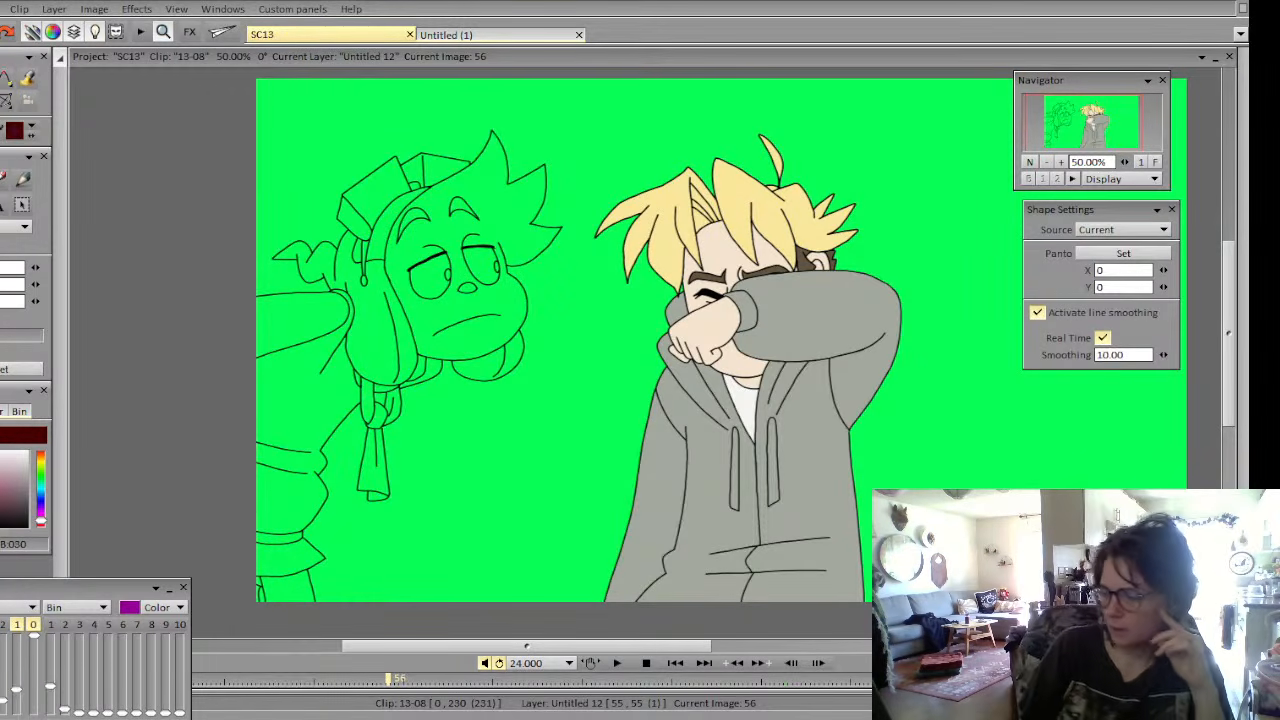
# Examine the blond figure's pose across images 0 to 15 of clip 13-08
pyautogui.press('Left')
pyautogui.press('Right')
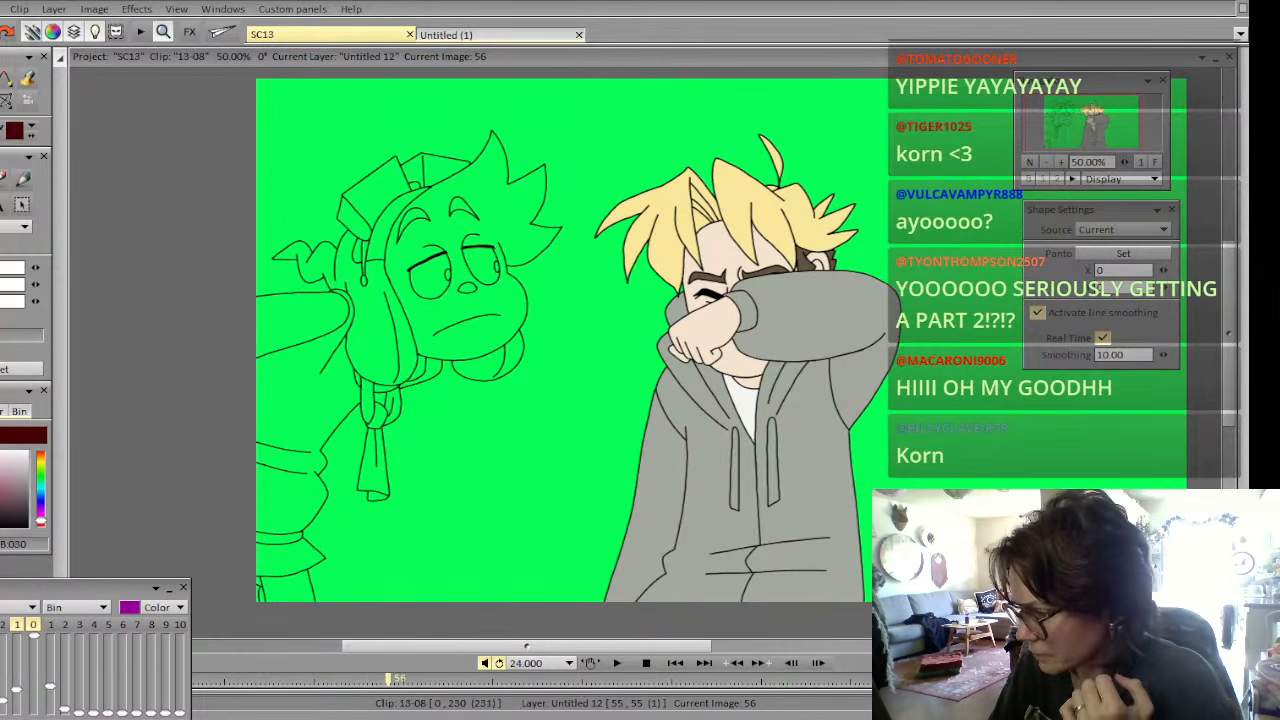
pyautogui.moveTo(86, 587); pyautogui.dragTo(91, 498)
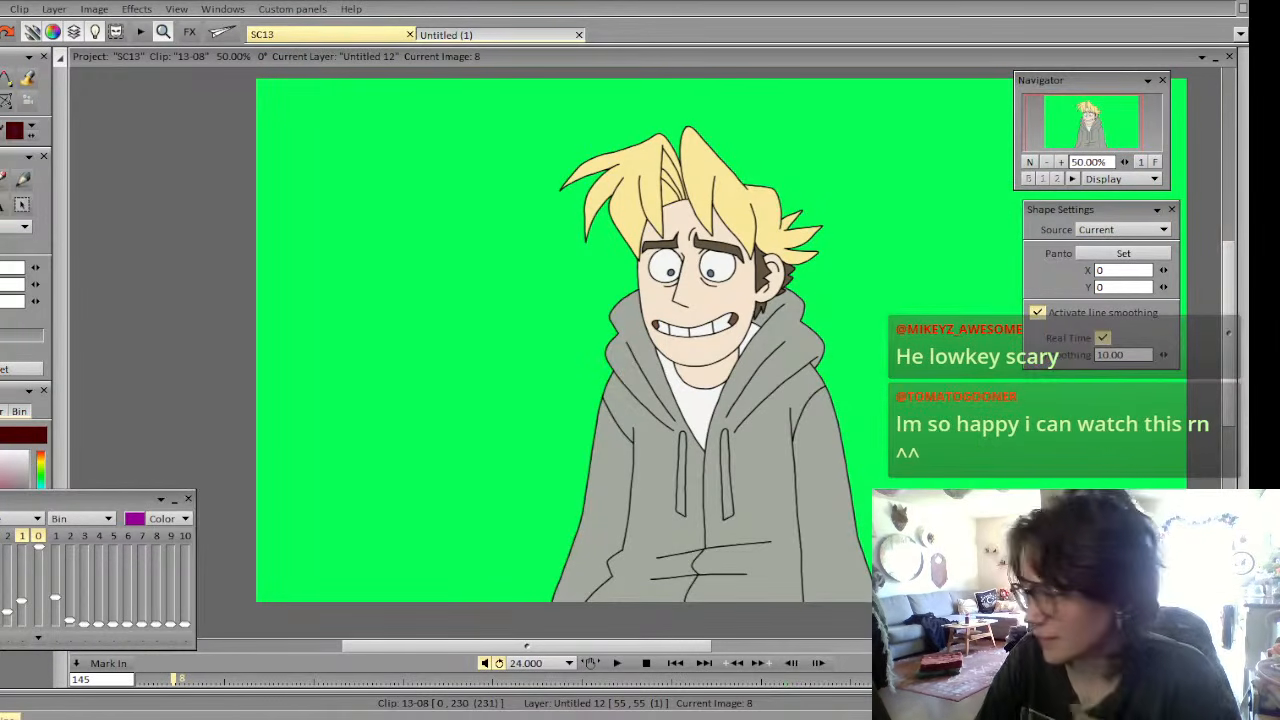
pyautogui.moveTo(1090, 128)
pyautogui.mouseDown()
pyautogui.moveTo(1088, 140)
pyautogui.moveTo(1100, 120)
pyautogui.mouseUp()
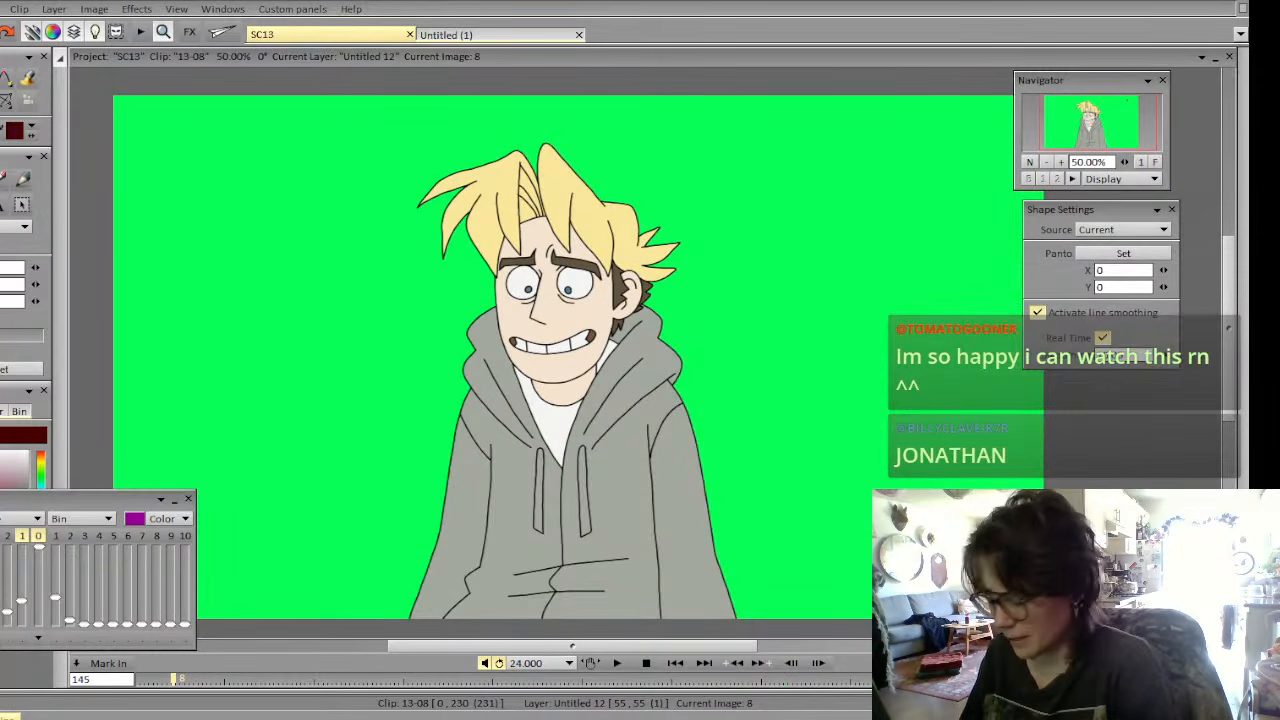
pyautogui.press('Left')
pyautogui.press('Right')
pyautogui.press('Right')
pyautogui.press('Right')
pyautogui.press('Right')
pyautogui.press('Right')
pyautogui.press('Right')
pyautogui.press('Right')
pyautogui.press('Right')
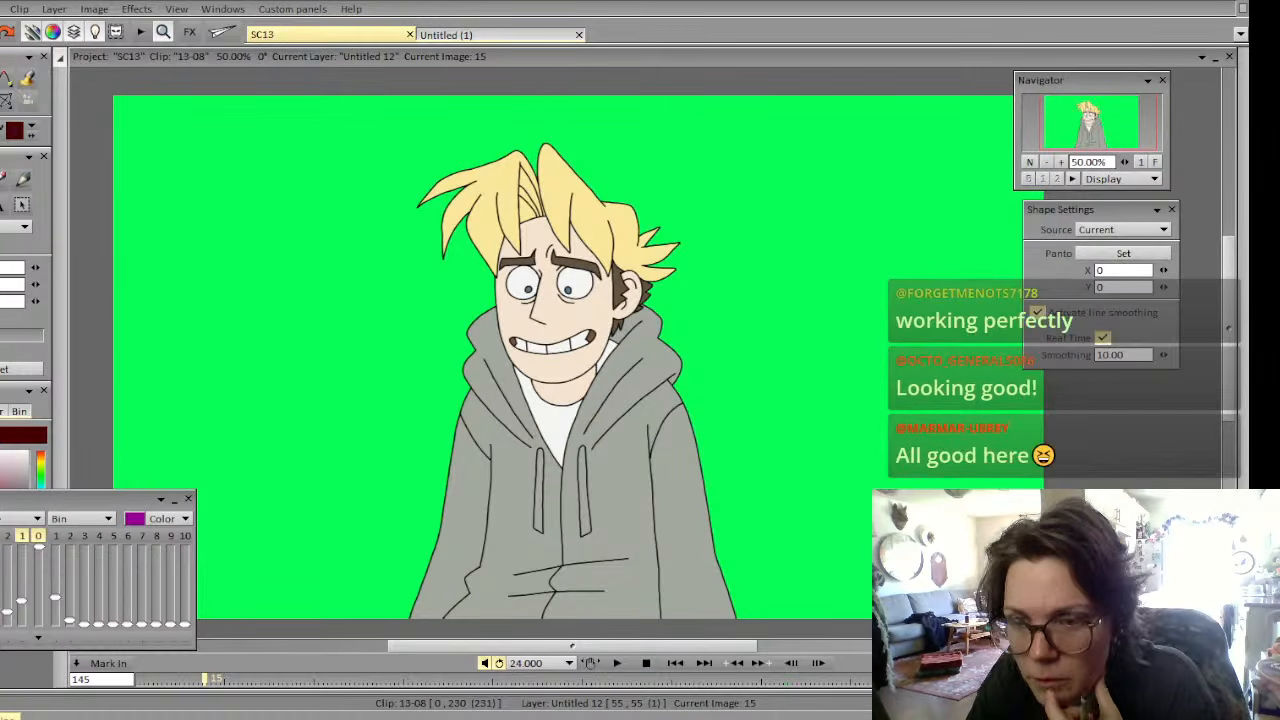
pyautogui.press('Left')
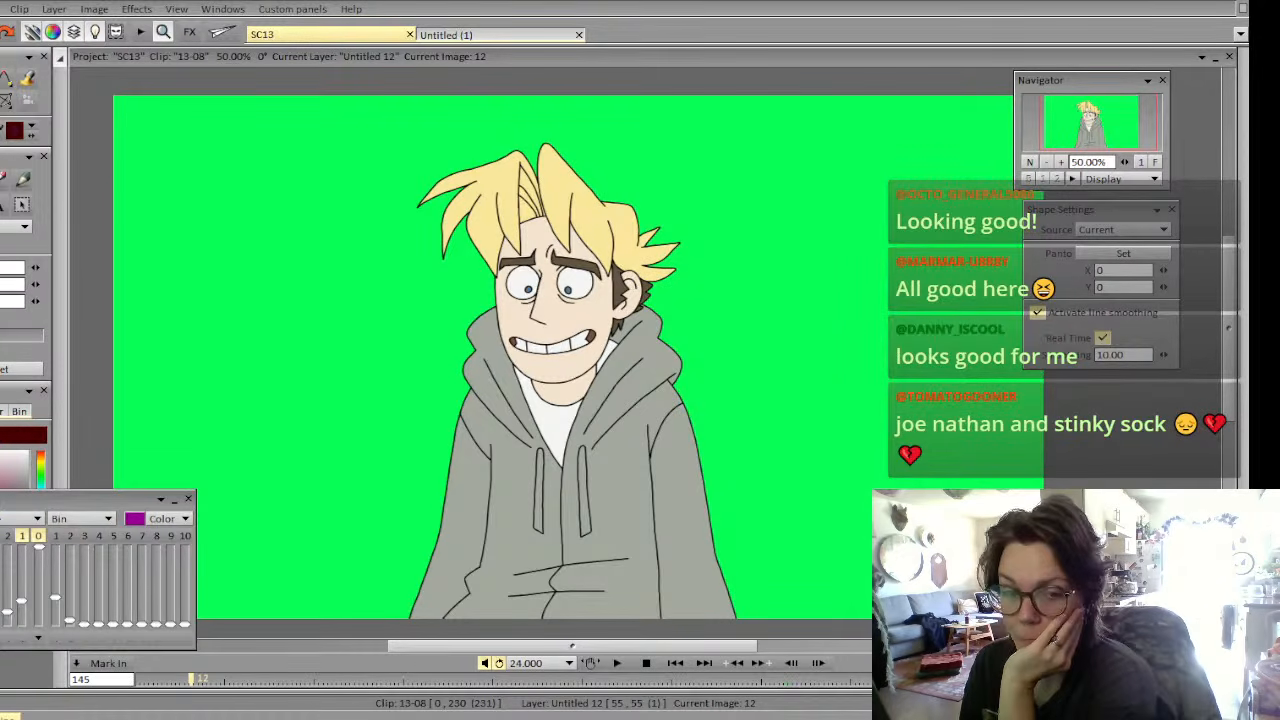
pyautogui.press('Left')
pyautogui.press('Left')
pyautogui.press('Left')
pyautogui.press('Left')
pyautogui.press('Left')
pyautogui.press('Left')
pyautogui.press('Left')
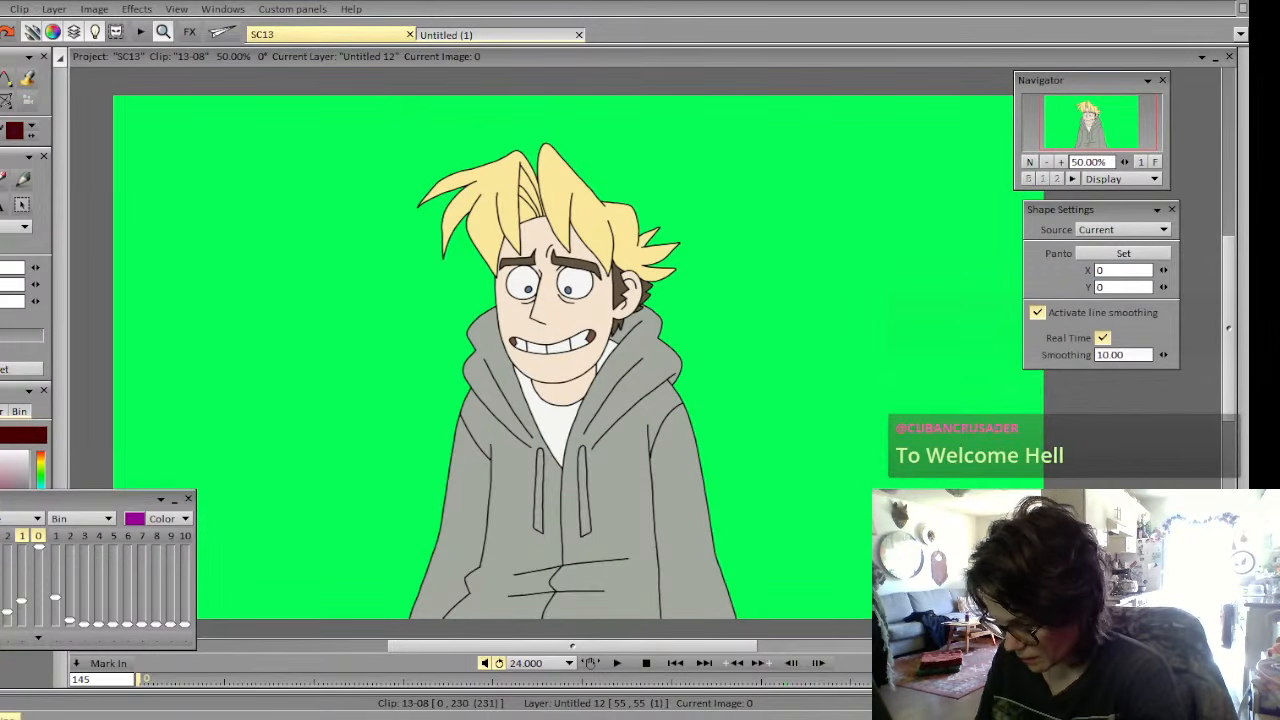
# Make Untitled 7 the current layer and go to its first image, frame 50
pyautogui.press('Right')
pyautogui.press('Right')
pyautogui.press('Right')
pyautogui.press('Down')
pyautogui.press('Down')
pyautogui.press('Down')
pyautogui.press('Down')
pyautogui.press('Down')
pyautogui.press('Down')
pyautogui.press('Down')
pyautogui.press('Down')
pyautogui.press('Up')
pyautogui.press('Up')
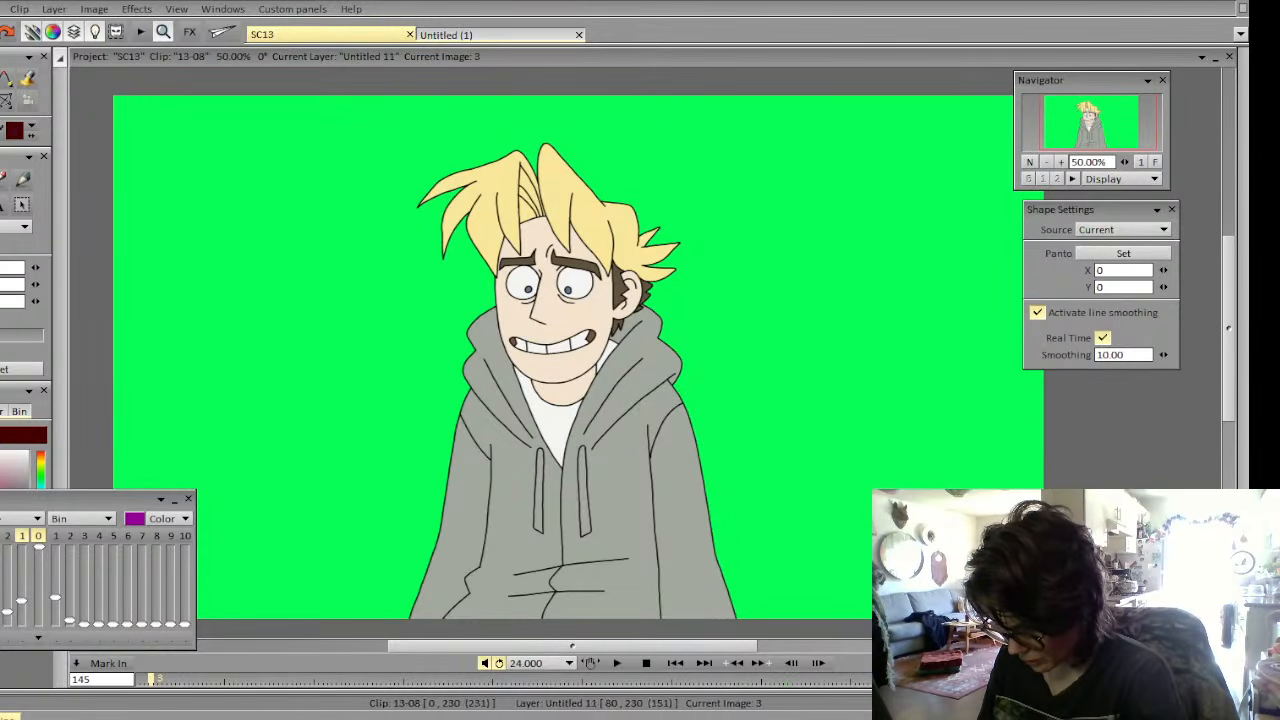
pyautogui.press('Down')
pyautogui.press('Down')
pyautogui.press('Up')
pyautogui.press('Up')
pyautogui.press('Up')
pyautogui.press('Down')
pyautogui.press('Down')
pyautogui.press('Down')
pyautogui.press('Down')
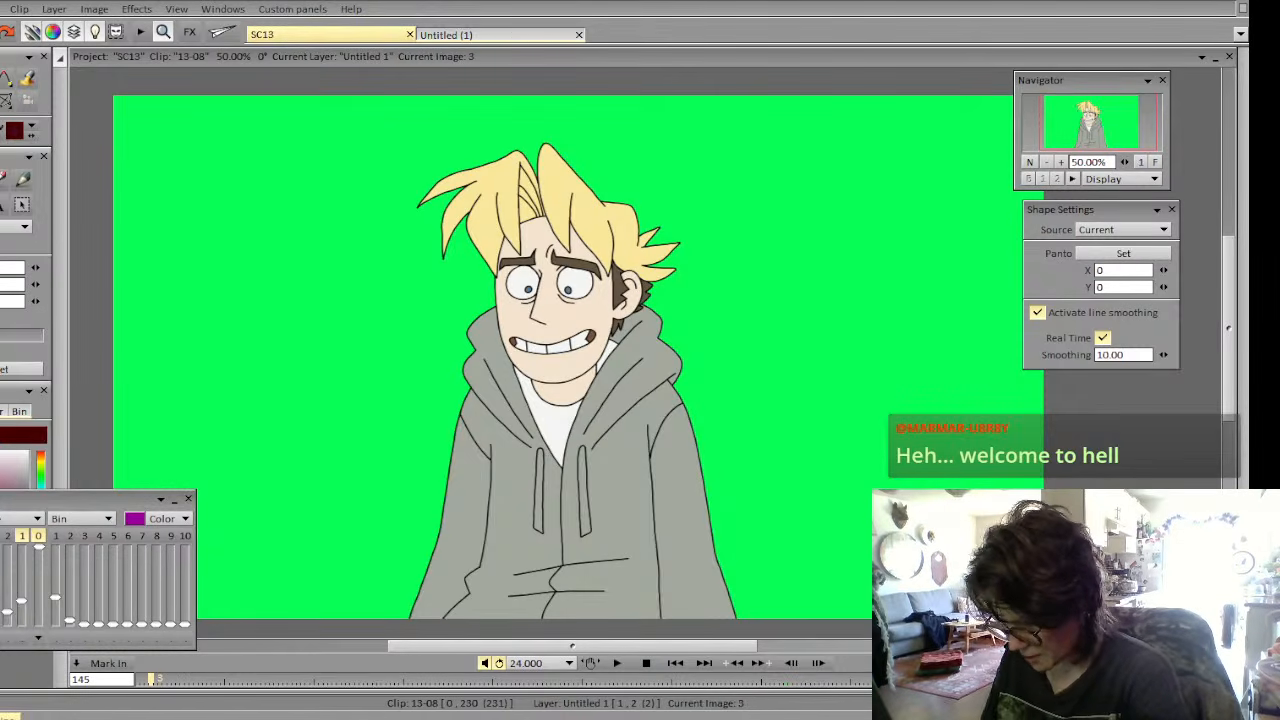
pyautogui.press('Up')
pyautogui.press('Up')
pyautogui.press('Up')
pyautogui.press('Up')
pyautogui.press('Right')
pyautogui.press('Right')
pyautogui.press('Right')
pyautogui.press('Right')
pyautogui.press('Right')
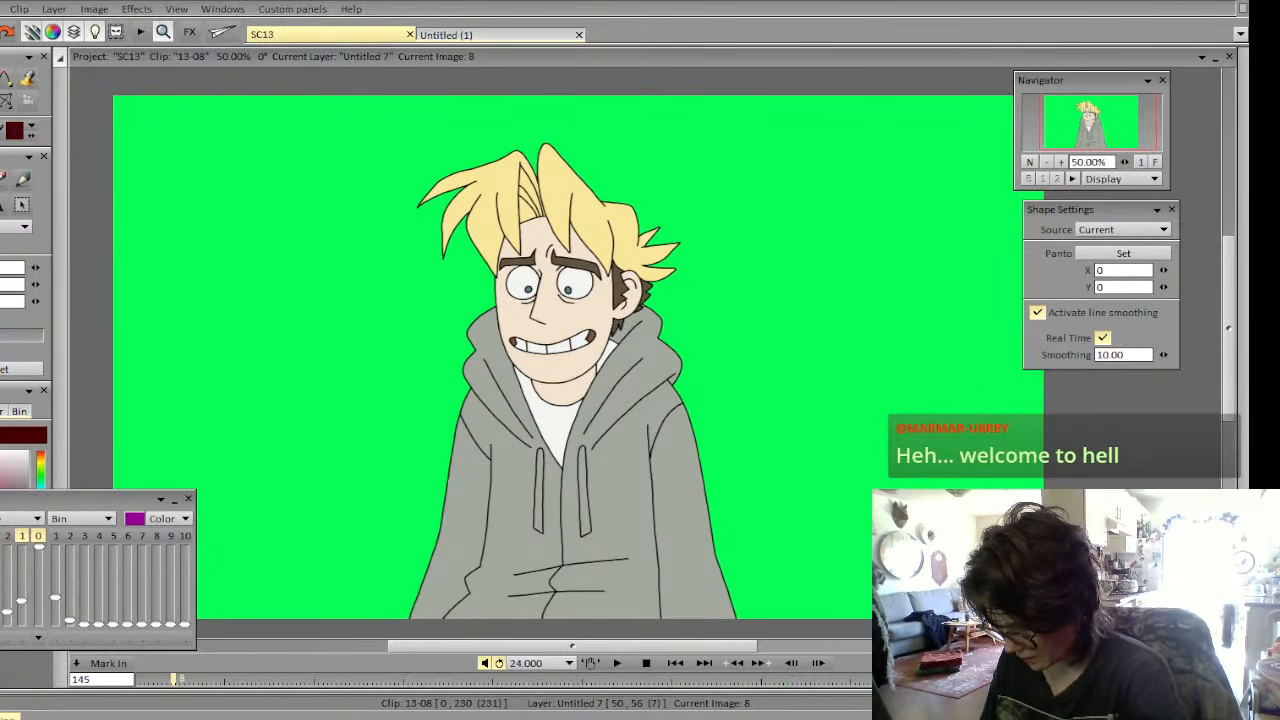
pyautogui.press('Home')
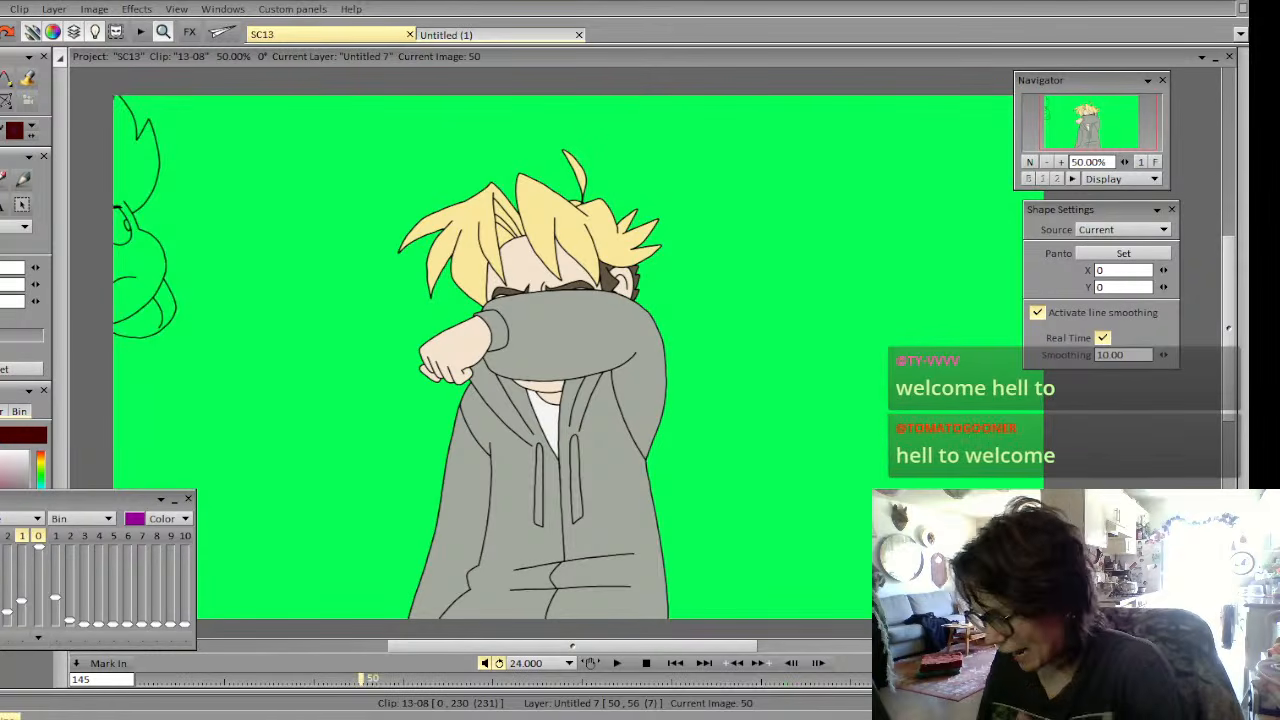
# Examine the red-capped character's entrance across frames 50 to 56, checking which drawings are coloured or only outlined
pyautogui.press('Left')
pyautogui.press('Right')
pyautogui.press('Right')
pyautogui.press('Right')
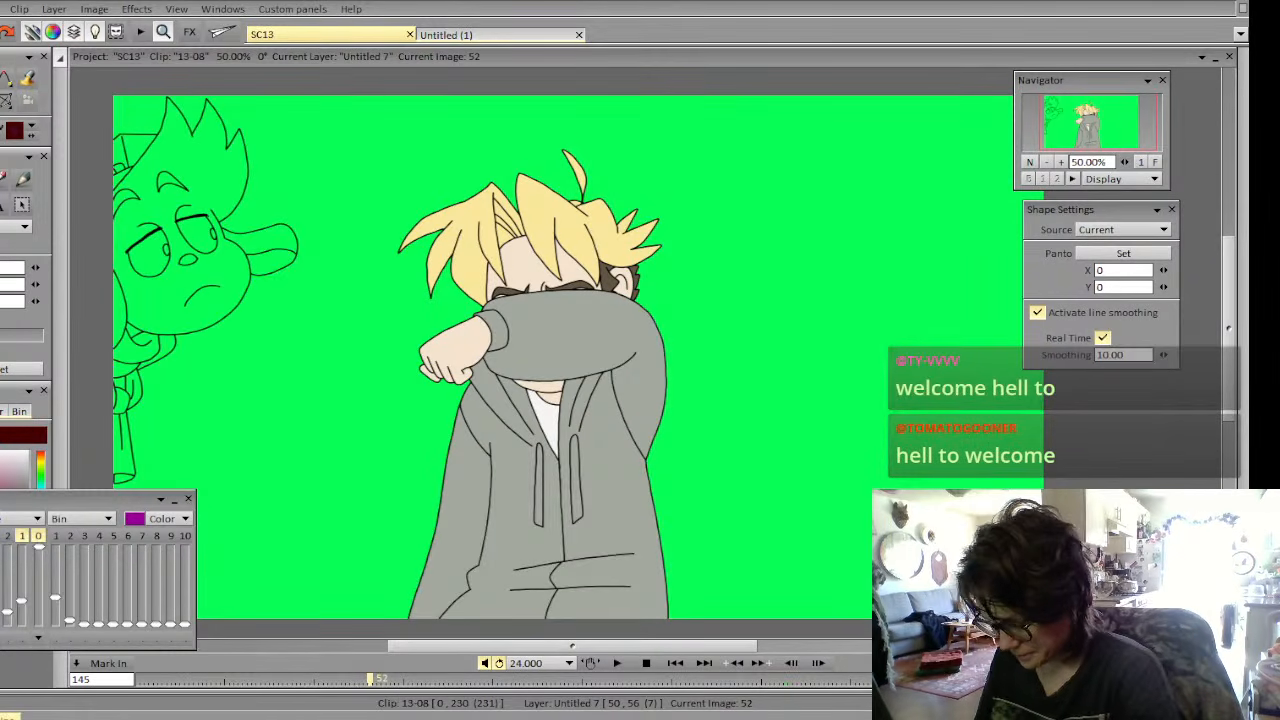
pyautogui.press('Right')
pyautogui.press('Right')
pyautogui.press('Right')
pyautogui.press('Right')
pyautogui.press('Left')
pyautogui.press('Left')
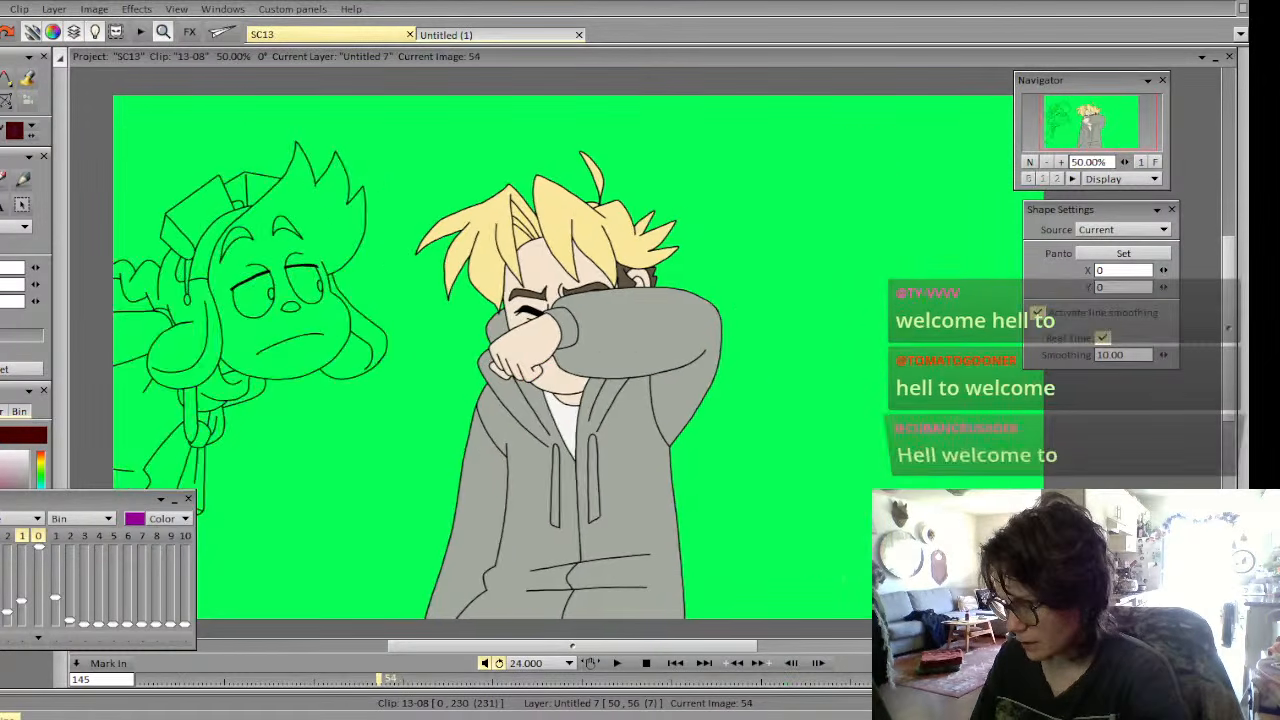
pyautogui.press('Right')
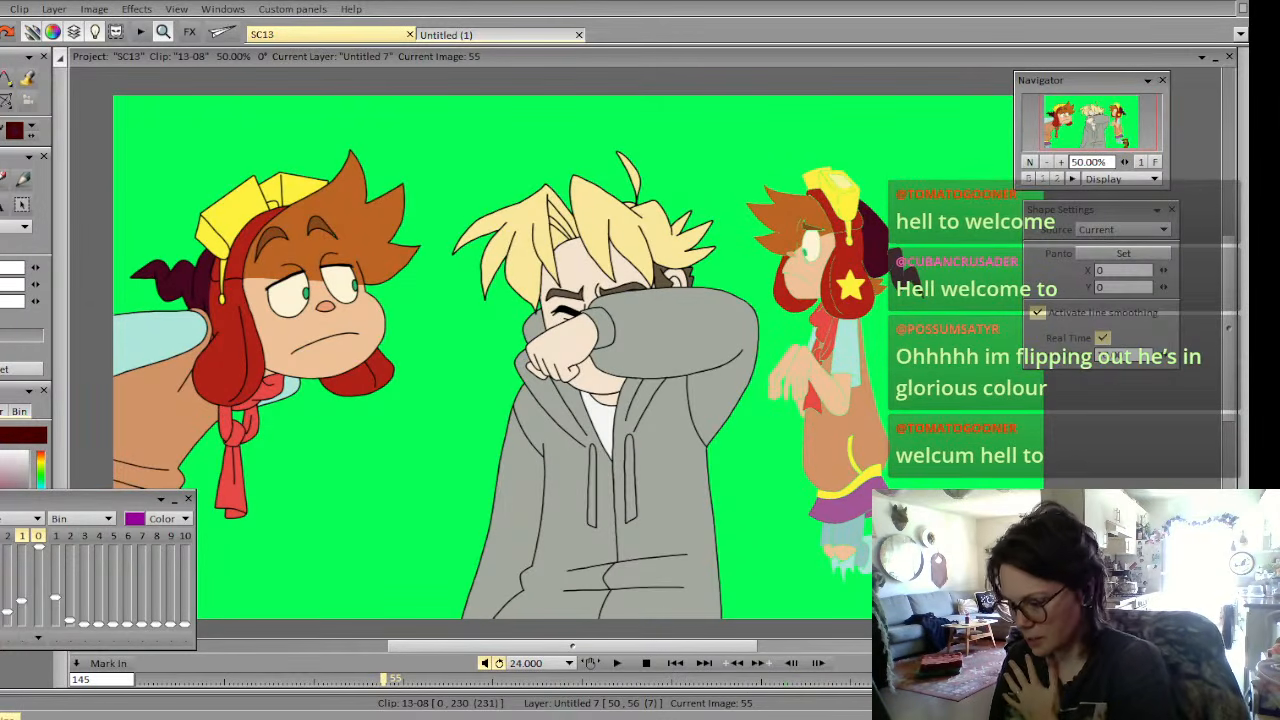
pyautogui.press('Left')
pyautogui.press('Right')
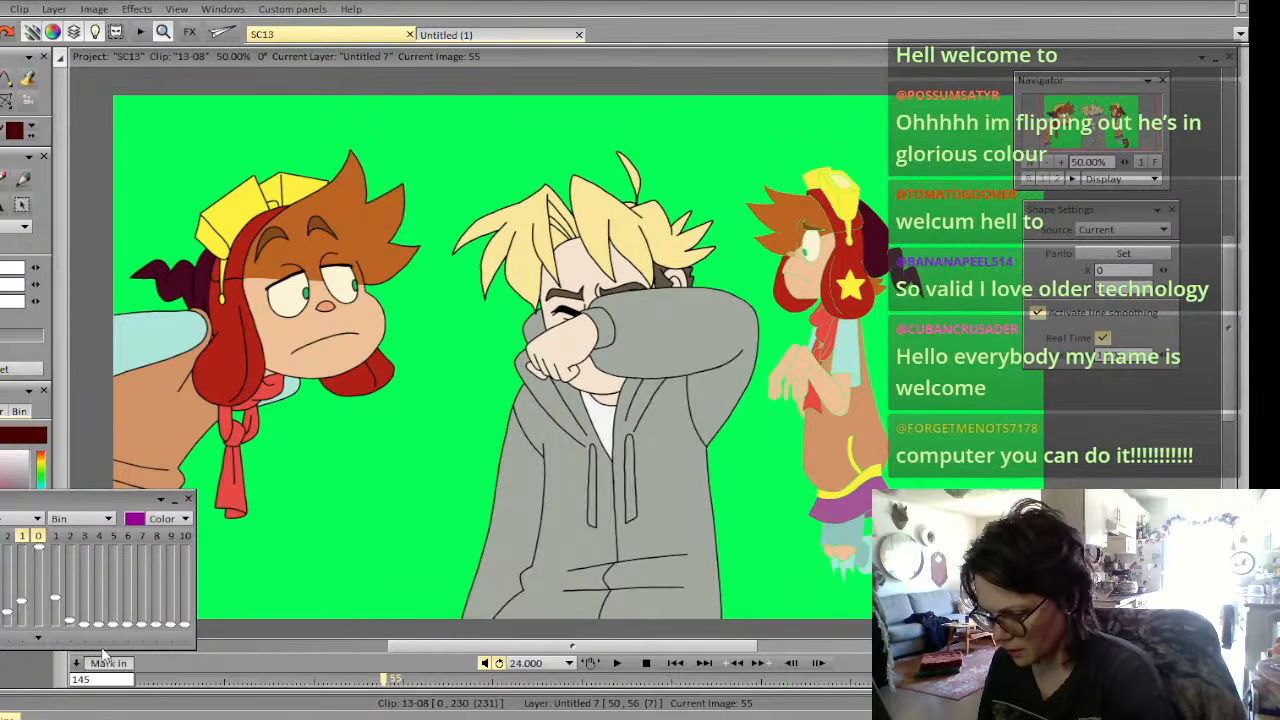
pyautogui.moveTo(31, 499); pyautogui.dragTo(30, 602)
pyautogui.press('Left')
pyautogui.press('Right')
pyautogui.press('Left')
pyautogui.press('Right')
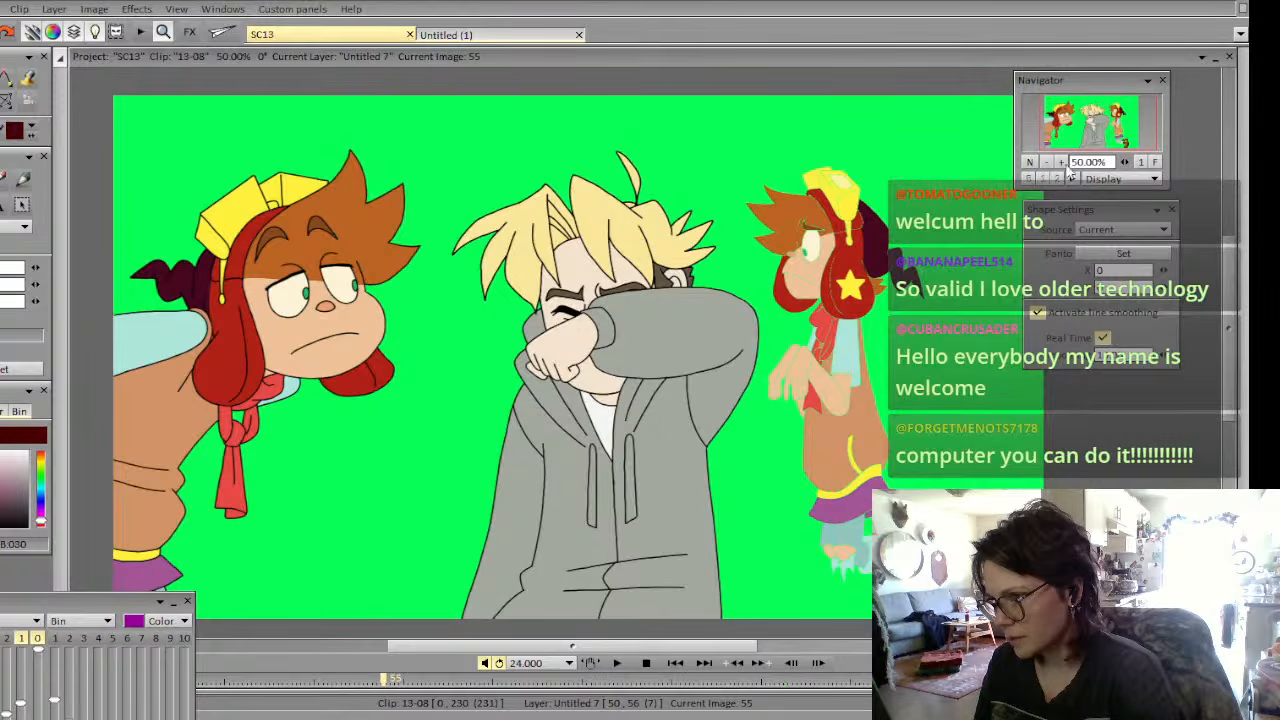
# Touch up the end of the red-capped character's eyebrow in frame 55 on layer Untitled 12, saving the project along the way
pyautogui.click(1061, 162)
pyautogui.moveTo(1068, 140); pyautogui.dragTo(1088, 122)
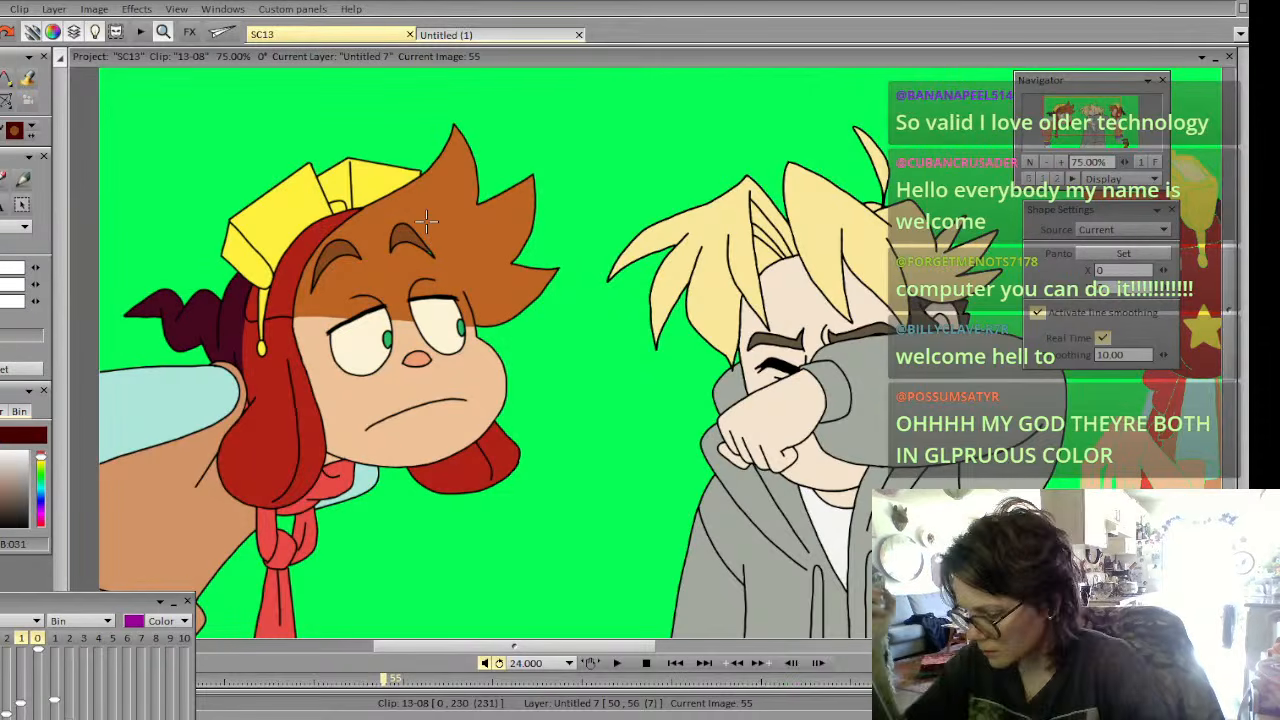
pyautogui.hotkey('ctrl', 'shift', 'n')
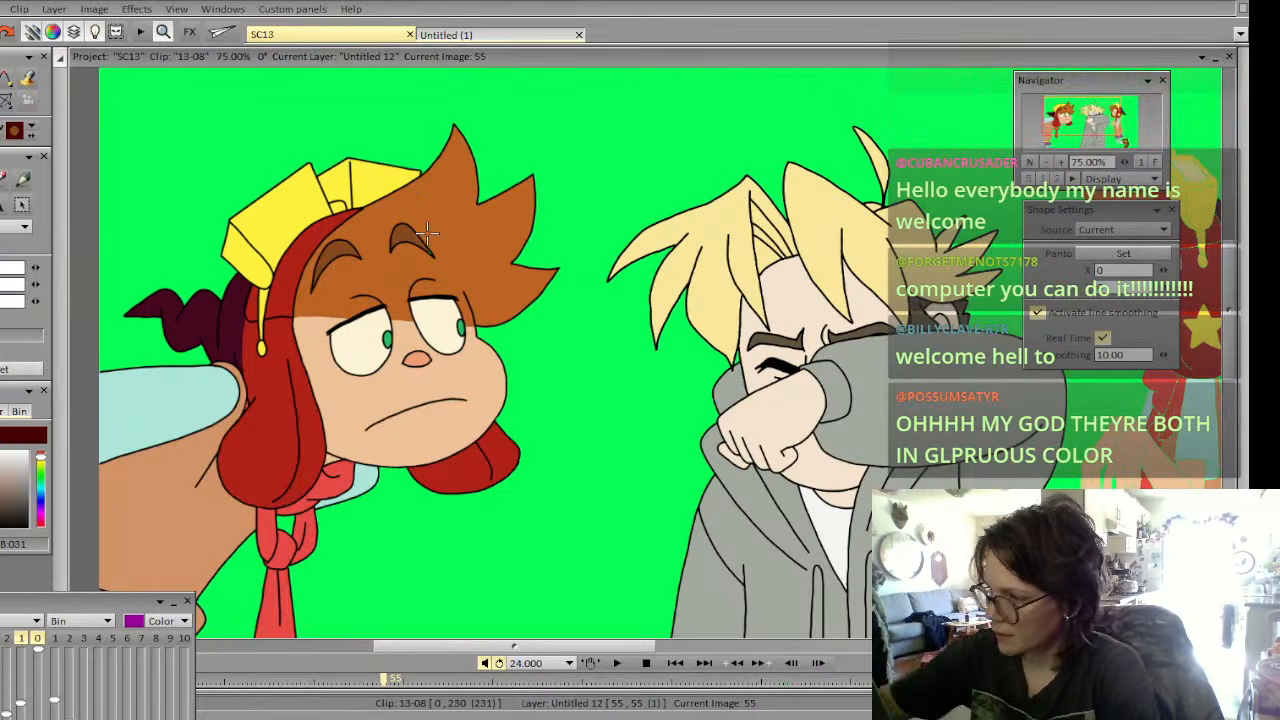
pyautogui.moveTo(423, 246); pyautogui.dragTo(433, 258)
pyautogui.hotkey('ctrl', 's')
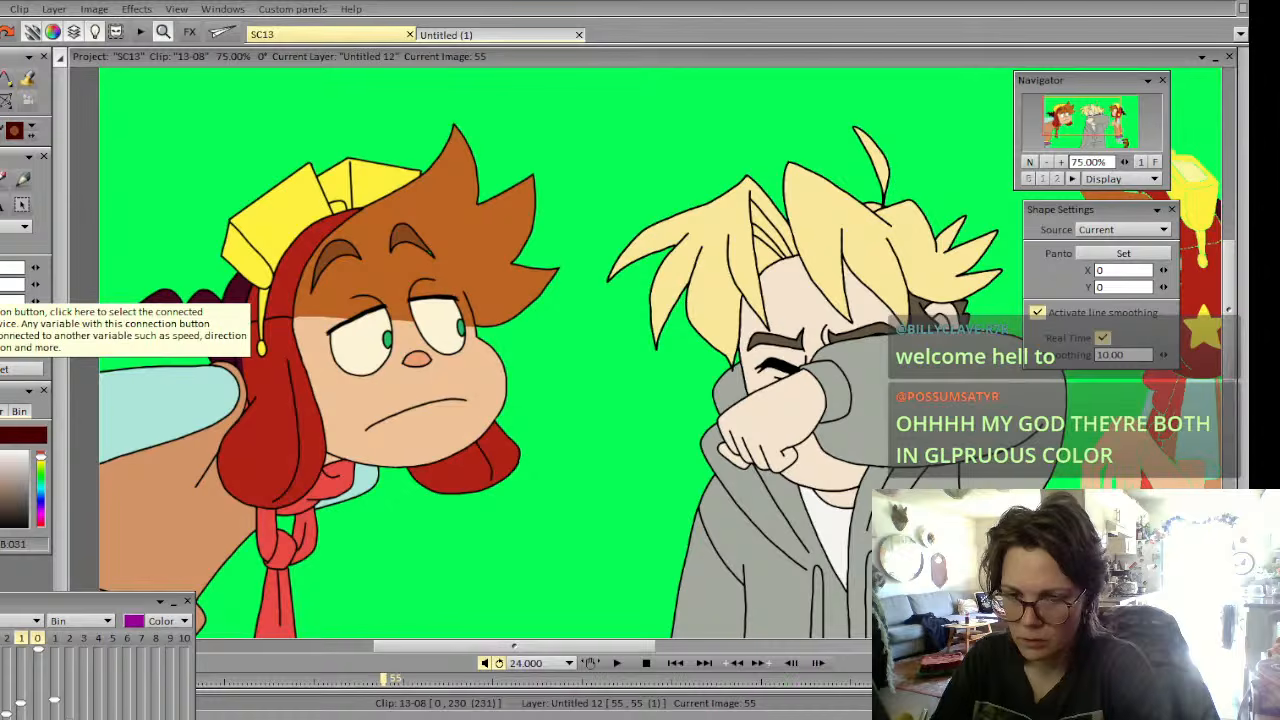
pyautogui.moveTo(424, 246); pyautogui.dragTo(434, 257)
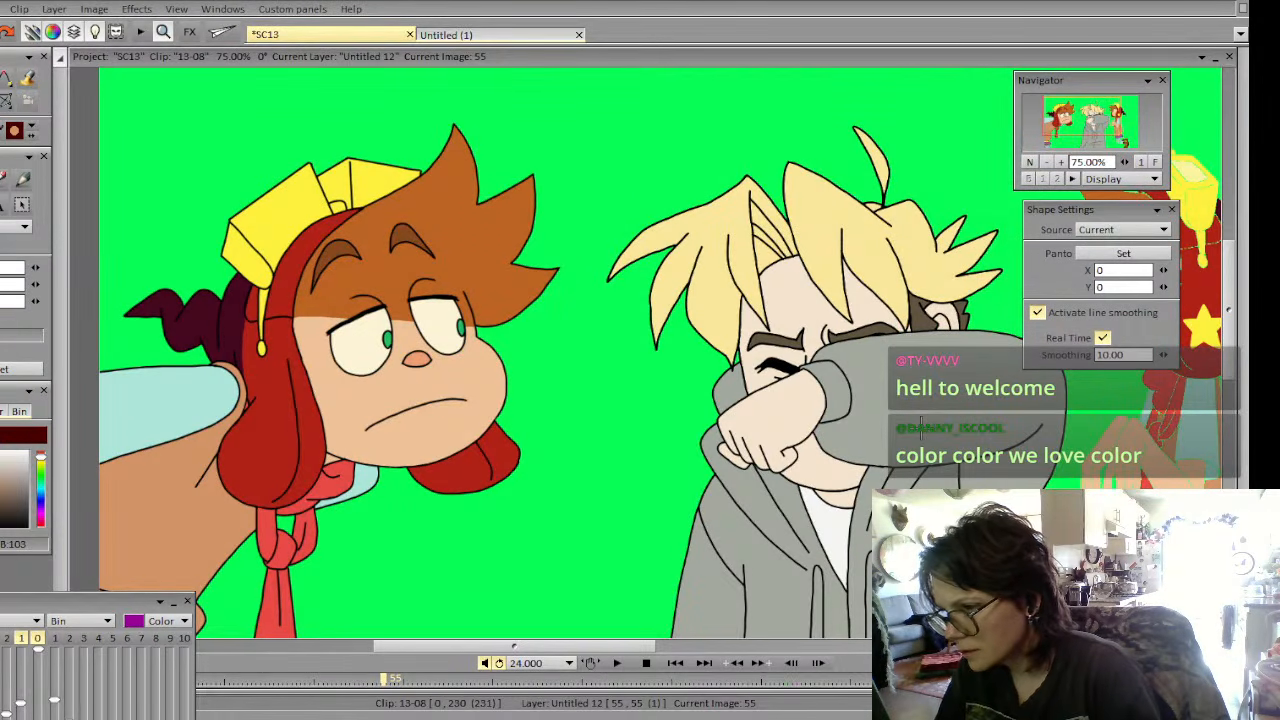
# Compare the coloured drawing in frame 55 with the outline drawing in frame 56, with the scene shown at 50%
pyautogui.moveTo(1229, 375); pyautogui.dragTo(1230, 388)
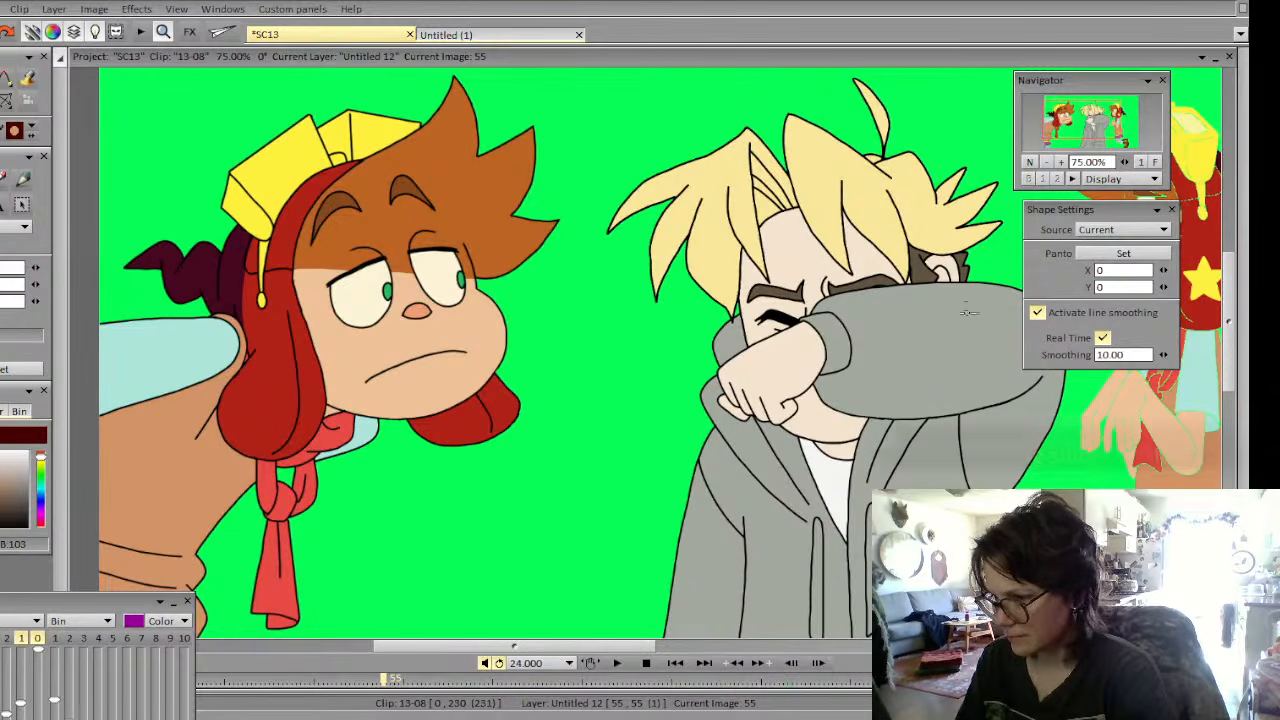
pyautogui.click(1047, 162)
pyautogui.moveTo(1065, 145); pyautogui.dragTo(1082, 122)
pyautogui.press('Right')
pyautogui.press('Left')
pyautogui.press('Left')
pyautogui.press('Right')
pyautogui.press('Right')
pyautogui.press('Left')
pyautogui.press('Right')
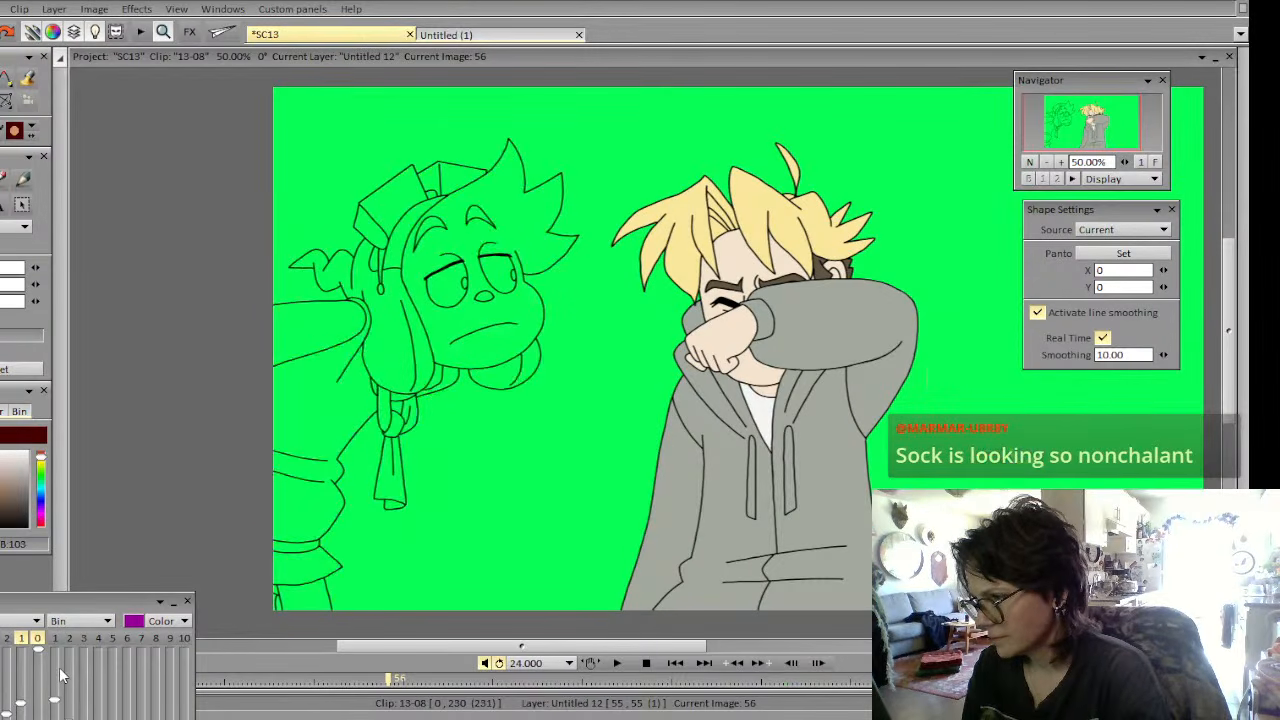
# Try to fill the outlined character's face with skin tone in frame 56, and undo the fill
pyautogui.click(29, 79)
pyautogui.click(35, 331)
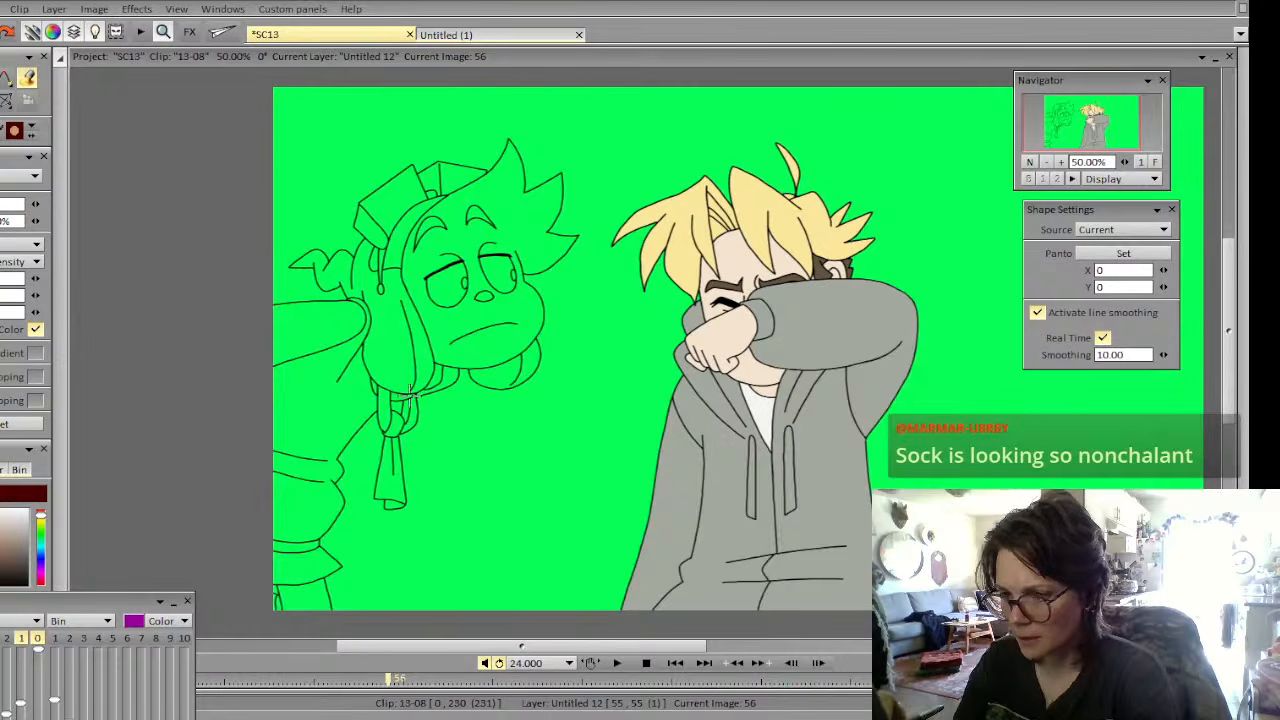
pyautogui.click(463, 327)
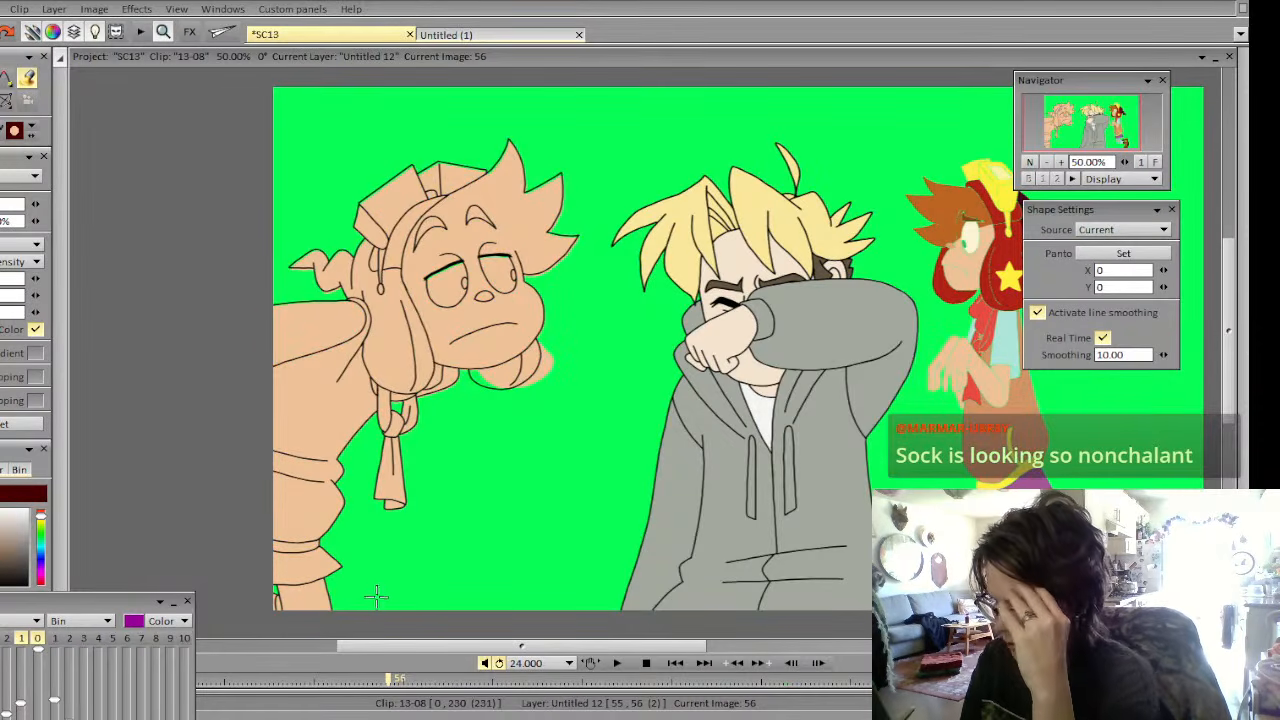
pyautogui.hotkey('ctrl', 'z')
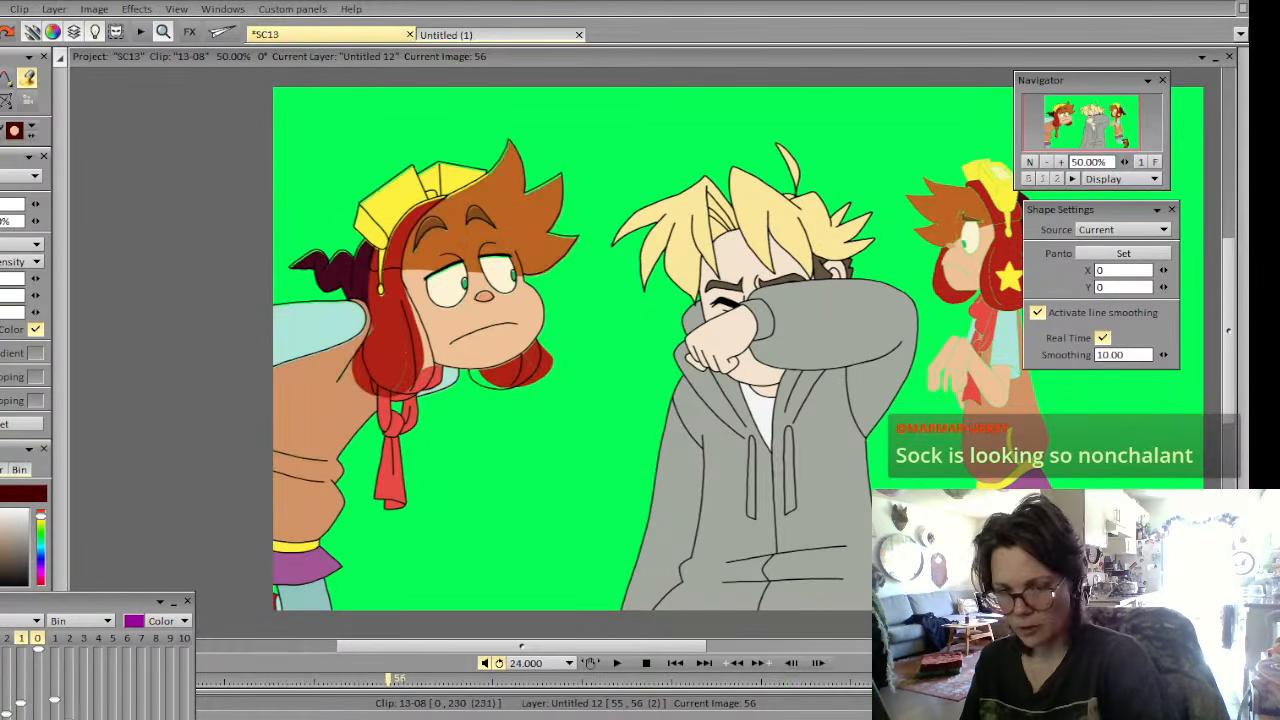
pyautogui.press('Left')
pyautogui.rightClick(408, 717)
pyautogui.press('Escape')
pyautogui.press('Right')
pyautogui.press('Left')
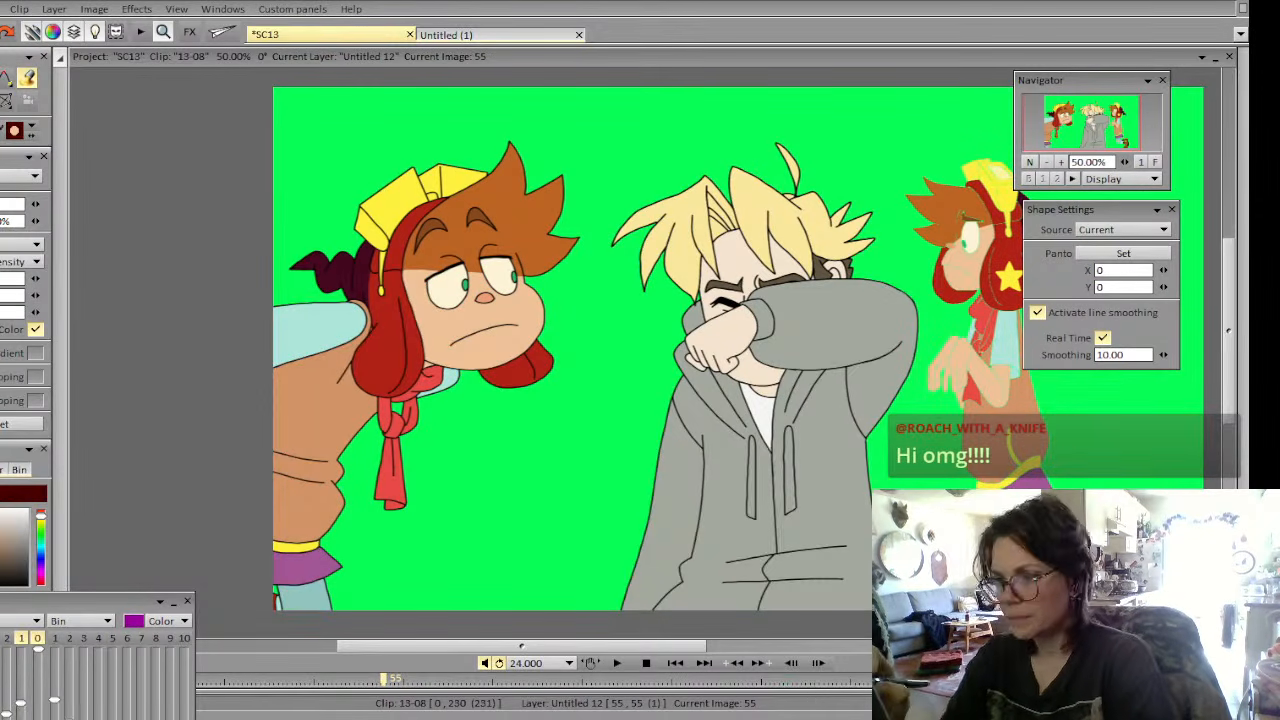
pyautogui.rightClick(2, 94)
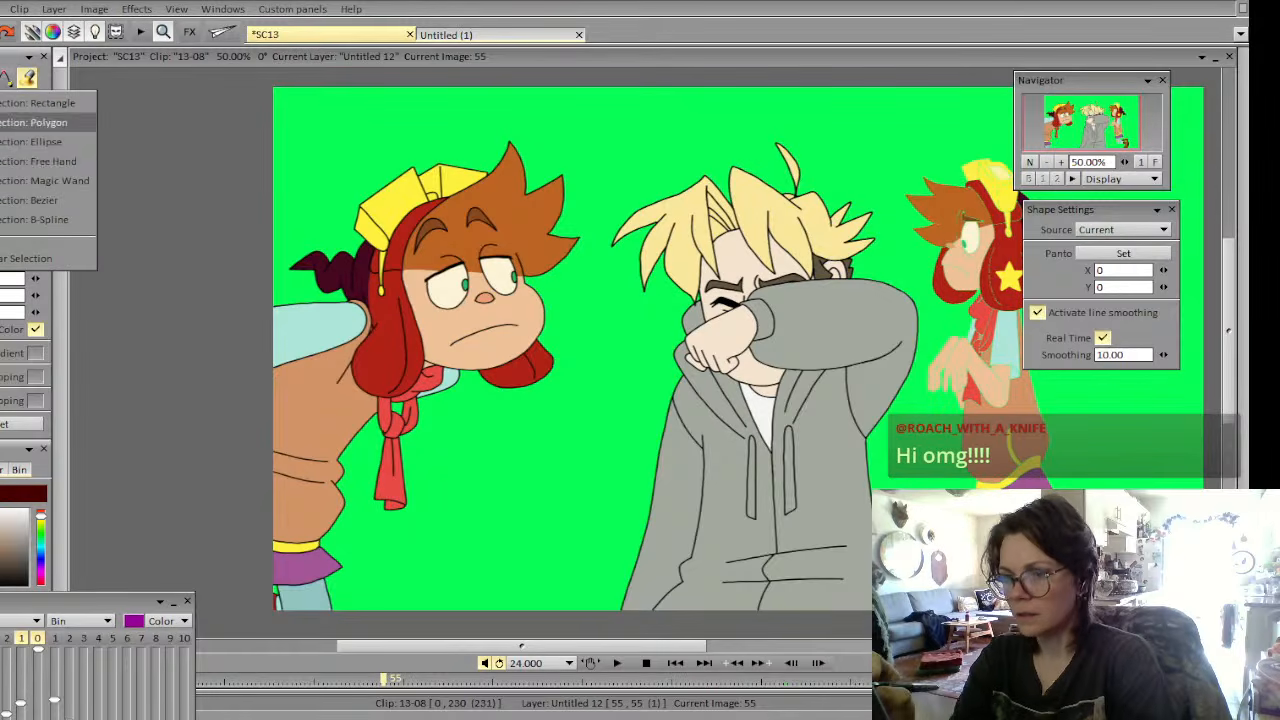
pyautogui.click(14, 181)
pyautogui.click(161, 200)
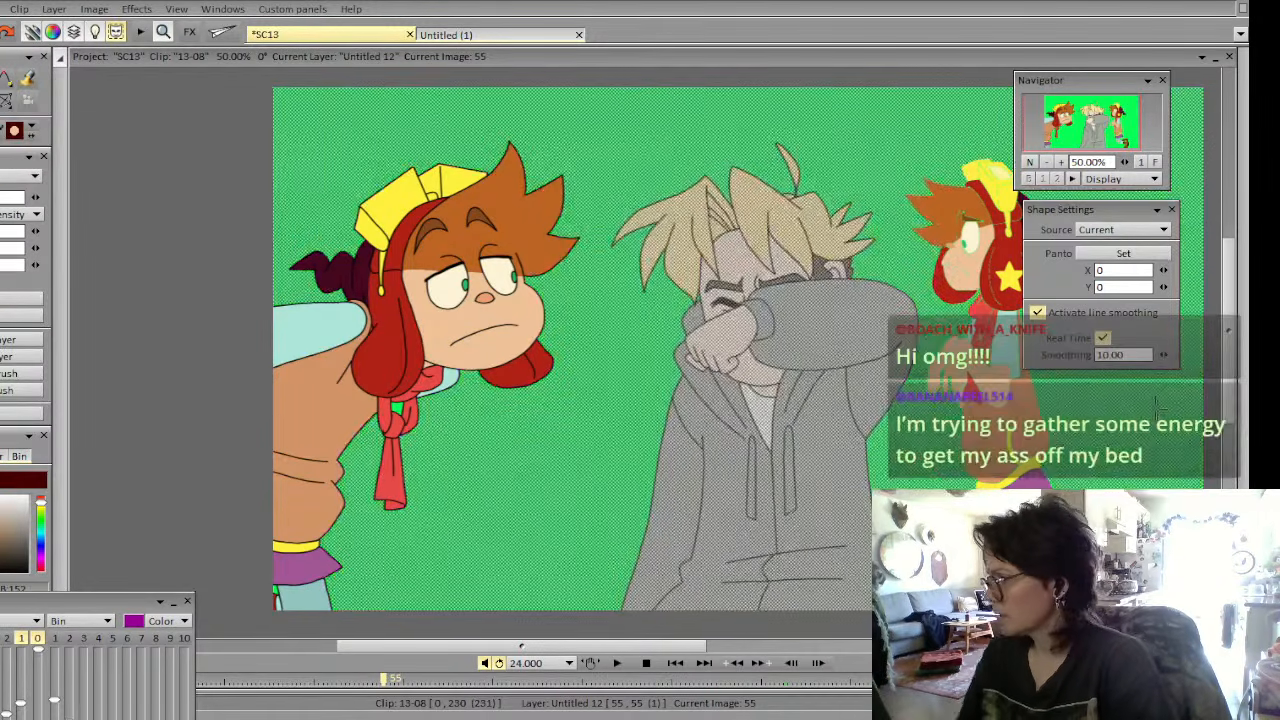
pyautogui.rightClick(2, 94)
pyautogui.click(28, 258)
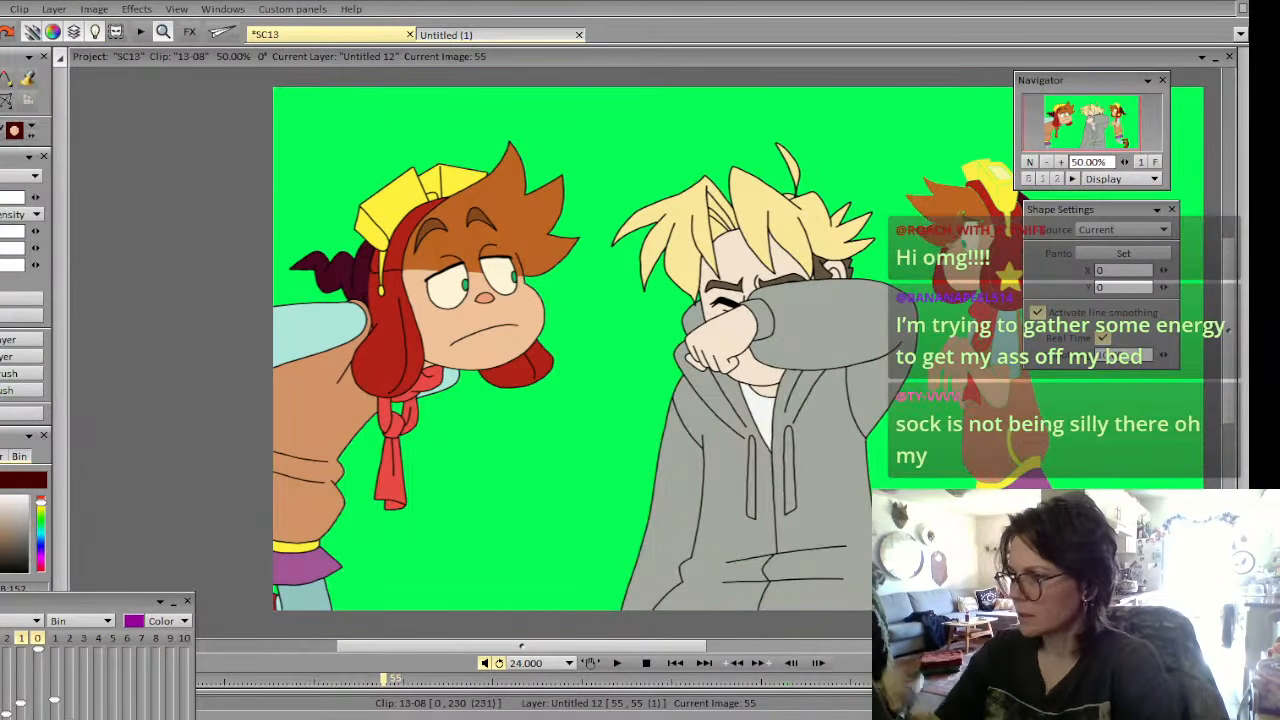
# Select the area around the small floating reference character in frame 55, delete it from layer Untitled 12, and clear the selection
pyautogui.rightClick(2, 94)
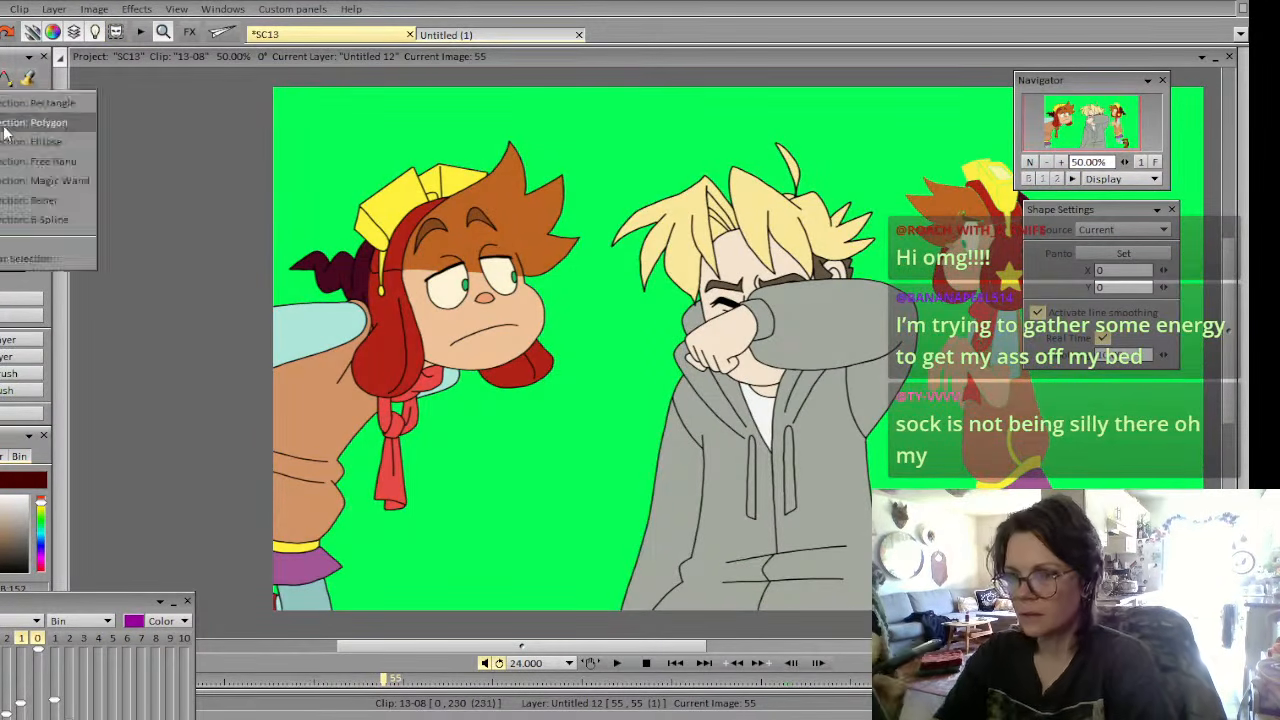
pyautogui.click(11, 179)
pyautogui.moveTo(510, 648); pyautogui.dragTo(591, 646)
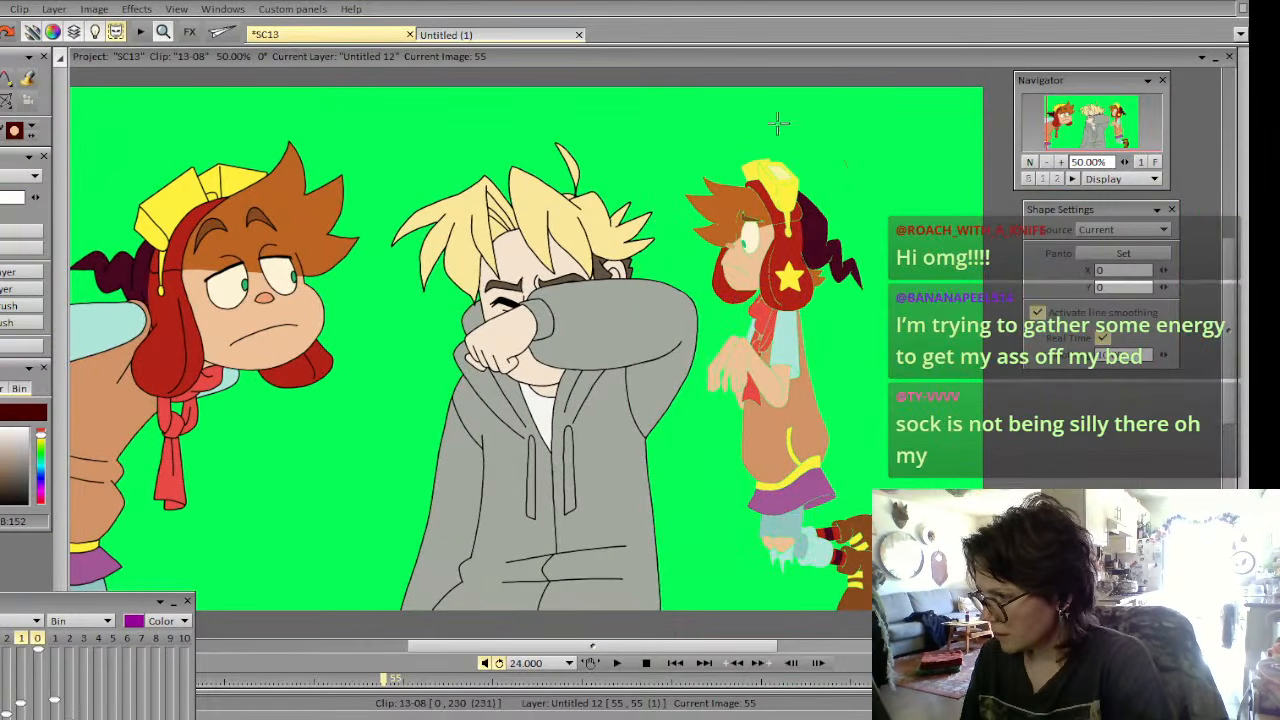
pyautogui.click(768, 494)
pyautogui.press('Delete')
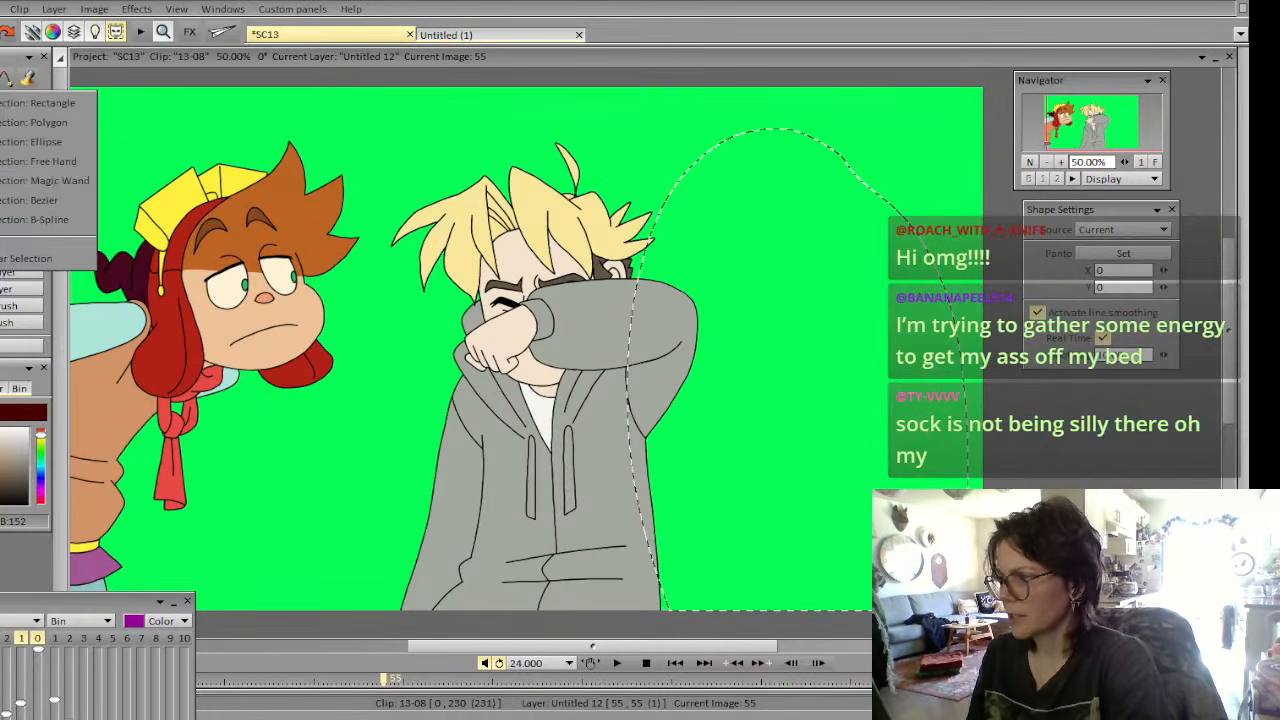
pyautogui.press('b')
pyautogui.rightClick(2, 94)
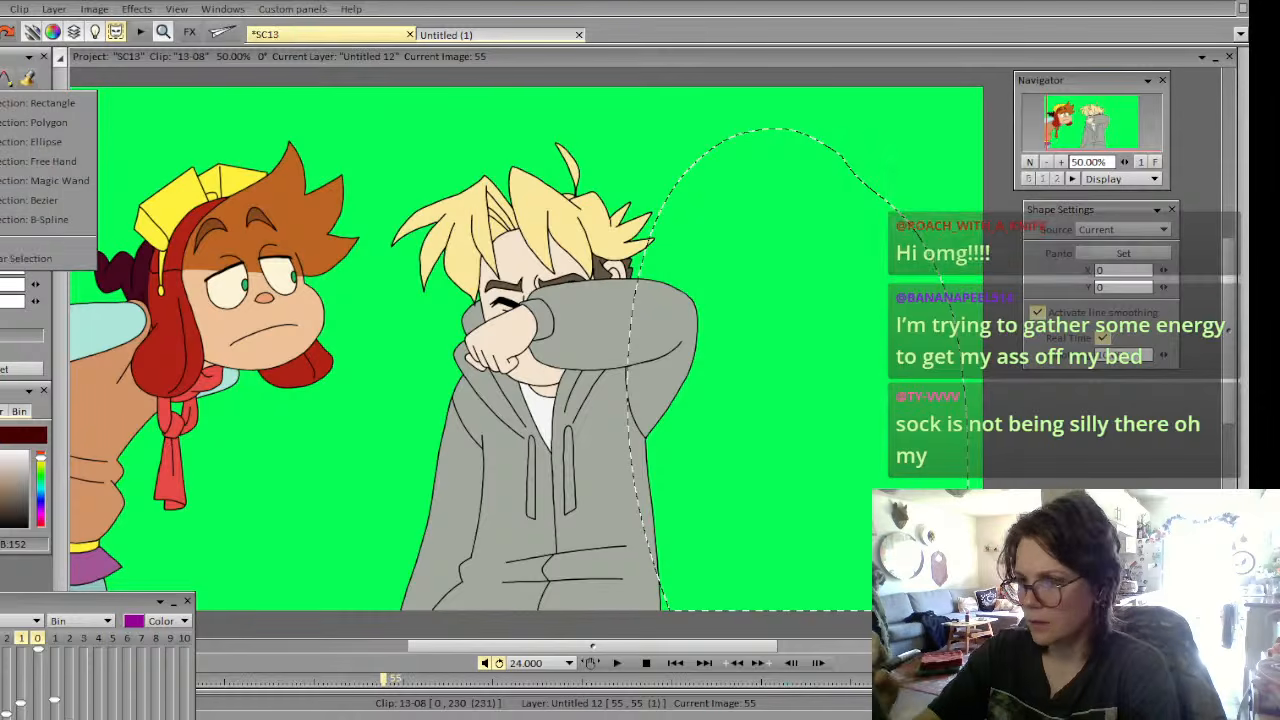
pyautogui.click(5, 261)
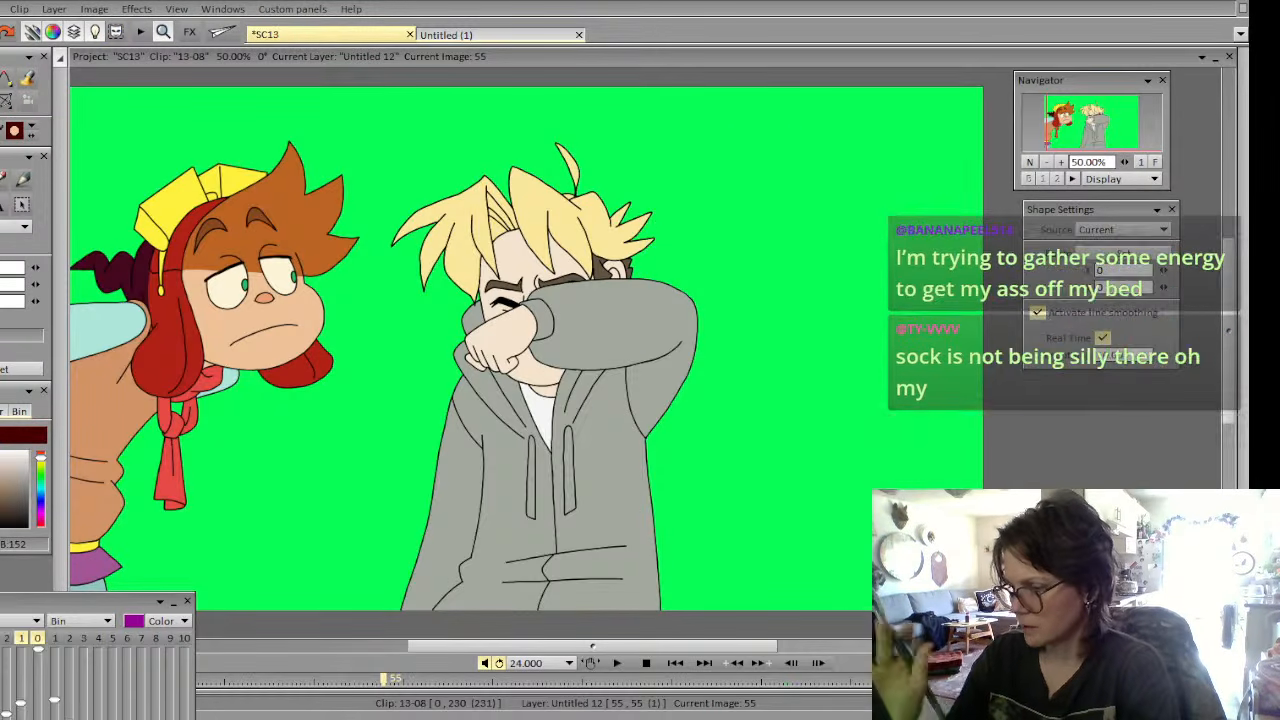
pyautogui.press('Right')
pyautogui.press('Left')
pyautogui.press('Right')
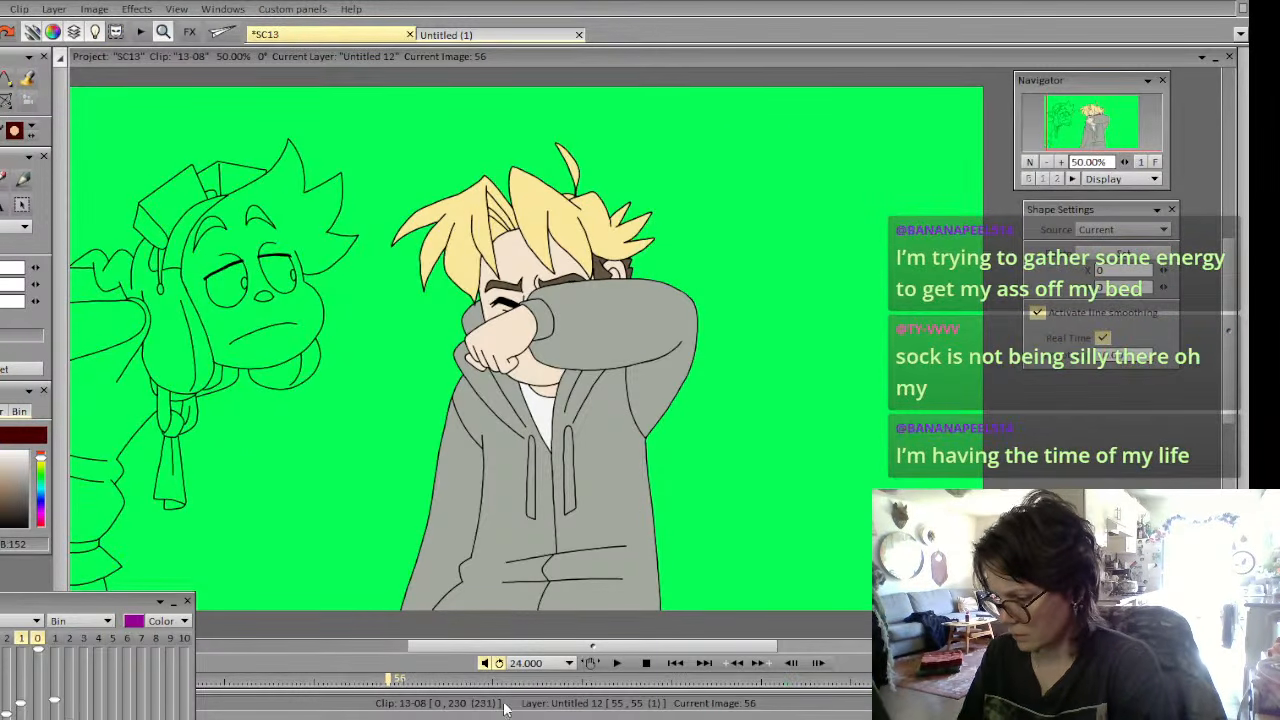
pyautogui.moveTo(508, 647); pyautogui.dragTo(458, 646)
pyautogui.press('Left')
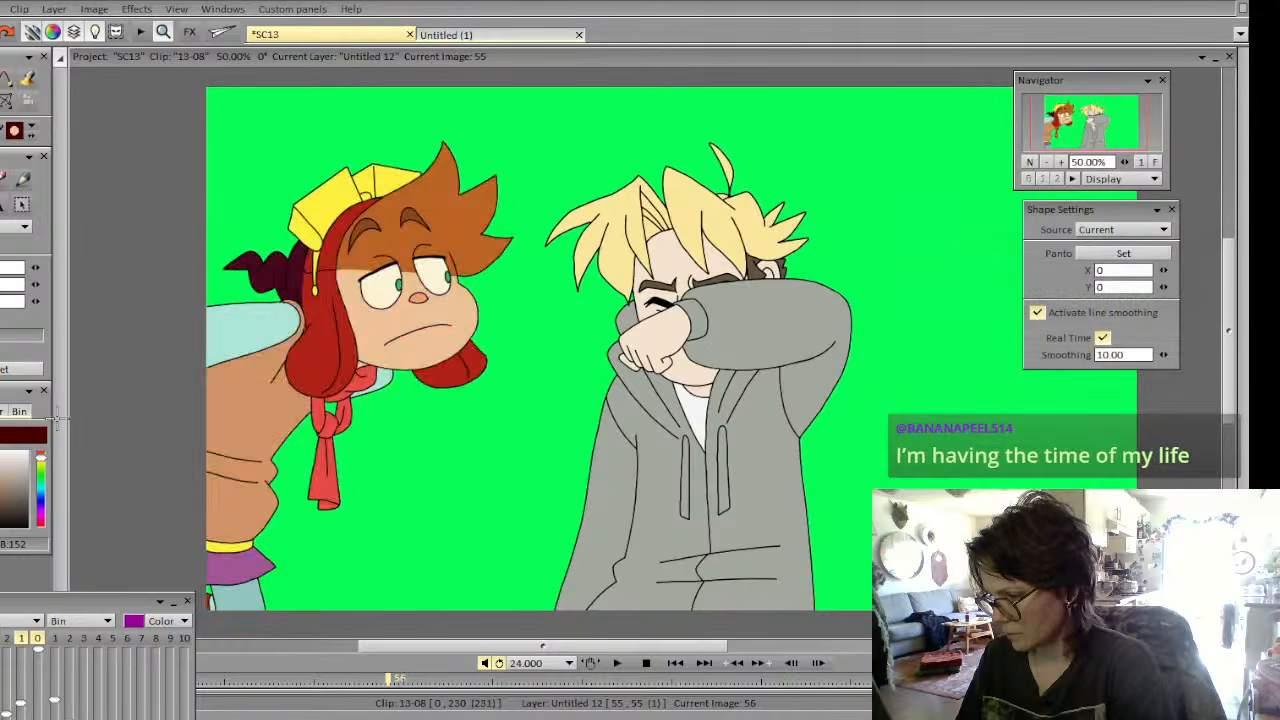
# Fill the outlined character's face and hair with skin tone in frame 56
pyautogui.press('Right')
pyautogui.click(28, 79)
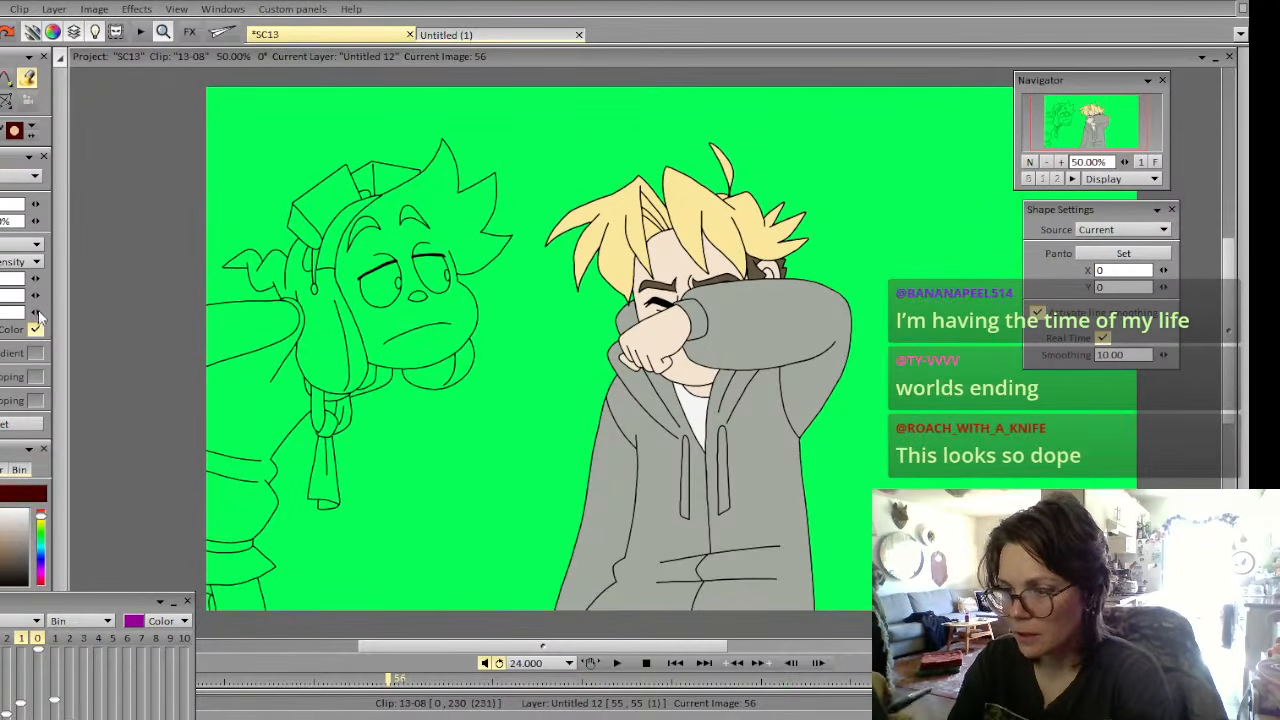
pyautogui.click(450, 352)
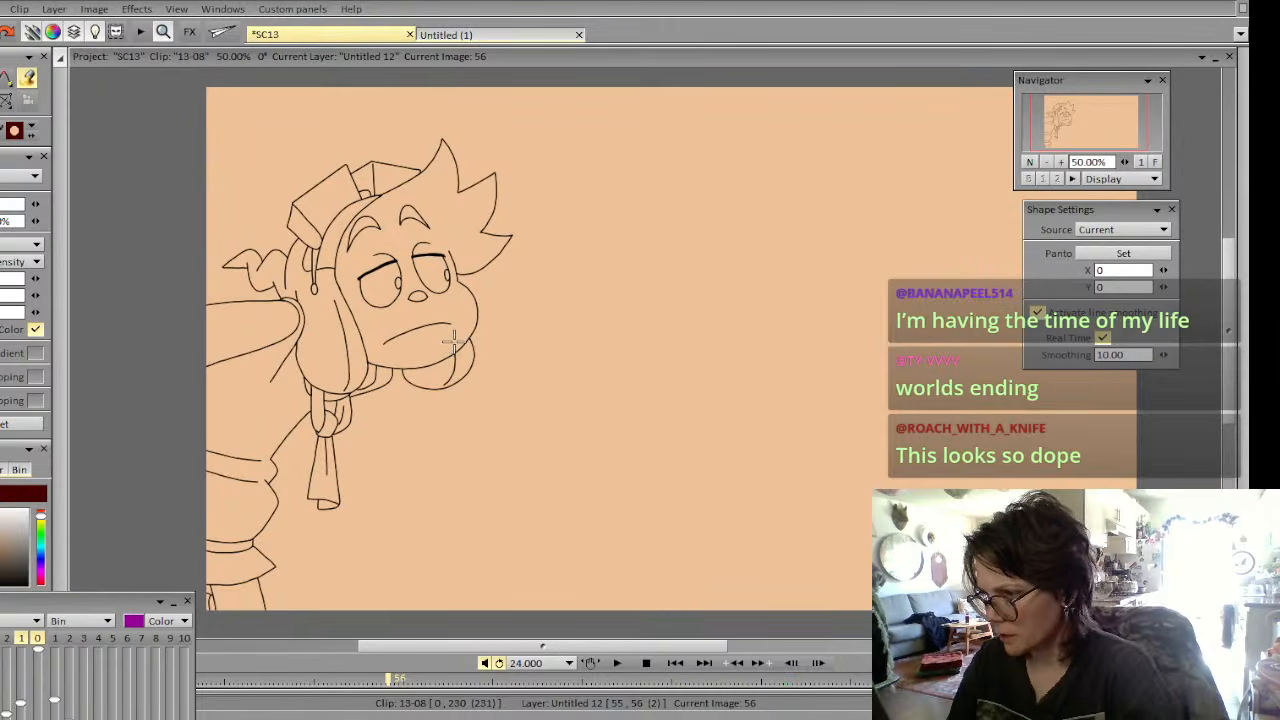
pyautogui.hotkey('ctrl', 'z')
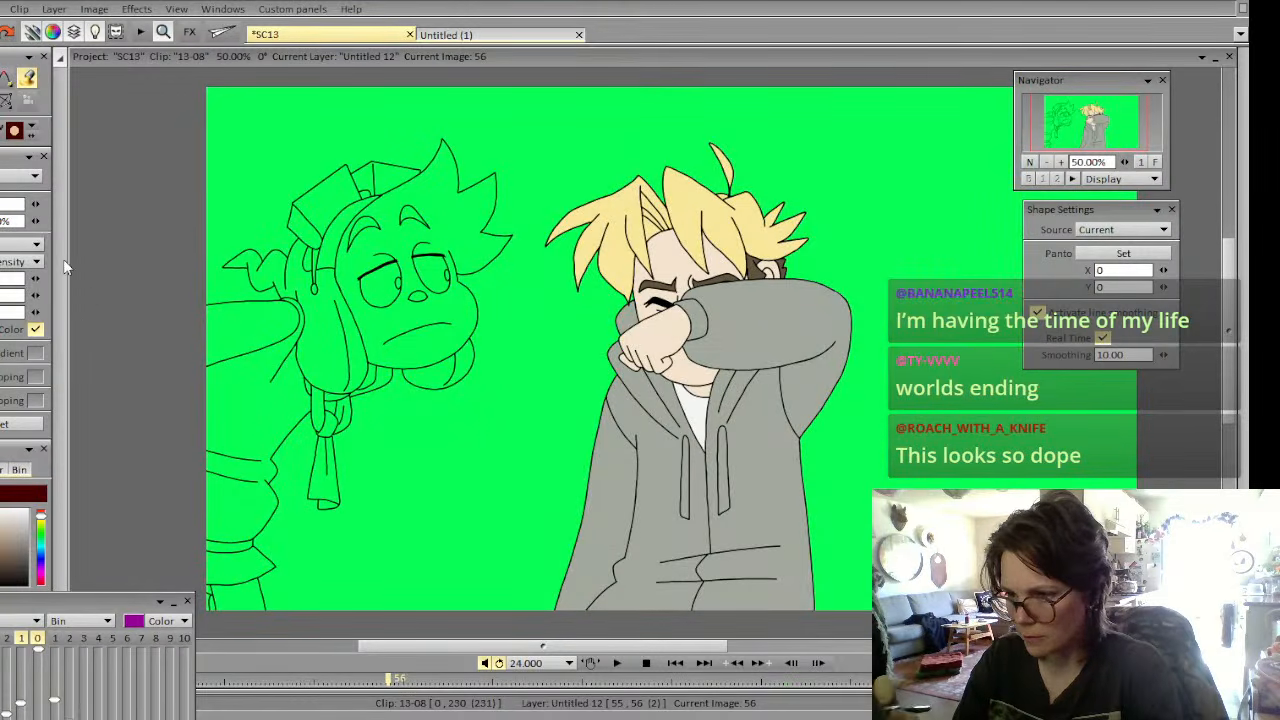
pyautogui.click(445, 333)
# Fill the character's cap, ear flaps and trailing tip with red and the headpiece on the cap with yellow in frame 56
pyautogui.click(340, 372)
pyautogui.click(438, 380)
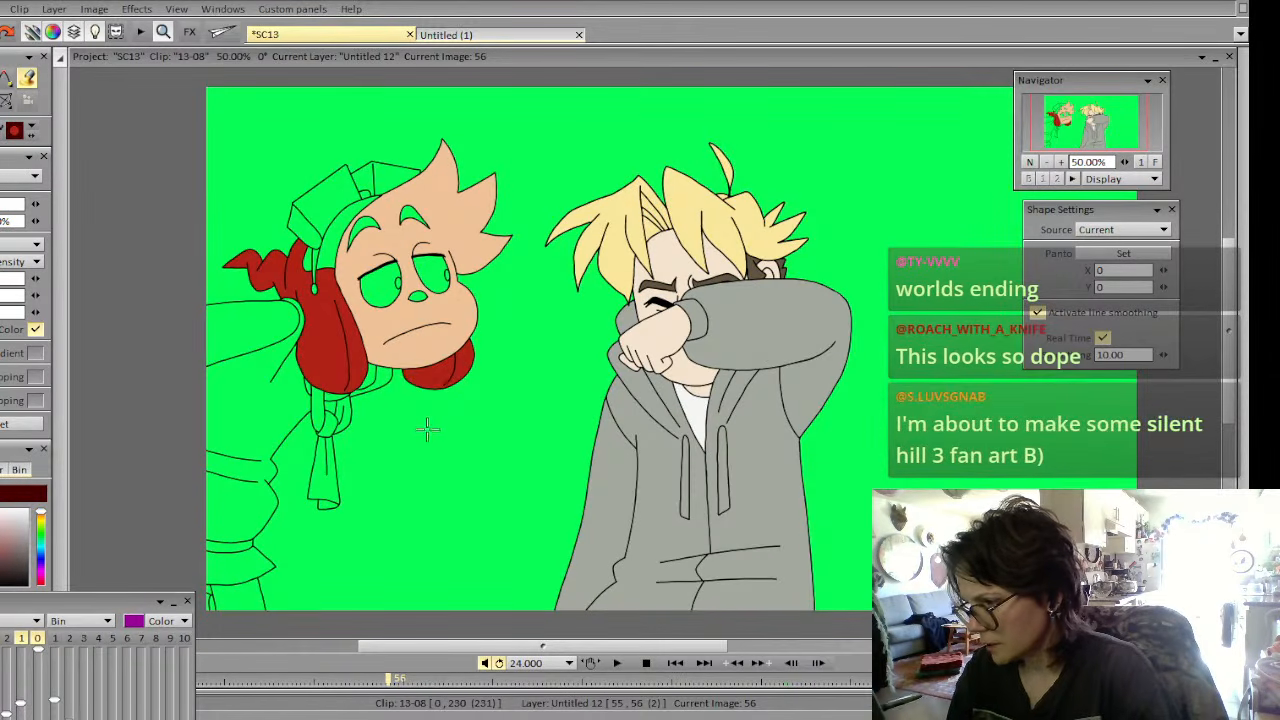
pyautogui.click(332, 266)
pyautogui.click(310, 262)
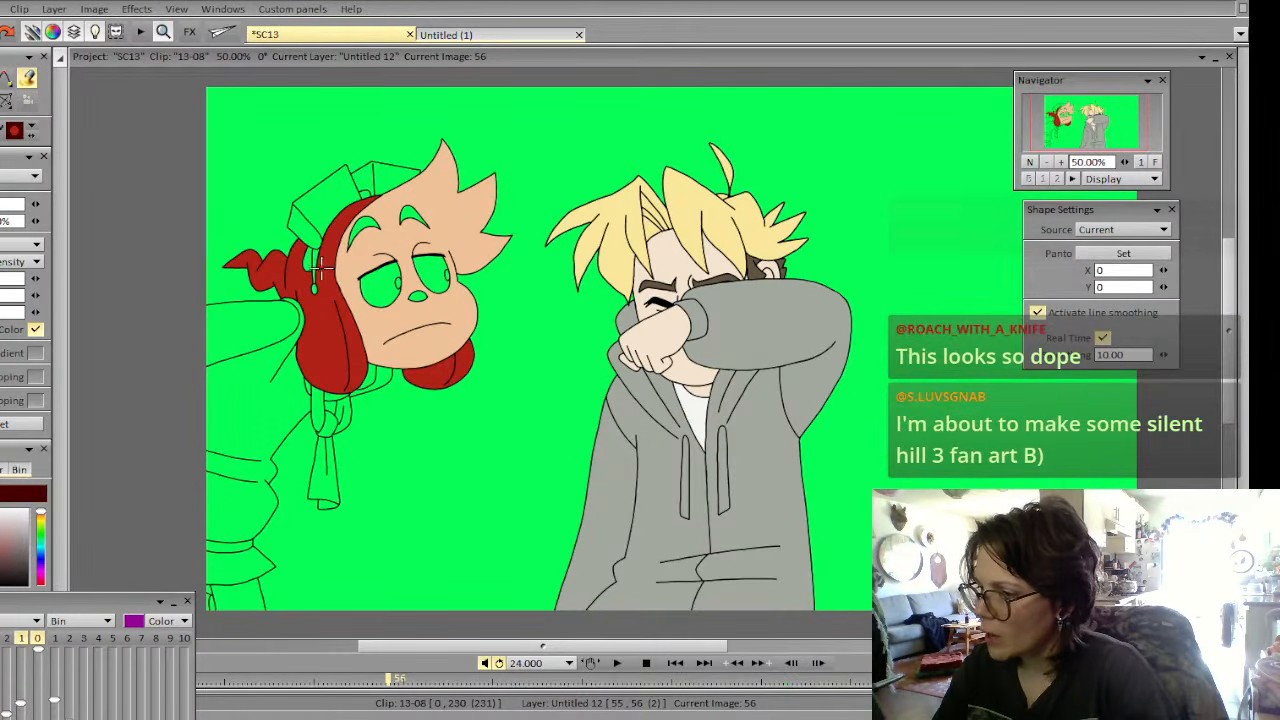
pyautogui.click(319, 220)
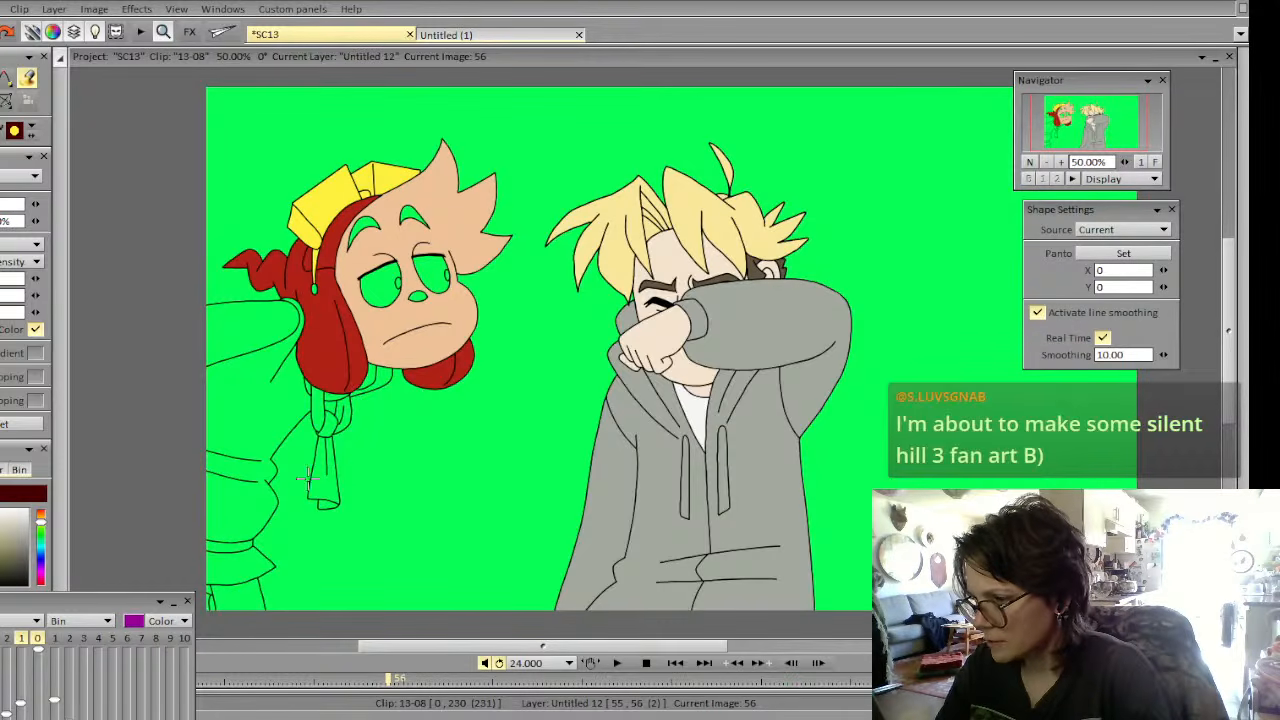
# Colour the eyes off-white with green irises and the eyebrows brown in frame 56, using frame 55 as reference
pyautogui.press('Left')
pyautogui.press('Right')
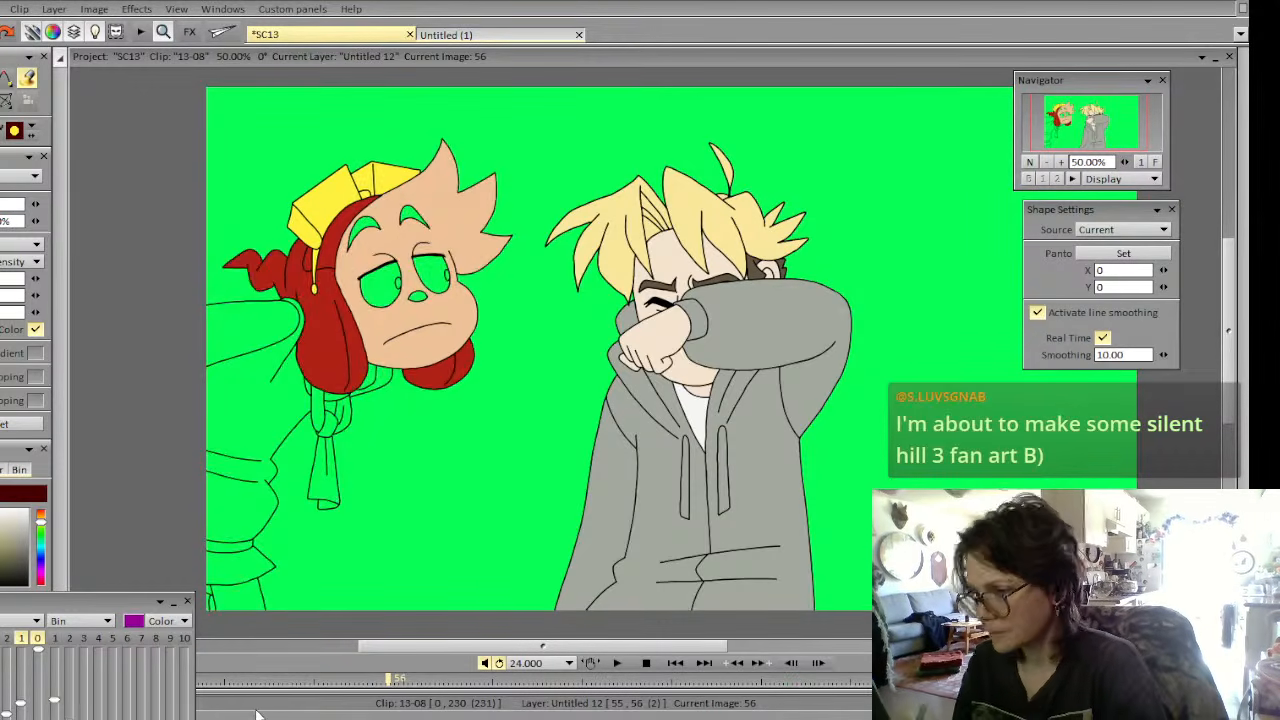
pyautogui.press('Left')
pyautogui.press('Right')
pyautogui.click(433, 280)
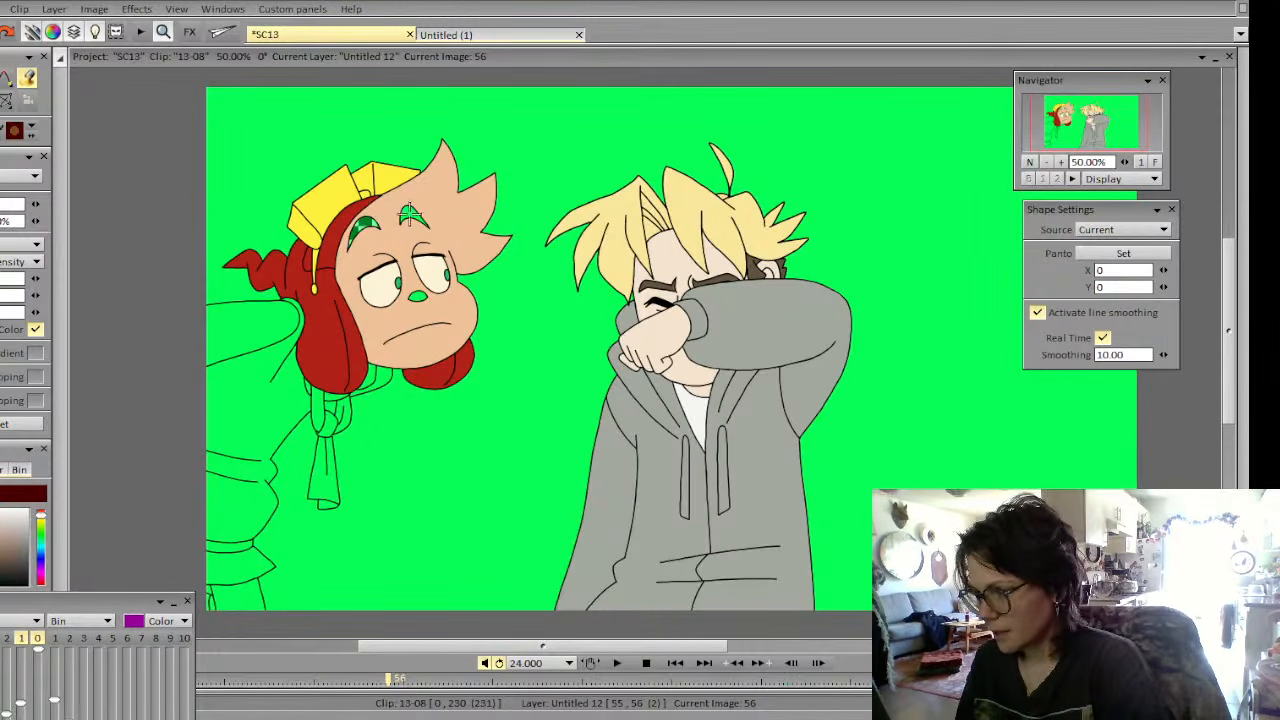
pyautogui.click(365, 228)
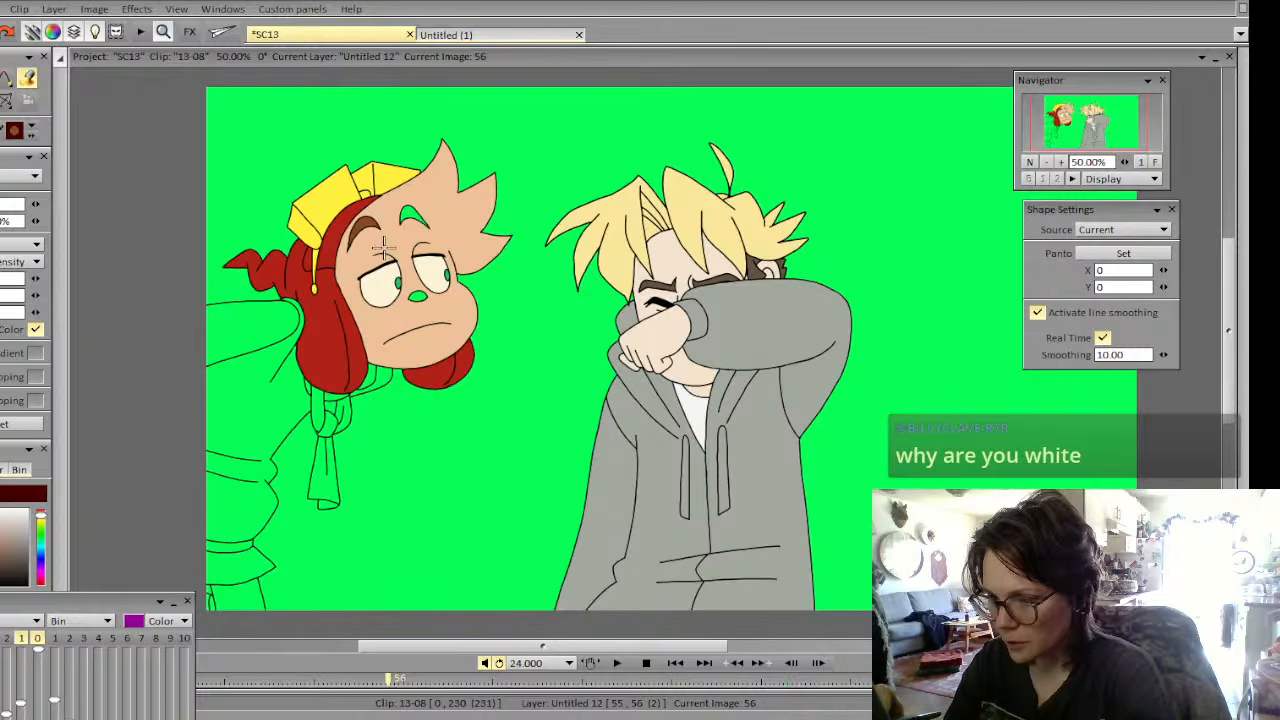
pyautogui.click(412, 213)
pyautogui.click(471, 250)
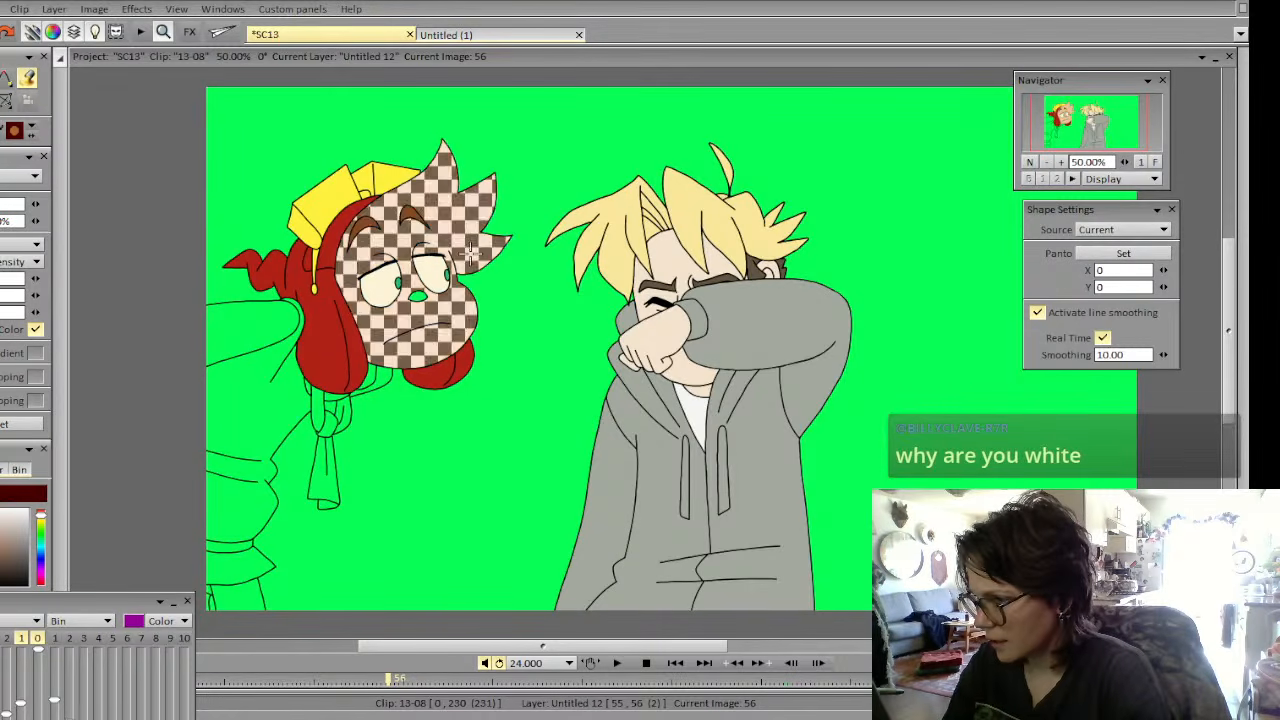
pyautogui.hotkey('ctrl', 'z')
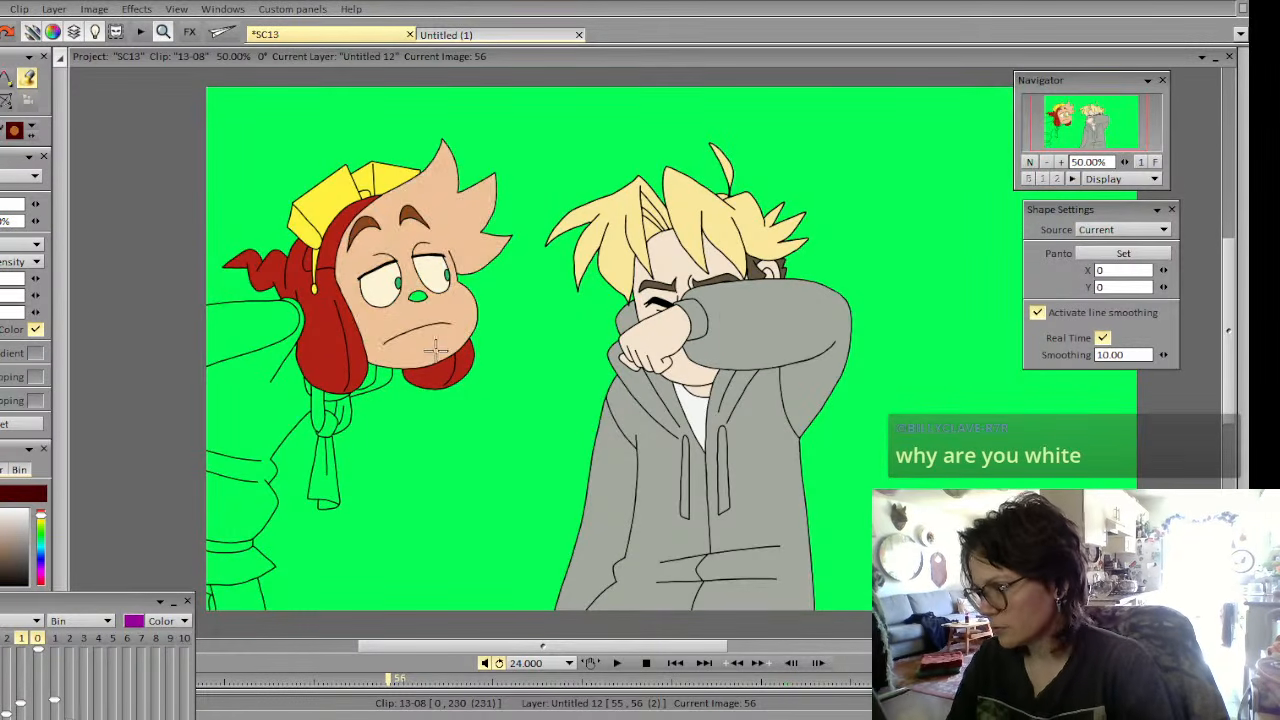
# Fill the remaining parts of the headpiece and its hanging bead with yellow and the nose with its orange tone, viewed at 75%
pyautogui.click(1060, 164)
pyautogui.click(190, 313)
pyautogui.click(225, 113)
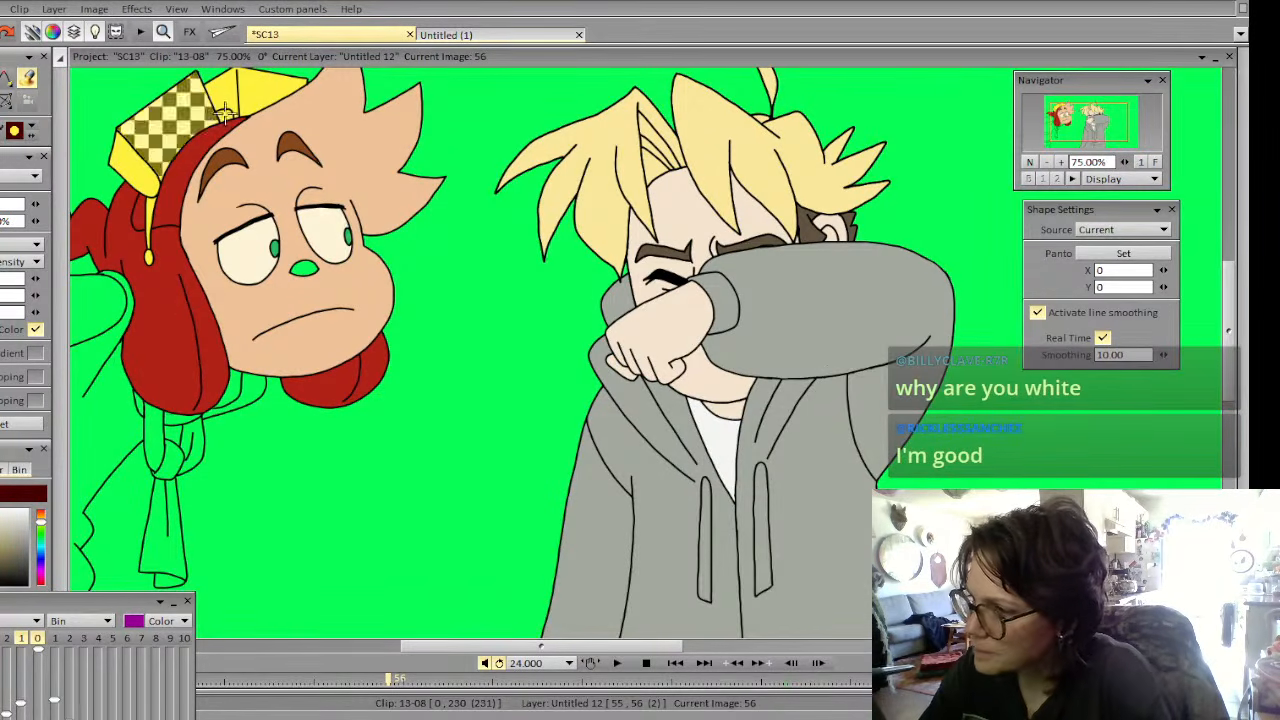
pyautogui.click(230, 100)
pyautogui.click(148, 257)
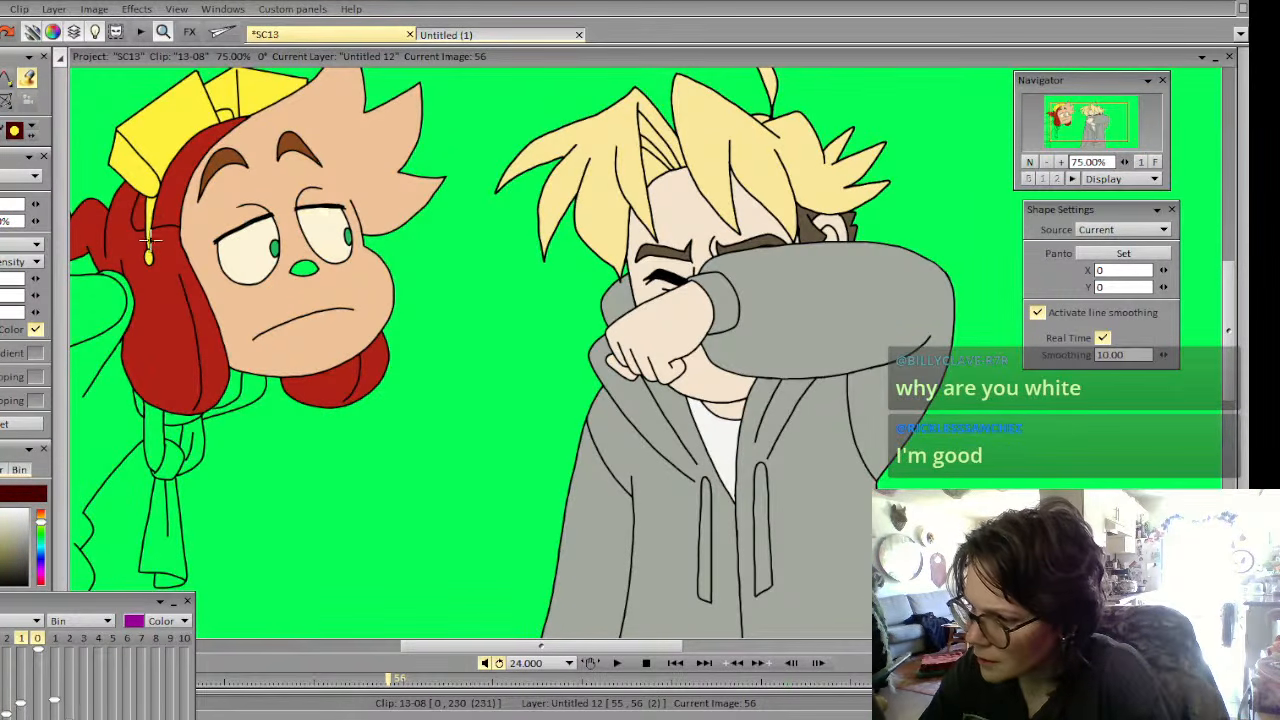
pyautogui.click(335, 388)
pyautogui.click(306, 270)
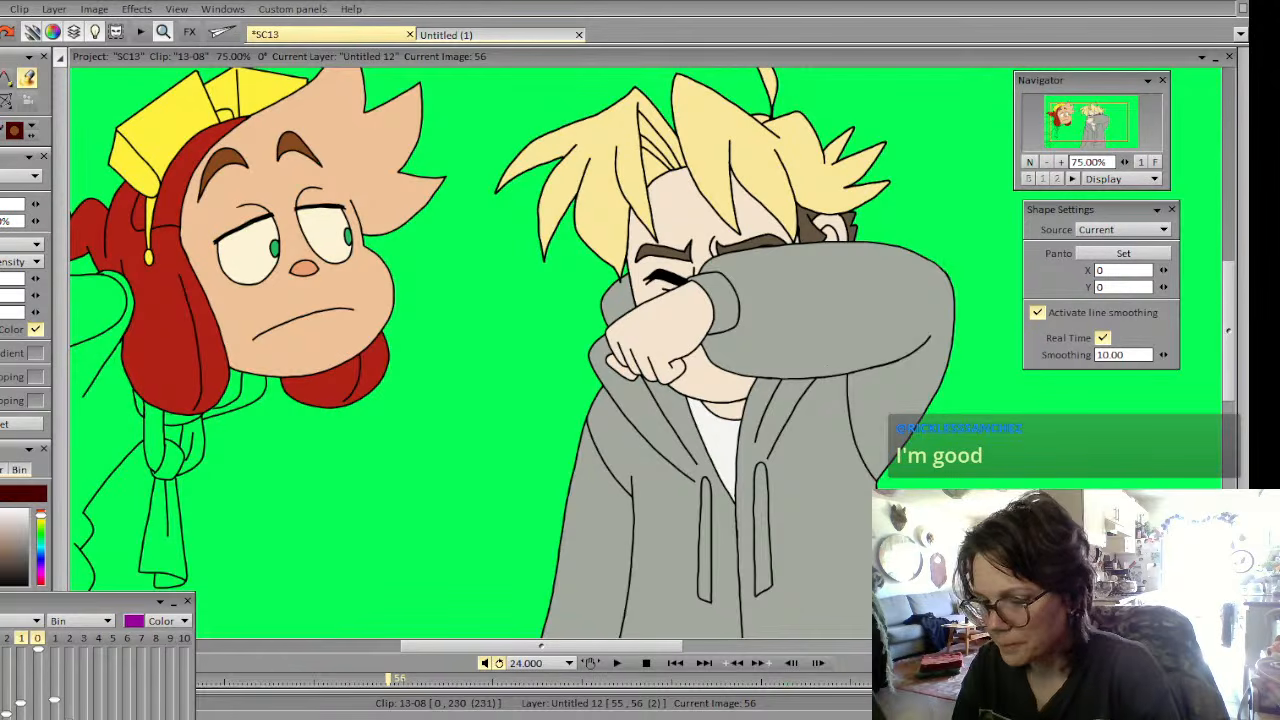
# Check the face colours in frame 55 and select the skin-toned face and hair area in frame 56
pyautogui.click(0, 77)
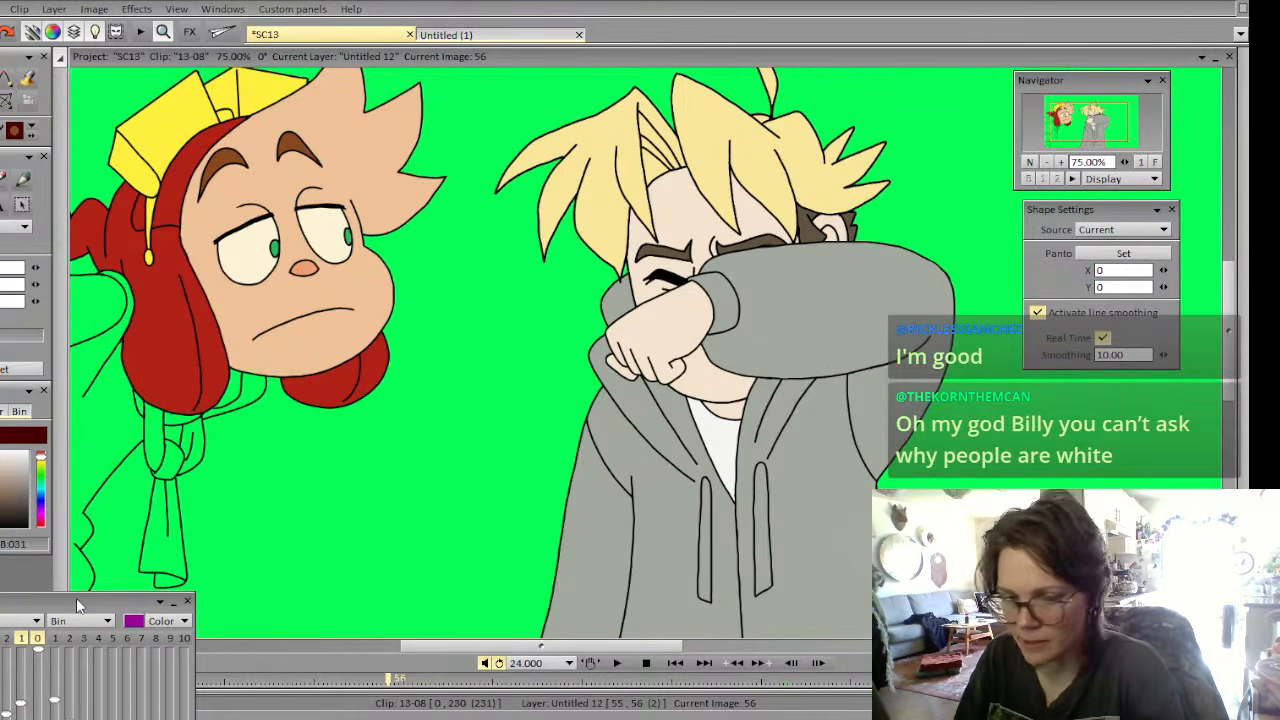
pyautogui.press('Left')
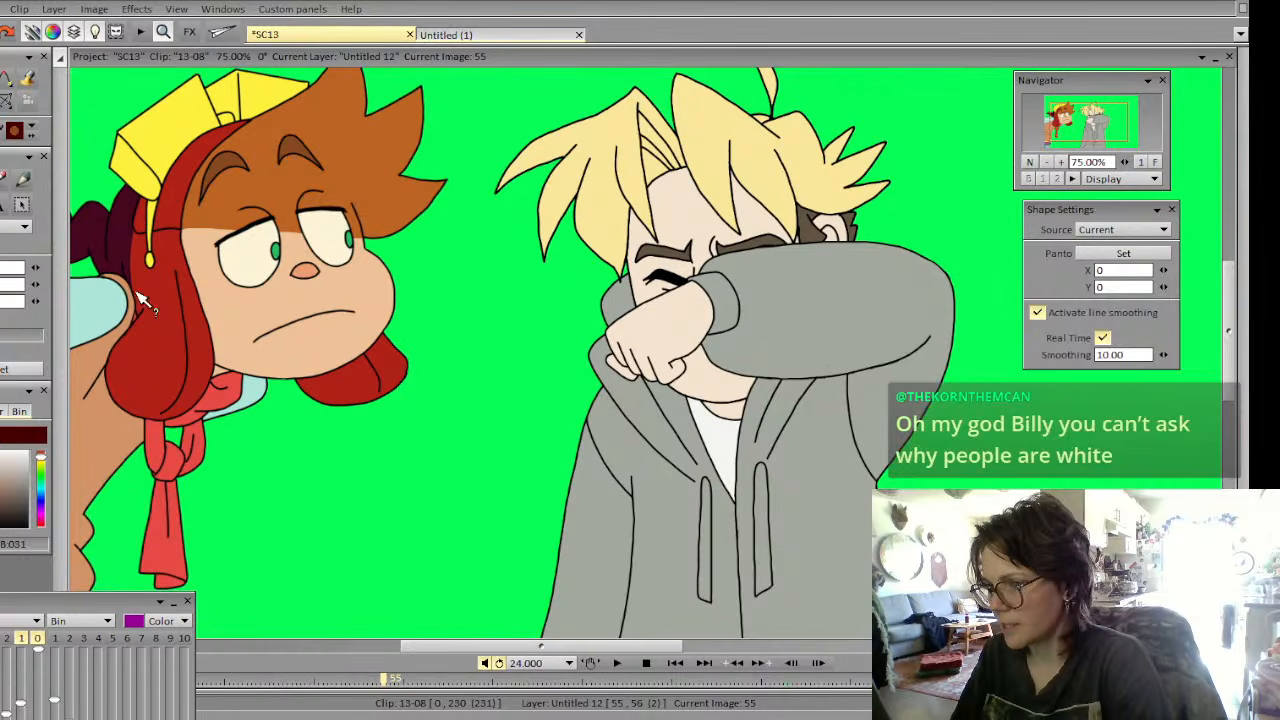
pyautogui.press('Right')
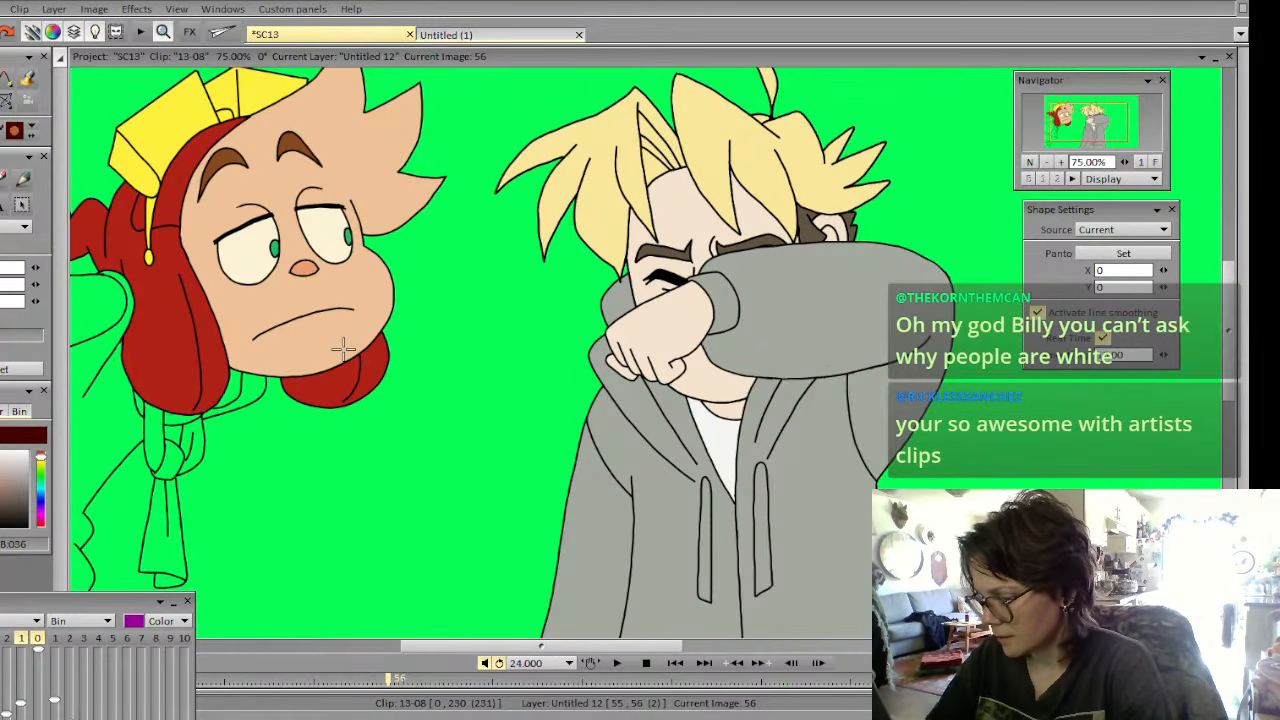
pyautogui.click(0, 100)
pyautogui.click(5, 180)
pyautogui.click(343, 139)
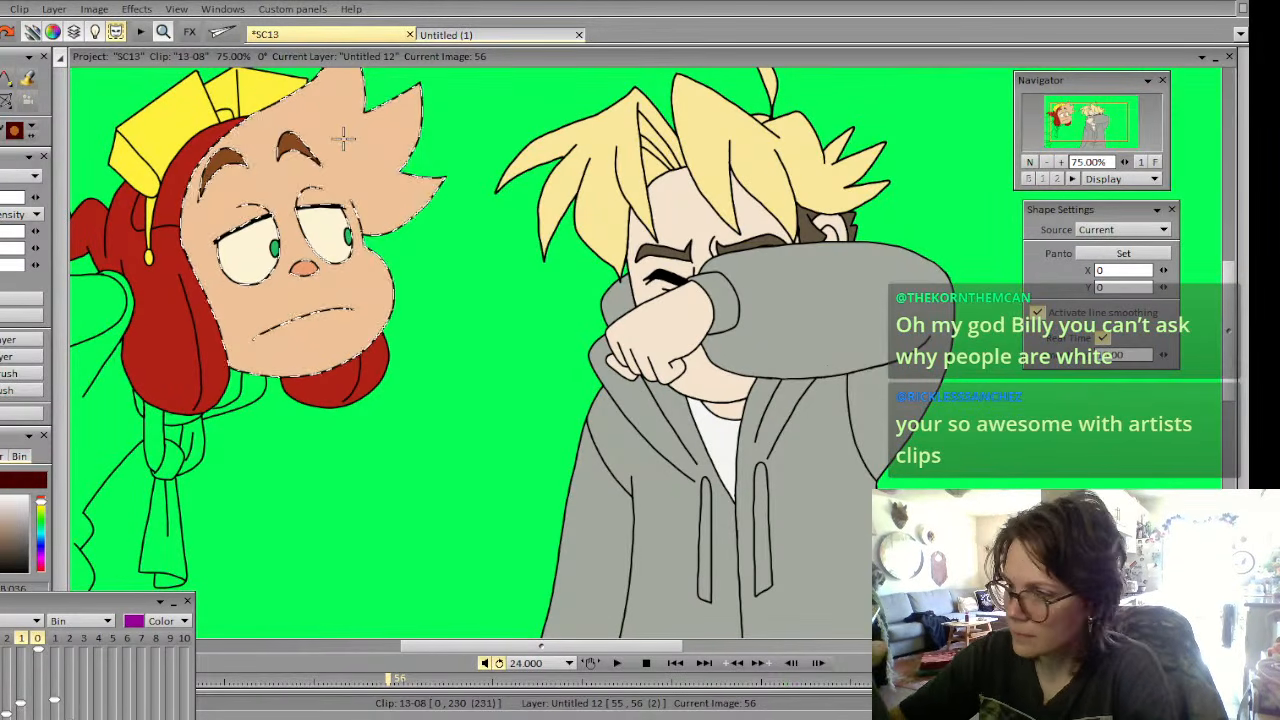
# Draw a brown dividing line across the selected face at eye level, out to the tip of the hair
pyautogui.click(5, 79)
pyautogui.click(12, 110)
pyautogui.moveTo(180, 218)
pyautogui.mouseDown()
pyautogui.moveTo(412, 231)
pyautogui.moveTo(388, 230)
pyautogui.moveTo(450, 185)
pyautogui.mouseUp()
# Fill the selected area above the dividing line with brown in frame 56 and clear the selection
pyautogui.click(27, 79)
pyautogui.click(36, 246)
pyautogui.click(62, 234)
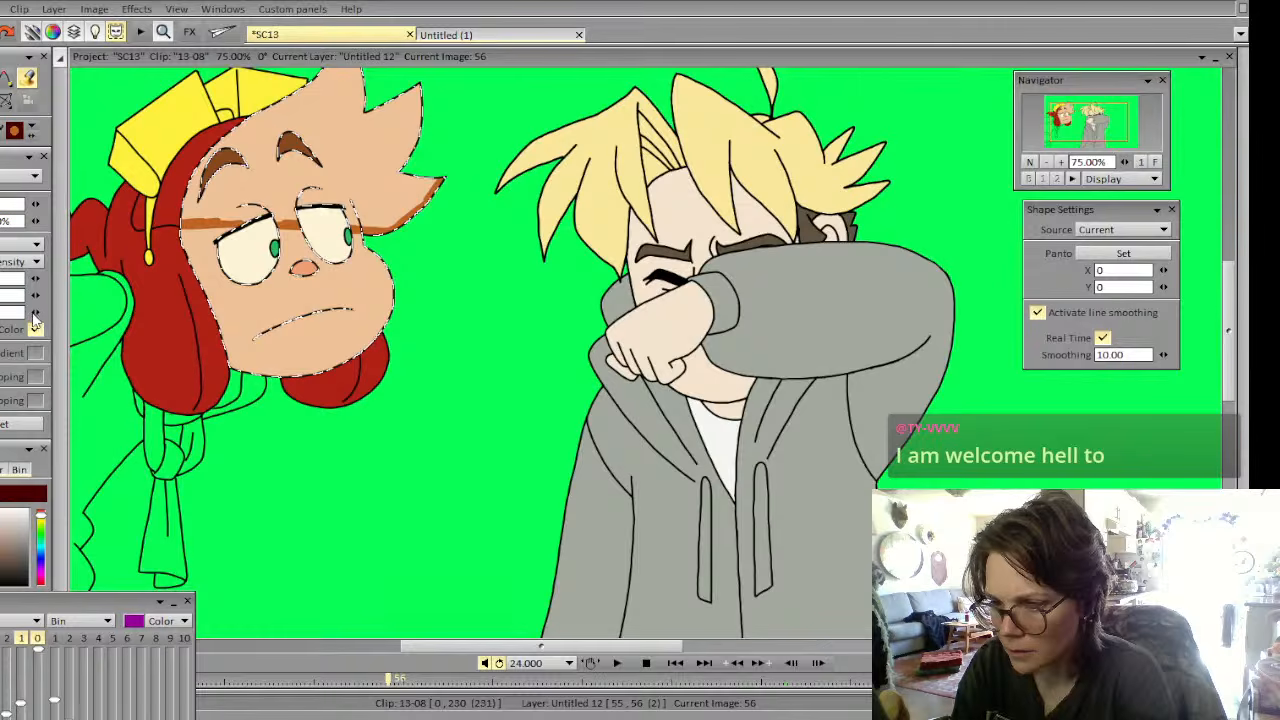
pyautogui.click(285, 157)
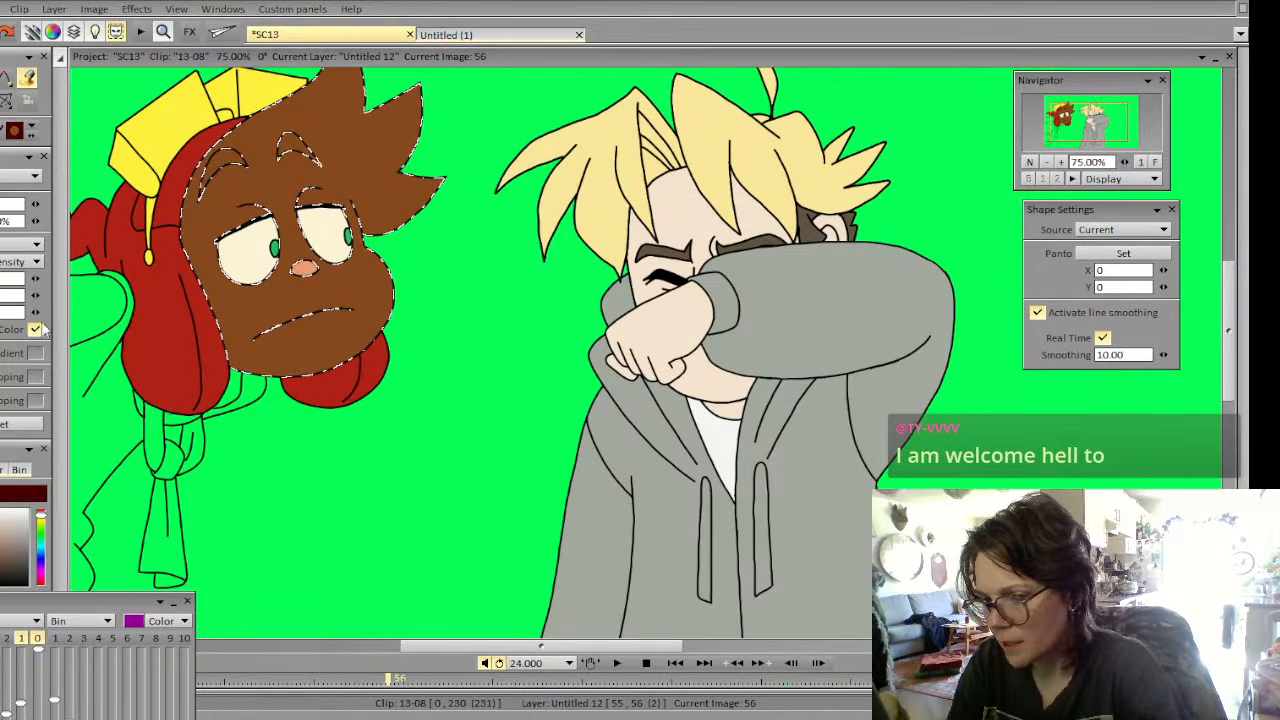
pyautogui.hotkey('ctrl', 'z')
pyautogui.moveTo(342, 162); pyautogui.dragTo(300, 245)
pyautogui.hotkey('ctrl', 'z')
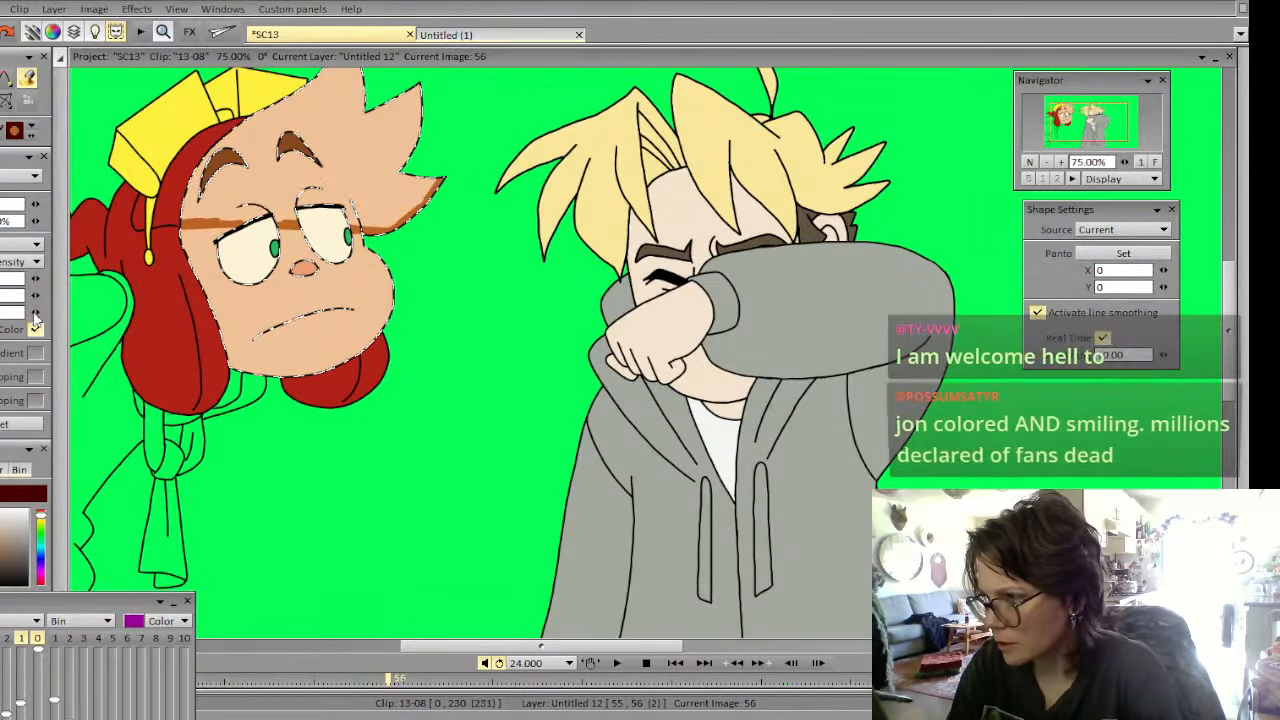
pyautogui.moveTo(318, 175); pyautogui.dragTo(294, 245)
pyautogui.hotkey('ctrl', 'z')
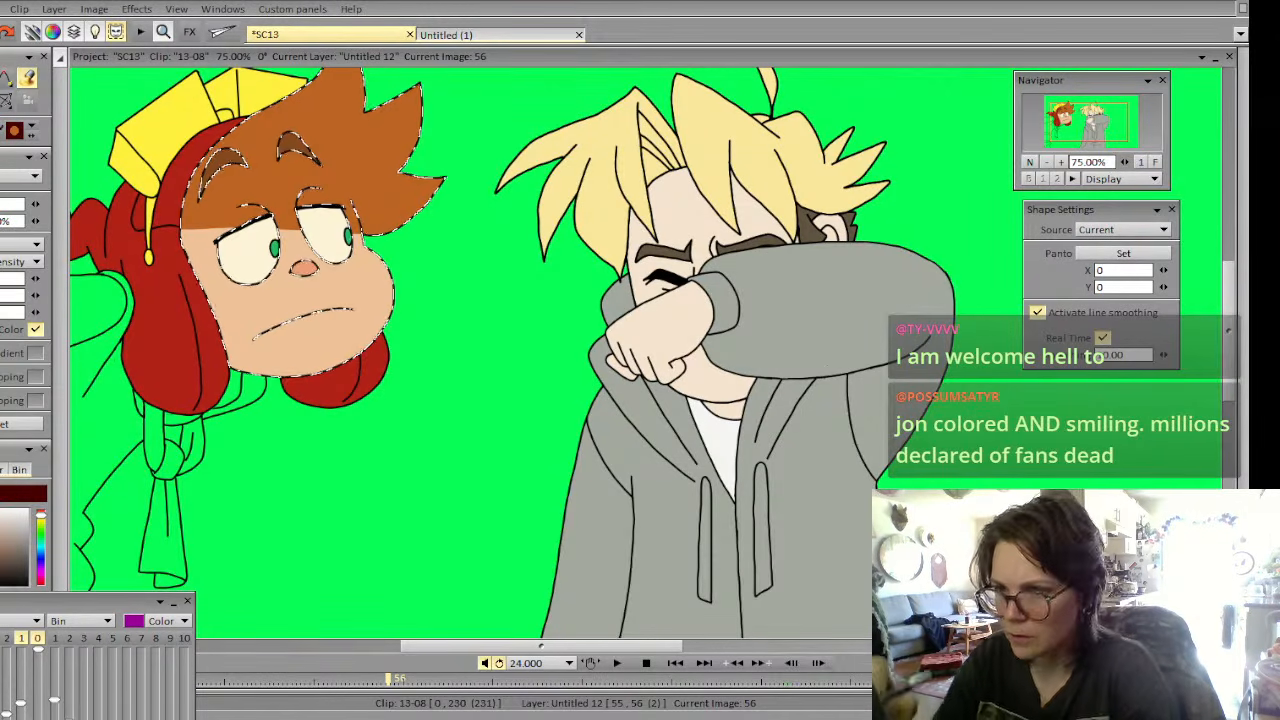
pyautogui.press('b')
pyautogui.click(4, 101)
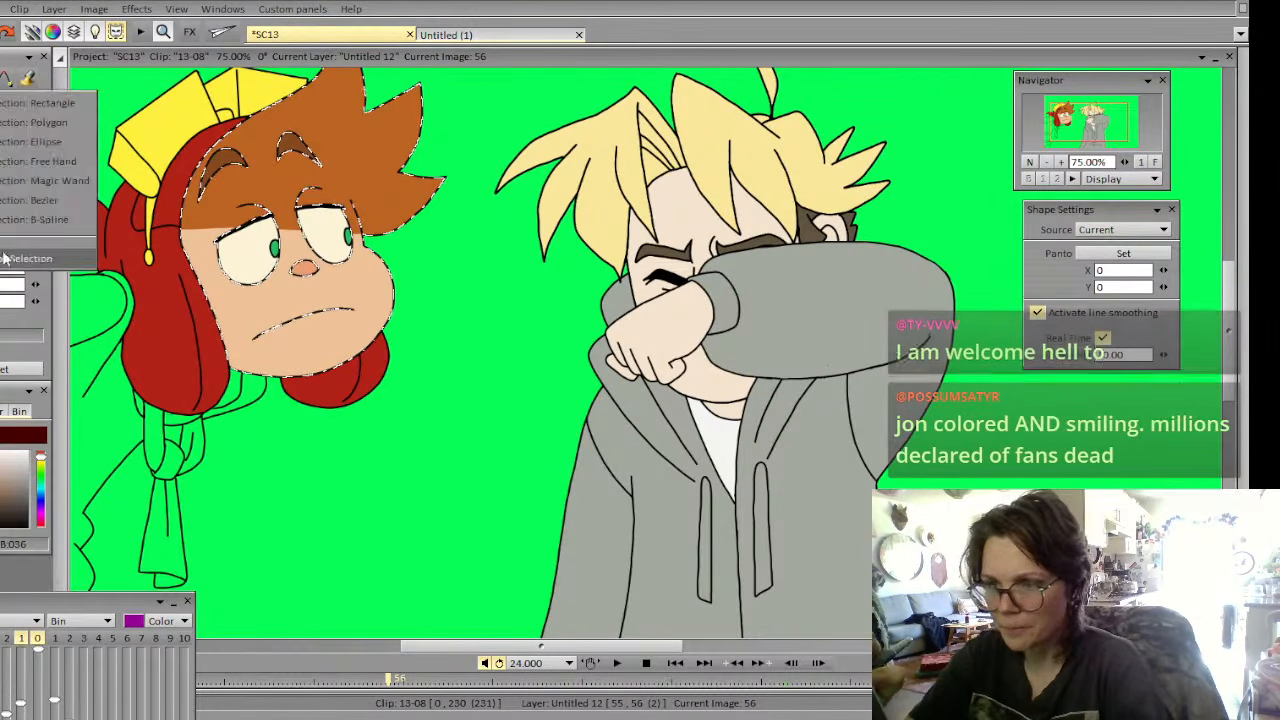
pyautogui.click(10, 260)
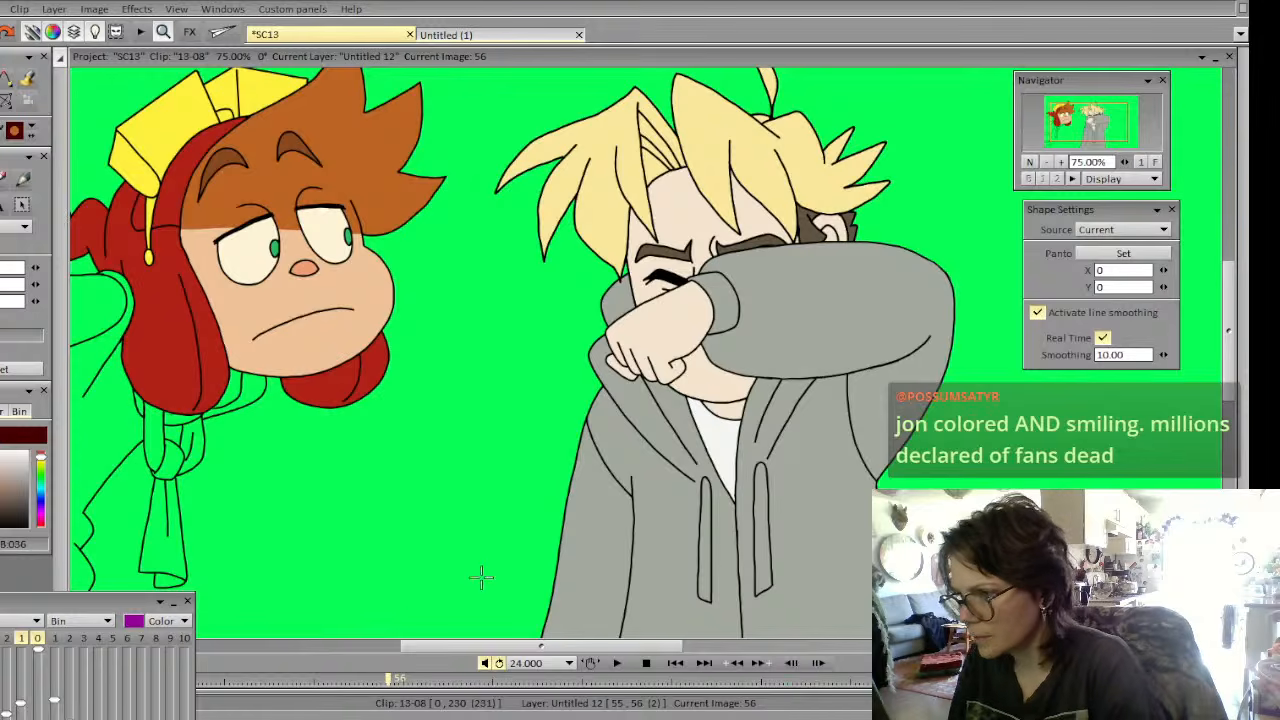
# Touch up the edge between the brown area and the face with skin tone in frame 56, comparing it with frame 55
pyautogui.press('Left')
pyautogui.press('Right')
pyautogui.press('Left')
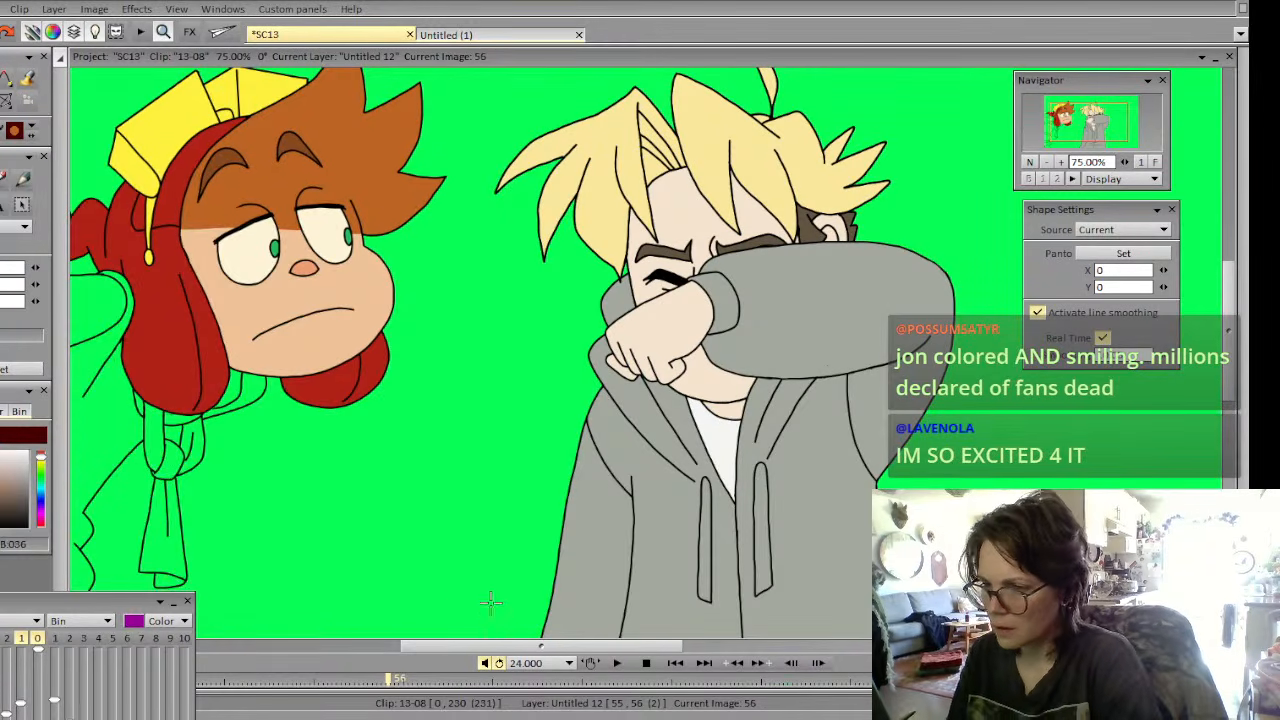
pyautogui.press('Right')
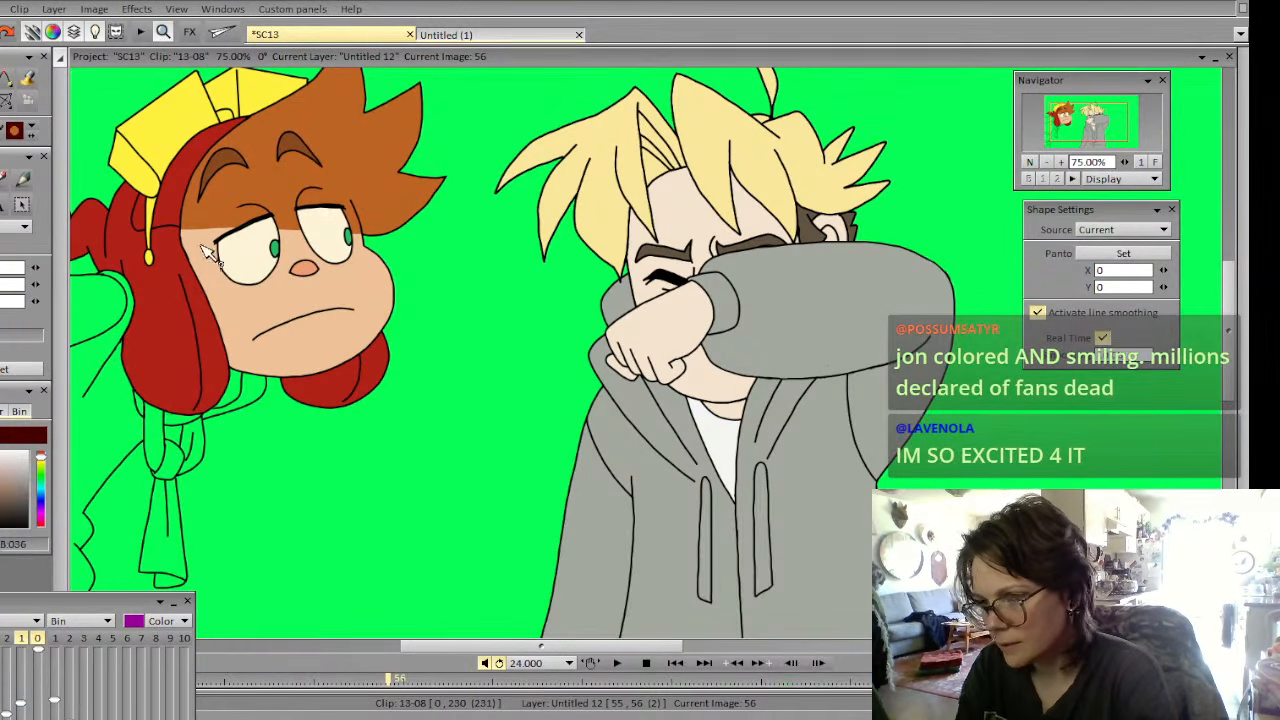
pyautogui.click(212, 256)
pyautogui.press('Left')
pyautogui.press('Right')
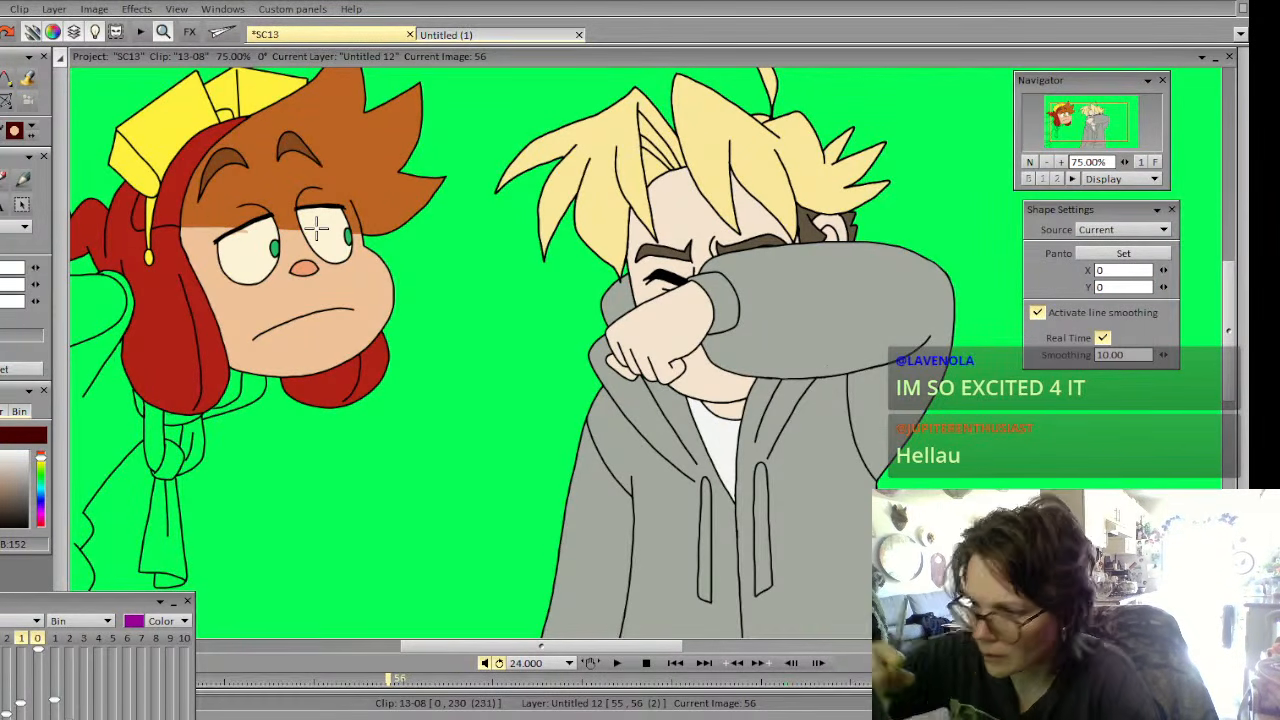
pyautogui.press('Left')
pyautogui.press('Right')
pyautogui.press('Left')
pyautogui.press('Right')
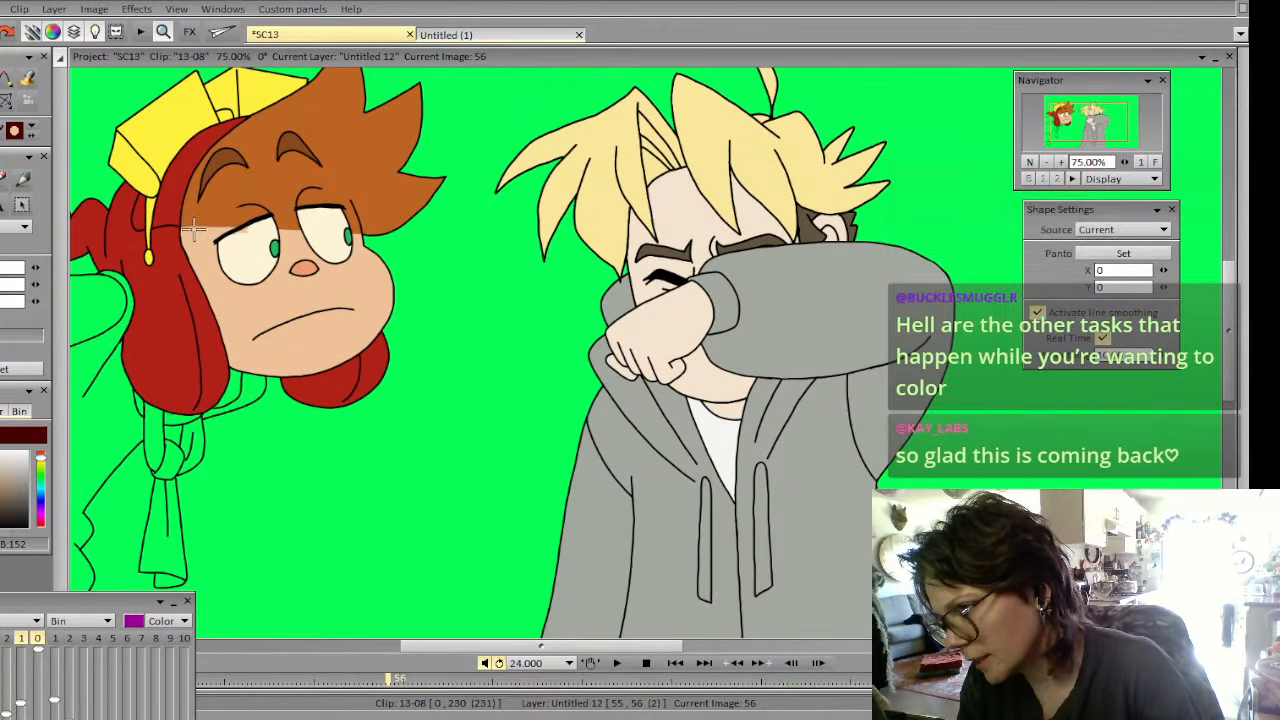
# Touch up the colour edges around the character's eyes in frame 56 with off-white and skin tone, comparing with the neighbouring frames
pyautogui.press('Right')
pyautogui.press('Left')
pyautogui.press('Left')
pyautogui.press('Right')
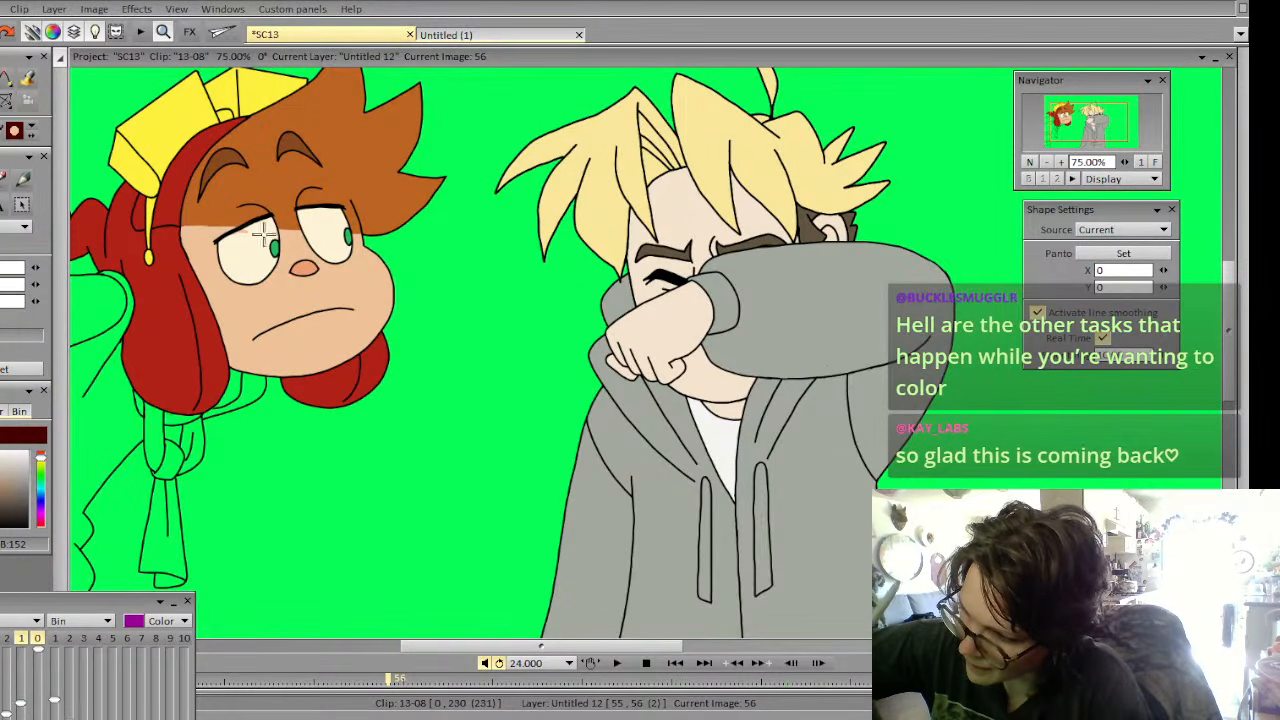
pyautogui.press('Left')
pyautogui.press('Right')
pyautogui.press('Left')
pyautogui.press('Right')
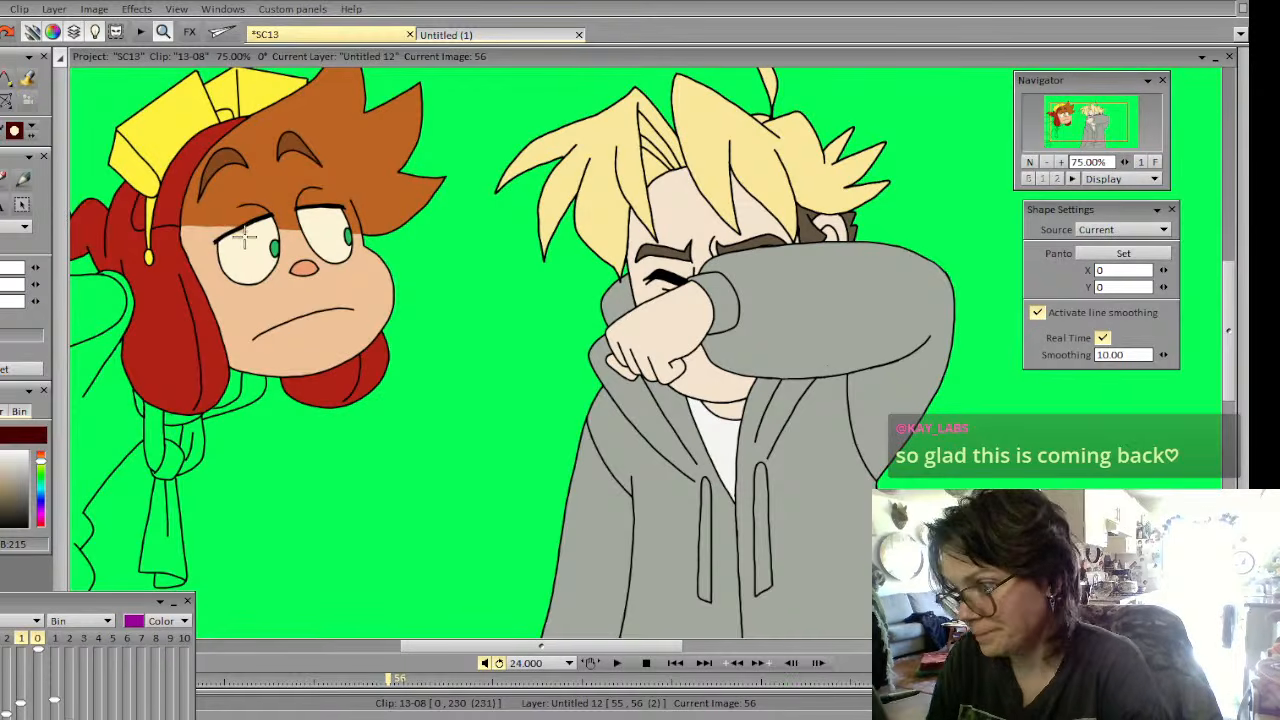
pyautogui.press('Left')
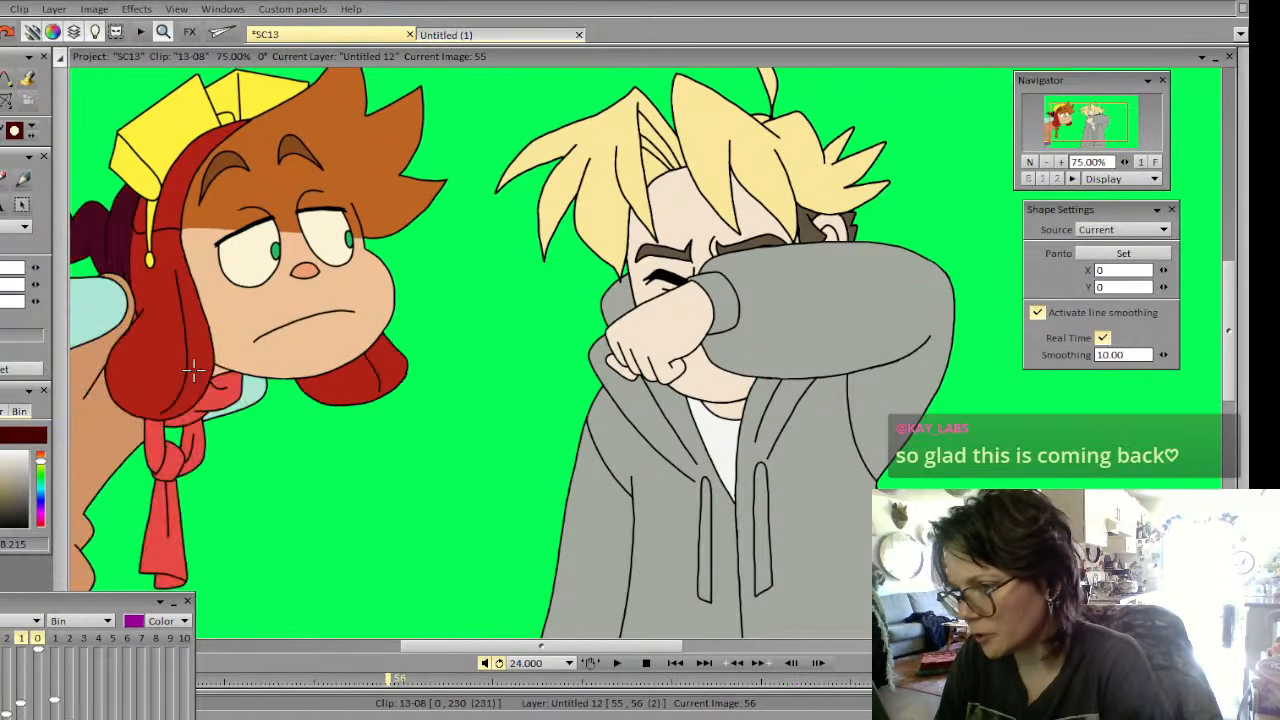
pyautogui.press('Right')
pyautogui.press('Left')
pyautogui.press('Right')
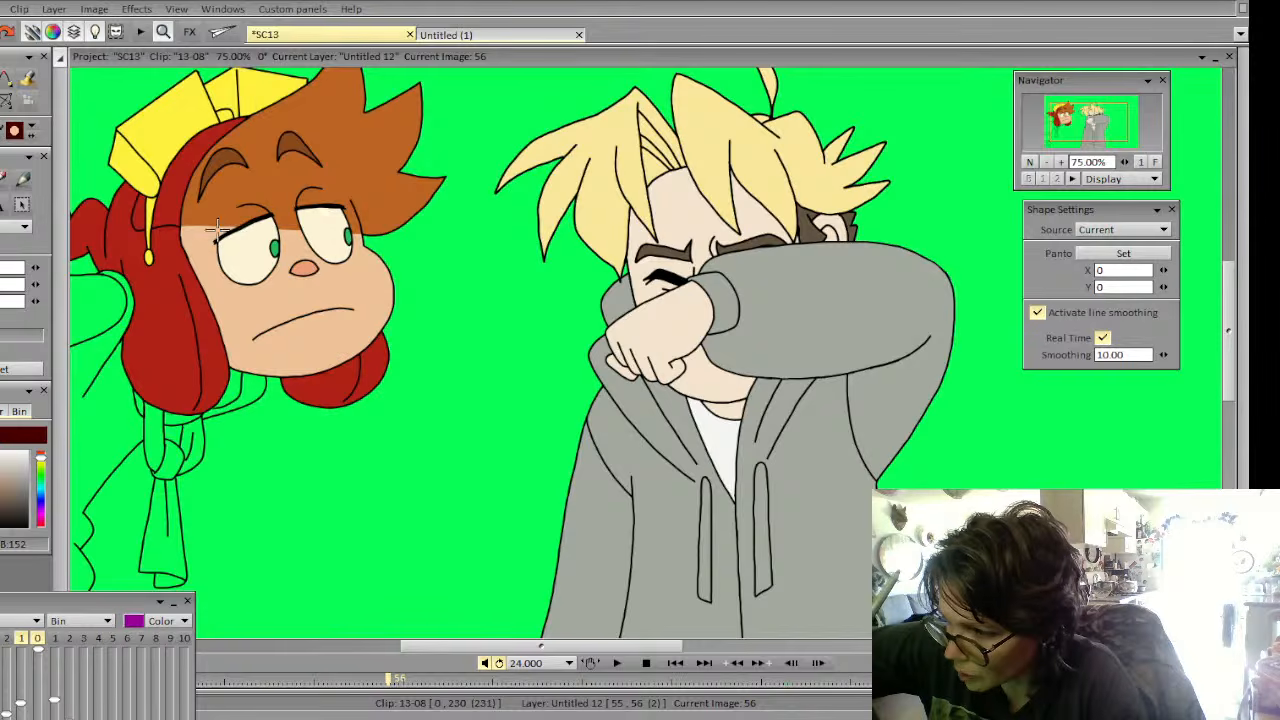
# Examine how the character's colour edges and eyes match between frames 55 and 56
pyautogui.press('Left')
pyautogui.press('Right')
pyautogui.press('Left')
pyautogui.press('Left')
pyautogui.press('Right')
pyautogui.press('Right')
pyautogui.press('Left')
pyautogui.press('Right')
pyautogui.press('Left')
pyautogui.press('Right')
pyautogui.press('Left')
pyautogui.press('Right')
pyautogui.press('Left')
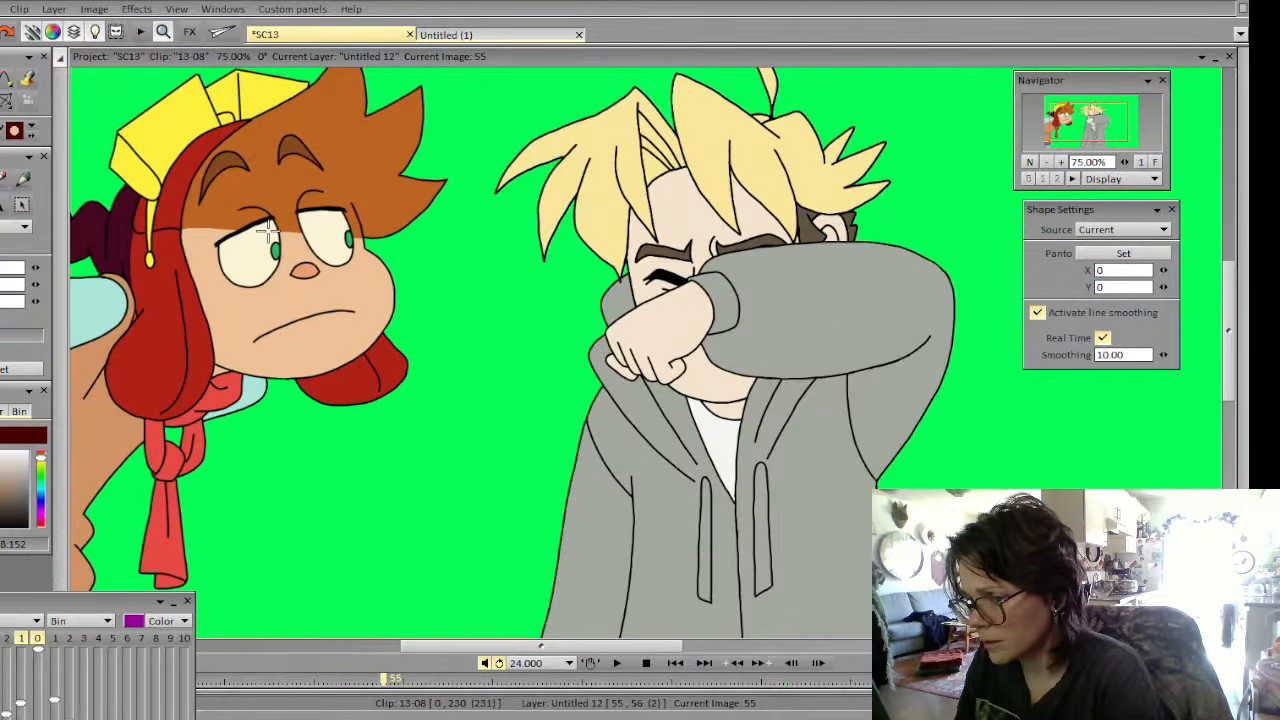
pyautogui.press('Right')
# Sample the dark maroon of the cap's wavy tail in frame 55 and select the red cap area in frame 56
pyautogui.moveTo(490, 646); pyautogui.dragTo(478, 648)
pyautogui.press('Left')
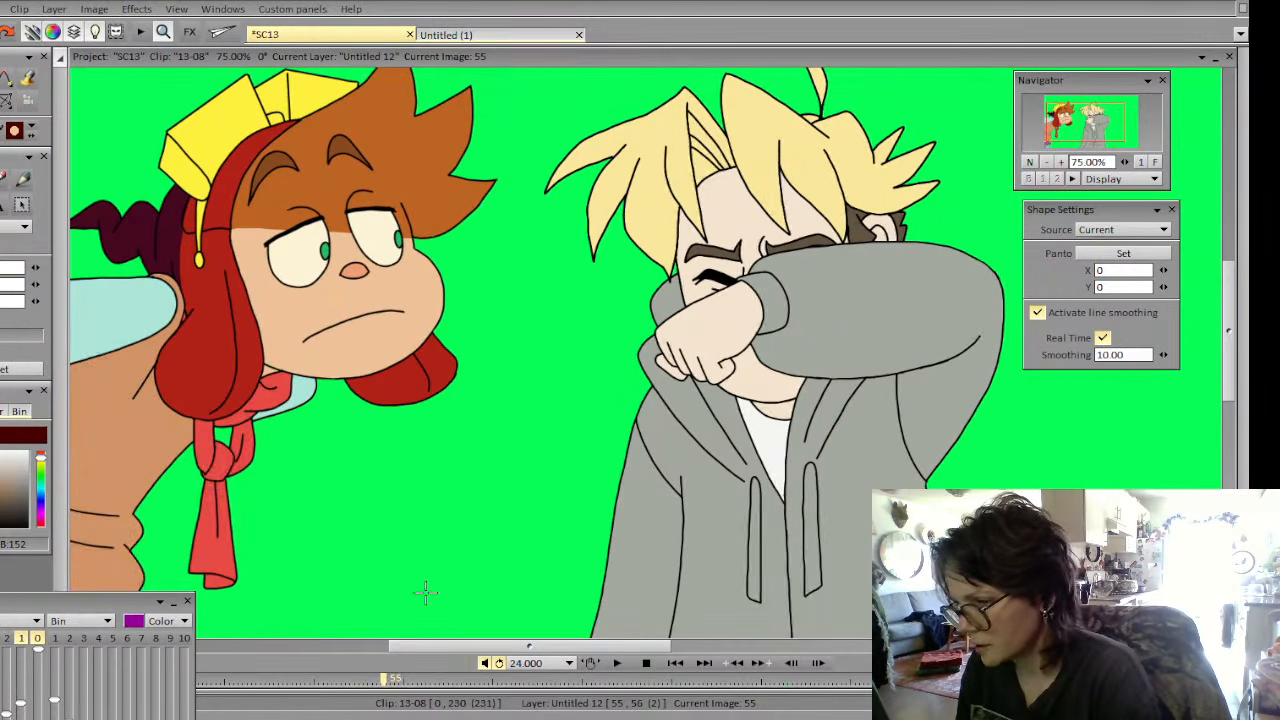
pyautogui.click(171, 249)
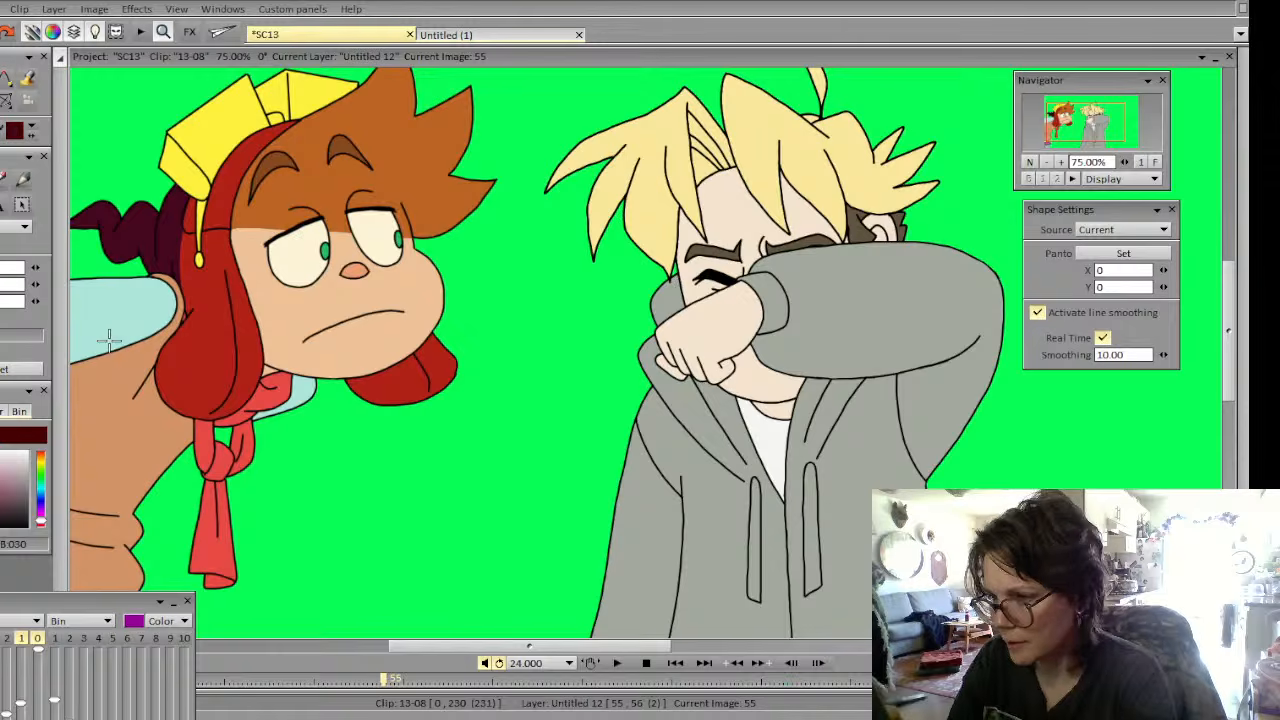
pyautogui.press('Right')
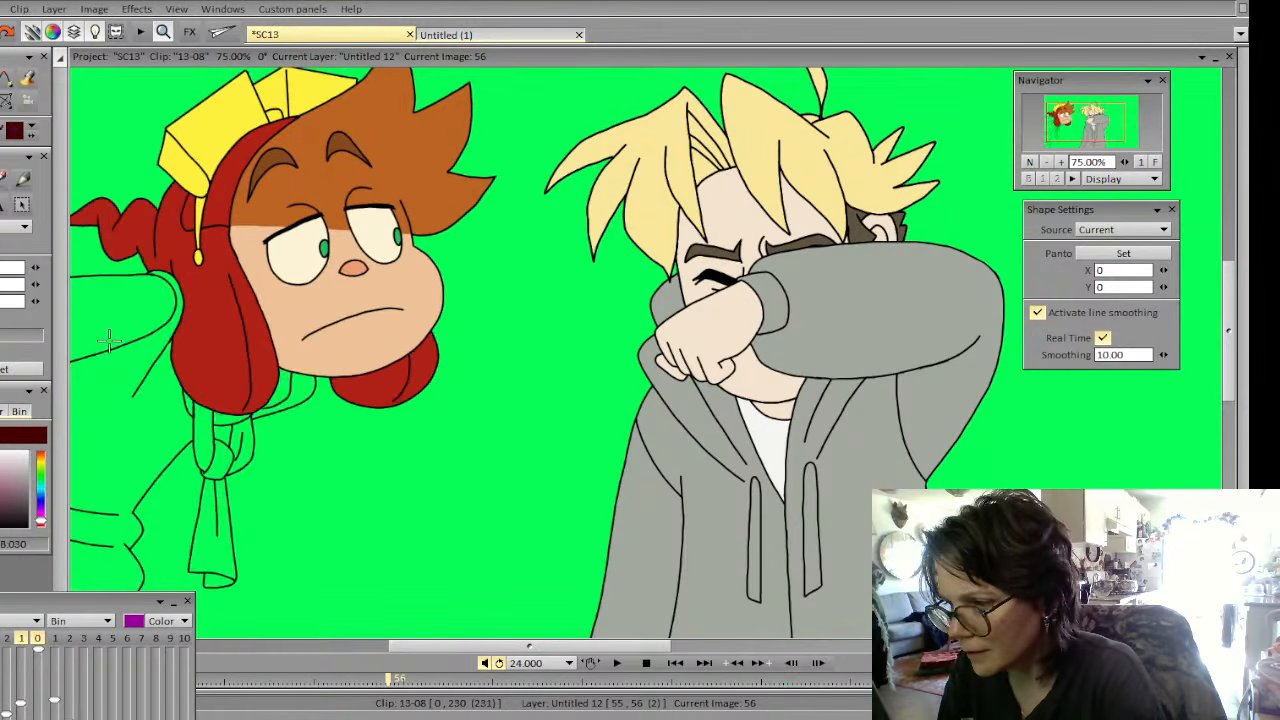
pyautogui.press('Left')
pyautogui.press('Right')
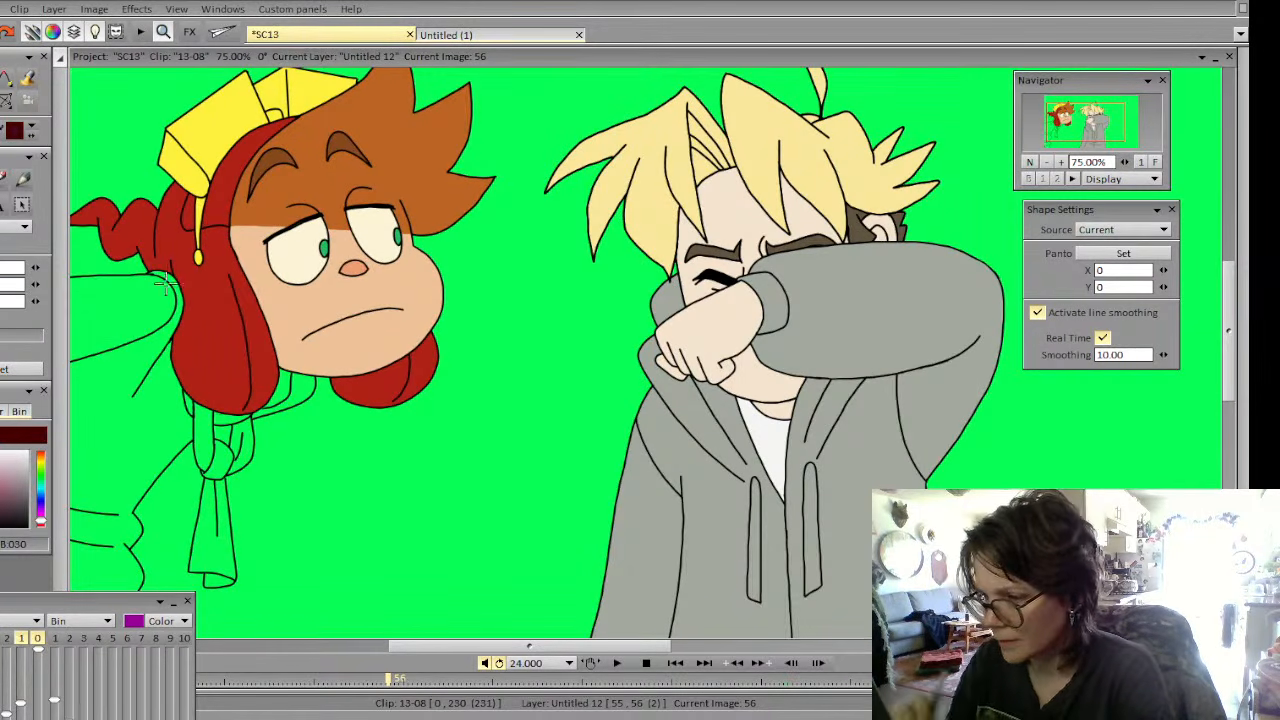
pyautogui.click(3, 104)
pyautogui.click(218, 345)
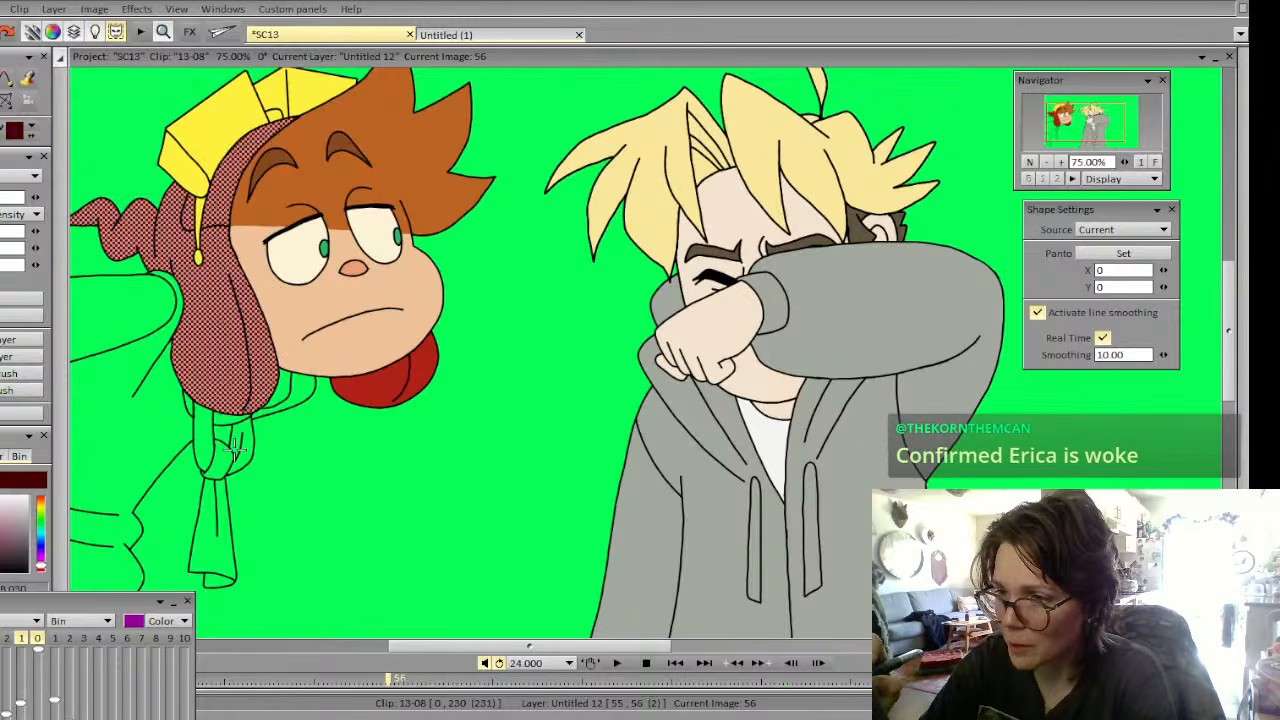
# Paint the cap's wavy tail dark maroon in frame 56 within the selection, matching frame 55
pyautogui.press('b')
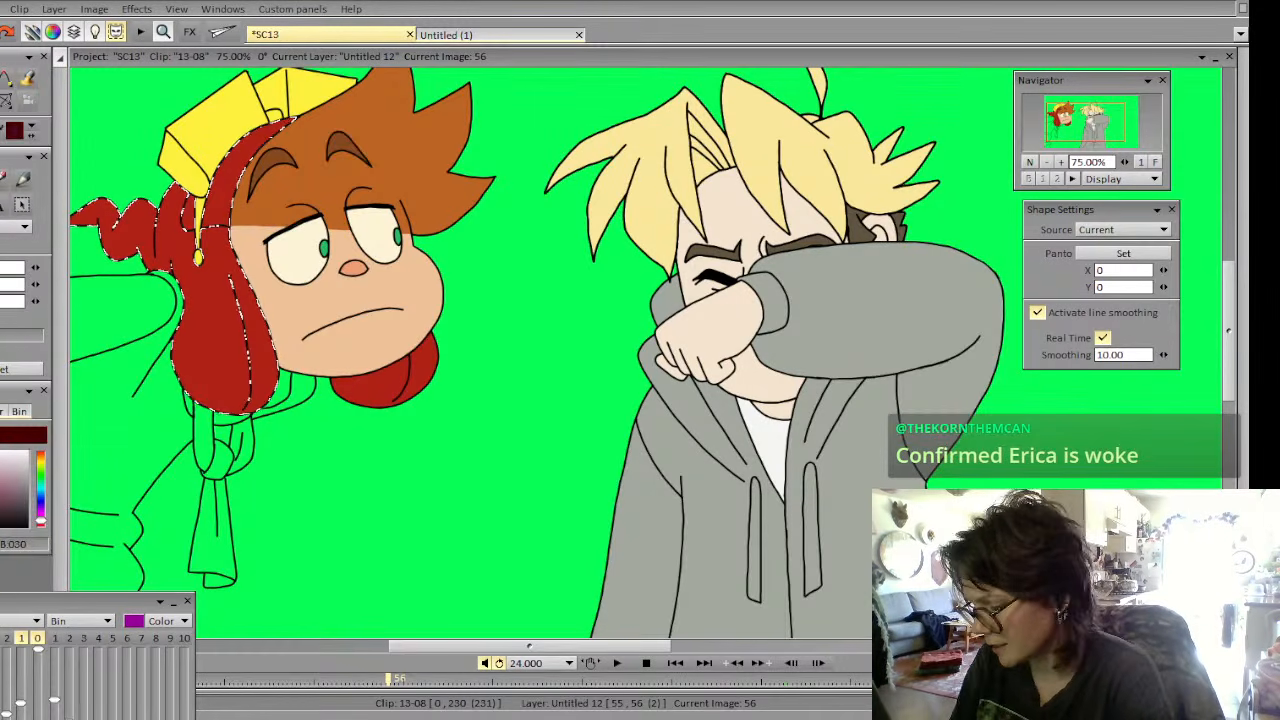
pyautogui.moveTo(174, 273); pyautogui.dragTo(176, 183)
pyautogui.press('Left')
pyautogui.press('Right')
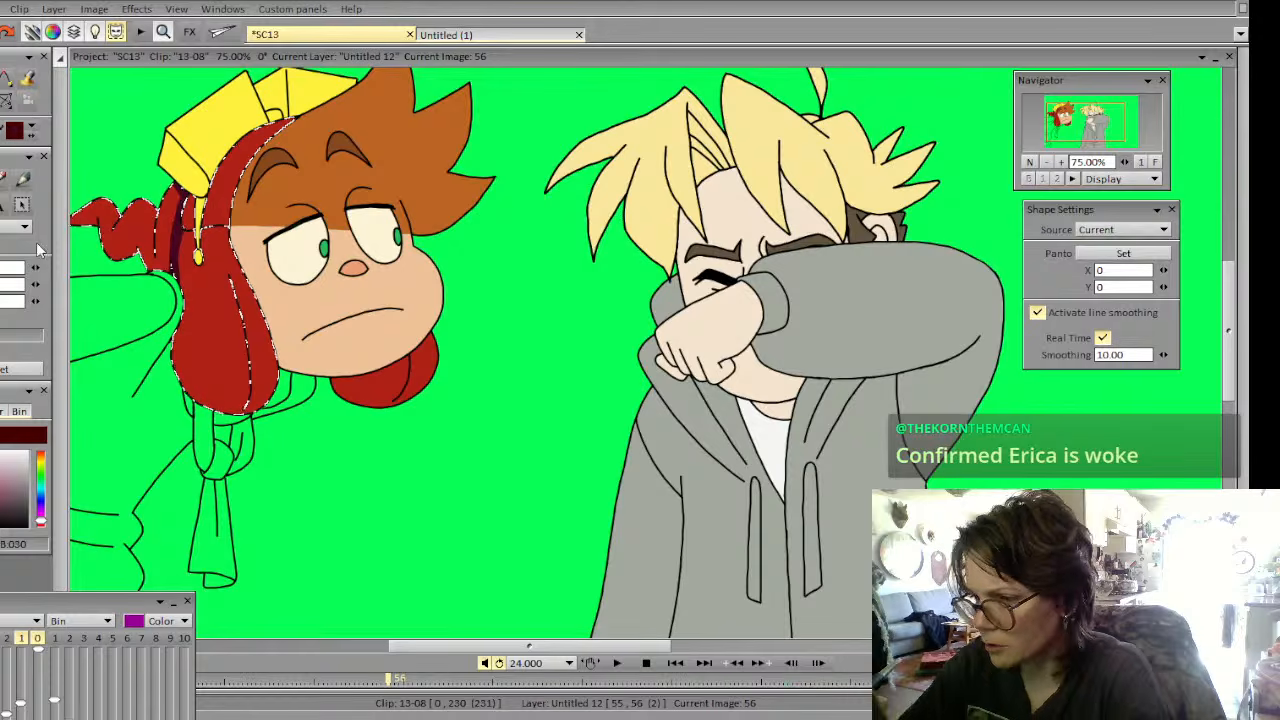
pyautogui.click(96, 213)
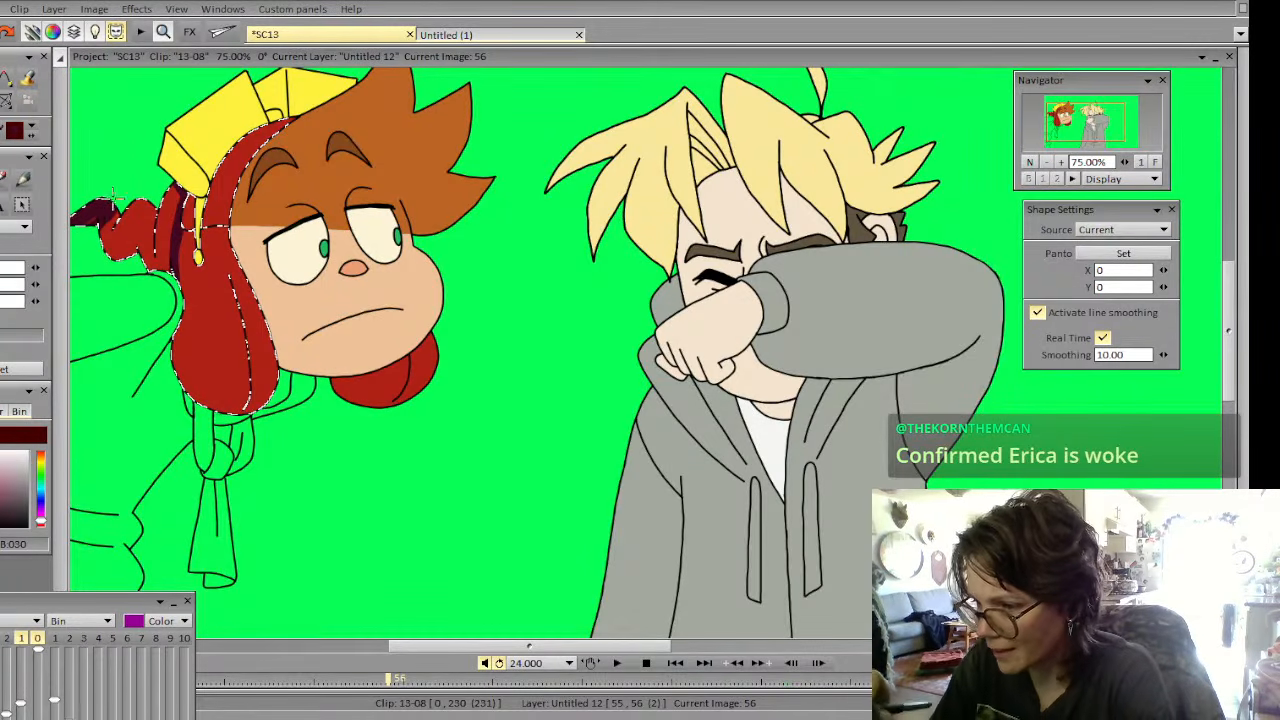
pyautogui.moveTo(110, 266)
pyautogui.mouseDown()
pyautogui.moveTo(122, 206)
pyautogui.moveTo(146, 262)
pyautogui.moveTo(157, 190)
pyautogui.moveTo(164, 264)
pyautogui.moveTo(172, 198)
pyautogui.moveTo(260, 362)
pyautogui.mouseUp()
pyautogui.moveTo(436, 645); pyautogui.dragTo(416, 645)
pyautogui.press('Left')
pyautogui.press('Right')
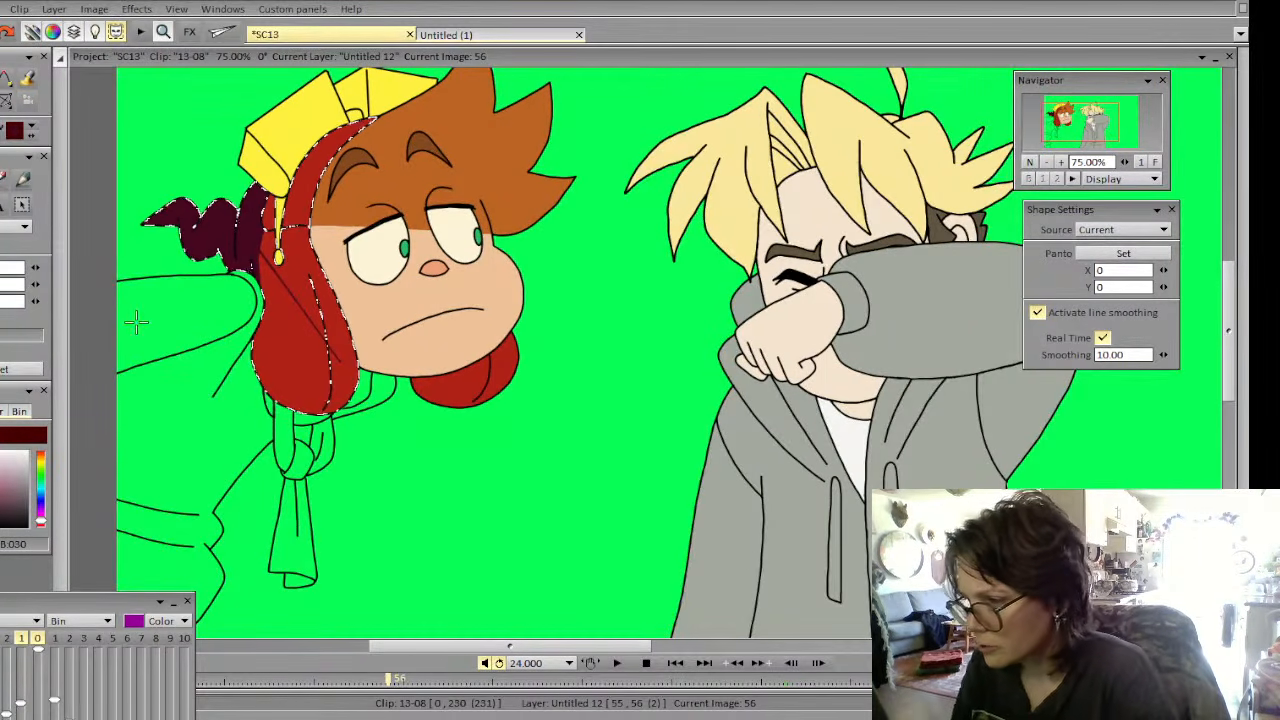
# Clean up the boundary between cap and tail in frame 56 with red and dark maroon, comparing it with frame 55
pyautogui.click(306, 241)
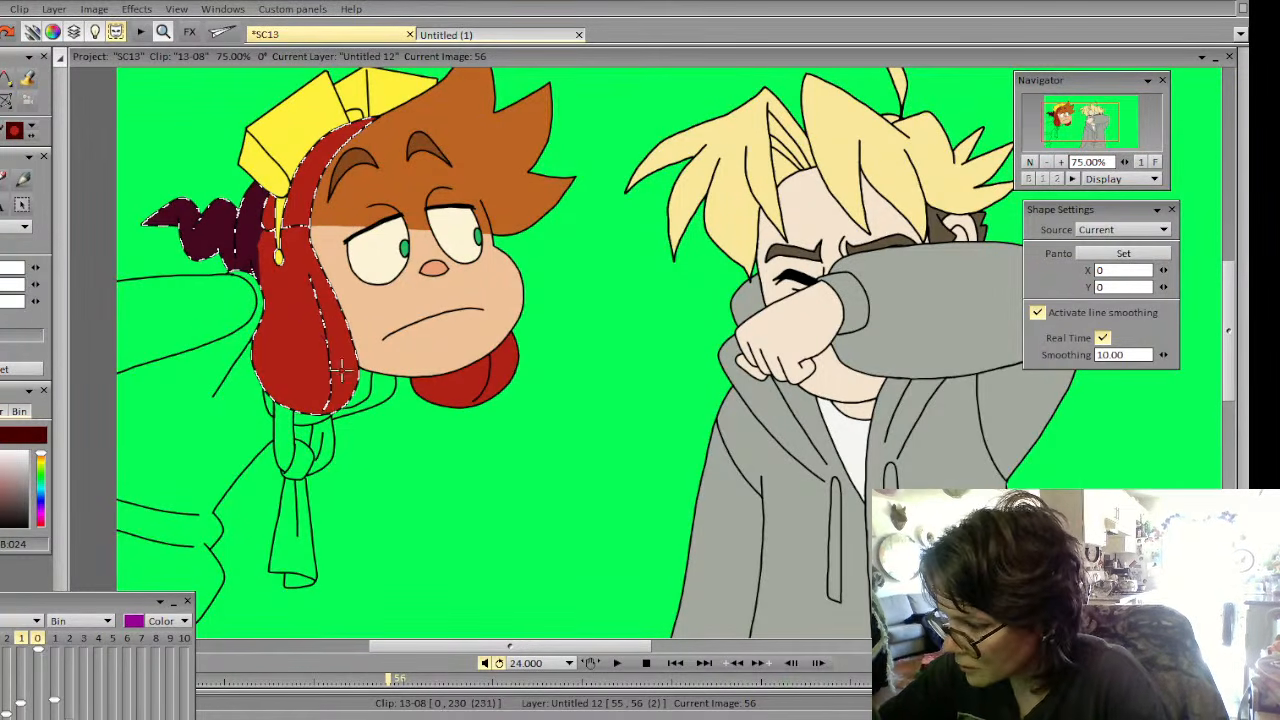
pyautogui.press('Left')
pyautogui.press('Right')
pyautogui.press('n')
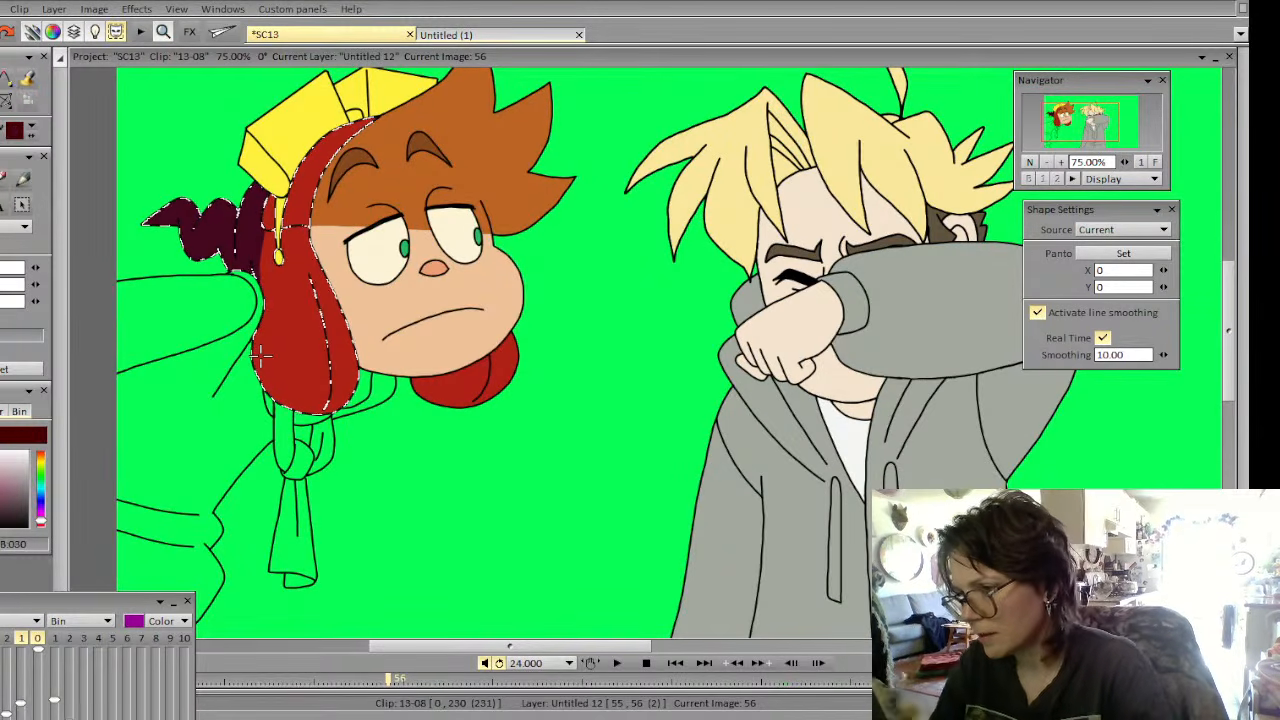
pyautogui.press('Left')
pyautogui.press('Right')
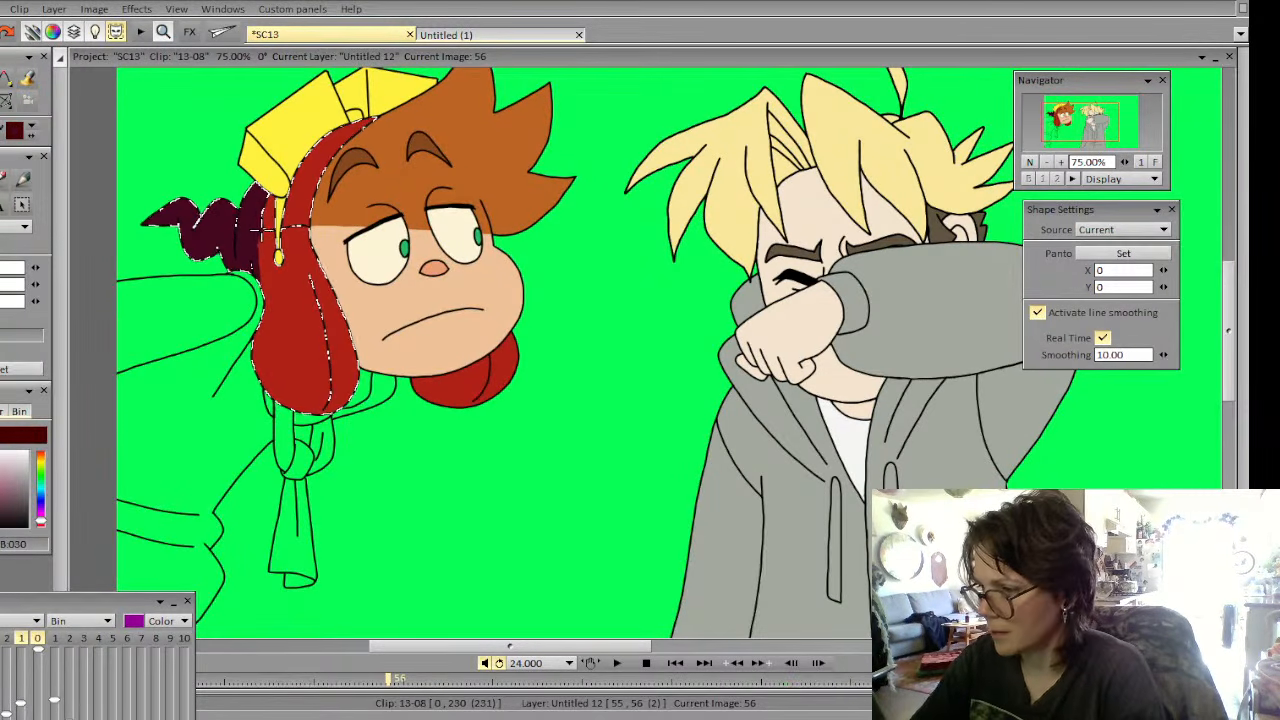
pyautogui.press('Left')
pyautogui.press('Right')
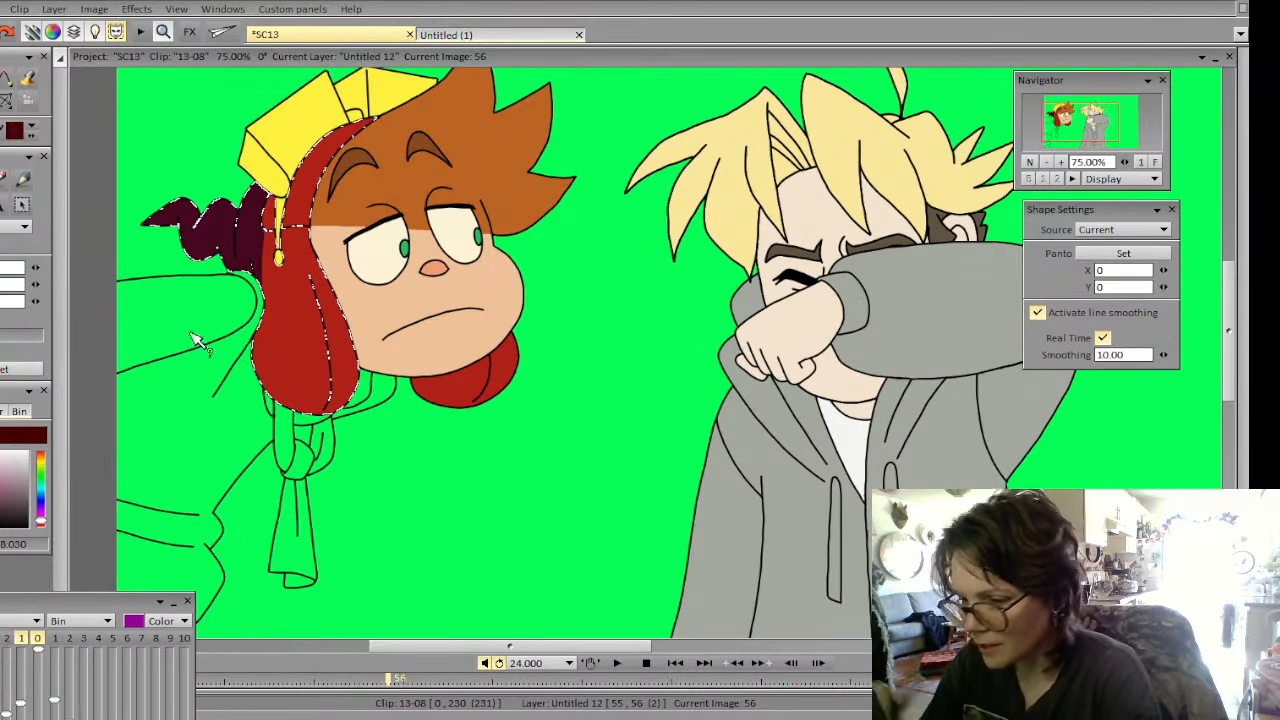
# Touch up the cap's edge beside the maroon tail with red in frame 56 and clear the selection
pyautogui.click(280, 249)
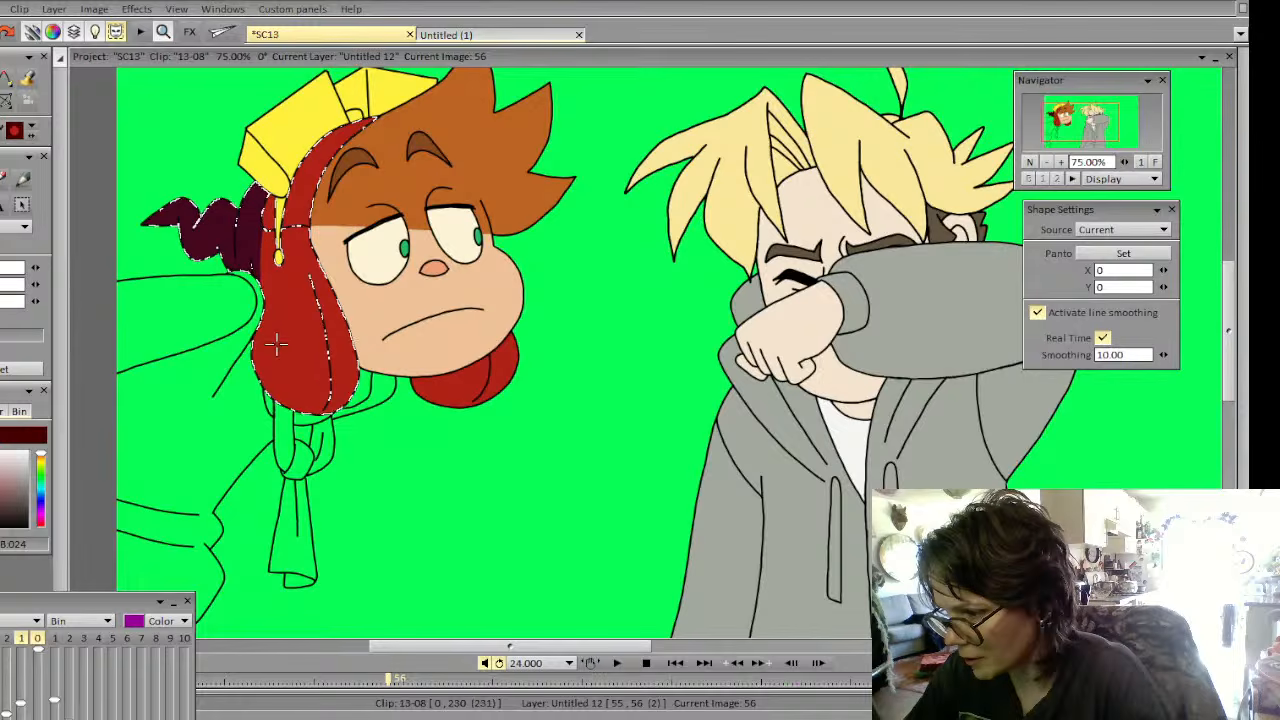
pyautogui.press('Left')
pyautogui.press('Right')
pyautogui.press('Left')
pyautogui.press('Right')
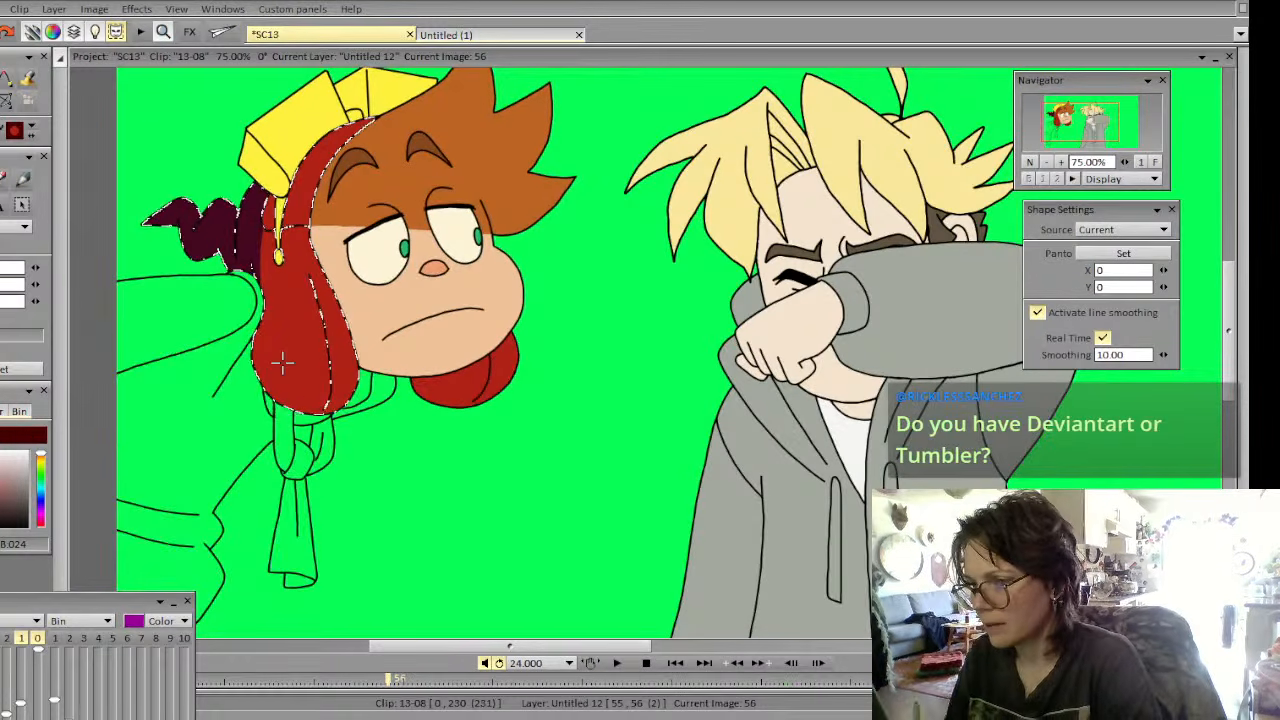
pyautogui.press('Left')
pyautogui.press('Right')
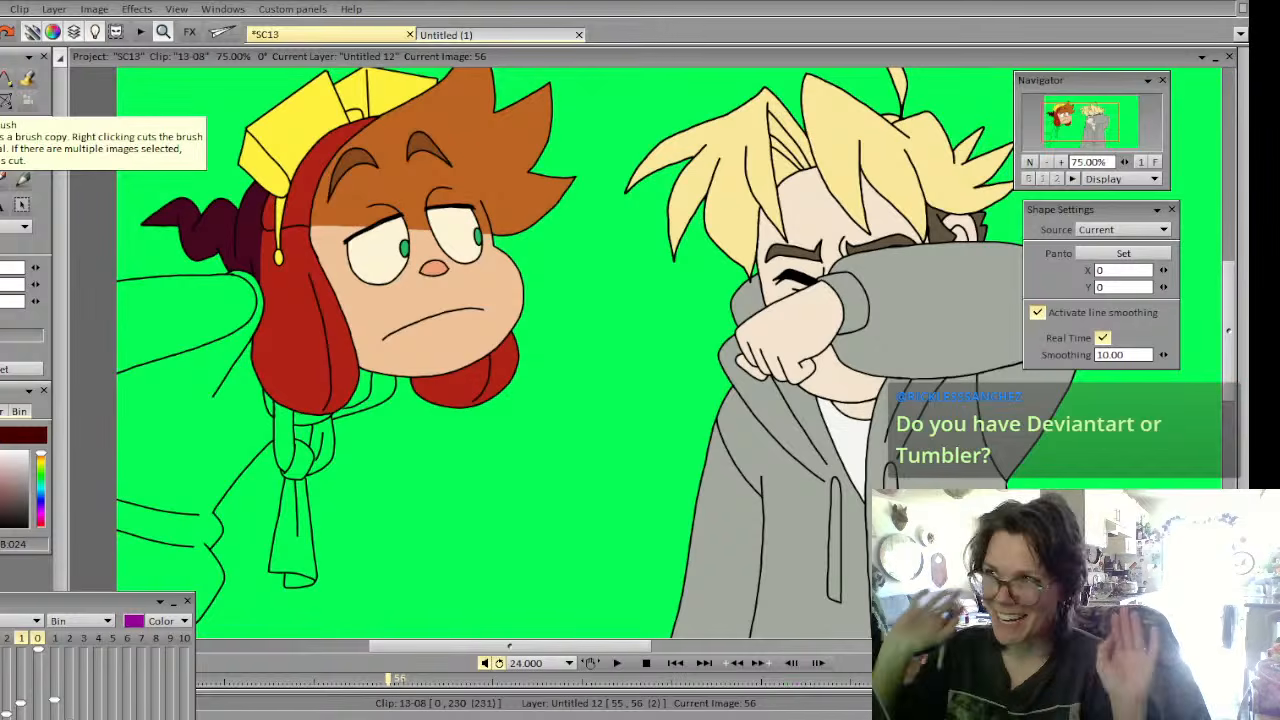
# Examine how the cap and tail colours carry over between frames 55 and 56, close up and across the whole picture
pyautogui.press('Left')
pyautogui.press('Right')
pyautogui.press('Left')
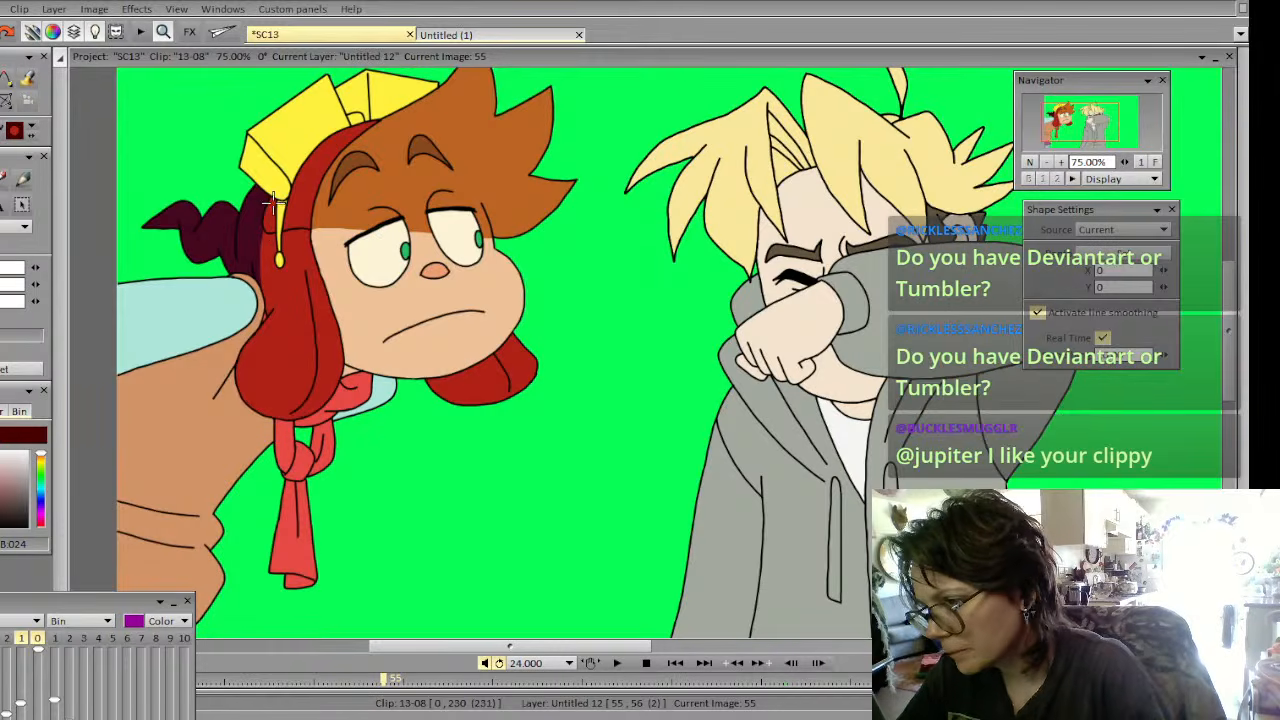
pyautogui.press('Left')
pyautogui.press('Right')
pyautogui.press('Right')
pyautogui.press('Left')
pyautogui.press('Right')
pyautogui.press('Left')
pyautogui.press('Right')
pyautogui.click(1047, 162)
pyautogui.moveTo(1087, 132)
pyautogui.mouseDown()
pyautogui.moveTo(1099, 137)
pyautogui.moveTo(1082, 130)
pyautogui.mouseUp()
pyautogui.press('Left')
pyautogui.press('Right')
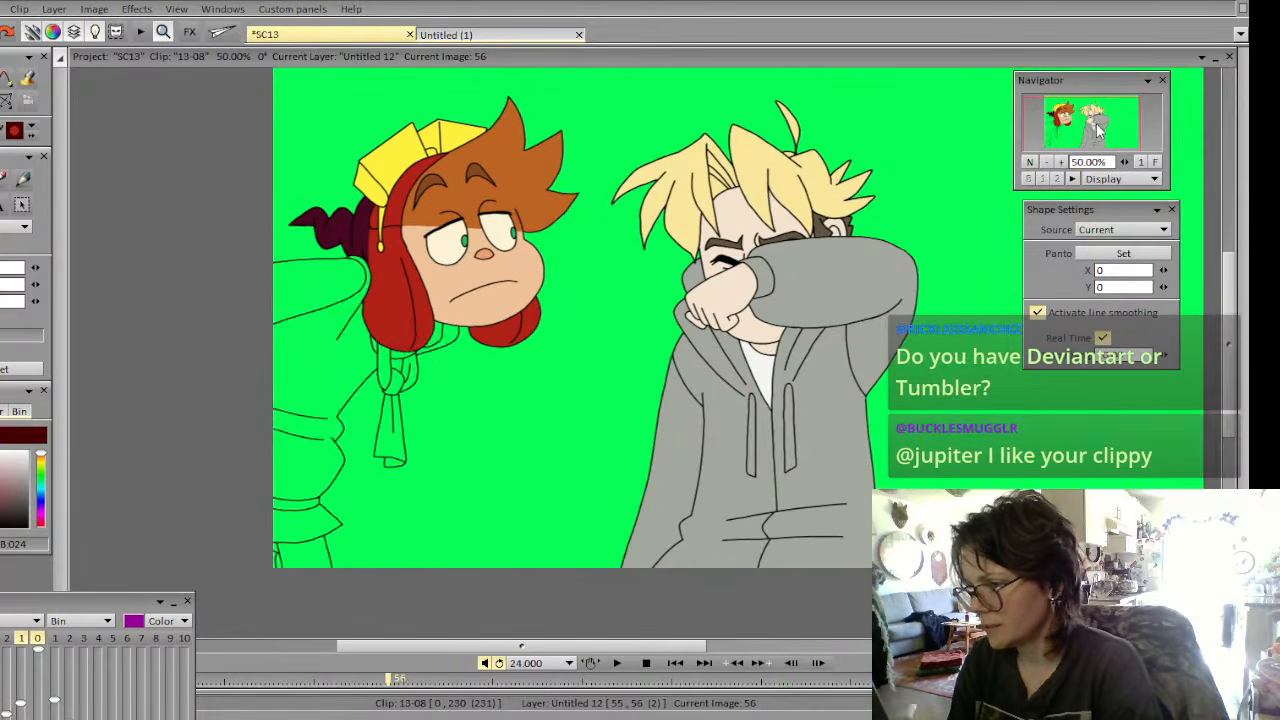
# Try to fill the outlined area under the character's chin in frame 56 using the fill tool
pyautogui.click(28, 78)
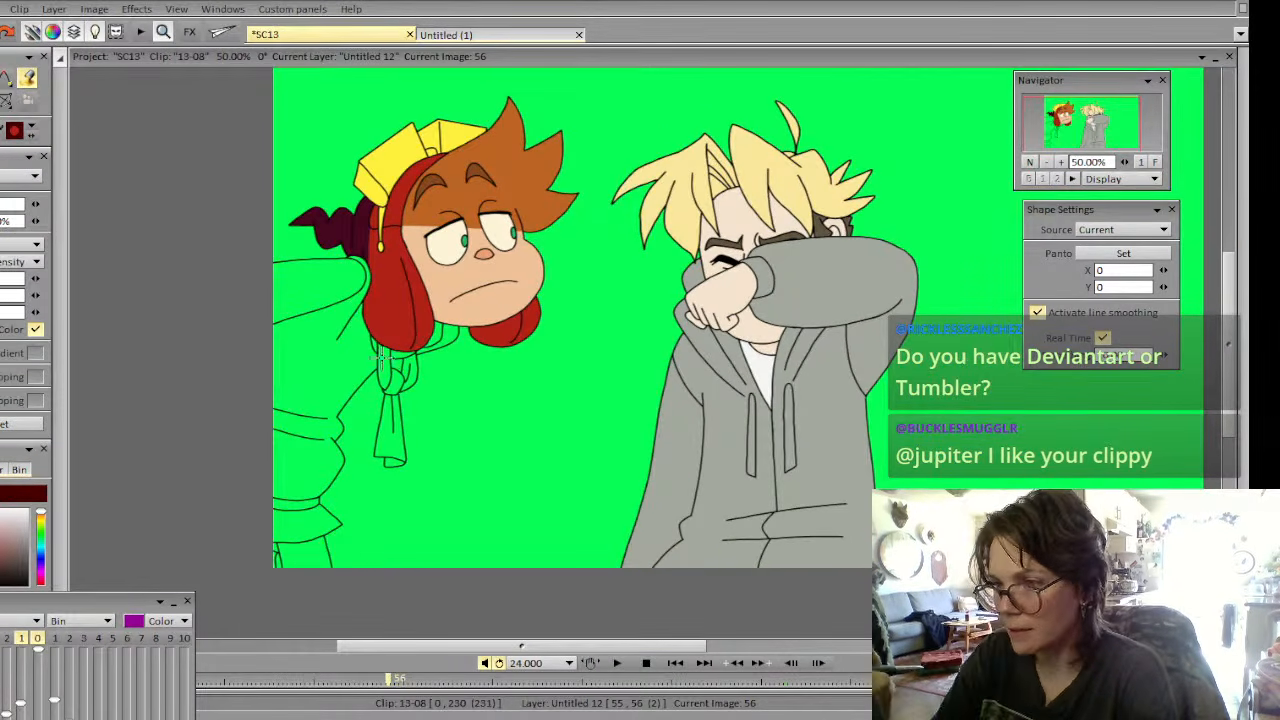
pyautogui.click(418, 343)
pyautogui.hotkey('ctrl', 'z')
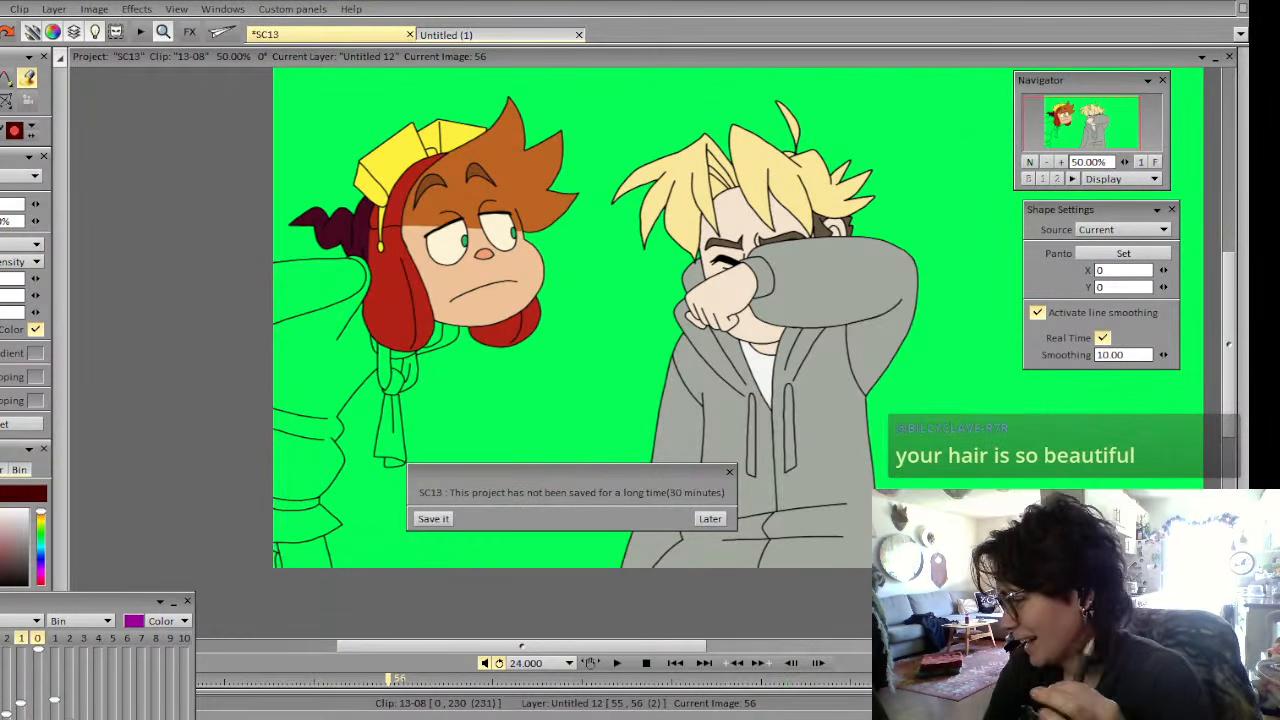
# Save the SC13 project
pyautogui.click(433, 518)
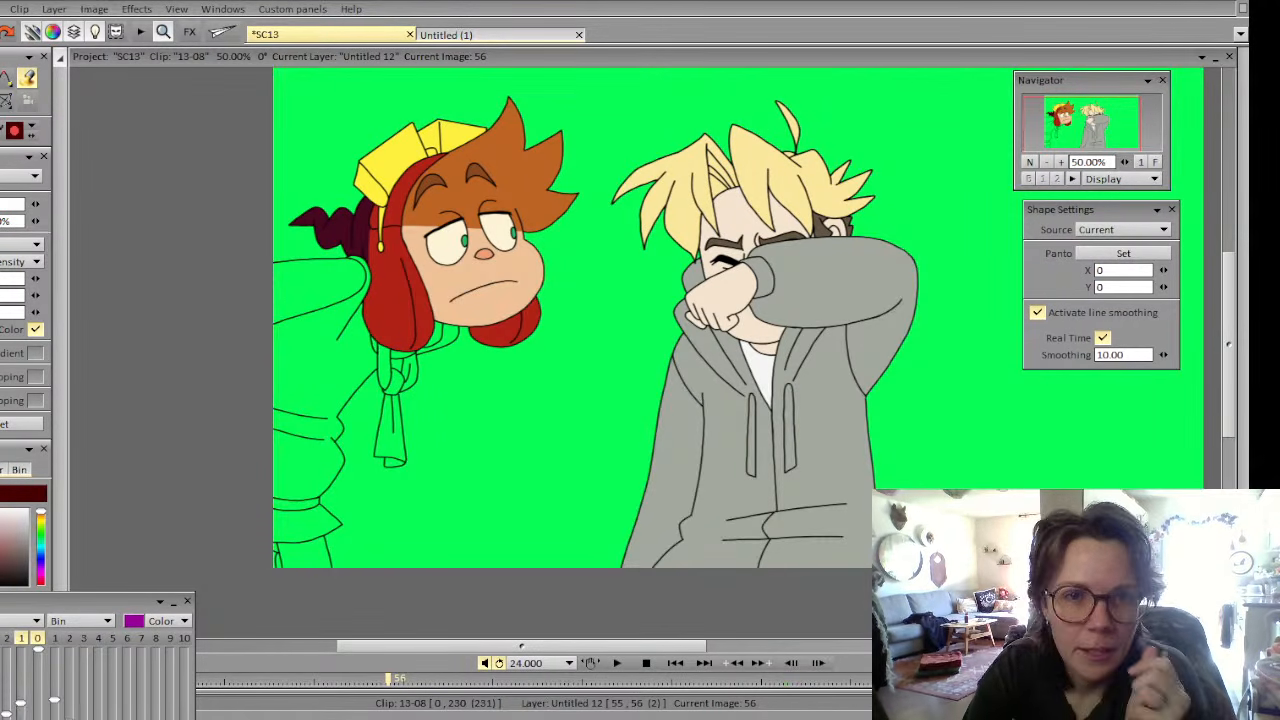
pyautogui.hotkey('ctrl', 's')
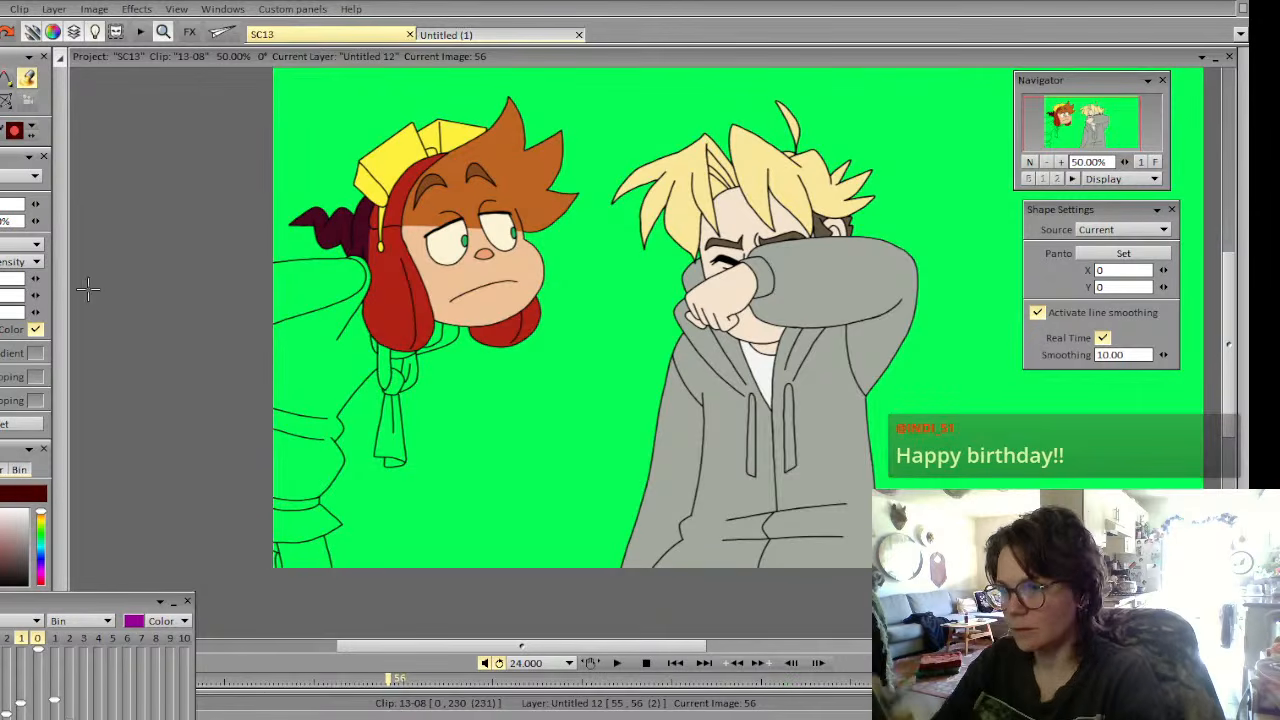
# Fill the scarf's knot, loops and hanging end with light red in frame 56, using frame 55 as reference
pyautogui.press('Left')
pyautogui.press('Right')
pyautogui.click(384, 370)
pyautogui.click(396, 383)
pyautogui.click(411, 372)
pyautogui.click(390, 435)
pyautogui.click(394, 462)
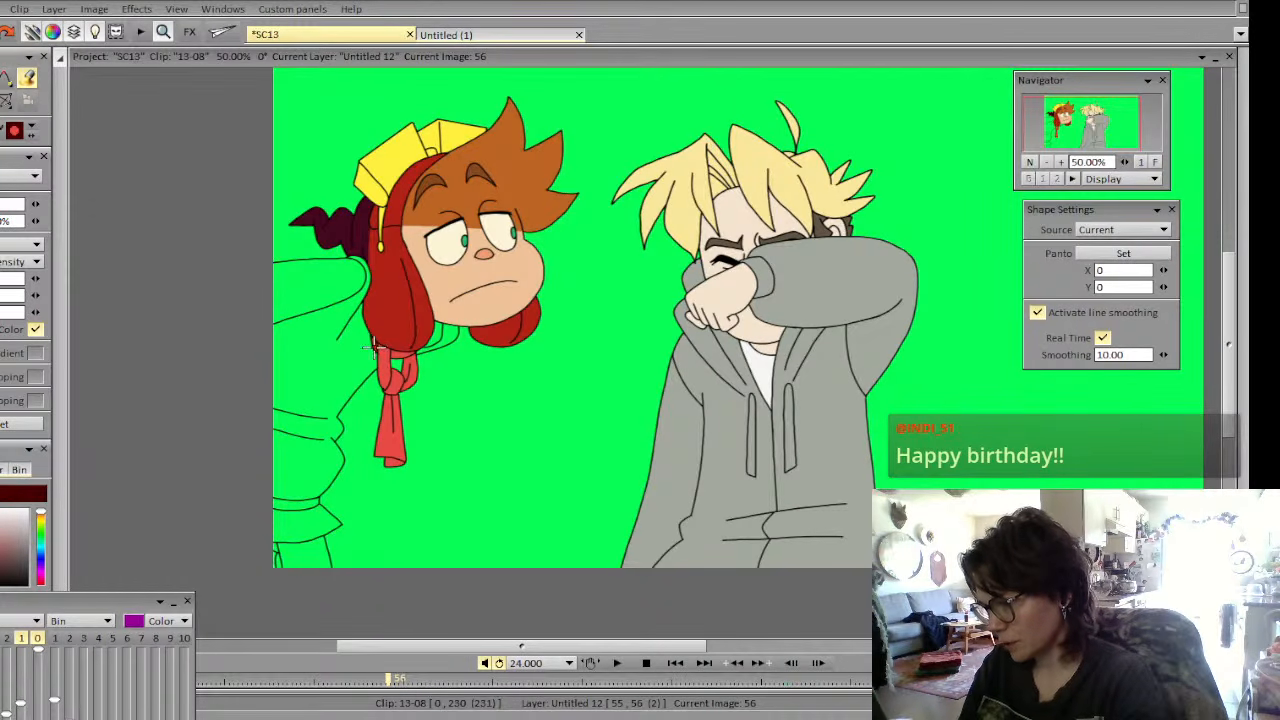
# Fill the remaining scarf area beneath the chin with light red in frame 56 and undo the stray fill
pyautogui.press('d')
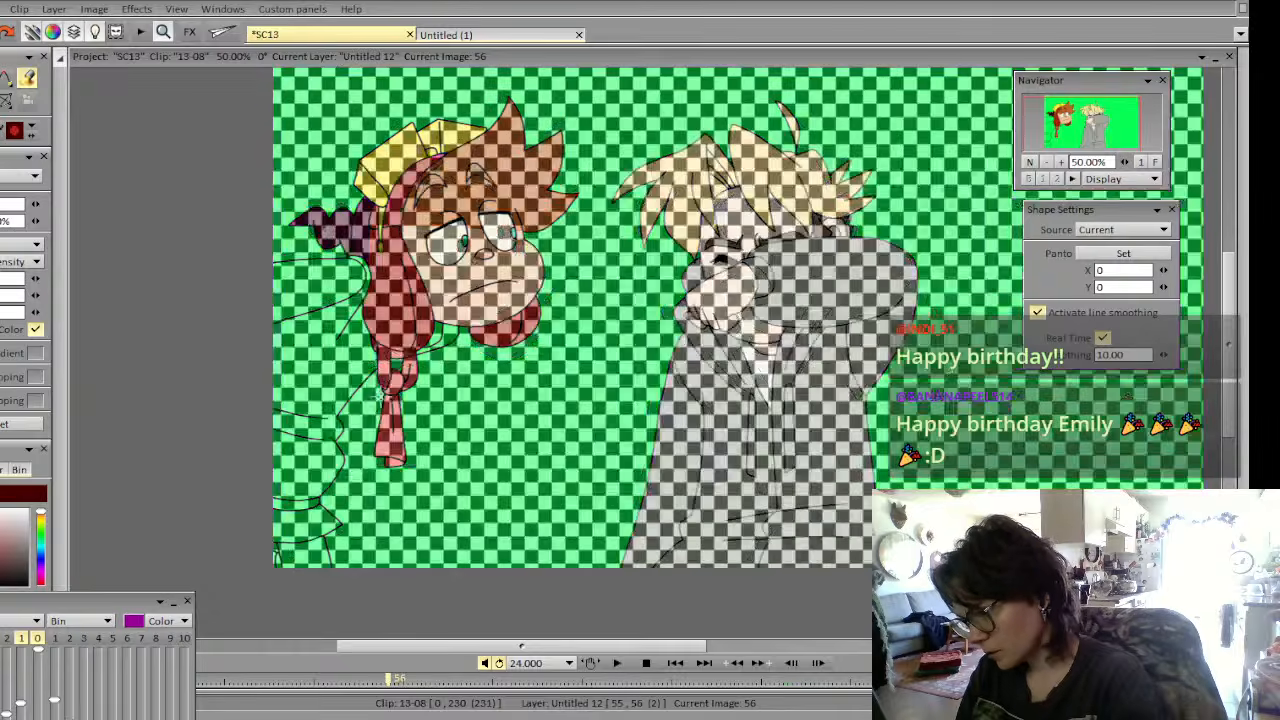
pyautogui.click(380, 393)
pyautogui.hotkey('ctrl', 'z')
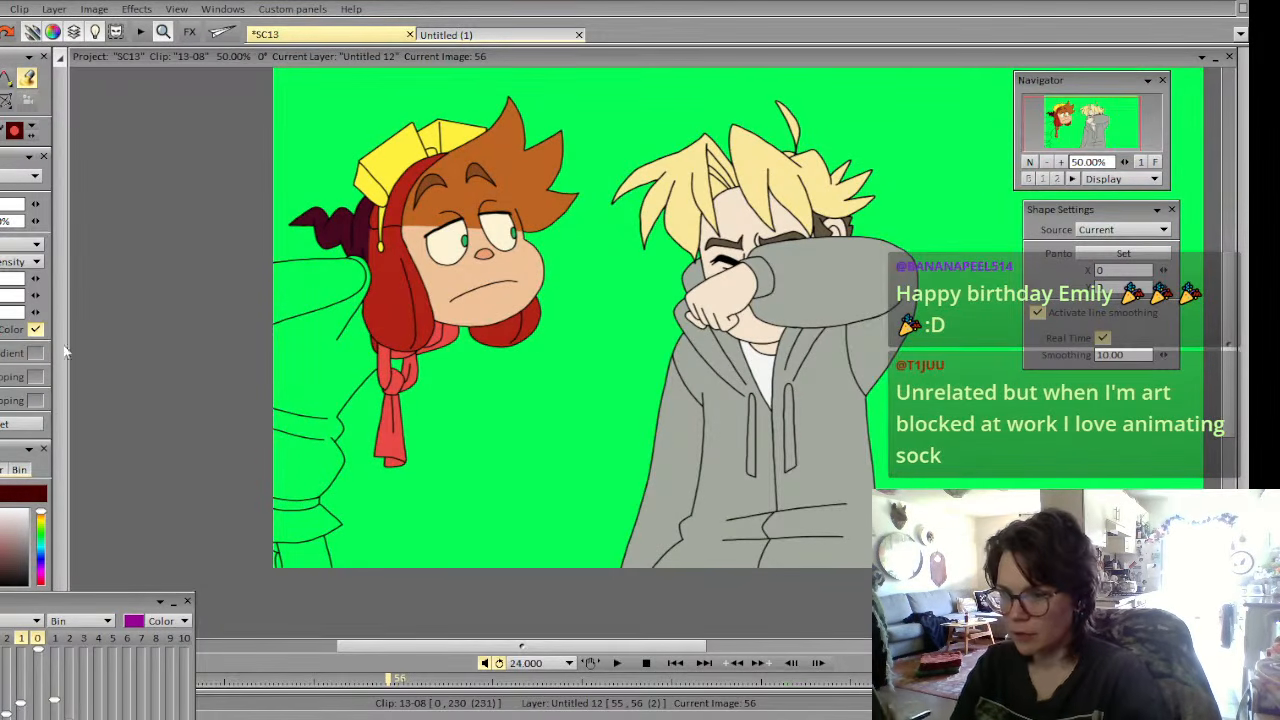
pyautogui.click(35, 329)
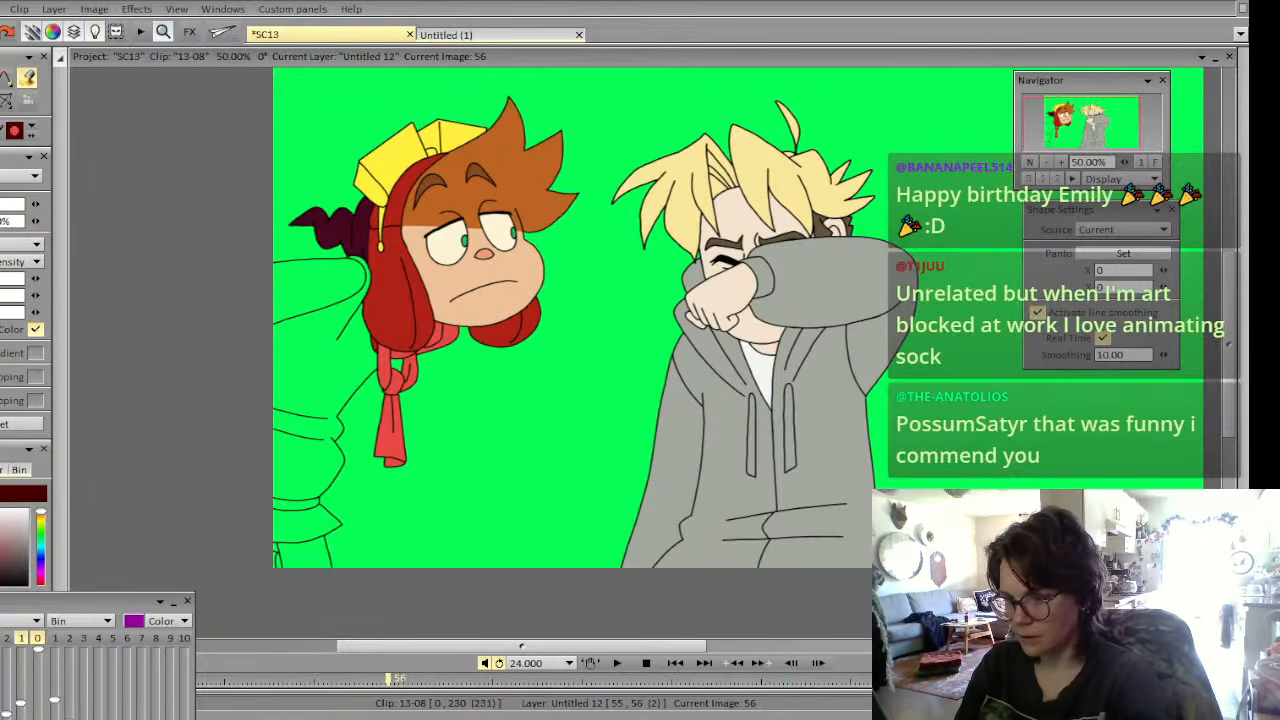
# Fill the jacket tan, the sleeve and legs light blue, the belt yellow and the skirt purple in frame 56
pyautogui.click(323, 377)
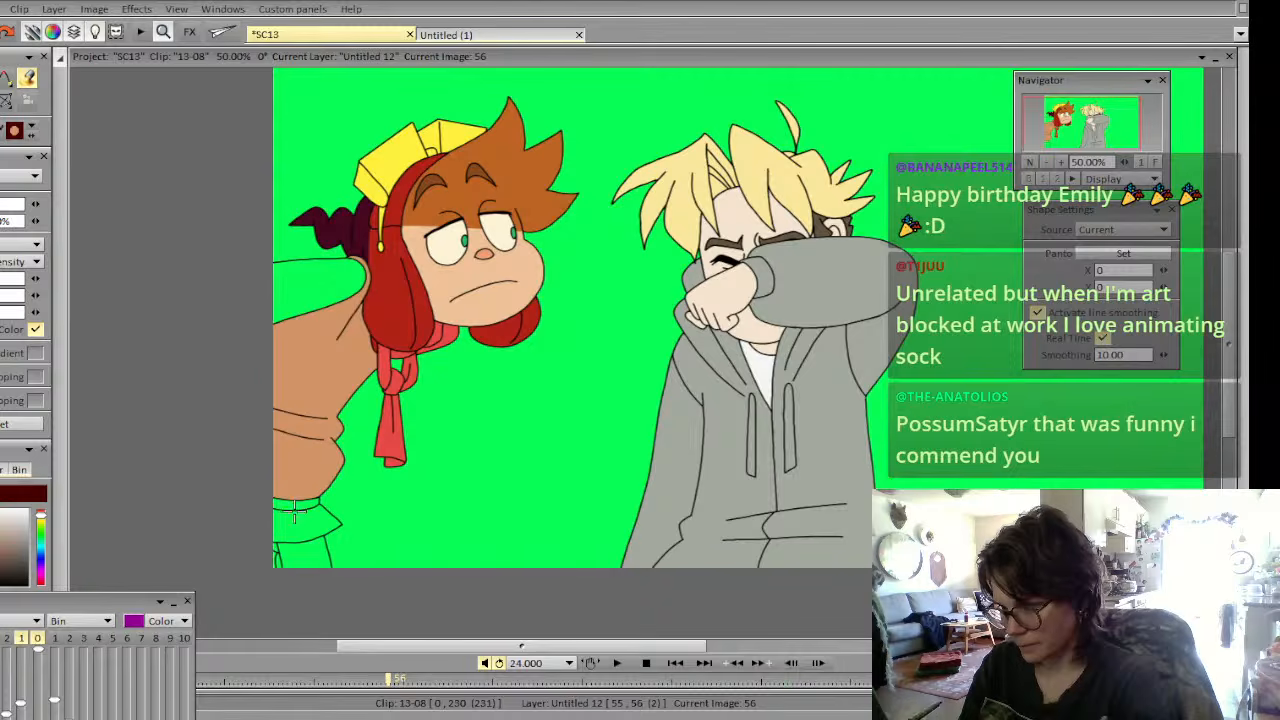
pyautogui.click(322, 288)
pyautogui.click(305, 506)
pyautogui.click(305, 523)
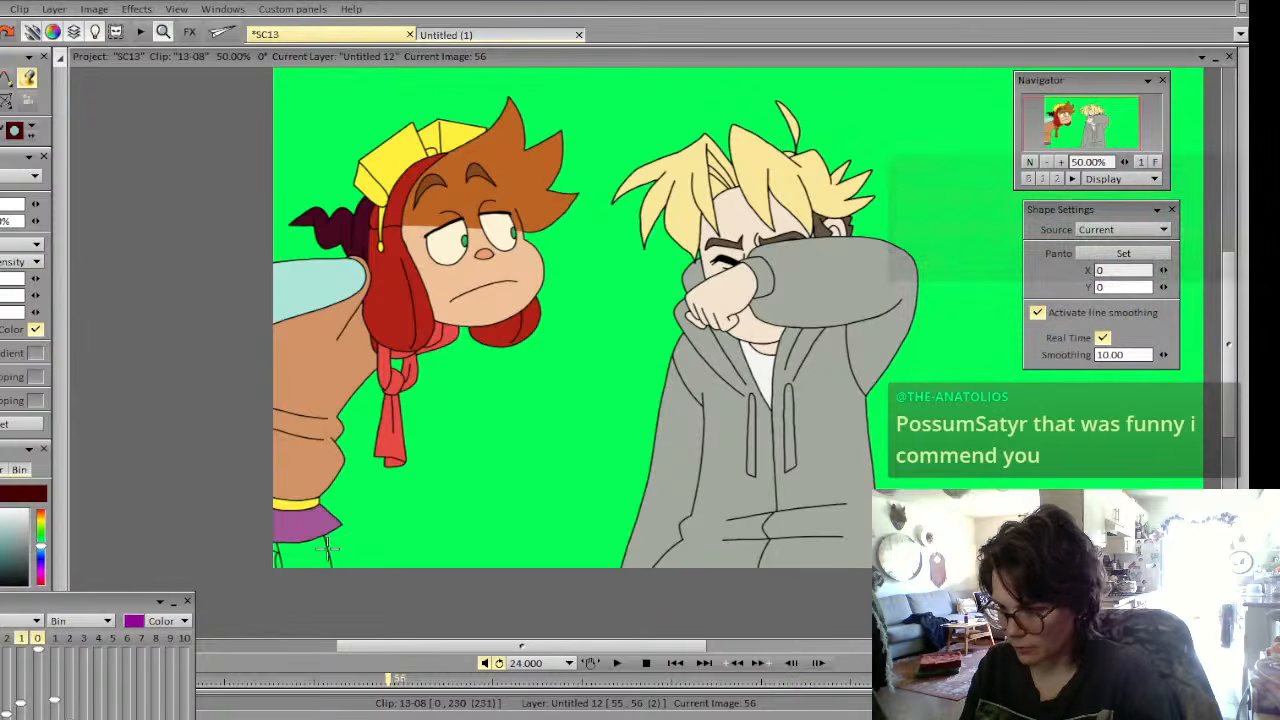
pyautogui.click(278, 562)
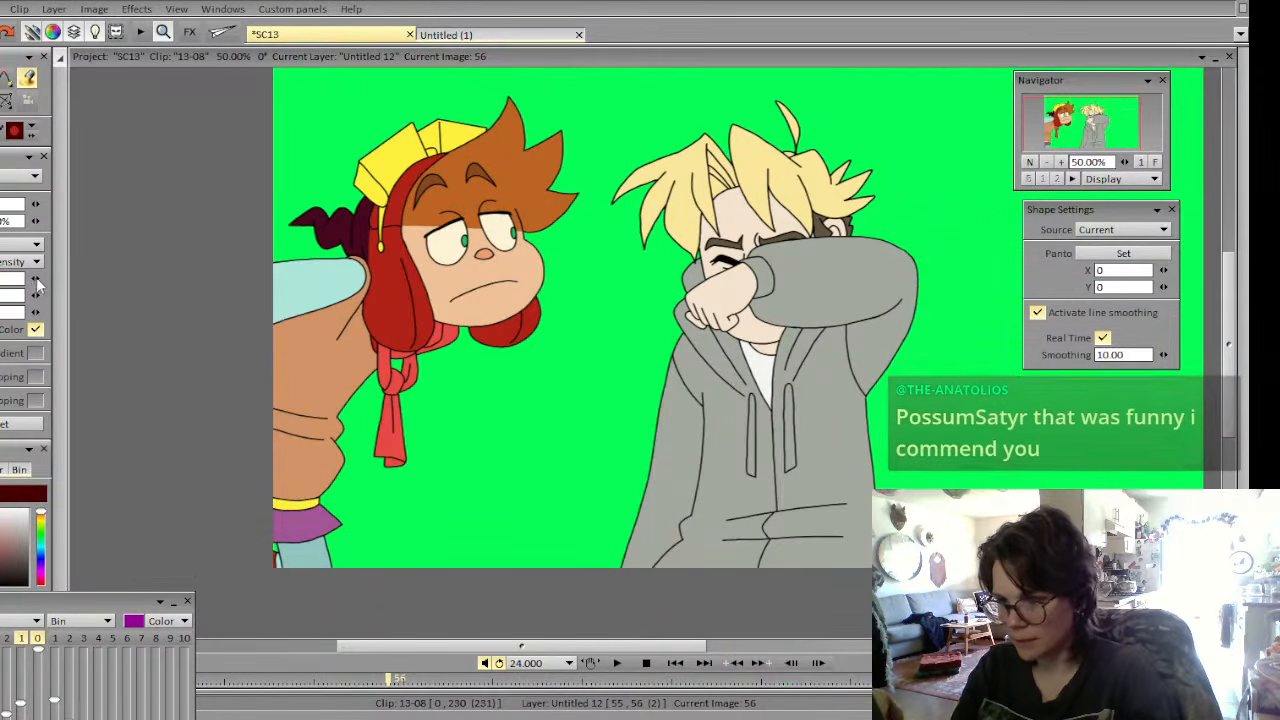
pyautogui.click(277, 558)
pyautogui.hotkey('ctrl', 'z')
pyautogui.click(274, 566)
pyautogui.hotkey('ctrl', 'z')
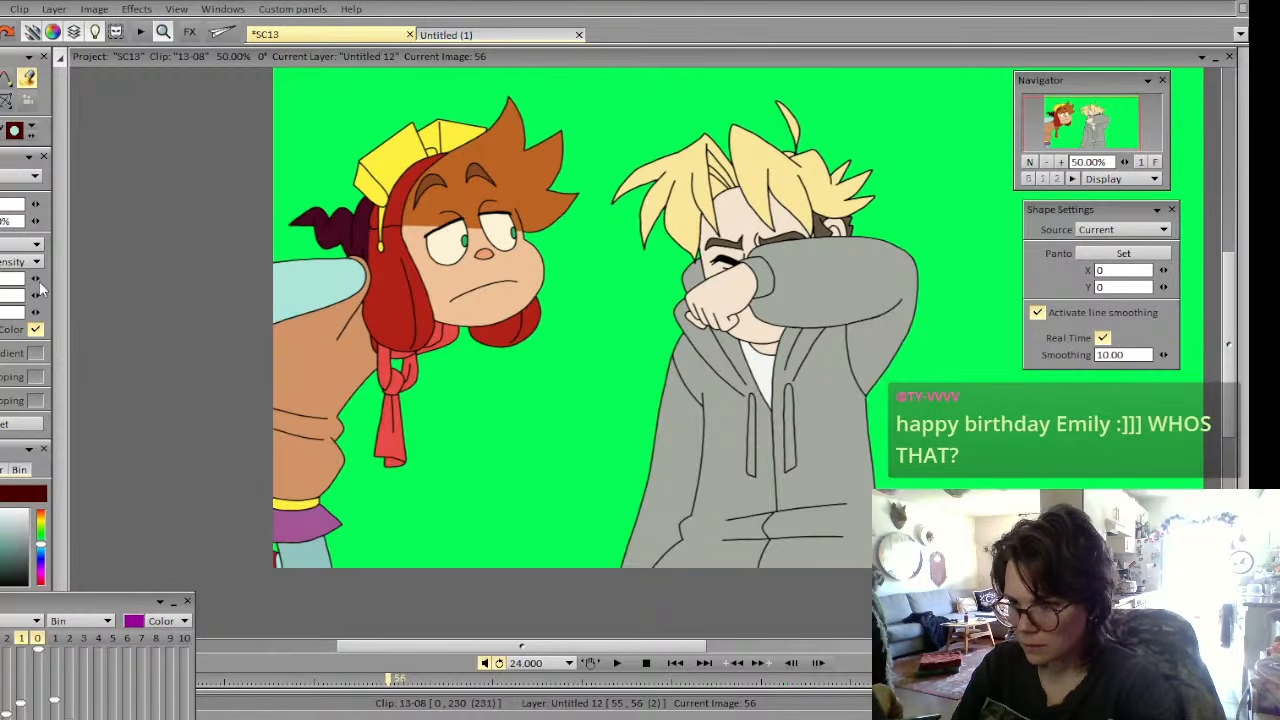
# Fill the collar area behind the scarf with light blue in frame 56 and compare it with frame 55
pyautogui.click(449, 335)
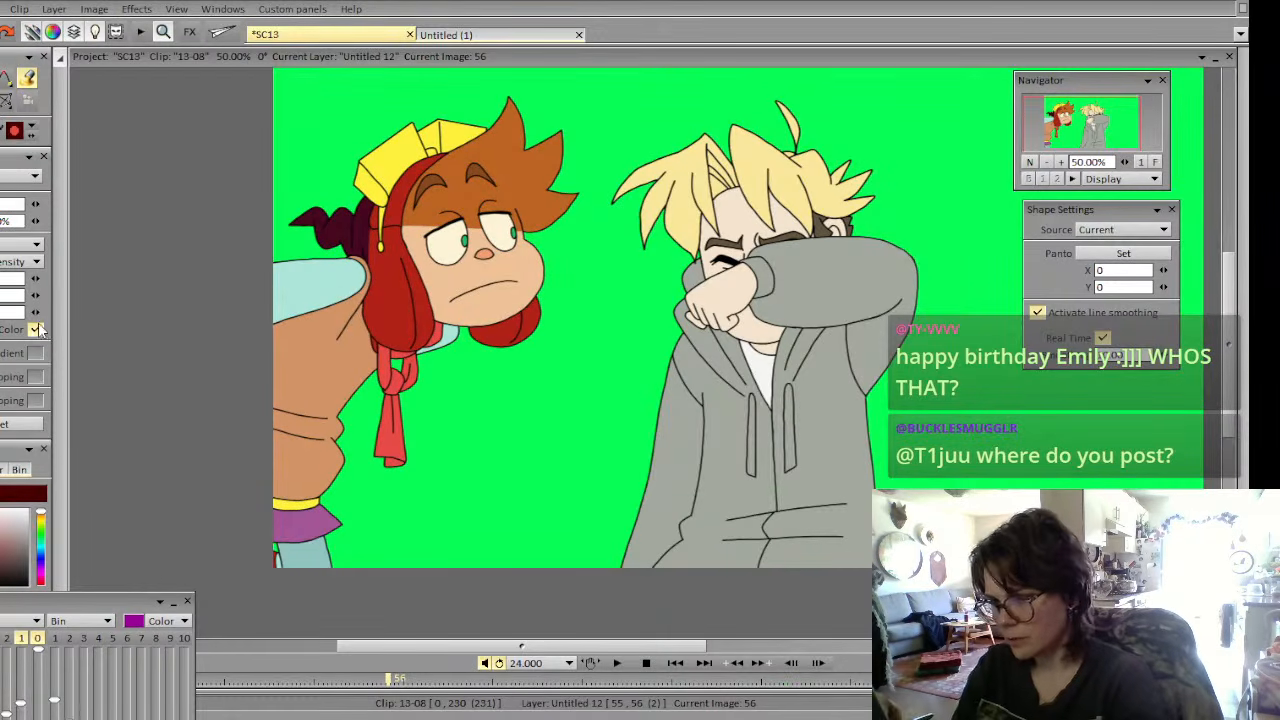
pyautogui.press('Left')
pyautogui.press('Right')
pyautogui.press('Left')
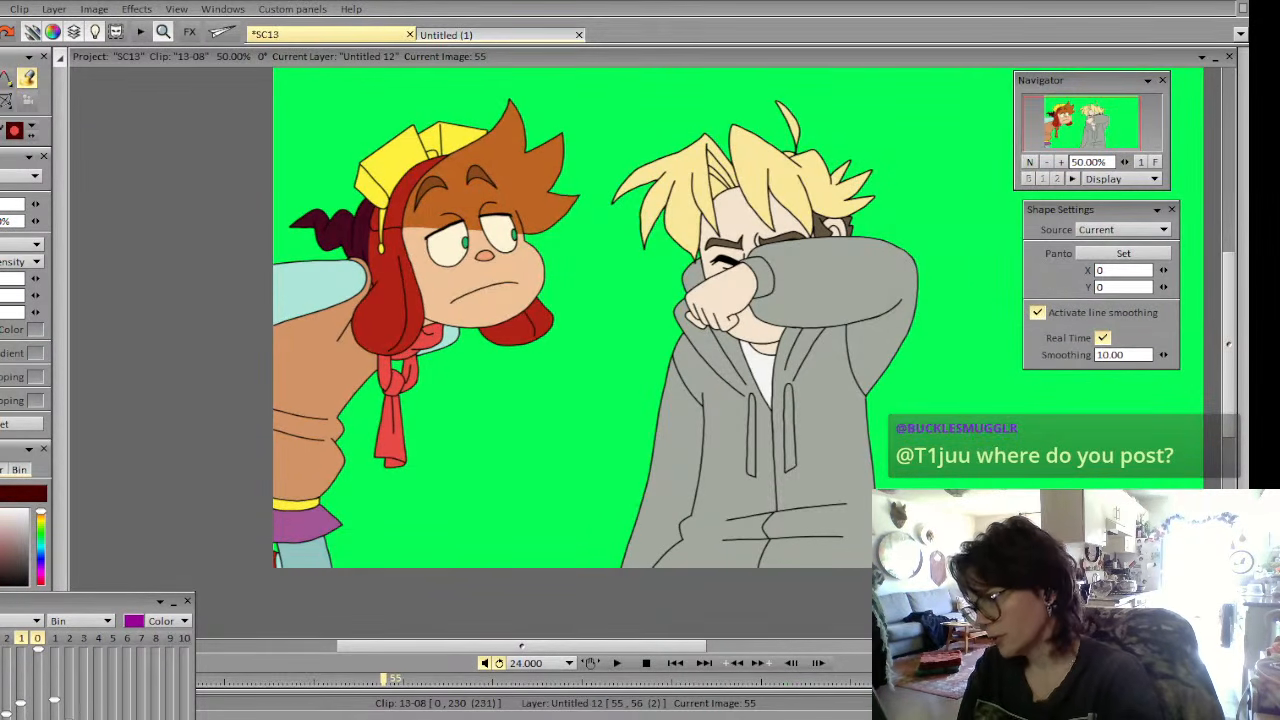
pyautogui.click(1061, 161)
pyautogui.press('Right')
pyautogui.press('Left')
pyautogui.press('Right')
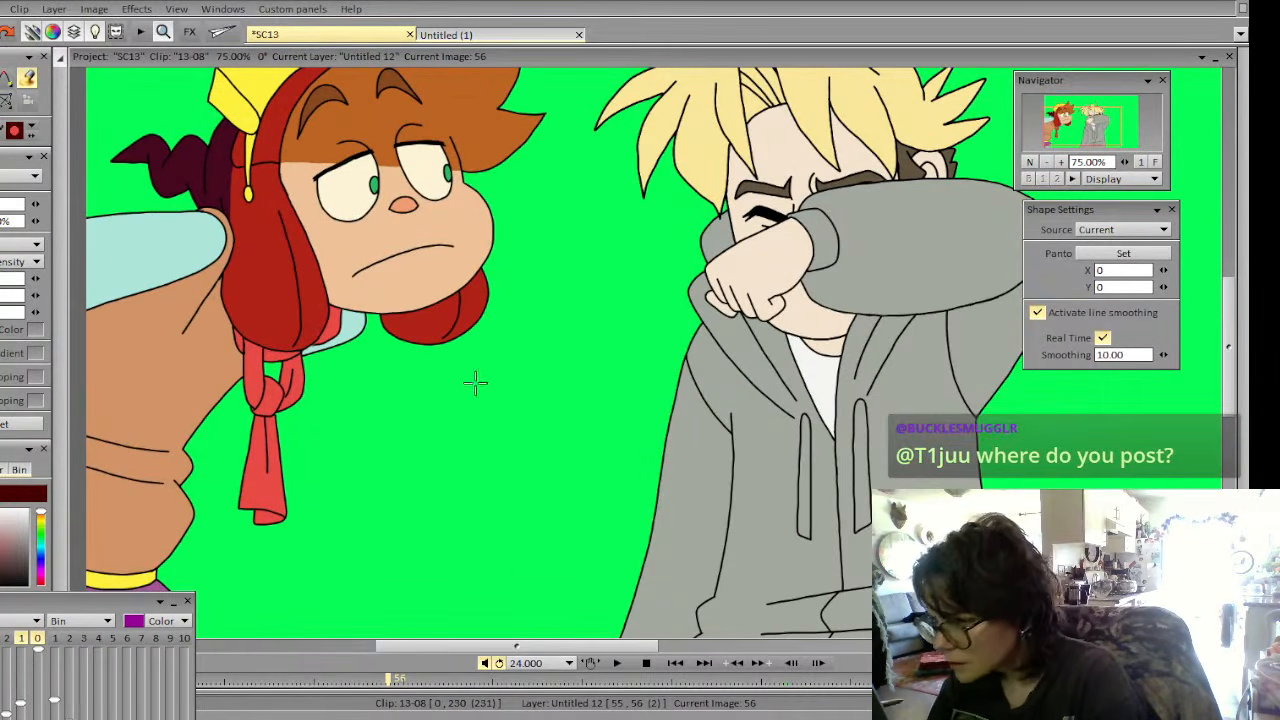
# Go to frame 57, where the character is still uncoloured, with the whole picture in view
pyautogui.click(1045, 161)
pyautogui.click(1045, 161)
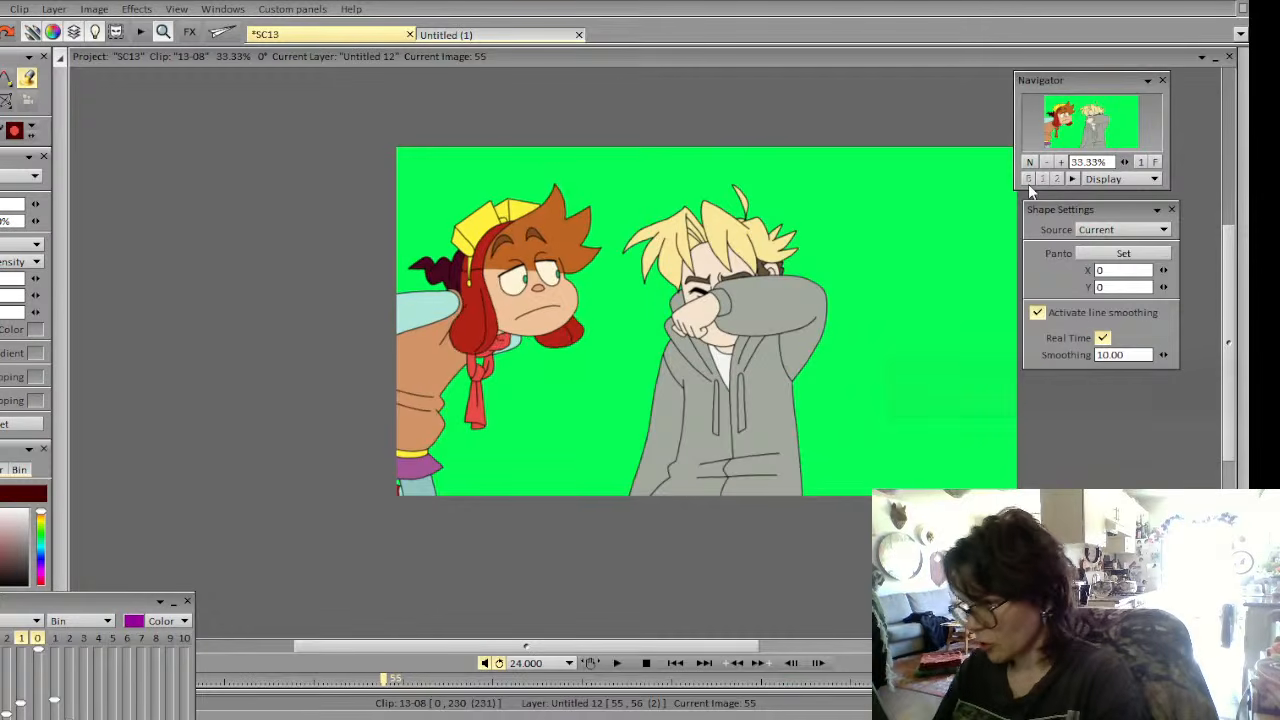
pyautogui.press('Right')
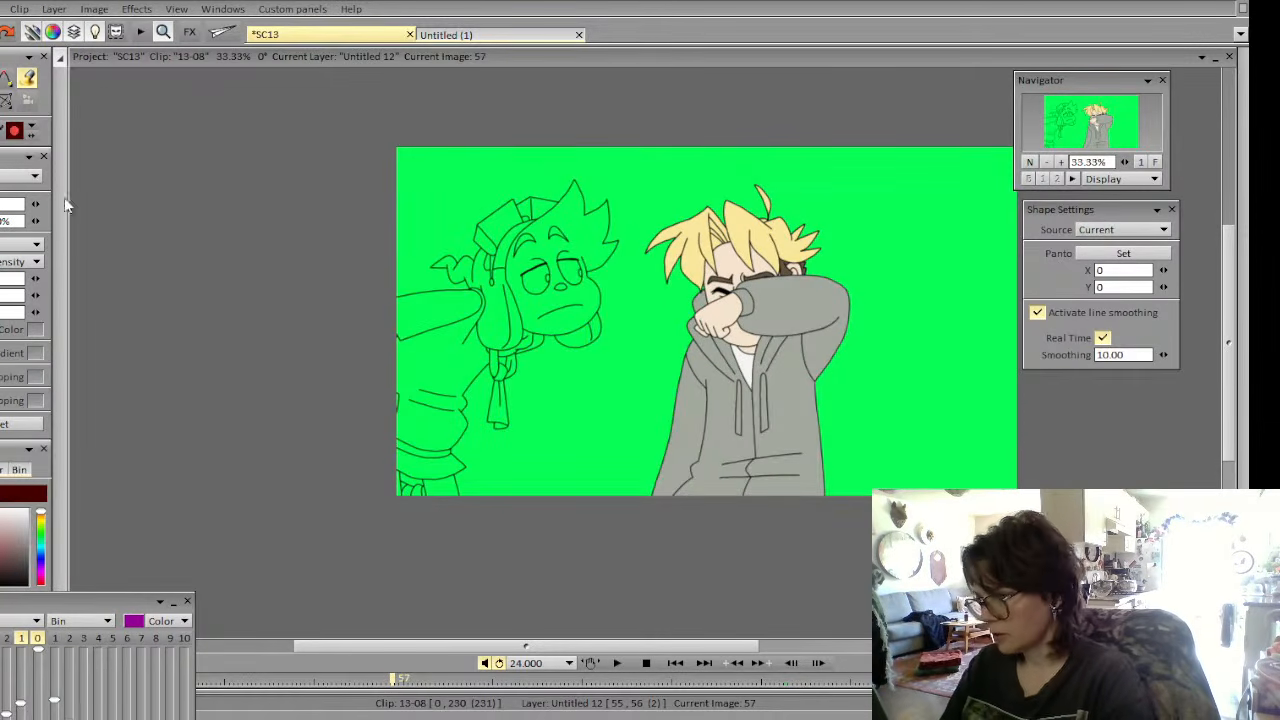
# Fill the cap and its tail red and the face and hair peach in frame 57
pyautogui.click(35, 329)
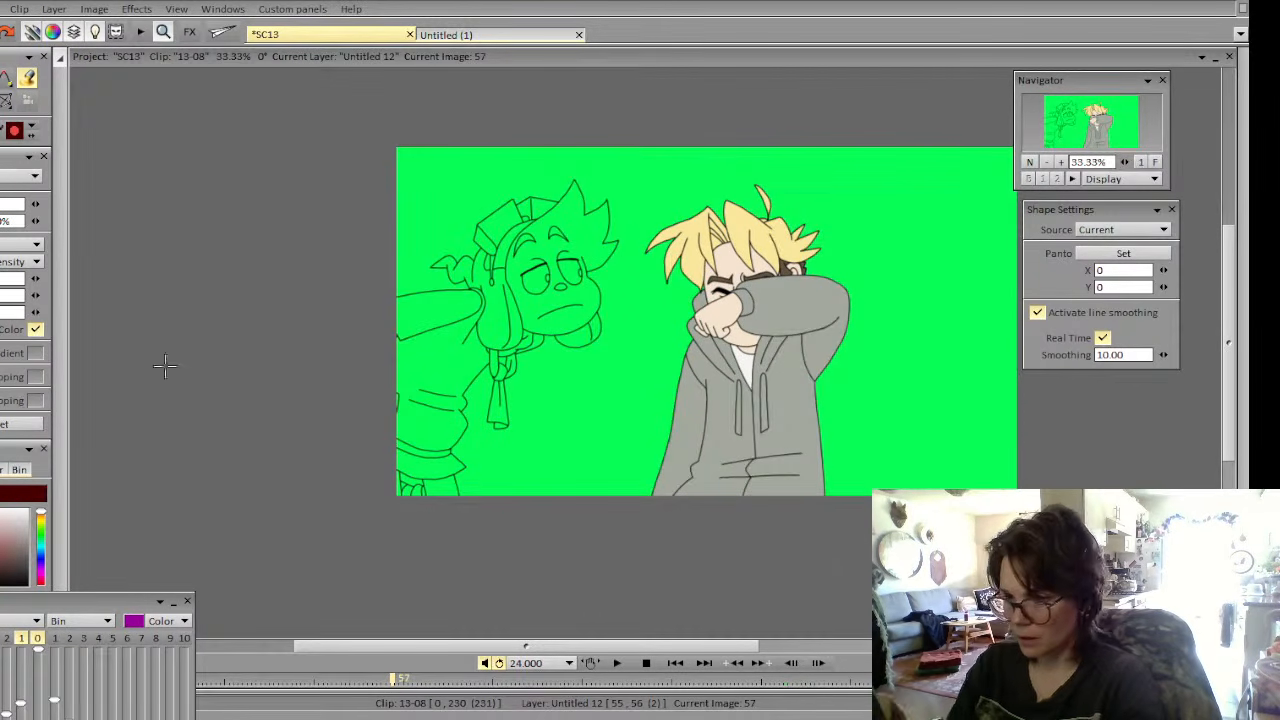
pyautogui.click(532, 305)
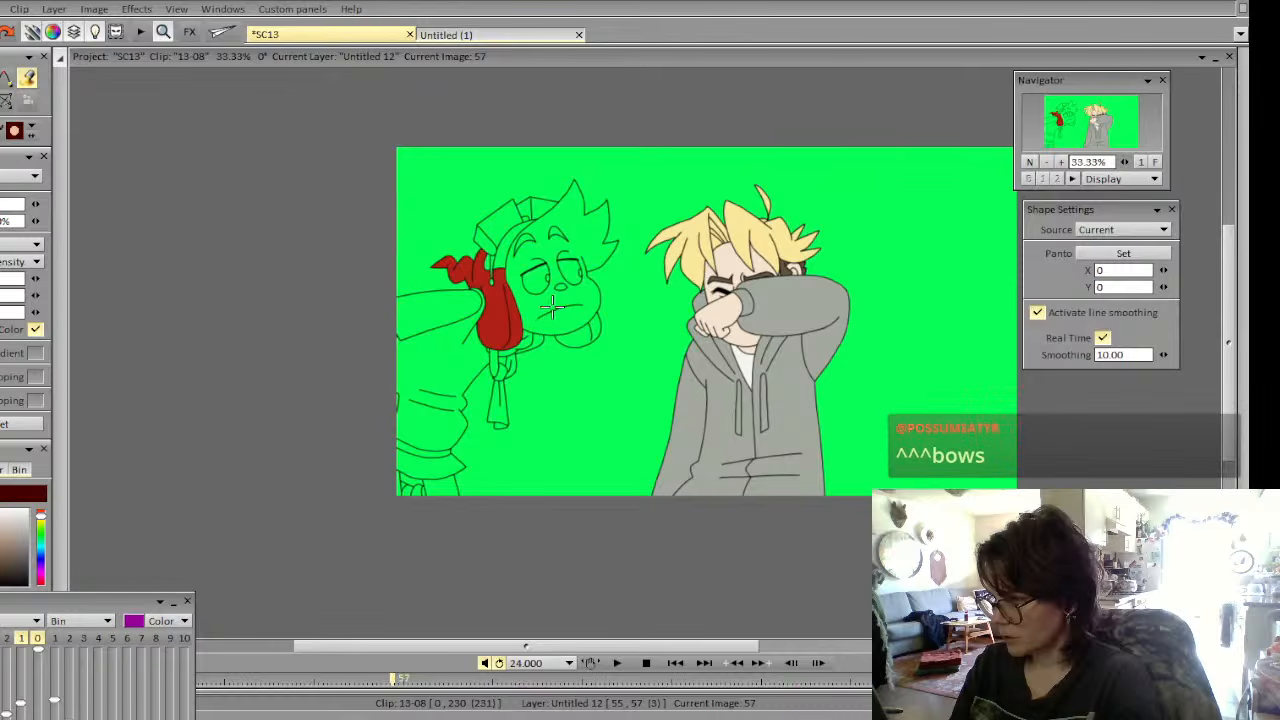
pyautogui.click(550, 307)
pyautogui.click(507, 243)
pyautogui.click(489, 240)
pyautogui.click(504, 218)
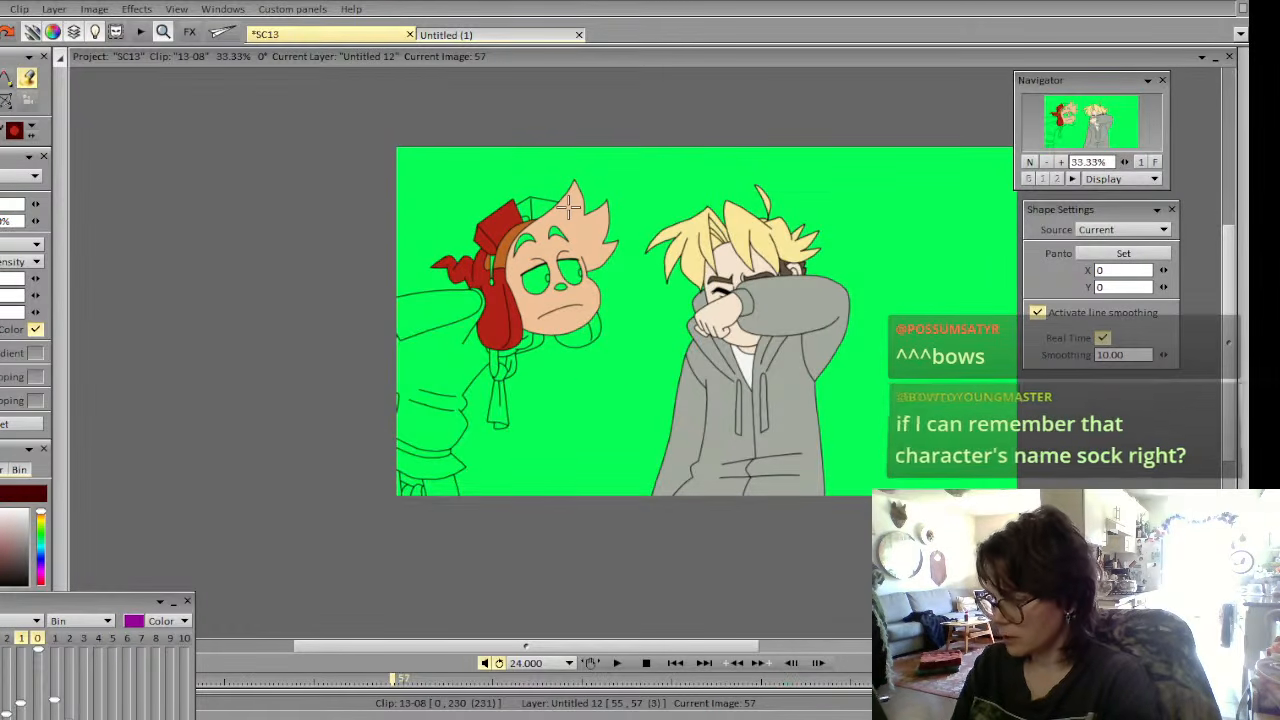
# Undo the stray fill, then fill the bow on the cap yellow and the cap's front band red in frame 57
pyautogui.click(310, 716)
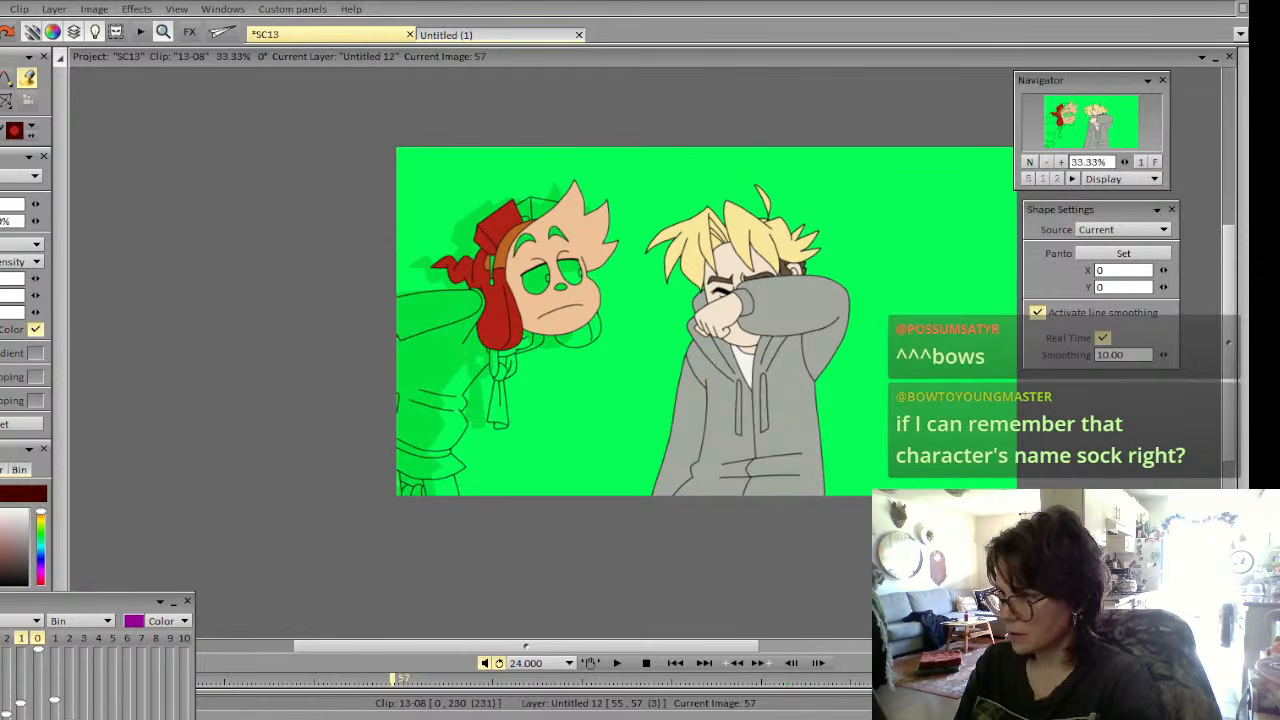
pyautogui.hotkey('ctrl', 'z')
pyautogui.click(502, 228)
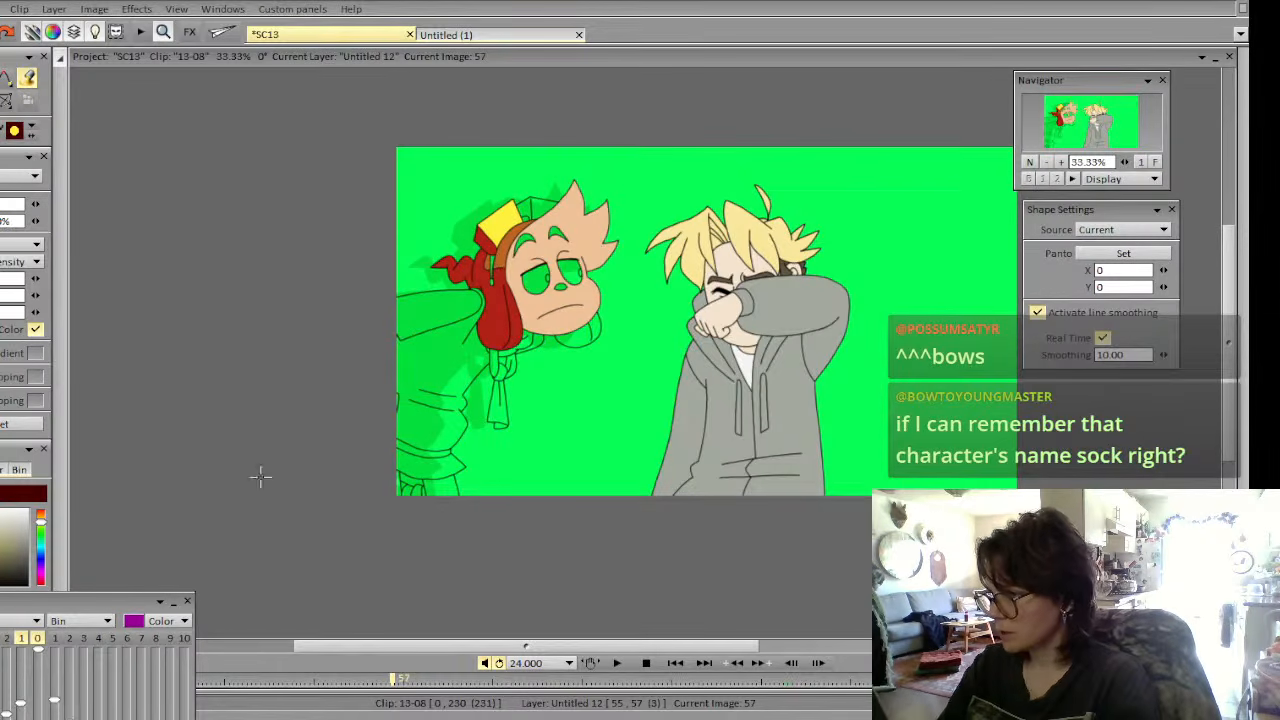
pyautogui.click(485, 241)
pyautogui.click(523, 208)
pyautogui.click(547, 202)
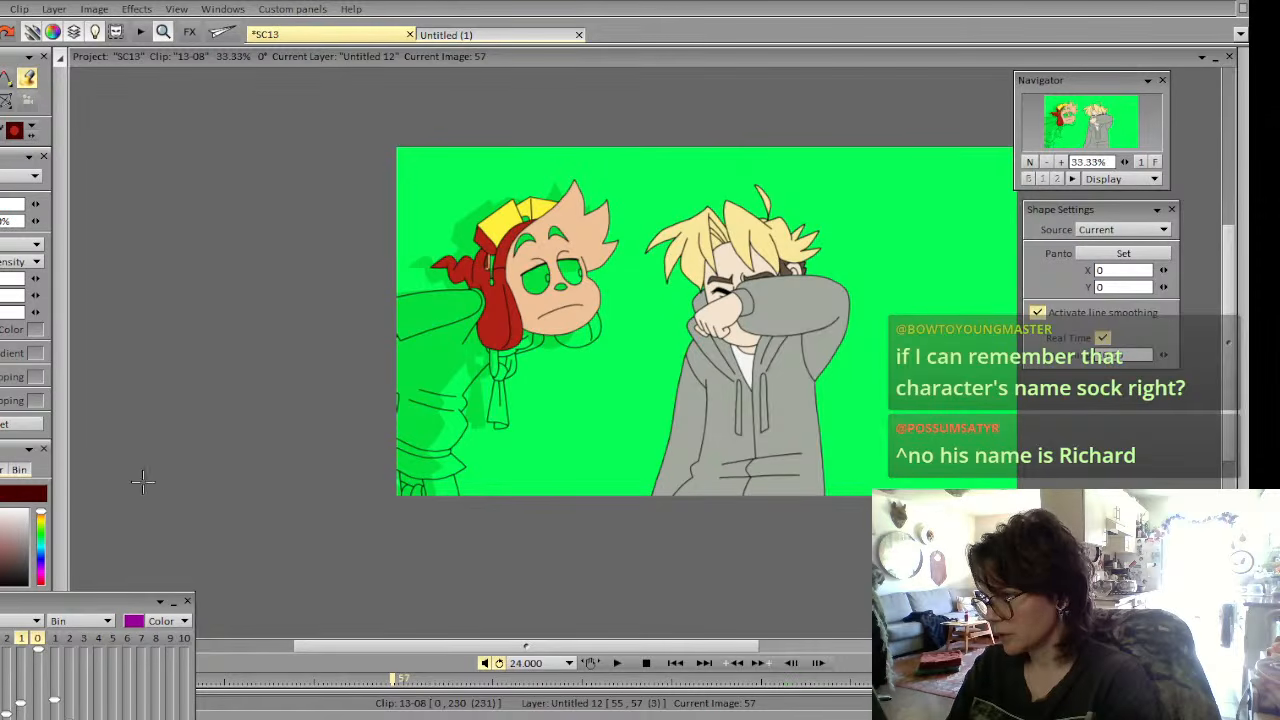
pyautogui.press('i')
pyautogui.click(486, 241)
pyautogui.click(526, 219)
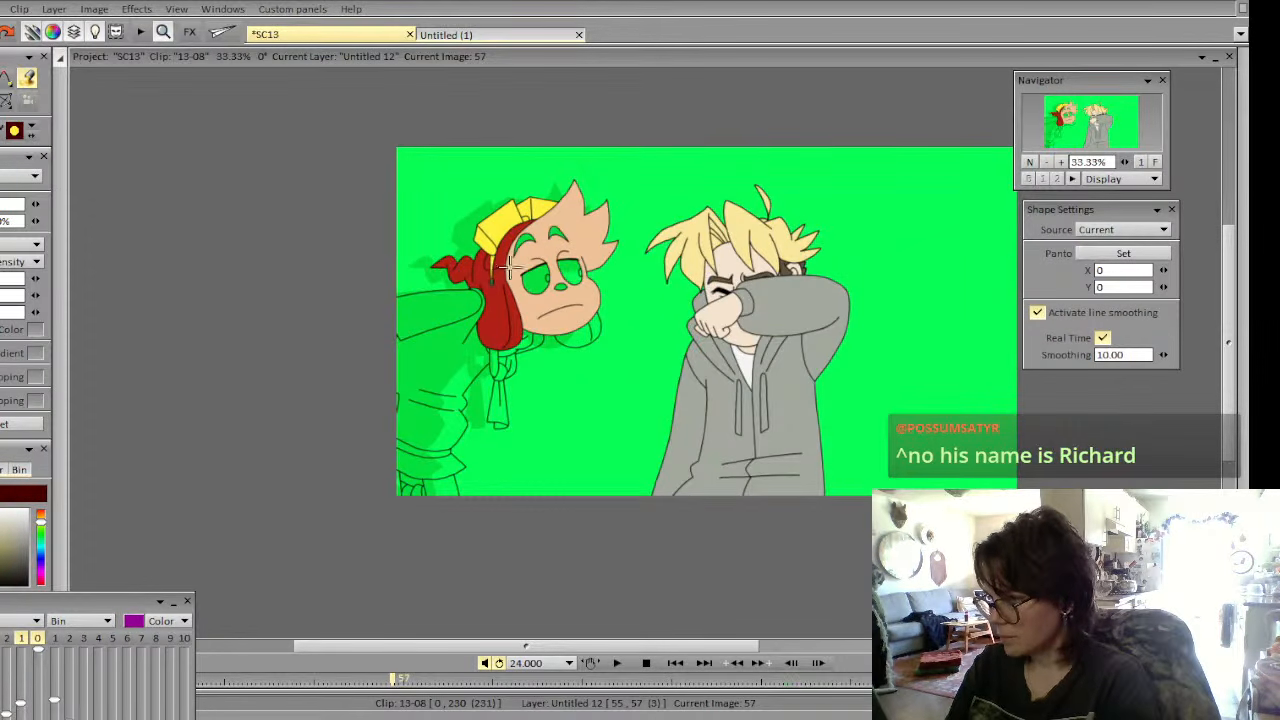
# Fill the jacket tan and the belt yellow in frame 57, using frame 56 as the colour reference
pyautogui.click(1061, 162)
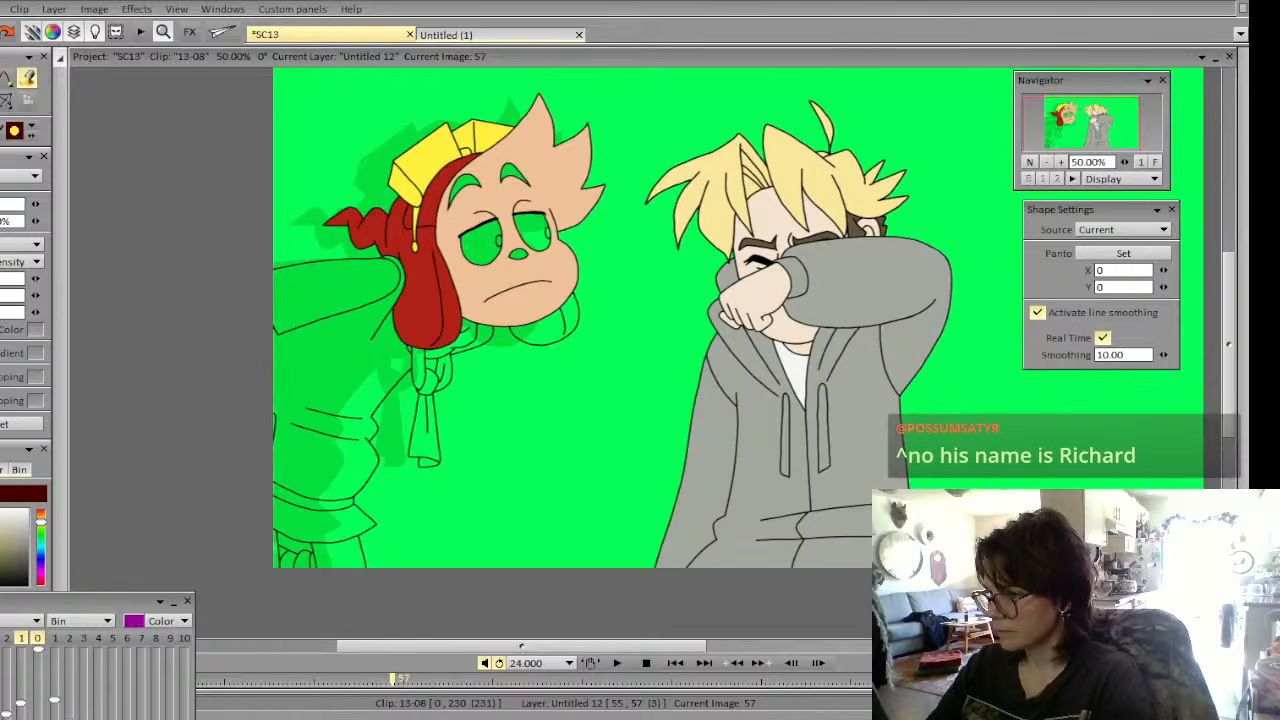
pyautogui.click(62, 717)
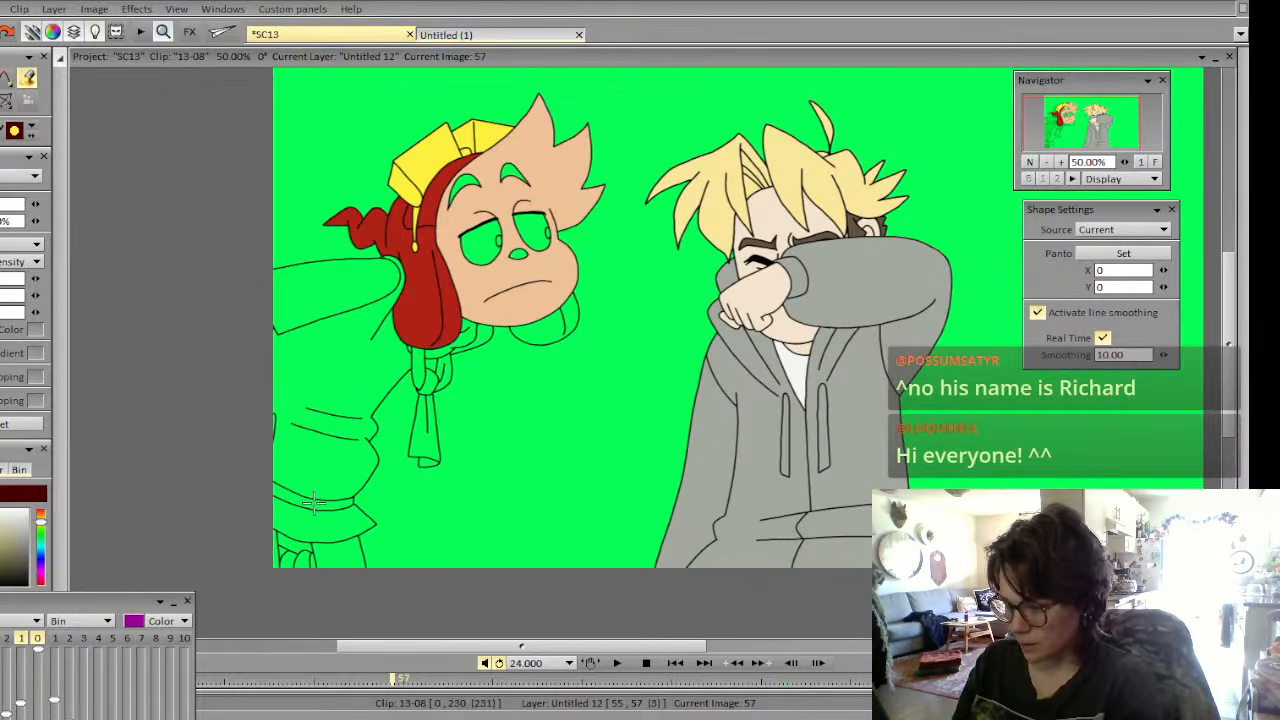
pyautogui.press('Left')
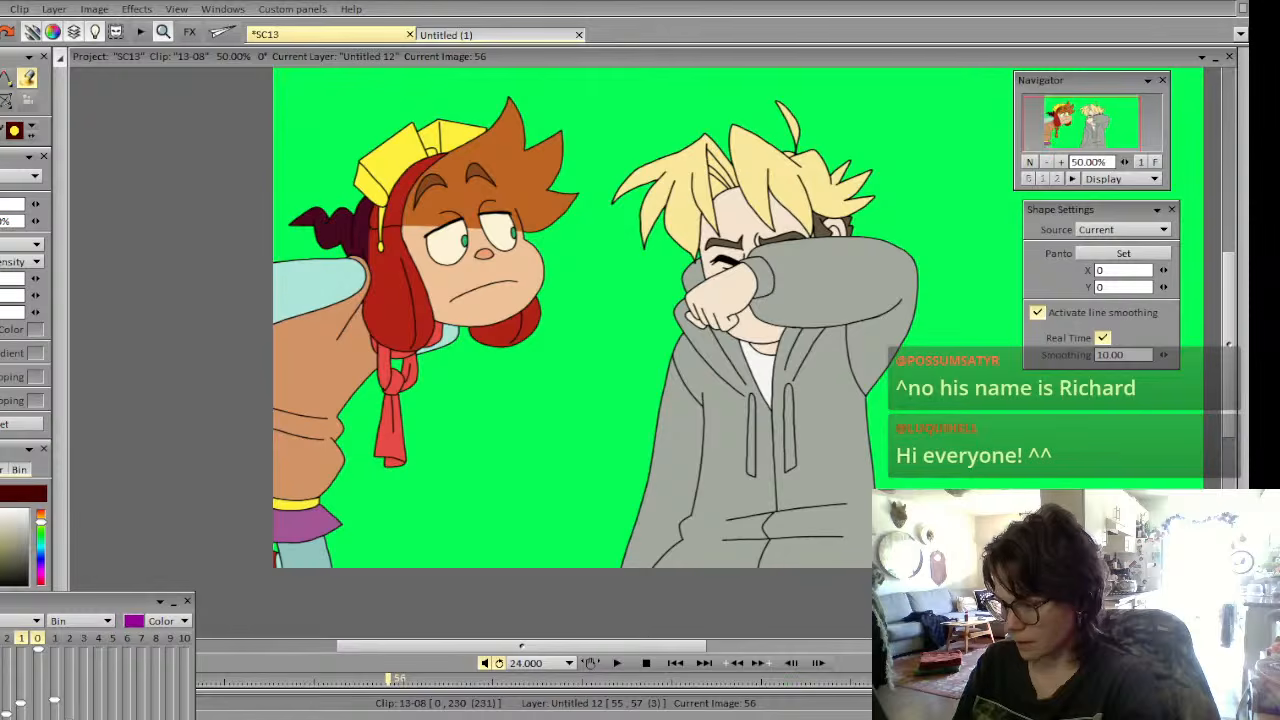
pyautogui.press('Right')
pyautogui.click(349, 457)
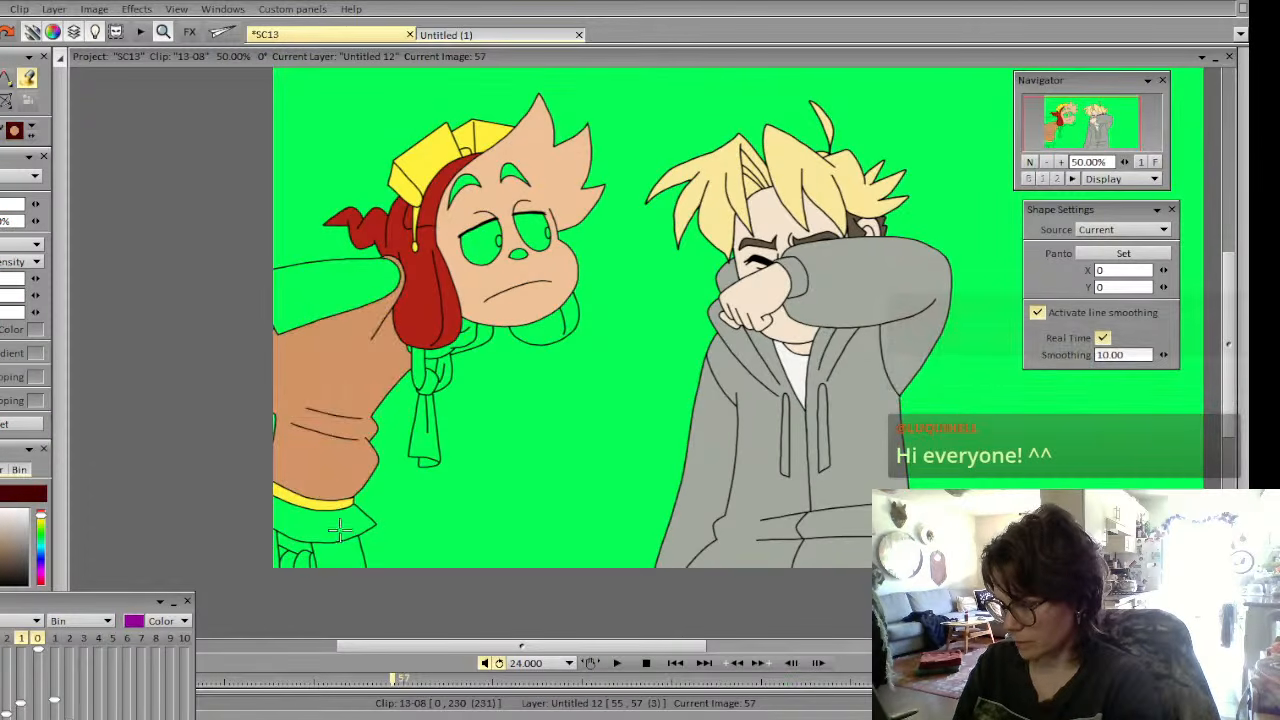
# Fill the sleeve, the collar area behind the scarf and the legs light blue in frame 57
pyautogui.press('Left')
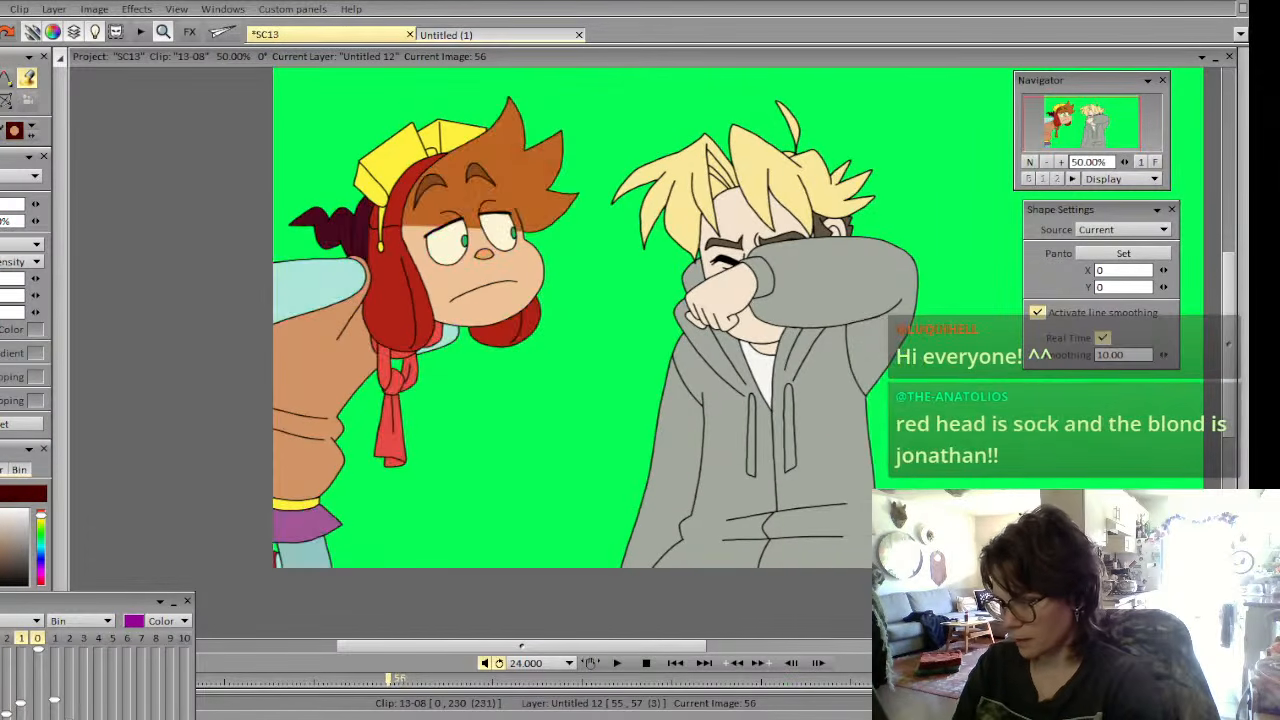
pyautogui.press('Right')
pyautogui.click(336, 298)
pyautogui.click(481, 337)
pyautogui.click(339, 551)
pyautogui.click(278, 551)
pyautogui.press('Left')
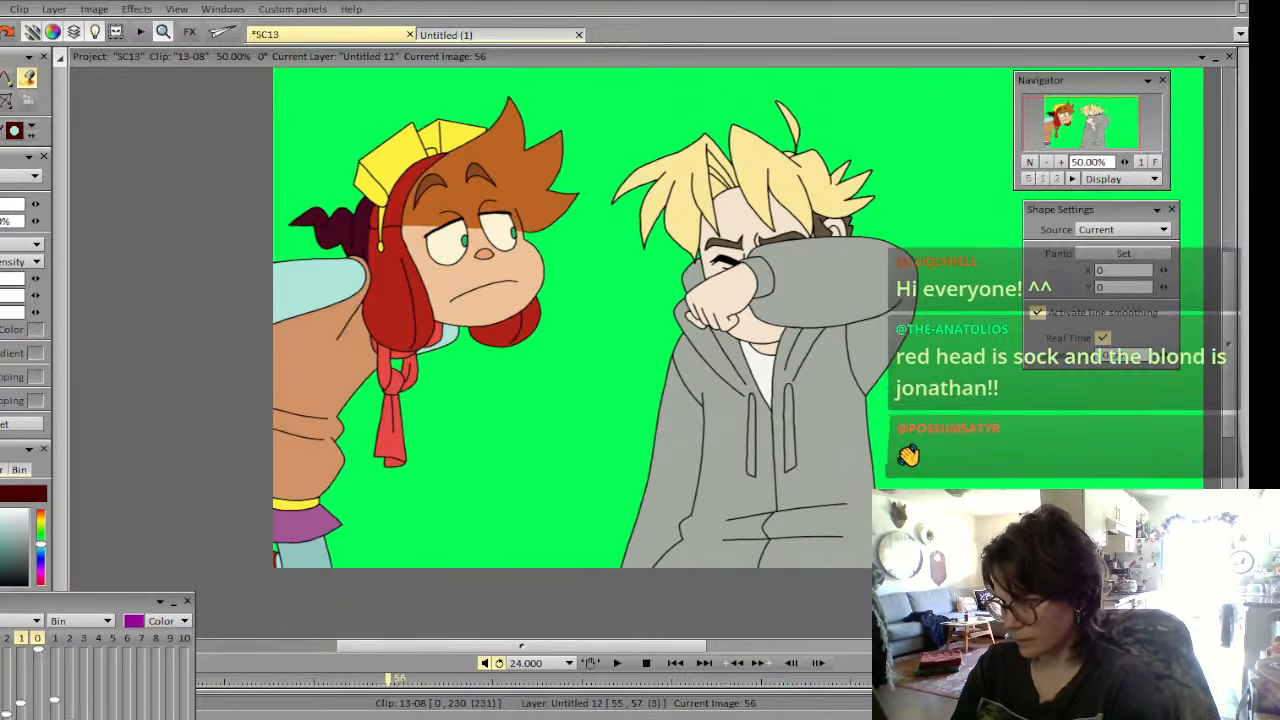
pyautogui.press('Right')
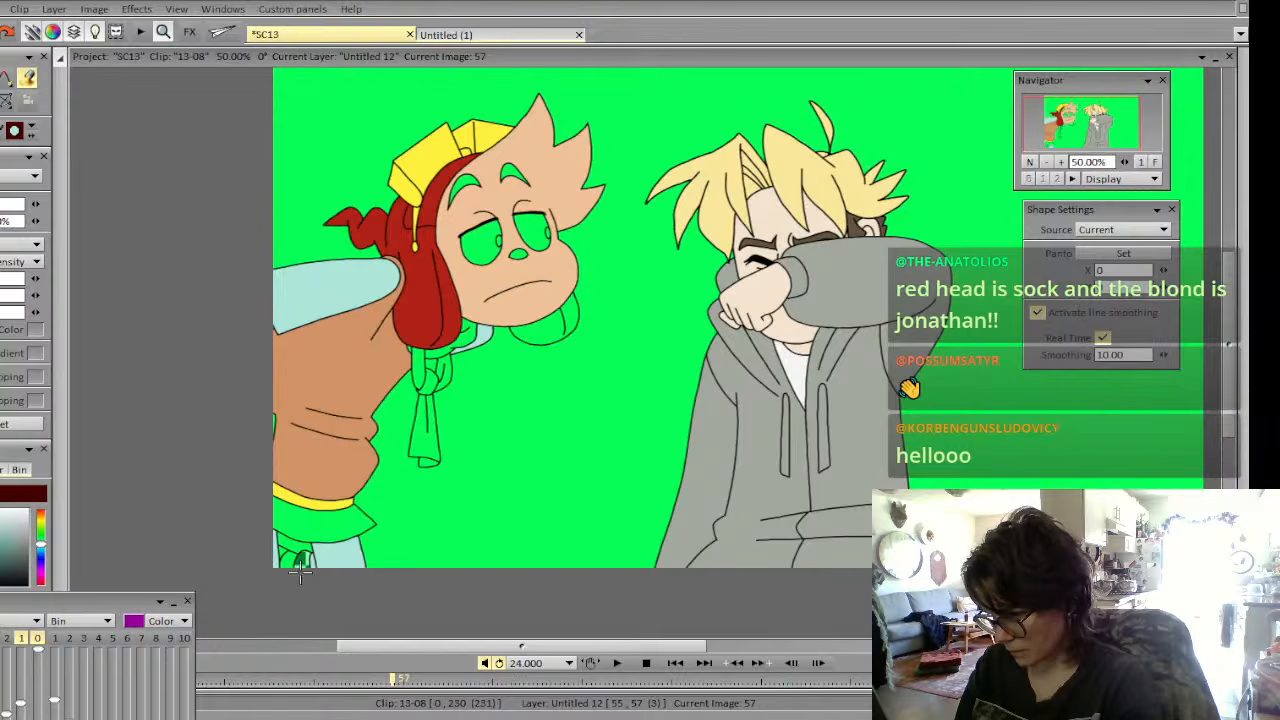
# Compare the area around the character's legs in frame 57 with frames 55 and 56
pyautogui.press('Left')
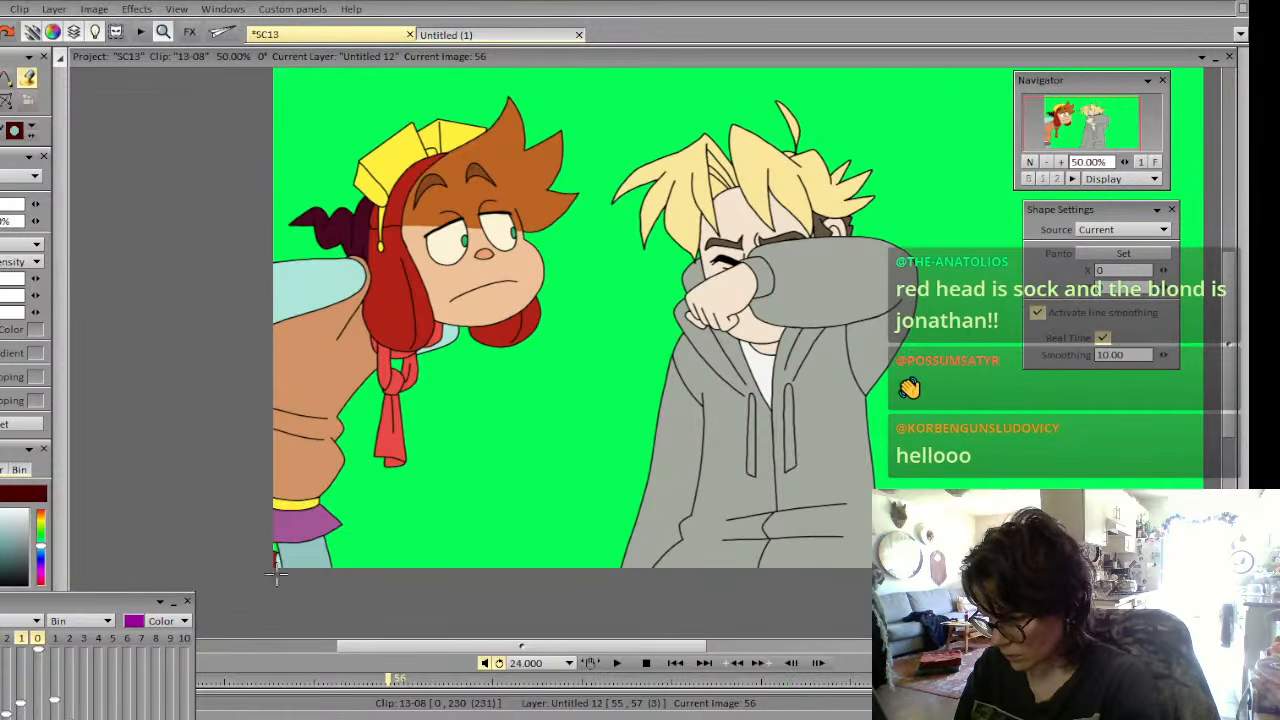
pyautogui.press('Left')
pyautogui.press('Right')
pyautogui.press('Left')
pyautogui.press('Right')
pyautogui.press('Right')
pyautogui.press('Right')
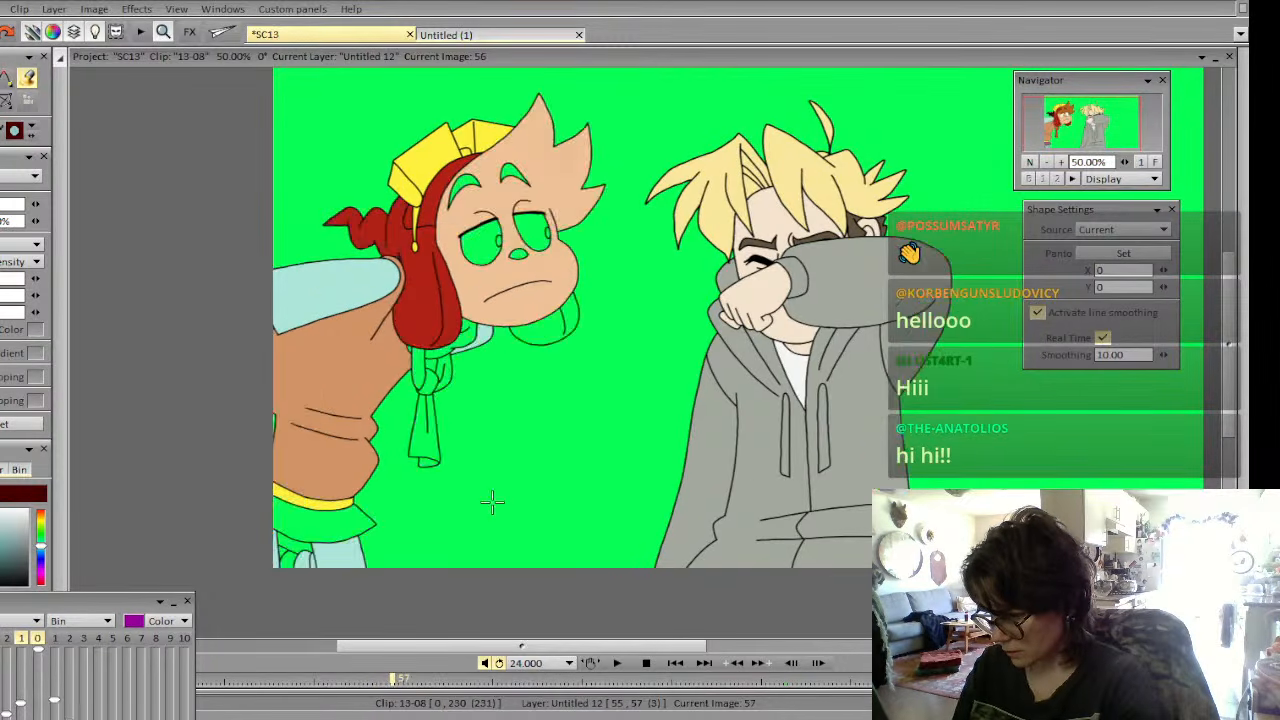
pyautogui.press('Left')
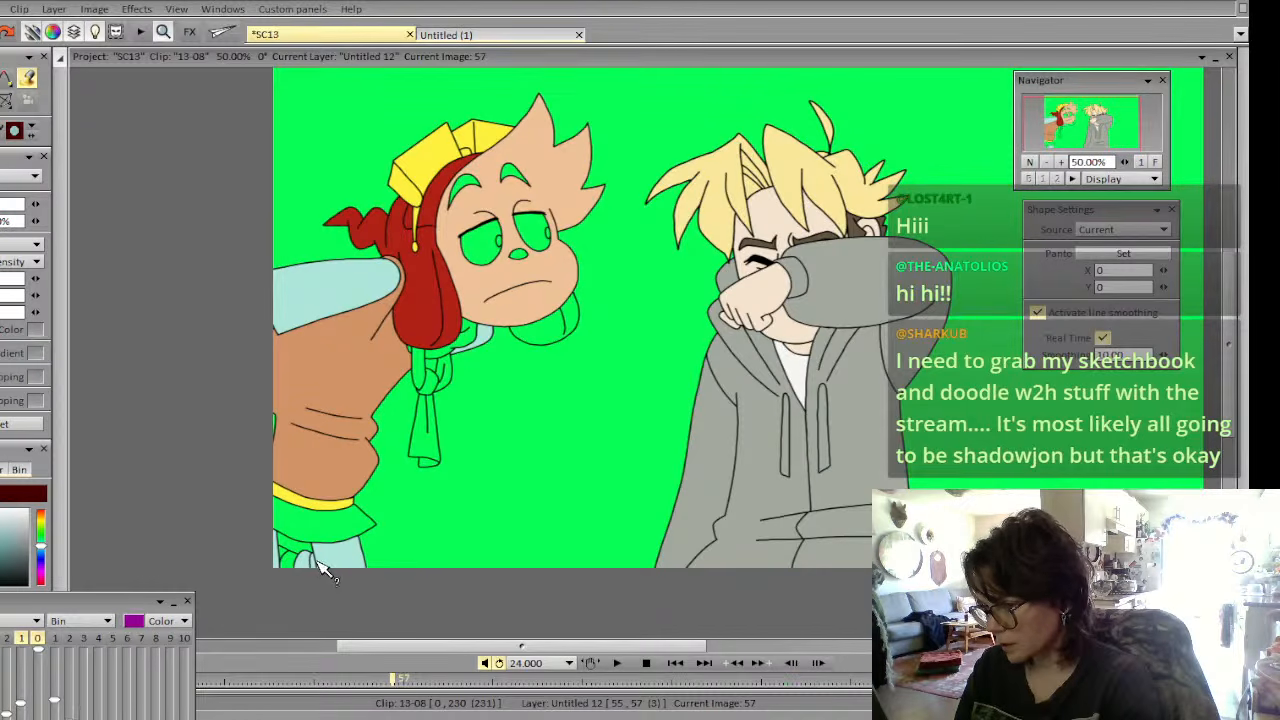
# Fill the small shape beside the leg and the cap flap beneath the chin red in frame 57
pyautogui.click(427, 301)
pyautogui.click(286, 565)
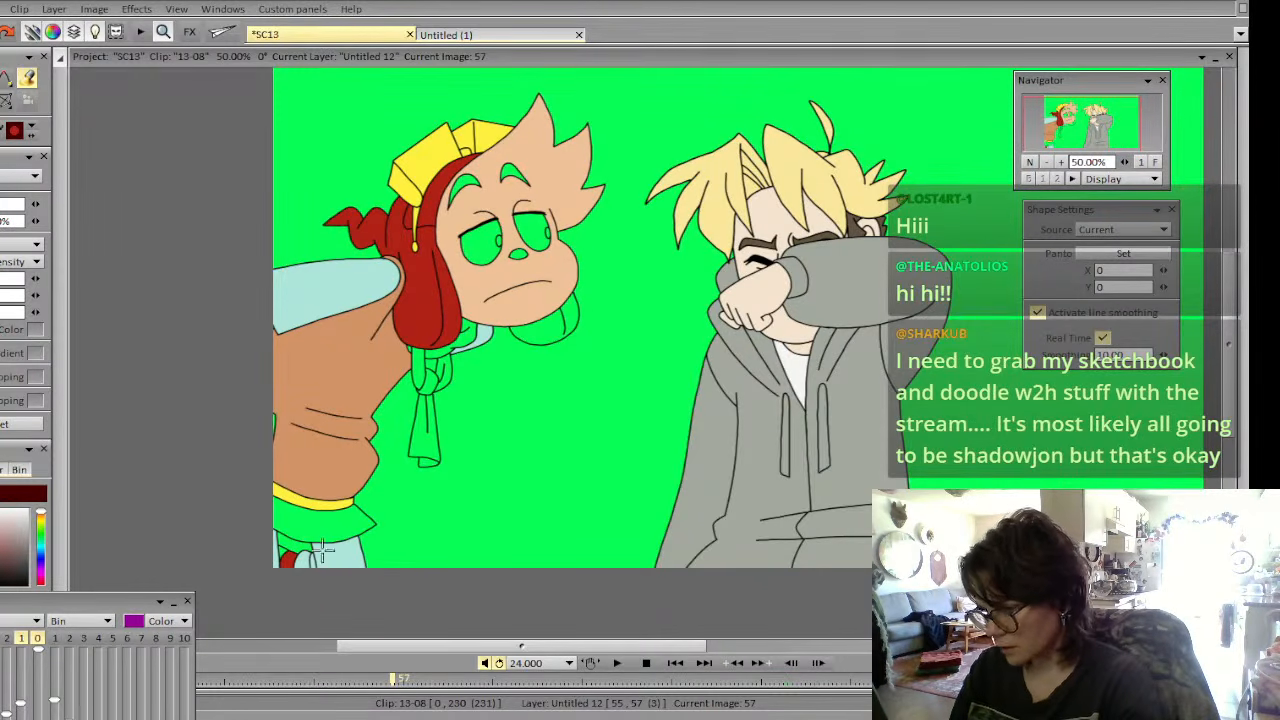
pyautogui.click(545, 329)
pyautogui.press('Left')
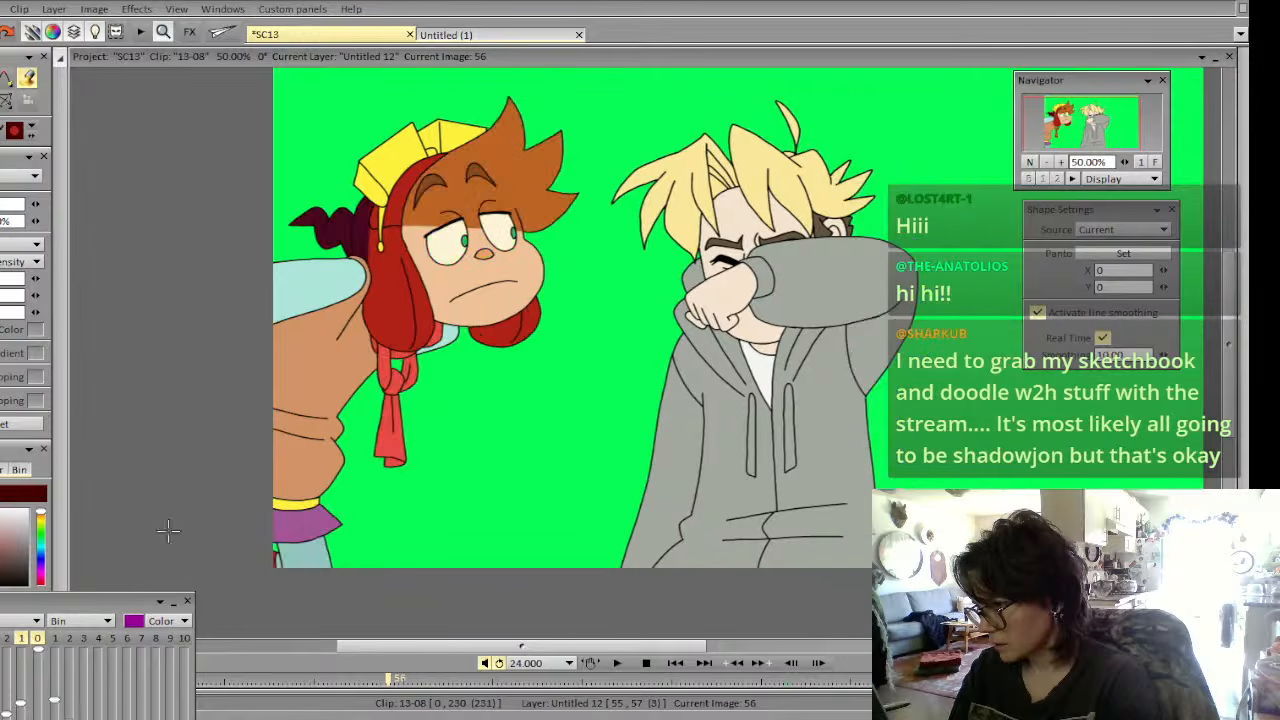
pyautogui.press('Right')
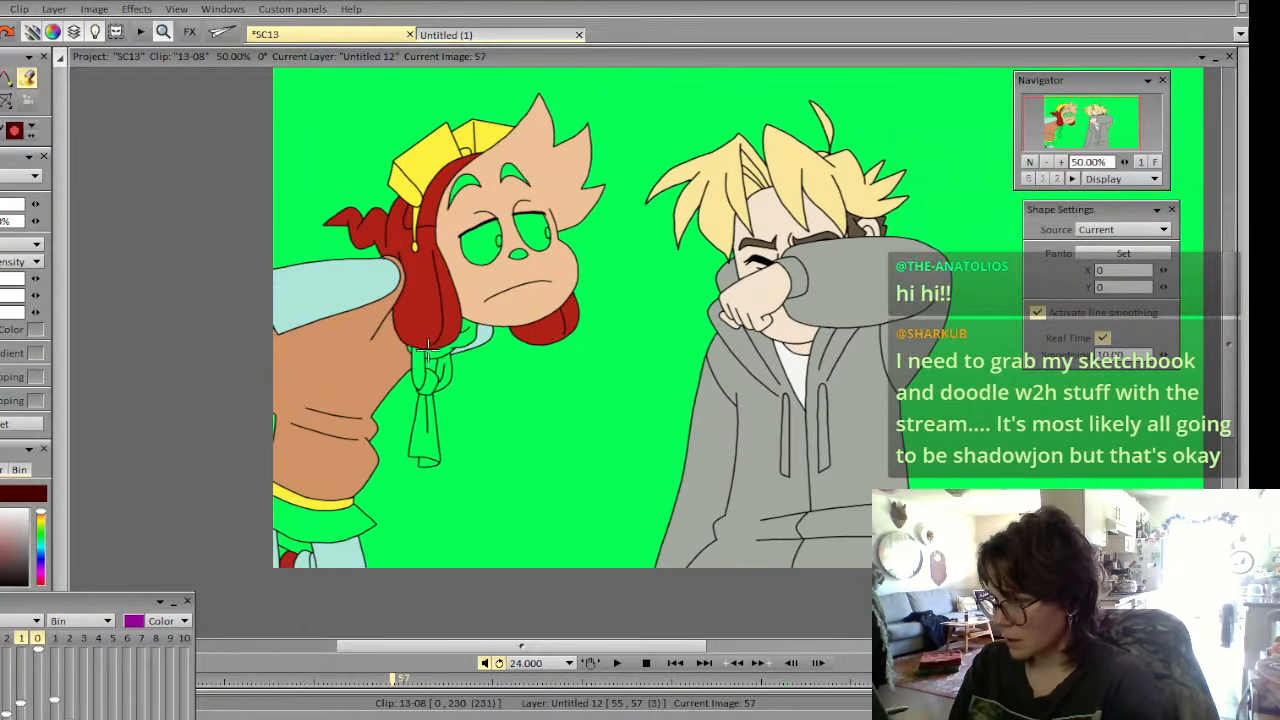
# Fill the scarf's neck part, knot and hanging end light red in frame 57
pyautogui.click(416, 353)
pyautogui.click(423, 379)
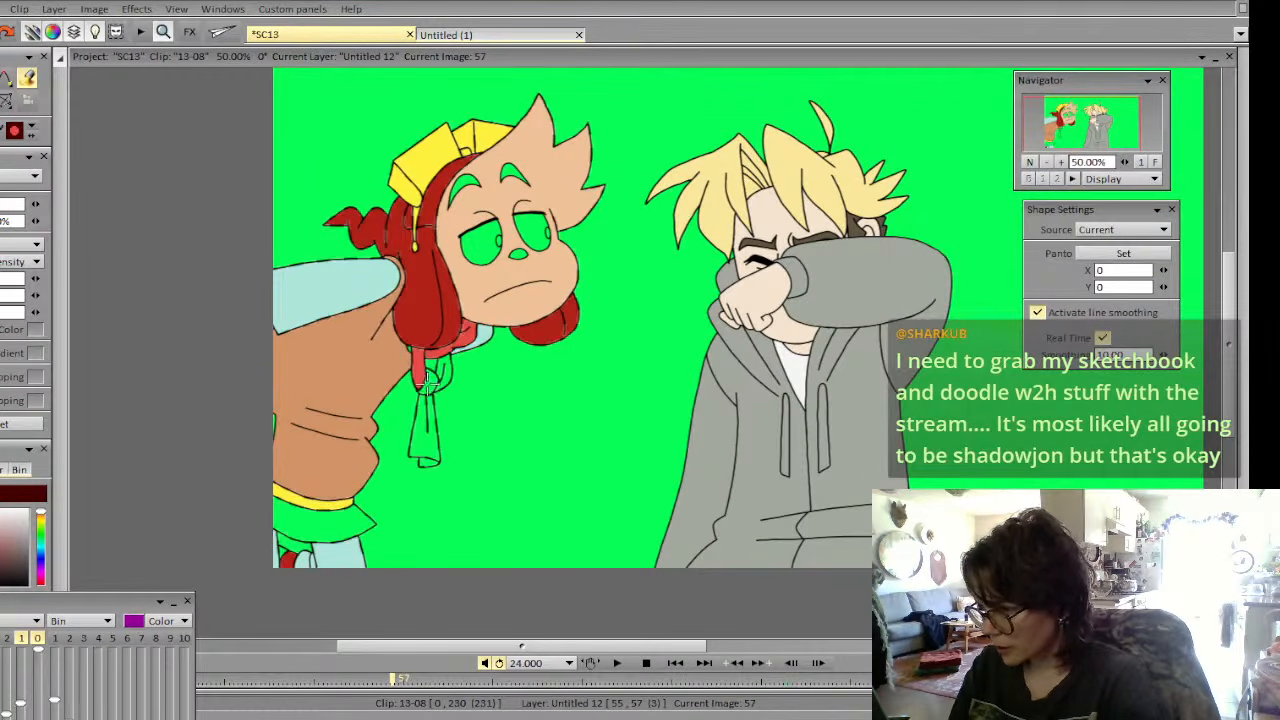
pyautogui.click(428, 382)
pyautogui.hotkey('ctrl', 'z')
pyautogui.click(443, 374)
pyautogui.click(428, 382)
pyautogui.click(425, 455)
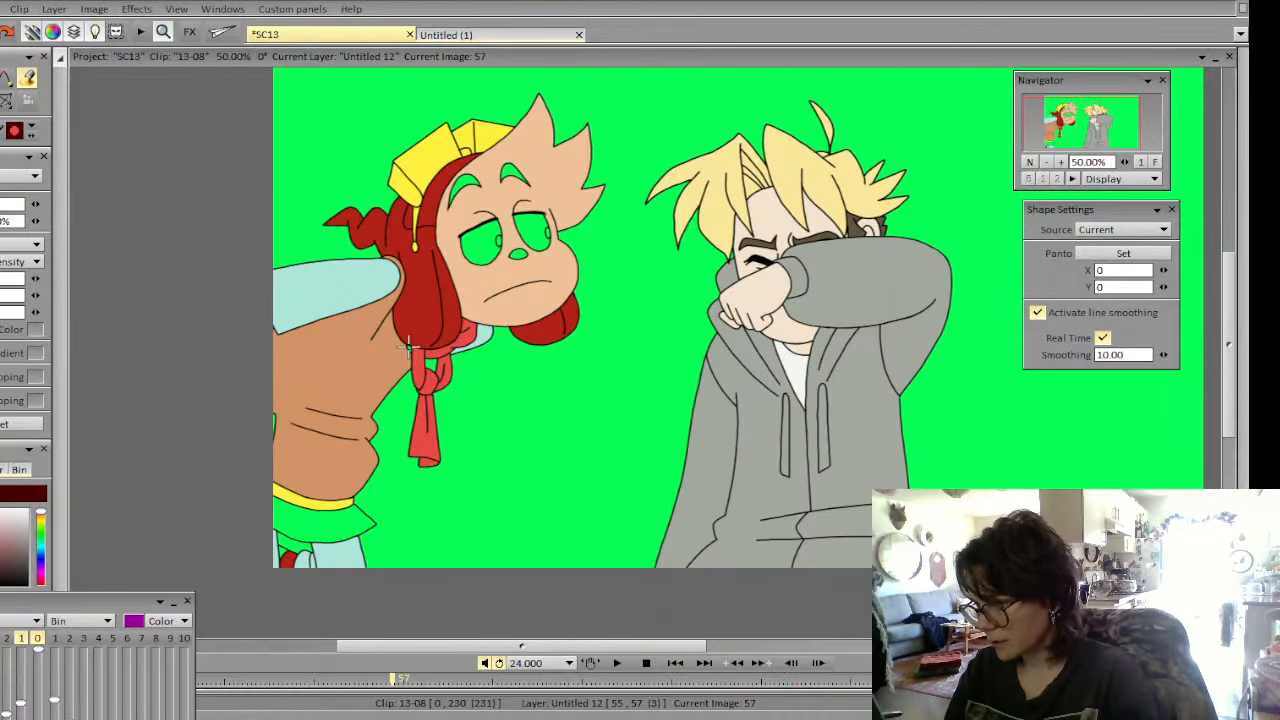
# Fill the sliver at the jacket's outer edge yellow and the skirt purple in frame 57, checking against frame 56
pyautogui.press('Left')
pyautogui.press('Right')
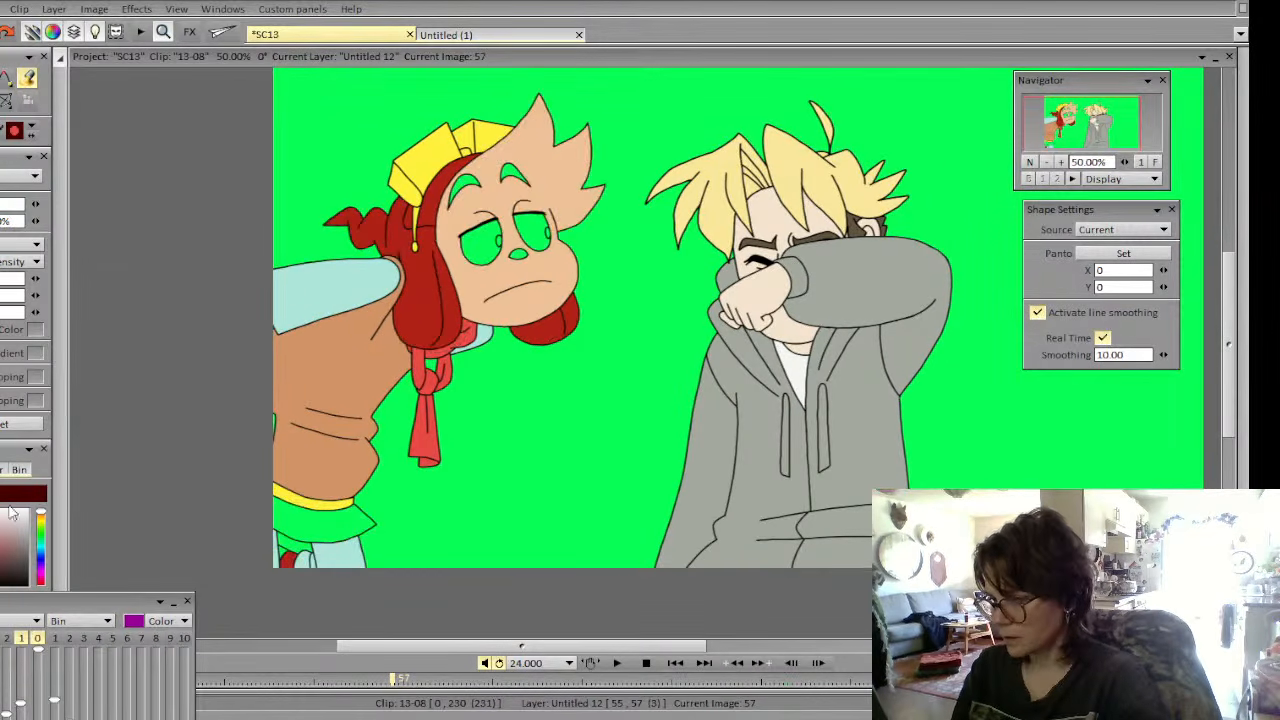
pyautogui.keyDown('ctrl'); pyautogui.click(300, 490); pyautogui.keyUp('ctrl')
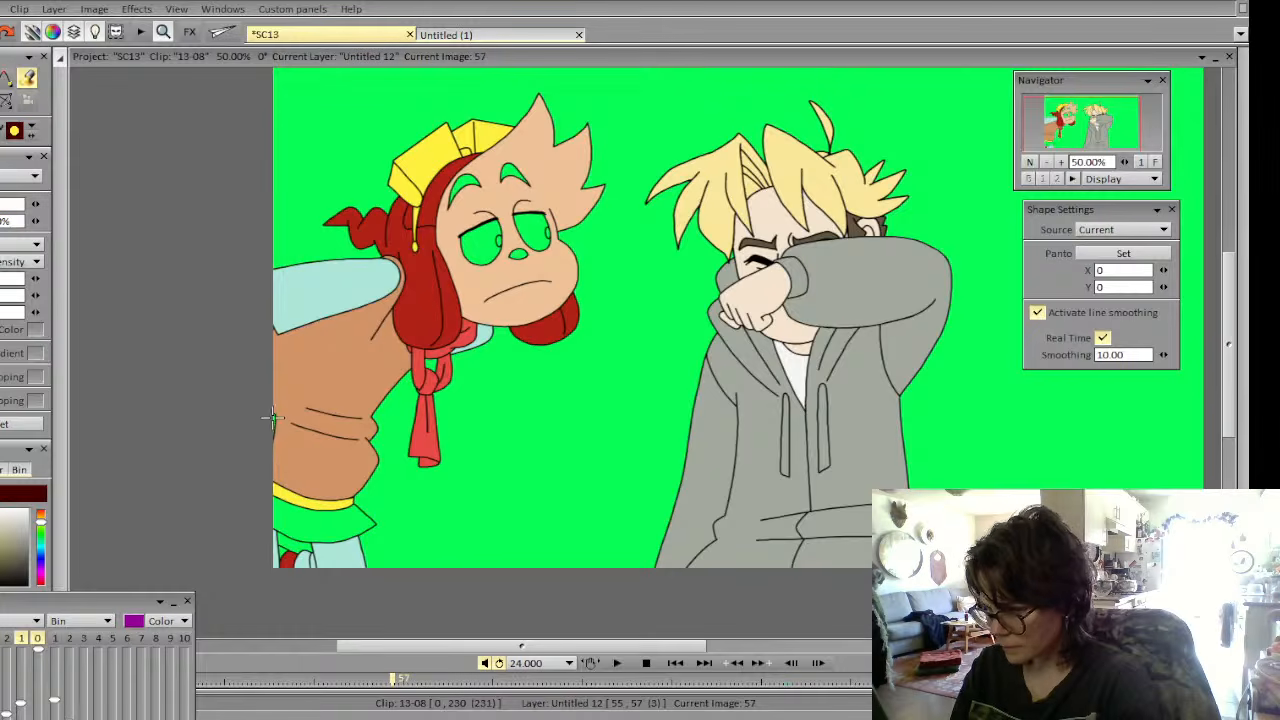
pyautogui.press('Left')
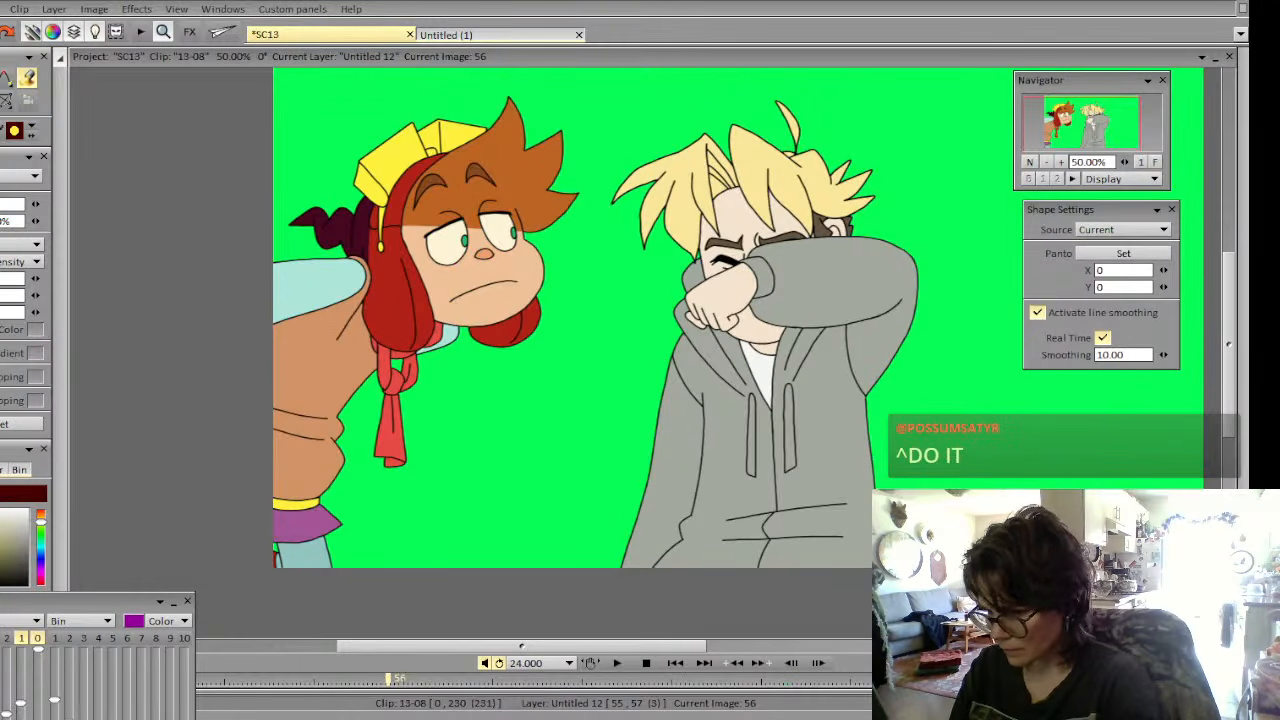
pyautogui.press('Right')
pyautogui.press('Left')
pyautogui.press('Right')
pyautogui.press('Left')
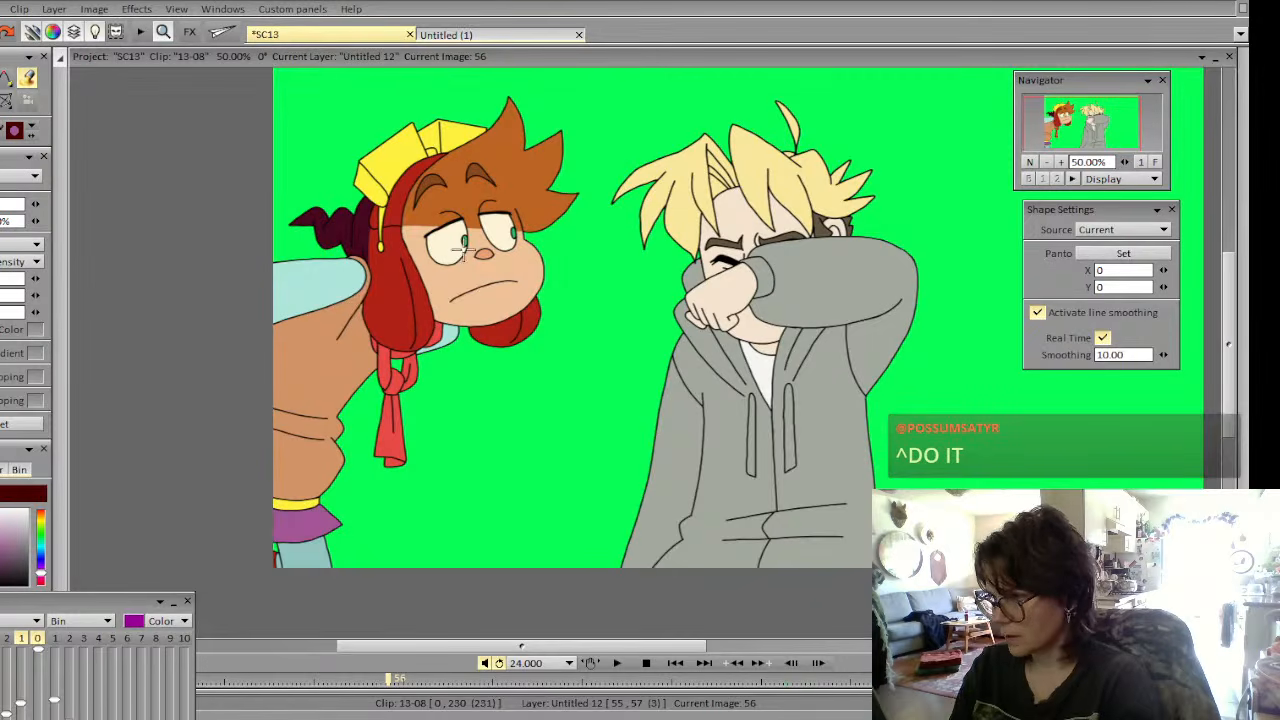
# Undo the stray fill in frame 56 and fill the whites of both eyes off-white in frame 57
pyautogui.click(449, 248)
pyautogui.hotkey('ctrl', 'z')
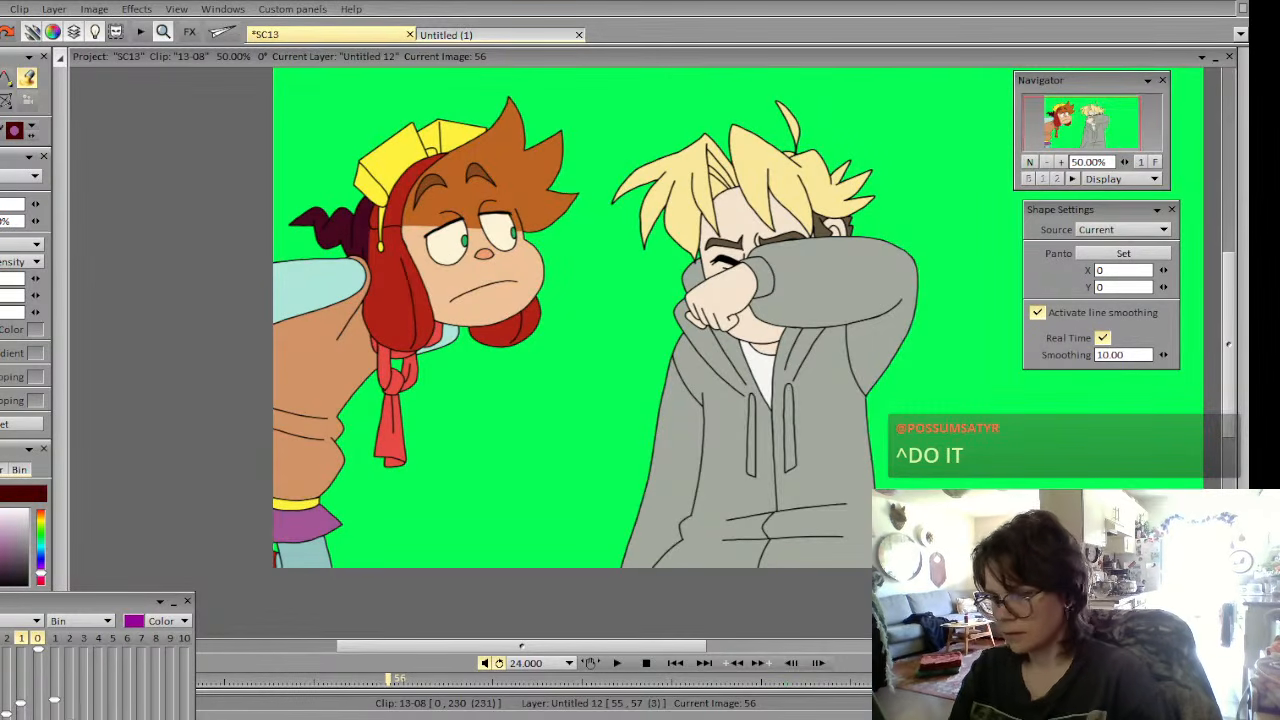
pyautogui.press('Right')
pyautogui.click(489, 244)
pyautogui.click(531, 237)
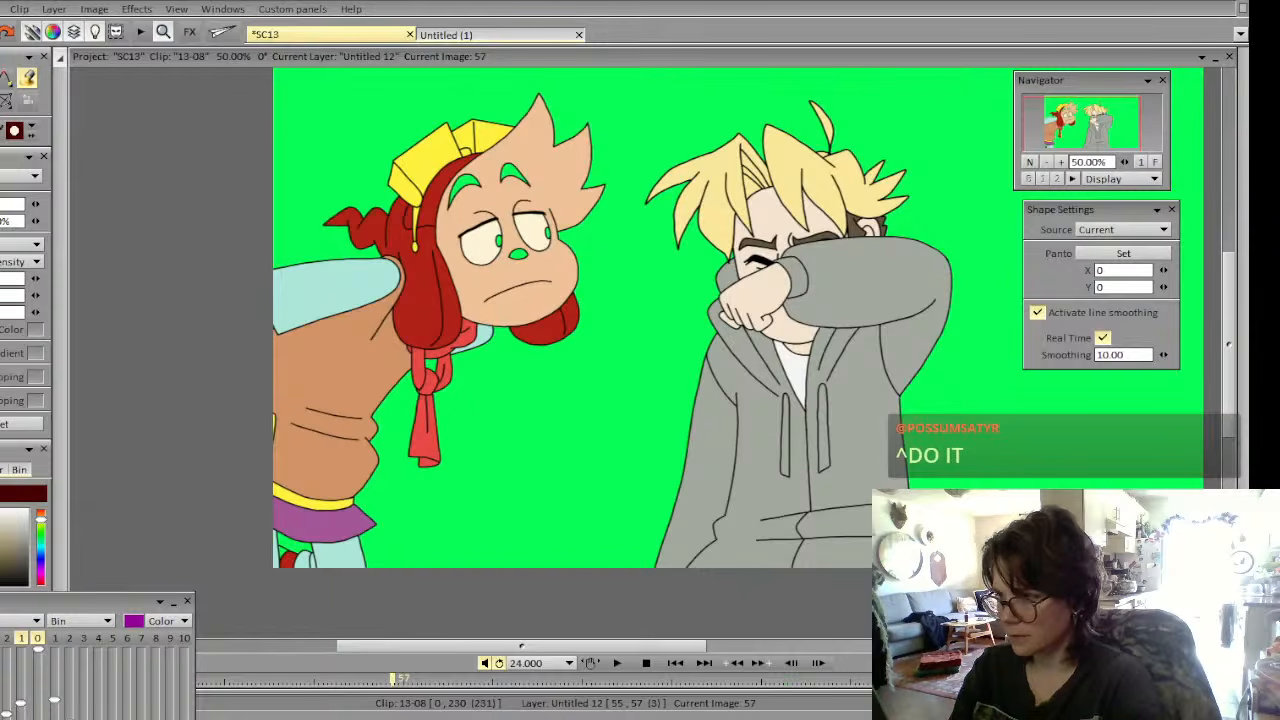
# Fill the nose orange-brown and both eyebrows brown in frame 57 to match frame 56
pyautogui.press('Left')
pyautogui.press('Right')
pyautogui.click(517, 255)
pyautogui.press('Left')
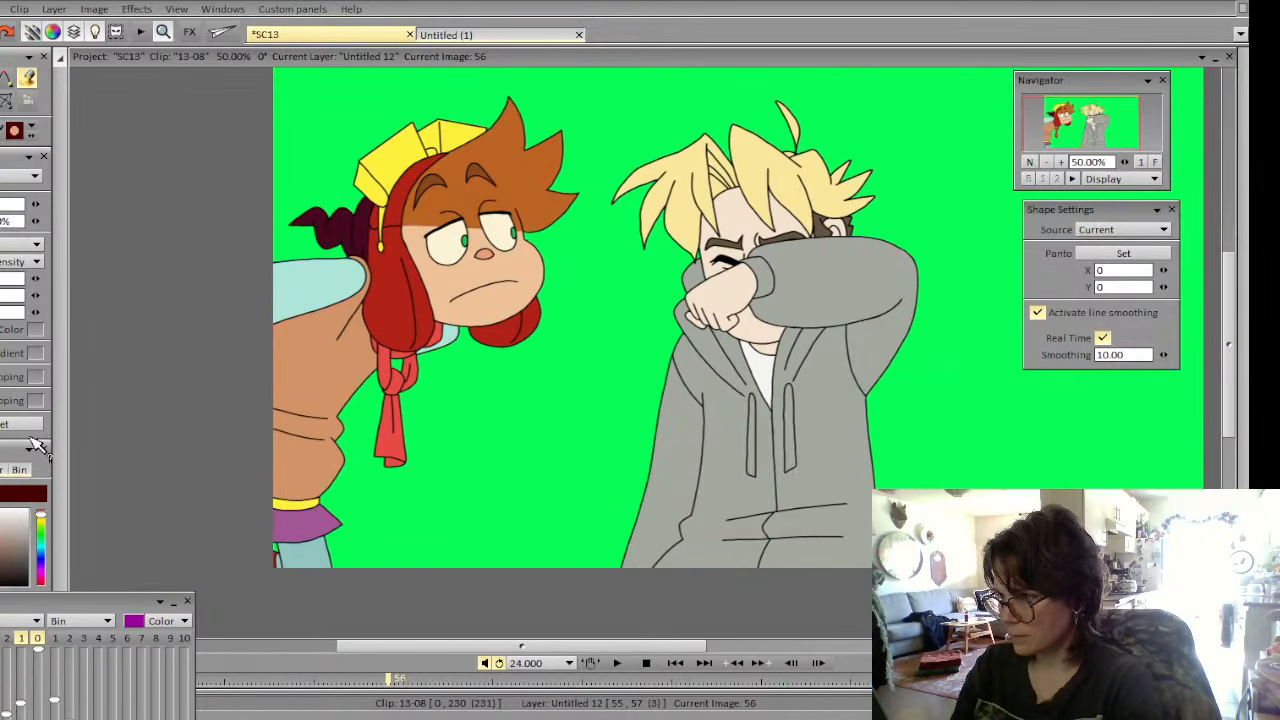
pyautogui.press('Right')
pyautogui.click(446, 179)
pyautogui.click(512, 176)
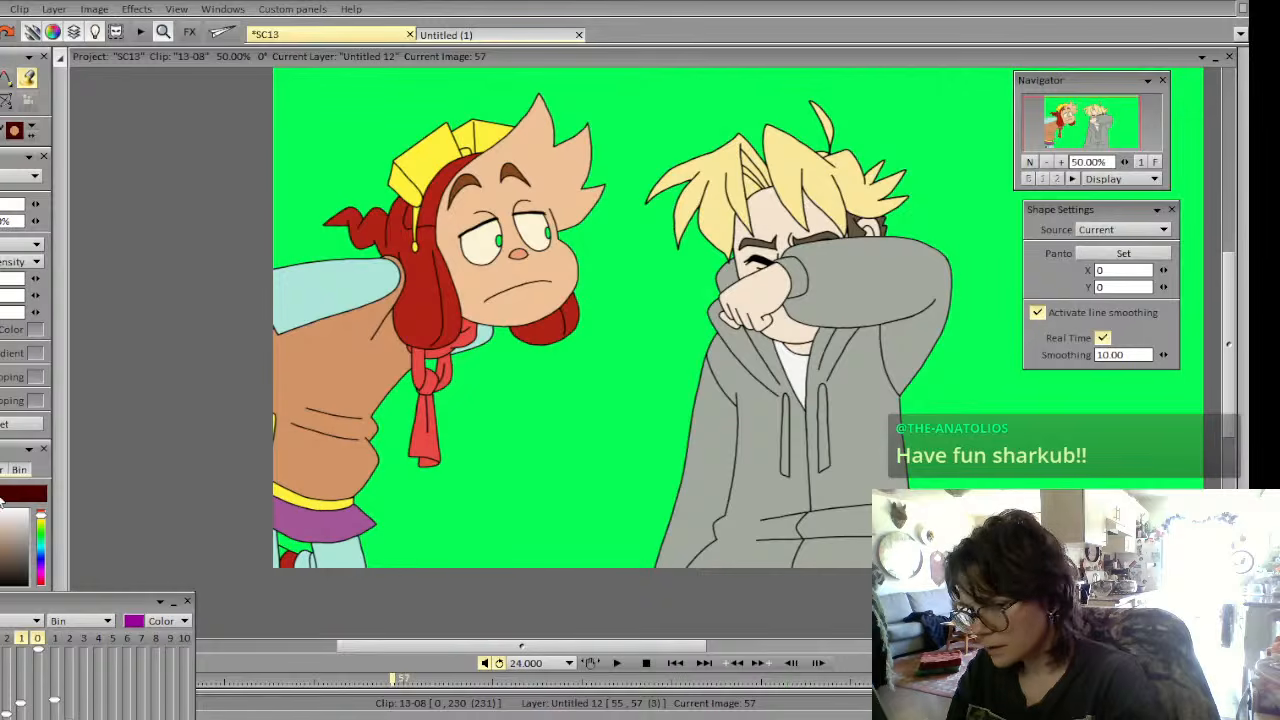
# Go back to frame 55 and move the light table window up so its sliders are fully in view
pyautogui.click(427, 447)
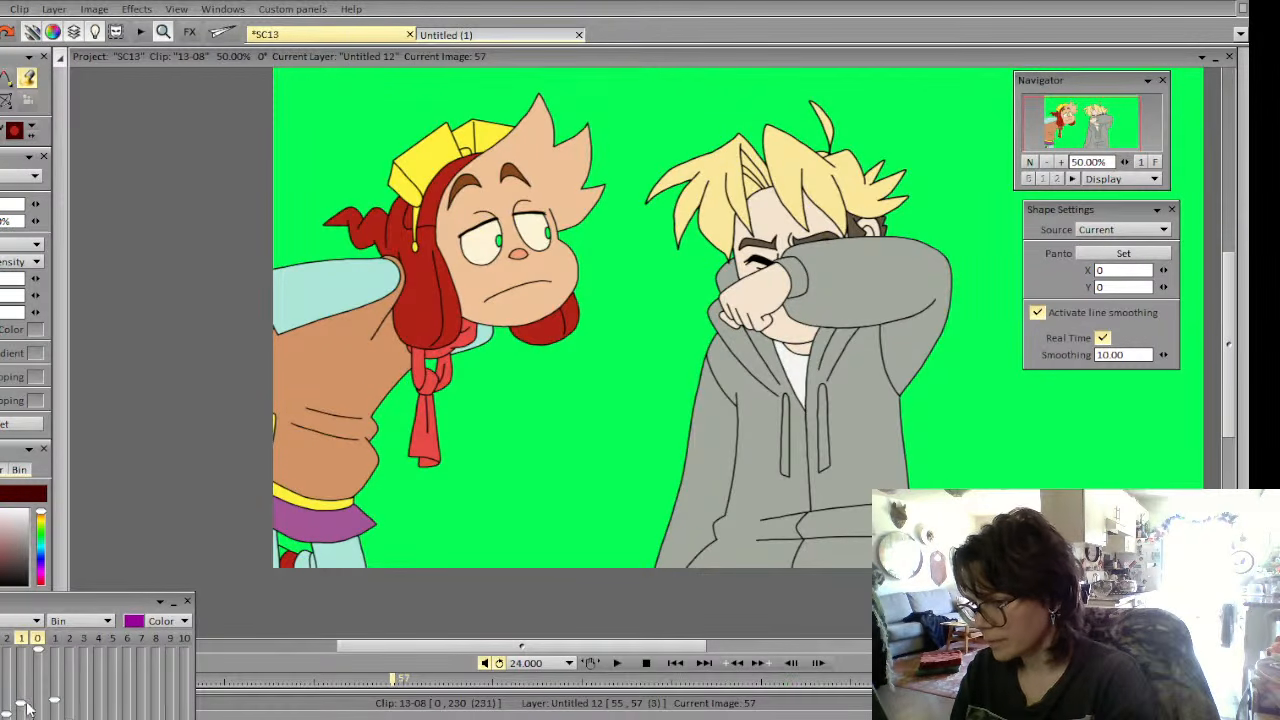
pyautogui.press('Left')
pyautogui.press('Left')
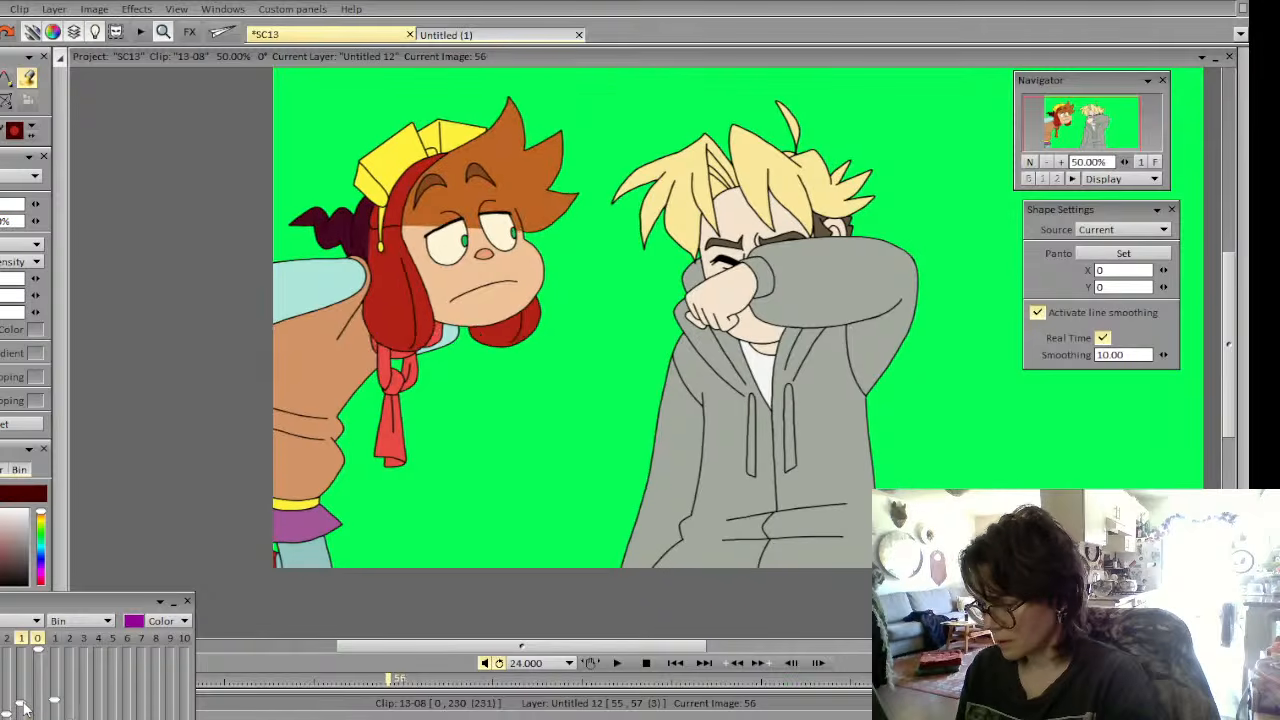
pyautogui.moveTo(29, 606); pyautogui.dragTo(32, 542)
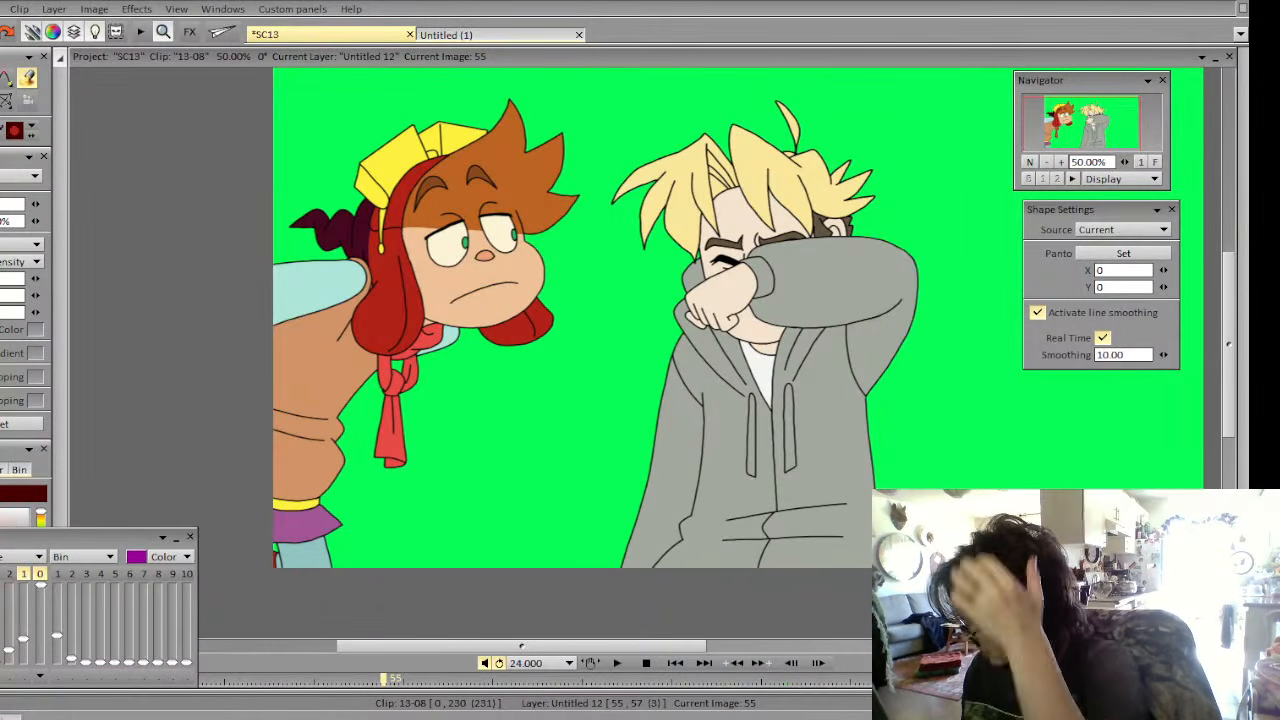
# Compare the red-capped character across frames 55, 56 and 57
pyautogui.press('pagedown')
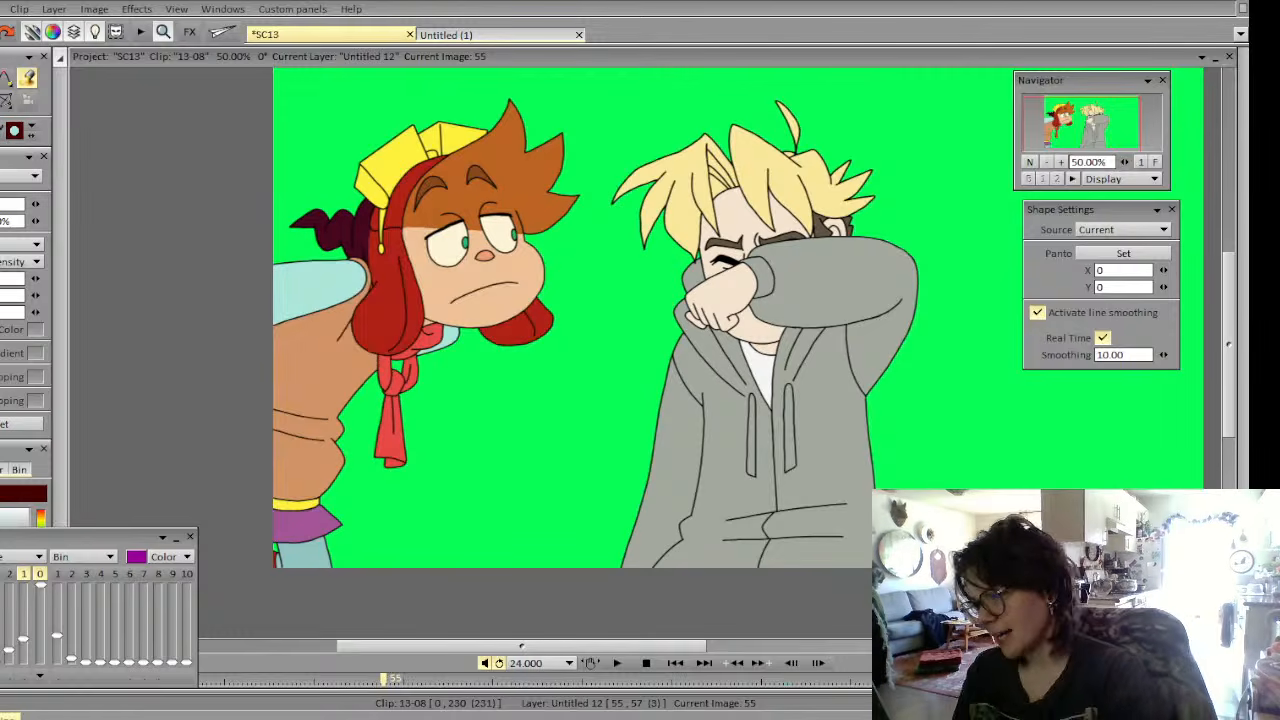
pyautogui.press('Right')
pyautogui.press('Right')
pyautogui.press('Left')
pyautogui.press('Right')
pyautogui.press('Left')
pyautogui.press('Right')
pyautogui.press('Left')
pyautogui.press('Left')
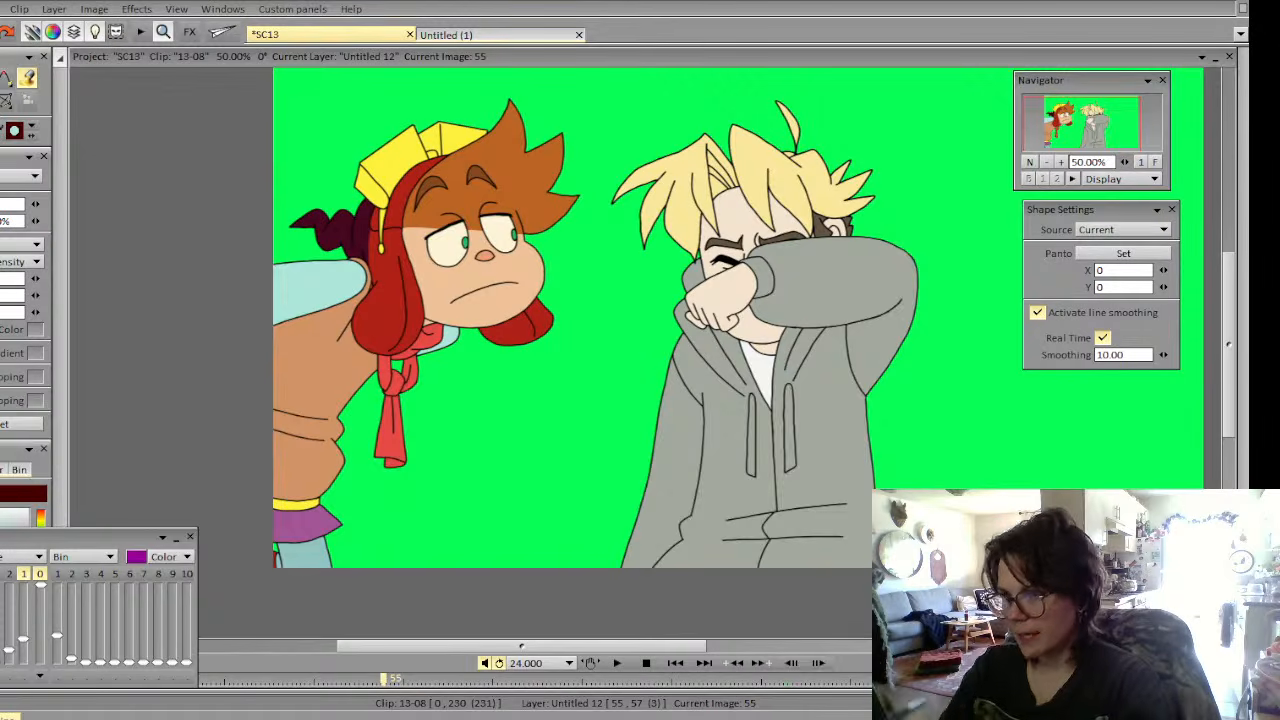
# Flip between frames 57 and 58 to check the coloured character against the next uncoloured drawing
pyautogui.press('Right')
pyautogui.press('Right')
pyautogui.press('Right')
pyautogui.press('Left')
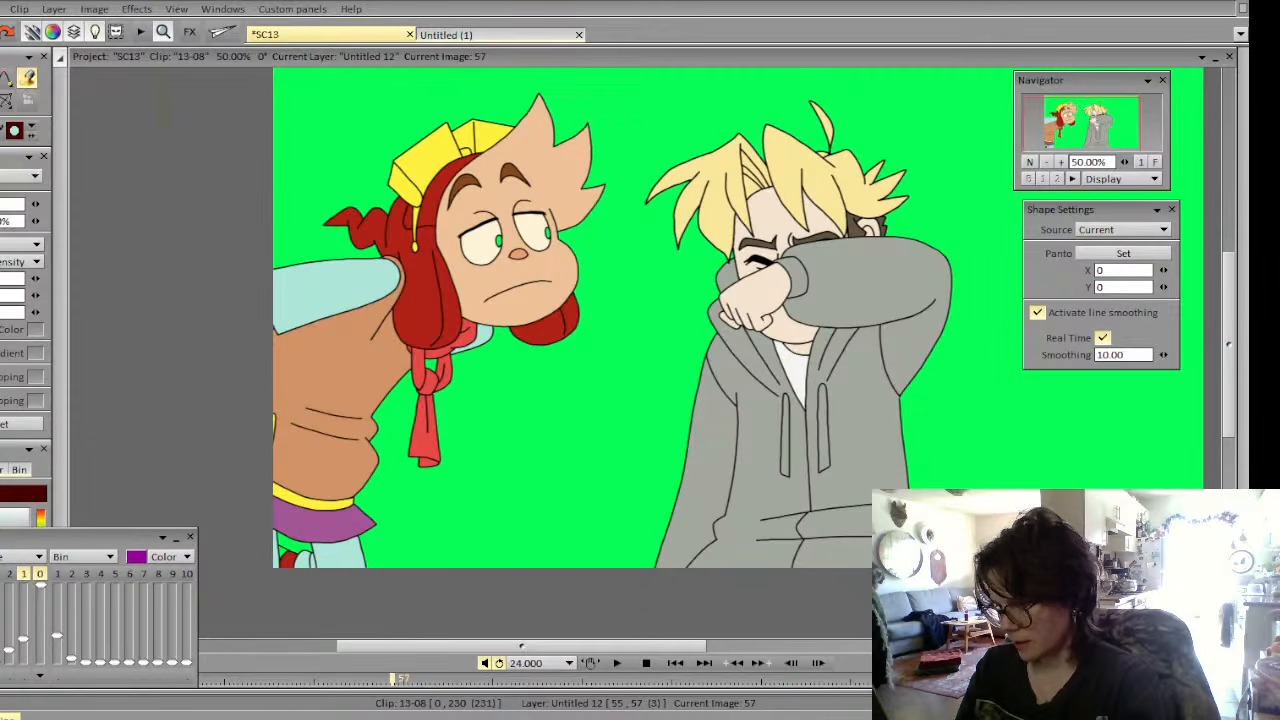
pyautogui.press('Right')
pyautogui.press('Left')
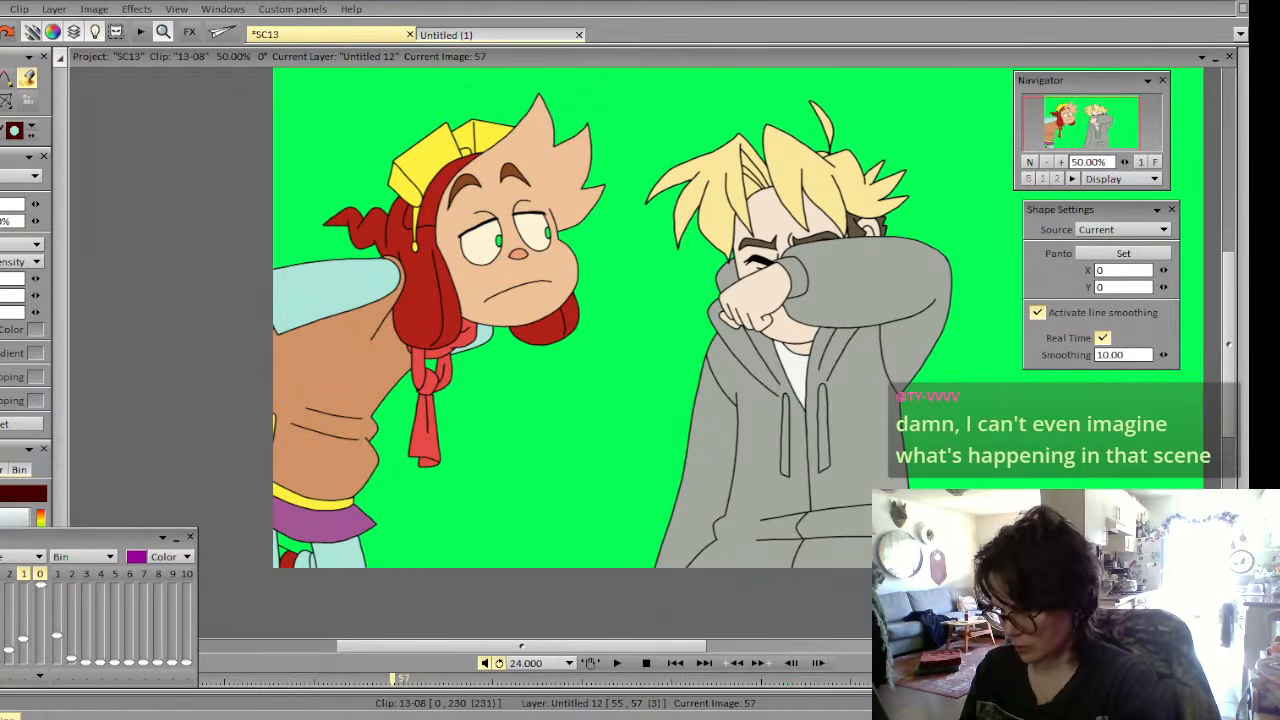
# Fill the front leg below the purple skirt in frame 57 with darker grey-teal to match frame 56
pyautogui.click(298, 560)
pyautogui.hotkey('ctrl', 'z')
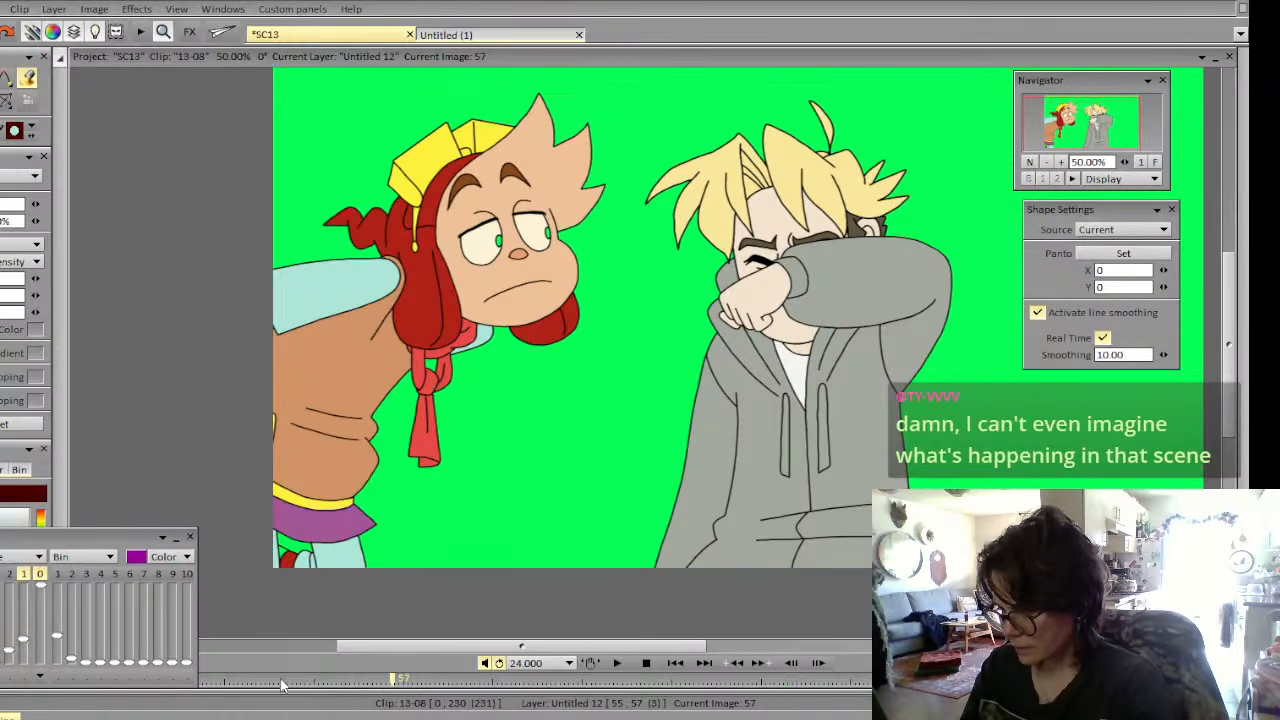
pyautogui.click(1061, 161)
pyautogui.click(1070, 145)
pyautogui.moveTo(1070, 145); pyautogui.dragTo(1071, 140)
pyautogui.press('Left')
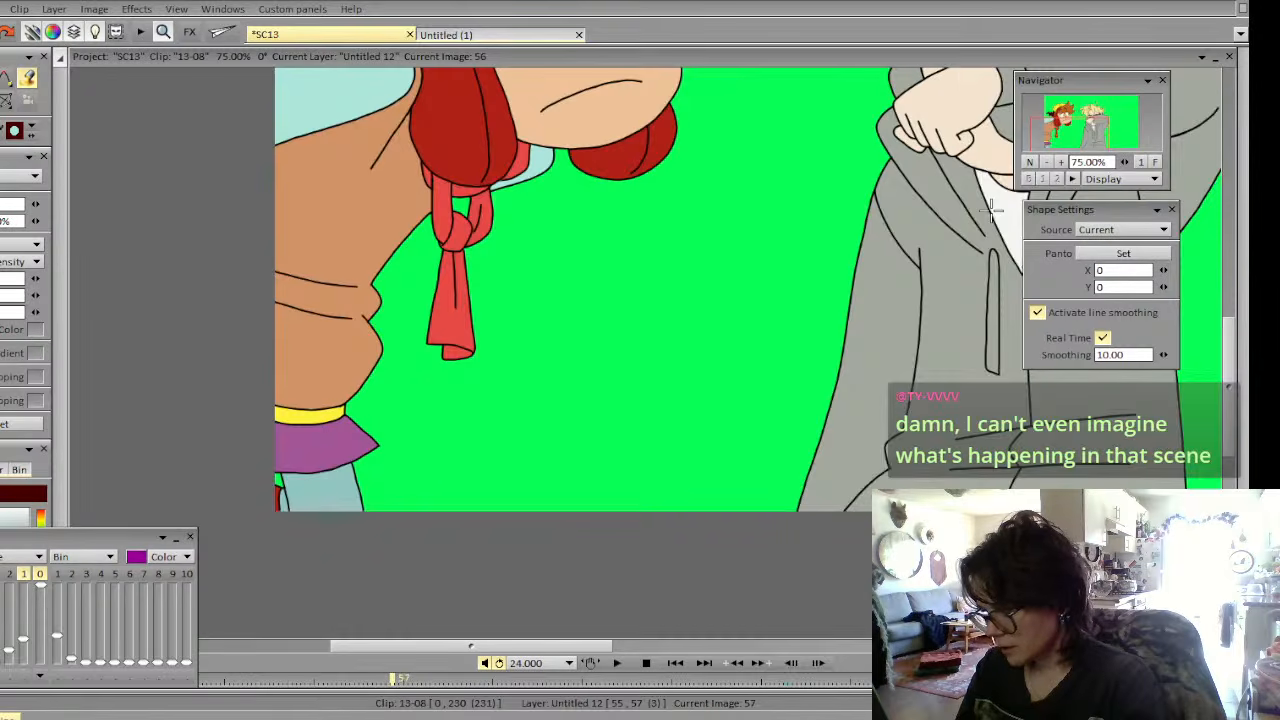
pyautogui.press('Right')
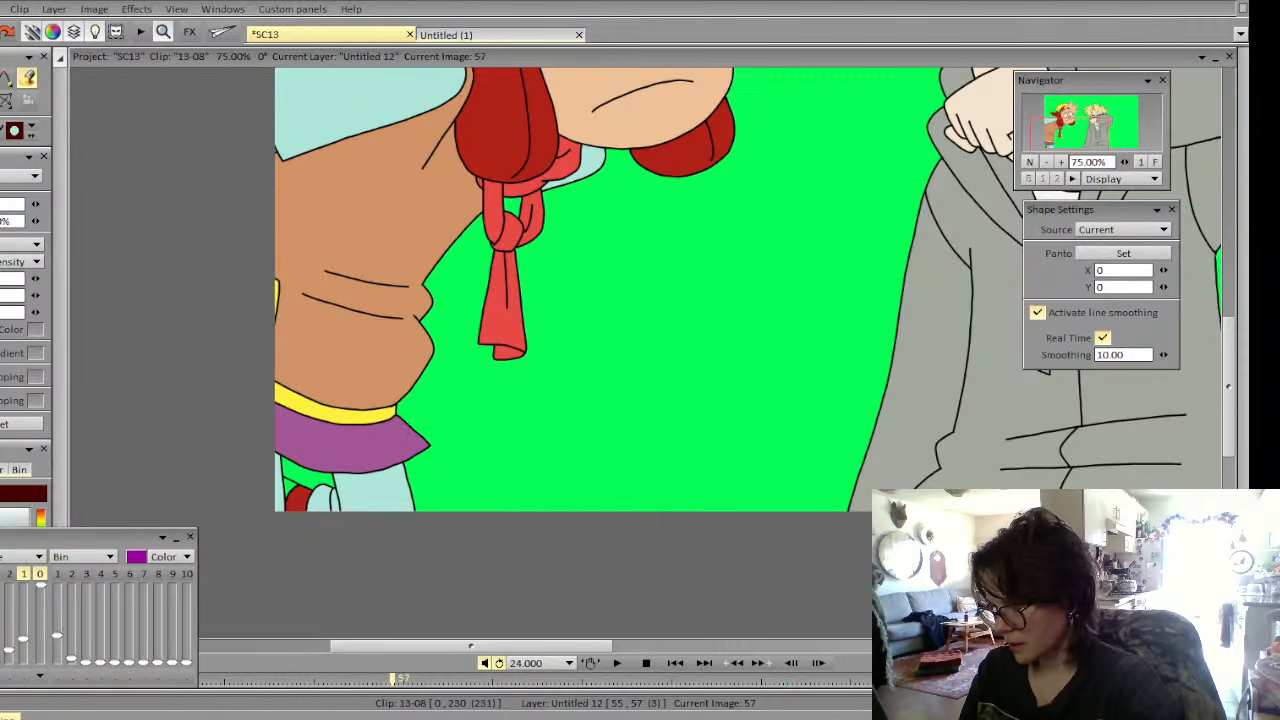
pyautogui.click(373, 503)
pyautogui.hotkey('ctrl', 'z')
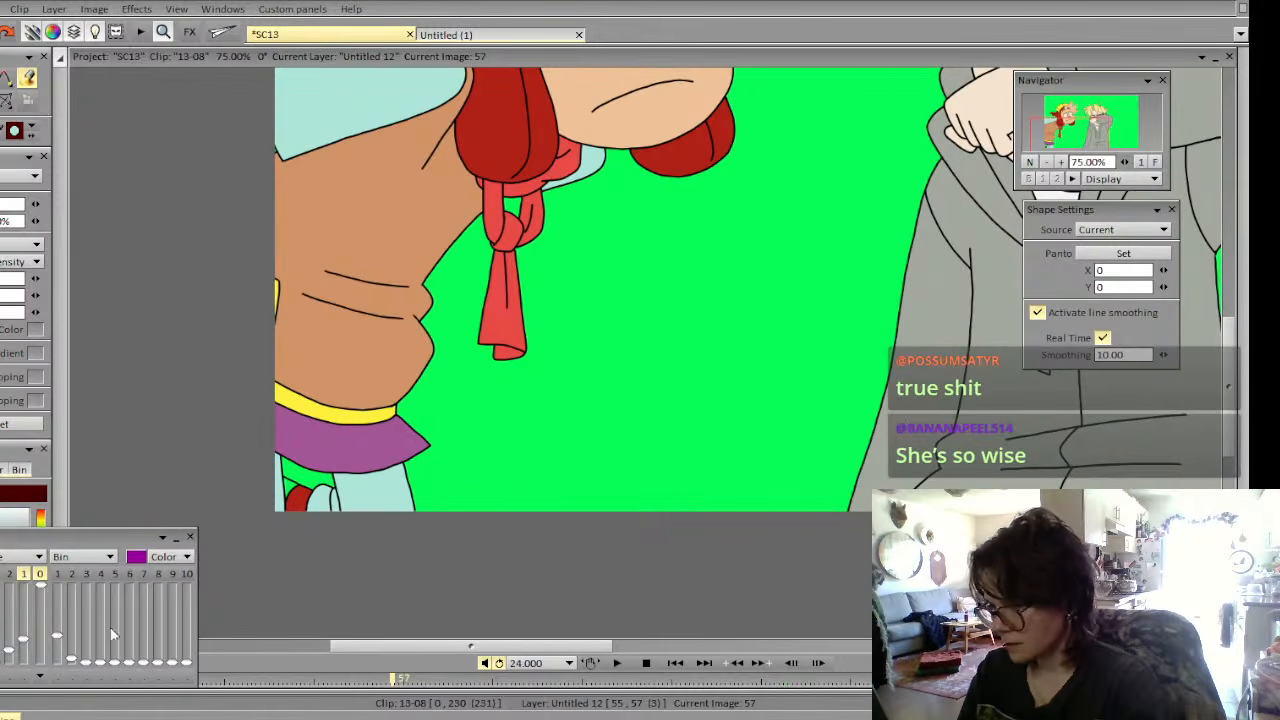
pyautogui.press('Left')
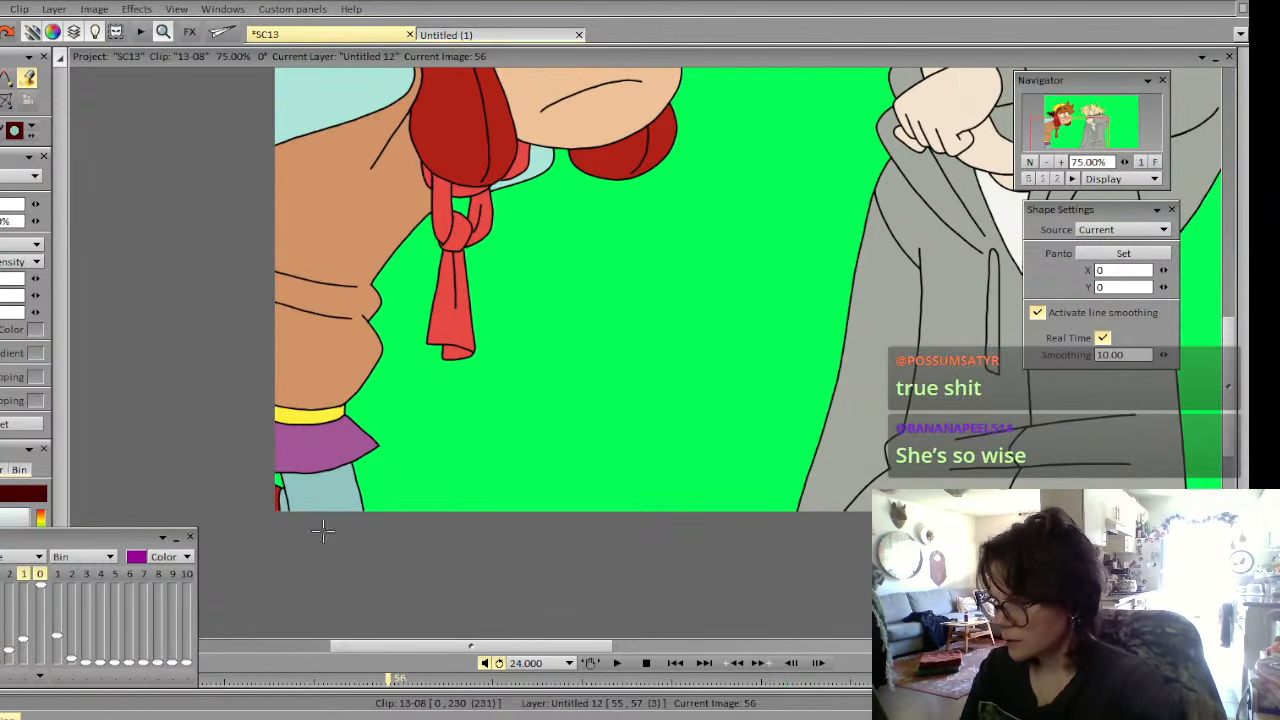
pyautogui.press('Right')
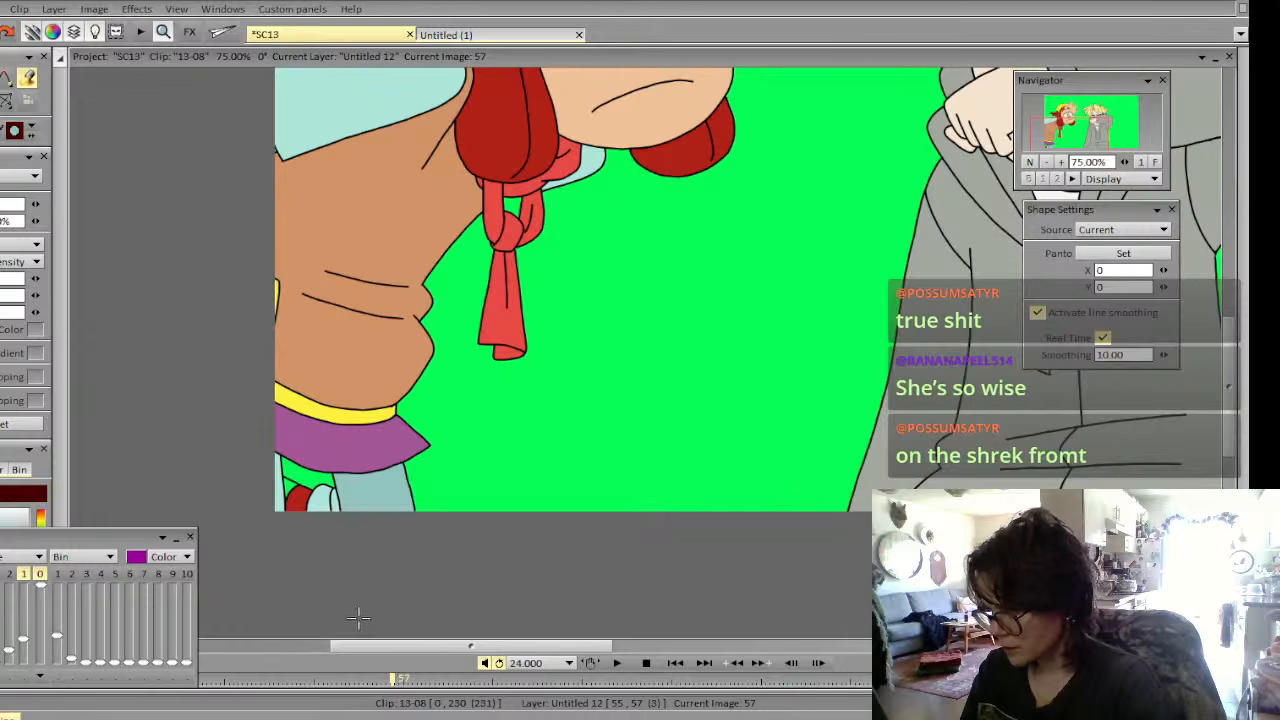
# Step back and forth through frames 55 to 58 to check the skirt and leg colours for consistency
pyautogui.press('Left')
pyautogui.press('Left')
pyautogui.press('Left')
pyautogui.press('Right')
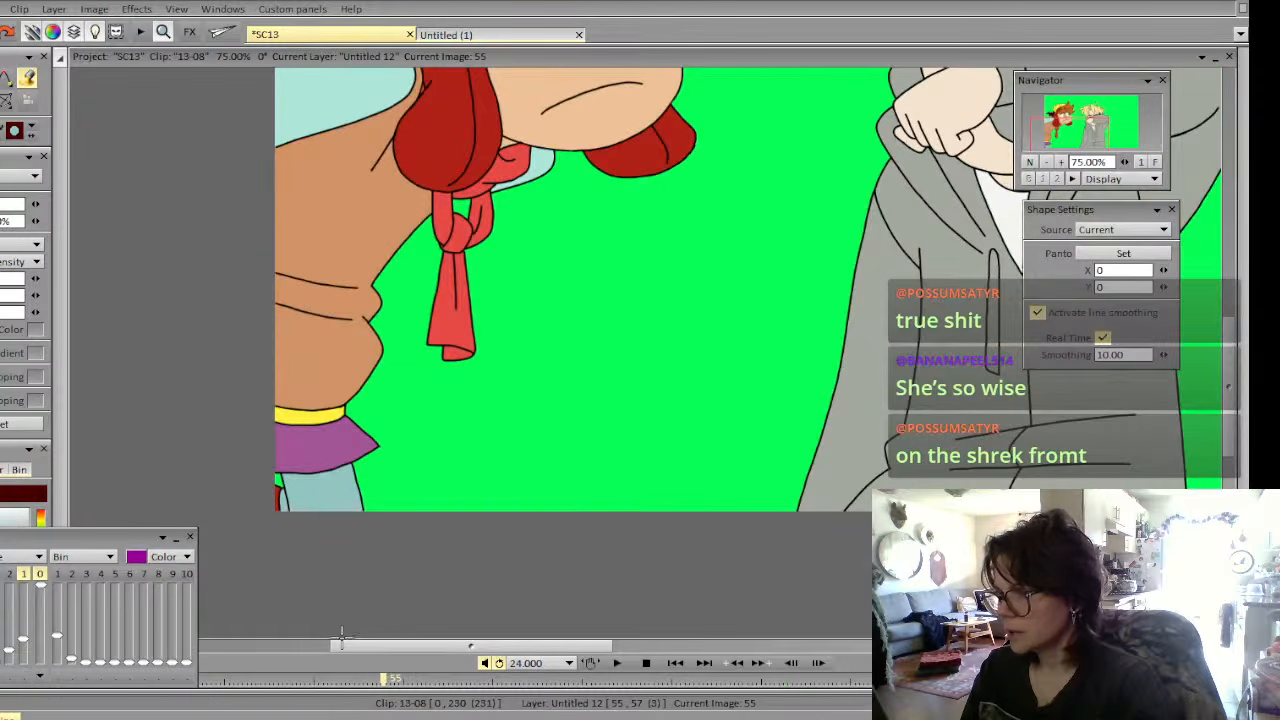
pyautogui.press('Right')
pyautogui.press('Right')
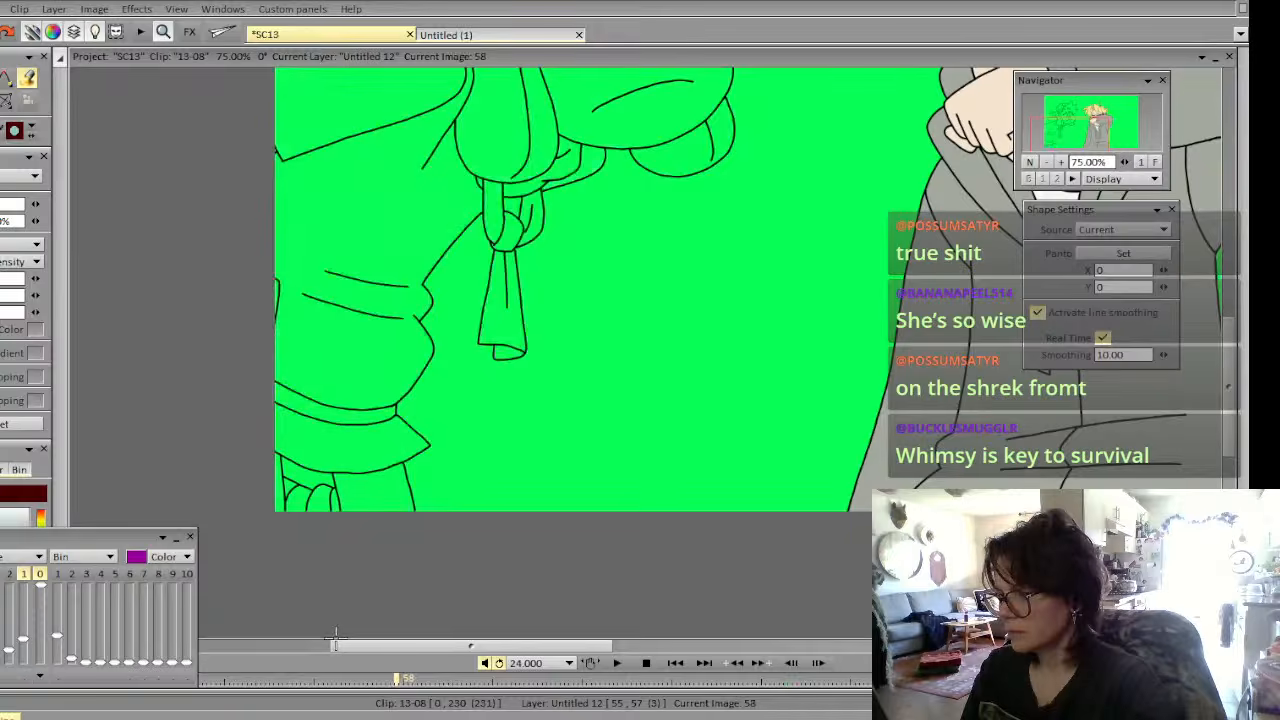
pyautogui.press('Left')
pyautogui.press('Right')
pyautogui.press('Left')
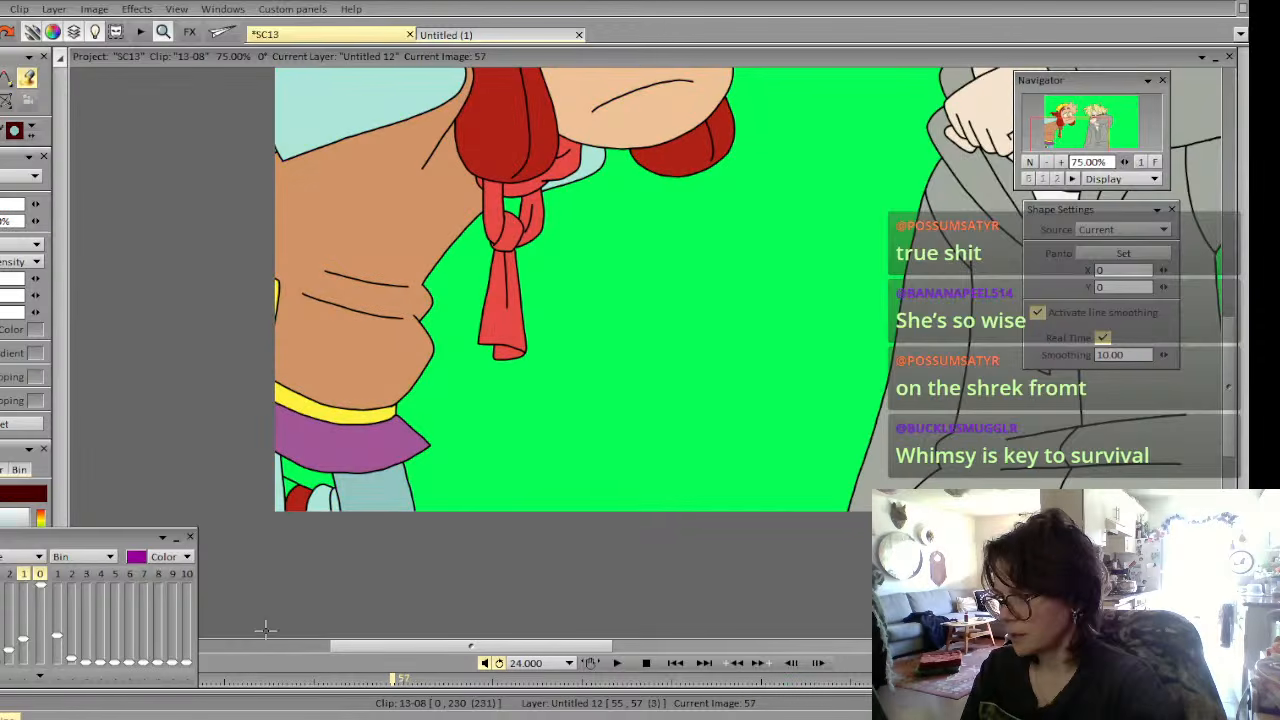
pyautogui.press('Left')
pyautogui.press('Right')
pyautogui.press('Left')
pyautogui.press('Left')
pyautogui.press('Left')
pyautogui.press('Right')
pyautogui.press('Right')
pyautogui.press('Right')
pyautogui.press('Left')
pyautogui.press('Right')
pyautogui.press('Left')
pyautogui.press('Right')
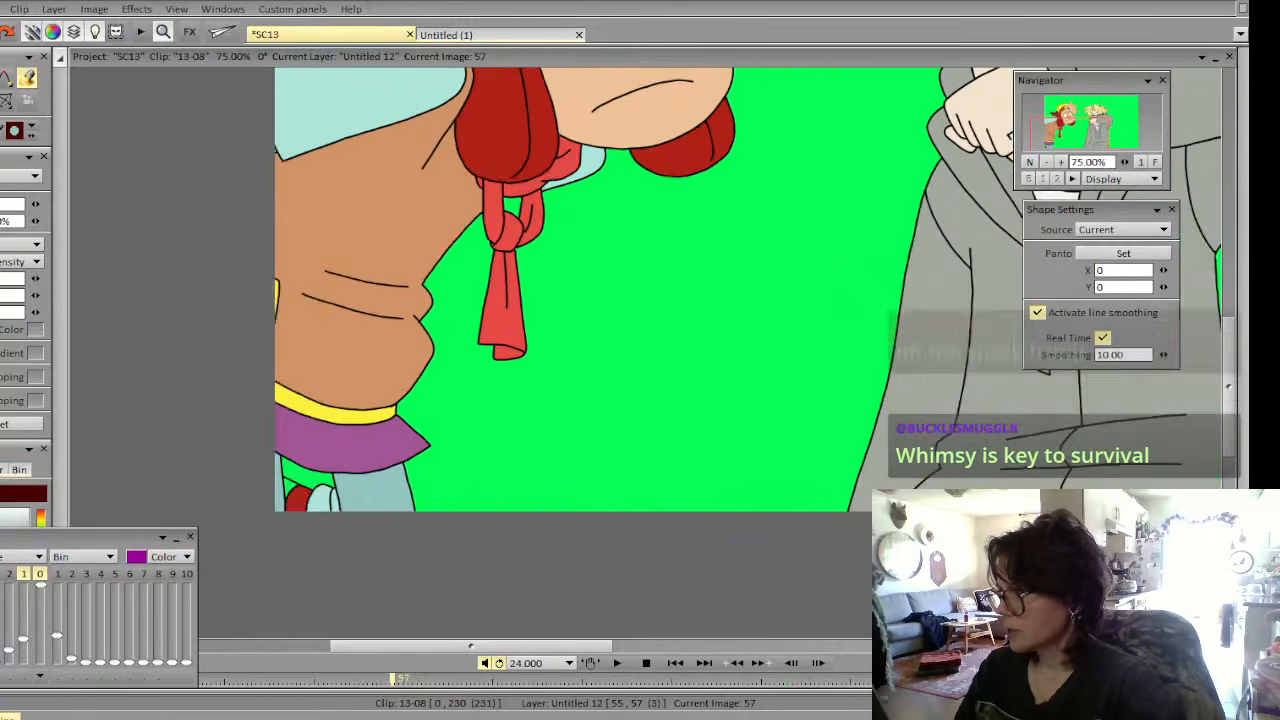
# Sample the orange-brown hair colour from frame 56 and return to frame 57 with the head enlarged to 100%
pyautogui.click(1046, 162)
pyautogui.moveTo(1030, 155); pyautogui.dragTo(1050, 137)
pyautogui.press('Left')
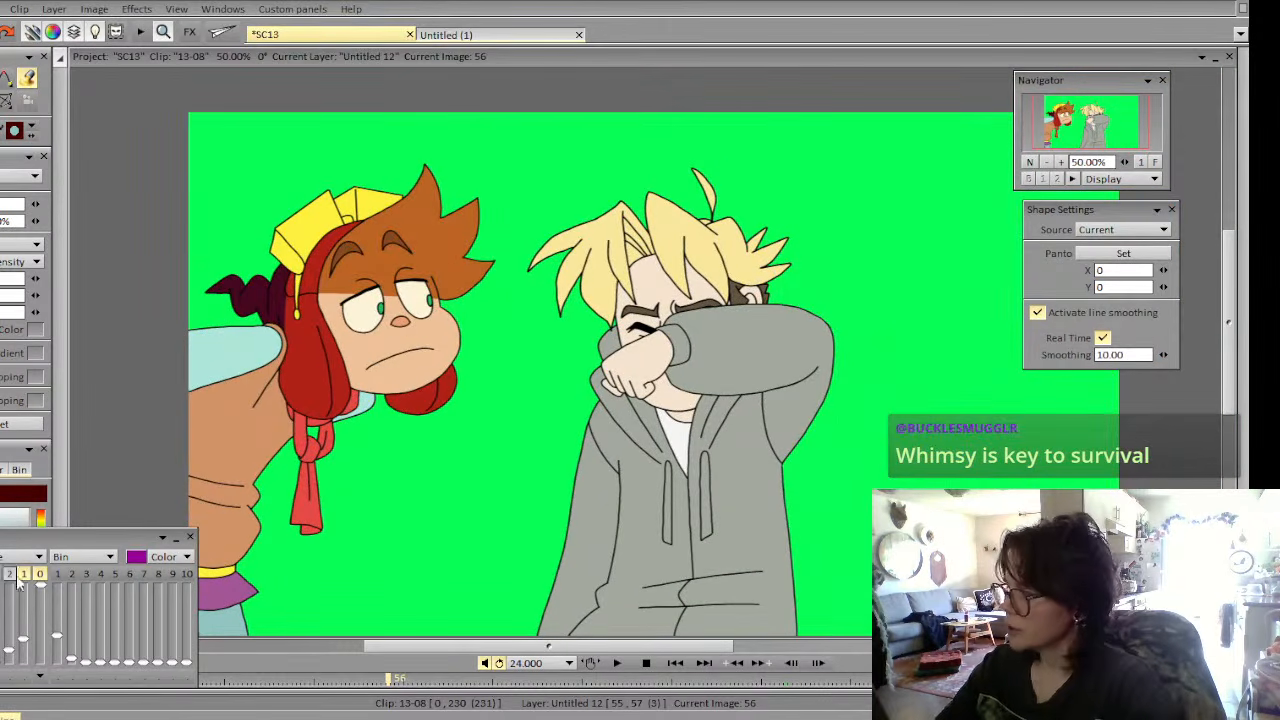
pyautogui.press('i')
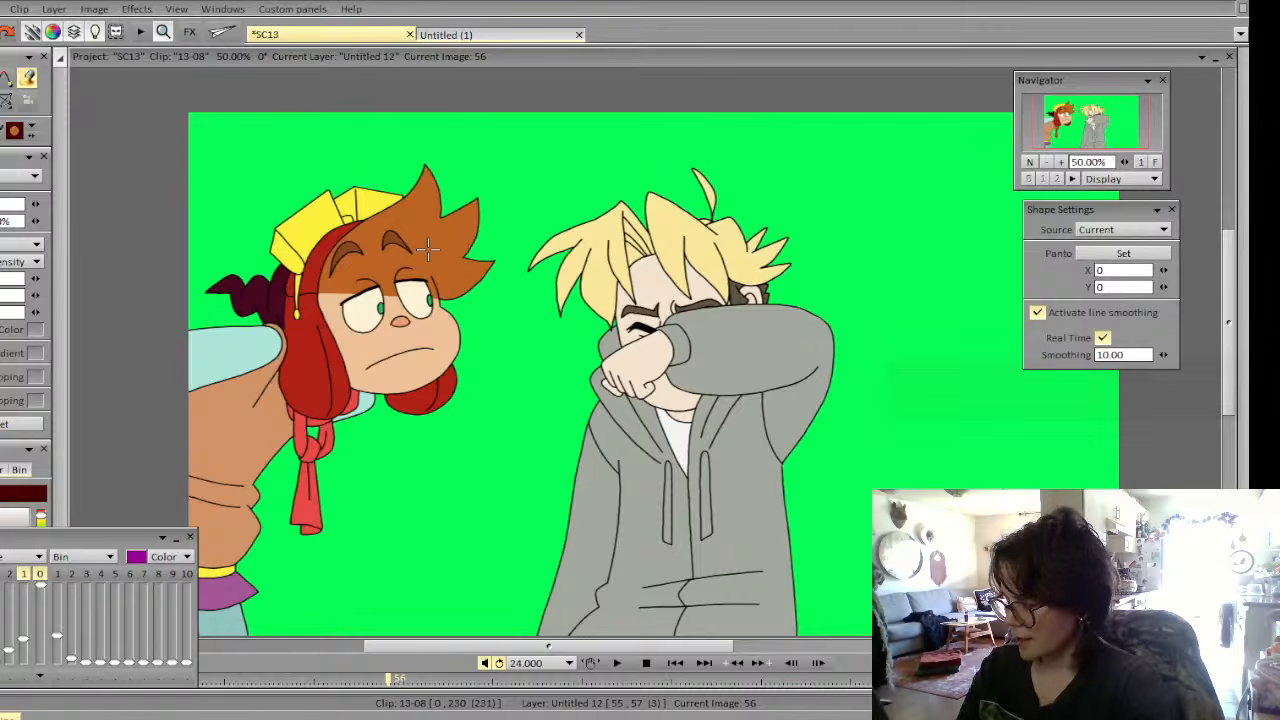
pyautogui.click(0, 78)
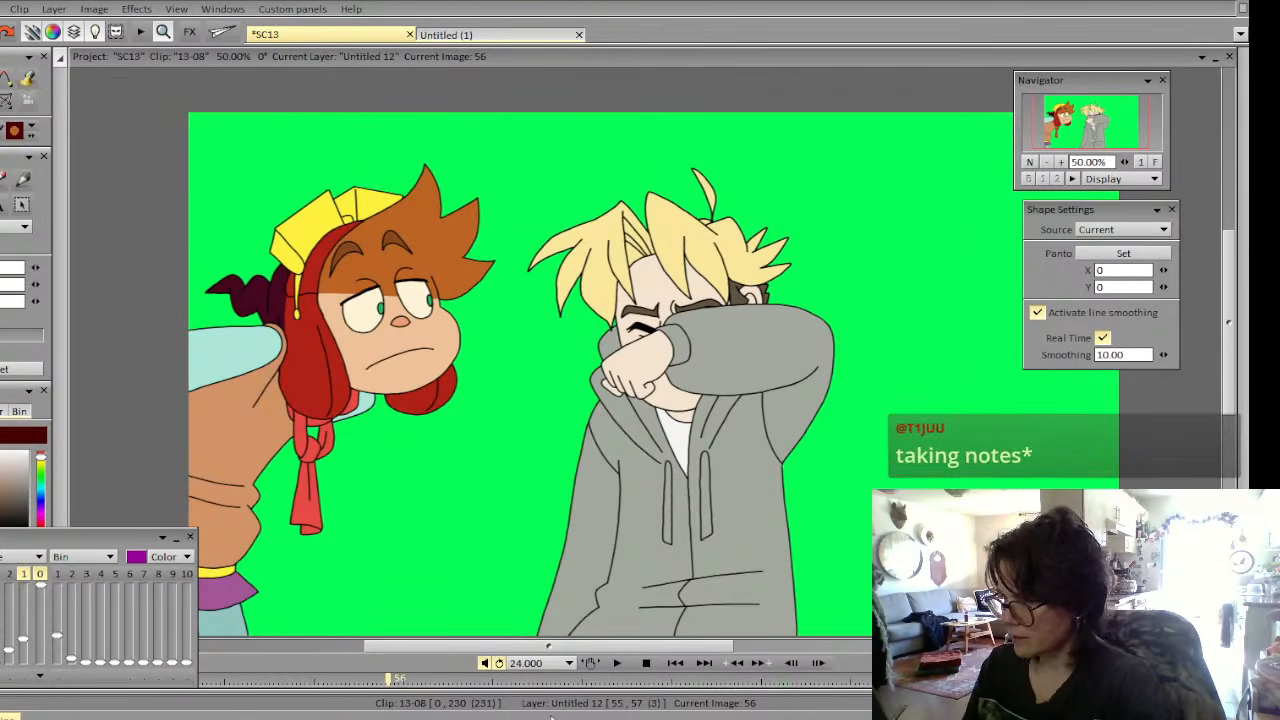
pyautogui.press('Right')
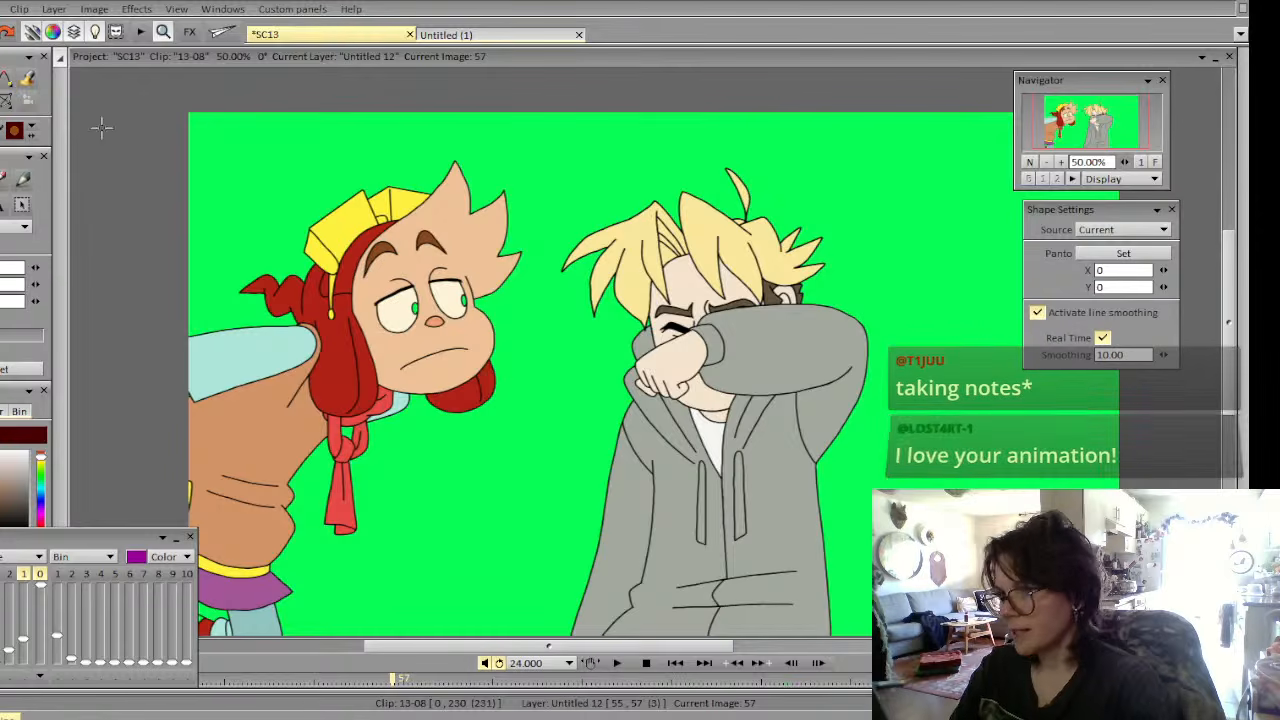
pyautogui.press('f')
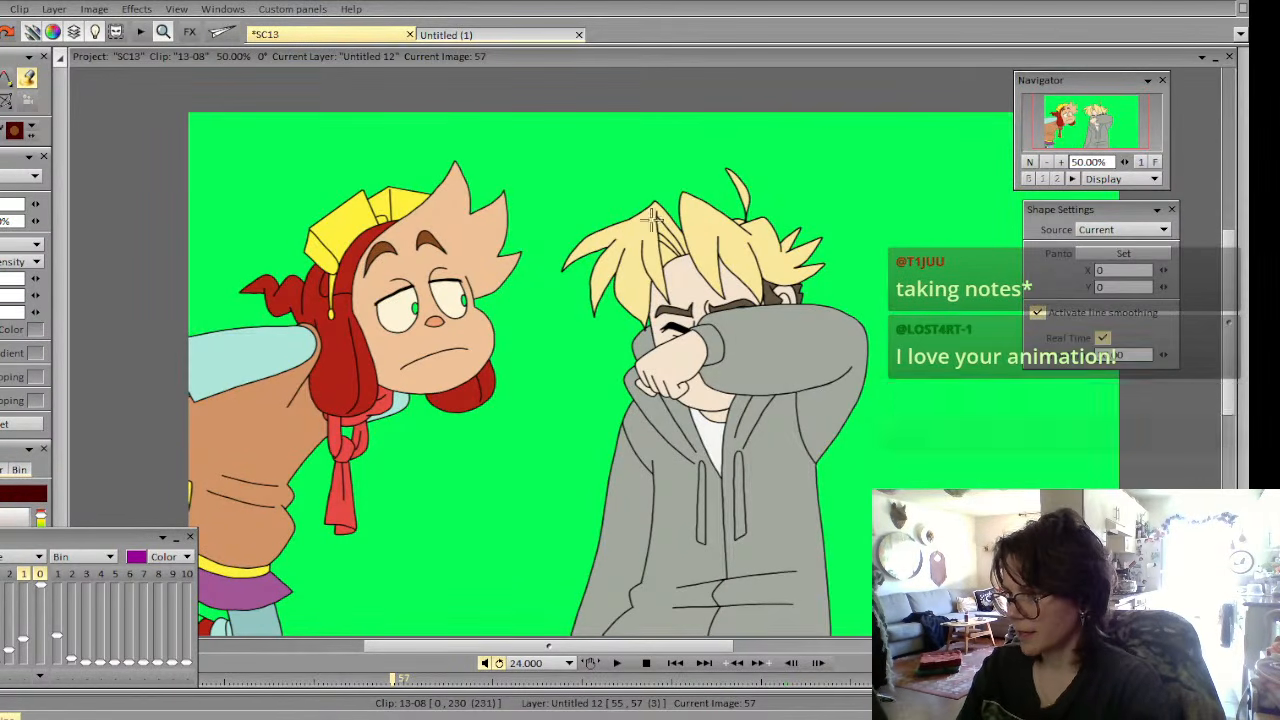
pyautogui.click(1060, 162)
pyautogui.click(1060, 162)
pyautogui.moveTo(1080, 132); pyautogui.dragTo(1077, 113)
pyautogui.click(466, 241)
pyautogui.press('w')
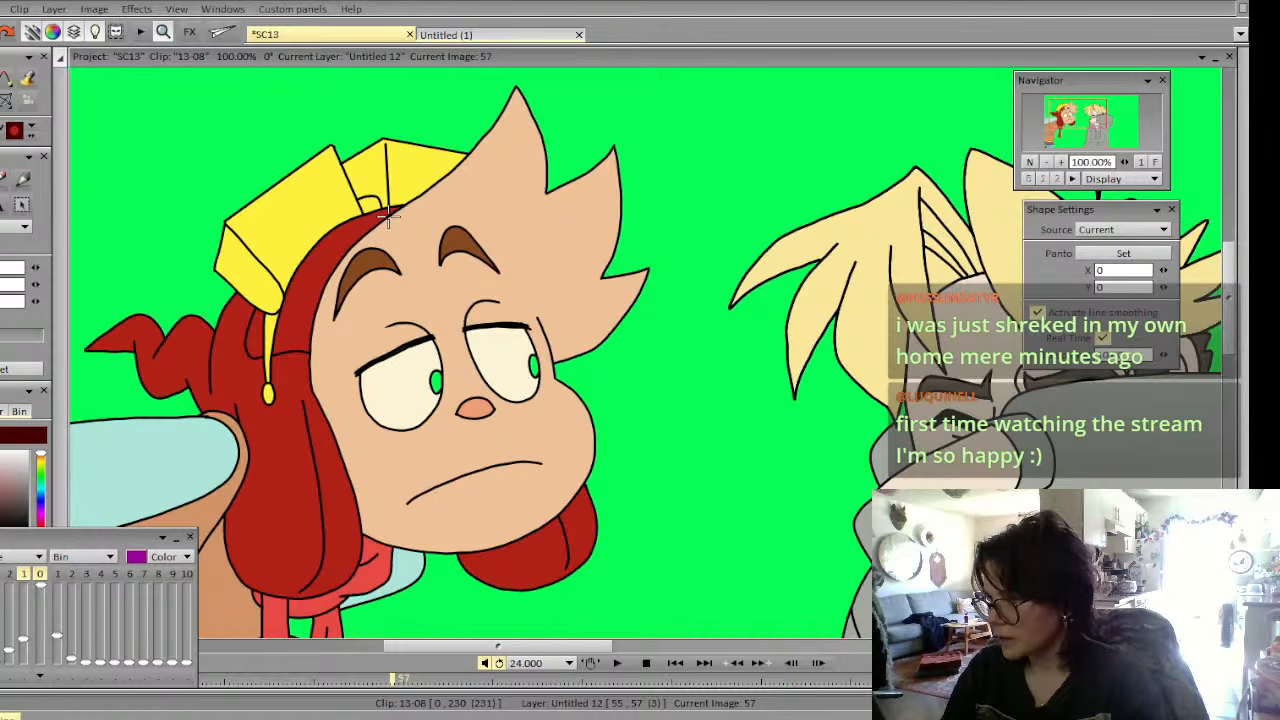
pyautogui.press(',')
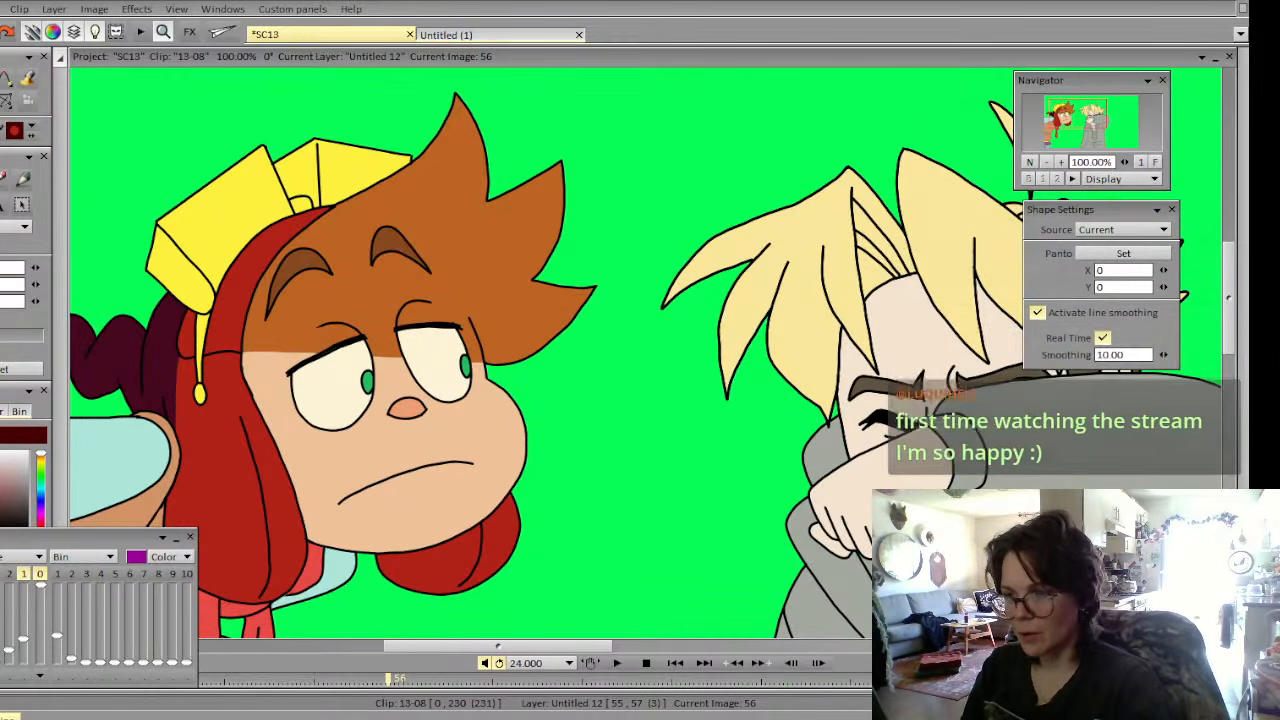
pyautogui.press('.')
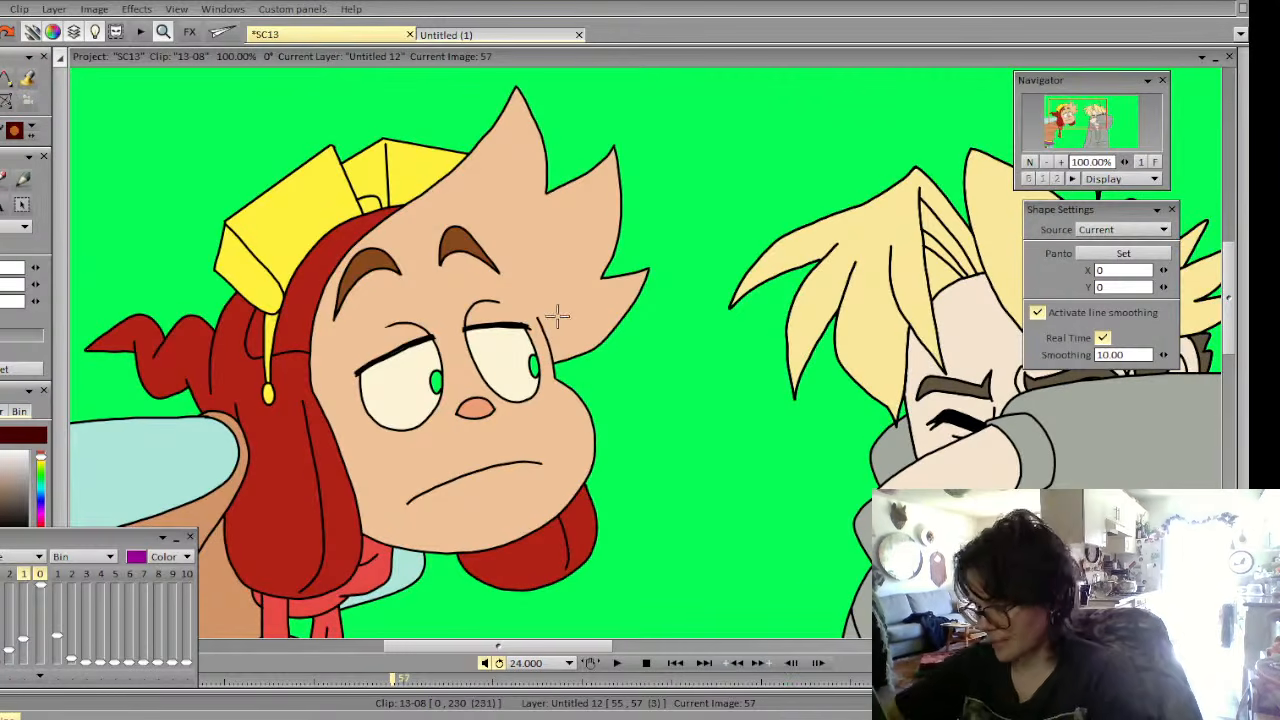
# Select the face and hair area in frame 57 and paint an orange-brown hairline across it at eye level
pyautogui.click(5, 101)
pyautogui.click(538, 242)
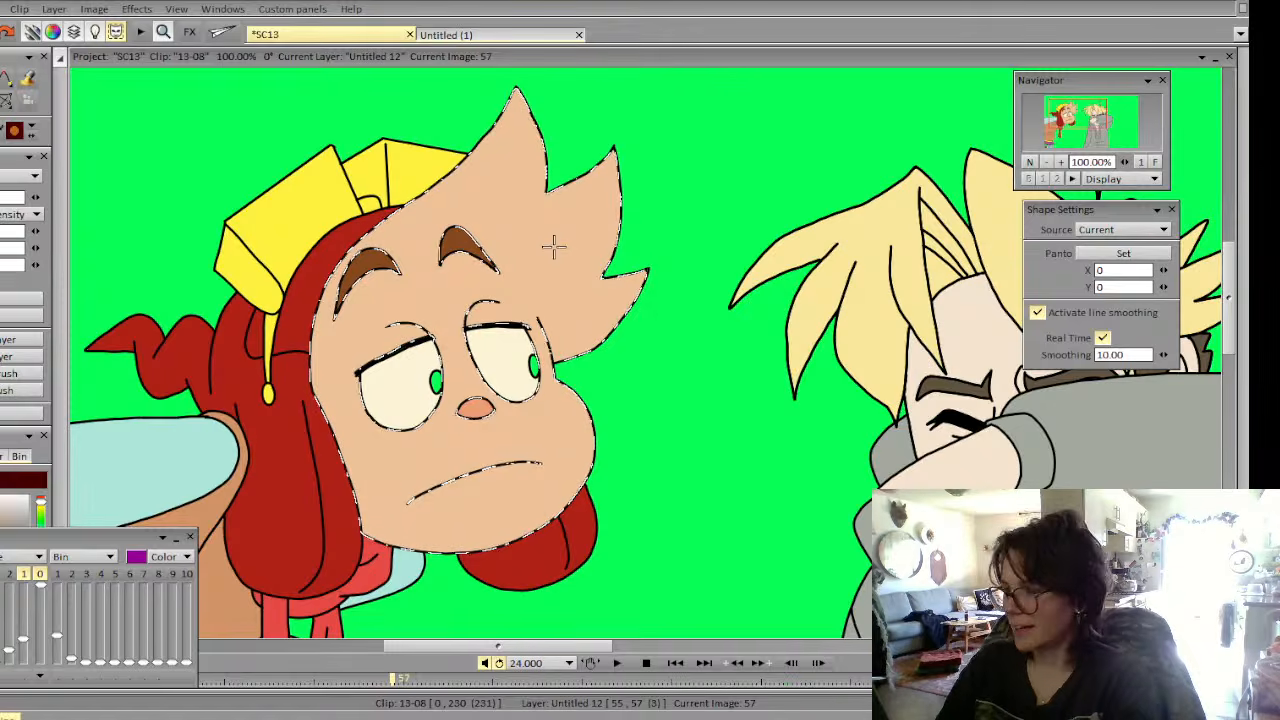
pyautogui.click(4, 78)
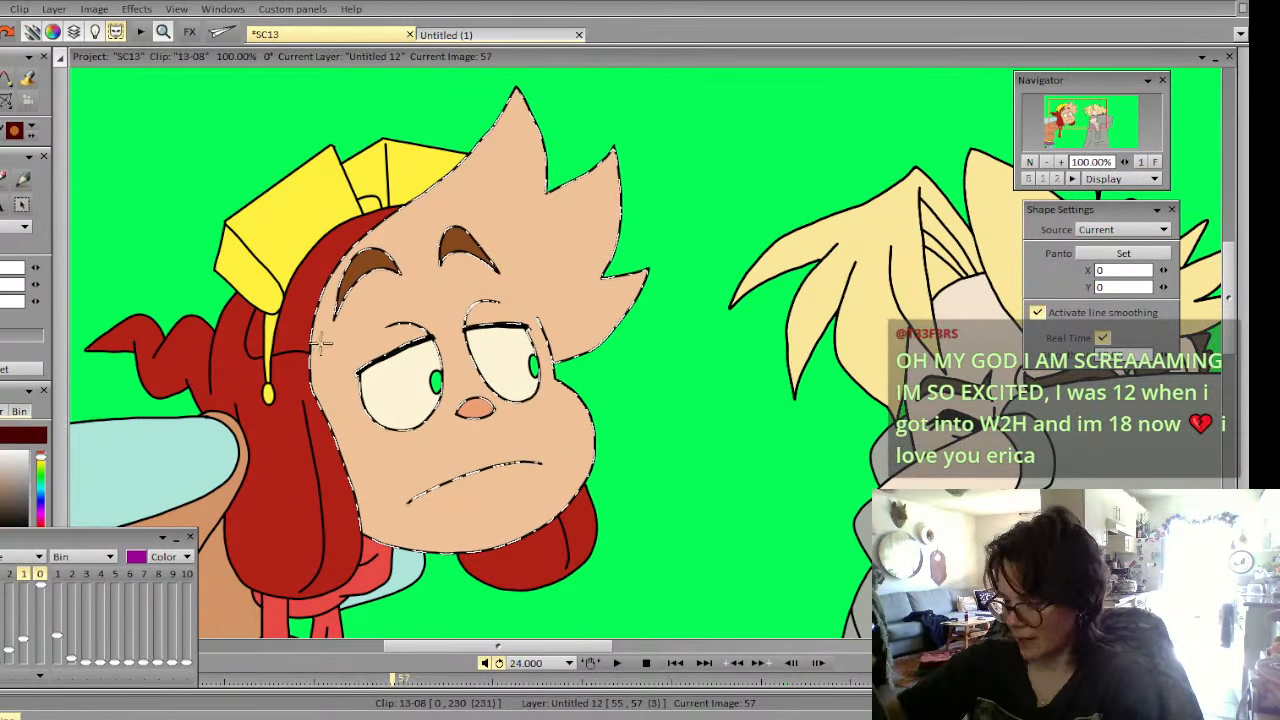
pyautogui.moveTo(310, 350); pyautogui.dragTo(342, 350)
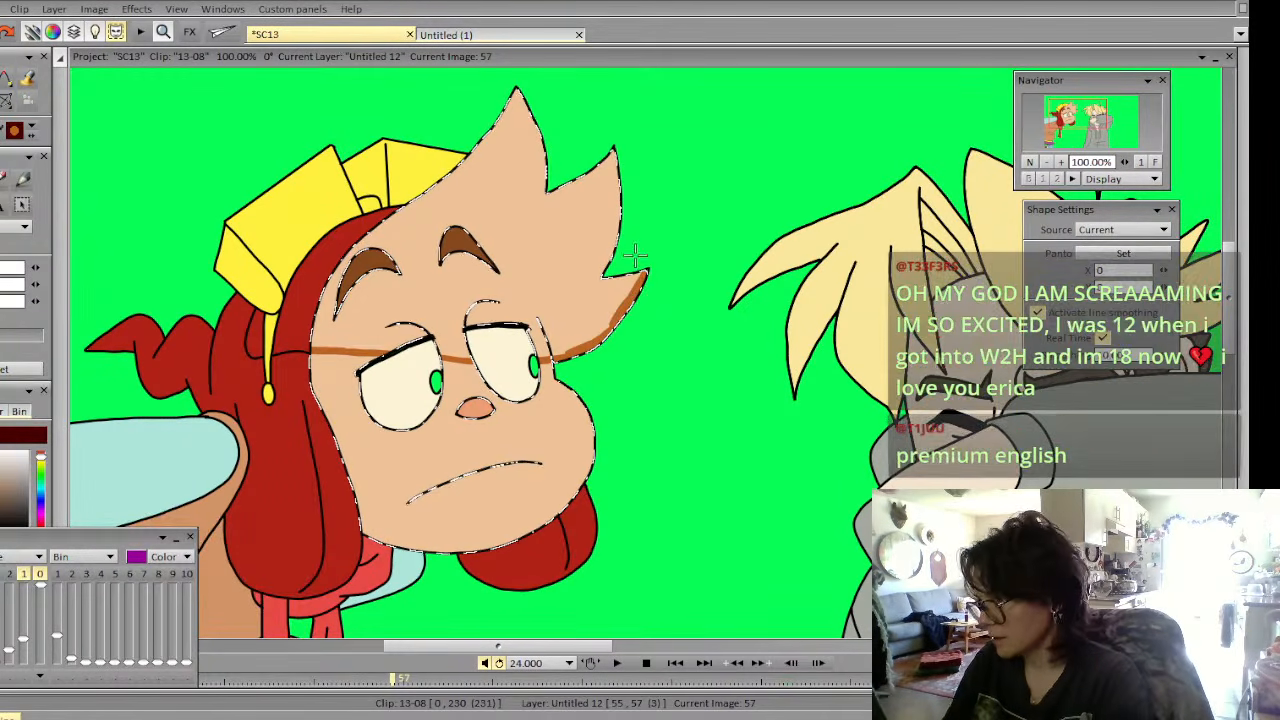
# Fill the hair above the hairline orange-brown in frame 57, keeping the lower face skin-coloured, and clear the selection
pyautogui.click(27, 78)
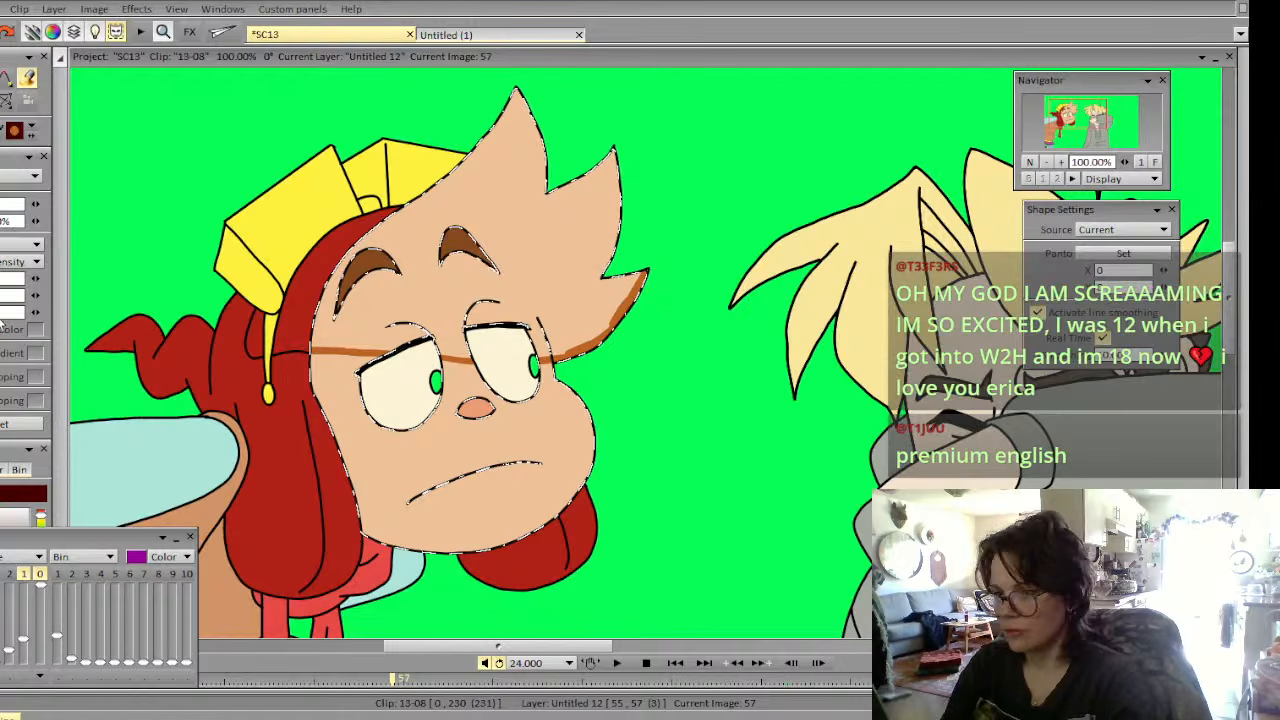
pyautogui.click(440, 460)
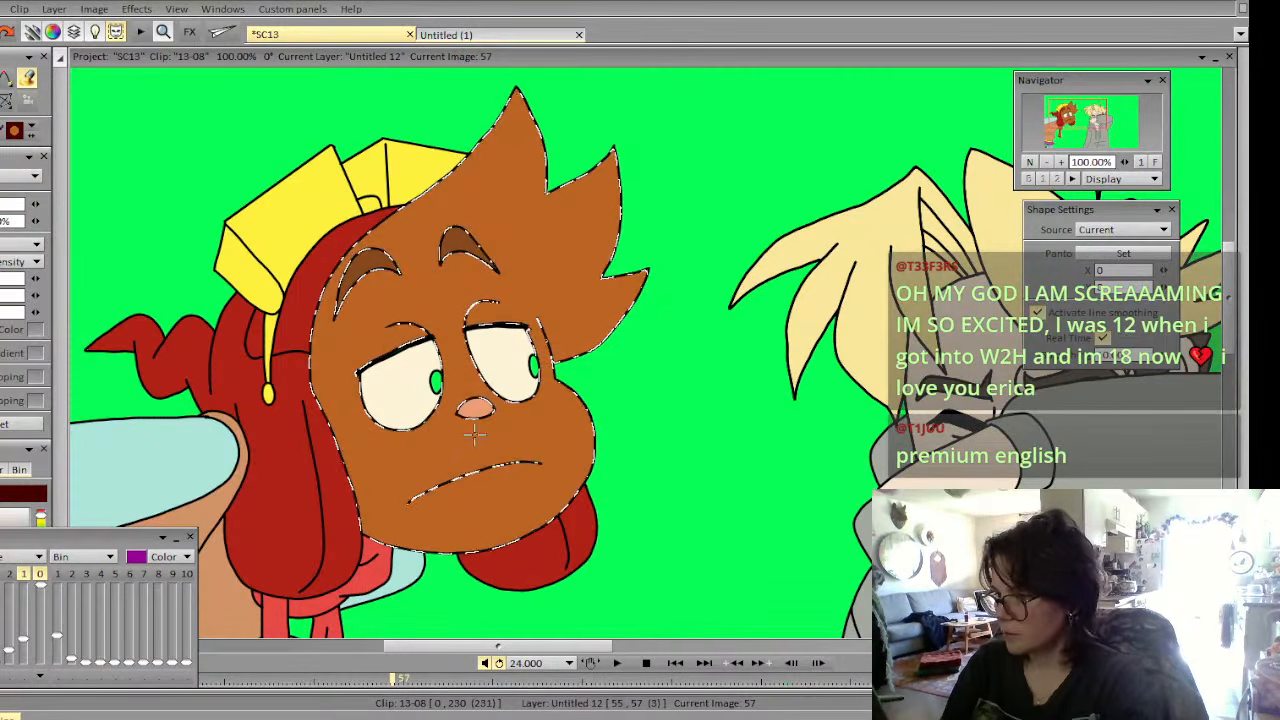
pyautogui.hotkey('ctrl', 'z')
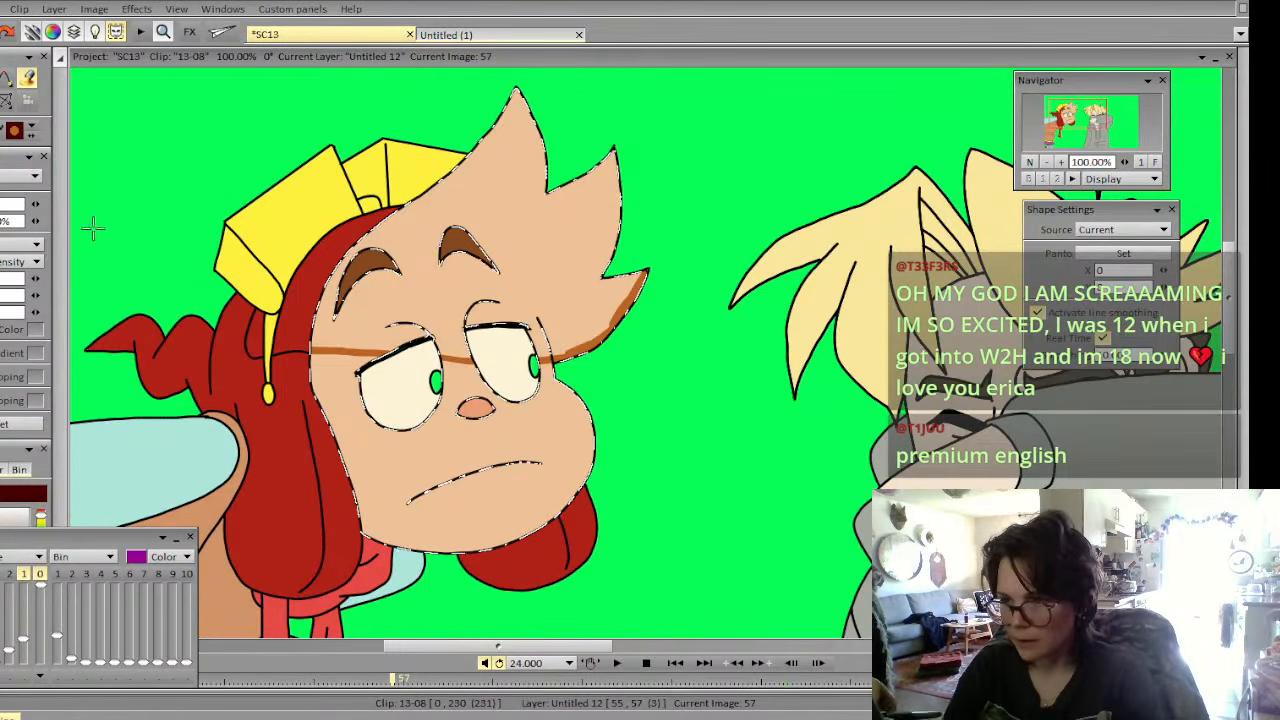
pyautogui.click(547, 290)
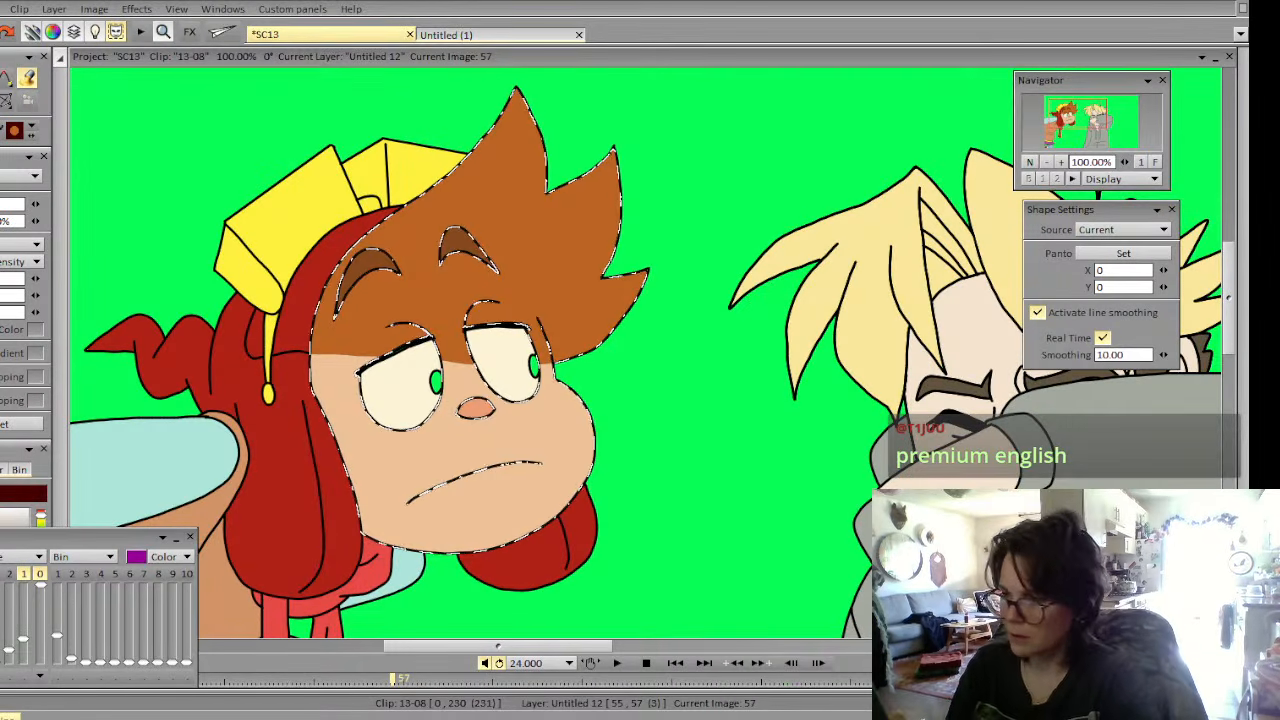
pyautogui.press('b')
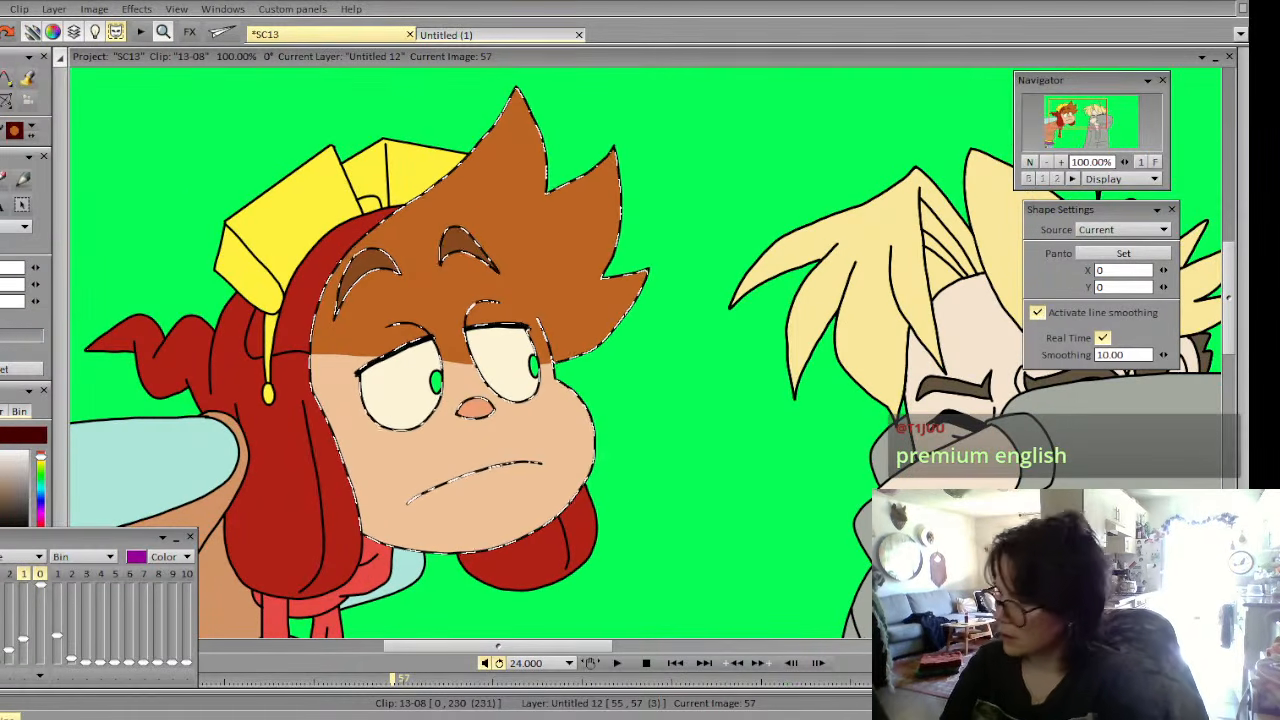
pyautogui.click(1048, 163)
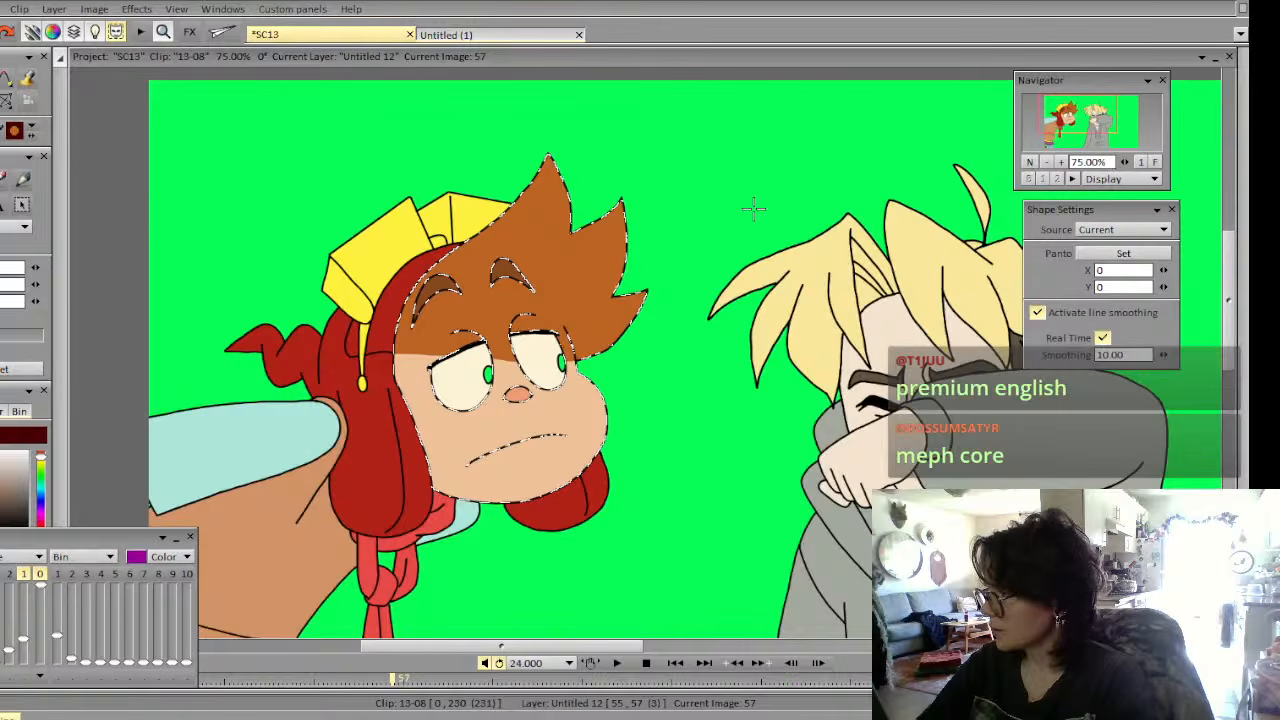
pyautogui.click(5, 101)
pyautogui.click(18, 255)
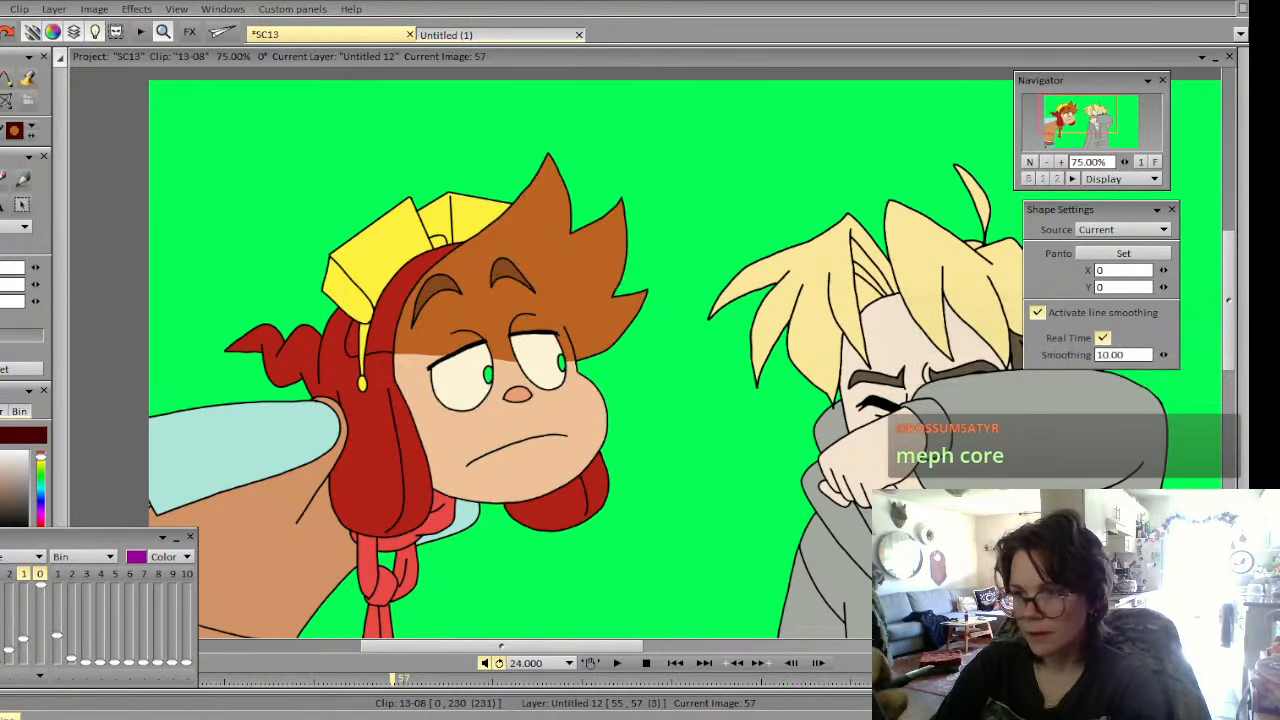
# Select the red cap area in frame 57 and sample the dark maroon cap shadow colour from frame 56
pyautogui.click(392, 400)
pyautogui.press('Left')
pyautogui.press('Right')
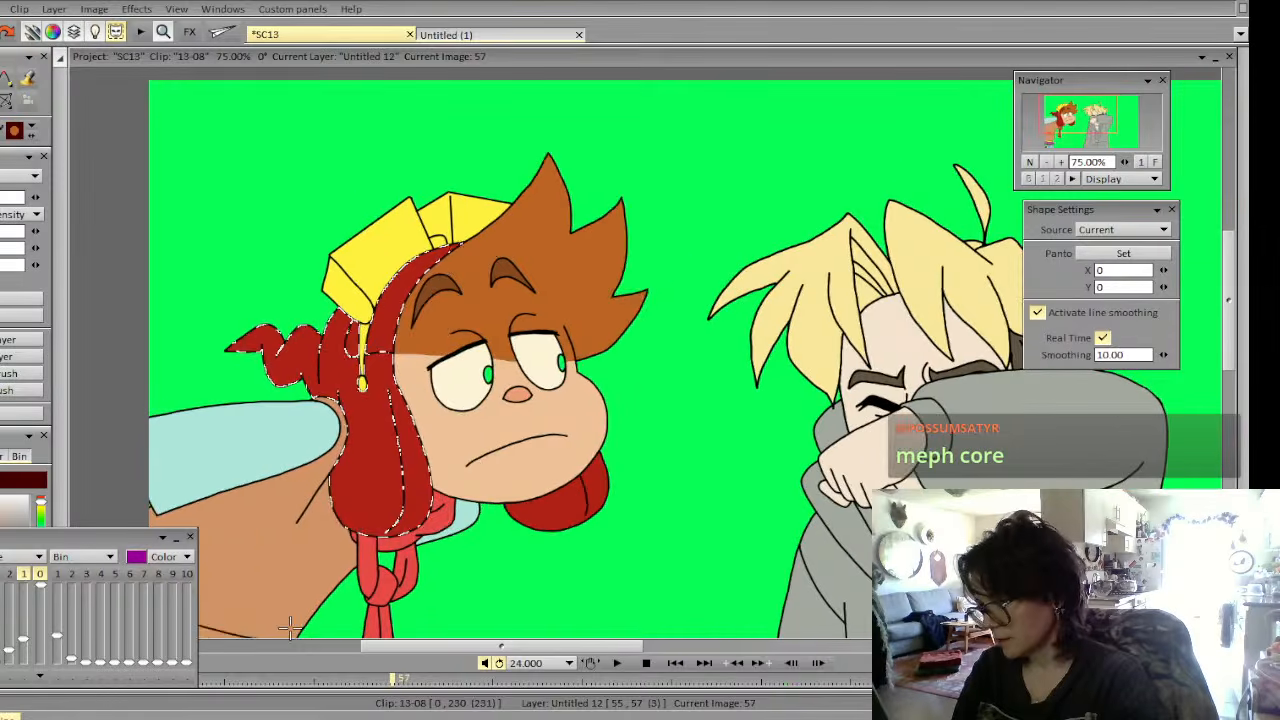
pyautogui.press('Left')
pyautogui.press('Right')
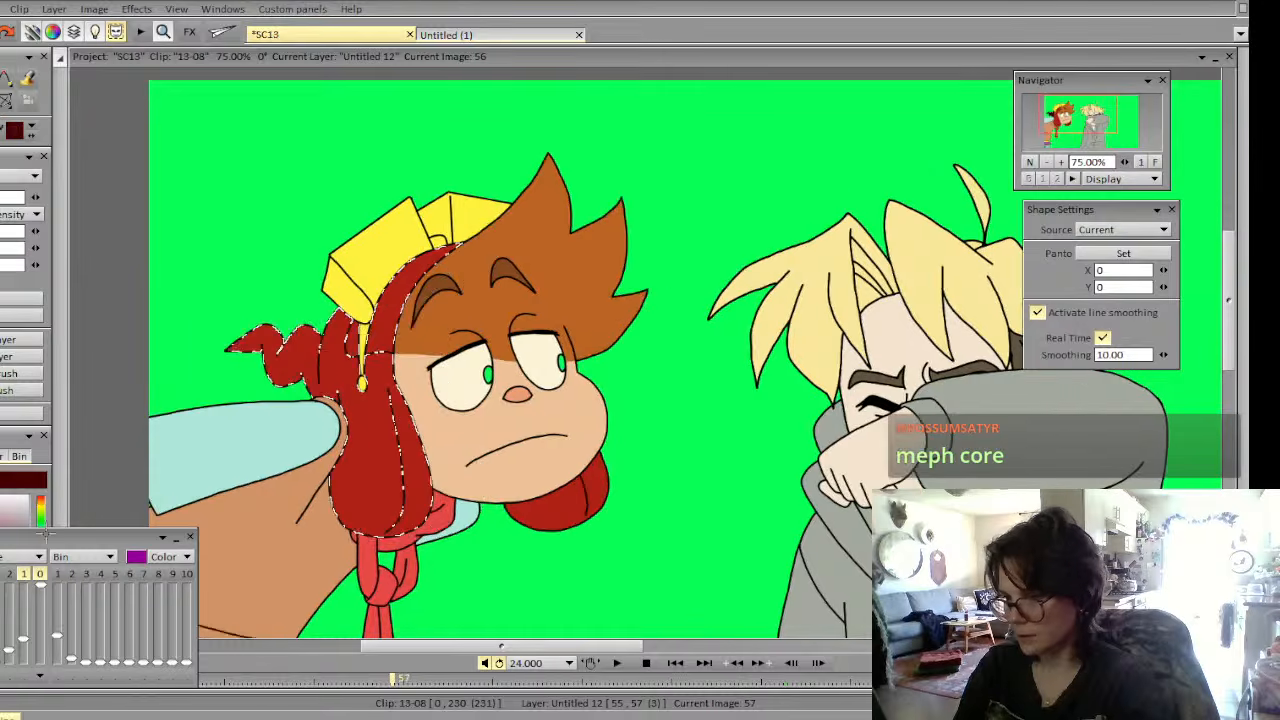
pyautogui.click(343, 380)
pyautogui.click(351, 443)
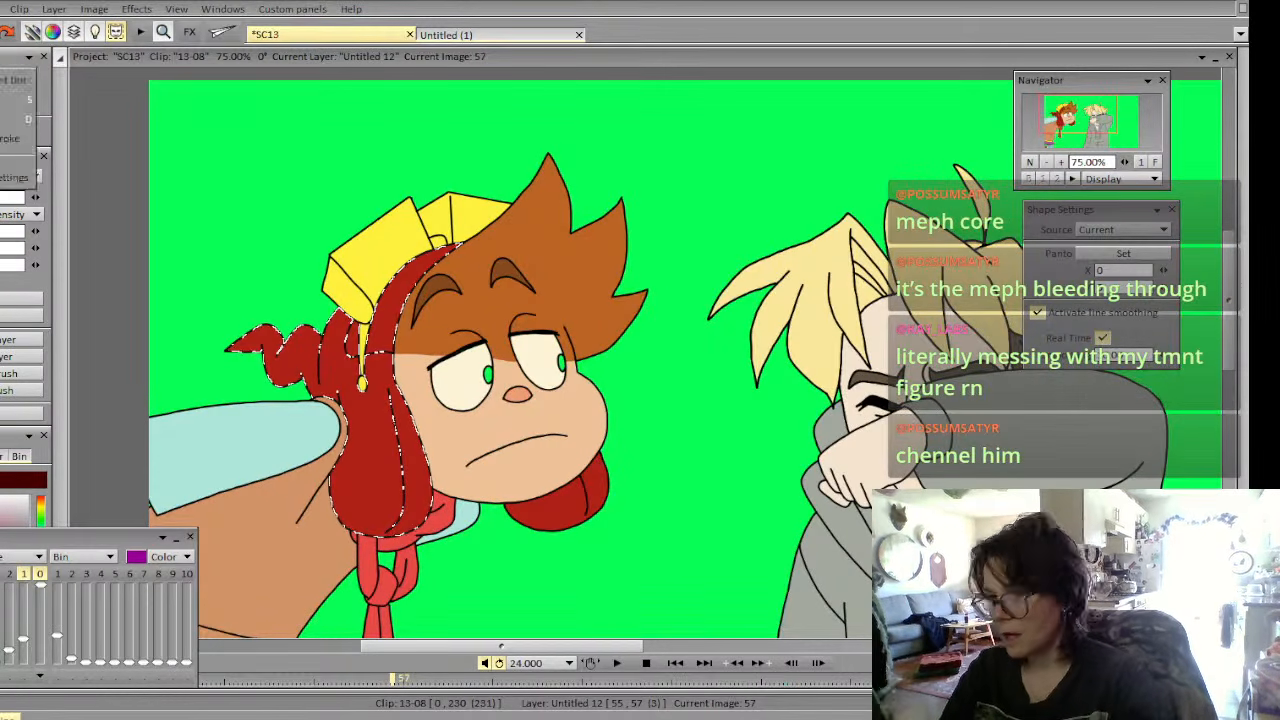
# Paint a dark maroon shadow edge down the red cap beside the yellow tassel in frame 57, matching the shadow placement in frame 56
pyautogui.click(6, 79)
pyautogui.press('Left')
pyautogui.press('Right')
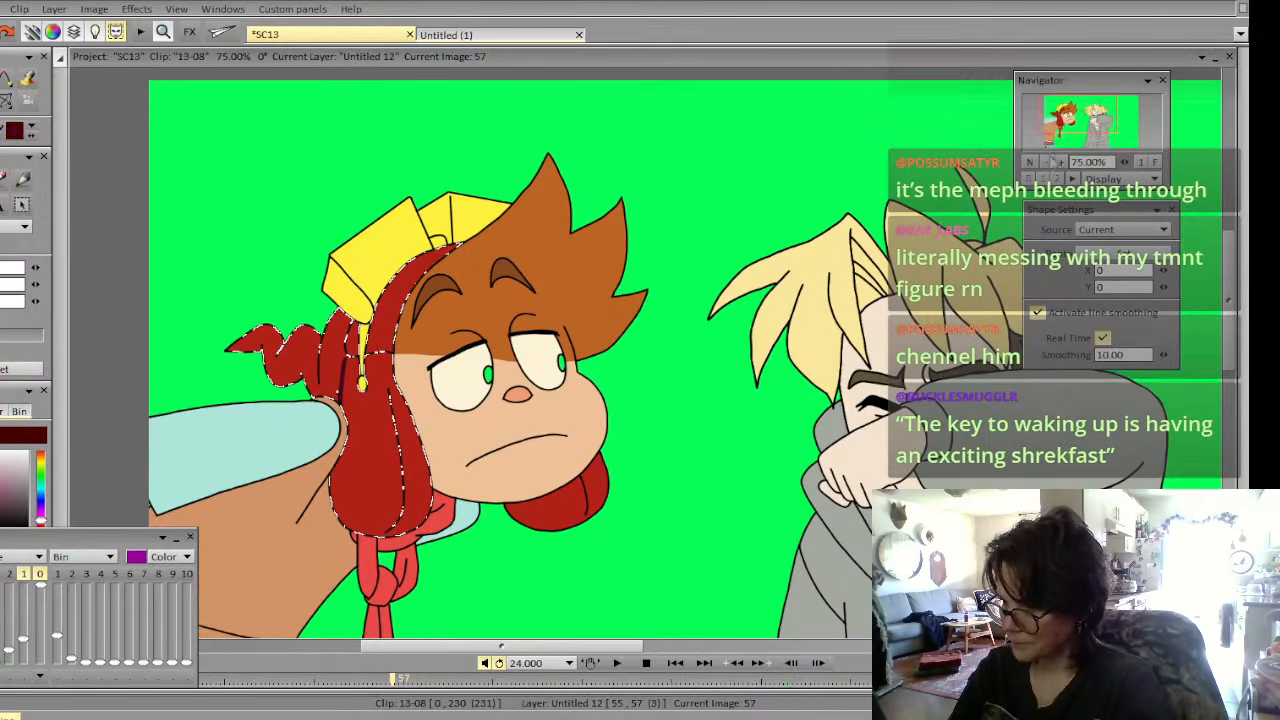
pyautogui.press('+')
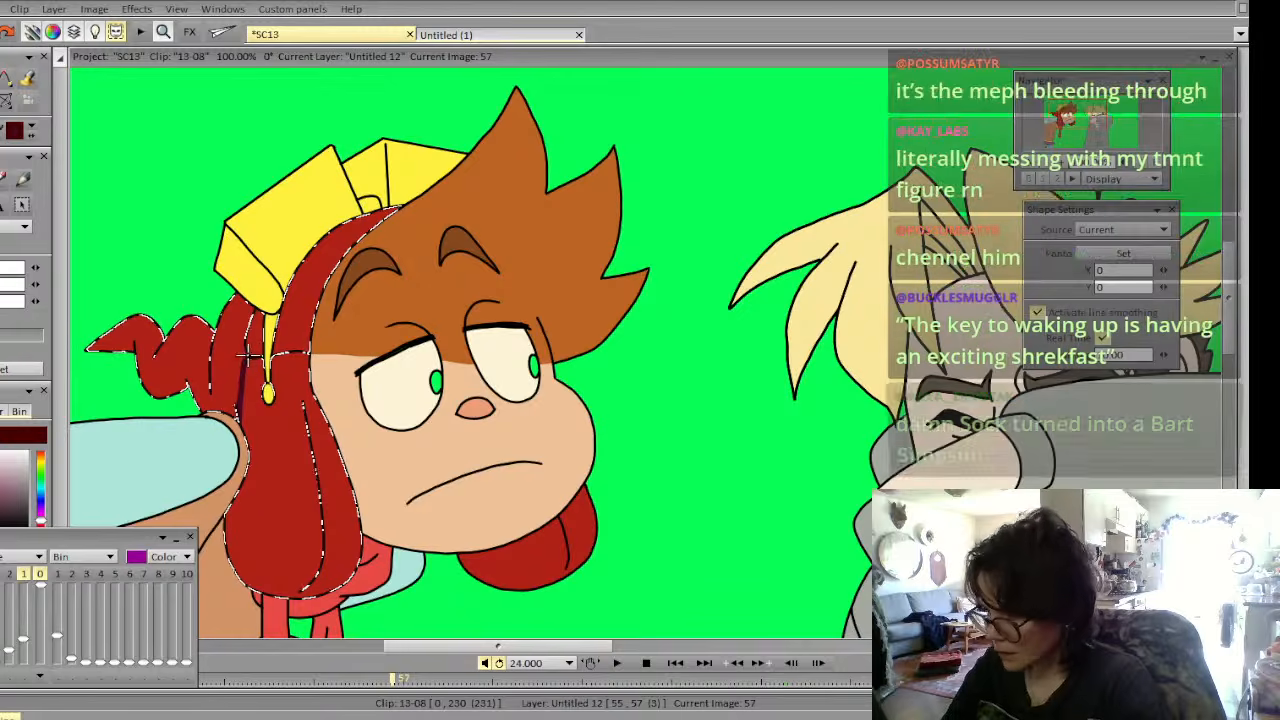
pyautogui.press('Left')
pyautogui.press('Right')
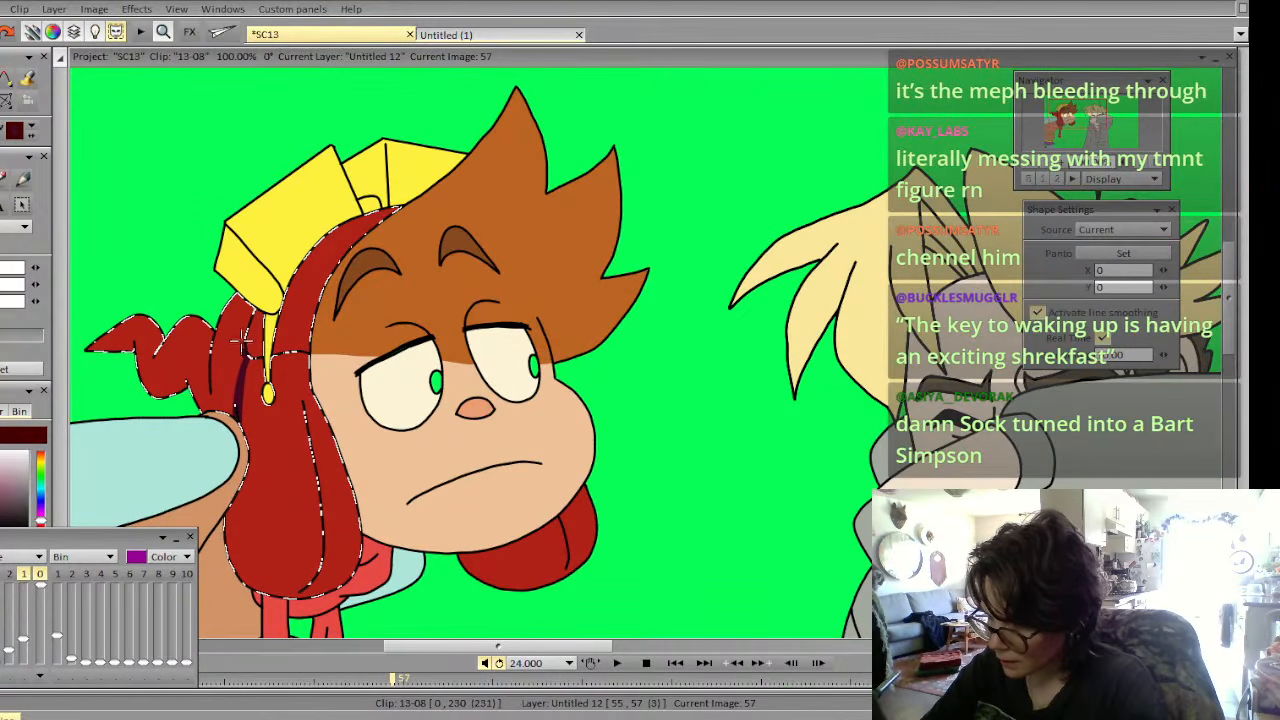
pyautogui.press('Left')
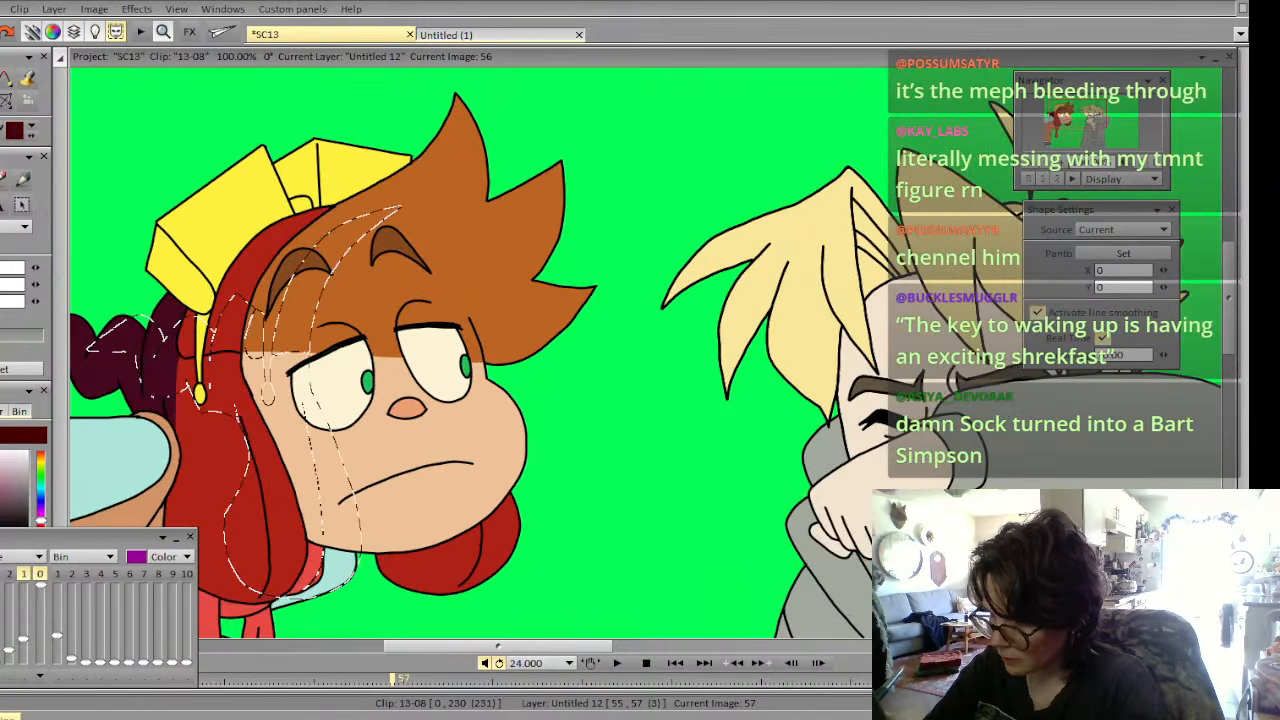
pyautogui.press('Right')
pyautogui.click(263, 420)
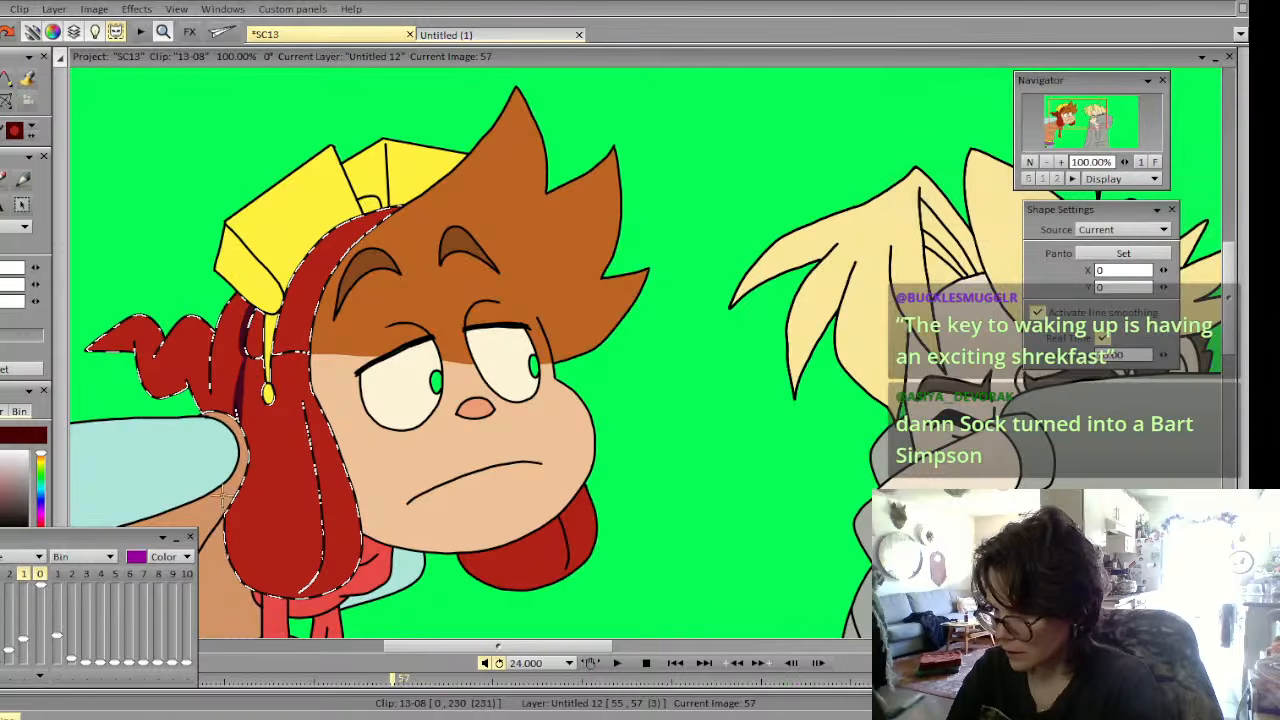
pyautogui.press('Left')
pyautogui.press('Right')
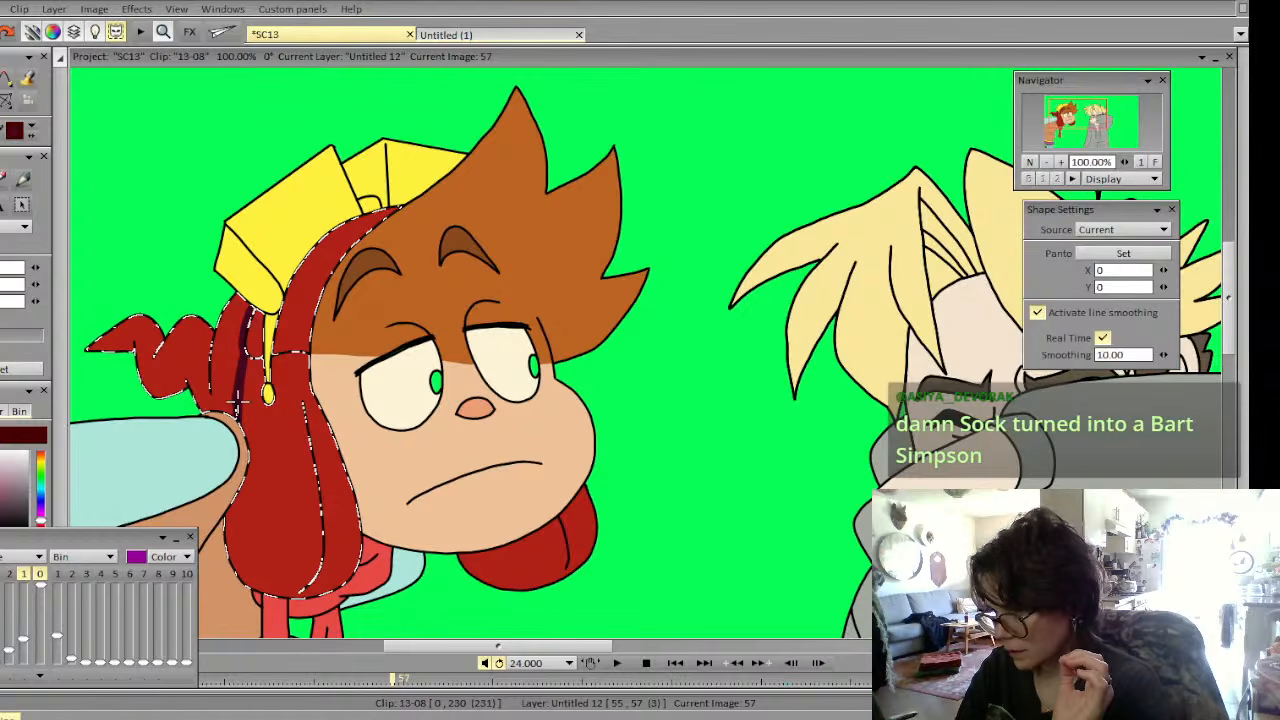
# Fill the back of the cap and its curled tail dark maroon in frame 57, and clear the selection
pyautogui.click(27, 79)
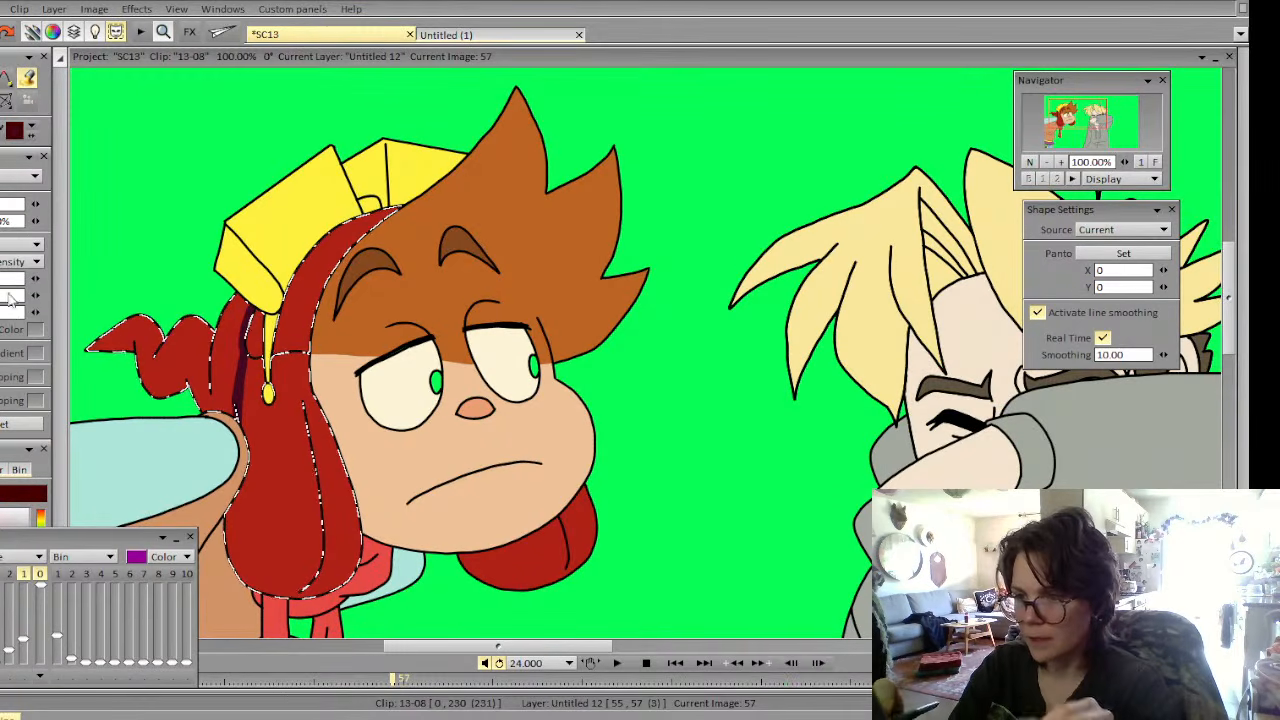
pyautogui.click(194, 352)
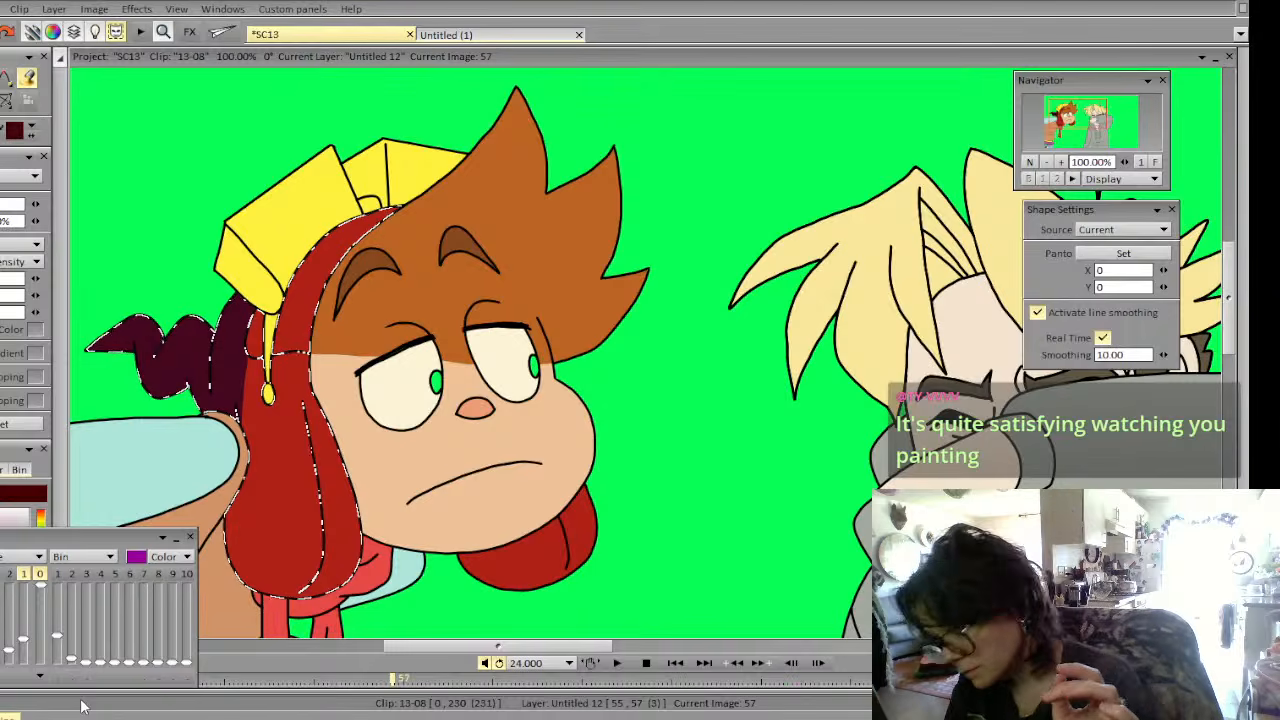
pyautogui.click(8, 261)
pyautogui.click(8, 259)
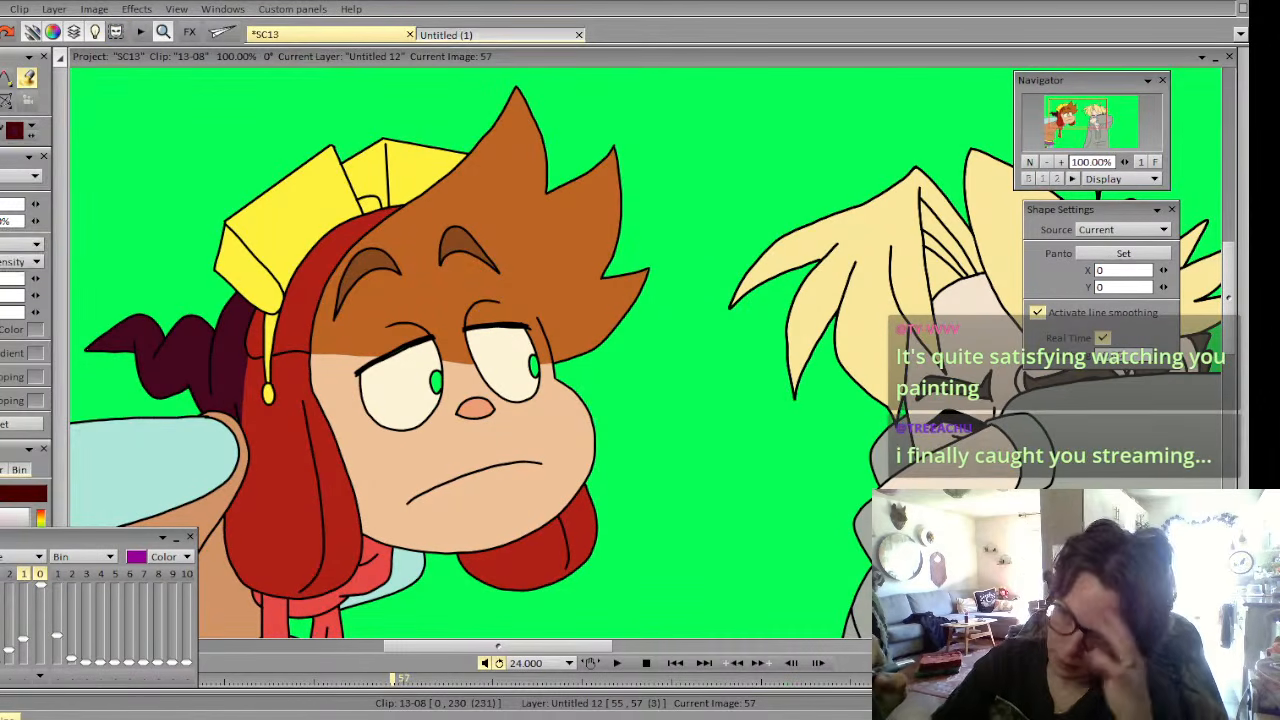
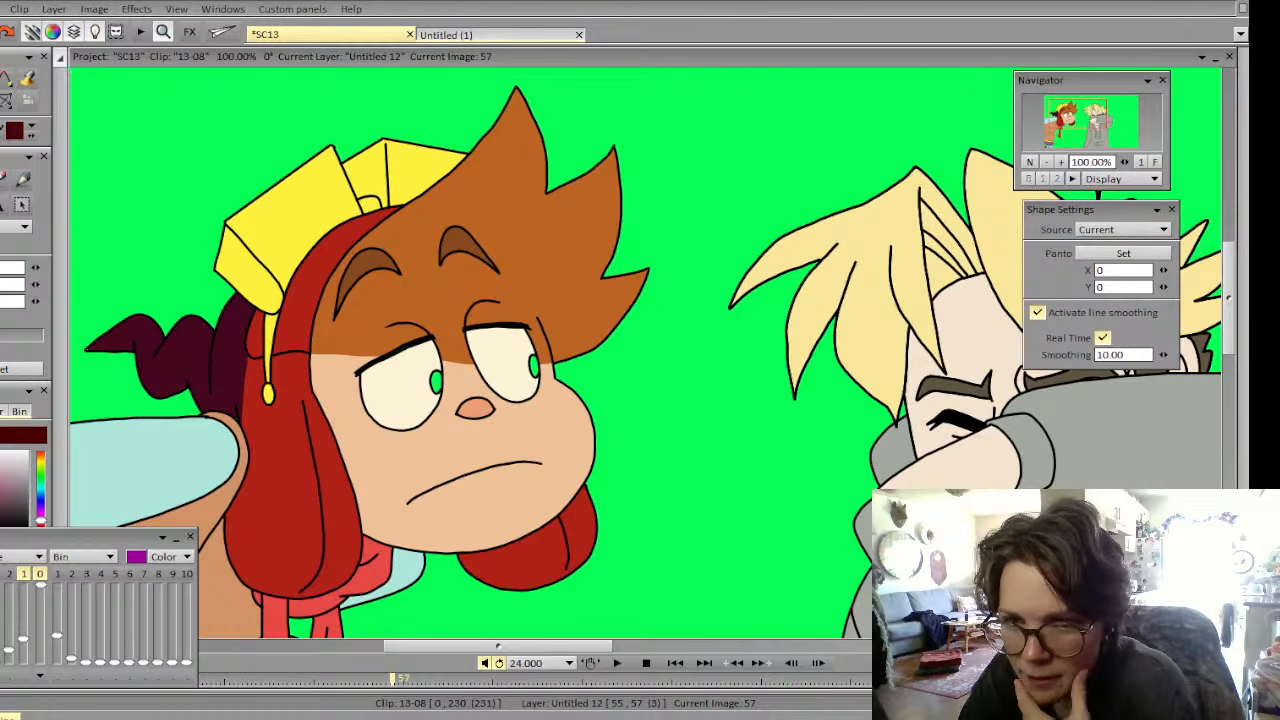
# Compare frame 57's colouring with frame 56, and inspect the uncoloured line art in frames 58 and 59
pyautogui.press('Left')
pyautogui.press('Right')
pyautogui.press('Left')
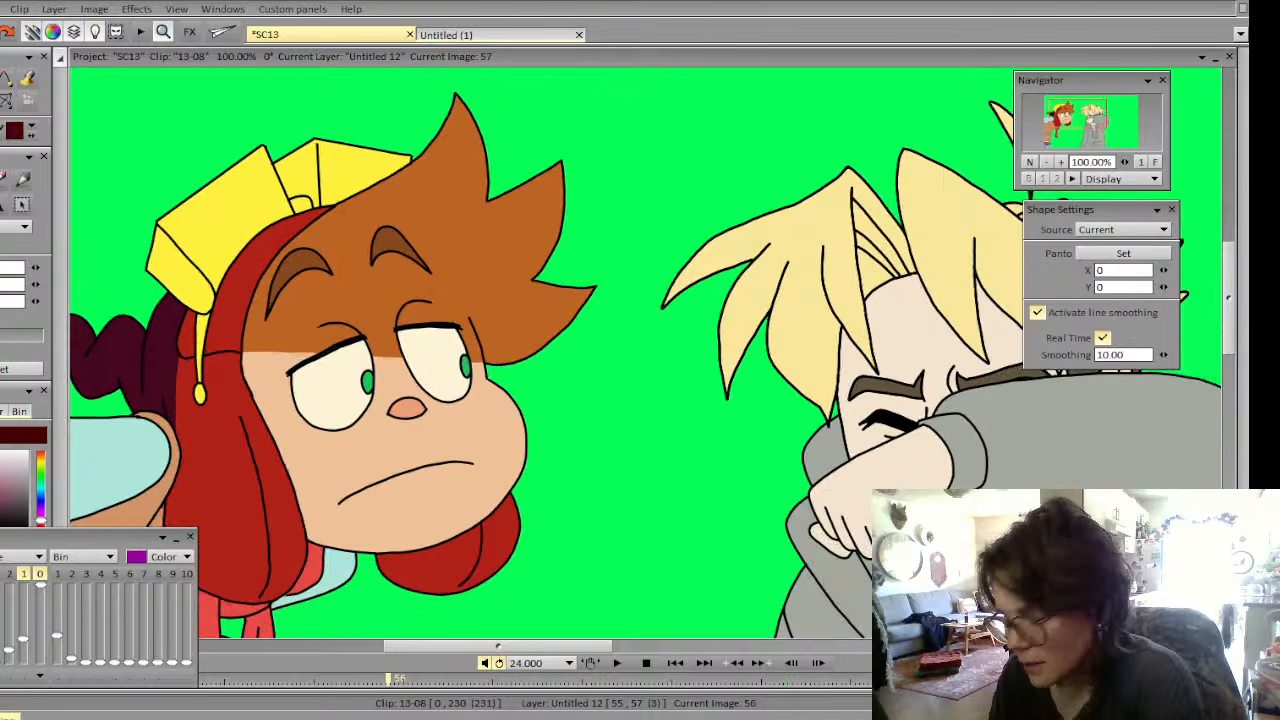
pyautogui.press('Right')
pyautogui.press('Right')
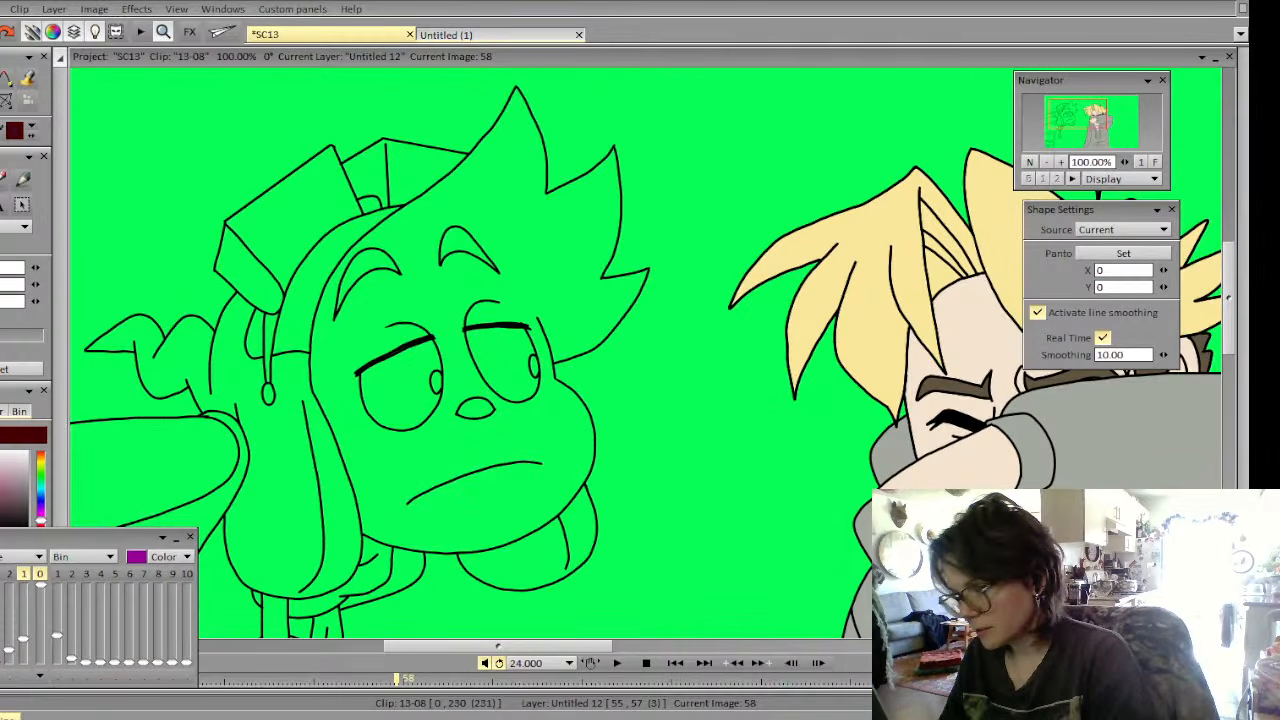
pyautogui.click(1049, 162)
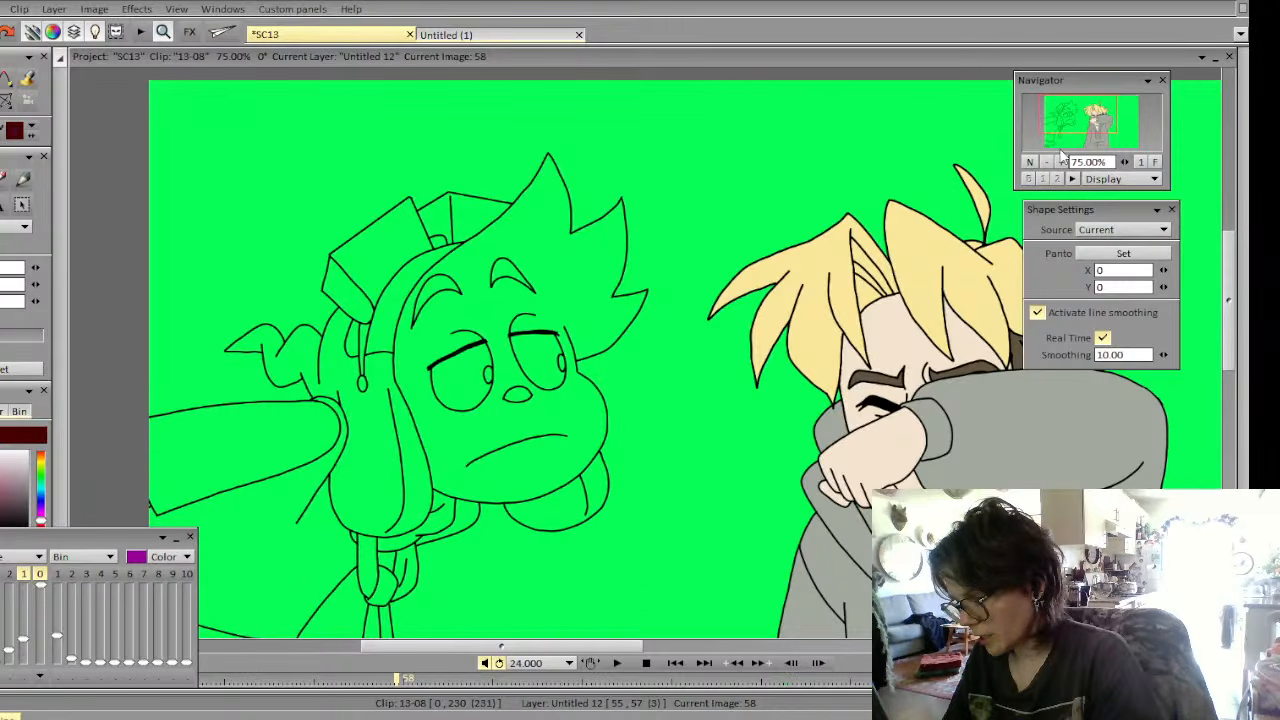
pyautogui.press('Right')
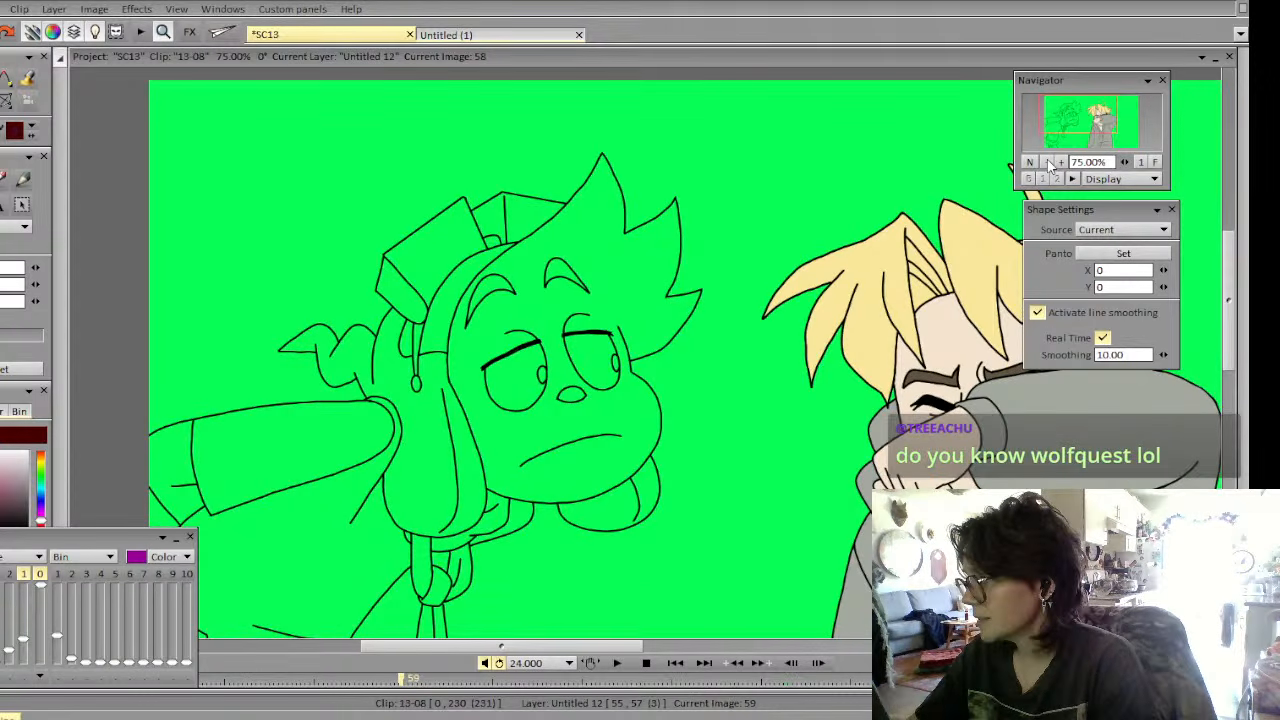
# Extend the coloured drawing of frame 57 on layer Untitled 12 so that it also covers frame 58
pyautogui.click(1080, 140)
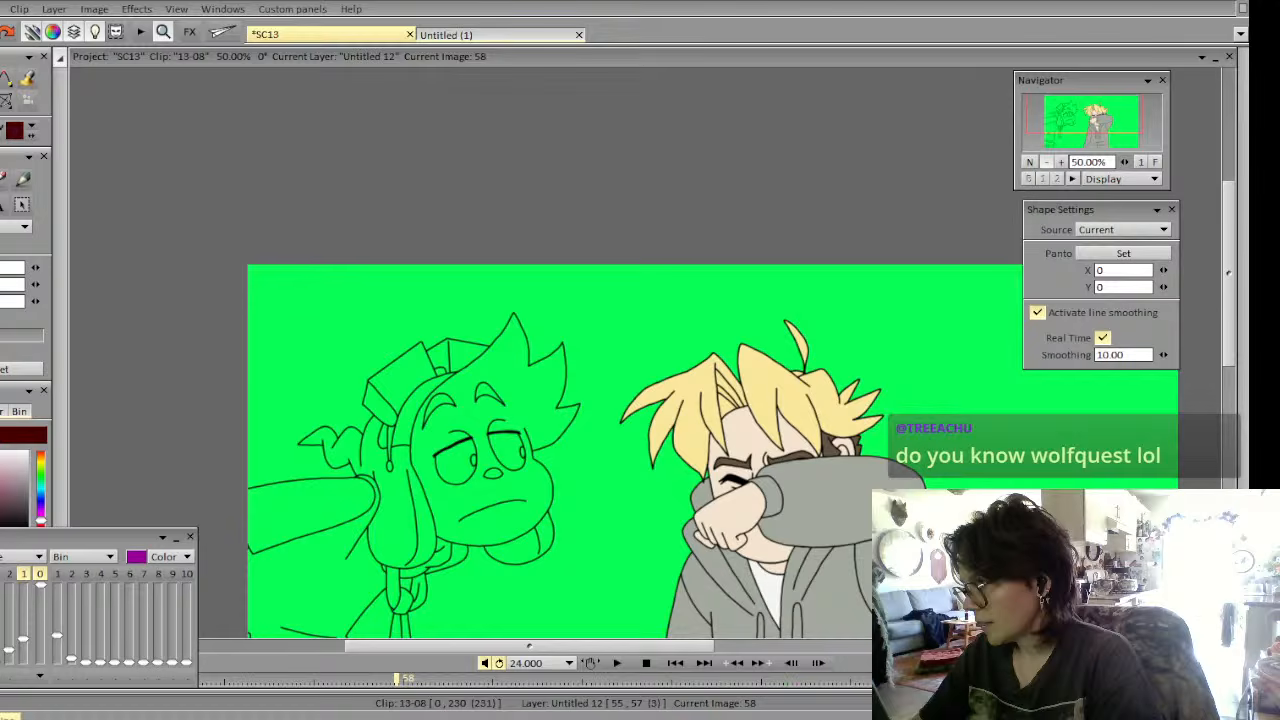
pyautogui.moveTo(600, 540); pyautogui.dragTo(675, 177)
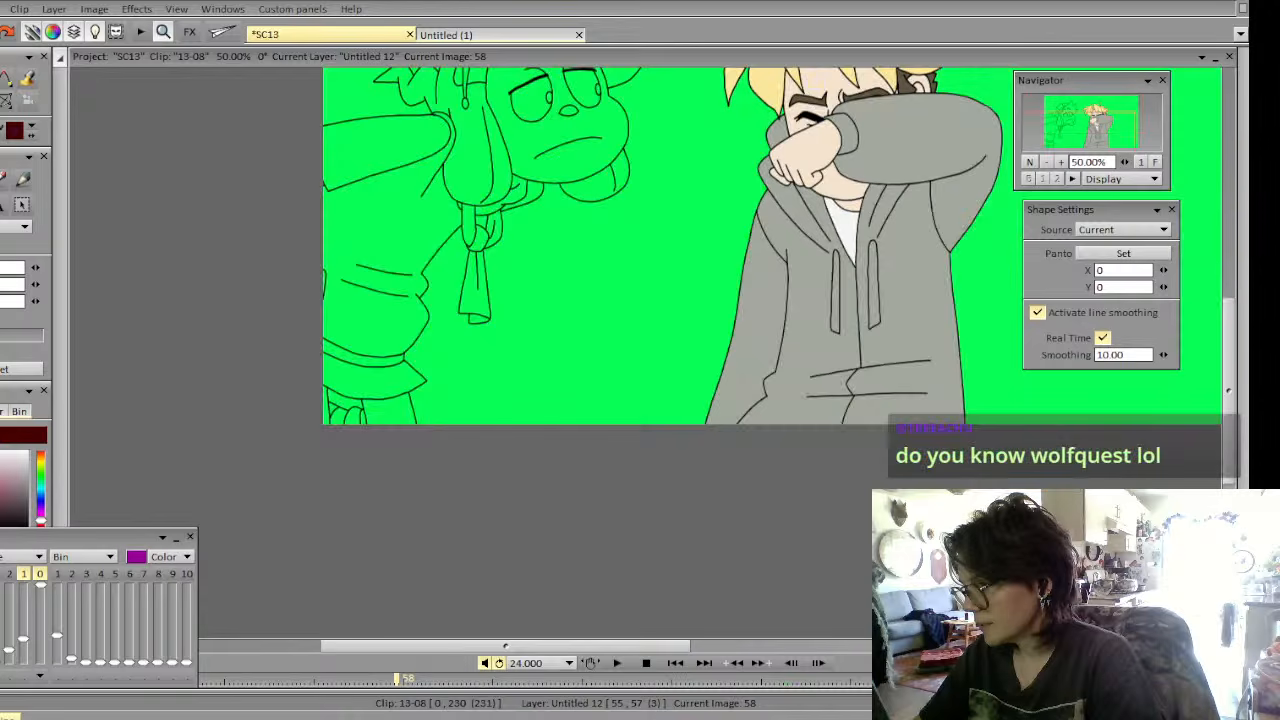
pyautogui.click(28, 78)
pyautogui.press('Right')
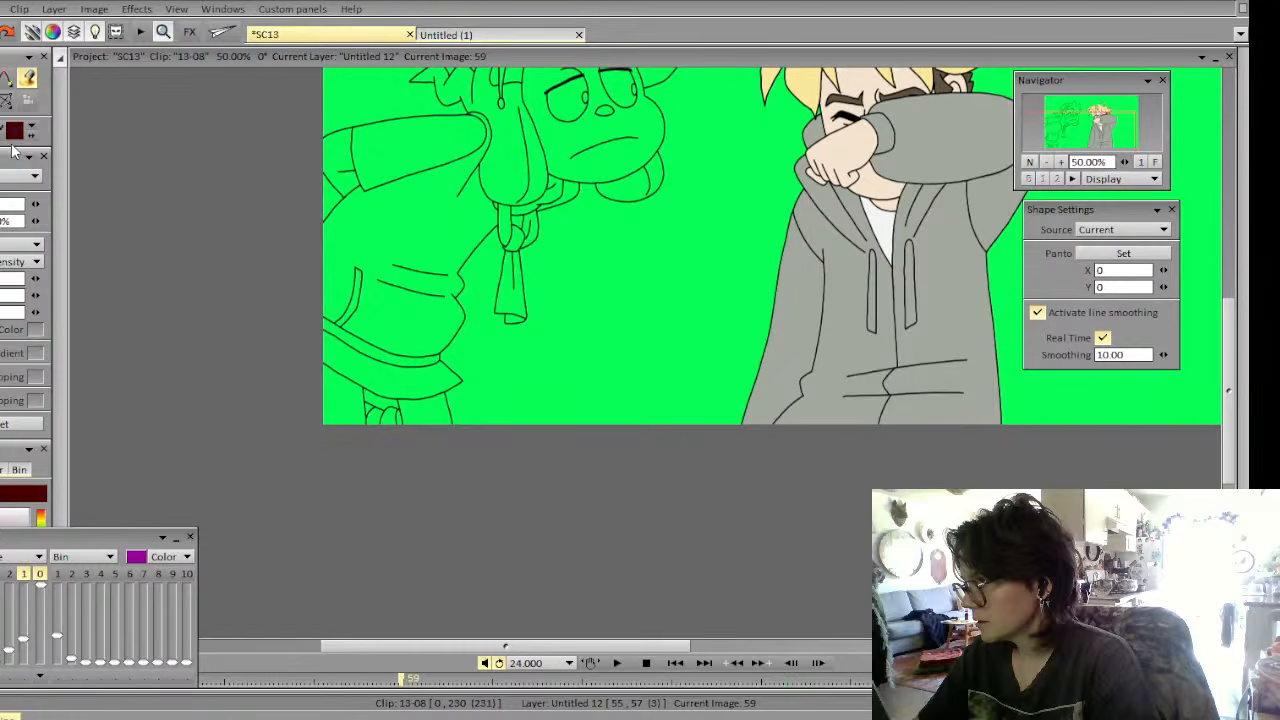
pyautogui.click(1096, 120)
pyautogui.click(1096, 125)
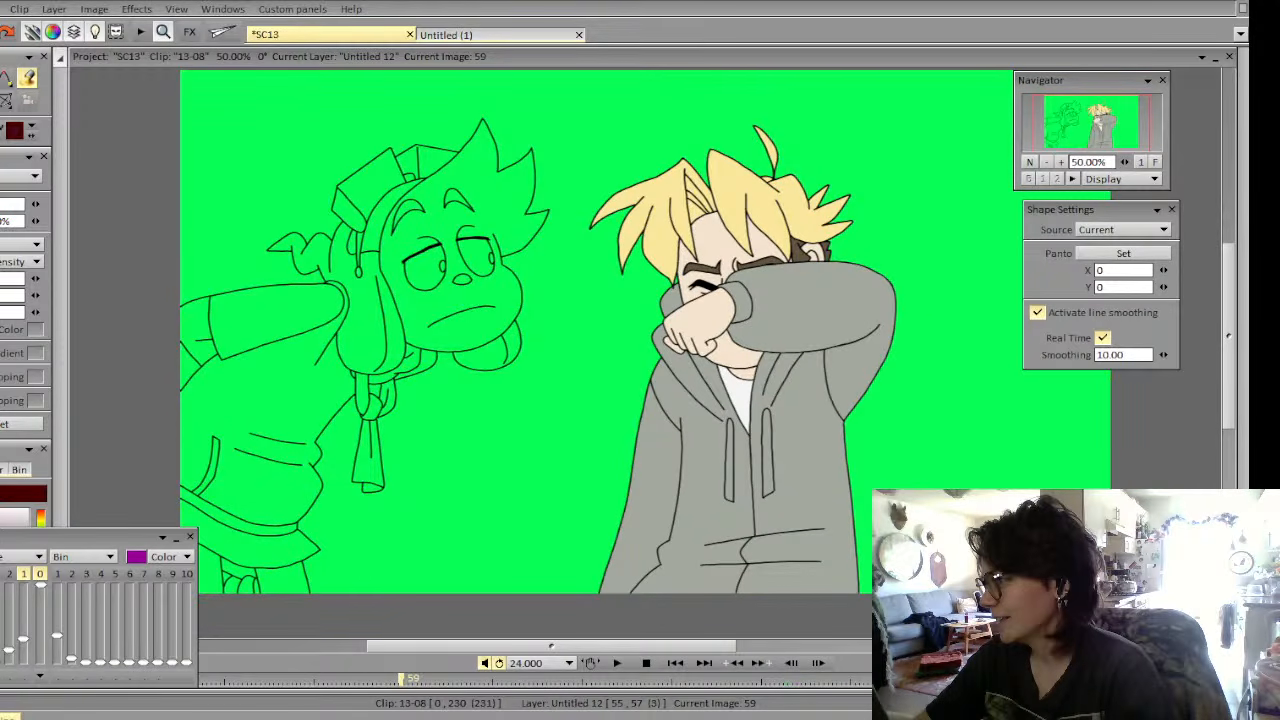
pyautogui.press('Left')
pyautogui.press('Right')
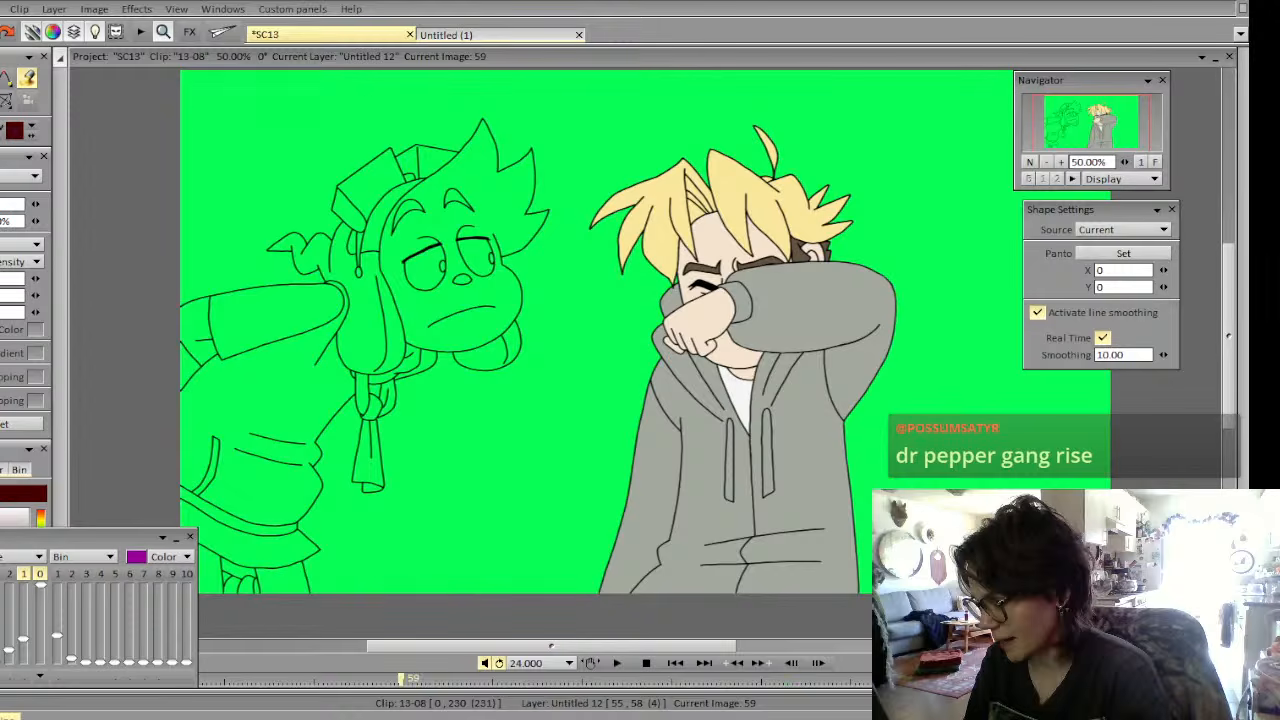
# Flip through frames 56 to 59 to check the coloured poses in sequence
pyautogui.press('Left')
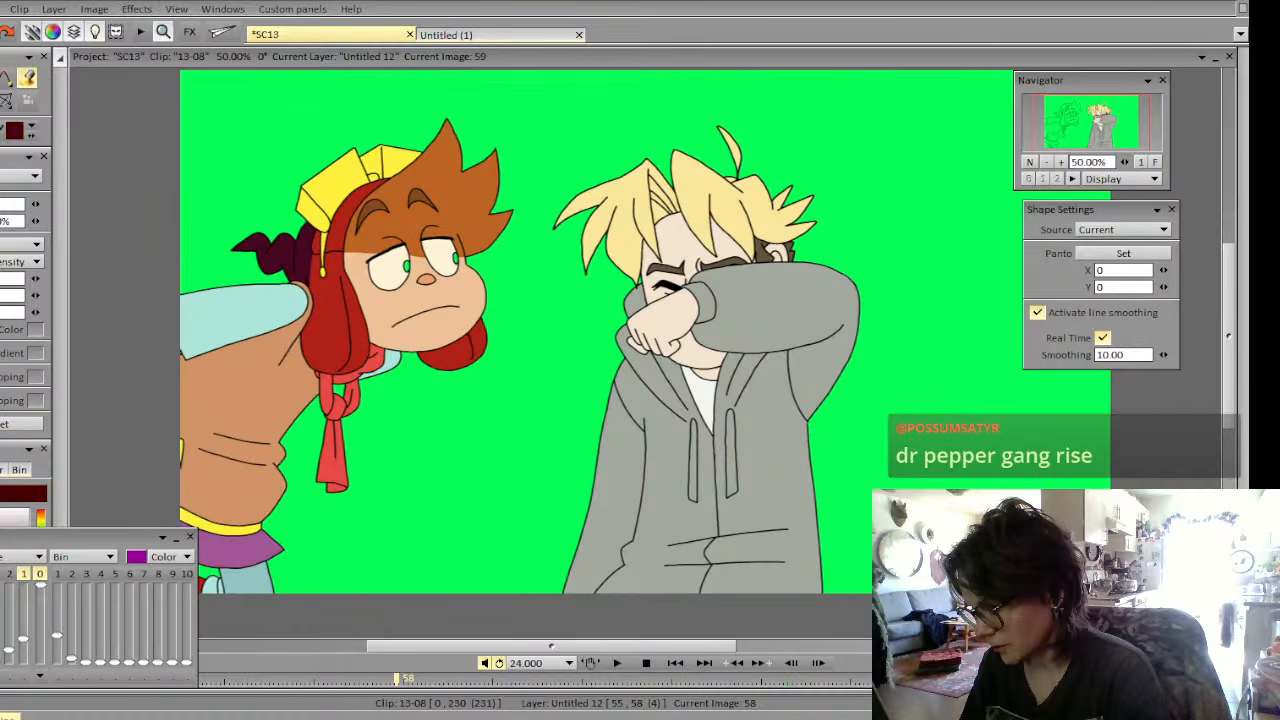
pyautogui.press('Left')
pyautogui.press('Left')
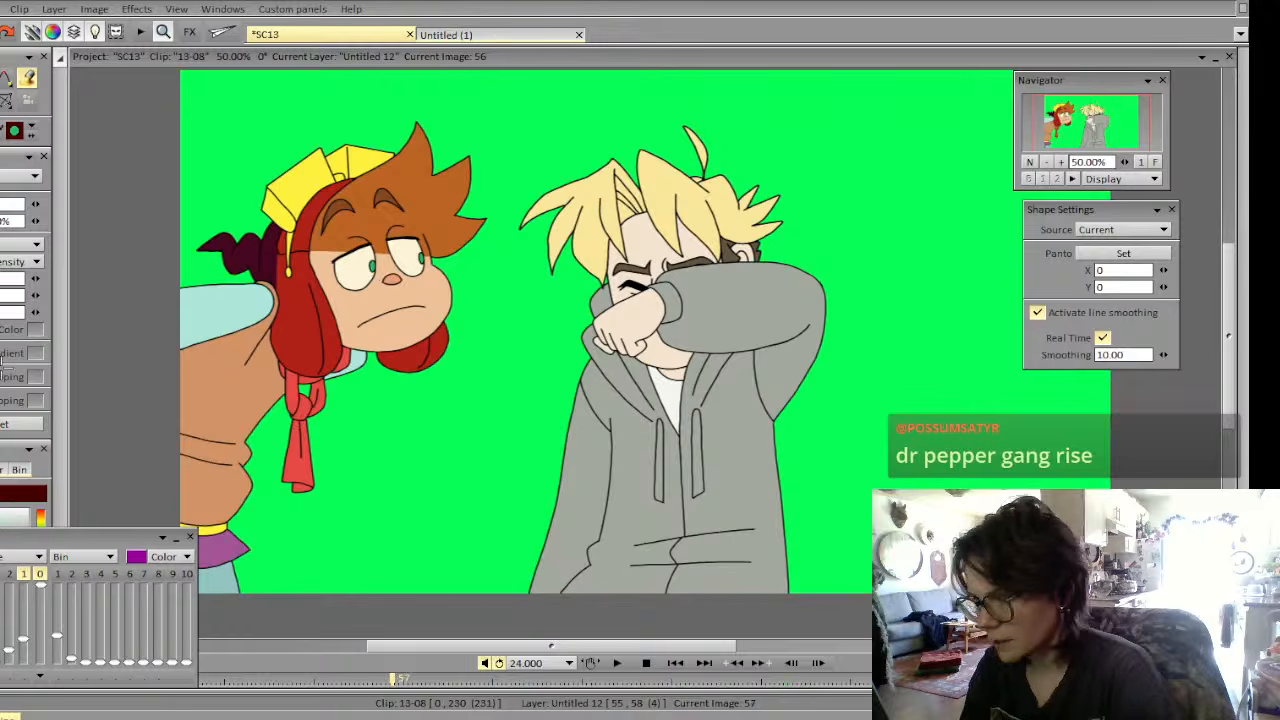
pyautogui.press('Right')
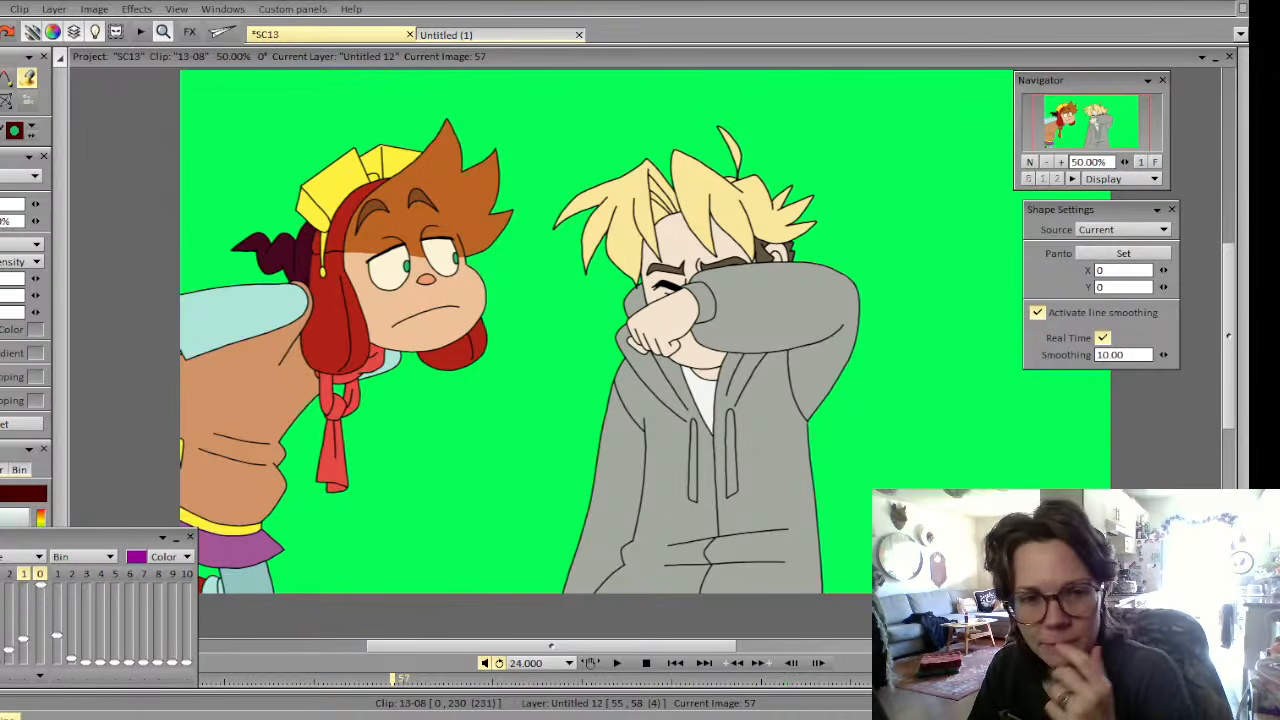
pyautogui.press('Left')
pyautogui.press('Right')
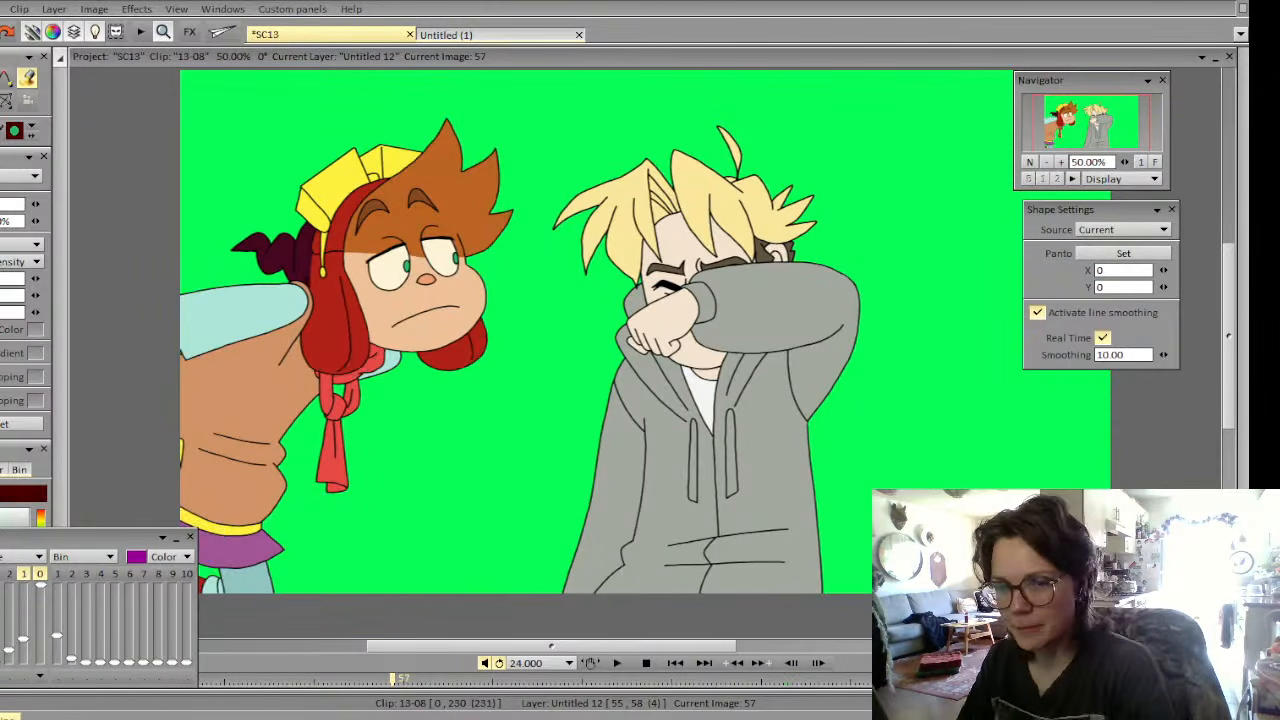
pyautogui.press('Right')
pyautogui.press('Right')
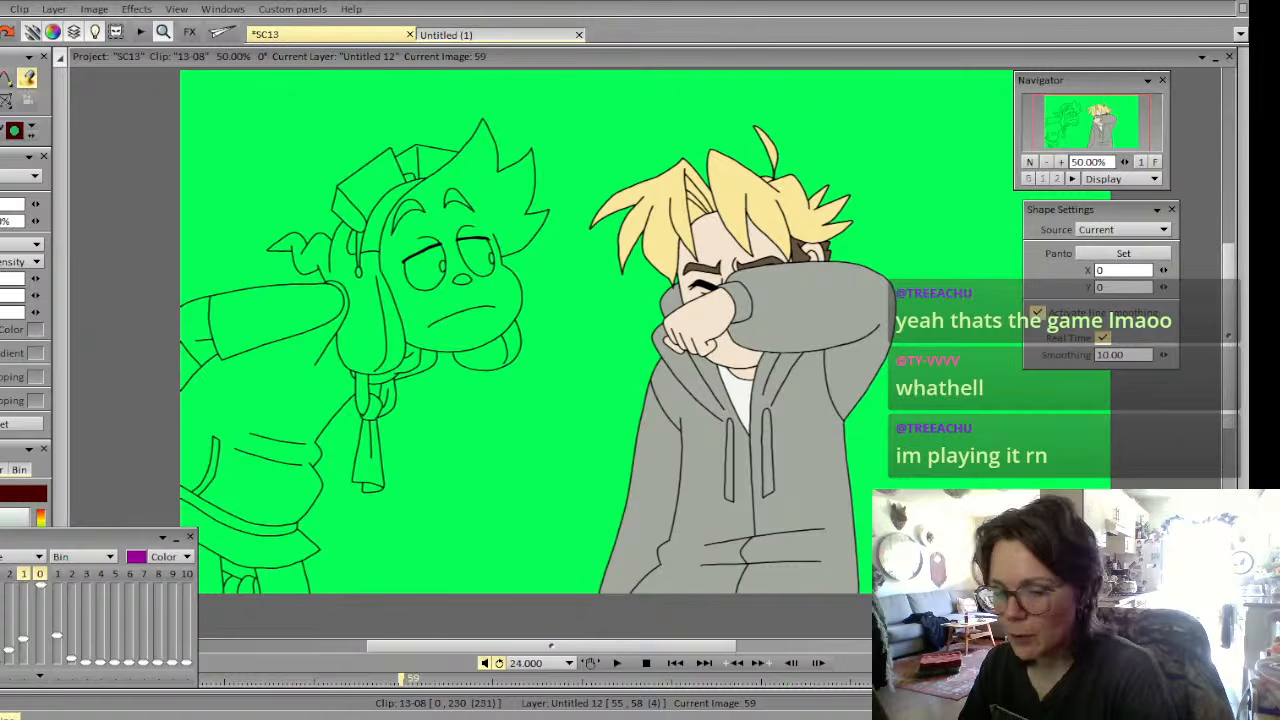
# Add a blank drawing at frame 59 on layer Untitled 12 and compare it with frame 58
pyautogui.moveTo(450, 269); pyautogui.dragTo(493, 264)
pyautogui.press('l')
pyautogui.press('l')
pyautogui.press('l')
pyautogui.press('l')
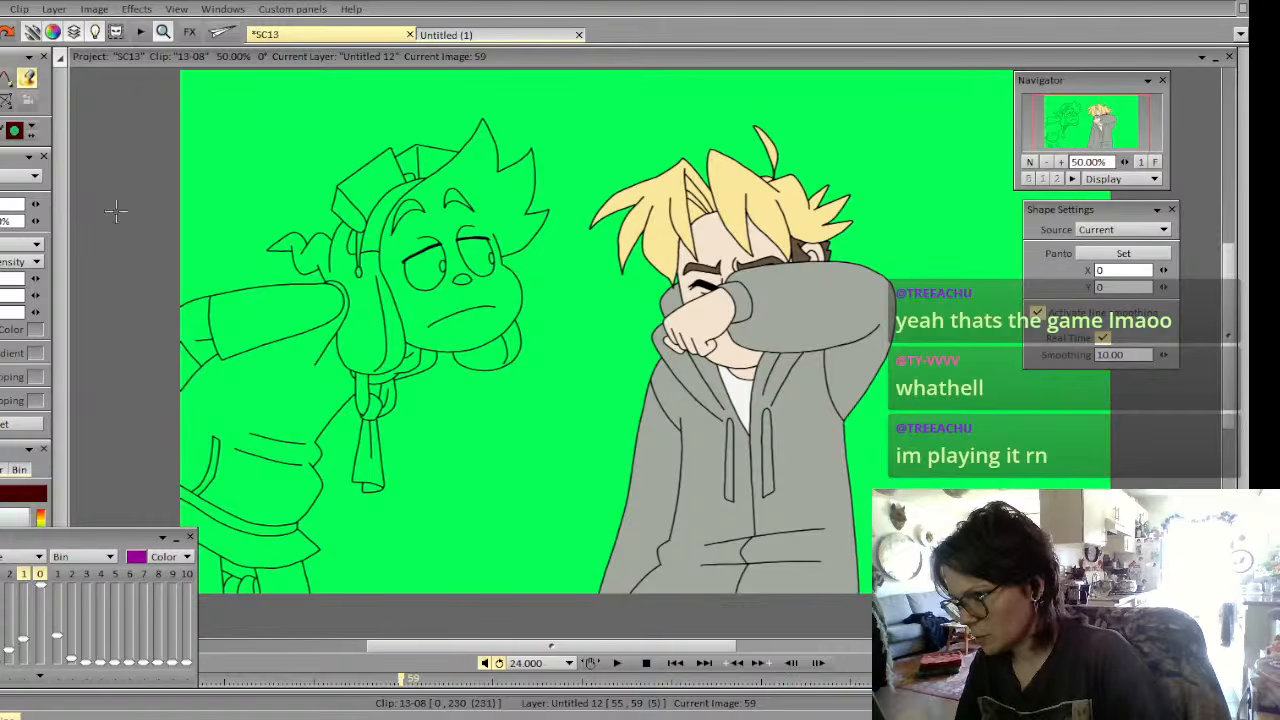
pyautogui.press('Left')
pyautogui.press('Right')
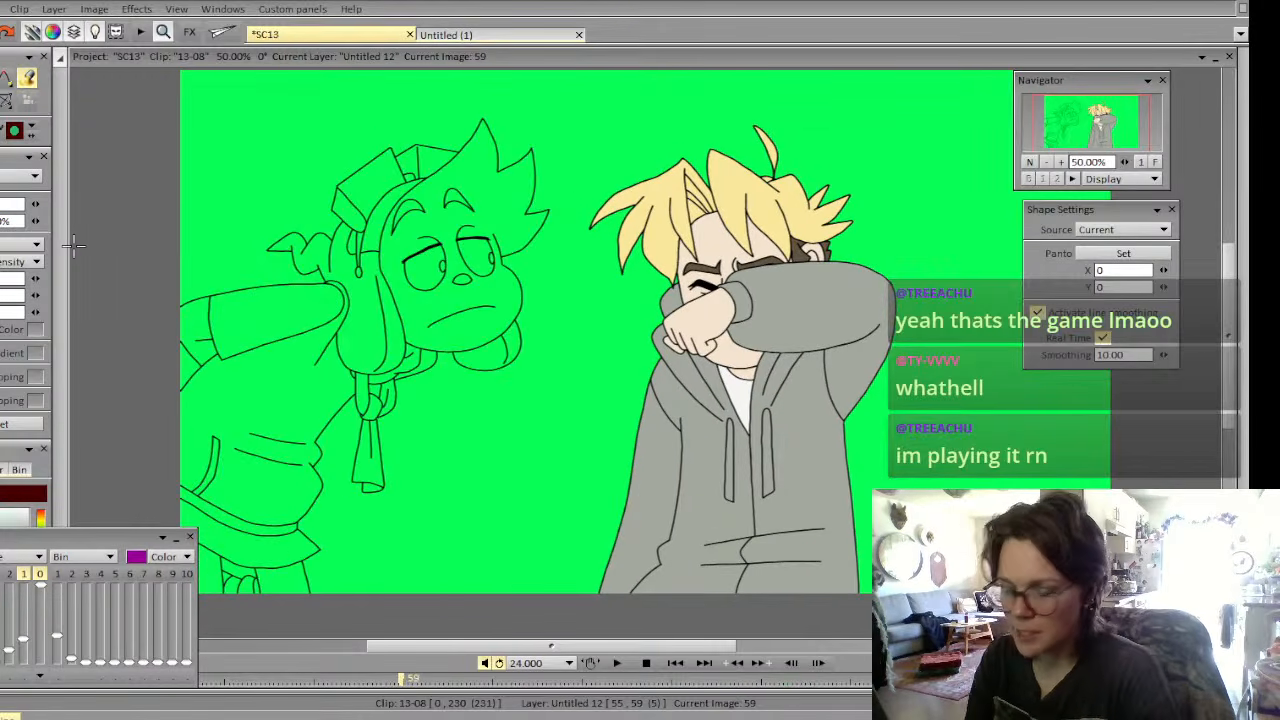
# Move the floating slider panel clear of the colour picker and sample the skin colour from frame 58 for frame 59
pyautogui.moveTo(10, 539); pyautogui.dragTo(8, 589)
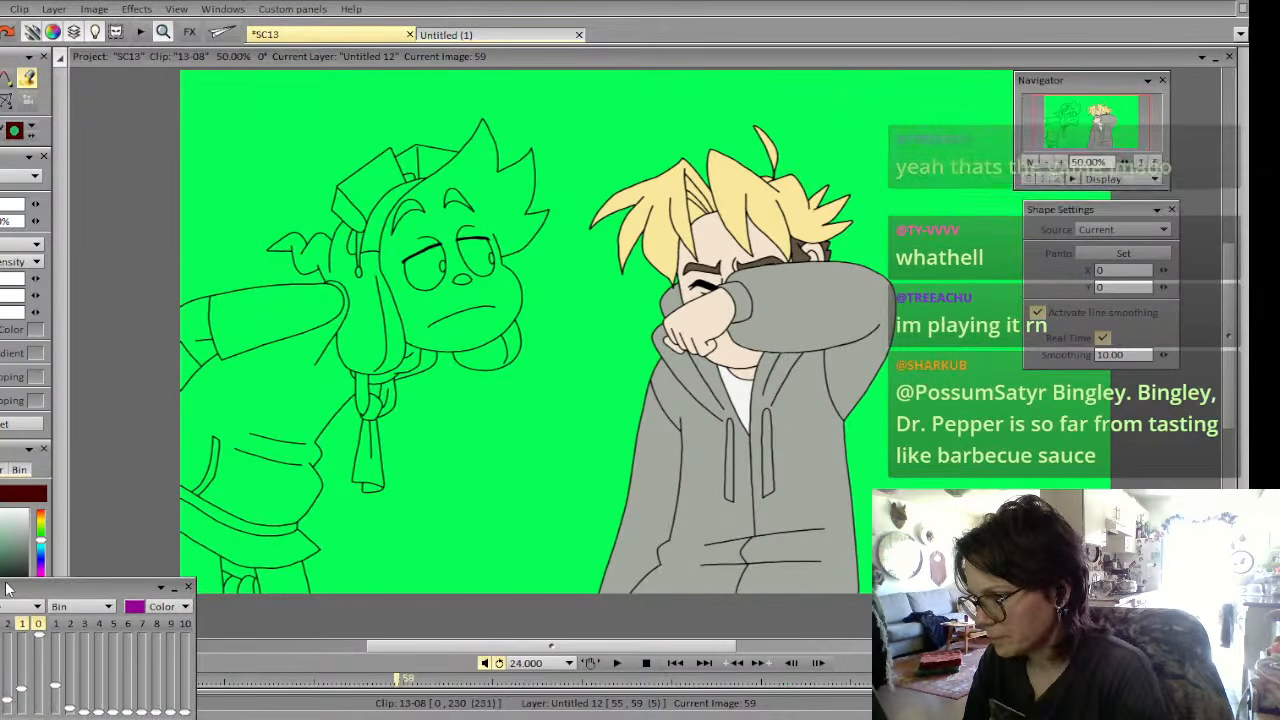
pyautogui.press('Left')
pyautogui.press('Right')
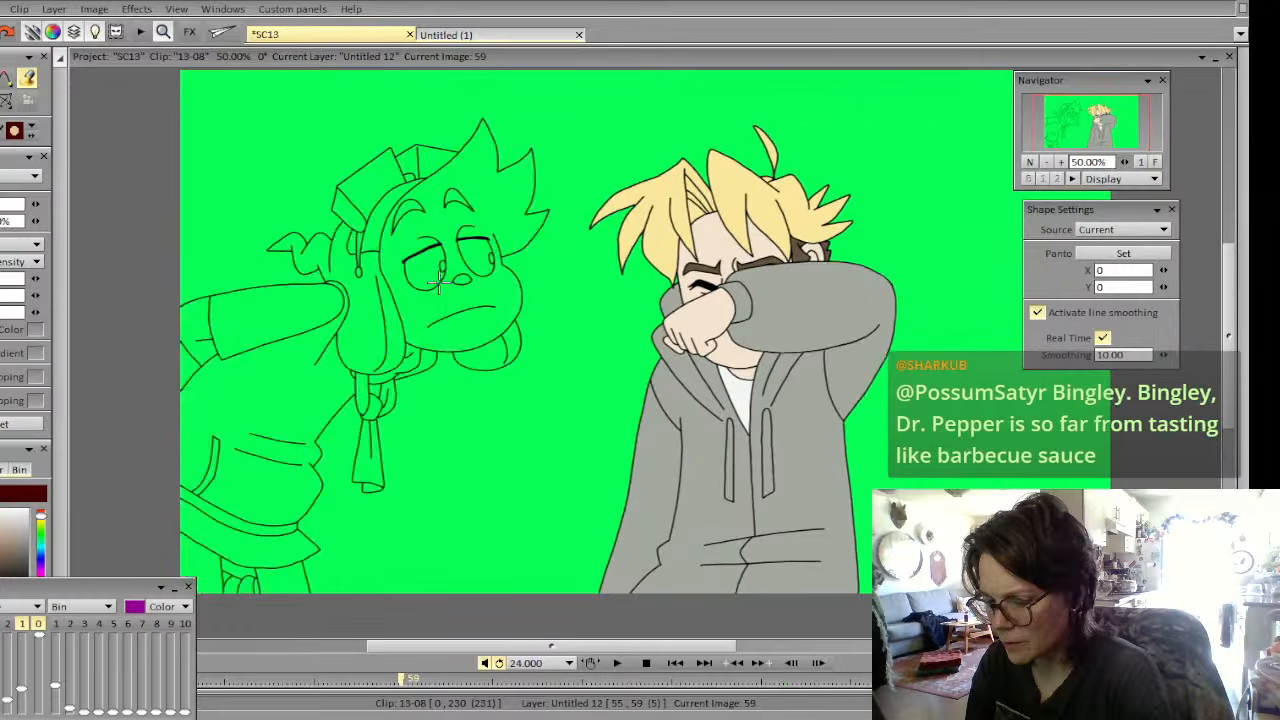
# Undo the skin-colour flood across frame 59 and switch the fill's source so it stops at the visible outlines
pyautogui.press('j')
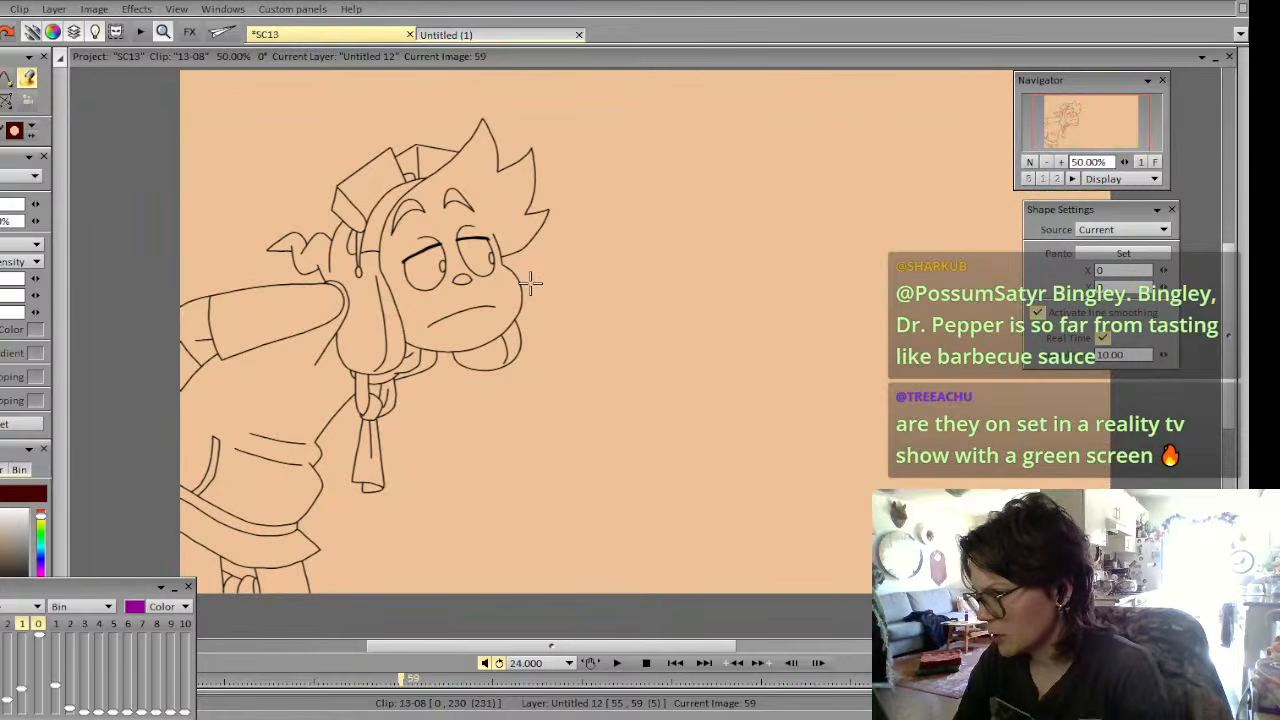
pyautogui.press('j')
pyautogui.click(39, 244)
pyautogui.click(65, 245)
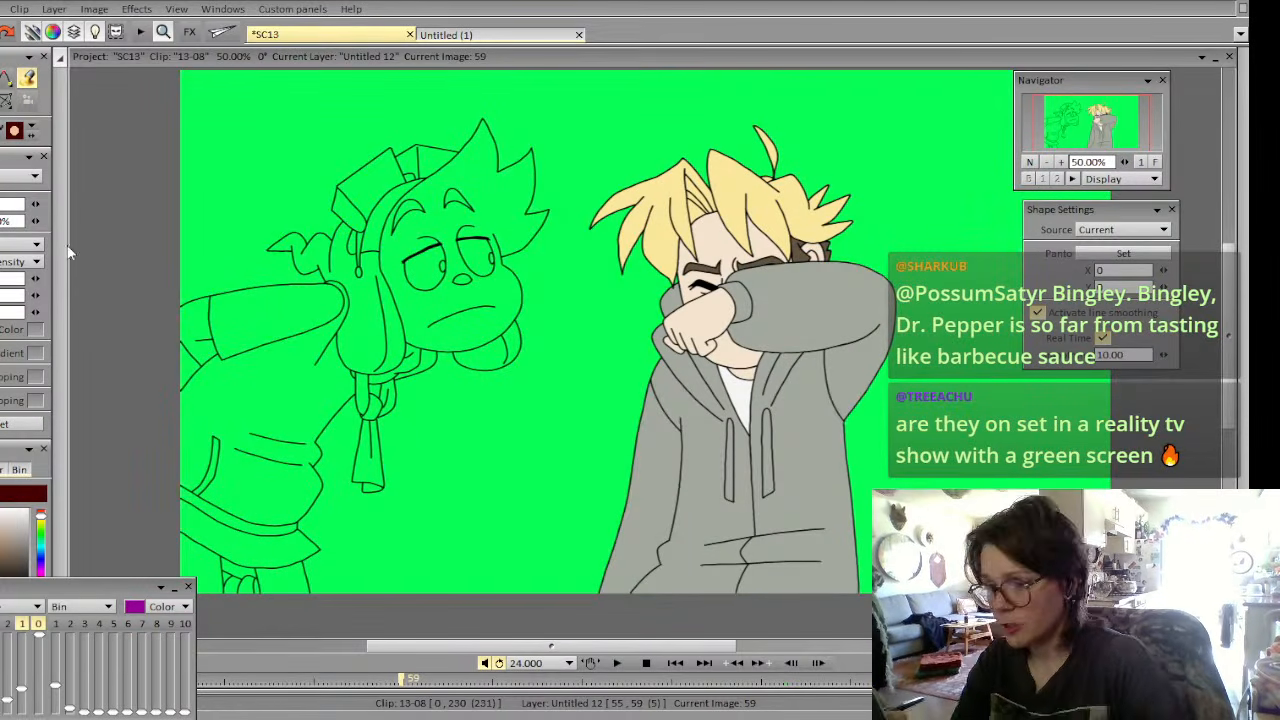
# Fill the face and hair area and the bare arm beyond the sleeve with skin colour in frame 59
pyautogui.click(488, 311)
pyautogui.press('Left')
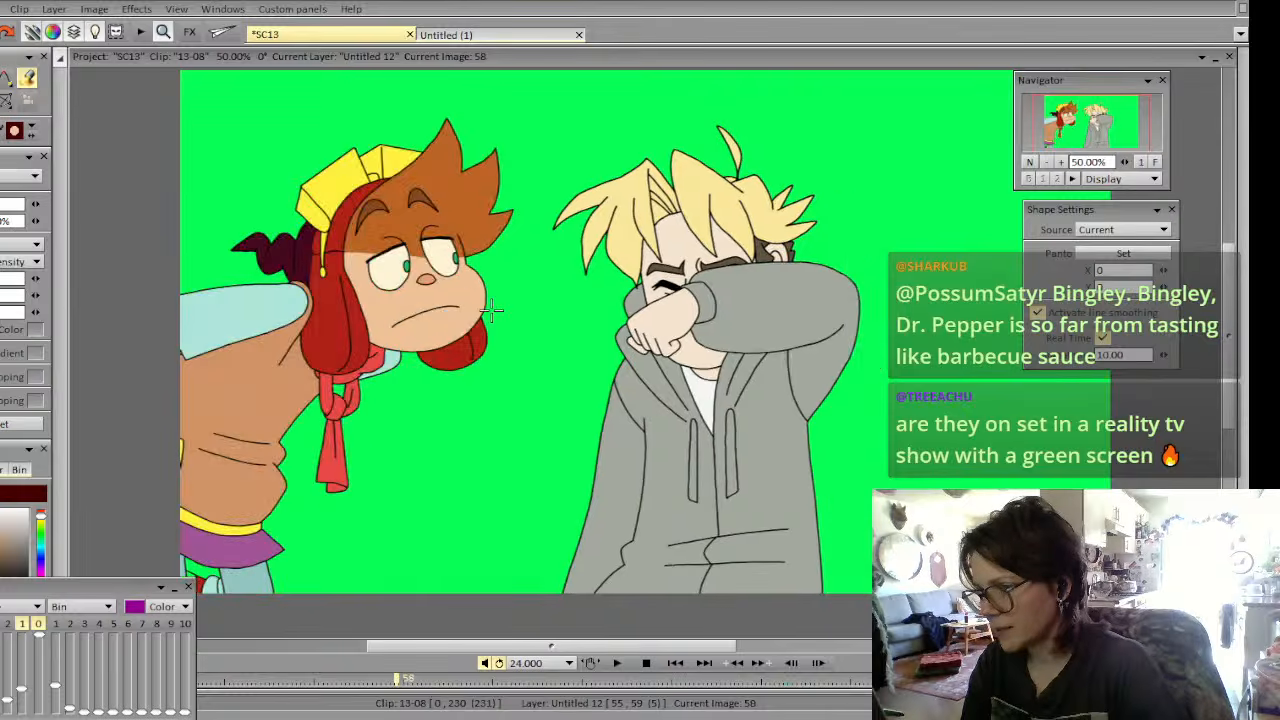
pyautogui.press('Right')
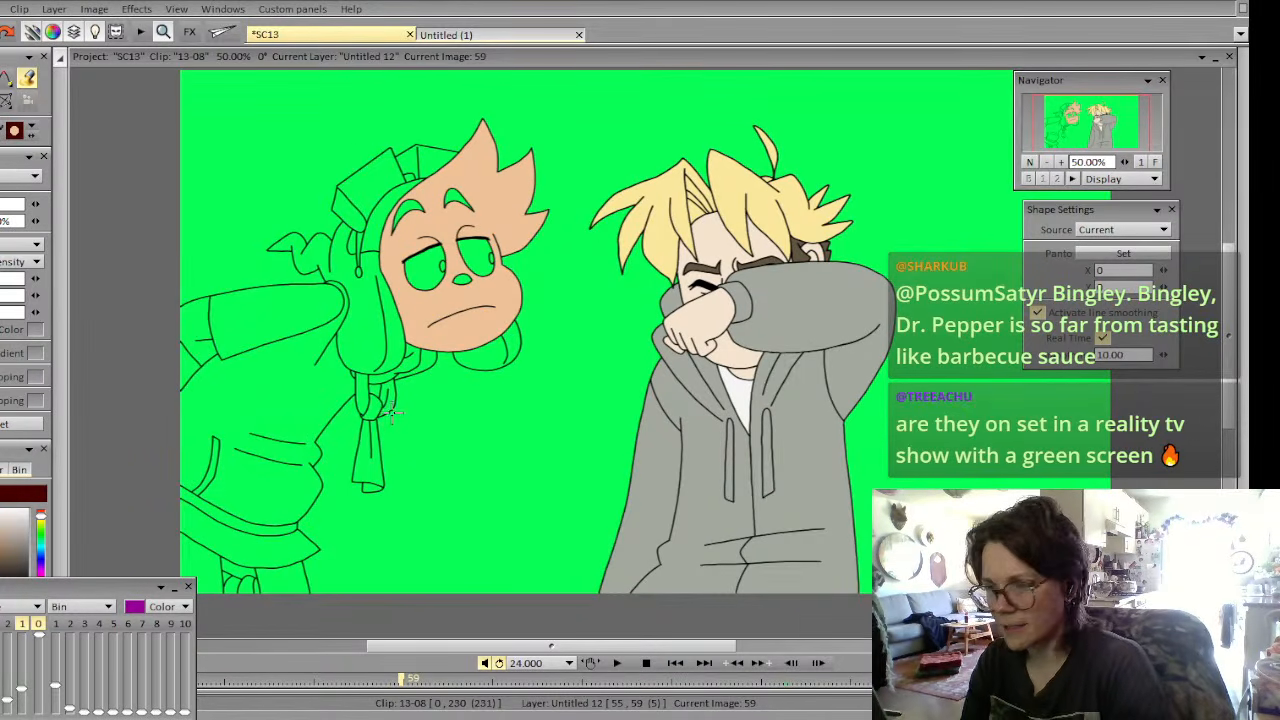
pyautogui.click(196, 330)
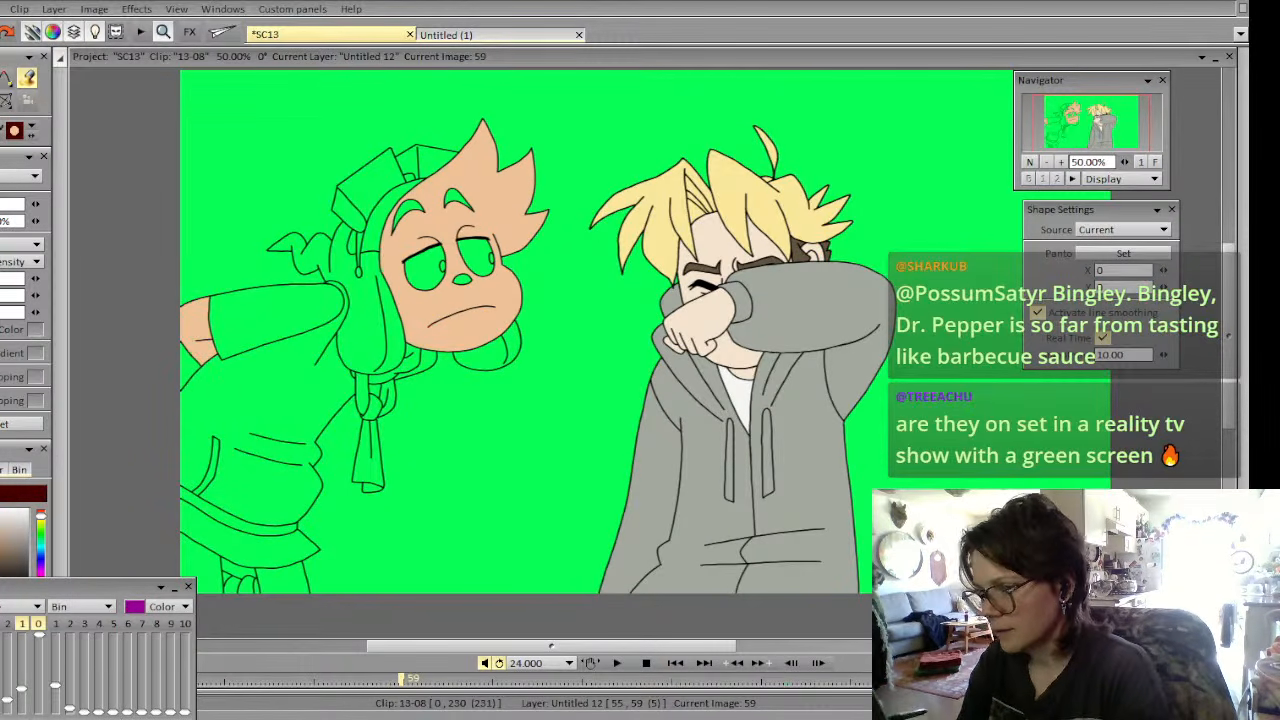
# Fill the face and hair area and the bare arm beyond the sleeve with skin colour in frame 61
pyautogui.press('Right')
pyautogui.press('Right')
pyautogui.click(460, 312)
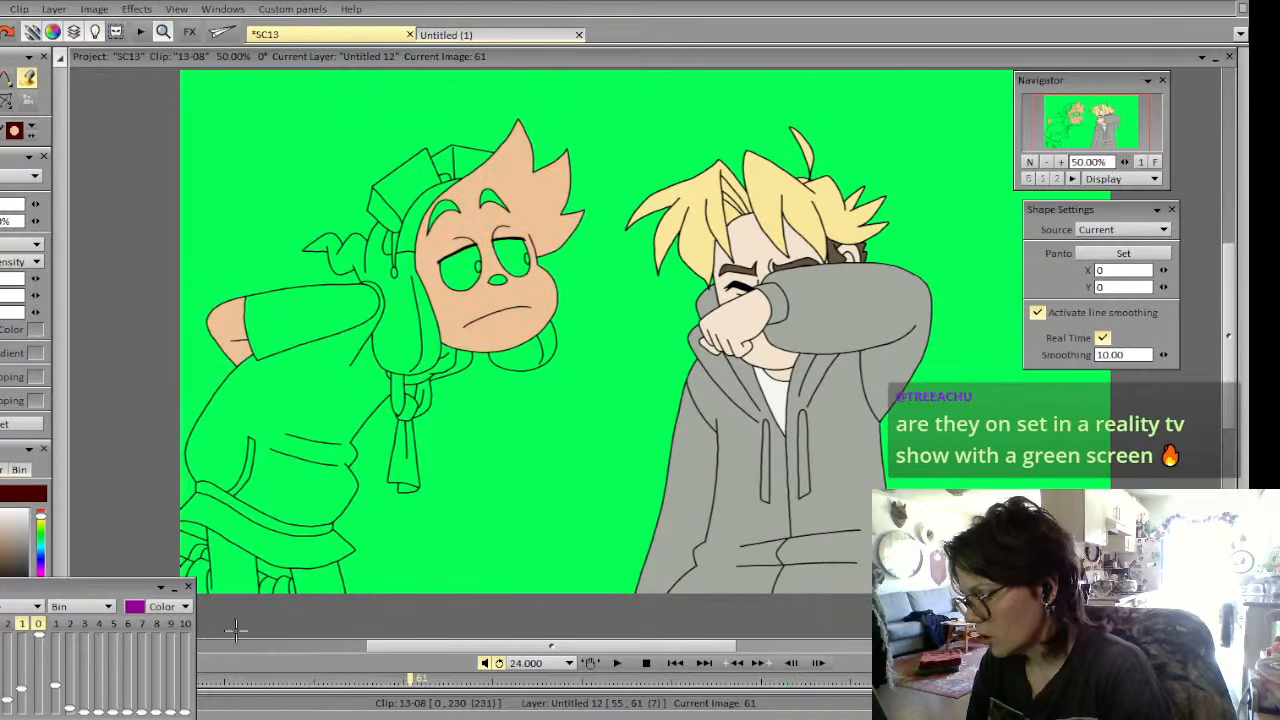
# Fill the face and hair area and the bare arm beyond the sleeve with skin colour in frame 64
pyautogui.press('Right')
pyautogui.press('Right')
pyautogui.press('Right')
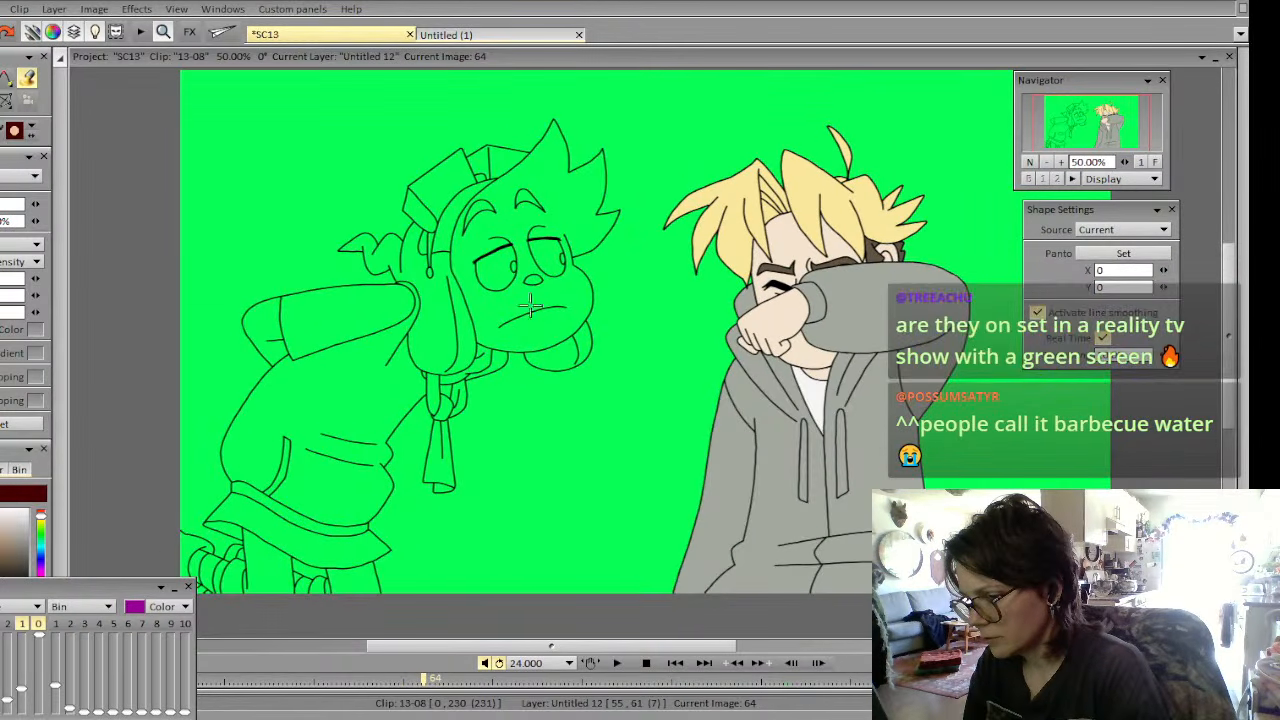
pyautogui.click(525, 302)
pyautogui.click(262, 330)
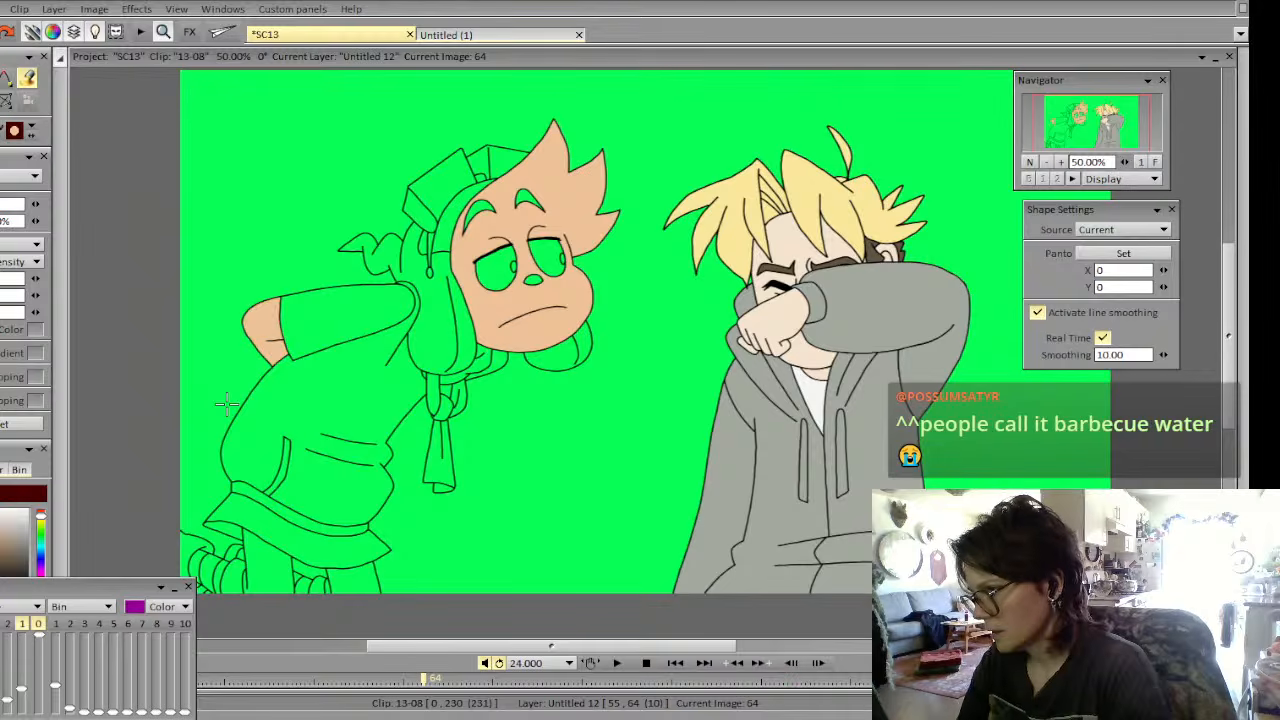
# Return from frame 64 to the fully coloured frame 58
pyautogui.press('Left')
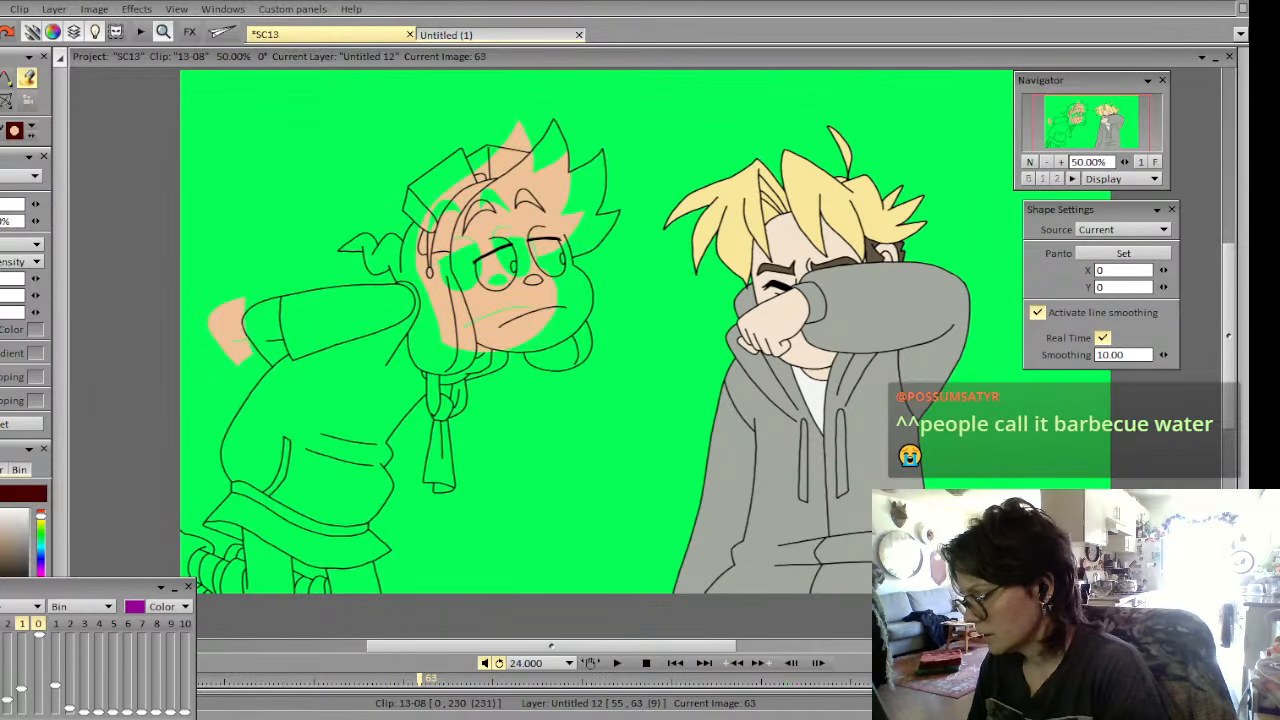
pyautogui.press('Left')
pyautogui.press('Left')
pyautogui.press('Left')
pyautogui.press('Left')
pyautogui.press('Left')
pyautogui.press('Left')
pyautogui.press('Left')
pyautogui.press('Right')
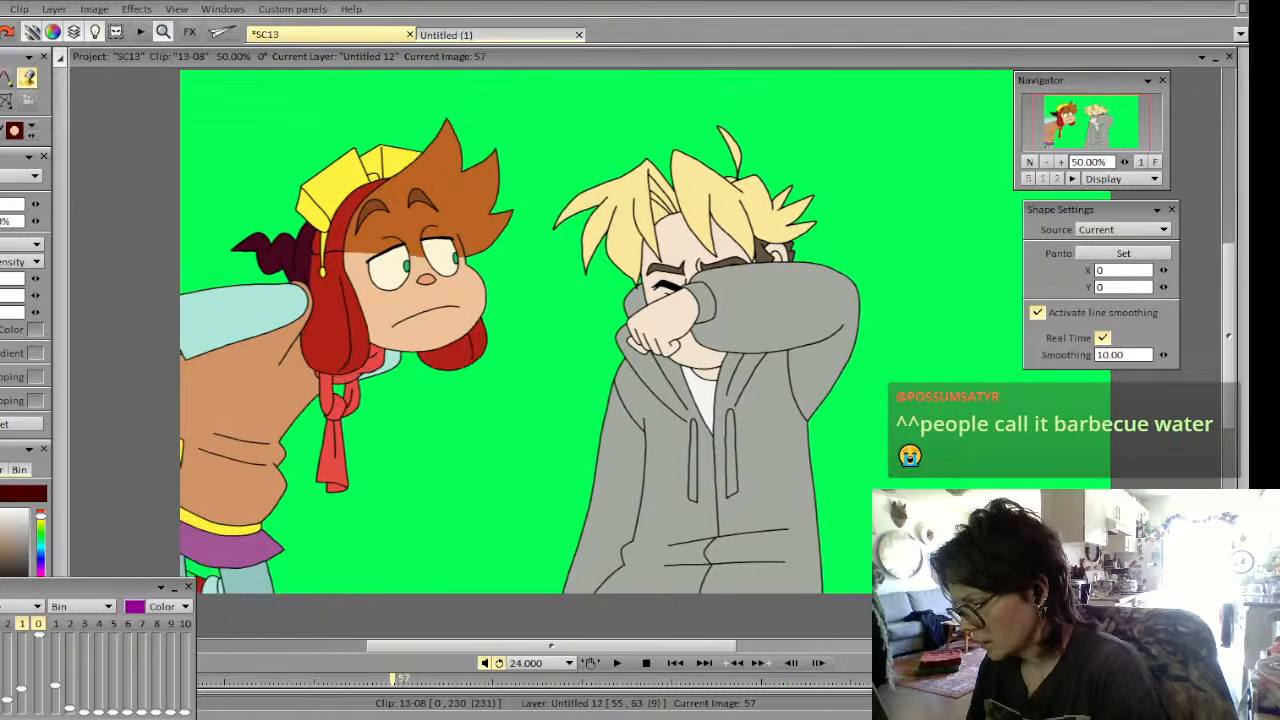
pyautogui.press('Right')
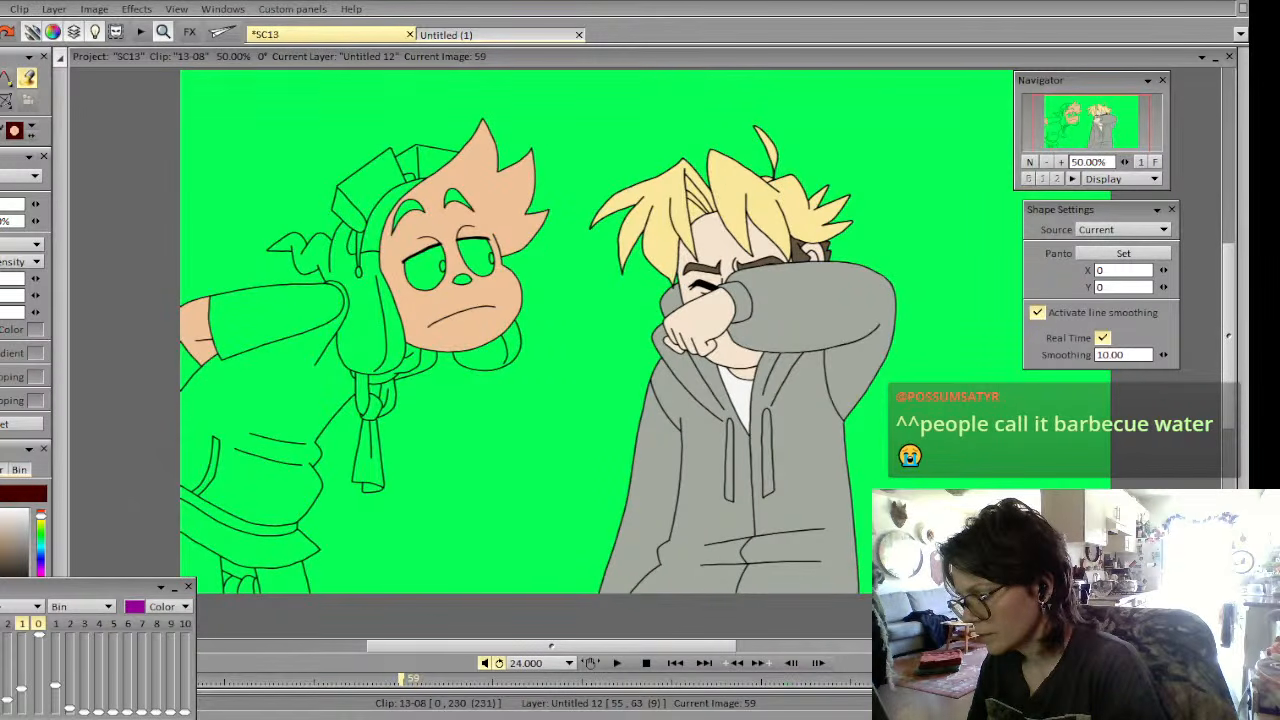
pyautogui.press('Left')
pyautogui.click(2, 98)
pyautogui.click(35, 163)
pyautogui.click(452, 218)
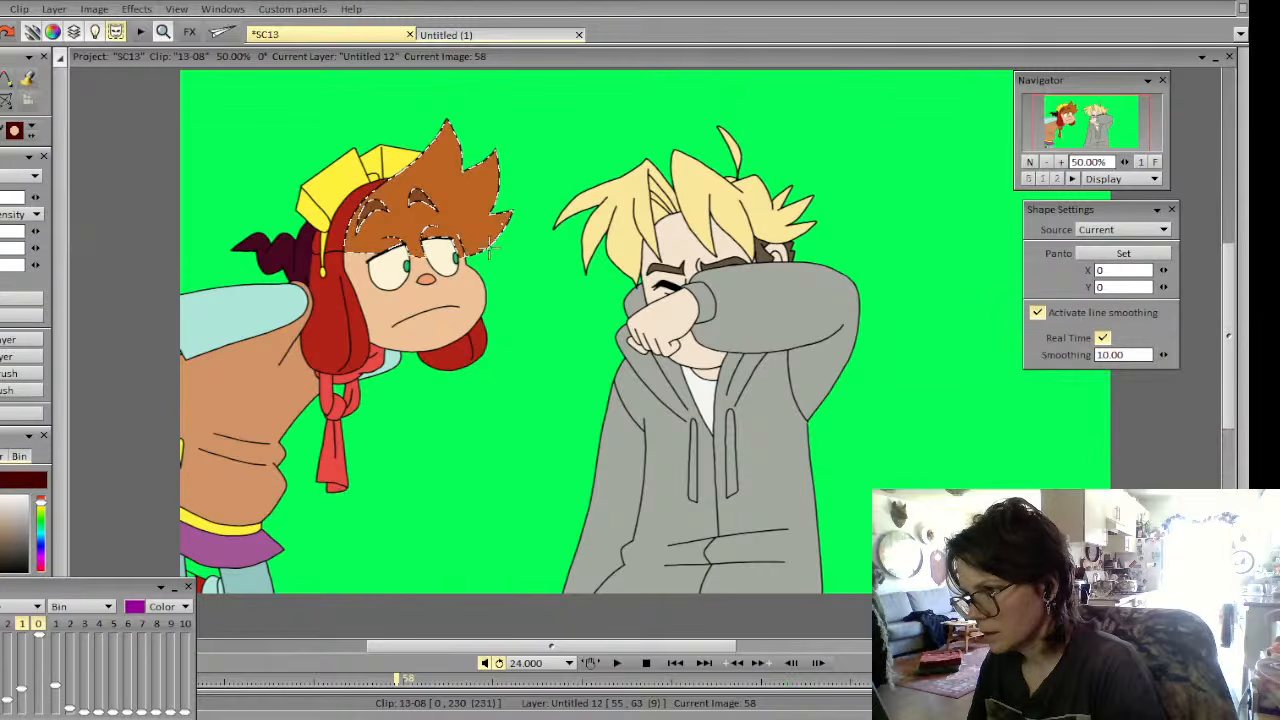
pyautogui.click(466, 298)
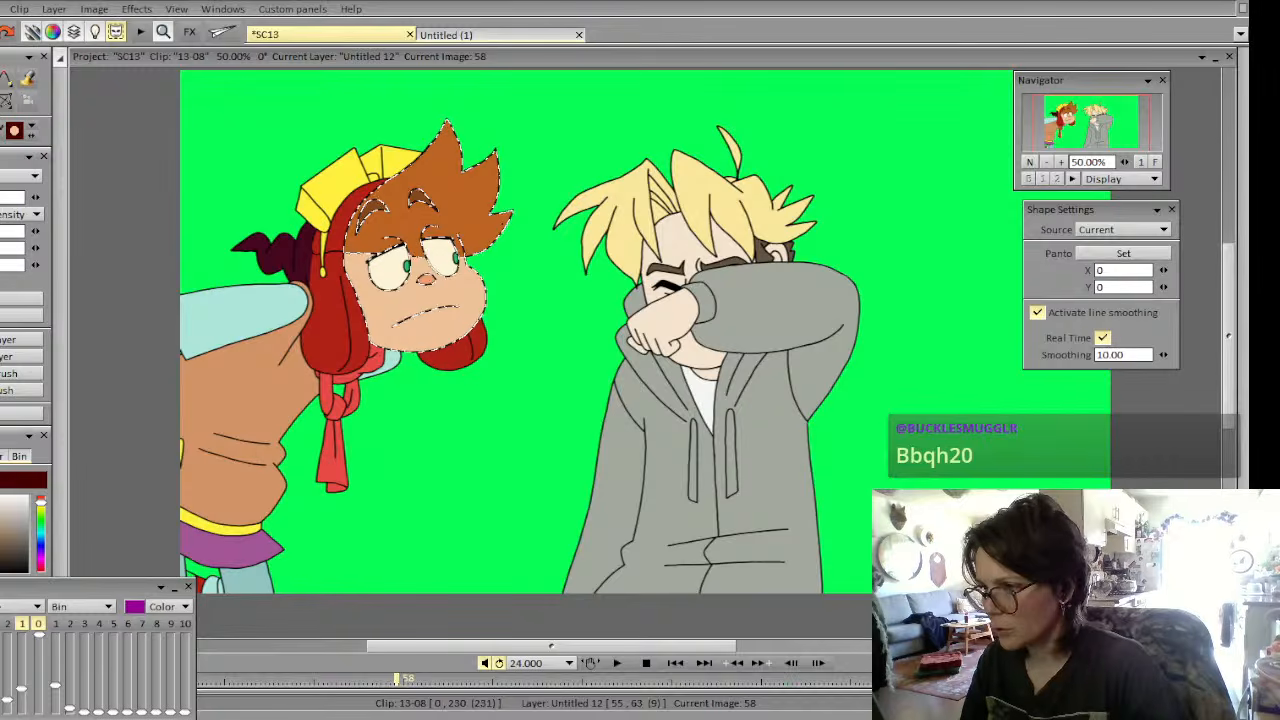
pyautogui.click(2, 101)
pyautogui.click(6, 164)
pyautogui.moveTo(462, 97)
pyautogui.mouseDown()
pyautogui.moveTo(217, 253)
pyautogui.moveTo(282, 400)
pyautogui.moveTo(477, 428)
pyautogui.moveTo(529, 115)
pyautogui.moveTo(465, 98)
pyautogui.mouseUp()
pyautogui.click(3, 101)
pyautogui.click(6, 257)
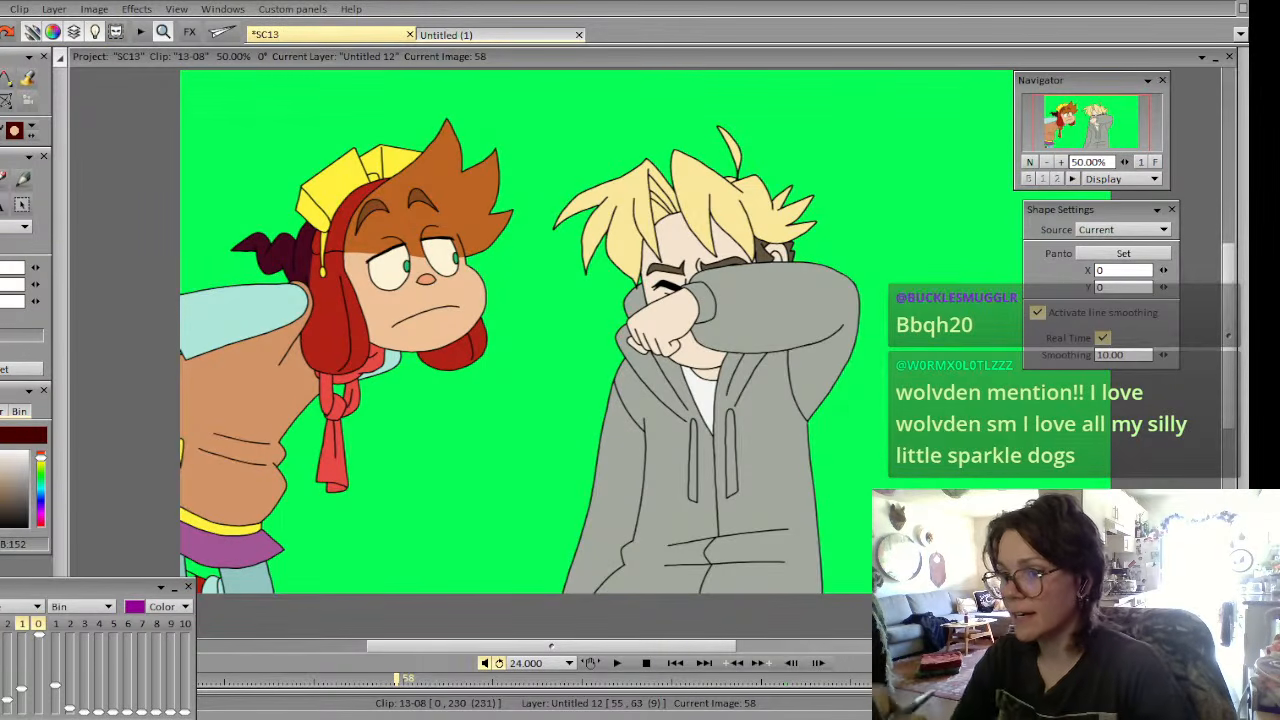
# Lasso the whole red-capped character in frame 58 and copy it as a custom brush
pyautogui.click(116, 32)
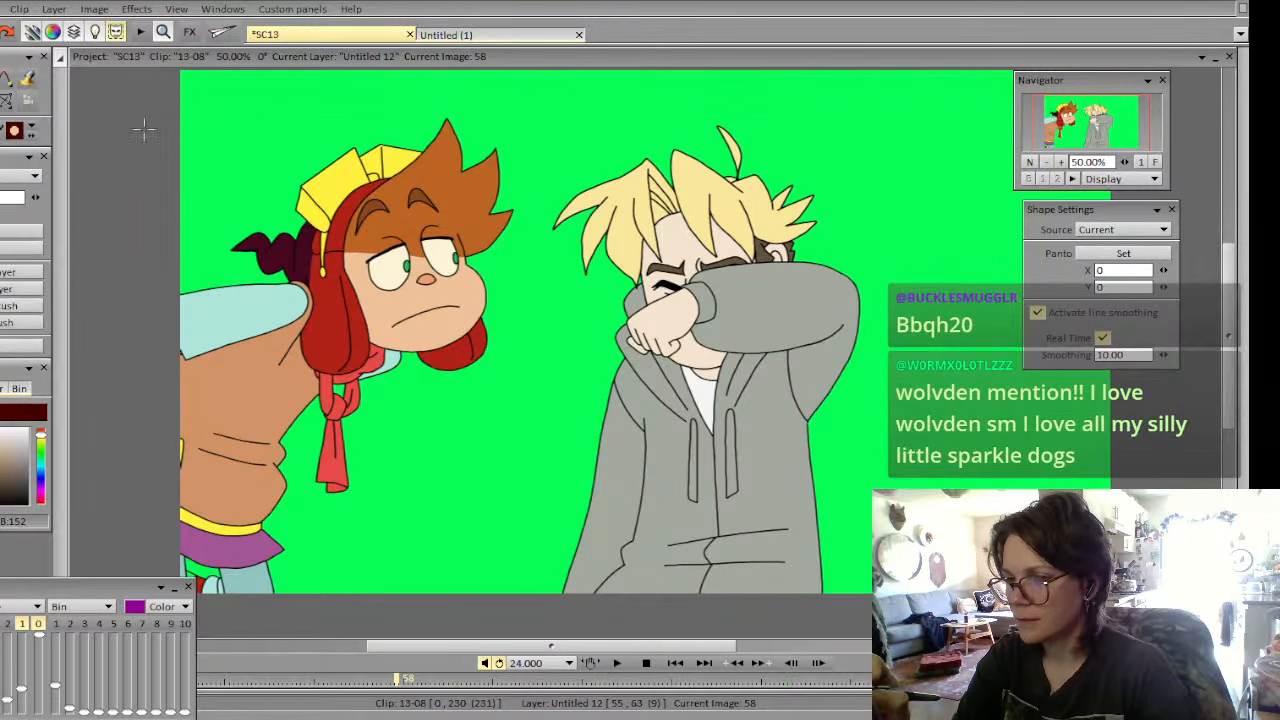
pyautogui.moveTo(560, 168)
pyautogui.mouseDown()
pyautogui.moveTo(480, 588)
pyautogui.moveTo(185, 290)
pyautogui.mouseUp()
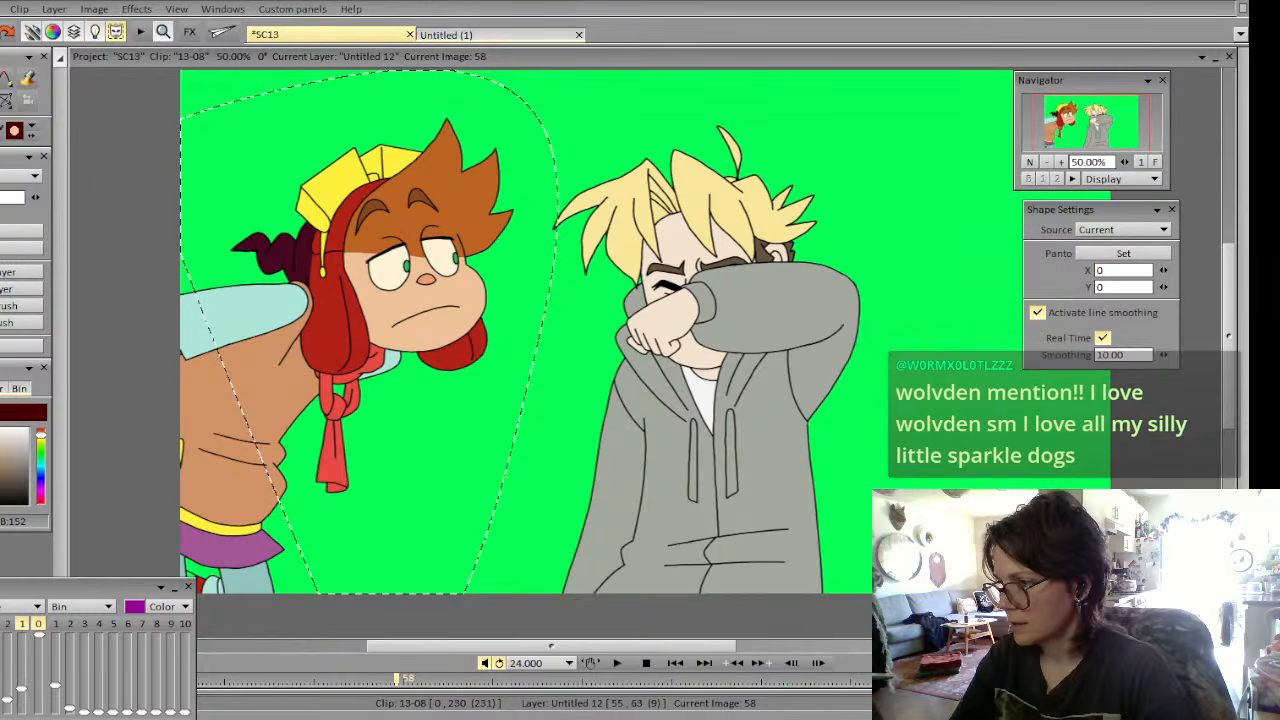
pyautogui.moveTo(139, 243); pyautogui.dragTo(398, 352)
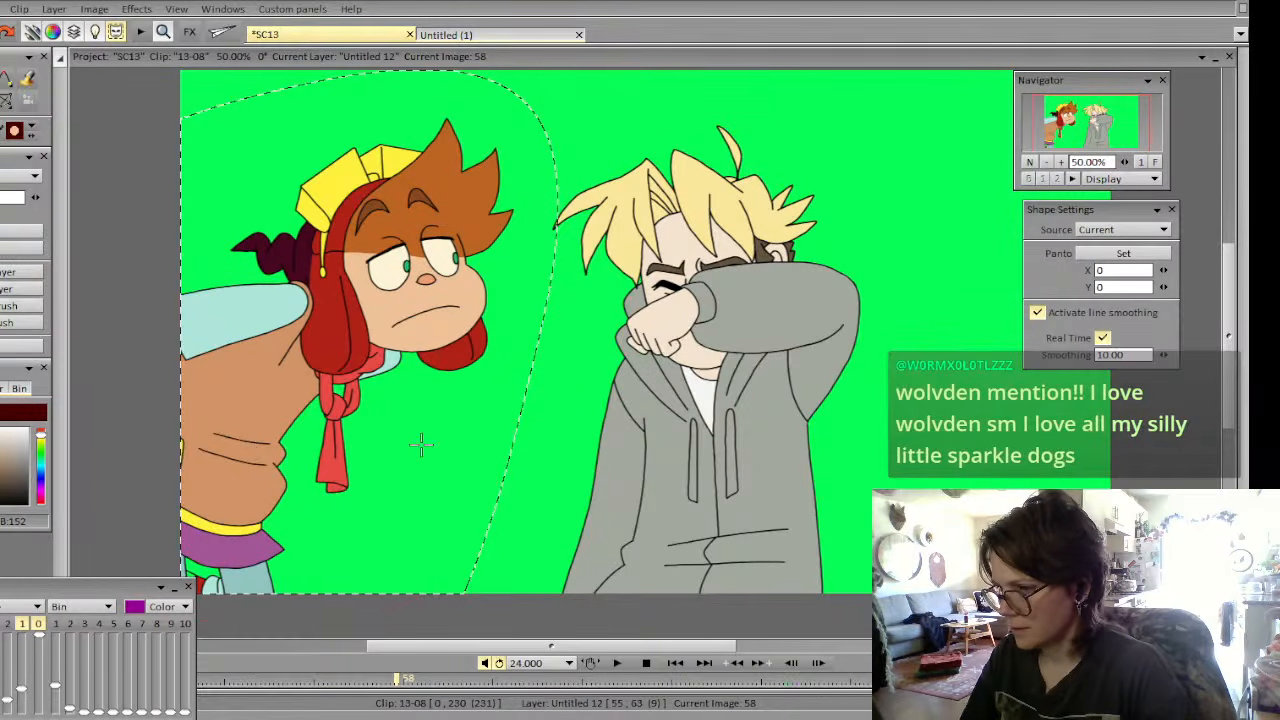
pyautogui.click(7, 309)
# Clear the selection and stamp the copied coloured character onto frame 59, aligned exactly with that frame's line art
pyautogui.press('Right')
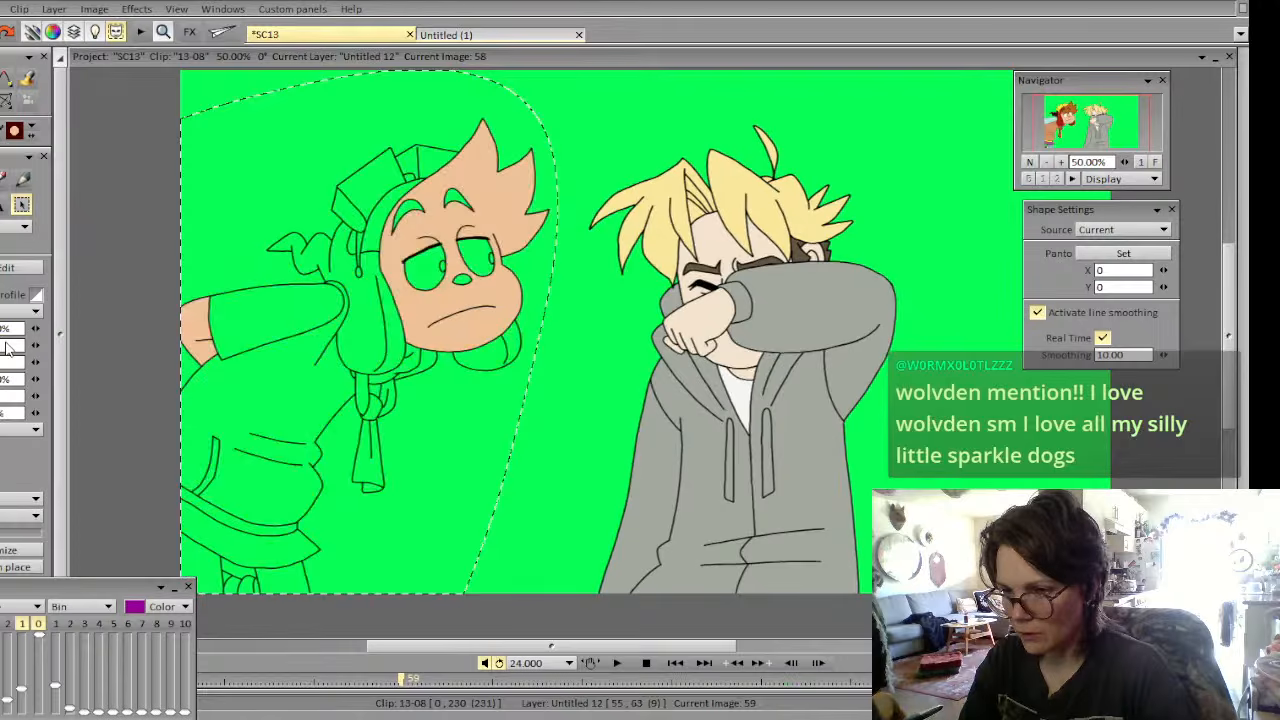
pyautogui.click(5, 100)
pyautogui.click(20, 262)
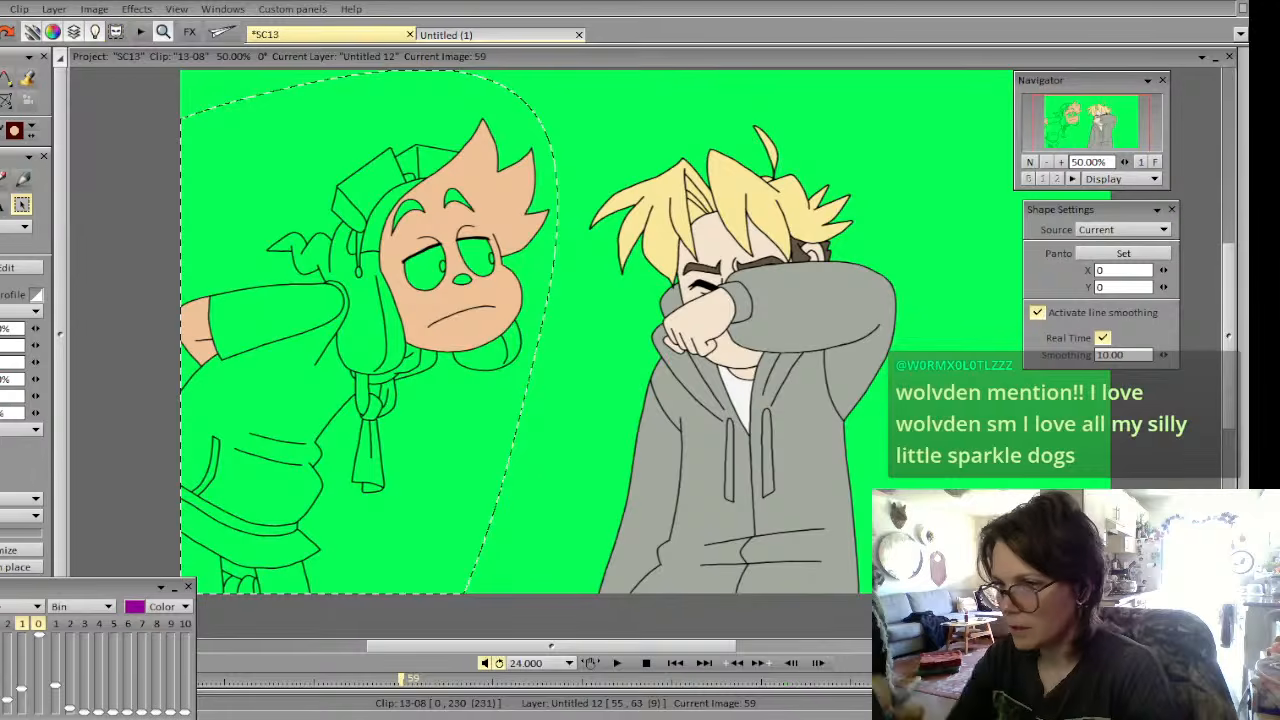
pyautogui.click(1061, 161)
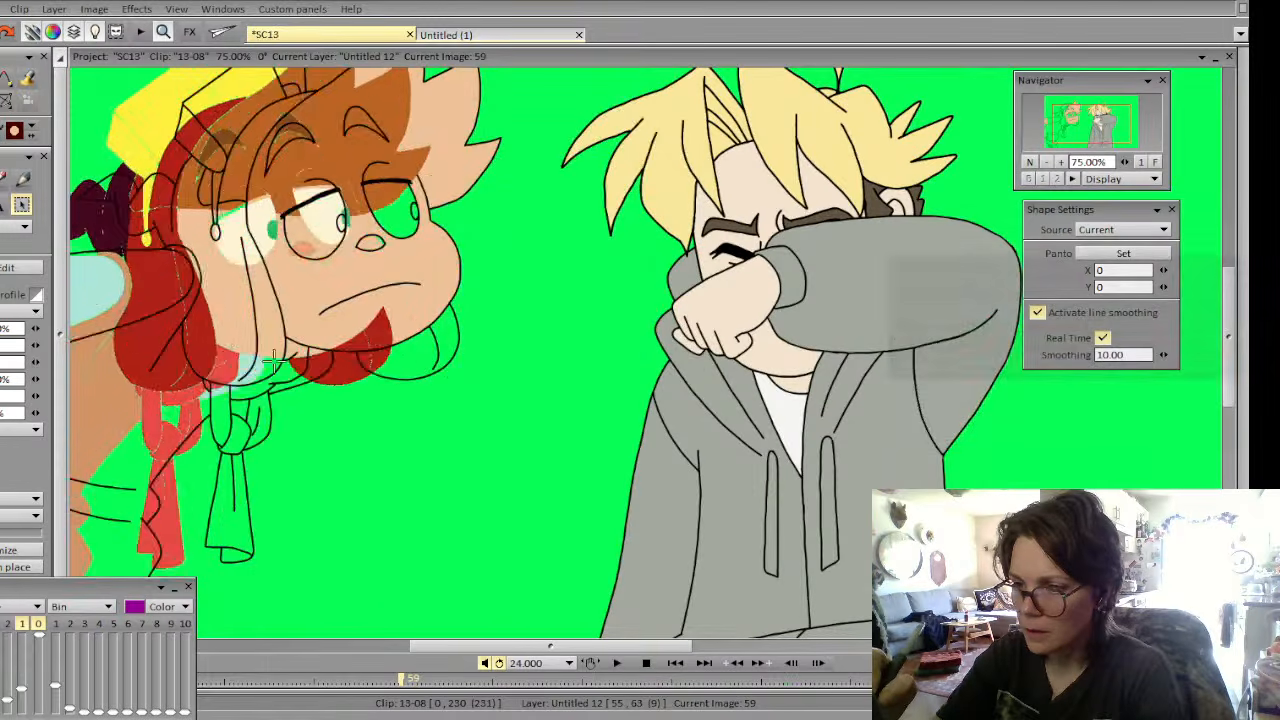
pyautogui.click(1045, 161)
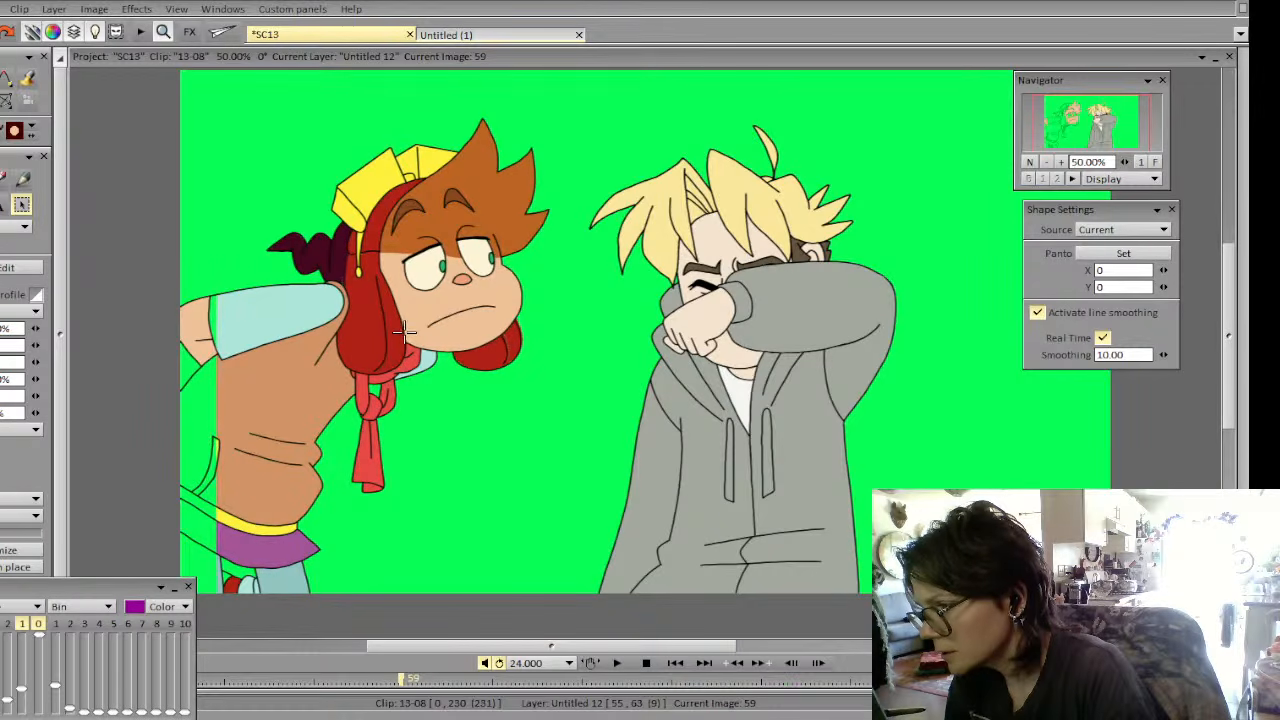
pyautogui.press('Return')
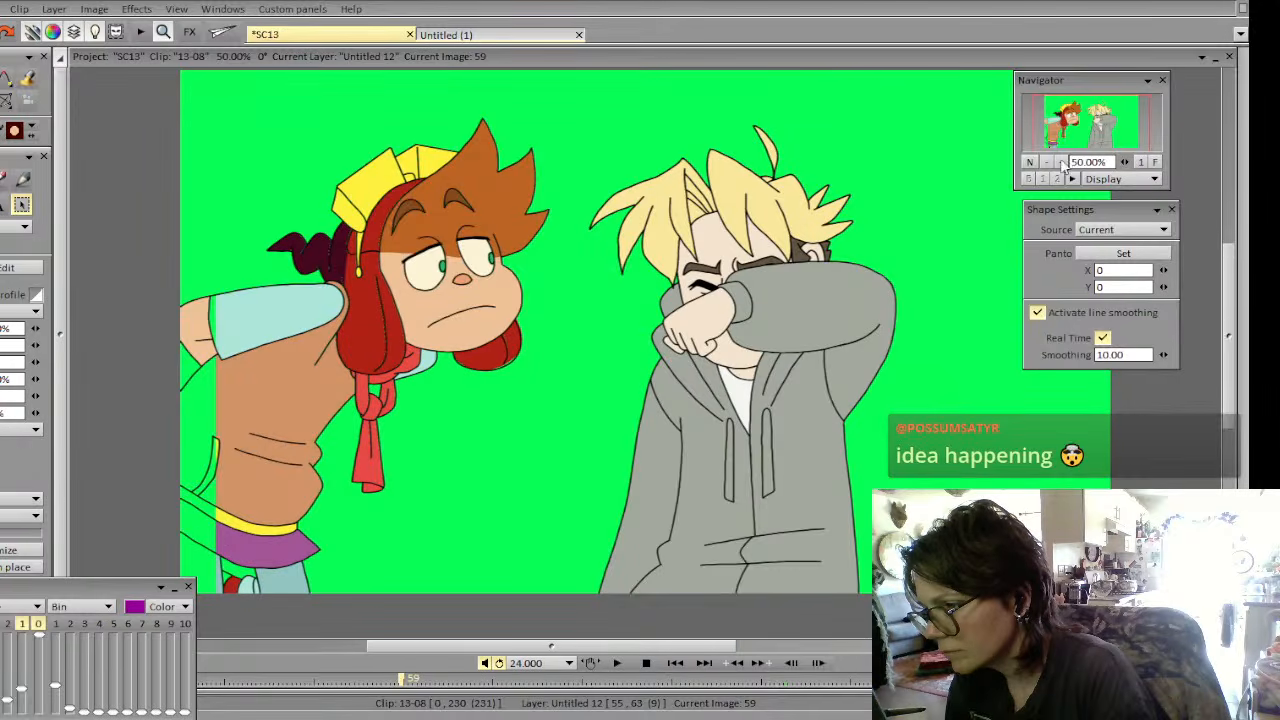
# Sample the cap's dark red and fill the ear flap beneath the chin with it to clean up its edge in frame 59
pyautogui.click(1062, 162)
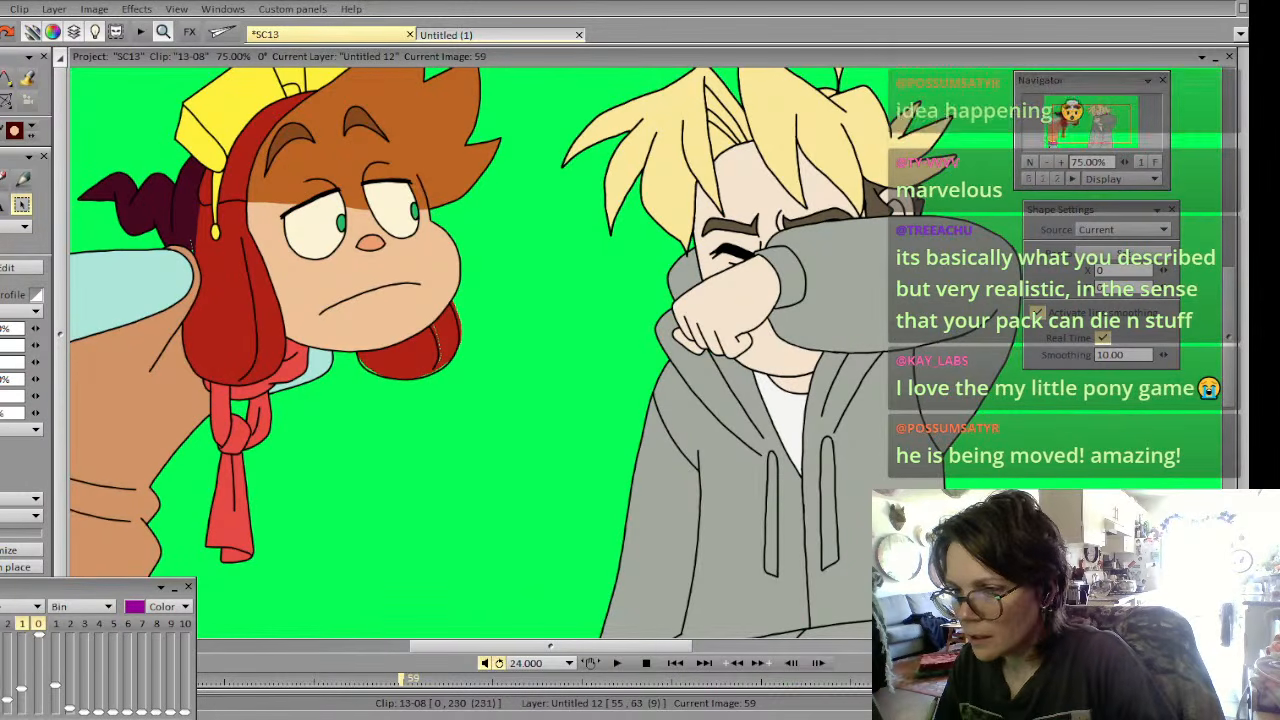
pyautogui.click(2, 179)
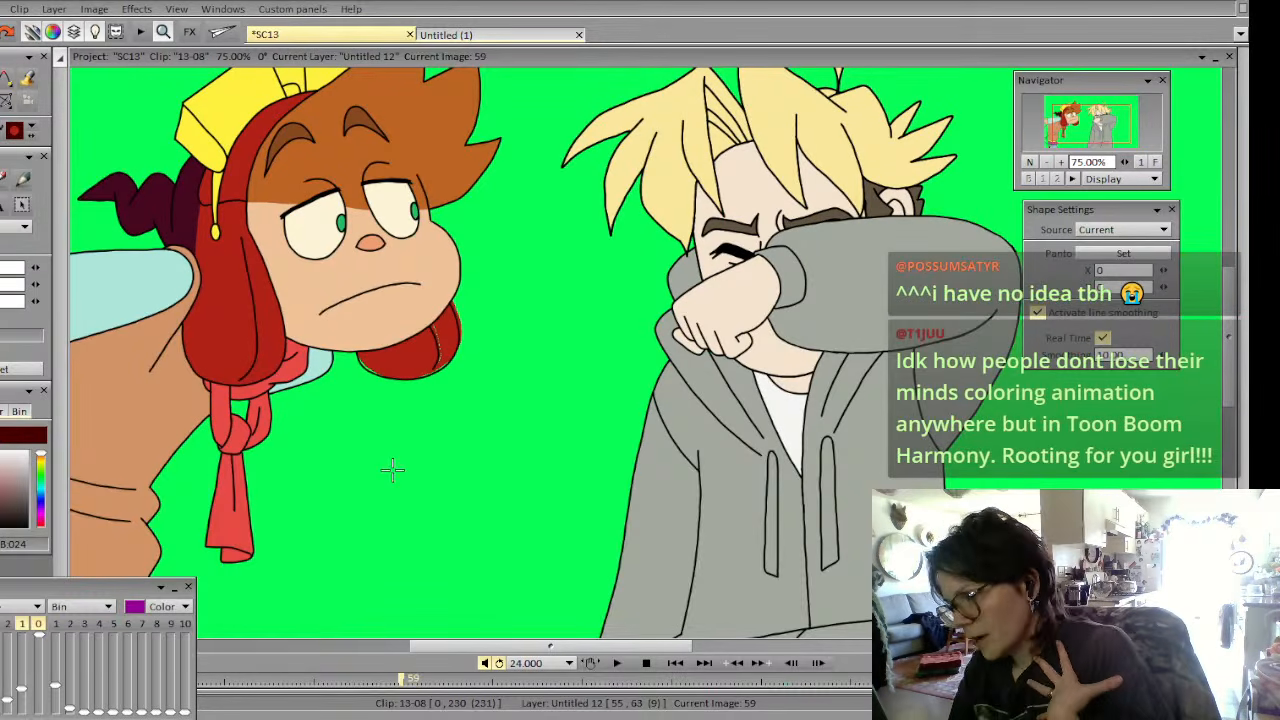
pyautogui.click(28, 78)
pyautogui.click(403, 361)
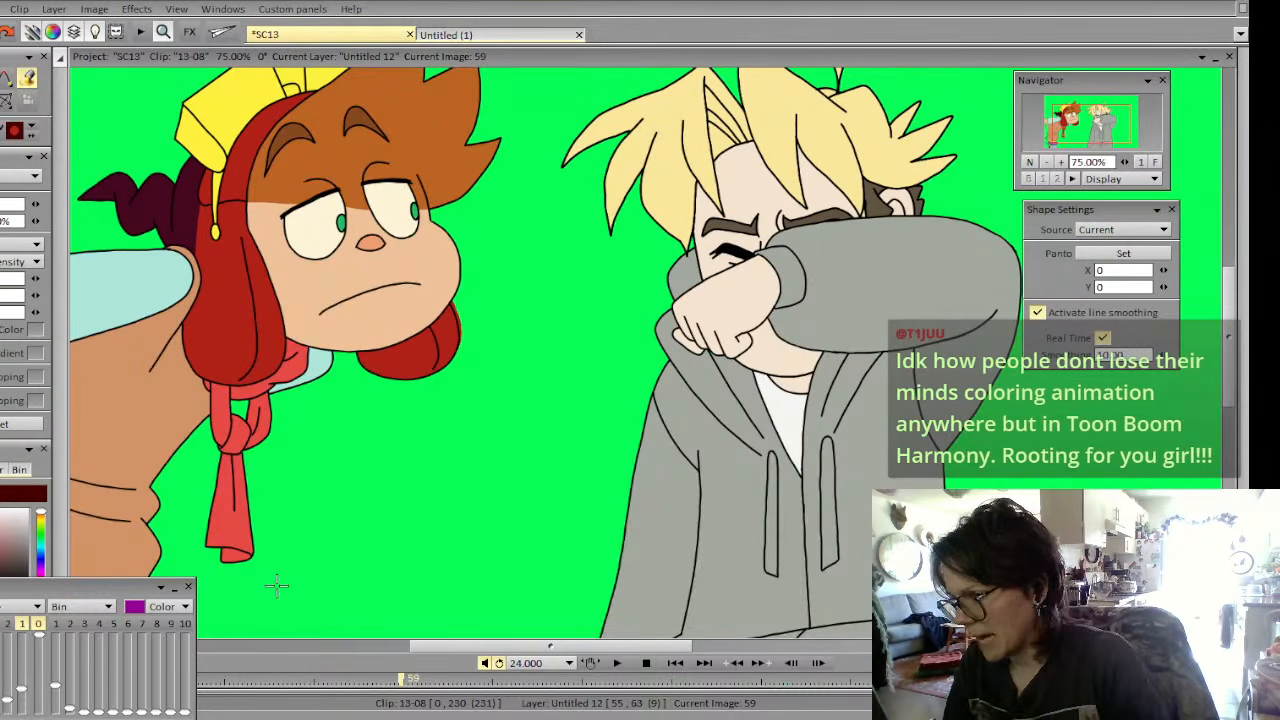
pyautogui.click(1, 80)
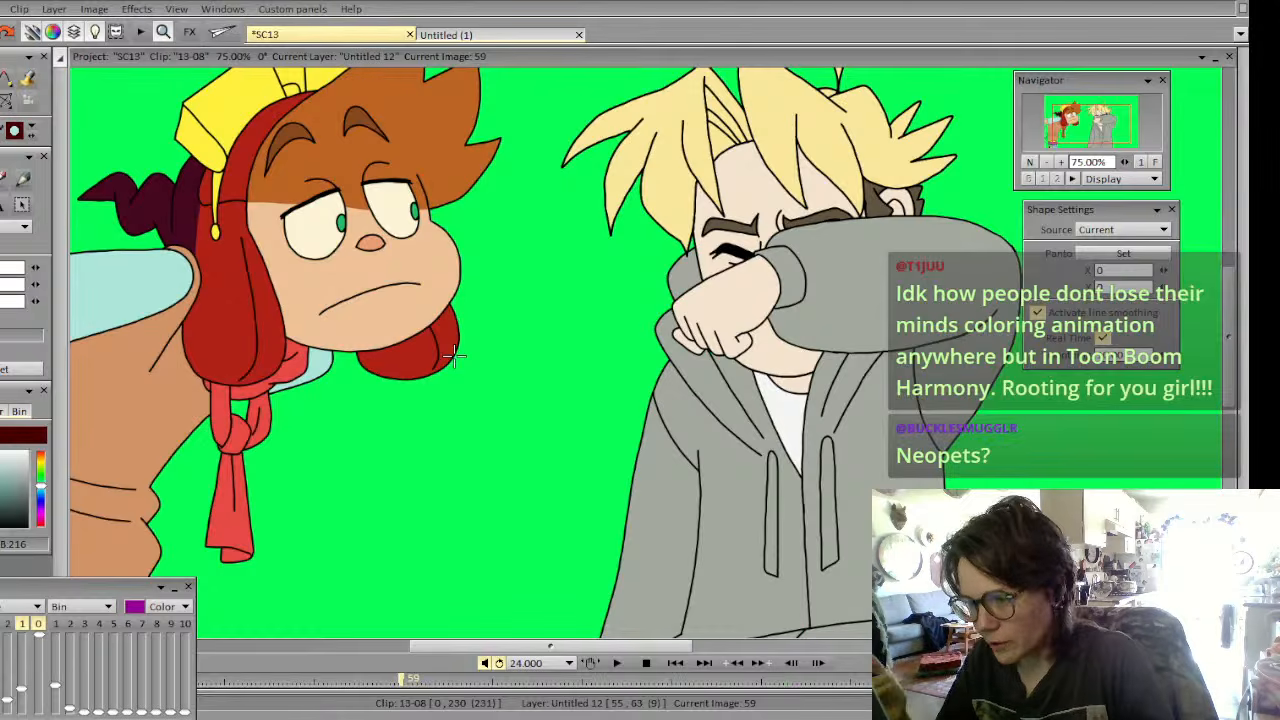
# Fill the uncoloured parts of the skirt with purple and of the rear leg with light blue in frame 59, undoing any background floods
pyautogui.click(1046, 161)
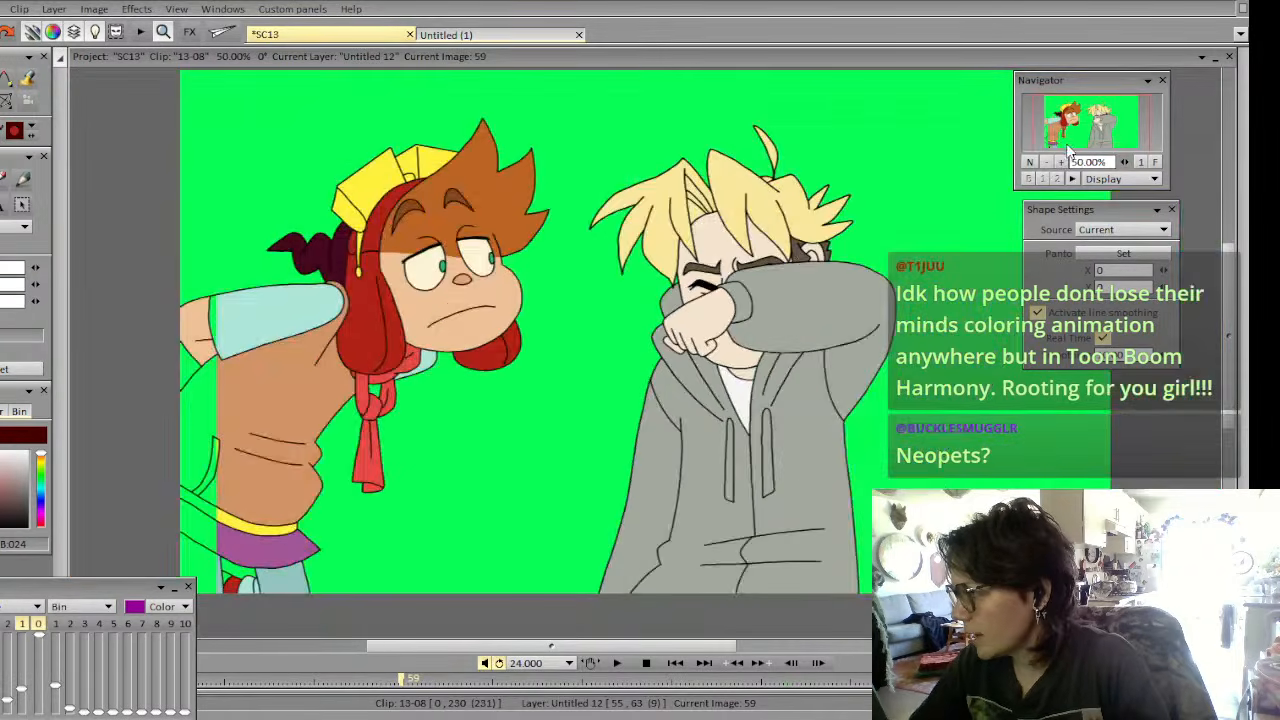
pyautogui.click(1070, 146)
pyautogui.moveTo(1070, 146); pyautogui.dragTo(1083, 137)
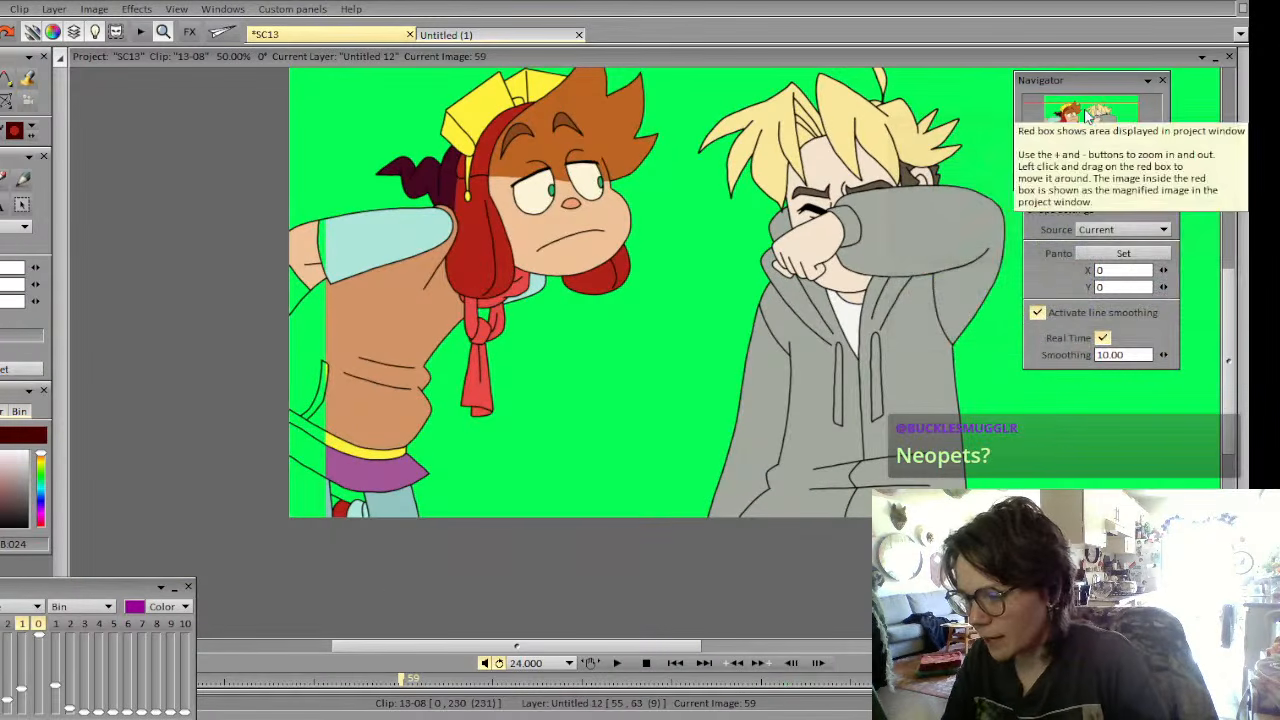
pyautogui.click(27, 78)
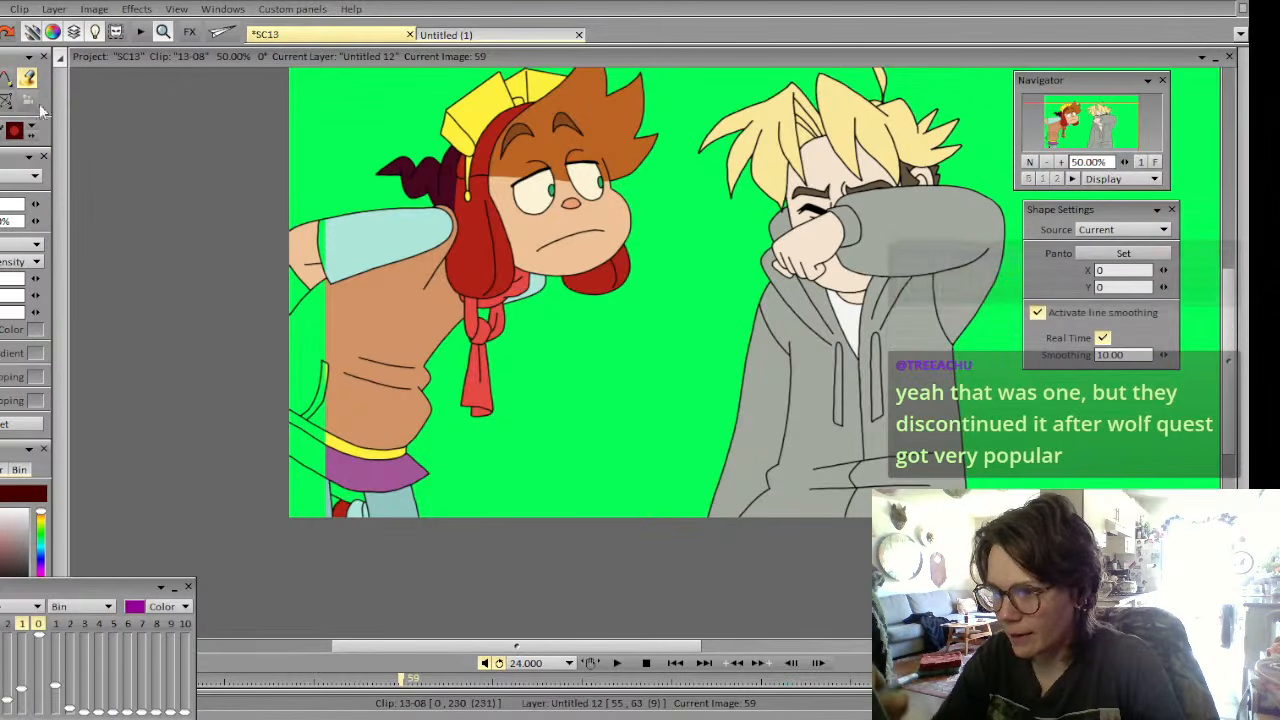
pyautogui.click(306, 456)
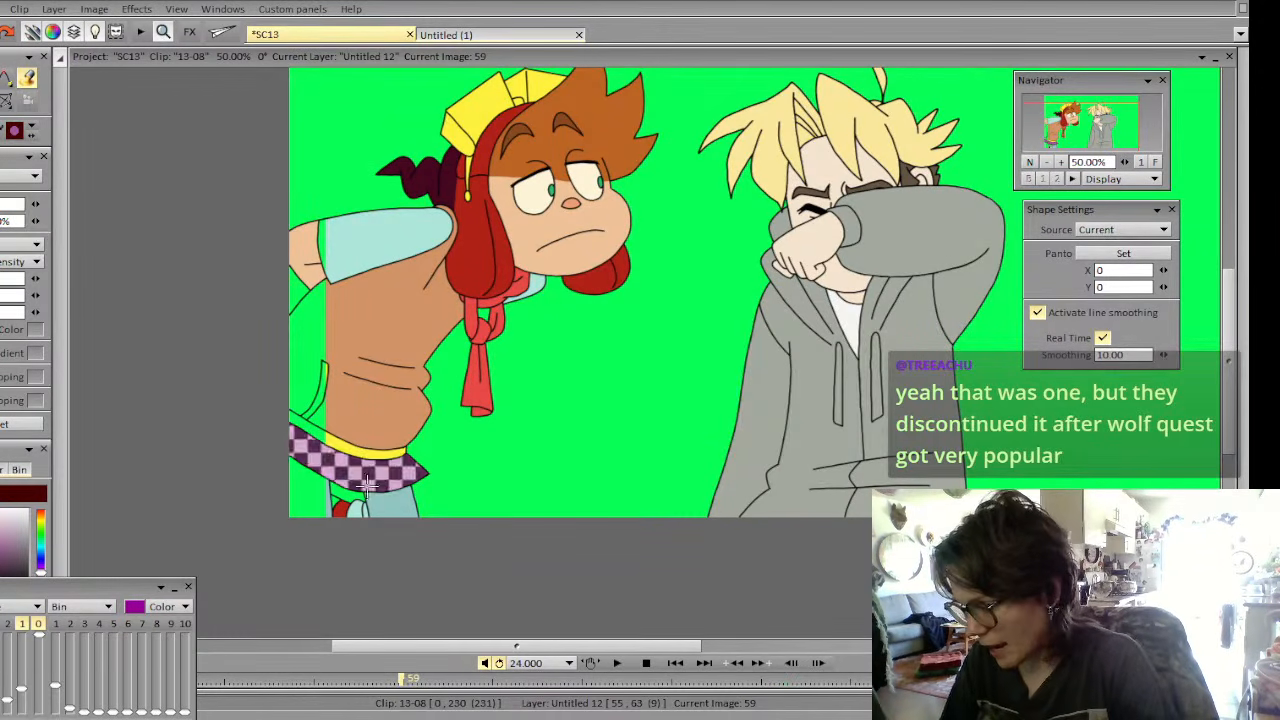
pyautogui.click(370, 538)
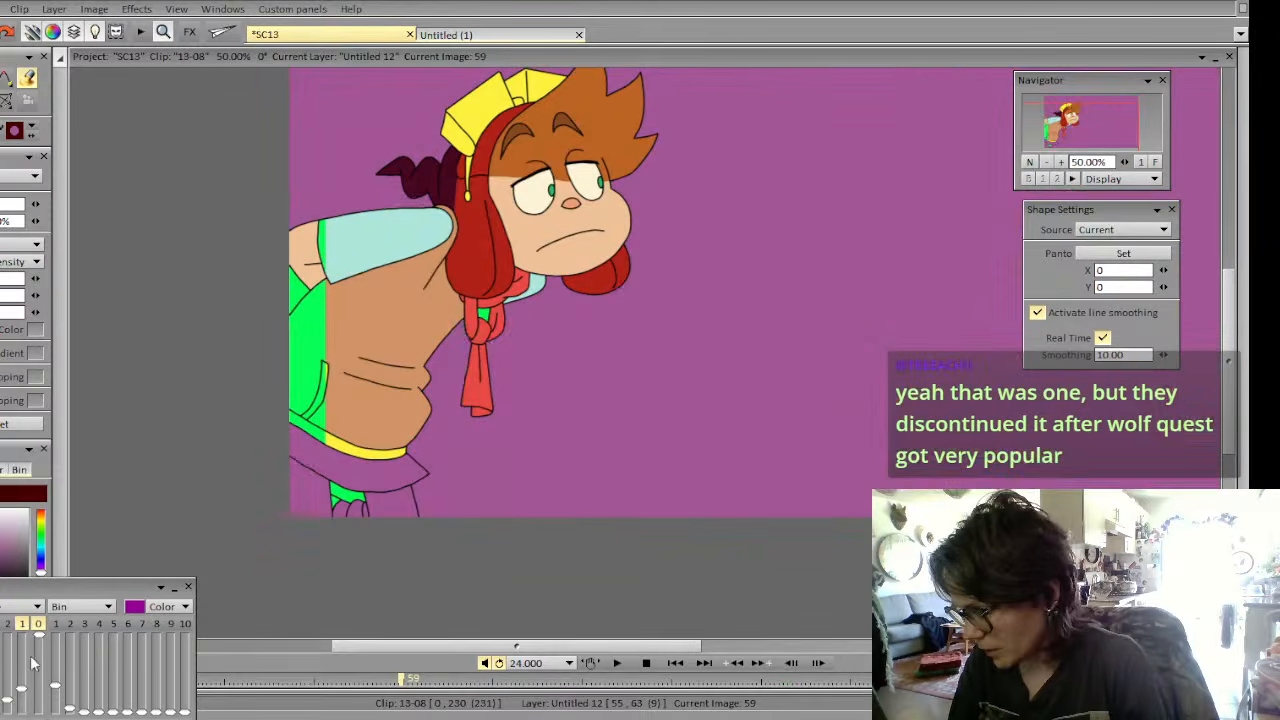
pyautogui.hotkey('ctrl', 'z')
pyautogui.click(408, 514)
pyautogui.click(303, 549)
pyautogui.hotkey('ctrl', 'z')
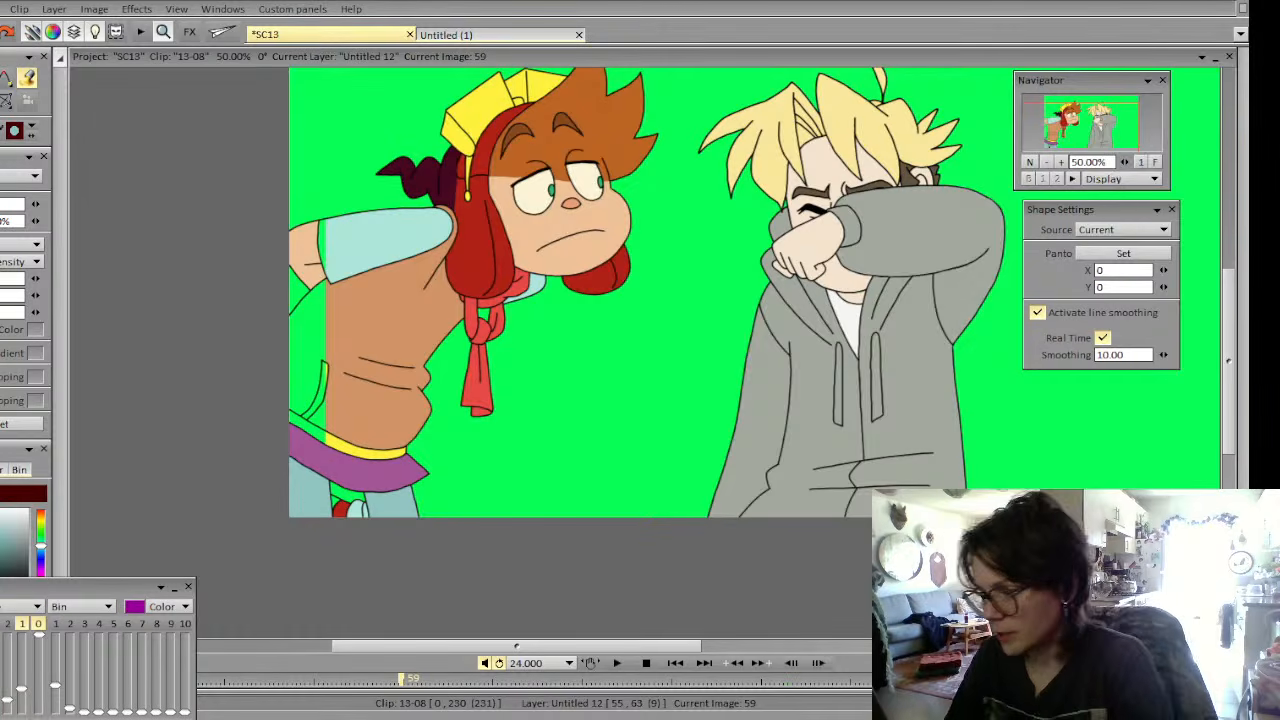
# Fill the remaining gaps in frame 59: yellow waistband and pocket trim, orange-brown shirt, and light-blue sleeve edge
pyautogui.click(367, 449)
pyautogui.click(319, 435)
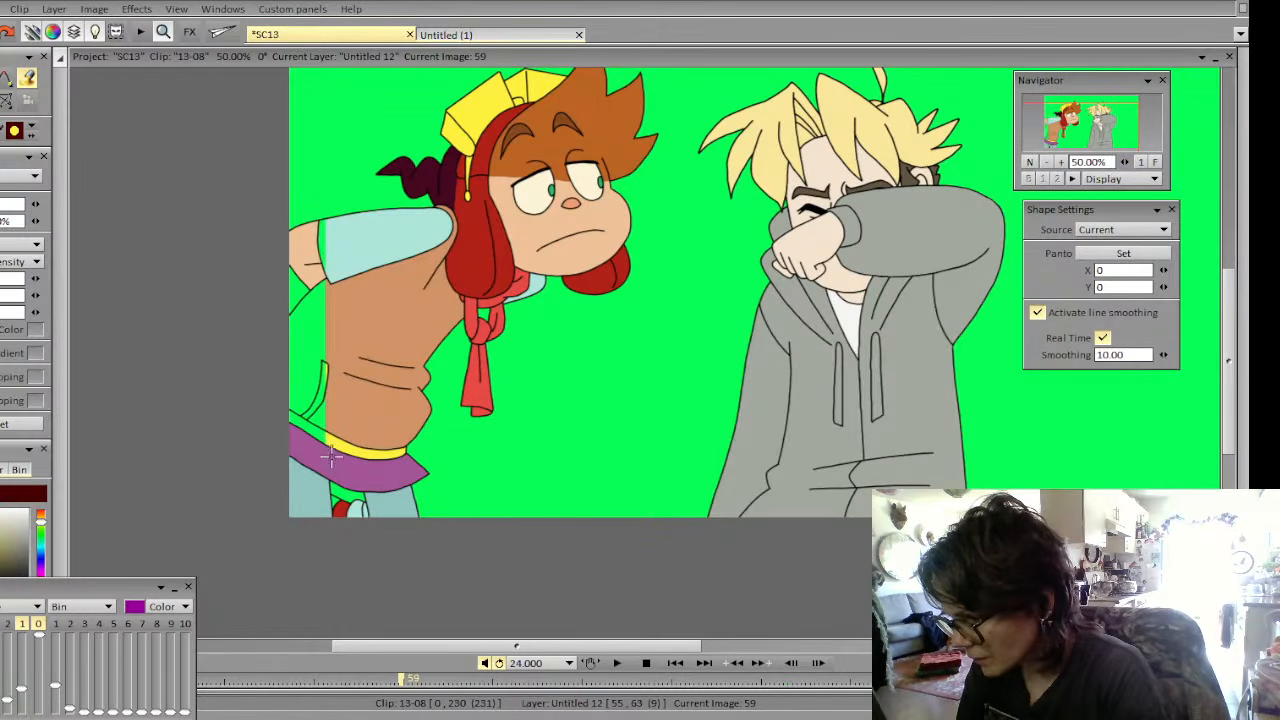
pyautogui.click(324, 400)
pyautogui.click(6, 496)
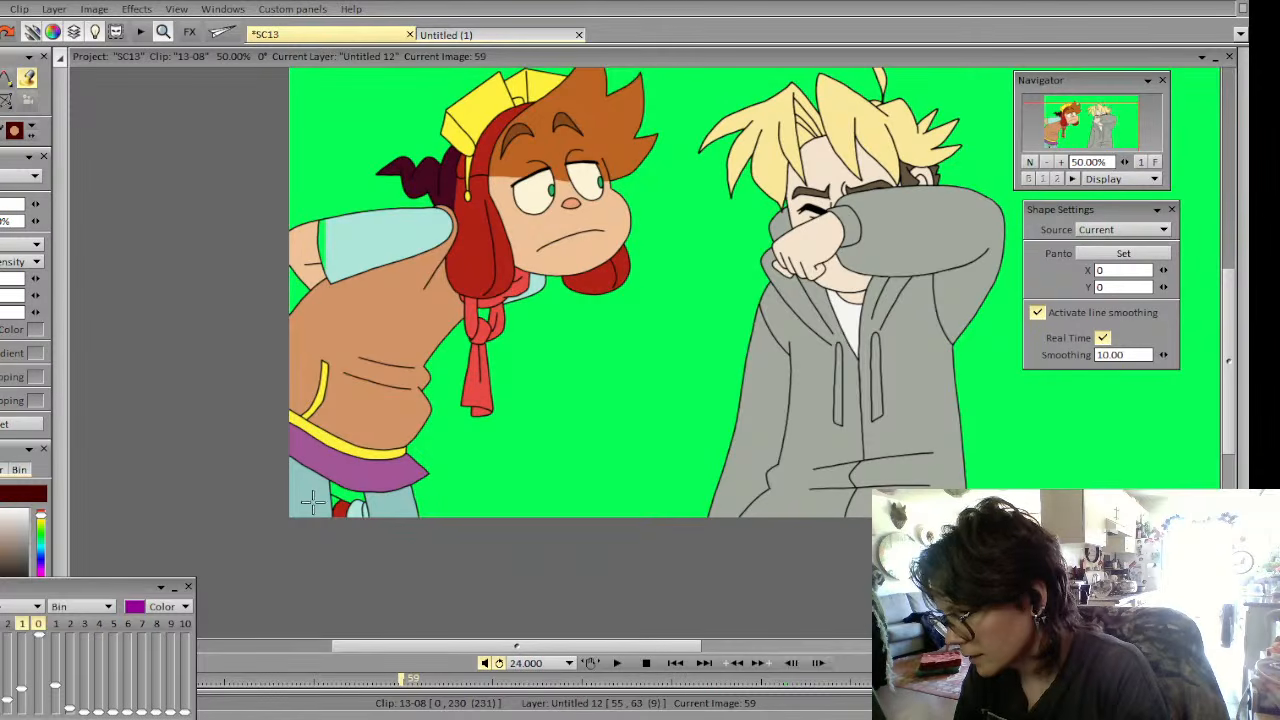
pyautogui.click(323, 248)
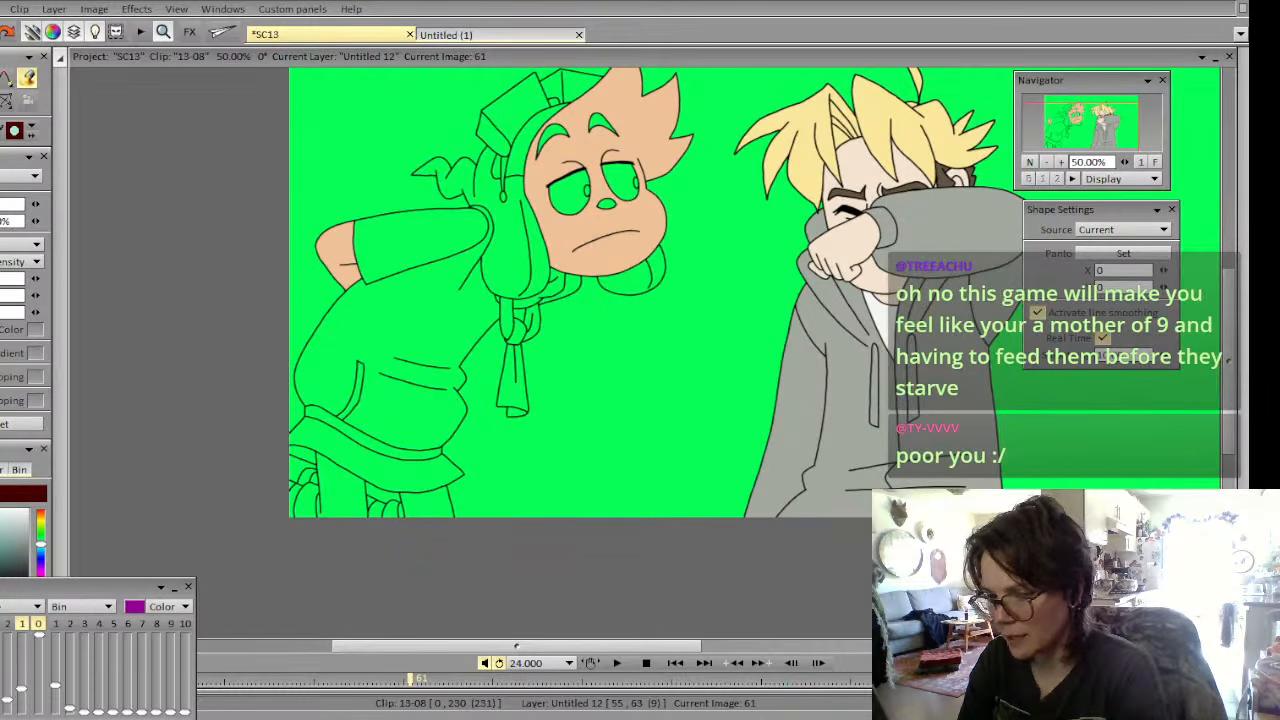
# Fill the sleeve and the small collar area below the chin with light blue in frame 61
pyautogui.press('Right')
pyautogui.click(399, 261)
pyautogui.click(567, 287)
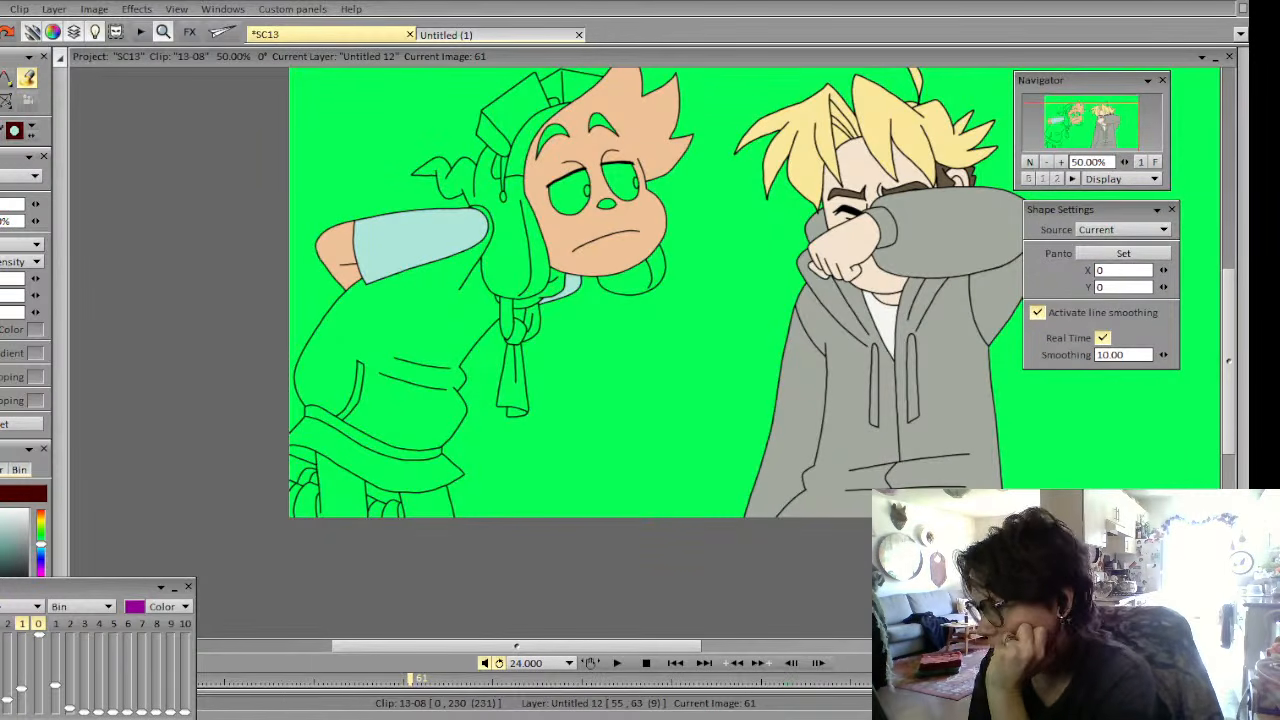
# Lasso the whole coloured red-capped character in frame 60 and copy it as a custom brush
pyautogui.press('Right')
pyautogui.press('Left')
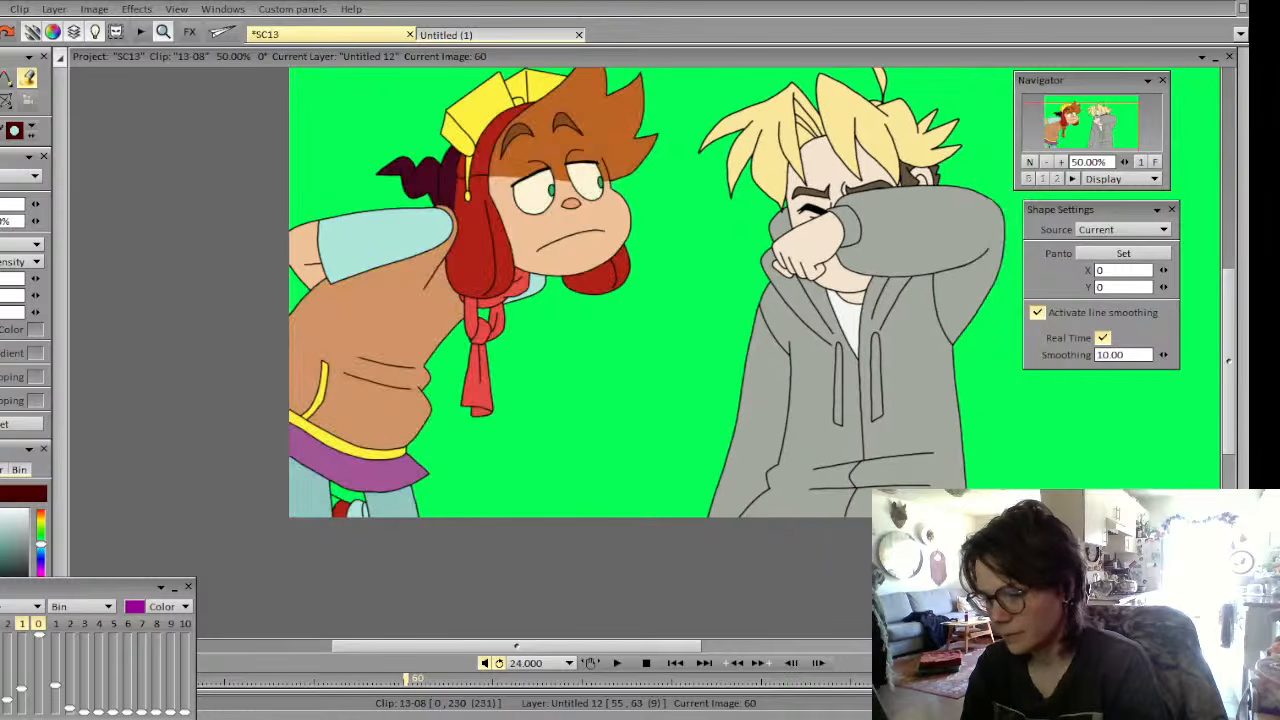
pyautogui.press('s')
pyautogui.click(1046, 163)
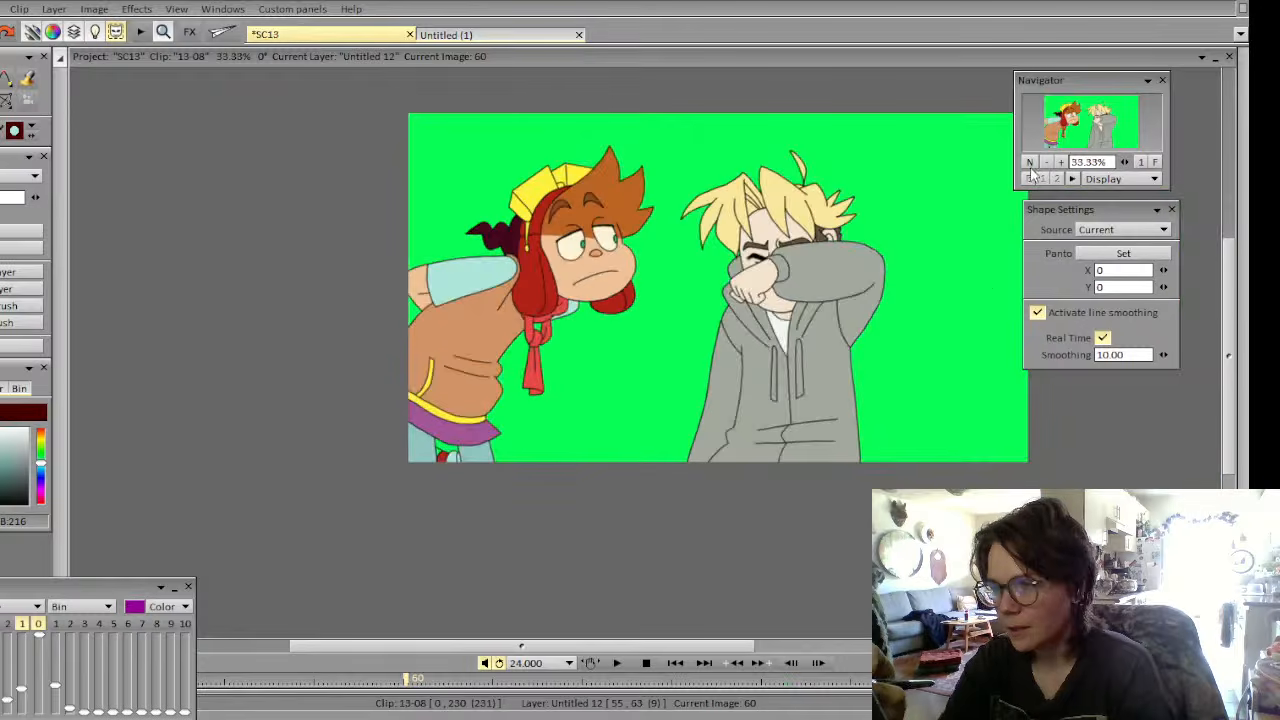
pyautogui.moveTo(652, 124)
pyautogui.mouseDown()
pyautogui.moveTo(661, 240)
pyautogui.moveTo(627, 433)
pyautogui.moveTo(389, 545)
pyautogui.mouseUp()
pyautogui.moveTo(655, 87); pyautogui.dragTo(655, 88)
pyautogui.click(11, 308)
# Stamp the copied coloured character onto frame 61 in line with its line art, undoing and redoing the first stamp
pyautogui.press('Right')
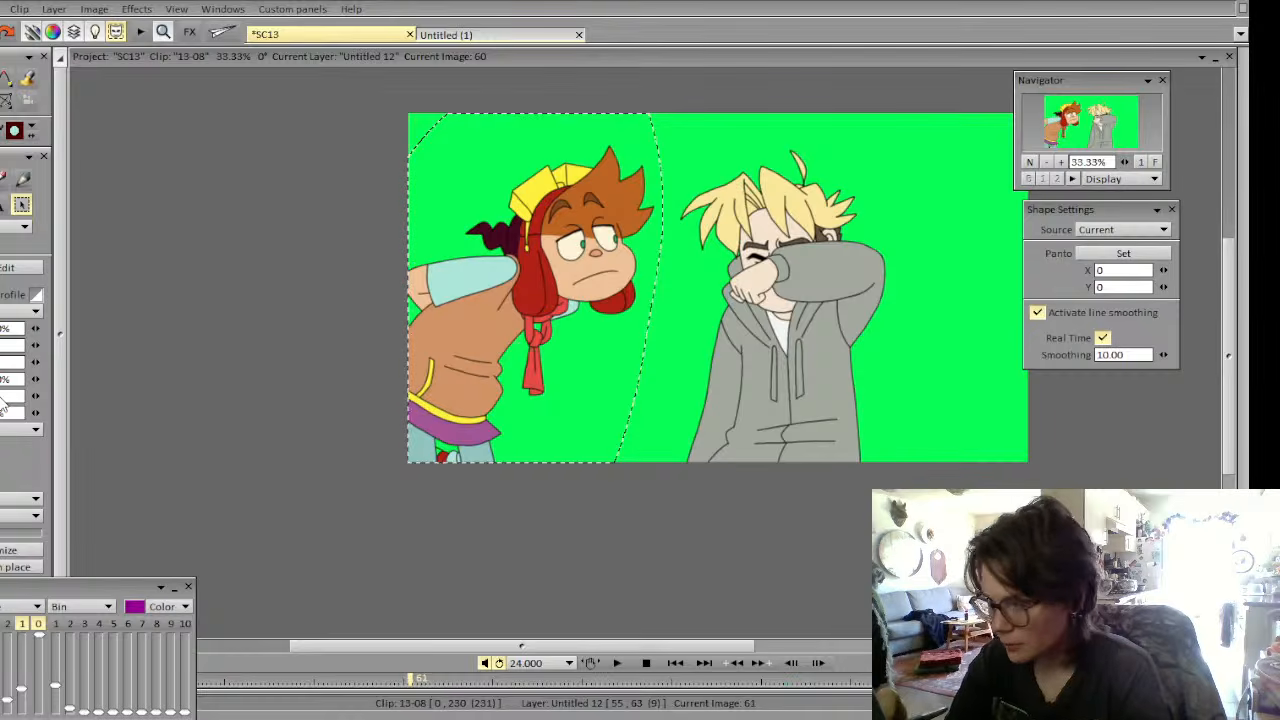
pyautogui.rightClick(6, 101)
pyautogui.click(10, 259)
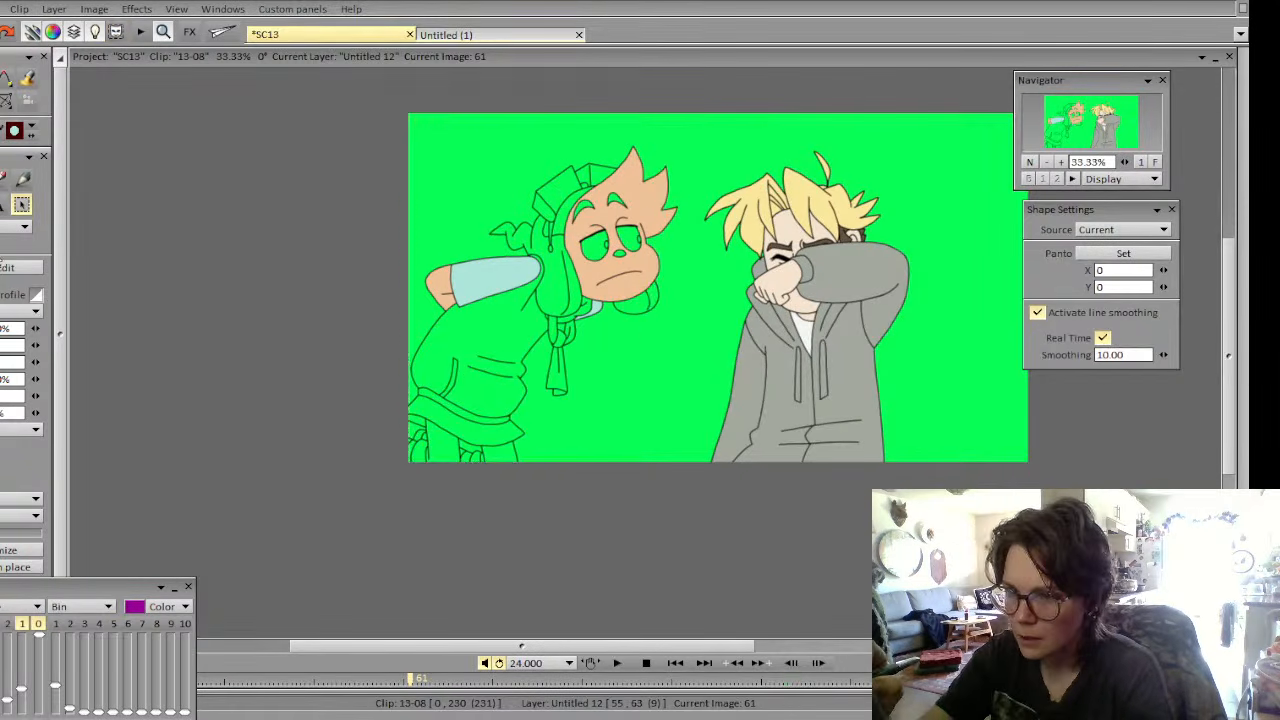
pyautogui.click(1062, 163)
pyautogui.click(1062, 163)
pyautogui.moveTo(784, 238)
pyautogui.mouseDown()
pyautogui.moveTo(889, 392)
pyautogui.moveTo(861, 440)
pyautogui.mouseUp()
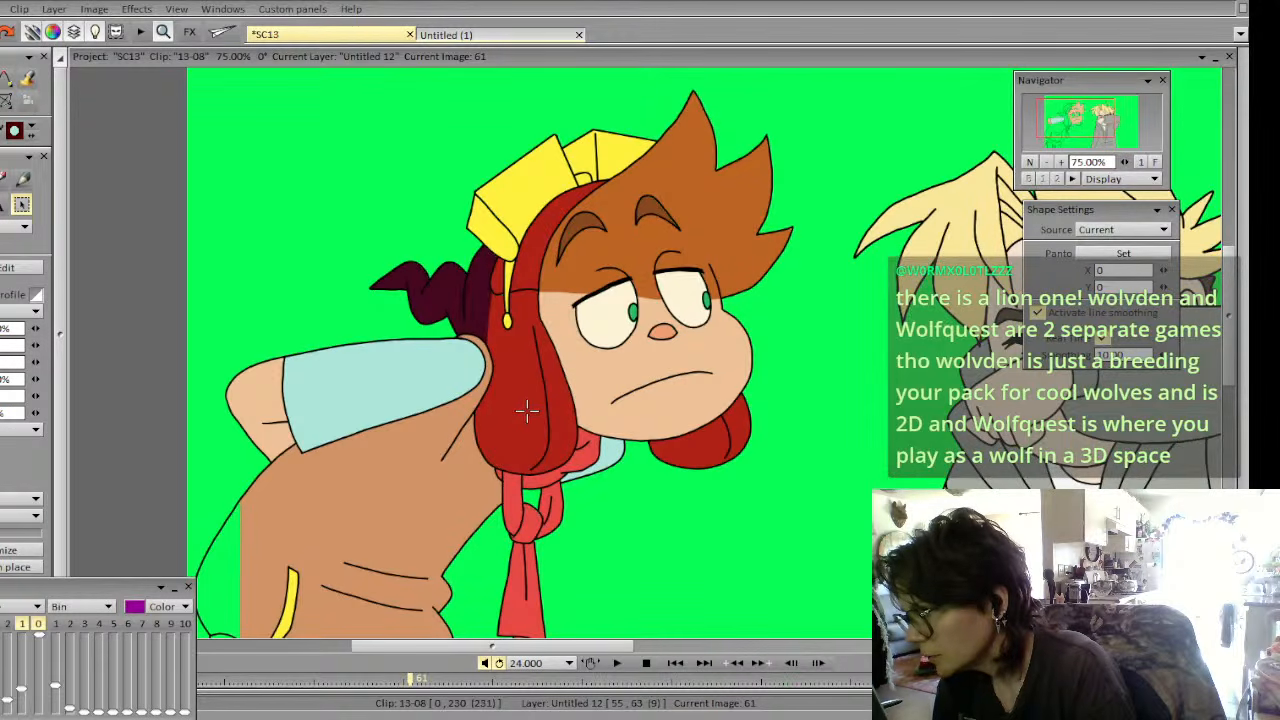
pyautogui.click(527, 411)
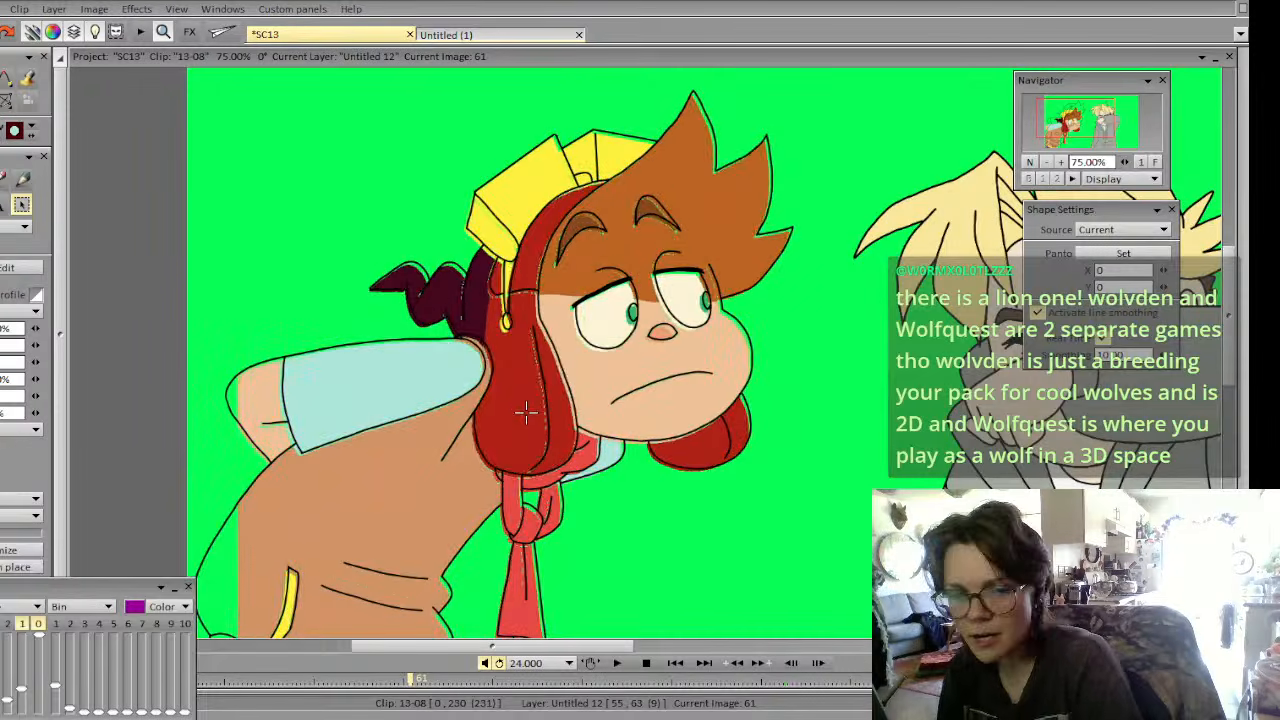
pyautogui.hotkey('ctrl', 'z')
pyautogui.click(527, 410)
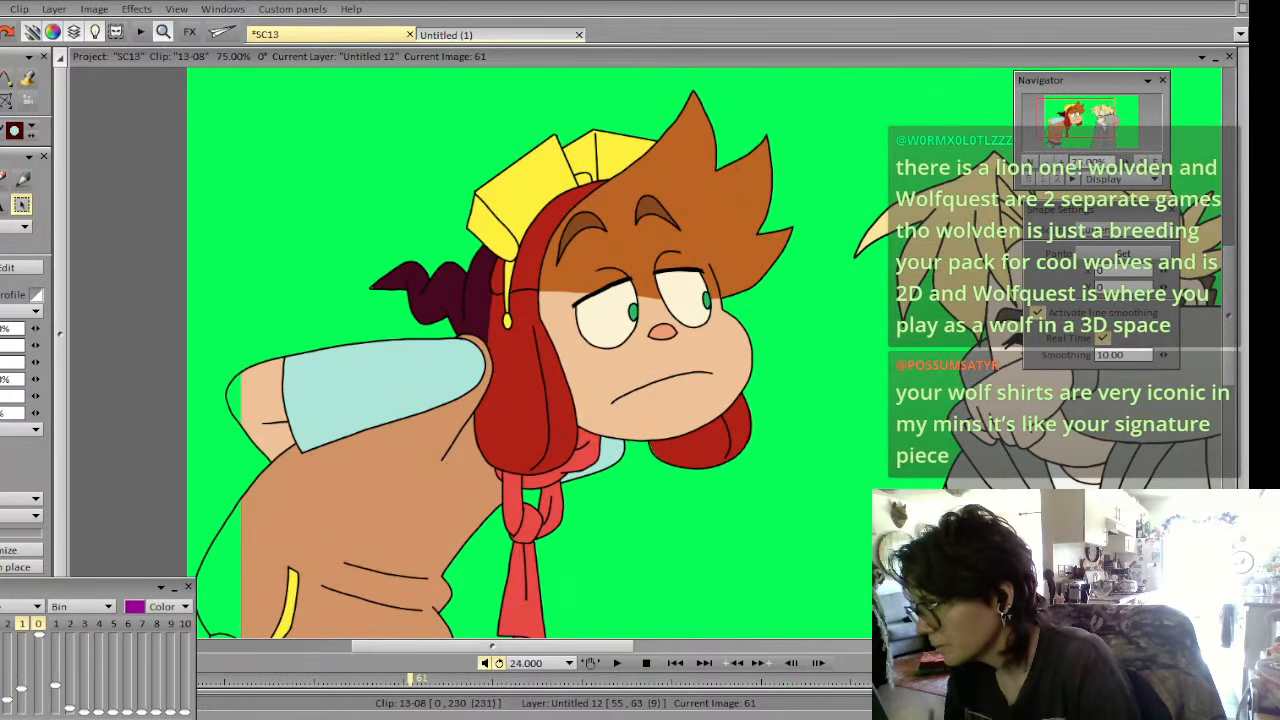
# Flip between frames 60 and 61 to compare the coloured poses, sampling the brown hair colour in frame 60
pyautogui.press('Left')
pyautogui.press('Right')
pyautogui.press('Left')
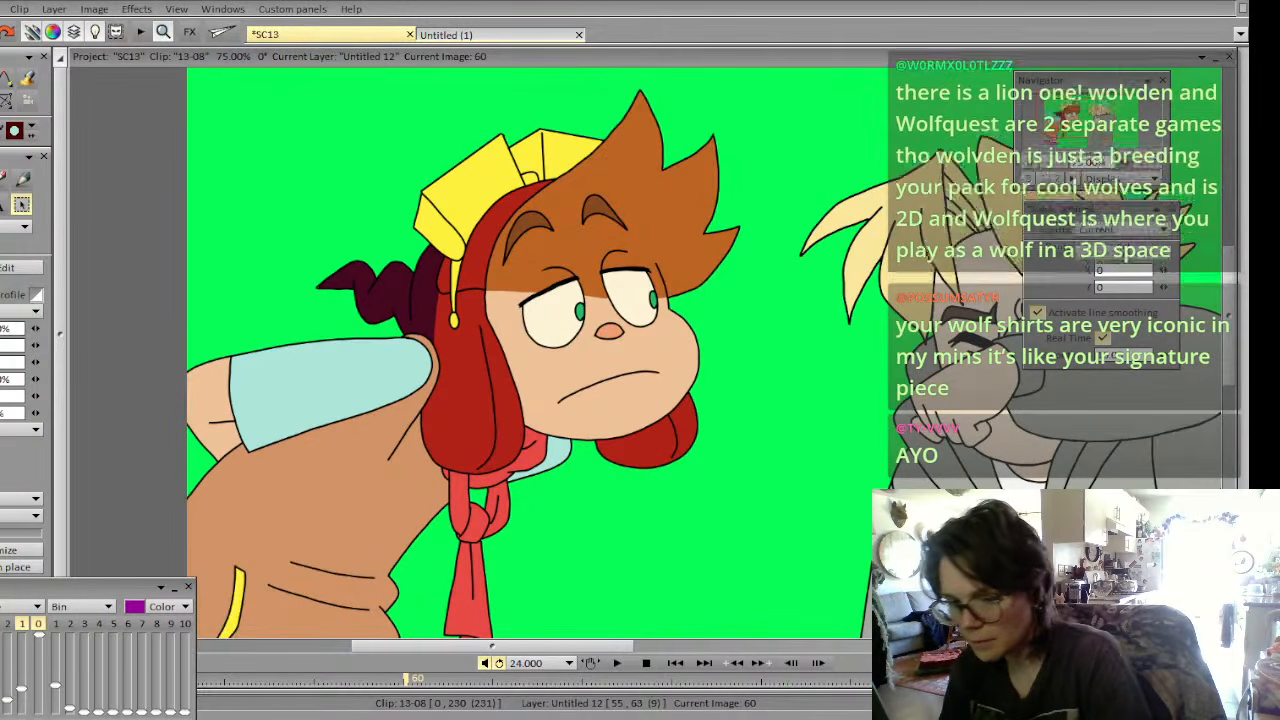
pyautogui.press('b')
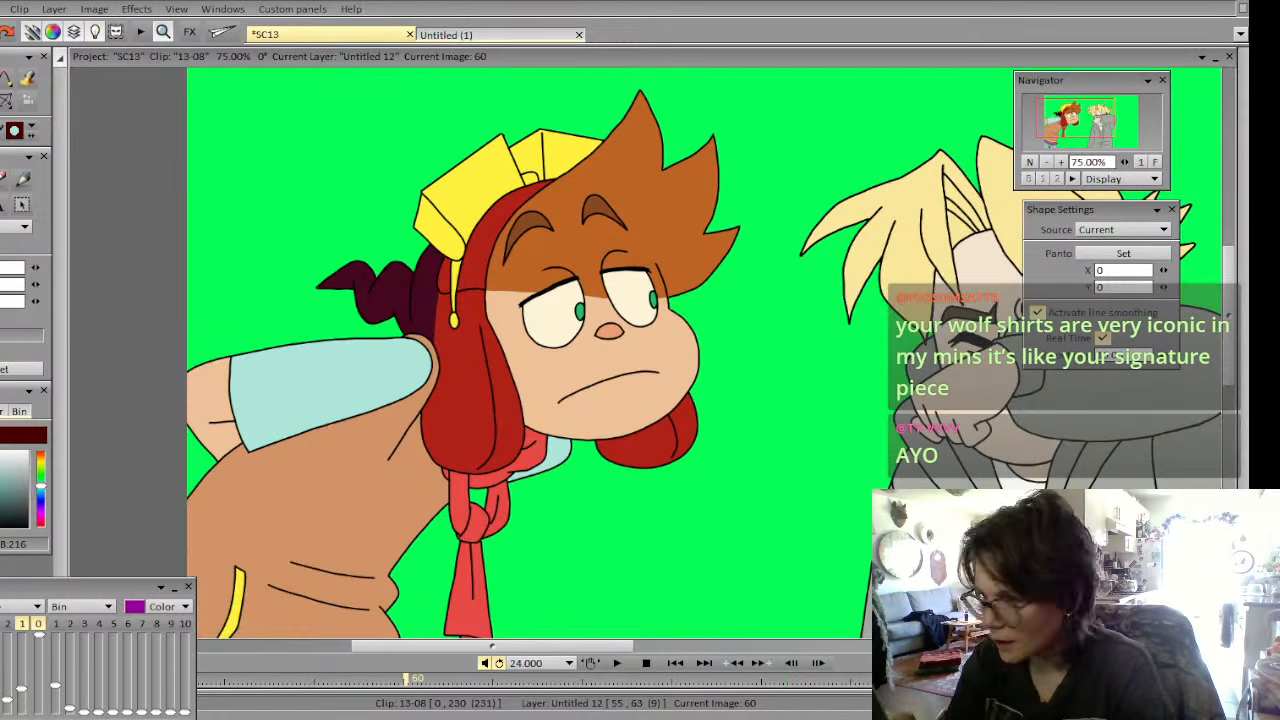
pyautogui.click(658, 247)
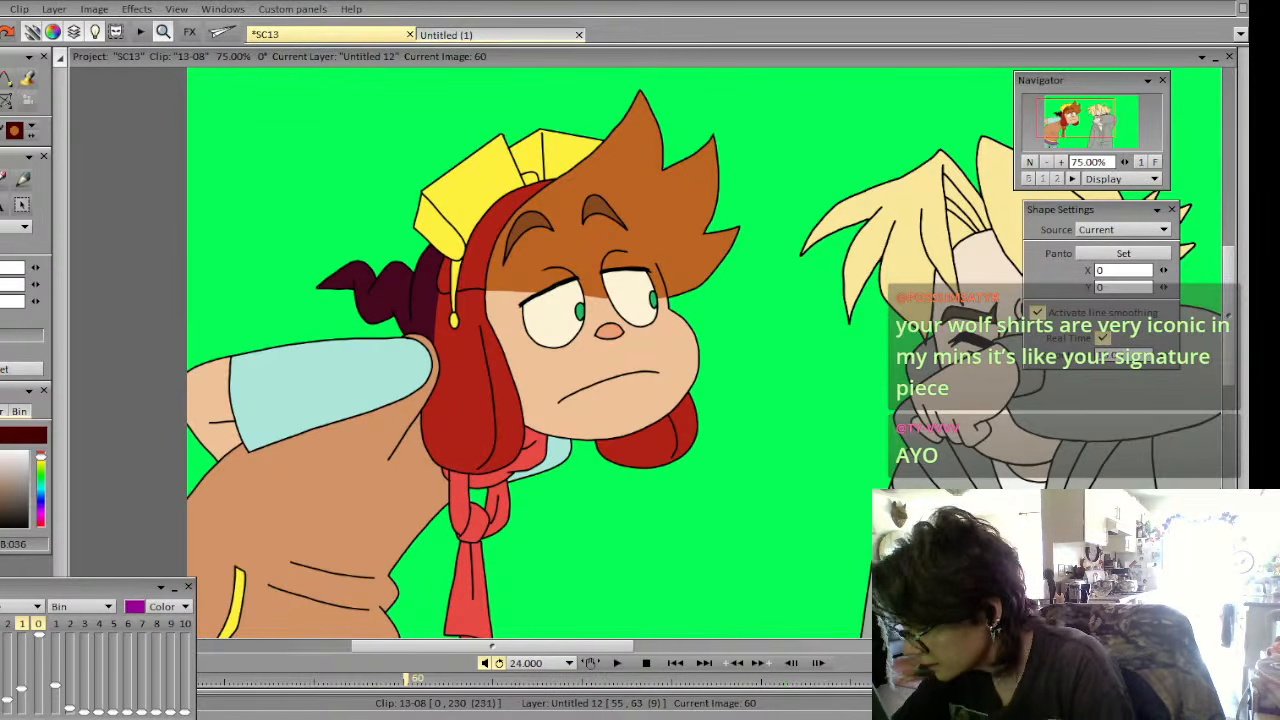
pyautogui.press('Right')
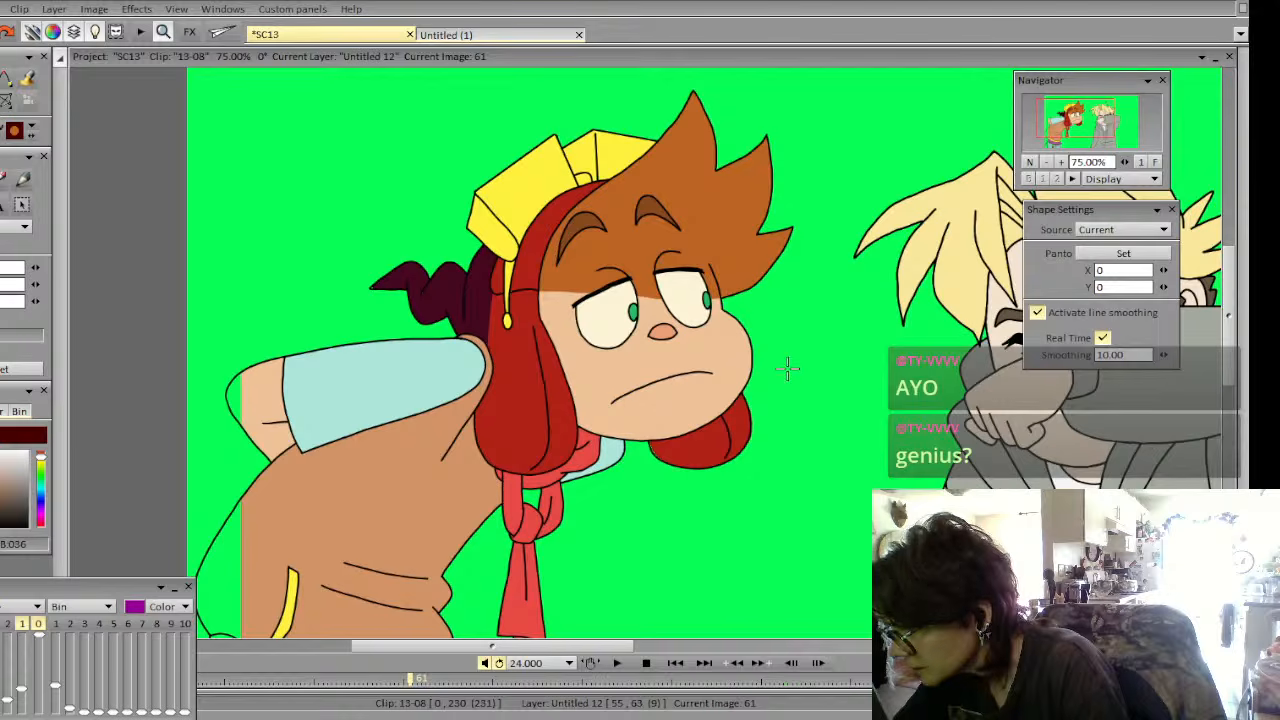
pyautogui.press('Left')
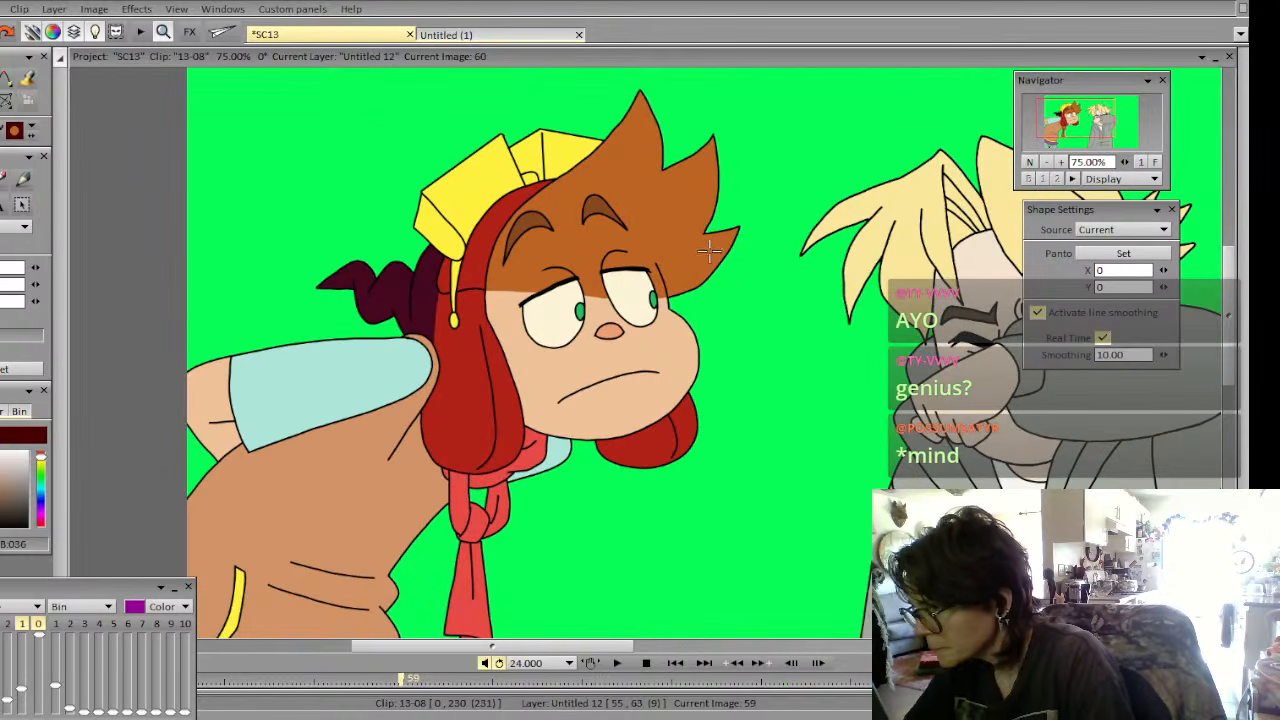
pyautogui.press('Right')
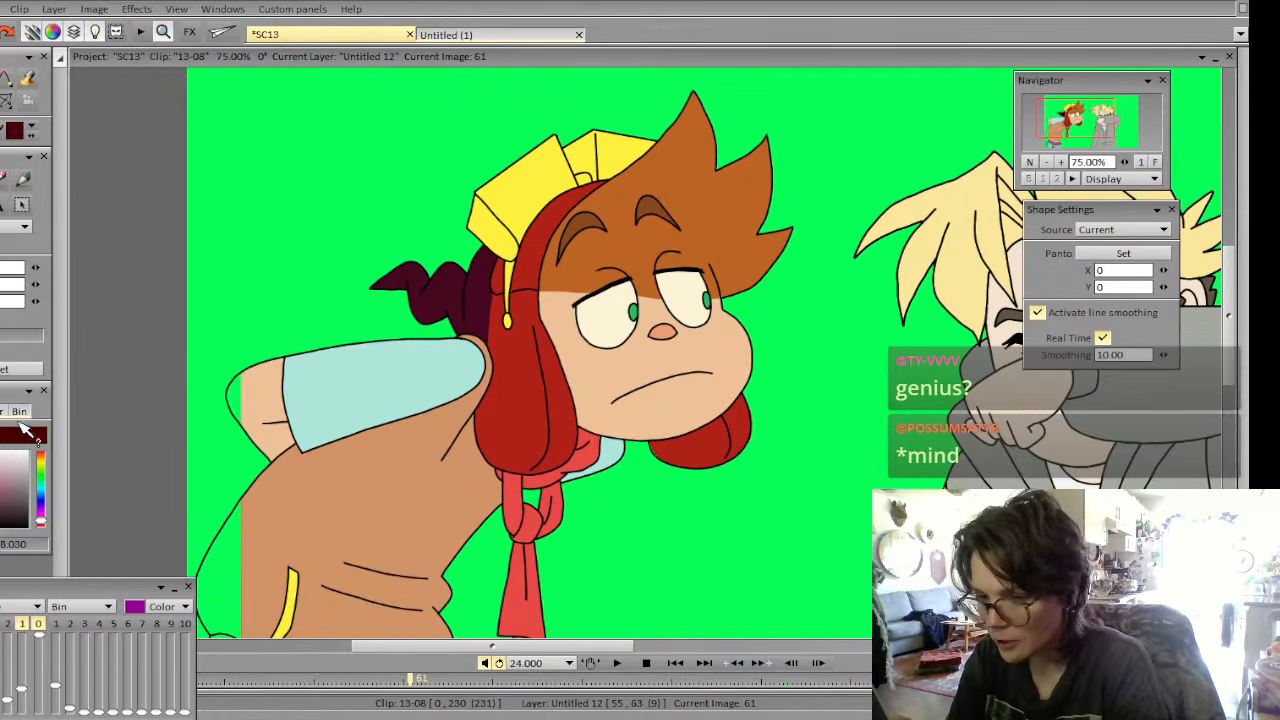
# Fill the gaps in frame 61: skin tone at the elbow, orange-brown on the back of the shirt, and yellow on the waistband
pyautogui.click(28, 79)
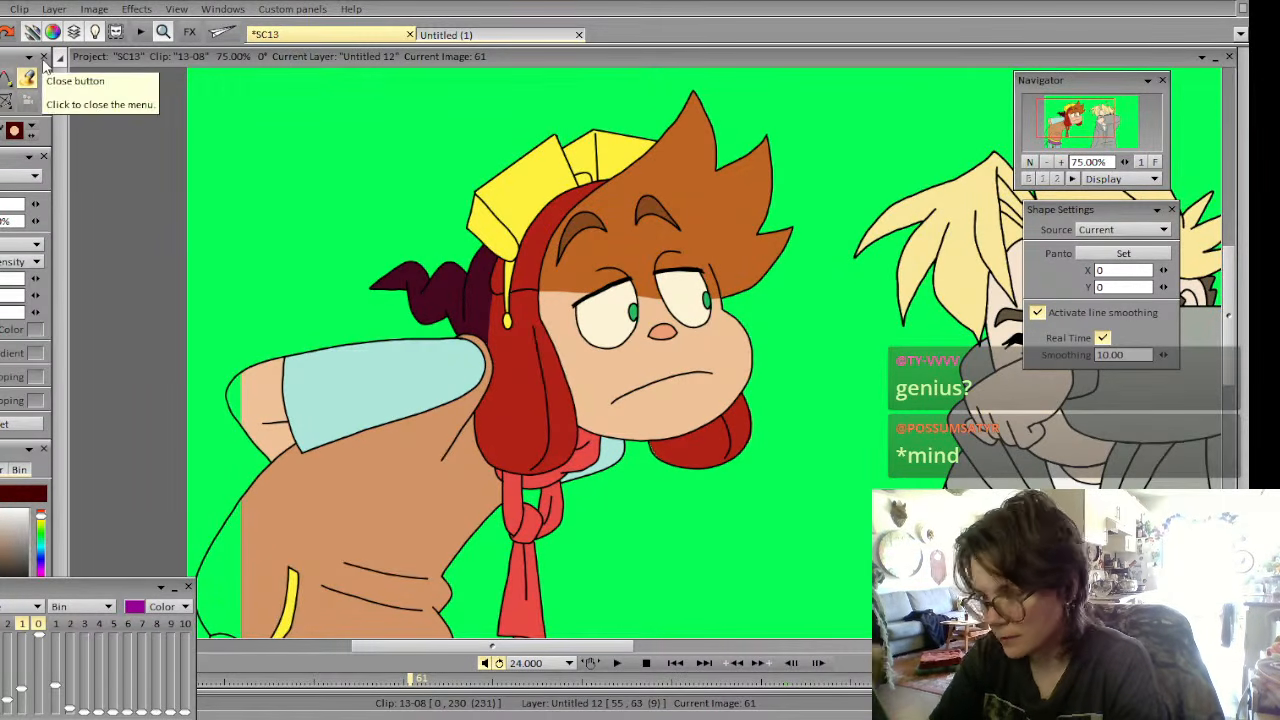
pyautogui.click(243, 402)
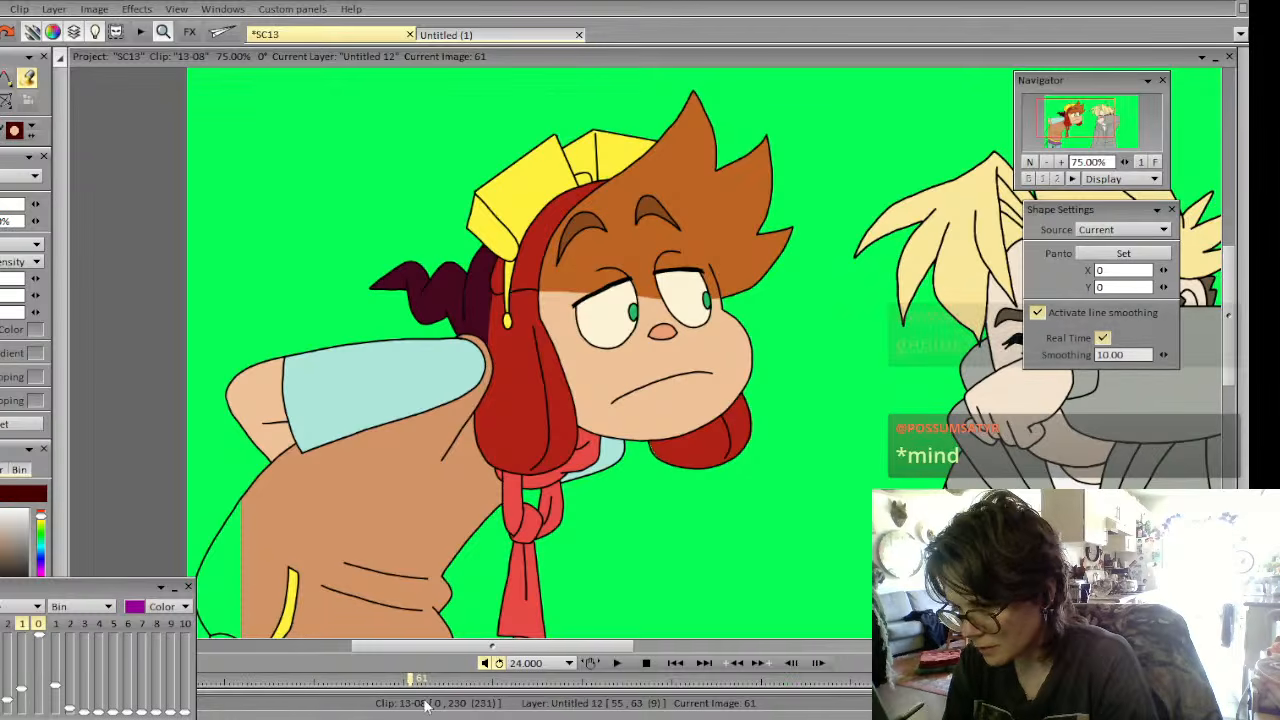
pyautogui.moveTo(1082, 128); pyautogui.dragTo(1071, 134)
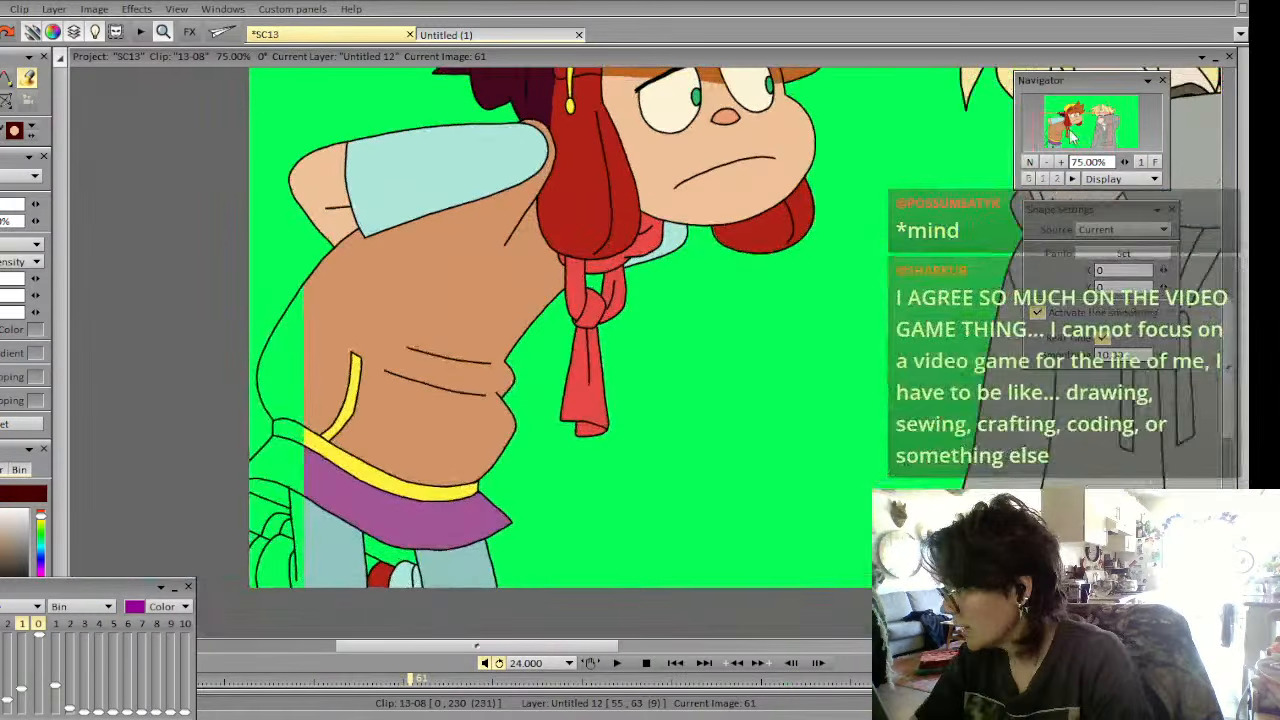
pyautogui.click(296, 385)
pyautogui.press('p')
pyautogui.click(298, 431)
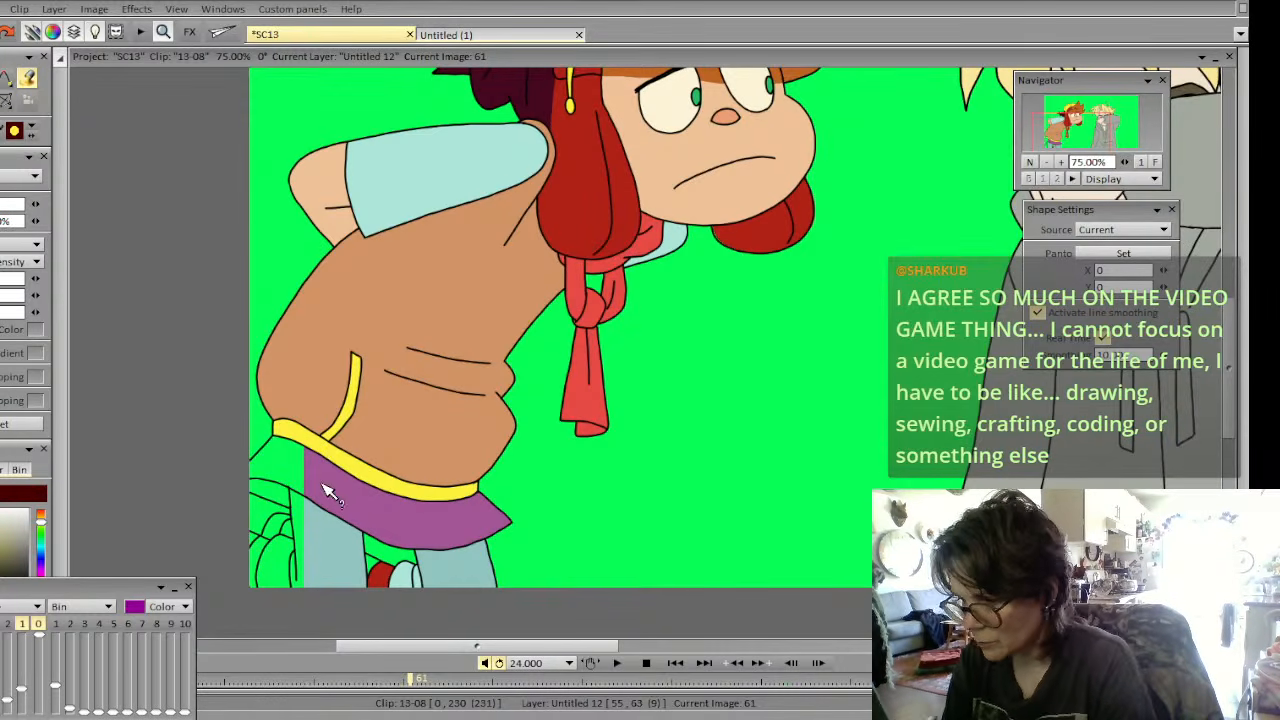
# Fill the rest of the skirt with purple and the rear leg and shoe with light blue, red and brown in frame 61
pyautogui.press('p')
pyautogui.click(284, 484)
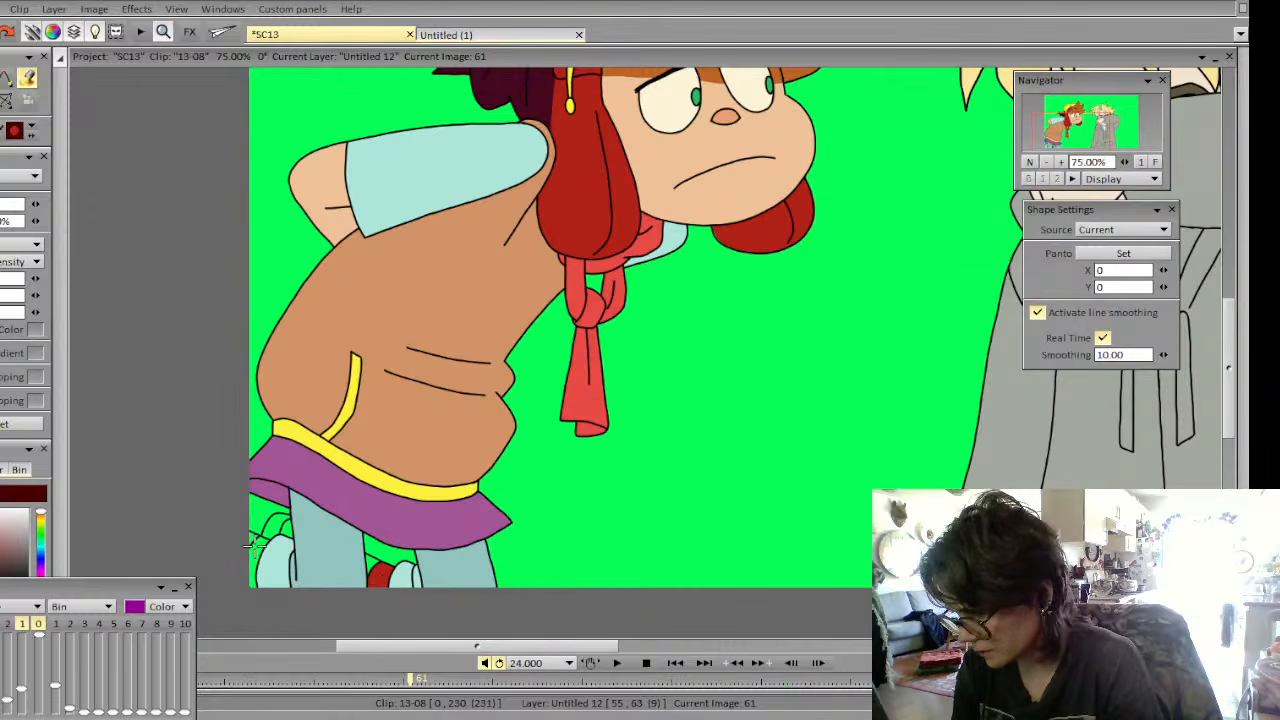
pyautogui.moveTo(254, 548); pyautogui.dragTo(252, 600)
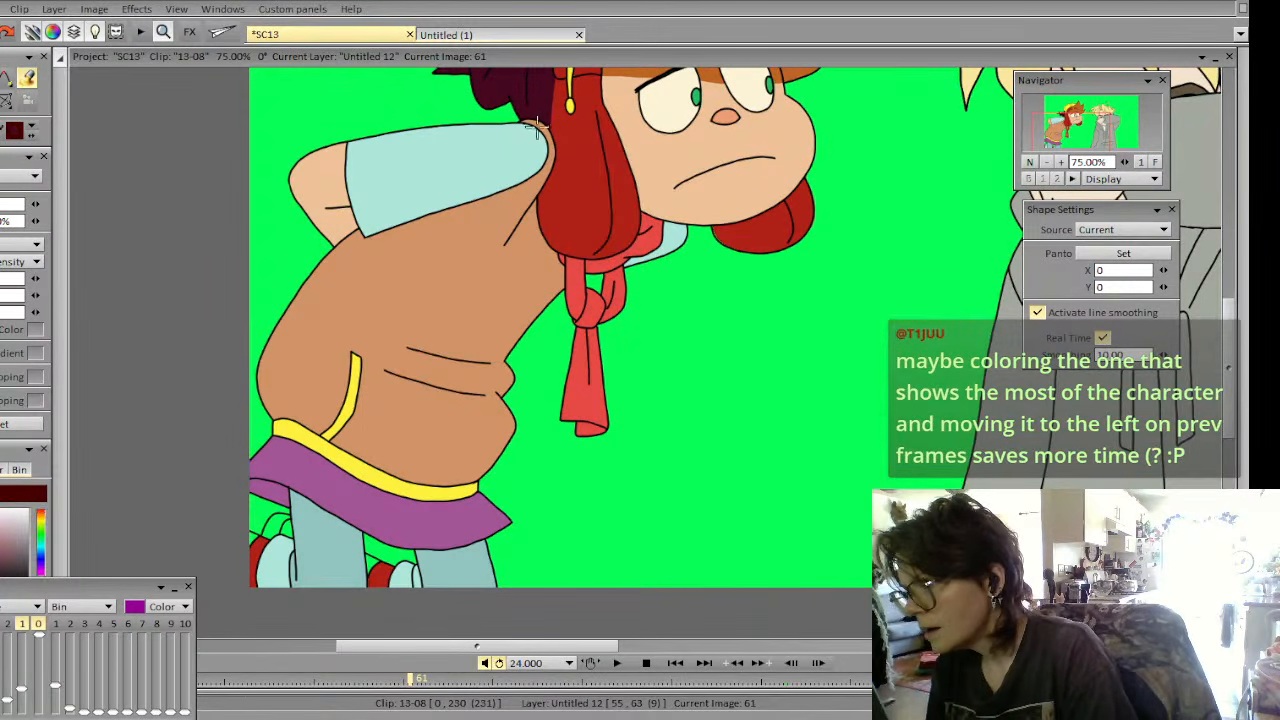
pyautogui.click(273, 528)
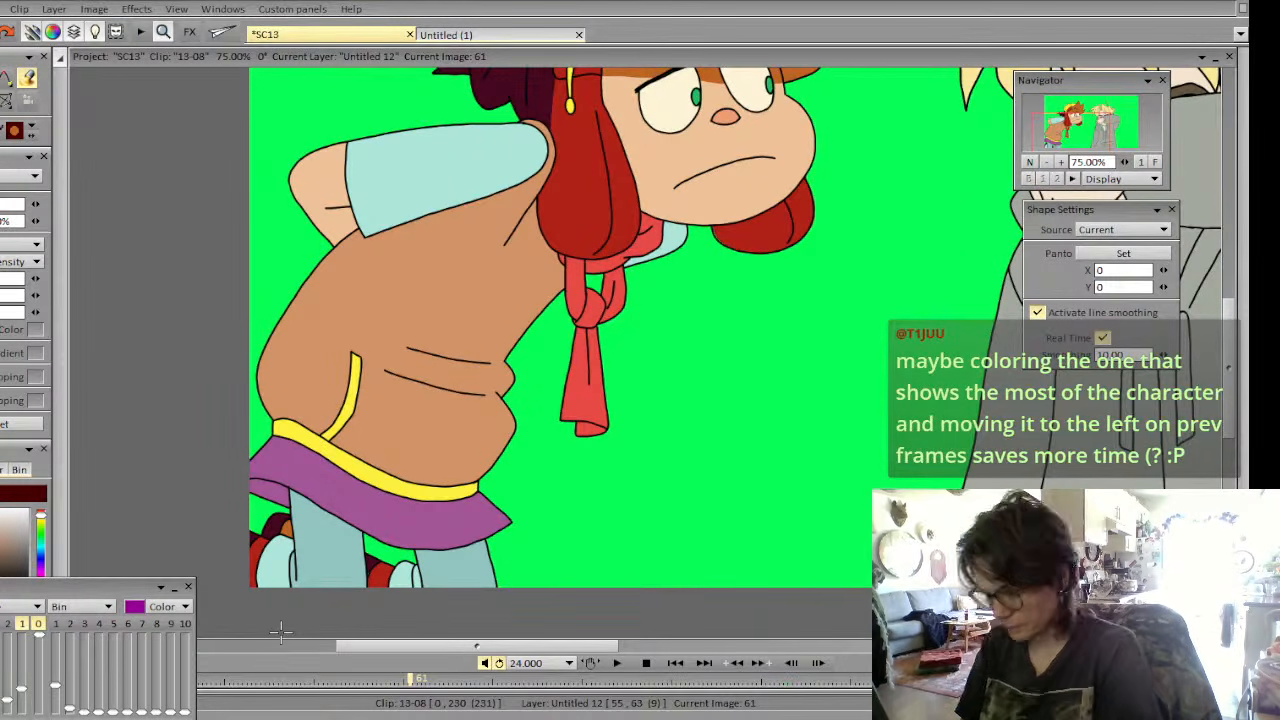
# Lasso the coloured red-capped character in frame 63, pick it up as a custom brush, and clear the carried-over colour from that frame
pyautogui.press('Right')
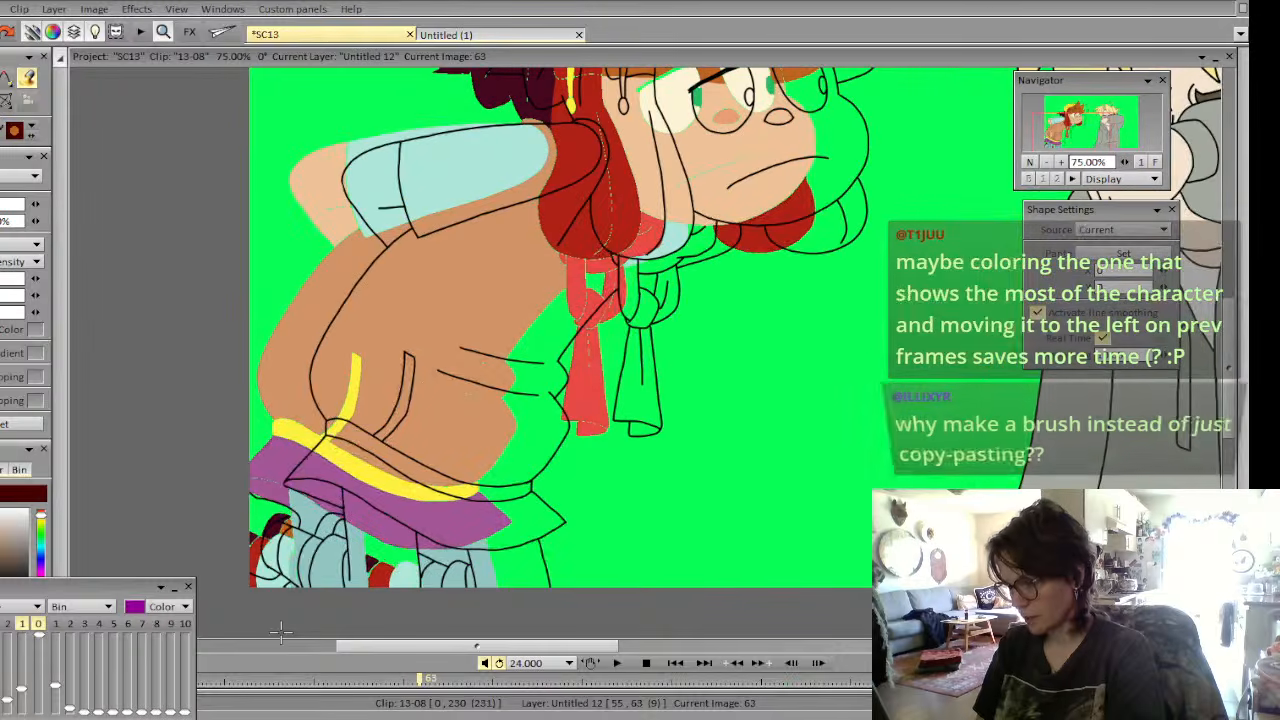
pyautogui.click(1046, 162)
pyautogui.moveTo(1071, 134); pyautogui.dragTo(1090, 124)
pyautogui.moveTo(240, 717)
pyautogui.mouseDown()
pyautogui.moveTo(692, 260)
pyautogui.moveTo(286, 194)
pyautogui.moveTo(228, 240)
pyautogui.mouseUp()
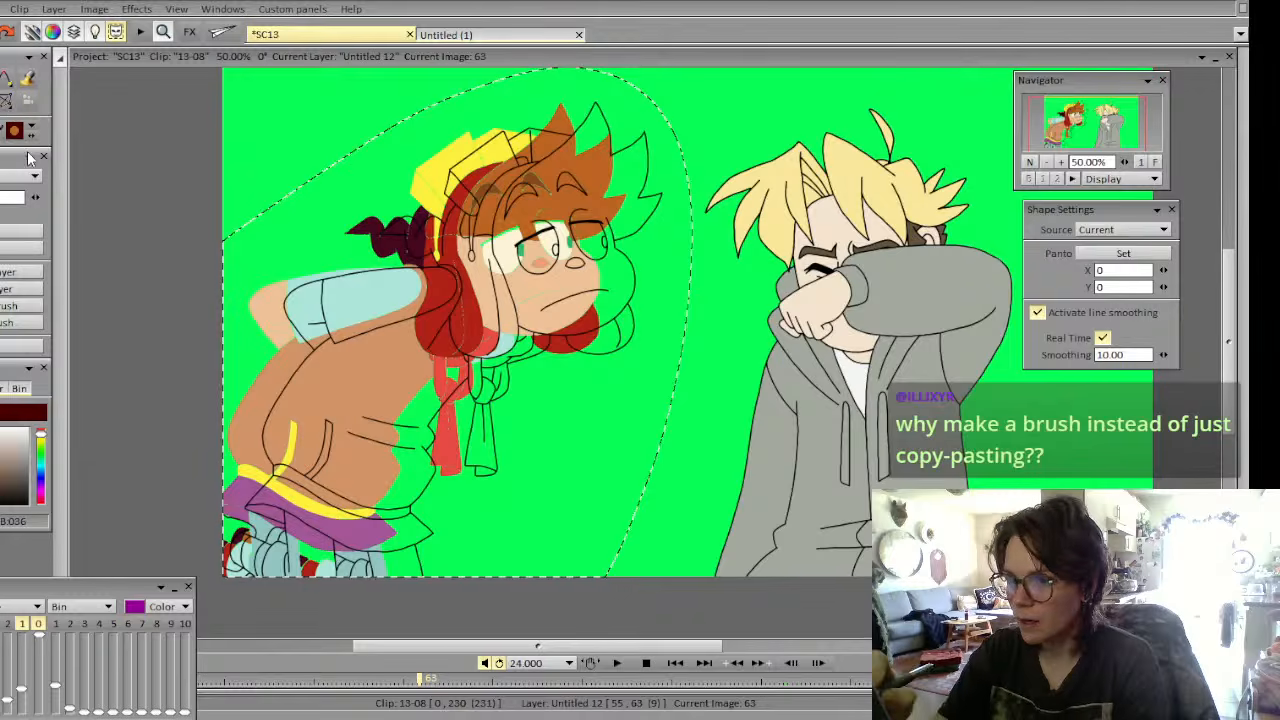
pyautogui.click(16, 324)
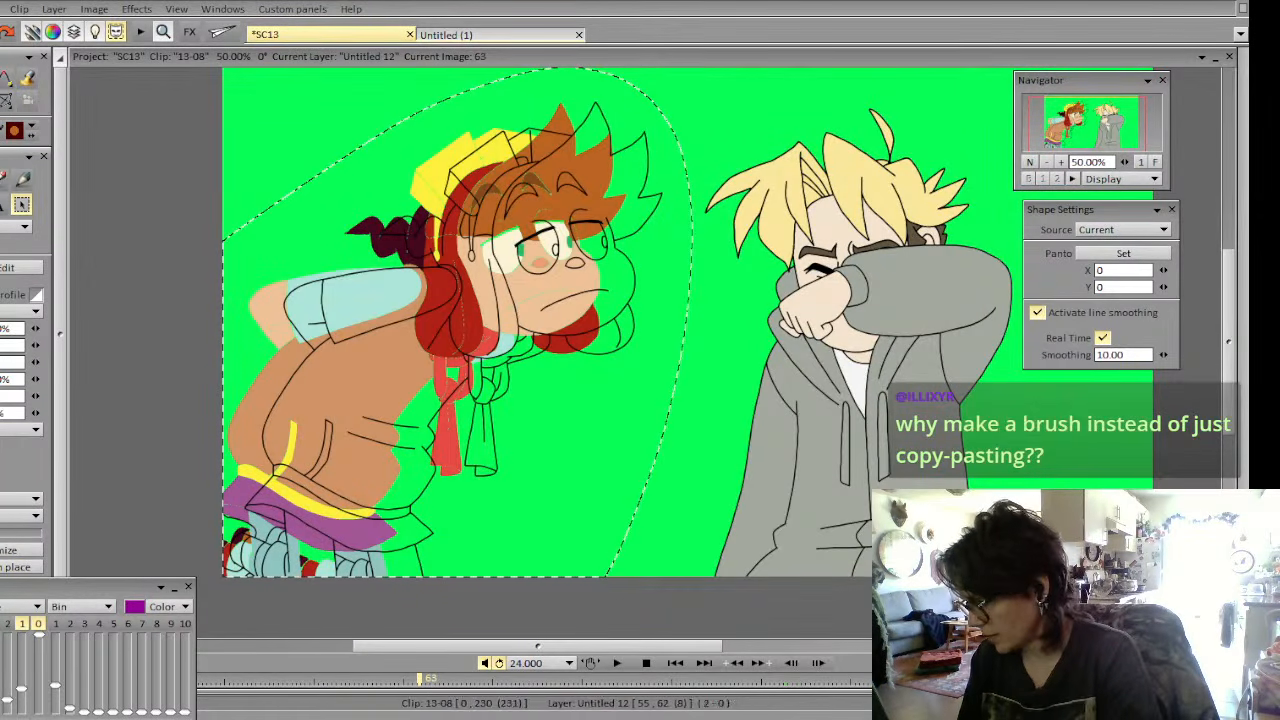
pyautogui.hotkey('ctrl', 'z')
pyautogui.click(4, 100)
pyautogui.click(18, 262)
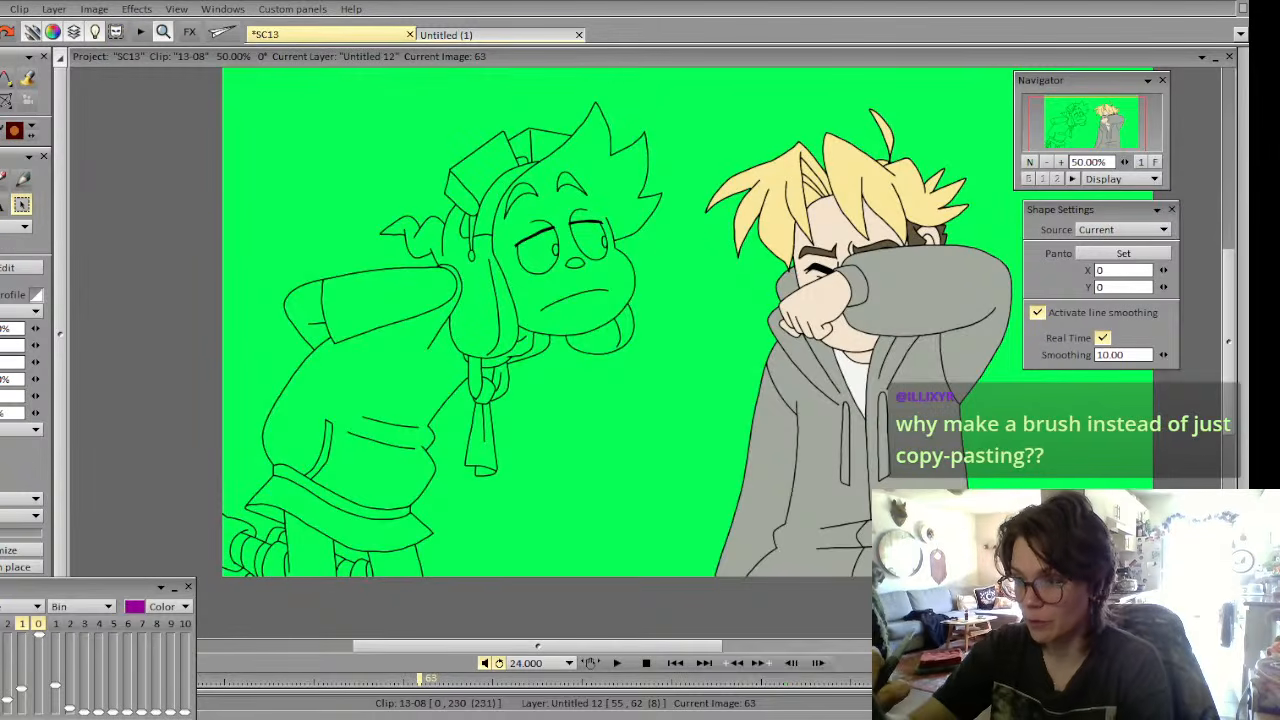
# Stamp the coloured character brush onto frame 63, aligned with the line art, clearing any misplaced stamp first
pyautogui.click(1061, 162)
pyautogui.moveTo(1054, 143); pyautogui.dragTo(1038, 152)
pyautogui.press('Right')
pyautogui.press('Left')
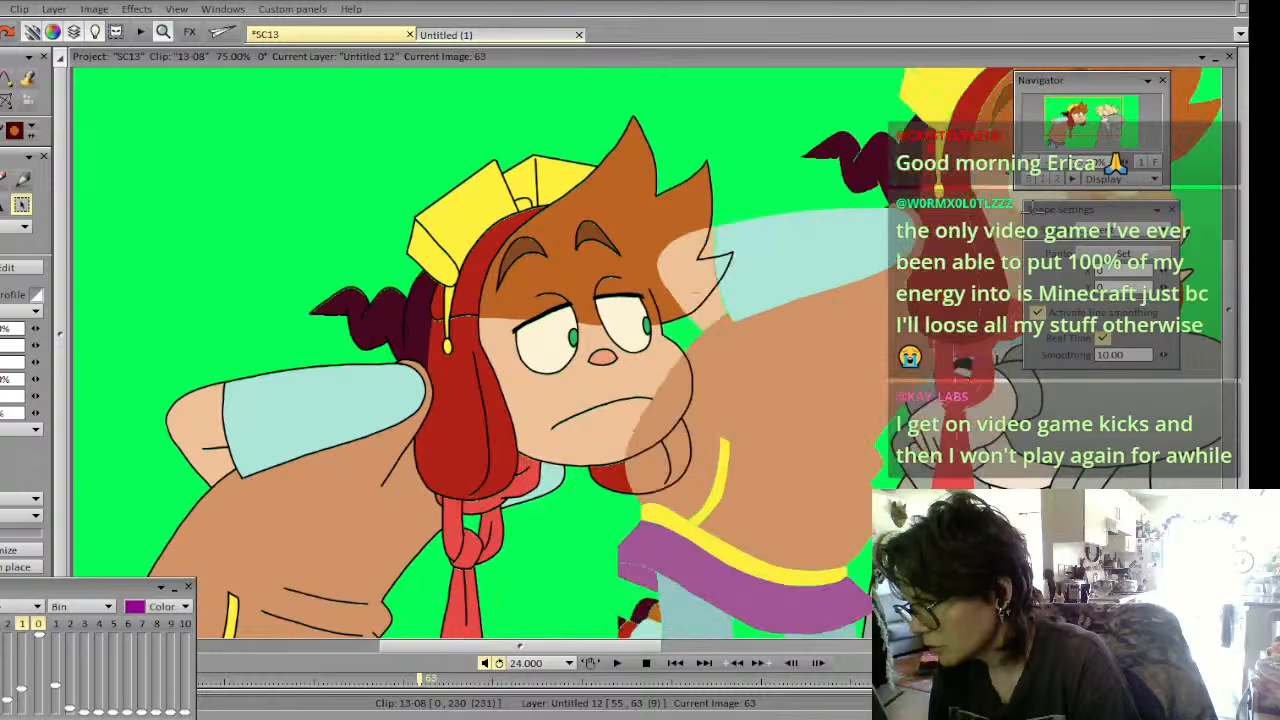
pyautogui.press('BackSpace')
pyautogui.press('>')
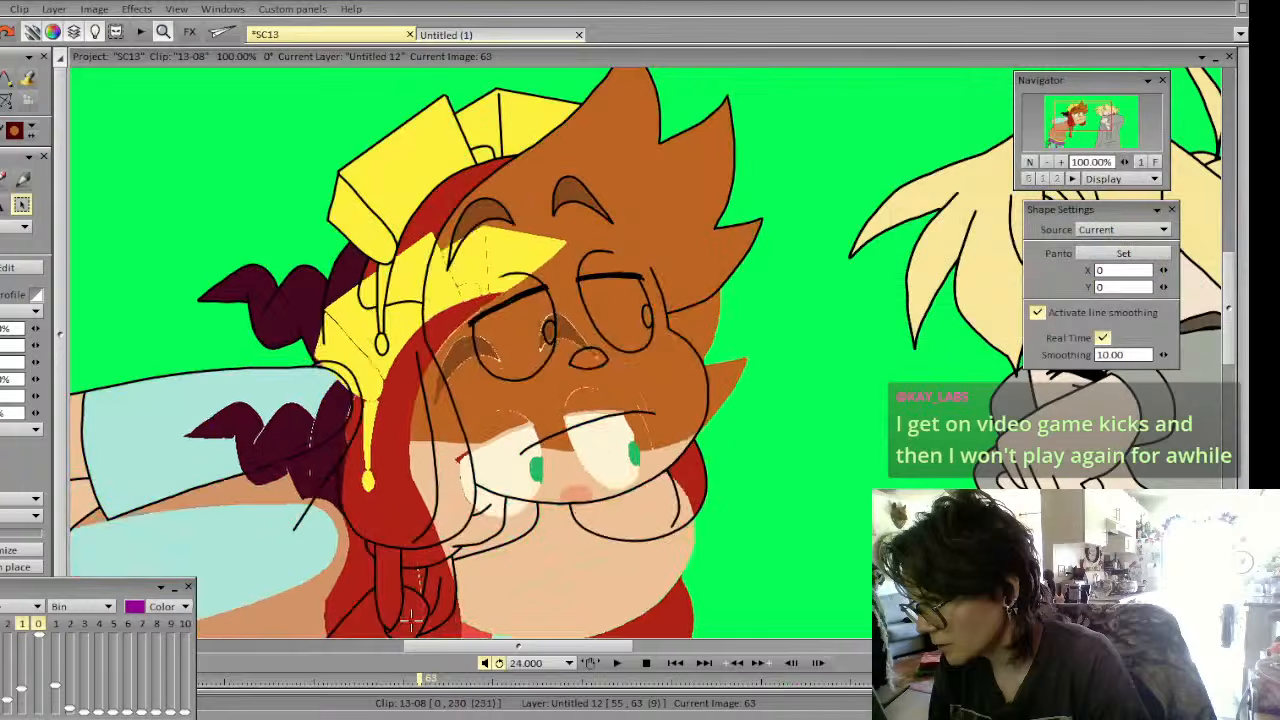
pyautogui.click(423, 485)
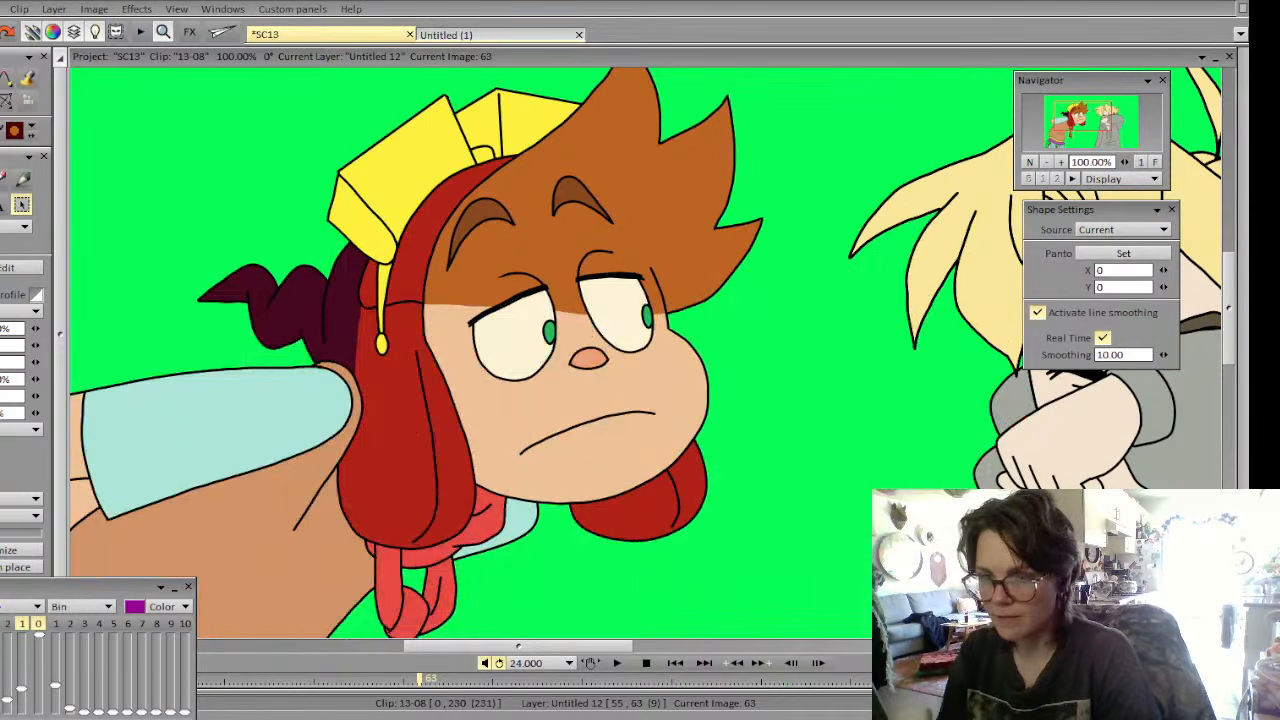
# Fill the uncoloured rear part of the skirt with purple in frame 63
pyautogui.press('b')
pyautogui.click(1047, 162)
pyautogui.moveTo(1073, 134); pyautogui.dragTo(1087, 135)
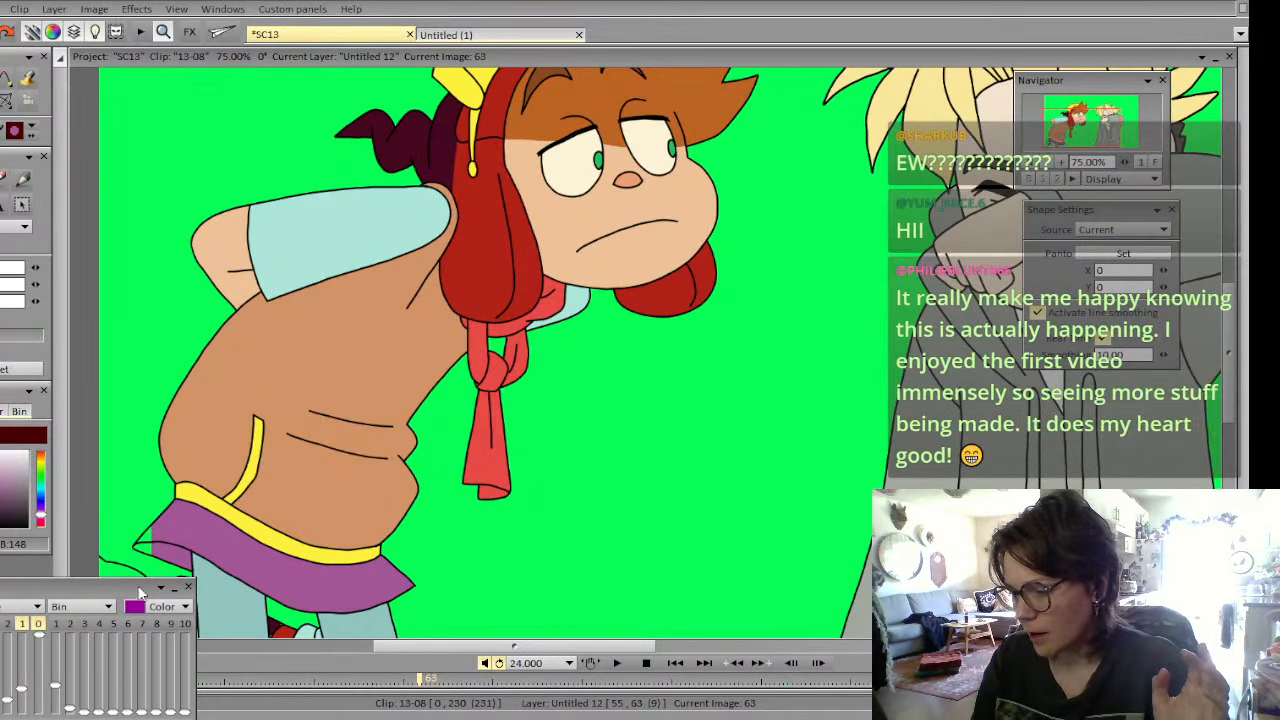
pyautogui.click(28, 80)
pyautogui.rightClick(170, 532)
pyautogui.click(170, 532)
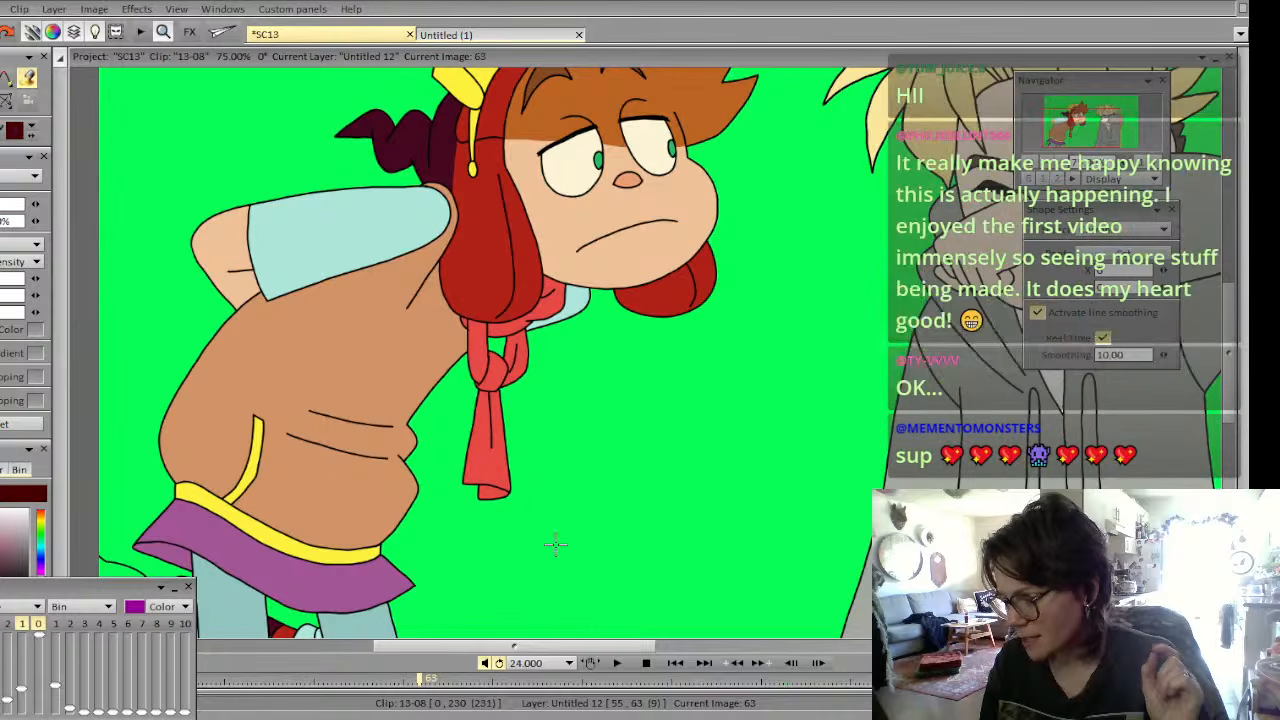
# Fill the raised rear shoe in frame 63 with dark maroon and red bands and an orange-brown end section
pyautogui.moveTo(1060, 148); pyautogui.dragTo(1076, 140)
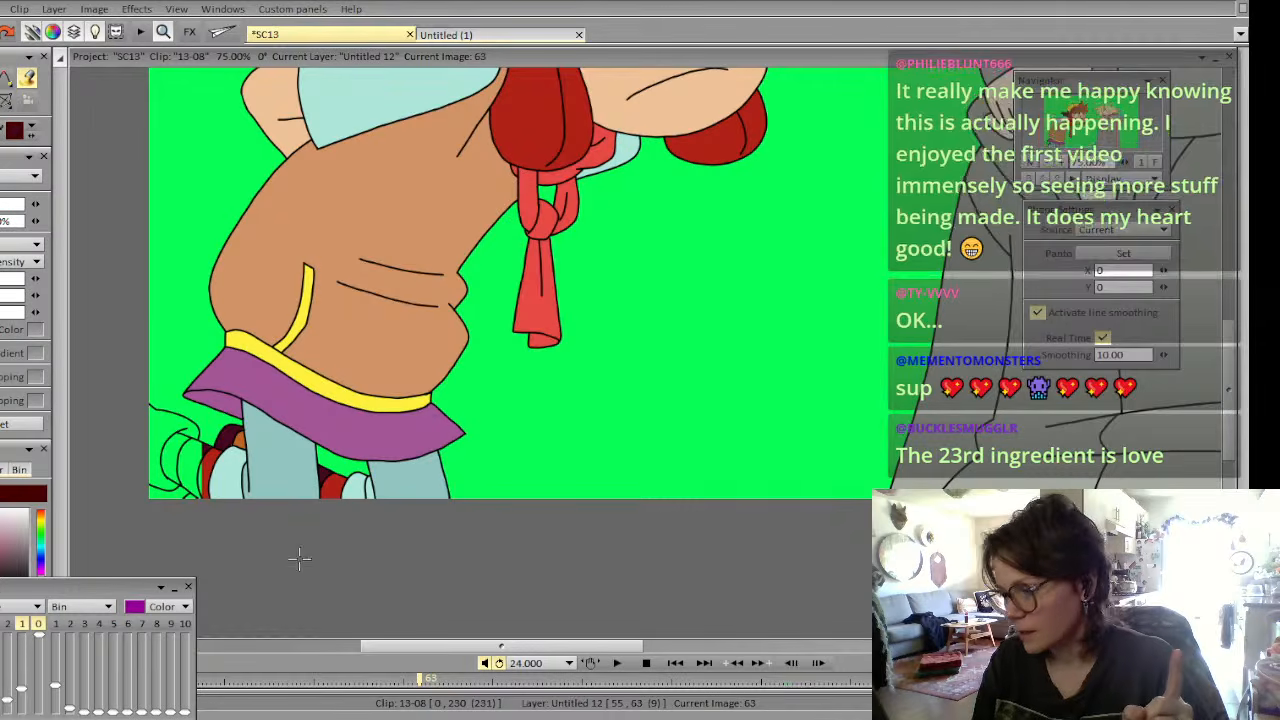
pyautogui.moveTo(188, 455)
pyautogui.mouseDown()
pyautogui.moveTo(199, 502)
pyautogui.moveTo(226, 438)
pyautogui.mouseUp()
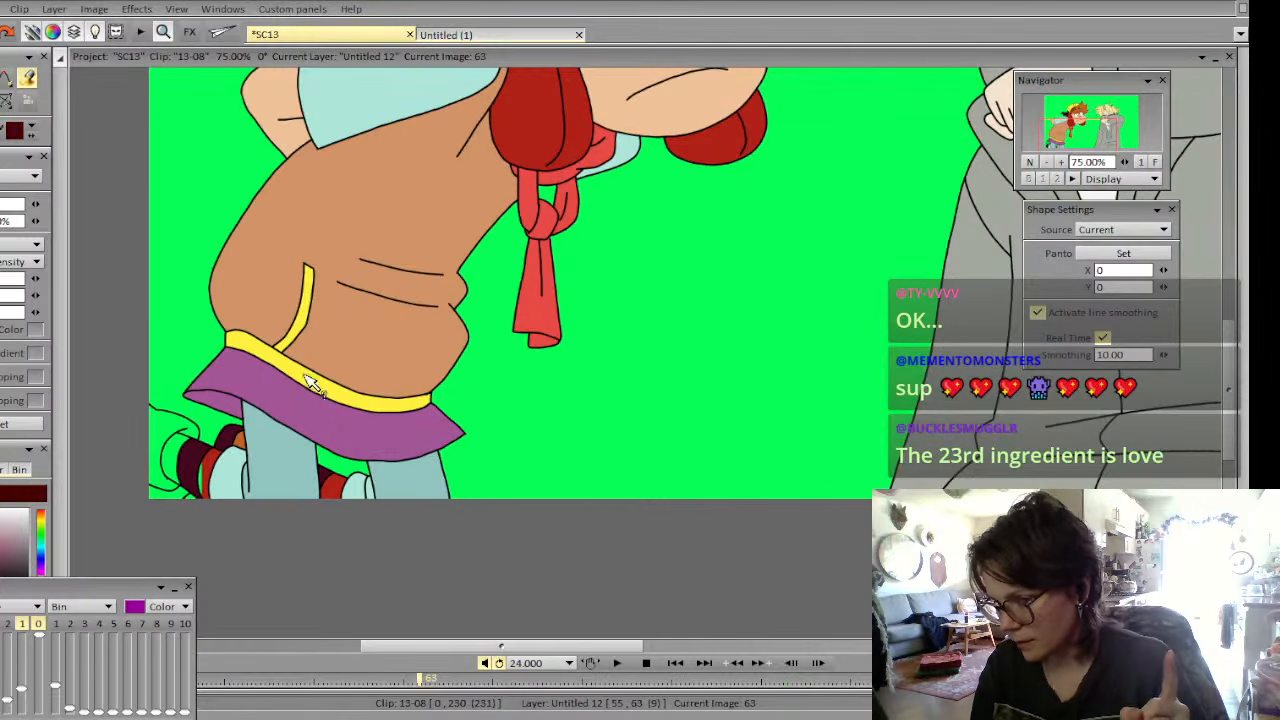
pyautogui.click(242, 440)
pyautogui.click(156, 464)
pyautogui.click(208, 466)
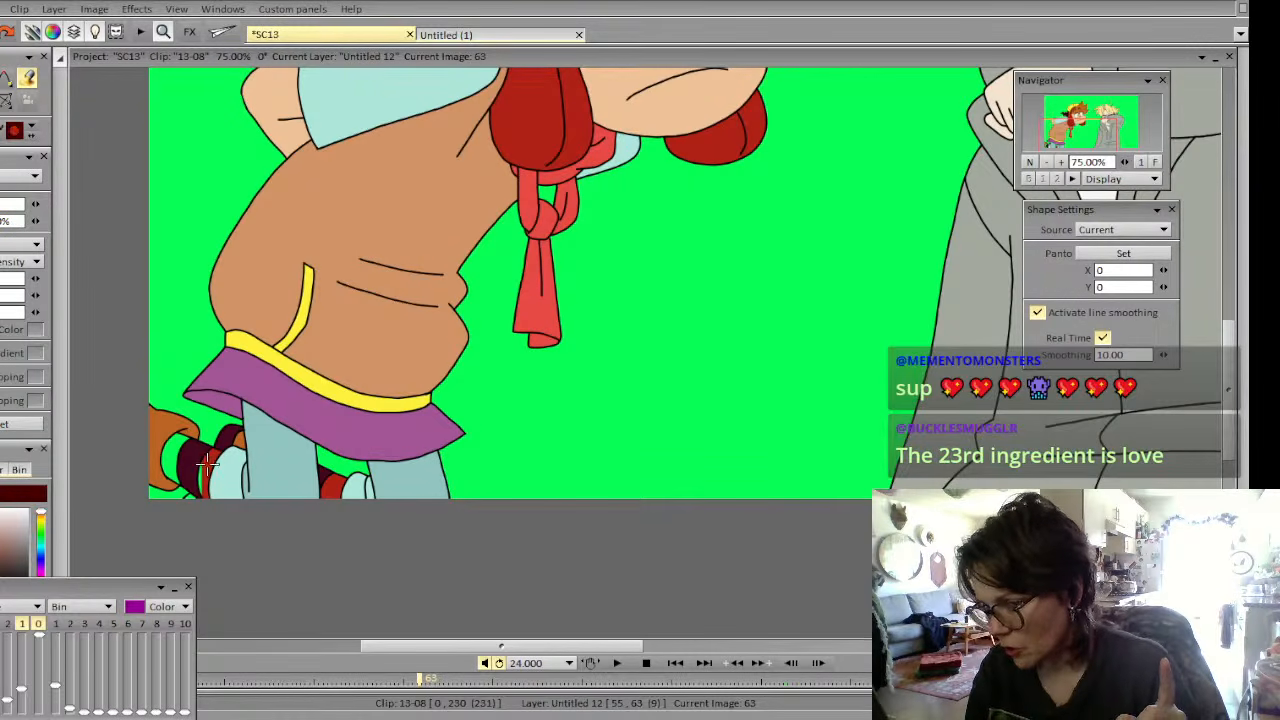
pyautogui.click(175, 458)
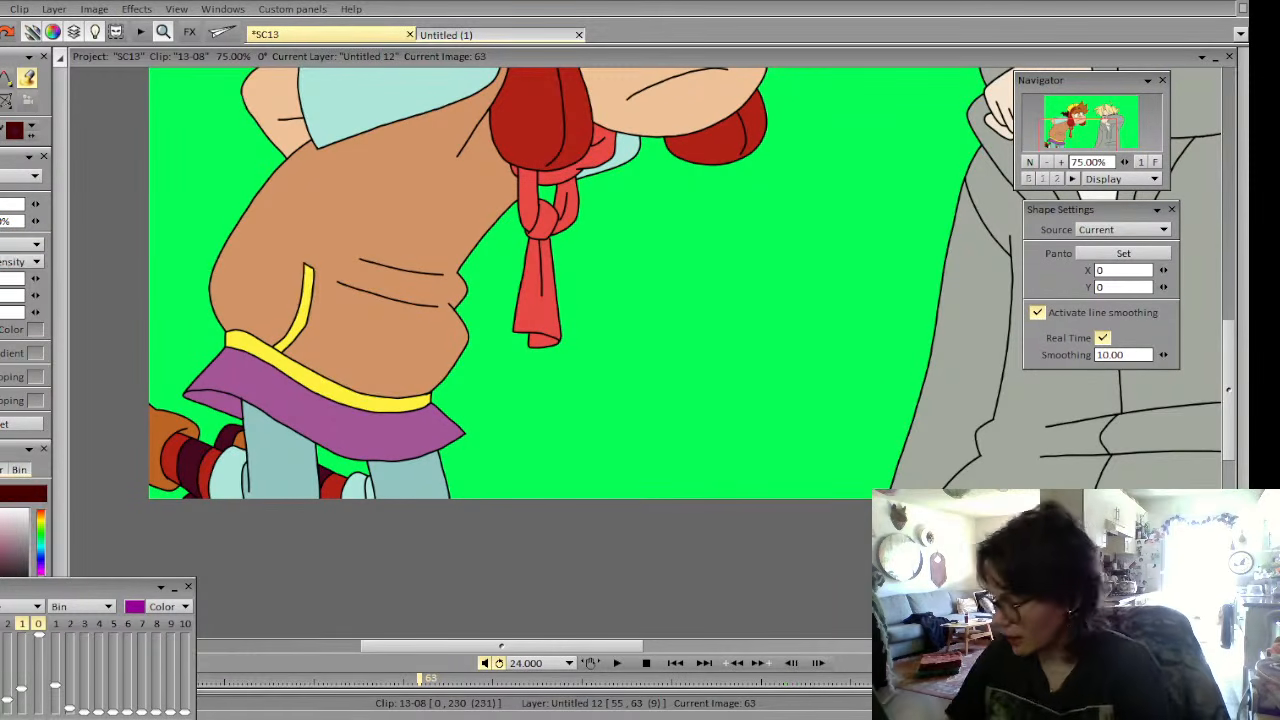
# Compare the coloured character in frame 63 with the neighbouring frames, and advance to frame 65
pyautogui.press('Left')
pyautogui.press('Right')
pyautogui.press('Left')
pyautogui.press('Right')
pyautogui.press('Left')
pyautogui.click(1047, 162)
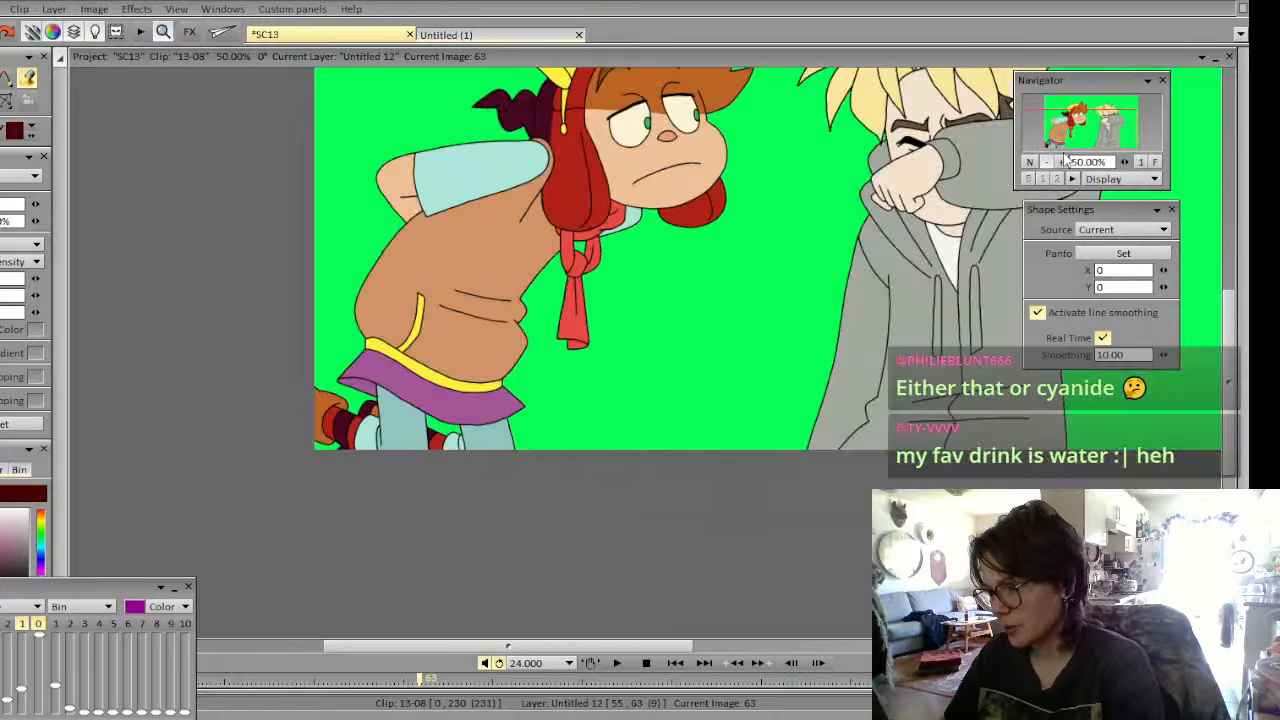
pyautogui.moveTo(1076, 141); pyautogui.dragTo(1089, 131)
pyautogui.press('Left')
pyautogui.press('Right')
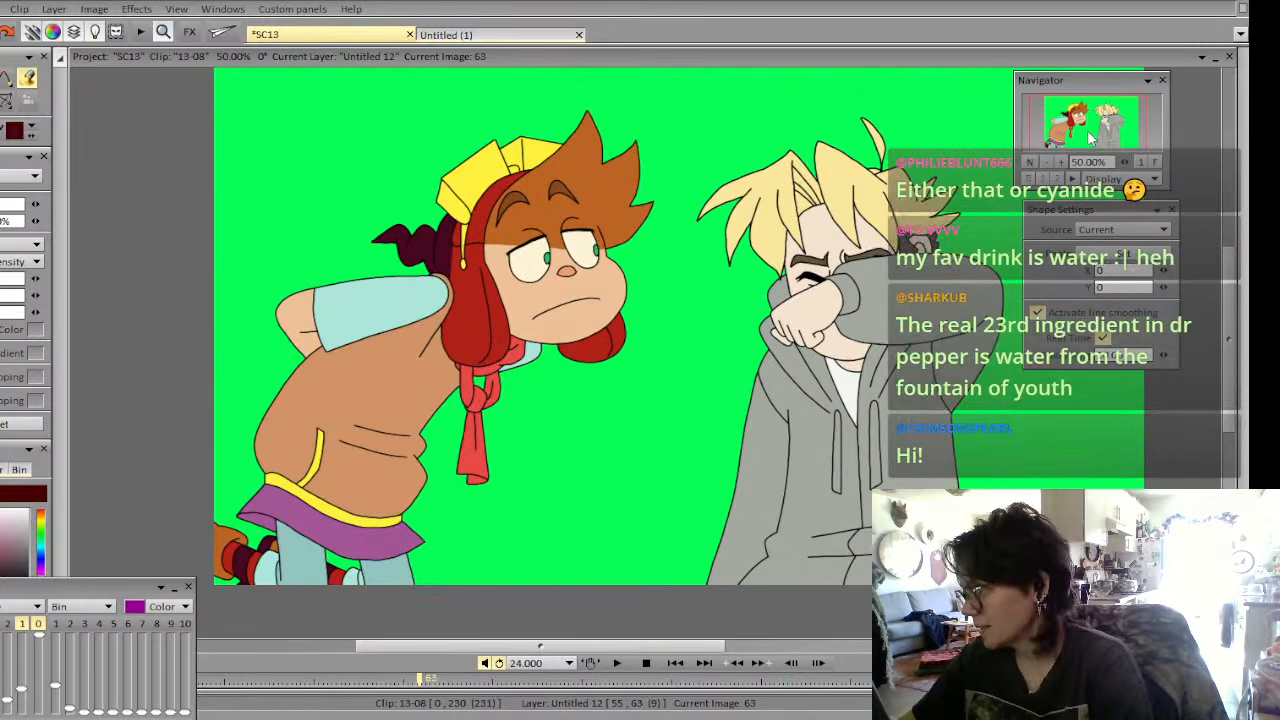
pyautogui.press('Right')
pyautogui.press('Left')
pyautogui.press('Right')
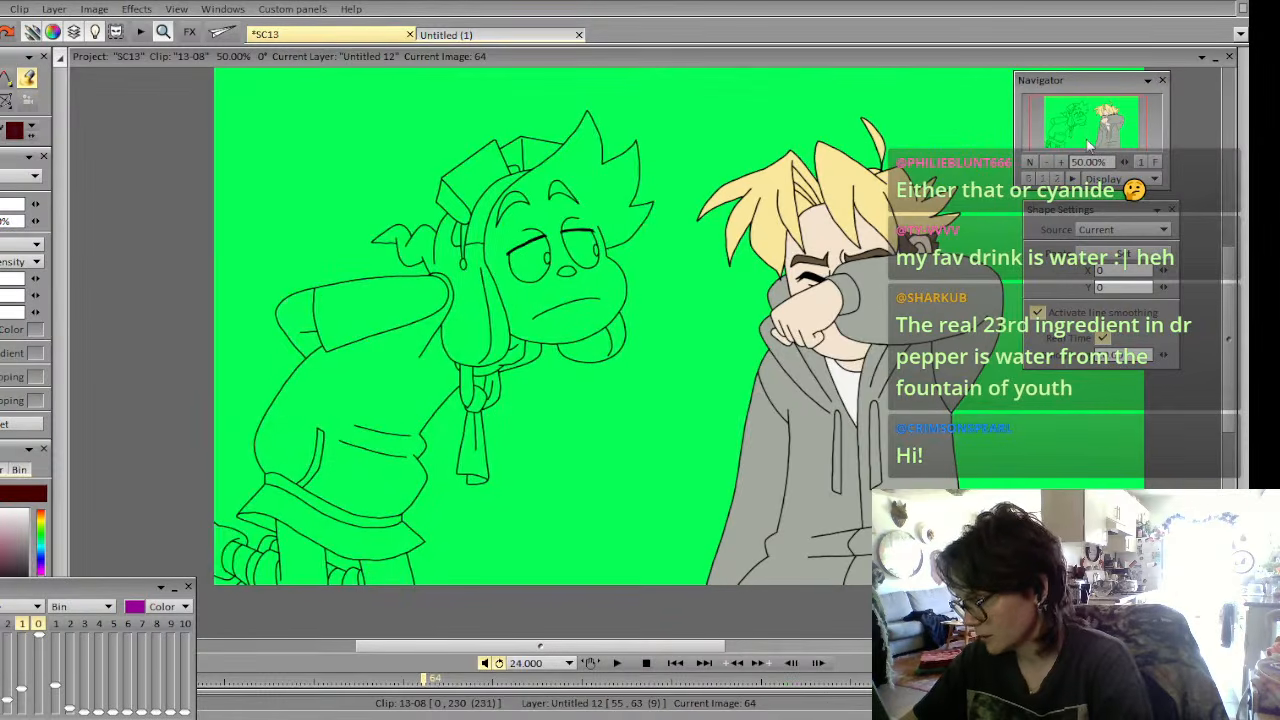
pyautogui.press('Right')
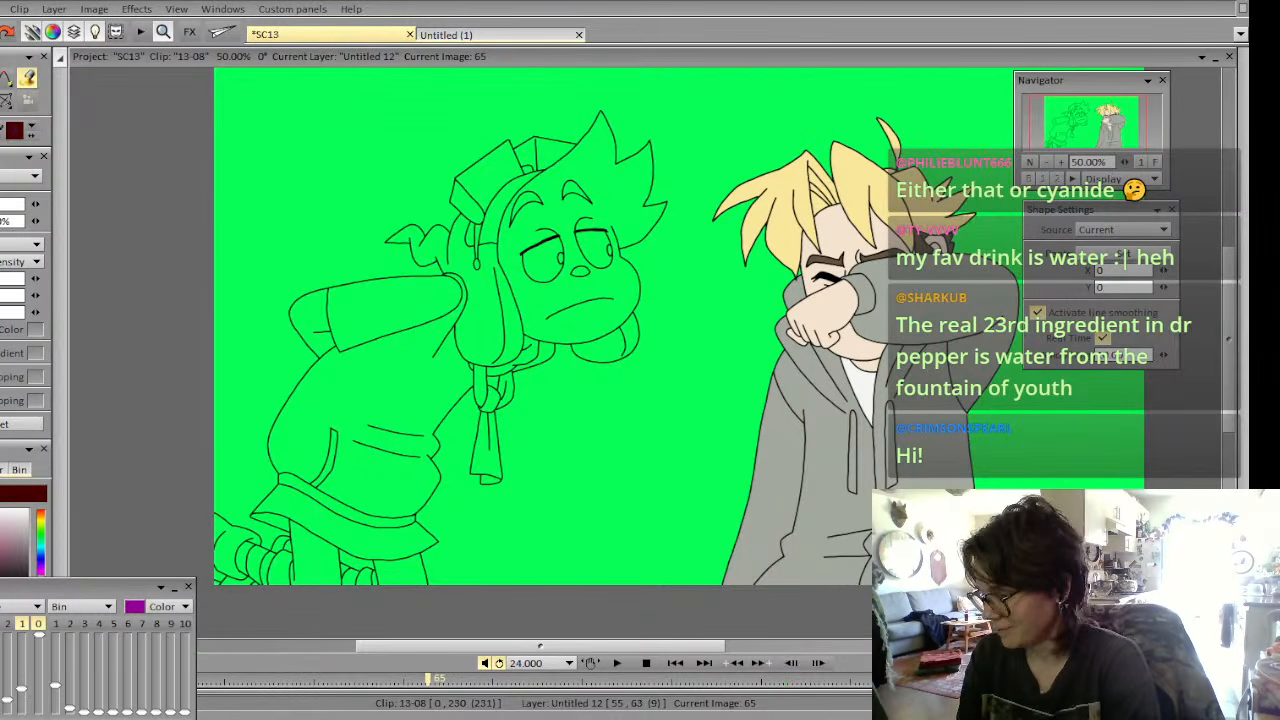
# Fill the character's uncoloured shirt body with orange-tan in frame 65, matching the coloured pose in frame 64
pyautogui.press('Left')
pyautogui.press('Right')
pyautogui.press('Left')
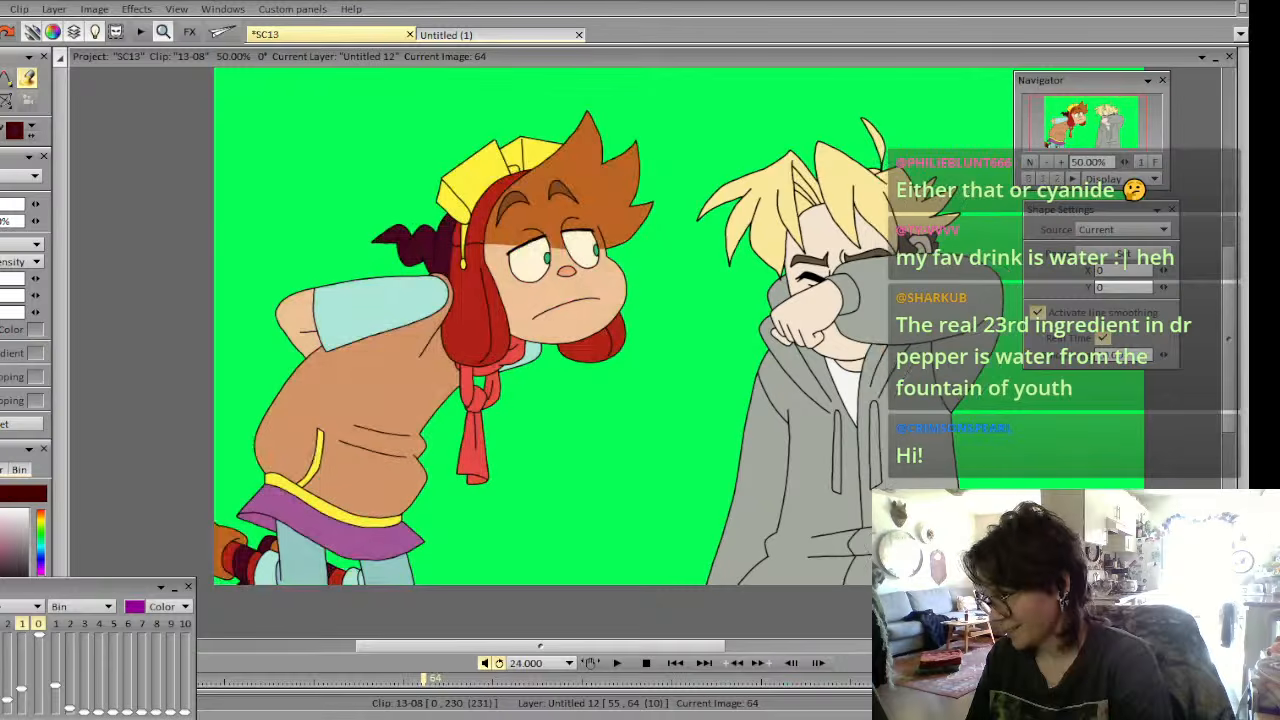
pyautogui.press('Right')
pyautogui.press('Left')
pyautogui.press('Right')
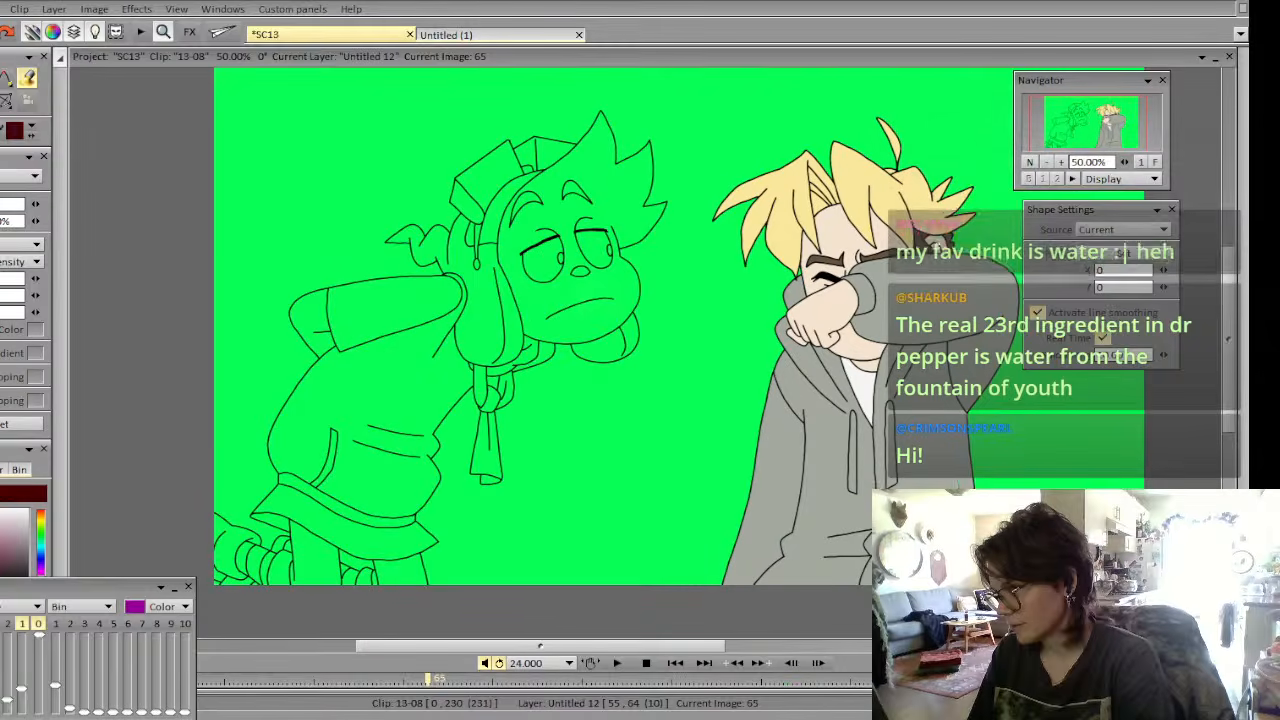
pyautogui.click(35, 331)
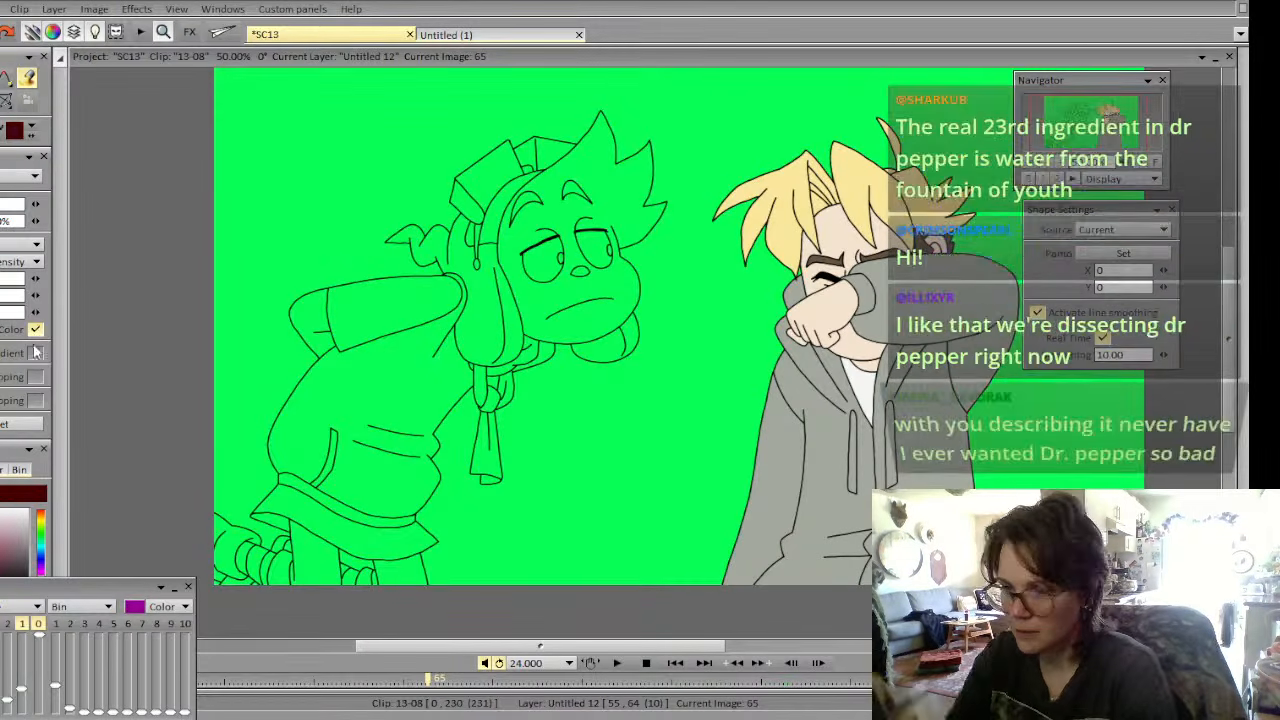
pyautogui.click(350, 480)
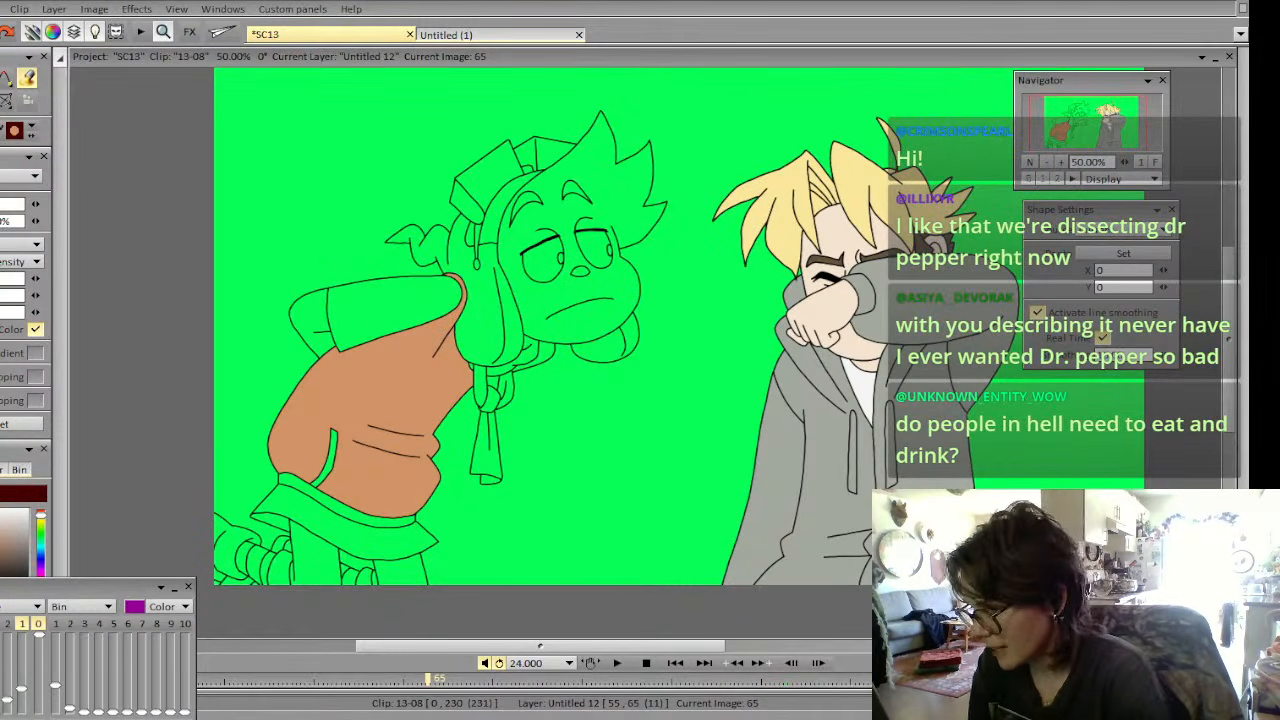
# Fill the sleeve and the collar of the shirt with light blue in frame 65
pyautogui.press('Left')
pyautogui.press('Right')
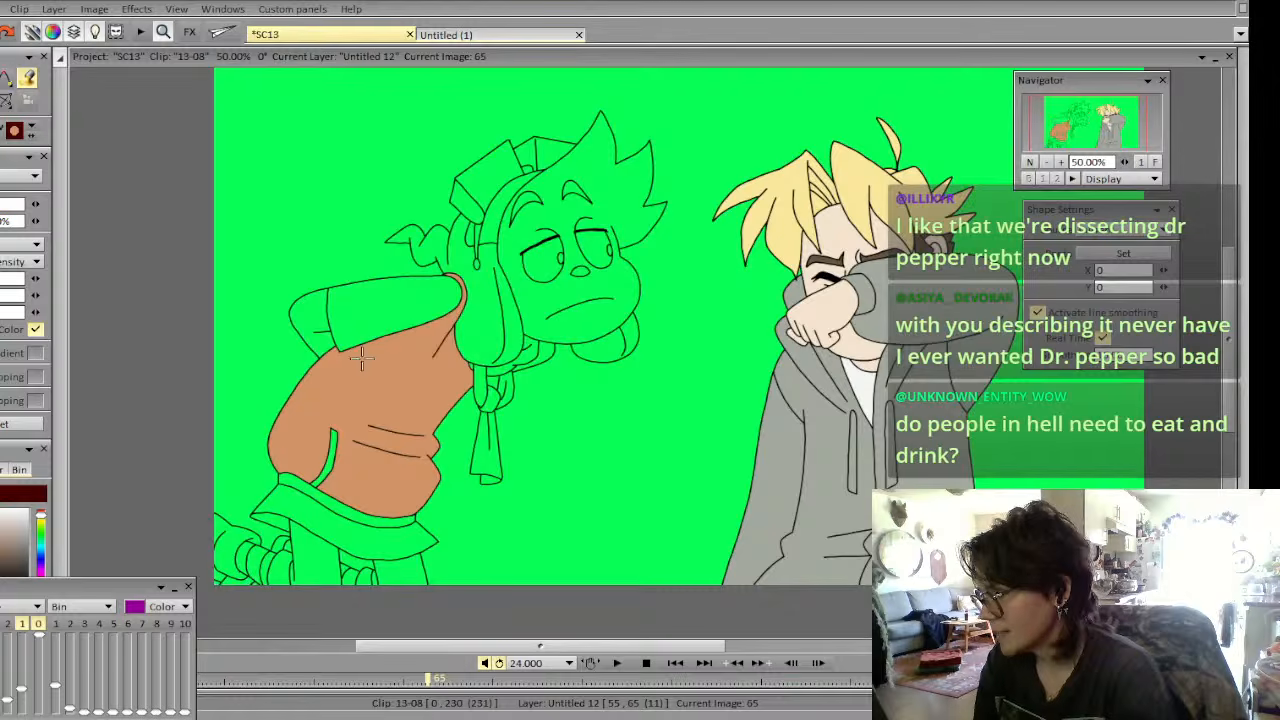
pyautogui.click(395, 312)
pyautogui.click(546, 353)
pyautogui.click(530, 354)
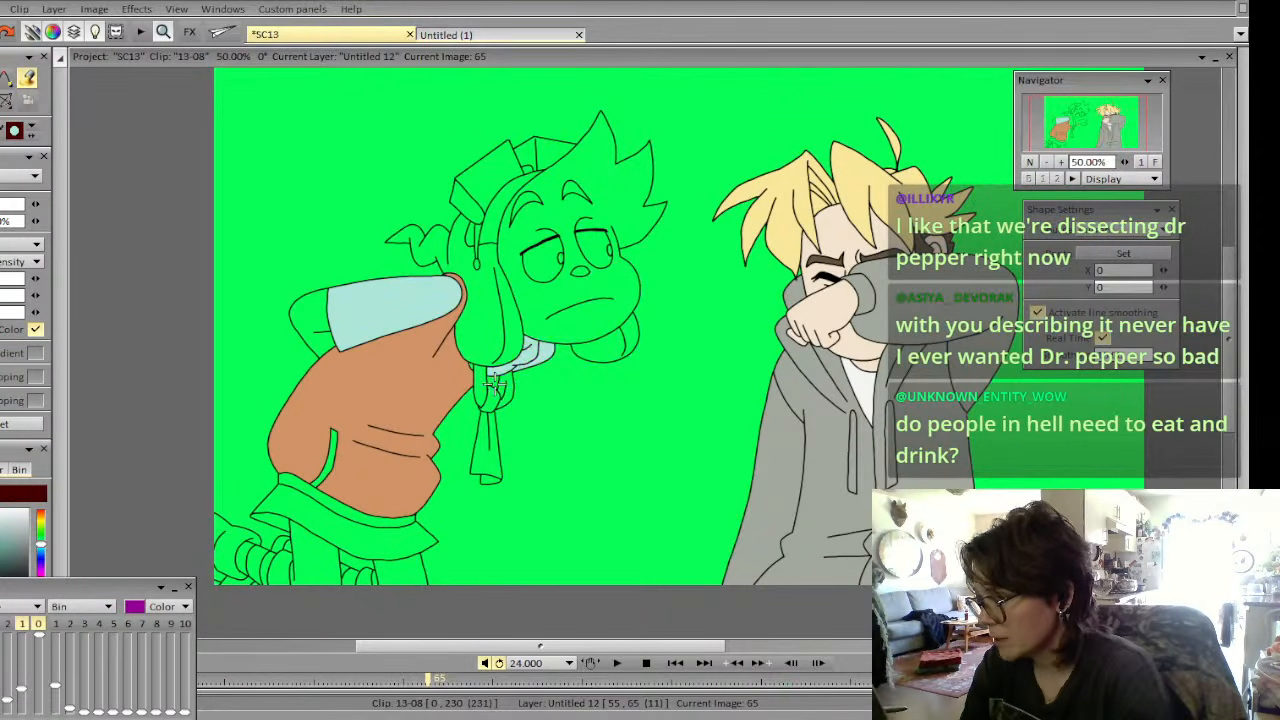
# Fill the neckerchief's neck band, knot and hanging tail with bright red in frame 65
pyautogui.click(493, 371)
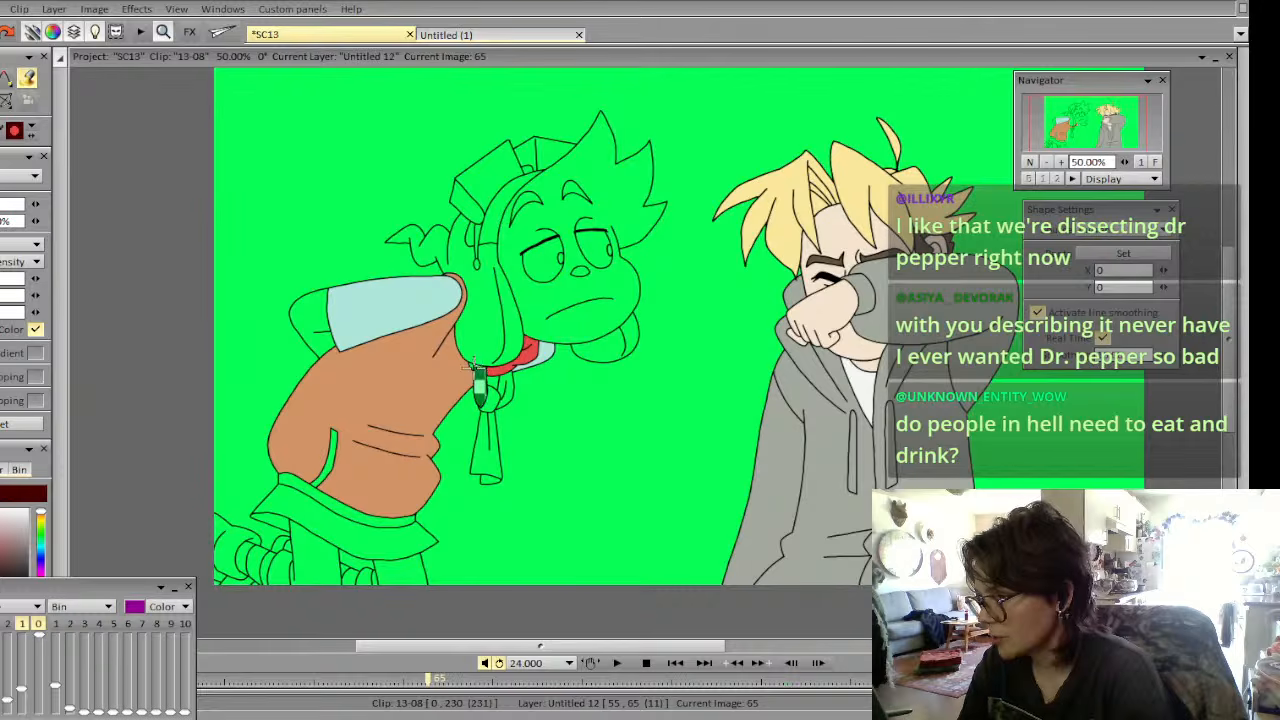
pyautogui.click(486, 393)
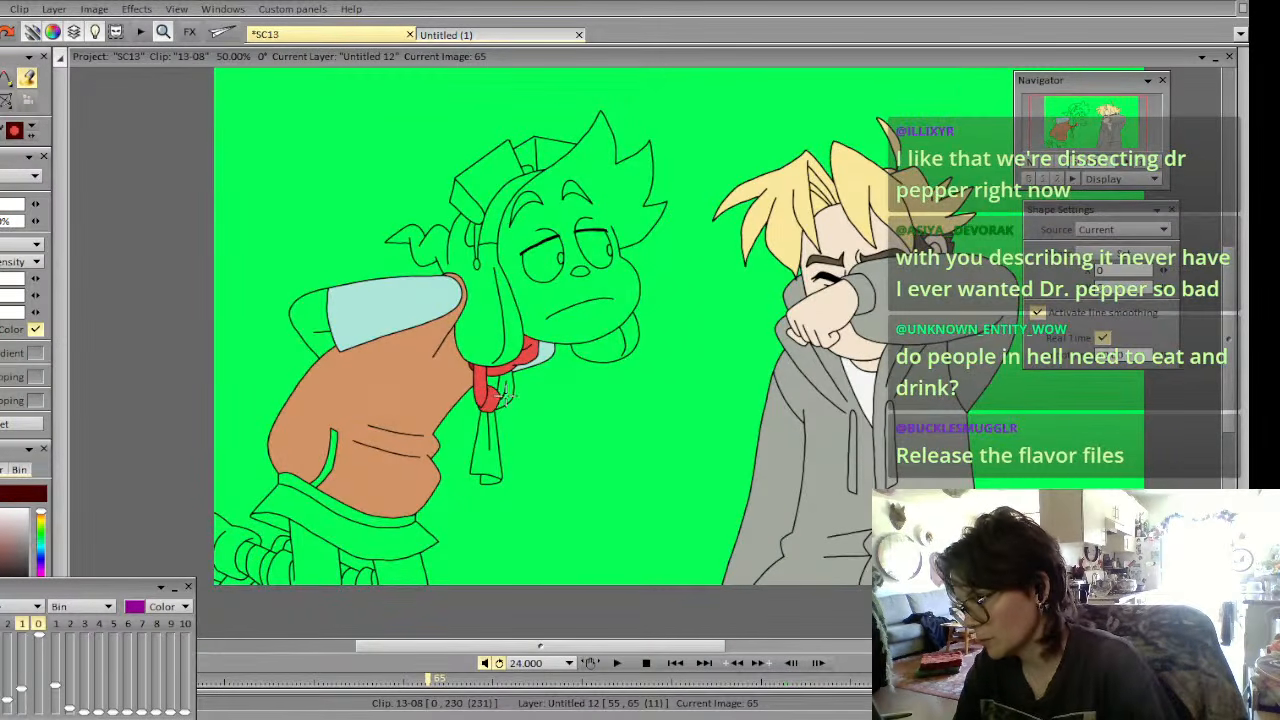
pyautogui.click(500, 392)
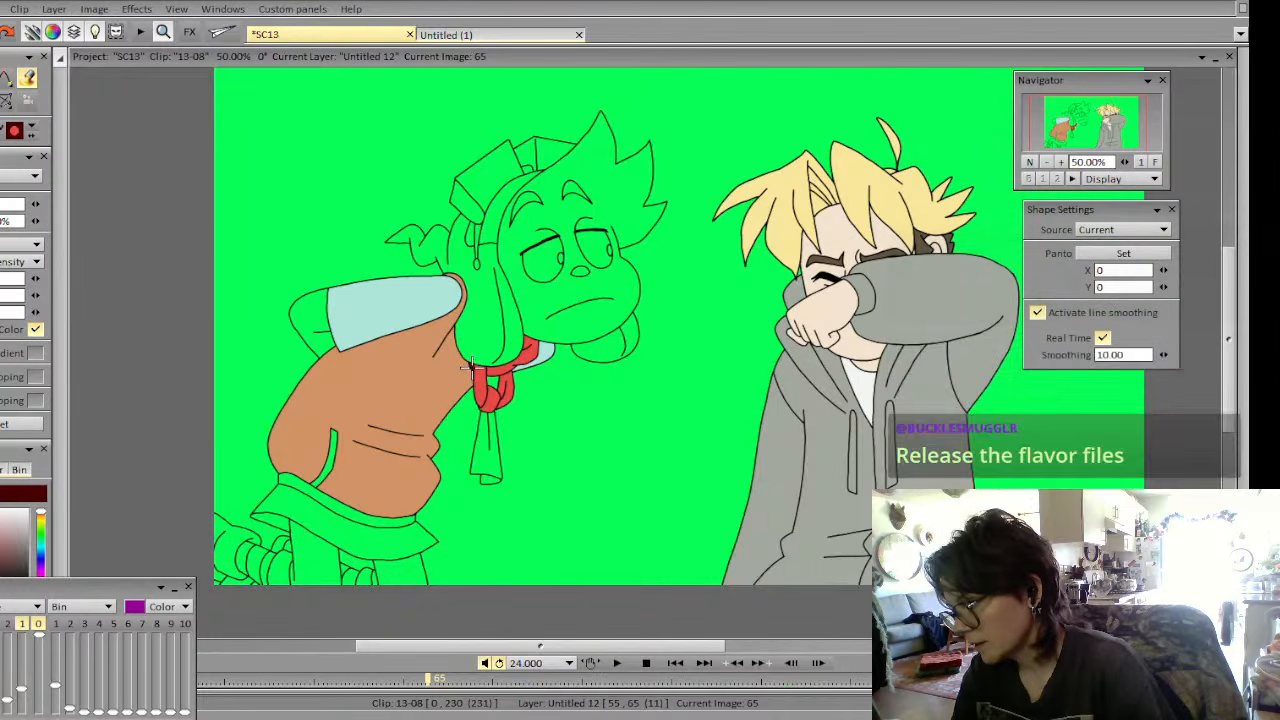
pyautogui.click(485, 450)
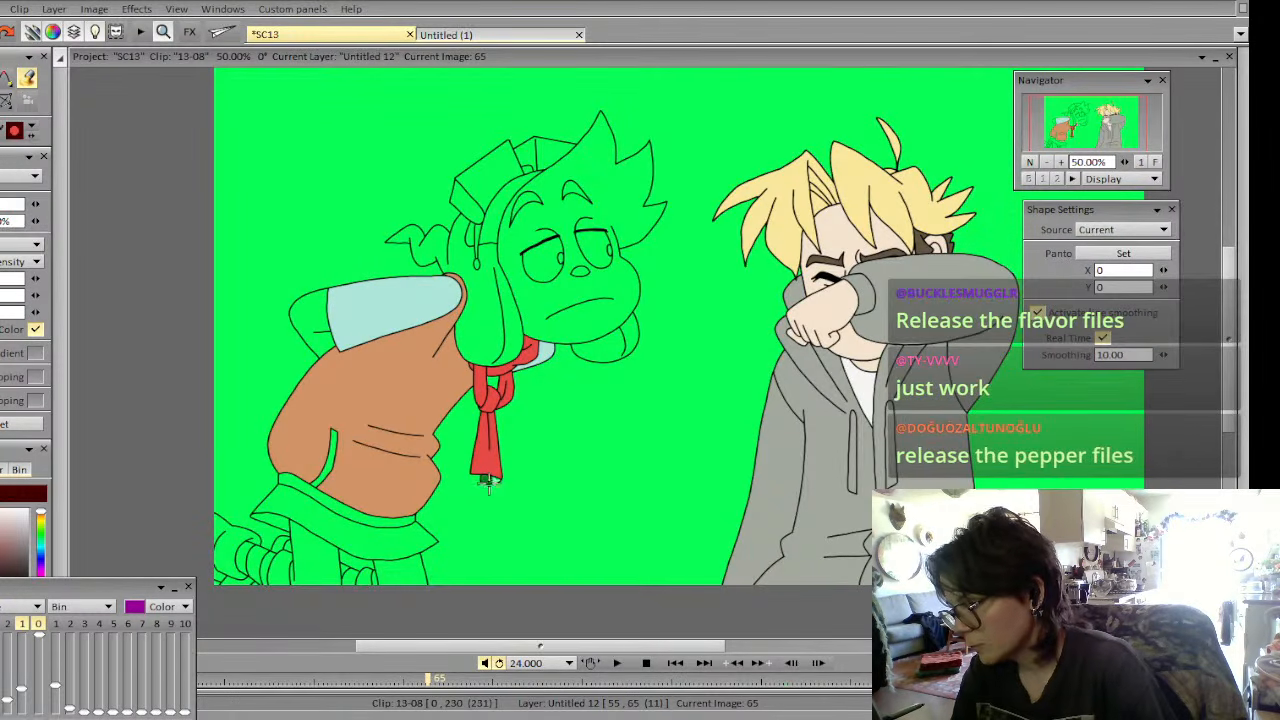
# Fill the waistband with yellow and the skirt with purple in frame 65
pyautogui.click(367, 519)
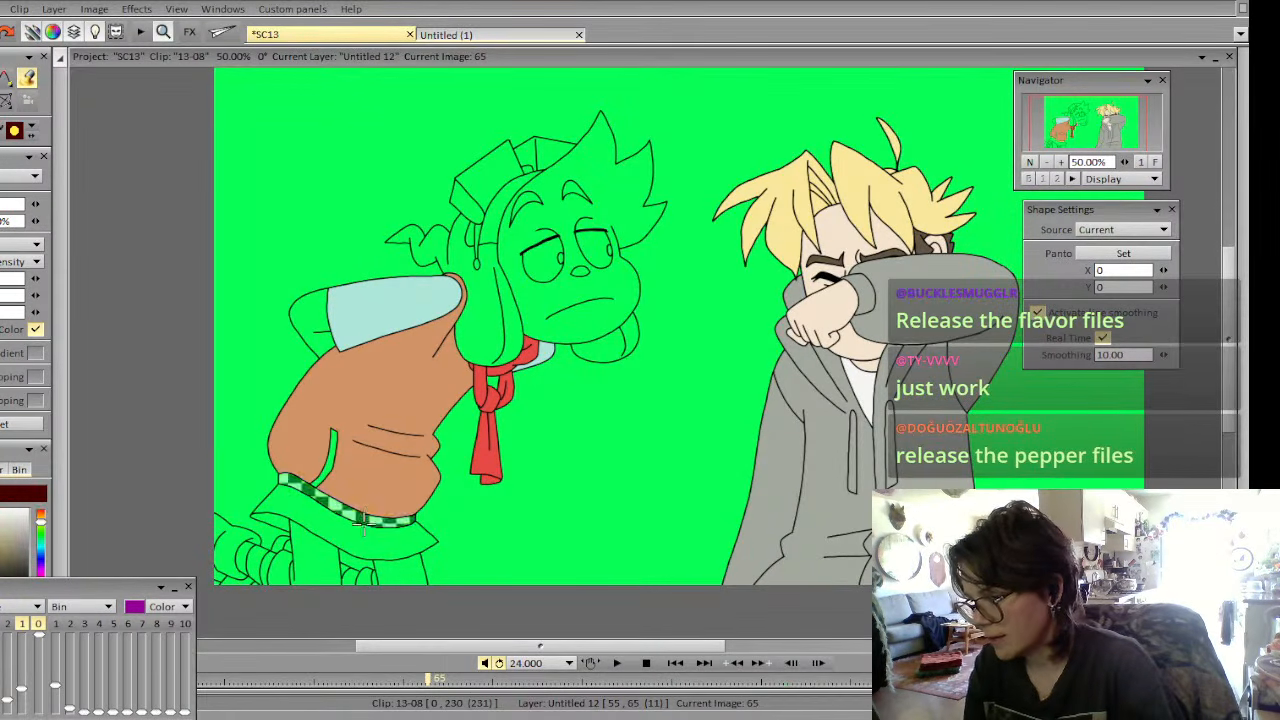
pyautogui.click(362, 540)
pyautogui.click(328, 468)
pyautogui.click(330, 486)
pyautogui.click(325, 501)
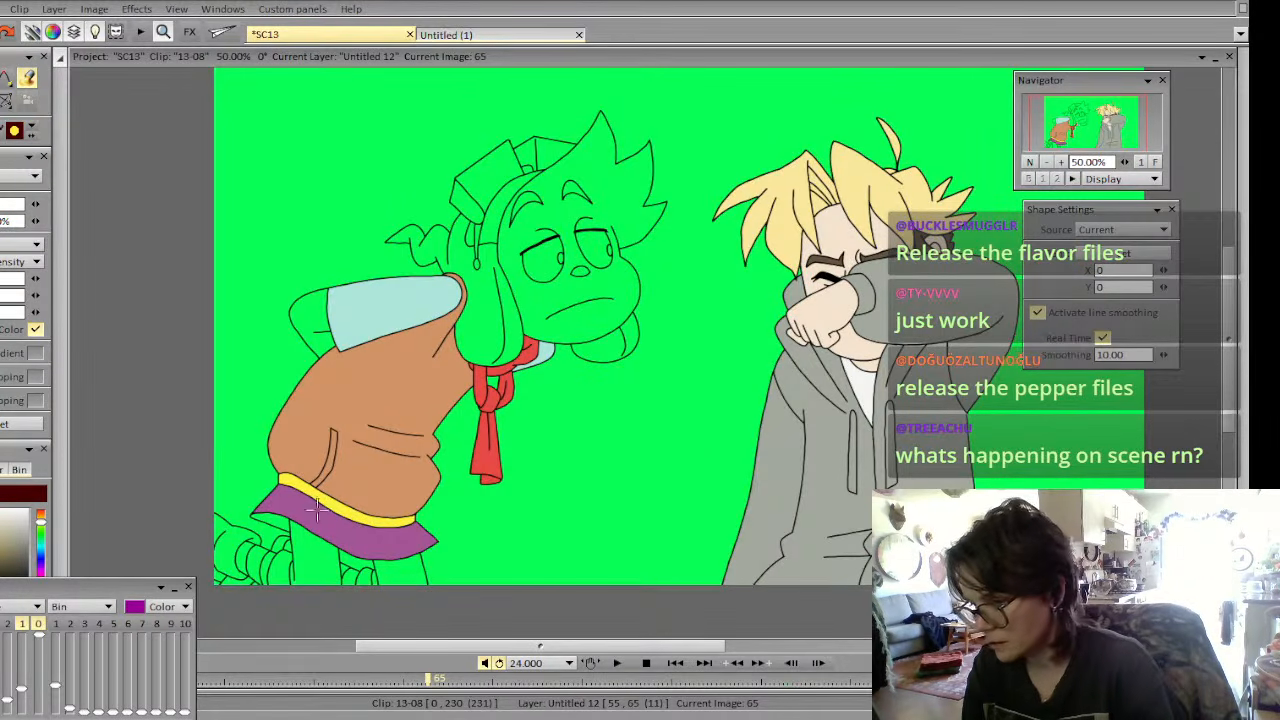
# Fill the pocket trim and the angular headpiece on the cap with yellow, including its hanging cord, in frame 65
pyautogui.click(35, 330)
pyautogui.click(328, 467)
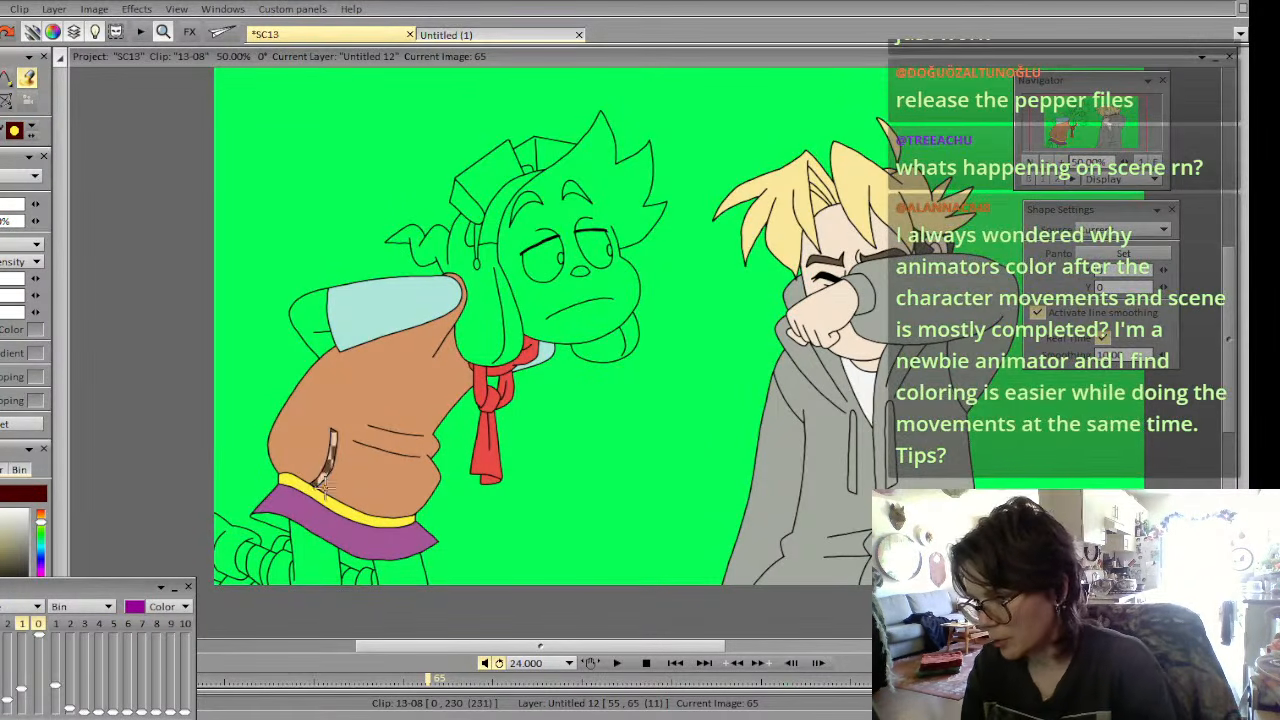
pyautogui.click(485, 185)
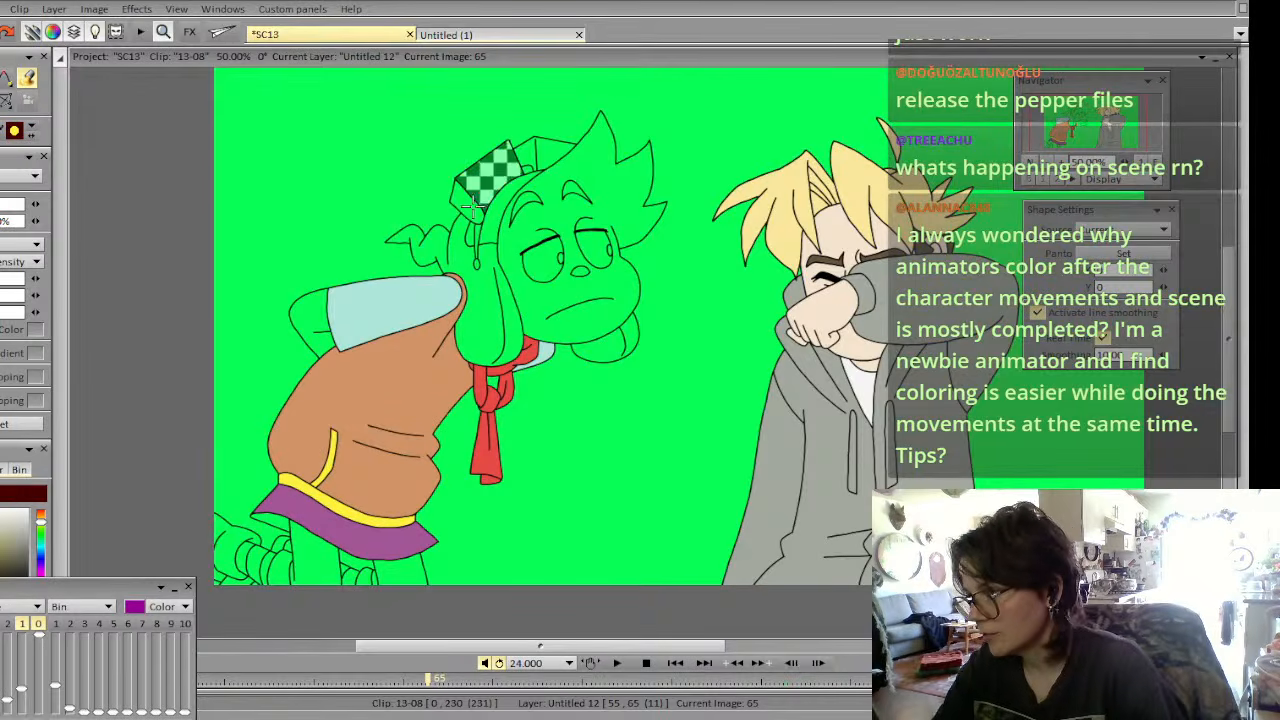
pyautogui.click(524, 158)
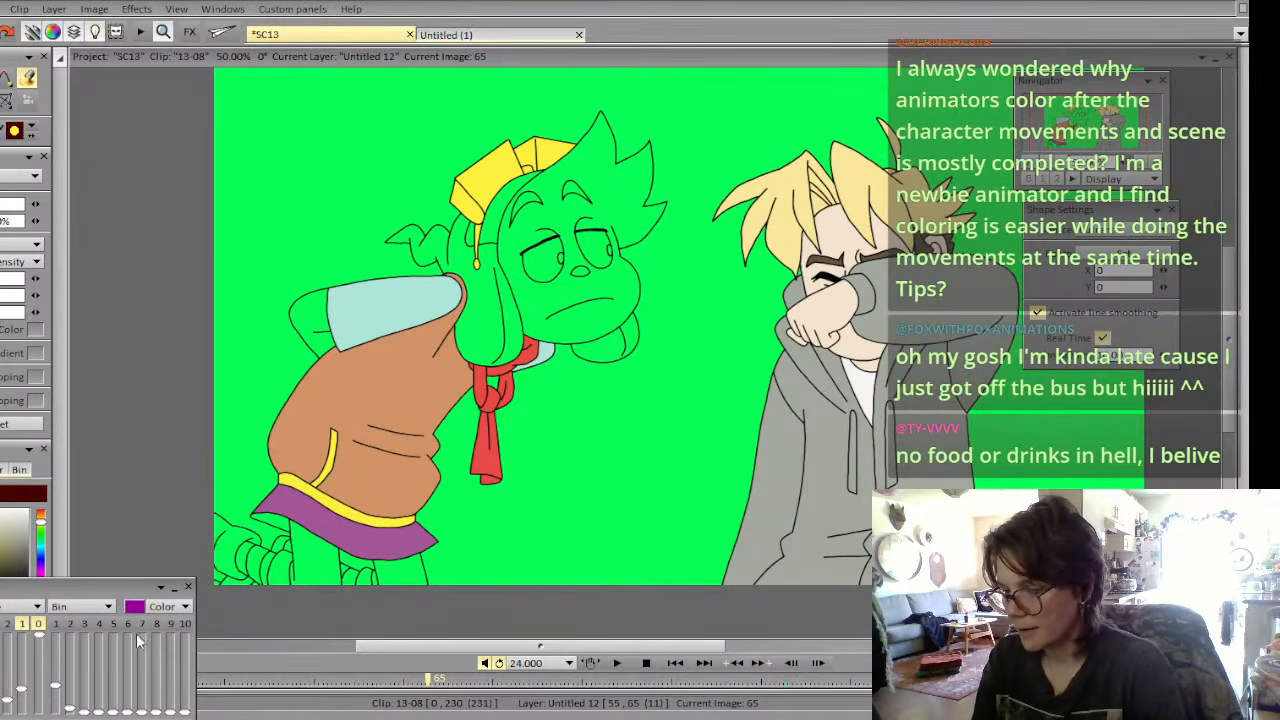
# Fill the cap, its near ear flap and the trailing piece behind the head with dark red in frame 65
pyautogui.click(42, 566)
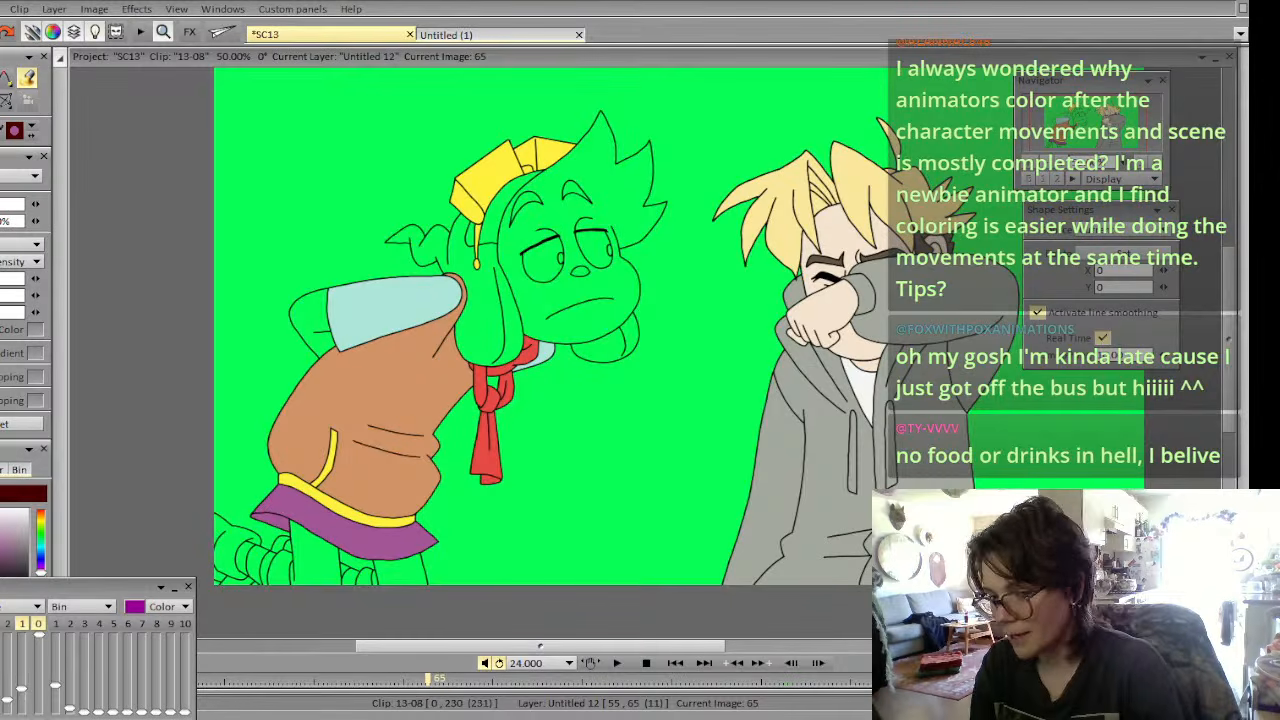
pyautogui.press('Left')
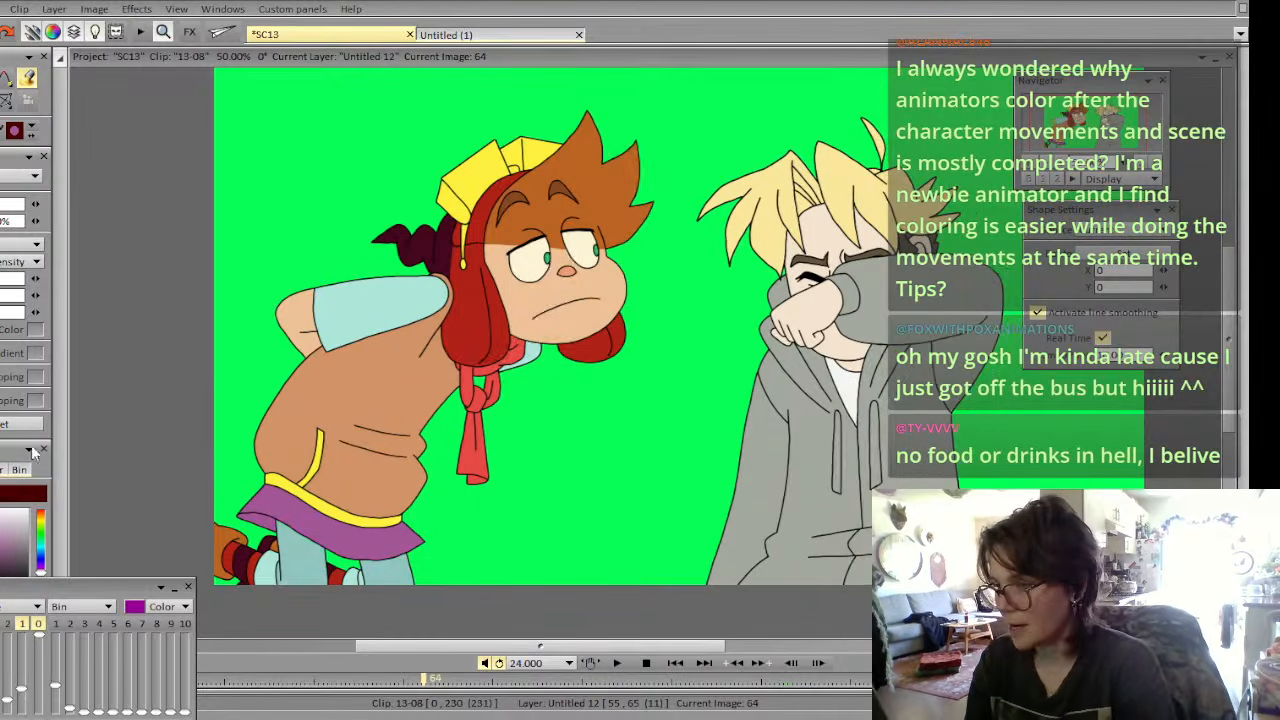
pyautogui.press('i')
pyautogui.press('Right')
pyautogui.click(474, 316)
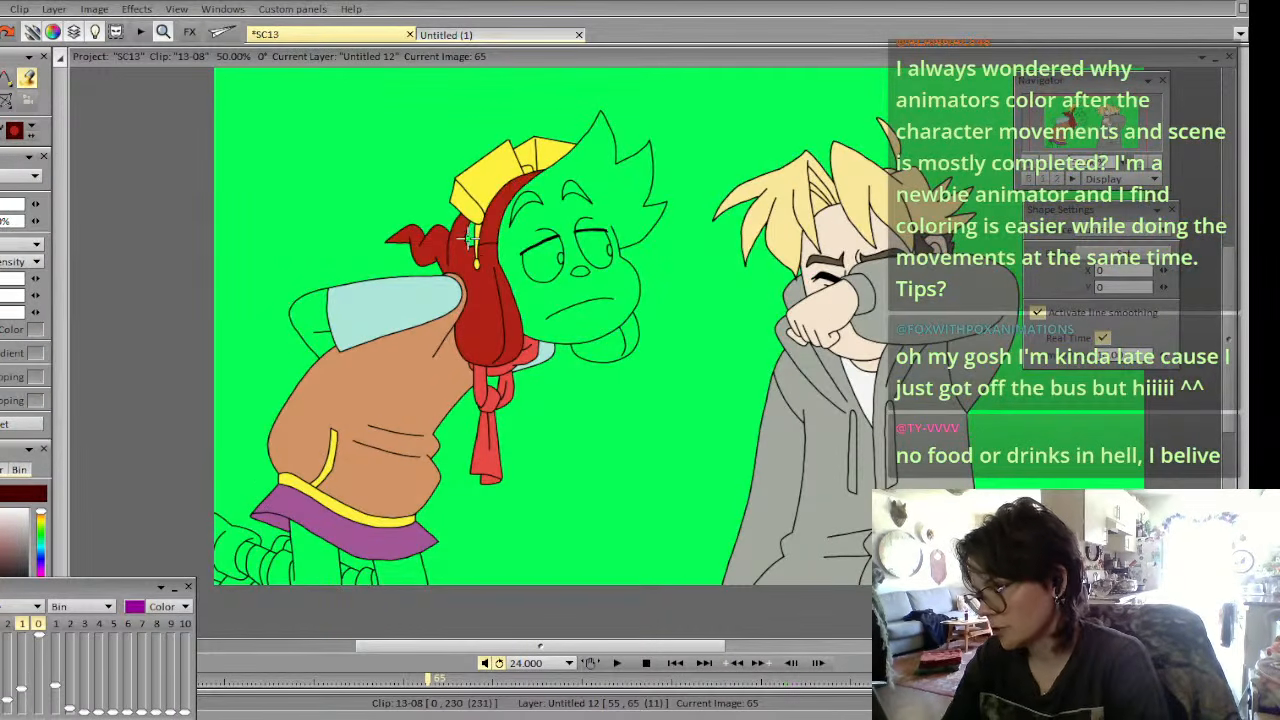
# Fill the far ear flap with dark red and both legs and socks with light blue in frame 65
pyautogui.press('Left')
pyautogui.press('Right')
pyautogui.press('Left')
pyautogui.press('Right')
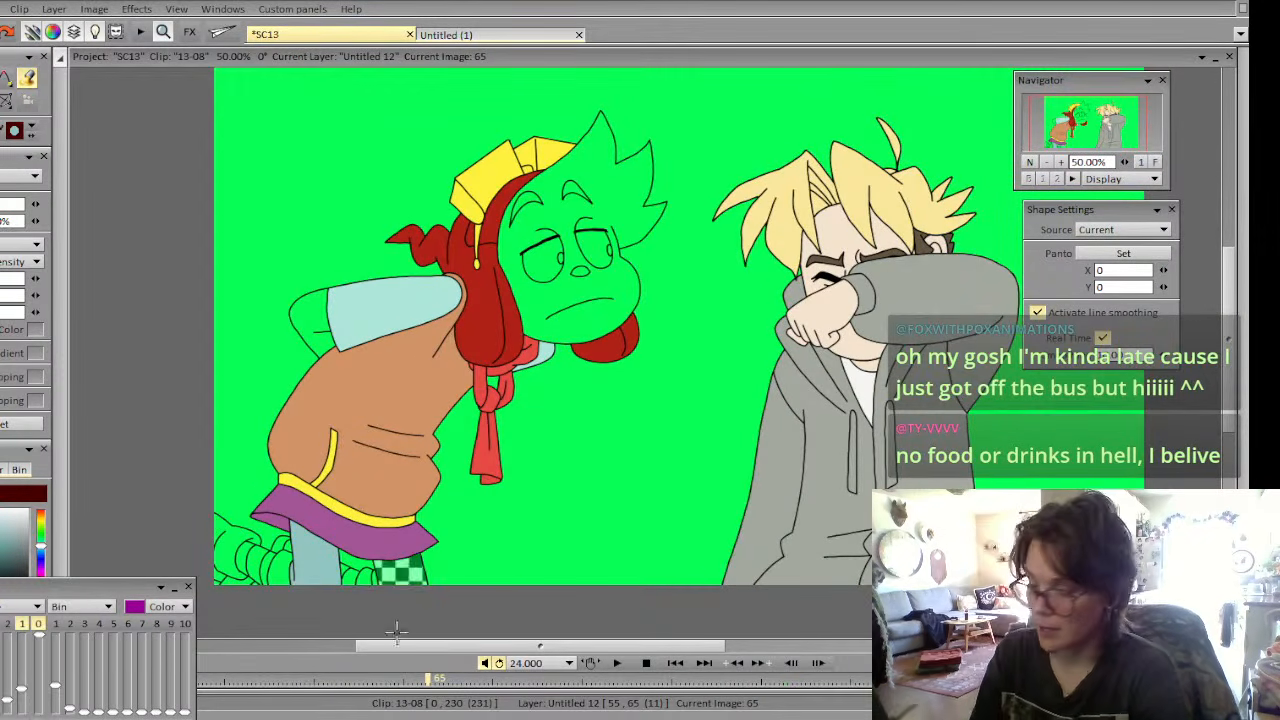
pyautogui.press('Left')
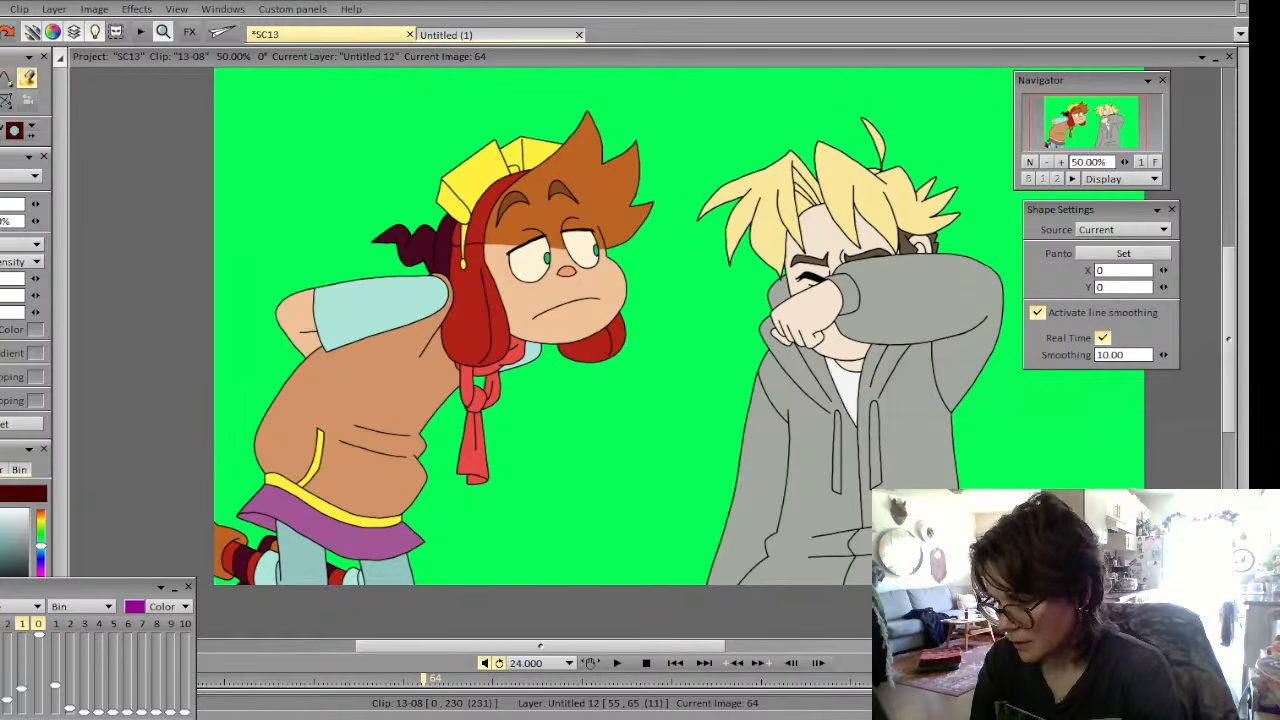
pyautogui.press('Right')
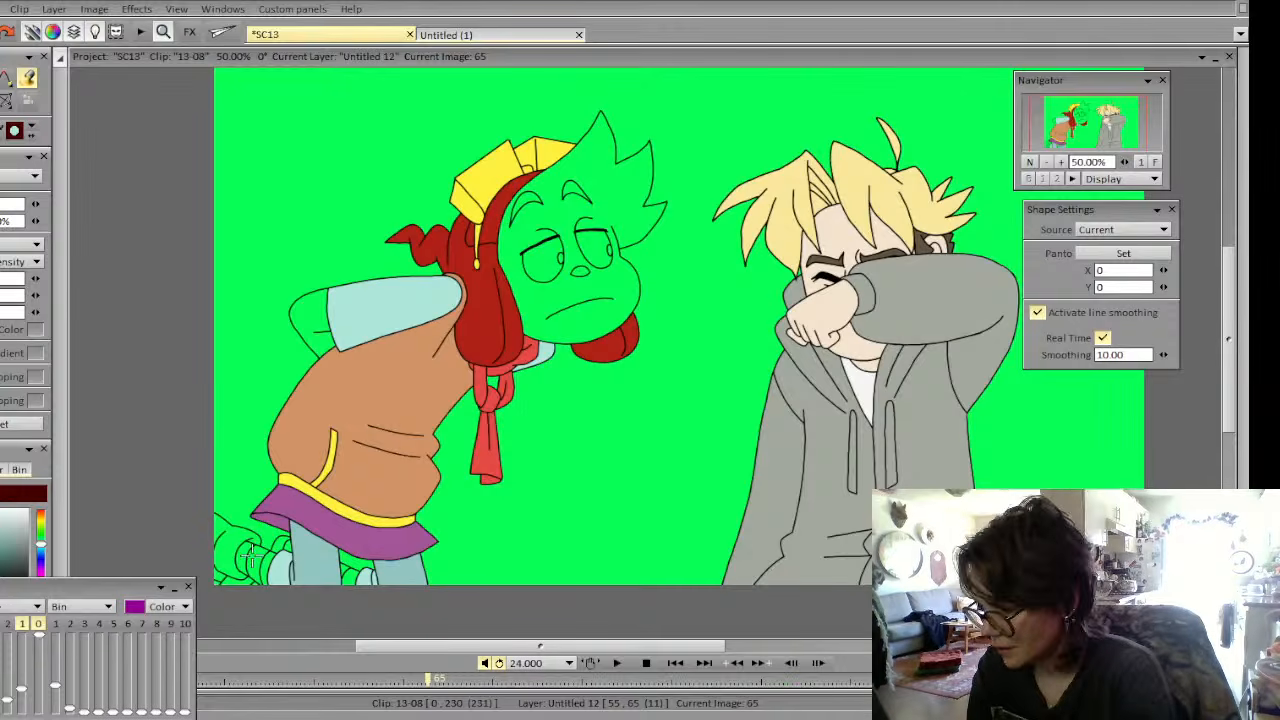
# Fill the rear shoes' bands with red and dark maroon and the small part beside the leg with orange-brown, matching frame 64
pyautogui.press('Left')
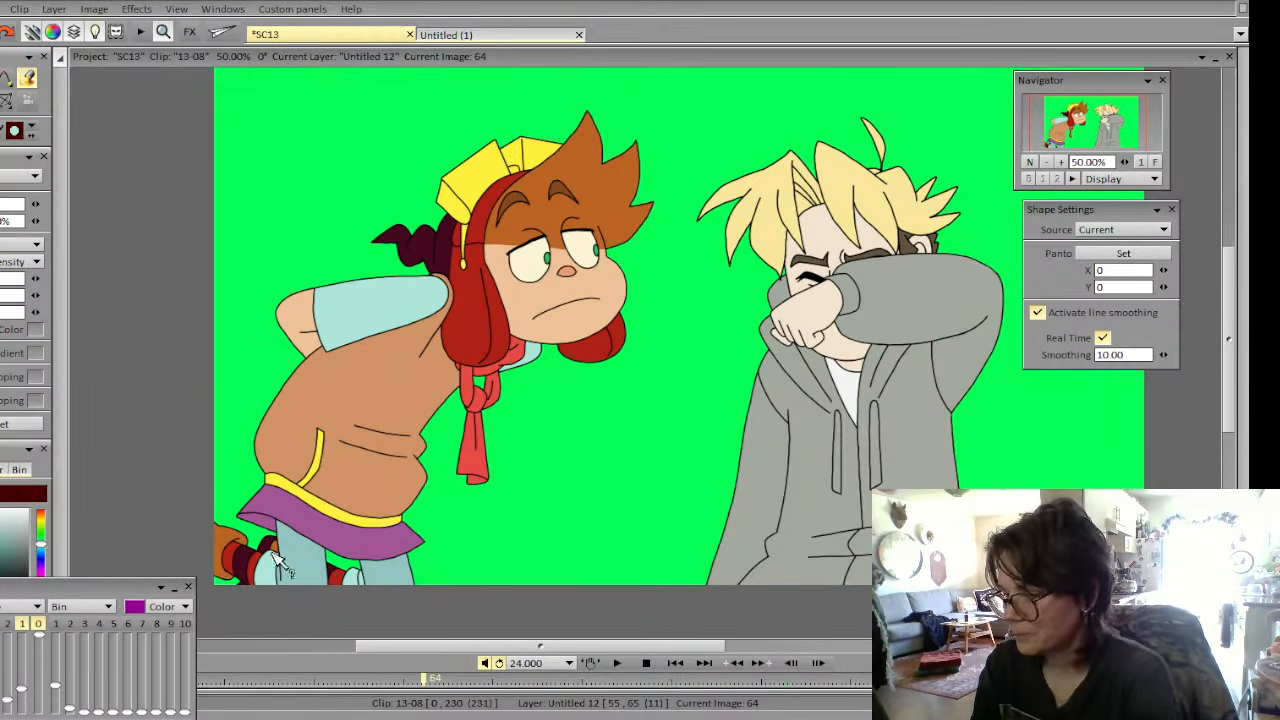
pyautogui.press('Right')
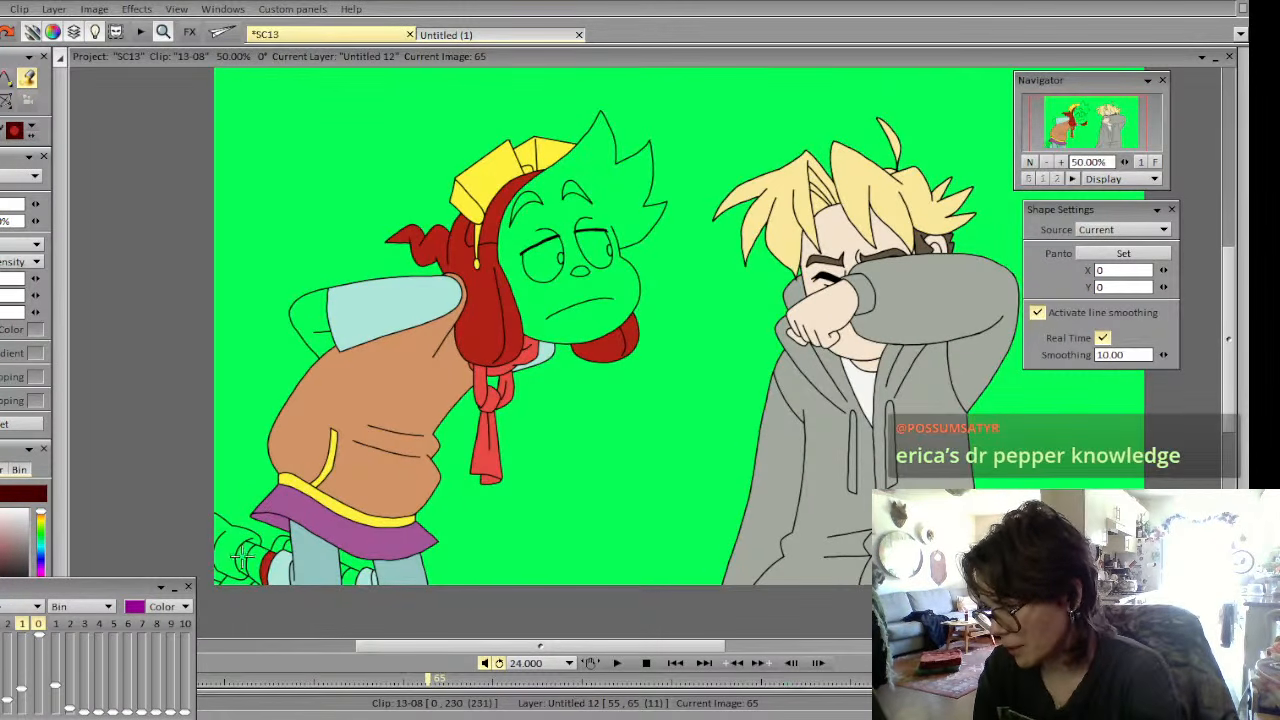
pyautogui.press('Left')
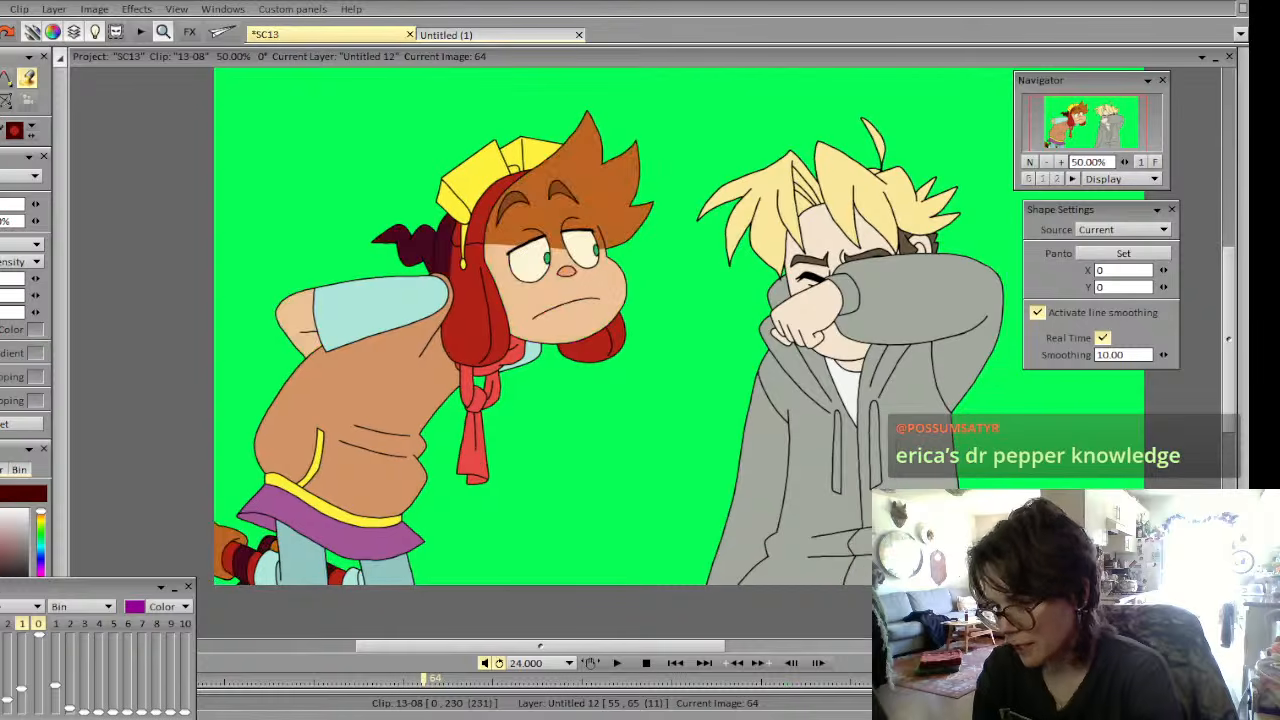
pyautogui.press('Right')
pyautogui.click(257, 562)
pyautogui.click(275, 563)
pyautogui.click(281, 544)
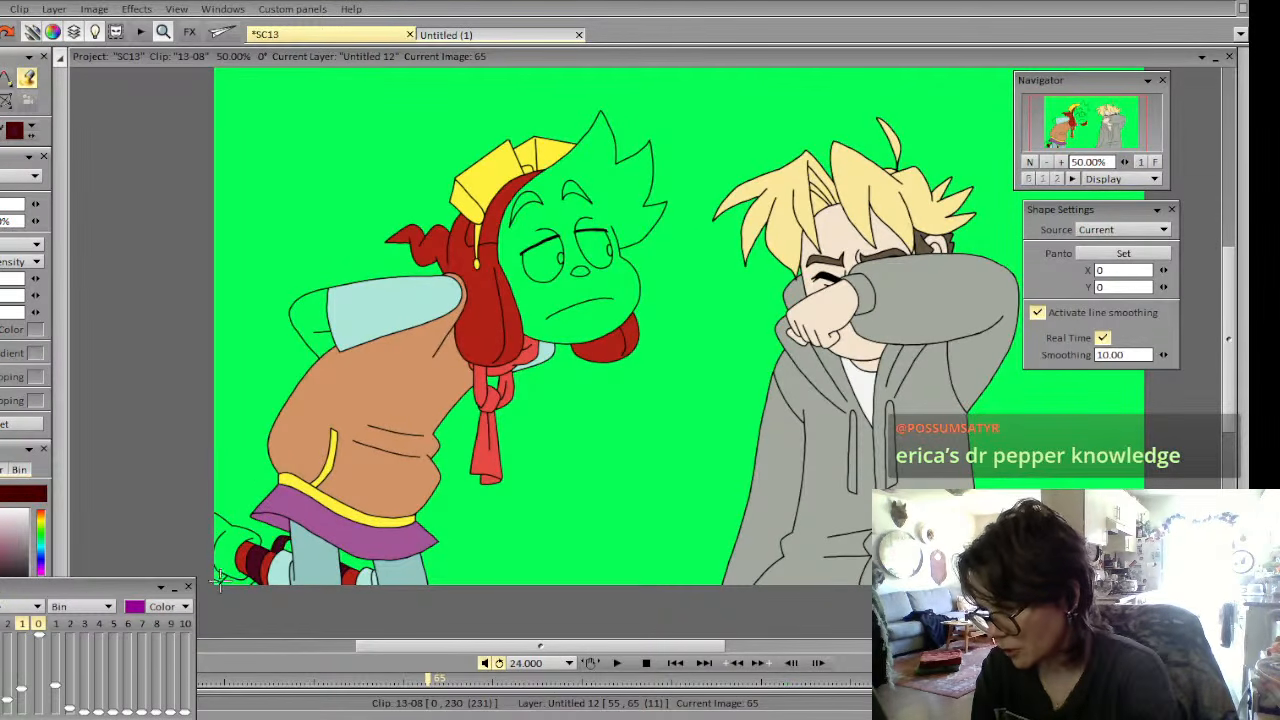
pyautogui.press('Left')
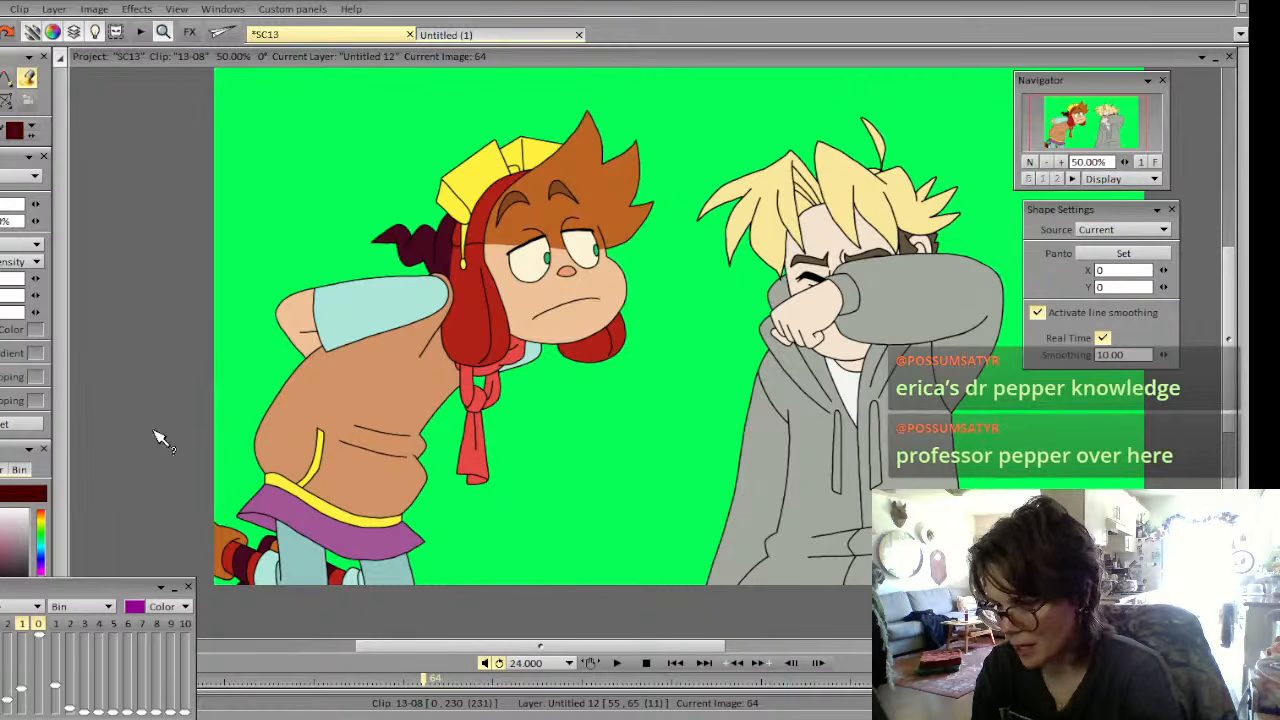
pyautogui.press('Right')
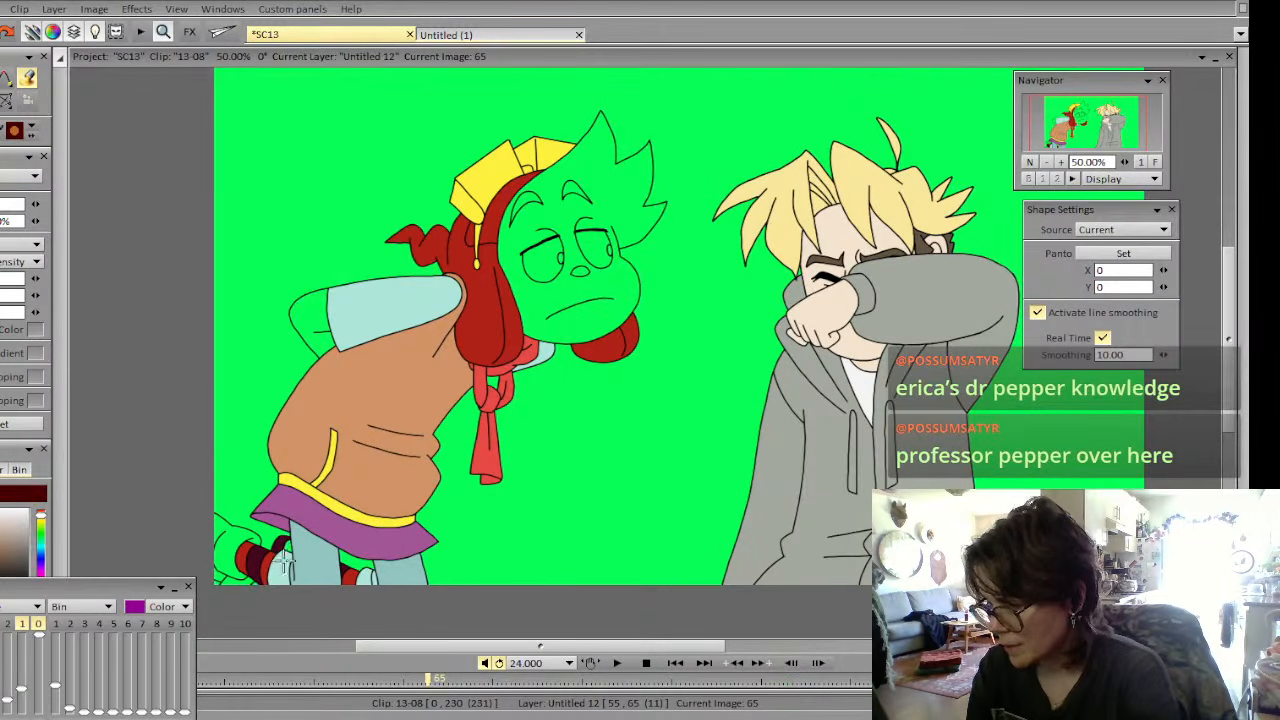
pyautogui.click(290, 557)
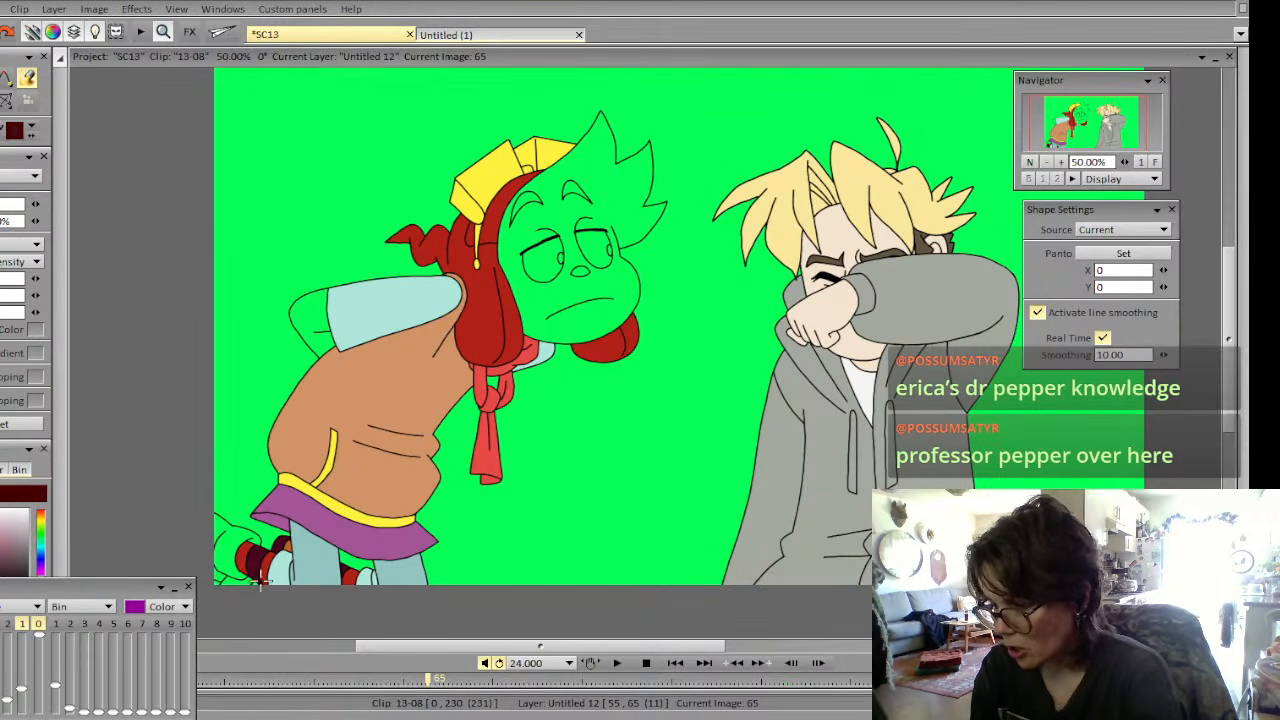
# Fill the left character's roller skate dark red and its boot brown on frame 65, and check frame 66
pyautogui.click(256, 581)
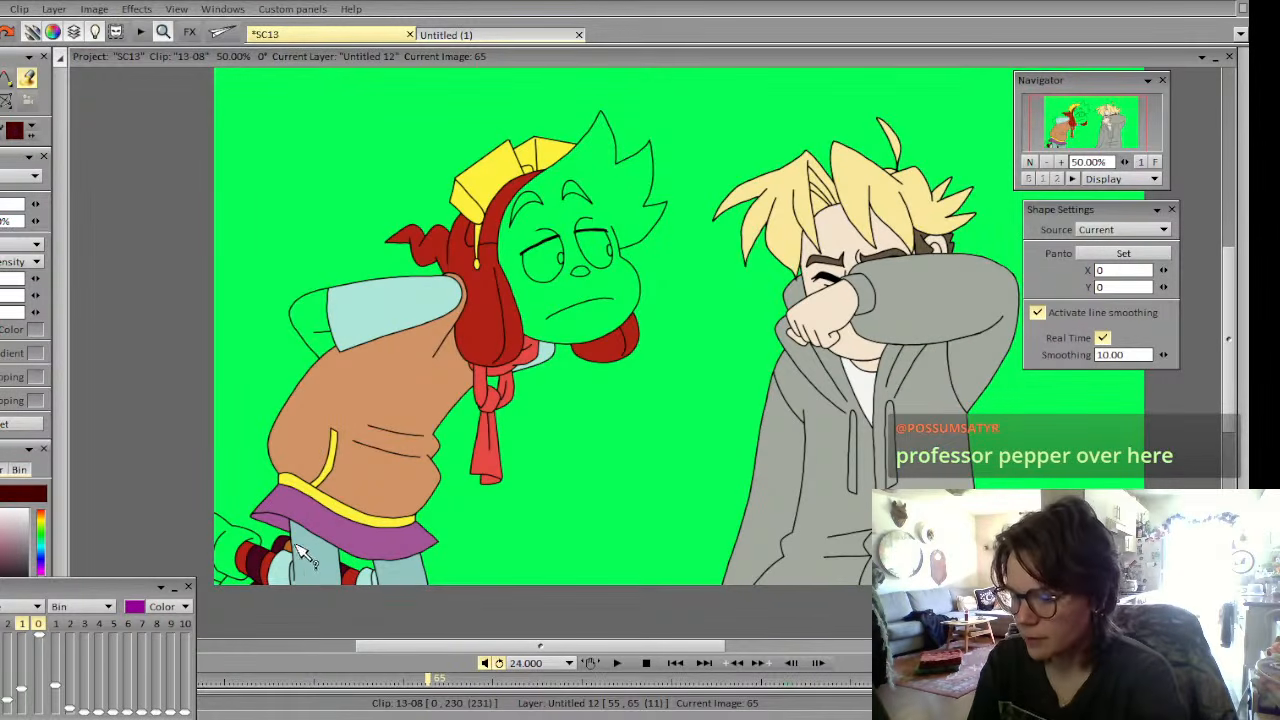
pyautogui.click(228, 538)
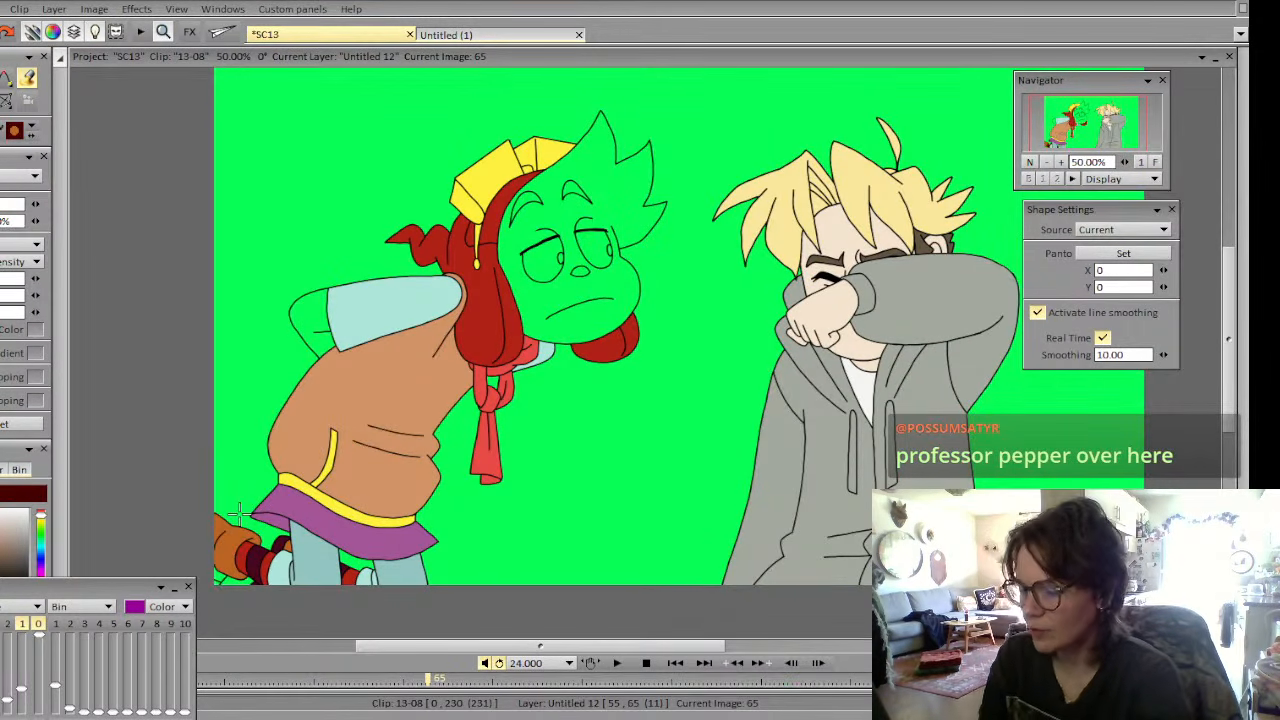
pyautogui.press('Right')
pyautogui.press('Right')
pyautogui.press('Right')
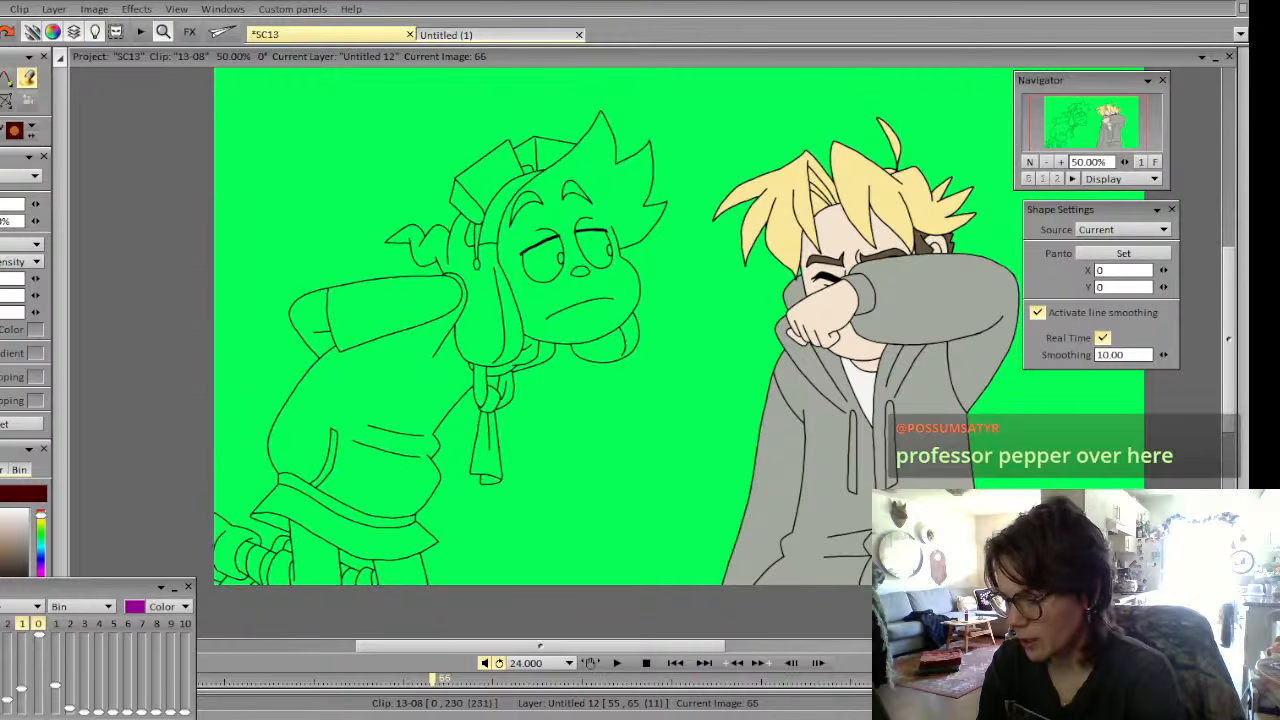
pyautogui.press('Left')
pyautogui.press('Left')
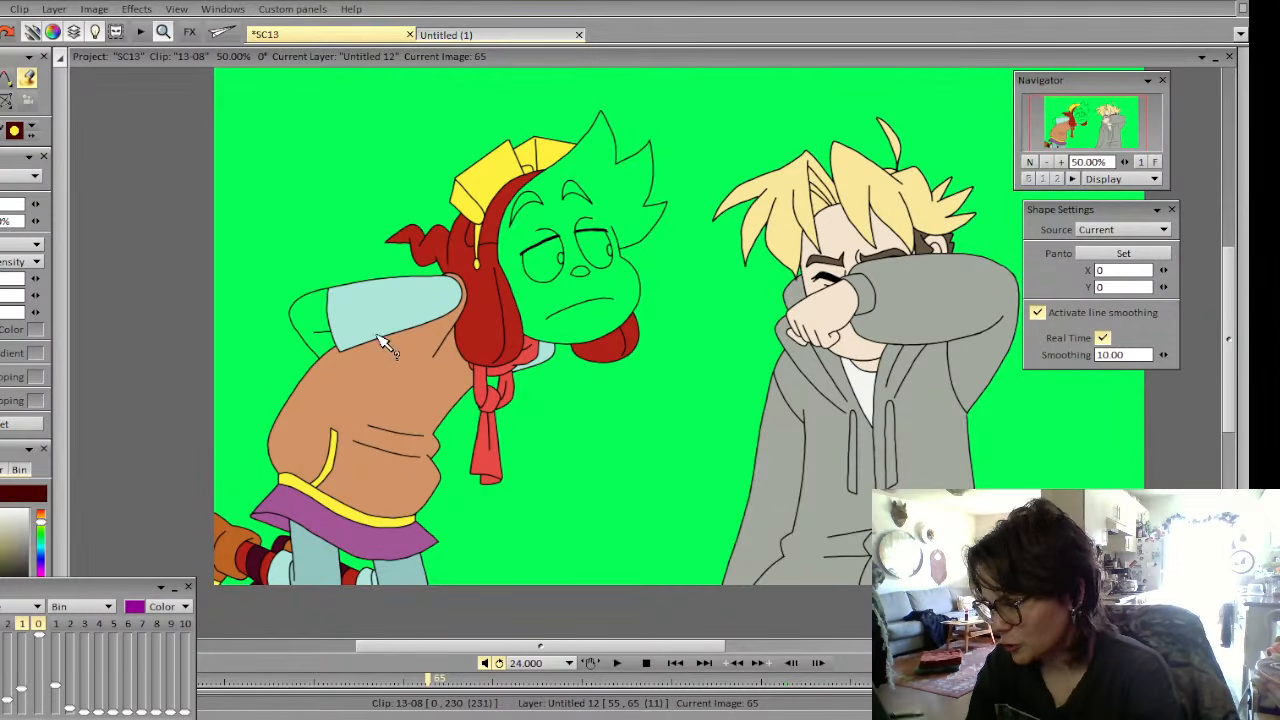
pyautogui.click(488, 338)
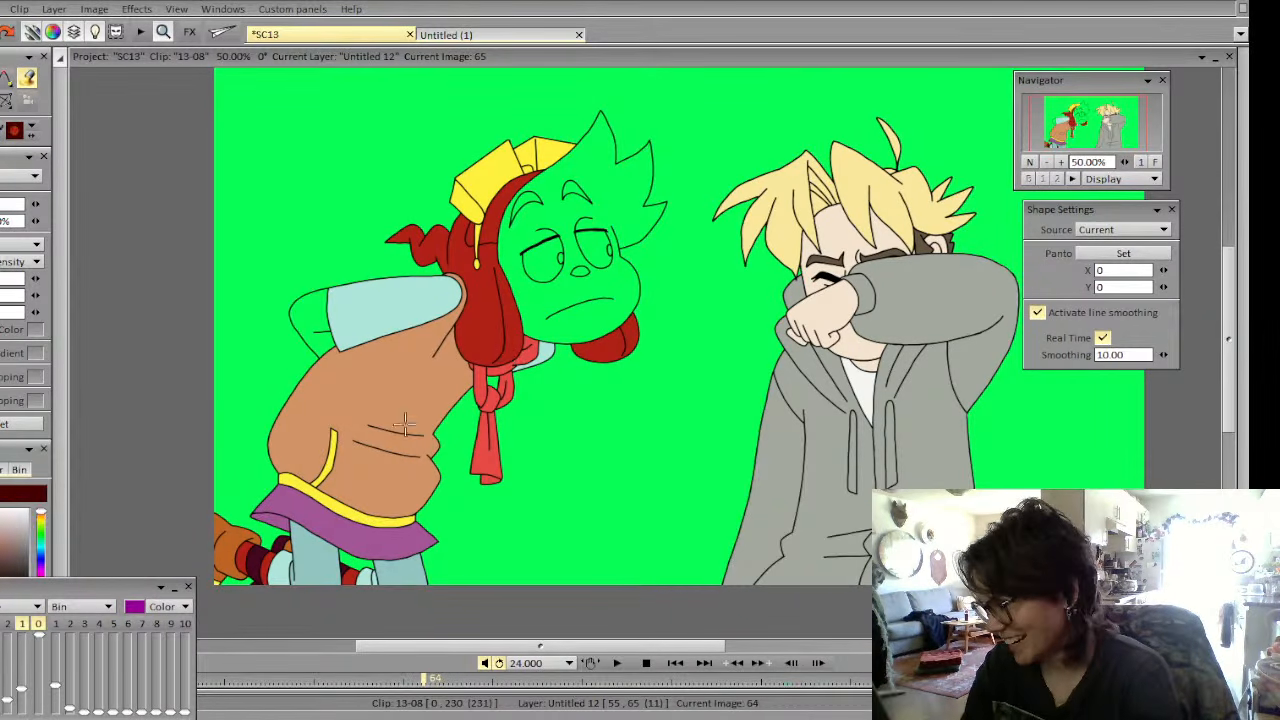
pyautogui.press('Left')
pyautogui.click(535, 306)
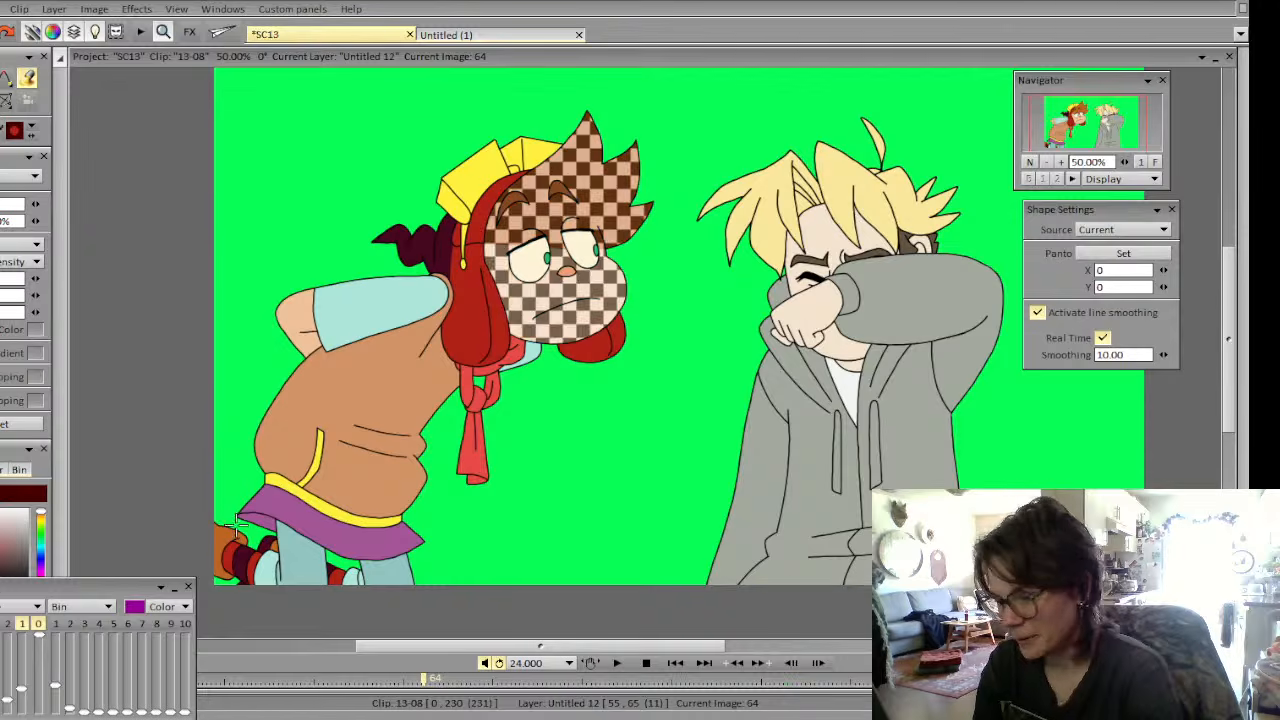
pyautogui.hotkey('ctrl', 'z')
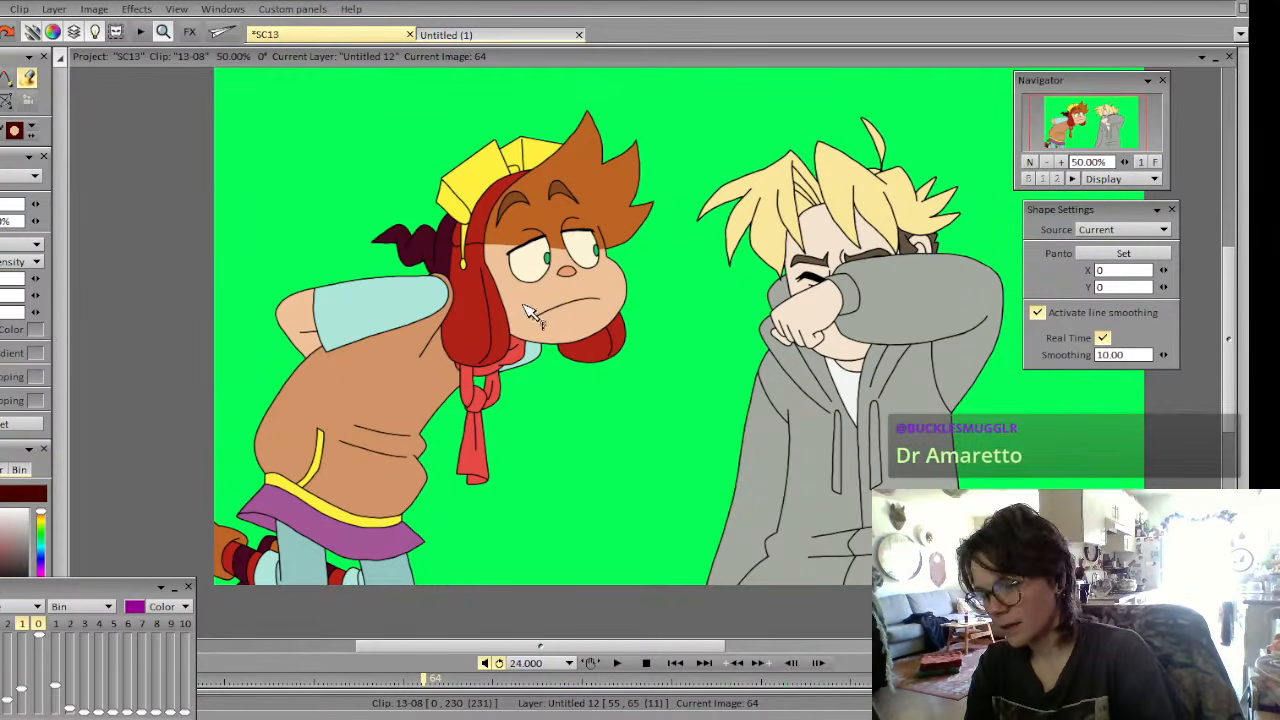
# Fill the left character's bent arm, face and hair on frame 65 with the skin colour from frame 64
pyautogui.press('Left')
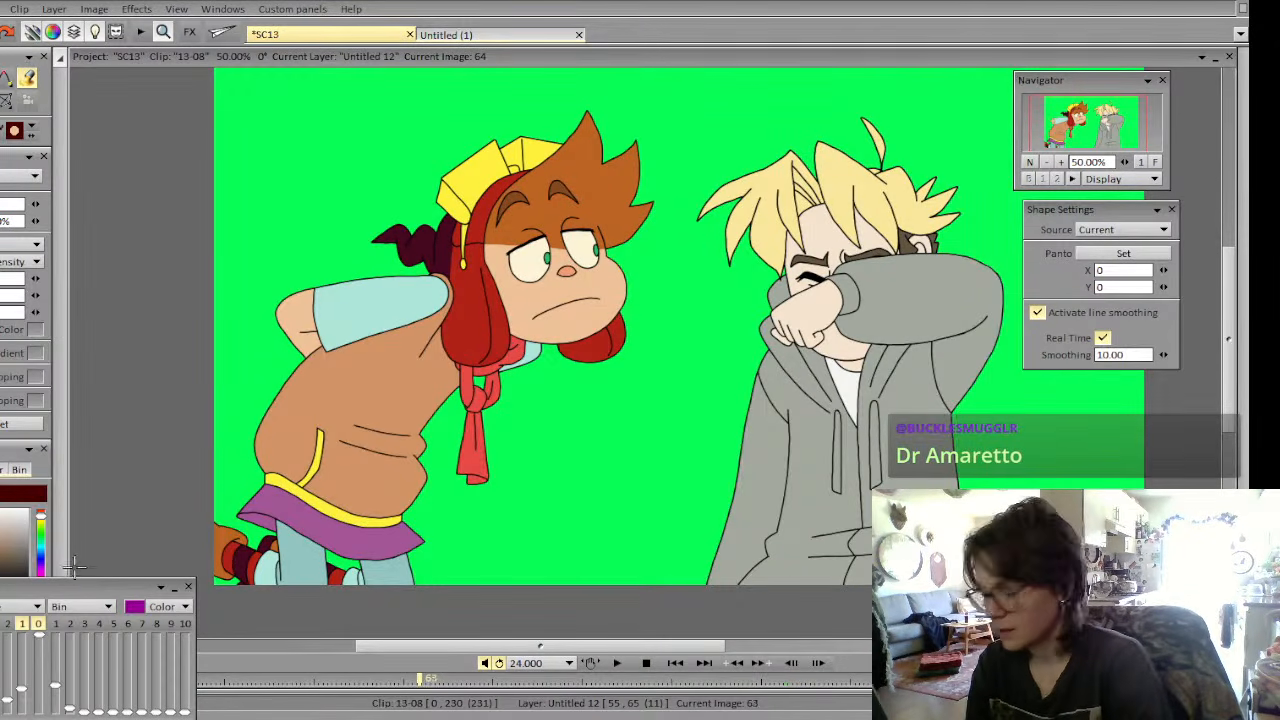
pyautogui.press('Right')
pyautogui.press('Right')
pyautogui.click(318, 322)
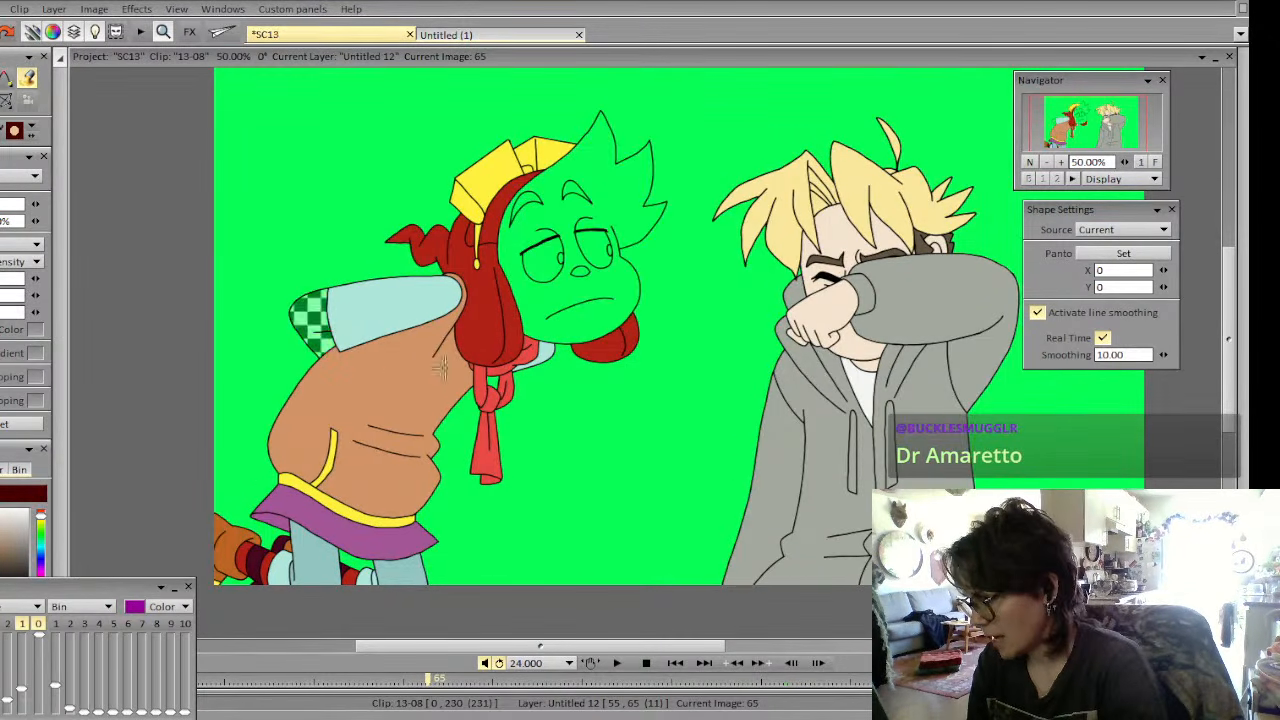
pyautogui.click(585, 296)
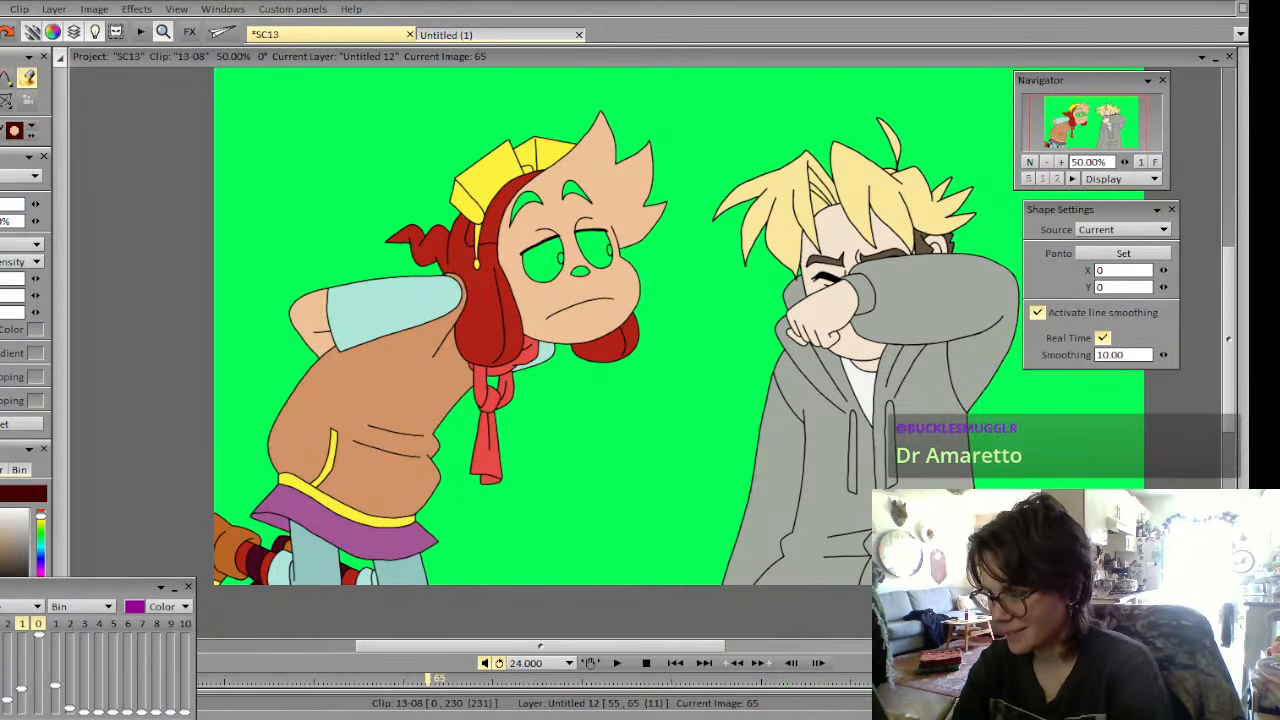
# Flip between frames 64 and 65 to compare the left character's head colours and position
pyautogui.press('Left')
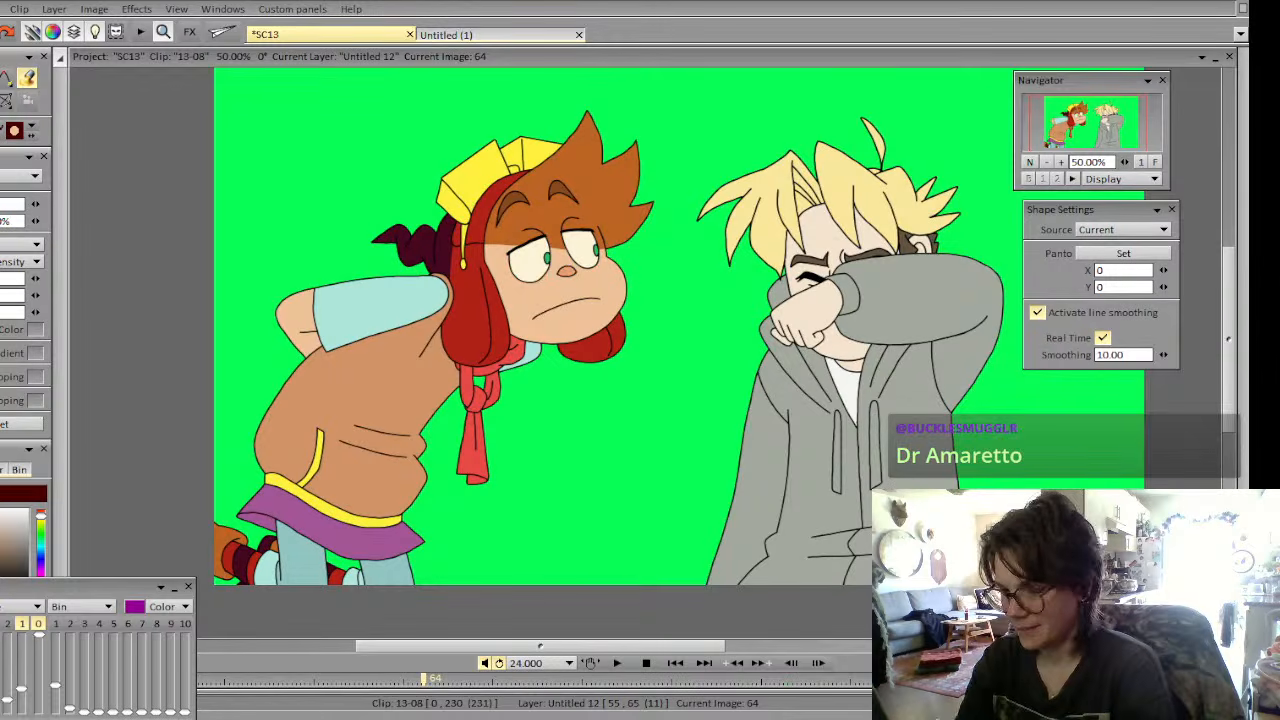
pyautogui.press('Right')
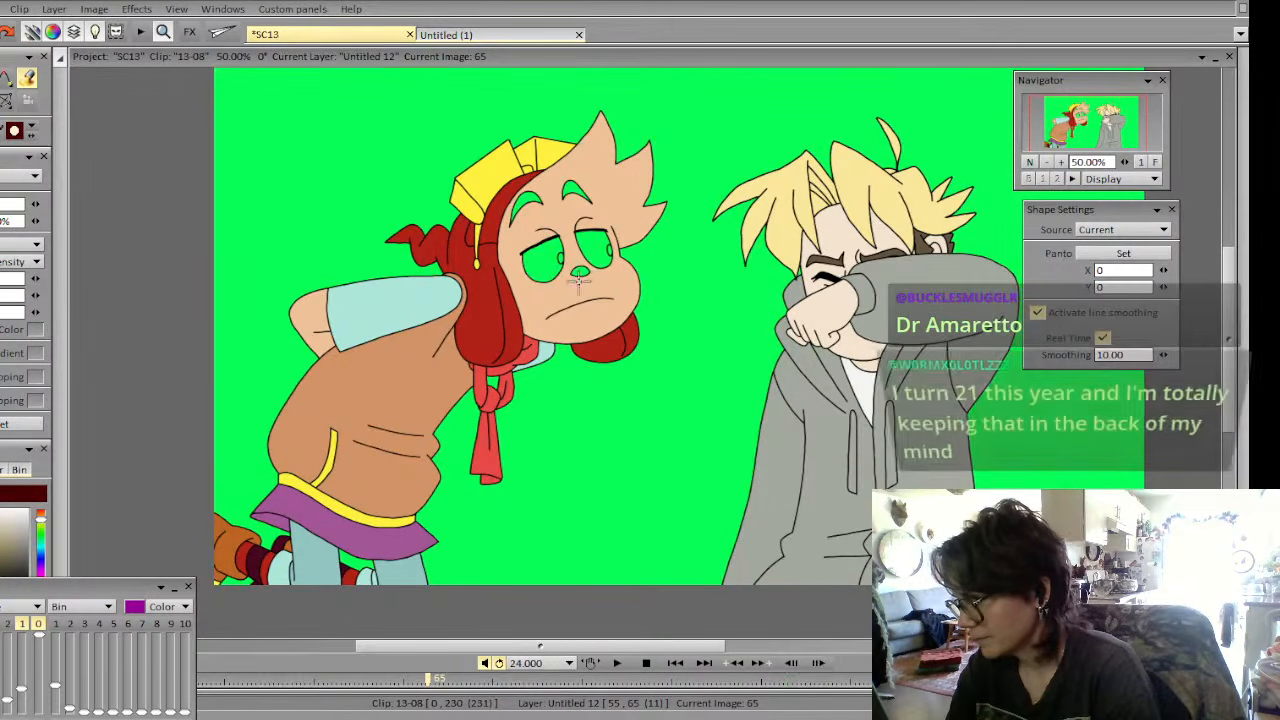
pyautogui.press('Left')
pyautogui.press('Right')
pyautogui.press('Left')
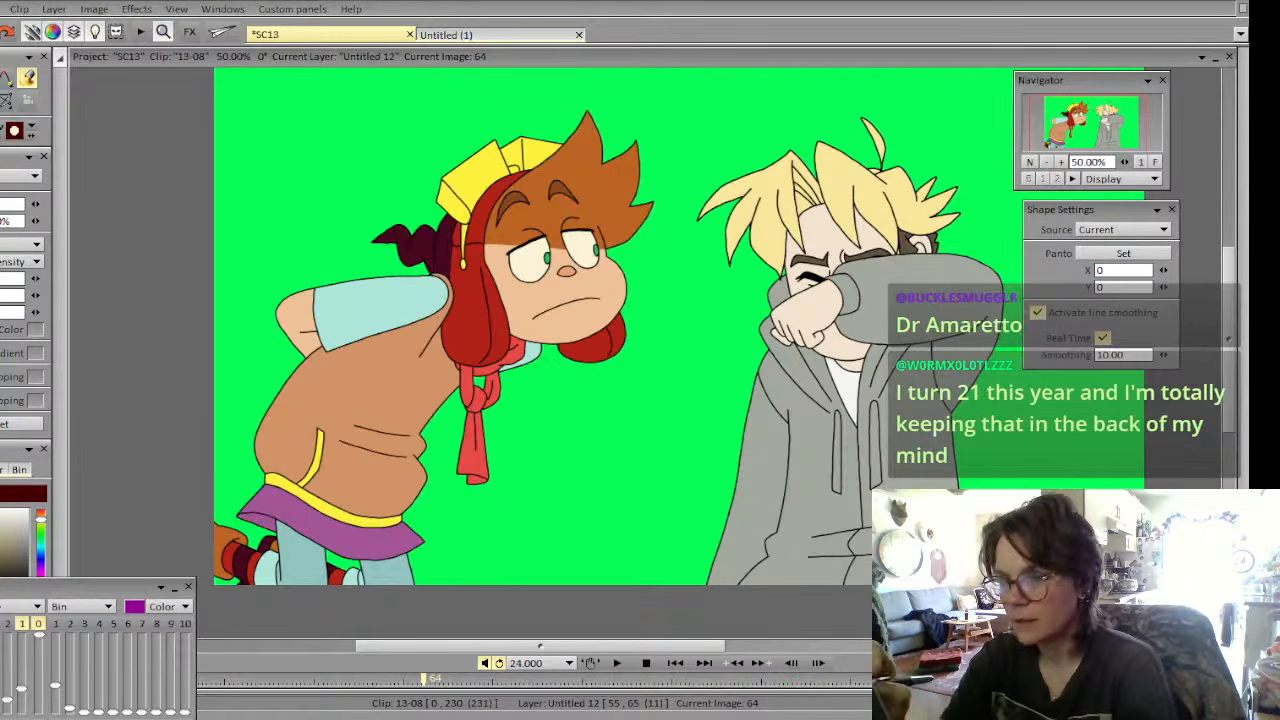
pyautogui.press('Right')
pyautogui.press('Left')
pyautogui.press('Right')
pyautogui.press('Left')
# Lasso the left character's coloured head on frame 64, pick it up as a custom brush, and return to frame 65
pyautogui.moveTo(480, 109)
pyautogui.mouseDown()
pyautogui.moveTo(342, 292)
pyautogui.moveTo(623, 421)
pyautogui.moveTo(594, 14)
pyautogui.mouseUp()
pyautogui.click(8, 306)
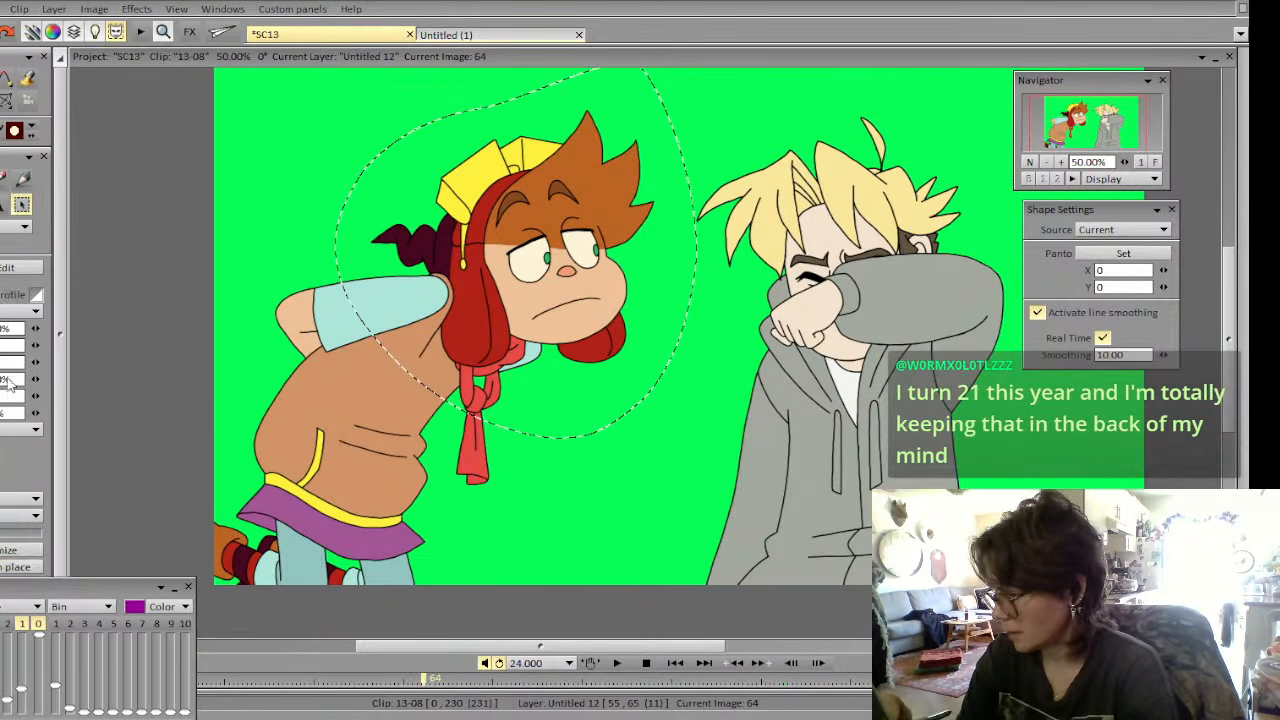
pyautogui.press('Right')
pyautogui.click(4, 101)
pyautogui.click(5, 260)
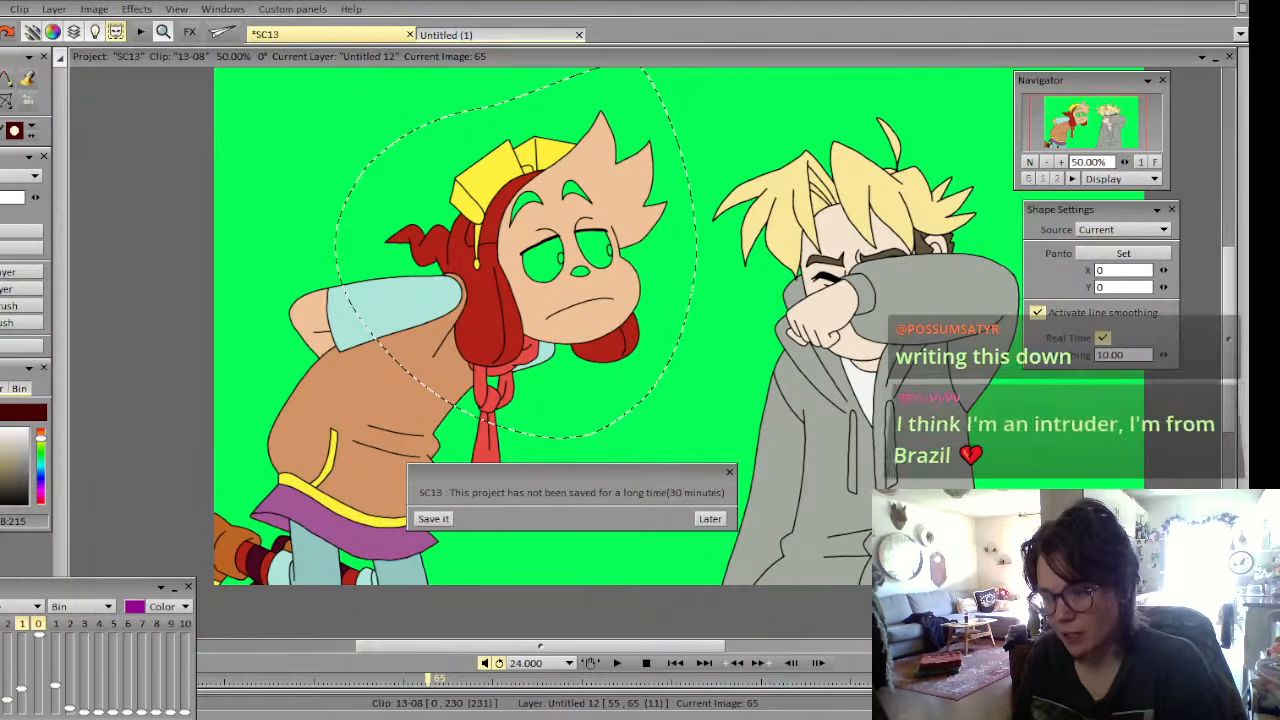
# Save the SC13 project
pyautogui.click(436, 518)
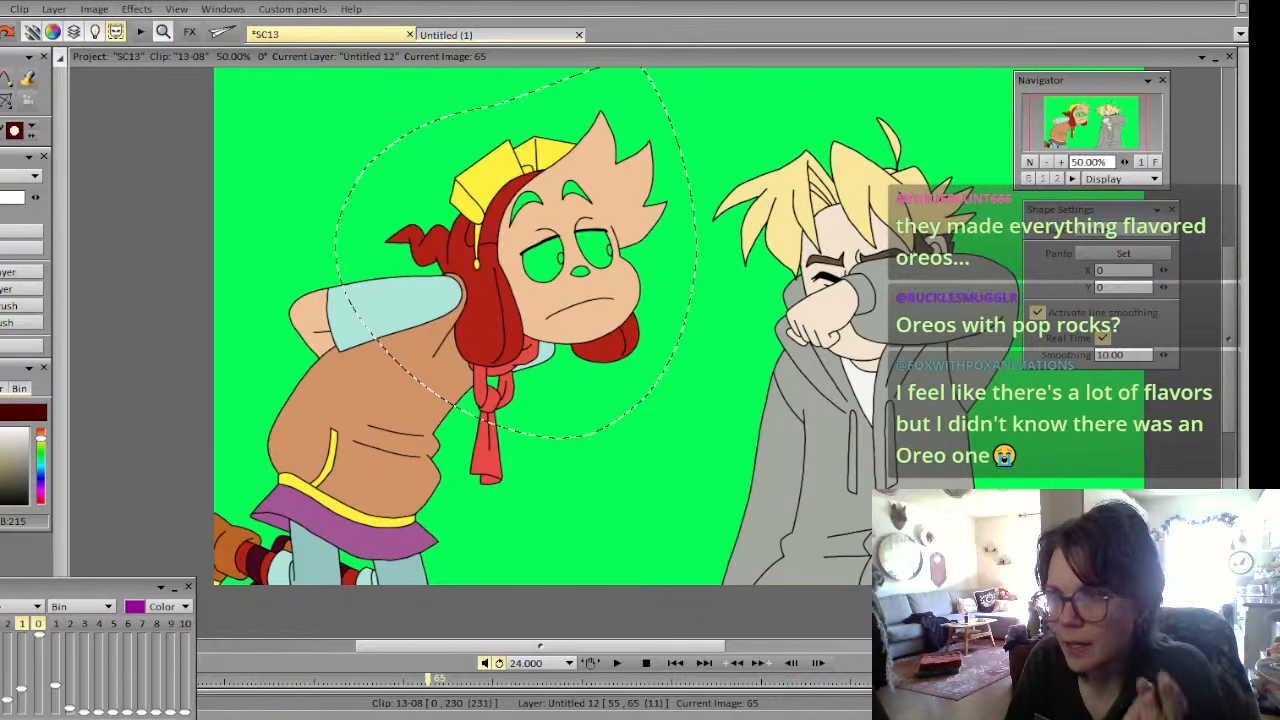
pyautogui.hotkey('ctrl', 's')
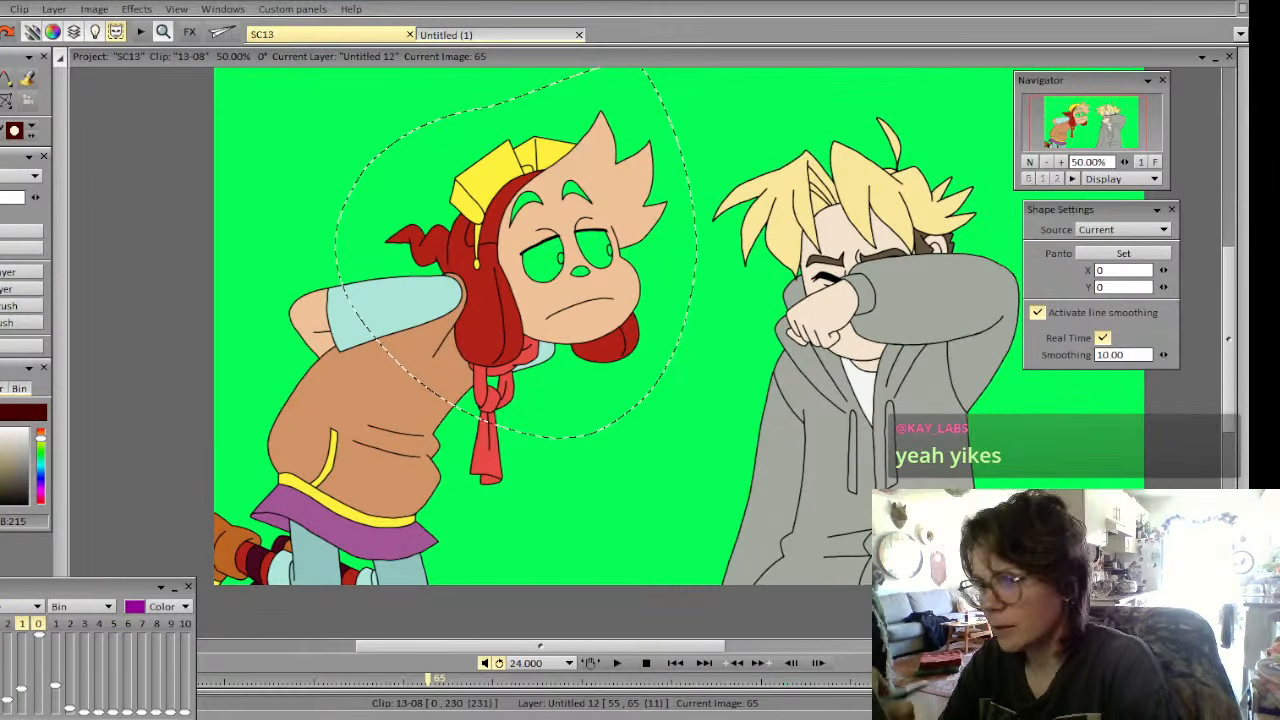
# Align the custom head brush with the left character's line art on frame 65 at 75% zoom and stamp its colours there
pyautogui.click(2, 101)
pyautogui.click(25, 258)
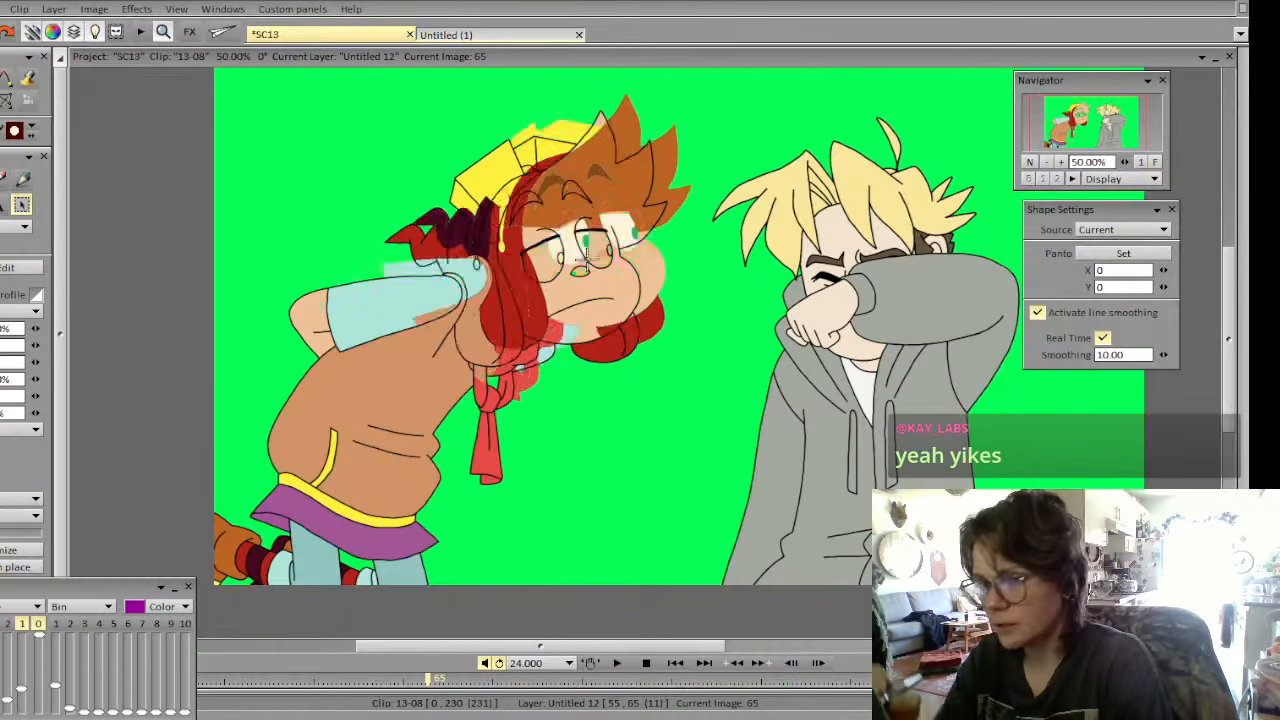
pyautogui.press('Left')
pyautogui.press('Left')
pyautogui.press('Left')
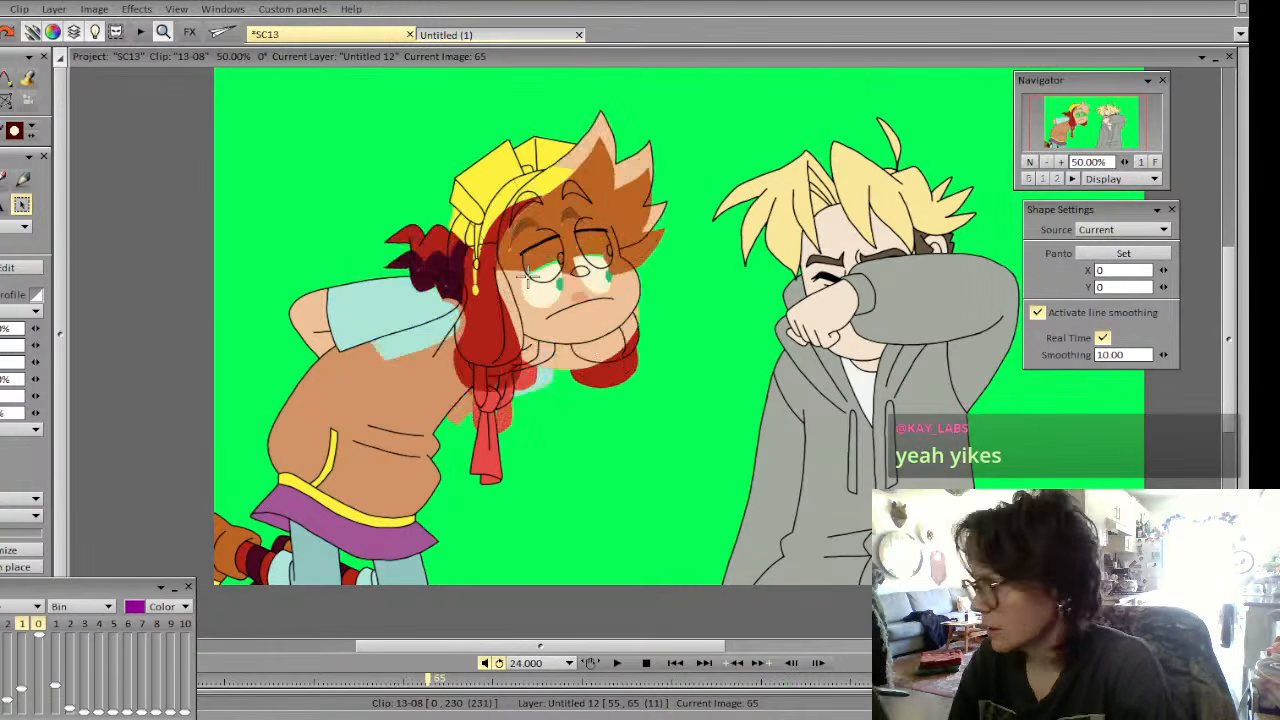
pyautogui.press('Right')
pyautogui.press('Right')
pyautogui.press('Right')
pyautogui.press('+')
pyautogui.press('Left')
pyautogui.press('Right')
pyautogui.moveTo(1074, 130); pyautogui.dragTo(1083, 117)
pyautogui.moveTo(1086, 121); pyautogui.dragTo(1085, 120)
pyautogui.press('Left')
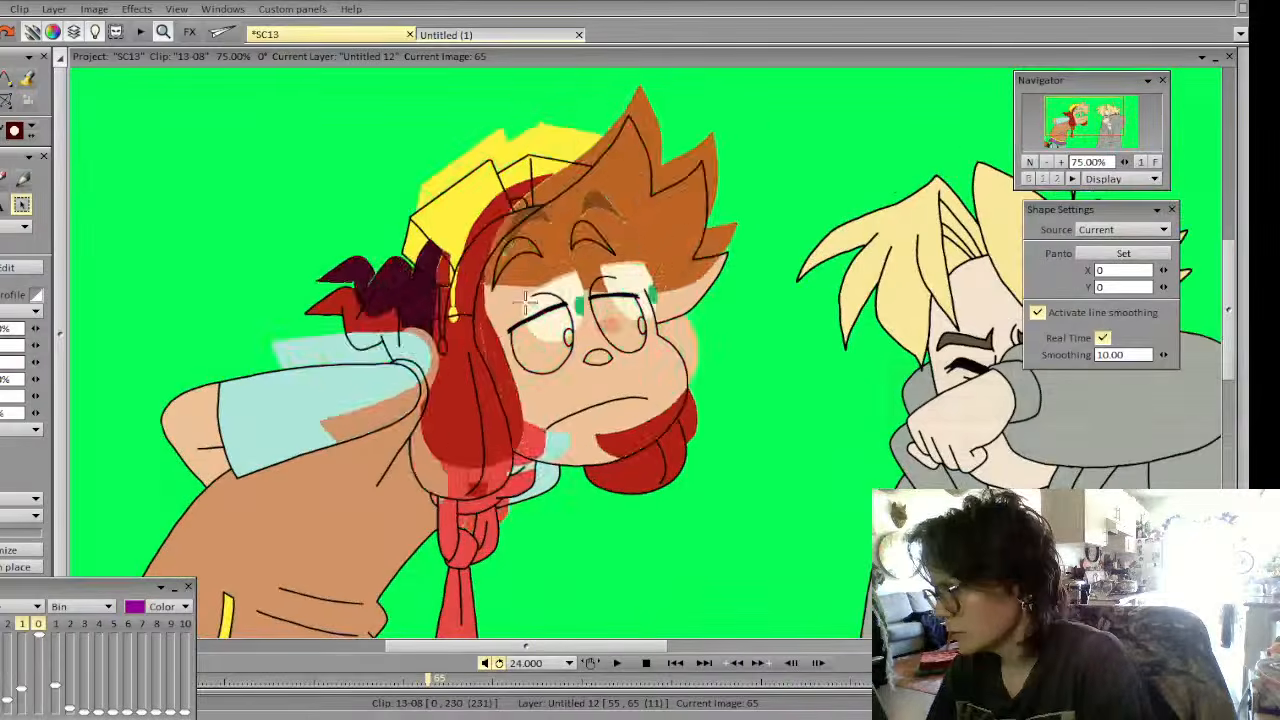
pyautogui.press('Right')
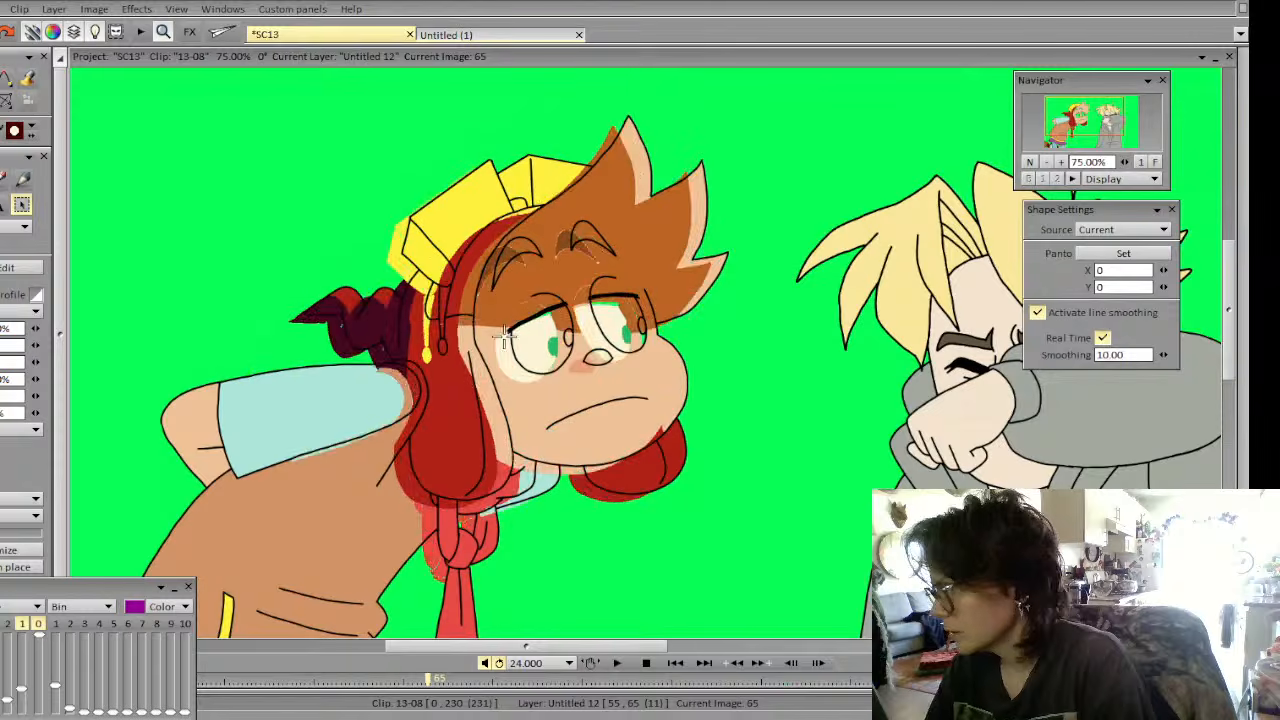
pyautogui.press('Left')
pyautogui.press('Right')
pyautogui.press('Left')
pyautogui.press('Right')
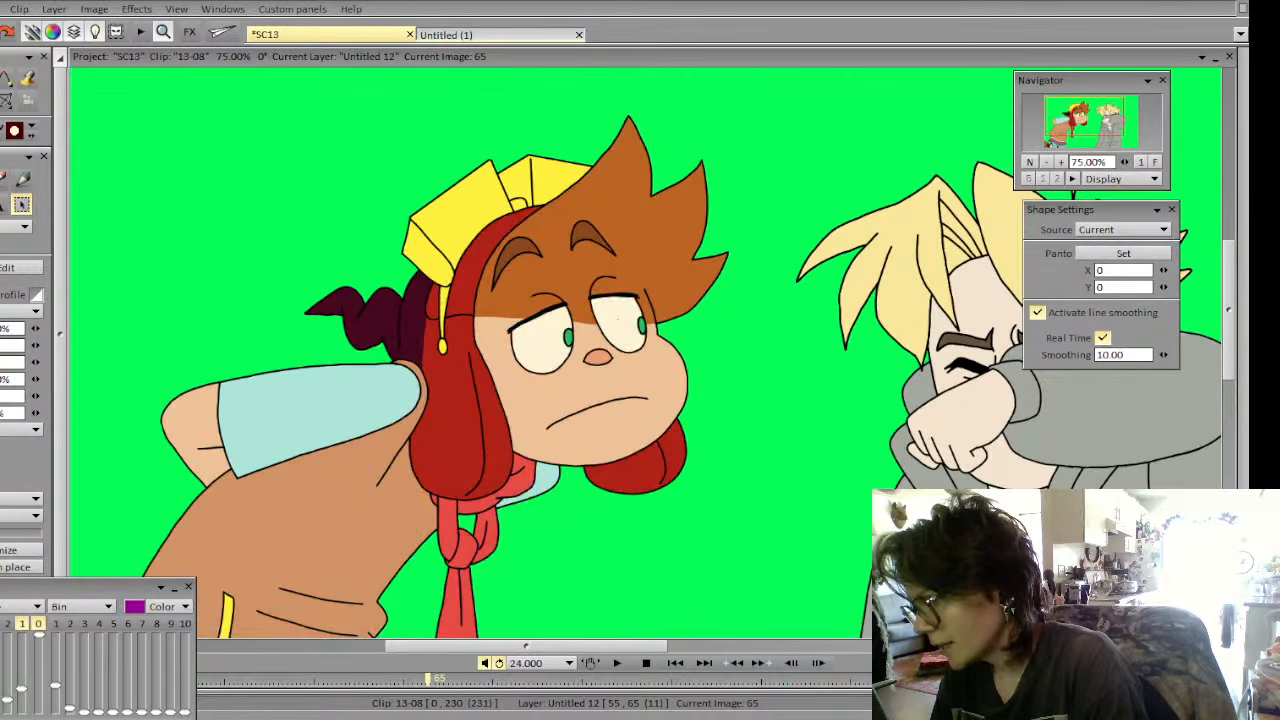
# Check the stamped head colours on frame 65 by flipping back and forth to the neighbouring frames
pyautogui.press('Left')
pyautogui.press('Right')
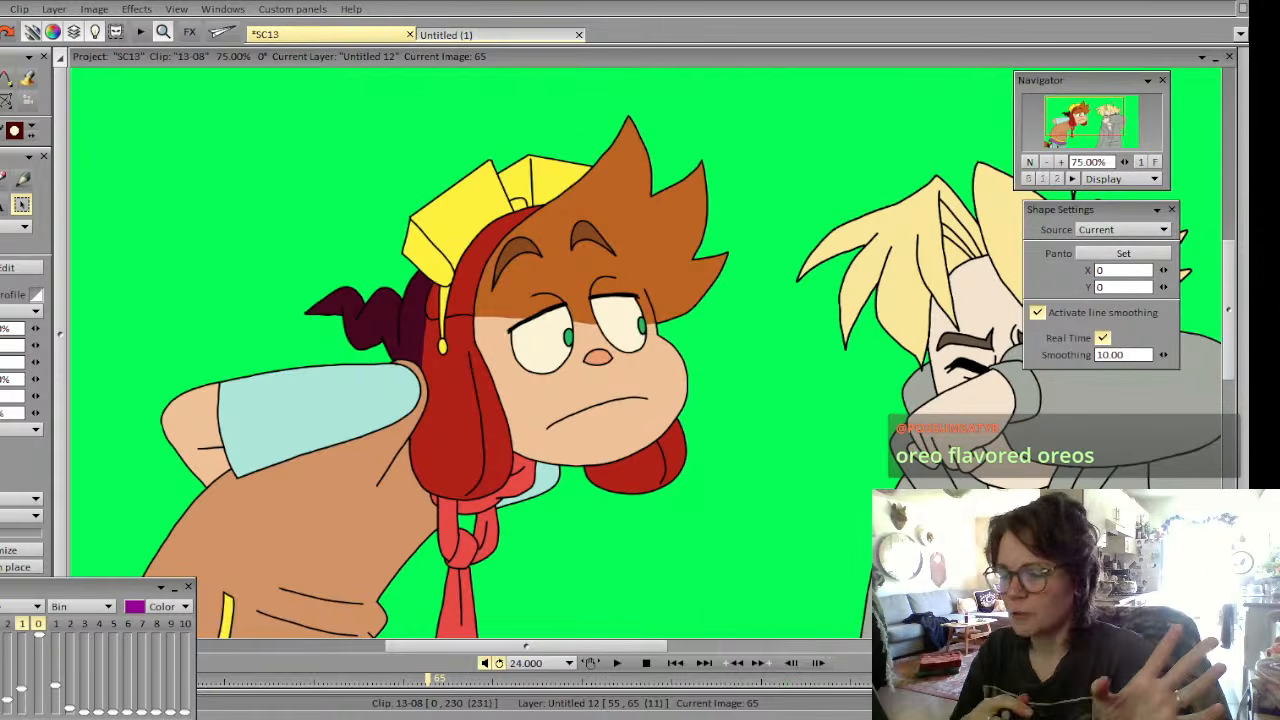
pyautogui.press('Left')
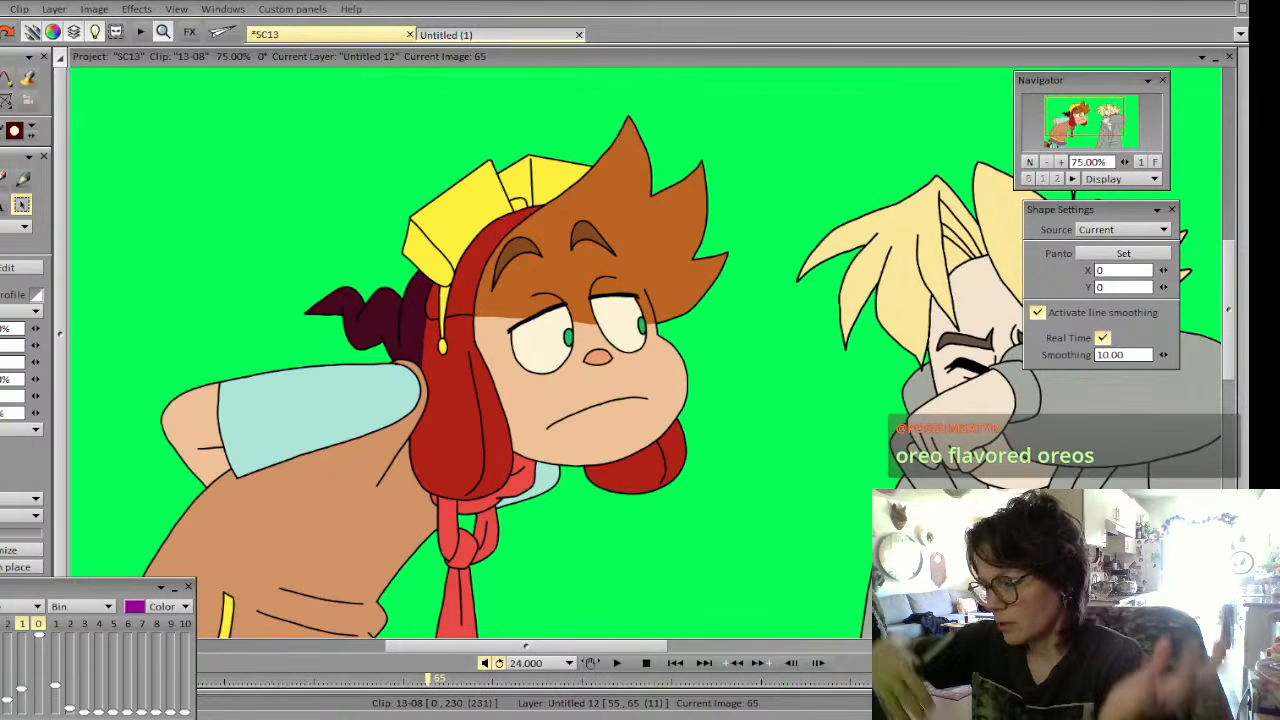
pyautogui.press('Right')
pyautogui.press('Left')
pyautogui.press('Right')
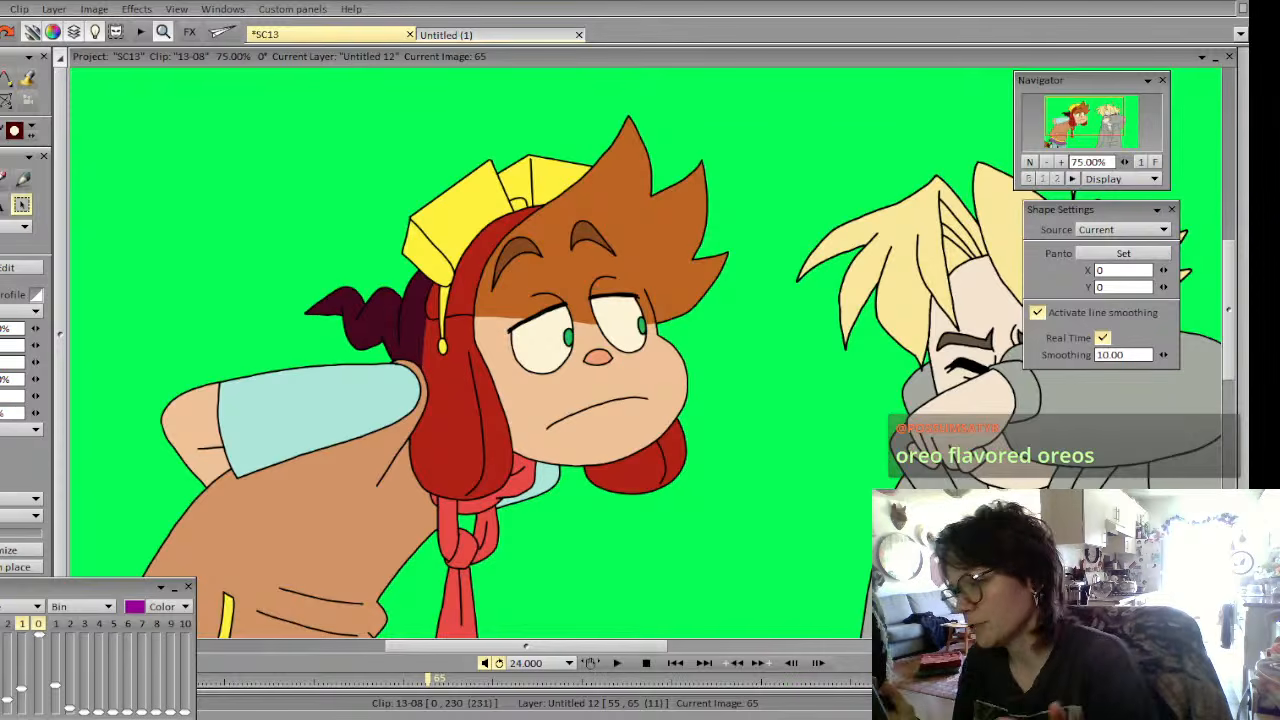
pyautogui.press('Left')
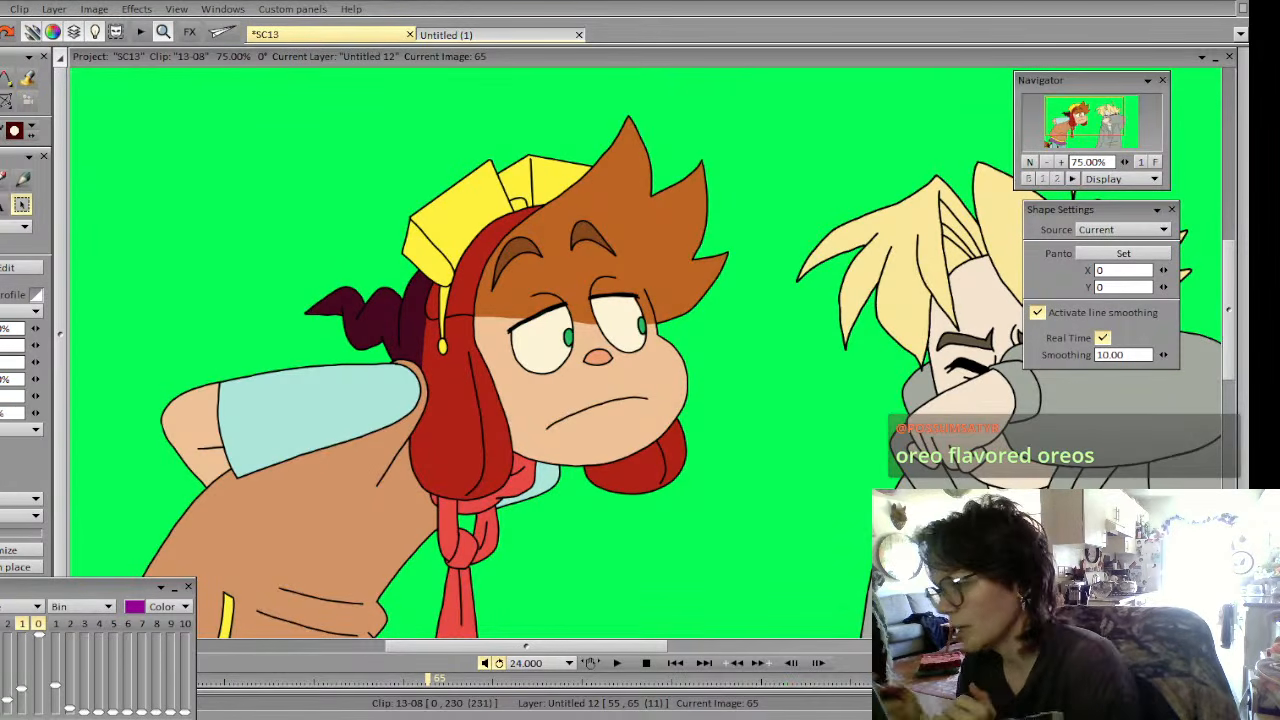
pyautogui.press('Right')
pyautogui.press('Right')
pyautogui.press('Left')
pyautogui.press('Left')
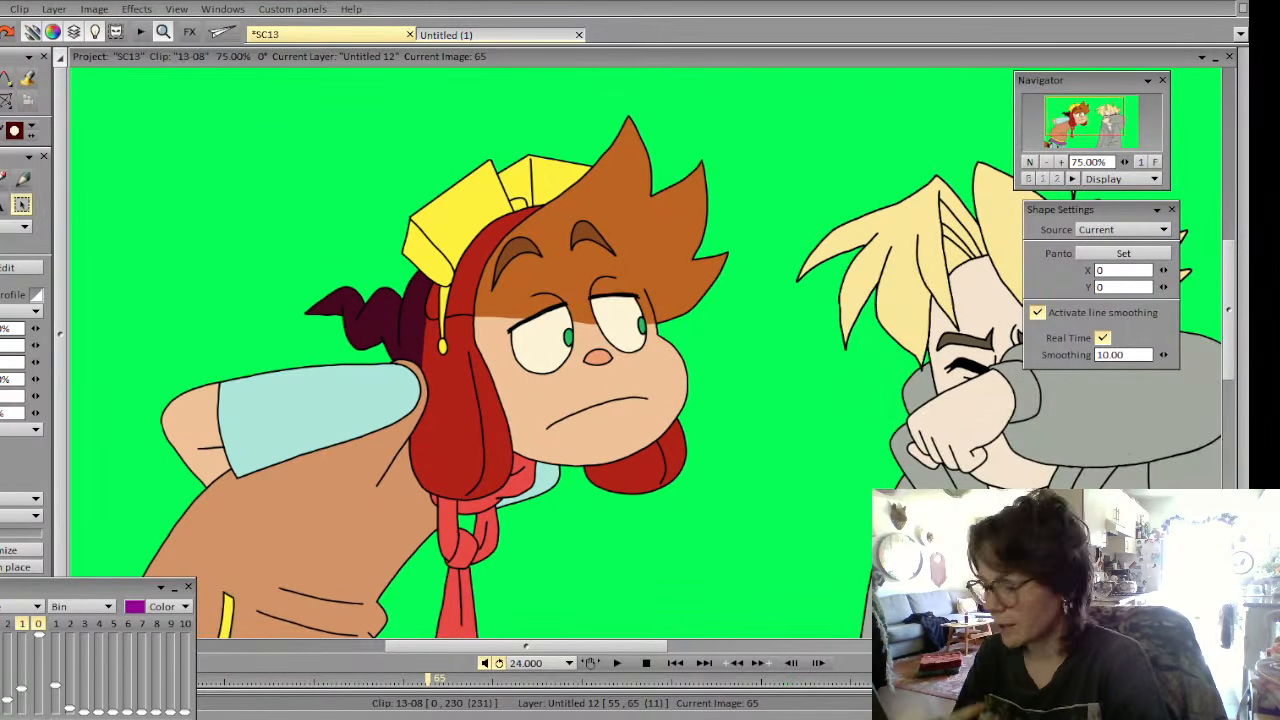
pyautogui.press('Right')
# Review both characters at 50% zoom by stepping through frames 65 to 67 and playing back the animation
pyautogui.click(1046, 161)
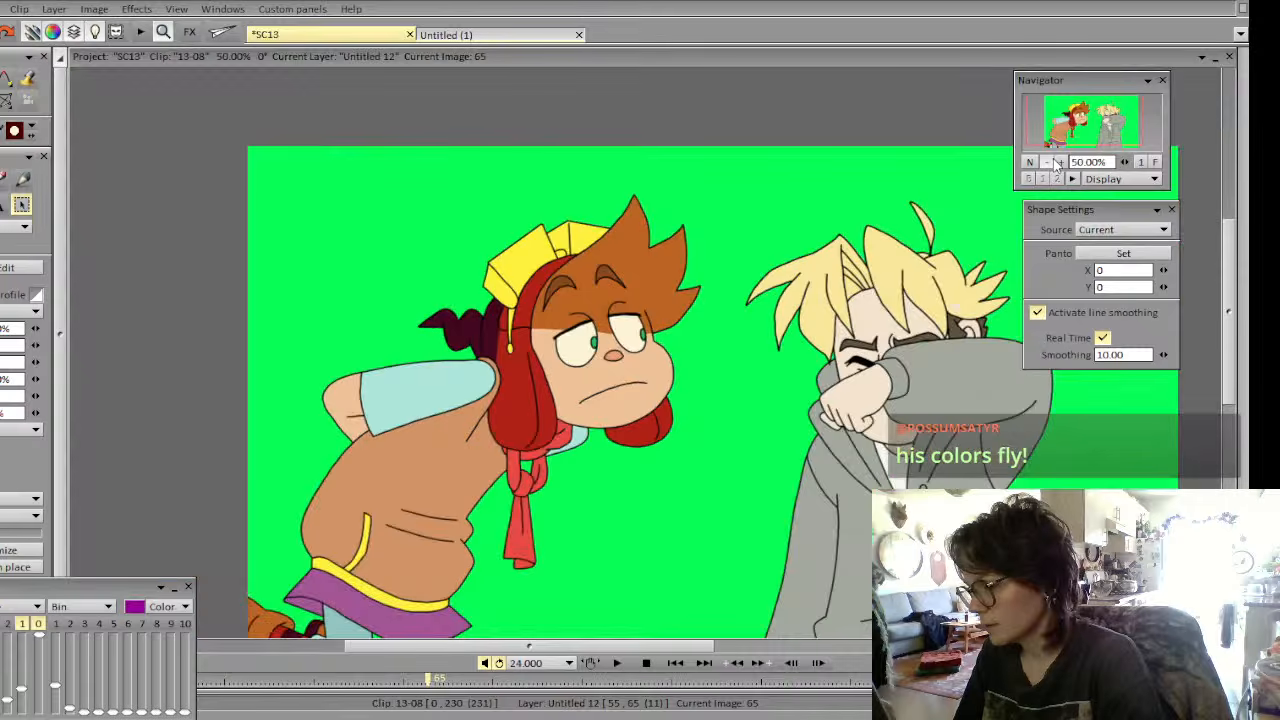
pyautogui.moveTo(1058, 157)
pyautogui.mouseDown()
pyautogui.moveTo(1066, 176)
pyautogui.moveTo(1104, 135)
pyautogui.mouseUp()
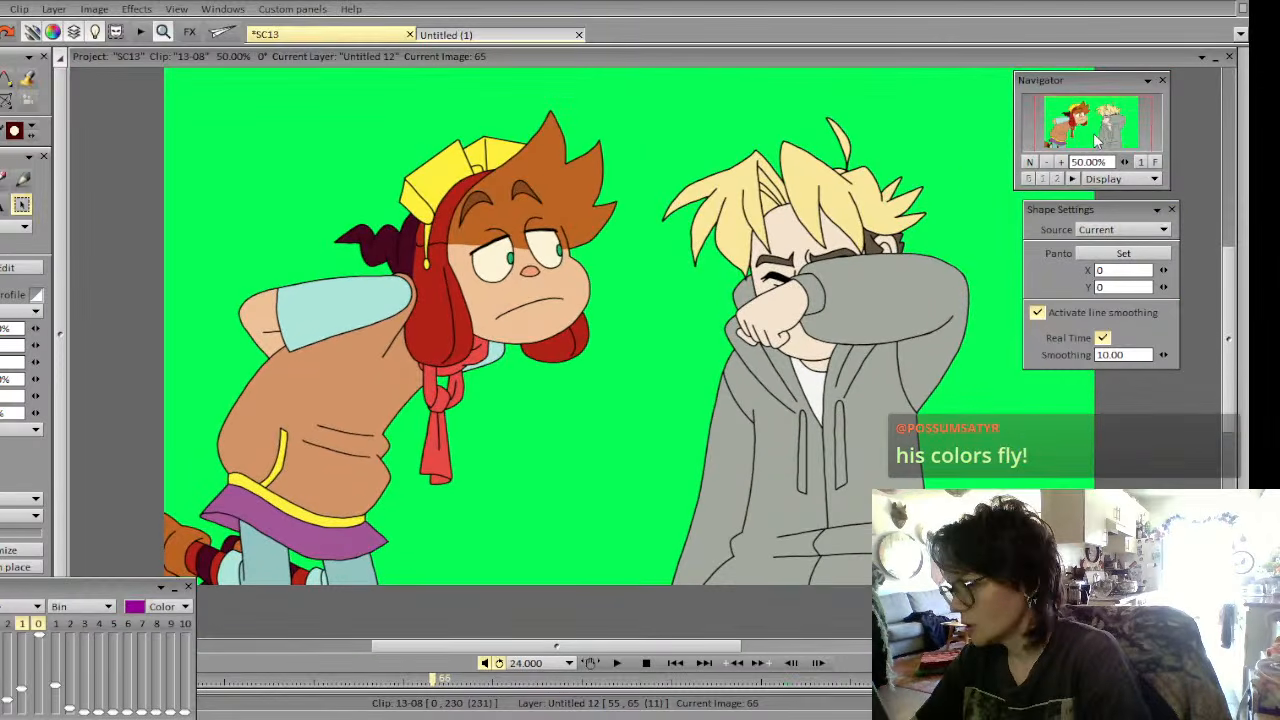
pyautogui.press('Right')
pyautogui.press('Right')
pyautogui.press('Left')
pyautogui.press('Right')
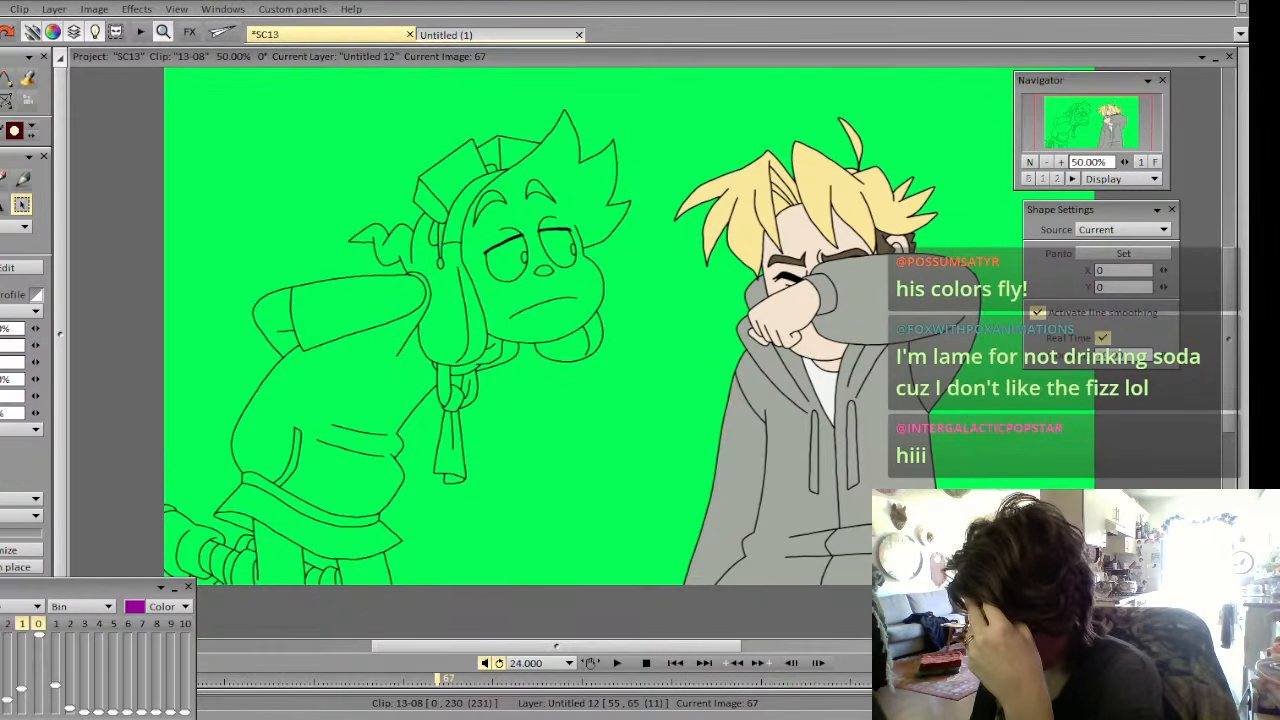
pyautogui.press('Return')
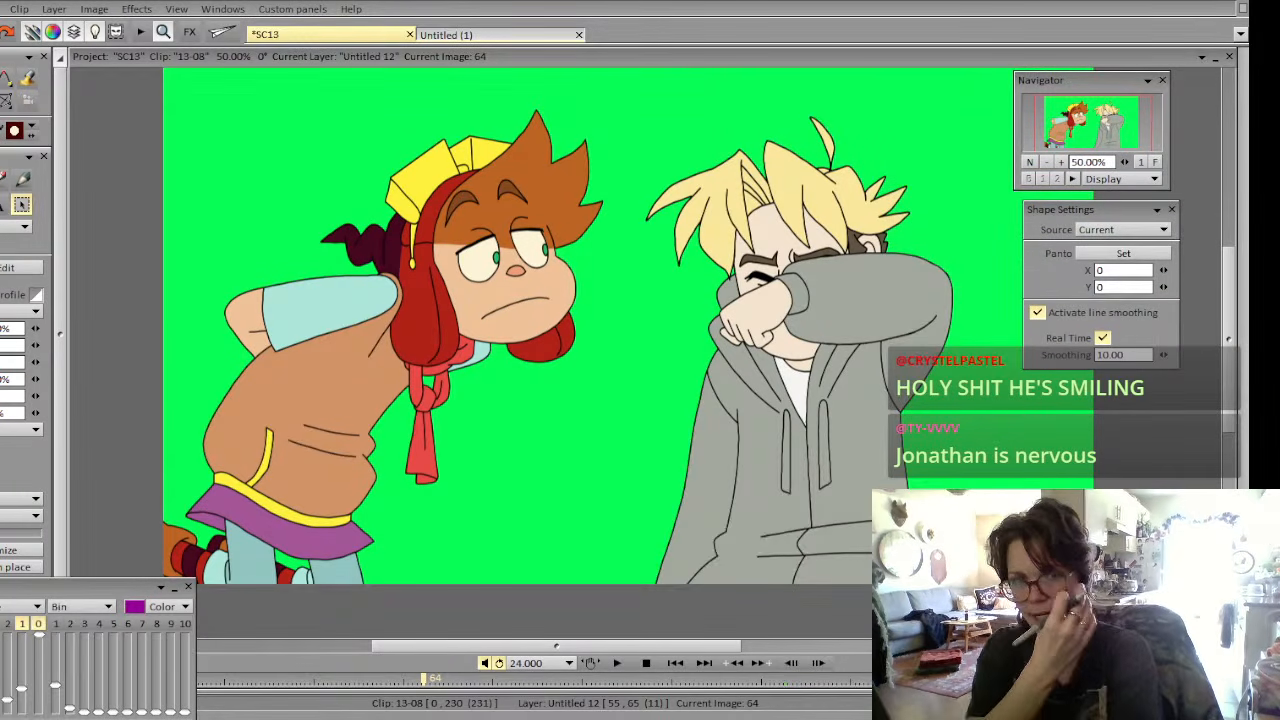
pyautogui.press('Right')
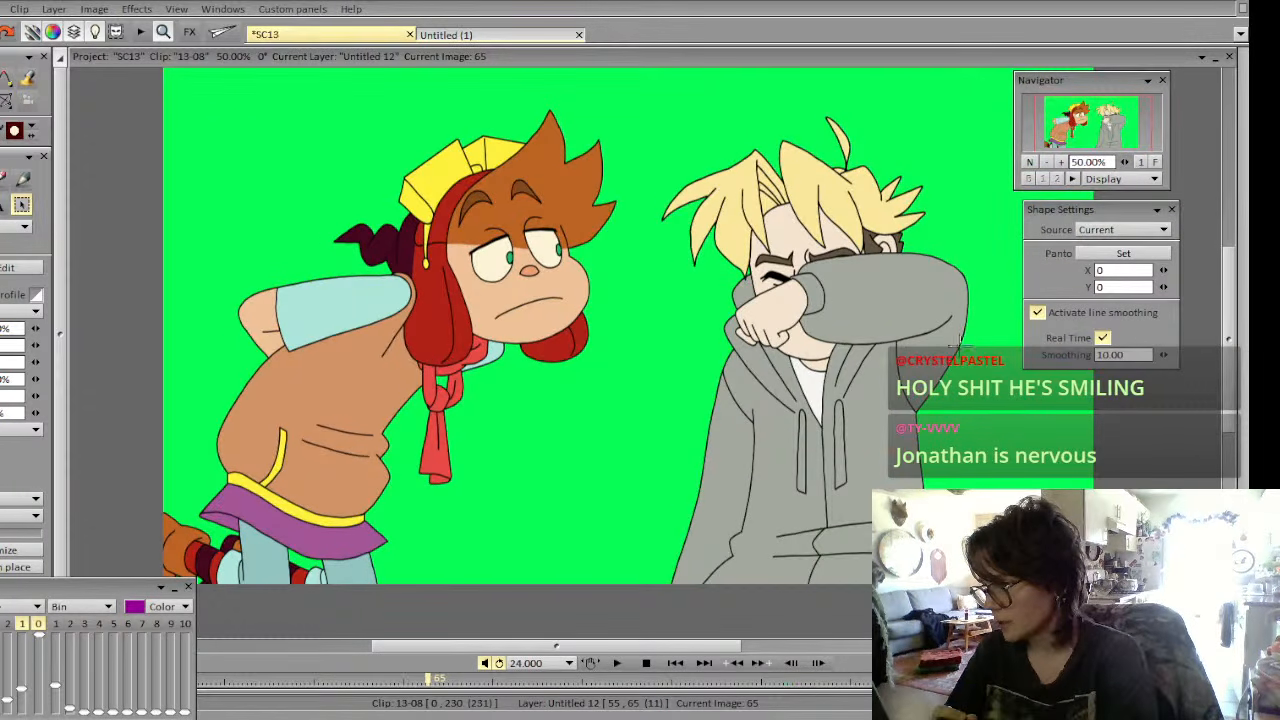
# Try to capture the left character's colours on frame 65 as a custom brush from a freehand selection, and go to frame 67
pyautogui.click(1, 205)
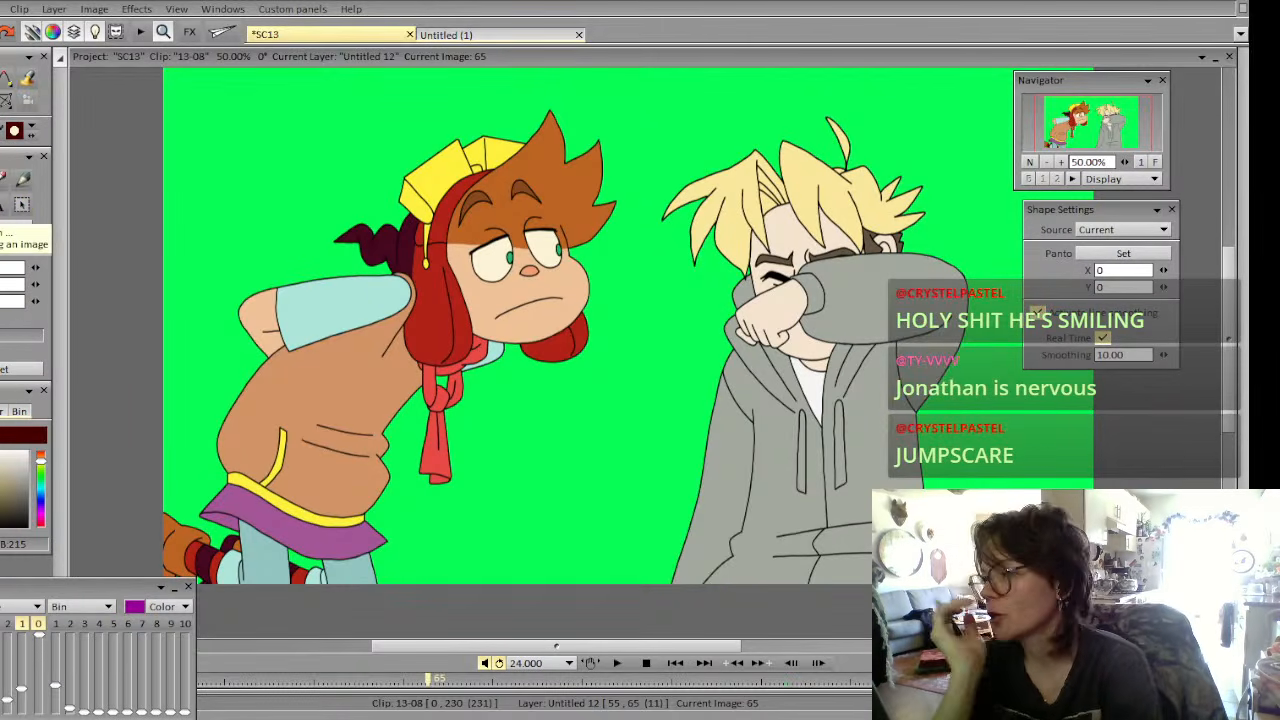
pyautogui.press('Right')
pyautogui.press('Right')
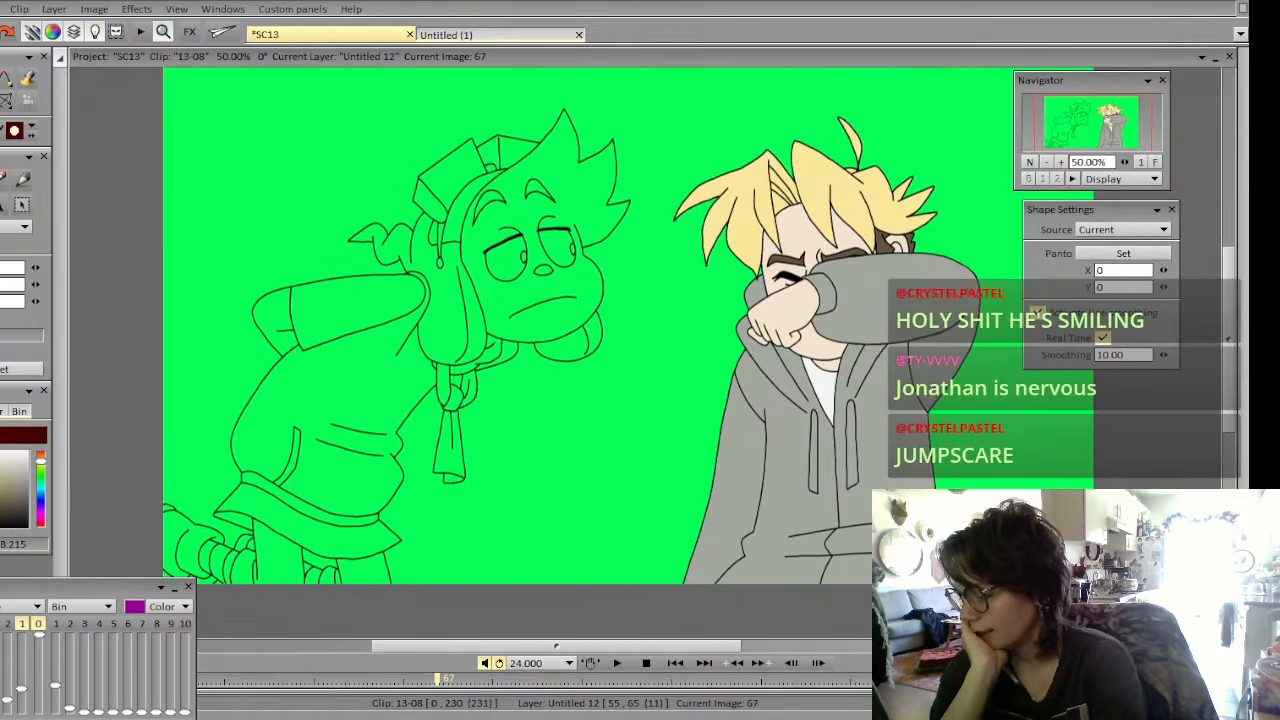
pyautogui.press('Left')
pyautogui.press('Left')
pyautogui.press('s')
pyautogui.moveTo(211, 166)
pyautogui.mouseDown()
pyautogui.moveTo(490, 658)
pyautogui.moveTo(469, 75)
pyautogui.moveTo(364, 93)
pyautogui.moveTo(215, 165)
pyautogui.mouseUp()
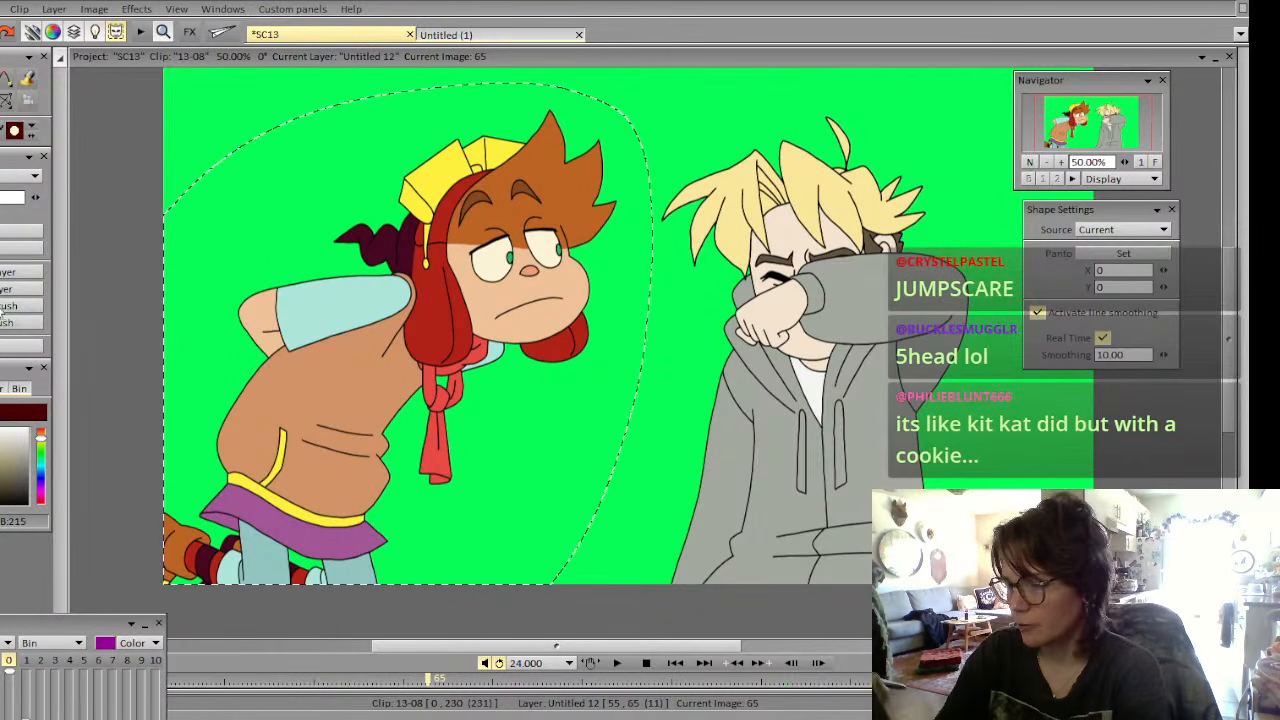
pyautogui.click(4, 321)
pyautogui.press('Right')
pyautogui.press('Right')
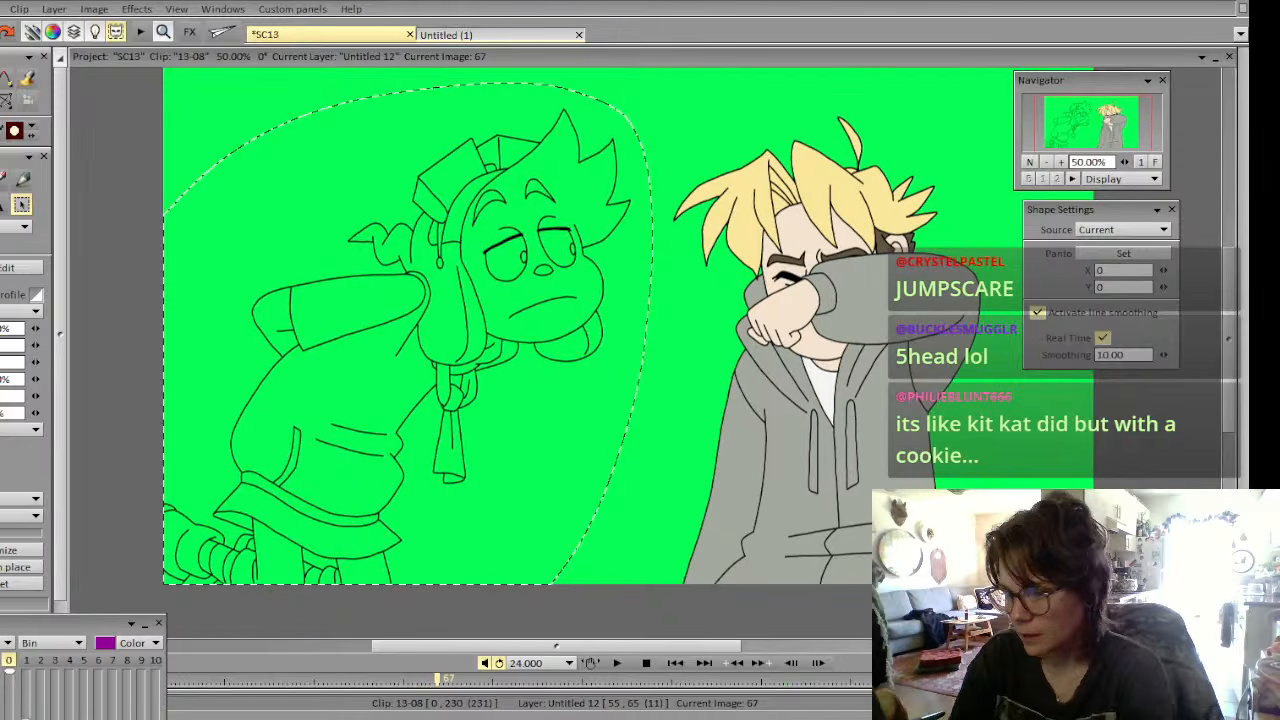
pyautogui.click(4, 84)
pyautogui.click(6, 258)
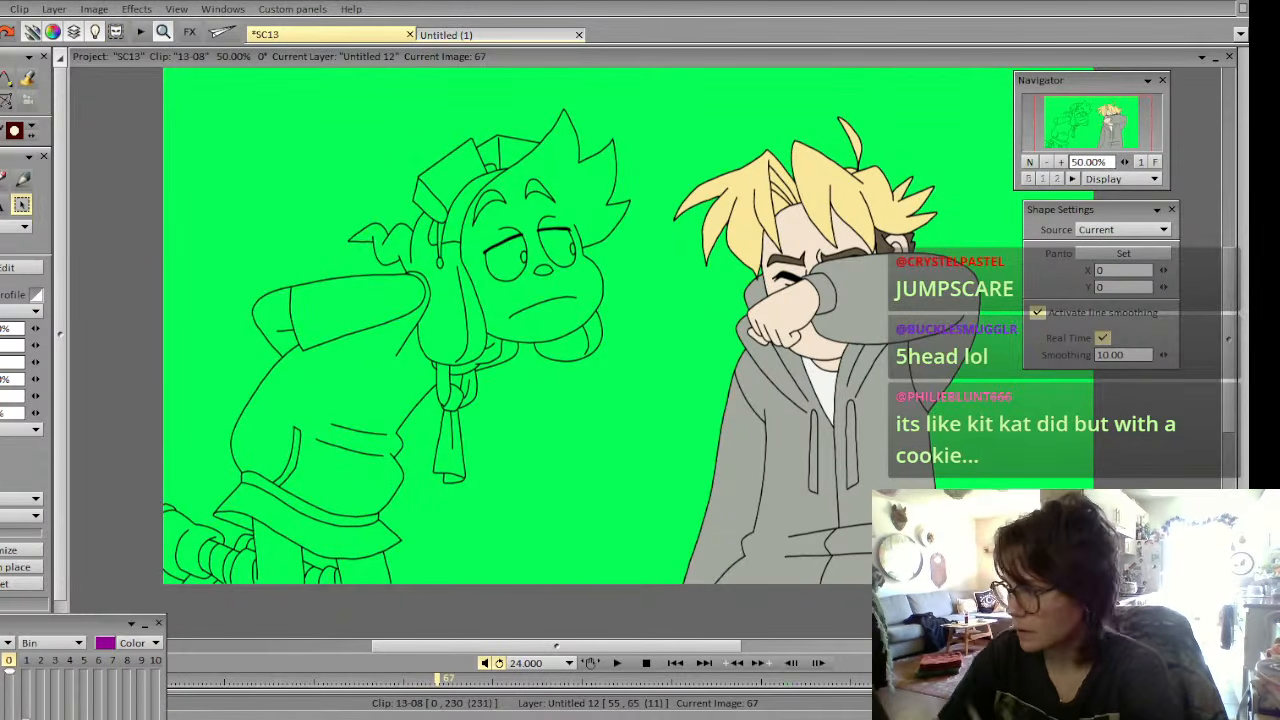
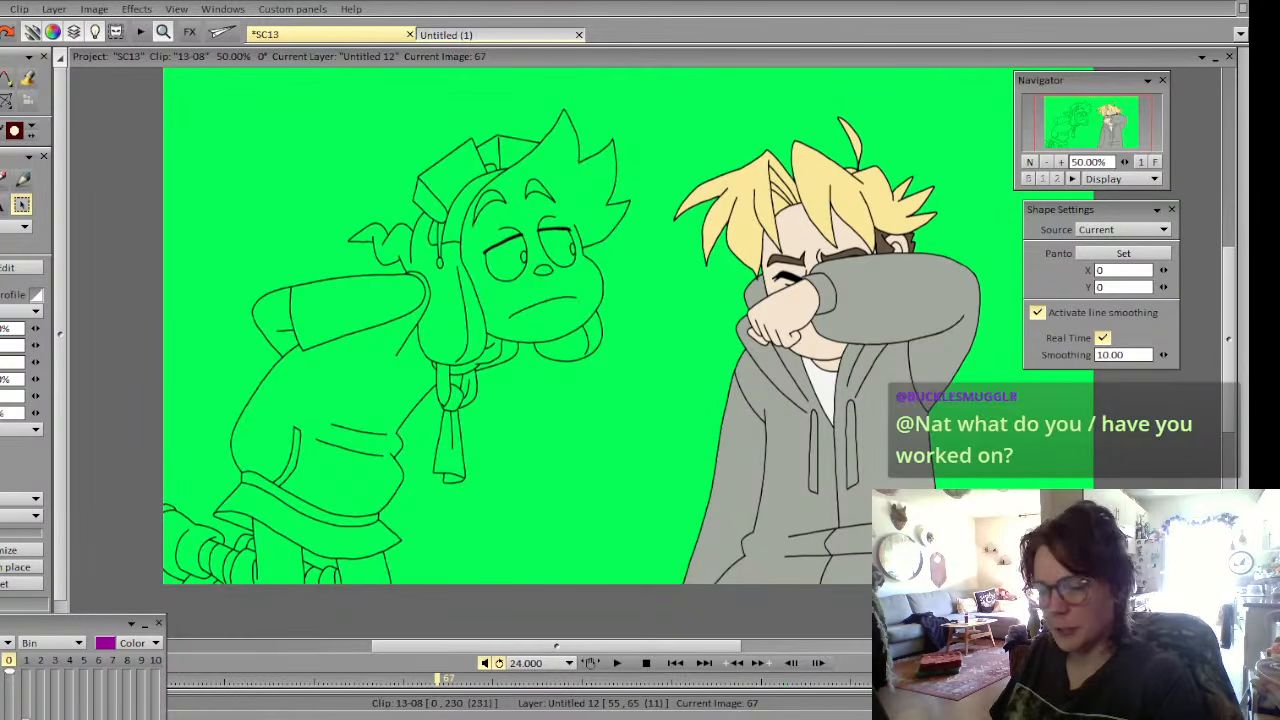
# Compare the coloured left character on frame 65 with the uncoloured one on frame 67 by flipping between frames
pyautogui.press('Left')
pyautogui.press('Left')
pyautogui.press('Right')
pyautogui.press('Right')
pyautogui.press('Left')
pyautogui.press('Right')
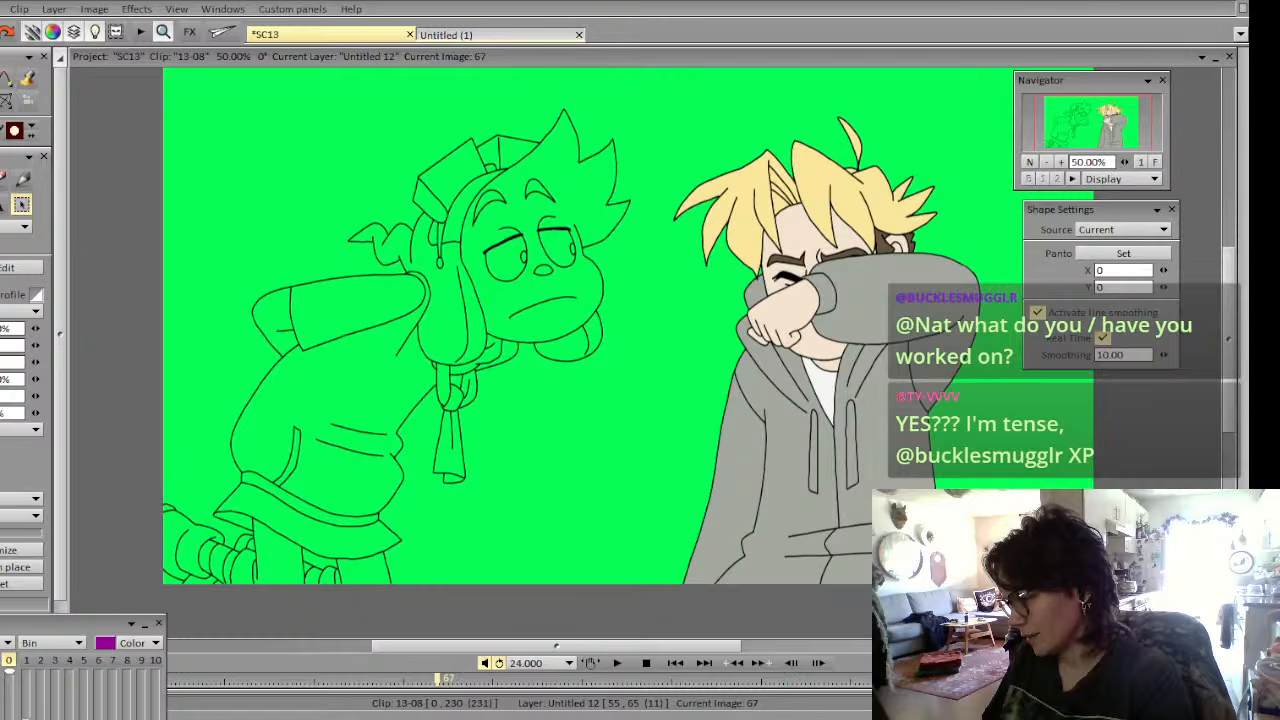
pyautogui.click(27, 80)
pyautogui.press('Left')
pyautogui.press('Right')
pyautogui.press('Left')
pyautogui.press('Right')
pyautogui.press('Right')
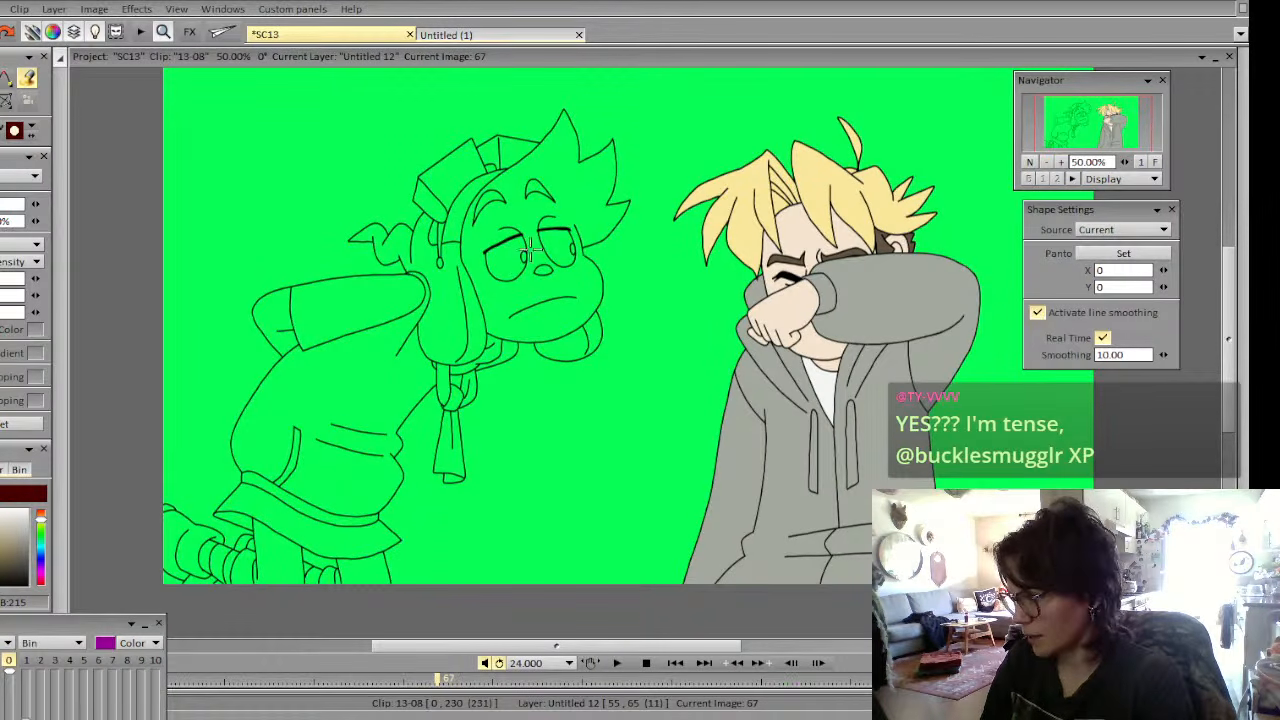
pyautogui.press('Left')
pyautogui.press('Left')
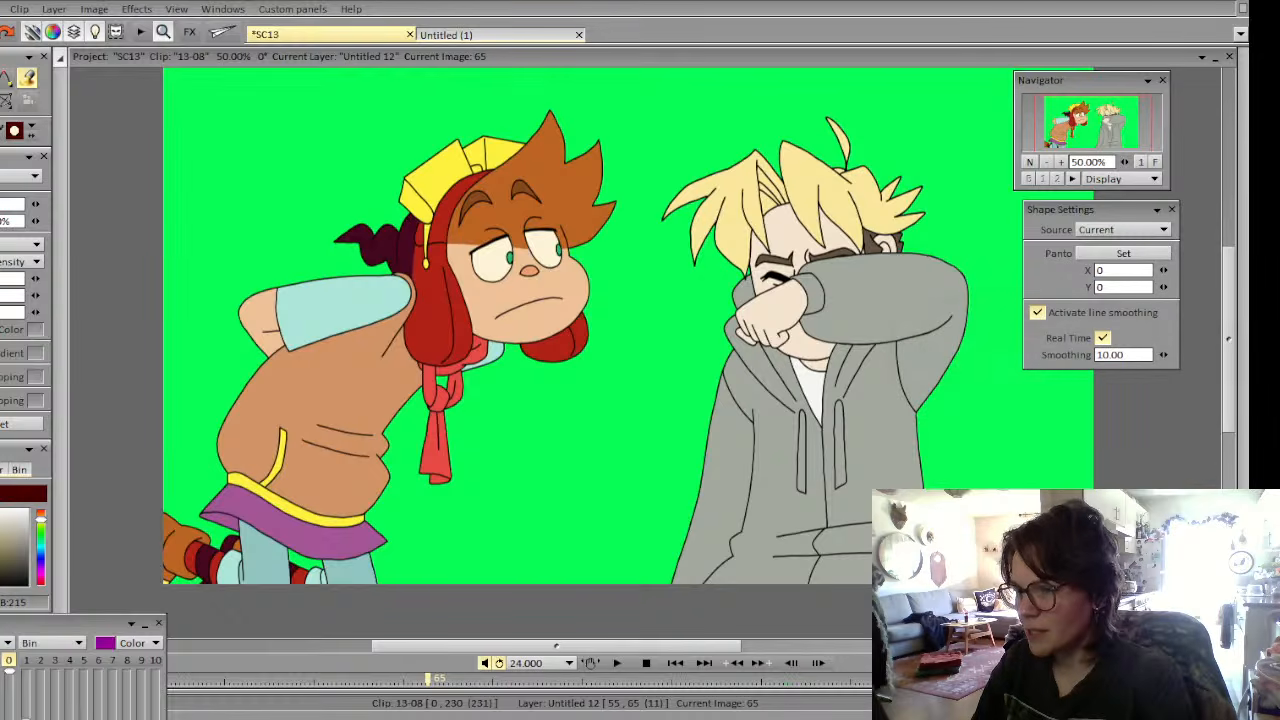
# Outline the whole left character on frame 65 with a freehand selection, adding the hair tips, and pick it up as a custom brush
pyautogui.click(116, 31)
pyautogui.moveTo(255, 197)
pyautogui.mouseDown()
pyautogui.moveTo(502, 604)
pyautogui.moveTo(608, 94)
pyautogui.moveTo(330, 140)
pyautogui.moveTo(260, 195)
pyautogui.mouseUp()
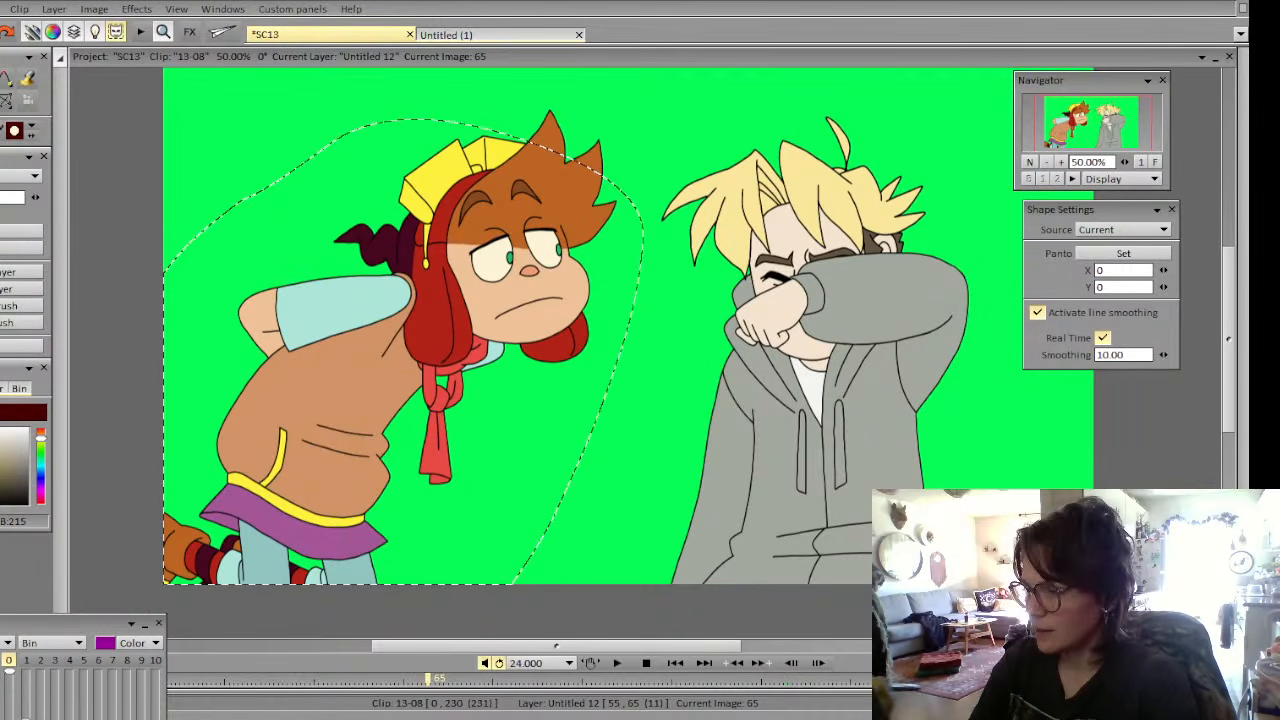
pyautogui.click(4, 307)
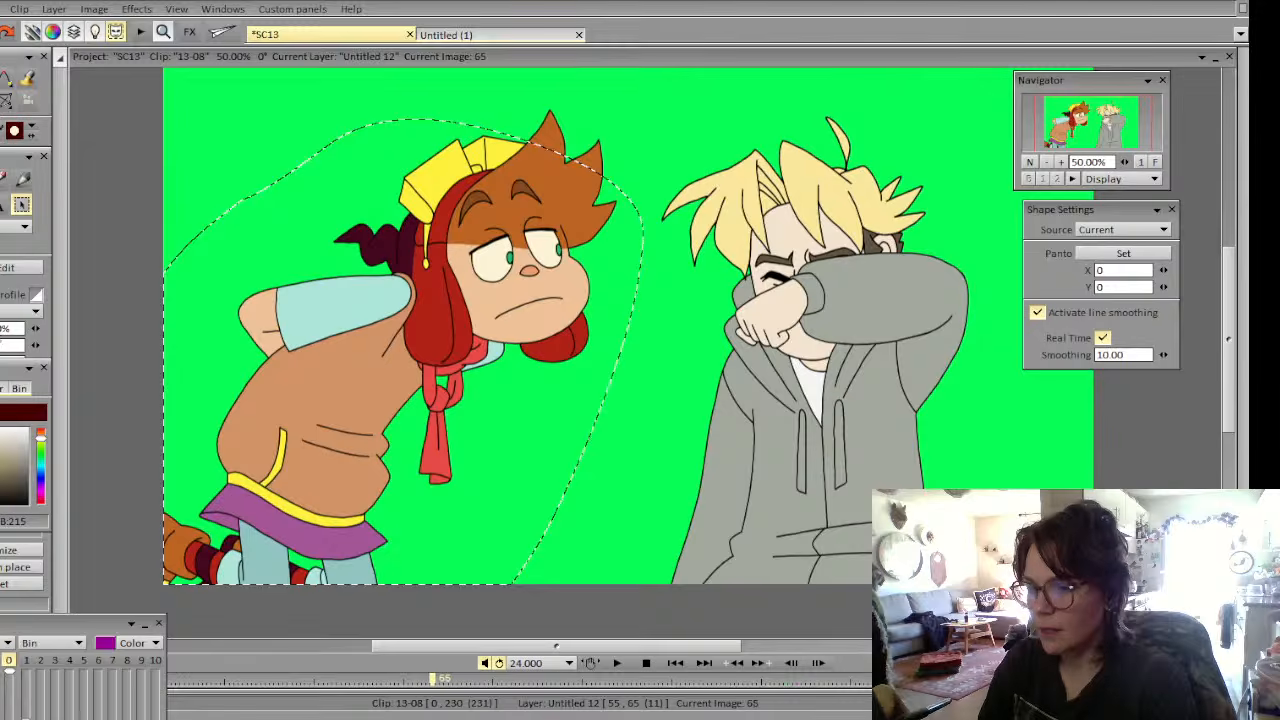
pyautogui.hotkey('ctrl', 'z')
pyautogui.click(22, 205)
pyautogui.moveTo(320, 183)
pyautogui.mouseDown()
pyautogui.moveTo(582, 78)
pyautogui.moveTo(608, 371)
pyautogui.mouseUp()
pyautogui.moveTo(600, 80); pyautogui.dragTo(390, 155)
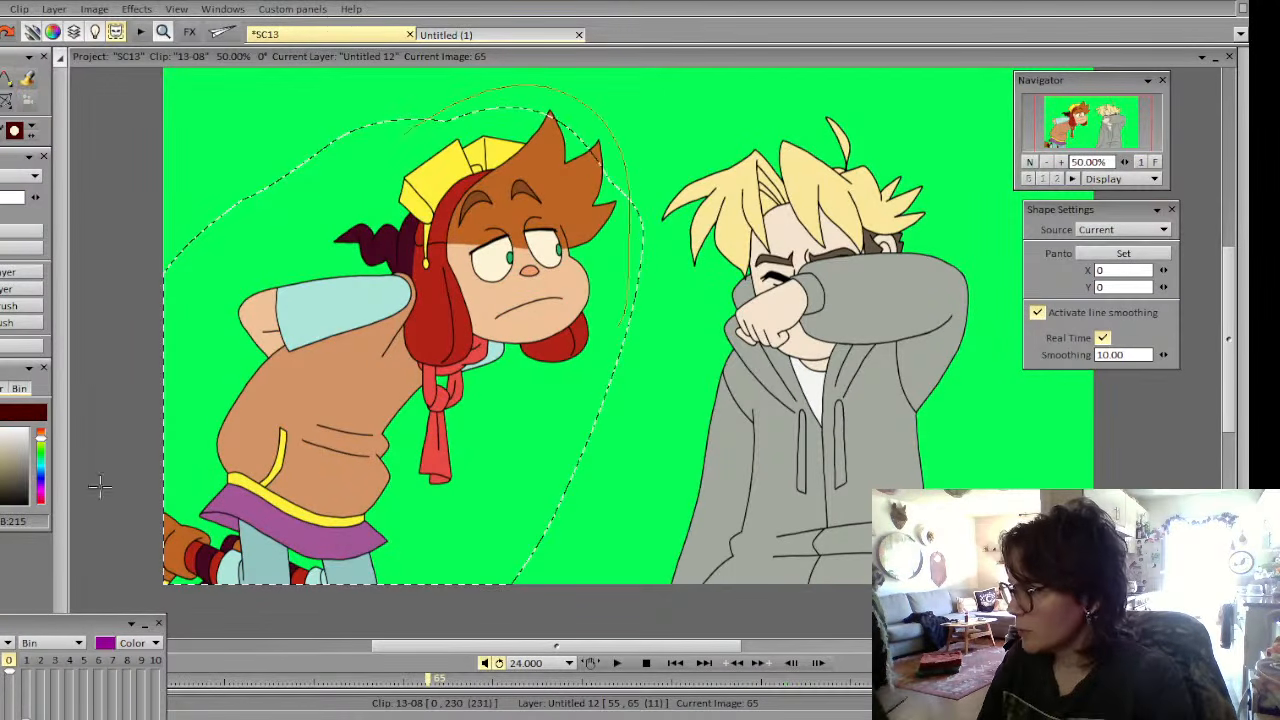
pyautogui.click(17, 309)
# Clear the selection on frame 67, stamp the character's colours aligned with its line art at 75% zoom, and check against frame 66
pyautogui.press('Right')
pyautogui.press('Right')
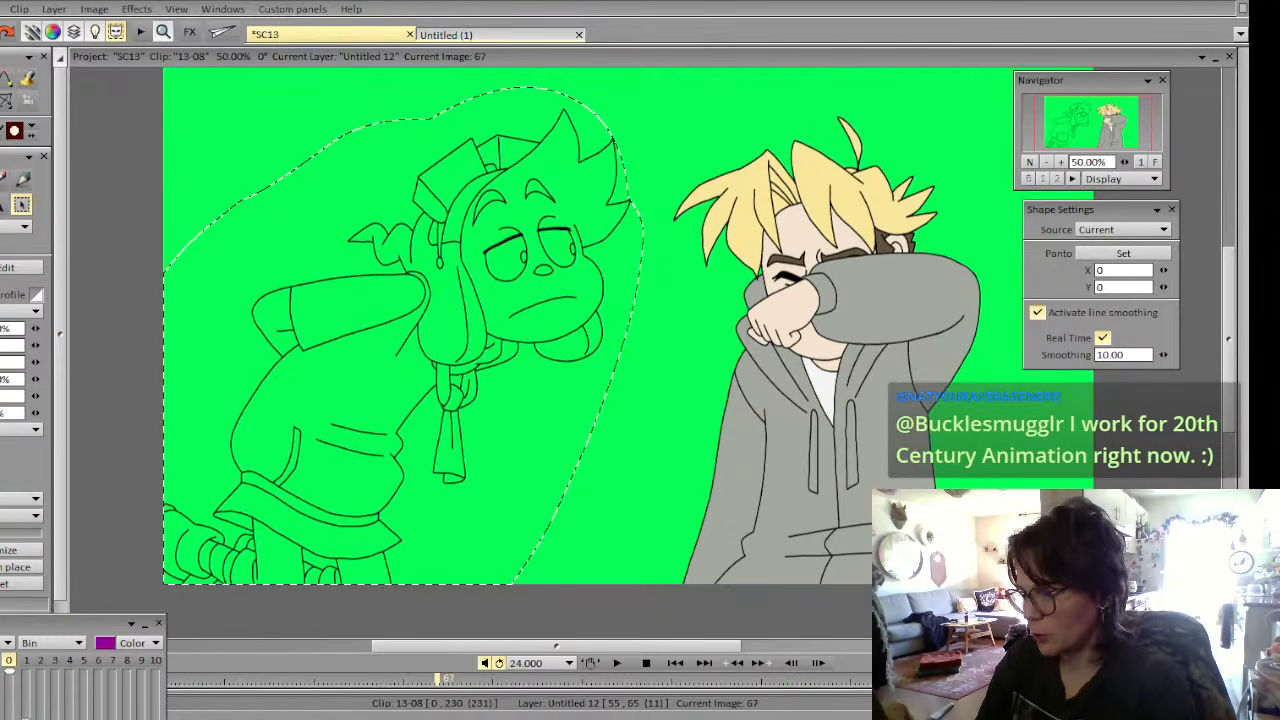
pyautogui.click(22, 205)
pyautogui.click(24, 258)
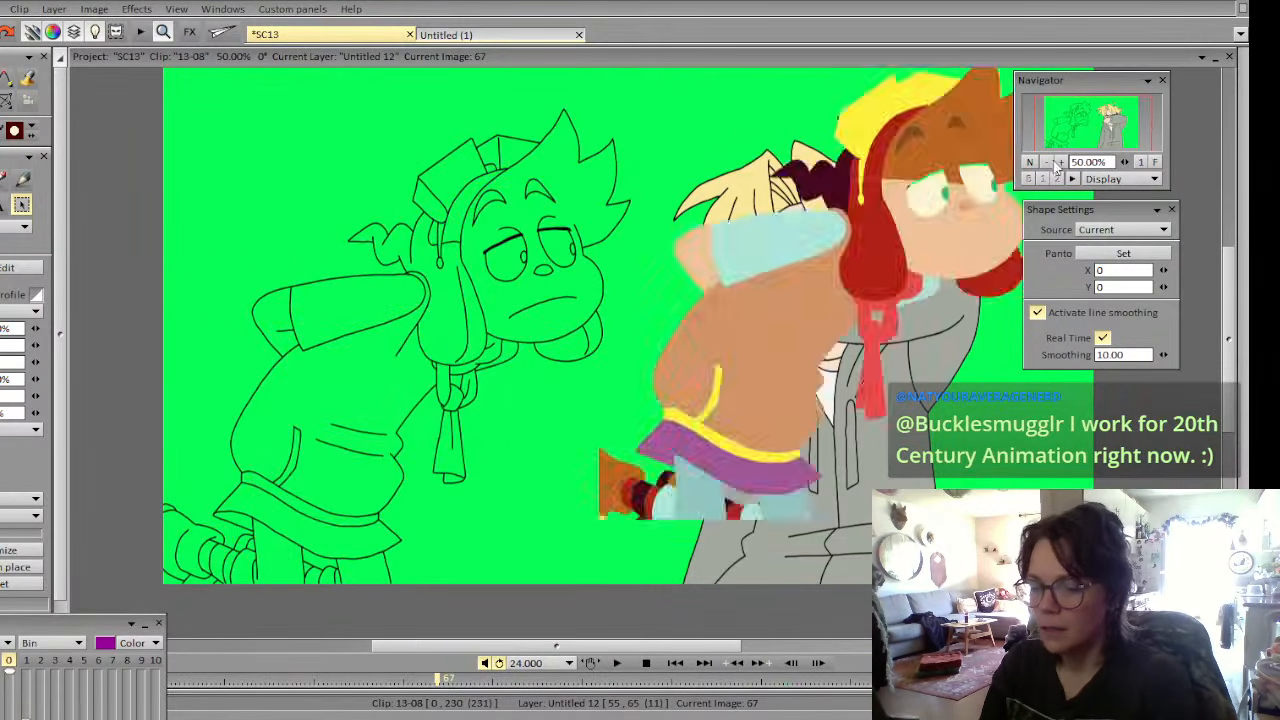
pyautogui.click(1061, 162)
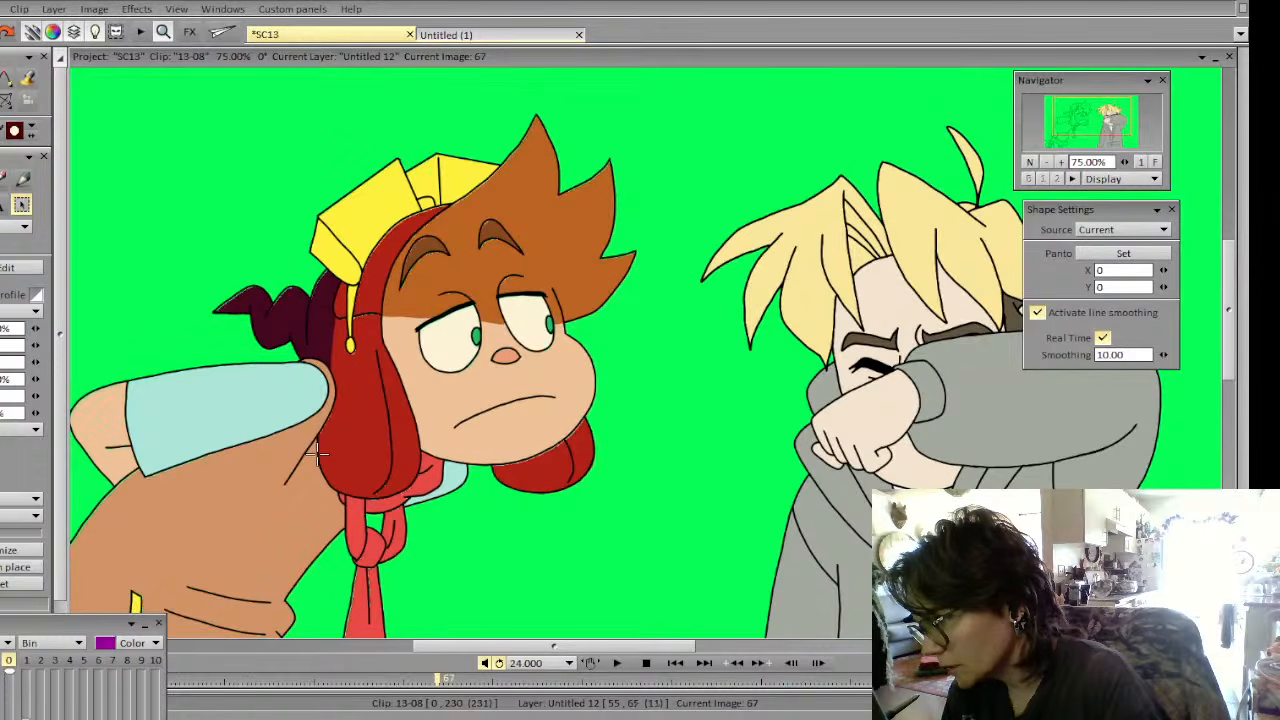
pyautogui.click(318, 453)
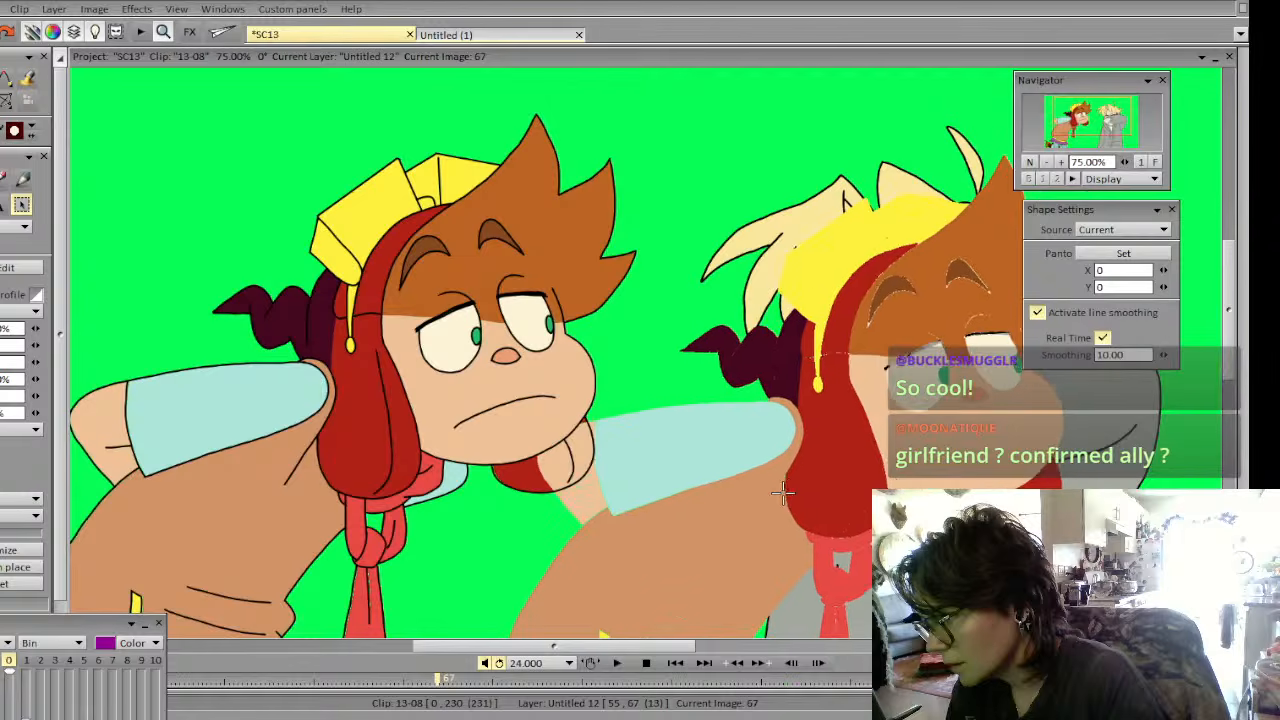
pyautogui.press('Left')
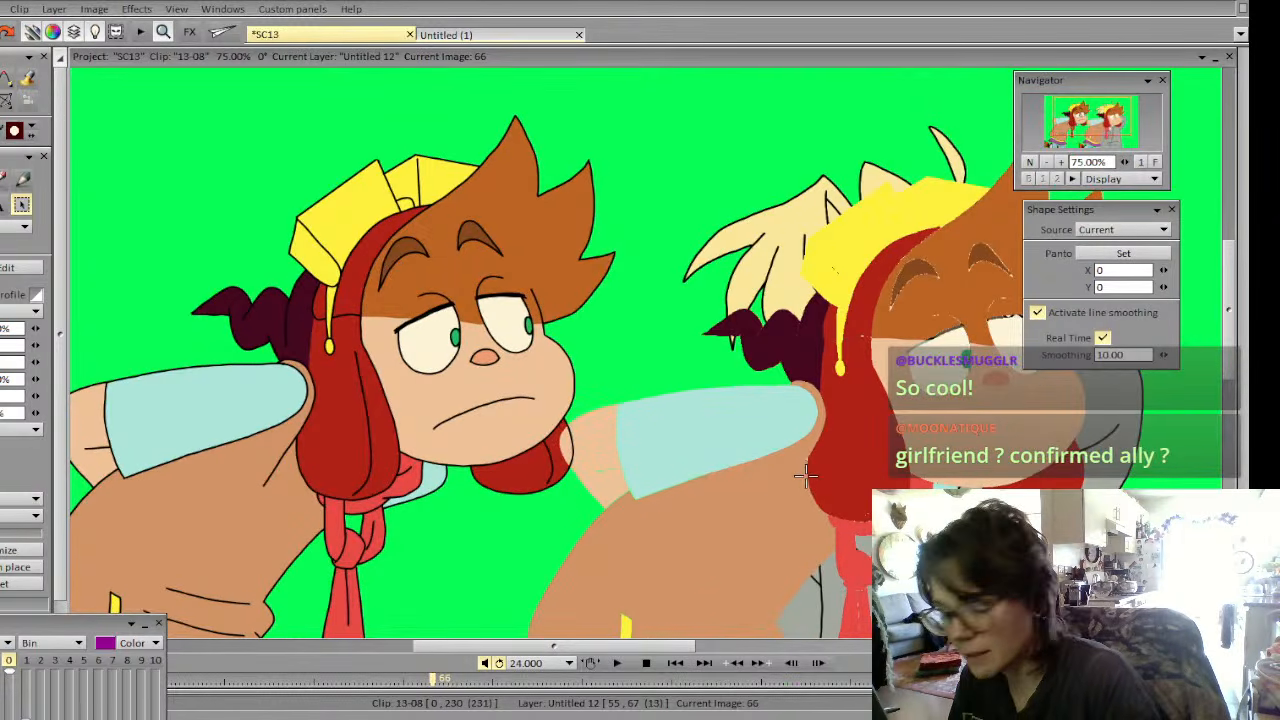
pyautogui.press('Right')
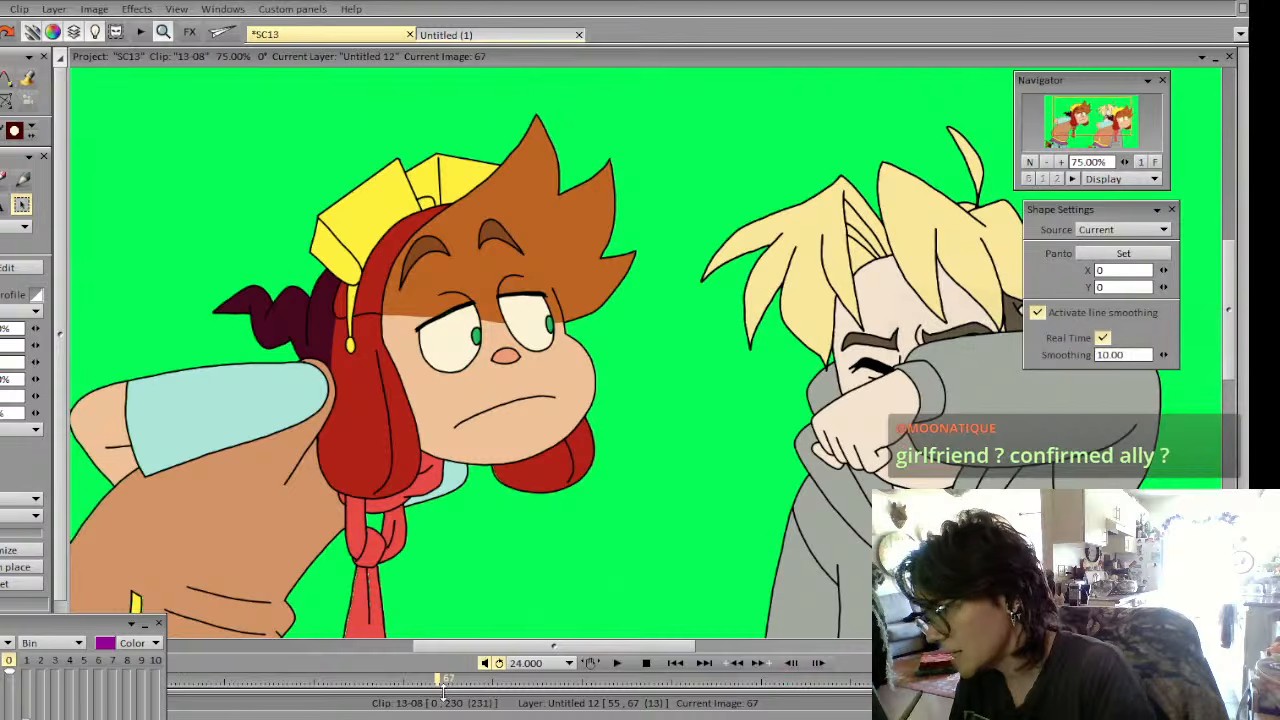
# Nudge the stamped colours on frame 67 slightly with the transform tool so they fit the left character's line art
pyautogui.click(6, 104)
pyautogui.click(62, 122)
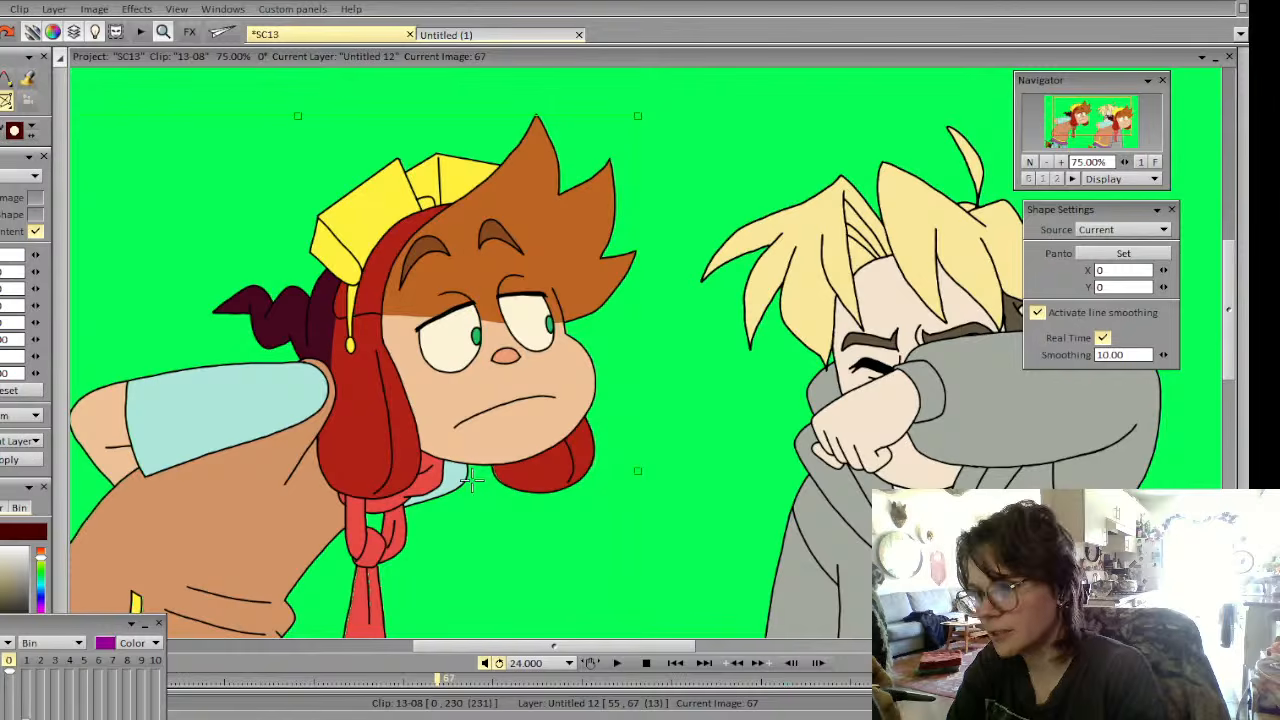
pyautogui.click(12, 106)
pyautogui.click(60, 141)
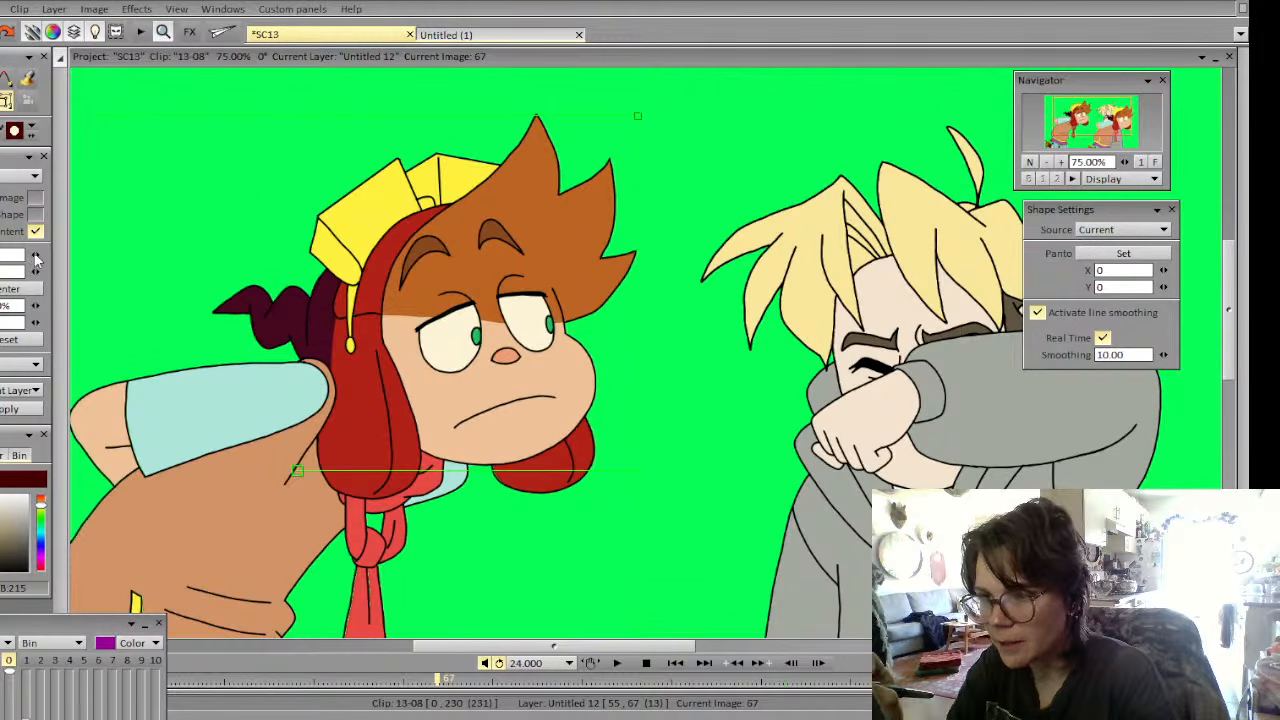
pyautogui.press('Return')
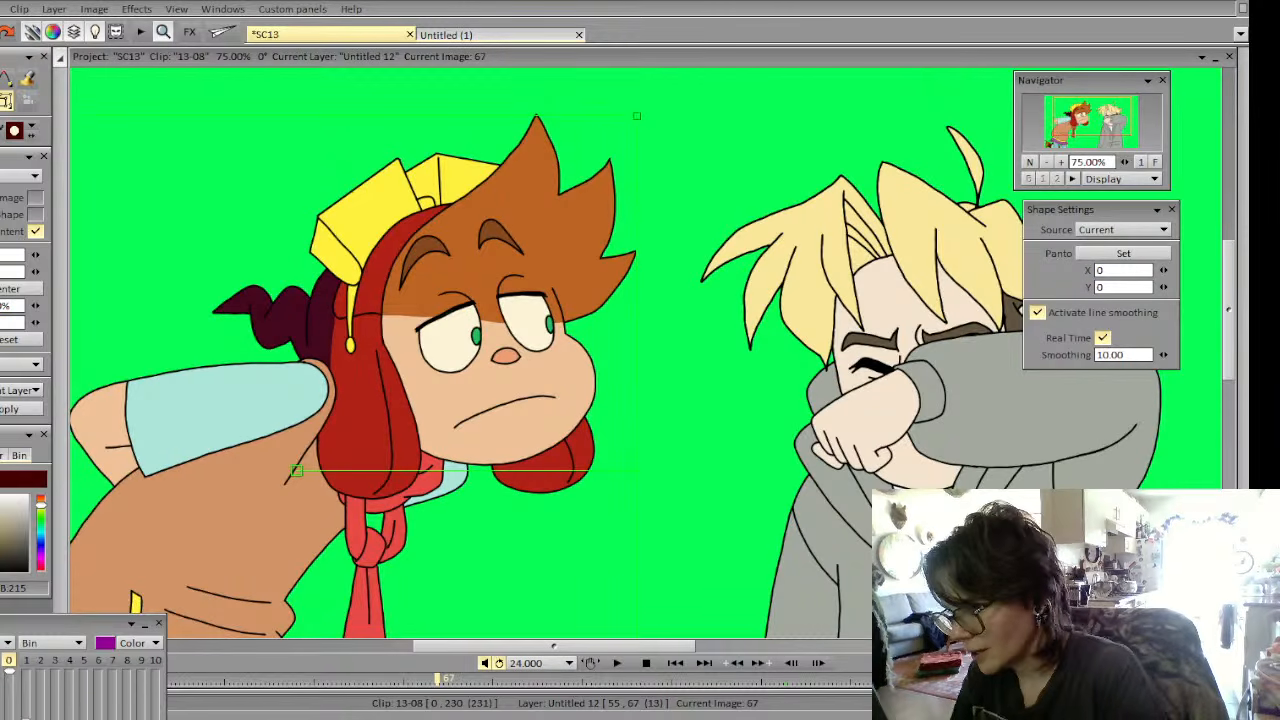
pyautogui.click(6, 101)
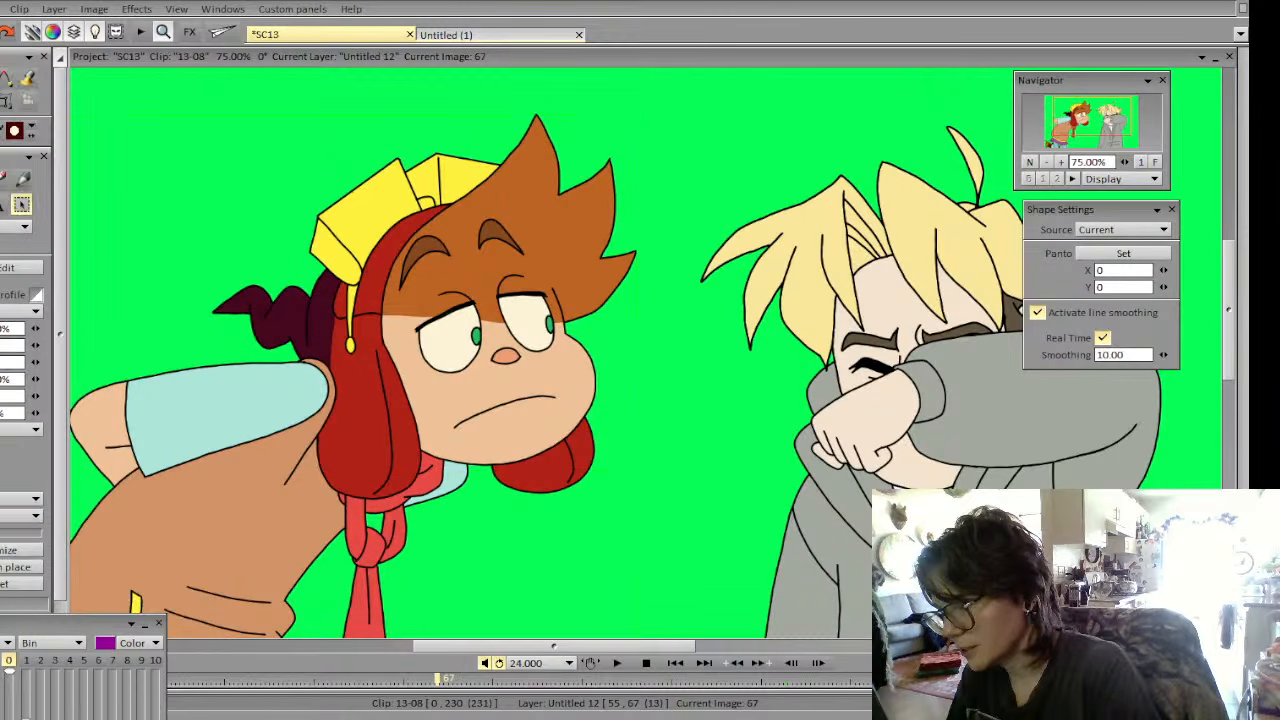
# Try to fill the uncoloured gaps around the left character's shoe on frame 67 with yellow at 50% zoom
pyautogui.click(1047, 162)
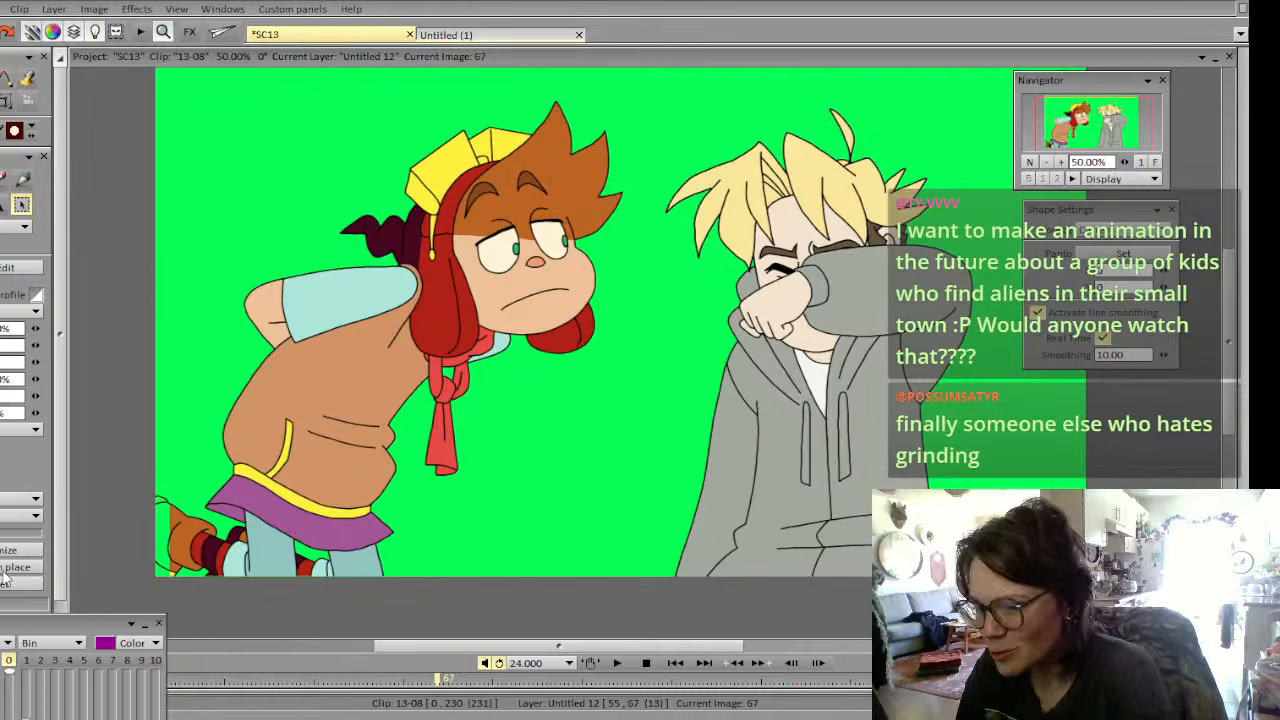
pyautogui.moveTo(27, 629)
pyautogui.mouseDown()
pyautogui.moveTo(25, 695)
pyautogui.moveTo(31, 351)
pyautogui.moveTo(20, 487)
pyautogui.moveTo(64, 497)
pyautogui.moveTo(60, 591)
pyautogui.mouseUp()
pyautogui.click(28, 79)
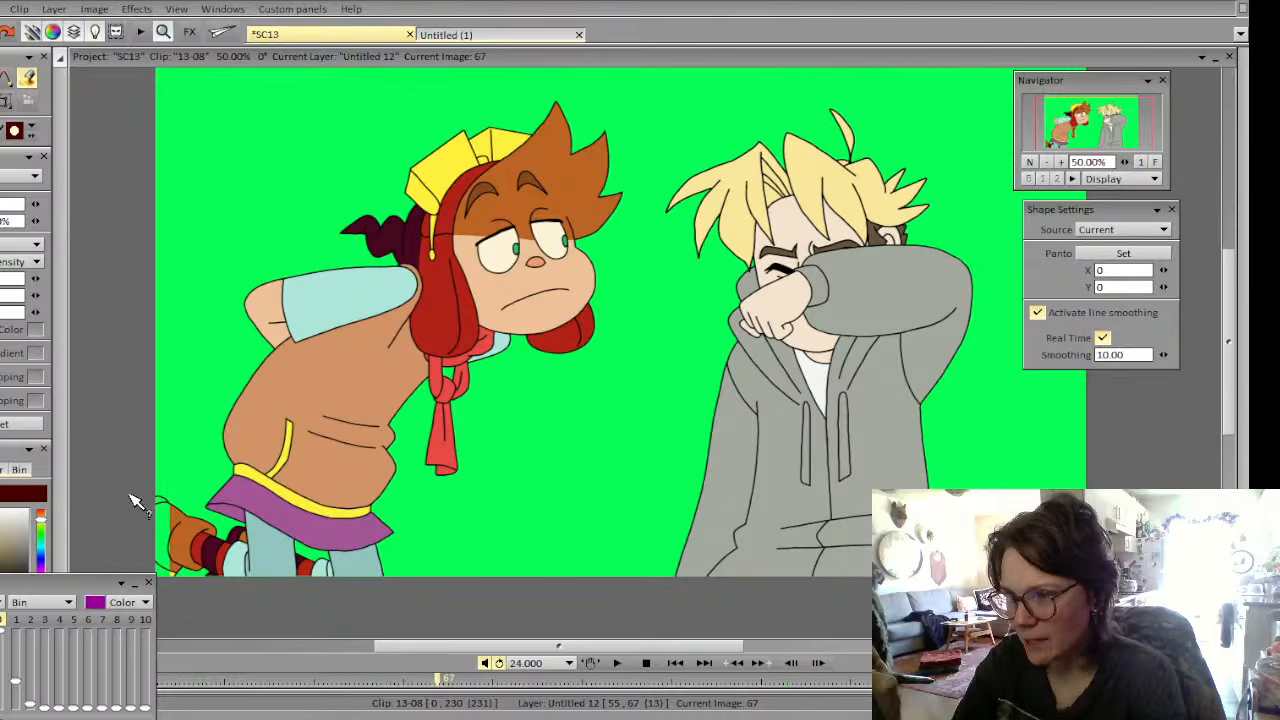
pyautogui.click(191, 529)
pyautogui.moveTo(139, 537)
pyautogui.mouseDown()
pyautogui.moveTo(153, 567)
pyautogui.moveTo(112, 617)
pyautogui.mouseUp()
pyautogui.click(318, 509)
pyautogui.moveTo(160, 571); pyautogui.dragTo(160, 593)
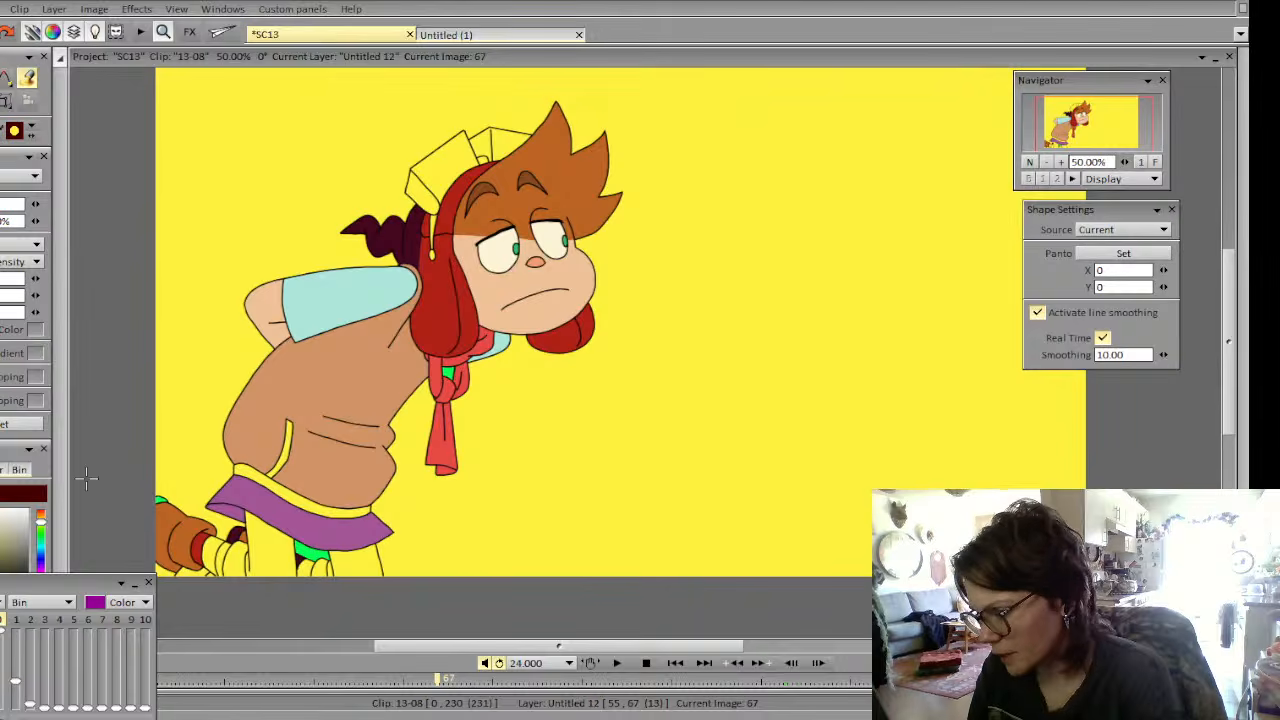
pyautogui.hotkey('ctrl', 'z')
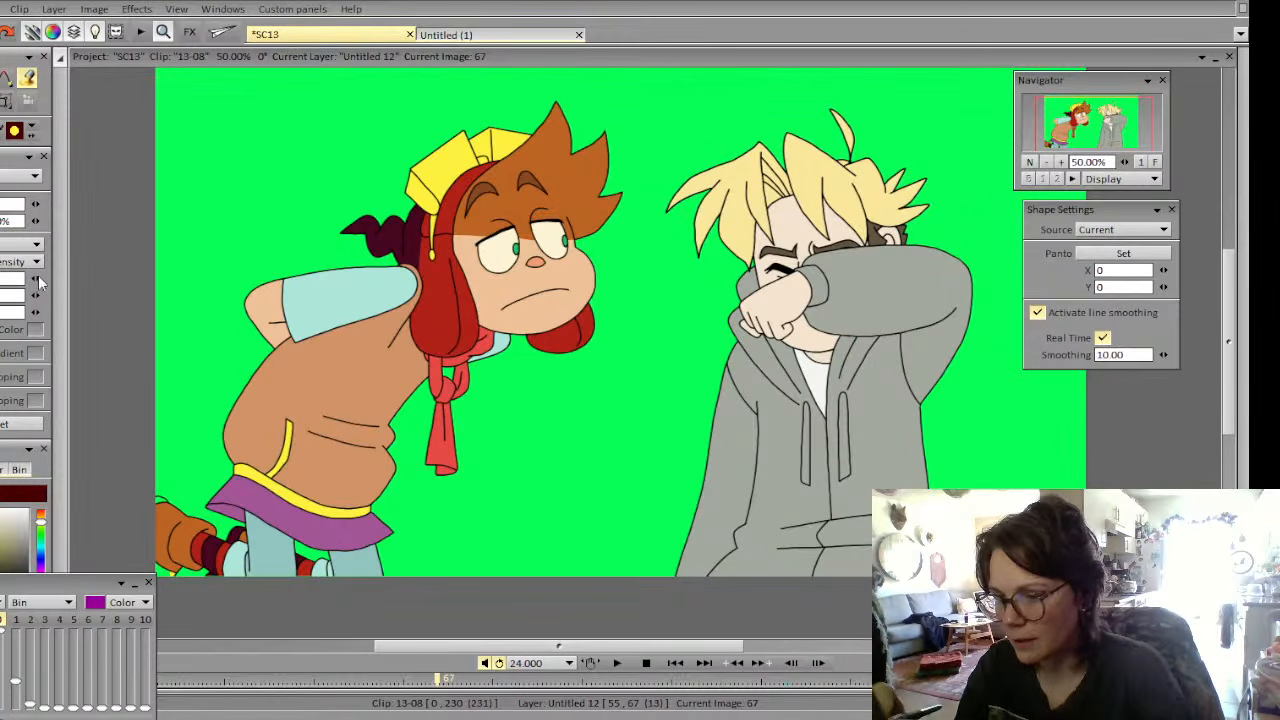
pyautogui.moveTo(86, 580); pyautogui.dragTo(50, 590)
pyautogui.moveTo(165, 572)
pyautogui.mouseDown()
pyautogui.moveTo(170, 626)
pyautogui.moveTo(157, 628)
pyautogui.mouseUp()
pyautogui.hotkey('ctrl', 'z')
pyautogui.press('b')
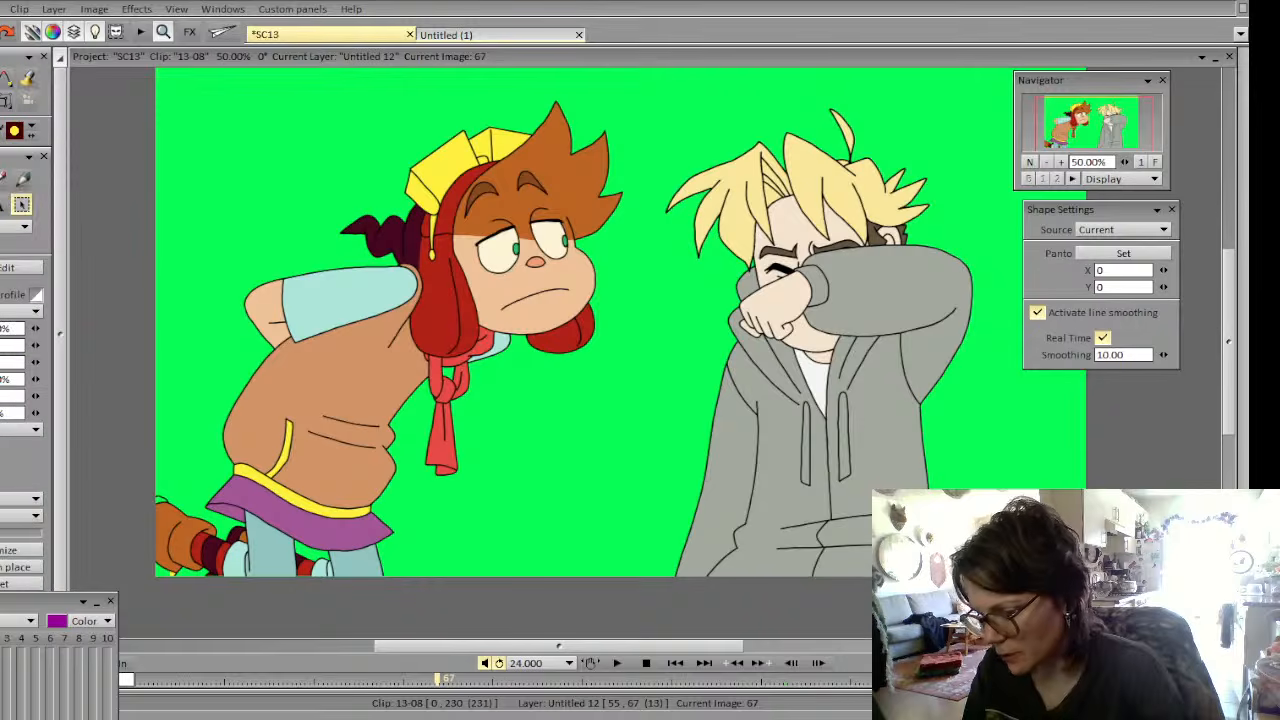
# Examine the left character's legs and shoe at 75% zoom, flipping between frame 67 and its neighbouring frames
pyautogui.click(1061, 163)
pyautogui.moveTo(1079, 147); pyautogui.dragTo(1070, 139)
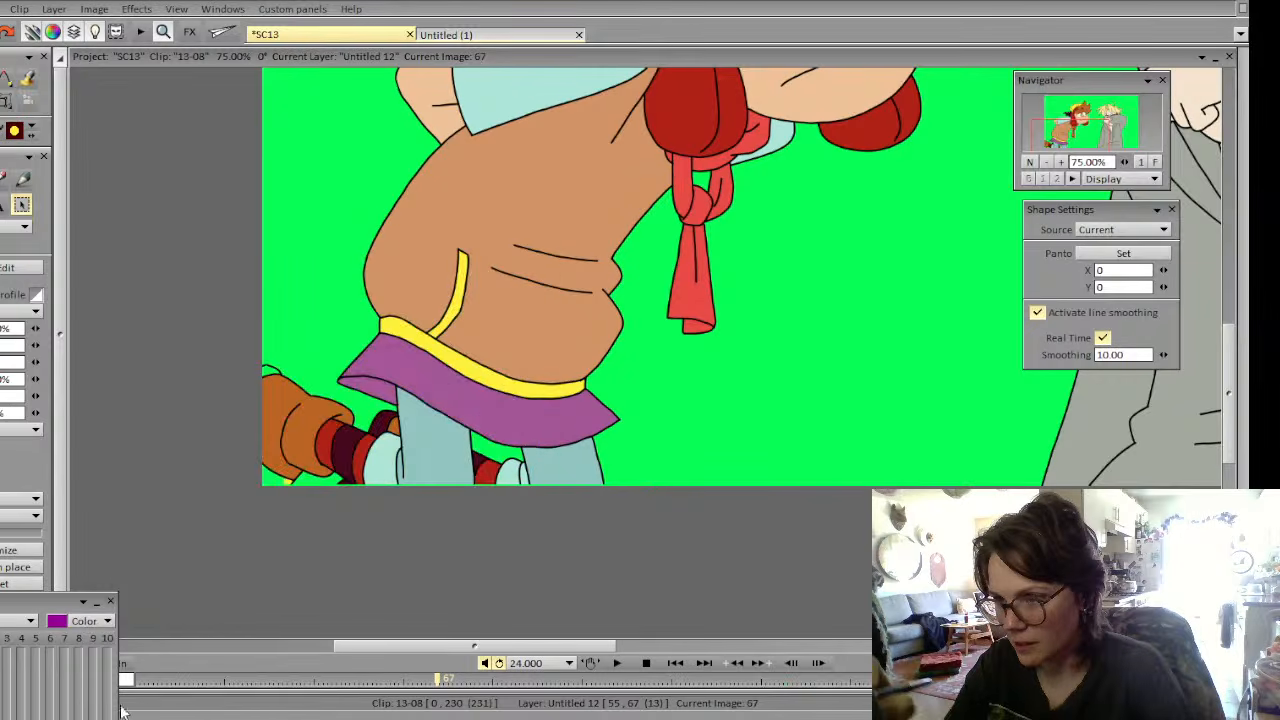
pyautogui.press('b')
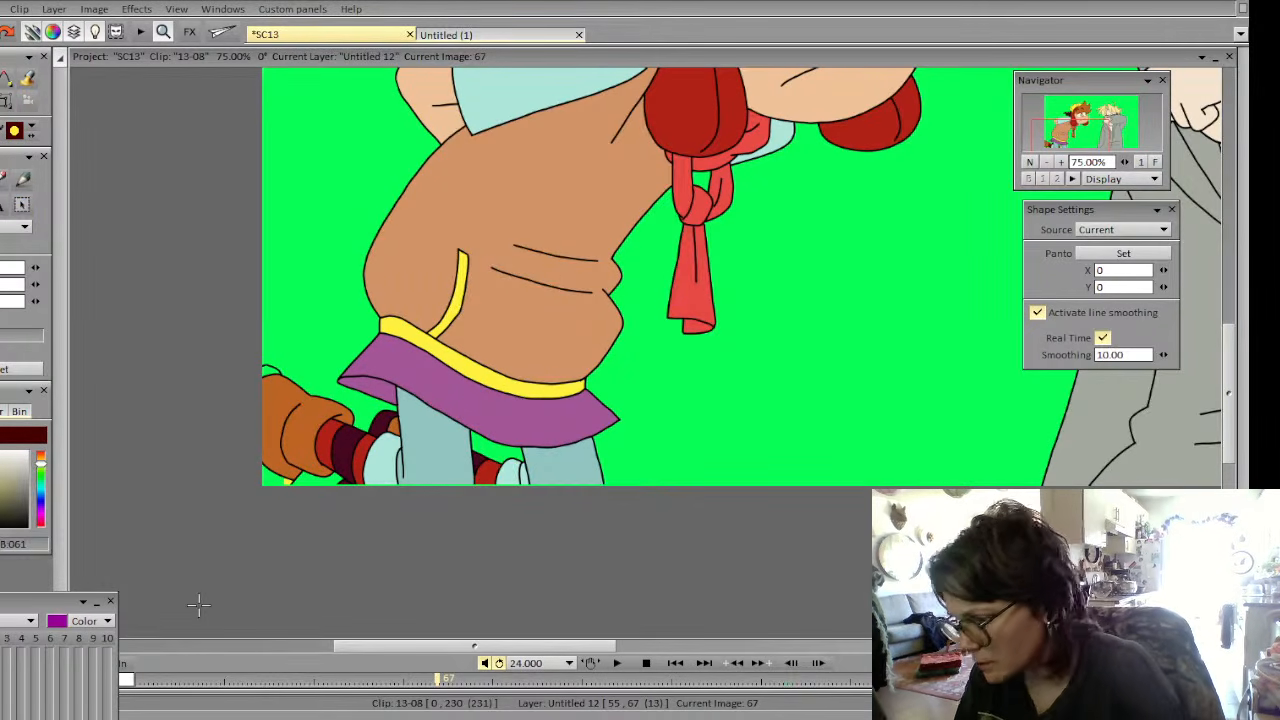
pyautogui.press('Left')
pyautogui.press('Right')
pyautogui.press('Right')
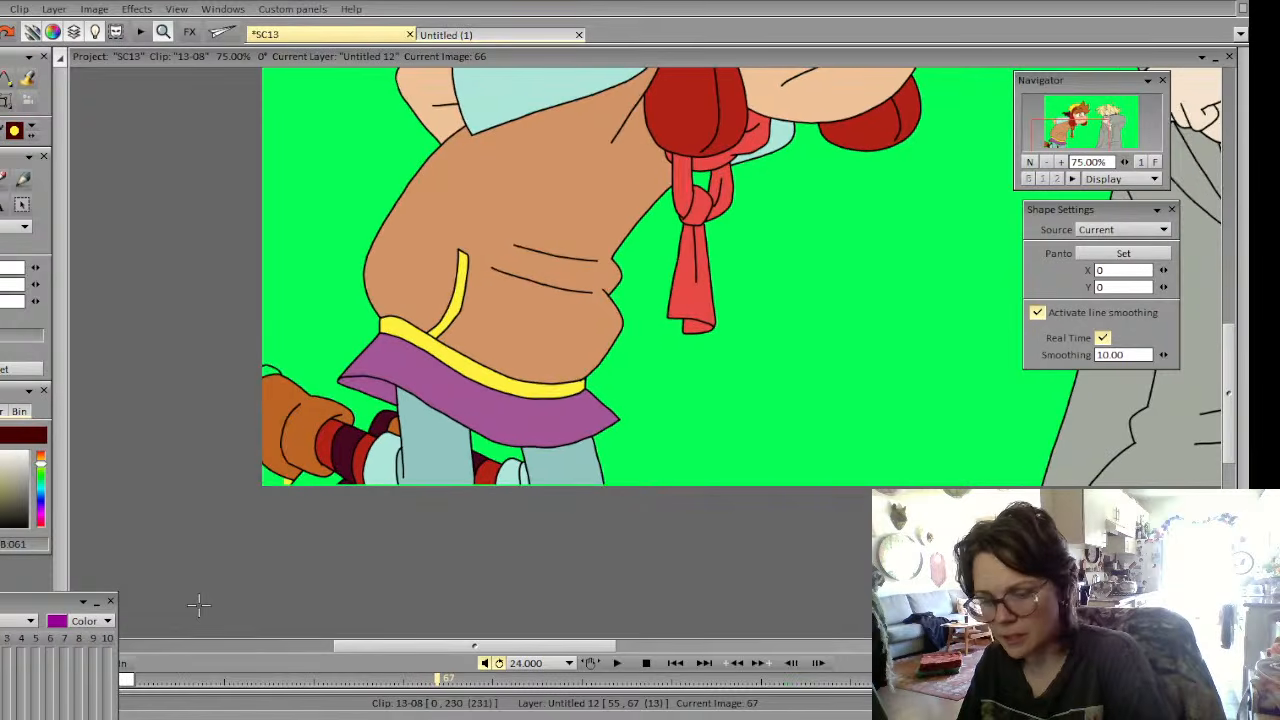
pyautogui.press('Right')
pyautogui.press('Right')
pyautogui.press('Left')
pyautogui.press('Left')
pyautogui.press('Left')
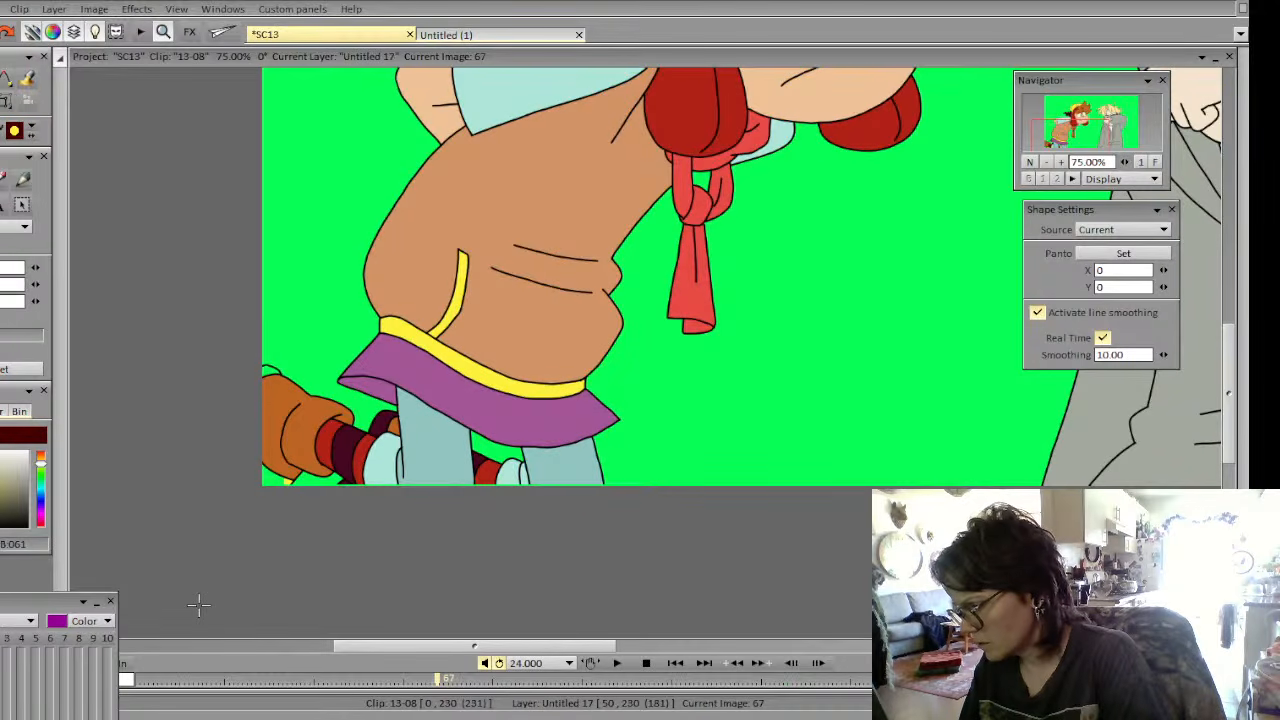
# Fill the gap under the left character's shoe on frame 67 with yellow on layer Untitled 12, and sample the dark maroon
pyautogui.click(14, 524)
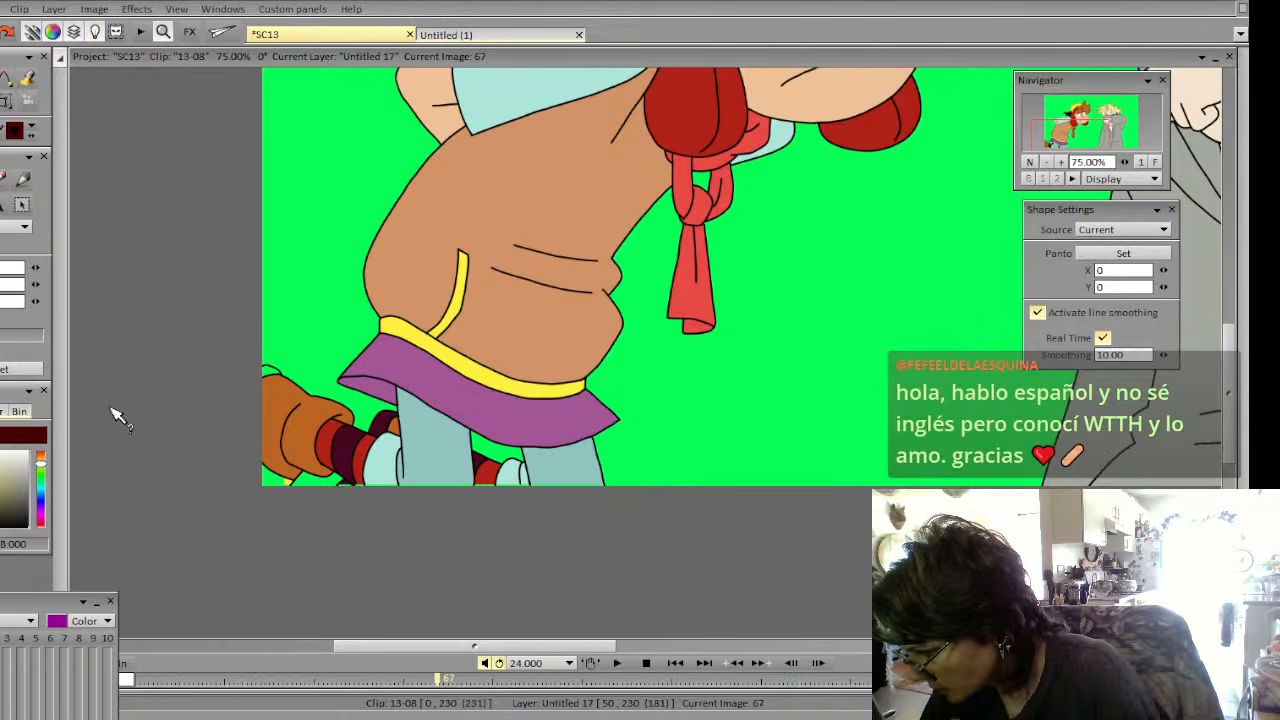
pyautogui.click(29, 77)
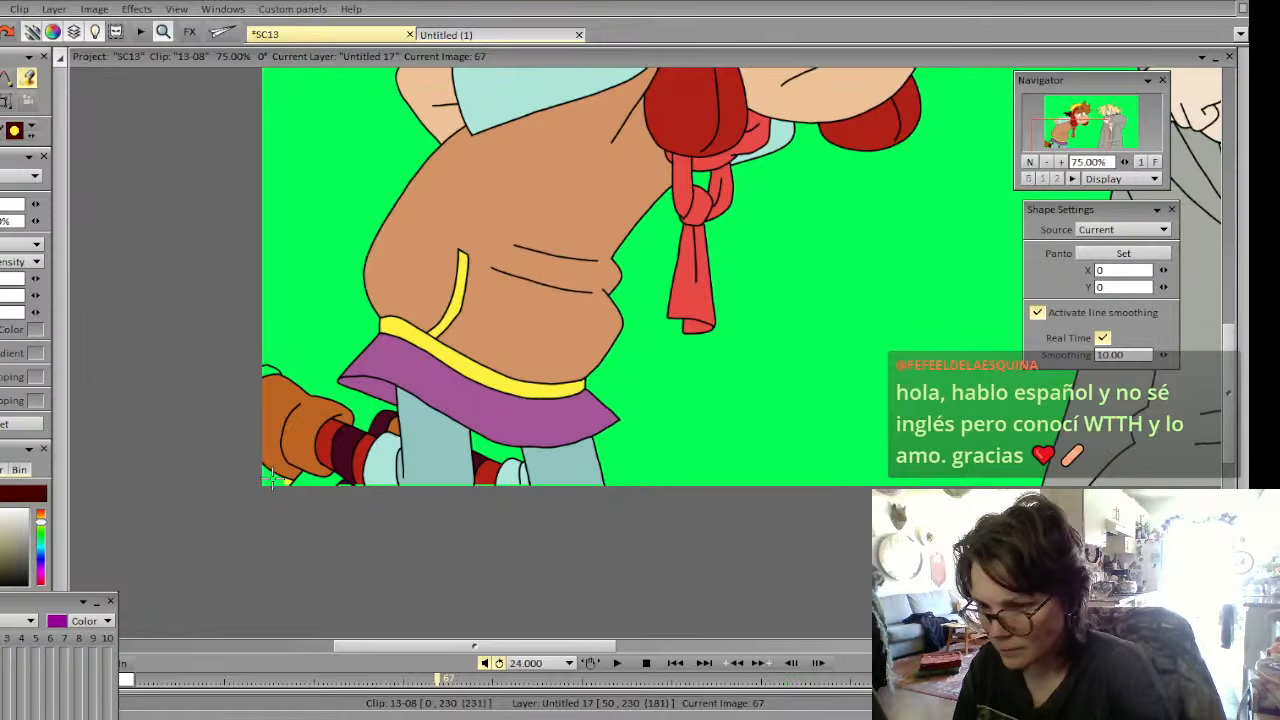
pyautogui.click(334, 511)
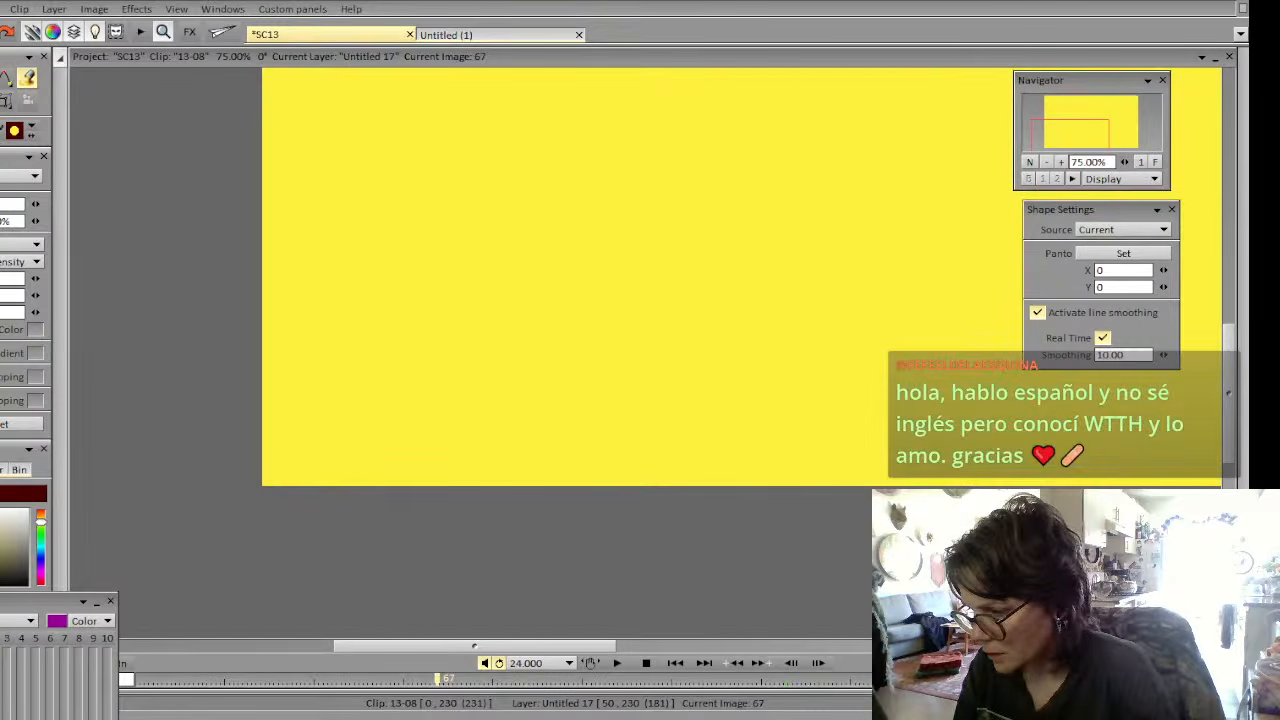
pyautogui.hotkey('ctrl', 'z')
pyautogui.press('Down')
pyautogui.click(271, 481)
pyautogui.click(385, 425)
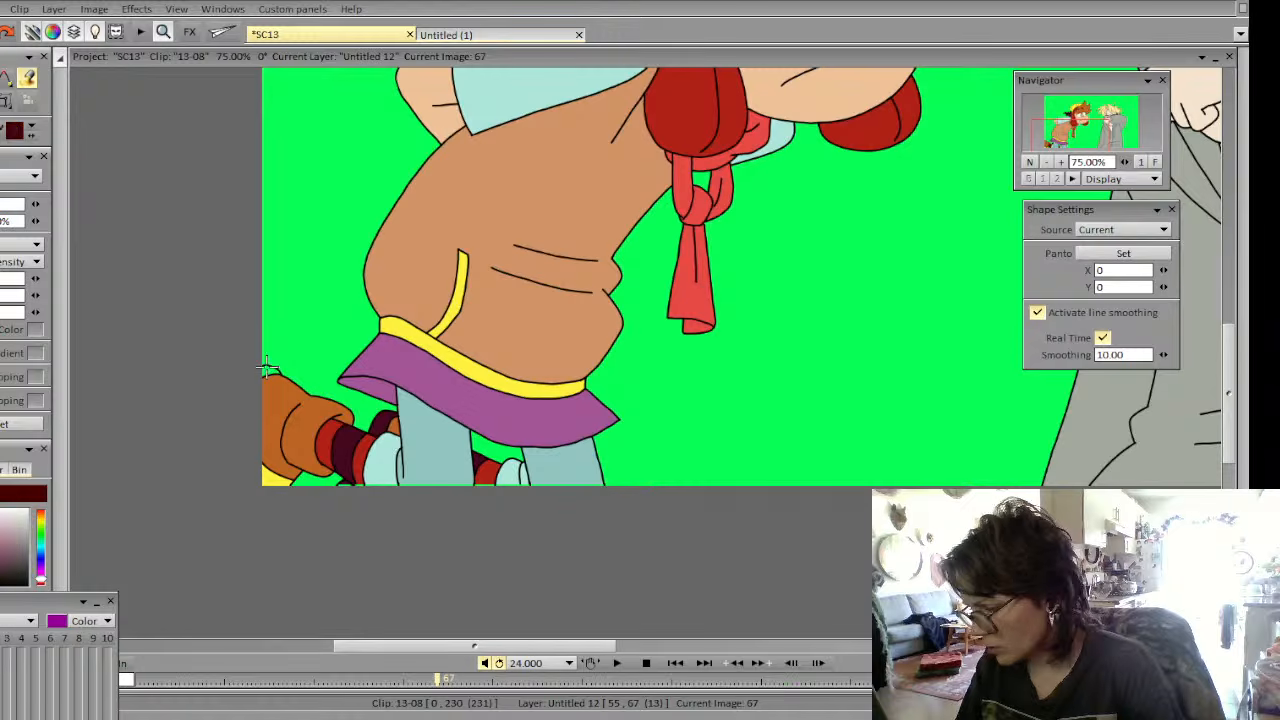
# Fill the gap at the upper edge of the left character's shoe on frame 67 with dark maroon and touch up the dark sock stripe
pyautogui.click(271, 370)
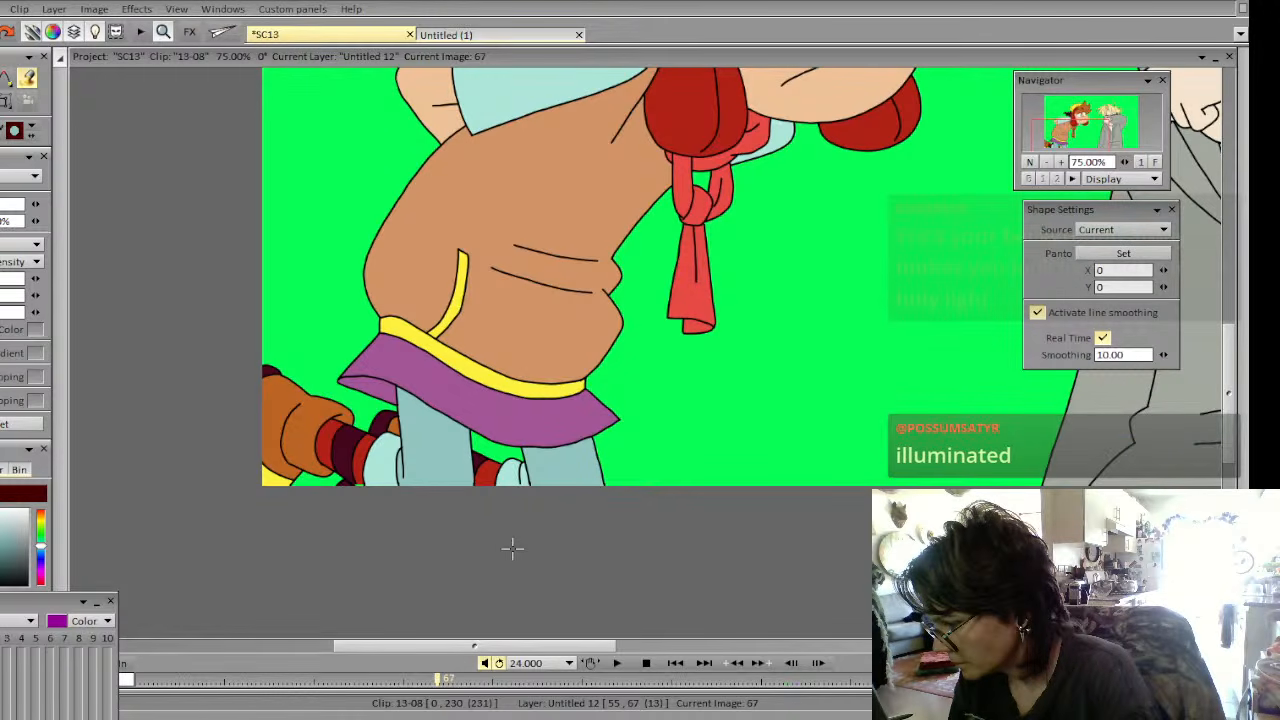
pyautogui.click(2, 78)
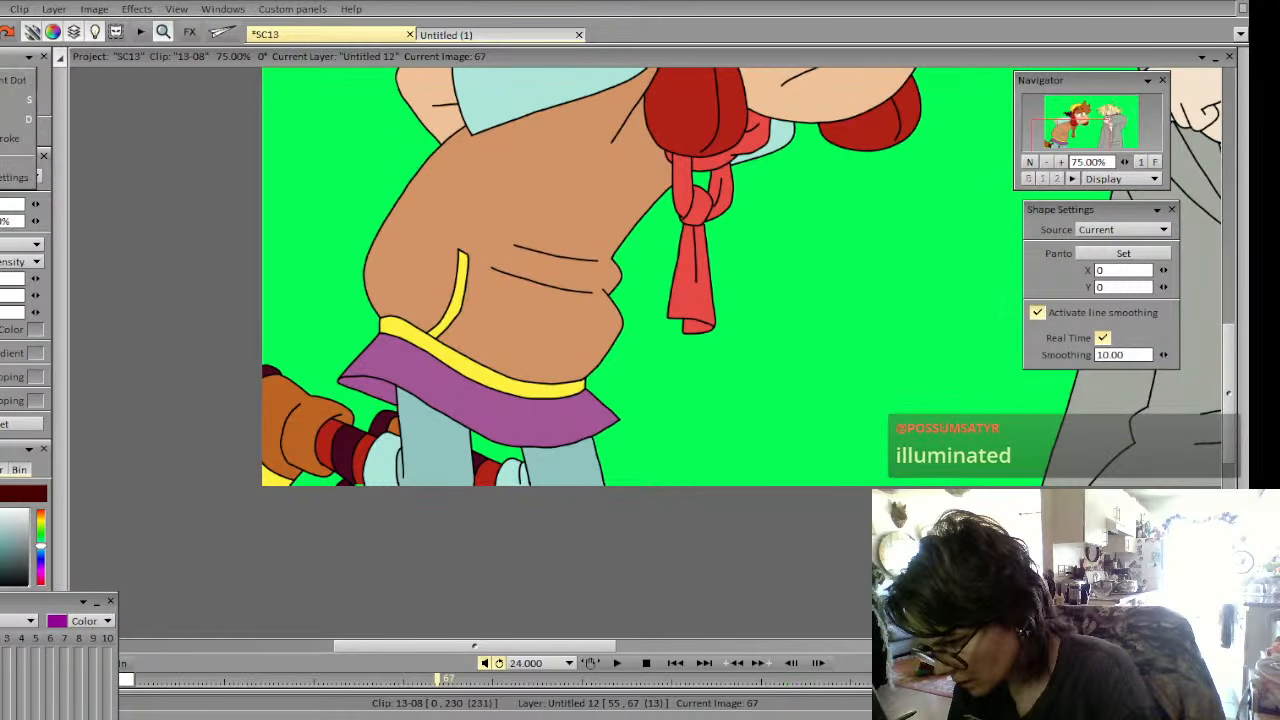
pyautogui.click(2, 119)
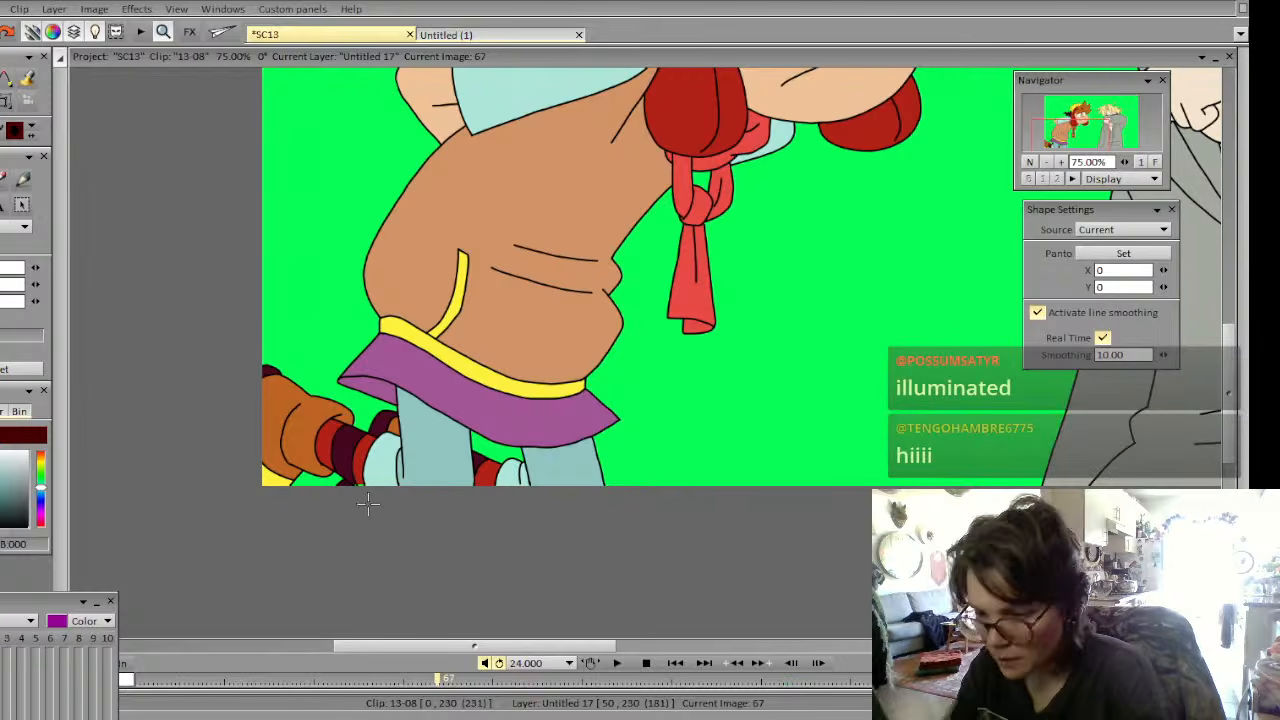
pyautogui.click(28, 78)
pyautogui.keyDown('ctrl'); pyautogui.click(333, 450); pyautogui.keyUp('ctrl')
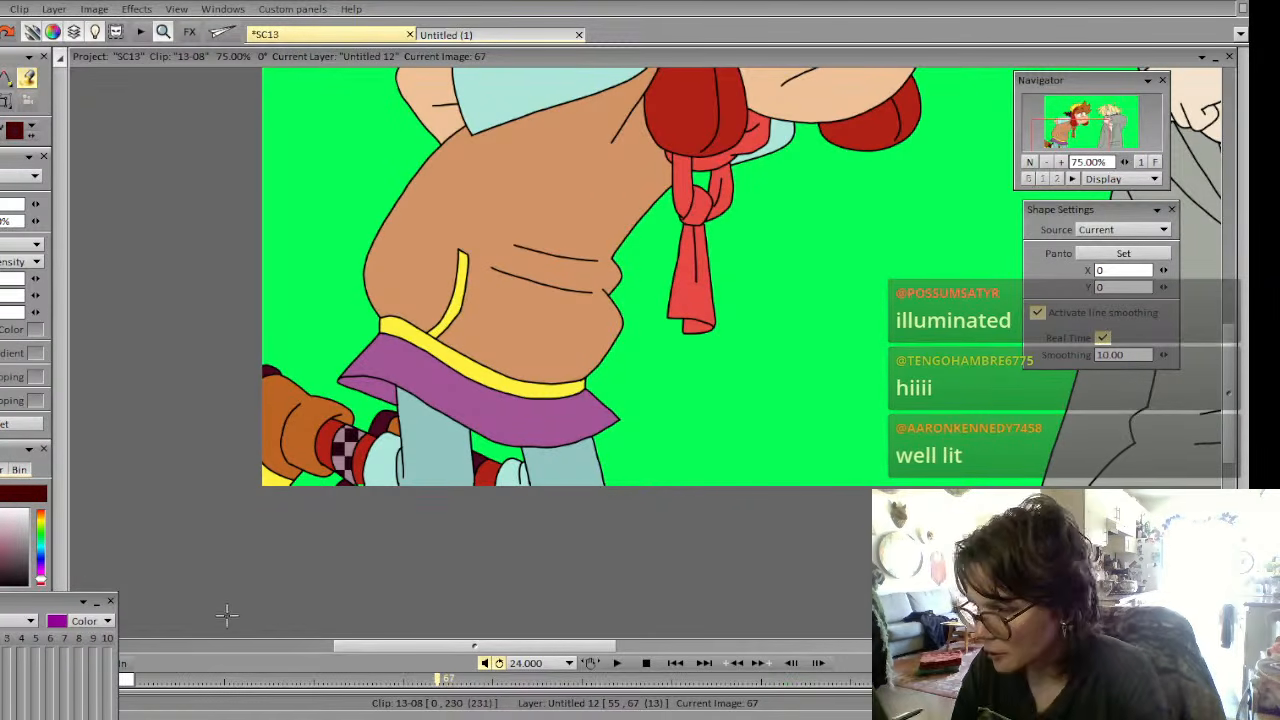
pyautogui.press('Down')
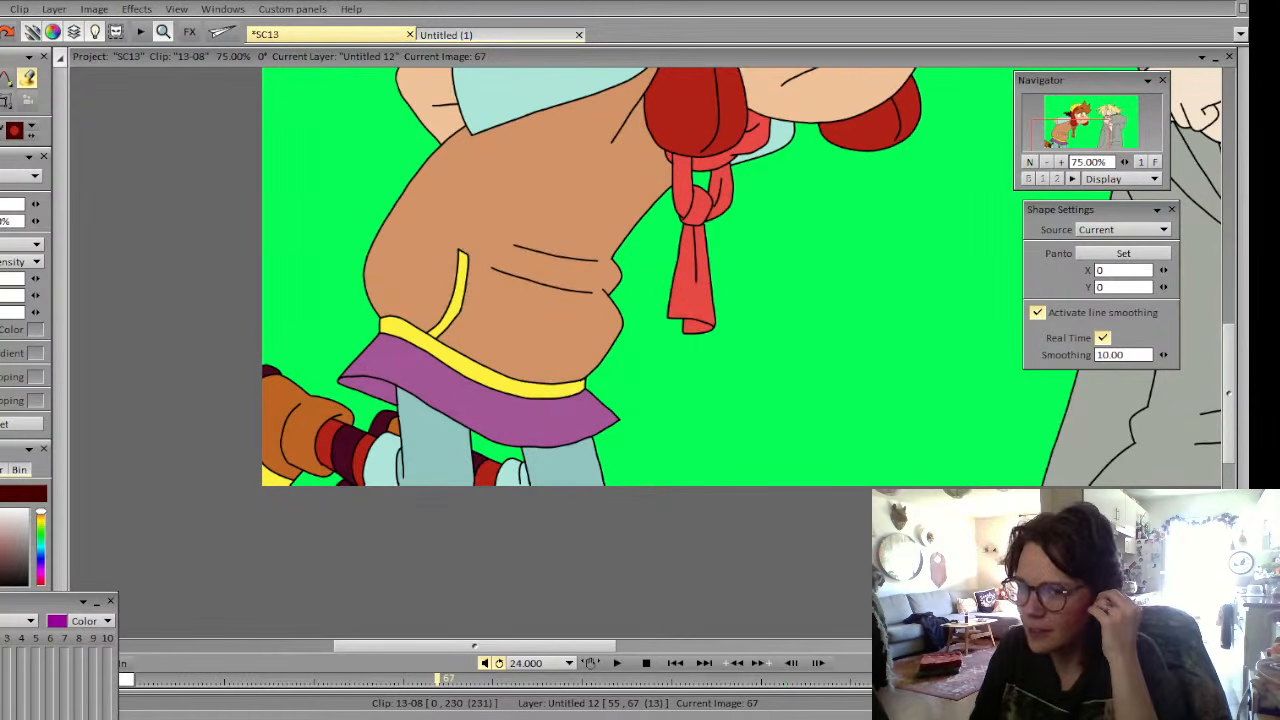
# Examine the left character's uncoloured line art on frames 68 and 69, zooming out to the whole scene
pyautogui.press('Right')
pyautogui.press('Right')
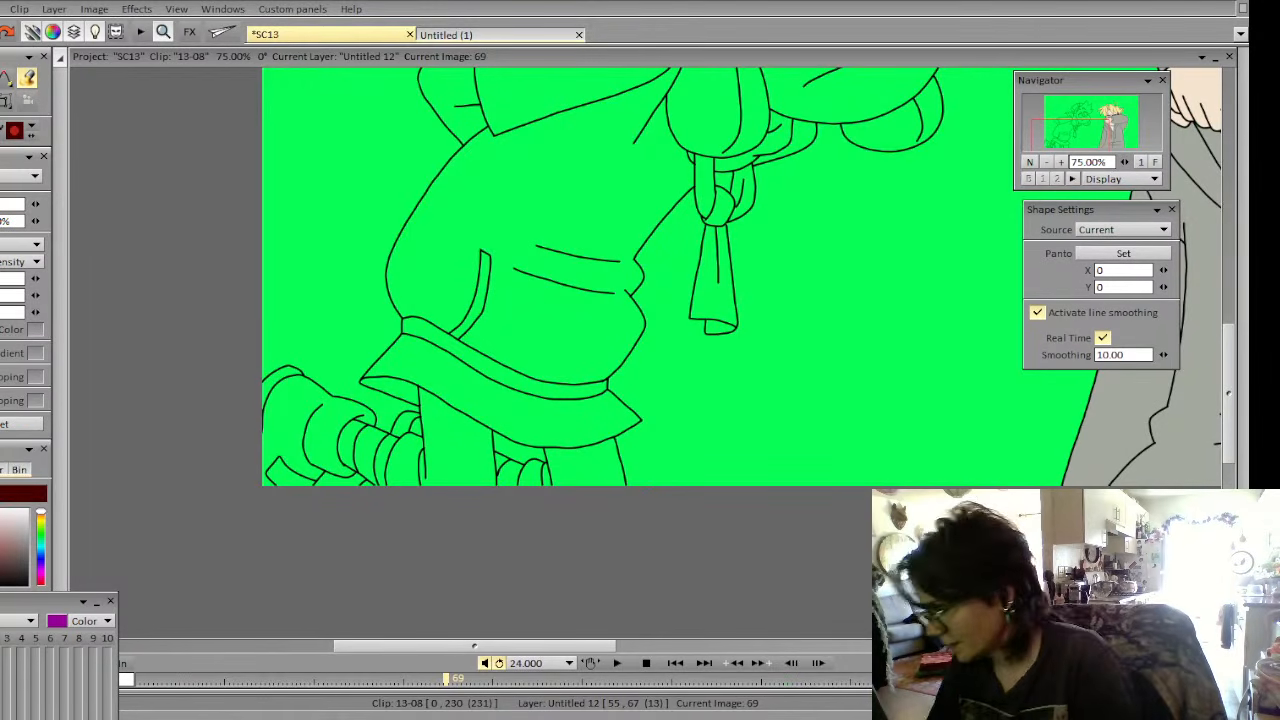
pyautogui.press('Left')
pyautogui.press('Right')
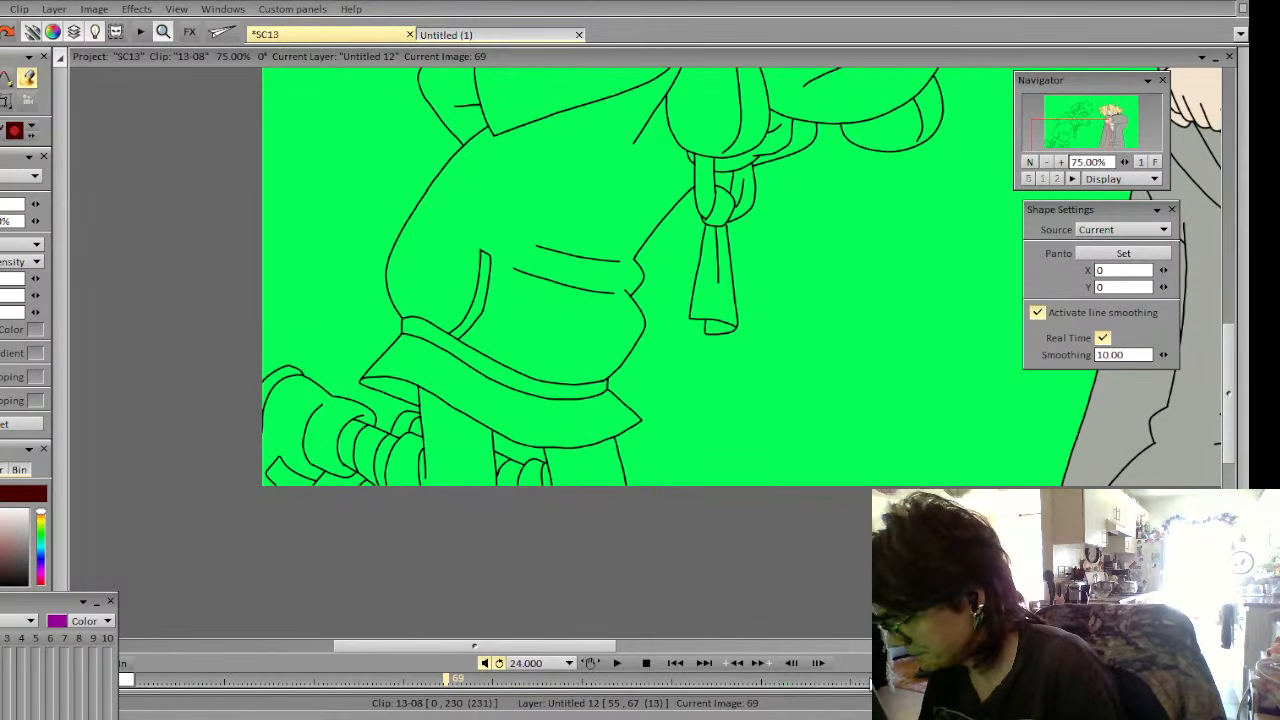
pyautogui.click(1046, 162)
pyautogui.click(1046, 162)
pyautogui.moveTo(1073, 141); pyautogui.dragTo(1086, 128)
# Lasso the coloured left character on frame 67 and capture it as a custom brush
pyautogui.press('Left')
pyautogui.press('Right')
pyautogui.press('Left')
pyautogui.press('Left')
pyautogui.press('Left')
pyautogui.press('Right')
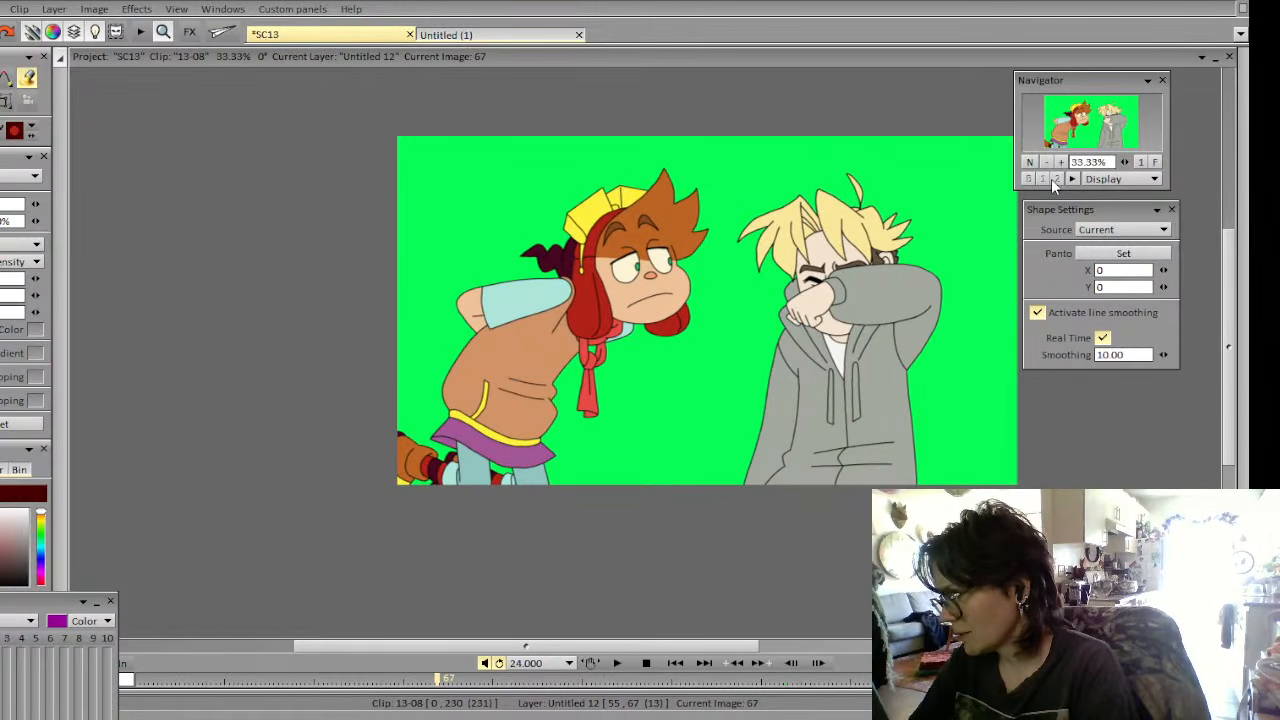
pyautogui.moveTo(527, 590)
pyautogui.mouseDown()
pyautogui.moveTo(705, 386)
pyautogui.moveTo(708, 152)
pyautogui.moveTo(500, 176)
pyautogui.moveTo(240, 275)
pyautogui.mouseUp()
pyautogui.click(7, 308)
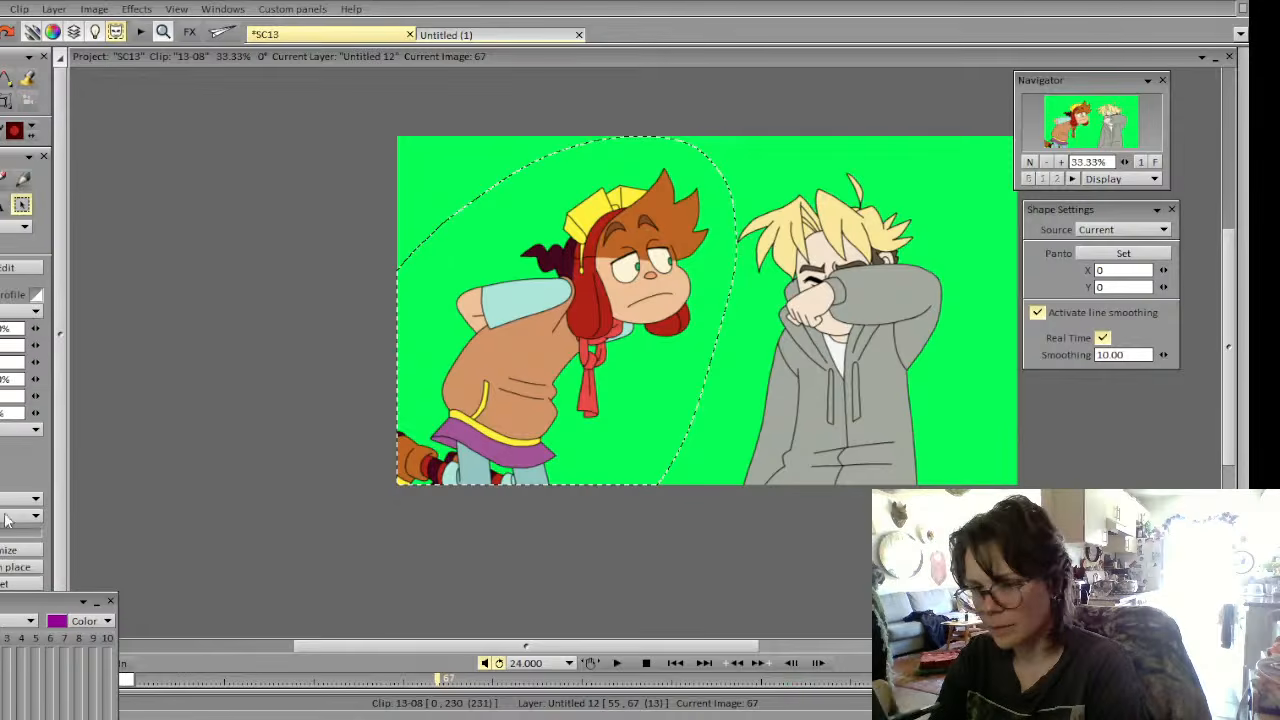
# Clear the selection and stamp the custom brush onto the left character's line art on frame 69 at 75% zoom
pyautogui.press('Right')
pyautogui.press('Right')
pyautogui.press('Left')
pyautogui.press('Right')
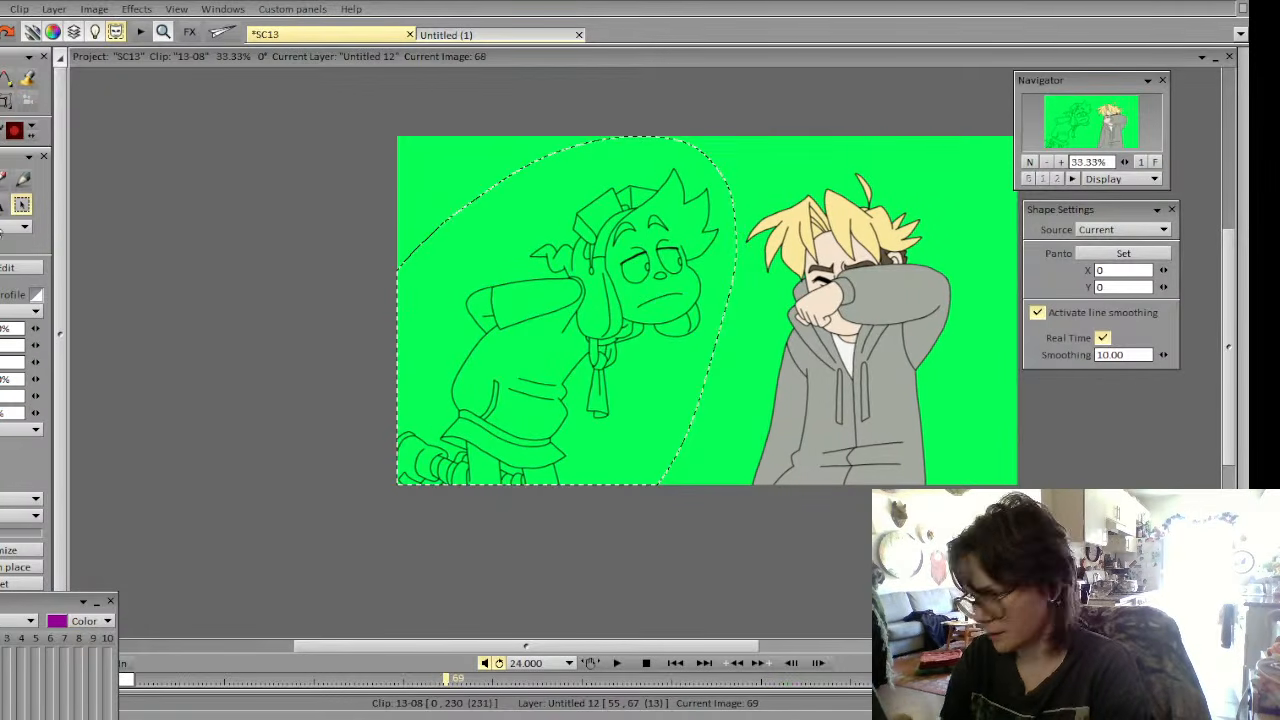
pyautogui.hotkey('ctrl', 'd')
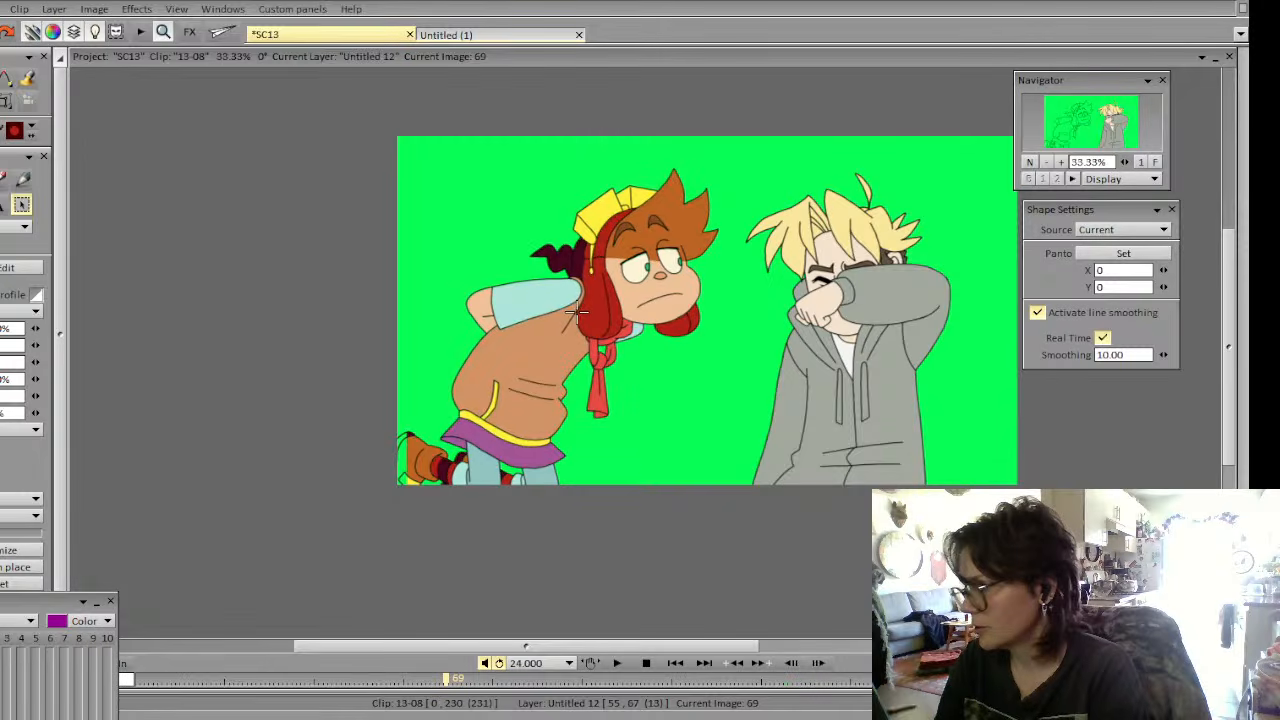
pyautogui.click(1062, 162)
pyautogui.click(1062, 162)
pyautogui.moveTo(1088, 131)
pyautogui.mouseDown()
pyautogui.moveTo(1101, 117)
pyautogui.moveTo(1088, 119)
pyautogui.mouseUp()
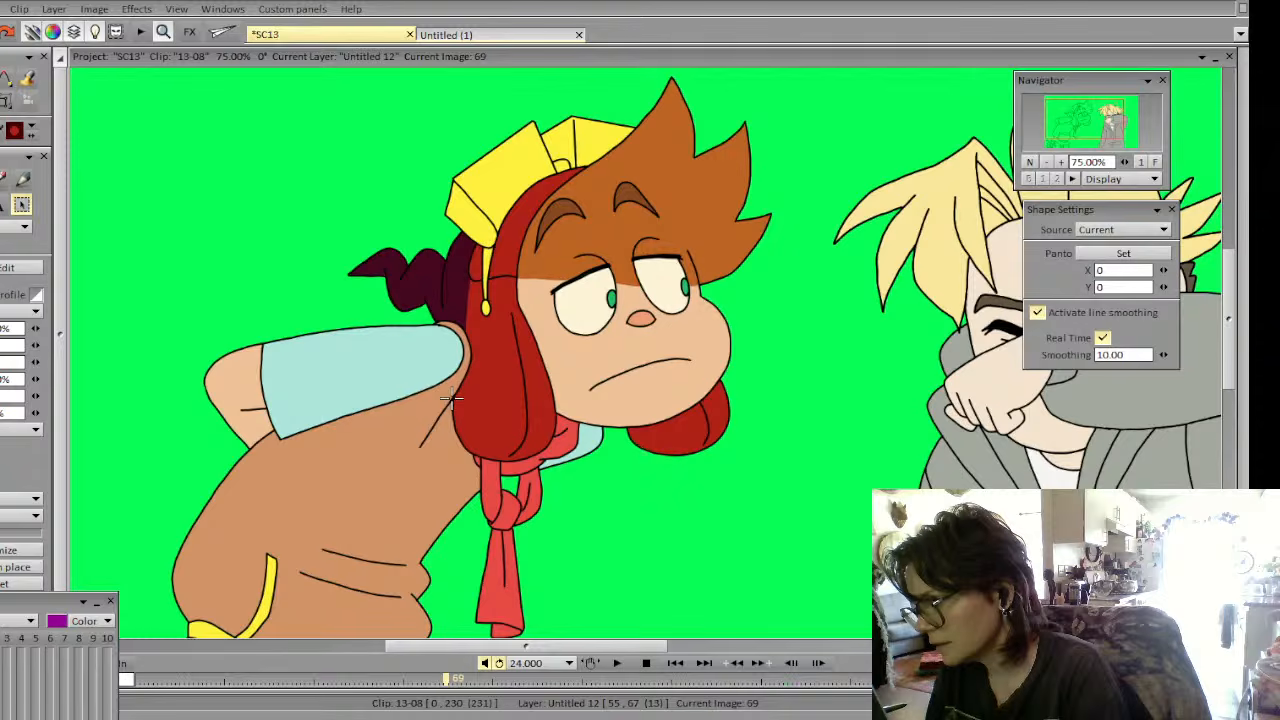
pyautogui.click(443, 404)
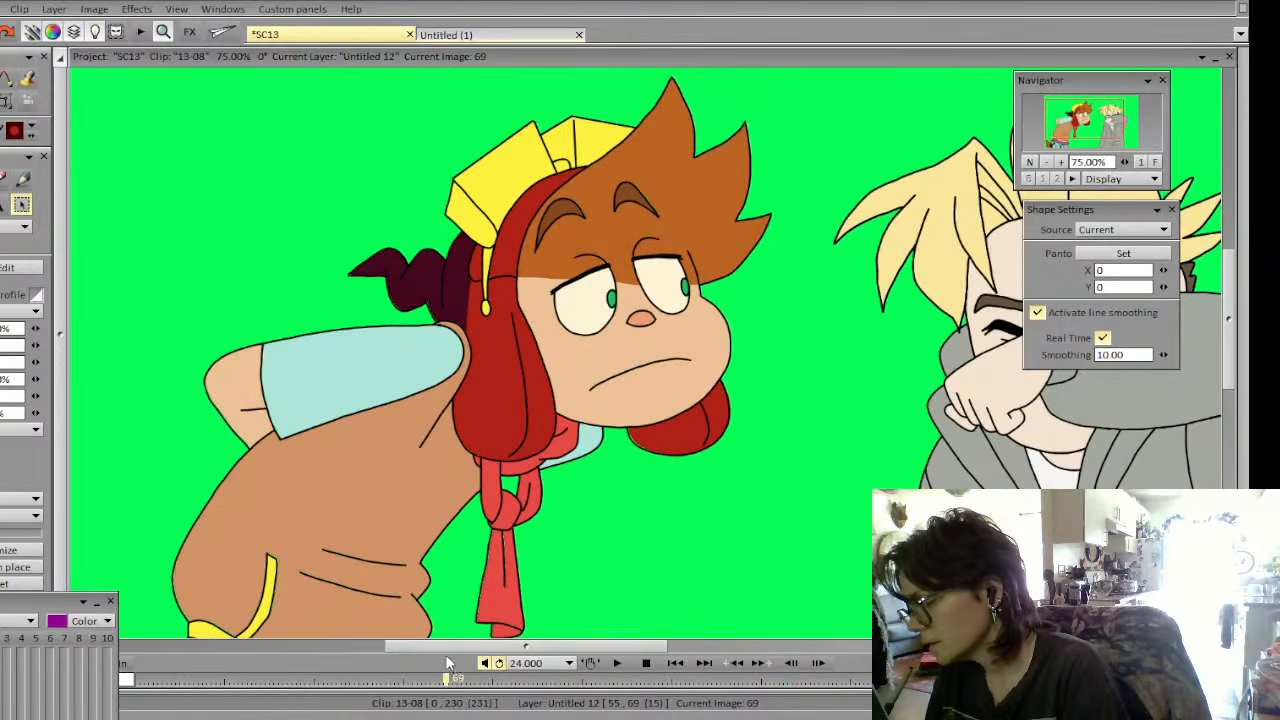
pyautogui.hotkey('ctrl', 'z')
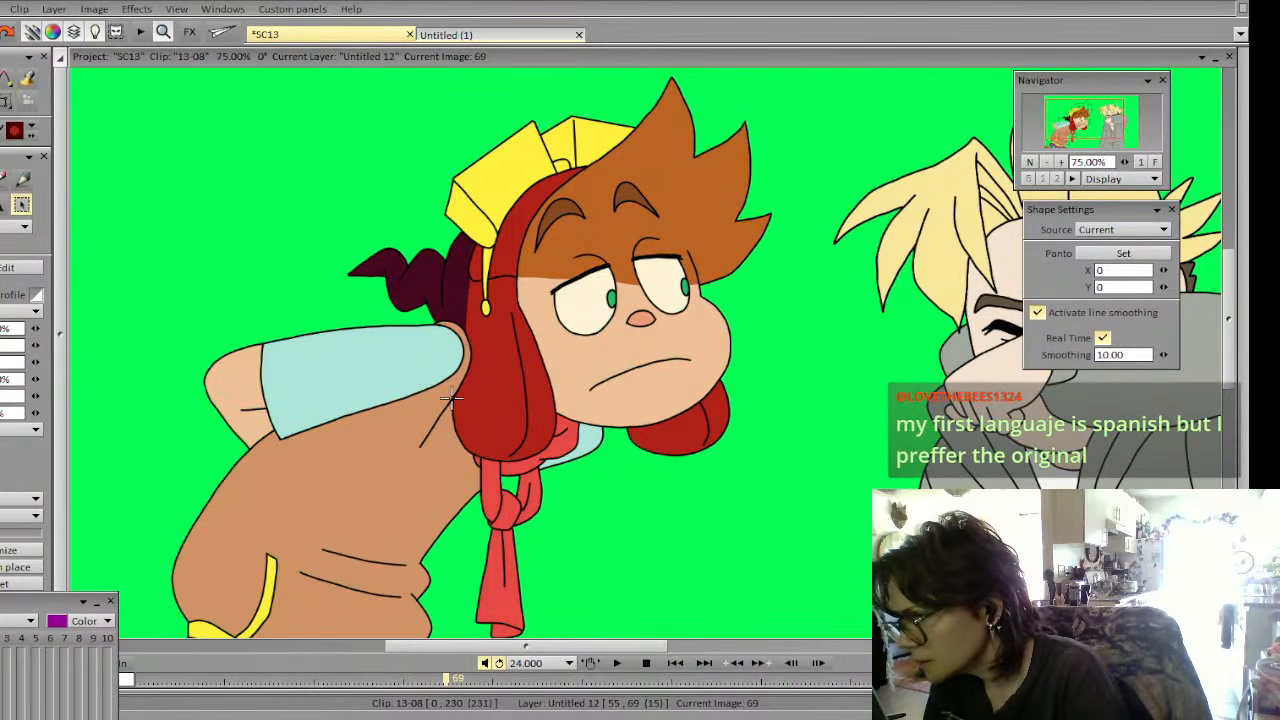
pyautogui.click(452, 398)
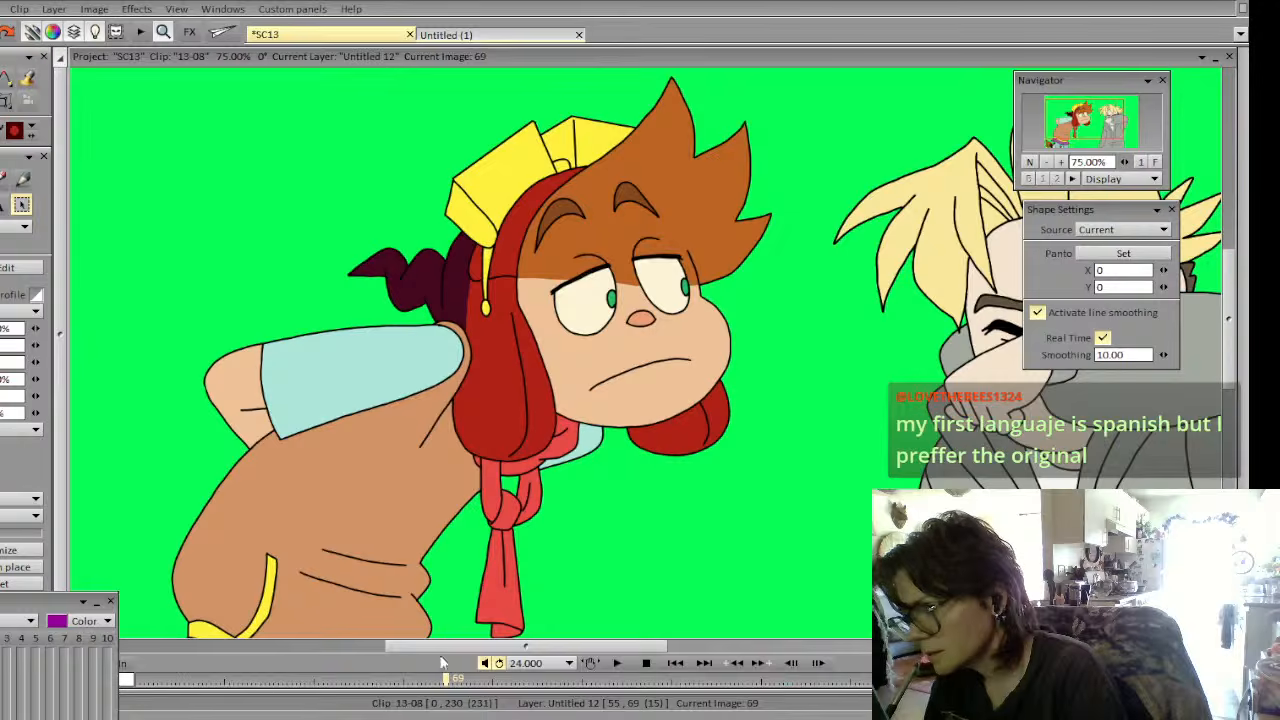
# Fill the gaps in the left character's shoe on frame 69 with brown, yellow and dark maroon at 33.33% zoom
pyautogui.click(1045, 161)
pyautogui.click(1045, 161)
pyautogui.moveTo(1080, 131); pyautogui.dragTo(1087, 137)
pyautogui.click(28, 80)
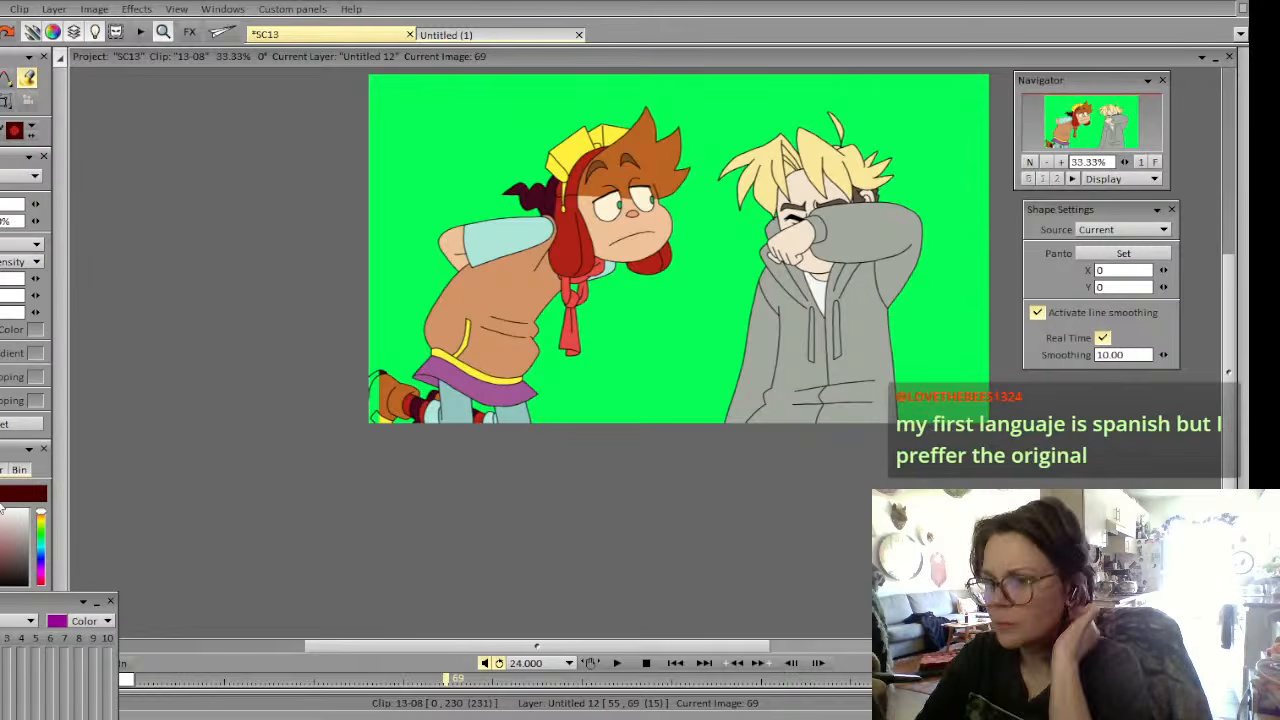
pyautogui.click(373, 411)
pyautogui.hotkey('ctrl', 'z')
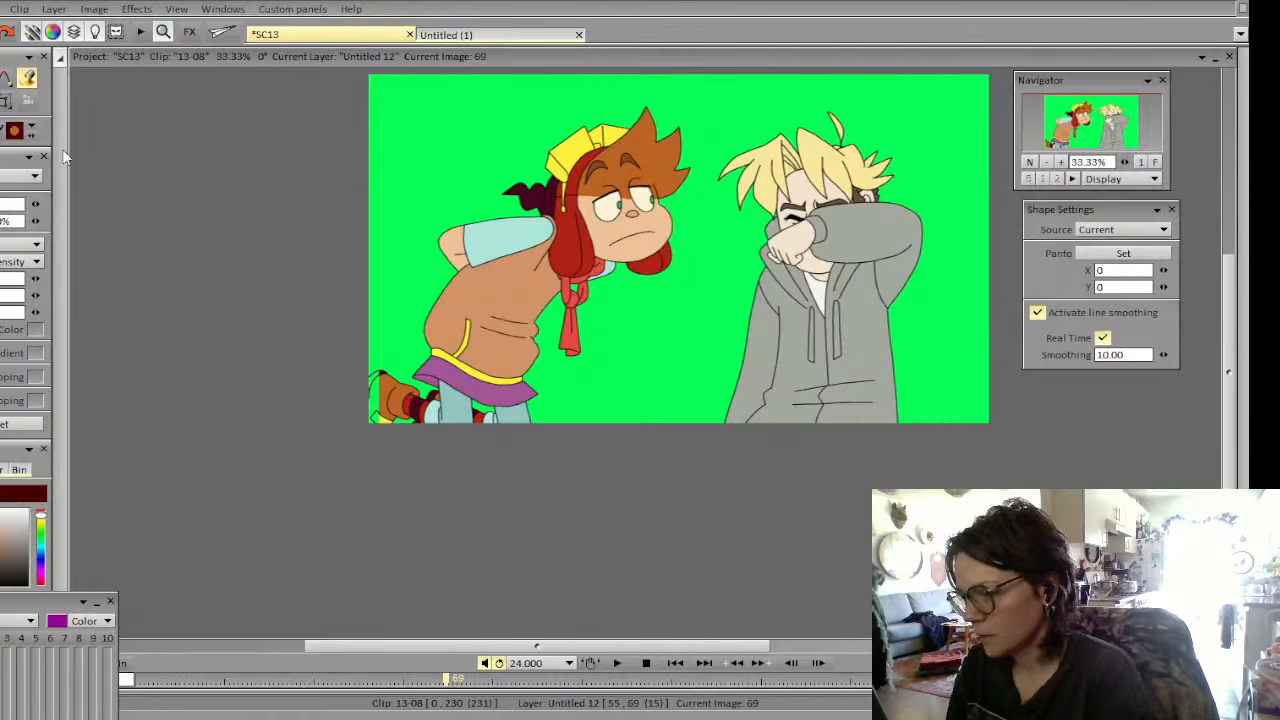
pyautogui.click(373, 408)
pyautogui.hotkey('ctrl', 'z')
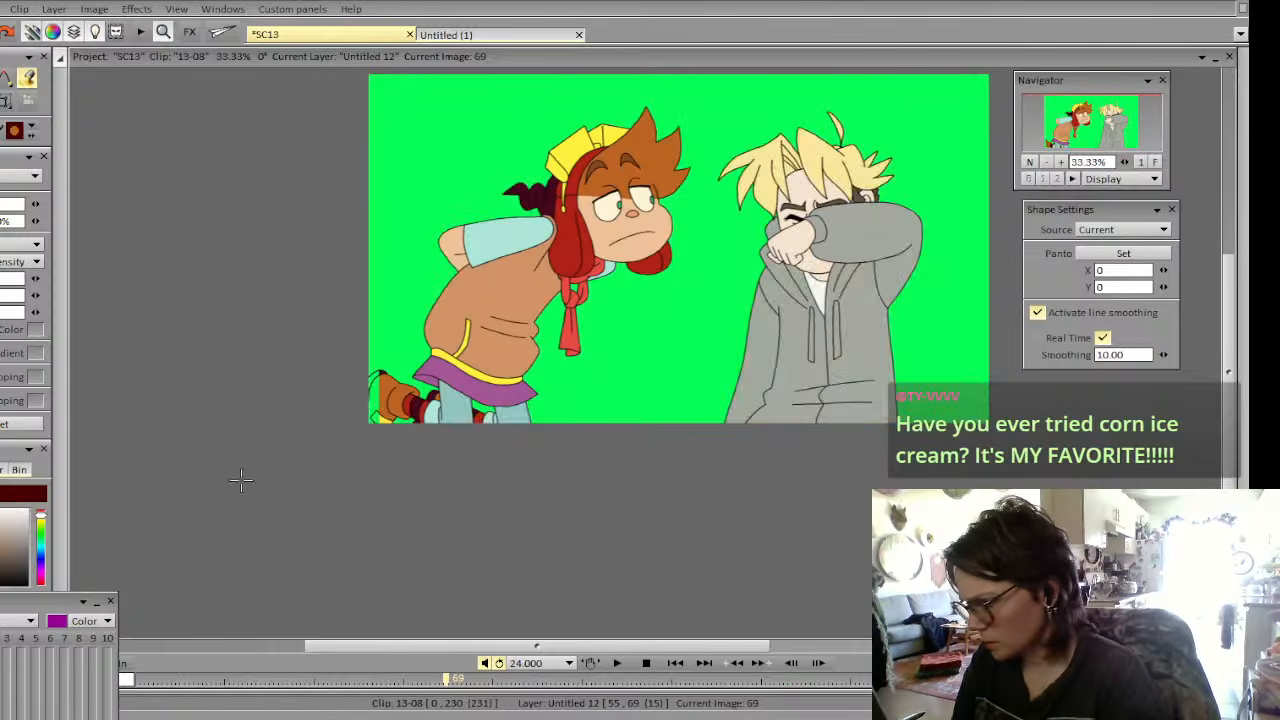
pyautogui.keyDown('alt'); pyautogui.click(387, 419); pyautogui.keyUp('alt')
pyautogui.click(376, 416)
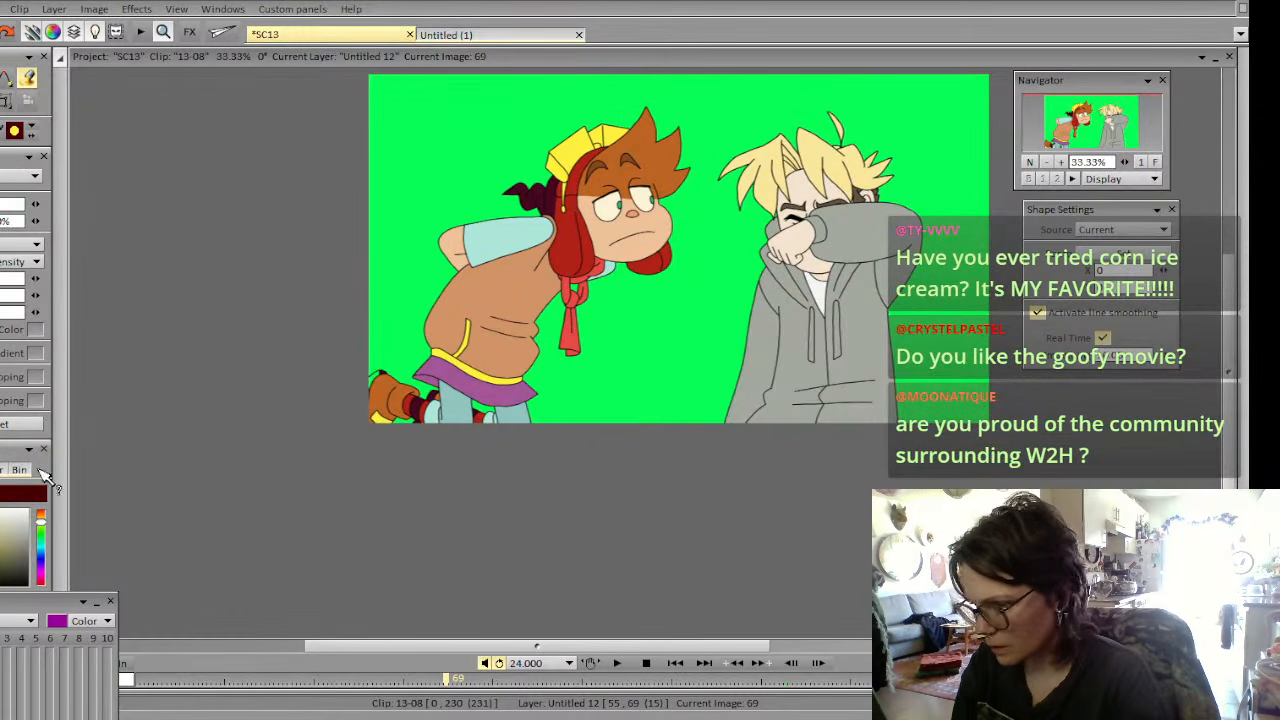
pyautogui.keyDown('alt'); pyautogui.click(417, 406); pyautogui.keyUp('alt')
pyautogui.click(376, 379)
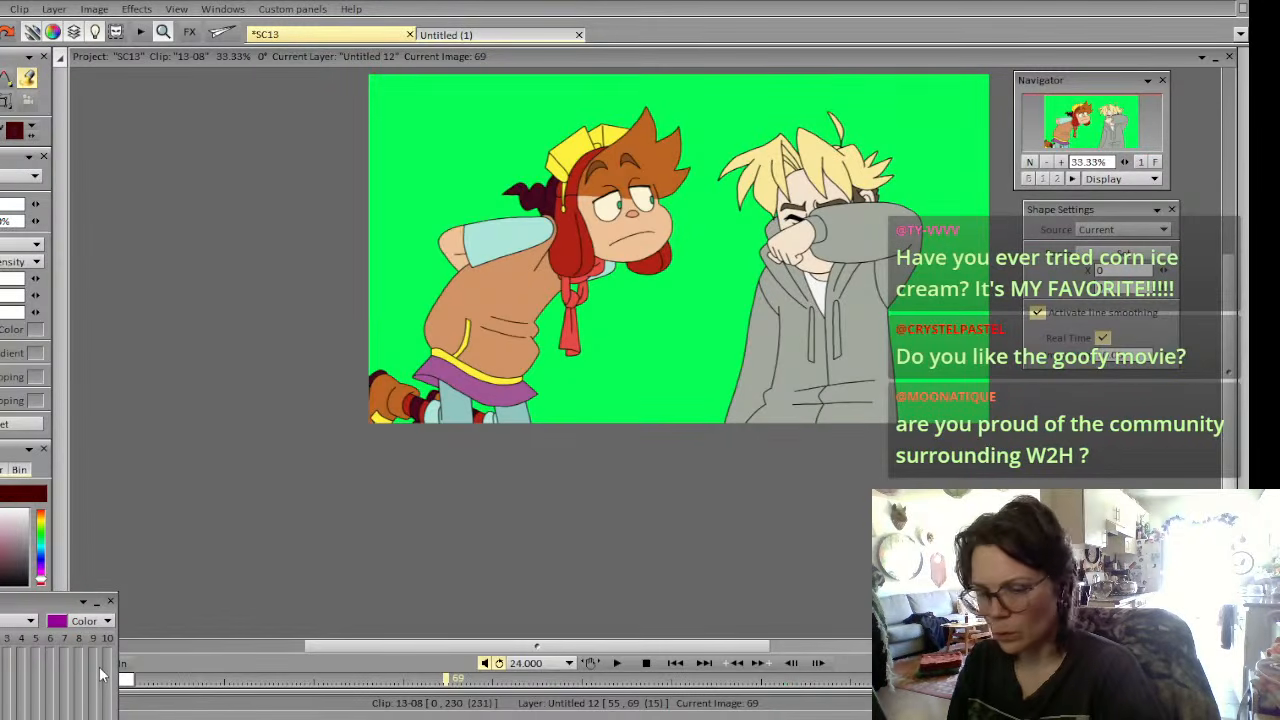
# Lasso the finished left character on frame 69 and capture its colours as a custom brush
pyautogui.press('Right')
pyautogui.press('Right')
pyautogui.press('Right')
pyautogui.press('Left')
pyautogui.press('Left')
pyautogui.press('Left')
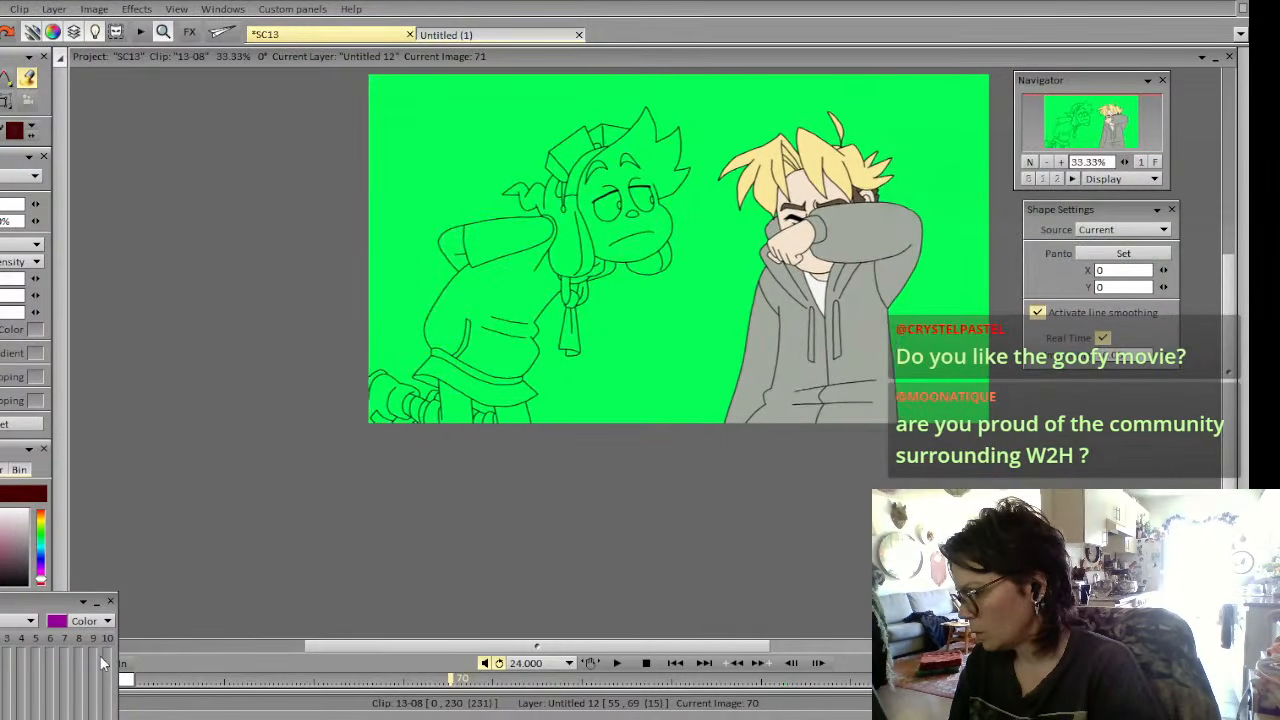
pyautogui.click(116, 31)
pyautogui.moveTo(298, 162)
pyautogui.mouseDown()
pyautogui.moveTo(607, 424)
pyautogui.moveTo(509, 91)
pyautogui.moveTo(30, 367)
pyautogui.mouseUp()
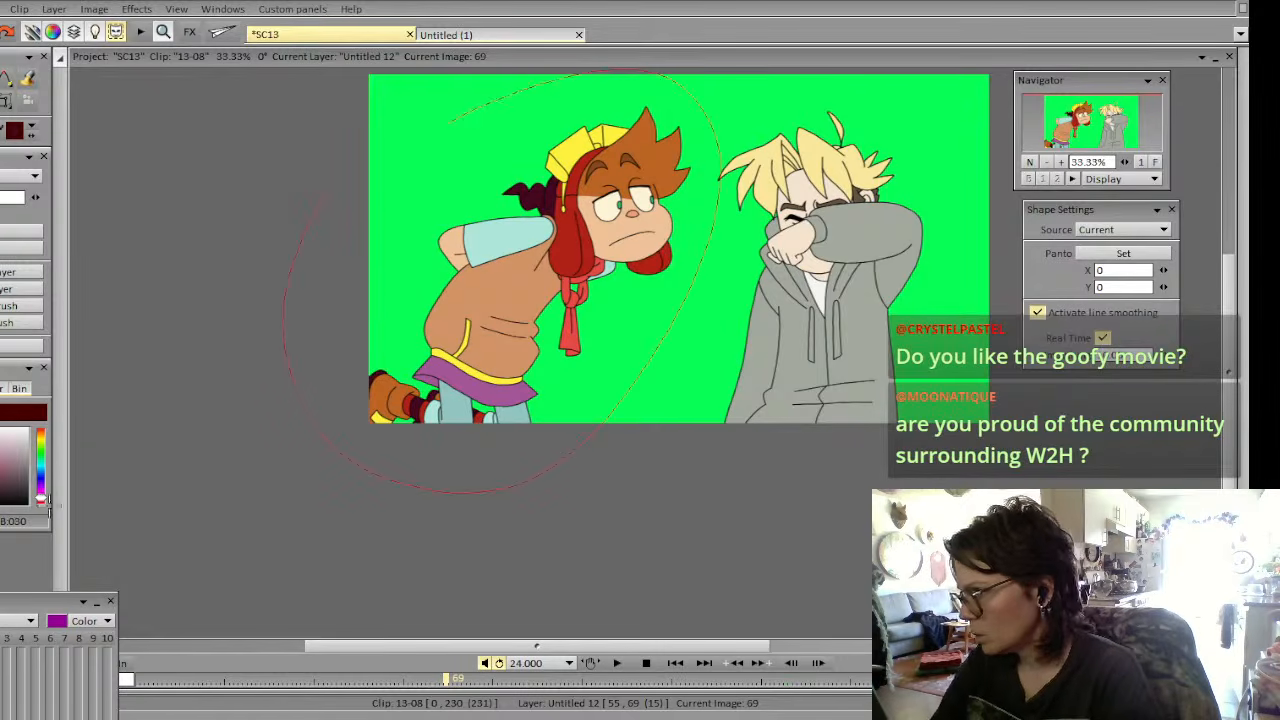
pyautogui.click(6, 320)
# Clear the selection on frame 71 and stamp the custom brush onto the left character's line art at 75% zoom
pyautogui.press('Right')
pyautogui.press('Right')
pyautogui.click(6, 101)
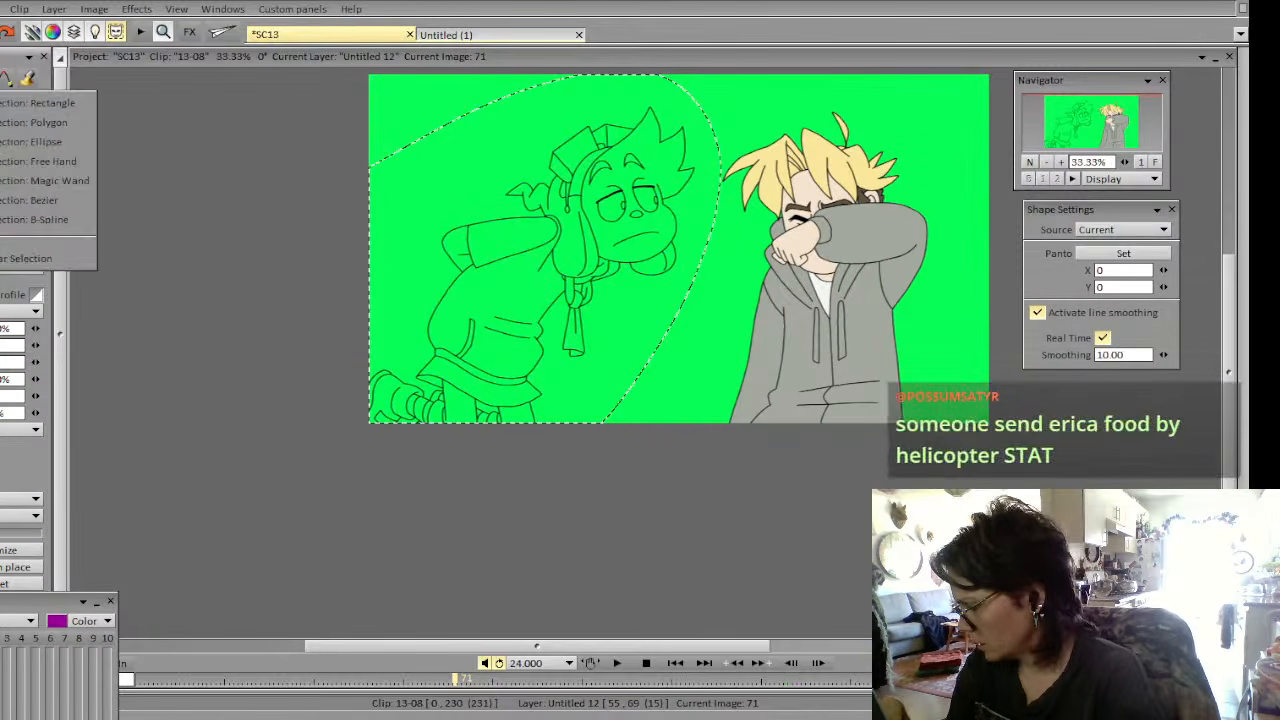
pyautogui.click(10, 259)
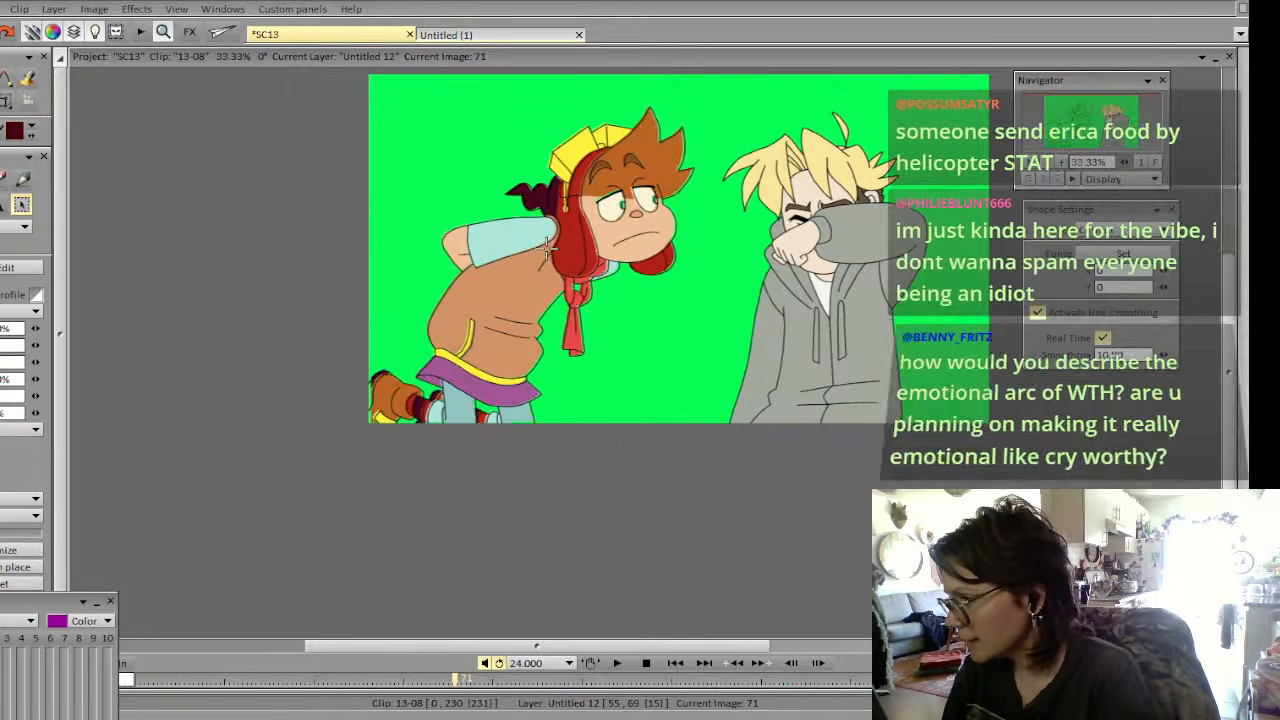
pyautogui.click(1062, 166)
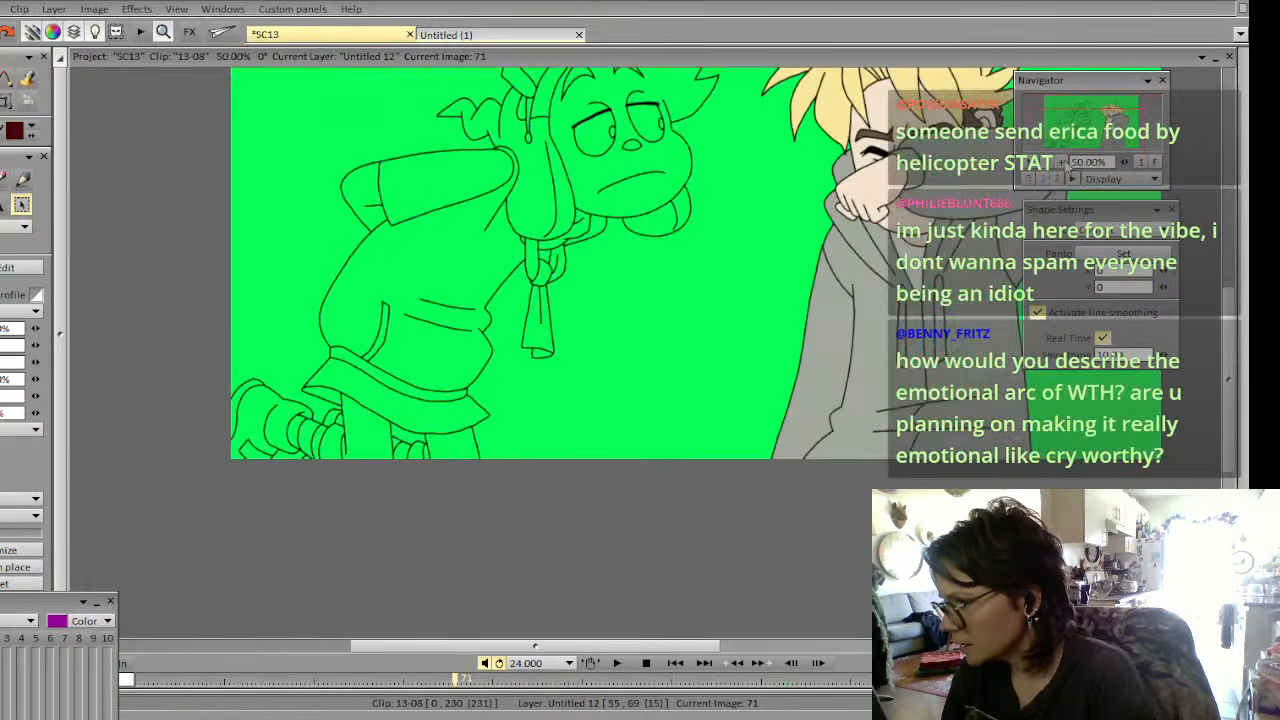
pyautogui.click(1062, 166)
pyautogui.moveTo(1088, 132); pyautogui.dragTo(1089, 119)
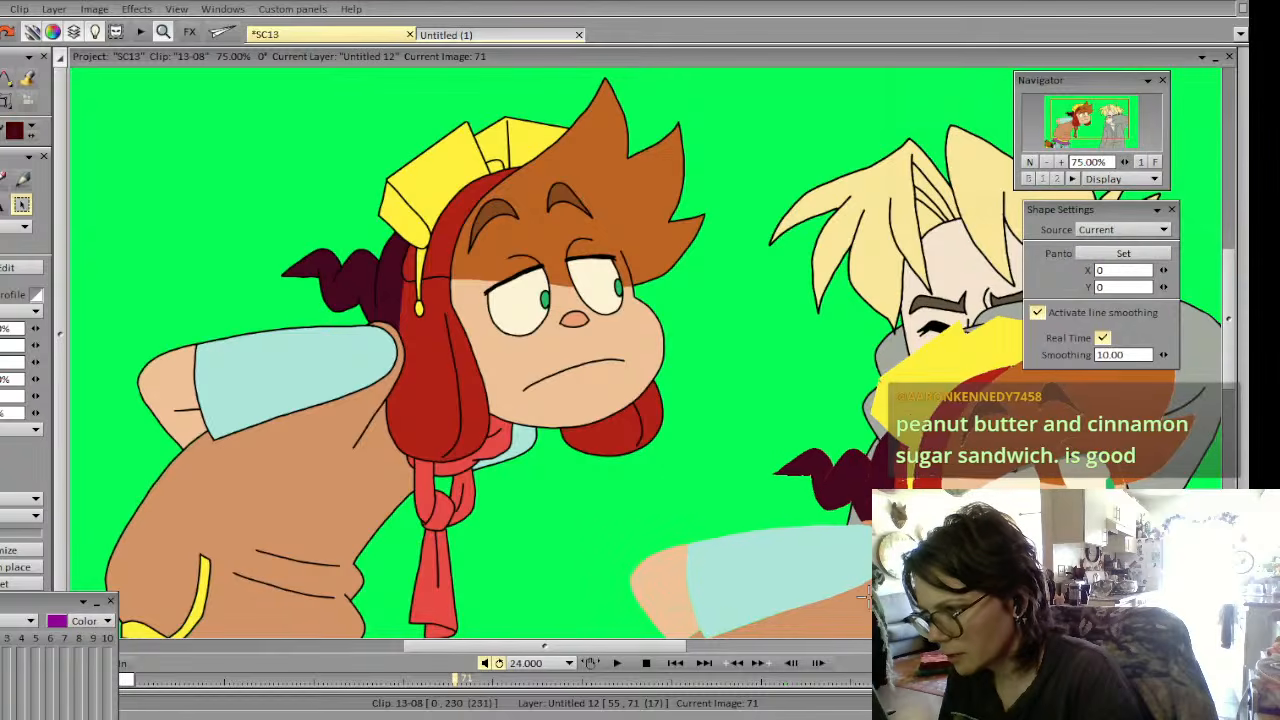
pyautogui.moveTo(19, 600)
pyautogui.mouseDown()
pyautogui.moveTo(24, 667)
pyautogui.moveTo(24, 633)
pyautogui.mouseUp()
pyautogui.click(28, 79)
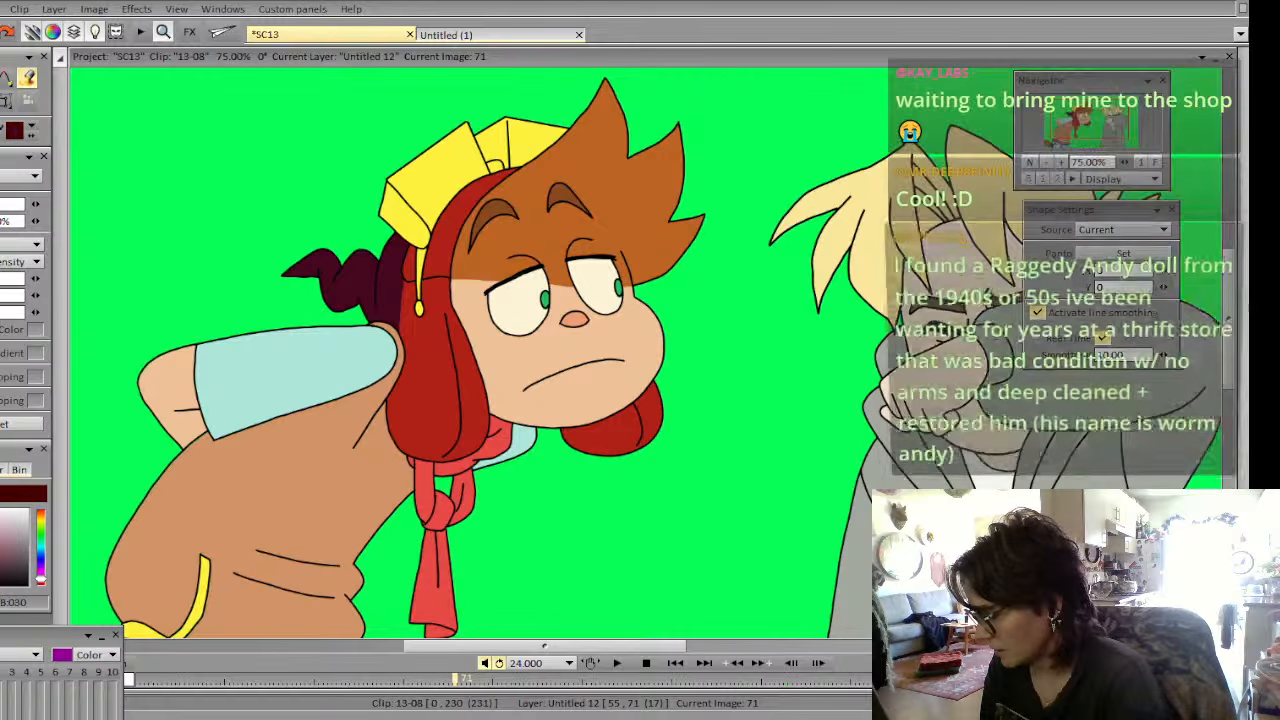
# Step through the frames from 71 to 77 to find the left character's next changed drawing
pyautogui.press('Left')
pyautogui.press('Right')
pyautogui.press('Right')
pyautogui.press('Right')
pyautogui.press('Right')
pyautogui.press('Right')
pyautogui.press('Right')
pyautogui.press('Right')
pyautogui.press('Right')
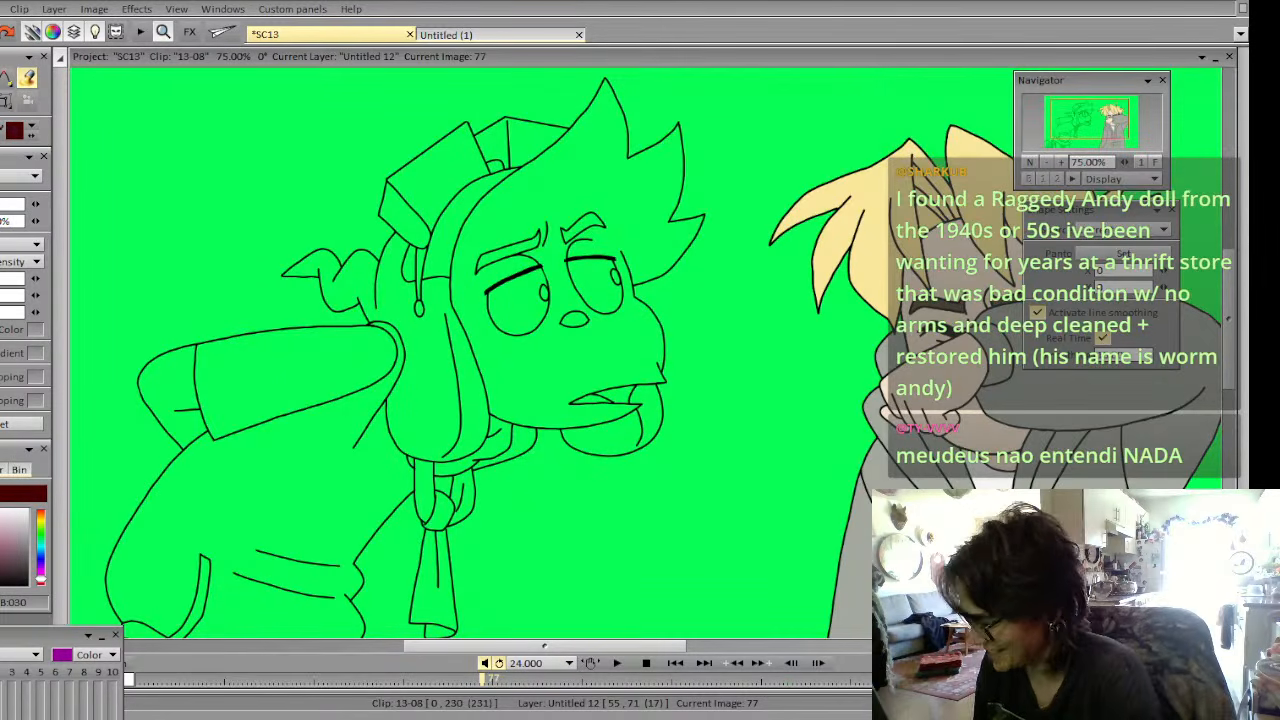
# Compare the left character's face on frames 76 and 77, and apply the finished colours to frame 77
pyautogui.press('Left')
pyautogui.press('Right')
pyautogui.press('Left')
pyautogui.press('Right')
pyautogui.press('Left')
pyautogui.press('Right')
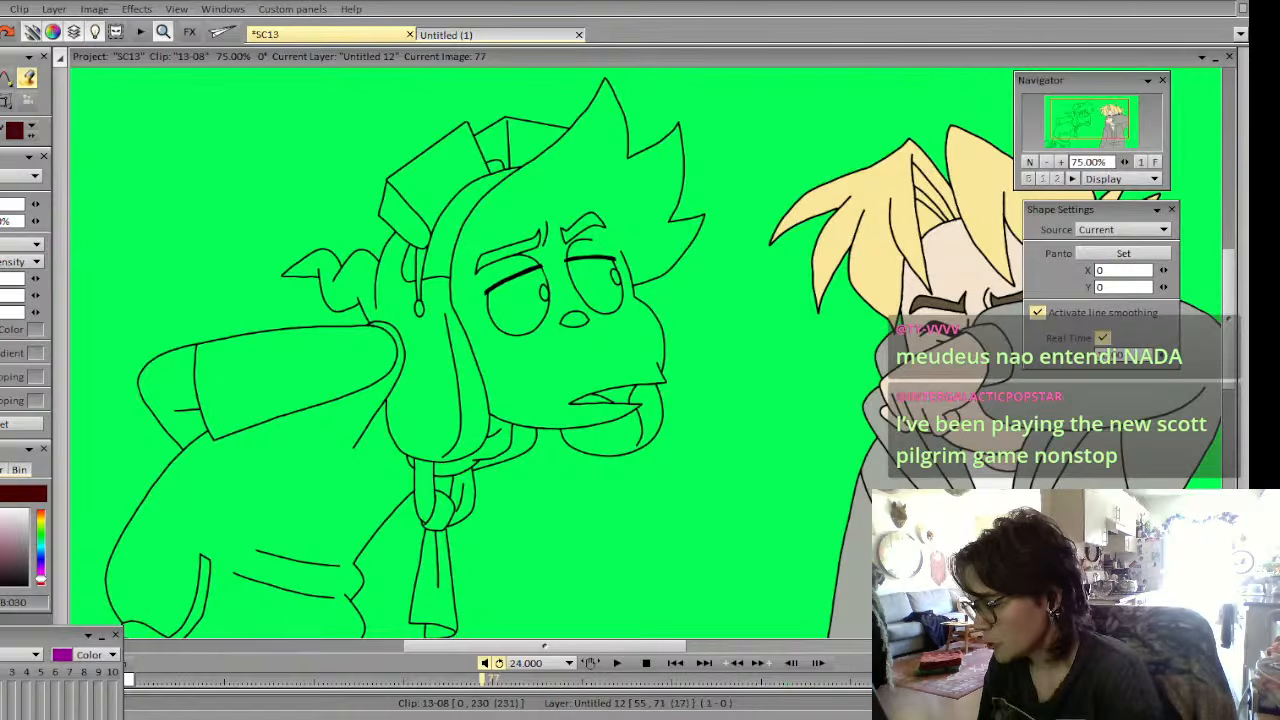
pyautogui.press('Left')
pyautogui.press('Right')
pyautogui.press('Left')
pyautogui.press('Right')
pyautogui.press('Left')
pyautogui.press('Right')
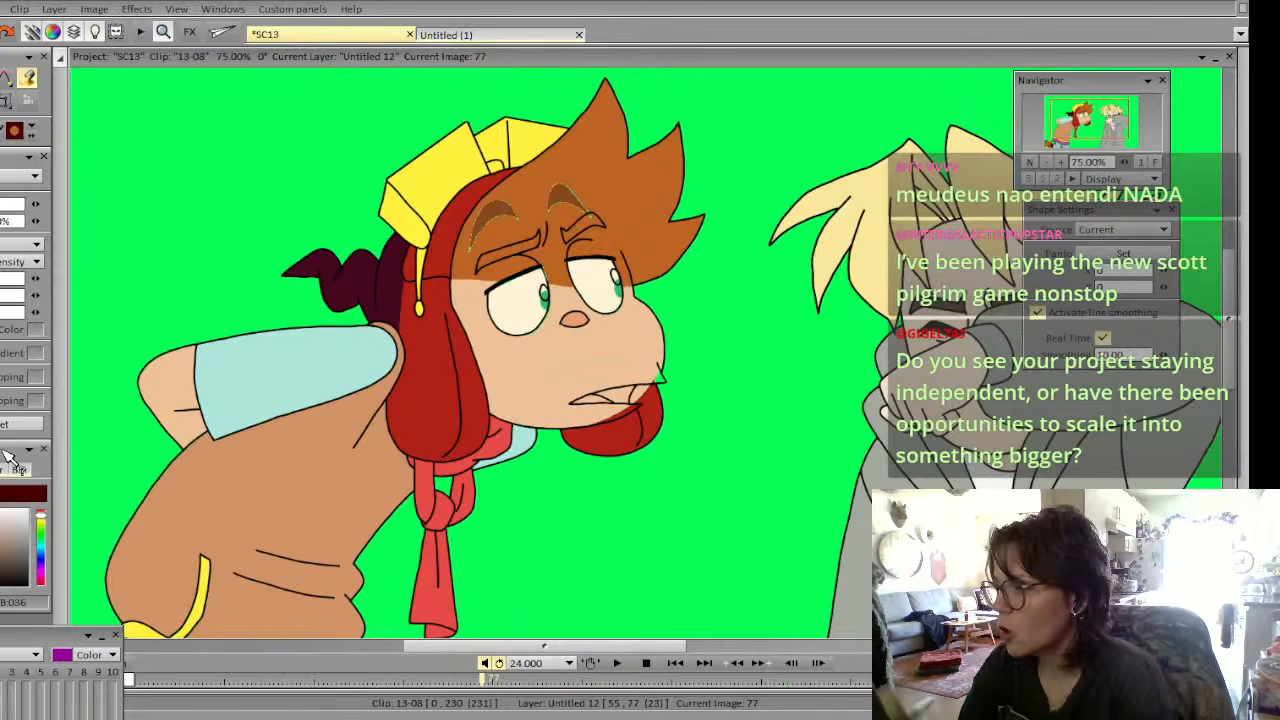
# Fill both of the left character's eyebrows on frame 77 with dark brown and paint out the old eyebrow remnants
pyautogui.click(532, 244)
pyautogui.click(578, 230)
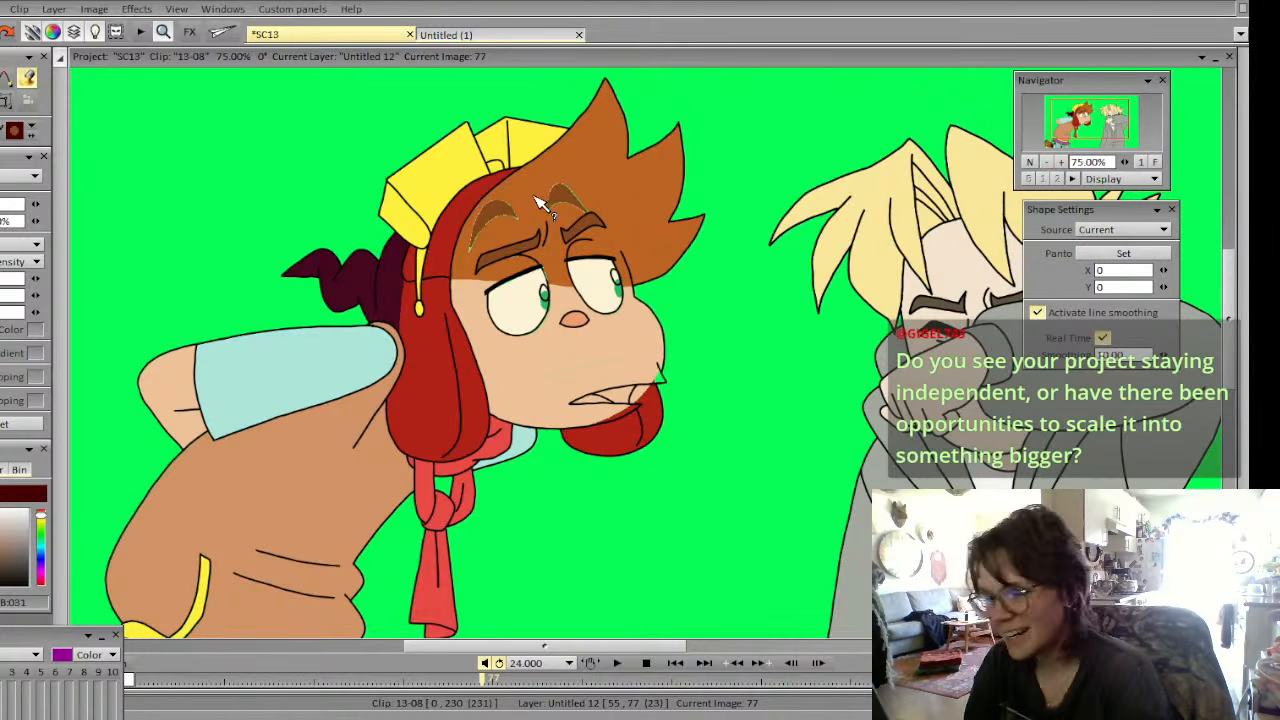
pyautogui.hotkey('ctrl', 'c')
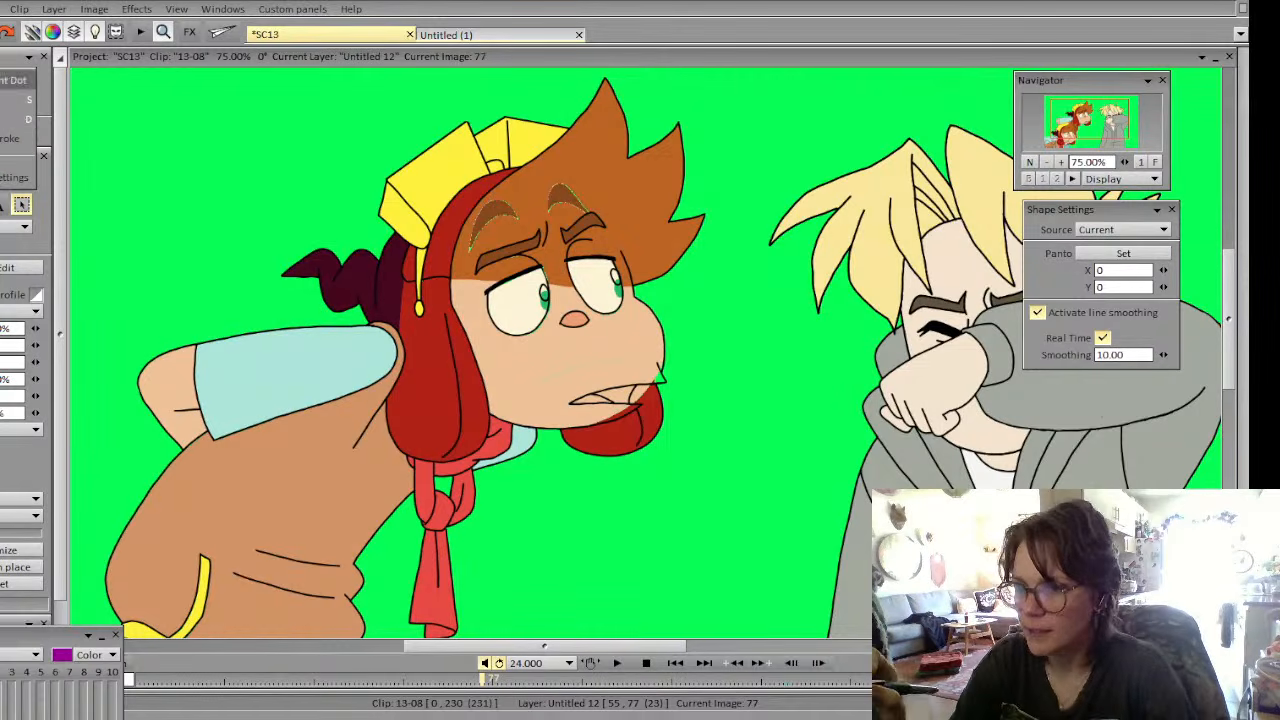
pyautogui.click(2, 179)
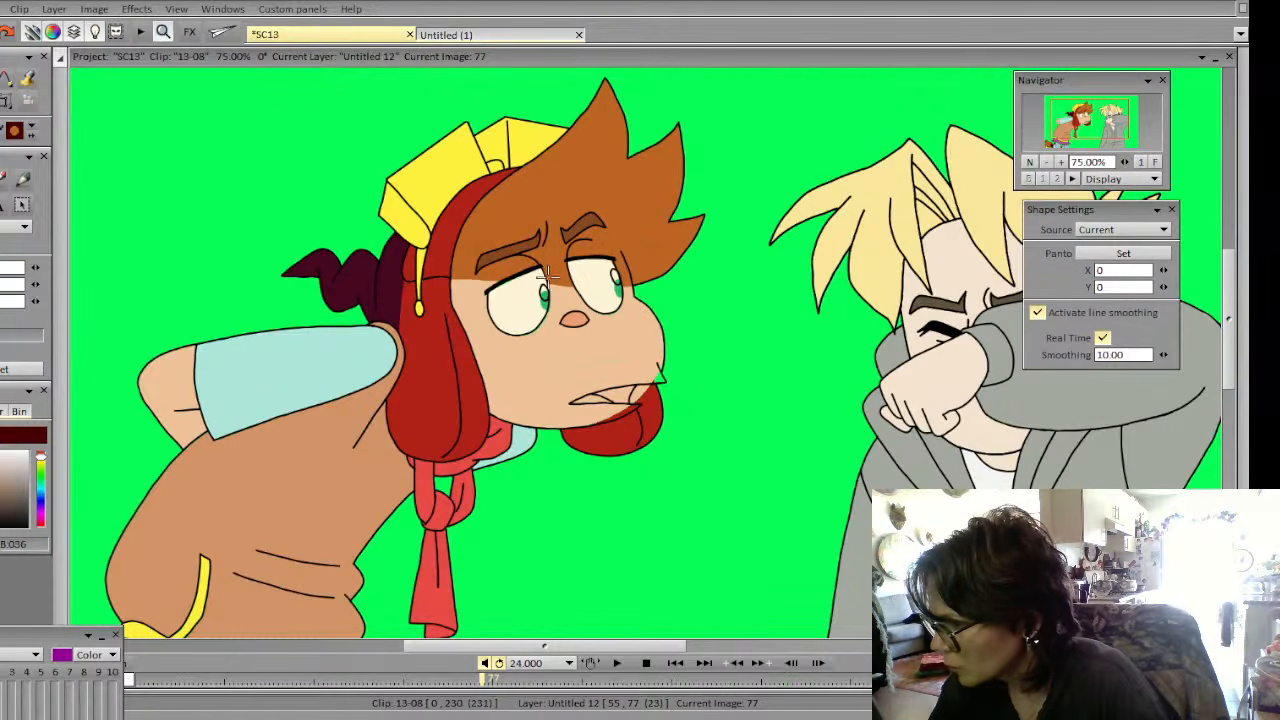
# Paint out the misplaced green in both of the left character's eyes and beside the mouth on frame 77, at 100% zoom
pyautogui.click(1060, 163)
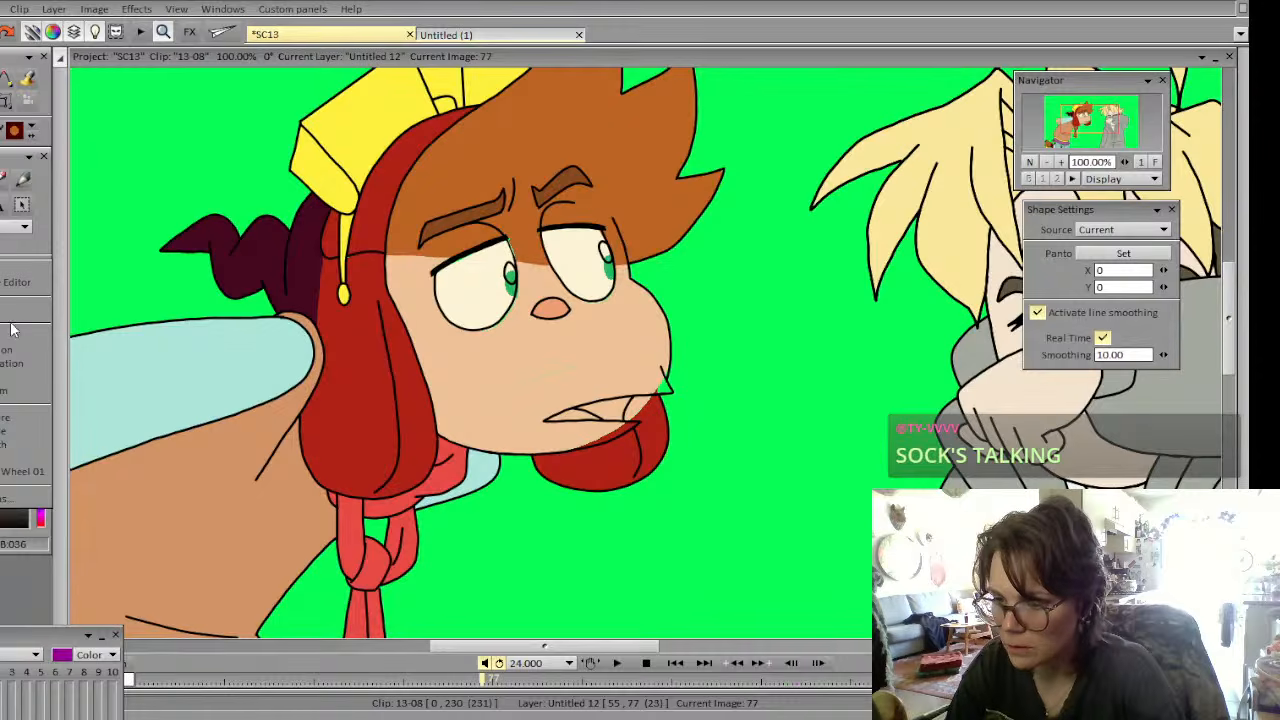
pyautogui.click(15, 420)
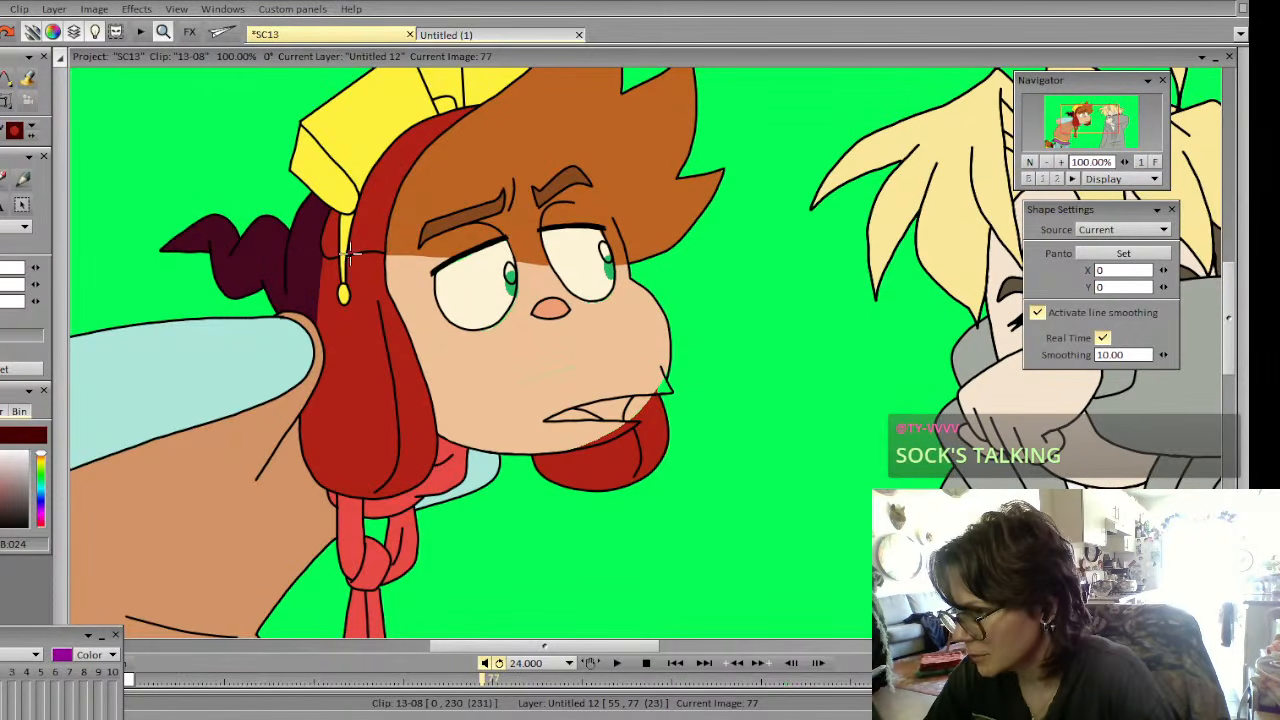
pyautogui.click(485, 300)
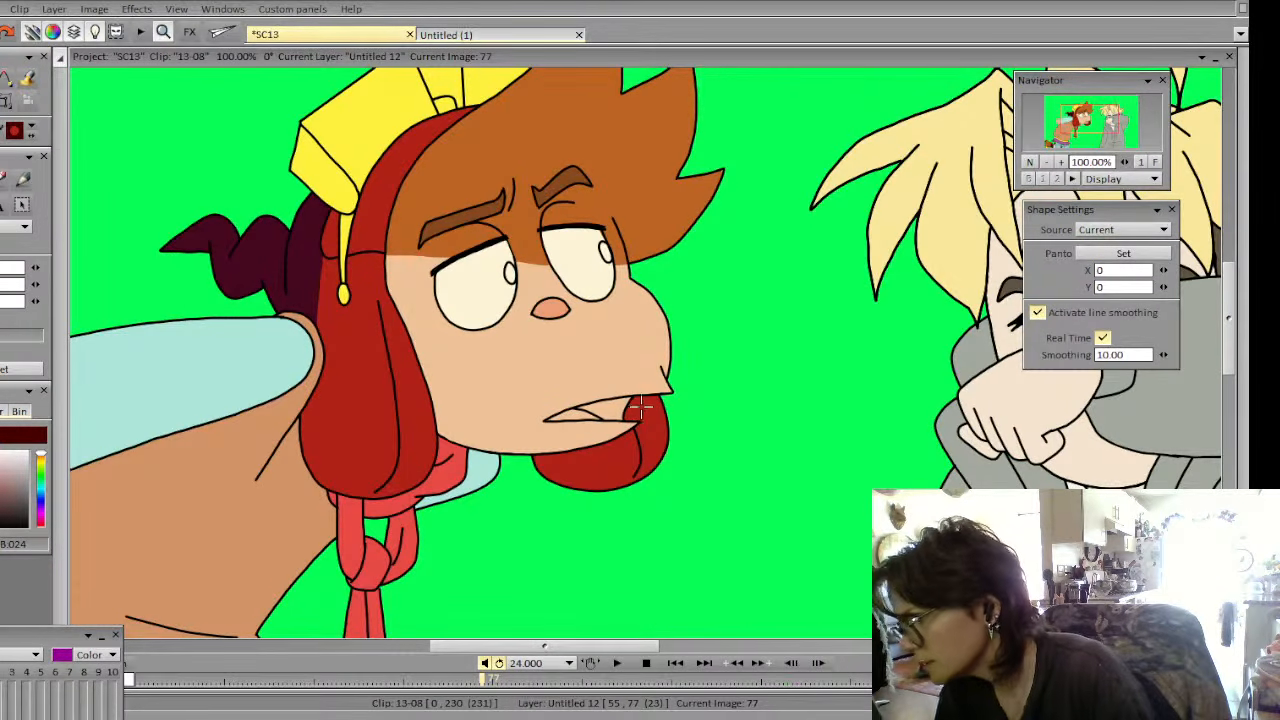
# Sample the iris green from frame 76 and fill both of the left character's irises with it on frame 77
pyautogui.press('Left')
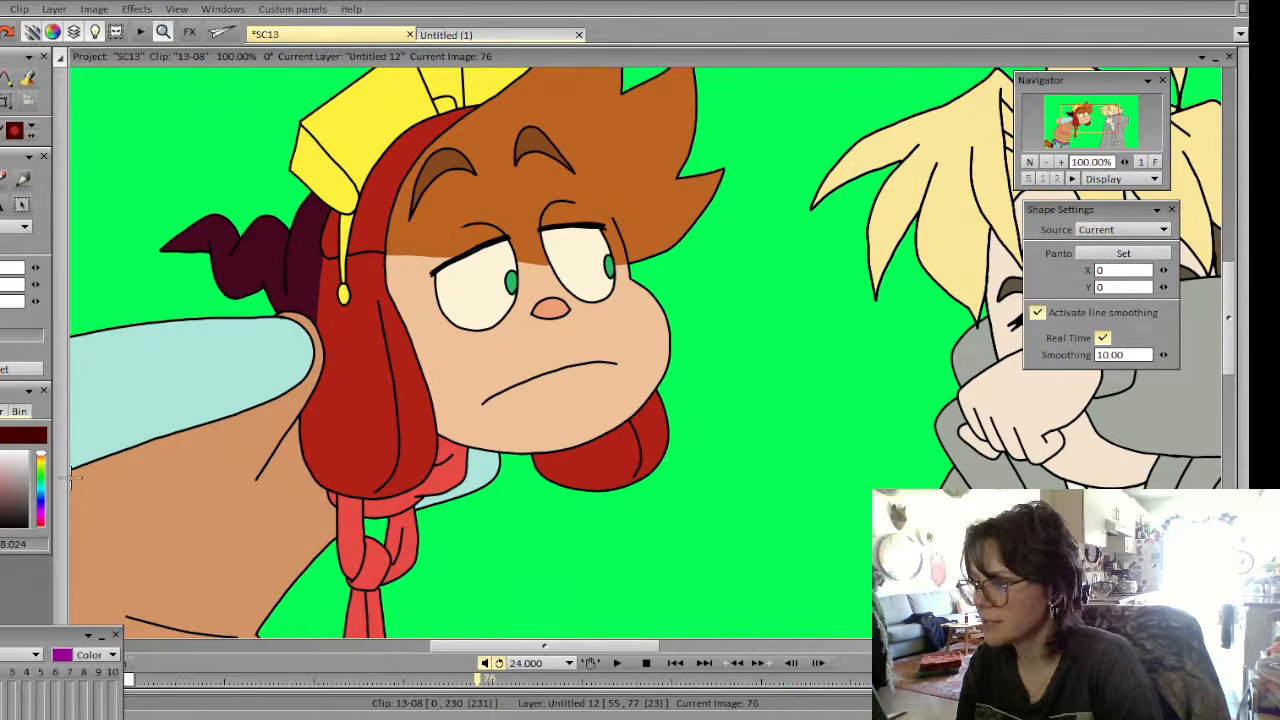
pyautogui.click(513, 284)
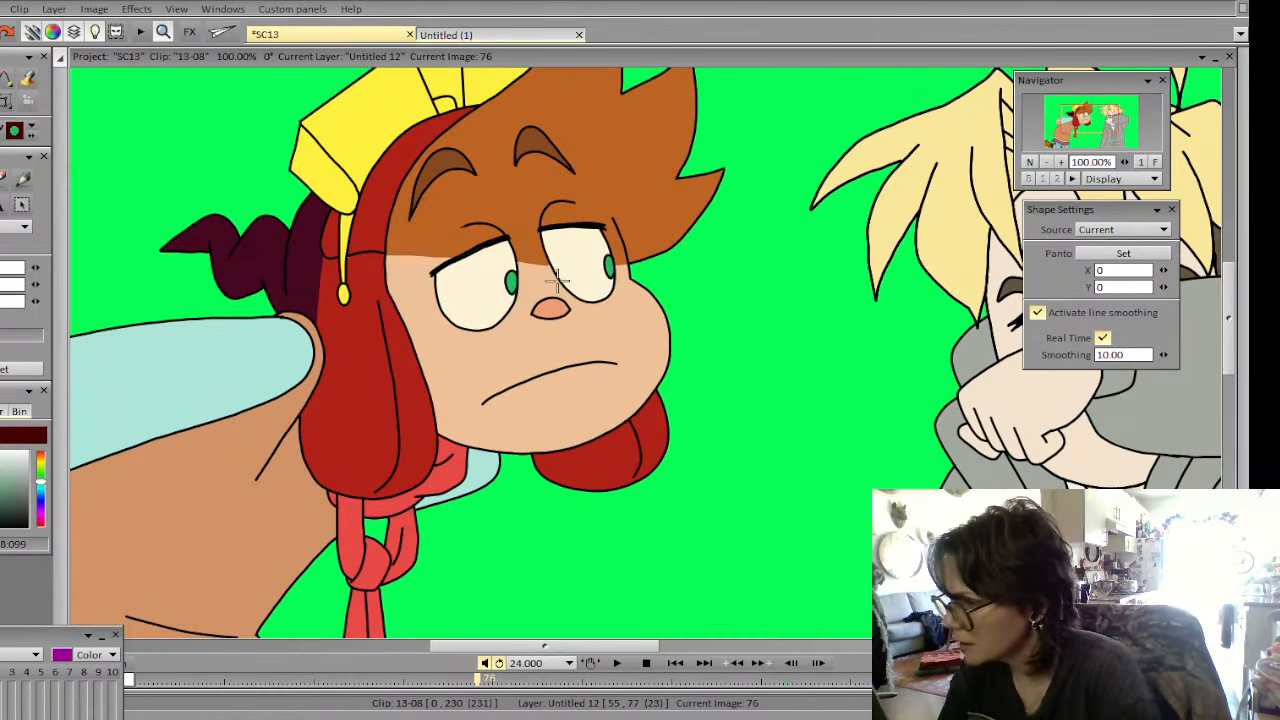
pyautogui.press('Left')
pyautogui.press('Right')
pyautogui.press('Right')
pyautogui.press('Left')
pyautogui.press('Right')
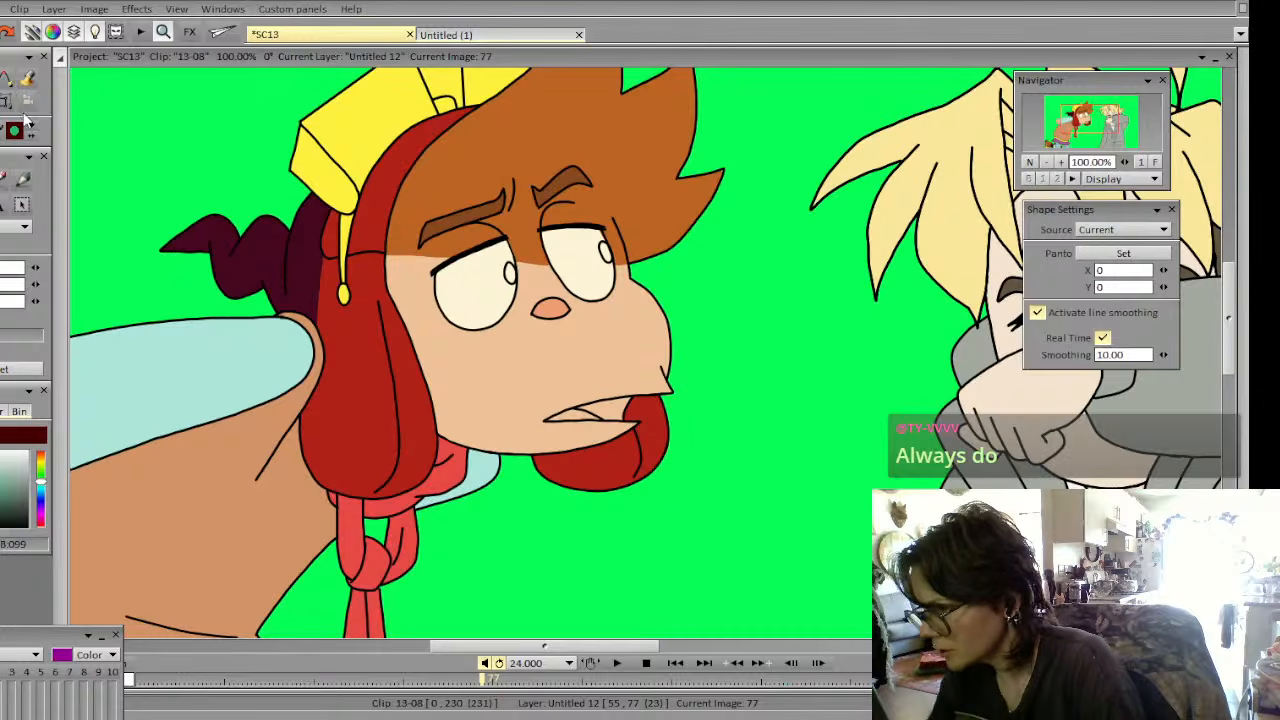
pyautogui.click(28, 79)
pyautogui.click(511, 275)
pyautogui.click(607, 262)
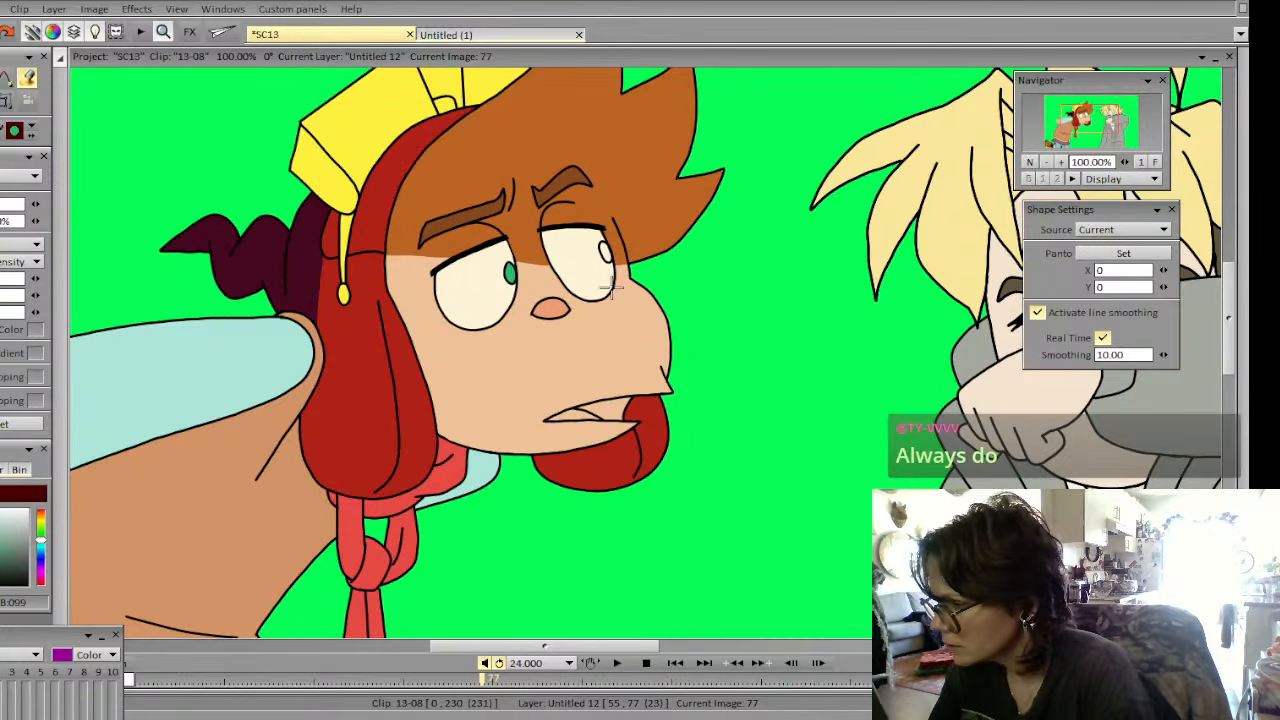
# Apply off-white to the left character's eye whites on frame 76, try it on frame 77, and undo that last fill
pyautogui.press('Left')
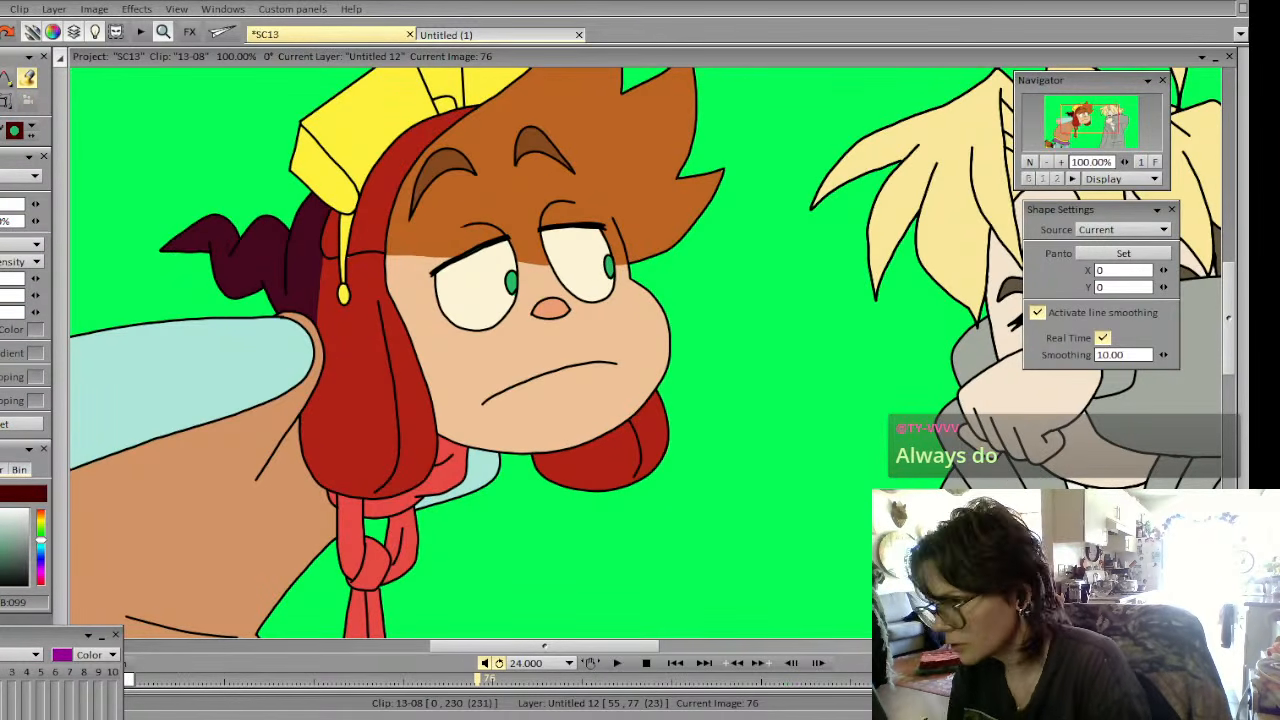
pyautogui.click(489, 305)
pyautogui.click(585, 286)
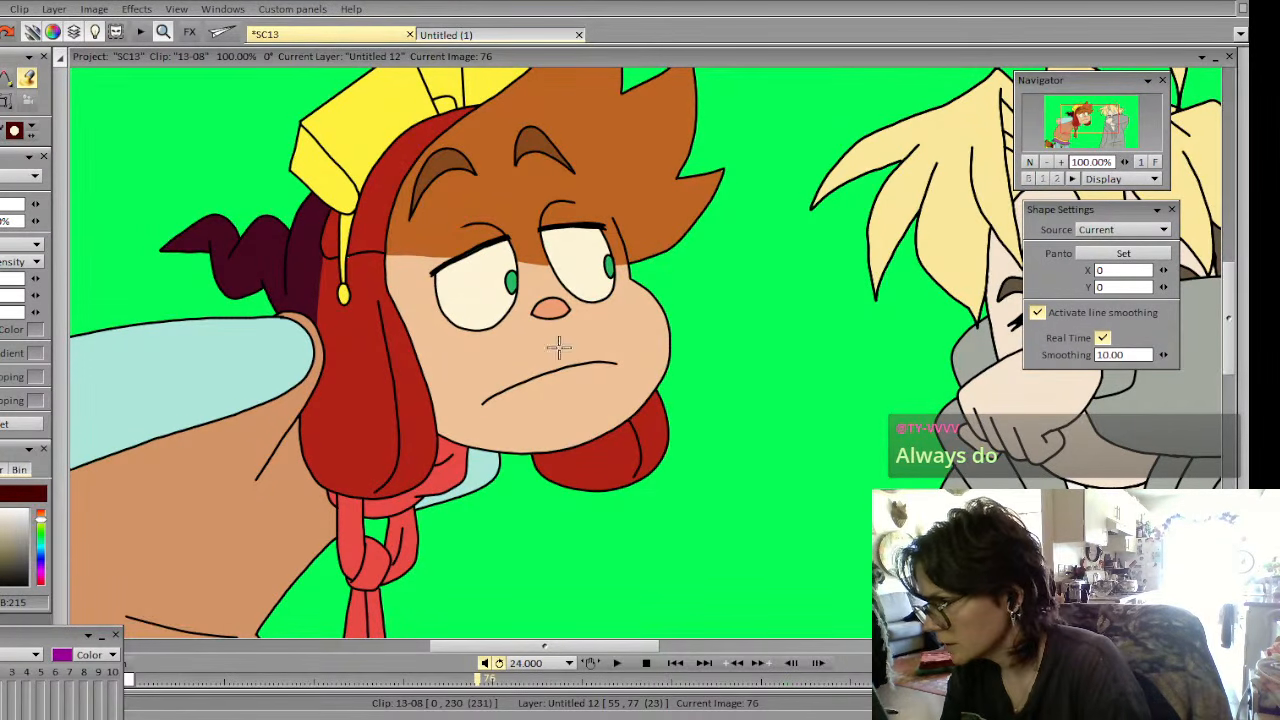
pyautogui.press('Right')
pyautogui.click(589, 278)
pyautogui.hotkey('ctrl', 'z')
pyautogui.press('Left')
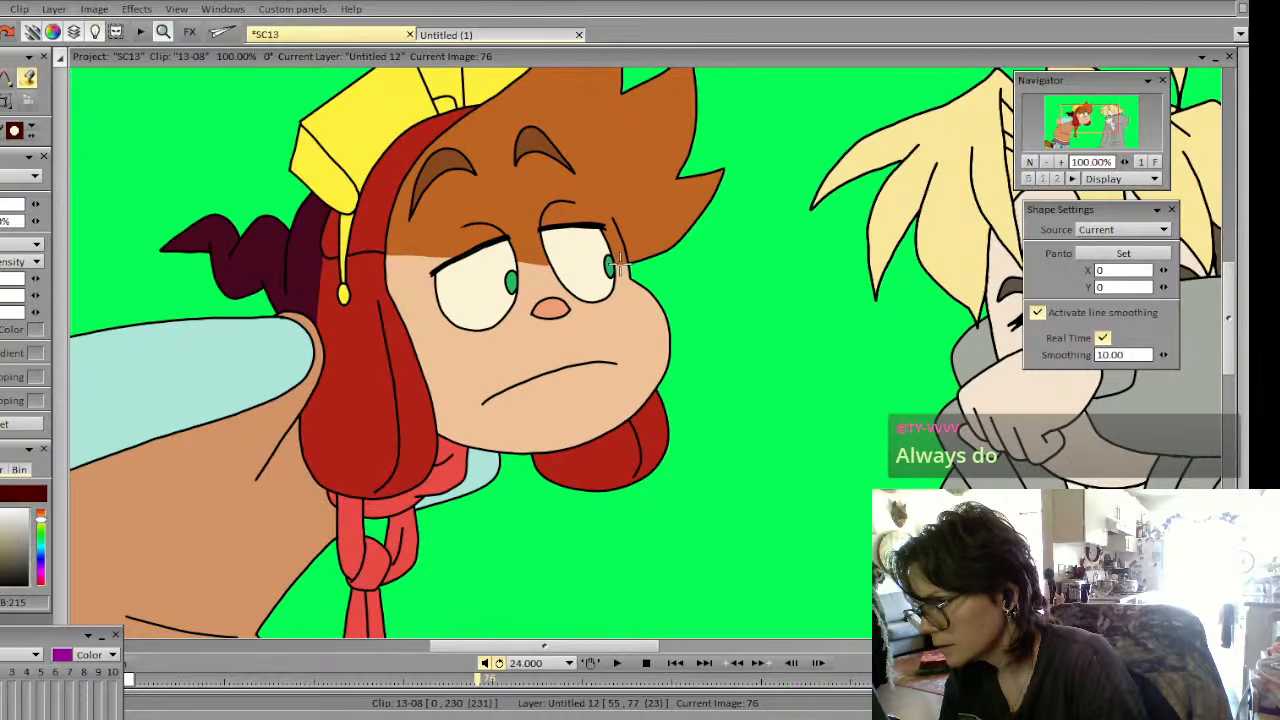
# Fill the whites of both of the left character's eyes on frame 69 with the off-white
pyautogui.press('Left')
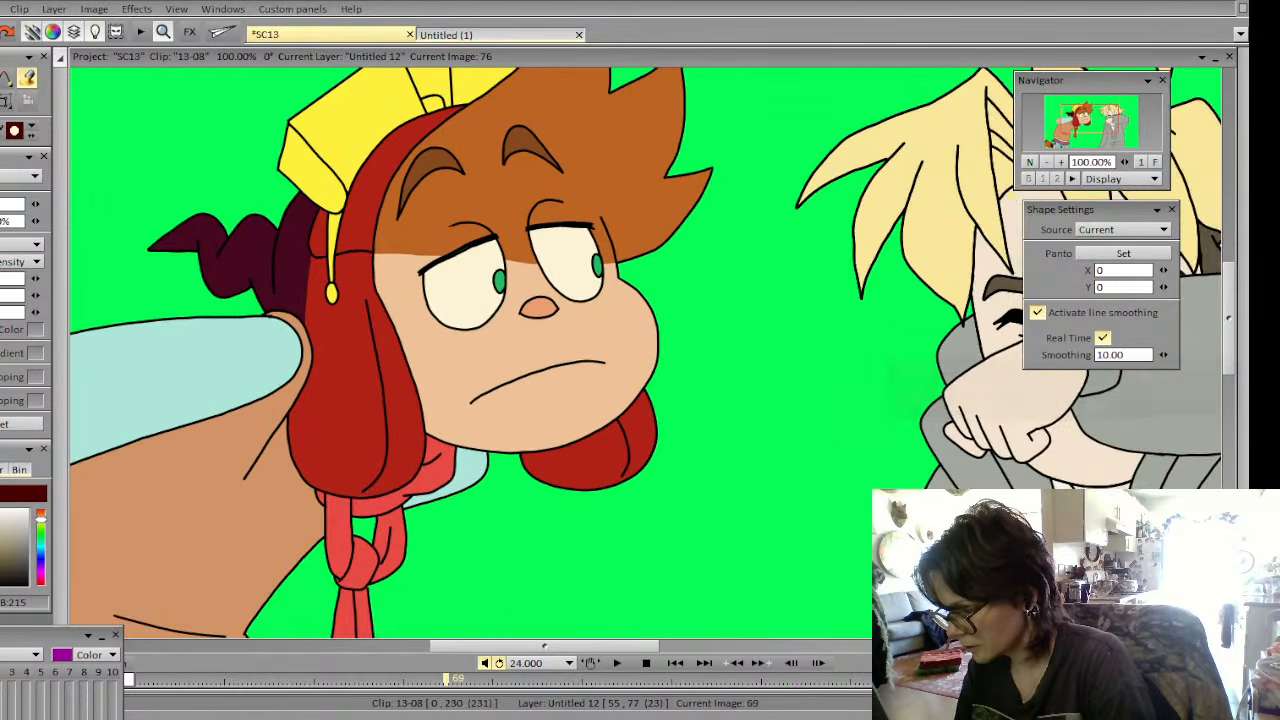
pyautogui.click(479, 303)
pyautogui.click(577, 287)
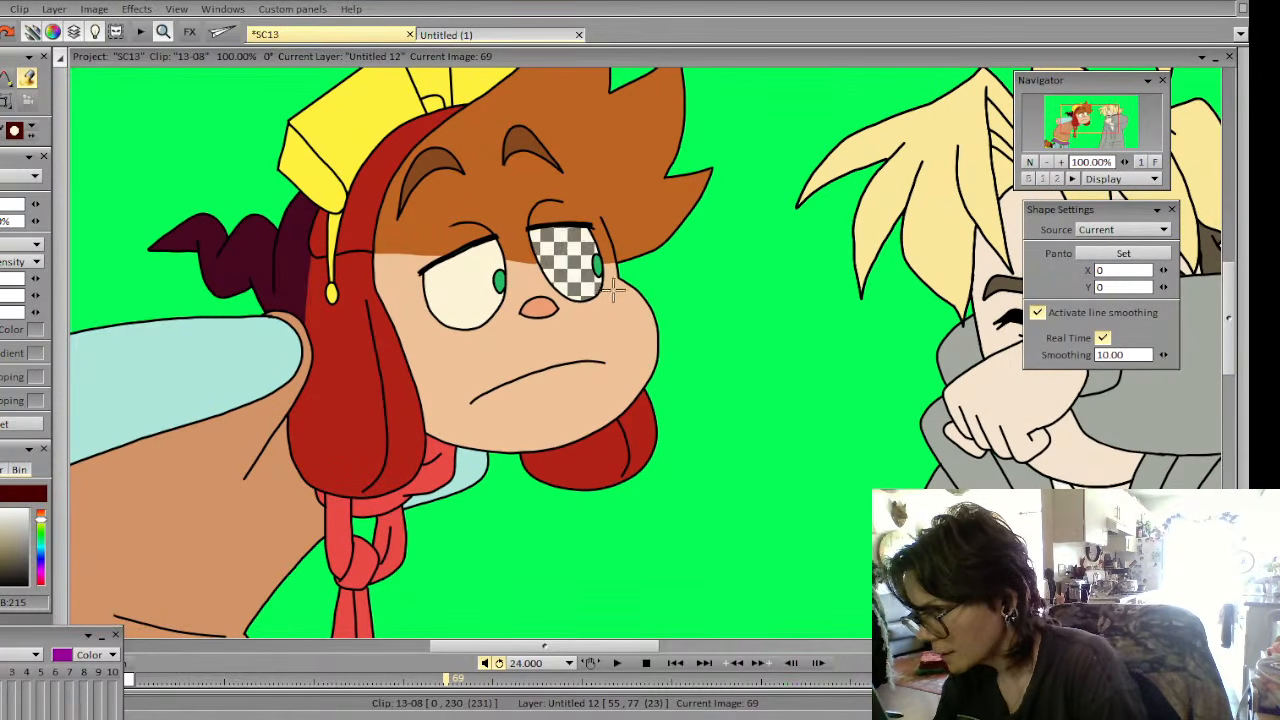
pyautogui.press('Left')
pyautogui.press('Left')
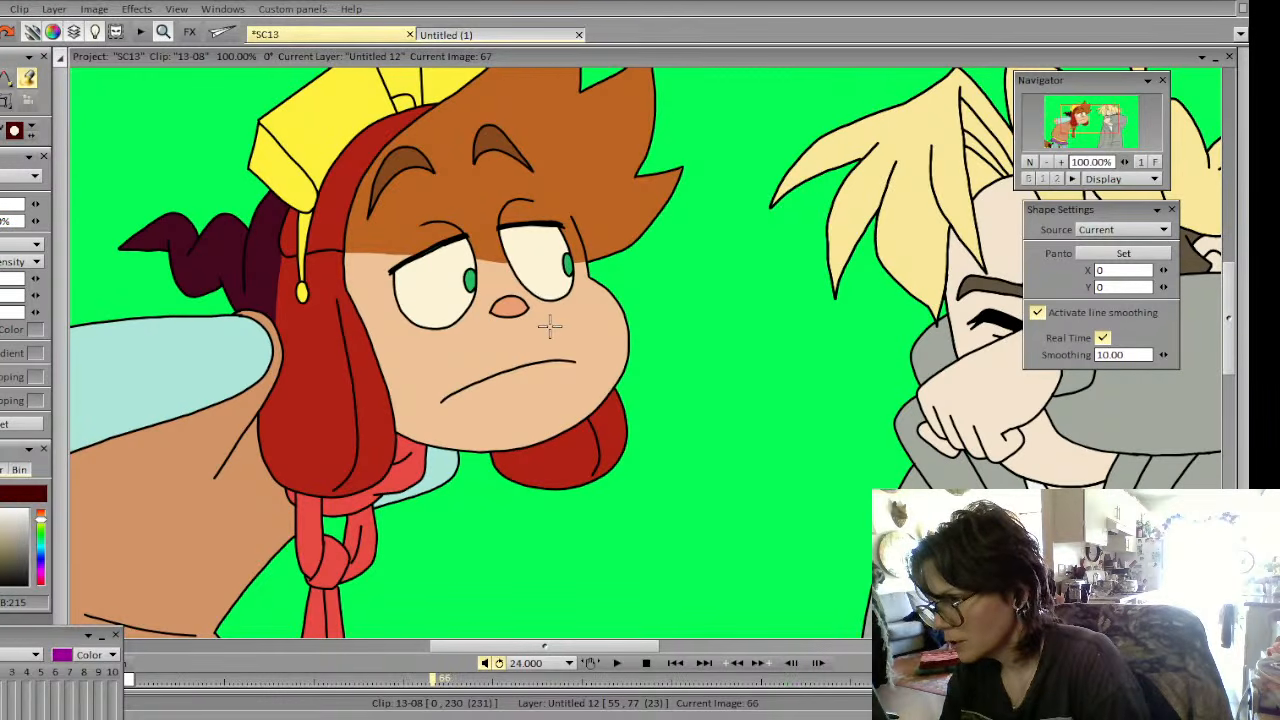
# Fill the left character's eye whites with the off-white on the earlier frames down to 63
pyautogui.press('Left')
pyautogui.press('Left')
pyautogui.click(514, 287)
pyautogui.moveTo(583, 648); pyautogui.dragTo(560, 648)
pyautogui.press('Left')
pyautogui.press('Left')
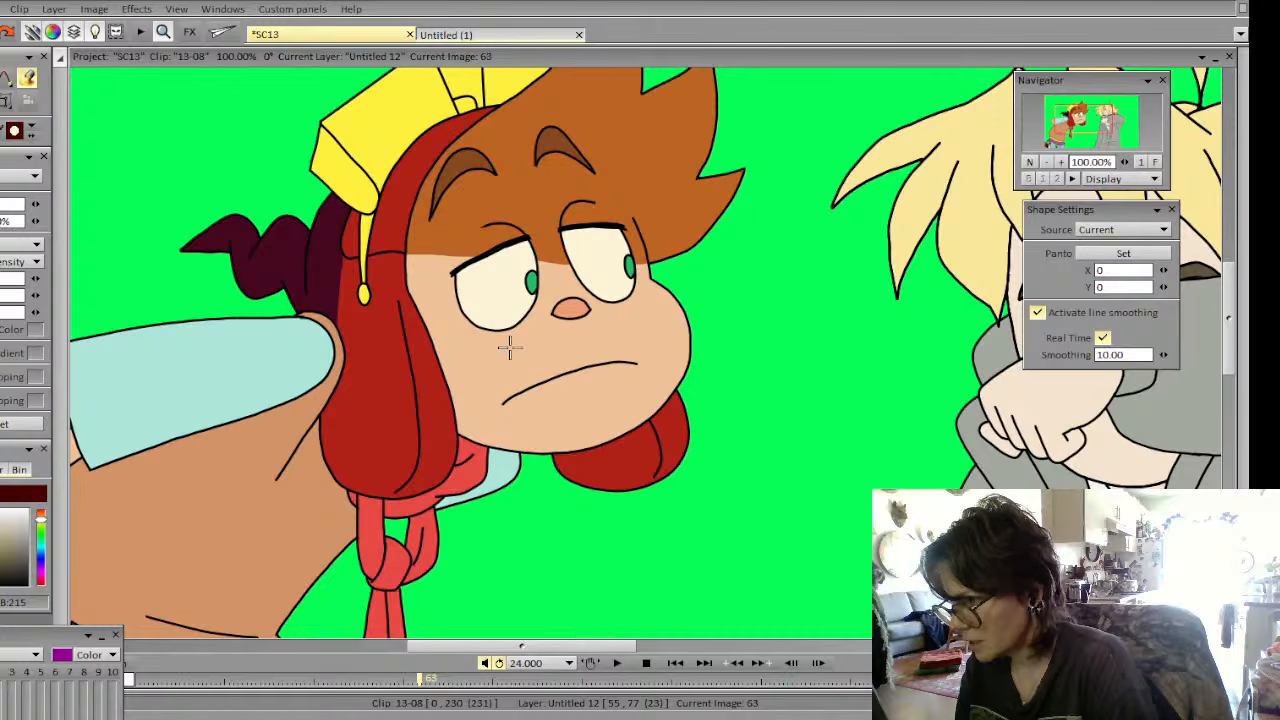
pyautogui.click(509, 313)
pyautogui.click(597, 262)
pyautogui.moveTo(552, 648); pyautogui.dragTo(533, 648)
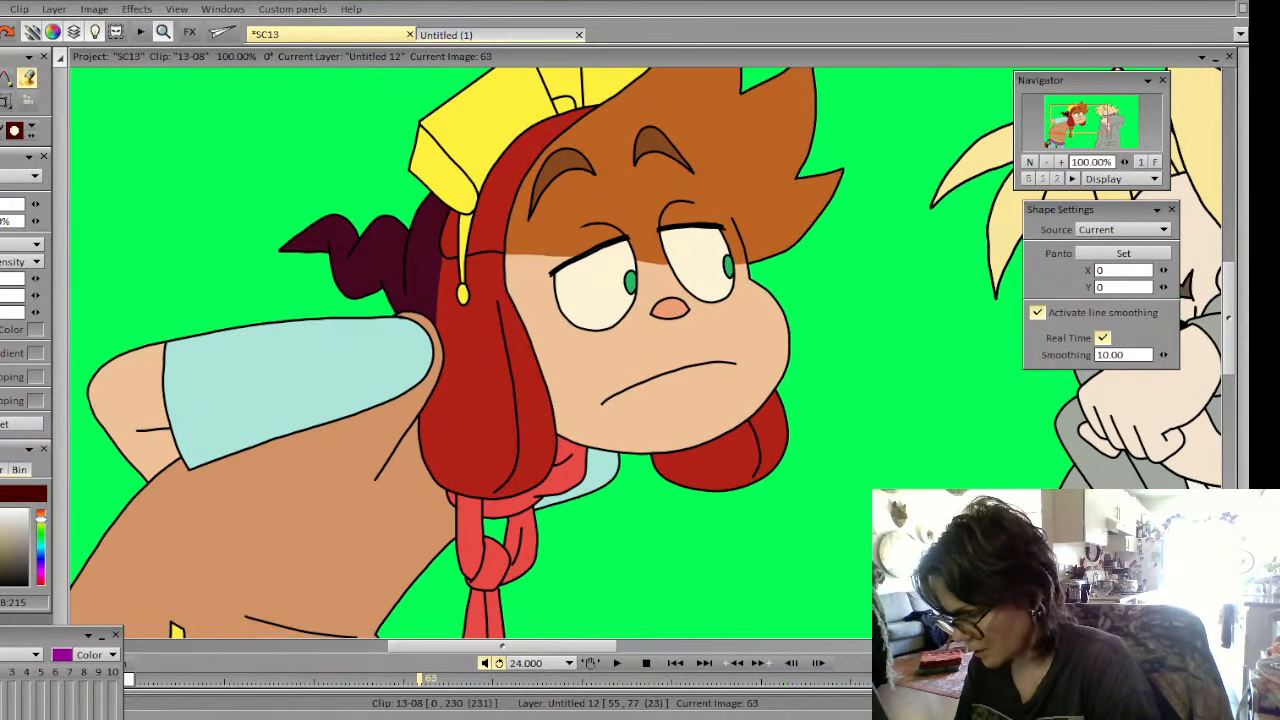
# Continue the off-white eye fill on the frames just before 63 and touch up the face on frame 62 with its skin colour
pyautogui.press('Left')
pyautogui.press('Left')
pyautogui.click(628, 280)
pyautogui.press('Left')
pyautogui.press('Right')
pyautogui.press('Right')
pyautogui.press('Right')
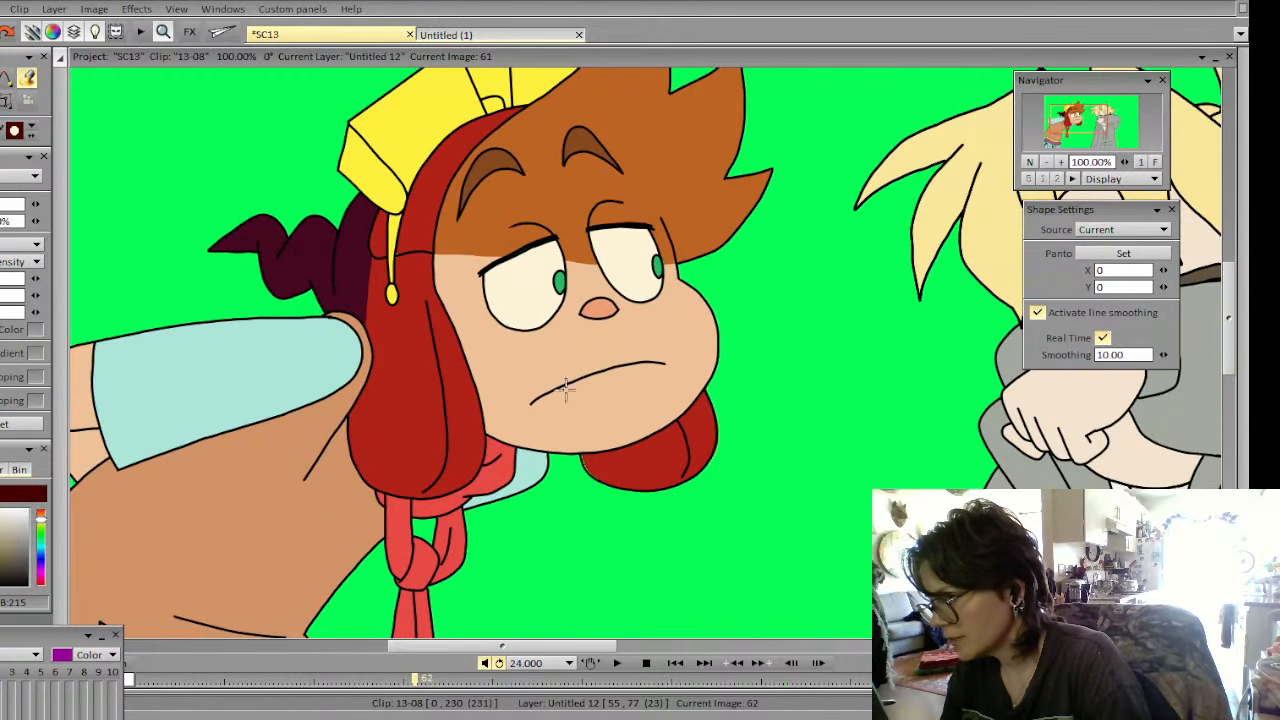
pyautogui.press('Left')
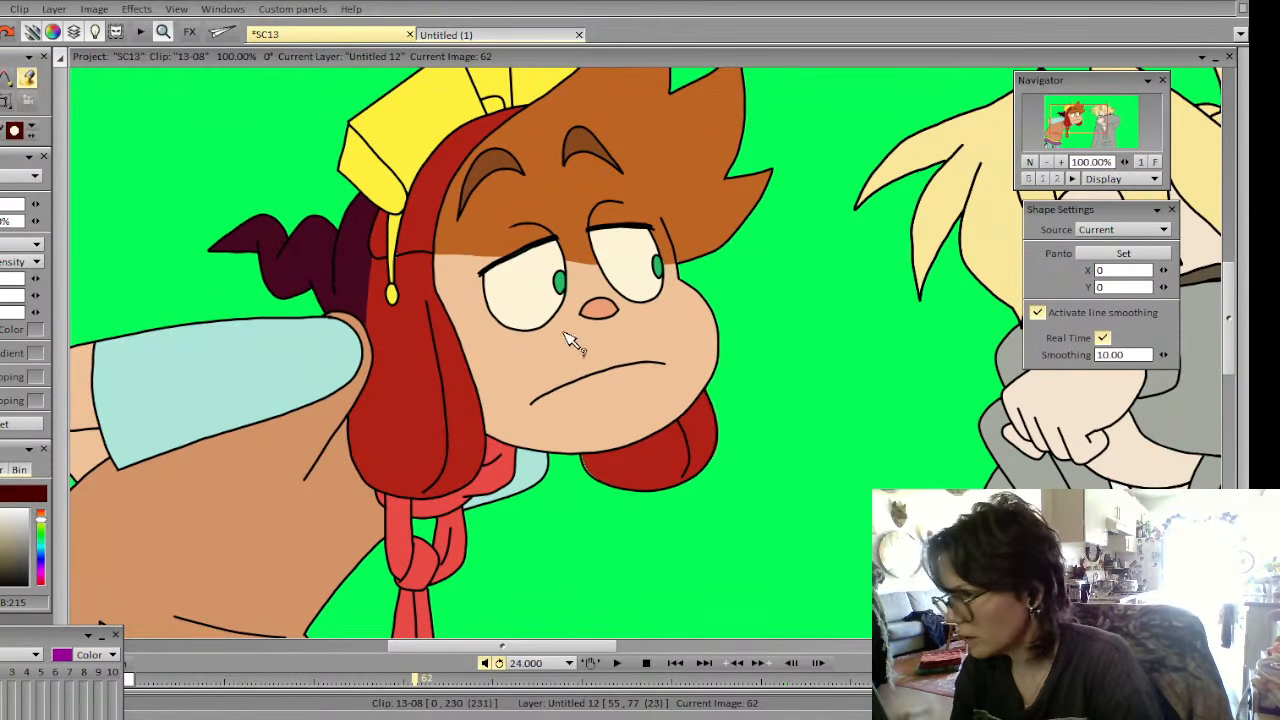
pyautogui.click(2, 77)
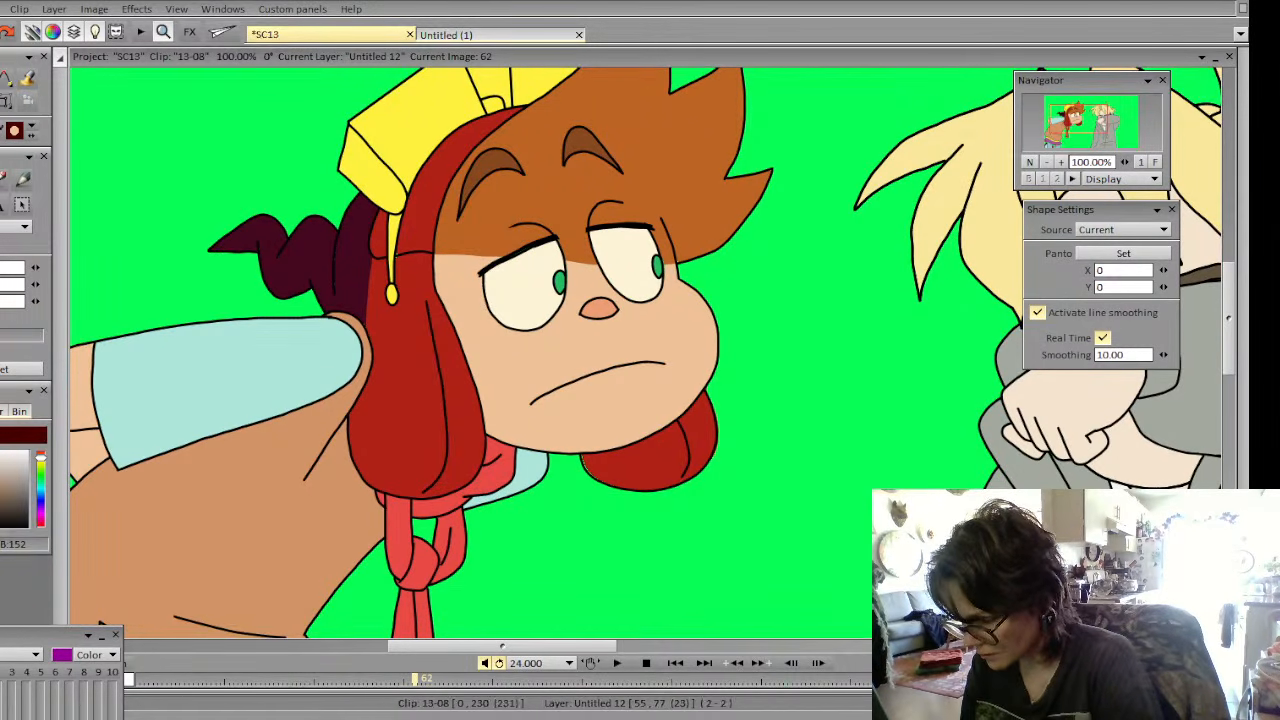
# Go back to frame 57 and fill both of the left character's eye whites with the off-white
pyautogui.press('Left')
pyautogui.press('Left')
pyautogui.press('Left')
pyautogui.press('Left')
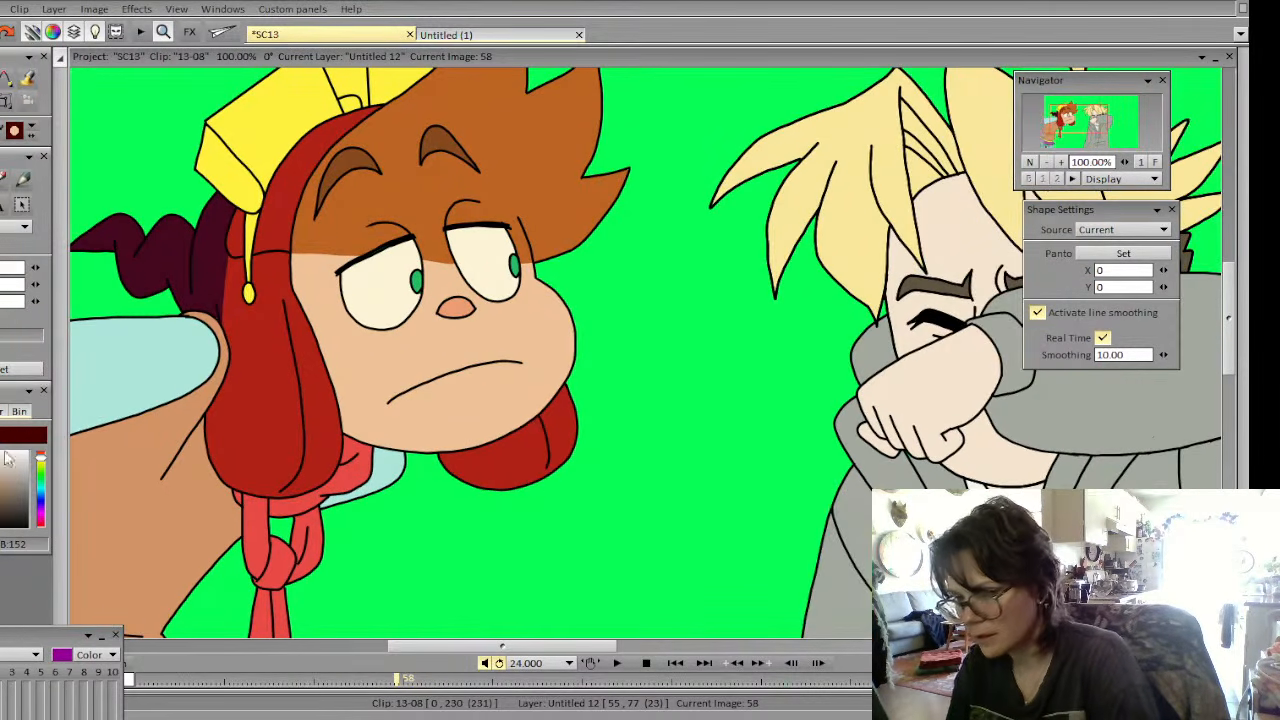
pyautogui.click(28, 78)
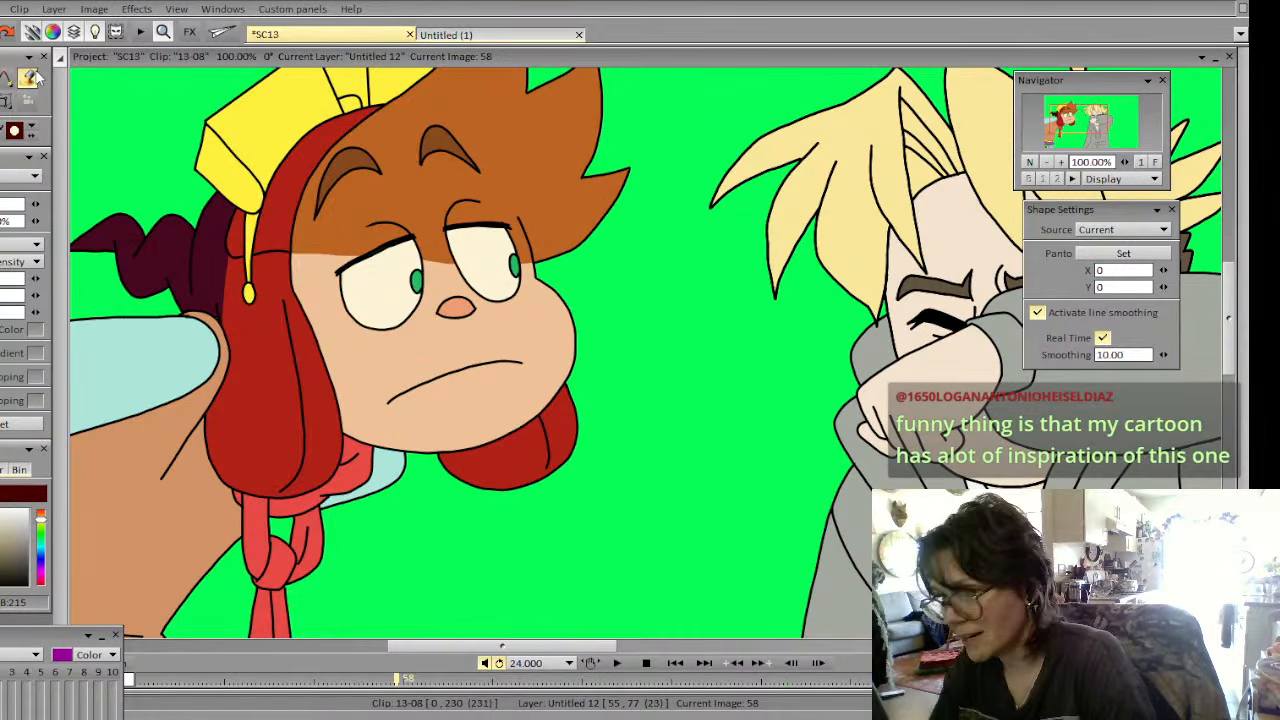
pyautogui.press('Left')
pyautogui.click(388, 292)
pyautogui.click(488, 268)
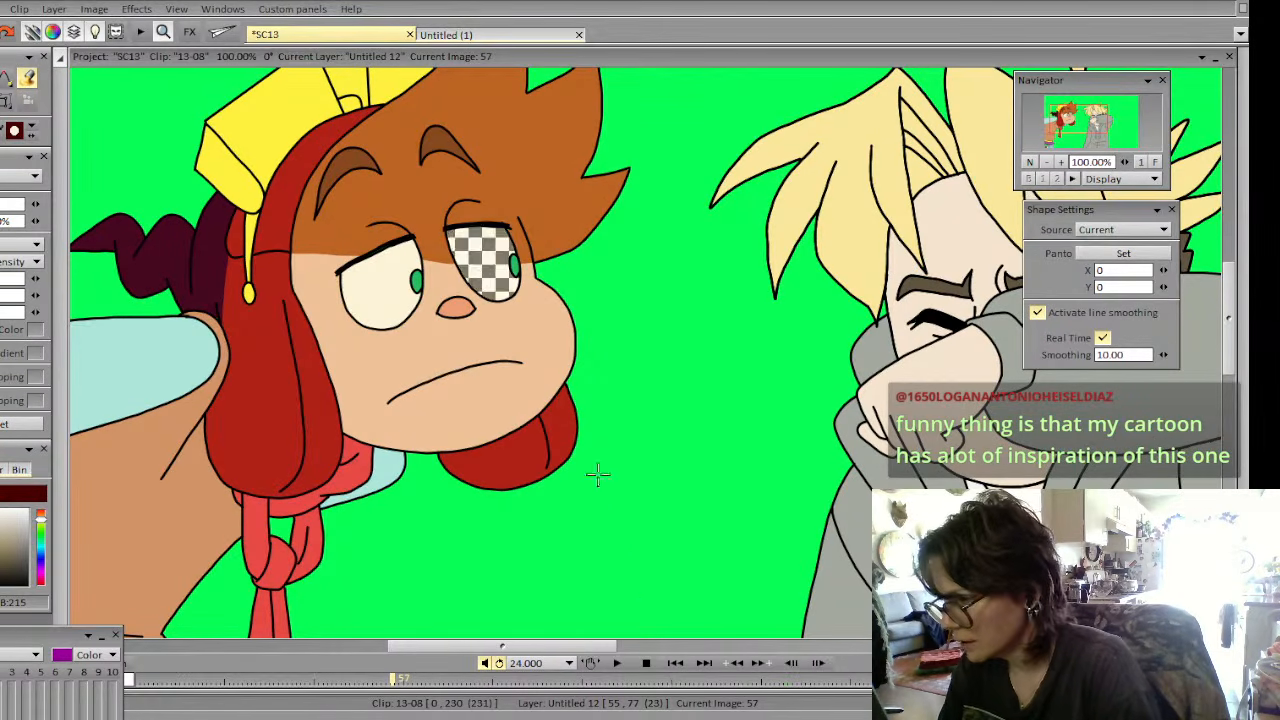
pyautogui.moveTo(591, 648); pyautogui.dragTo(568, 651)
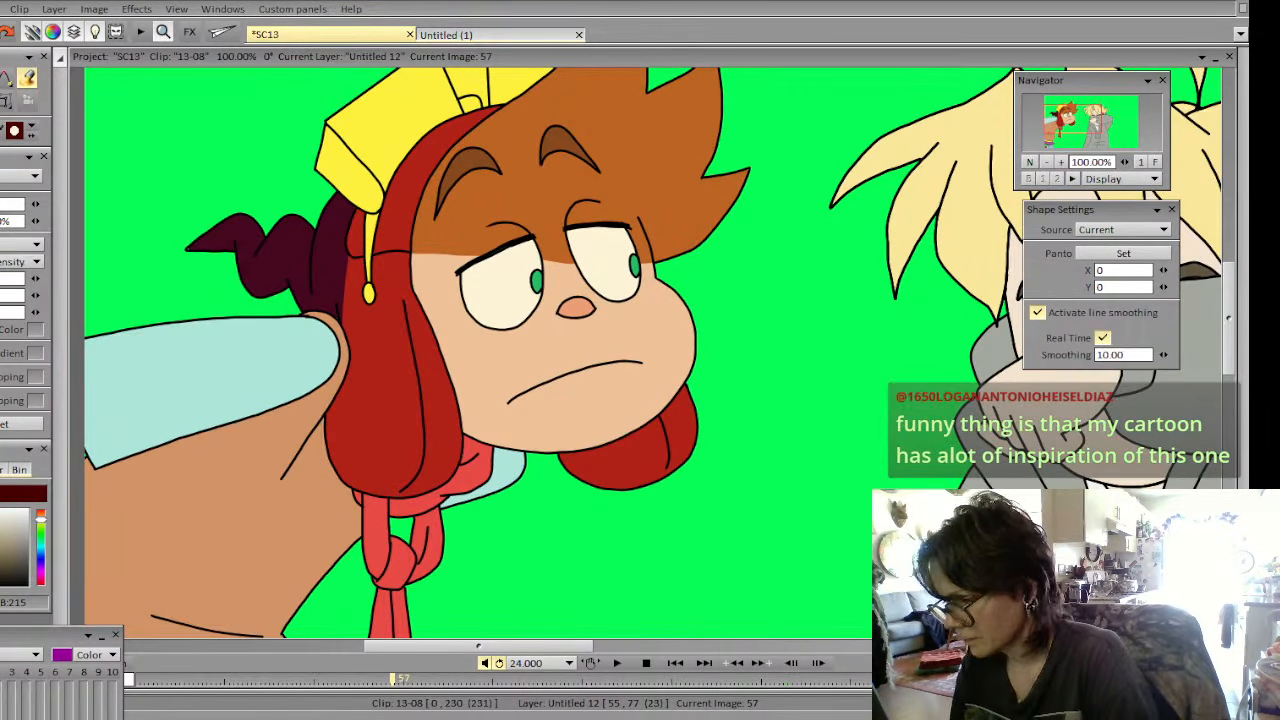
# Move back to frame 55 and save the project
pyautogui.press('Left')
pyautogui.press('Left')
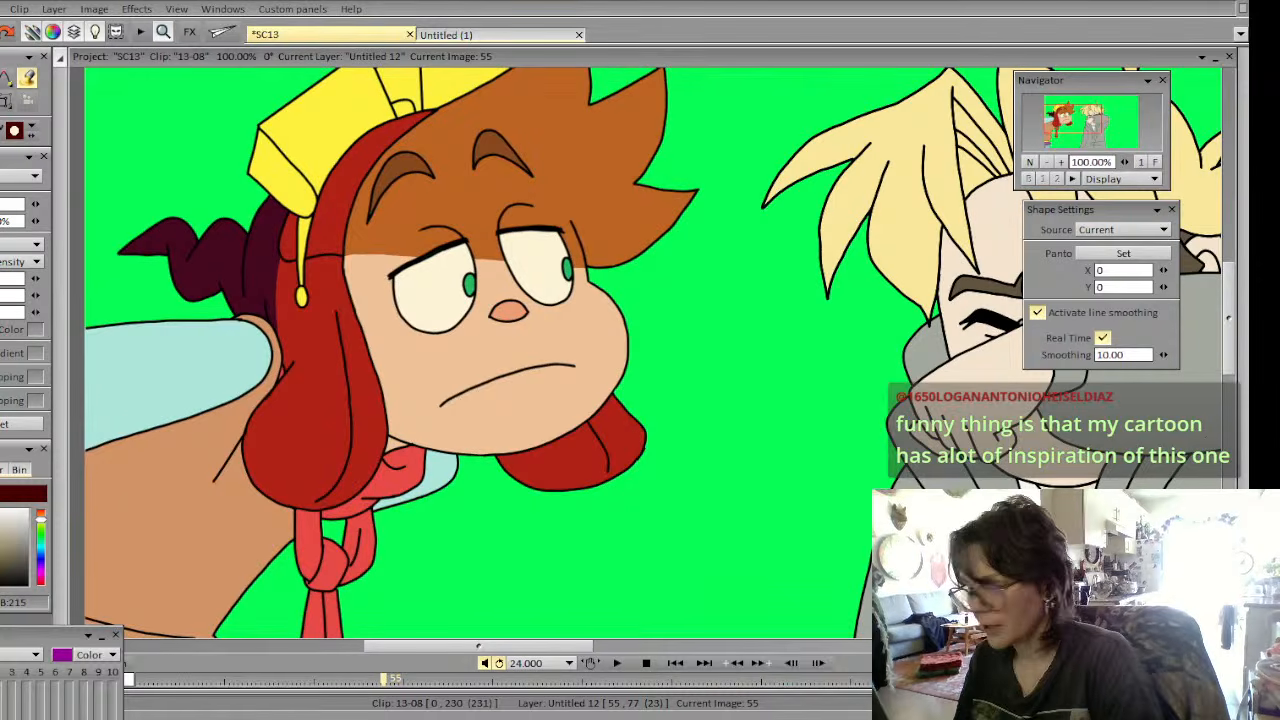
pyautogui.hotkey('ctrl', 's')
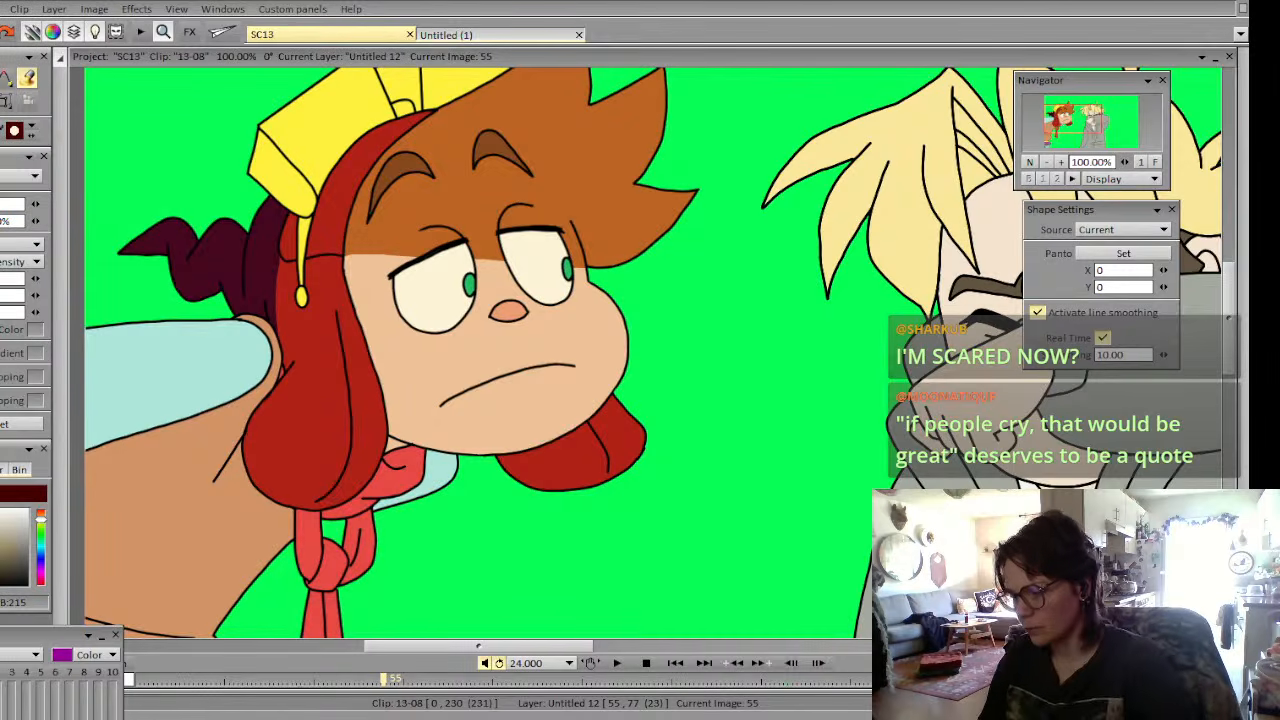
# Compare frames 55 and 56 and touch up the left character's eyebrow on frame 56 with its dark brown
pyautogui.press('Right')
pyautogui.press('Right')
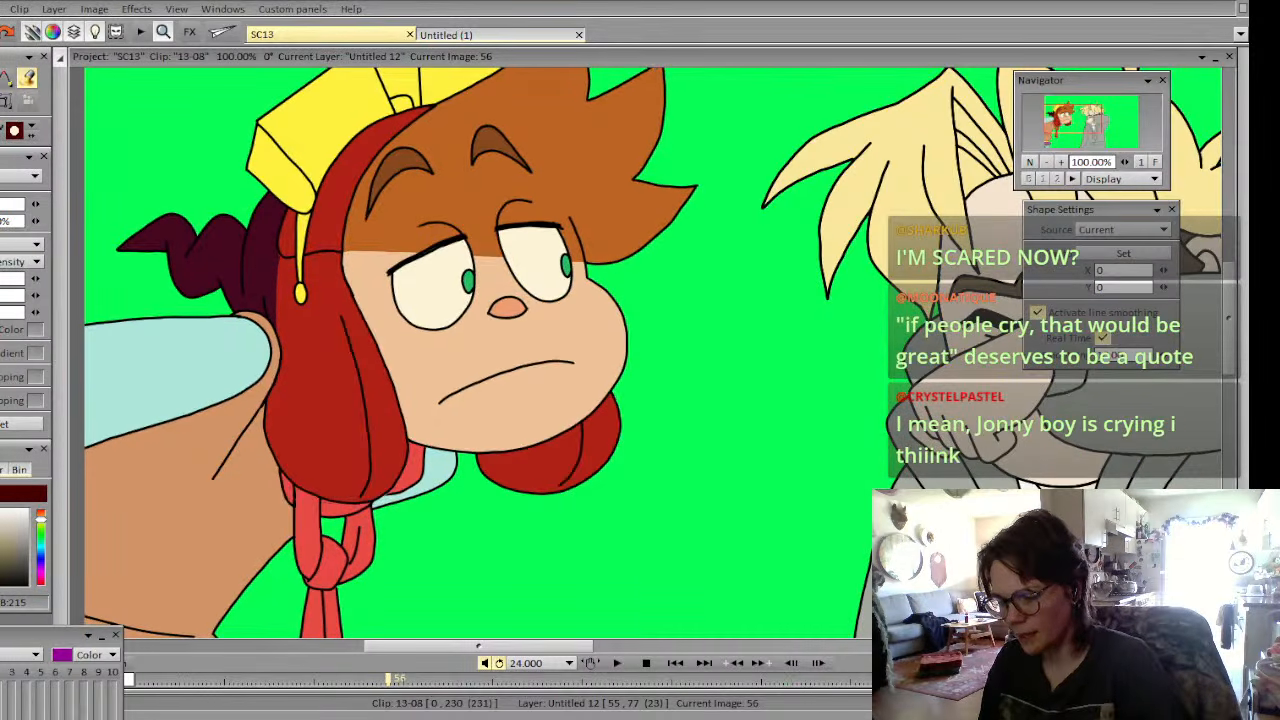
pyautogui.press('Left')
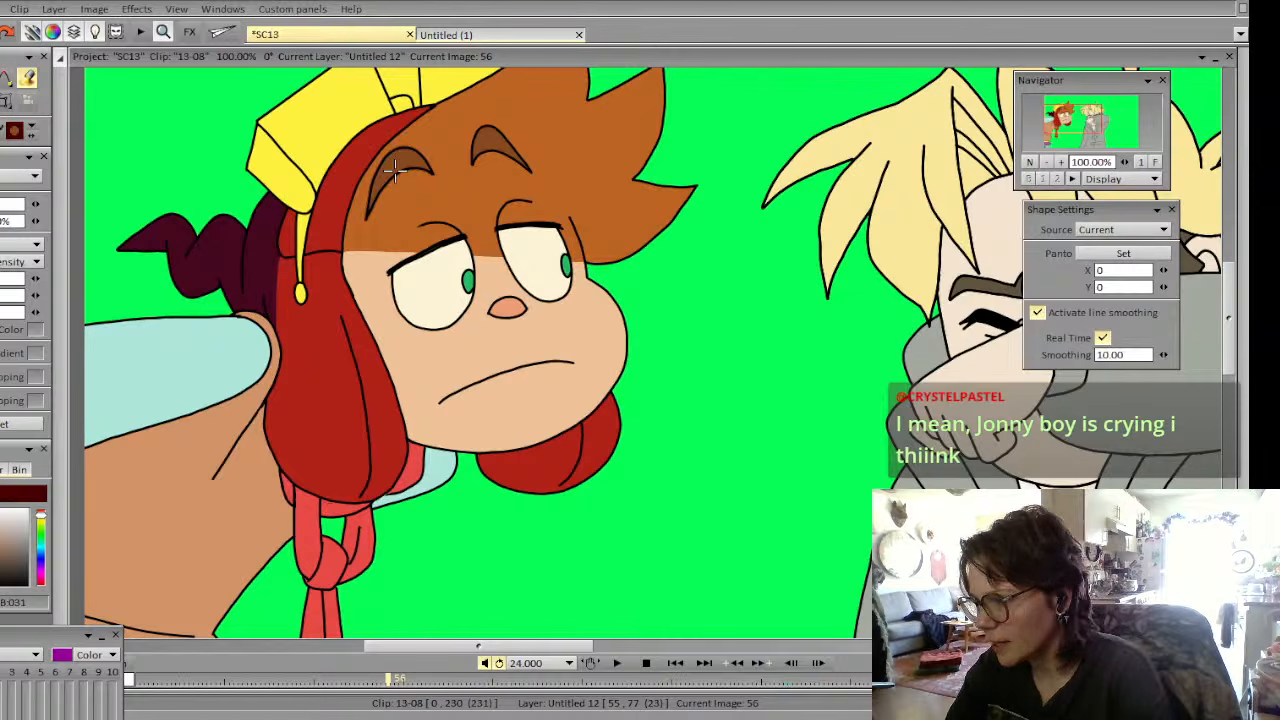
pyautogui.press('Left')
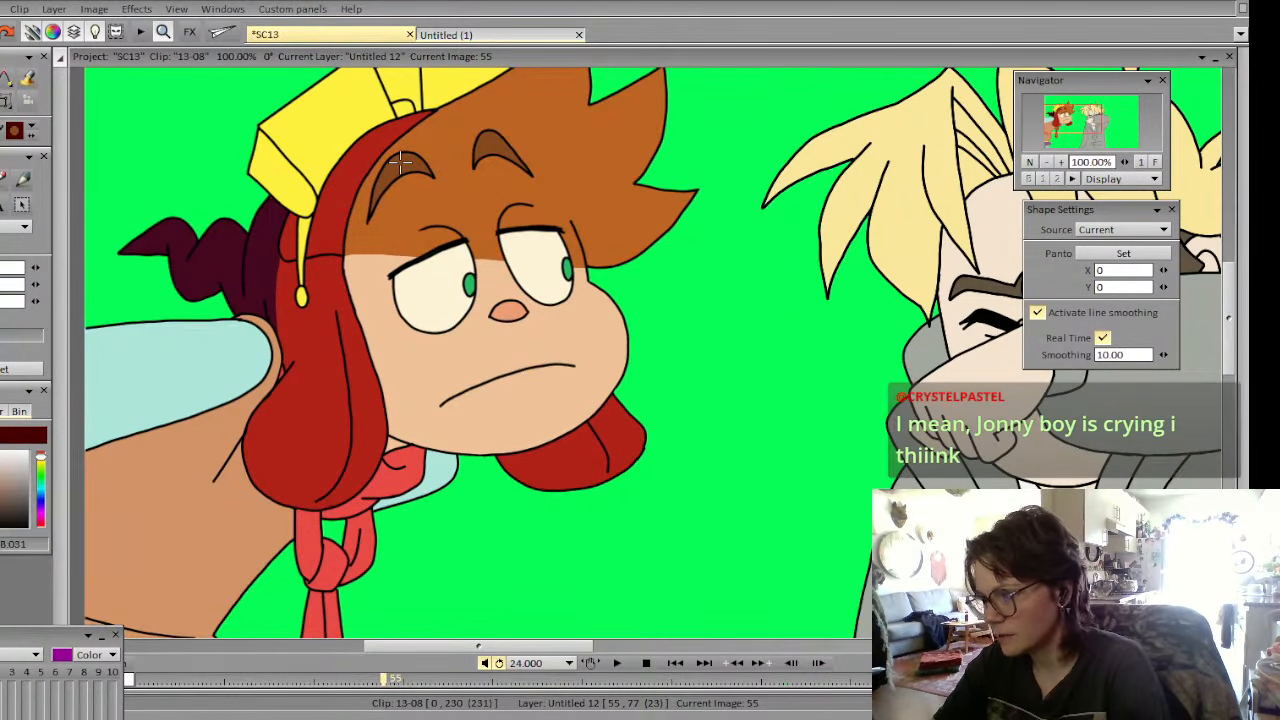
# Check the left character's colouring on frames 55 to 63 and sample the hat's red on frame 61
pyautogui.press('Right')
pyautogui.press('Right')
pyautogui.press('Right')
pyautogui.press('Right')
pyautogui.press('Right')
pyautogui.press('Right')
pyautogui.press('Right')
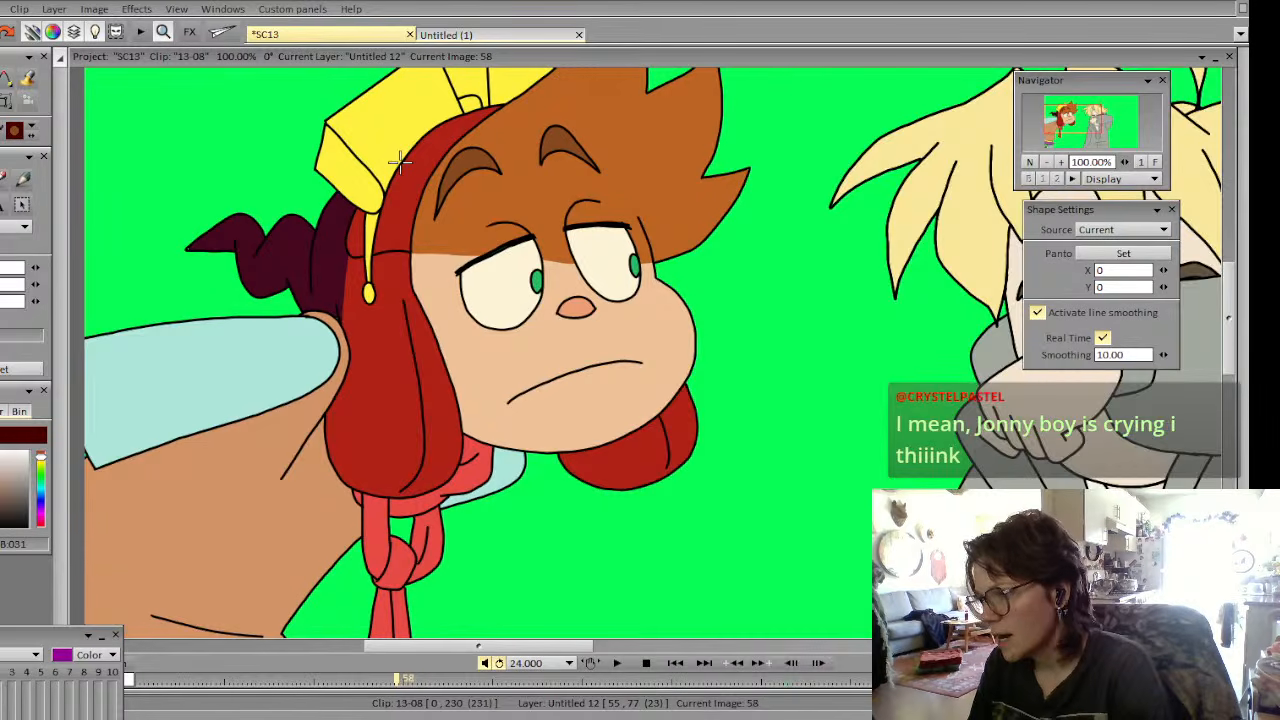
pyautogui.press('Left')
pyautogui.press('Left')
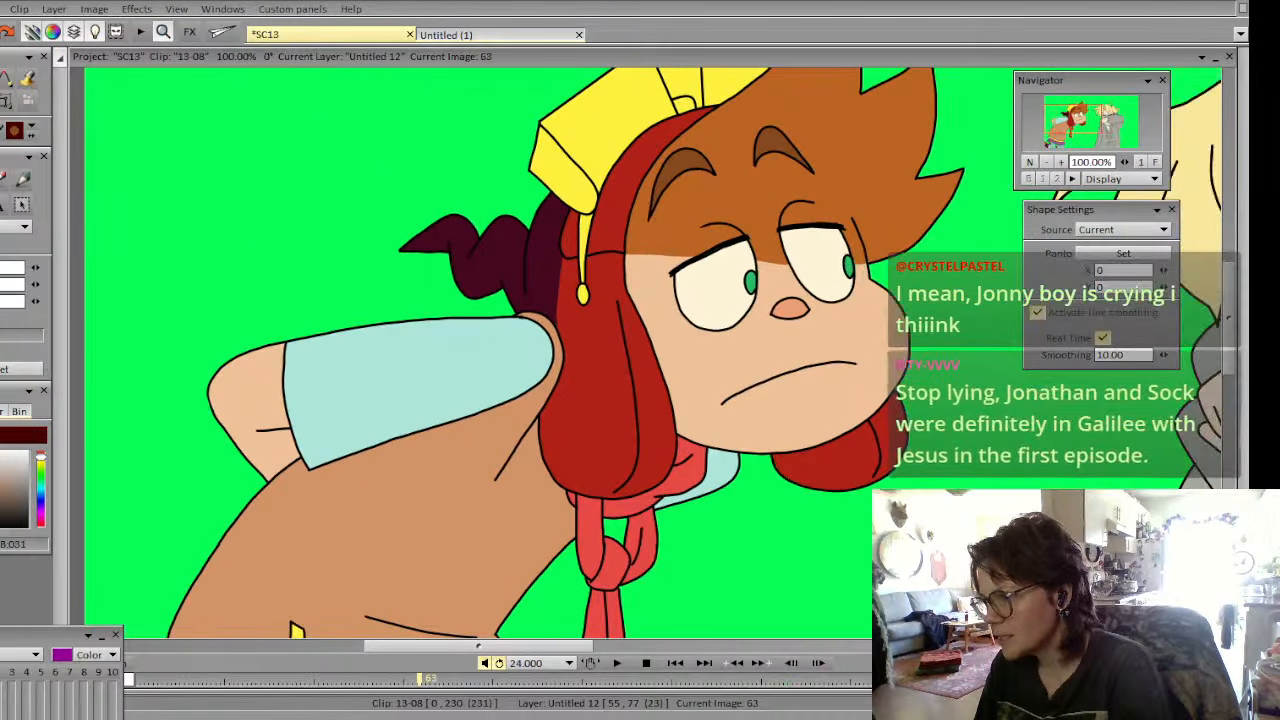
pyautogui.press('Right')
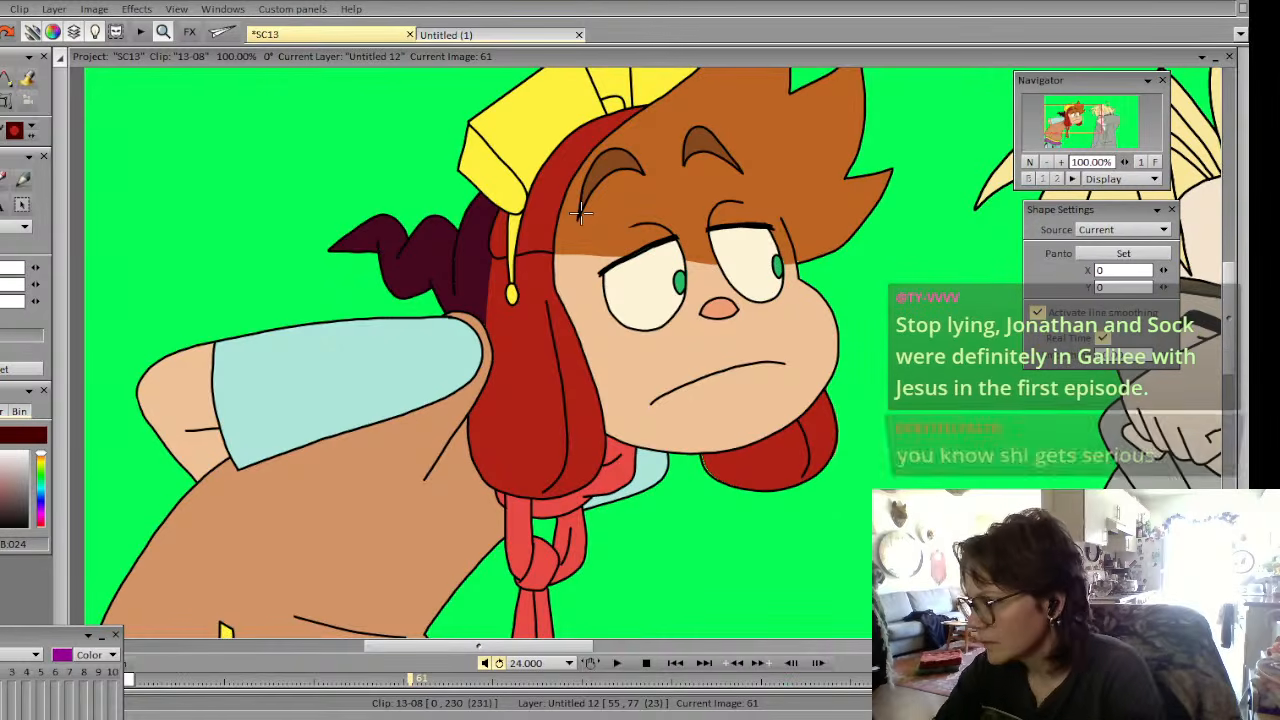
# Review the left character's colouring on each frame from 61 to 77
pyautogui.press('Right')
pyautogui.press('Right')
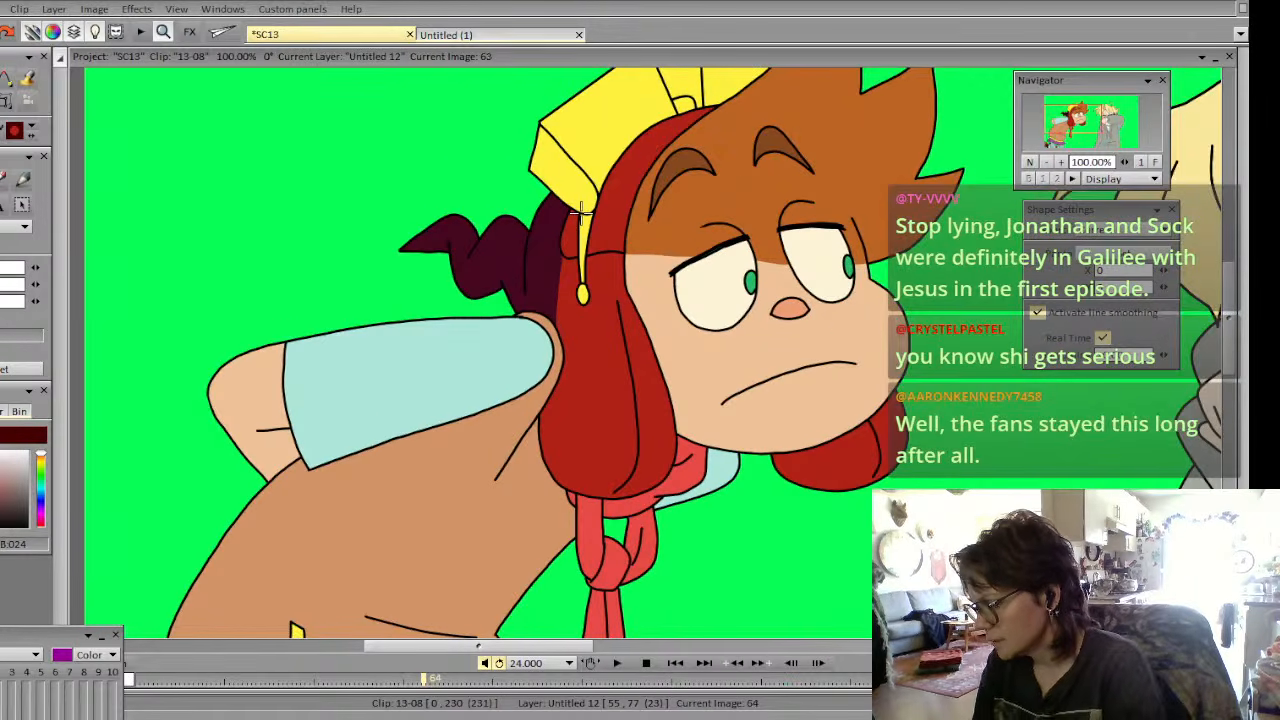
pyautogui.press('Right')
pyautogui.press('Right')
pyautogui.press('Right')
pyautogui.press('Right')
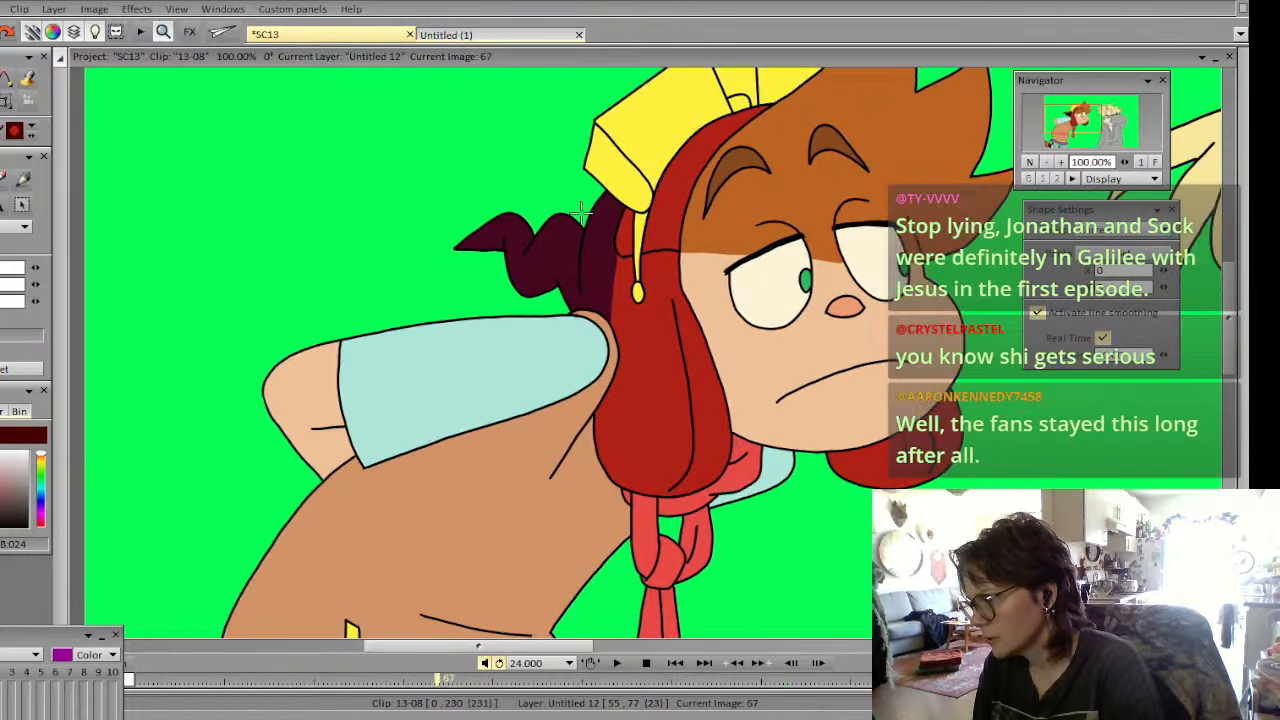
pyautogui.press('Right')
pyautogui.press('Right')
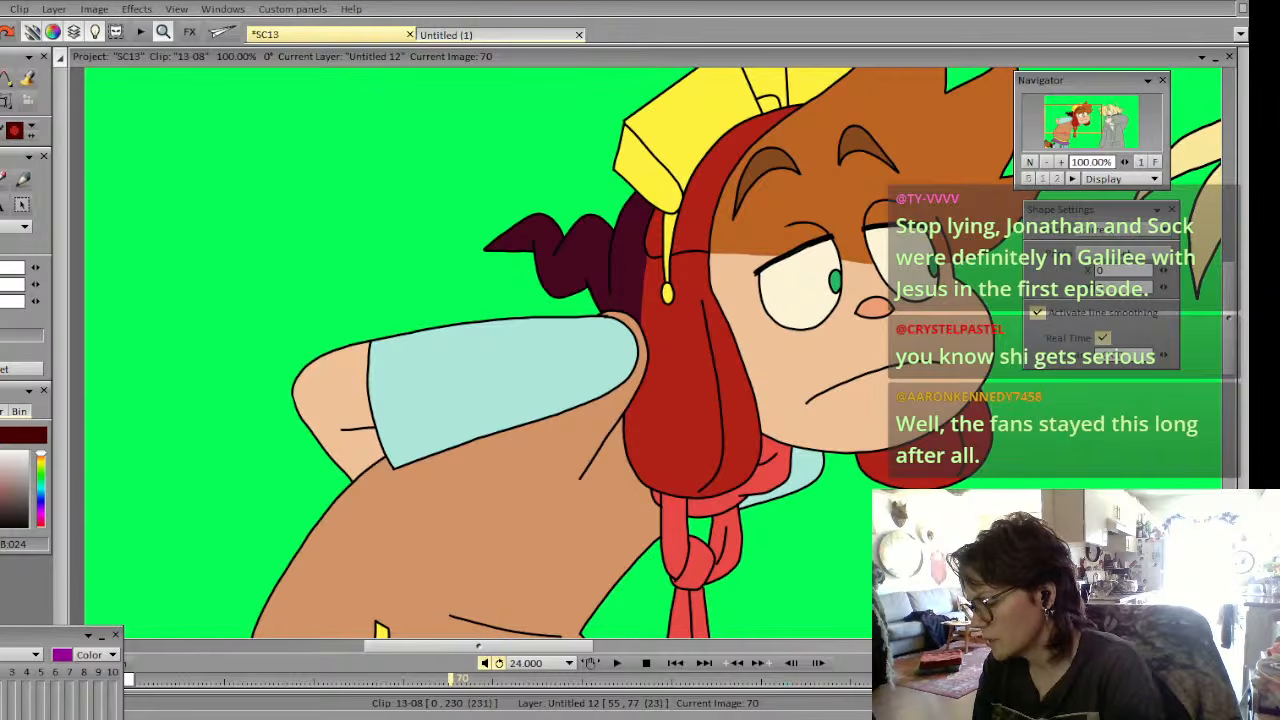
pyautogui.press('Right')
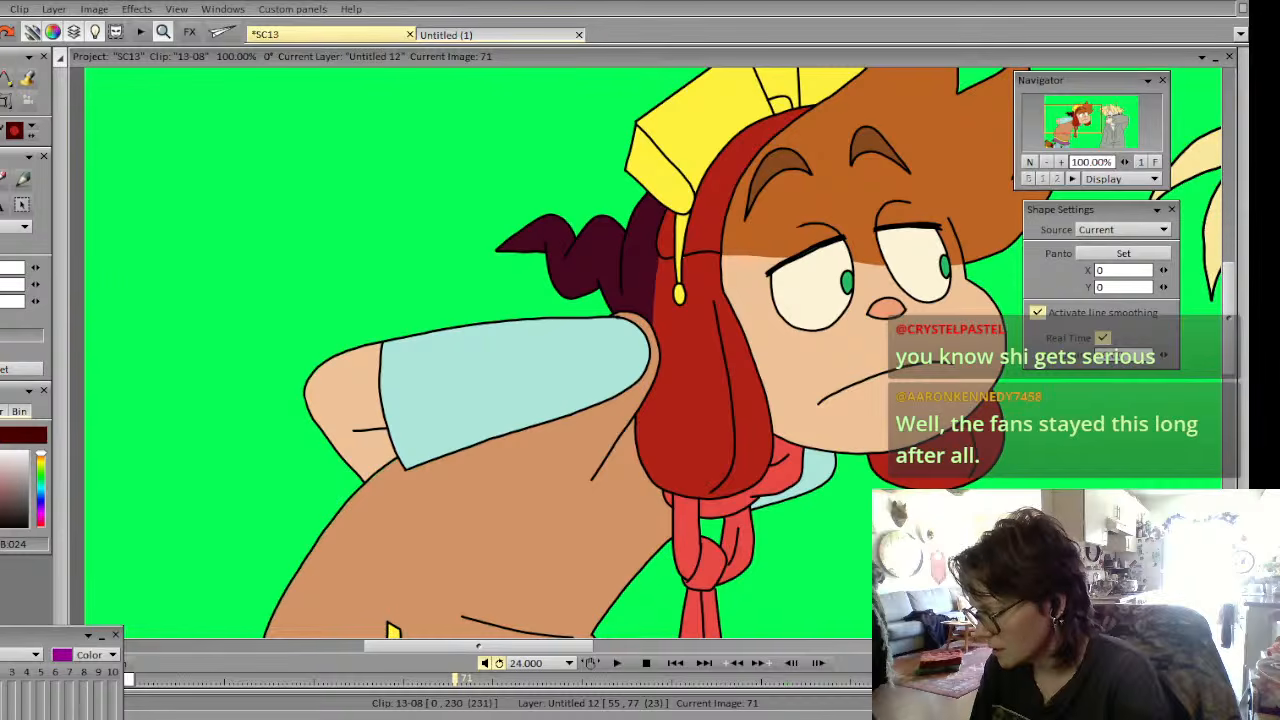
pyautogui.press('Right')
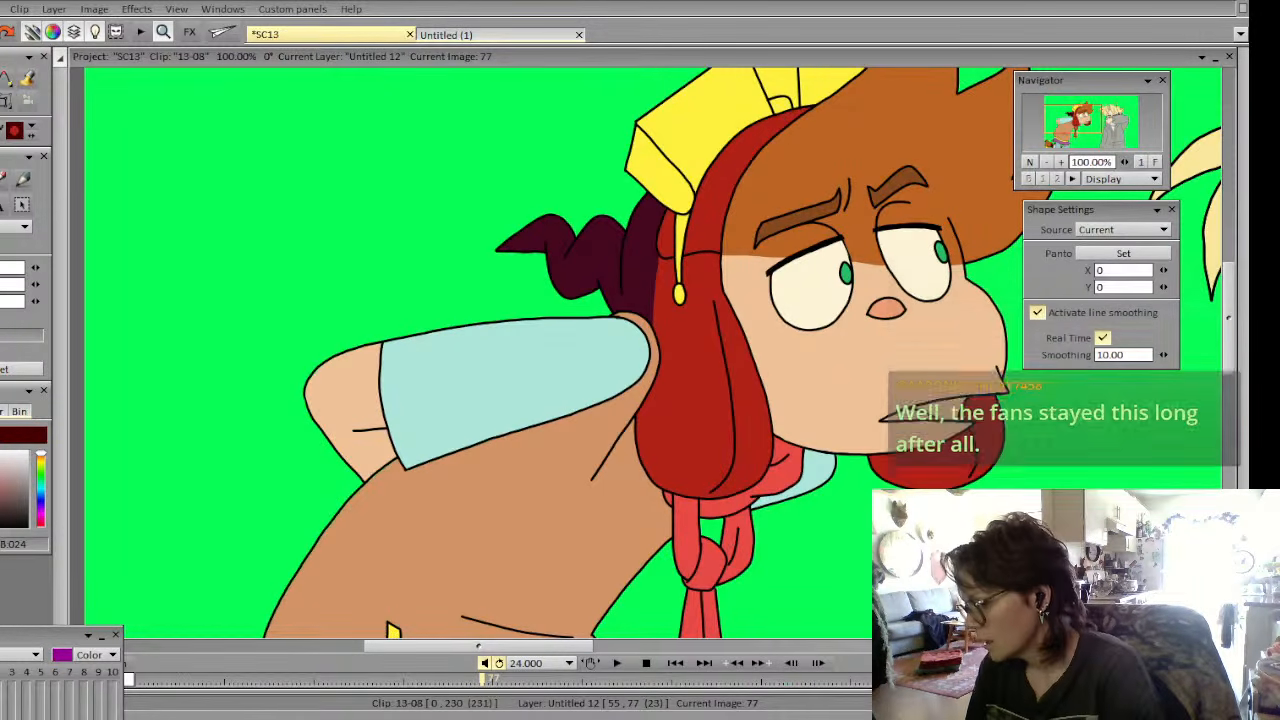
# Extend the left character's colour layer from frame 77 to frame 79 so its fills cover frames 78 and 79
pyautogui.press('Right')
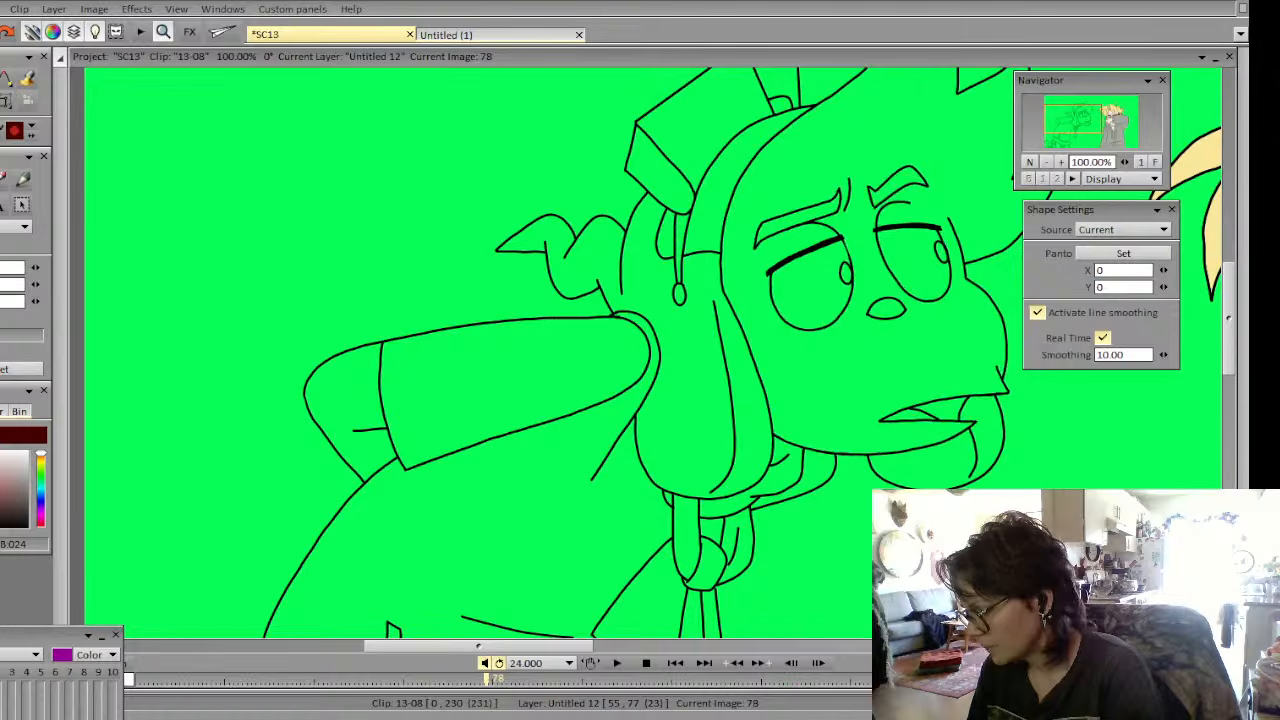
pyautogui.click(1046, 161)
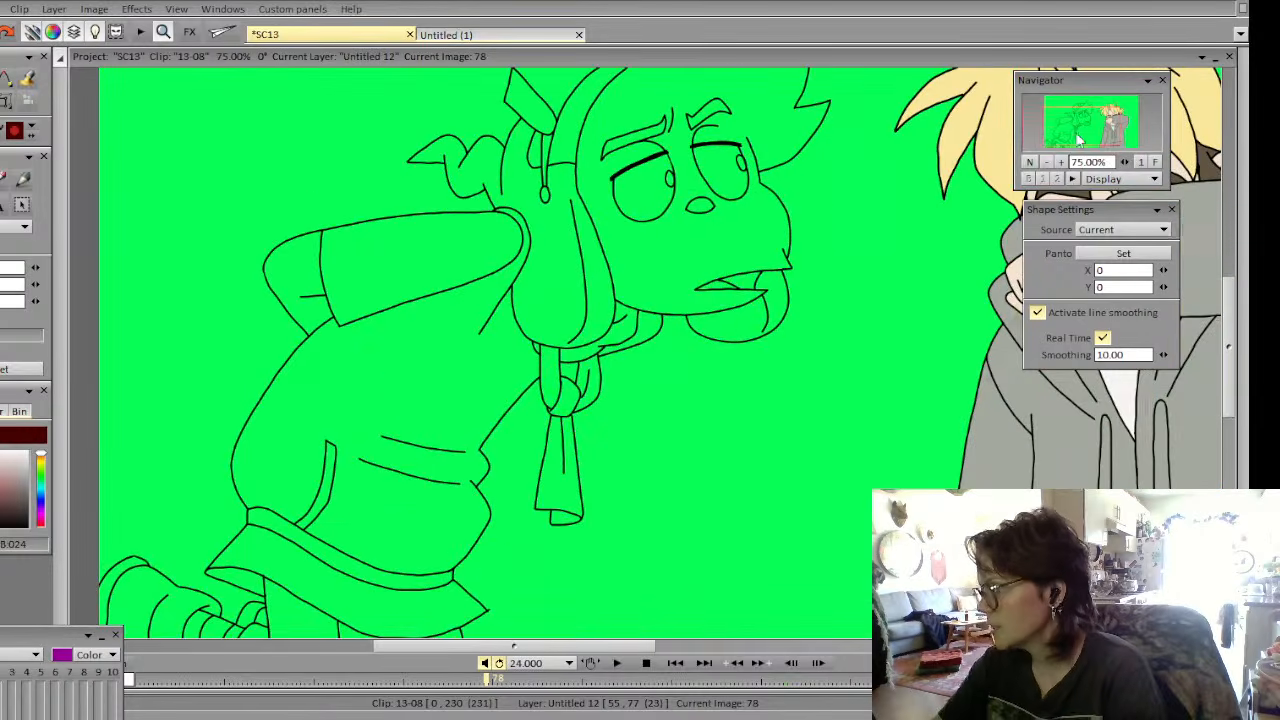
pyautogui.press('Left')
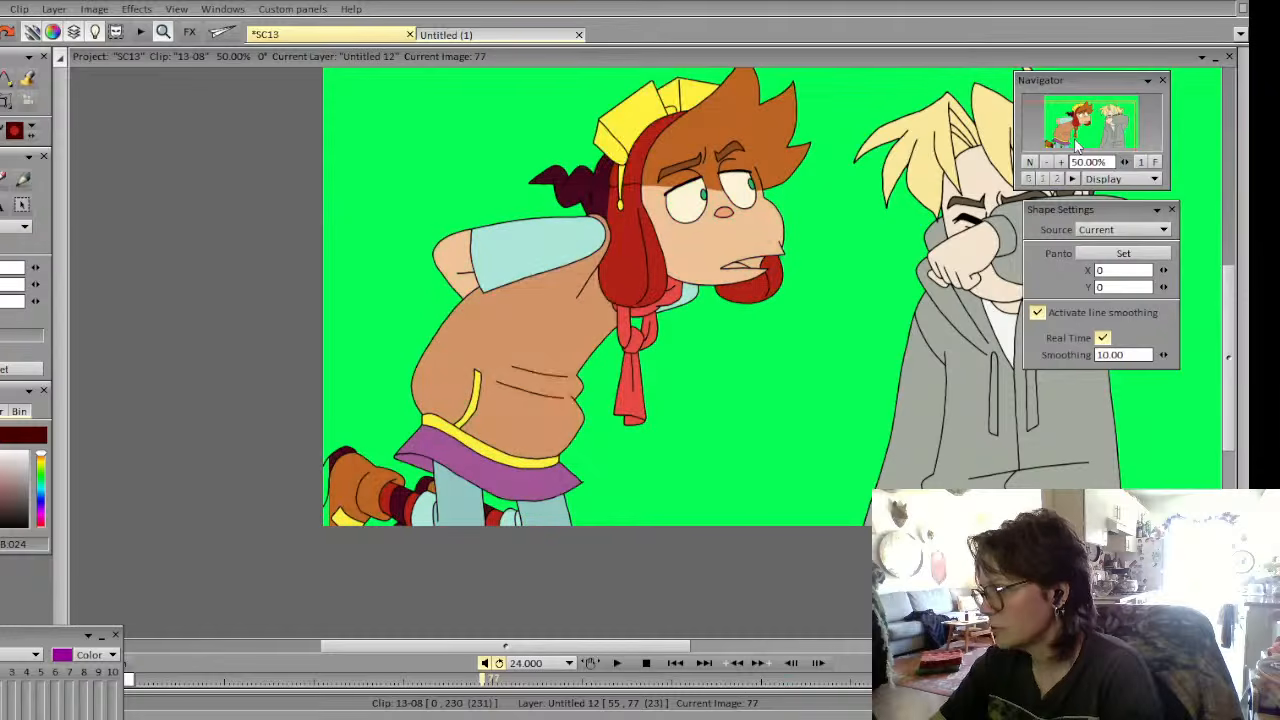
pyautogui.press('Right')
pyautogui.press('Right')
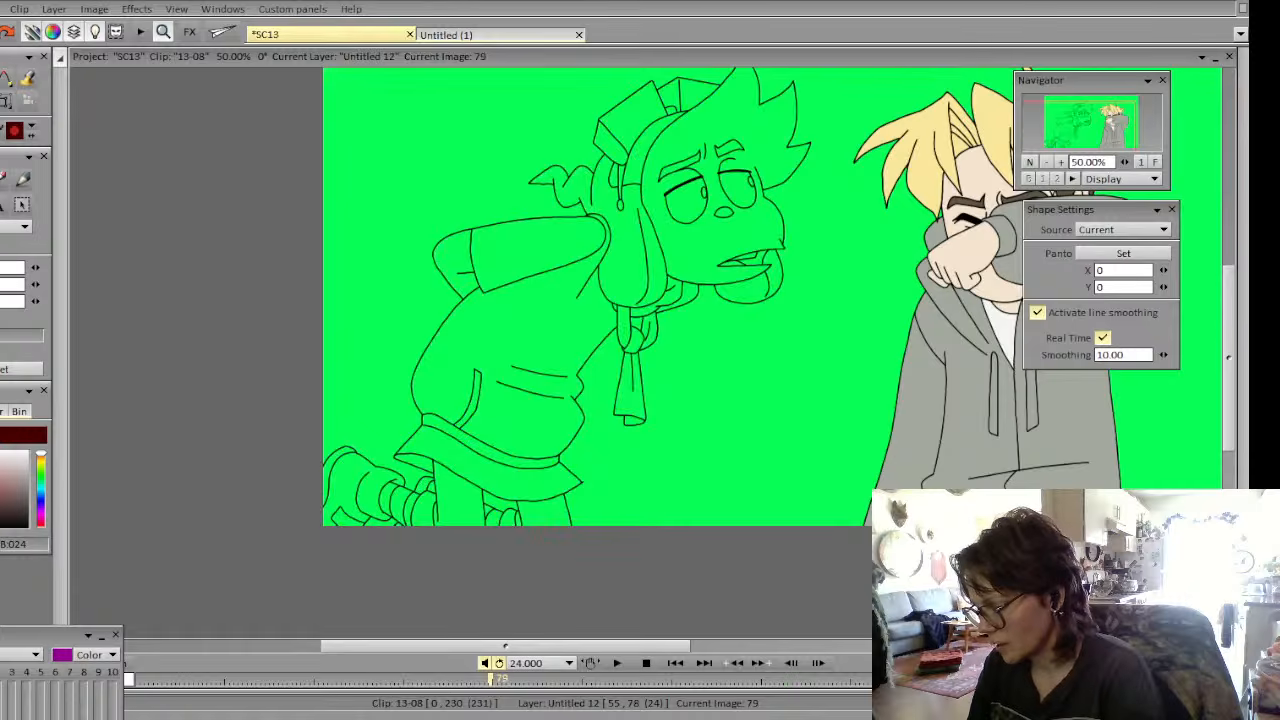
pyautogui.press('Left')
pyautogui.press('Right')
pyautogui.press('Left')
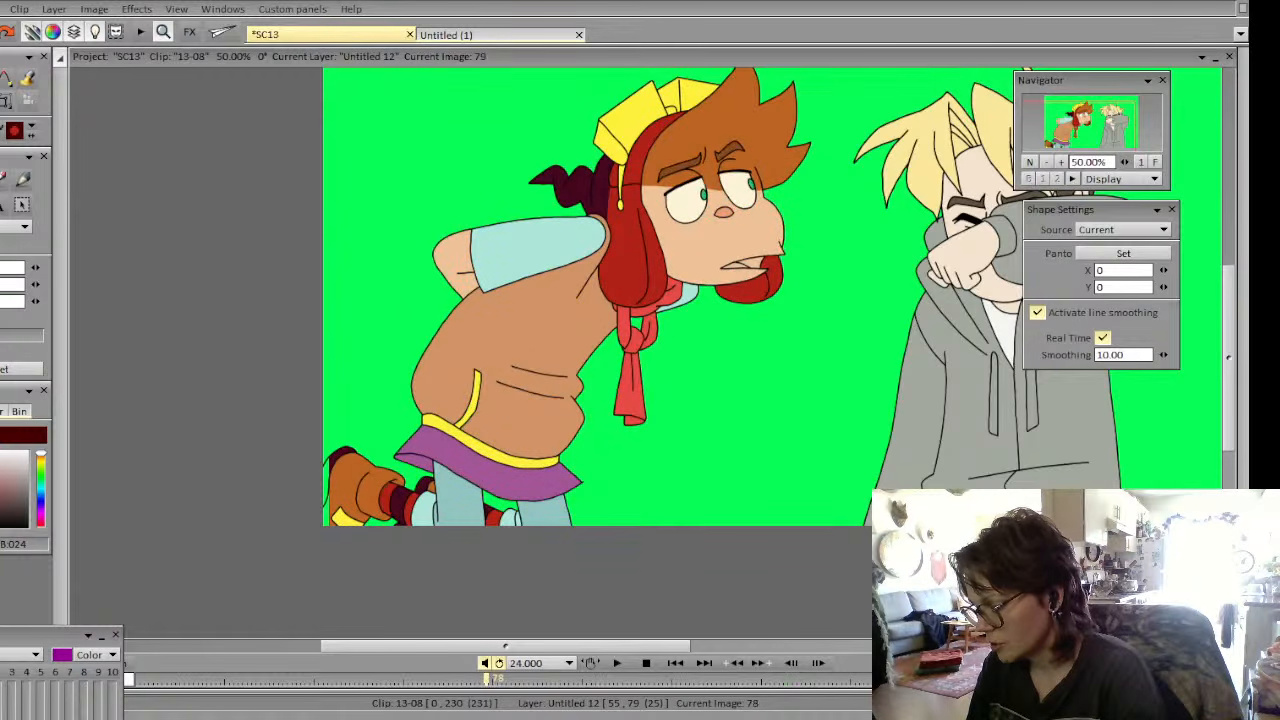
# Fill the gaps along the canvas edge of the left character's boot on frame 71 with its dark maroon and brown
pyautogui.press('Left')
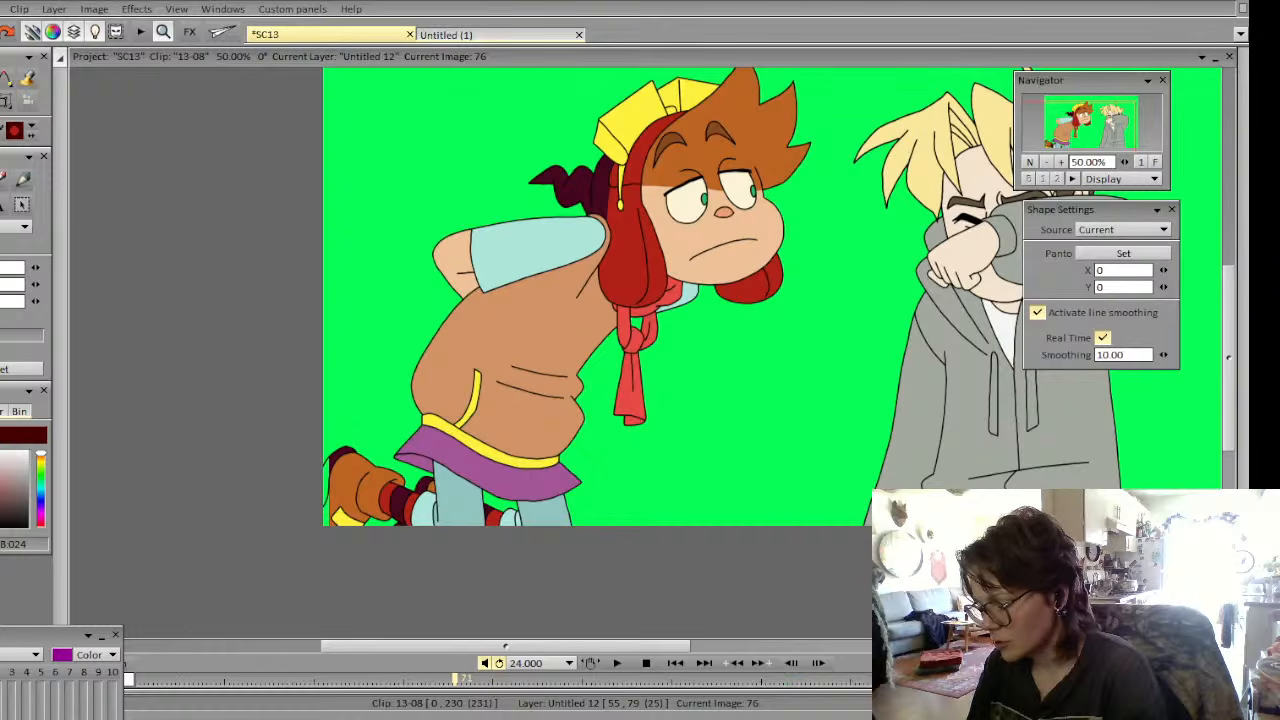
pyautogui.press('Left')
pyautogui.press('Right')
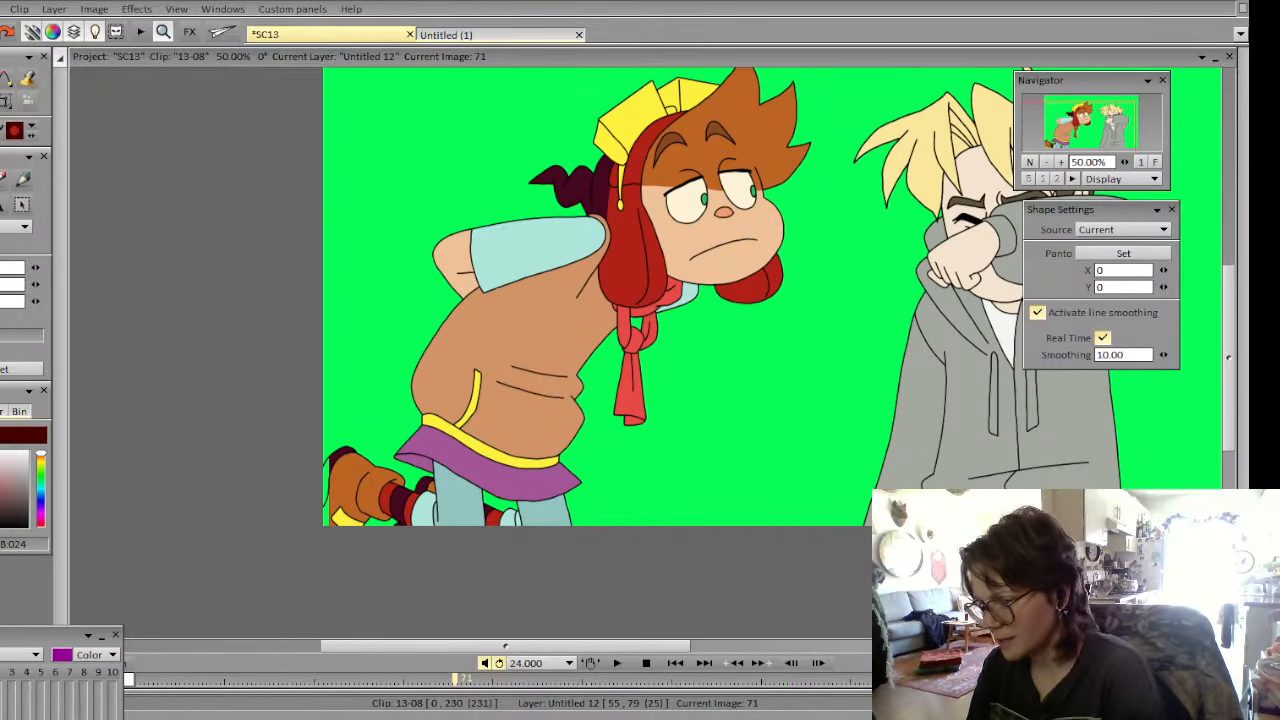
pyautogui.click(343, 458)
pyautogui.click(28, 78)
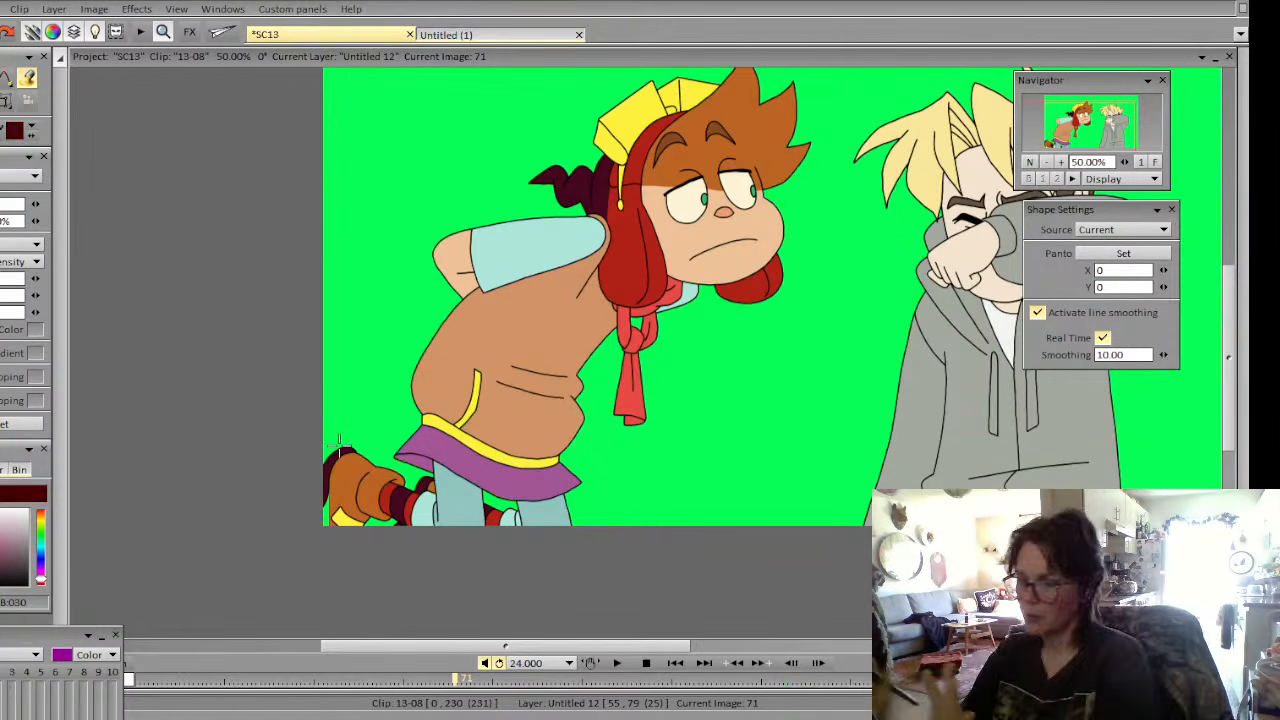
pyautogui.click(360, 499)
pyautogui.moveTo(333, 508); pyautogui.dragTo(317, 537)
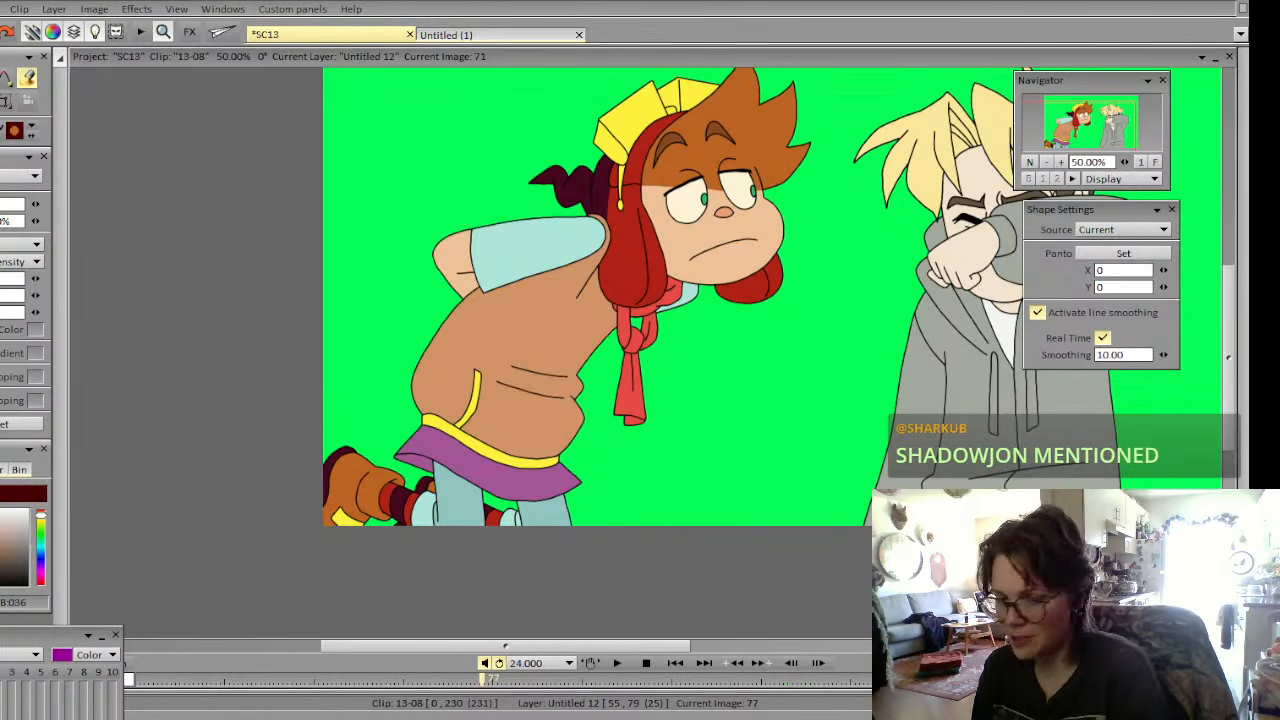
# Fill the gaps in the left character's boot on frame 77 with the same brown and dark maroon
pyautogui.click(338, 515)
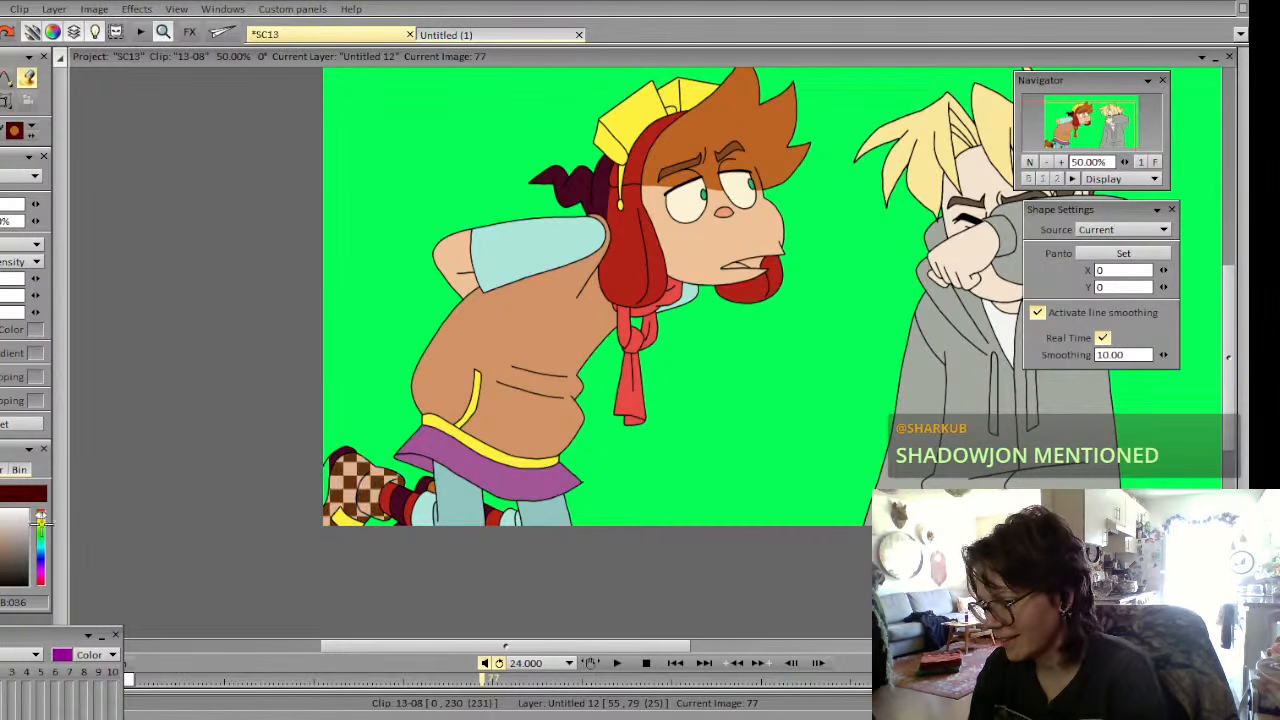
pyautogui.hotkey('ctrl', 'z')
pyautogui.click(45, 490)
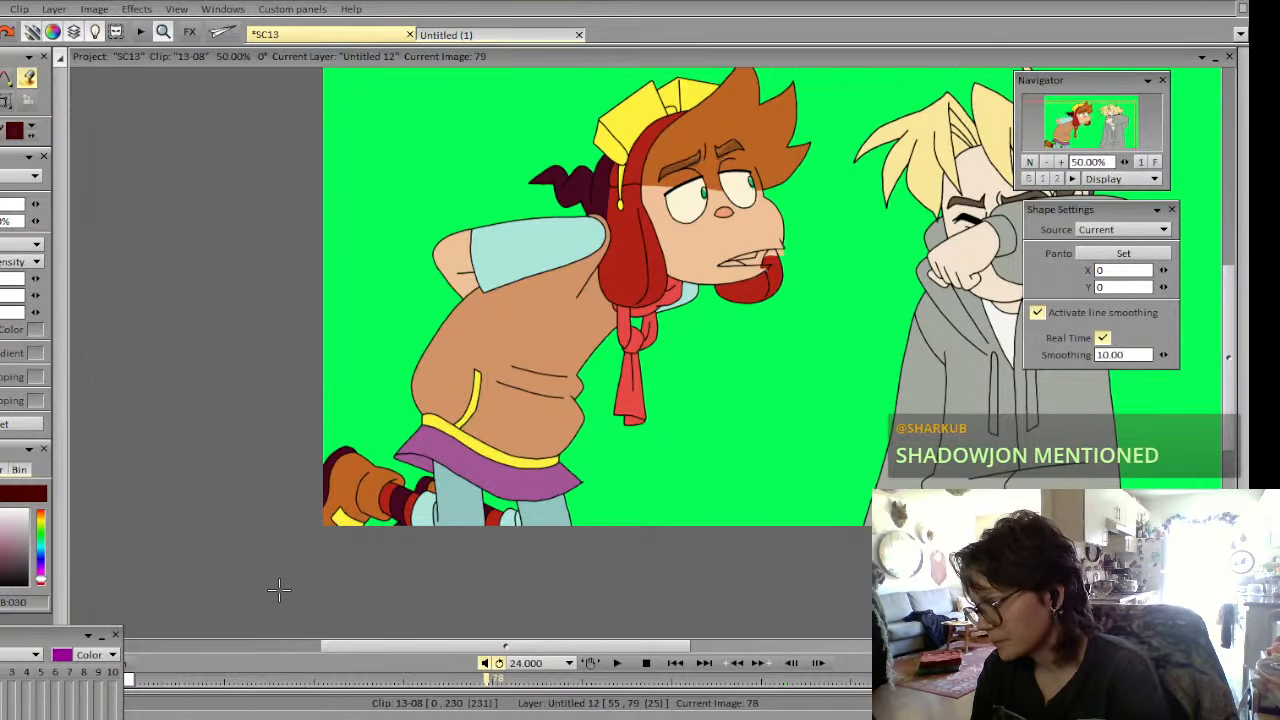
# Fill both of the left character's eyebrows on frame 79 with their dark brown
pyautogui.click(1061, 162)
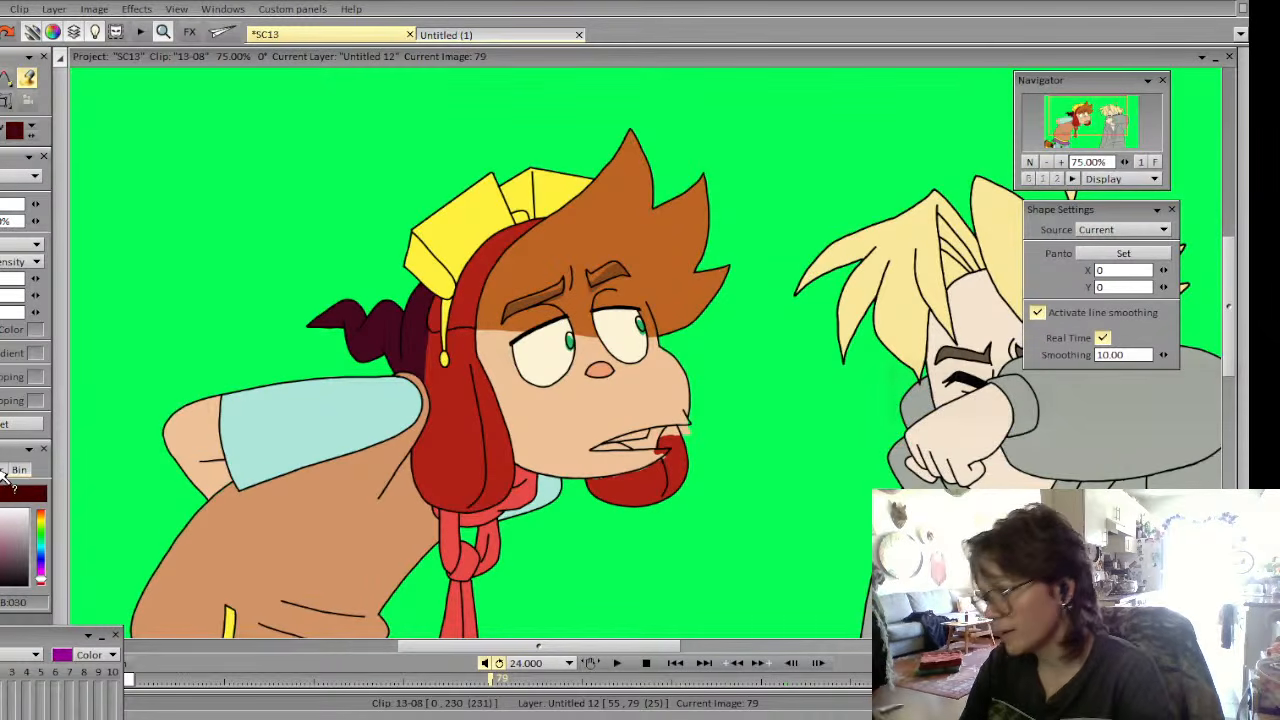
pyautogui.moveTo(536, 300); pyautogui.dragTo(596, 281)
pyautogui.click(594, 276)
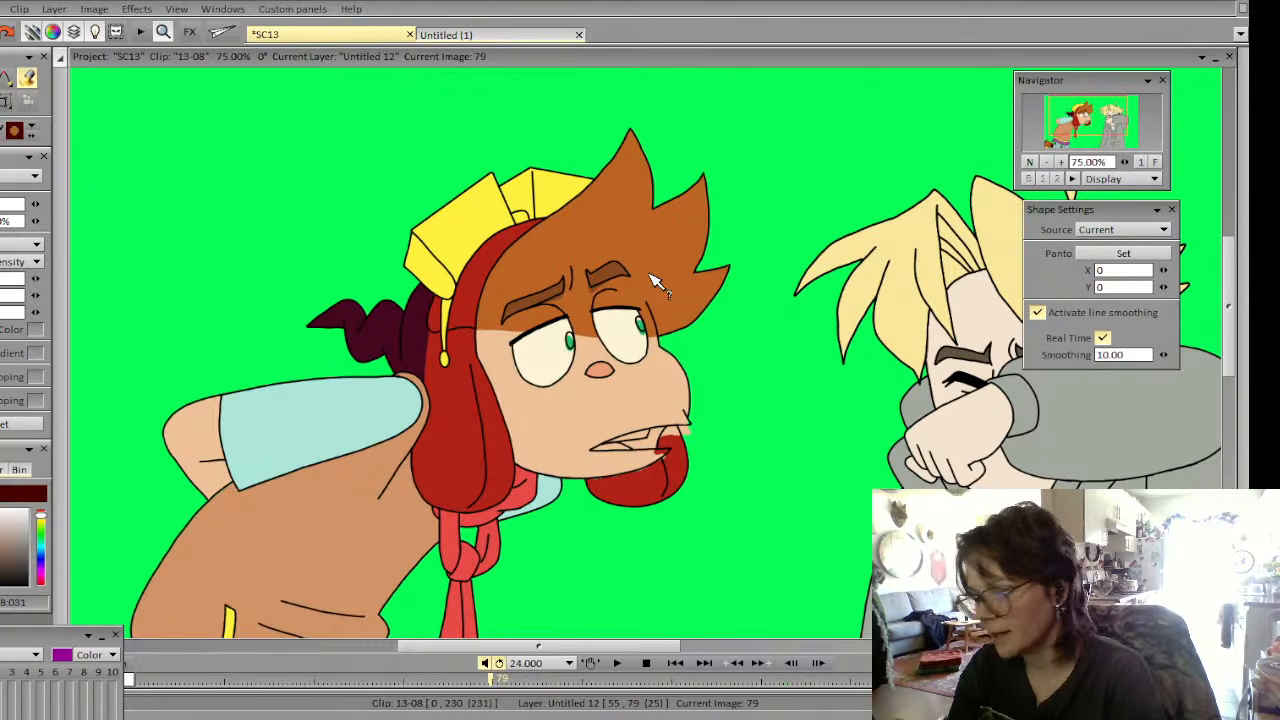
# Clean up the skin and red hat fills around the left character's mouth on frame 79 to match its lines
pyautogui.click(2, 268)
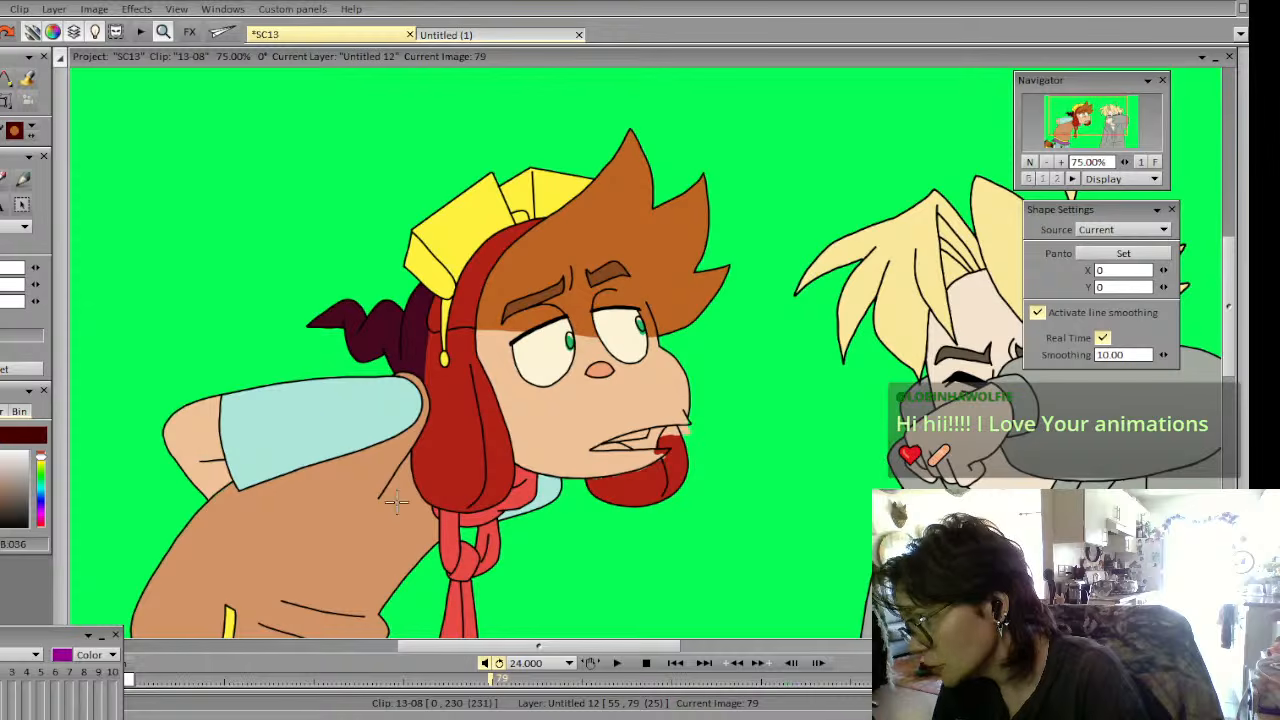
pyautogui.press('Left')
pyautogui.press('Right')
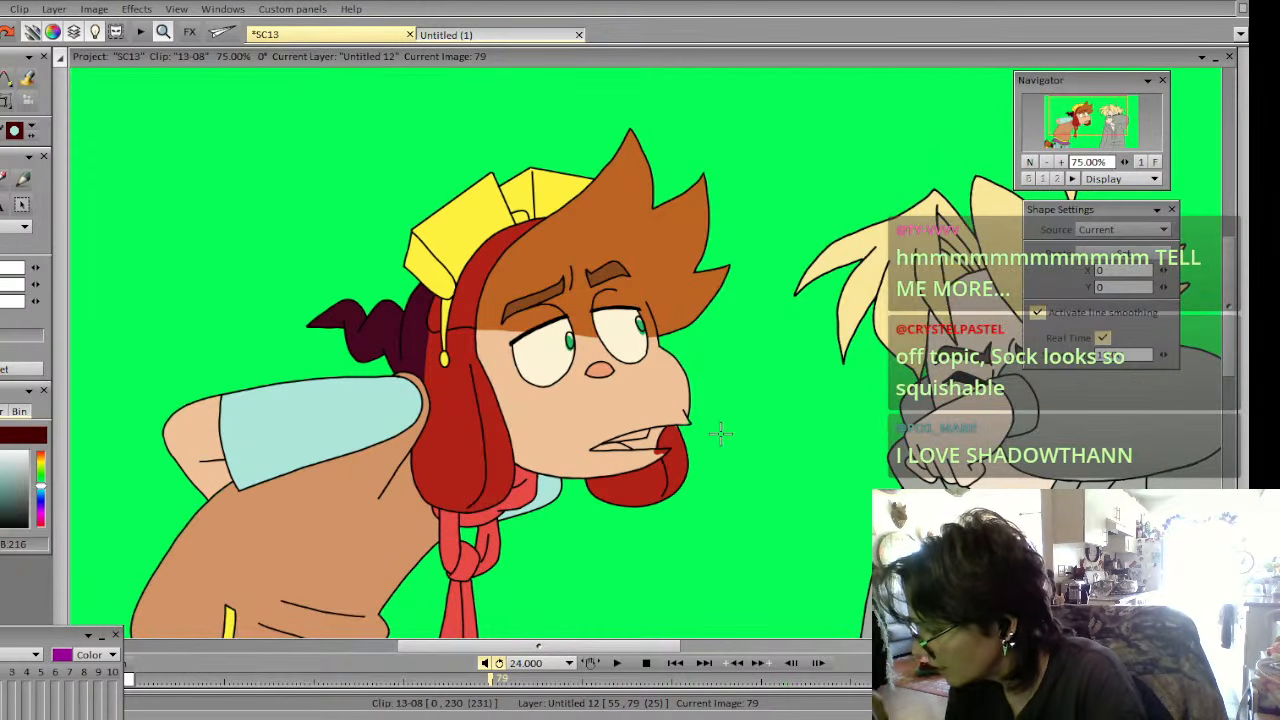
pyautogui.click(677, 430)
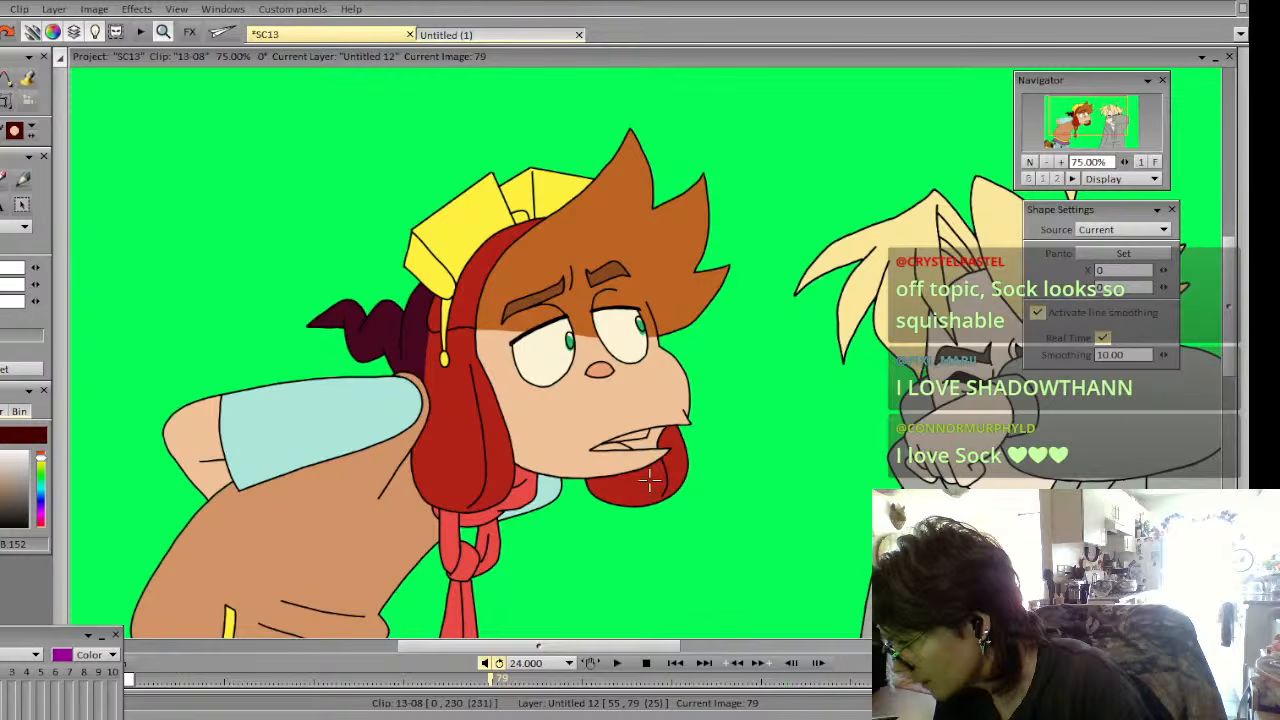
pyautogui.press('Left')
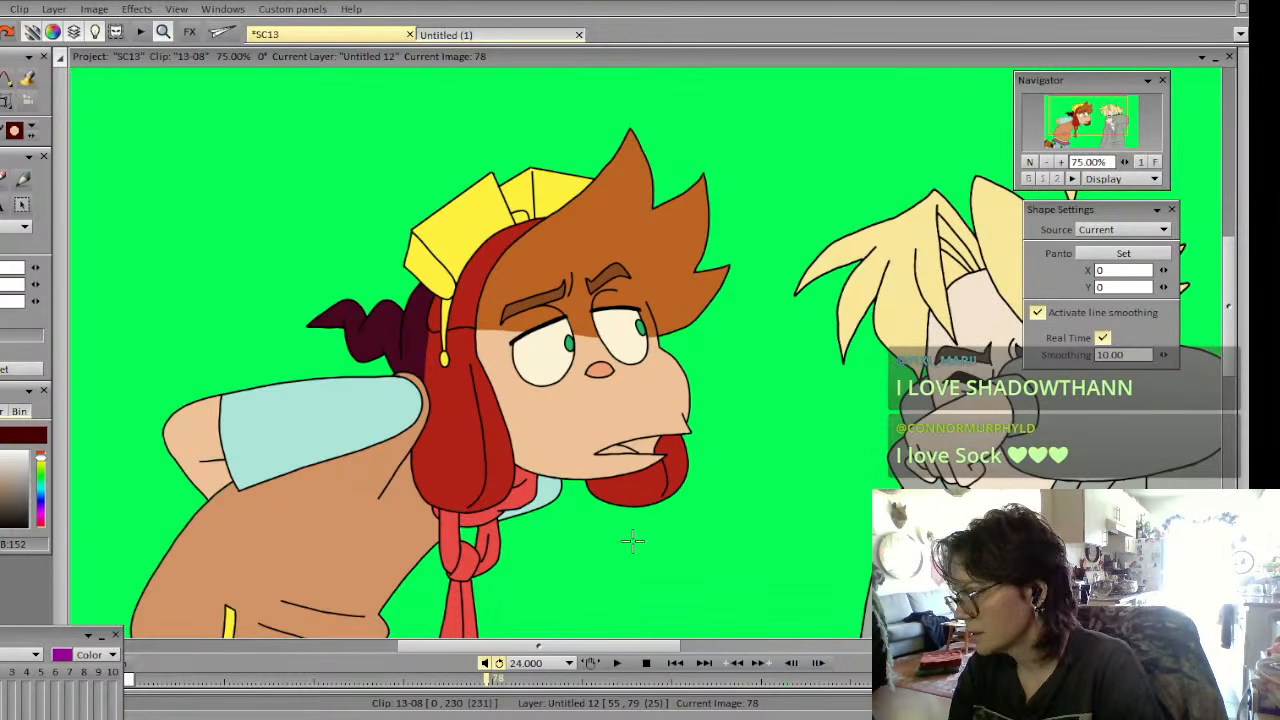
pyautogui.press('Right')
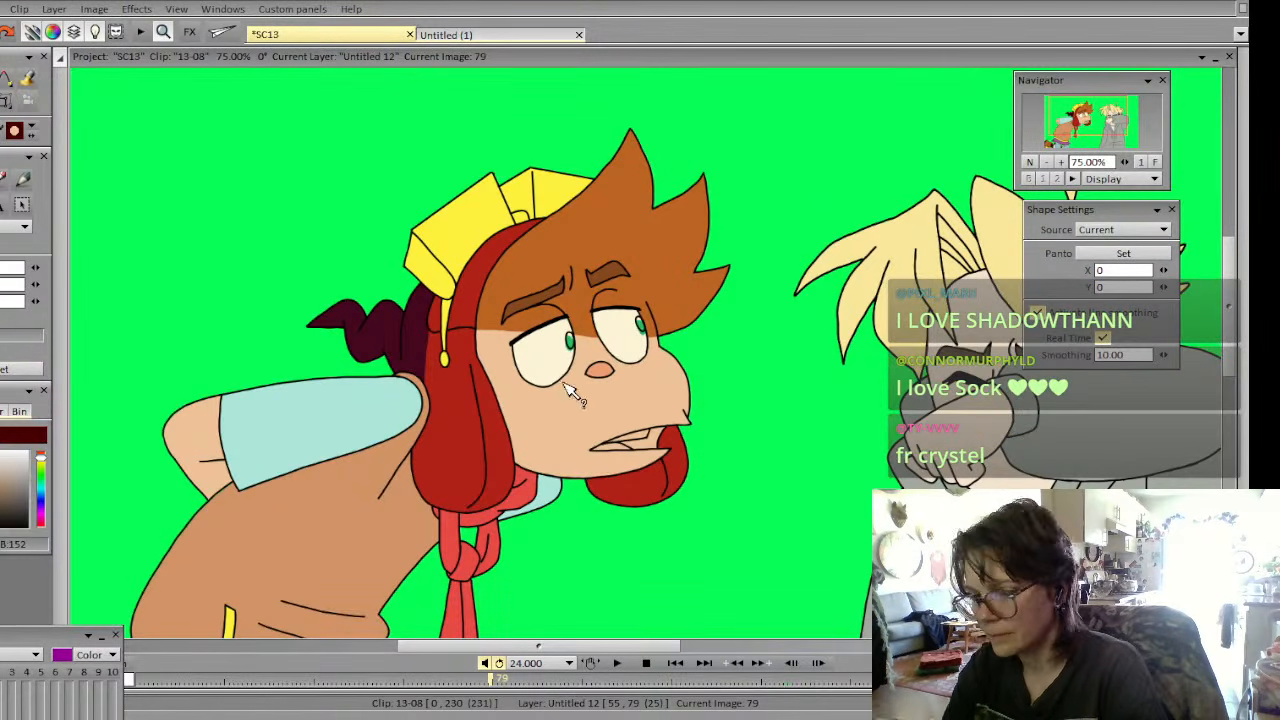
# Correct the left character's green irises and fill the eye whites and teeth with cream on frame 79, comparing with frame 78
pyautogui.click(27, 78)
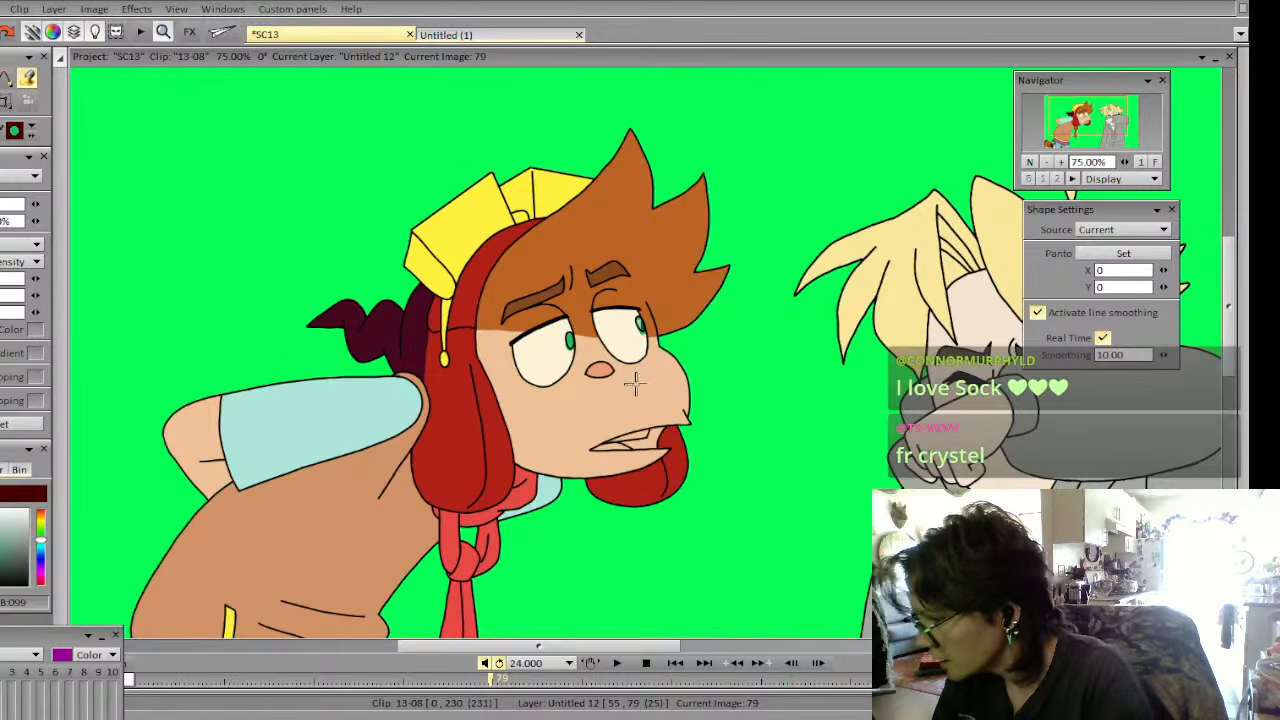
pyautogui.press('Left')
pyautogui.press('Right')
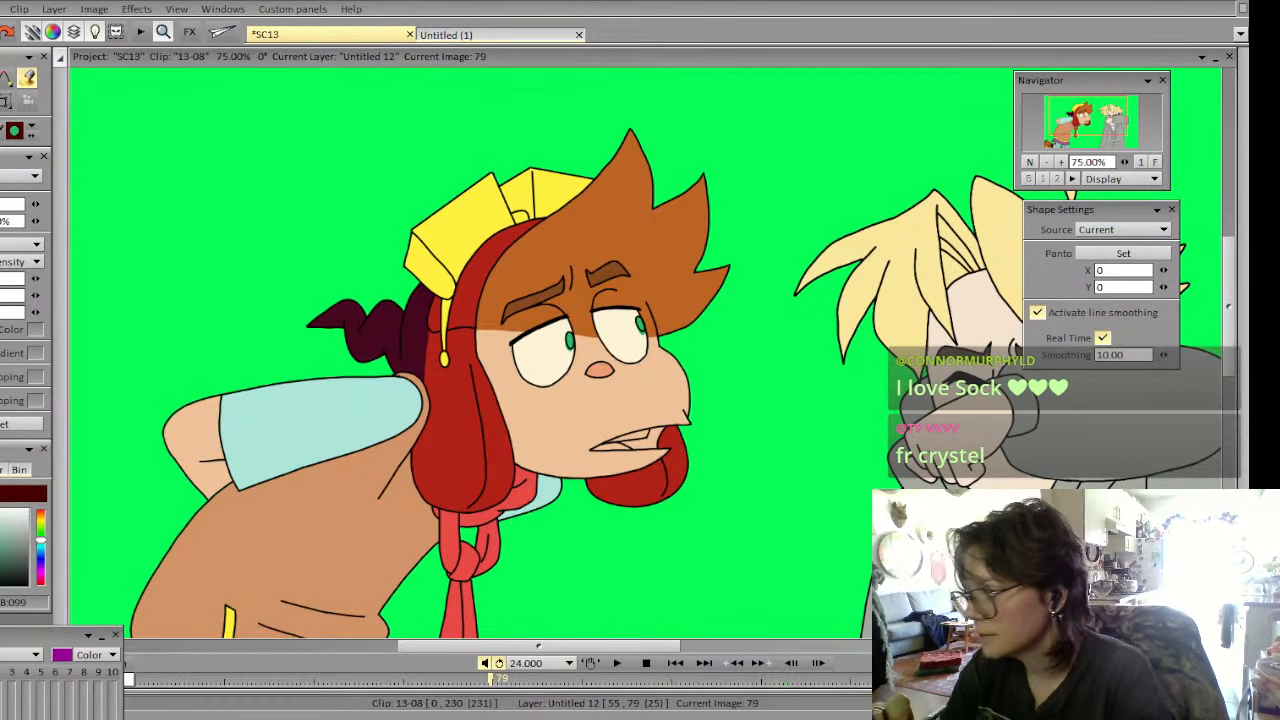
pyautogui.keyDown('alt'); pyautogui.click(562, 377); pyautogui.keyUp('alt')
pyautogui.click(557, 370)
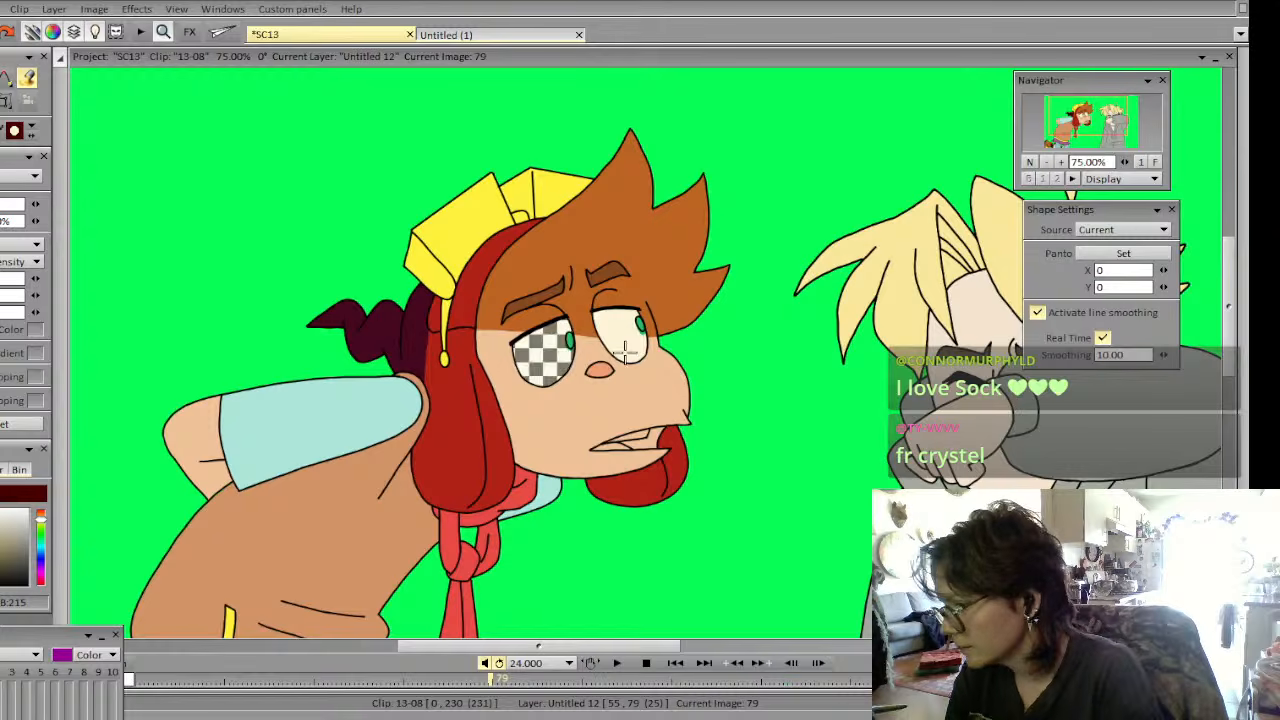
pyautogui.press('Left')
pyautogui.press('Right')
pyautogui.press('Left')
pyautogui.press('Right')
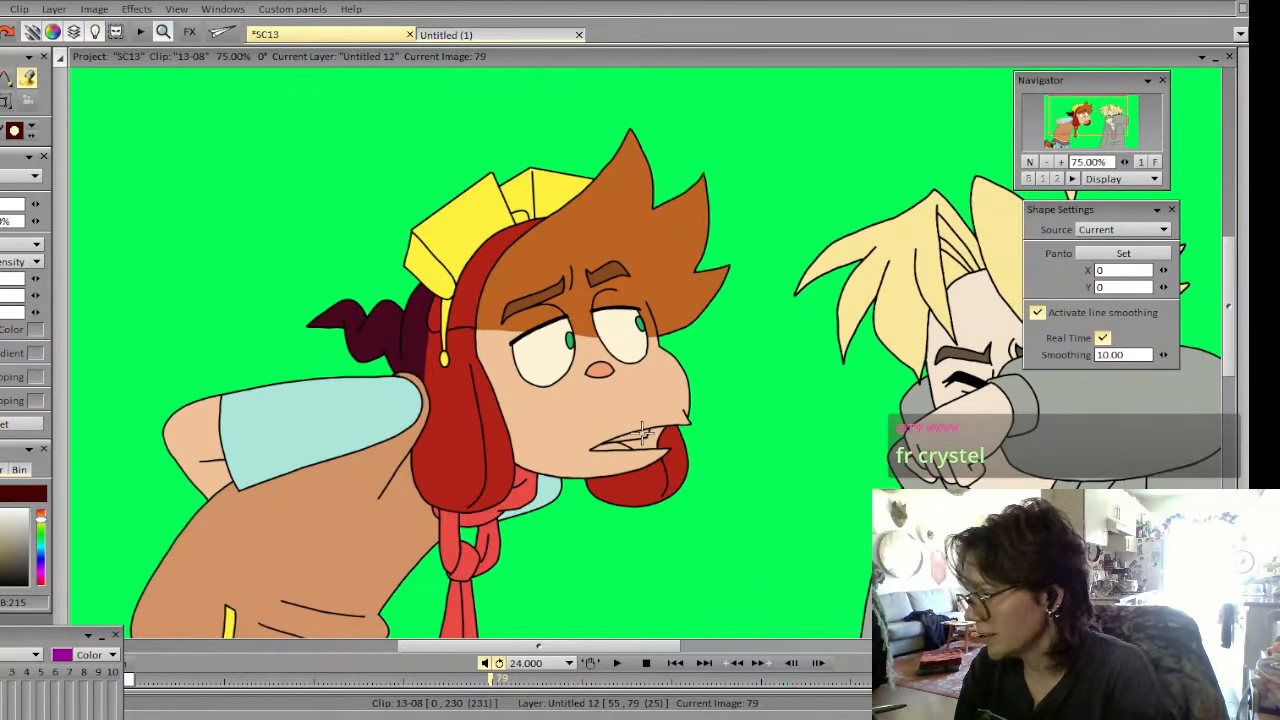
# Fill the tongue inside the left character's open mouth with pink on frames 77 to 79
pyautogui.press('Left')
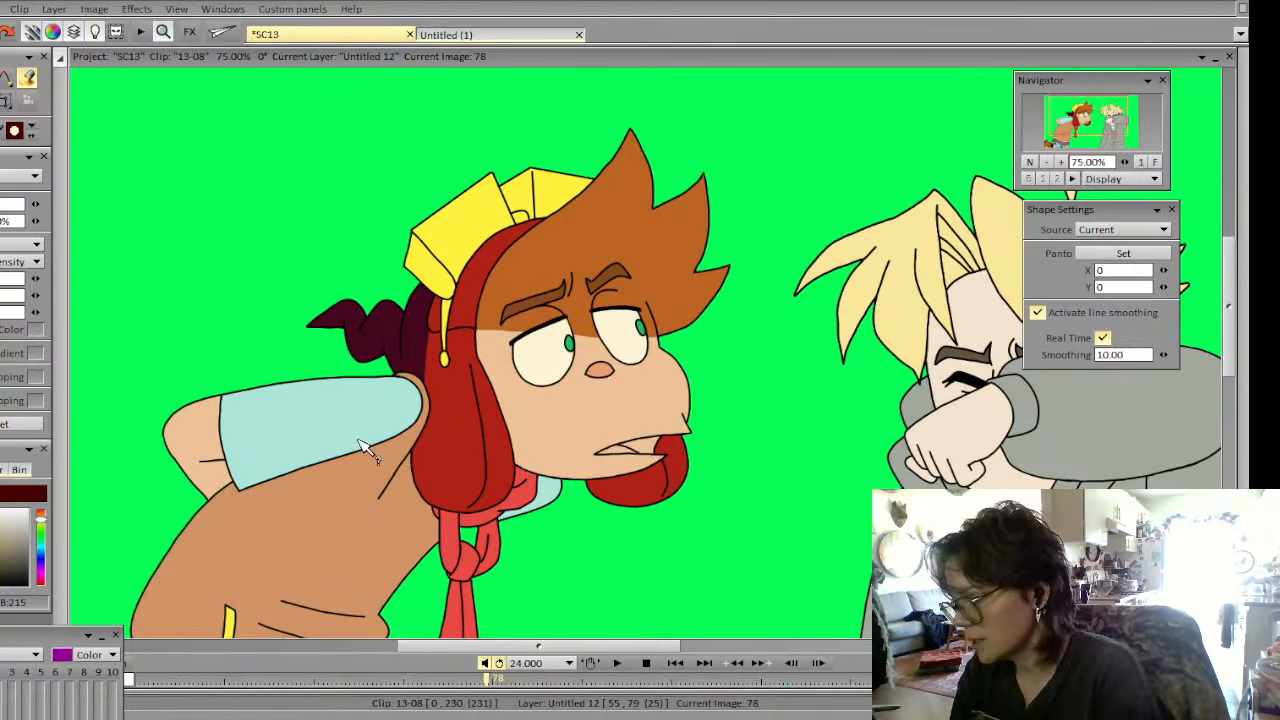
pyautogui.press('Left')
pyautogui.press('Left')
pyautogui.press('Right')
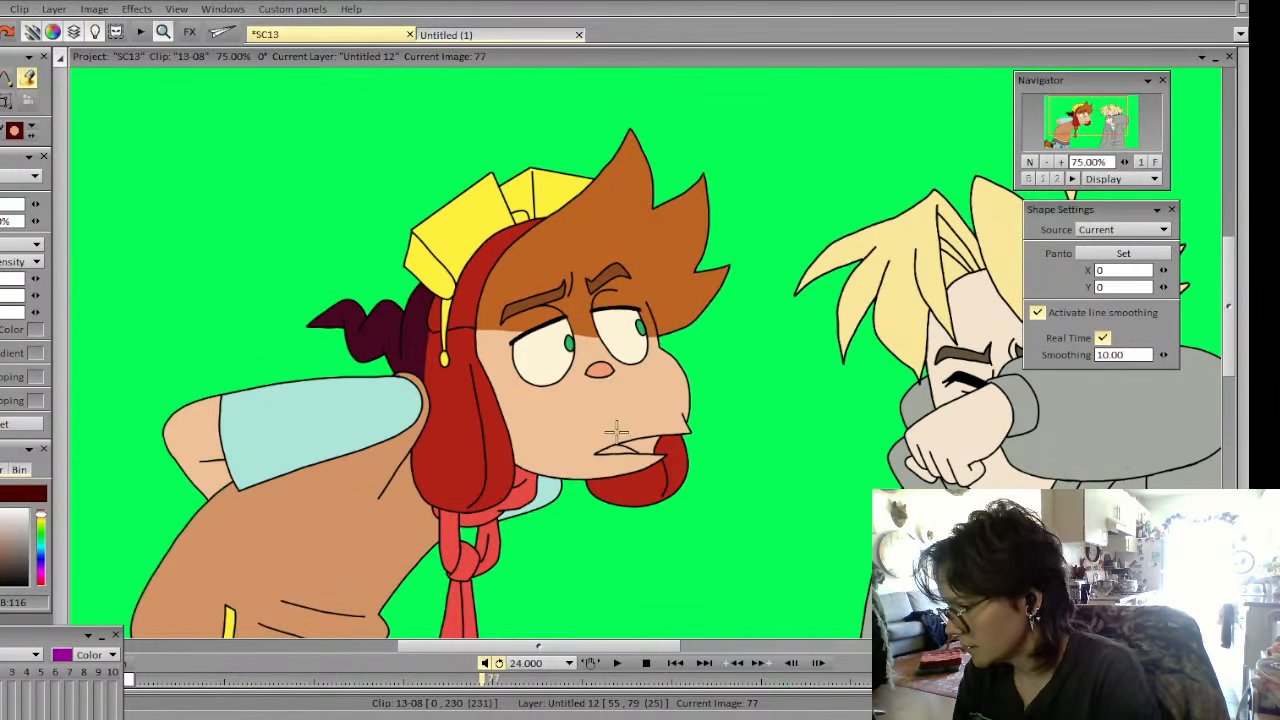
pyautogui.click(622, 450)
pyautogui.hotkey('ctrl', 'z')
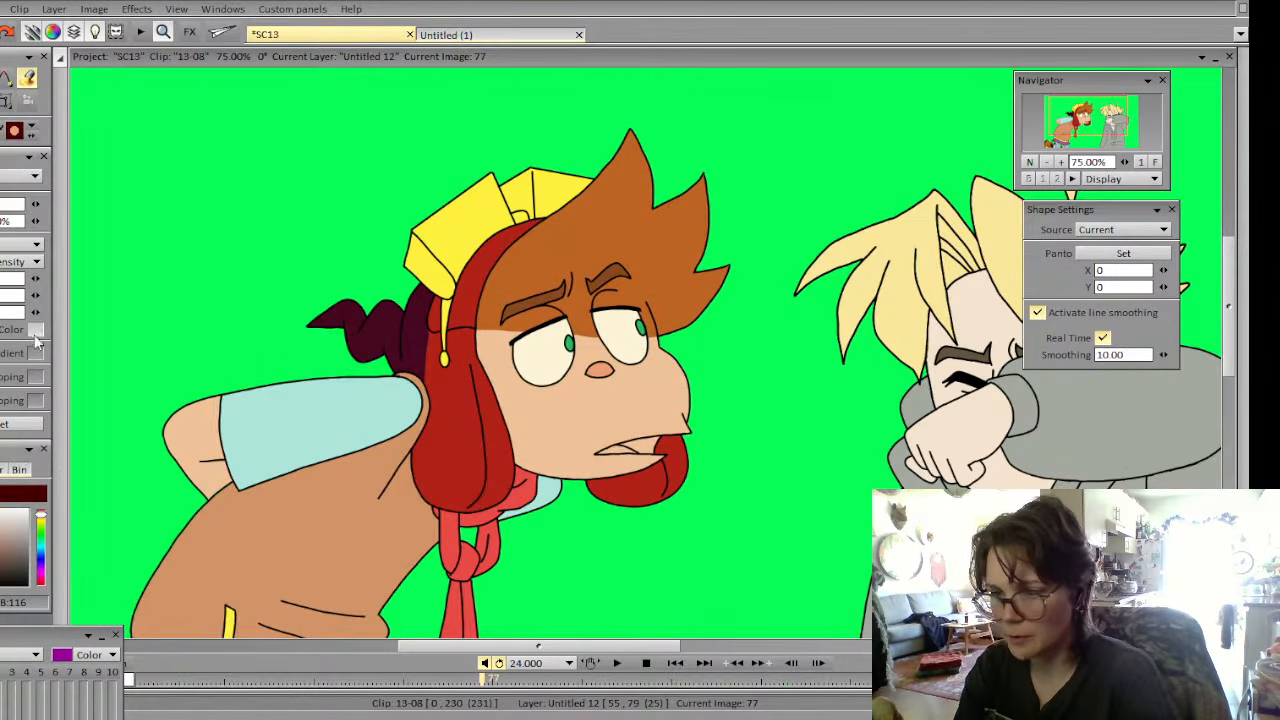
pyautogui.press('Left')
pyautogui.press('Right')
pyautogui.press('Right')
pyautogui.press('Right')
pyautogui.click(613, 447)
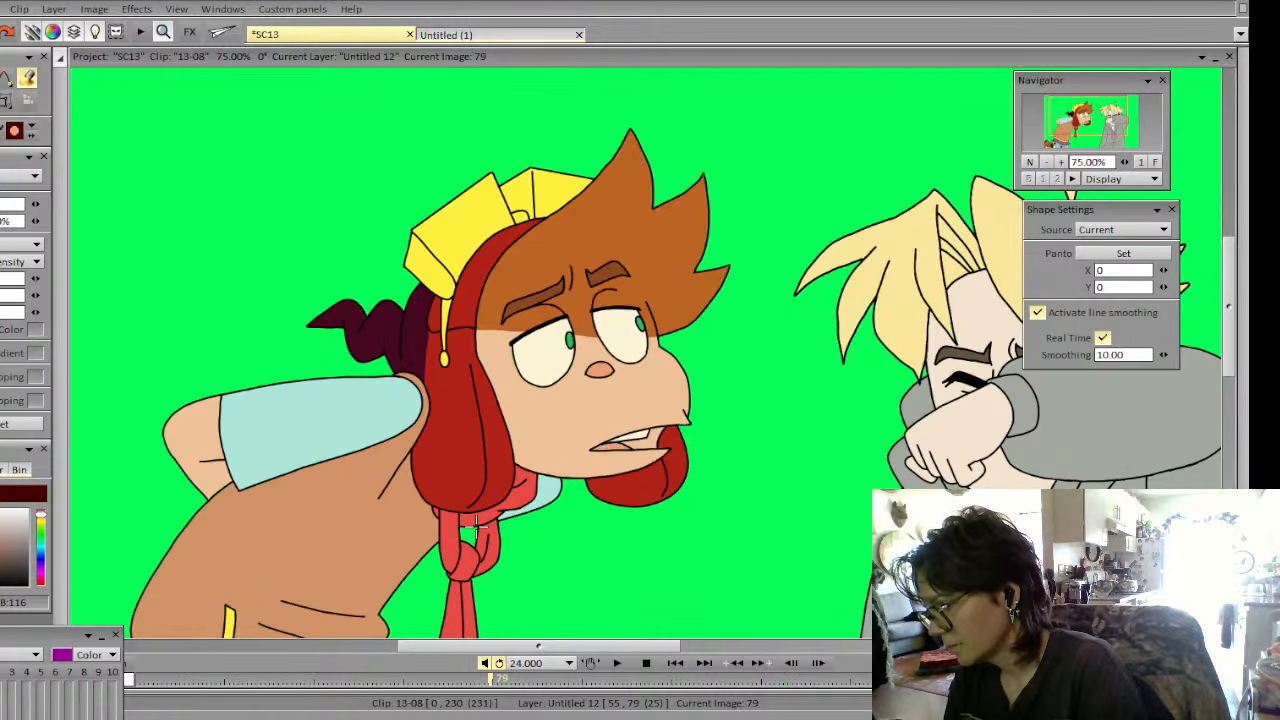
# Flip back and forth between frames 76 and 79 to check the left character's eyebrow, eye and mouth colouring
pyautogui.press('Left')
pyautogui.press('Left')
pyautogui.press('Left')
pyautogui.press('Right')
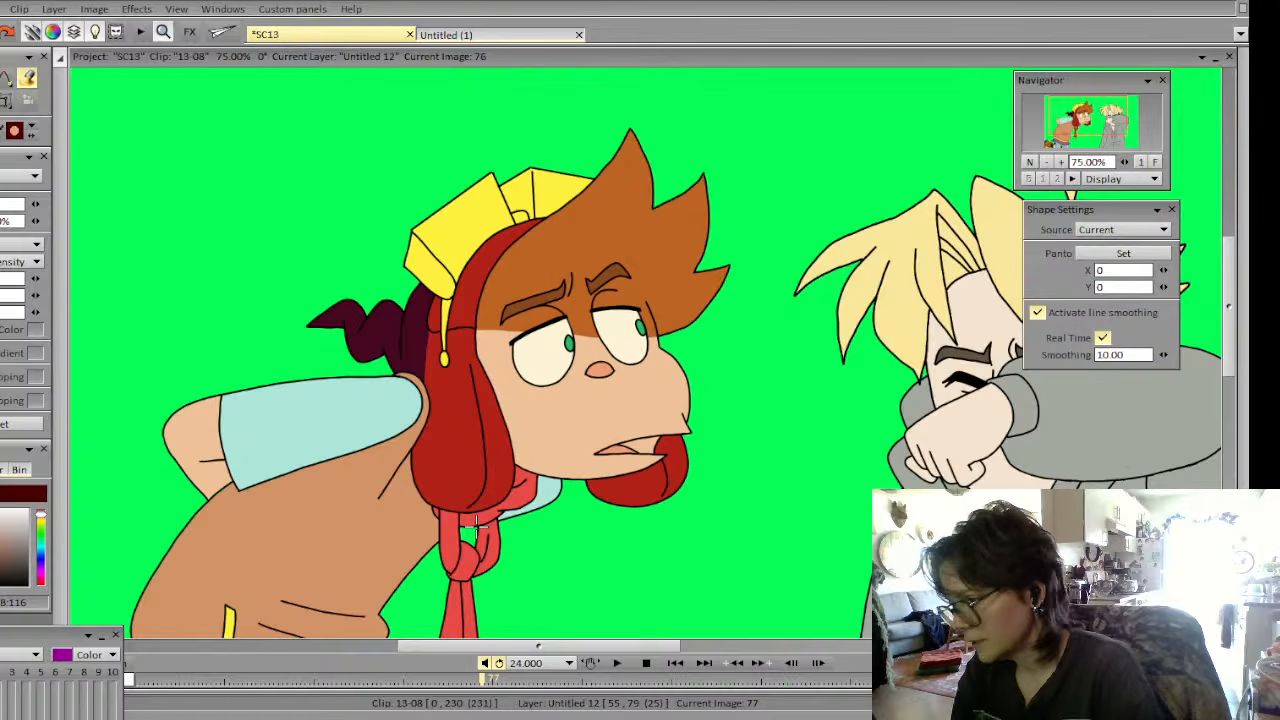
pyautogui.press('Right')
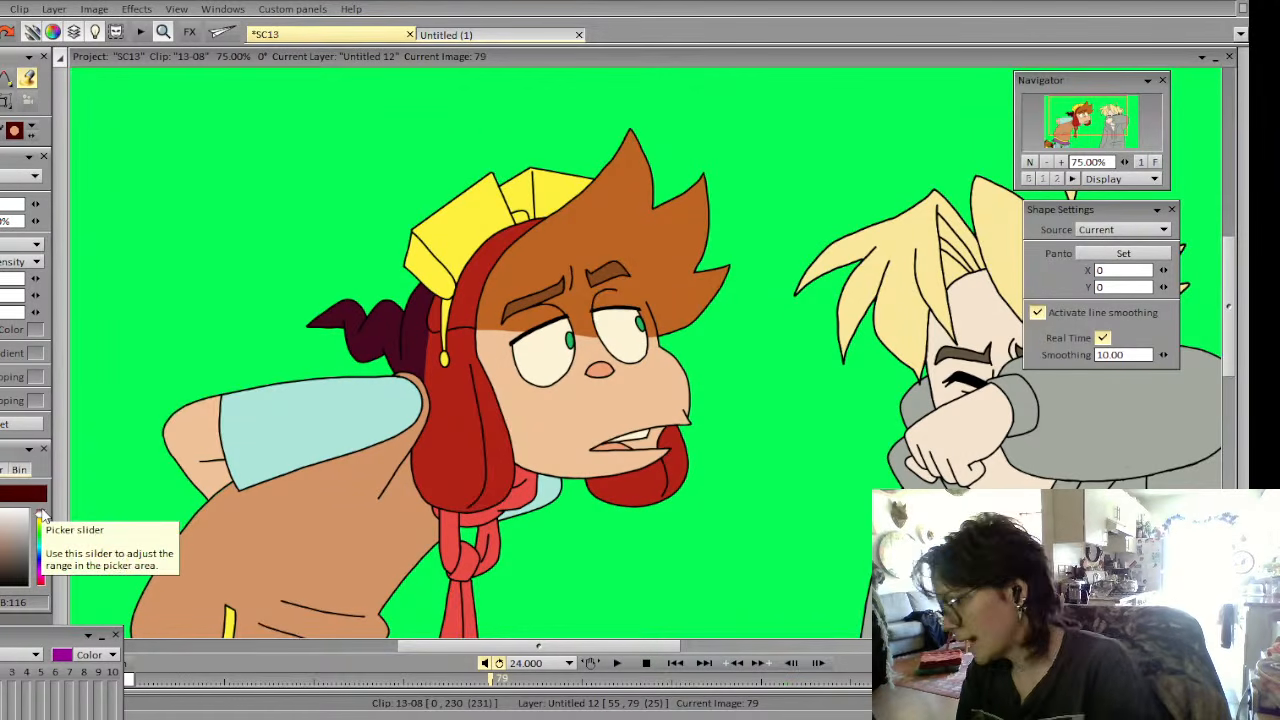
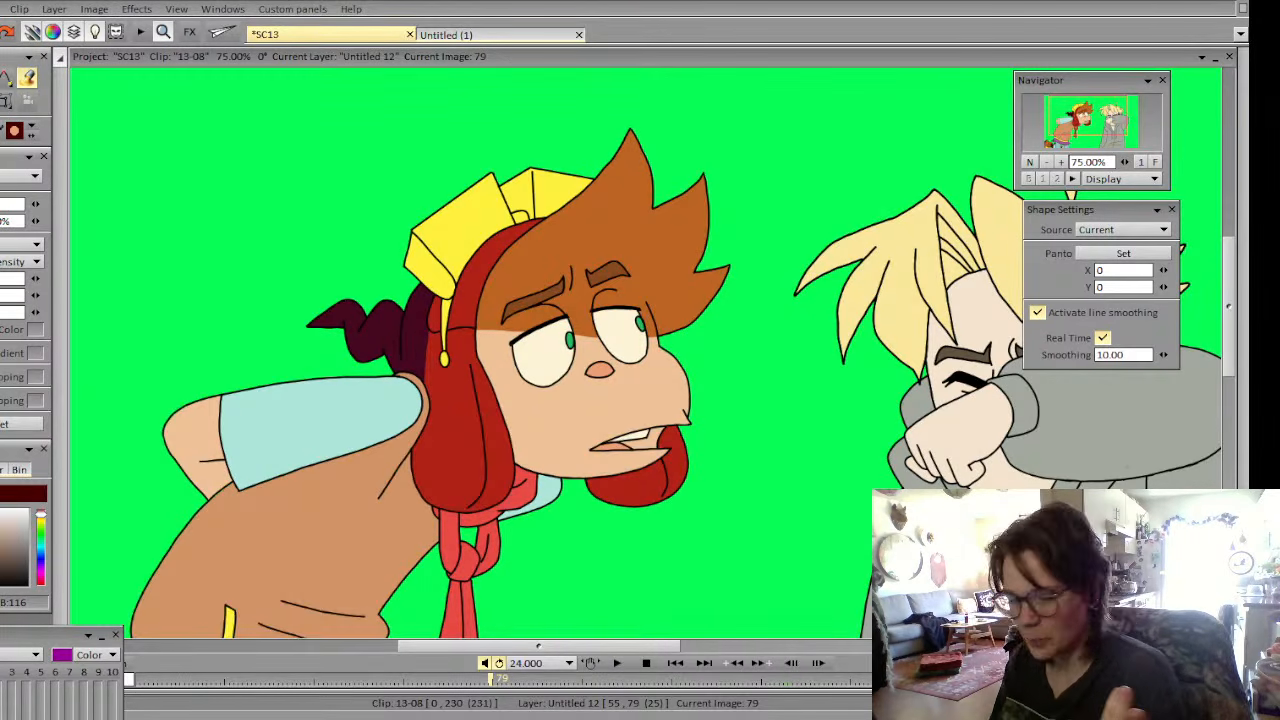
pyautogui.press('Left')
pyautogui.press('Left')
pyautogui.press('Right')
pyautogui.press('Left')
pyautogui.press('Right')
pyautogui.press('Right')
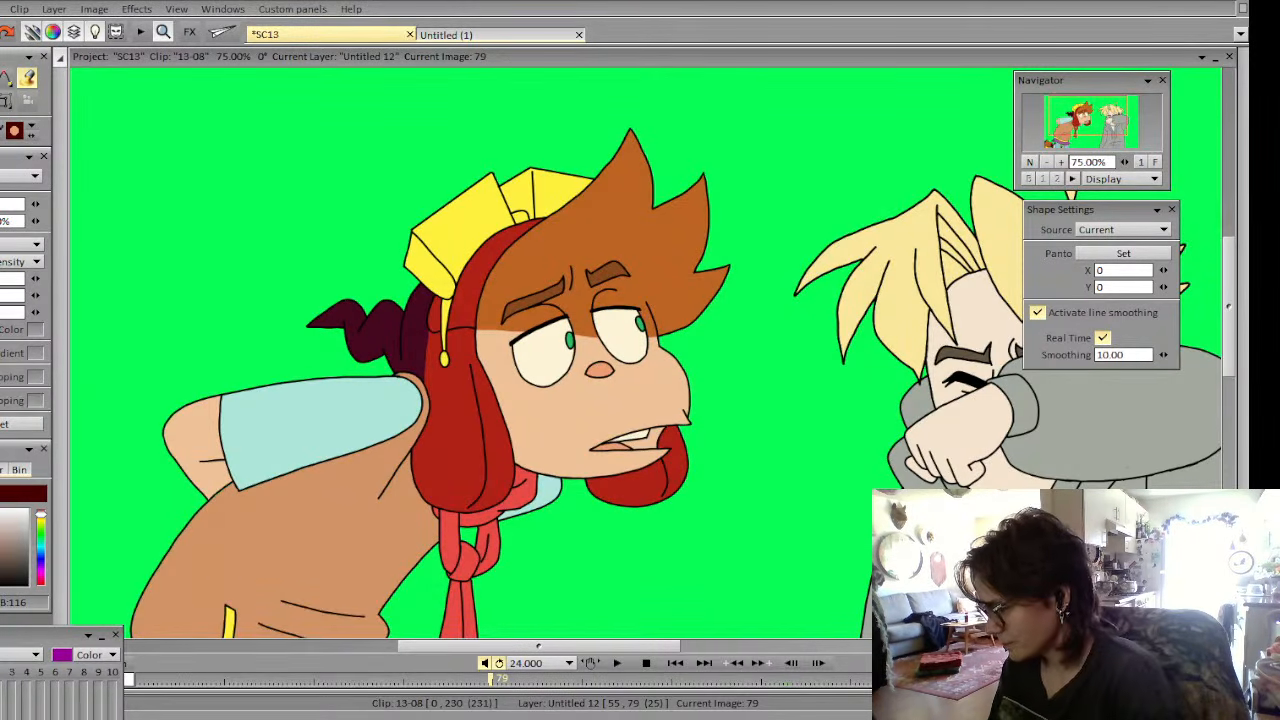
pyautogui.press('Right')
pyautogui.press('Left')
pyautogui.press('Left')
pyautogui.press('Right')
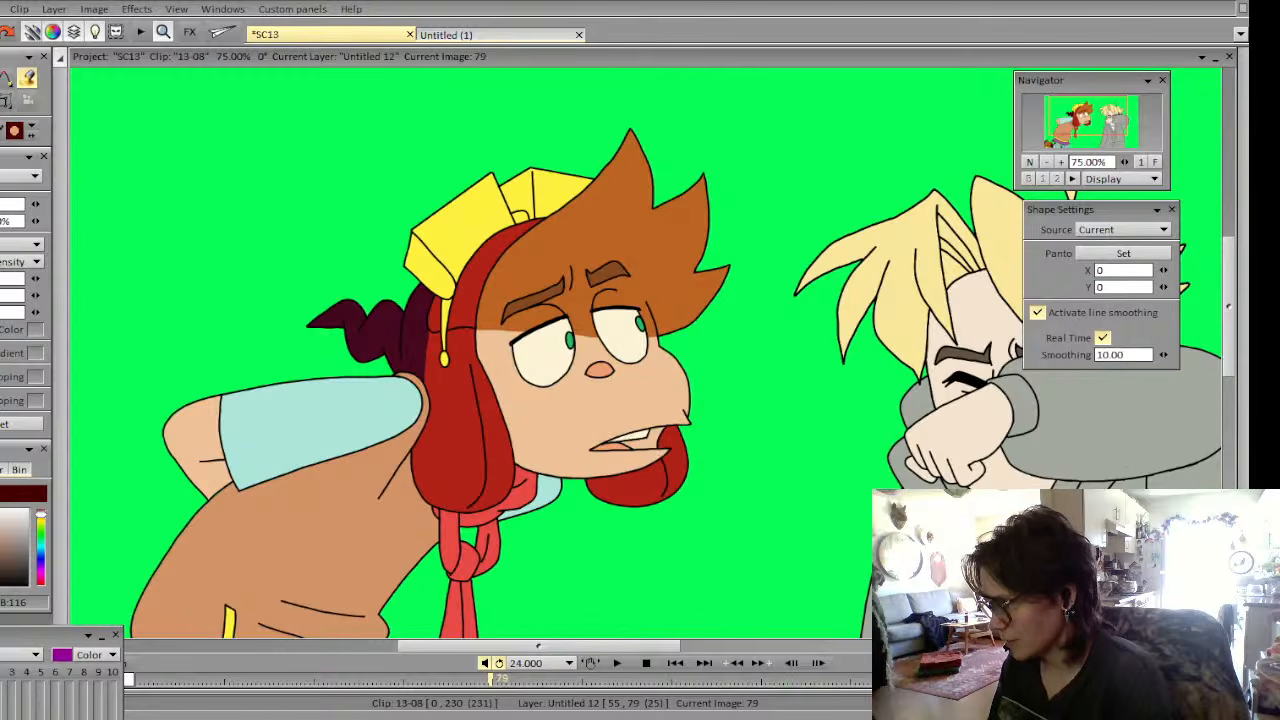
pyautogui.press('Left')
pyautogui.press('Right')
pyautogui.press('Left')
pyautogui.press('Right')
pyautogui.press('Left')
pyautogui.press('Right')
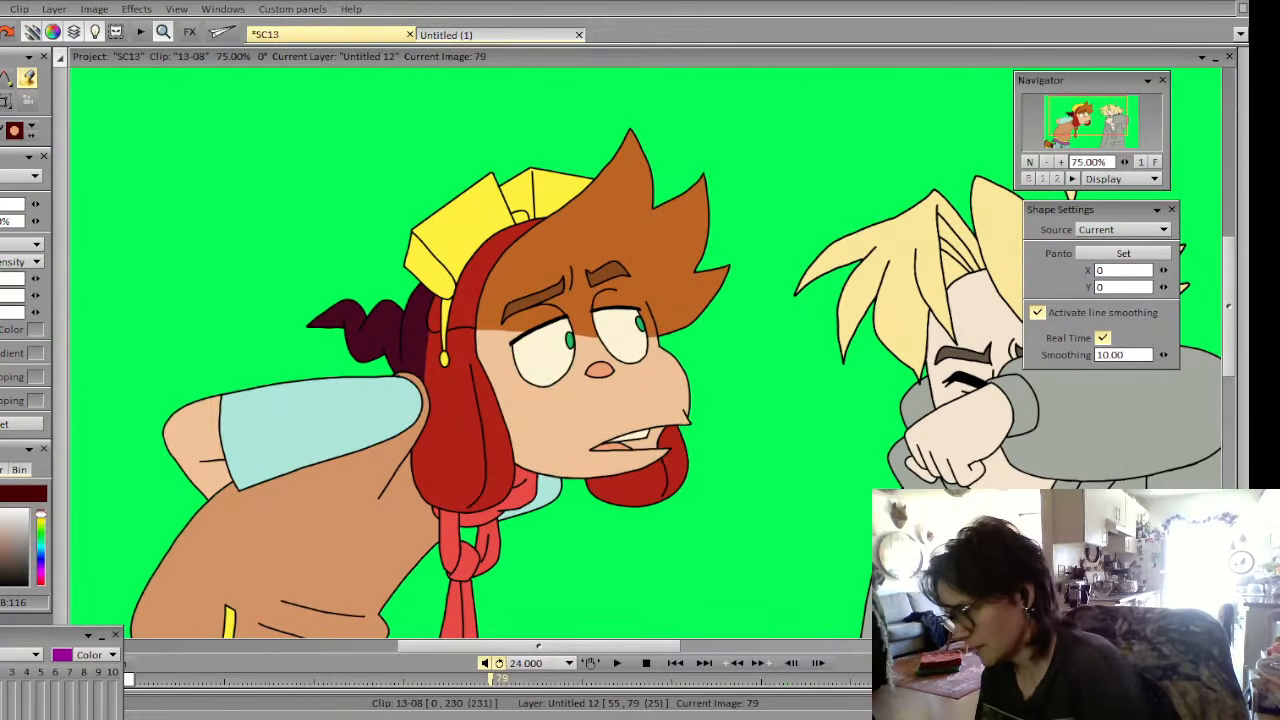
pyautogui.press('Left')
pyautogui.press('Right')
pyautogui.press('Left')
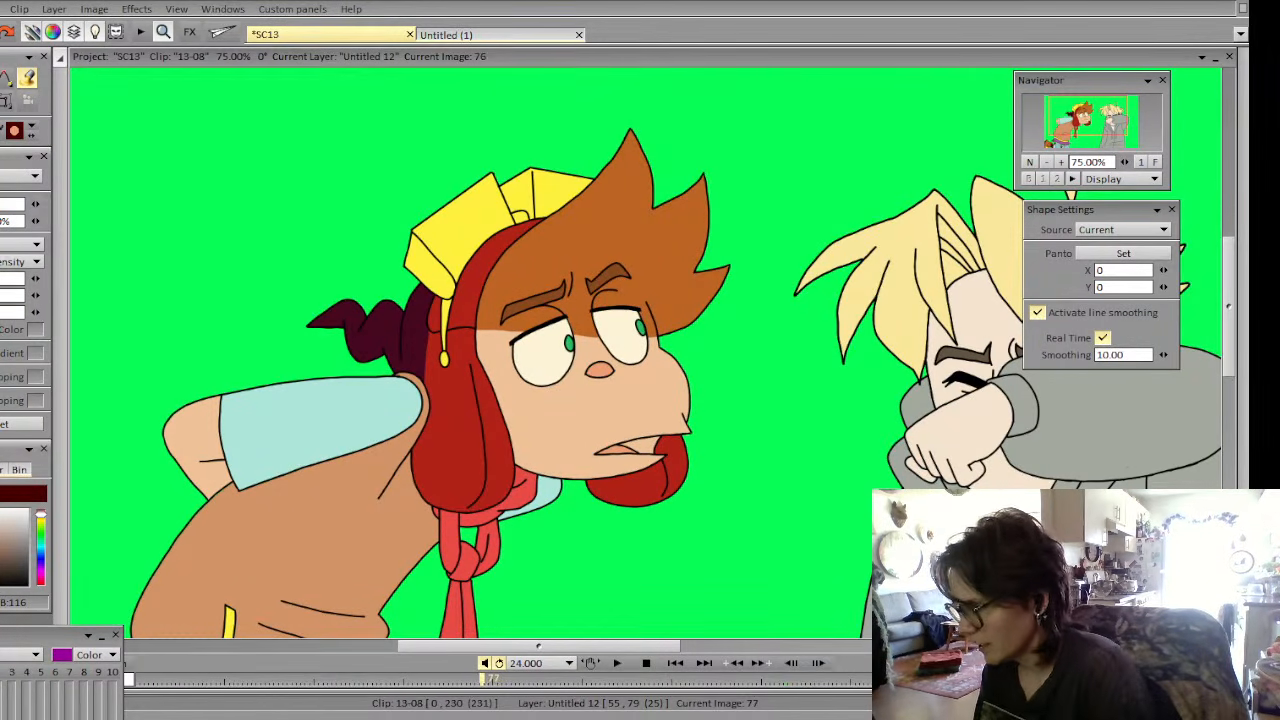
pyautogui.press('Right')
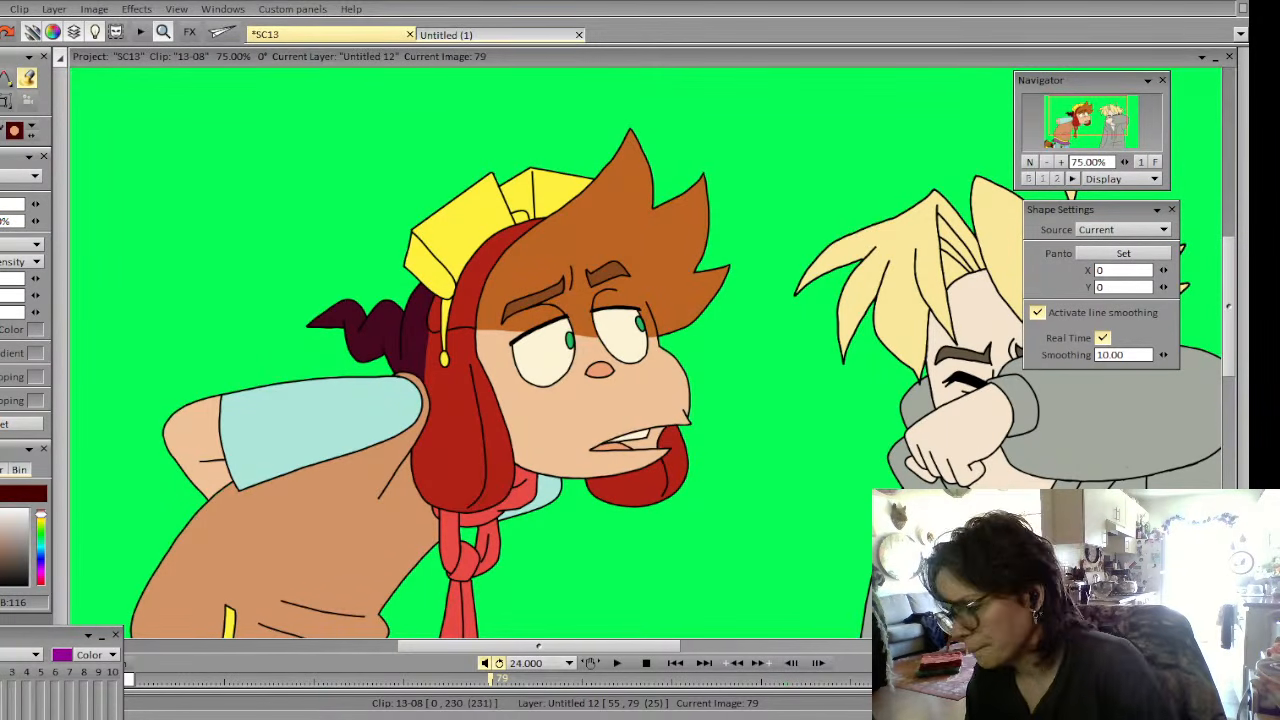
pyautogui.press('Left')
pyautogui.press('Right')
pyautogui.press('Left')
pyautogui.press('Left')
pyautogui.press('Left')
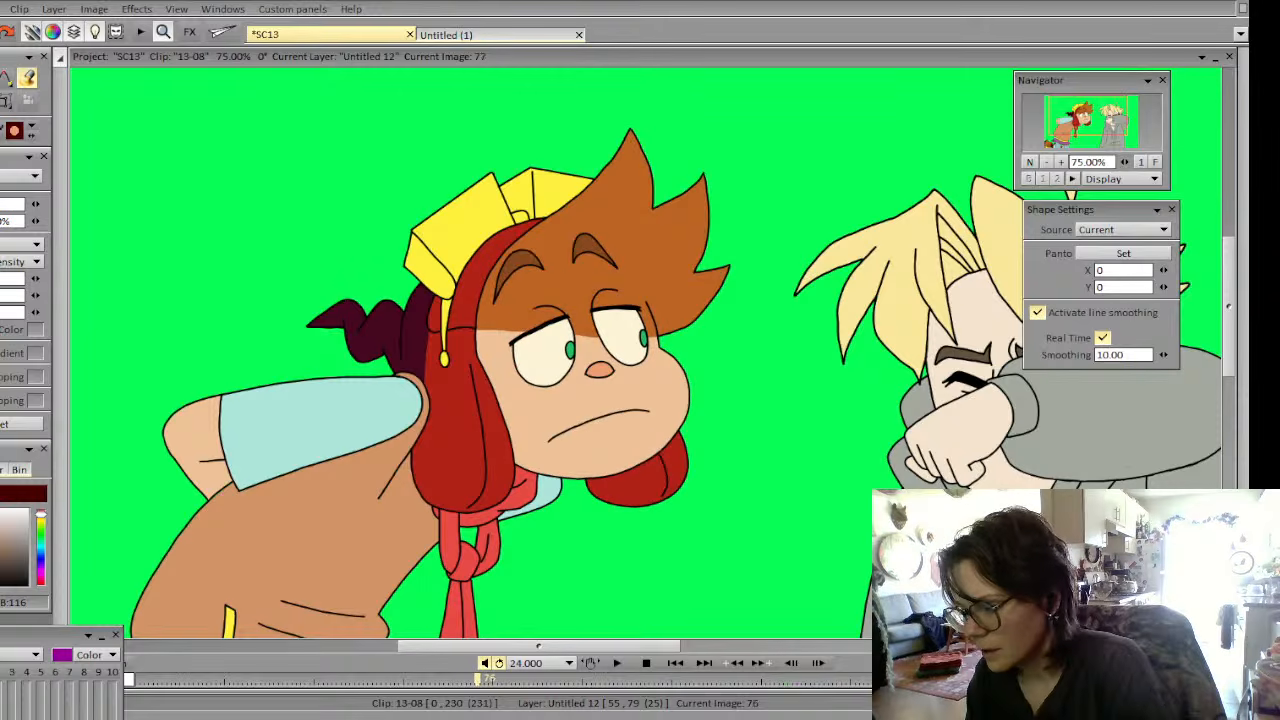
# Flip back and forth through frames 69 to 79 to examine the left character's face colouring in motion
pyautogui.press('Left')
pyautogui.press('Left')
pyautogui.press('Left')
pyautogui.press('Left')
pyautogui.press('Left')
pyautogui.press('Left')
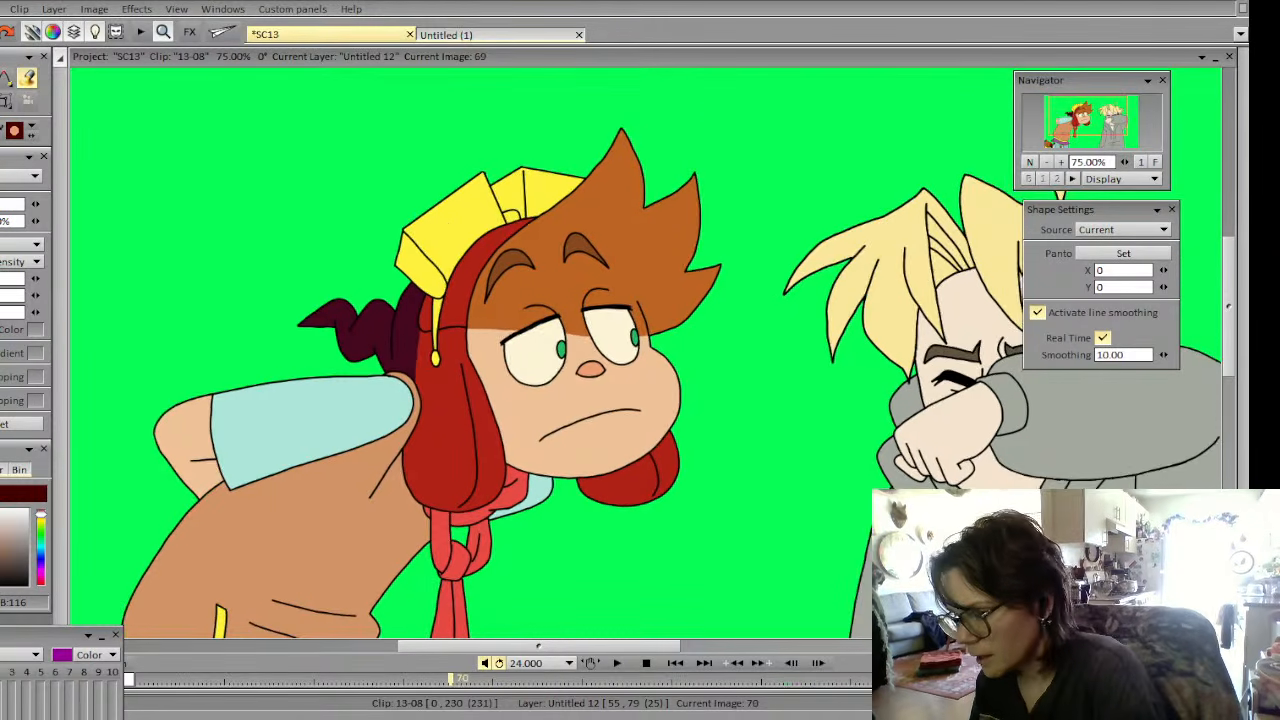
pyautogui.press('Right')
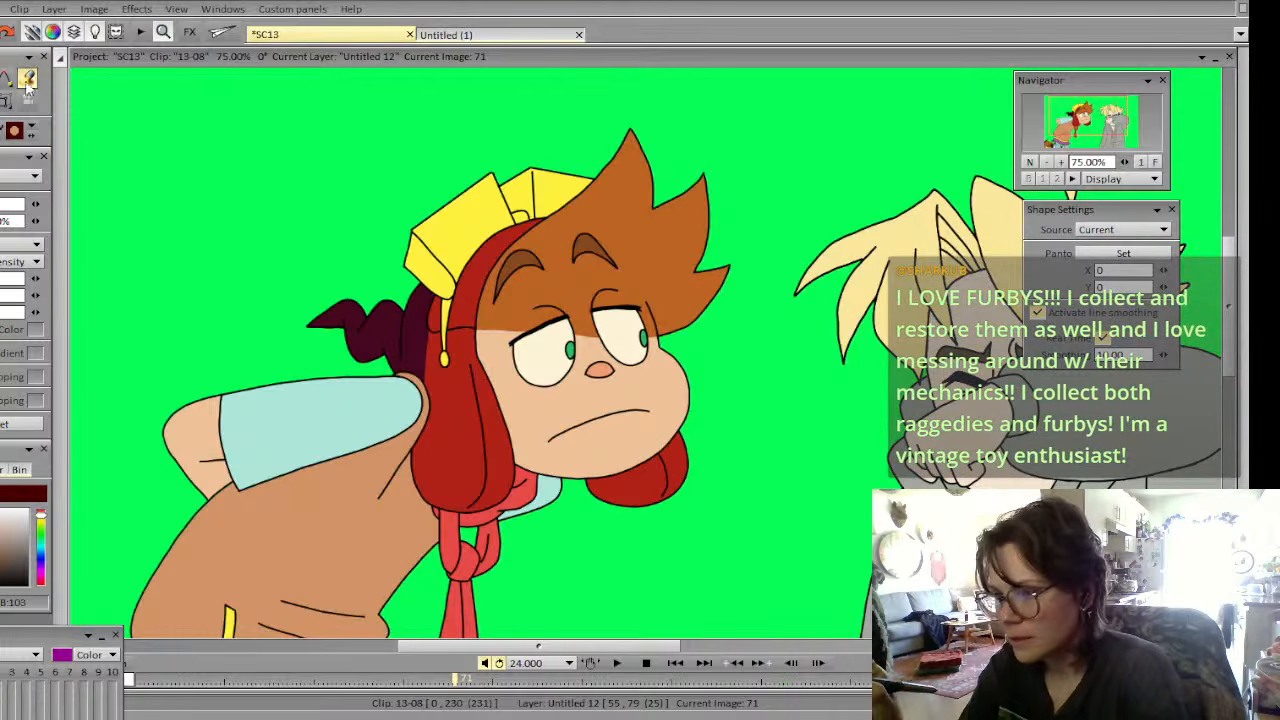
pyautogui.press('Right')
pyautogui.press('Right')
pyautogui.press('Right')
pyautogui.press('Right')
pyautogui.press('Right')
pyautogui.press('Right')
pyautogui.press('Right')
pyautogui.press('Right')
pyautogui.click(224, 598)
pyautogui.press('Left')
pyautogui.press('Right')
pyautogui.press('Left')
pyautogui.press('Left')
pyautogui.press('Left')
pyautogui.press('Left')
pyautogui.press('Left')
pyautogui.press('Left')
pyautogui.press('Left')
pyautogui.press('Left')
pyautogui.press('Left')
pyautogui.press('Right')
pyautogui.press('Right')
pyautogui.press('Right')
pyautogui.press('Right')
pyautogui.press('Right')
pyautogui.press('Right')
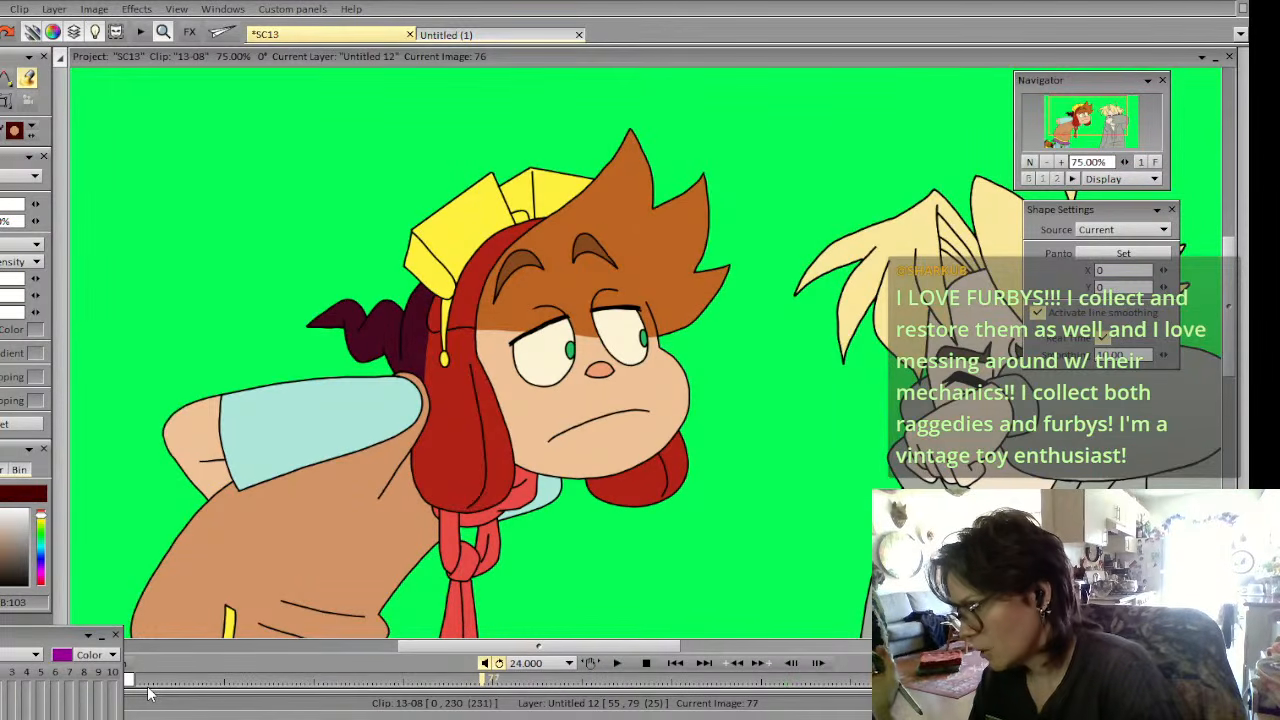
pyautogui.press('Right')
pyautogui.press('Right')
pyautogui.press('Right')
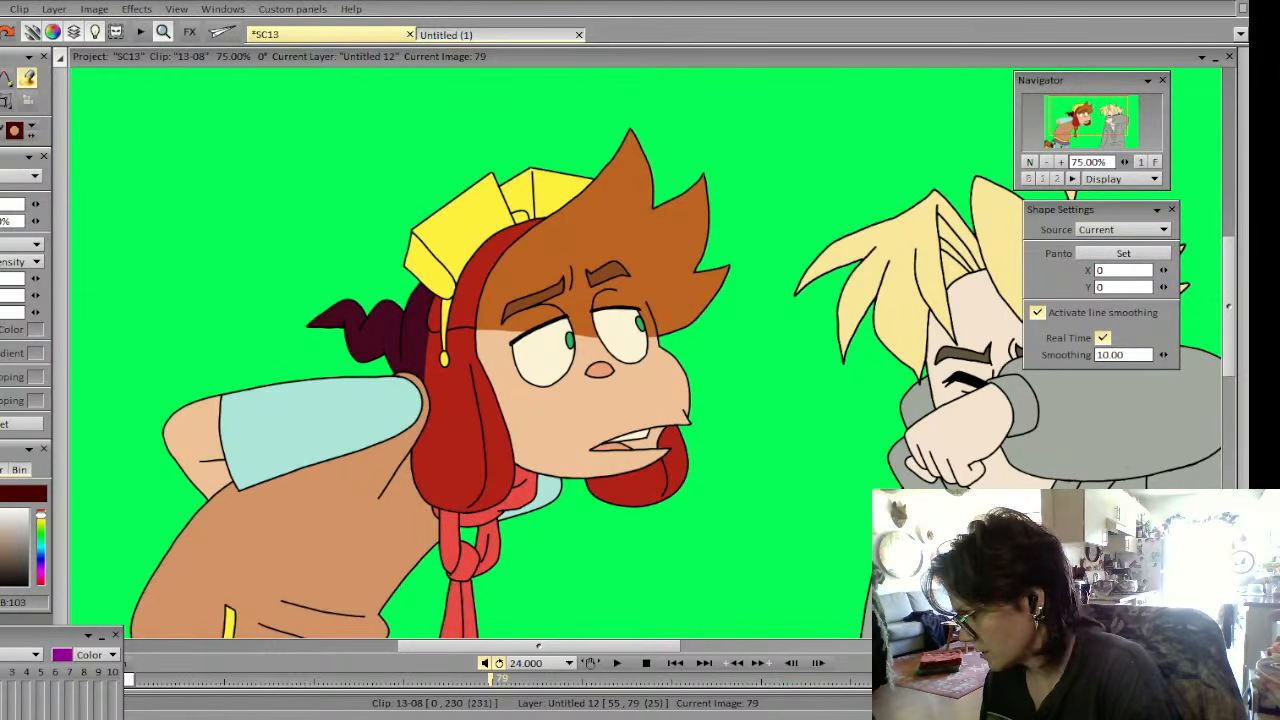
# Fill the inside of the left character's open mouth with dark brown on frame 79, comparing with frames 77 and 78
pyautogui.moveTo(14, 637); pyautogui.dragTo(61, 469)
pyautogui.click(135, 468)
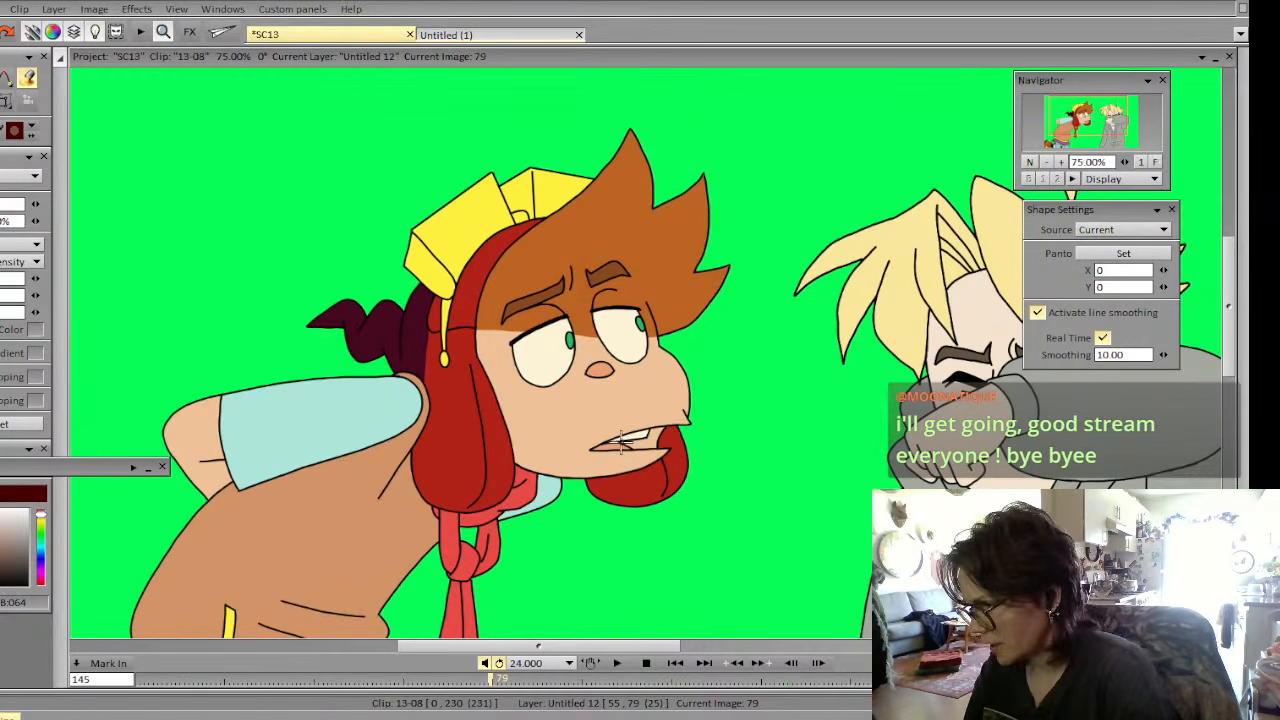
pyautogui.click(624, 441)
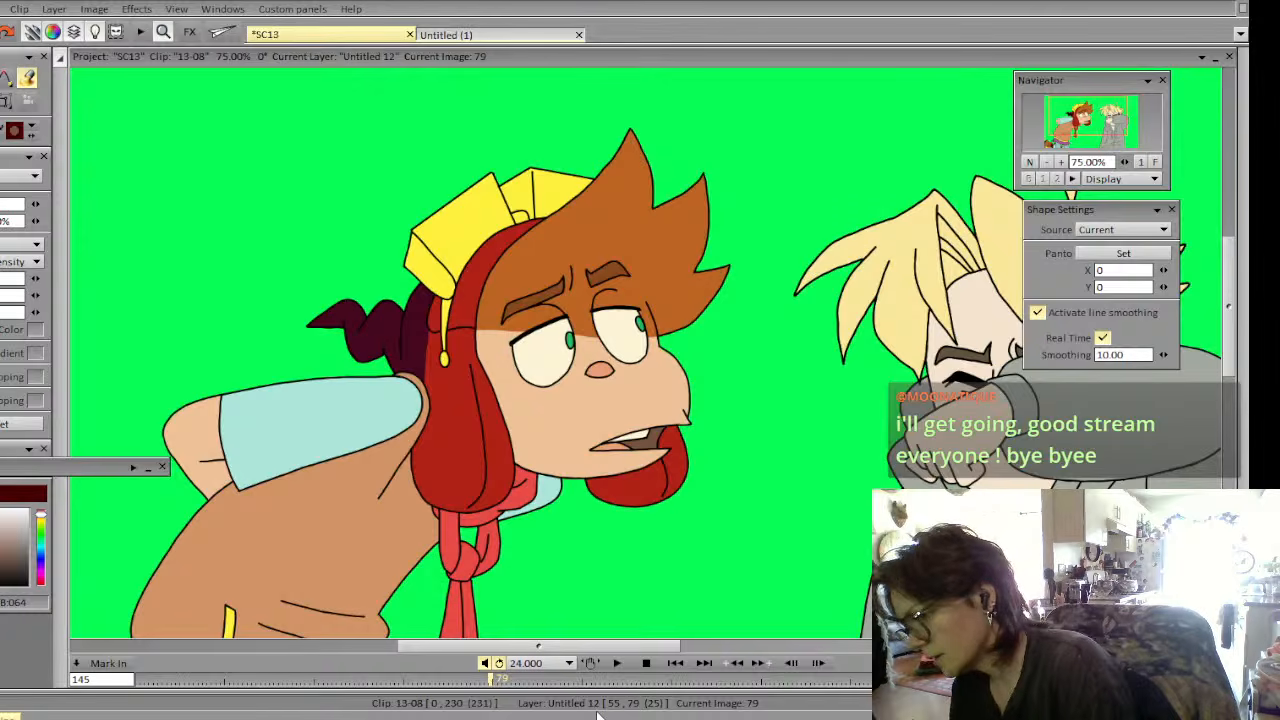
pyautogui.press('Left')
pyautogui.press('Left')
pyautogui.press('Right')
pyautogui.press('Right')
pyautogui.press('Left')
pyautogui.press('Left')
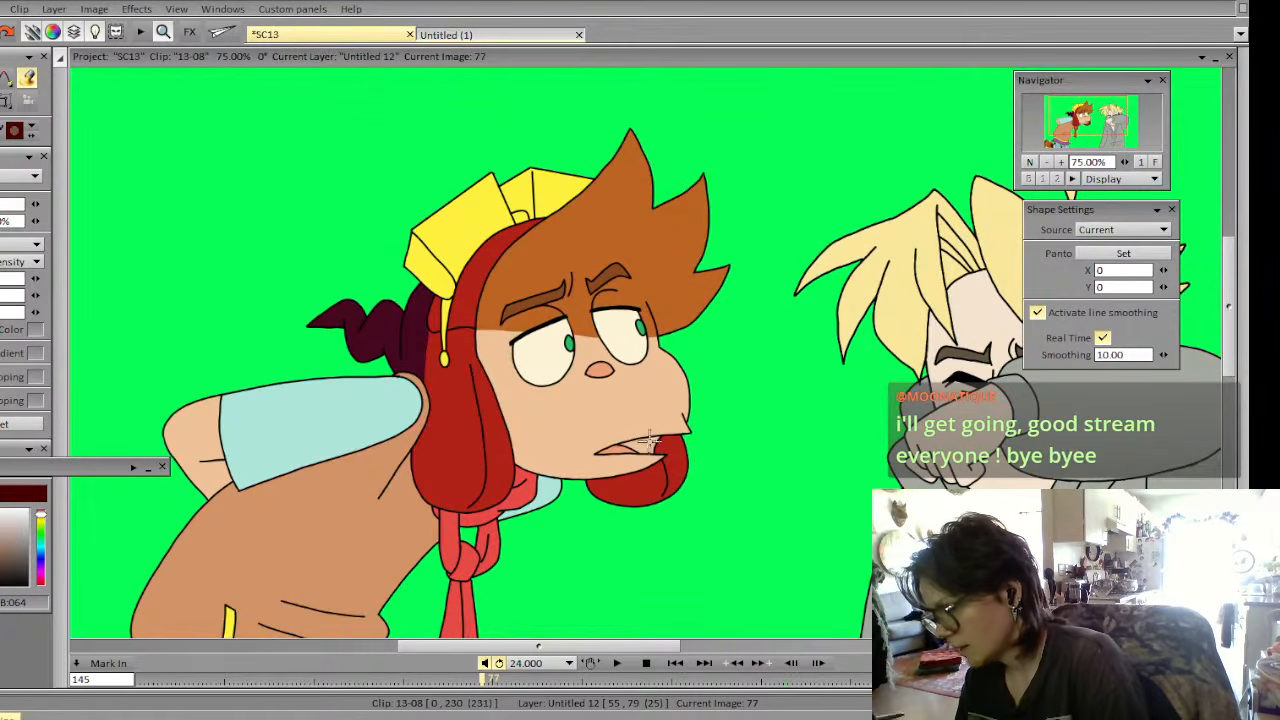
# Extend the left character's colour fills from frame 79 to frame 89
pyautogui.press('Right')
pyautogui.press('Right')
pyautogui.press('Right')
pyautogui.press('Right')
pyautogui.press('Right')
pyautogui.press('Right')
pyautogui.press('Right')
pyautogui.press('Right')
pyautogui.press('Right')
pyautogui.press('Right')
pyautogui.press('Right')
pyautogui.press('Right')
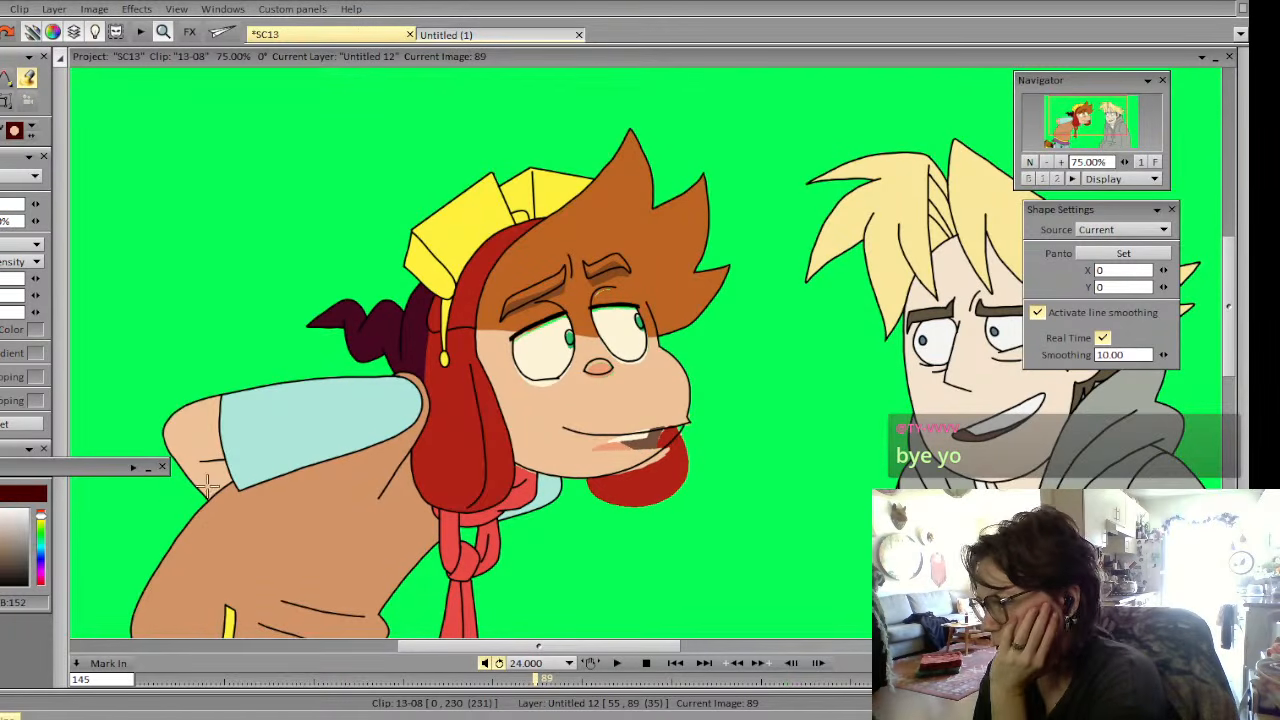
# Compare frames 88 and 89 to examine how the left character's fills match the new eye, eyebrow and mouth lines
pyautogui.press('Left')
pyautogui.press('Right')
pyautogui.press('Left')
pyautogui.press('Right')
pyautogui.press('Left')
pyautogui.press('Right')
pyautogui.click(3, 79)
pyautogui.click(10, 119)
pyautogui.press('Left')
pyautogui.press('Right')
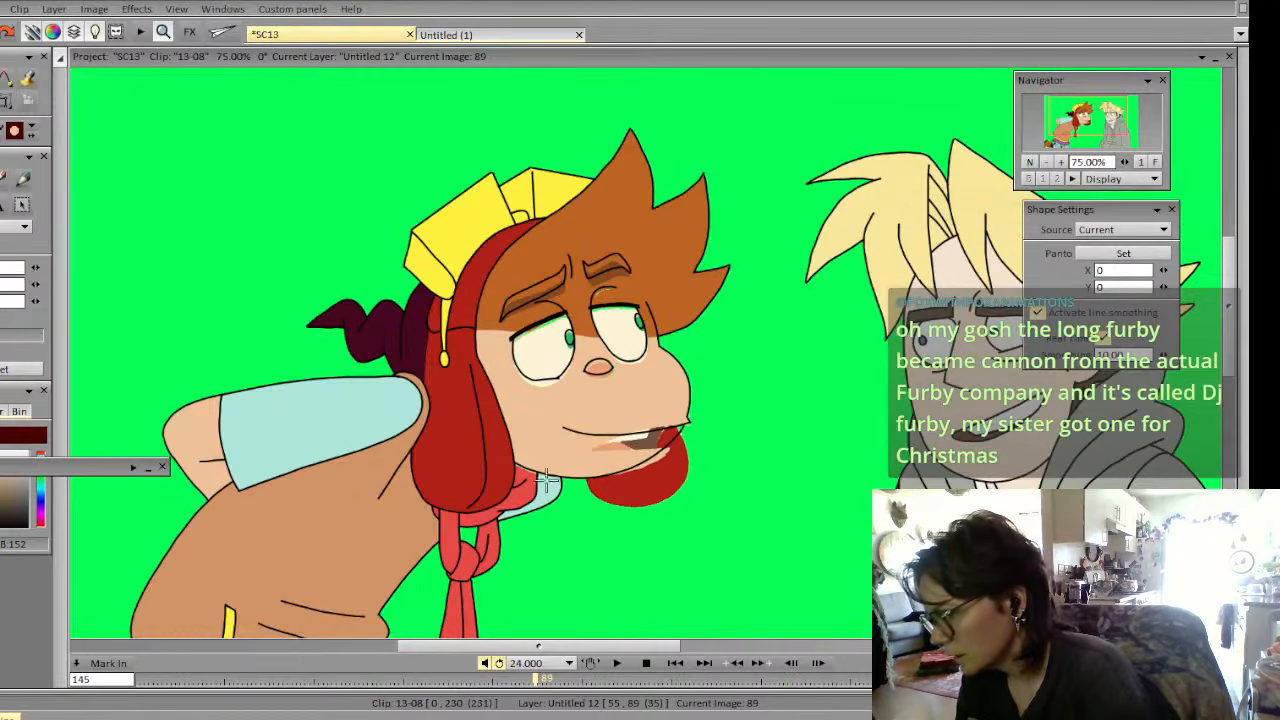
pyautogui.press('Left')
pyautogui.press('Right')
pyautogui.press('Left')
pyautogui.press('Right')
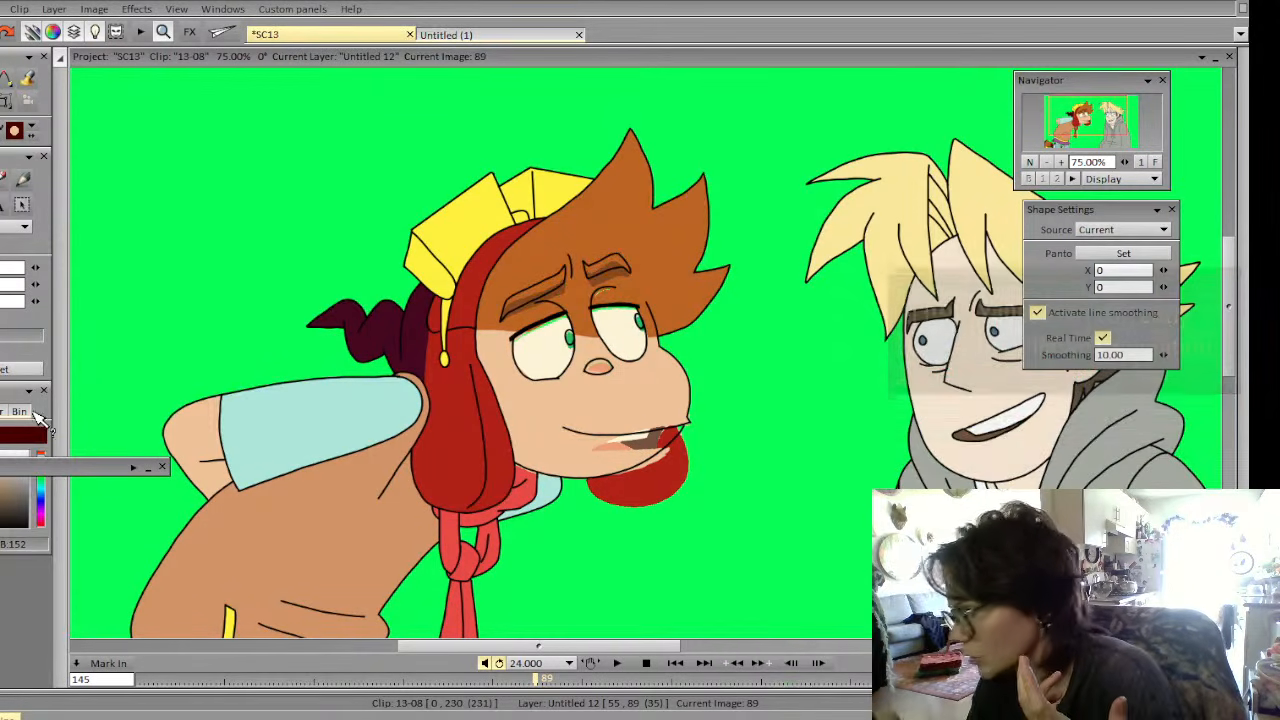
# Clean up the left character's upper eyelid edges and fill both eyebrows with dark brown on frame 89
pyautogui.click(28, 79)
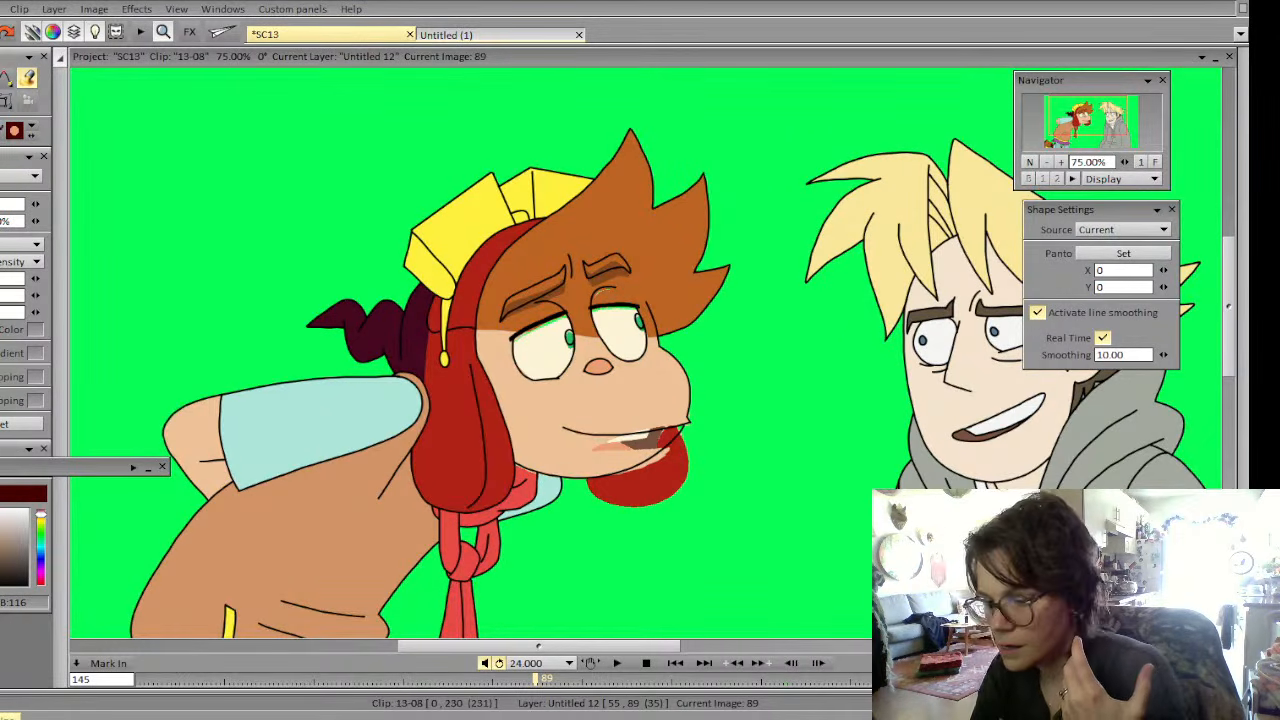
pyautogui.click(2, 78)
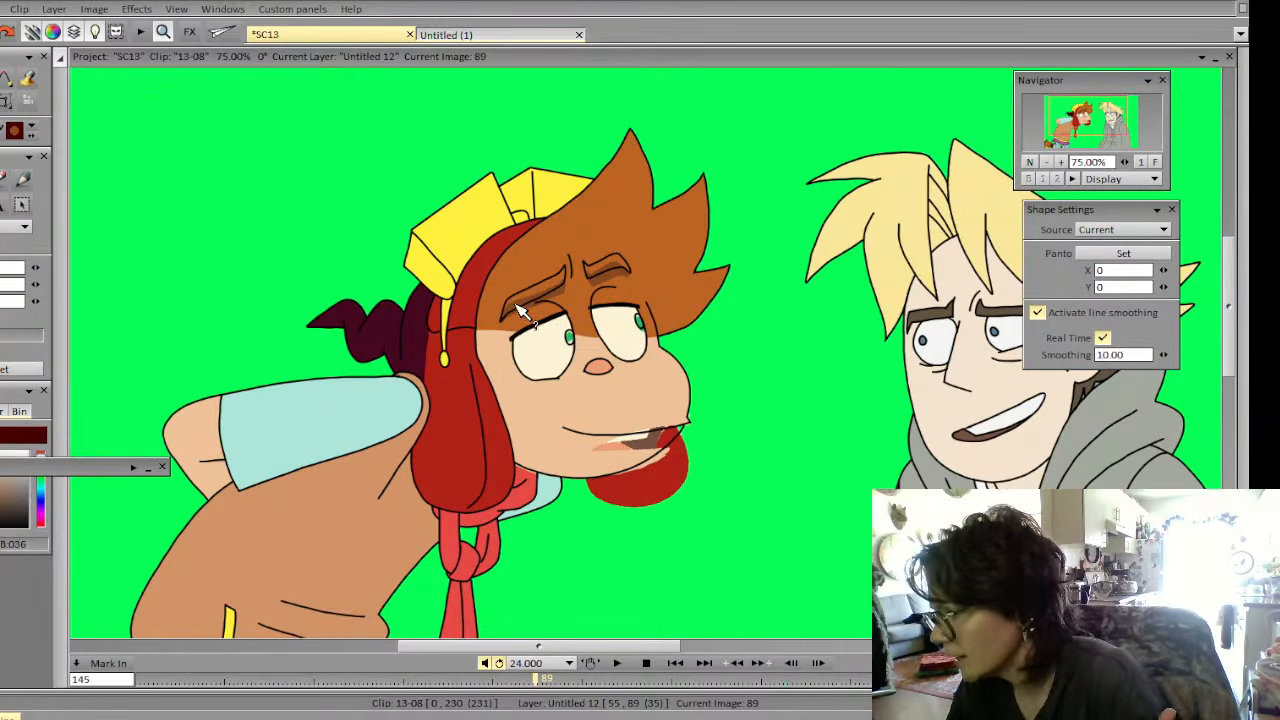
pyautogui.click(28, 78)
pyautogui.click(550, 283)
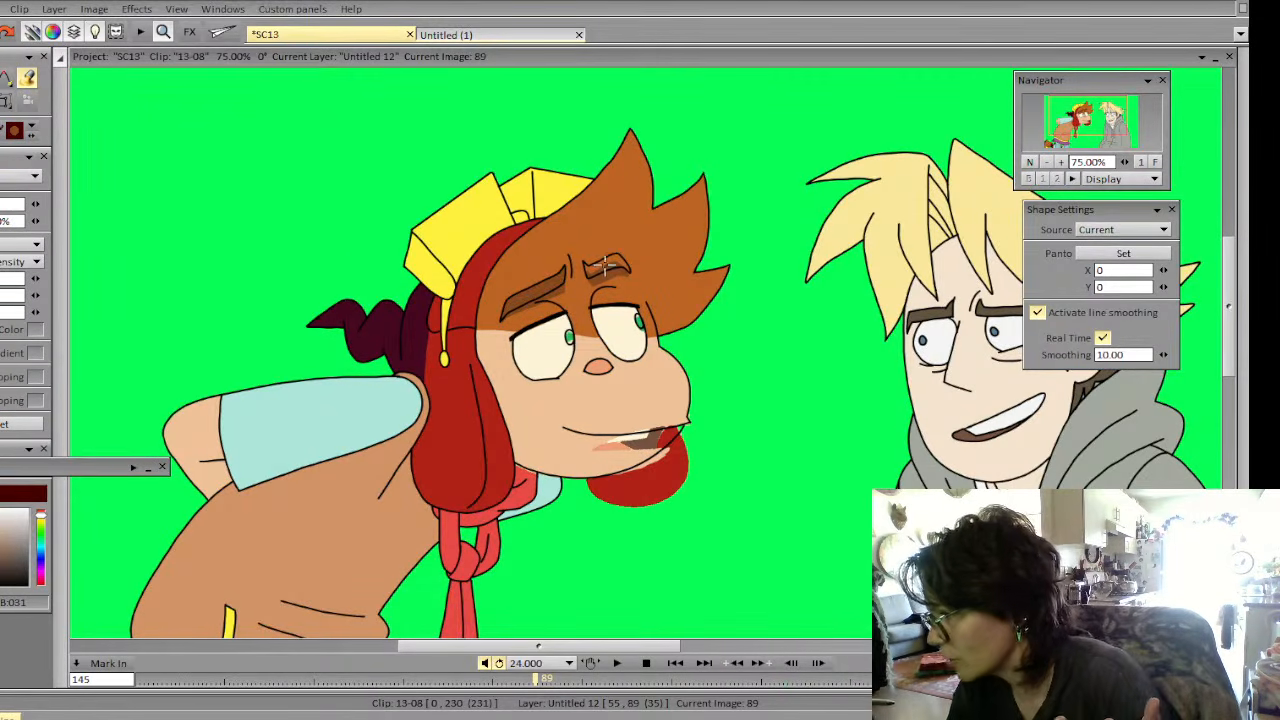
pyautogui.click(2, 88)
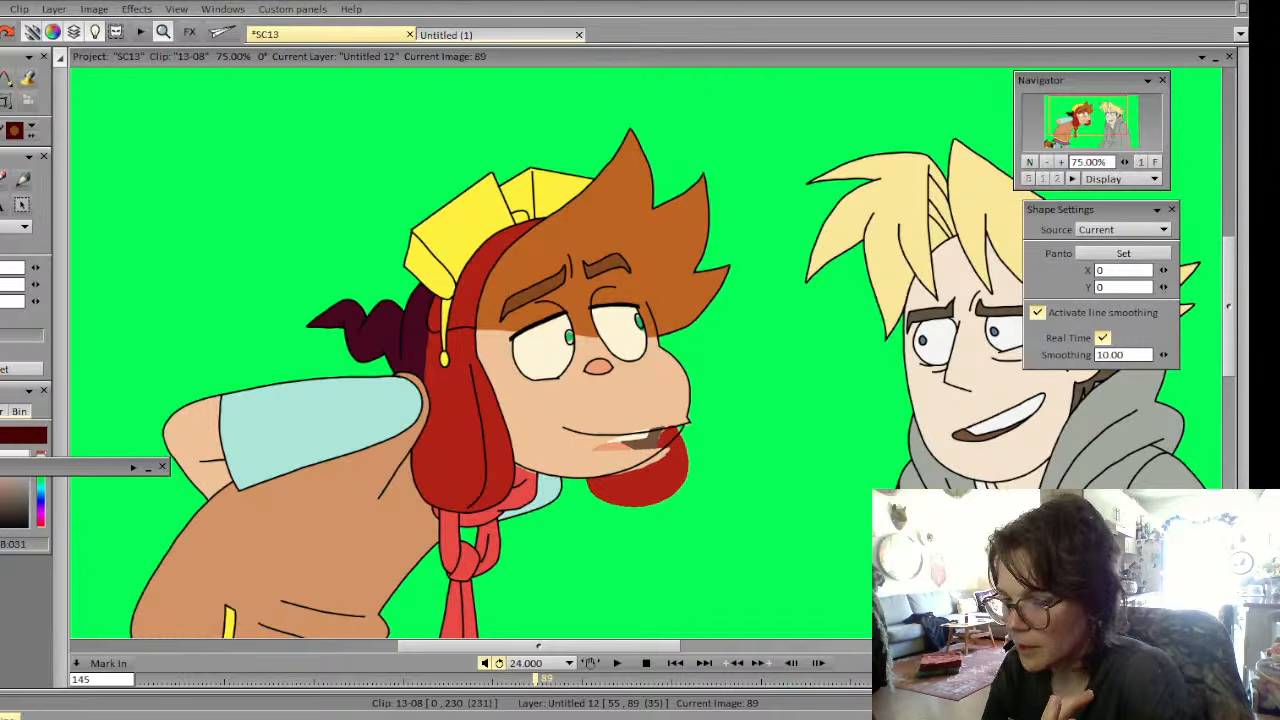
# Correct the left character's green irises and cream eye whites to fit the lines on frame 89
pyautogui.click(571, 337)
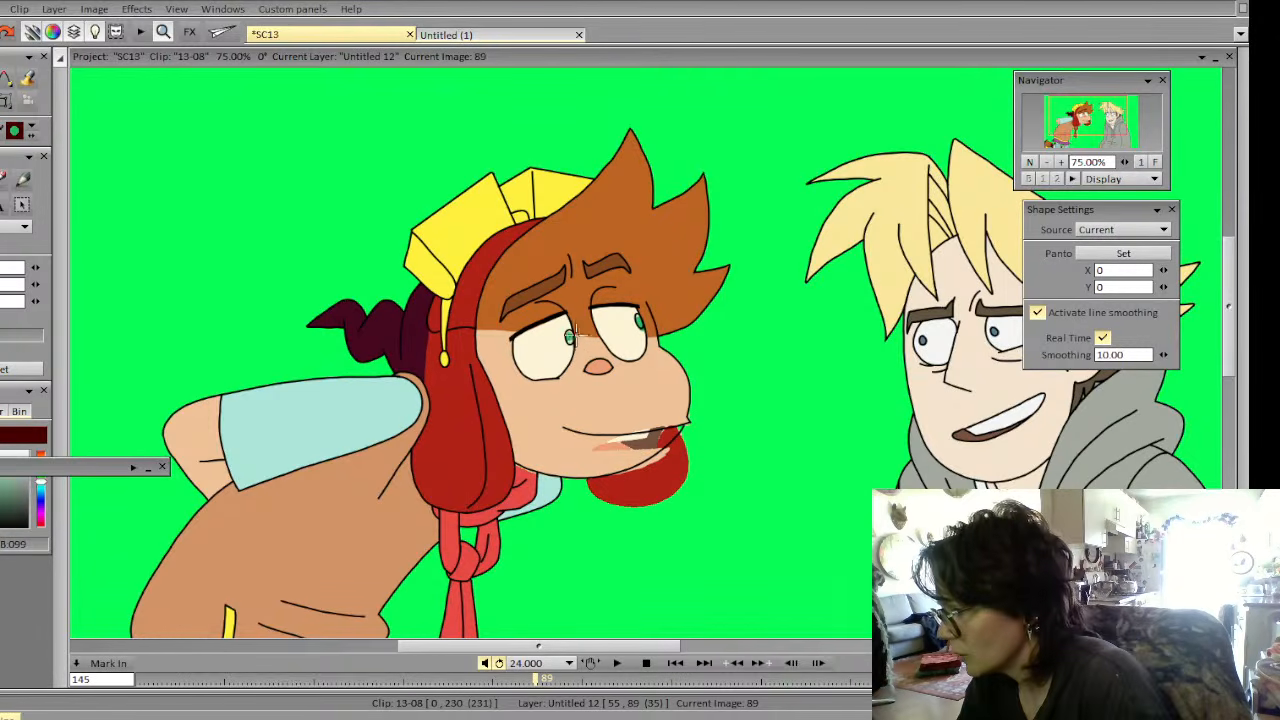
pyautogui.click(28, 79)
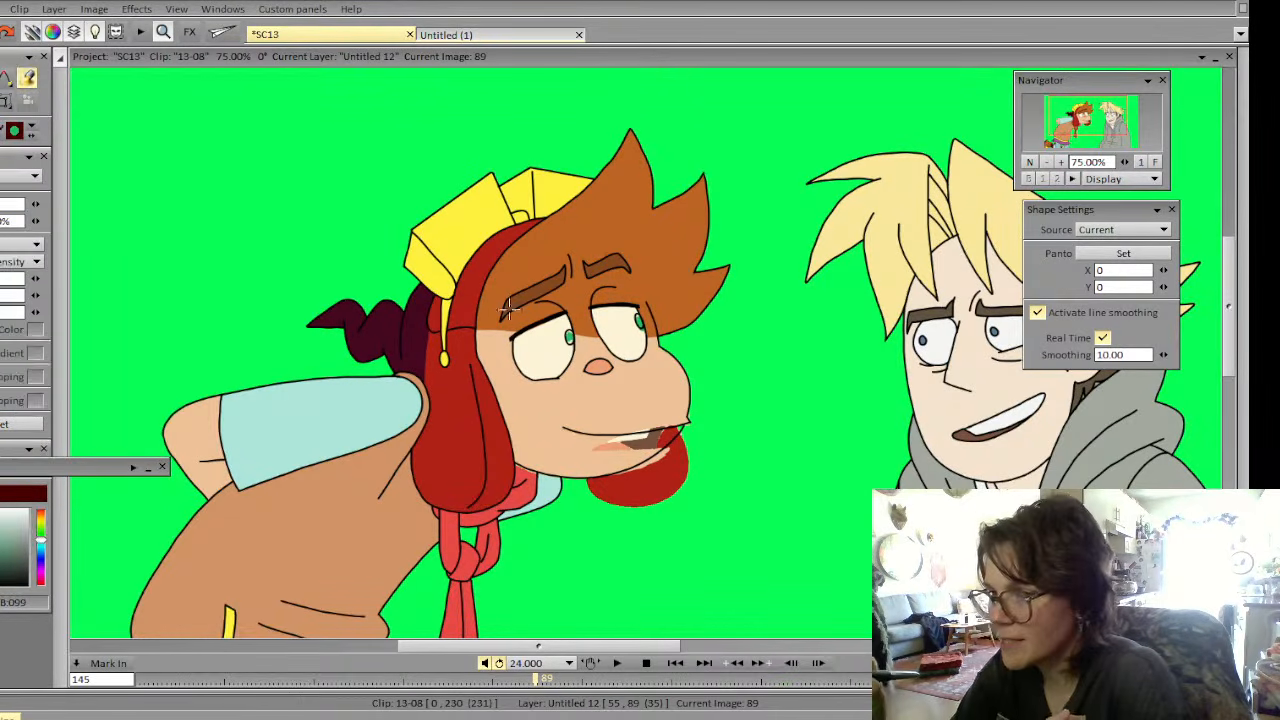
pyautogui.click(631, 350)
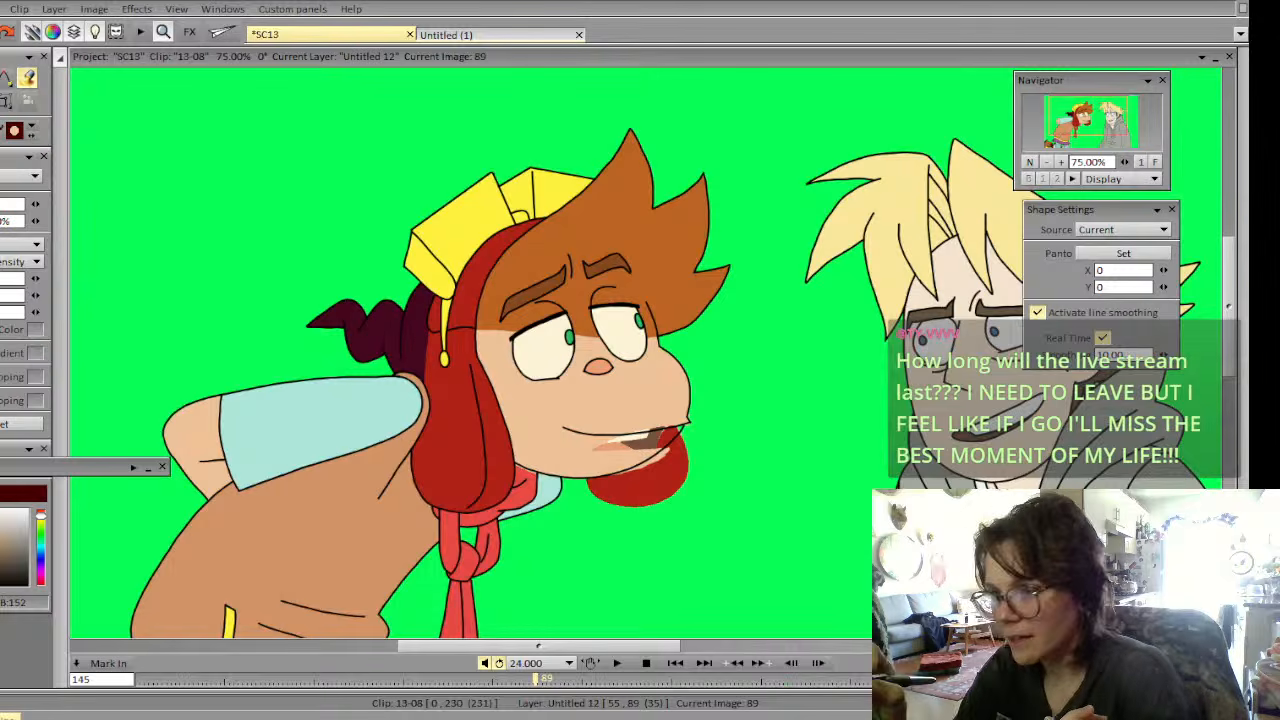
# Paint skin colour over the leftover open-mouth fills on frame 89 and compare the closed mouth with frame 88
pyautogui.press('d')
pyautogui.moveTo(601, 438); pyautogui.dragTo(672, 434)
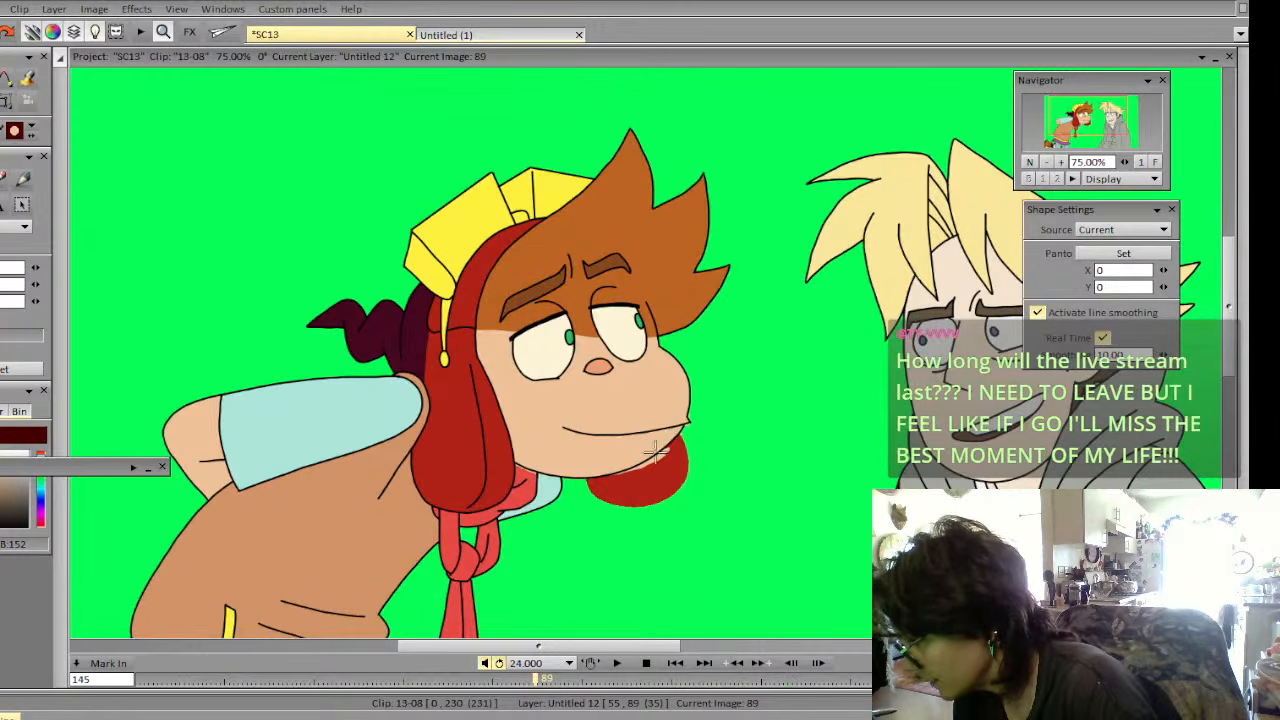
pyautogui.click(27, 77)
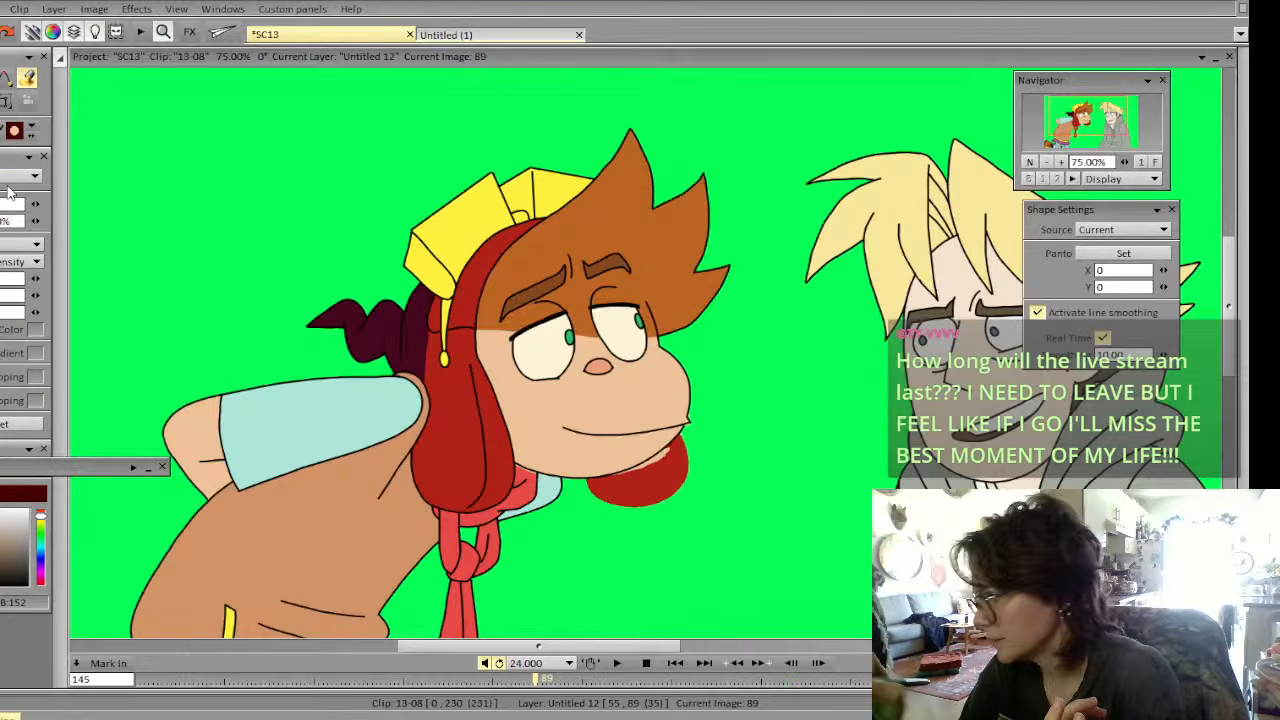
pyautogui.press('Left')
pyautogui.press('Right')
pyautogui.press('Left')
pyautogui.press('Right')
pyautogui.press('Left')
pyautogui.press('Right')
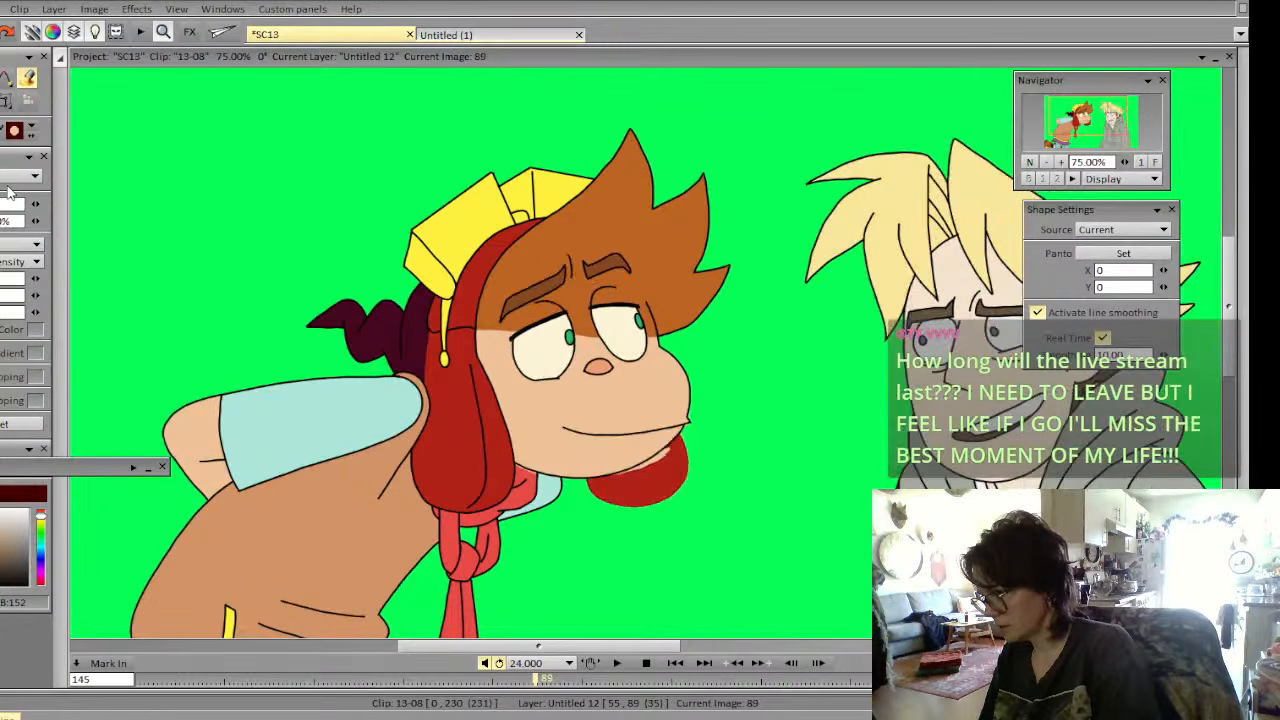
# Compare frames 88 and 89 on the left character's line layers to examine the face and hat flap outlines
pyautogui.press('Left')
pyautogui.press('Right')
pyautogui.press('Right')
pyautogui.press('Right')
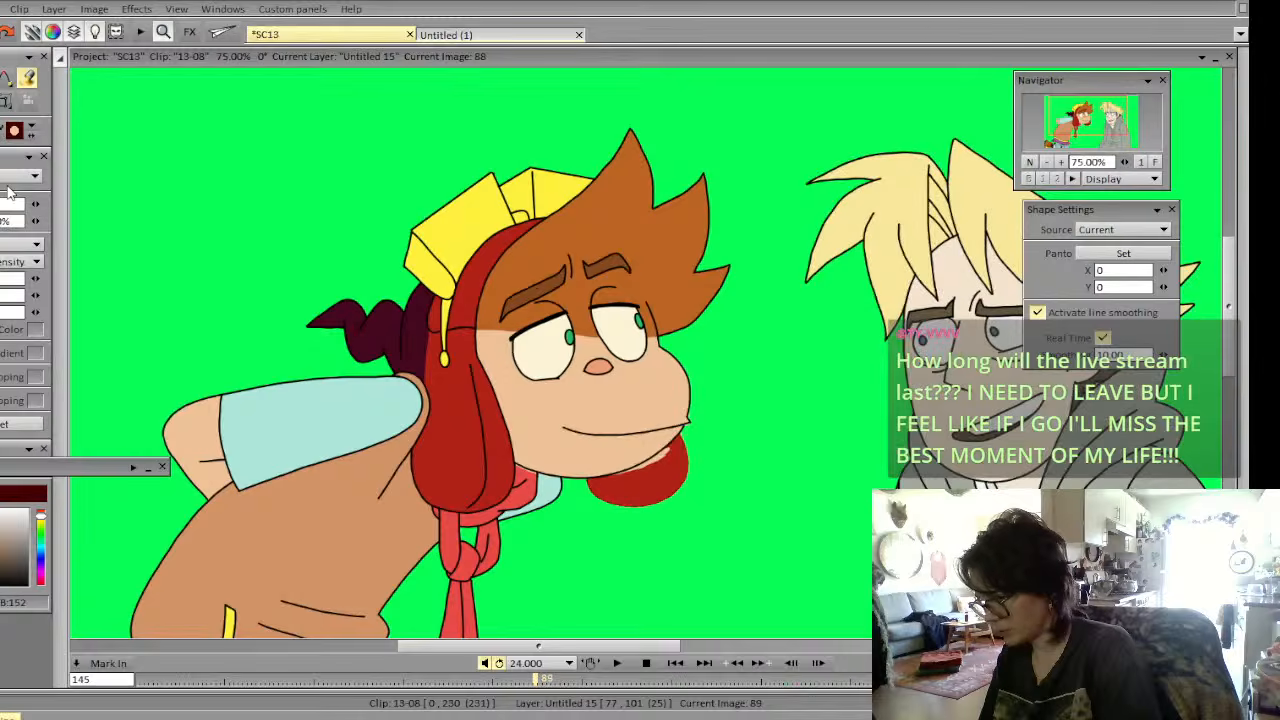
pyautogui.press('Left')
pyautogui.press('Left')
pyautogui.press('Left')
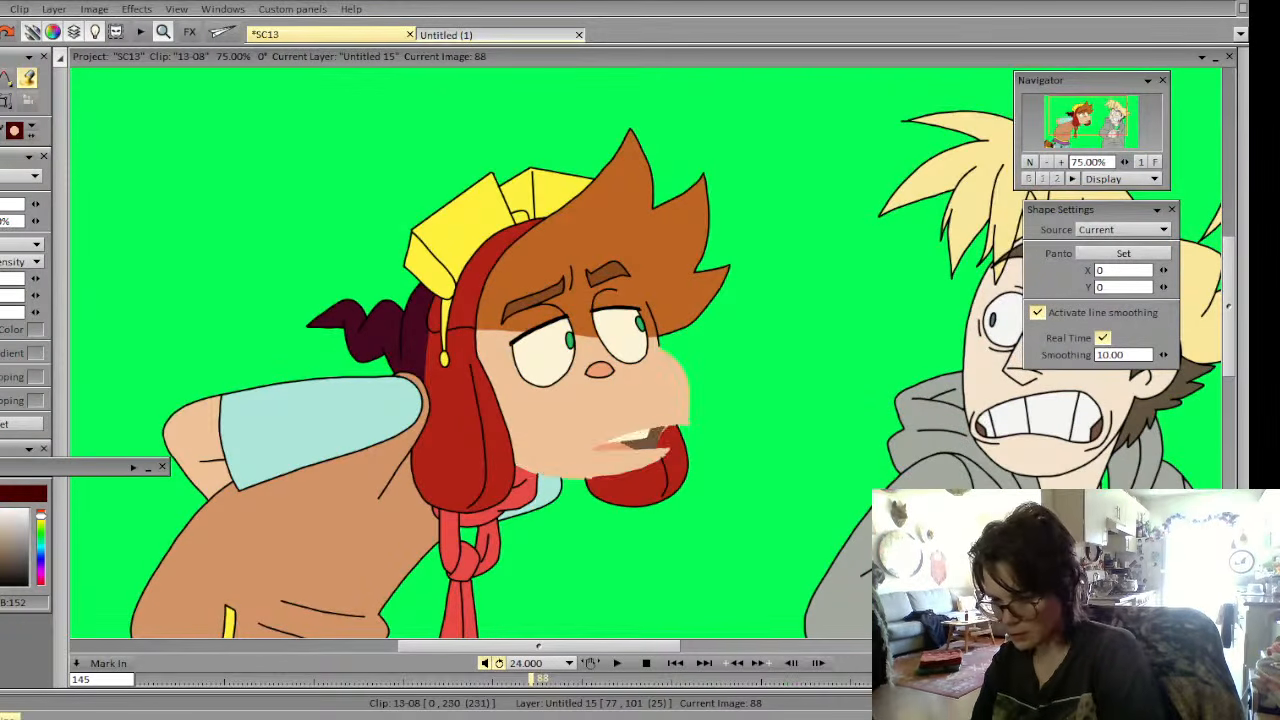
pyautogui.press('Right')
pyautogui.press('Left')
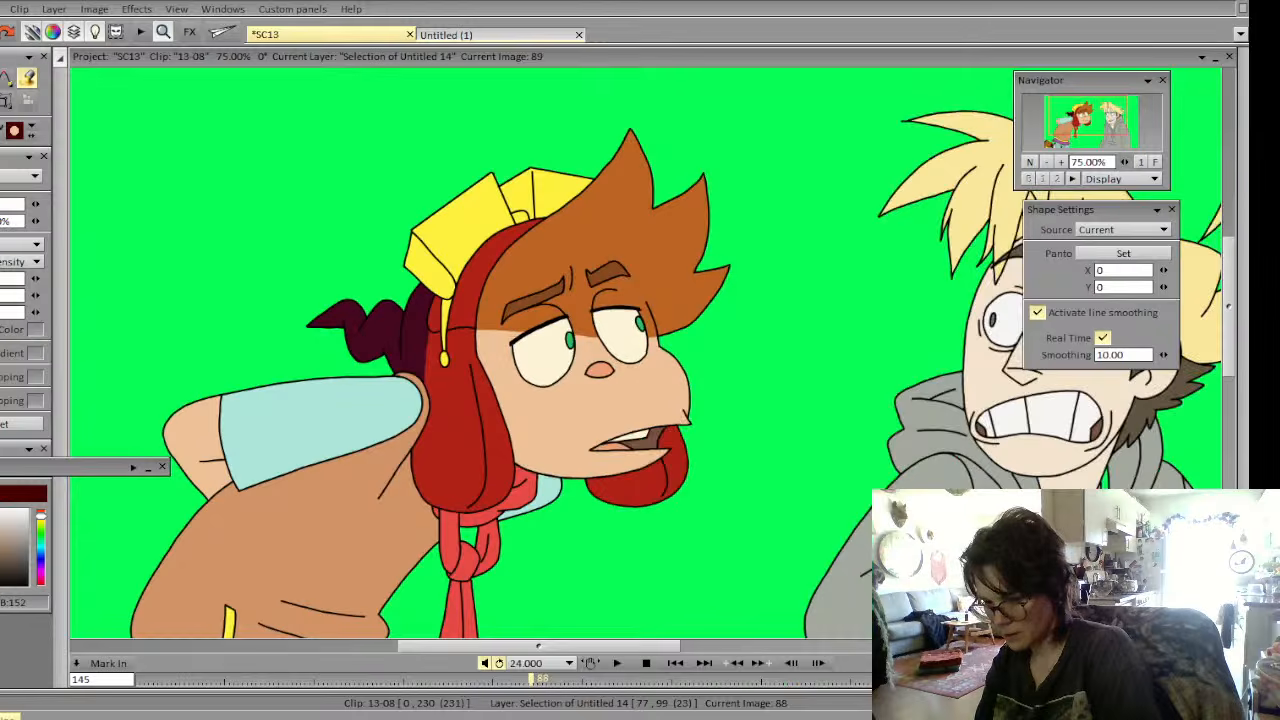
pyautogui.press('Right')
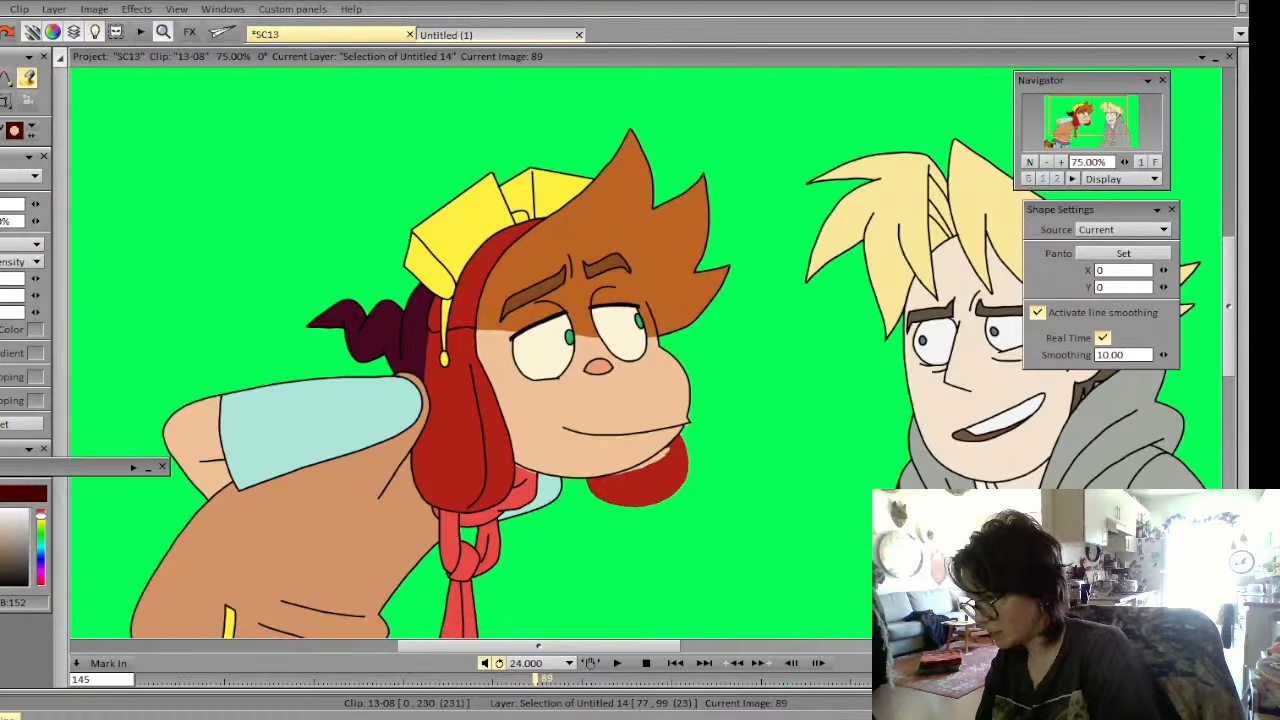
pyautogui.press('Left')
# Step through the uncoloured line drawings after frame 89 to examine the left character's hat flap, returning to frame 89
pyautogui.press('Right')
pyautogui.press('Right')
pyautogui.press('Right')
pyautogui.press('Right')
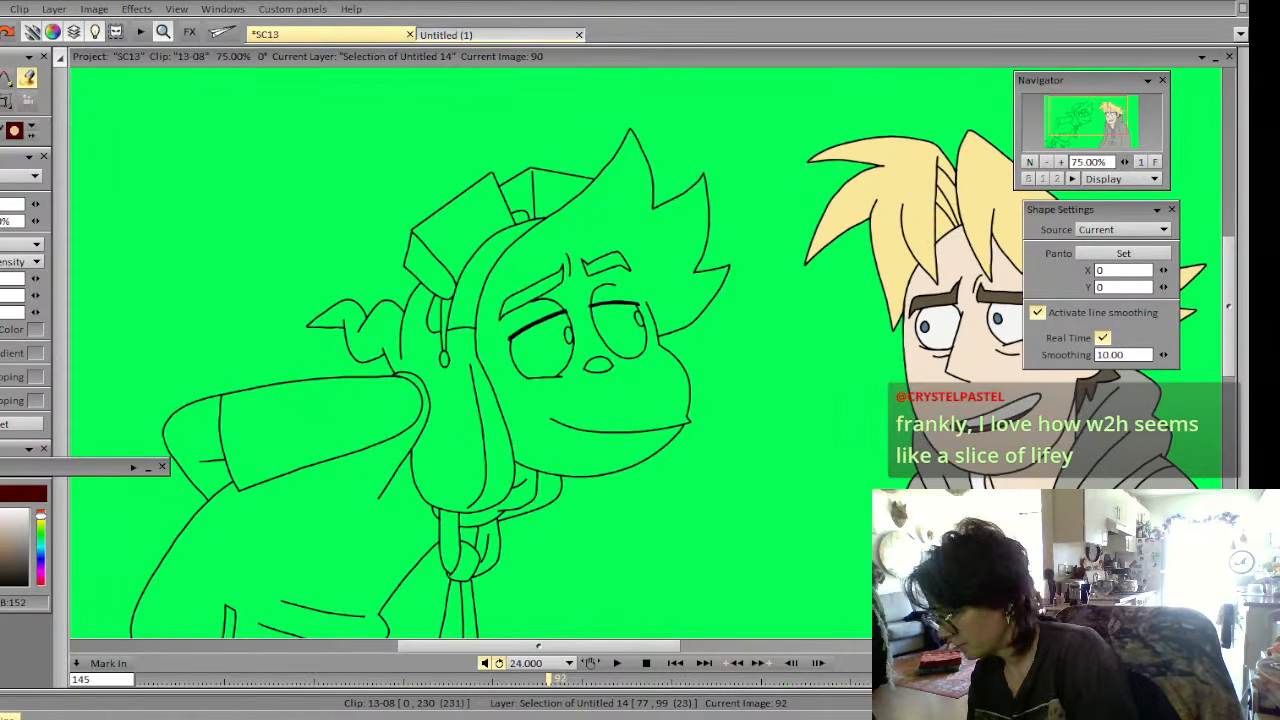
pyautogui.press('Right')
pyautogui.press('Right')
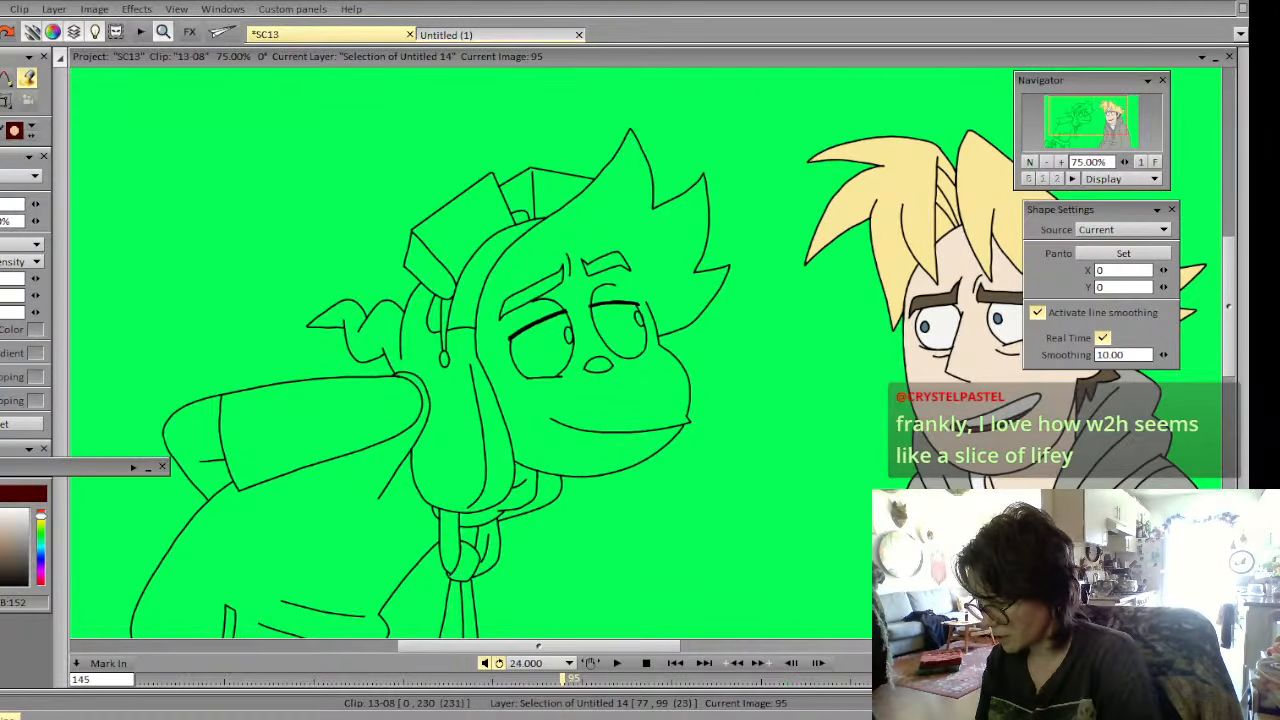
pyautogui.press('Left')
pyautogui.press('Right')
pyautogui.press('Right')
pyautogui.press('Right')
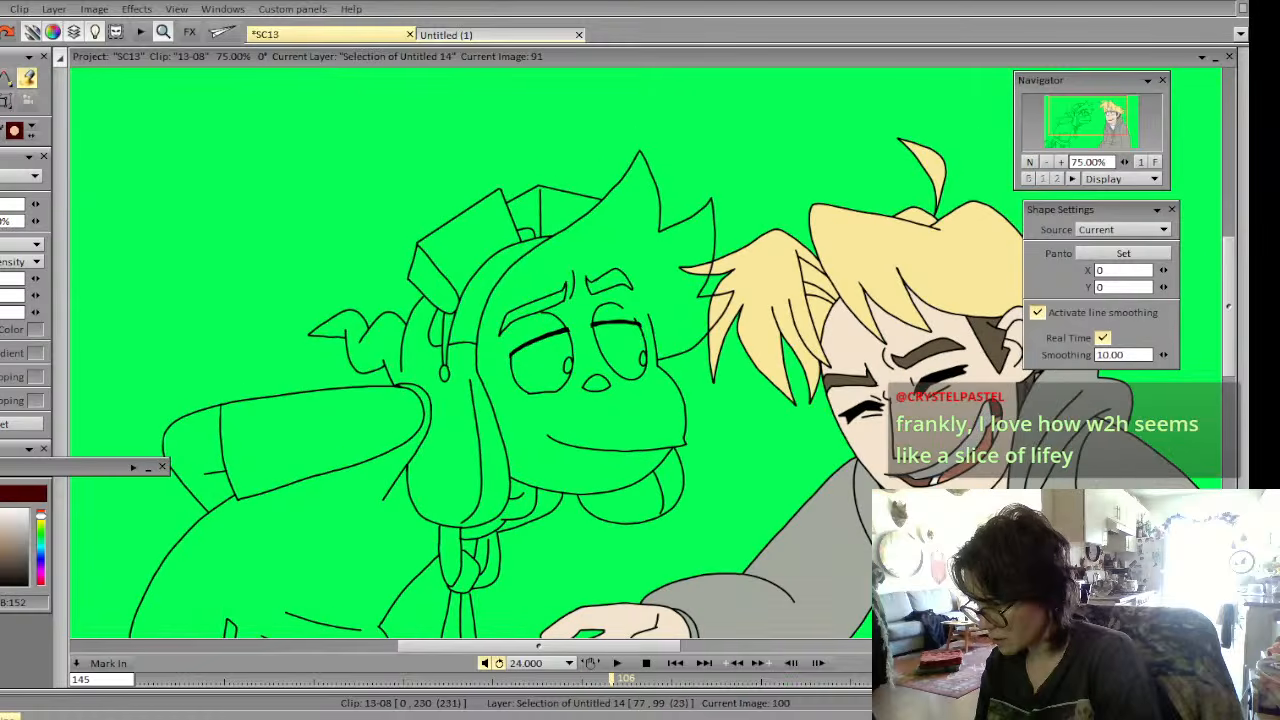
pyautogui.press('Left')
pyautogui.press('Left')
pyautogui.press('Left')
pyautogui.press('Left')
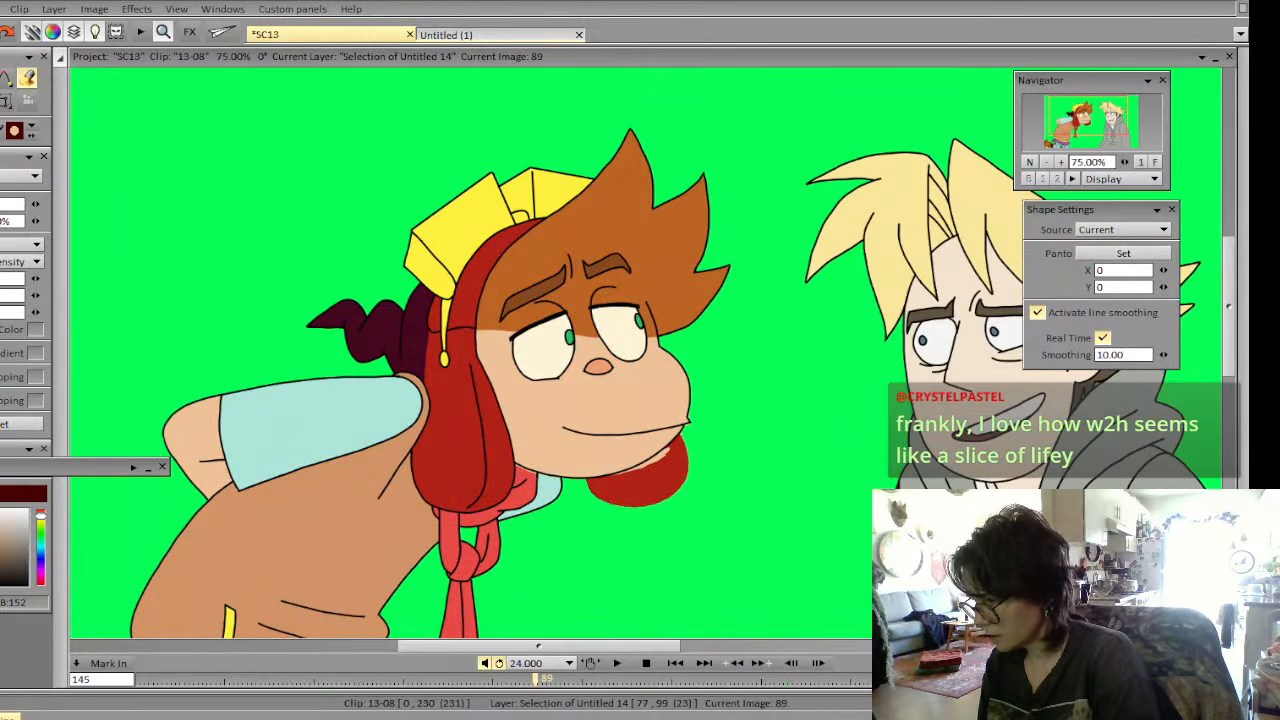
# Add the outline of the hat flap under the left character's chin on frame 89 and check its placement against frame 88
pyautogui.press('b')
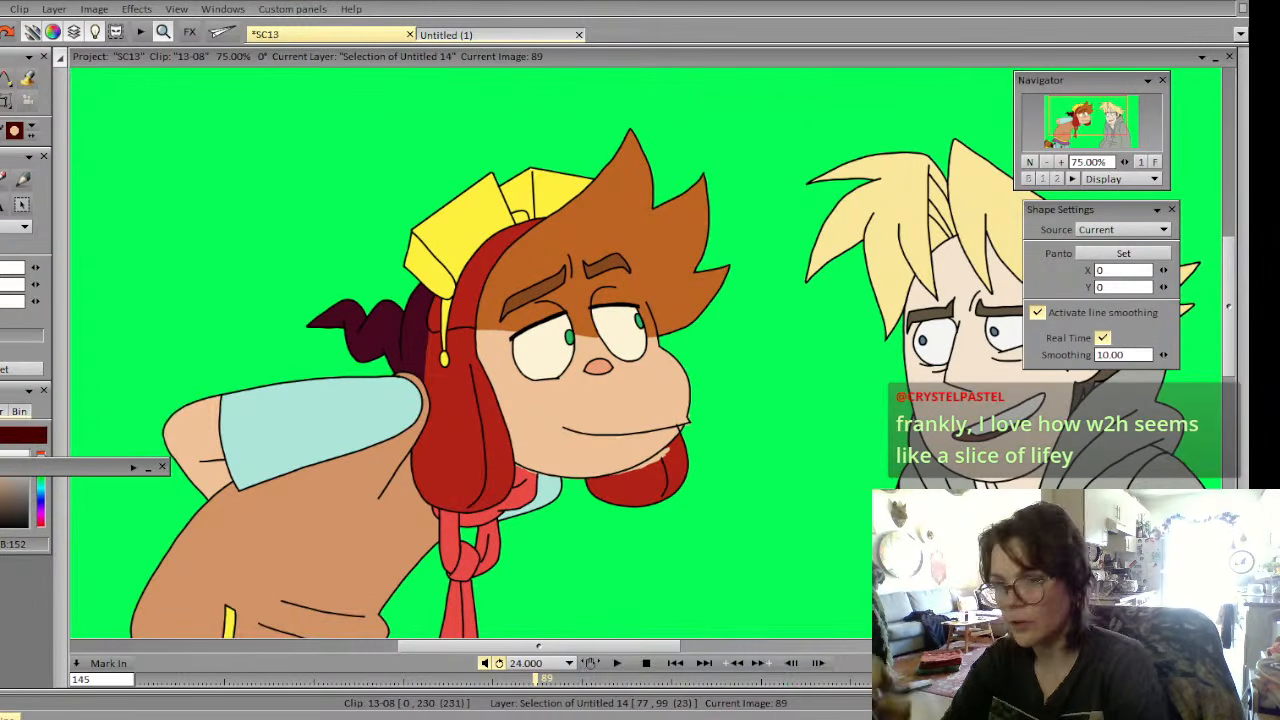
pyautogui.click(6, 101)
pyautogui.press('Left')
pyautogui.press('Right')
pyautogui.click(1061, 162)
pyautogui.moveTo(1091, 120)
pyautogui.mouseDown()
pyautogui.moveTo(1092, 141)
pyautogui.moveTo(1096, 128)
pyautogui.mouseUp()
pyautogui.press('Left')
pyautogui.press('Right')
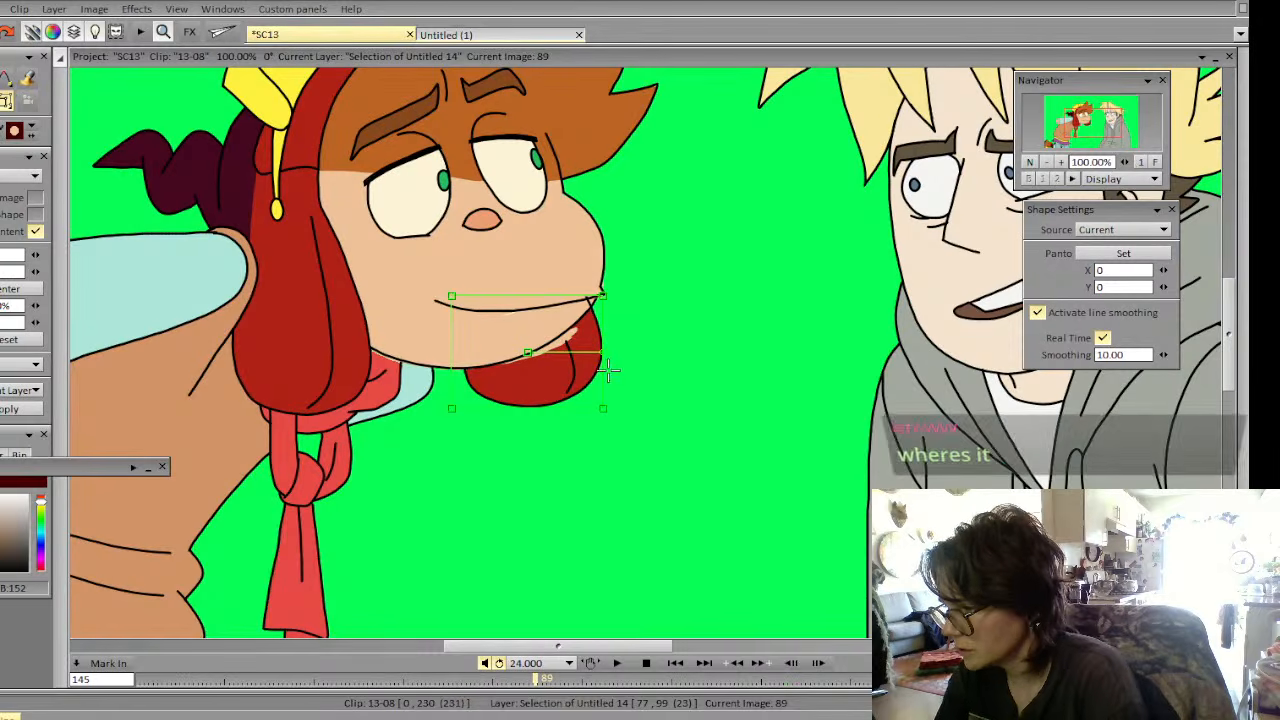
# Add the hat flap outline to the left character's line drawings on frames 90 and 91, comparing the two frames
pyautogui.press('Right')
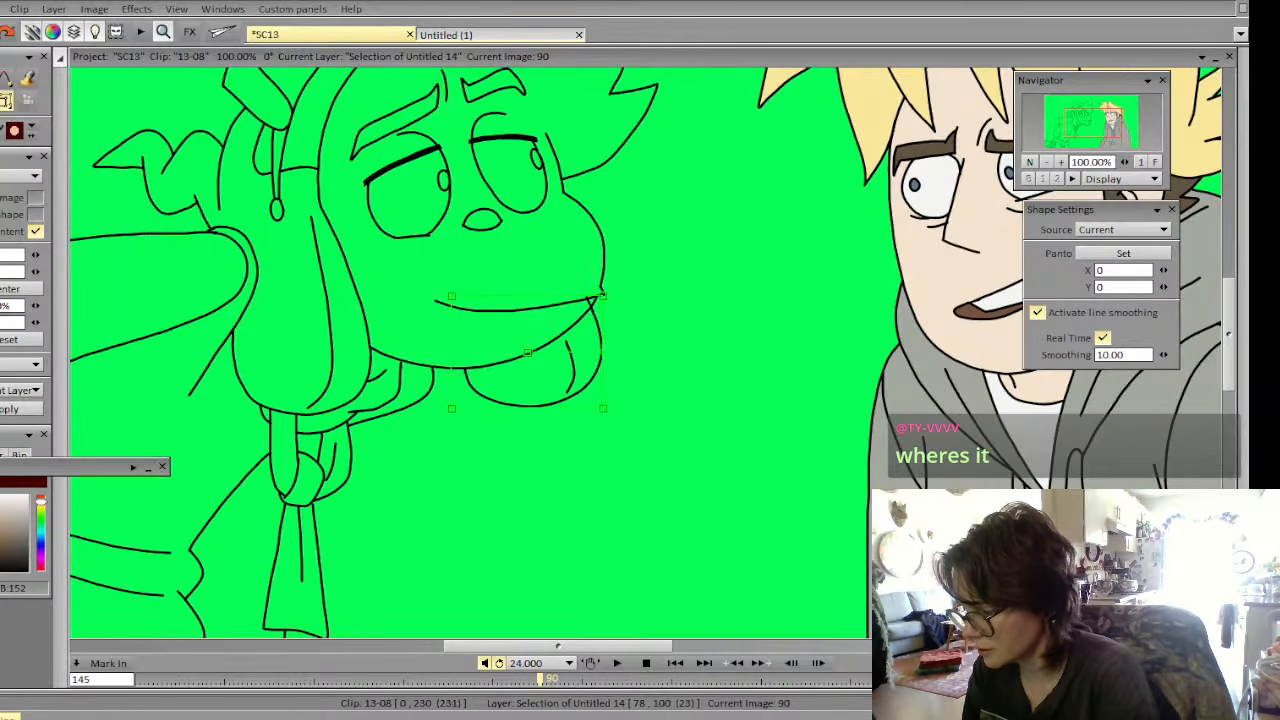
pyautogui.press('Right')
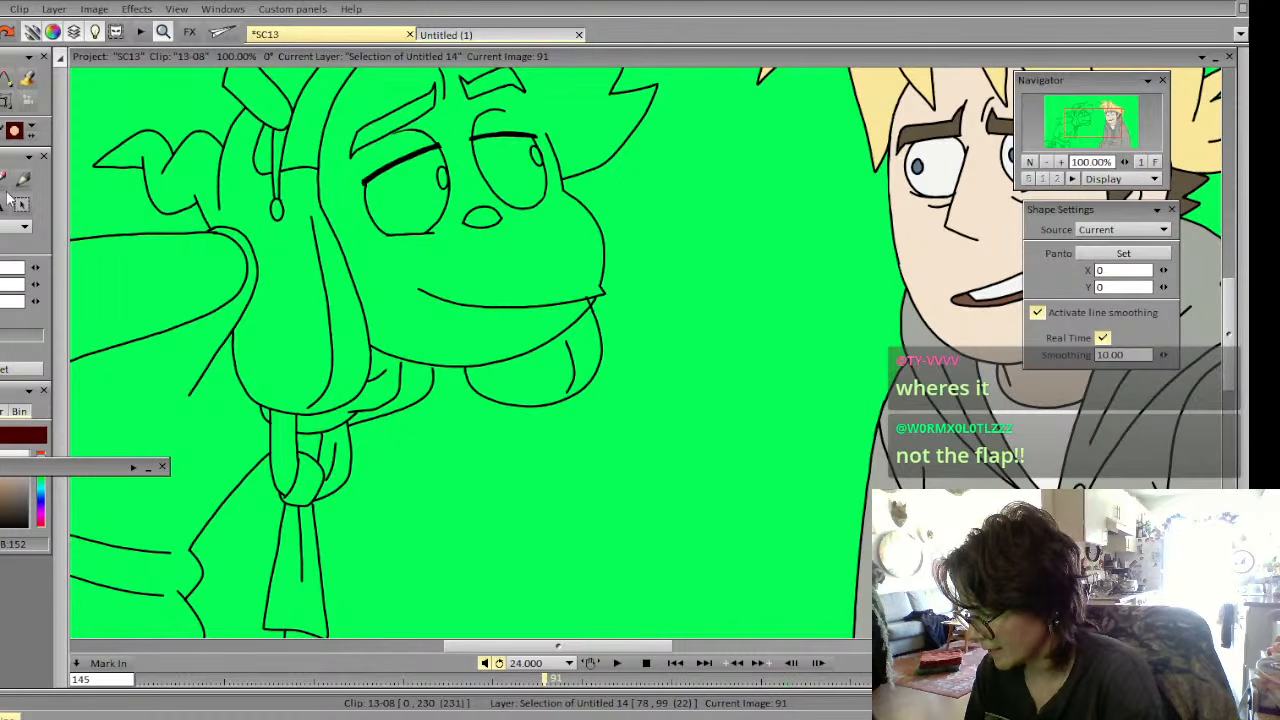
pyautogui.press('Left')
pyautogui.press('Right')
pyautogui.press('Left')
pyautogui.press('Right')
# Step forward from frame 91 past frame 100 and back to examine the left character's hat flap and face lines
pyautogui.press('Right')
pyautogui.press('Right')
pyautogui.press('Right')
pyautogui.press('Right')
pyautogui.press('Right')
pyautogui.press('Right')
pyautogui.press('Right')
pyautogui.press('Right')
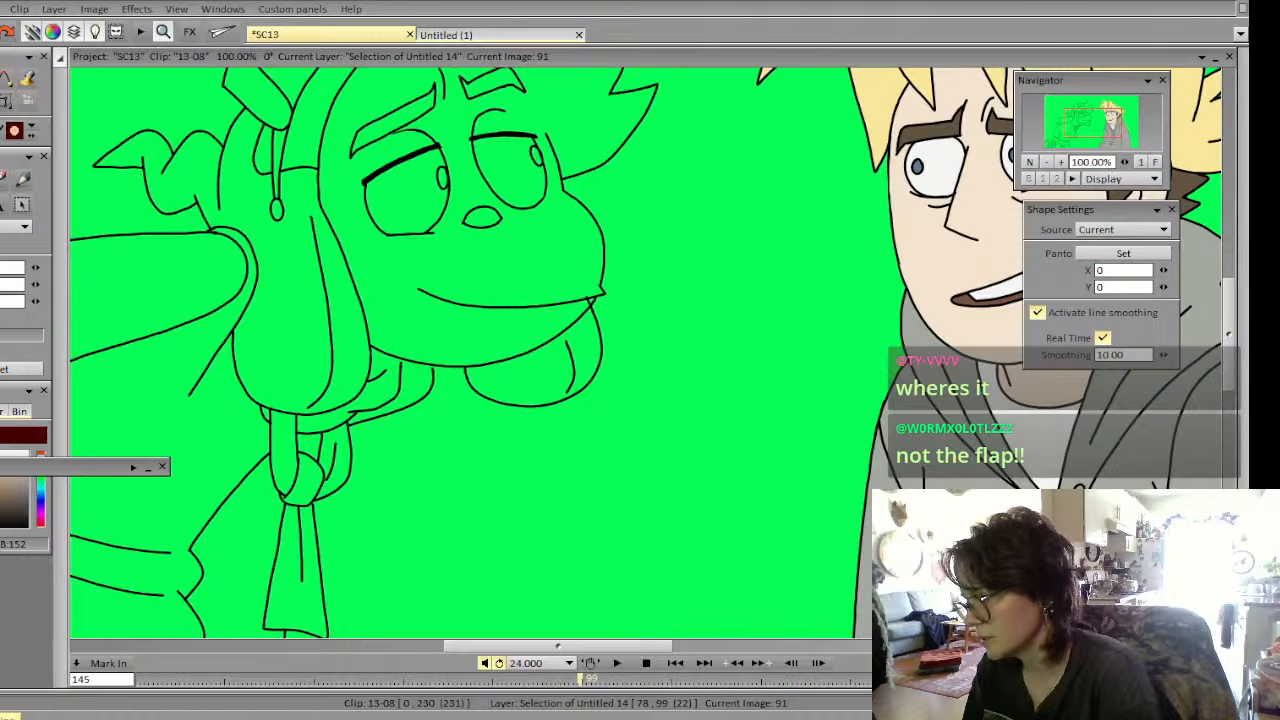
pyautogui.press('Right')
pyautogui.press('Left')
pyautogui.press('Right')
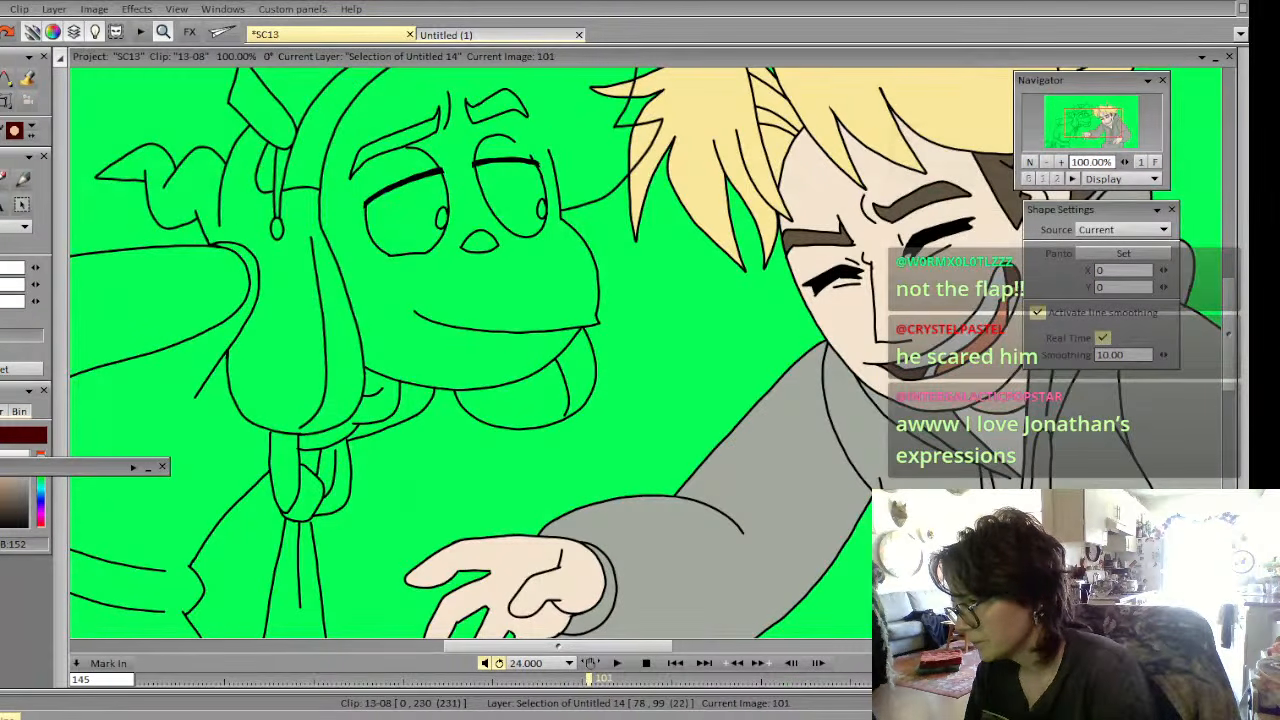
pyautogui.press('Left')
pyautogui.press('Left')
pyautogui.press('Left')
pyautogui.press('Left')
pyautogui.press('Left')
pyautogui.press('Left')
pyautogui.press('Left')
pyautogui.press('Left')
pyautogui.press('Left')
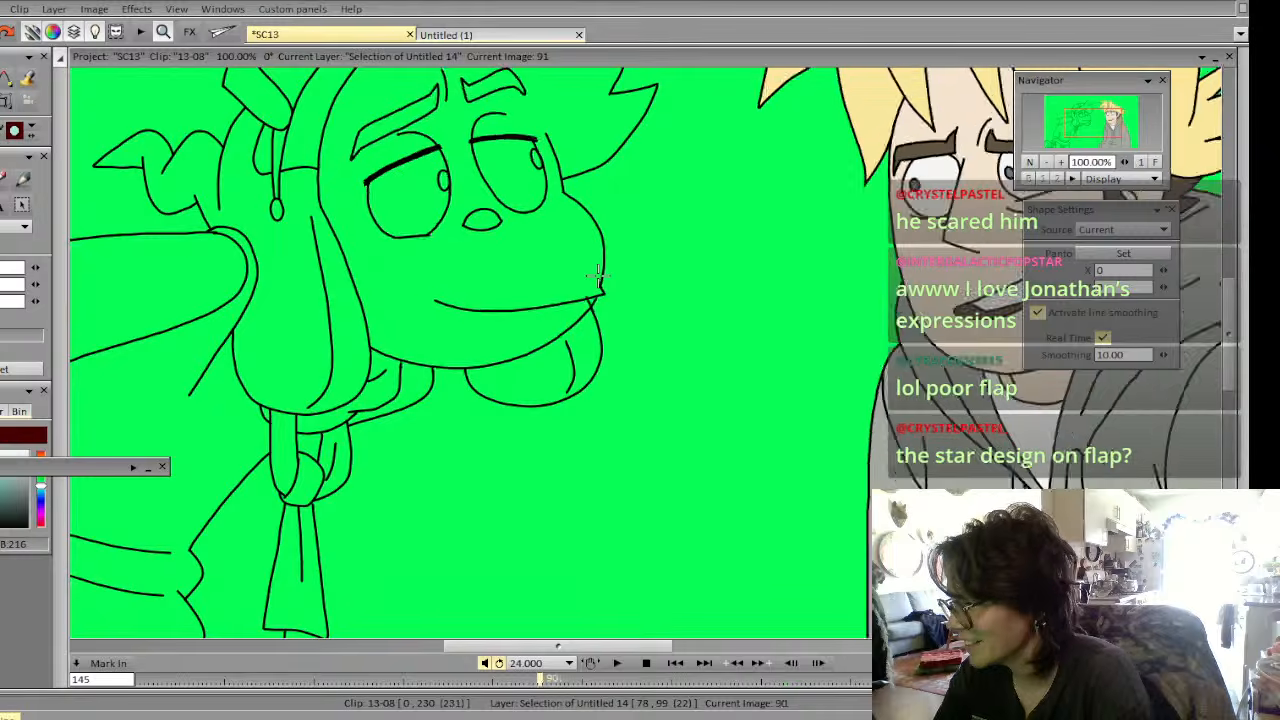
# Return to frame 89, select layer Untitled 12 and clean up the left character's colour gaps between the chin and hat flap
pyautogui.press('Left')
pyautogui.press('Left')
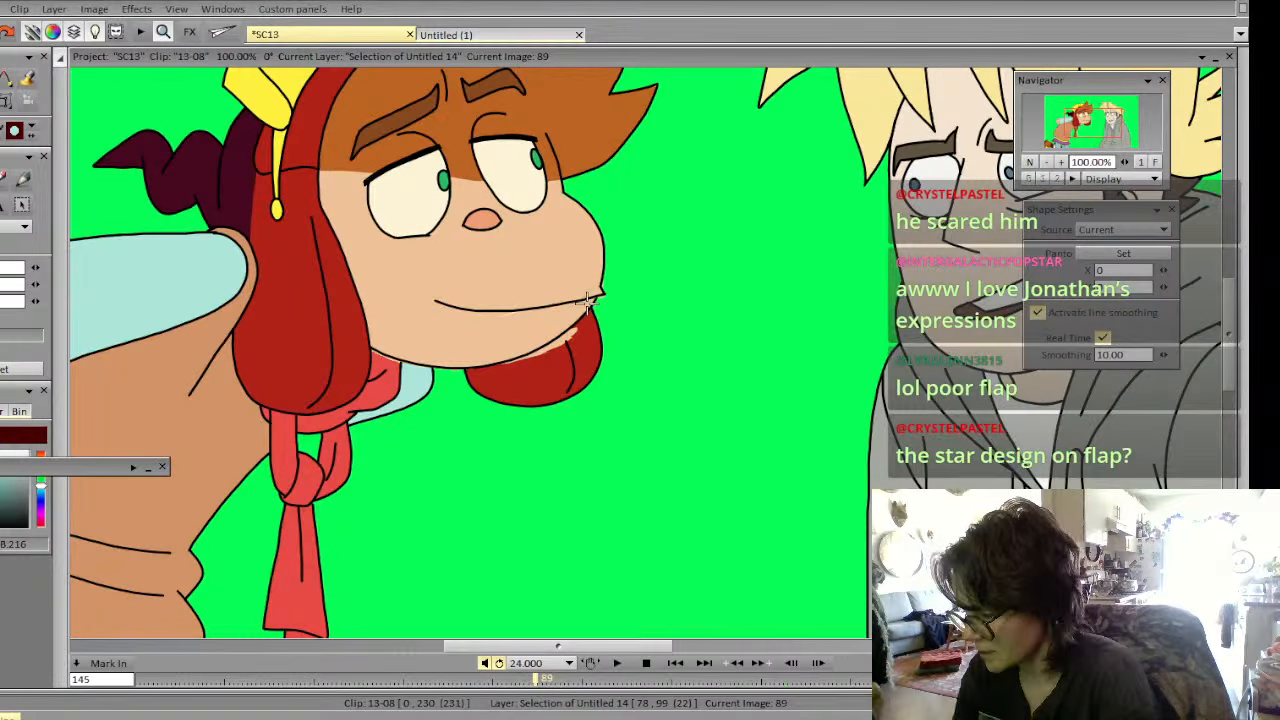
pyautogui.press('Left')
pyautogui.press('Right')
pyautogui.press('Left')
pyautogui.press('Right')
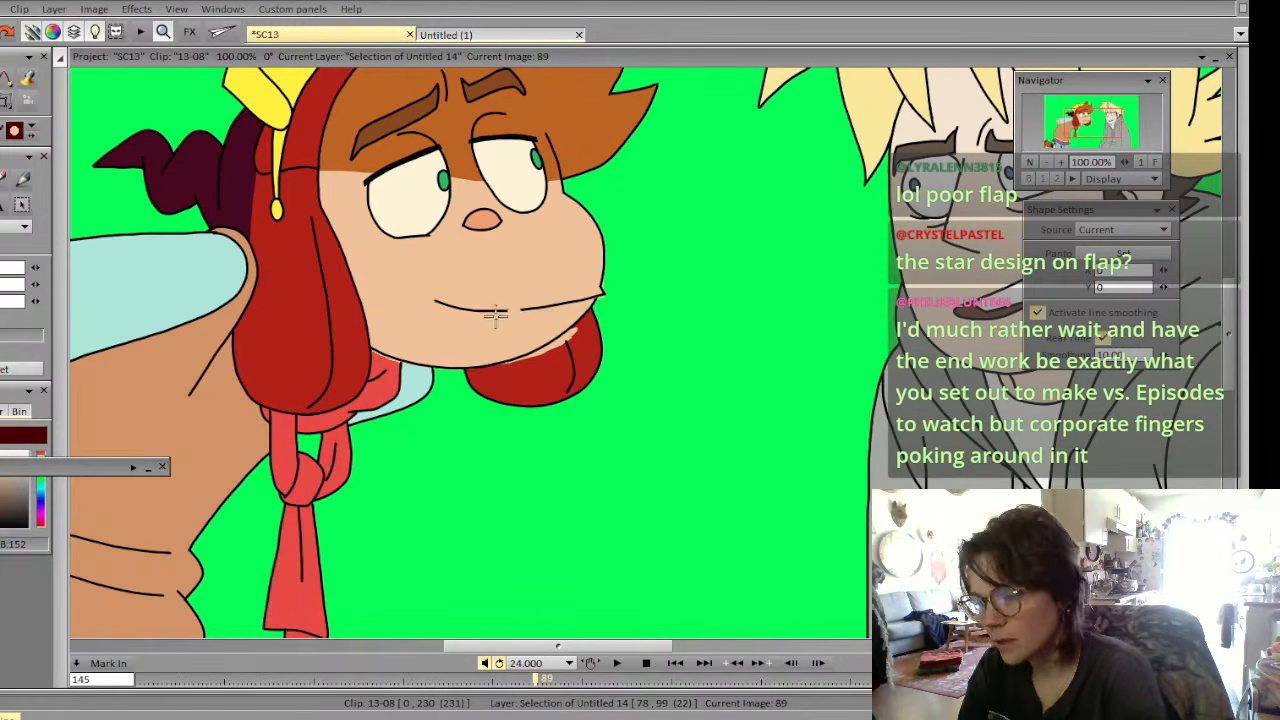
pyautogui.press('Up')
pyautogui.press('Up')
pyautogui.press('Up')
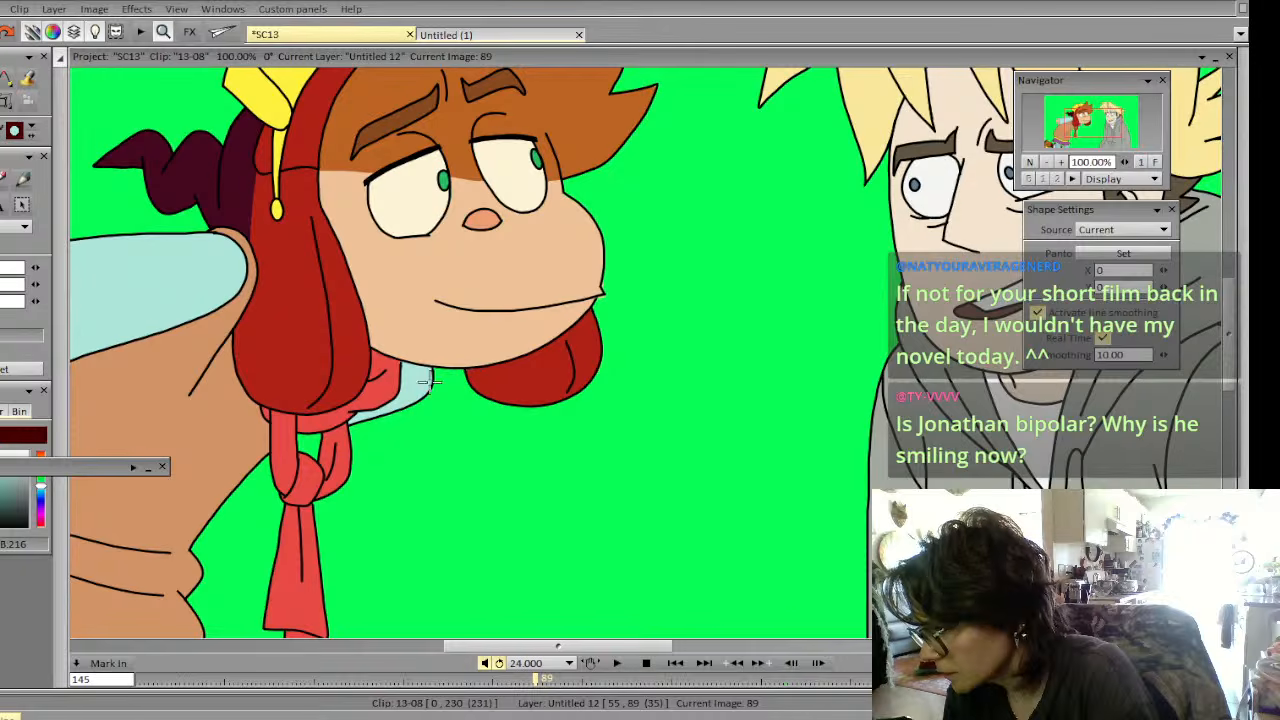
# Flip between frames 87, 88 and 89 to check the left character's face and hat flap colours
pyautogui.press('Left')
pyautogui.press('Right')
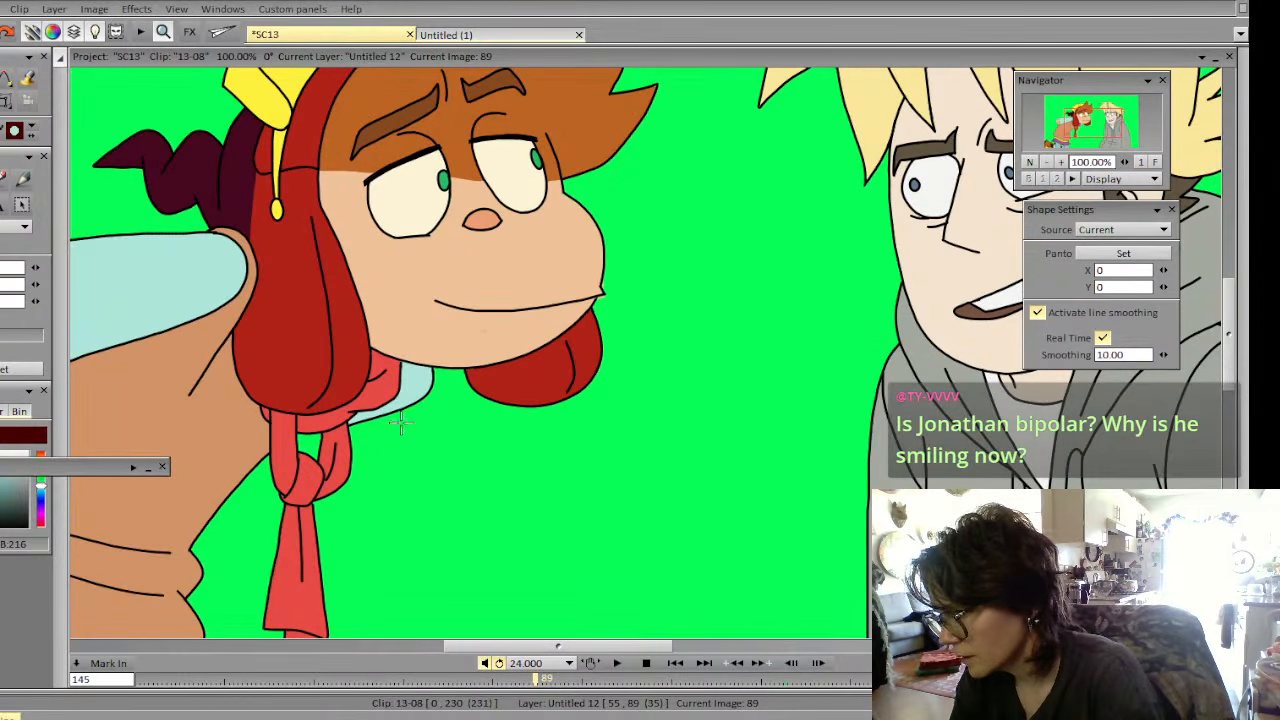
pyautogui.press('Left')
pyautogui.press('Right')
pyautogui.press('Left')
pyautogui.press('Right')
pyautogui.moveTo(1086, 123); pyautogui.dragTo(1094, 117)
pyautogui.press('Left')
pyautogui.press('Right')
pyautogui.press('Left')
pyautogui.press('Left')
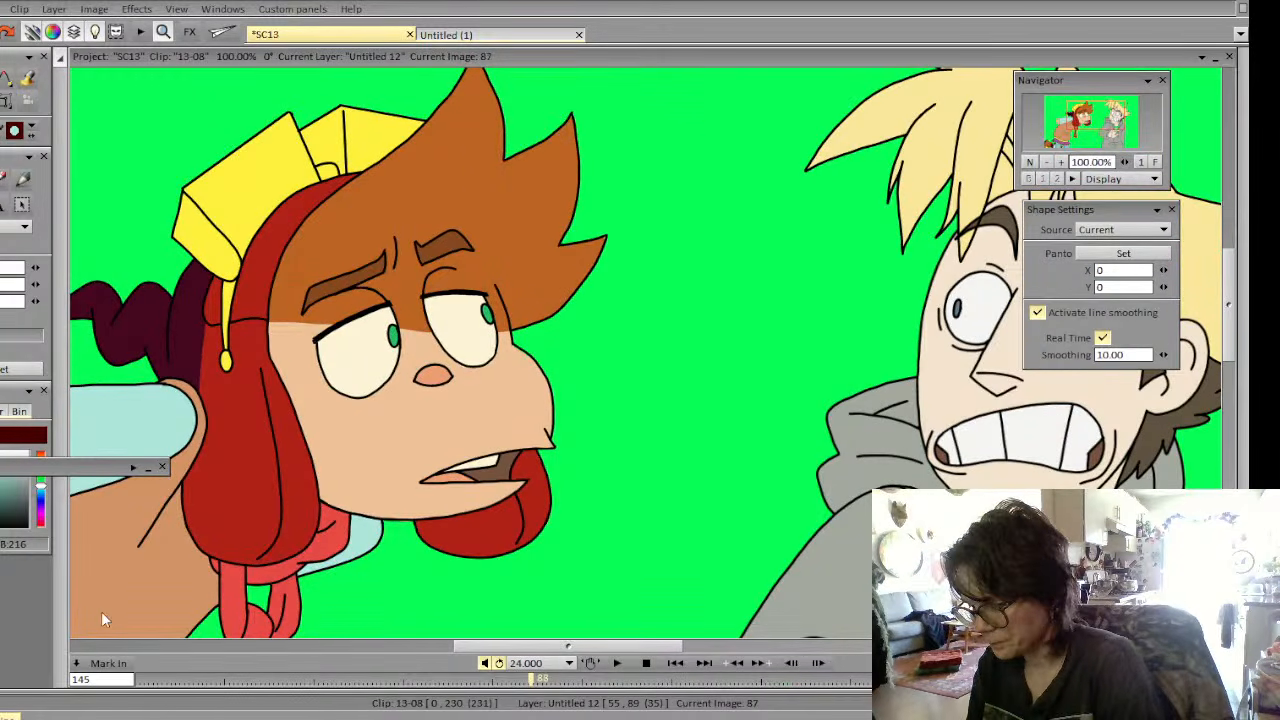
pyautogui.press('Right')
pyautogui.press('Right')
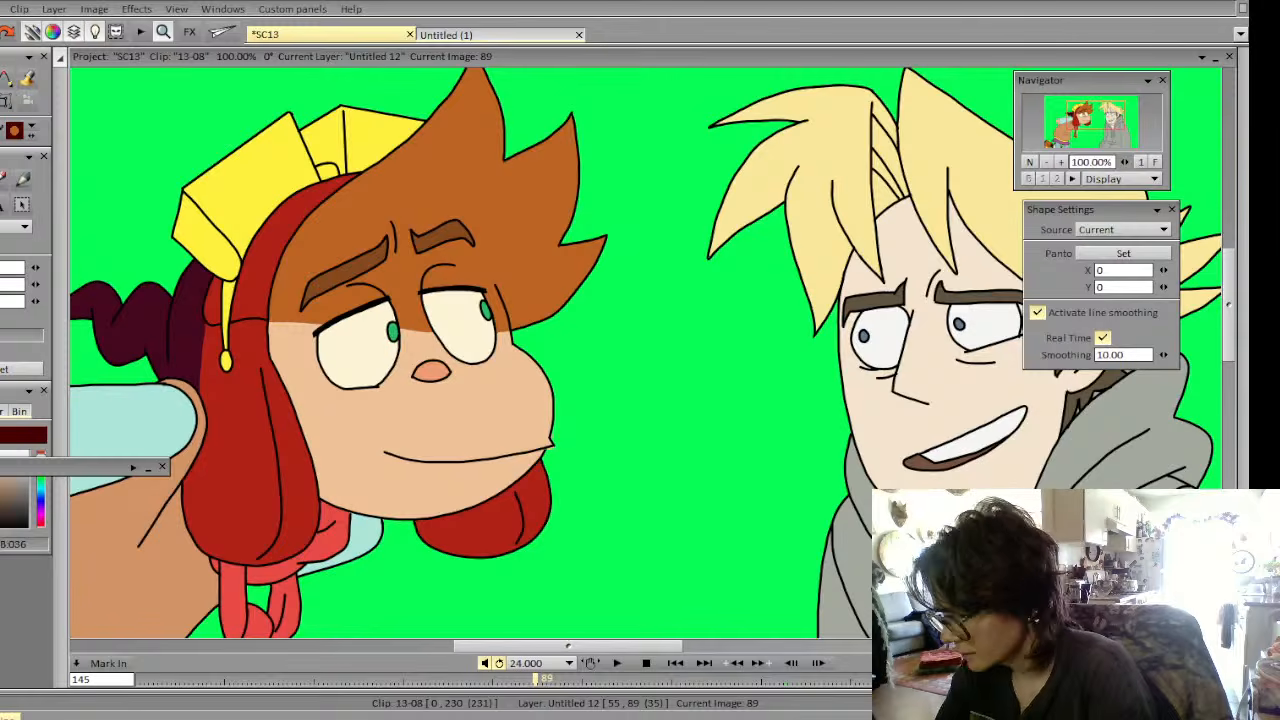
# Step back from frame 89 past frame 67 and forward again to examine the left character's earlier coloured frames
pyautogui.press('Left')
pyautogui.press('Left')
pyautogui.press('Left')
pyautogui.press('Left')
pyautogui.press('Left')
pyautogui.press('Left')
pyautogui.press('Left')
pyautogui.press('Left')
pyautogui.press('Left')
pyautogui.press('Left')
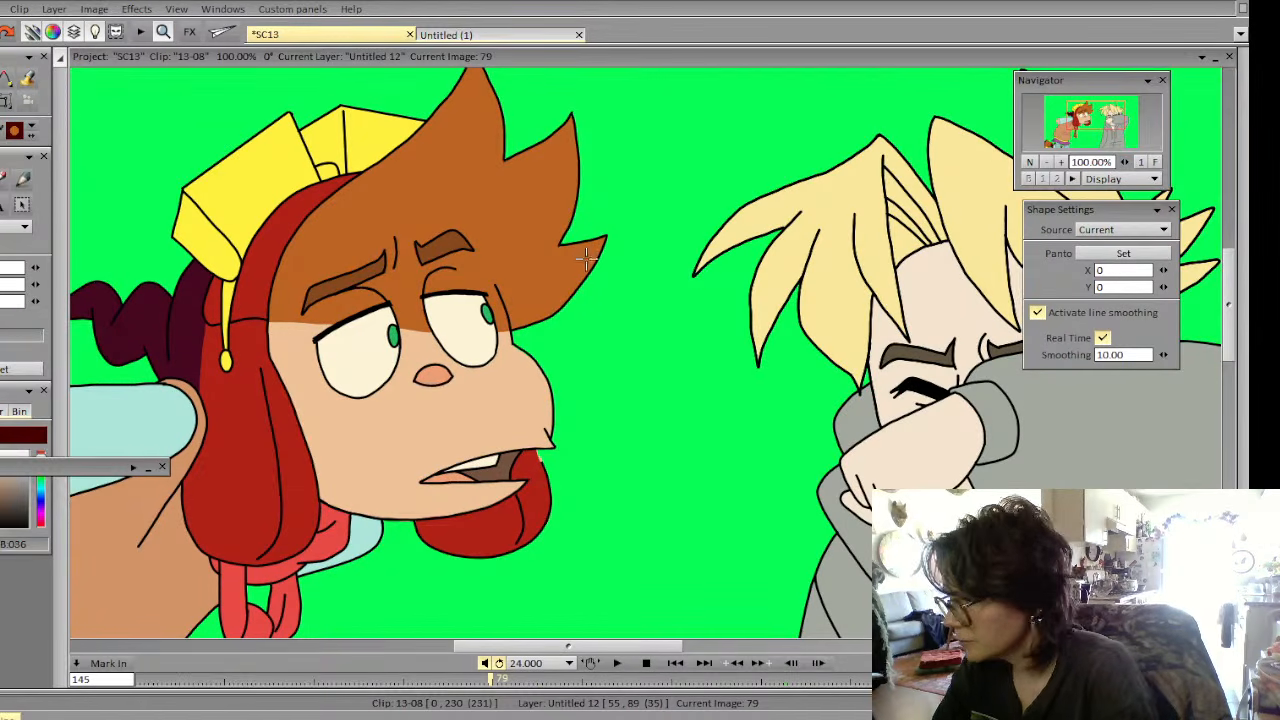
pyautogui.press('Left')
pyautogui.press('Left')
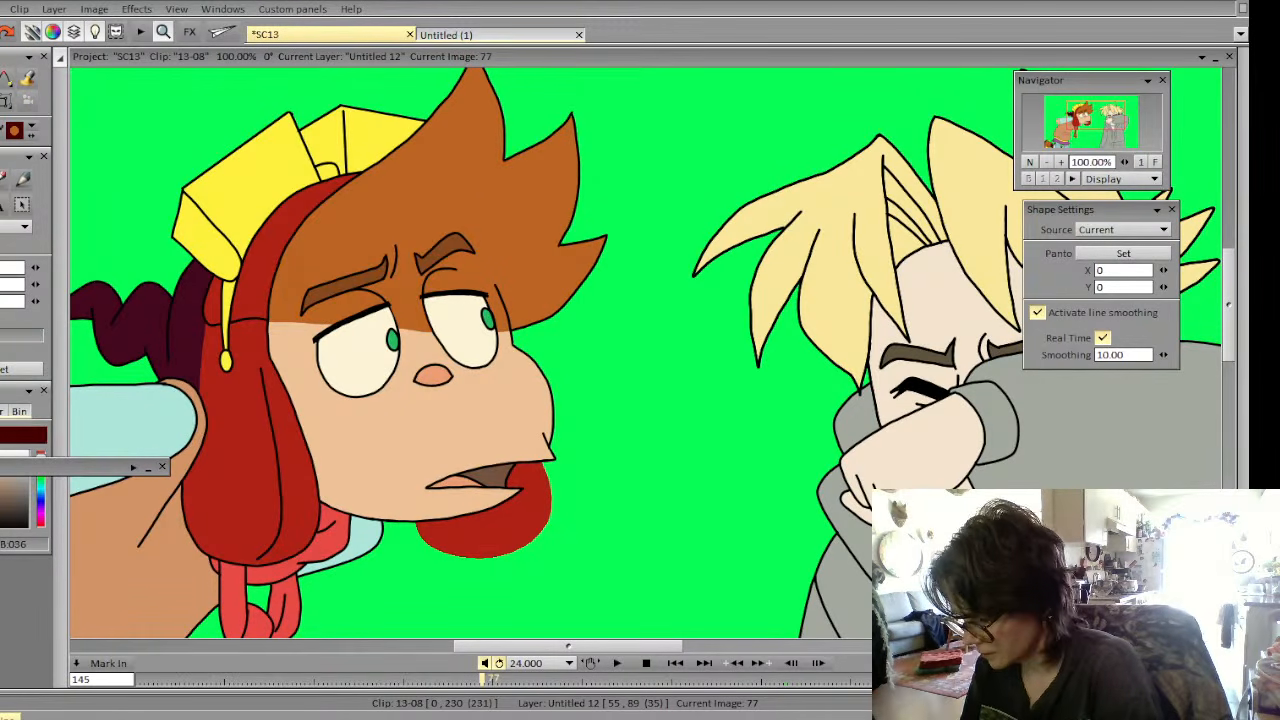
pyautogui.press('Left')
pyautogui.press('Left')
pyautogui.press('Left')
pyautogui.press('Left')
pyautogui.press('Left')
pyautogui.press('Left')
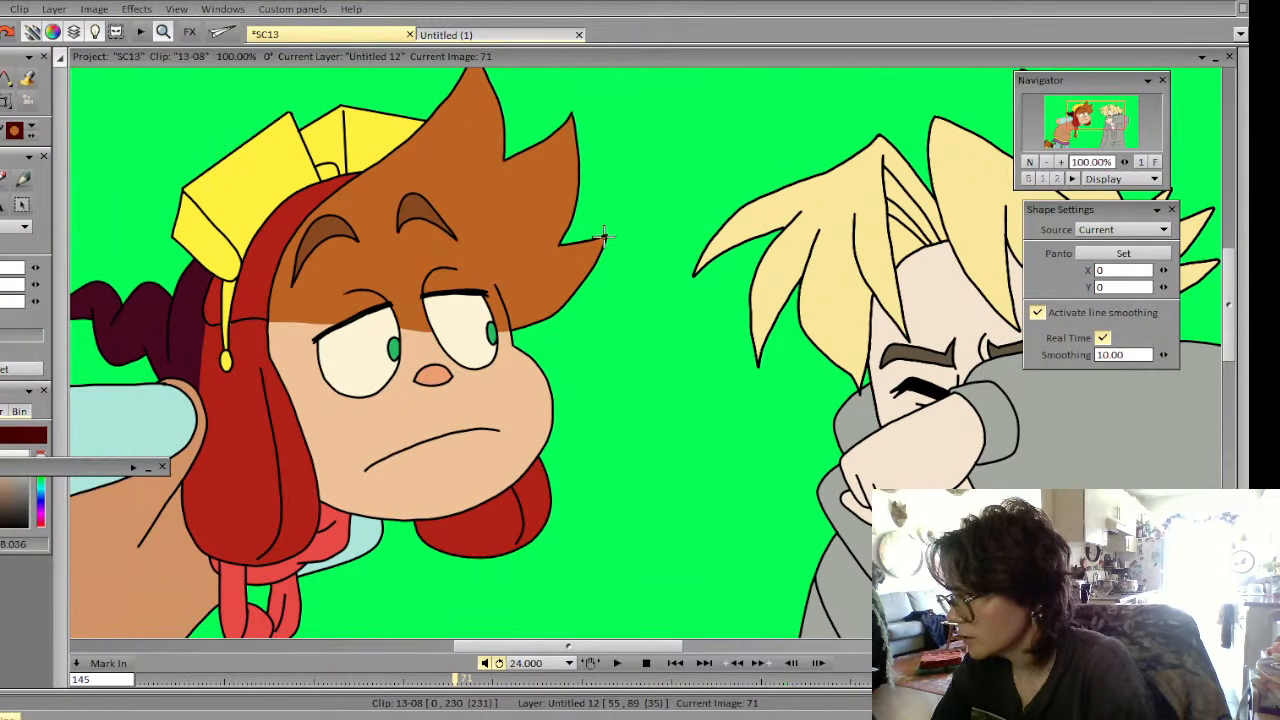
pyautogui.press('Left')
pyautogui.press('Left')
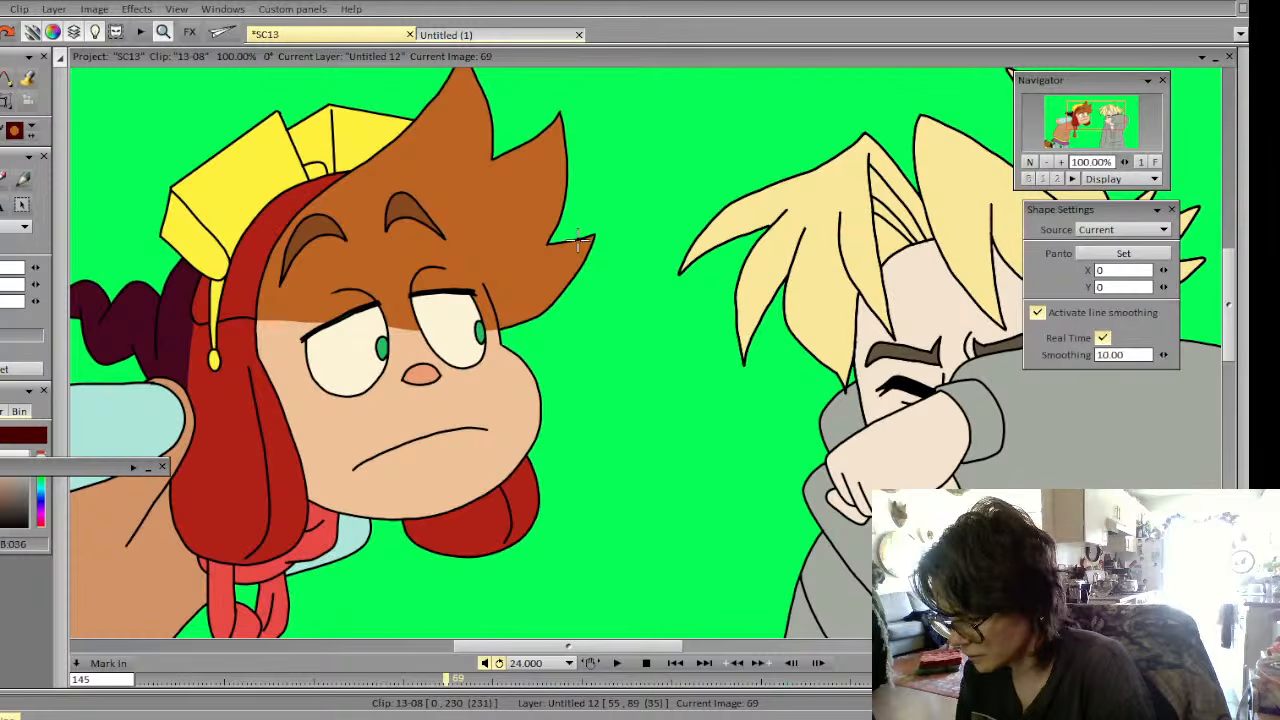
pyautogui.press('Left')
pyautogui.press('Left')
pyautogui.press('Right')
pyautogui.press('Right')
pyautogui.press('Right')
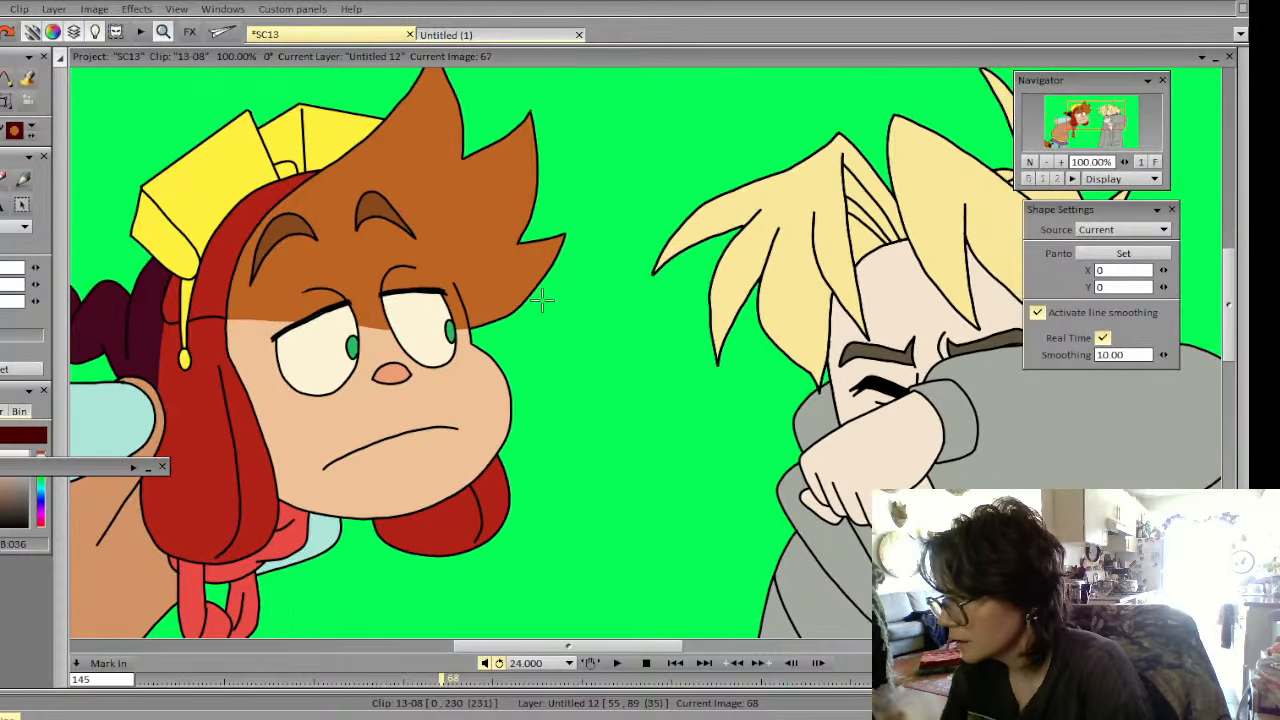
pyautogui.hotkey('shift', 'Right')
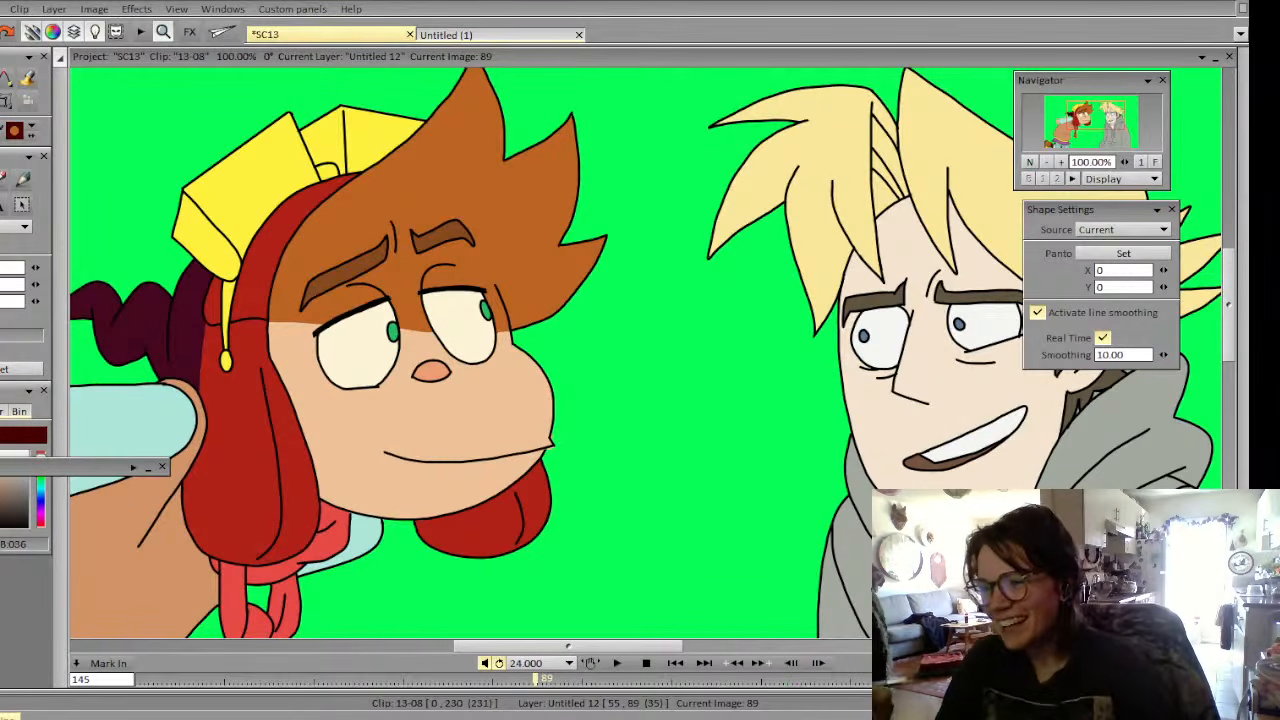
pyautogui.press('f')
pyautogui.click(35, 176)
pyautogui.click(78, 205)
pyautogui.click(614, 458)
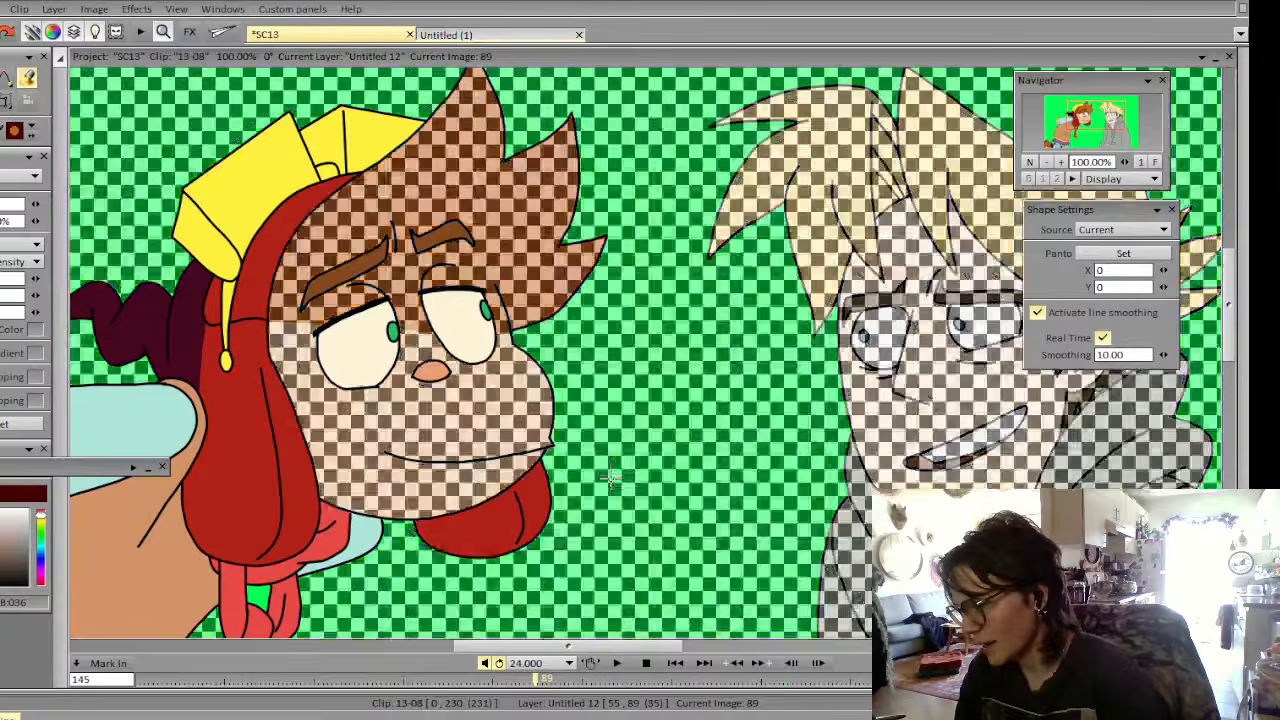
pyautogui.hotkey('ctrl', 'z')
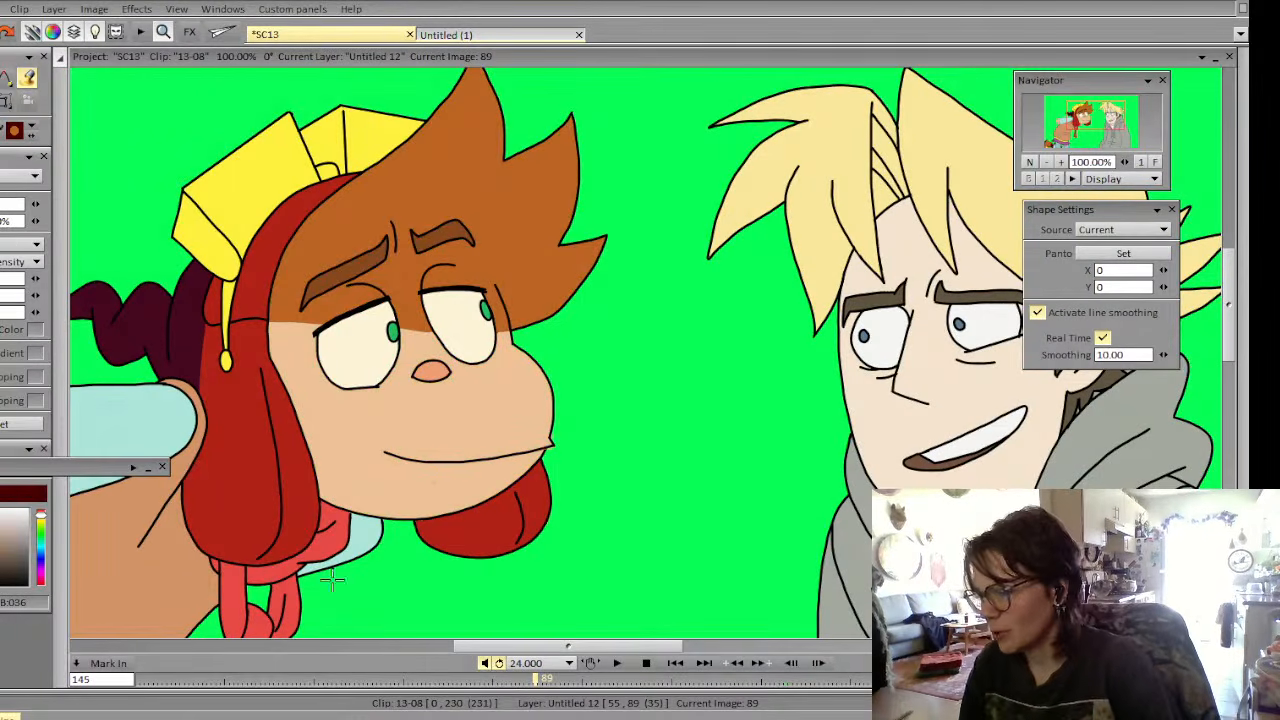
pyautogui.click(4, 101)
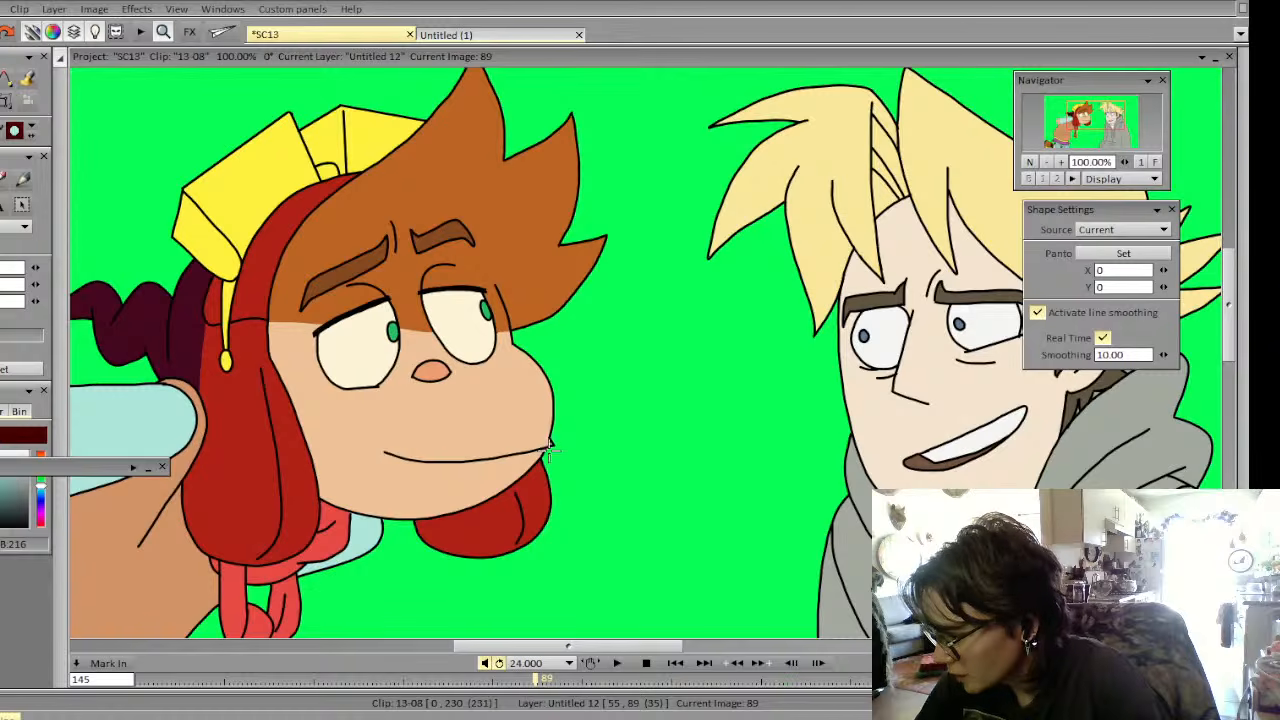
# Flip between frames 88 to 91 to compare the left character's coloured frames with the uncoloured line drawings
pyautogui.press('Left')
pyautogui.press('Right')
pyautogui.press('Left')
pyautogui.press('Right')
pyautogui.press('Right')
pyautogui.press('Right')
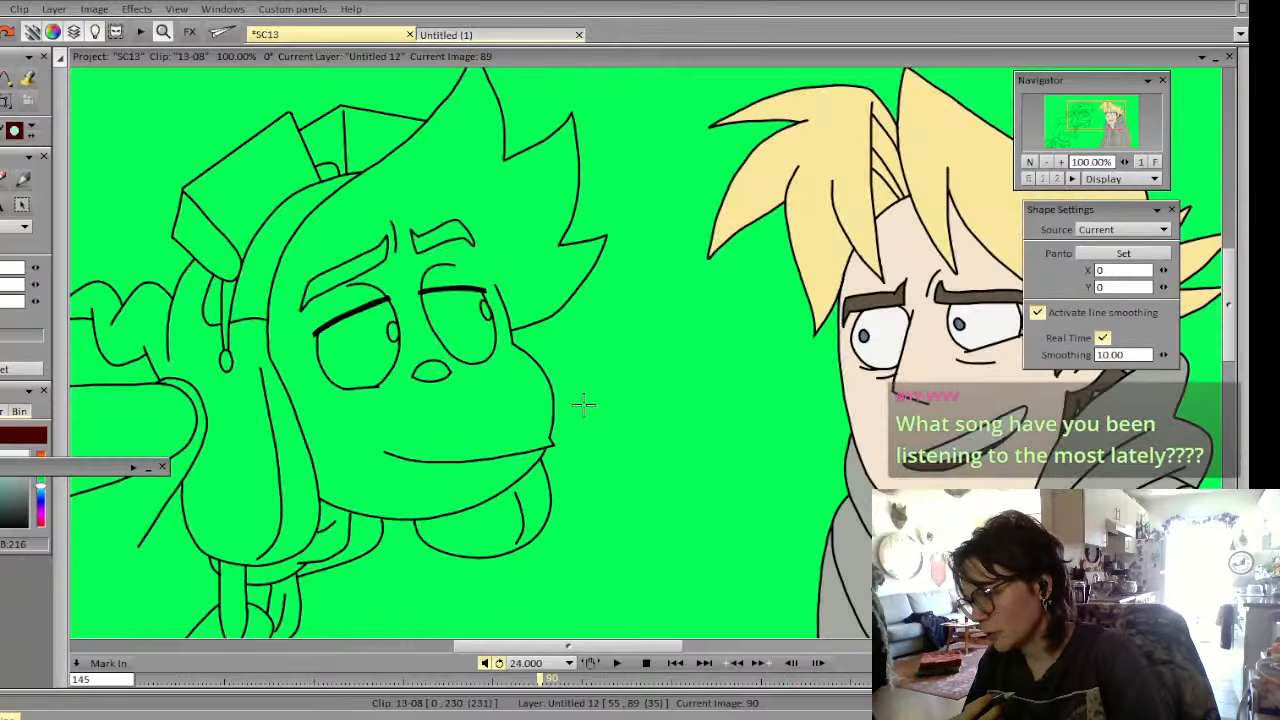
pyautogui.press('Left')
pyautogui.press('Left')
pyautogui.press('Right')
pyautogui.press('Right')
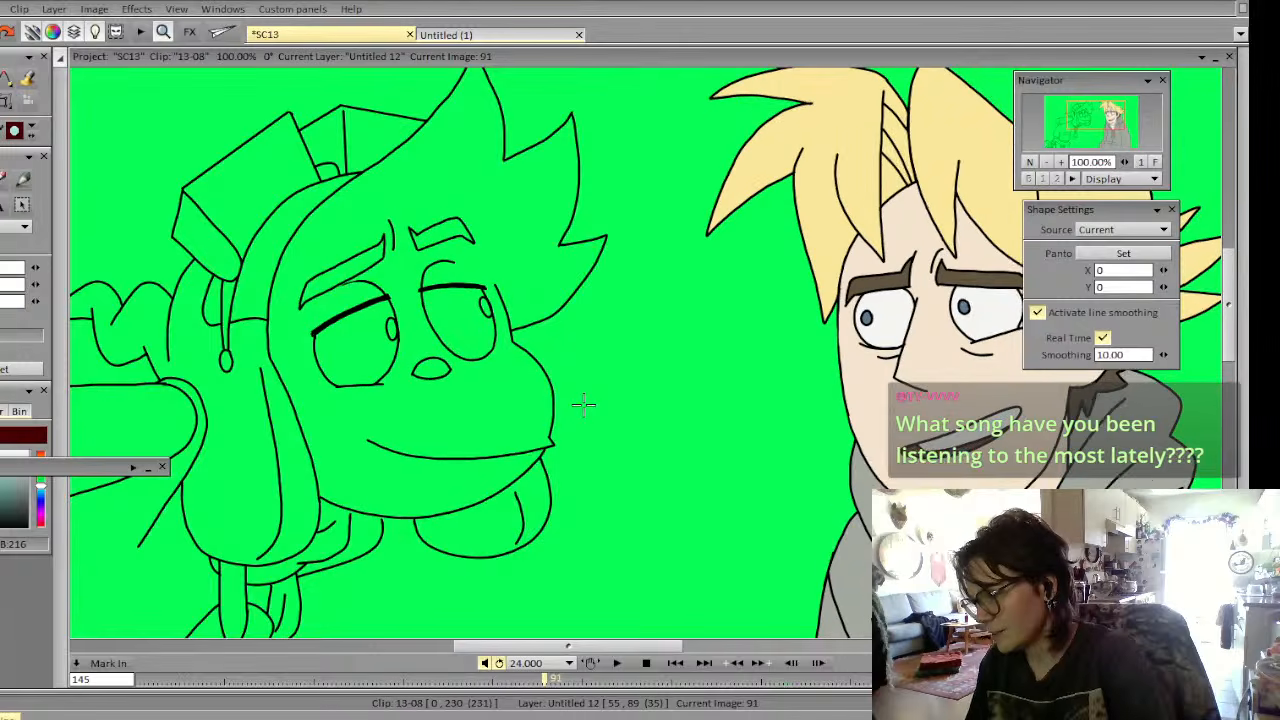
# Extend the left character's colour fills on layer Untitled 12 to frame 90 and check them against frame 89
pyautogui.press('Left')
pyautogui.press('Right')
pyautogui.press('Left')
pyautogui.press('Right')
pyautogui.press('Left')
pyautogui.press('Left')
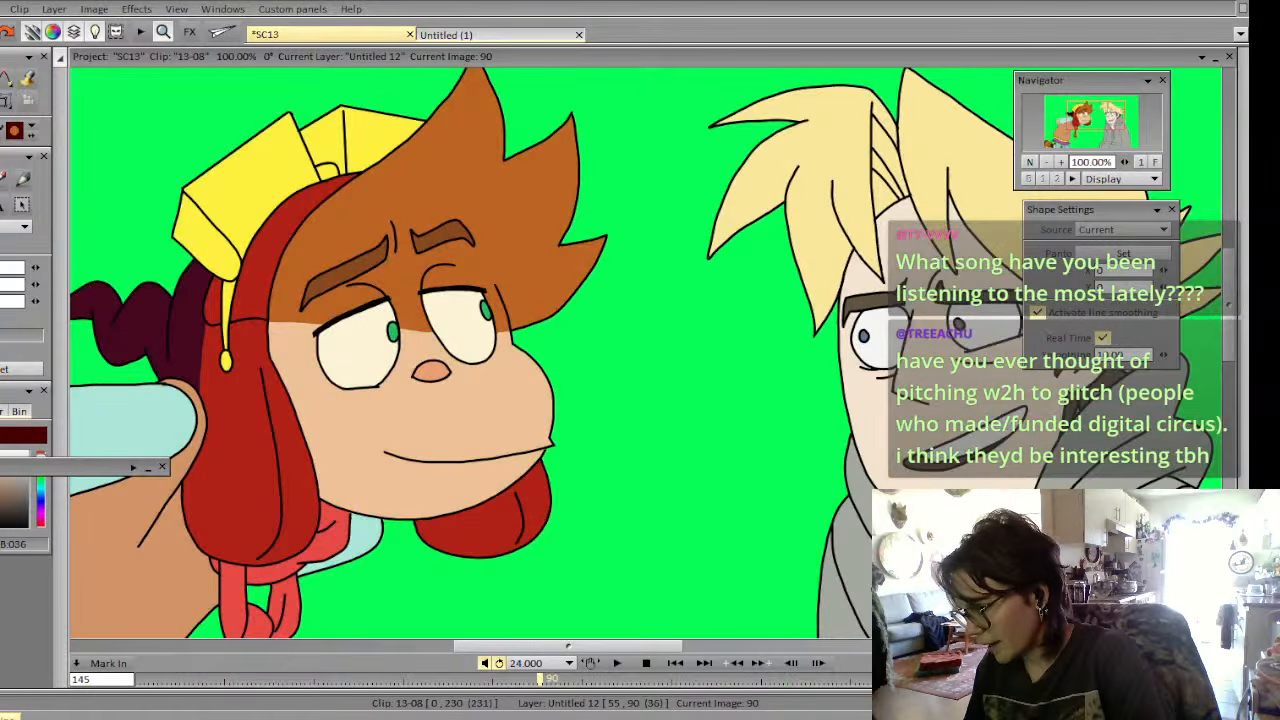
pyautogui.press('Left')
pyautogui.press('Left')
pyautogui.press('Right')
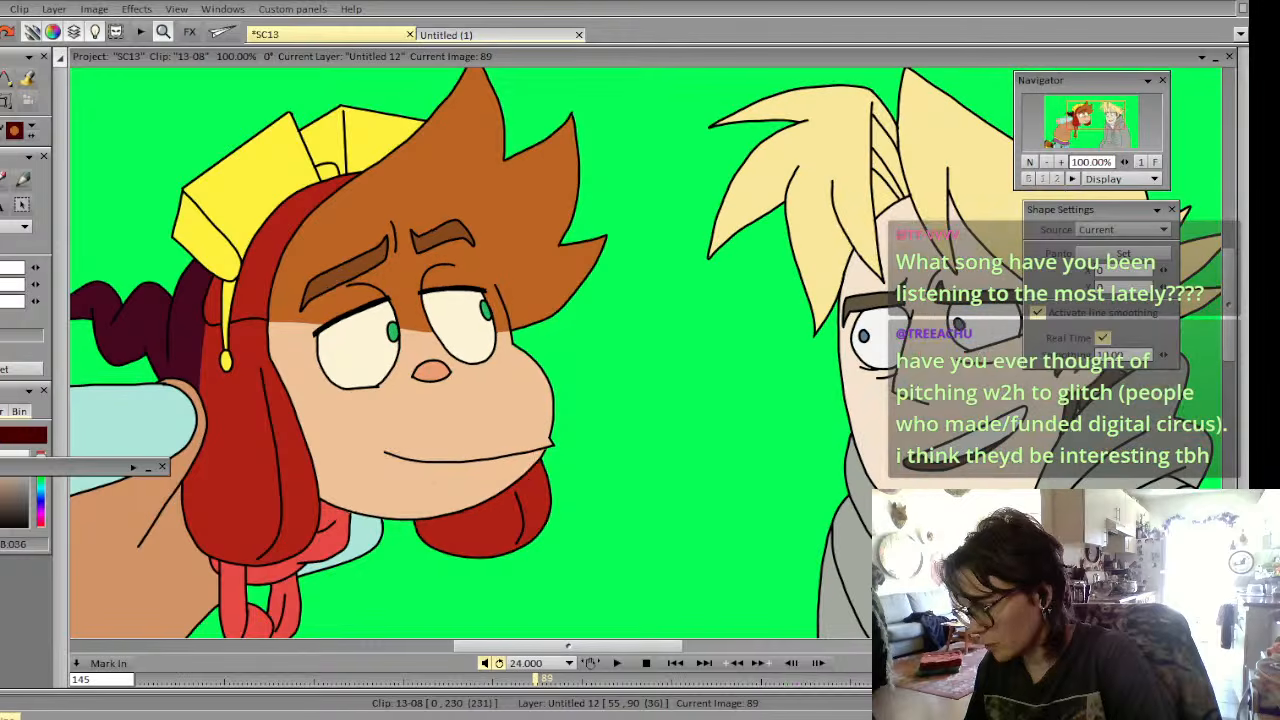
# Compare the left character's chin, flap and glove on frames 90 and 91 with layer Untitled 17 selected, returning to frame 89
pyautogui.moveTo(60, 467); pyautogui.dragTo(70, 611)
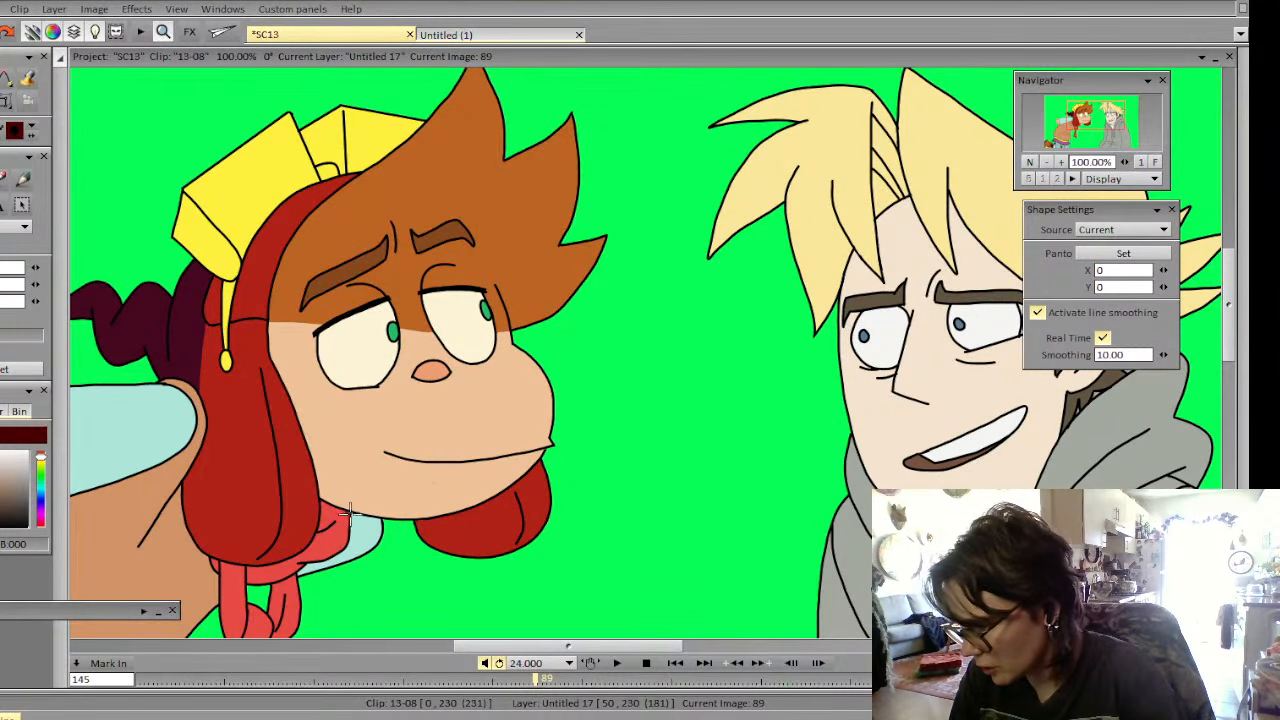
pyautogui.press('Right')
pyautogui.press('Right')
pyautogui.press('Left')
pyautogui.press('Right')
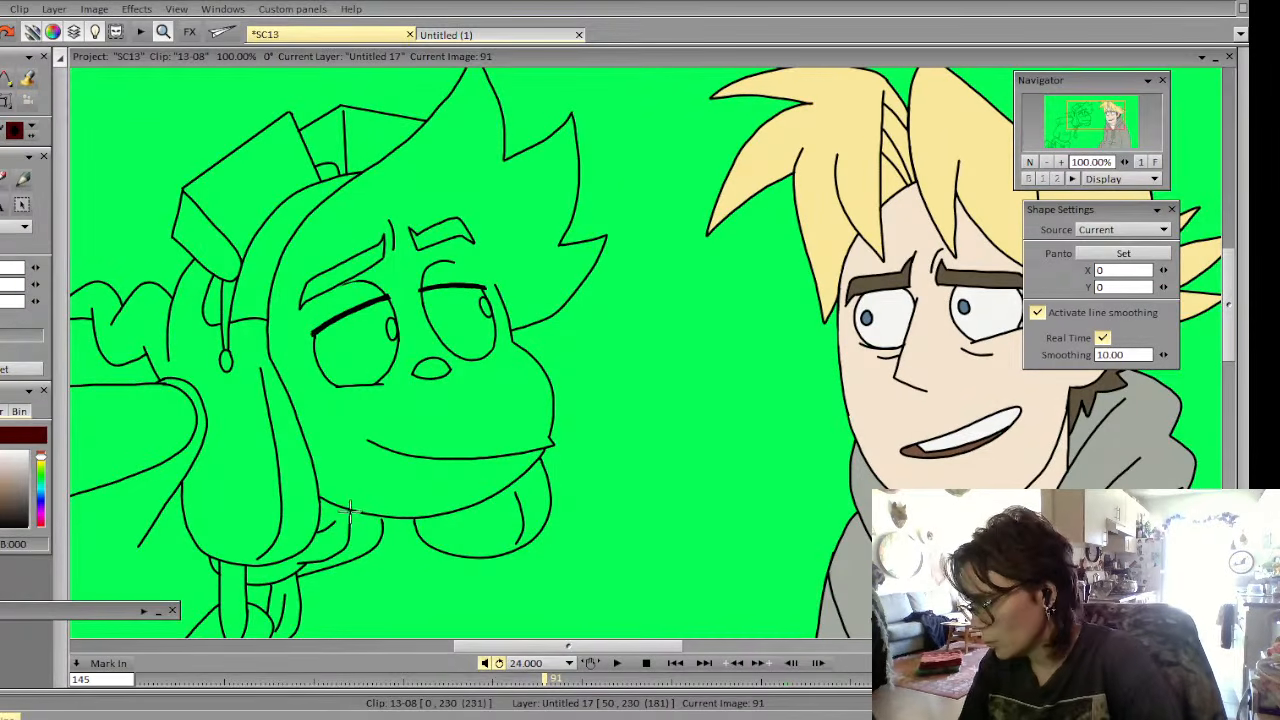
pyautogui.press('Left')
pyautogui.press('Right')
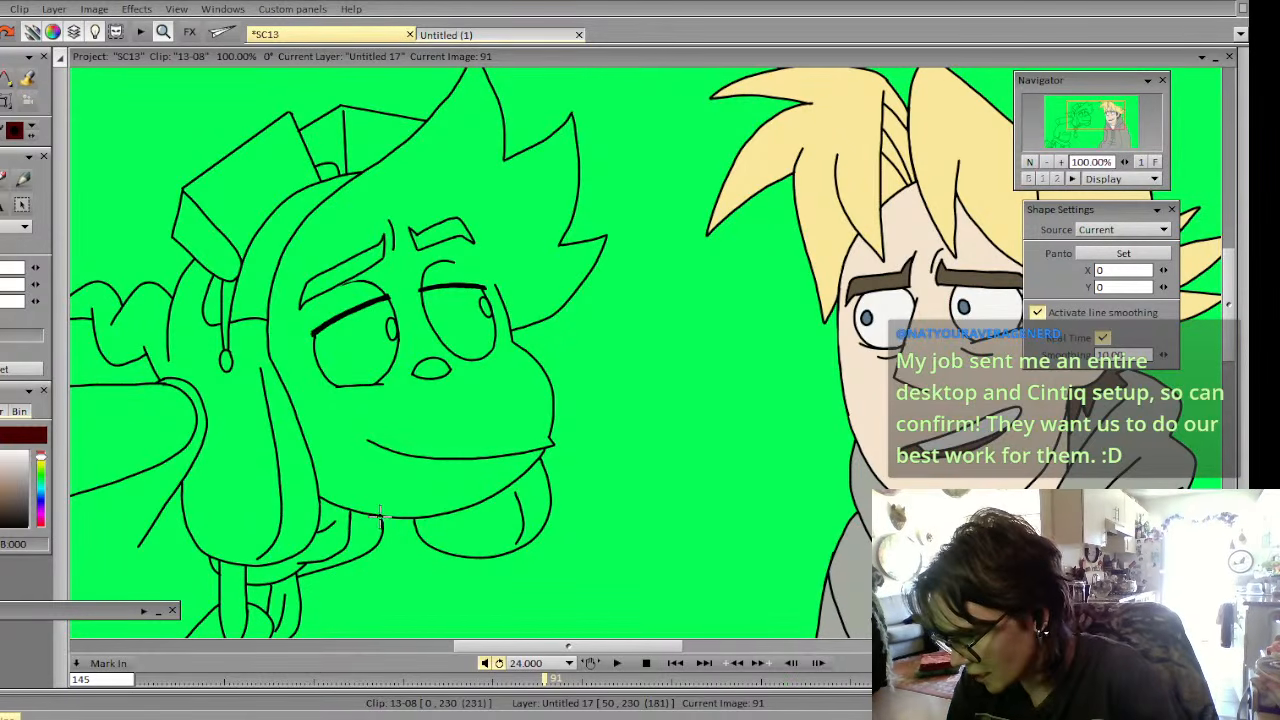
pyautogui.press('Left')
pyautogui.press('Right')
pyautogui.press('Left')
pyautogui.press('Right')
pyautogui.press('Left')
pyautogui.press('Right')
pyautogui.press('Left')
pyautogui.press('Right')
pyautogui.press('Right')
pyautogui.press('Right')
pyautogui.moveTo(556, 680)
pyautogui.mouseDown()
pyautogui.moveTo(598, 680)
pyautogui.moveTo(535, 680)
pyautogui.mouseUp()
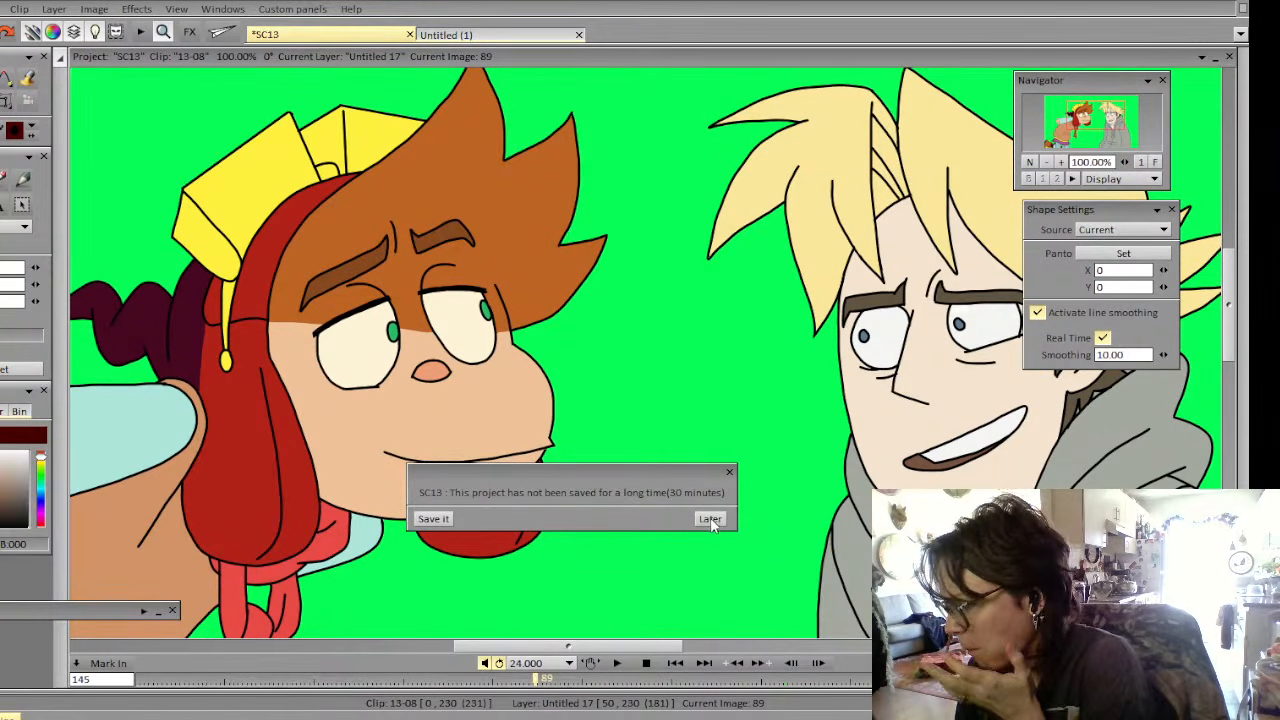
pyautogui.click(712, 520)
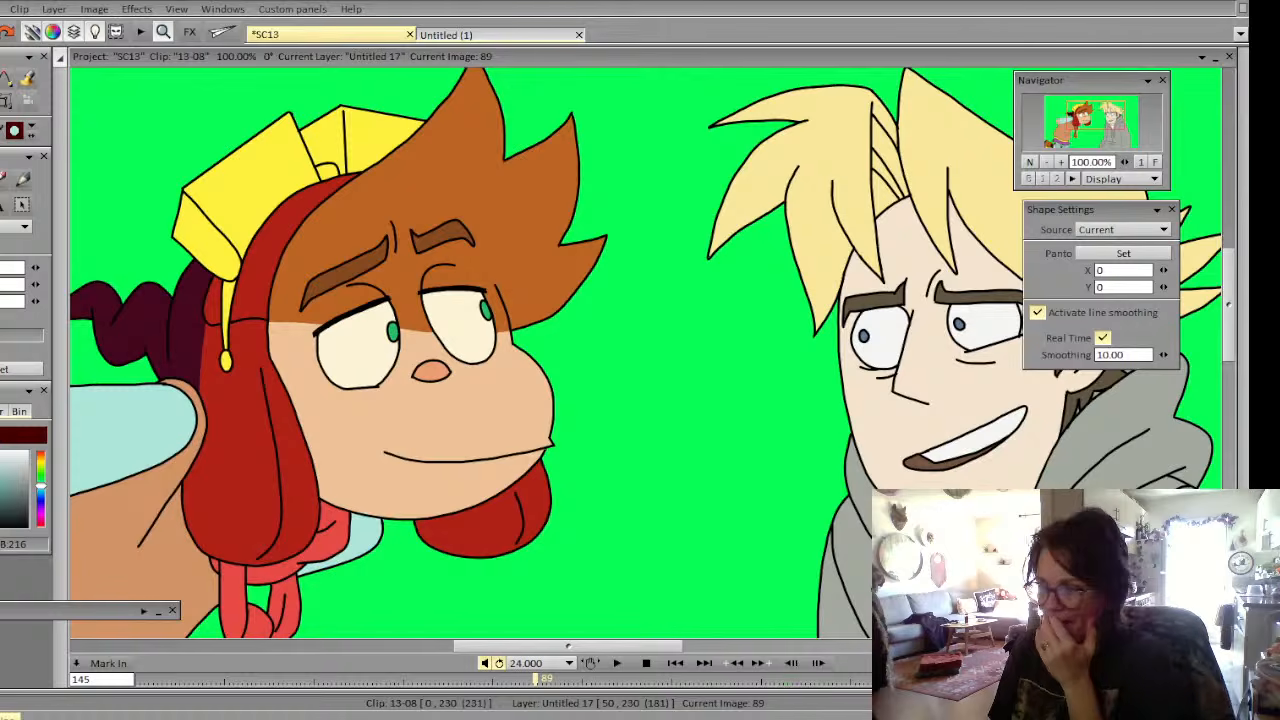
# Step forward from frame 89 and flip between frames 90 and 91 to re-examine the left character's line changes
pyautogui.press('i')
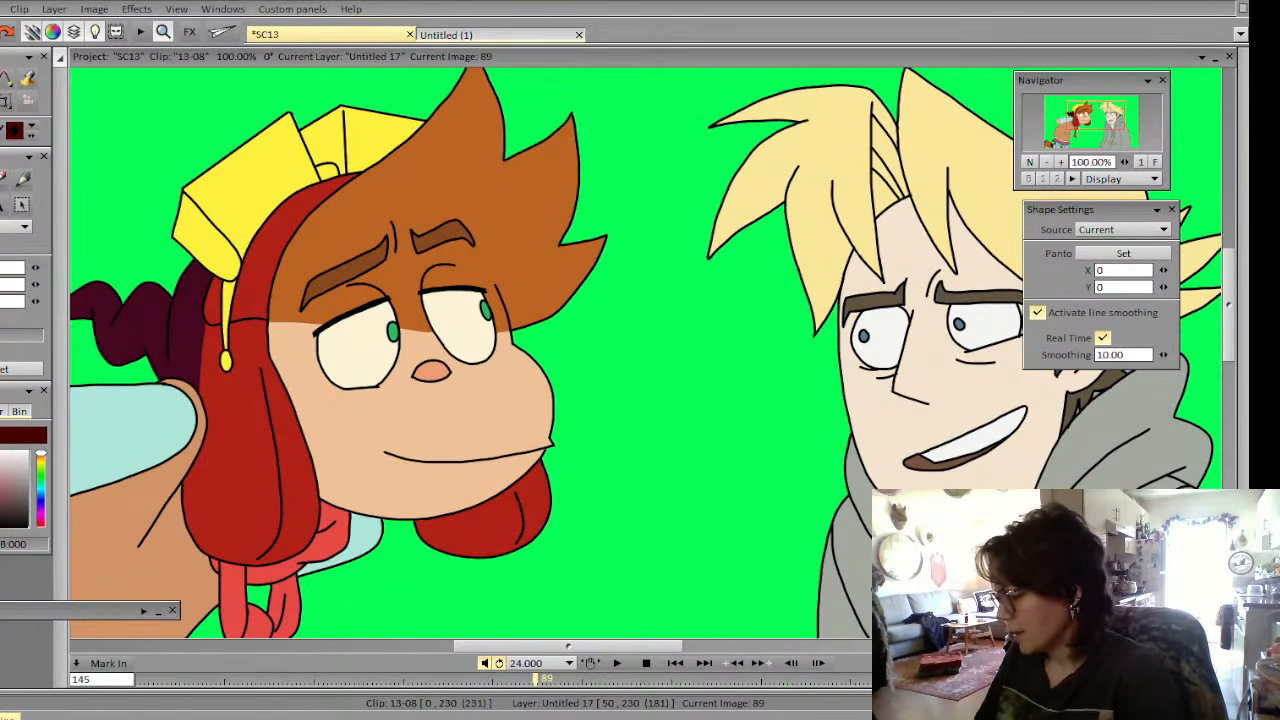
pyautogui.press('Right')
pyautogui.press('Right')
pyautogui.press('Left')
pyautogui.press('Right')
pyautogui.press('Left')
pyautogui.press('Right')
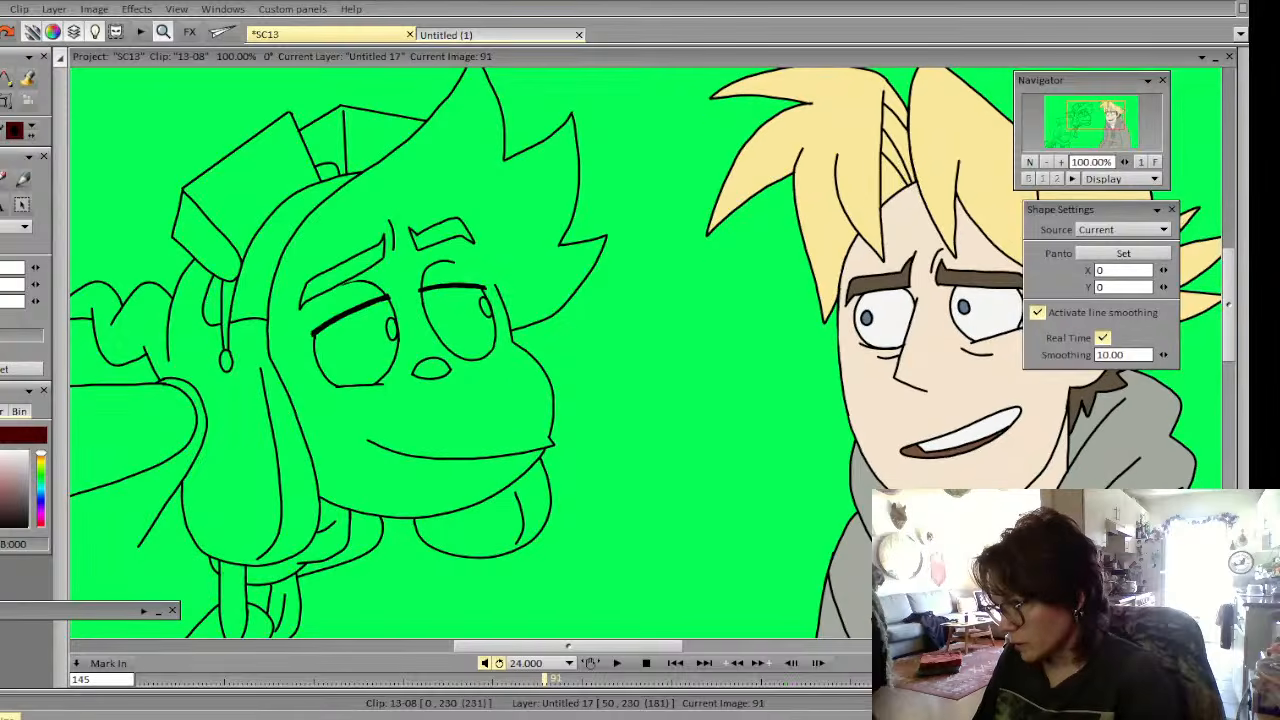
pyautogui.press('Left')
pyautogui.press('Right')
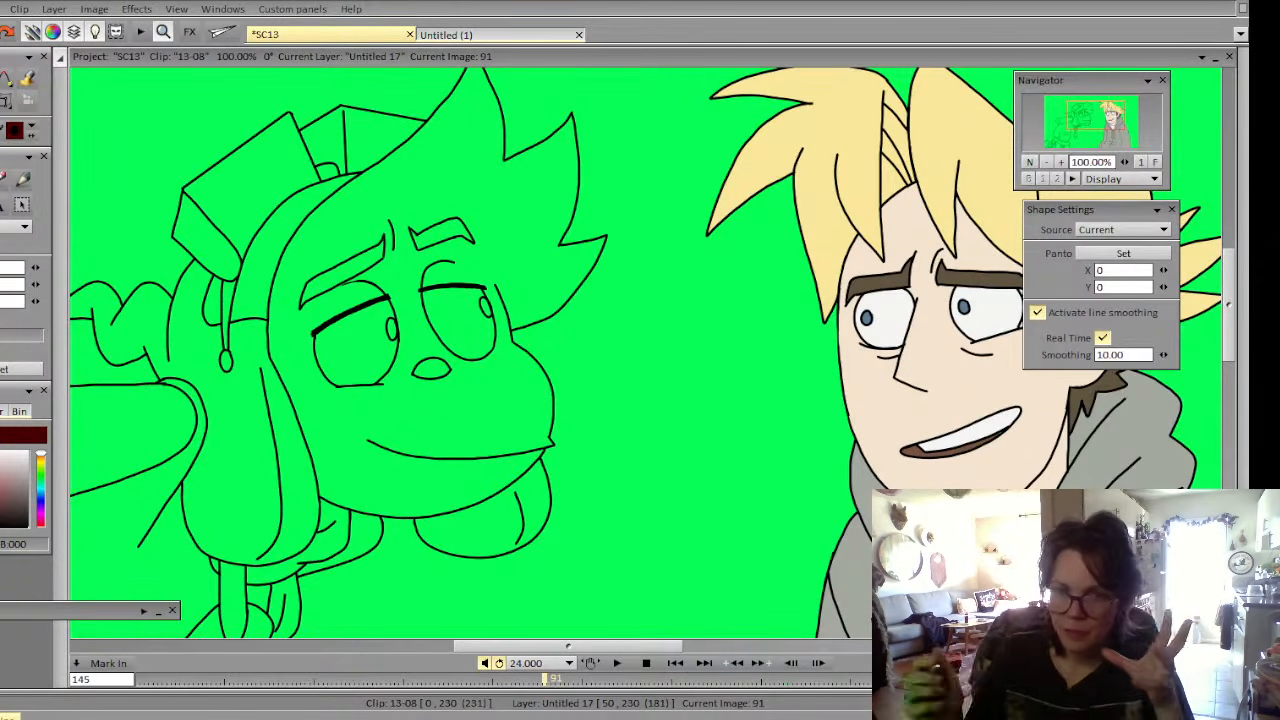
# Switch to the blank Untitled (1) project
pyautogui.click(446, 34)
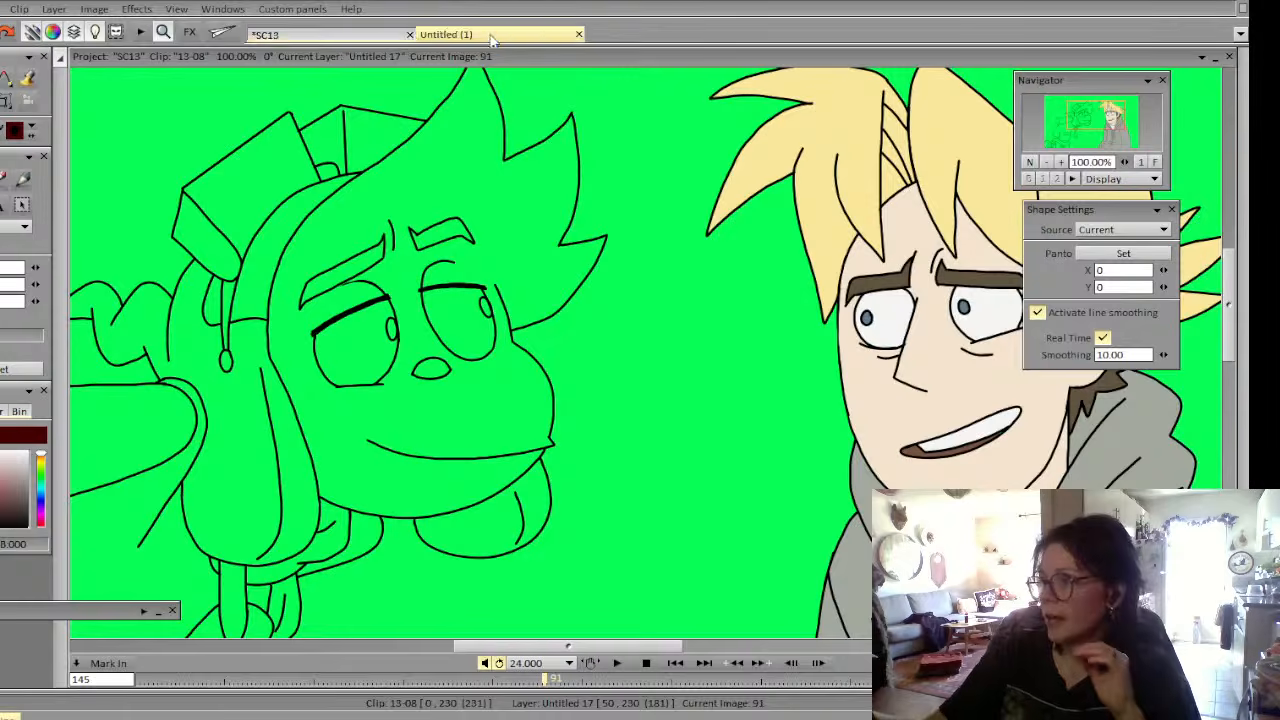
pyautogui.click(1047, 162)
pyautogui.click(1047, 162)
pyautogui.moveTo(1078, 147); pyautogui.dragTo(1108, 119)
pyautogui.moveTo(426, 277); pyautogui.dragTo(430, 282)
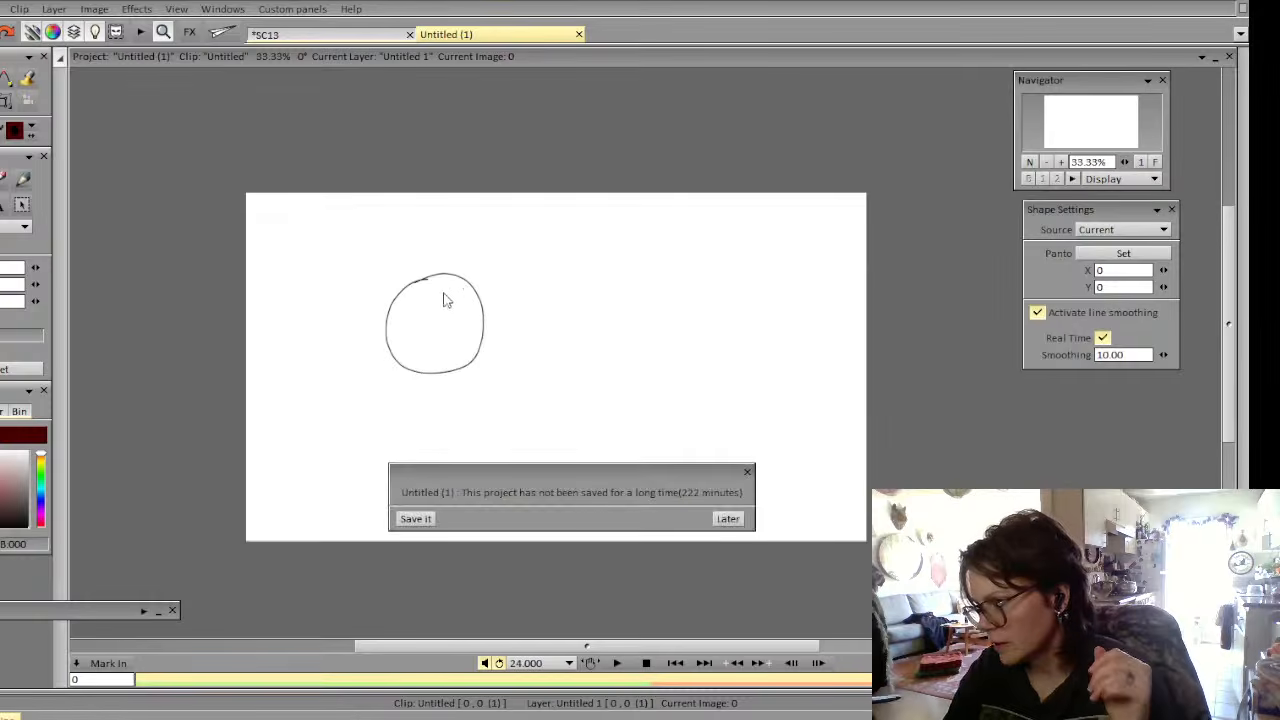
pyautogui.click(721, 519)
pyautogui.hotkey('ctrl', 'z')
# Sketch a round head with two wide eyes and an open smiling mouth on the left half of the canvas
pyautogui.moveTo(419, 264)
pyautogui.mouseDown()
pyautogui.moveTo(442, 264)
pyautogui.moveTo(460, 313)
pyautogui.mouseUp()
pyautogui.moveTo(459, 319); pyautogui.dragTo(422, 347)
pyautogui.moveTo(404, 291)
pyautogui.mouseDown()
pyautogui.moveTo(426, 300)
pyautogui.moveTo(409, 287)
pyautogui.mouseUp()
pyautogui.moveTo(415, 301); pyautogui.dragTo(419, 303)
pyautogui.moveTo(434, 288)
pyautogui.mouseDown()
pyautogui.moveTo(414, 320)
pyautogui.moveTo(446, 321)
pyautogui.mouseUp()
pyautogui.click(437, 302)
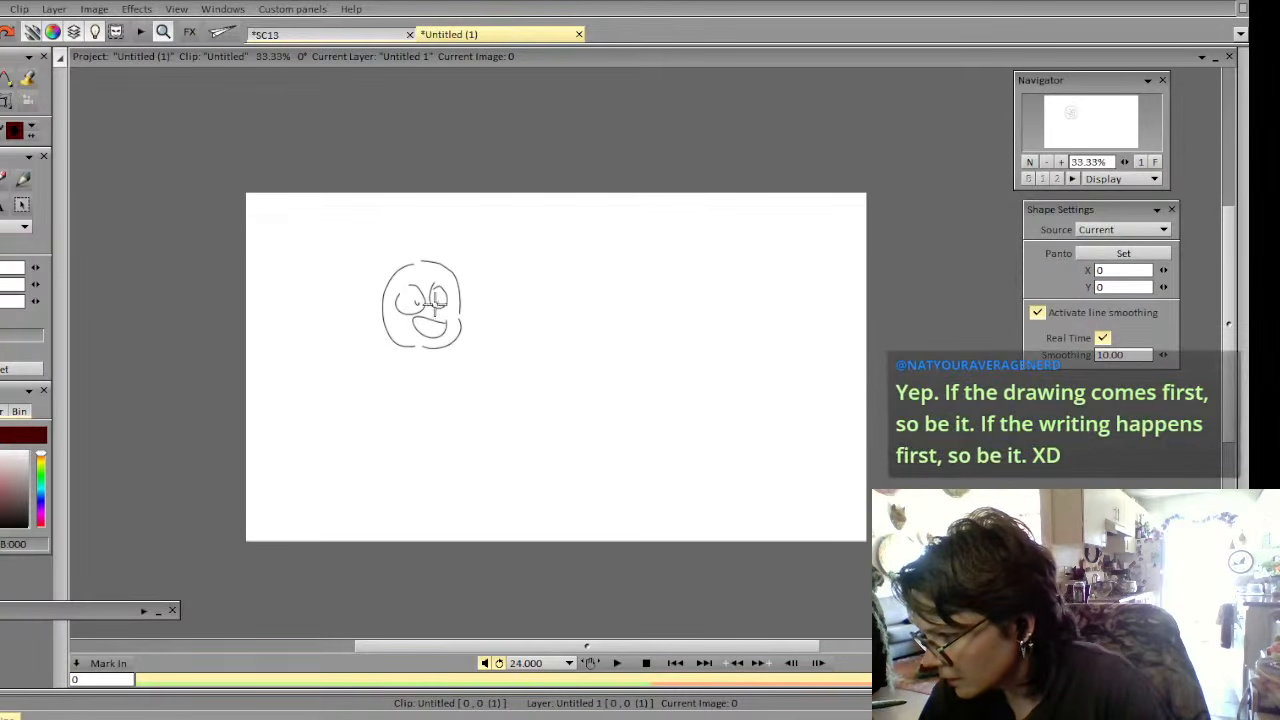
# Turn off line smoothing and add a hat, spiky hair, torso, outstretched arm and bent legs to the smiling figure
pyautogui.click(1037, 312)
pyautogui.moveTo(393, 268)
pyautogui.mouseDown()
pyautogui.moveTo(471, 243)
pyautogui.moveTo(460, 305)
pyautogui.moveTo(386, 343)
pyautogui.moveTo(470, 325)
pyautogui.moveTo(420, 255)
pyautogui.moveTo(436, 248)
pyautogui.moveTo(420, 366)
pyautogui.moveTo(400, 351)
pyautogui.moveTo(434, 346)
pyautogui.moveTo(445, 372)
pyautogui.moveTo(462, 368)
pyautogui.moveTo(412, 402)
pyautogui.moveTo(486, 374)
pyautogui.moveTo(492, 400)
pyautogui.mouseUp()
pyautogui.moveTo(438, 443)
pyautogui.mouseDown()
pyautogui.moveTo(390, 461)
pyautogui.moveTo(416, 504)
pyautogui.moveTo(382, 504)
pyautogui.moveTo(410, 500)
pyautogui.moveTo(433, 443)
pyautogui.moveTo(437, 508)
pyautogui.mouseUp()
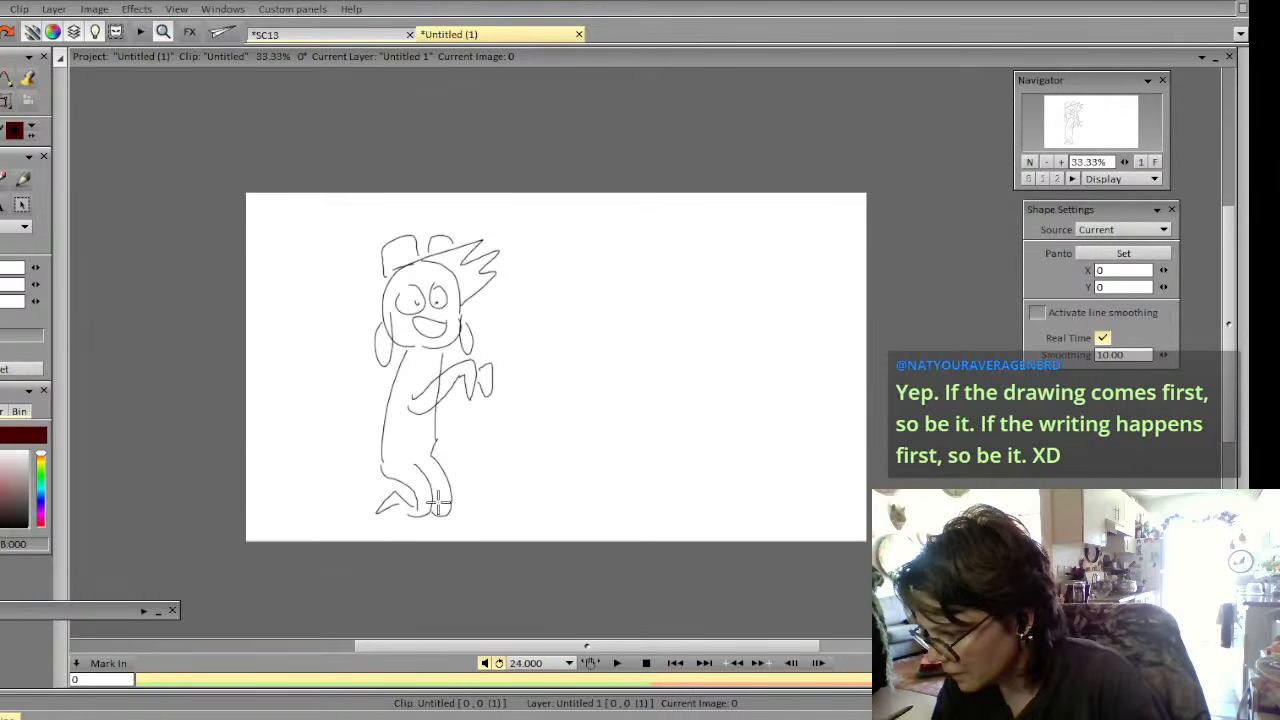
# Sketch a second figure on the right half of the canvas with a frowning face, half-closed eyes, spiky hair and long body
pyautogui.moveTo(630, 256); pyautogui.dragTo(636, 254)
pyautogui.moveTo(610, 302); pyautogui.dragTo(642, 305)
pyautogui.moveTo(625, 334); pyautogui.dragTo(657, 325)
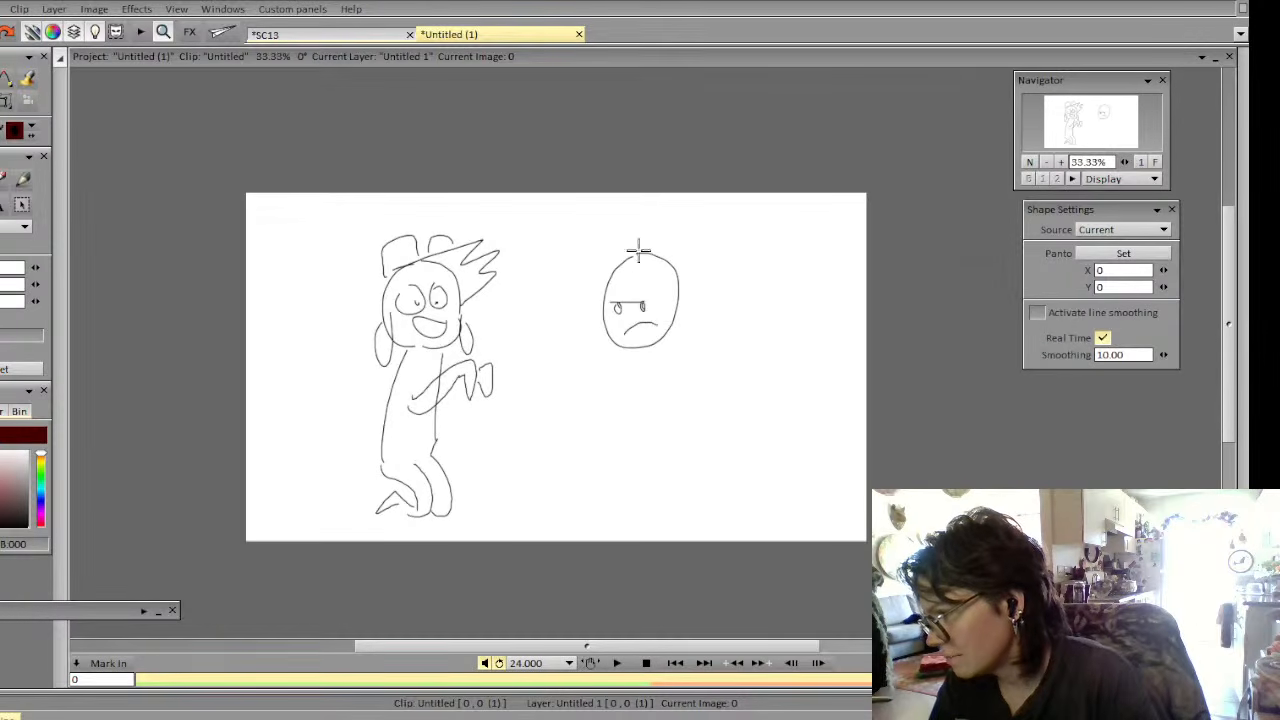
pyautogui.moveTo(677, 264); pyautogui.dragTo(664, 289)
pyautogui.moveTo(620, 215); pyautogui.dragTo(600, 288)
pyautogui.moveTo(688, 285)
pyautogui.mouseDown()
pyautogui.moveTo(730, 288)
pyautogui.moveTo(712, 310)
pyautogui.mouseUp()
pyautogui.moveTo(631, 356)
pyautogui.mouseDown()
pyautogui.moveTo(643, 406)
pyautogui.moveTo(698, 444)
pyautogui.moveTo(697, 526)
pyautogui.mouseUp()
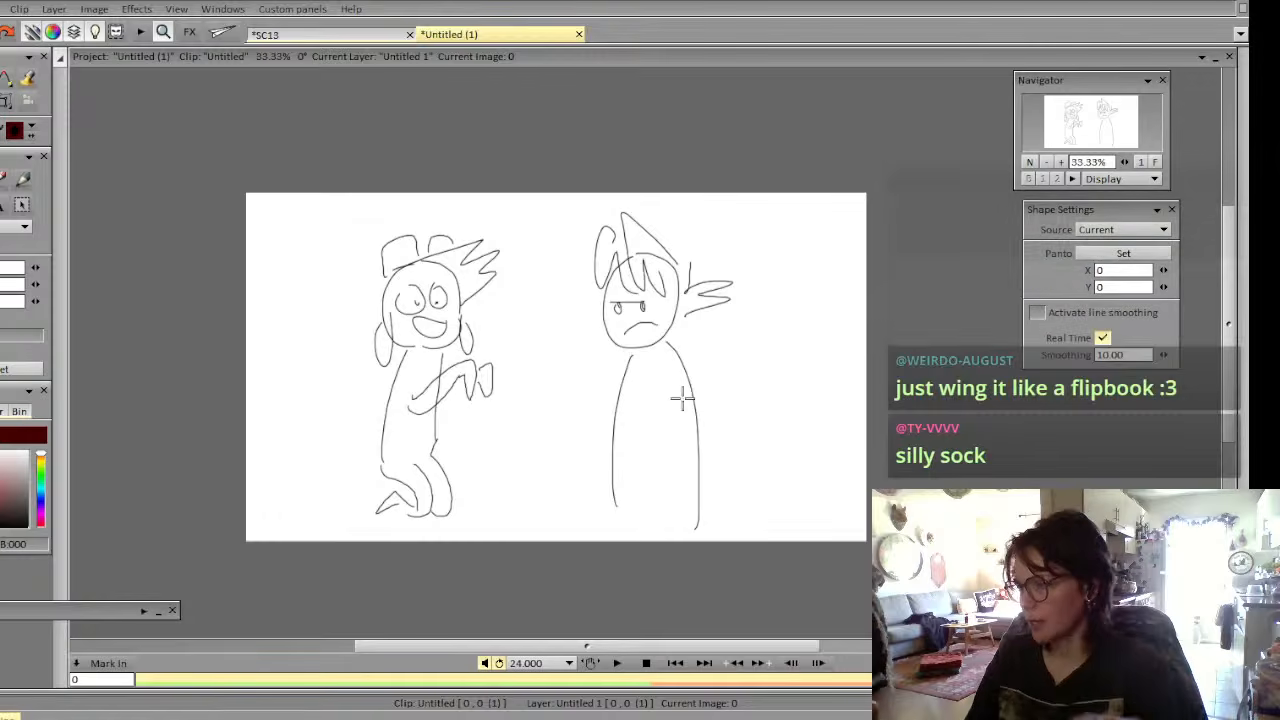
# Try a vertical dividing line between the two sketched figures, then undo it
pyautogui.moveTo(536, 196); pyautogui.dragTo(528, 515)
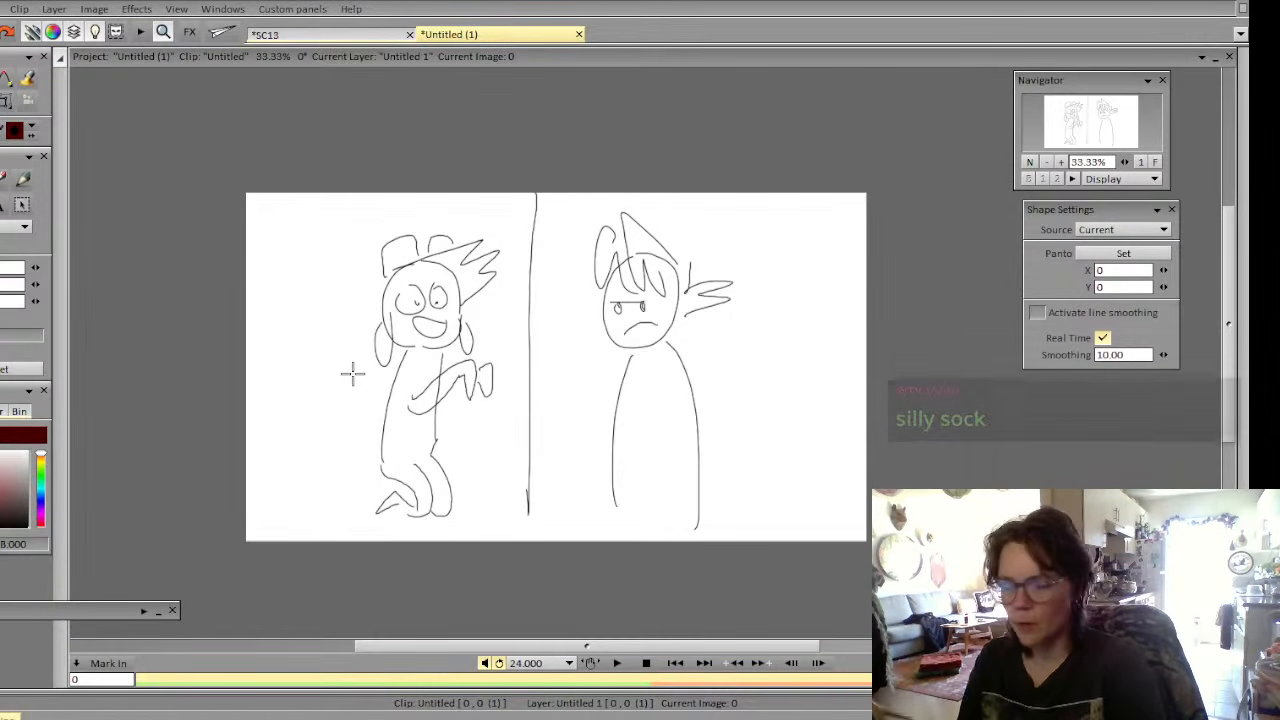
pyautogui.hotkey('ctrl', 'z')
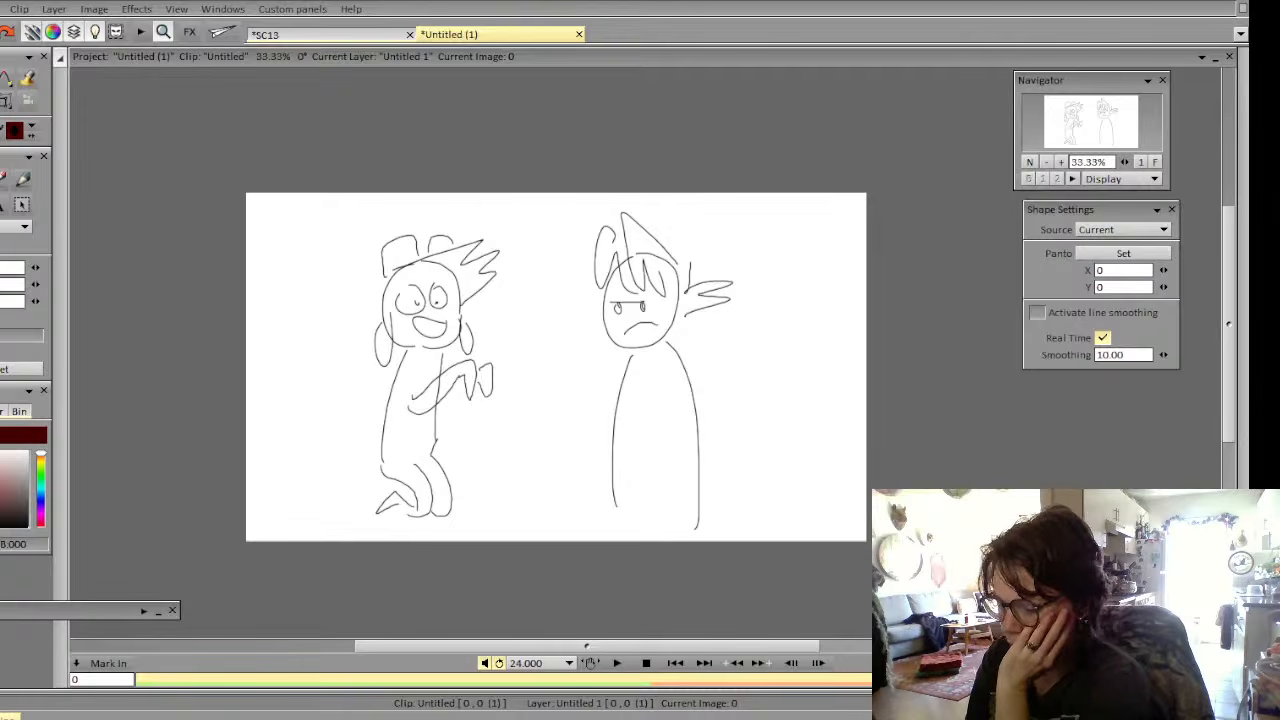
# On image 1 of the sketch clip, sketch a large oval head with round eyes, lowered brows and a frowning mouth
pyautogui.press('Right')
pyautogui.press('Left')
pyautogui.press('Right')
pyautogui.press('Left')
pyautogui.press('Left')
pyautogui.press('Right')
pyautogui.rightClick(533, 420)
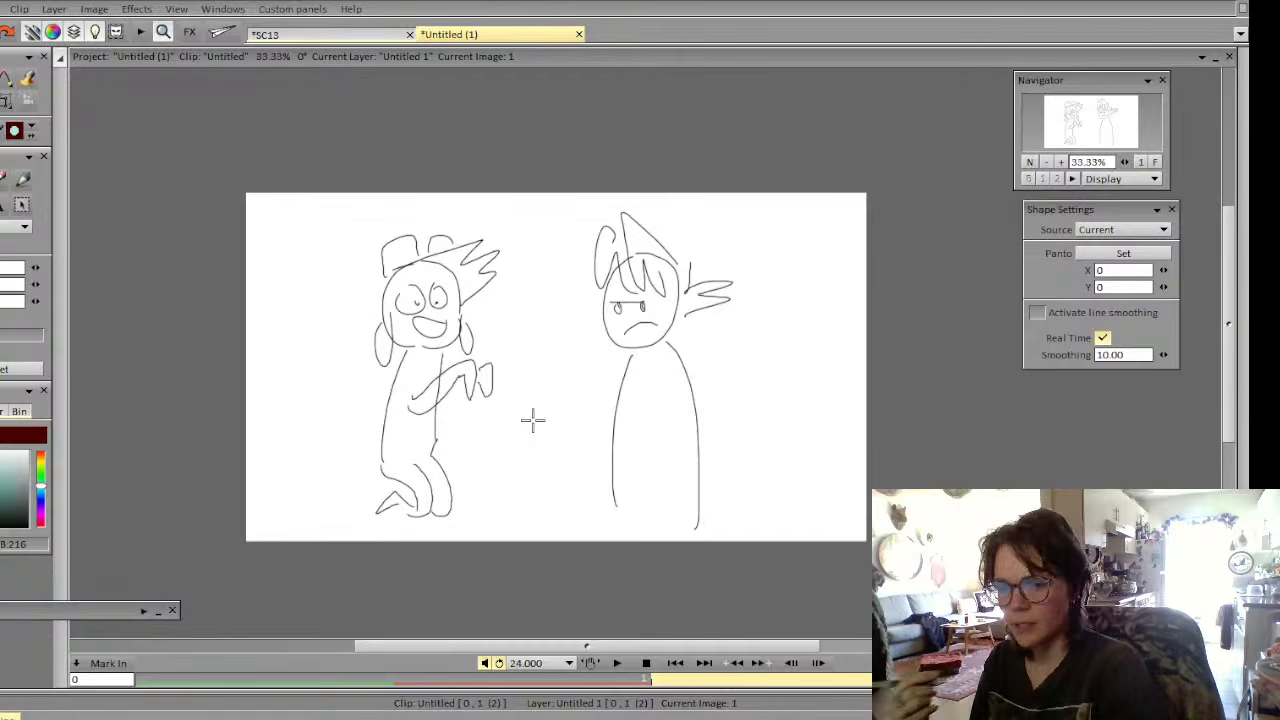
pyautogui.moveTo(532, 271)
pyautogui.mouseDown()
pyautogui.moveTo(560, 449)
pyautogui.moveTo(545, 236)
pyautogui.mouseUp()
pyautogui.moveTo(556, 316)
pyautogui.mouseDown()
pyautogui.moveTo(573, 305)
pyautogui.moveTo(568, 316)
pyautogui.mouseUp()
pyautogui.moveTo(640, 308); pyautogui.dragTo(644, 316)
pyautogui.moveTo(541, 327); pyautogui.dragTo(666, 302)
pyautogui.moveTo(590, 416)
pyautogui.mouseDown()
pyautogui.moveTo(623, 389)
pyautogui.moveTo(600, 396)
pyautogui.mouseUp()
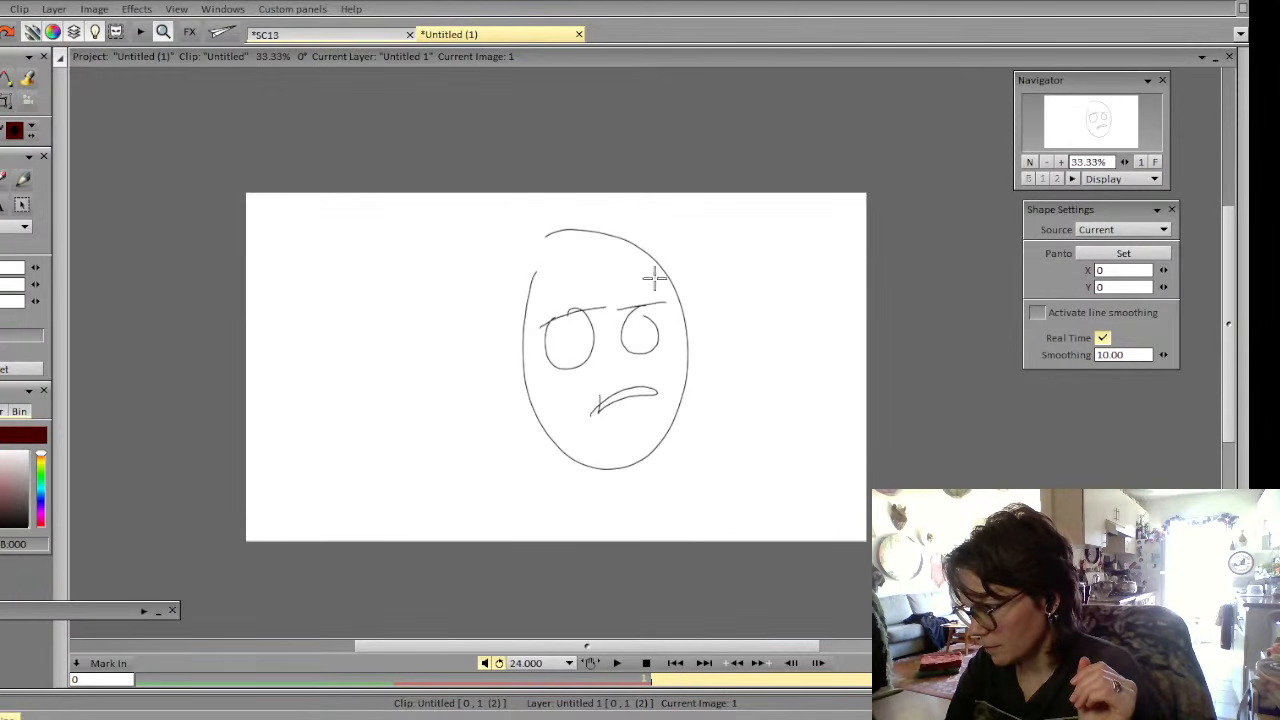
# Add a jagged fringe, hair outline, side spikes and small pupils to the large frowning face
pyautogui.moveTo(646, 223)
pyautogui.mouseDown()
pyautogui.moveTo(651, 270)
pyautogui.moveTo(644, 250)
pyautogui.moveTo(677, 286)
pyautogui.mouseUp()
pyautogui.moveTo(565, 210)
pyautogui.mouseDown()
pyautogui.moveTo(568, 289)
pyautogui.moveTo(540, 217)
pyautogui.moveTo(512, 300)
pyautogui.mouseUp()
pyautogui.moveTo(692, 320)
pyautogui.mouseDown()
pyautogui.moveTo(703, 309)
pyautogui.moveTo(720, 323)
pyautogui.moveTo(700, 356)
pyautogui.mouseUp()
pyautogui.moveTo(568, 342); pyautogui.dragTo(628, 345)
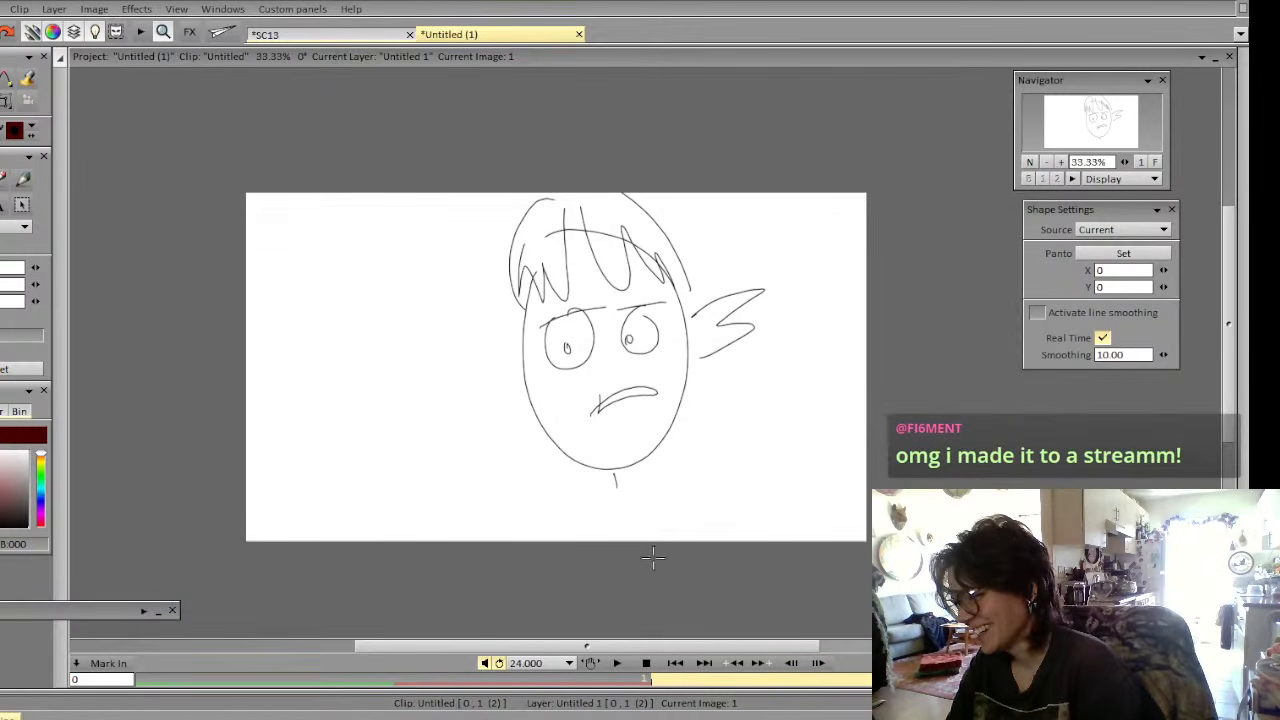
# On a cleared image 2, sketch a large round head on the left half with worried brows, eyes and an uneasy mouth
pyautogui.press('Right')
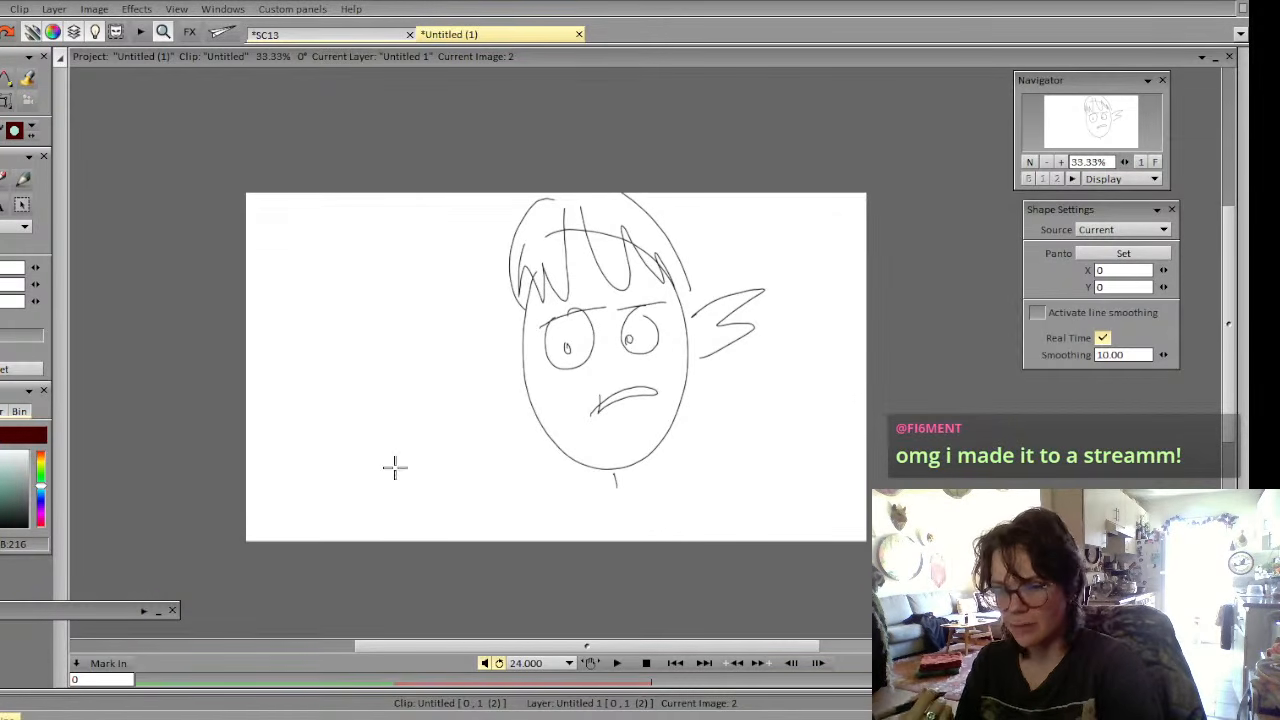
pyautogui.press('BackSpace')
pyautogui.moveTo(361, 249)
pyautogui.mouseDown()
pyautogui.moveTo(380, 421)
pyautogui.moveTo(382, 231)
pyautogui.mouseUp()
pyautogui.moveTo(375, 298)
pyautogui.mouseDown()
pyautogui.moveTo(437, 262)
pyautogui.moveTo(494, 292)
pyautogui.mouseUp()
pyautogui.moveTo(430, 266)
pyautogui.mouseDown()
pyautogui.moveTo(373, 327)
pyautogui.moveTo(437, 322)
pyautogui.mouseUp()
pyautogui.moveTo(462, 286)
pyautogui.mouseDown()
pyautogui.moveTo(415, 272)
pyautogui.moveTo(373, 326)
pyautogui.moveTo(455, 300)
pyautogui.moveTo(428, 320)
pyautogui.mouseUp()
pyautogui.moveTo(460, 316); pyautogui.dragTo(461, 322)
pyautogui.moveTo(395, 390); pyautogui.dragTo(470, 378)
# Add a swept spiky hair tuft, two hanging ear flaps, a neck and shoulders to the worried figure
pyautogui.moveTo(410, 216)
pyautogui.mouseDown()
pyautogui.moveTo(580, 231)
pyautogui.moveTo(500, 365)
pyautogui.mouseUp()
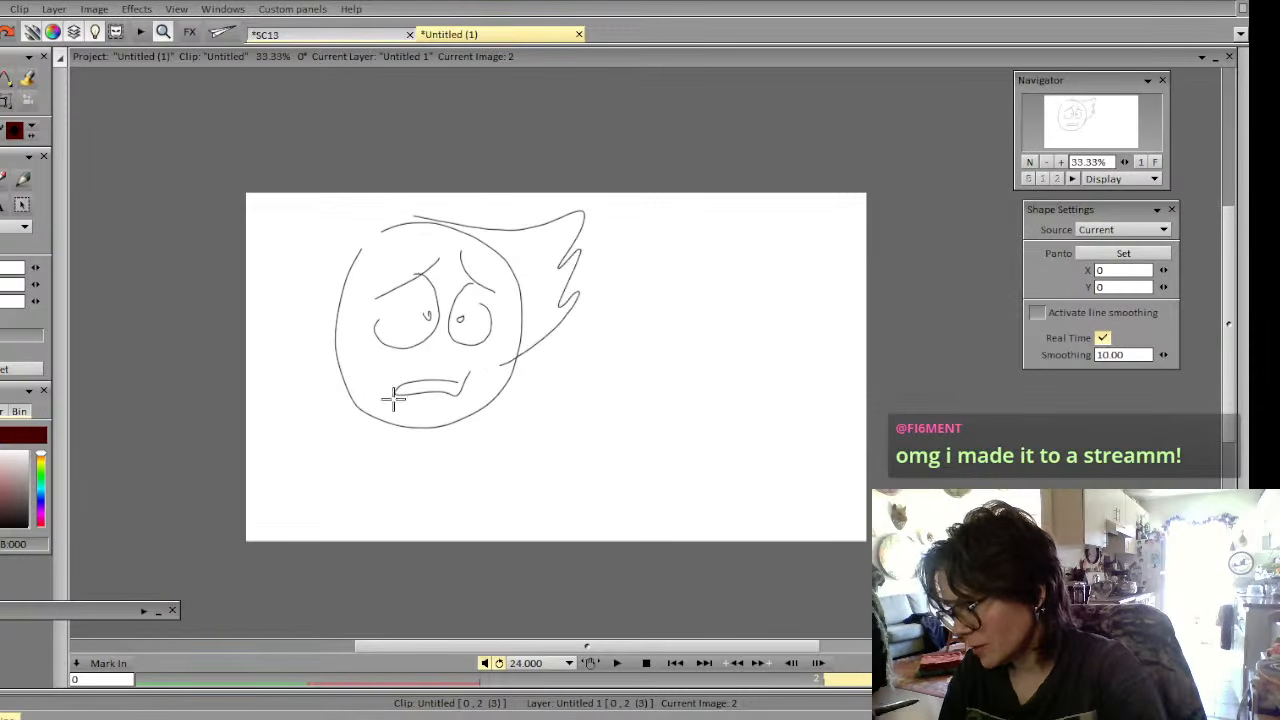
pyautogui.moveTo(341, 303); pyautogui.dragTo(355, 405)
pyautogui.moveTo(487, 398)
pyautogui.mouseDown()
pyautogui.moveTo(522, 383)
pyautogui.moveTo(518, 352)
pyautogui.mouseUp()
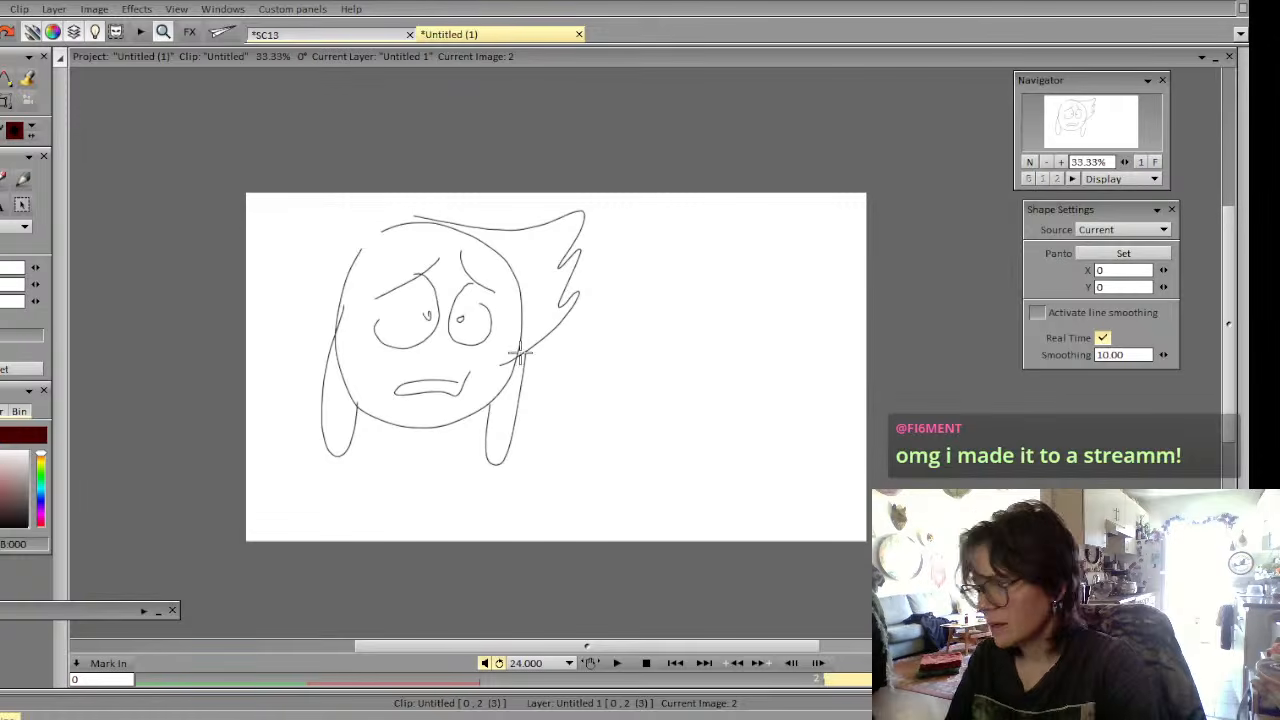
pyautogui.moveTo(398, 430)
pyautogui.mouseDown()
pyautogui.moveTo(433, 556)
pyautogui.moveTo(303, 540)
pyautogui.mouseUp()
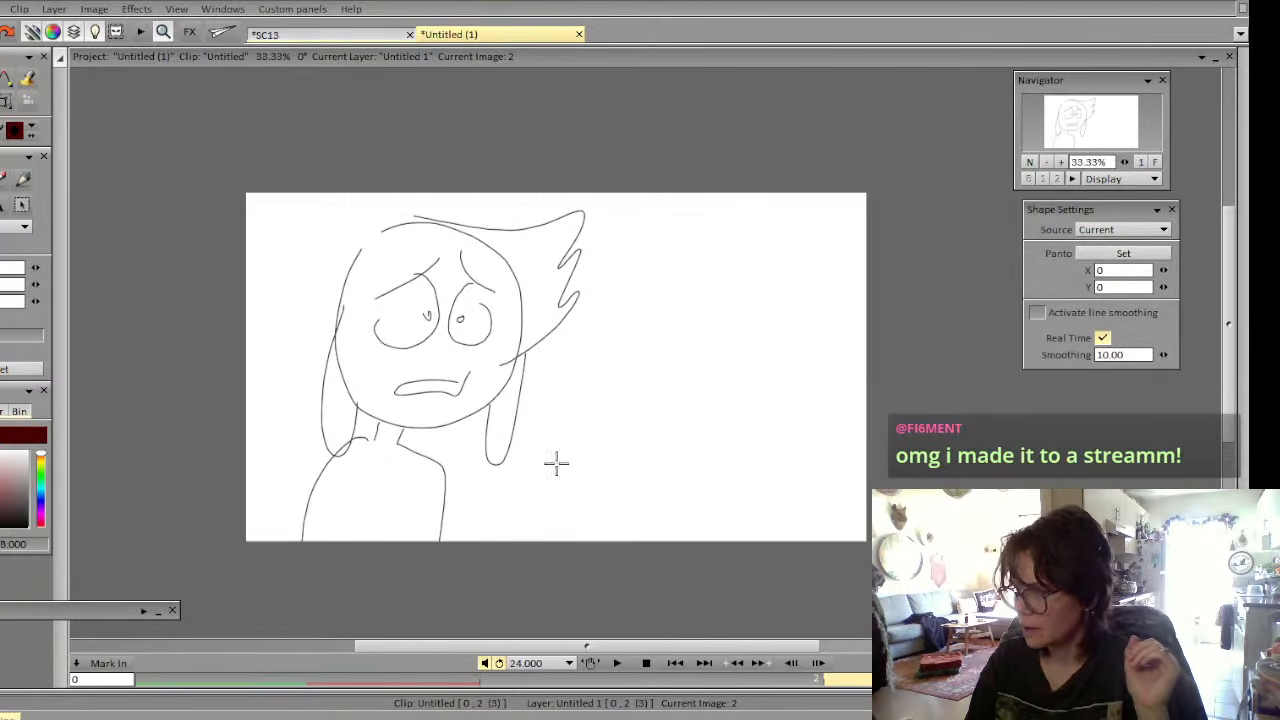
# Flip back and forth through the rough sketches to compare the wide shot with the two close-ups
pyautogui.press('Left')
pyautogui.press('Left')
pyautogui.press('Right')
pyautogui.press('Right')
pyautogui.press('Left')
pyautogui.press('Left')
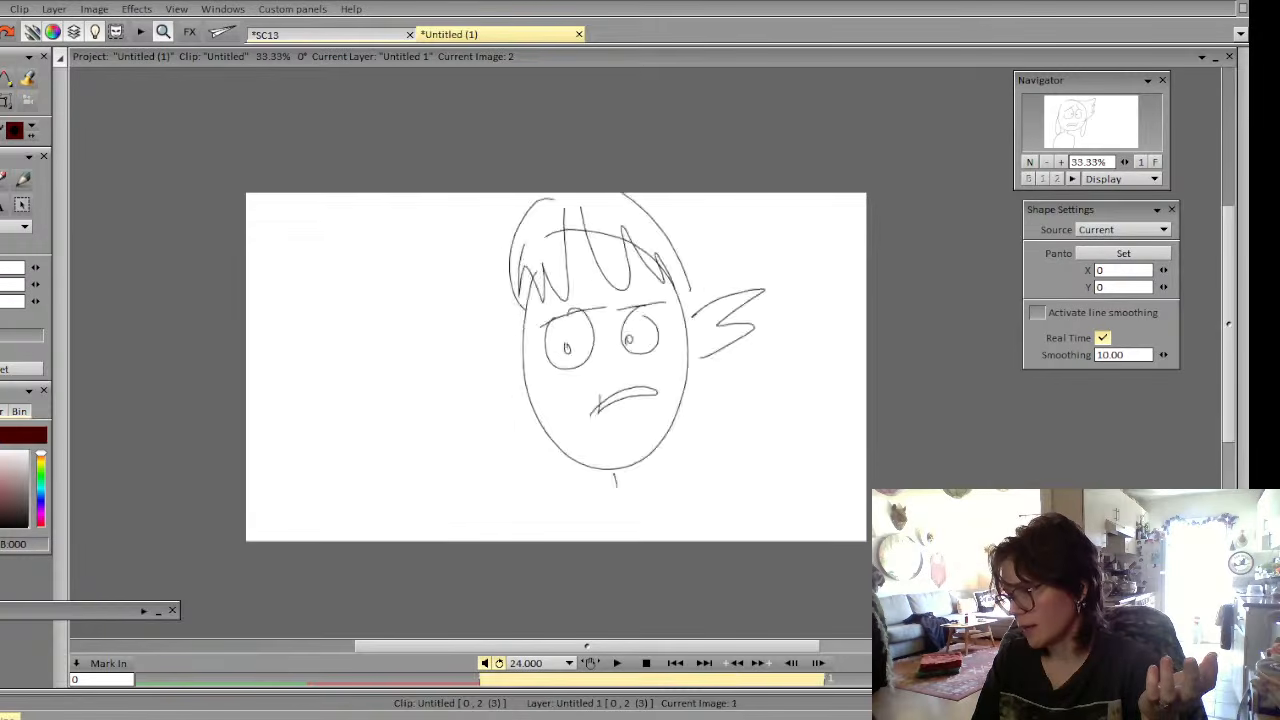
pyautogui.press('Right')
pyautogui.press('Right')
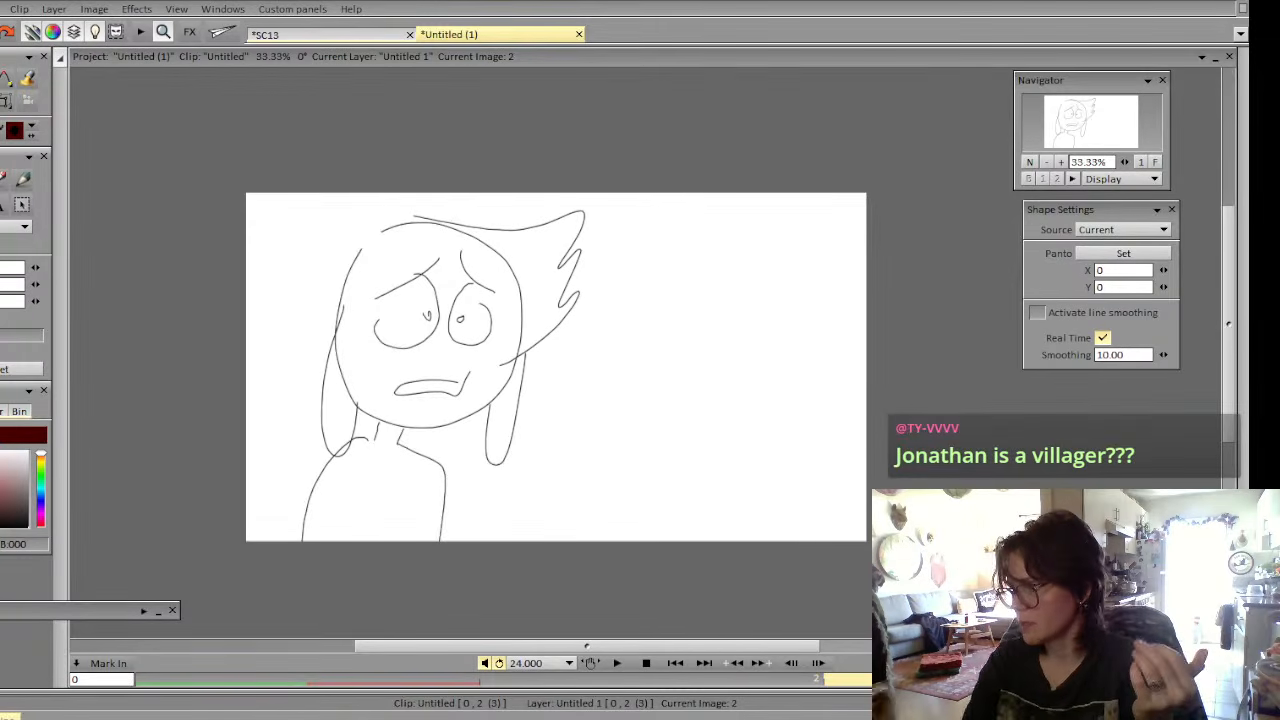
pyautogui.press('Left')
pyautogui.press('Right')
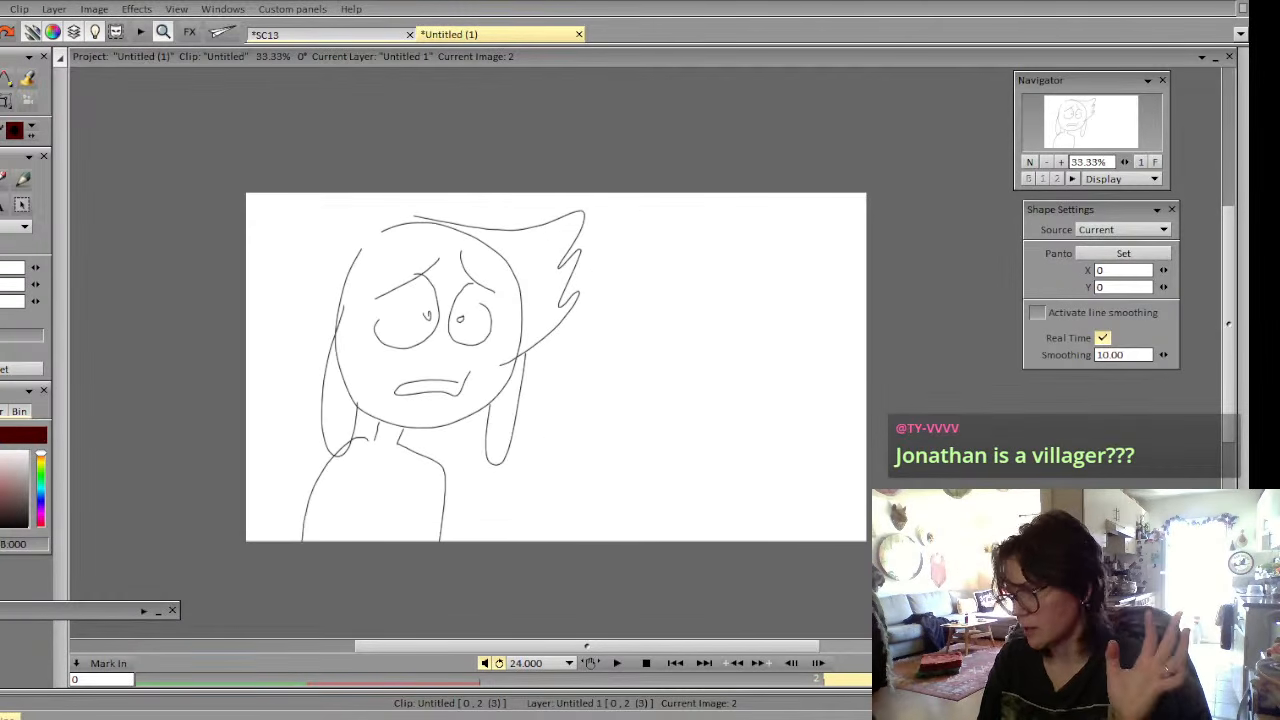
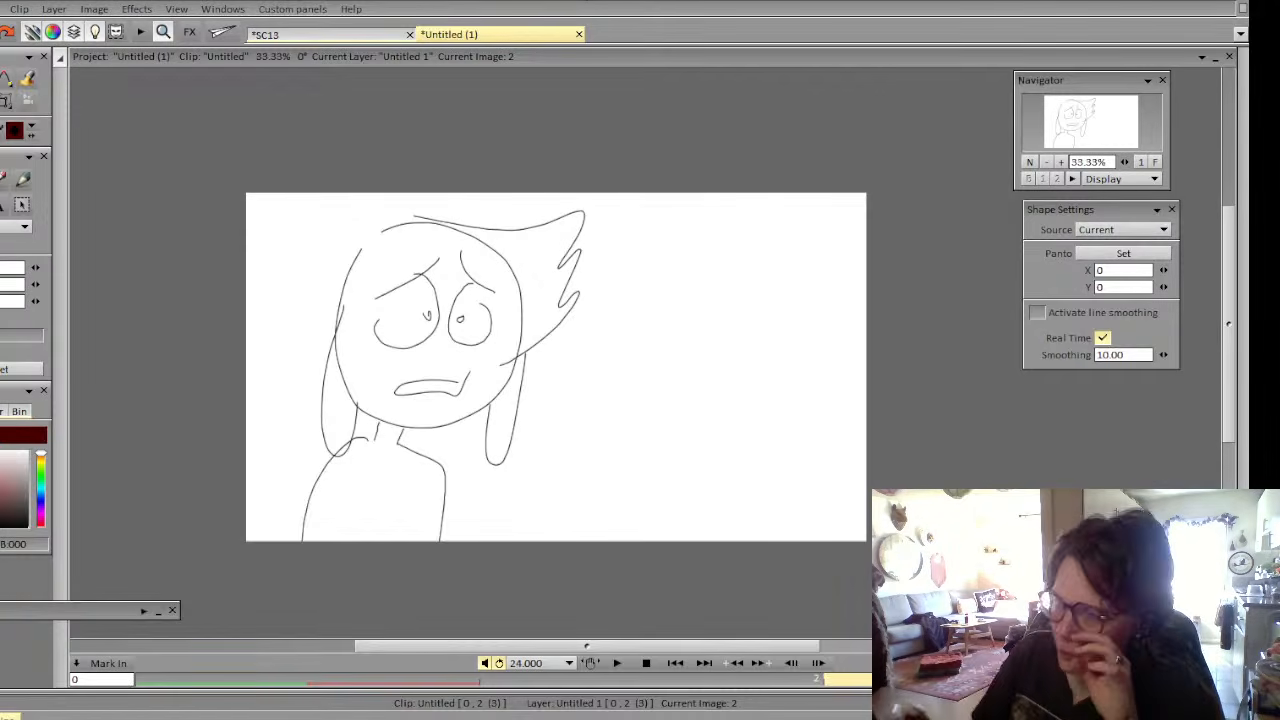
# Switch to the SC13 project and compare the left character's drawings on images 90 and 91
pyautogui.click(319, 35)
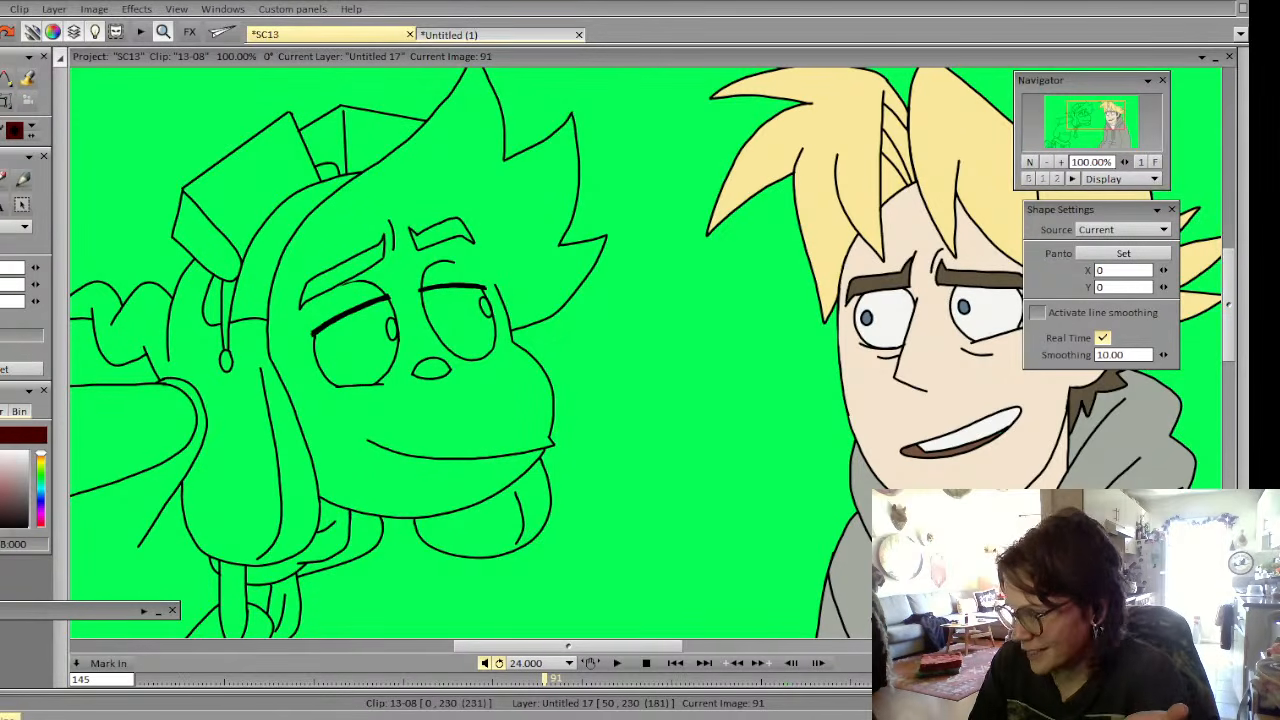
pyautogui.click(1047, 163)
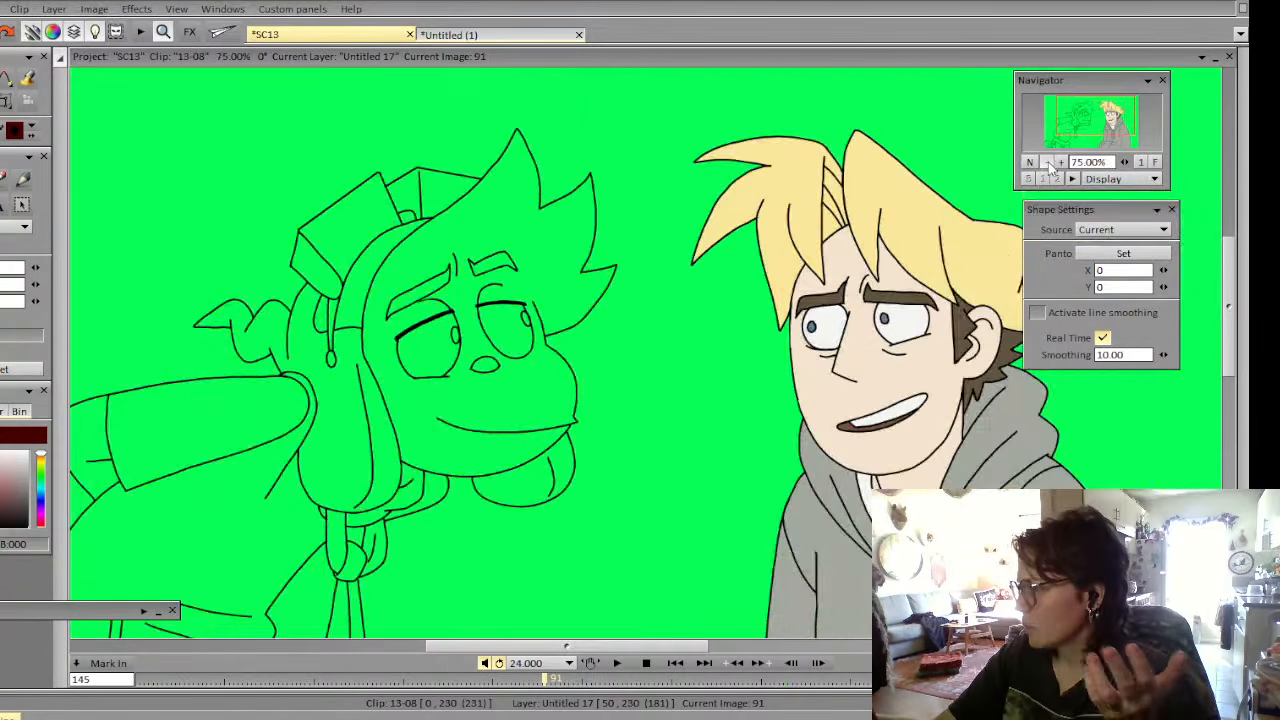
pyautogui.click(1047, 163)
pyautogui.moveTo(1076, 140); pyautogui.dragTo(1094, 136)
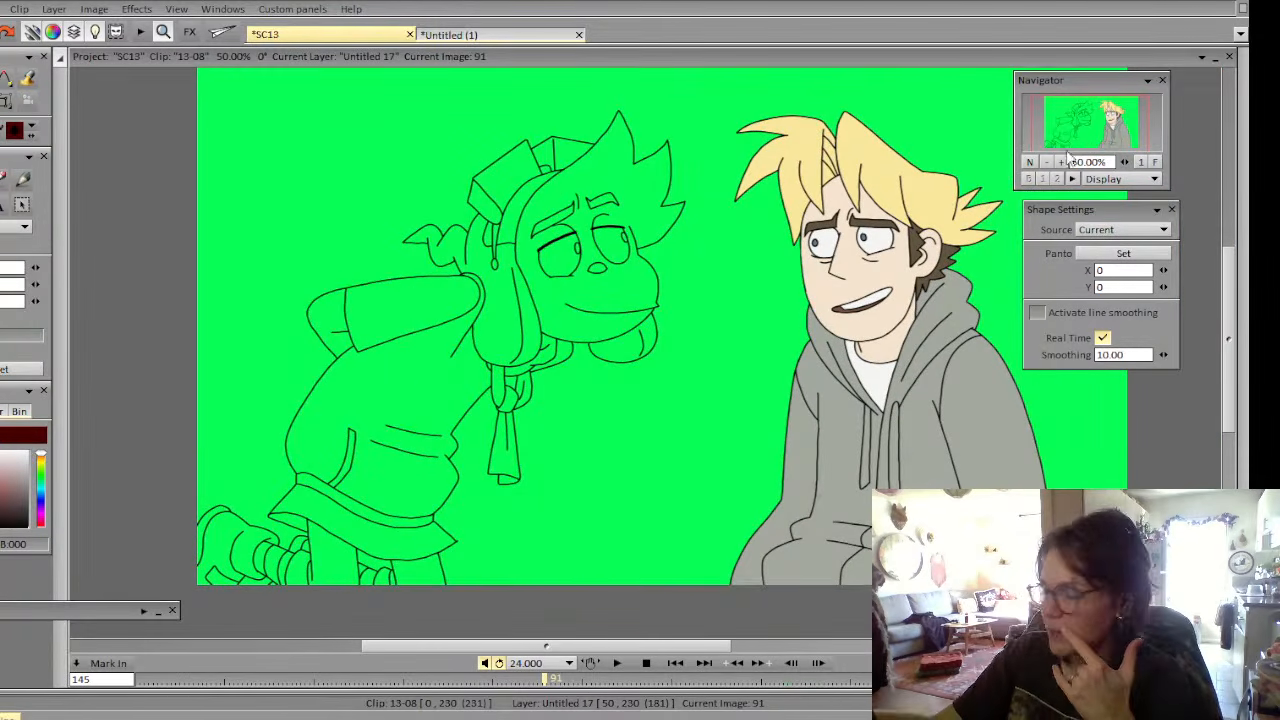
pyautogui.press('Left')
pyautogui.press('Right')
pyautogui.press('Left')
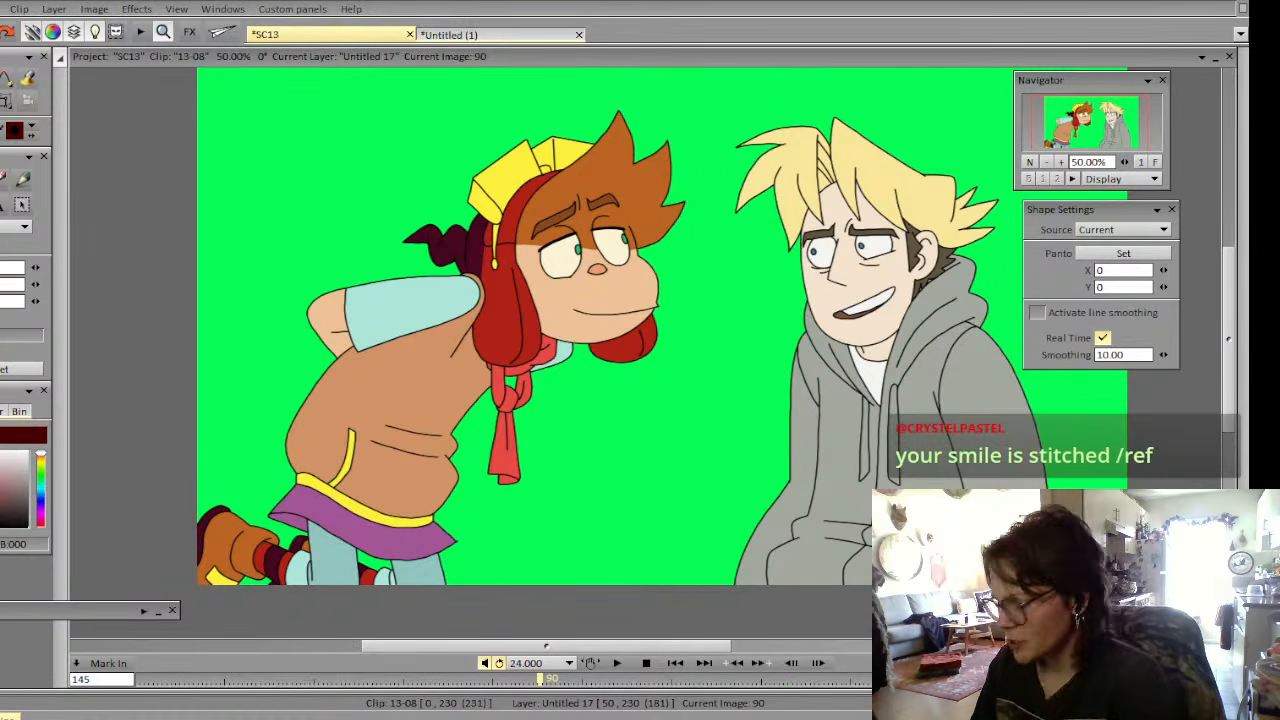
pyautogui.press('Right')
pyautogui.press('Left')
pyautogui.press('Right')
pyautogui.press('Left')
# Paste the left character's colouring into image 91, compare it with image 90 and select layer Untitled 12
pyautogui.press('Right')
pyautogui.hotkey('ctrl', 'v')
pyautogui.press('Left')
pyautogui.press('Right')
pyautogui.press('Down')
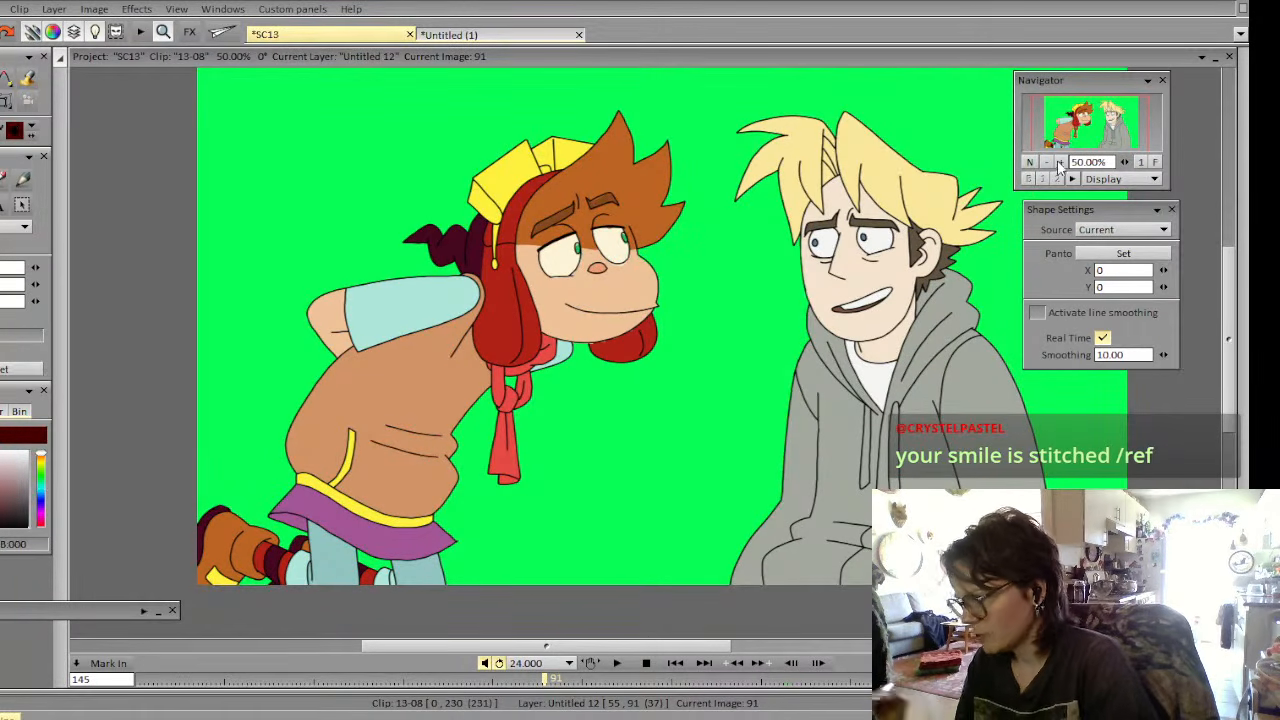
# Try clearing the fill from the whites of the left character's eyes on image 91, then undo it
pyautogui.click(1062, 164)
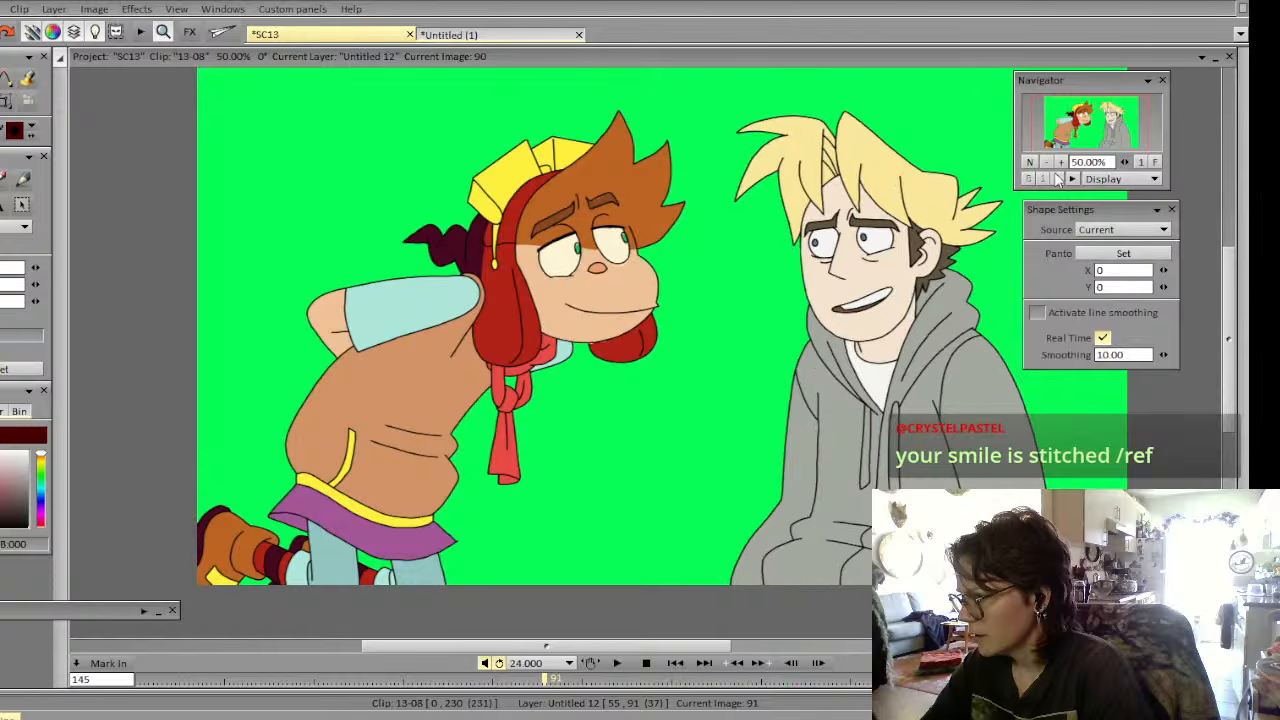
pyautogui.click(1062, 164)
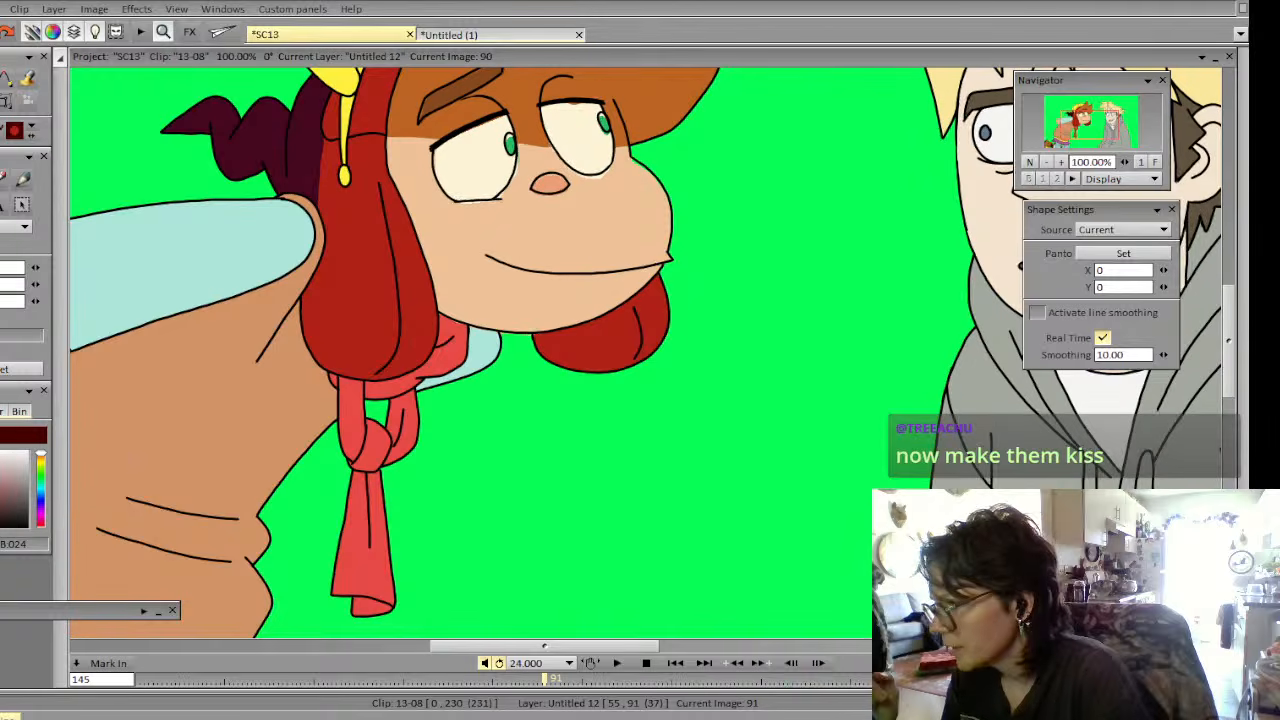
pyautogui.click(29, 79)
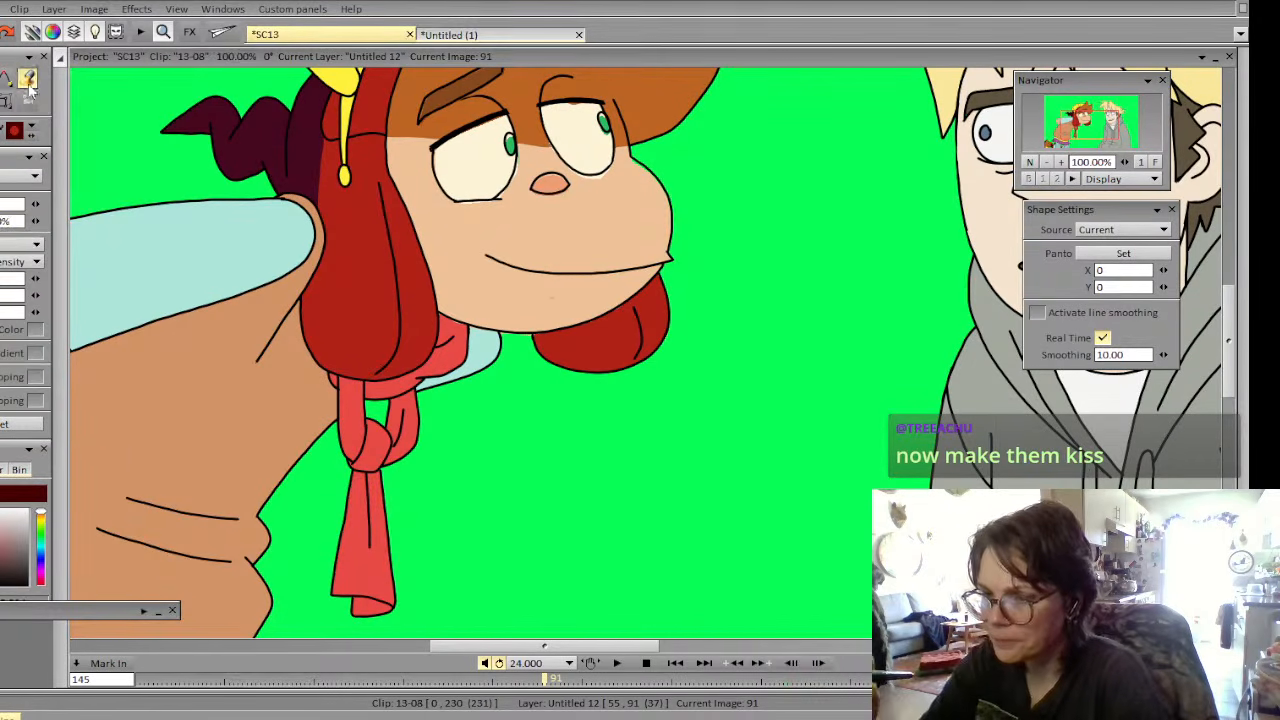
pyautogui.click(495, 170)
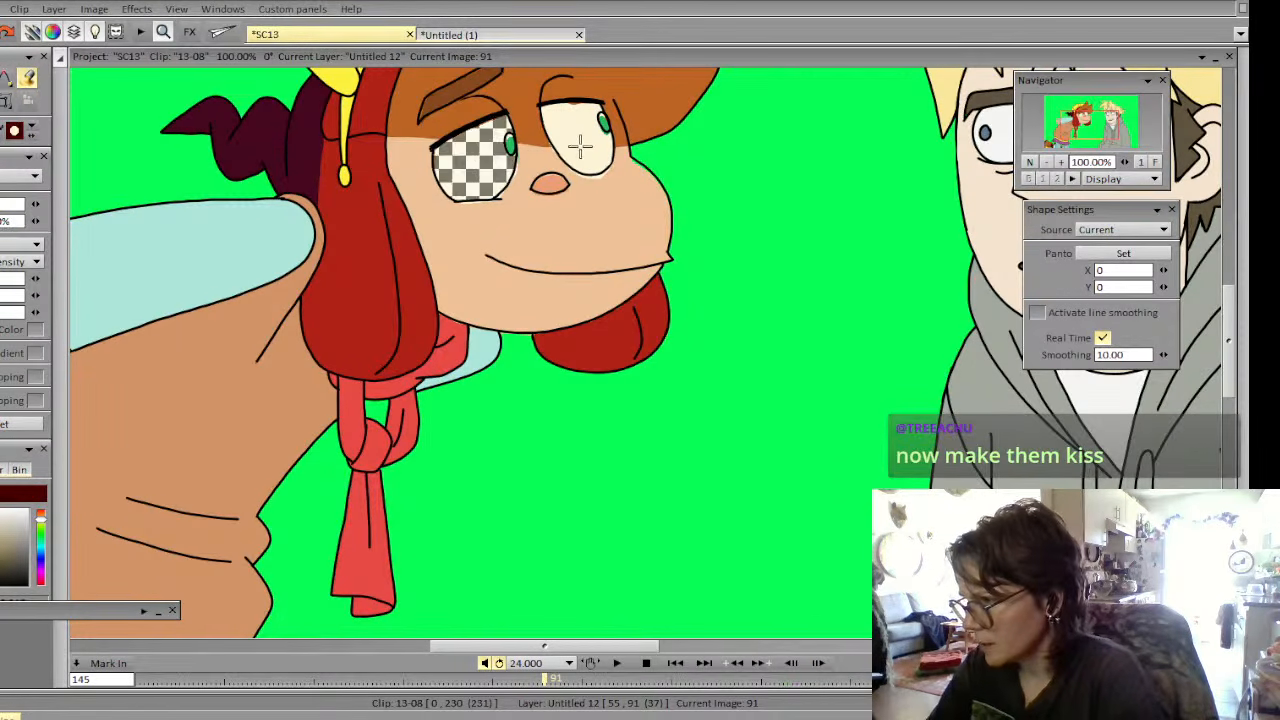
pyautogui.click(580, 134)
pyautogui.hotkey('ctrl', 'z')
pyautogui.hotkey('ctrl', 'z')
pyautogui.click(24, 178)
pyautogui.click(68, 160)
pyautogui.click(483, 177)
pyautogui.hotkey('ctrl', 'z')
pyautogui.moveTo(1090, 124); pyautogui.dragTo(1091, 116)
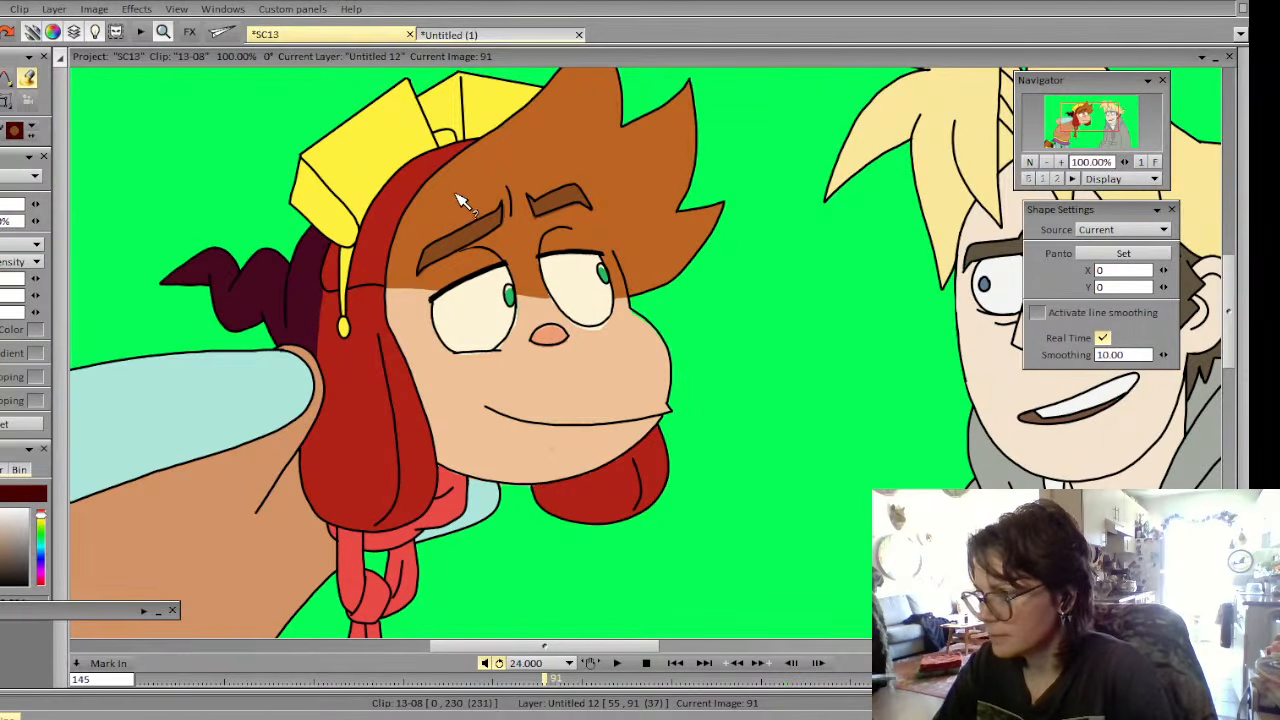
pyautogui.click(2, 78)
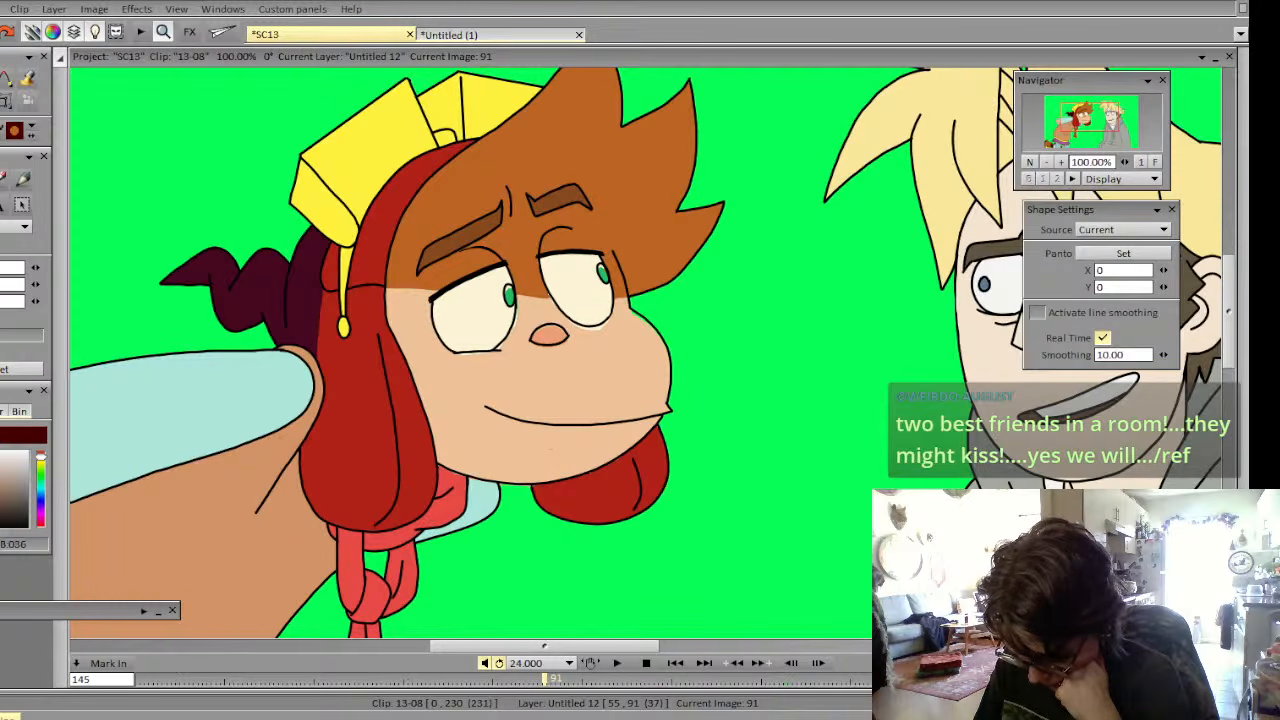
# Hide the green background and the extra drawing of the right character behind the smiling one
pyautogui.hotkey('ctrl', 'z')
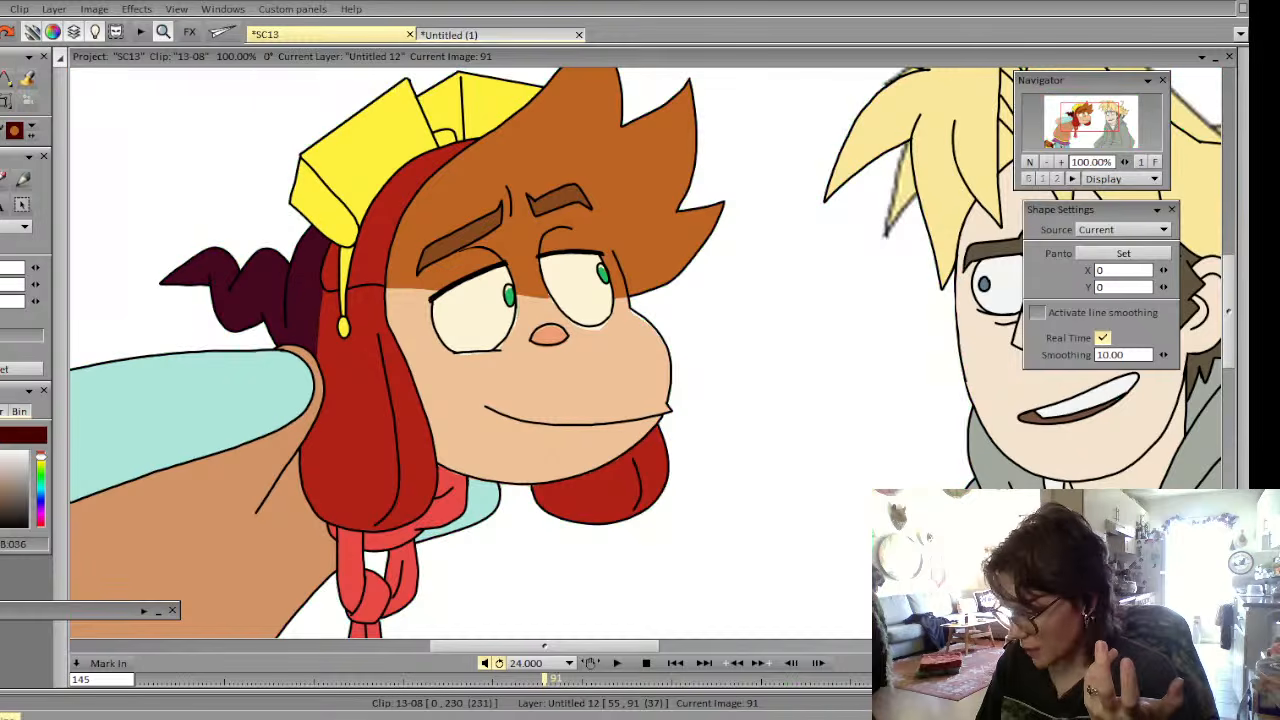
pyautogui.click(1046, 162)
pyautogui.click(1046, 162)
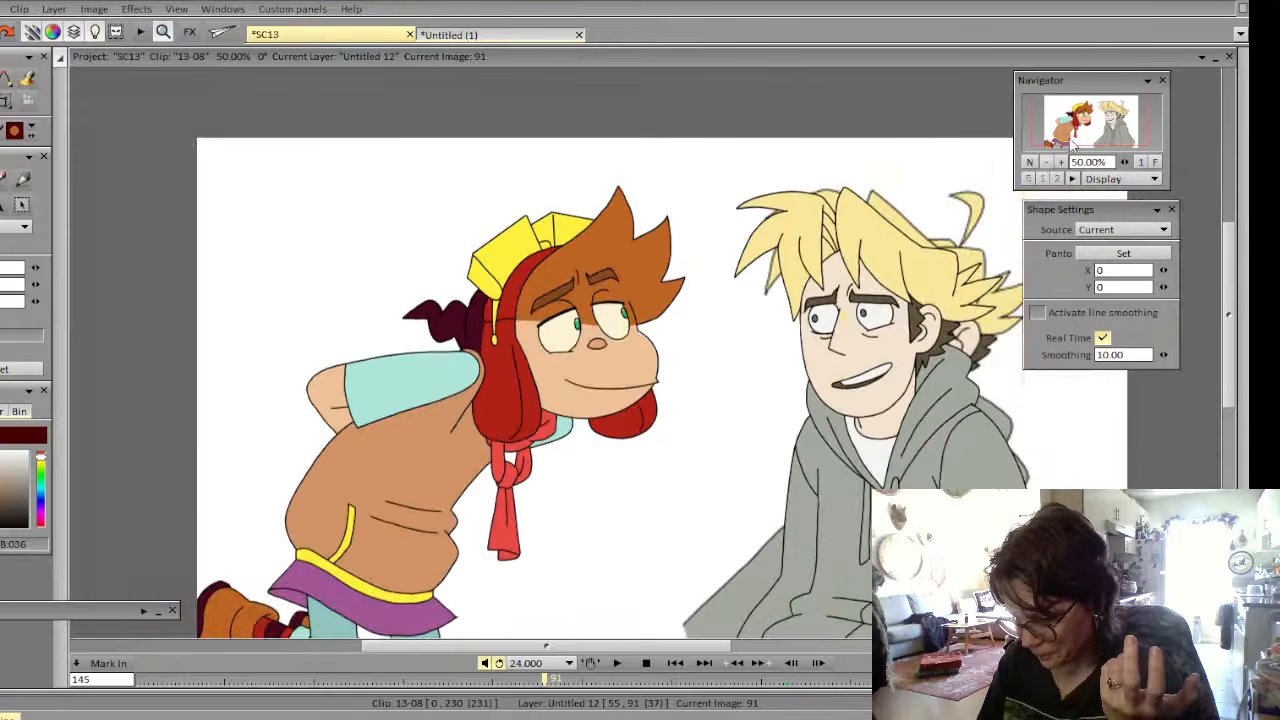
pyautogui.click(1046, 162)
pyautogui.click(1046, 162)
pyautogui.moveTo(1120, 145); pyautogui.dragTo(1097, 138)
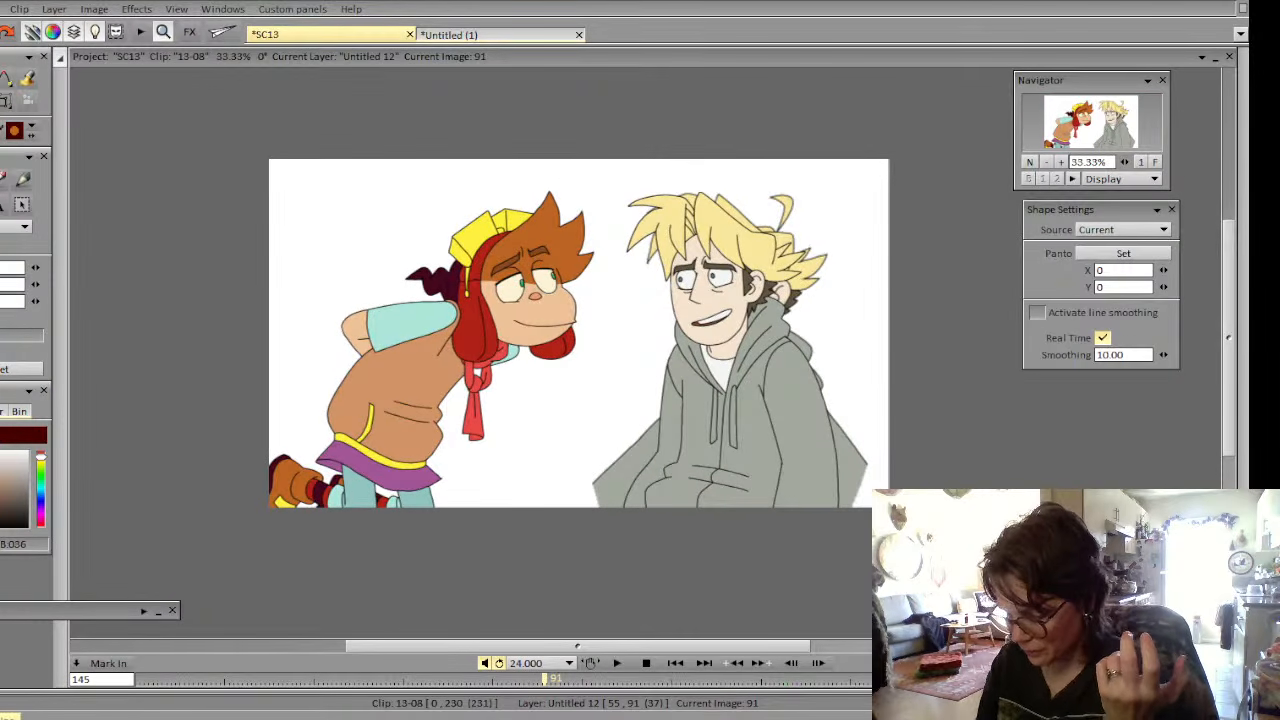
pyautogui.hotkey('ctrl', 'z')
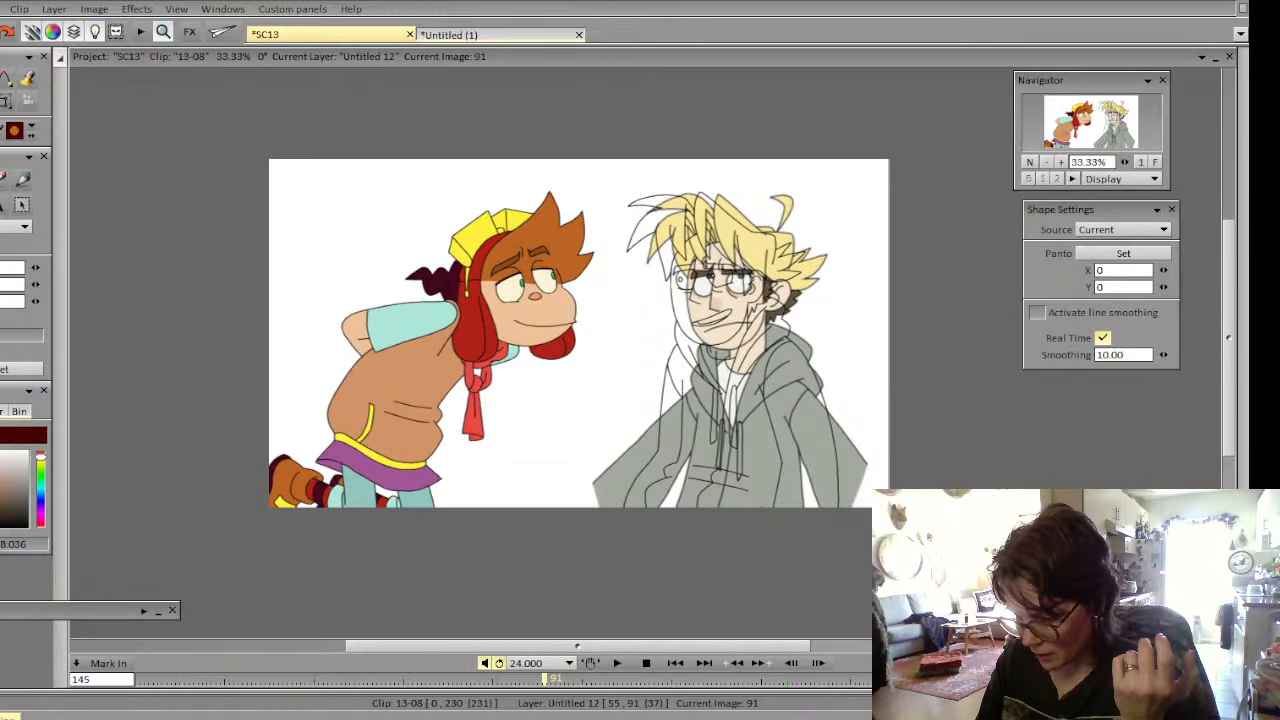
pyautogui.hotkey('ctrl', 'z')
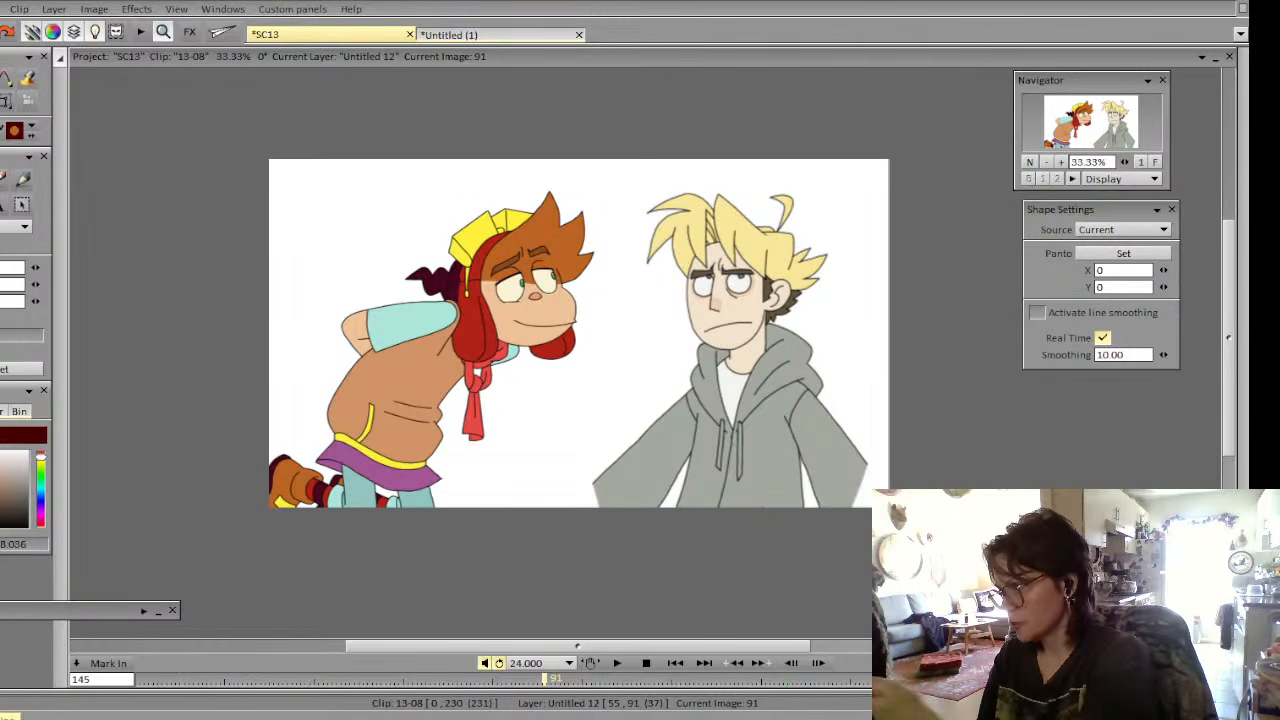
pyautogui.hotkey('ctrl', 'shift', 'z')
pyautogui.hotkey('ctrl', 'shift', 'z')
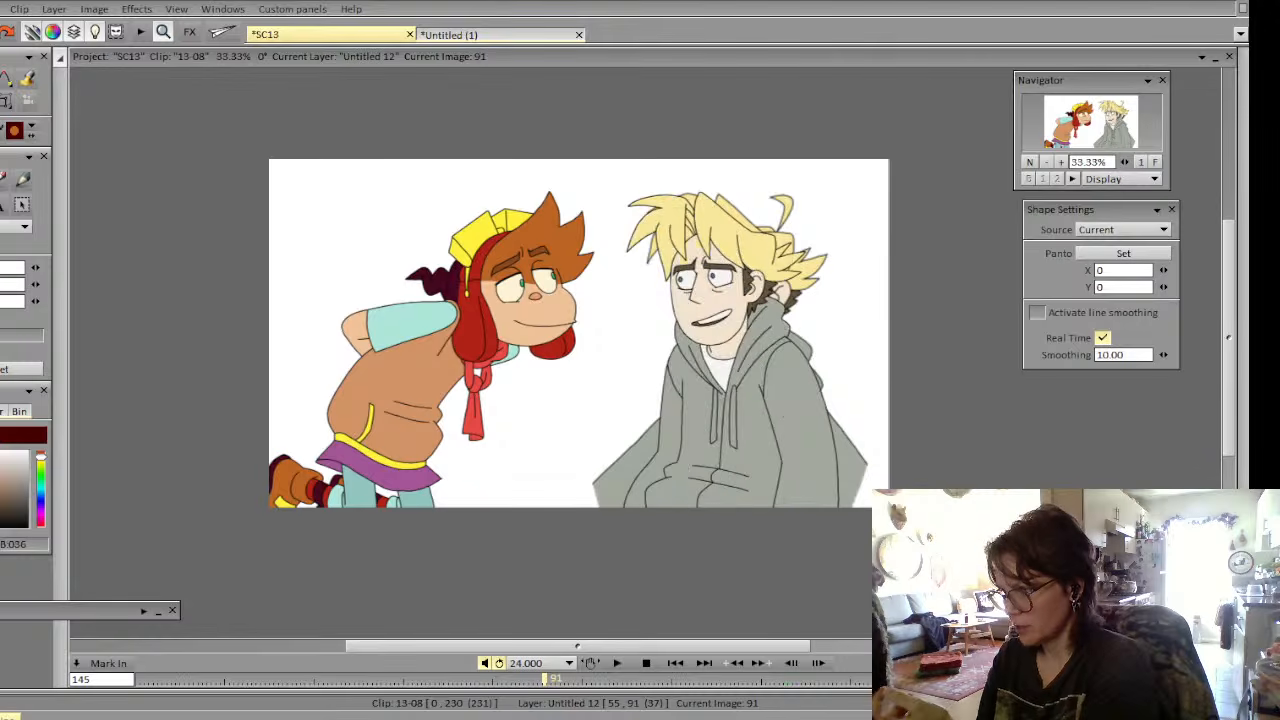
pyautogui.hotkey('ctrl', 'z')
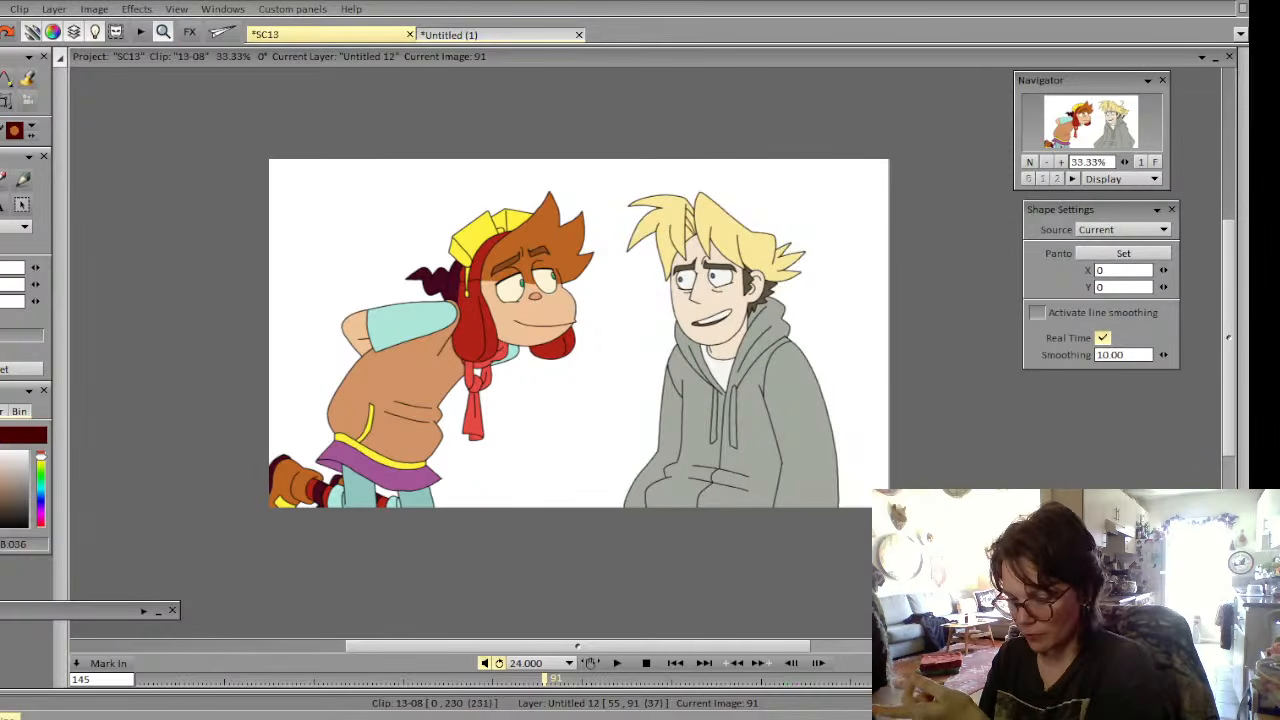
# Flip between images 90 and 91 to compare the left character's face close up
pyautogui.click(1061, 162)
pyautogui.click(1061, 162)
pyautogui.click(1061, 162)
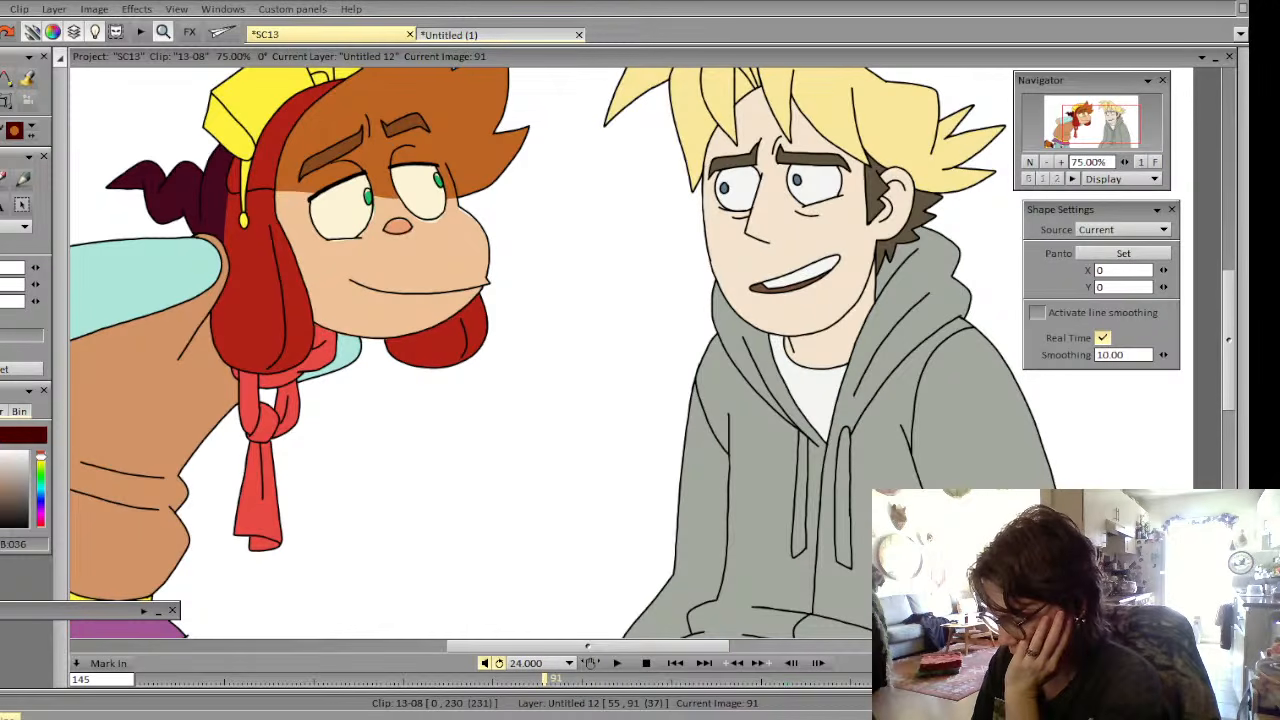
pyautogui.press('Left')
pyautogui.press('Right')
pyautogui.press('Left')
pyautogui.press('Right')
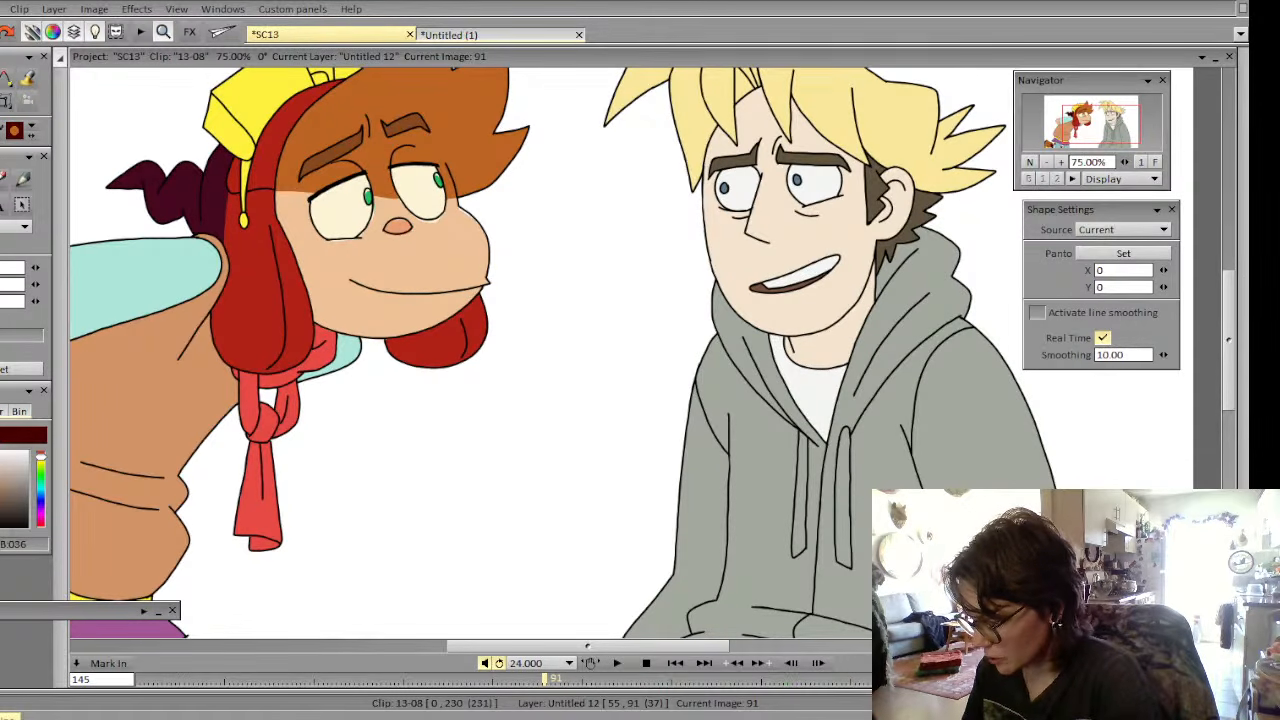
pyautogui.click(1062, 162)
pyautogui.moveTo(1074, 121); pyautogui.dragTo(1091, 111)
pyautogui.press('Left')
pyautogui.press('Right')
pyautogui.press('Left')
pyautogui.press('Right')
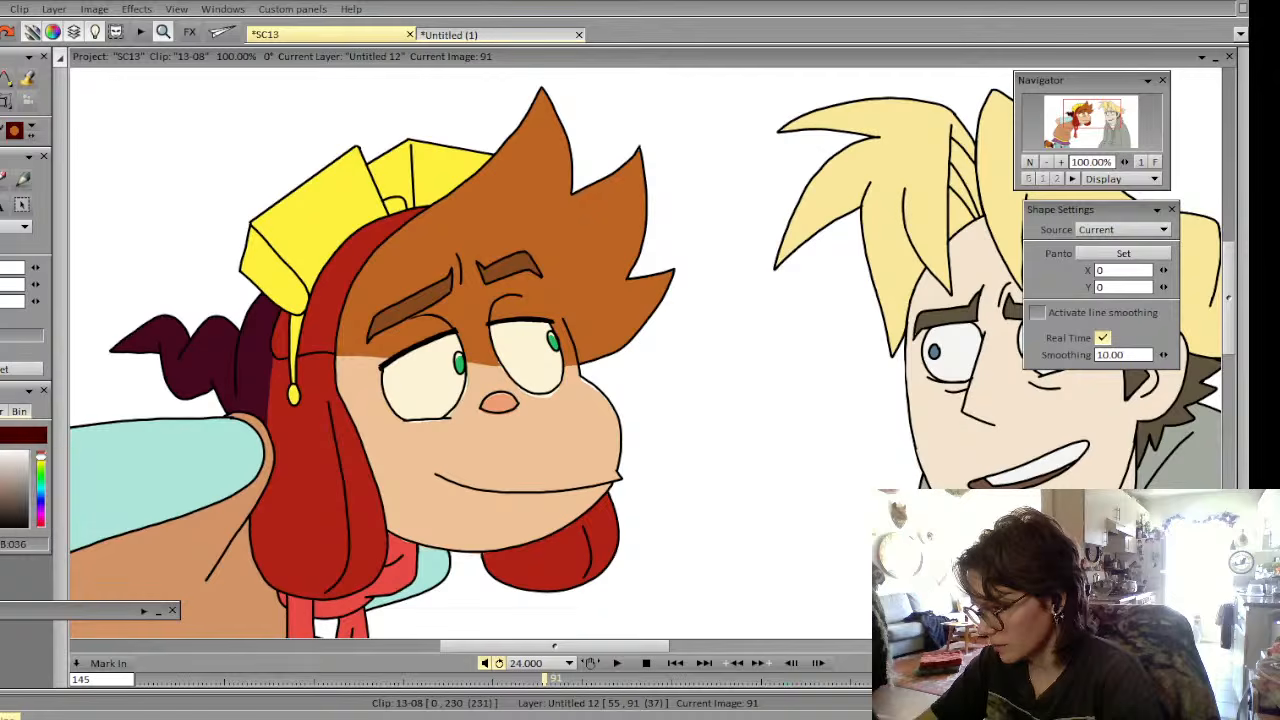
# Sample the green iris colour and try refilling the left character's irises on image 91
pyautogui.click(553, 341)
pyautogui.press('f')
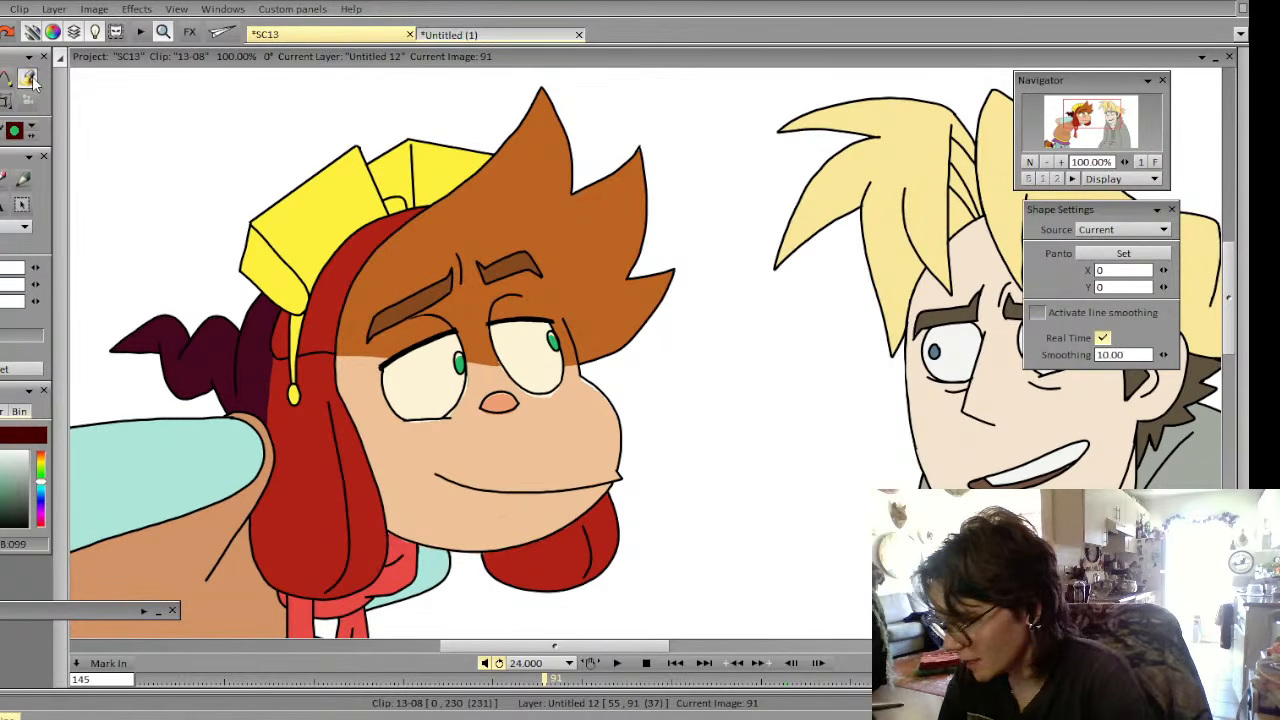
pyautogui.click(460, 363)
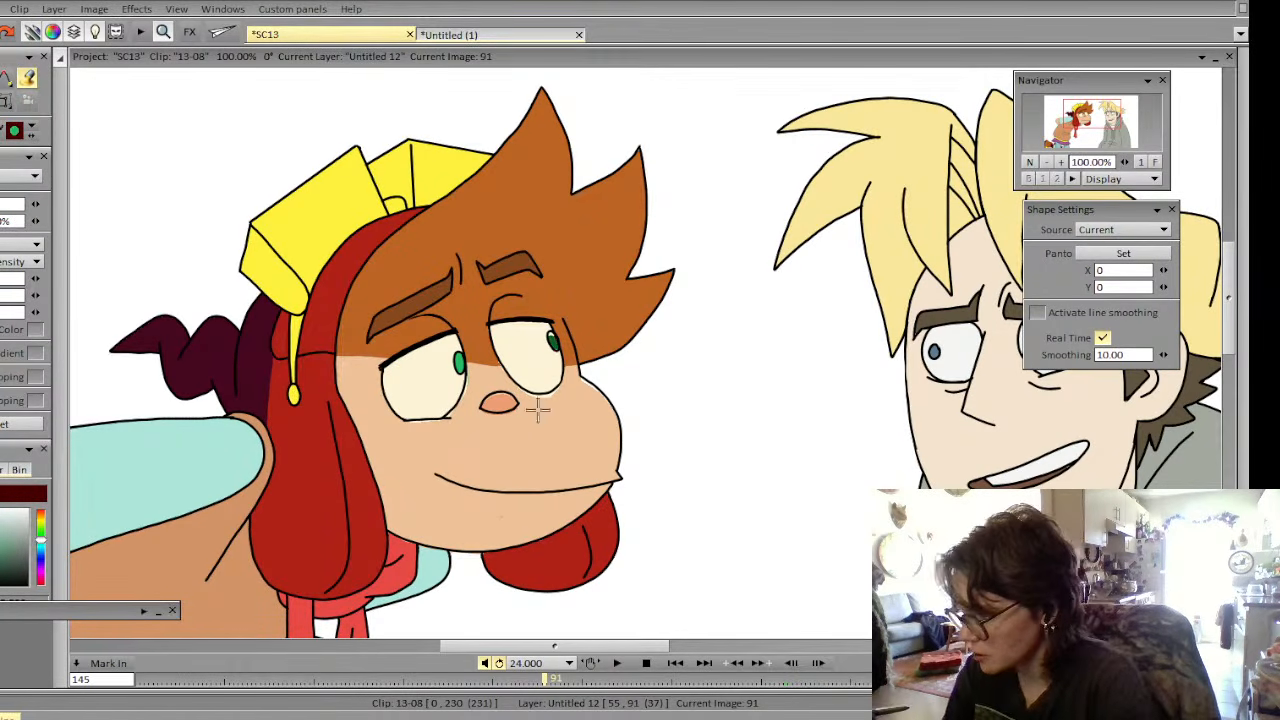
pyautogui.click(458, 456)
pyautogui.click(5, 78)
pyautogui.click(8, 119)
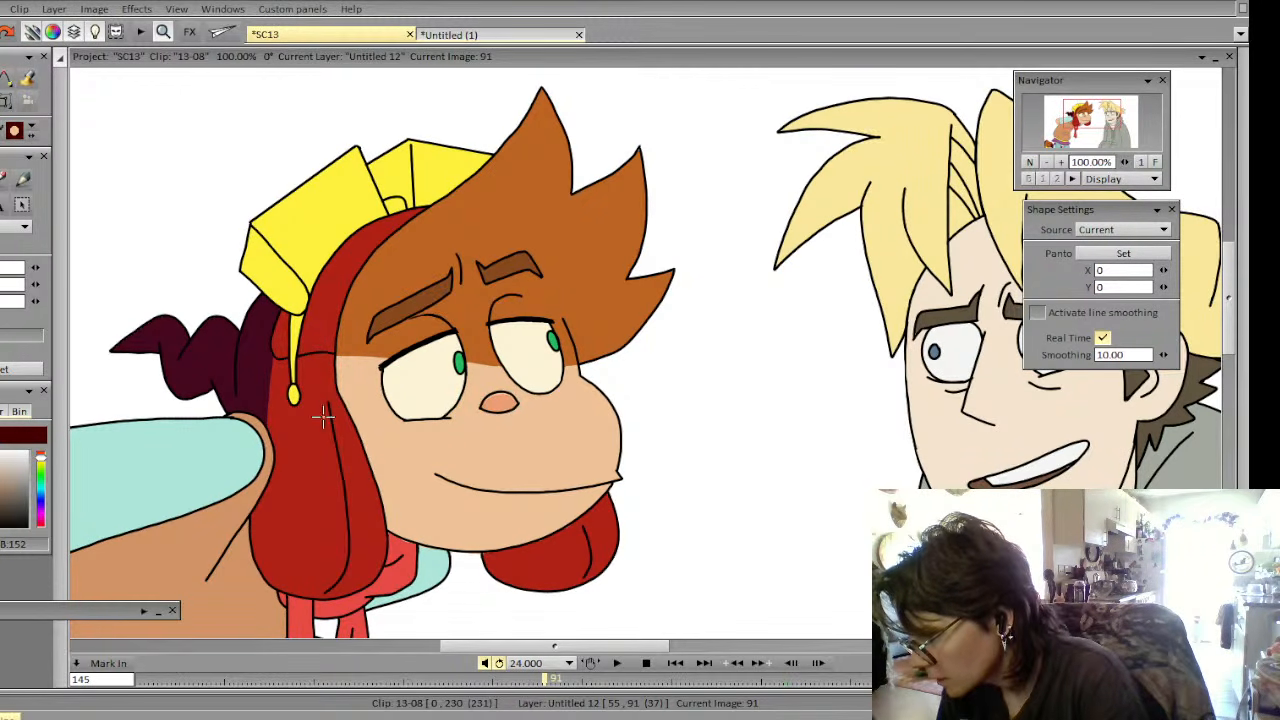
# Try refilling the left character's nose on image 91, then undo the fill
pyautogui.click(27, 79)
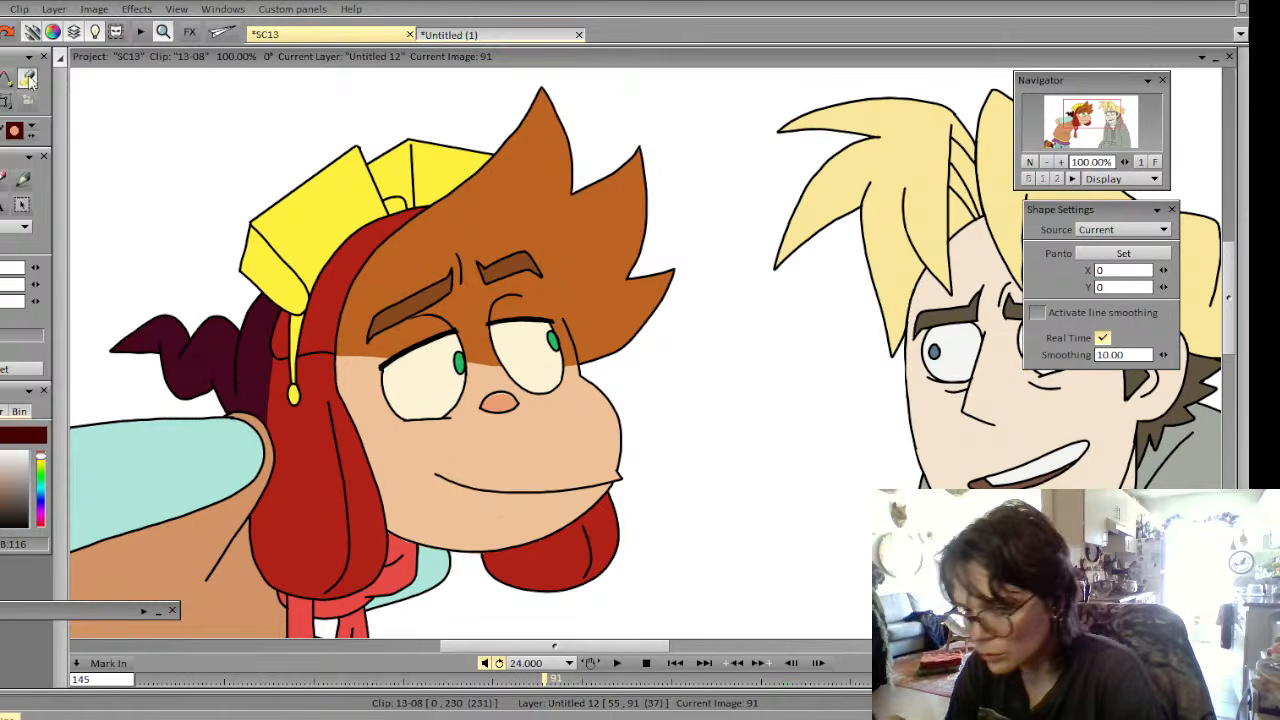
pyautogui.click(499, 402)
pyautogui.hotkey('ctrl', 'z')
# Flip between images 90 and 91 to compare the left character's whole head
pyautogui.press('Left')
pyautogui.press('Right')
pyautogui.press('Left')
pyautogui.press('Right')
pyautogui.press('Left')
pyautogui.press('Right')
pyautogui.press('Left')
pyautogui.press('Right')
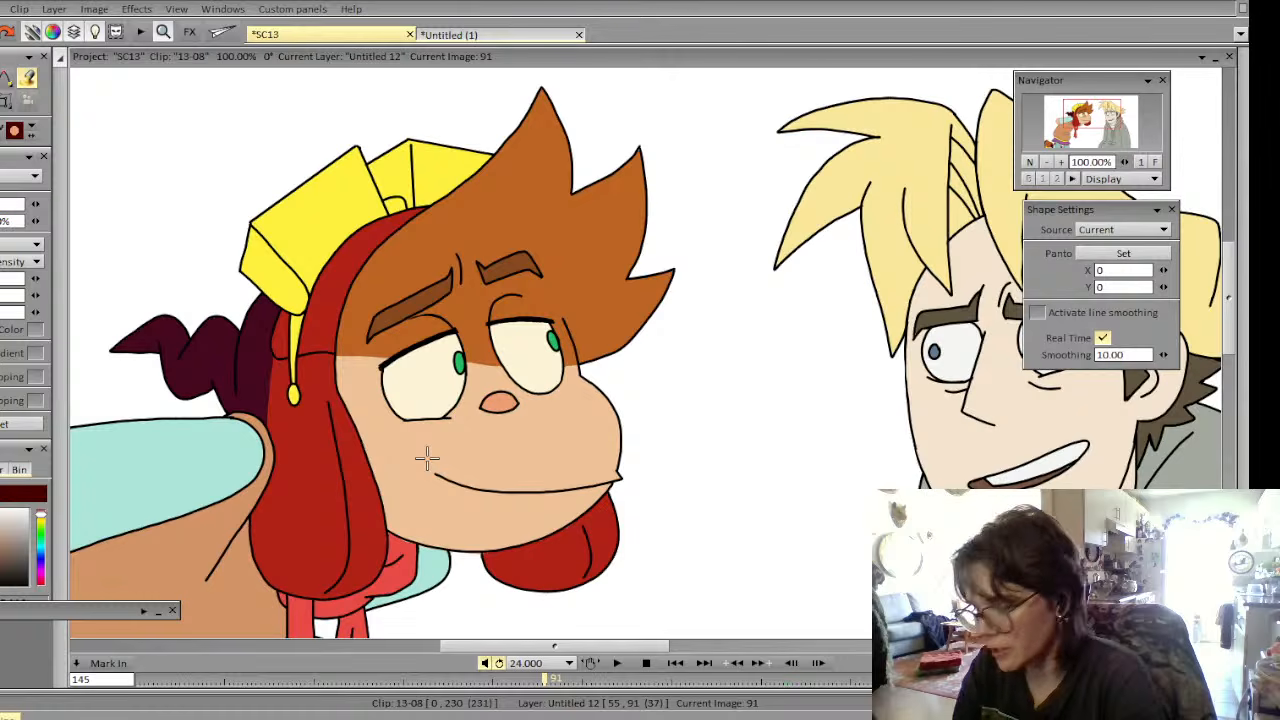
# Try another fill mode with the source set to Above in the area below the left character's chin, then undo the fill
pyautogui.click(36, 244)
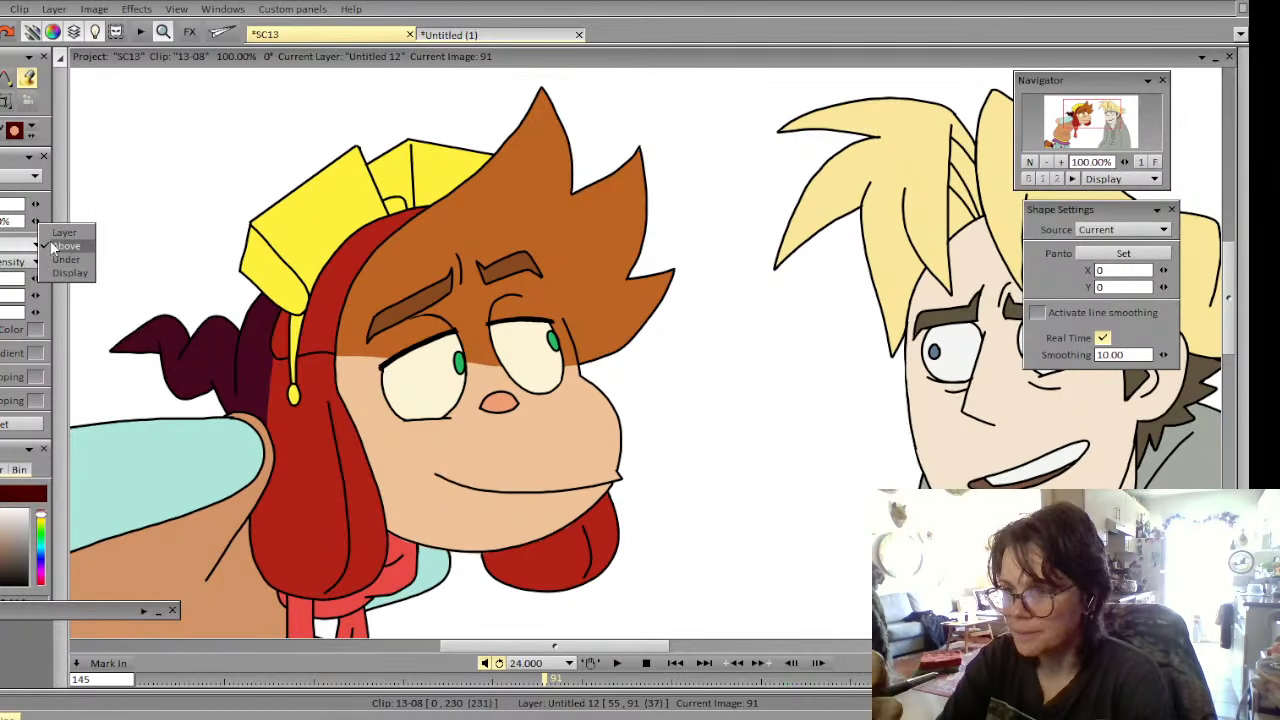
pyautogui.click(75, 247)
pyautogui.click(38, 177)
pyautogui.click(70, 195)
pyautogui.click(477, 632)
pyautogui.hotkey('ctrl', 'z')
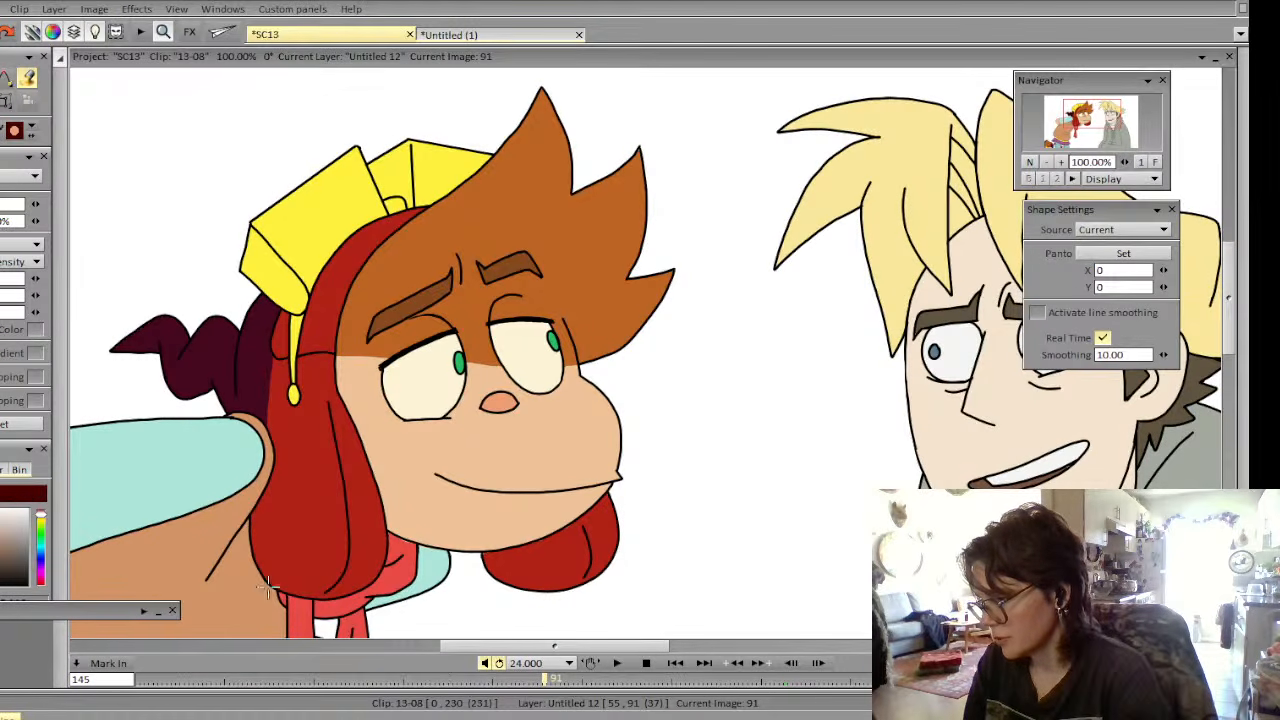
# Switch the fill mode again and sample colours from the left character's teal sleeve and red hat flap on image 91
pyautogui.click(37, 178)
pyautogui.click(65, 153)
pyautogui.click(408, 560)
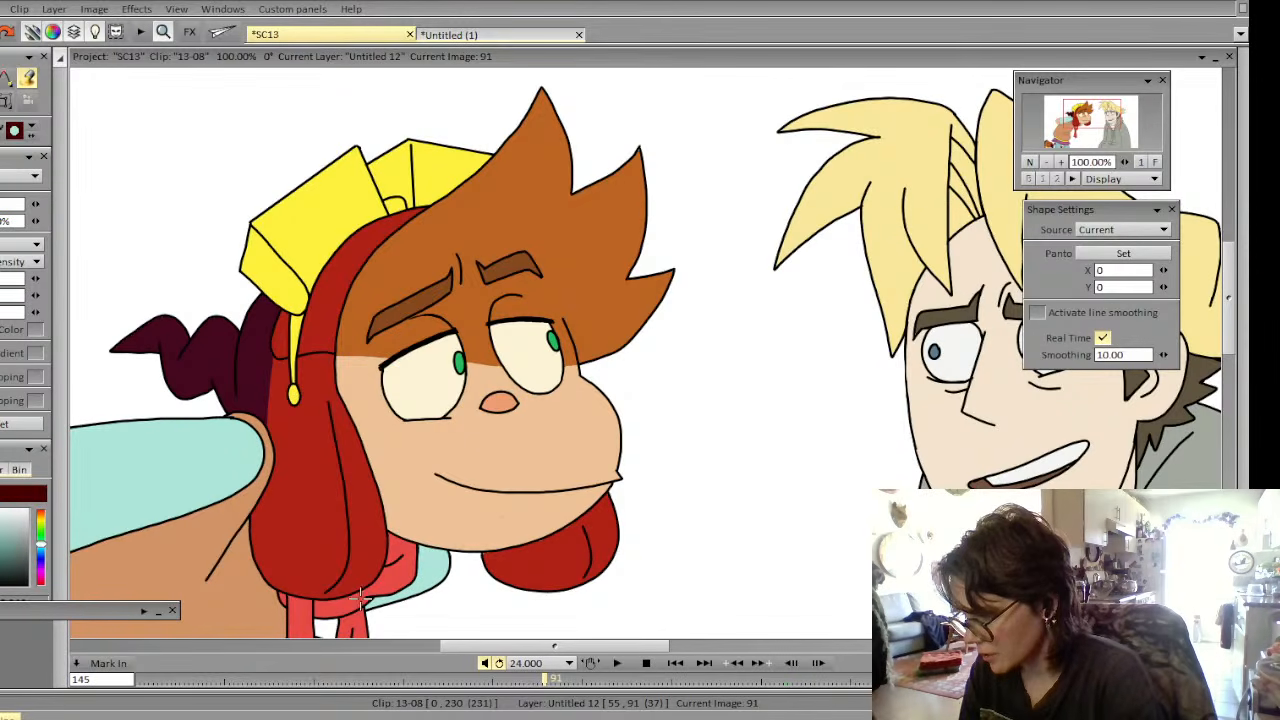
pyautogui.click(530, 572)
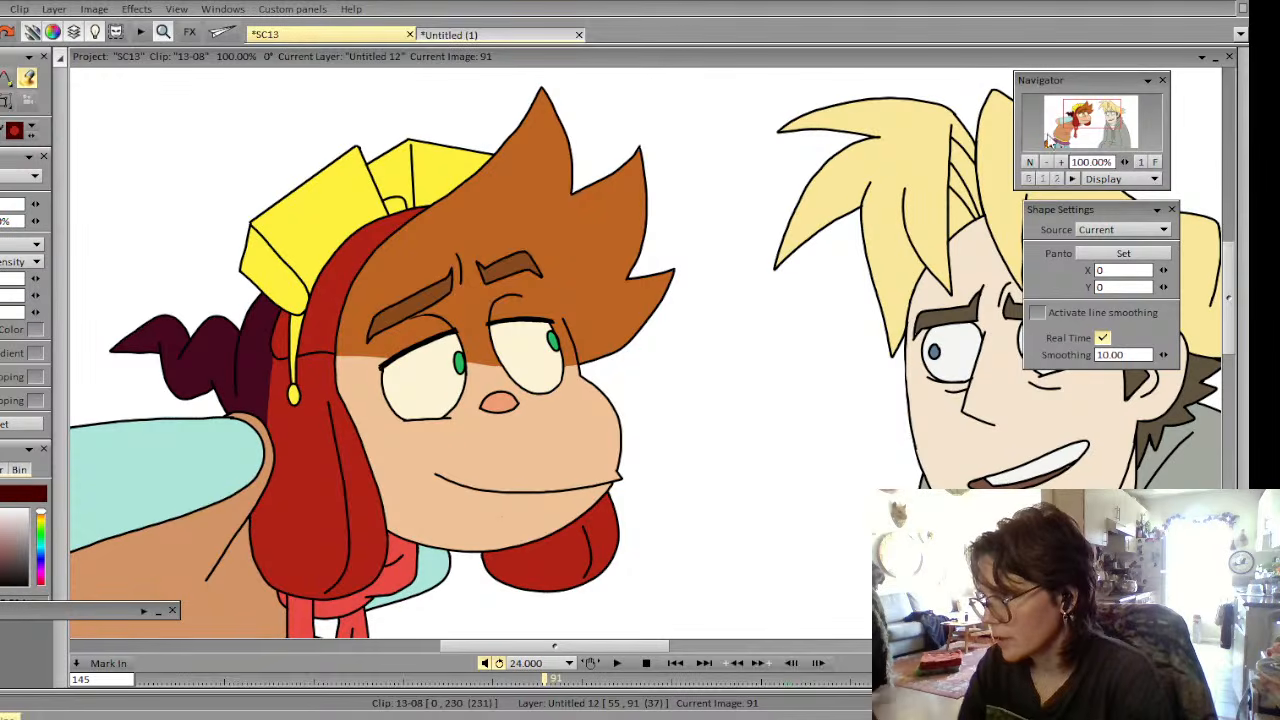
# Compare the left character's face on images 90 and 91 at 150% zoom
pyautogui.click(1045, 161)
pyautogui.moveTo(1072, 139); pyautogui.dragTo(1084, 119)
pyautogui.click(1063, 162)
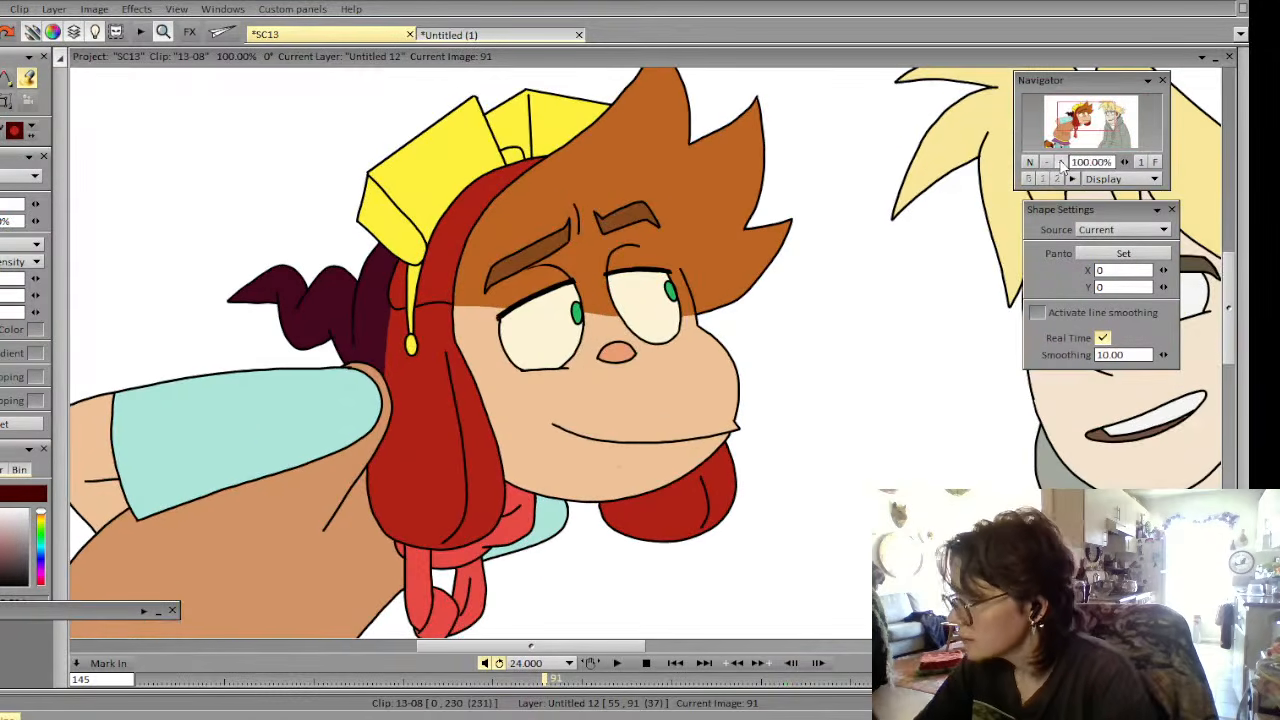
pyautogui.click(1063, 162)
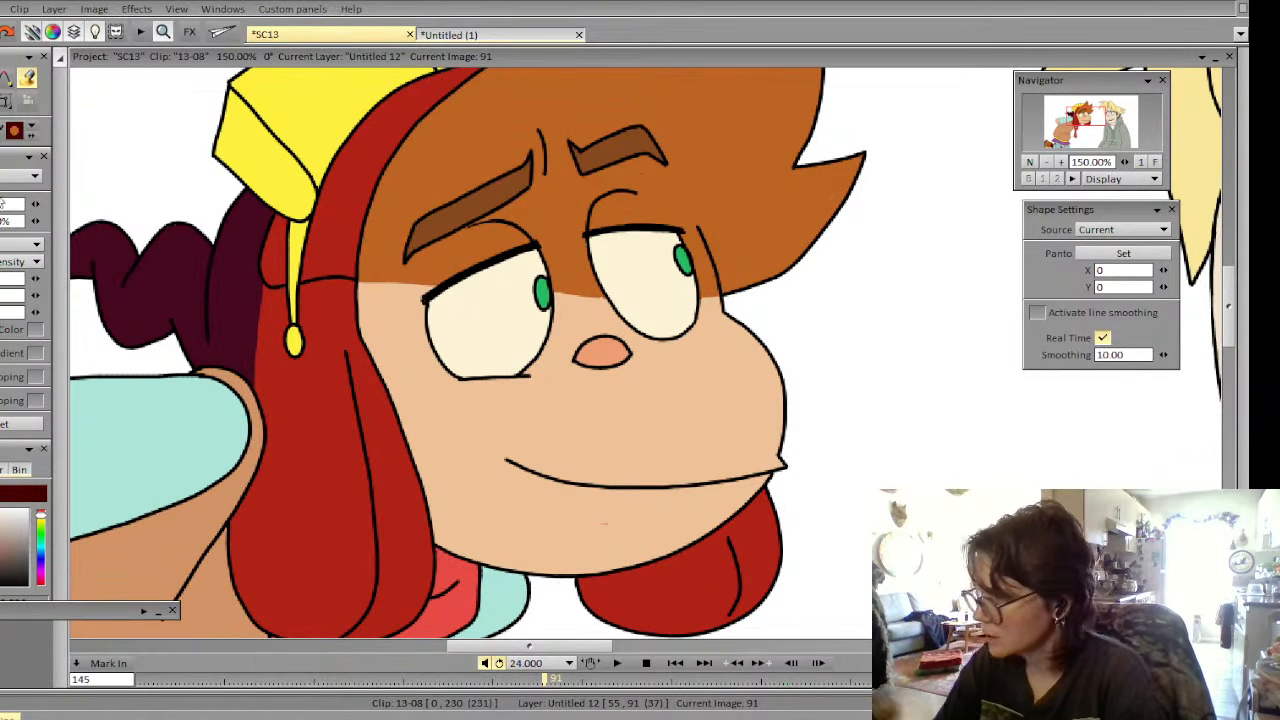
pyautogui.click(2, 78)
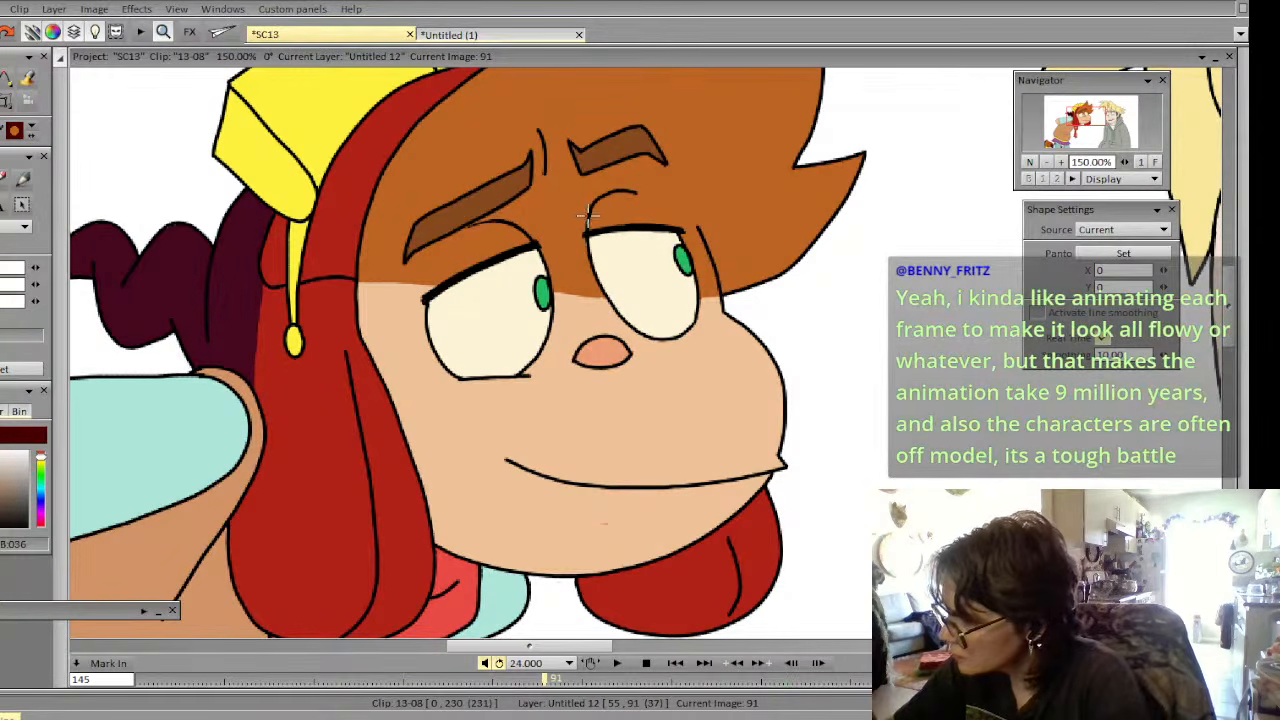
pyautogui.press('Left')
pyautogui.press('Right')
pyautogui.press('Left')
pyautogui.press('Right')
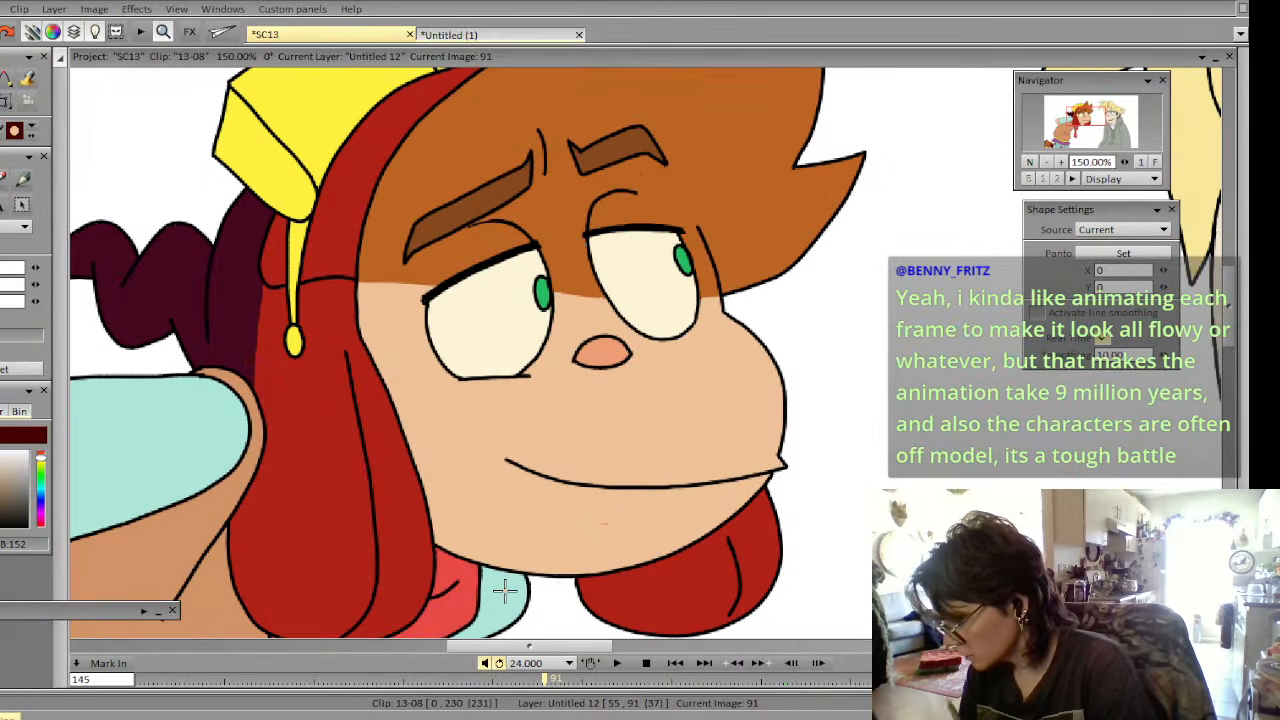
pyautogui.press('Left')
pyautogui.press('Right')
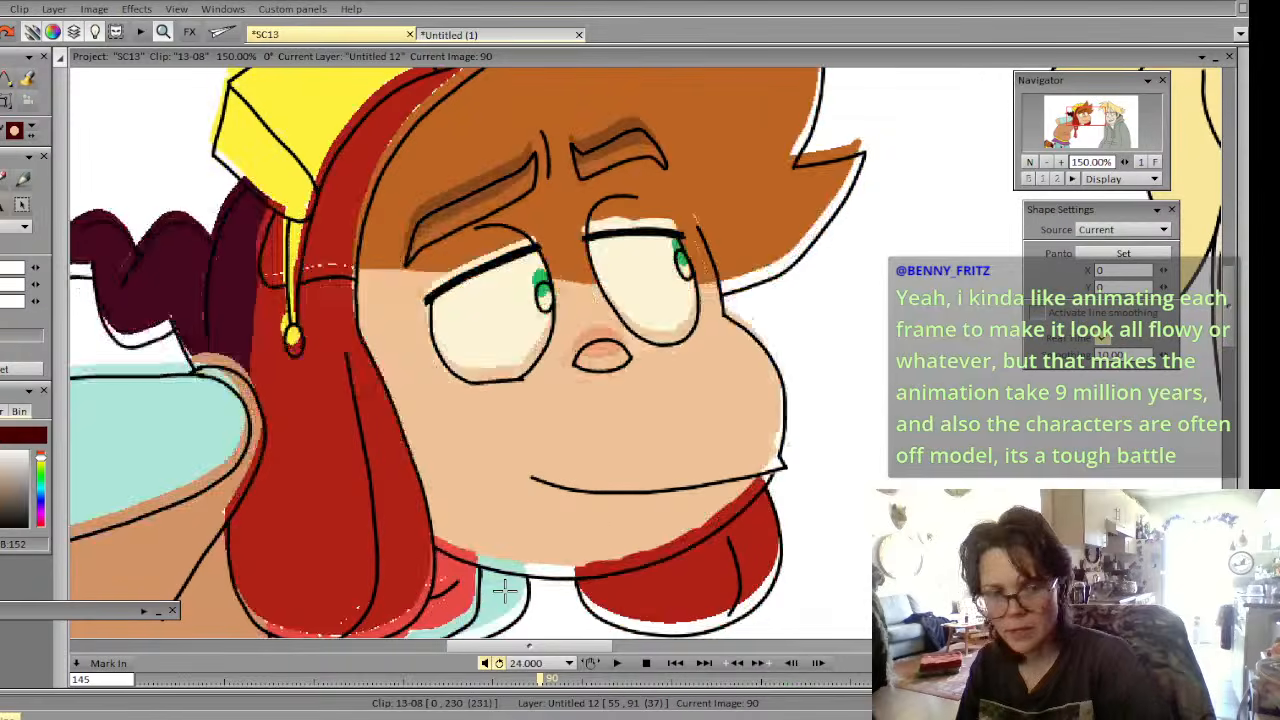
# Step back and forth through images 88 to 91 to check how the left character's eyes, brows and mouth change
pyautogui.press('Left')
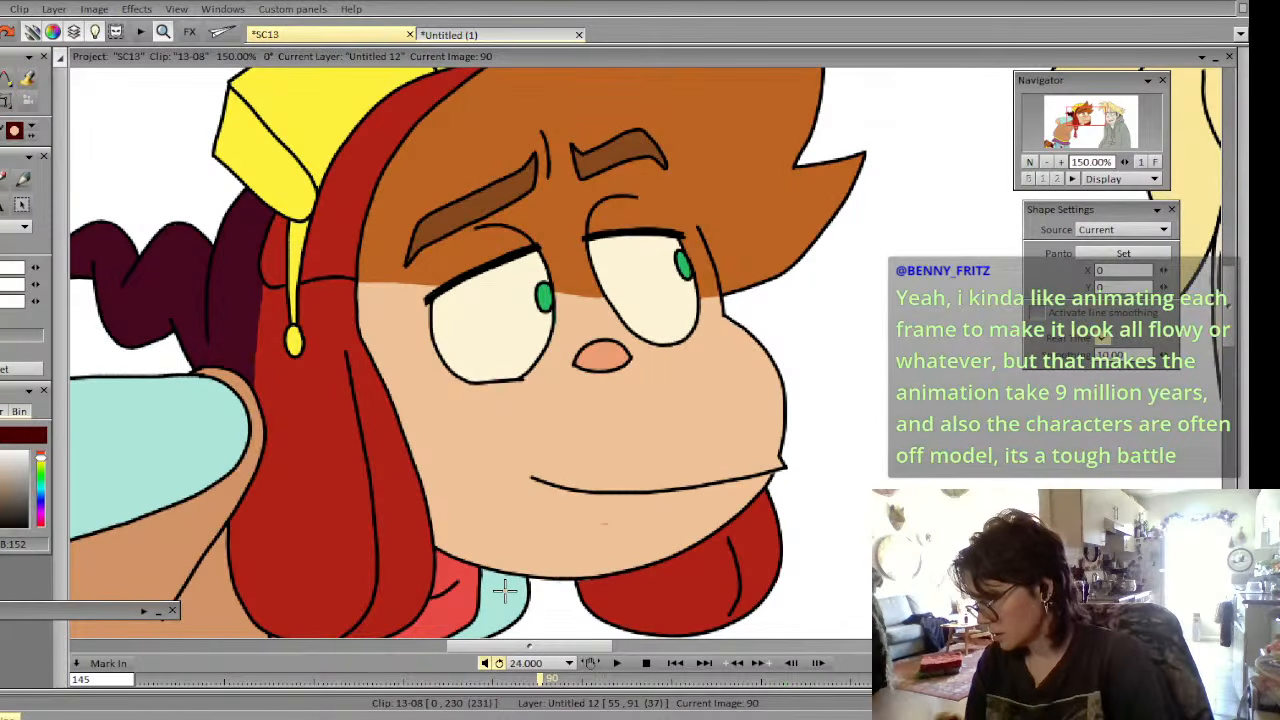
pyautogui.press('Left')
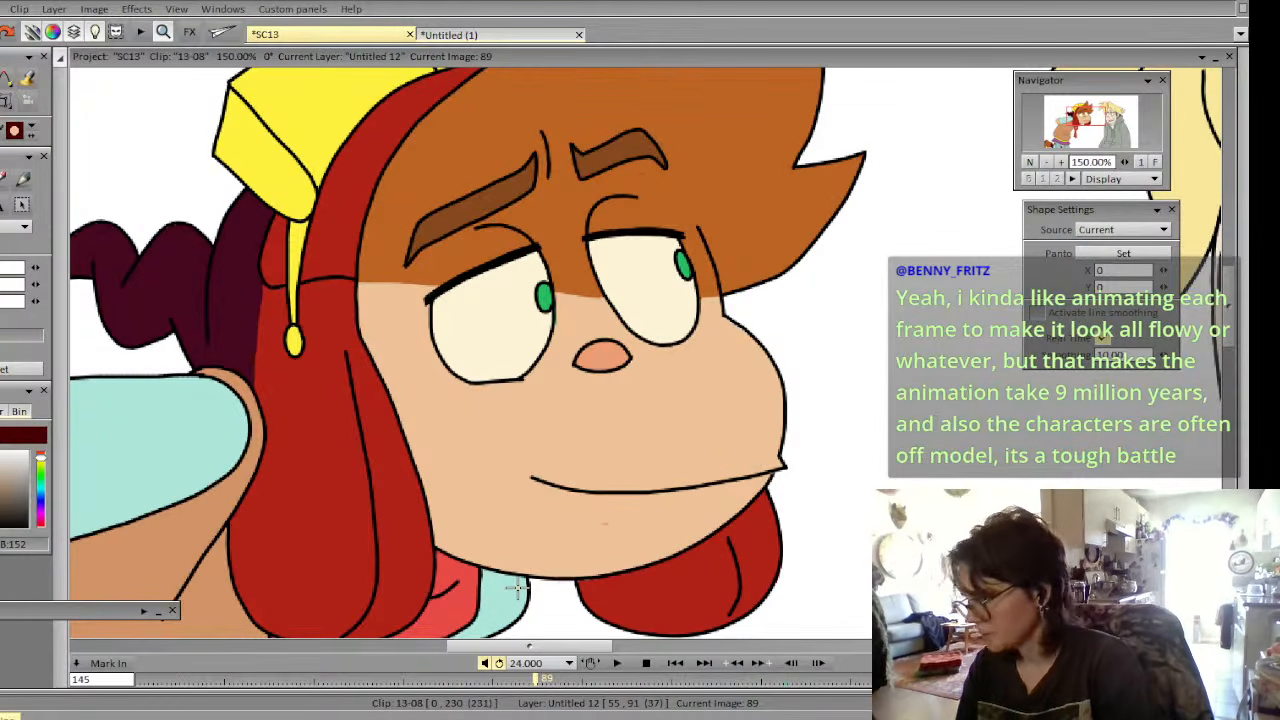
pyautogui.press('Left')
pyautogui.press('Right')
pyautogui.press('Left')
pyautogui.press('Right')
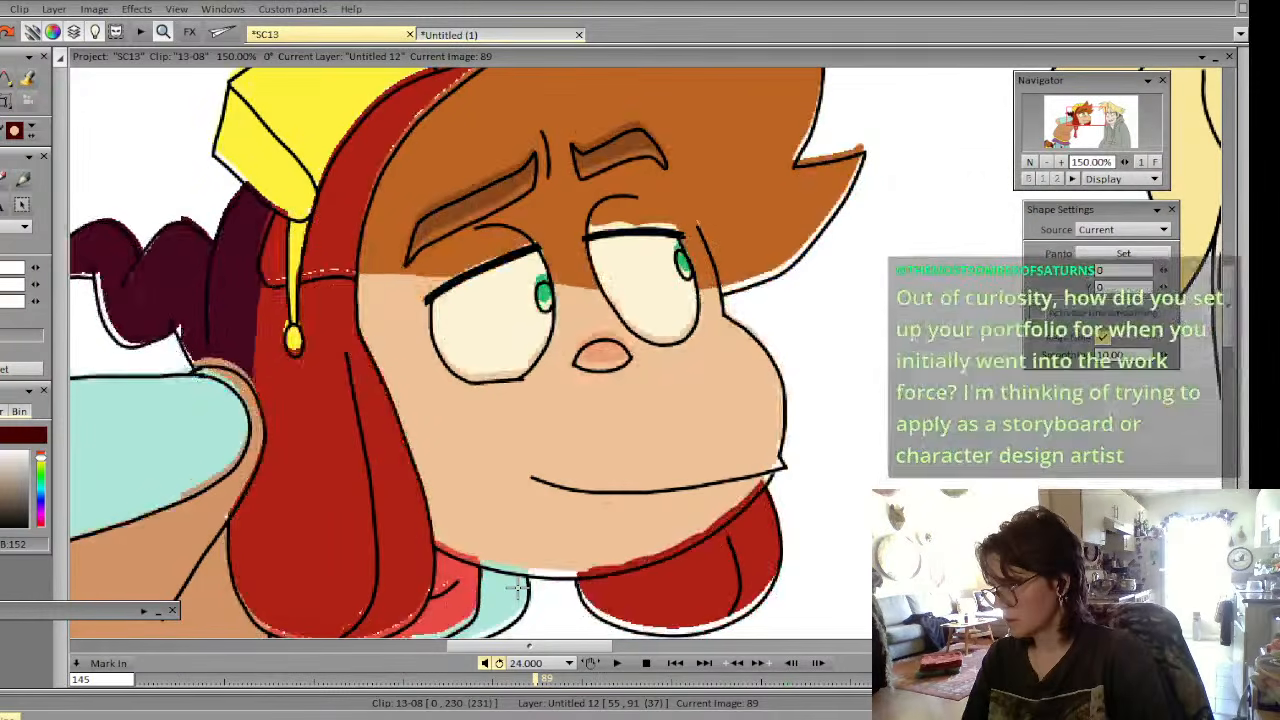
pyautogui.press('Right')
pyautogui.press('Right')
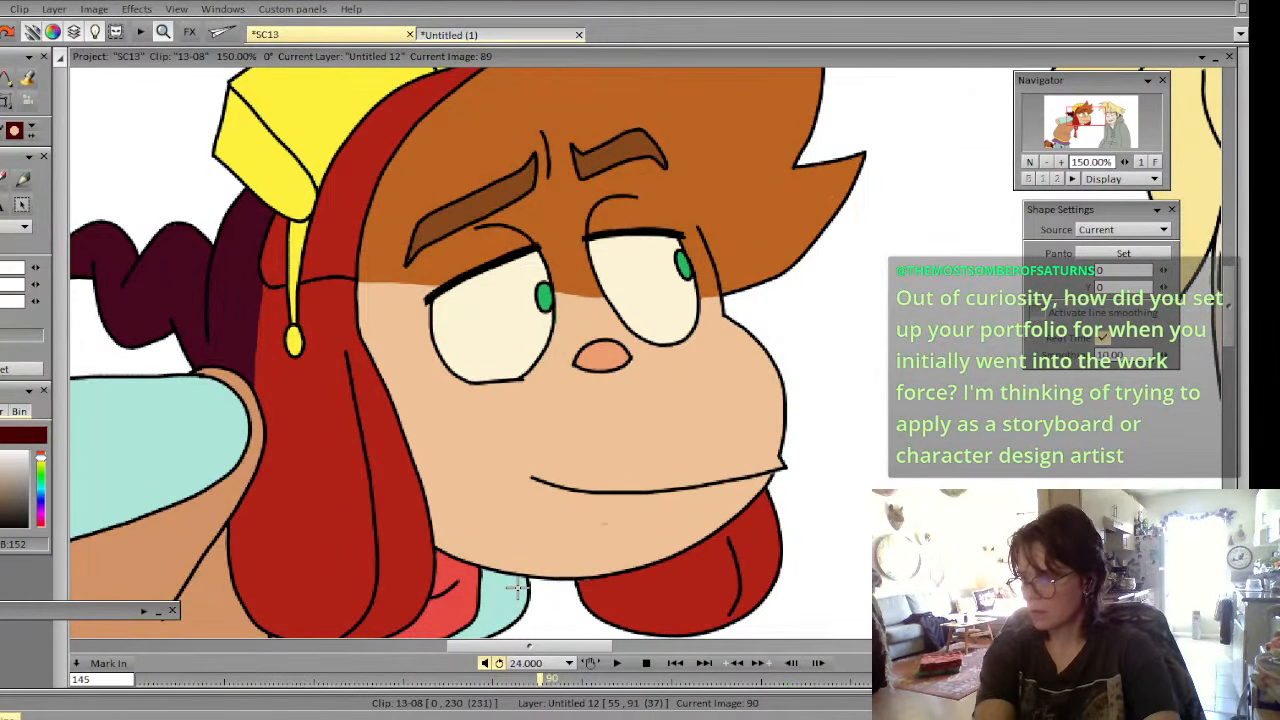
pyautogui.press('Left')
pyautogui.press('Left')
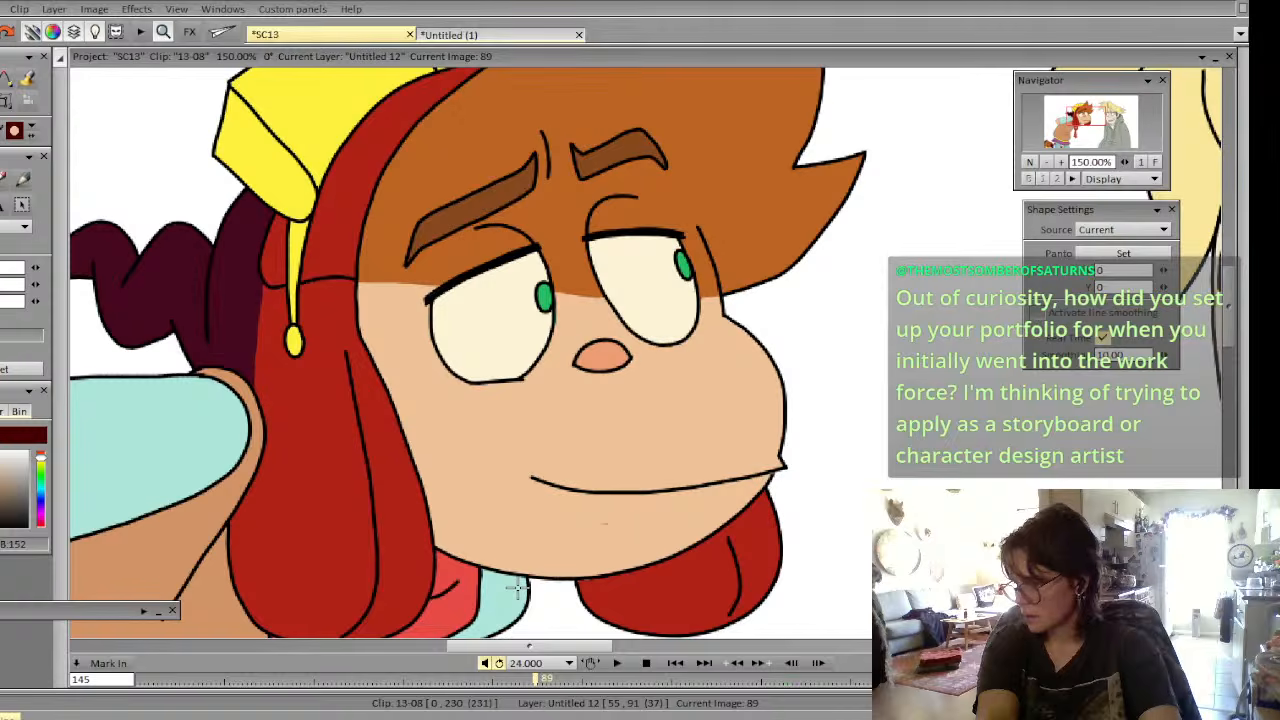
pyautogui.press('Left')
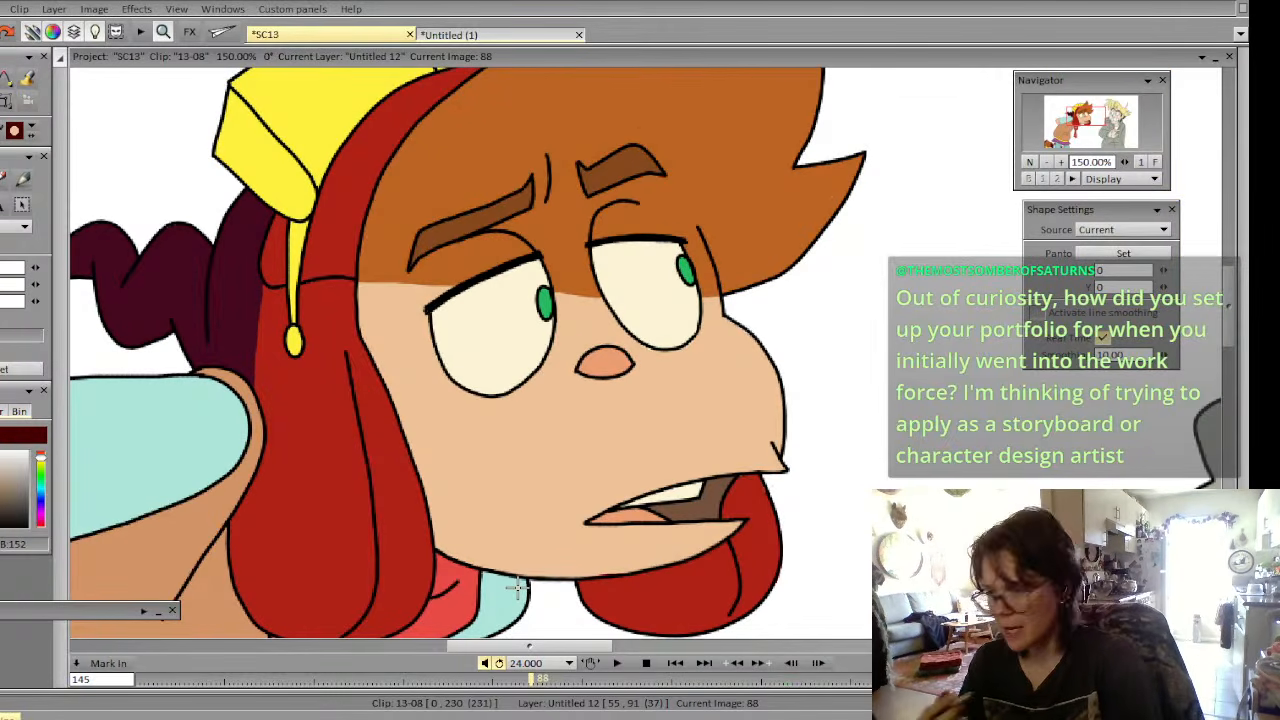
pyautogui.press('Right')
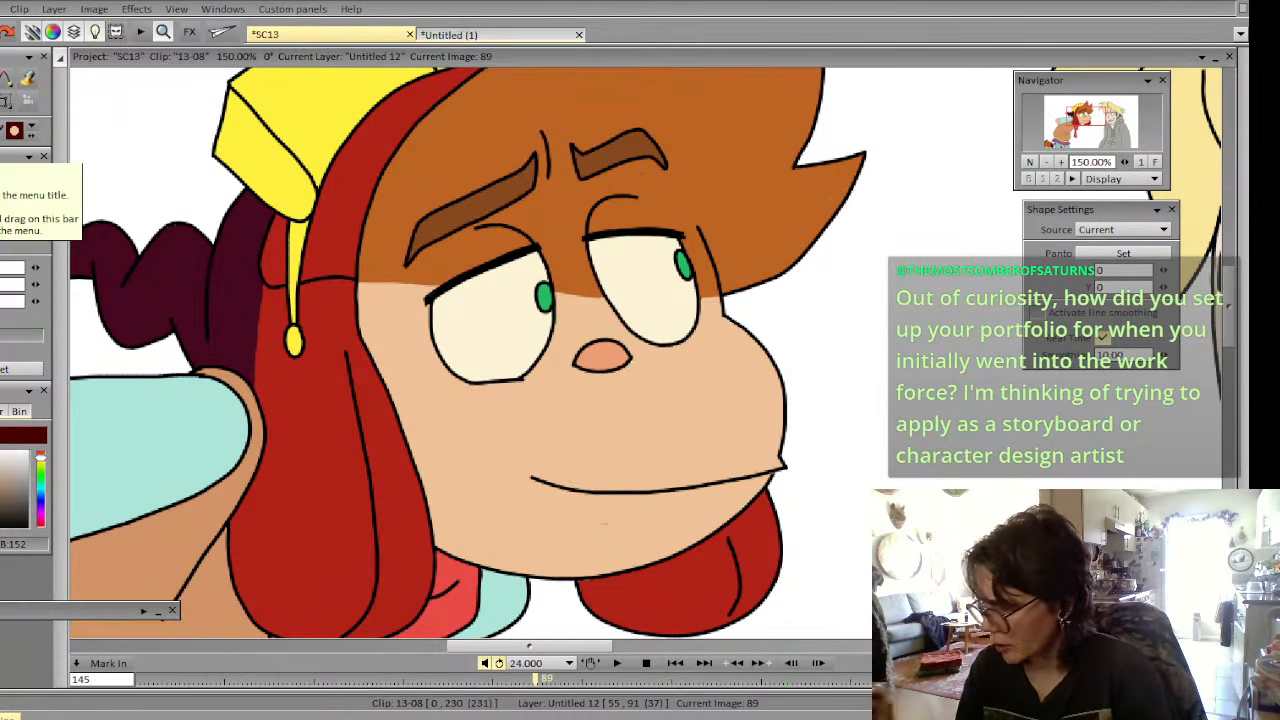
pyautogui.press('Right')
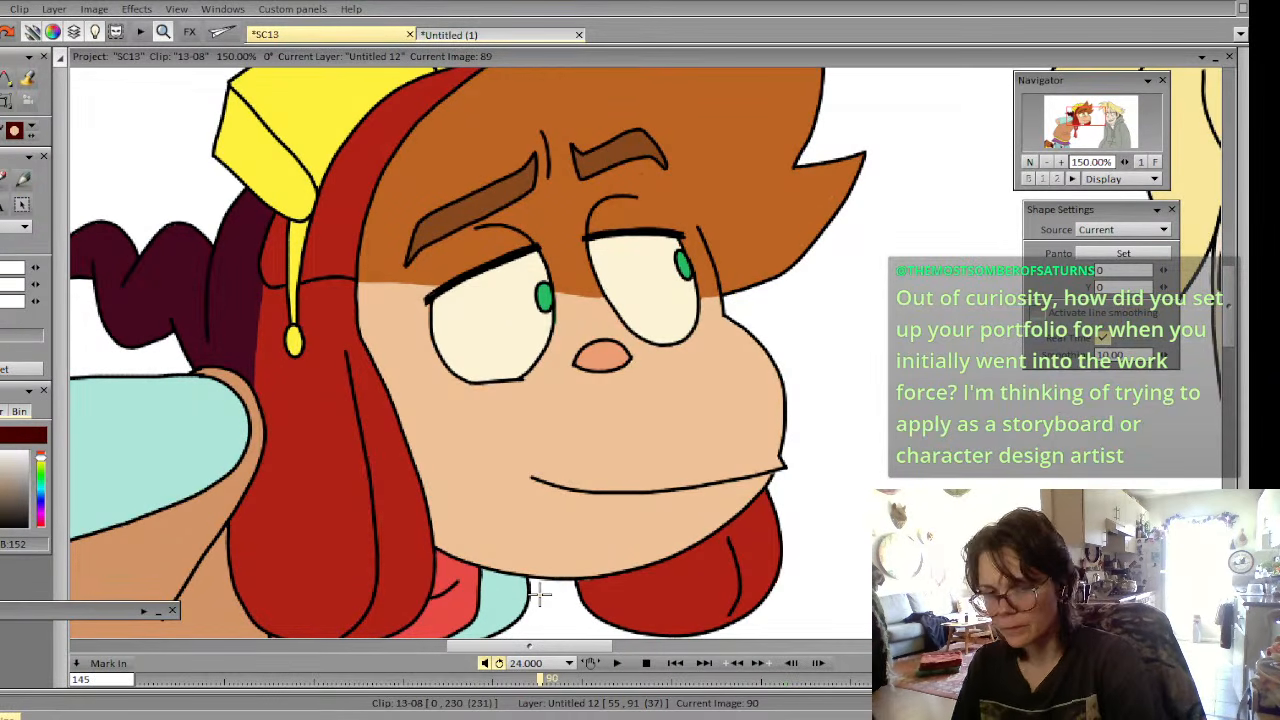
pyautogui.press('Right')
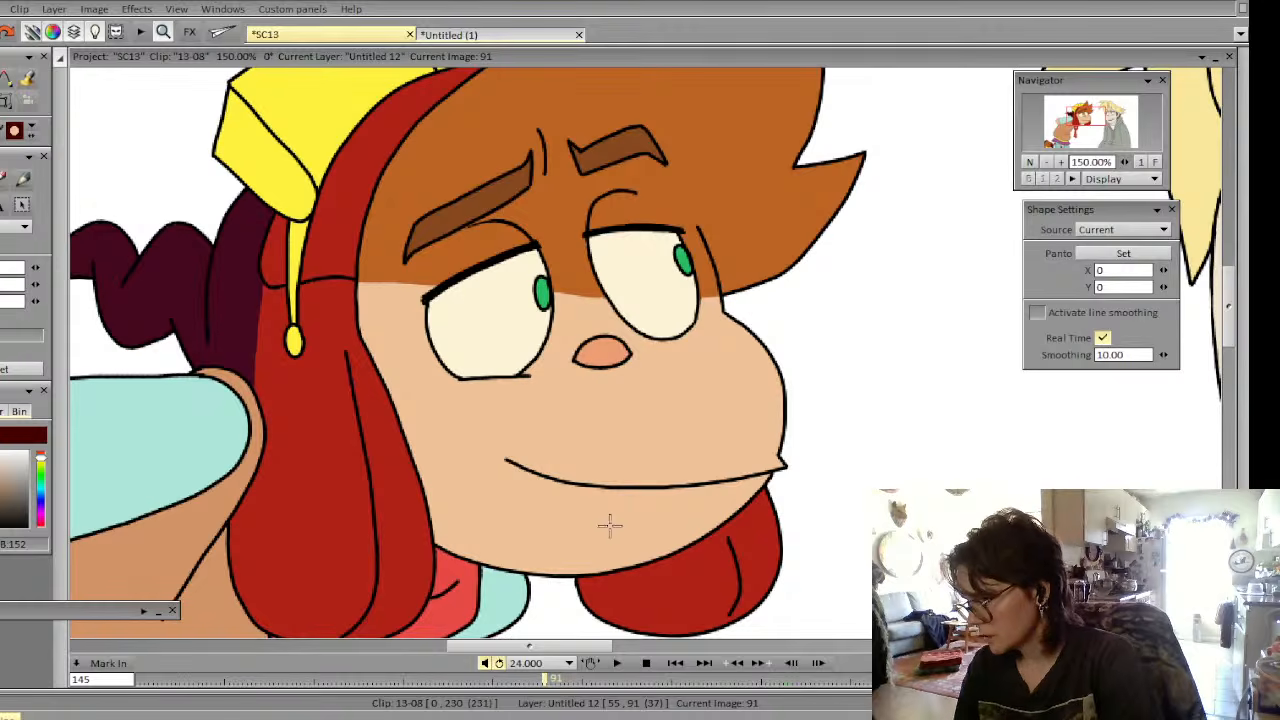
# Compare the coloured left character on image 91 with image 92 and the preceding image 90
pyautogui.press('Right')
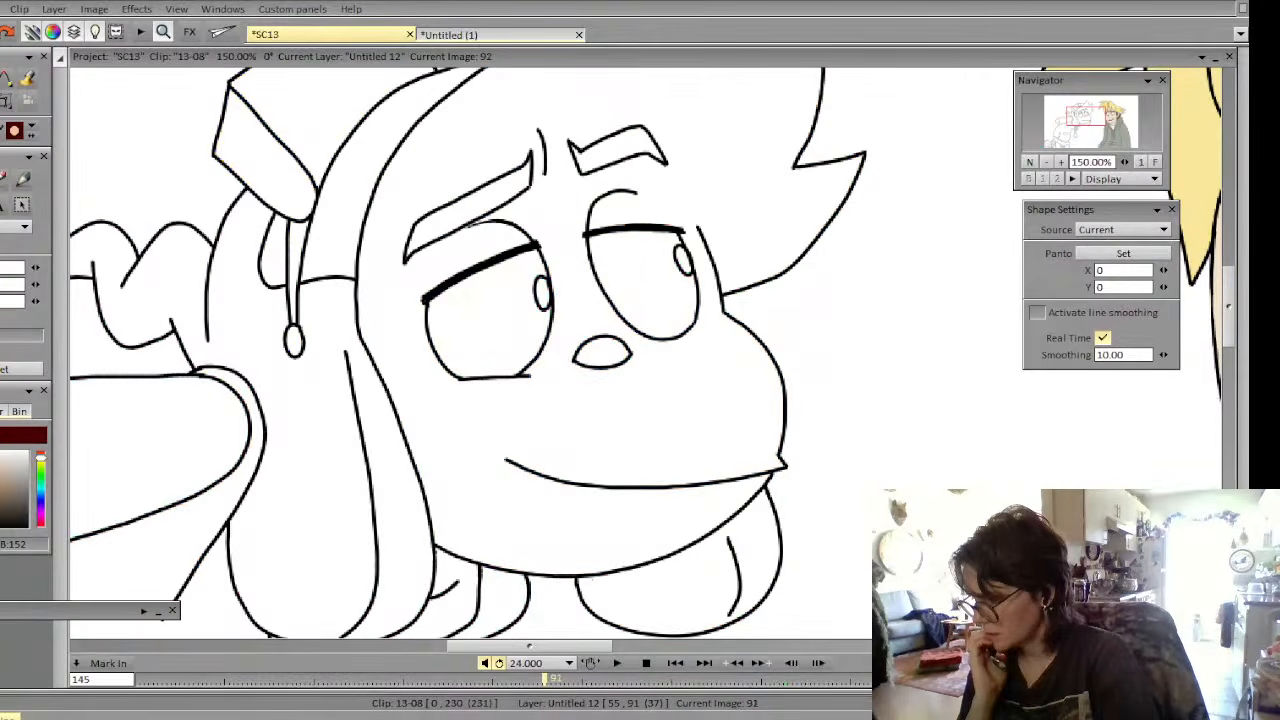
pyautogui.press('Left')
pyautogui.press('Right')
pyautogui.press('Left')
pyautogui.press('Left')
pyautogui.press('Right')
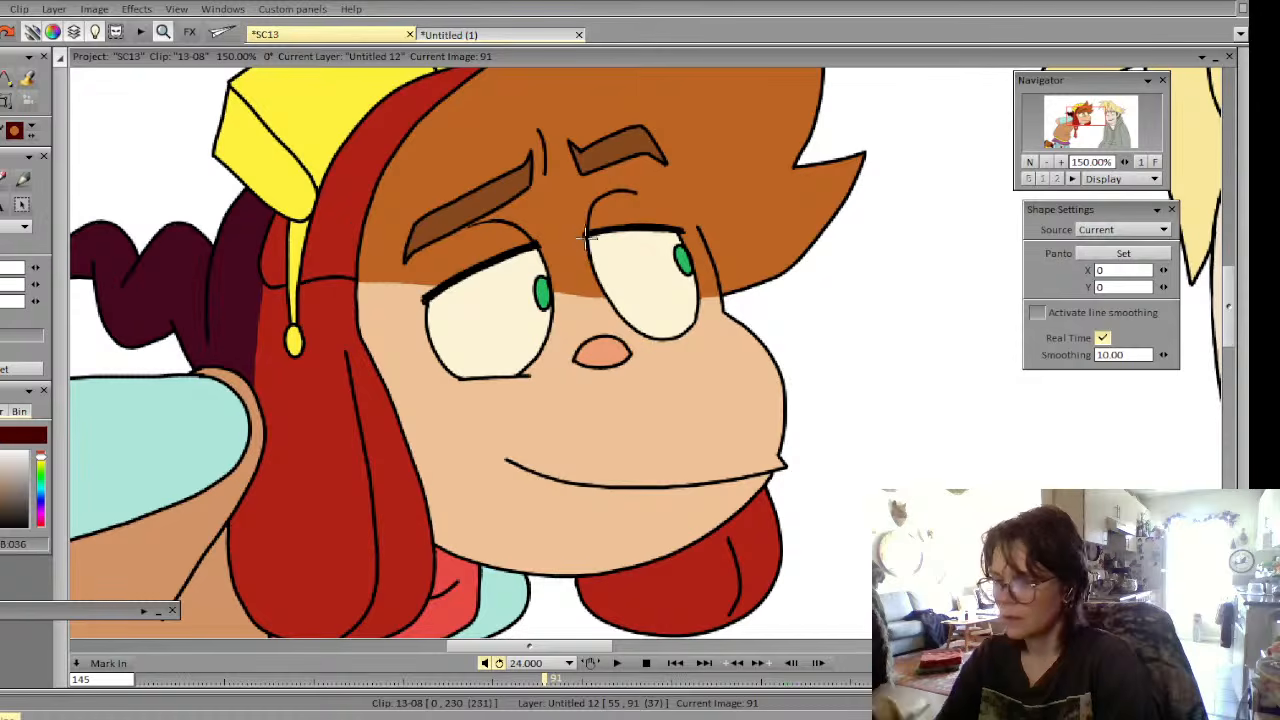
# Save the SC13 project with both characters in view at 50% zoom
pyautogui.click(1043, 164)
pyautogui.click(1043, 164)
pyautogui.click(1043, 164)
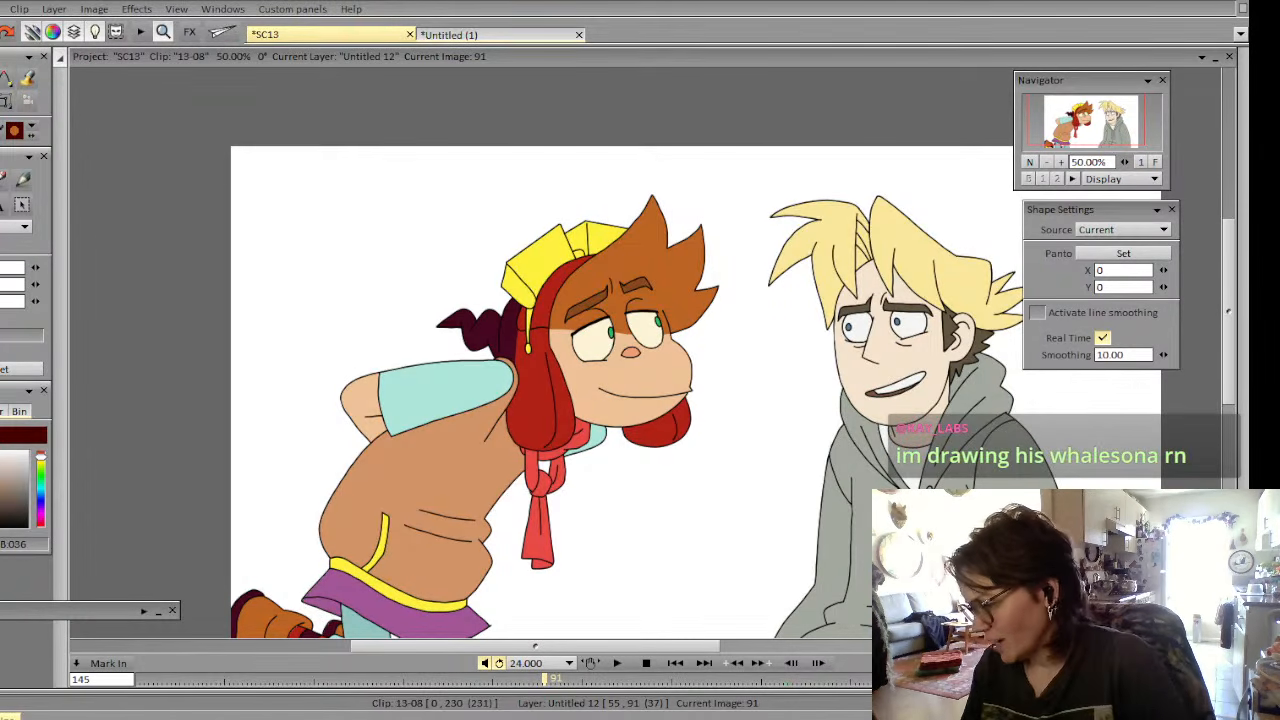
pyautogui.hotkey('ctrl', 's')
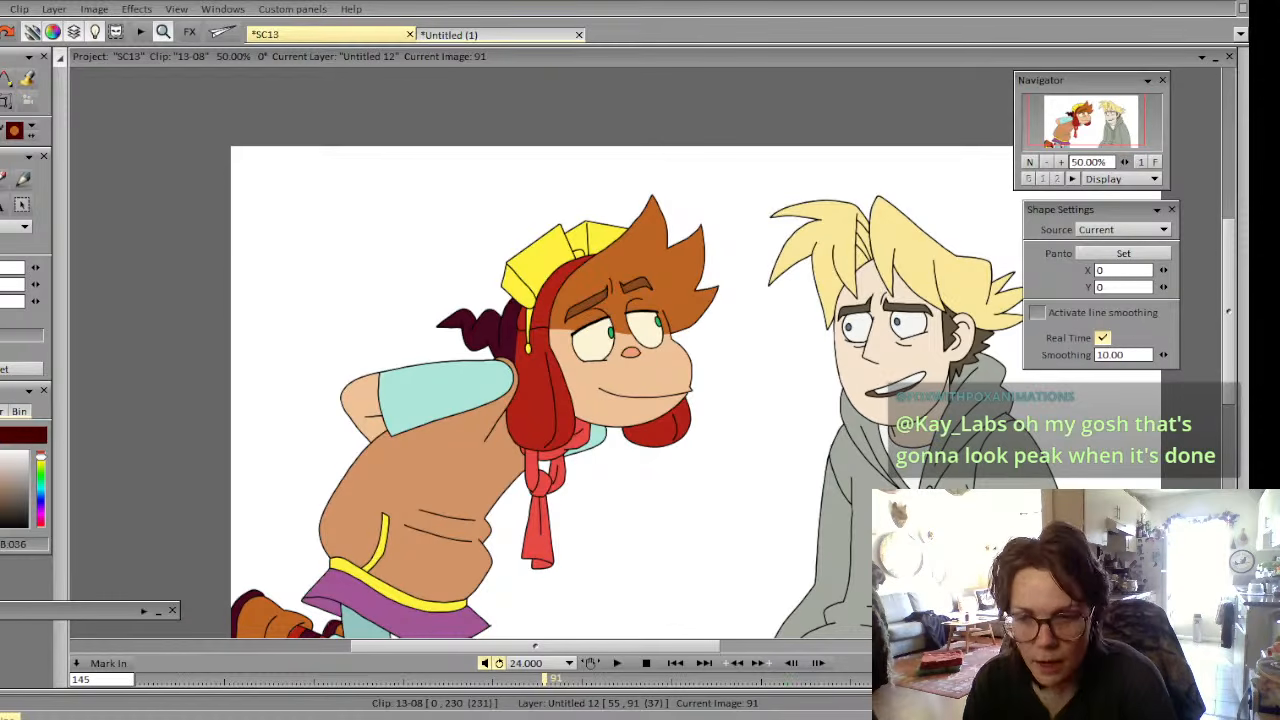
pyautogui.hotkey('ctrl', 's')
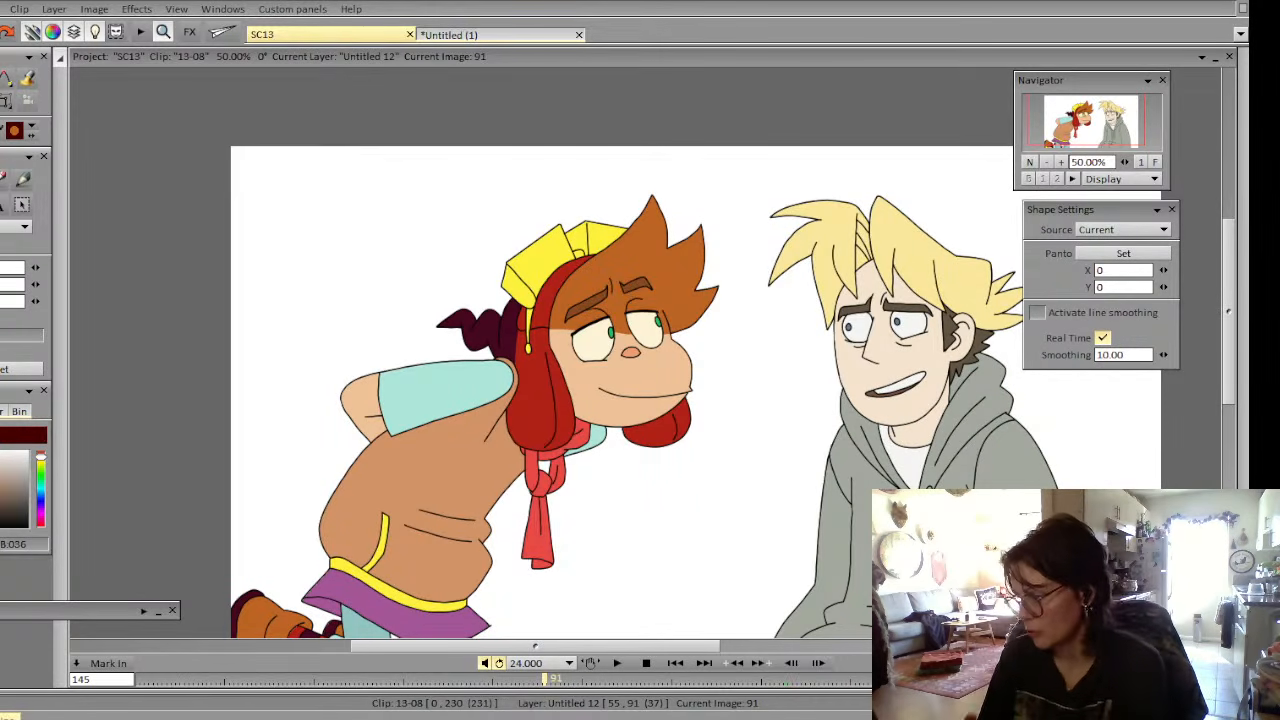
# Step back through the animation from frame 91 to frame 70, examining the crouching character's skirt and legs
pyautogui.press('Left')
pyautogui.press('Left')
pyautogui.press('Left')
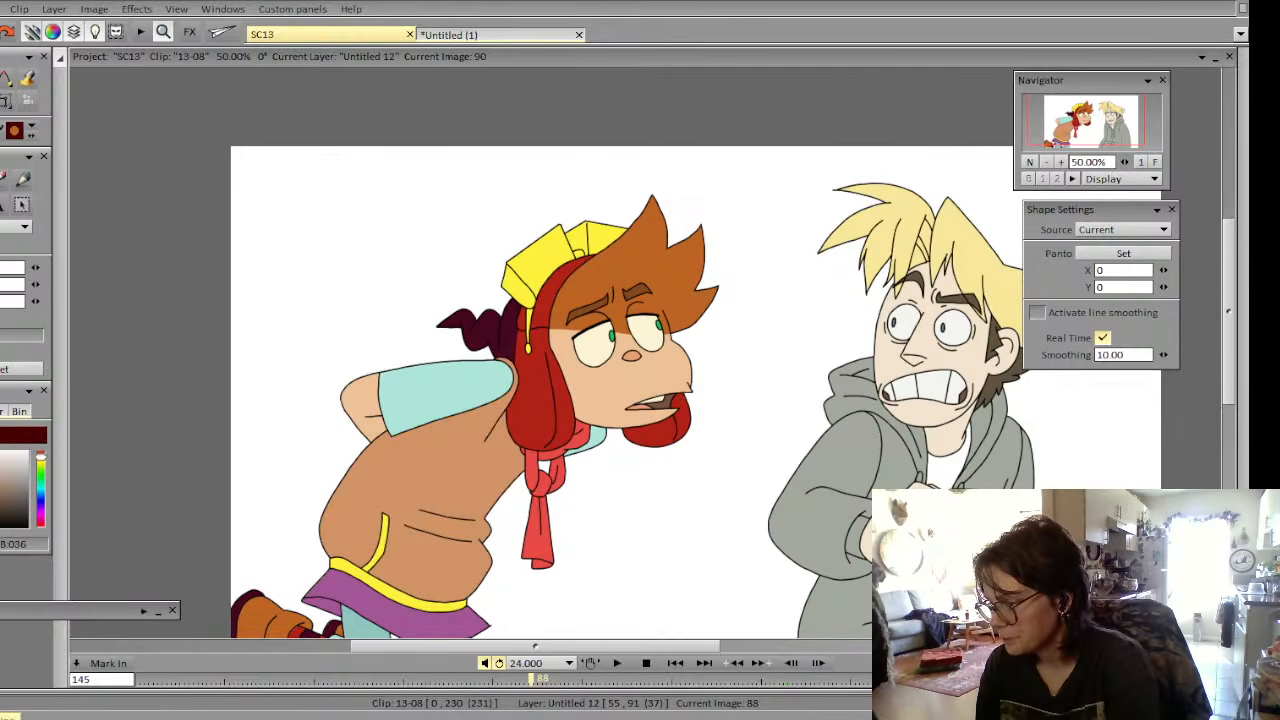
pyautogui.click(1061, 162)
pyautogui.moveTo(1077, 138); pyautogui.dragTo(1063, 150)
pyautogui.click(482, 679)
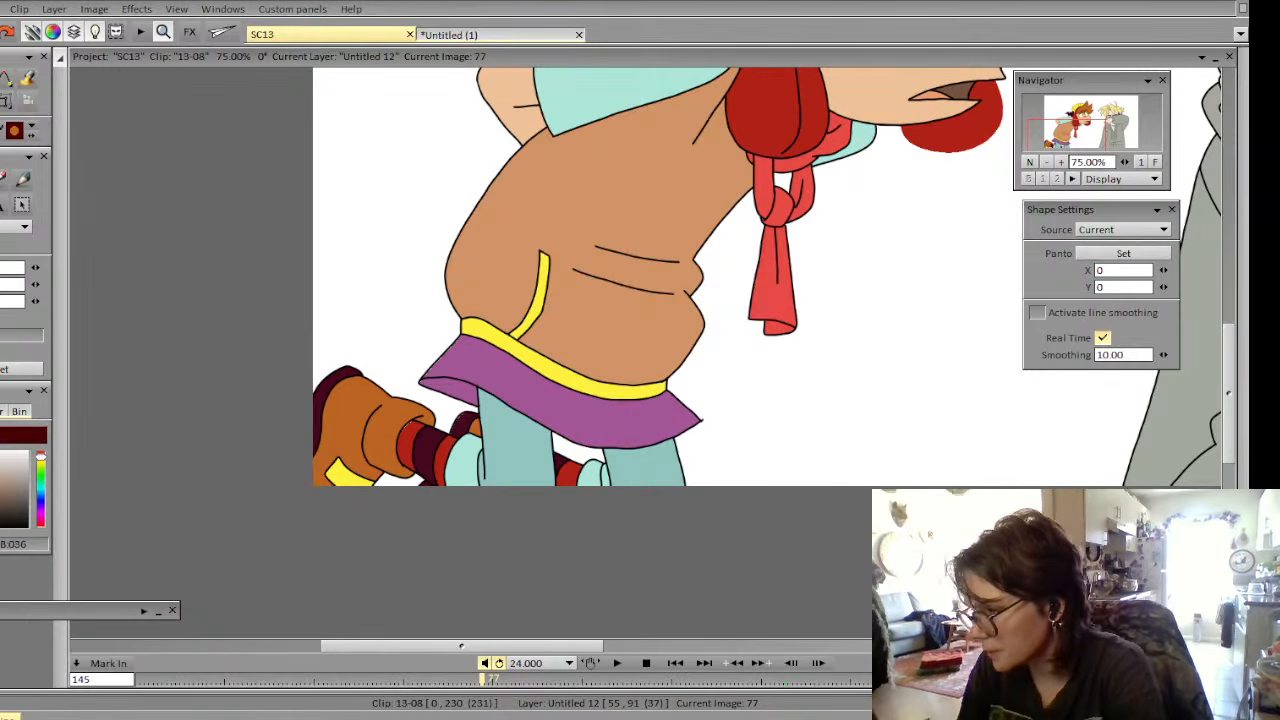
pyautogui.press('Left')
pyautogui.press('Left')
pyautogui.press('Left')
pyautogui.press('Left')
pyautogui.press('Left')
pyautogui.press('Left')
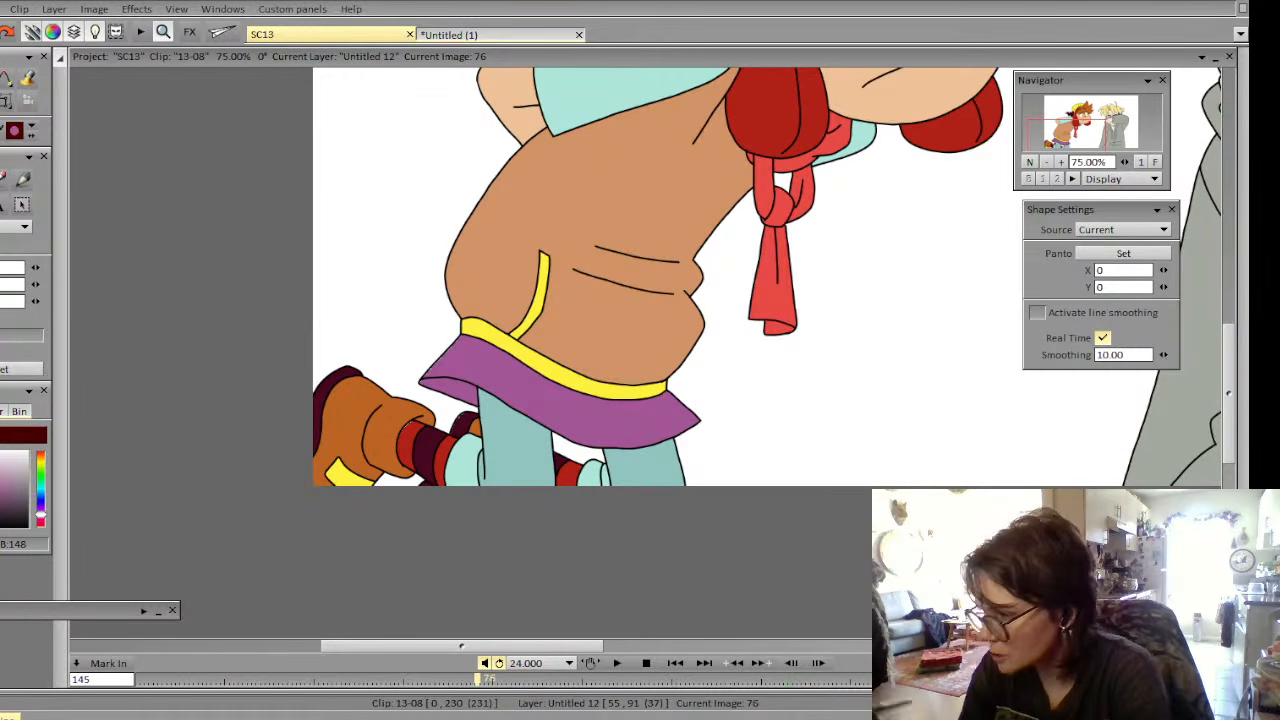
pyautogui.press('Left')
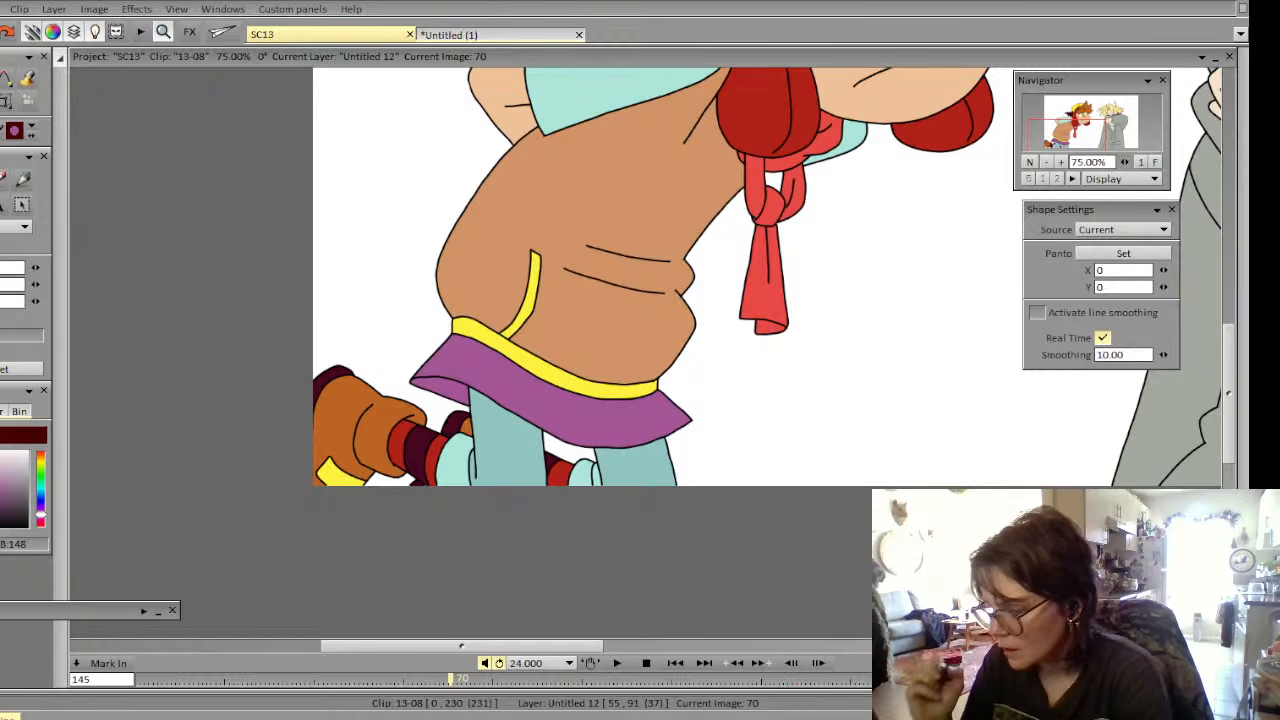
# Add a new animation layer at frame 71 and fill the crouching character's skirt and its underside with purple
pyautogui.press('Right')
pyautogui.click(54, 9)
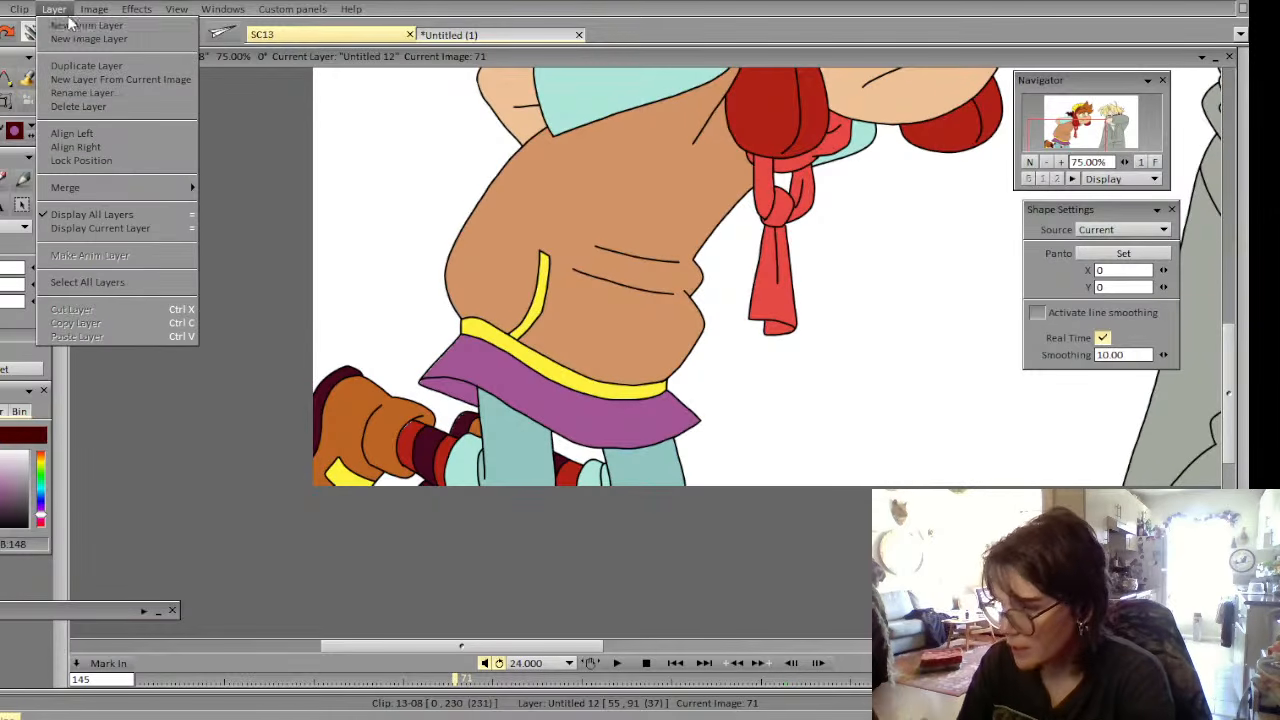
pyautogui.click(79, 31)
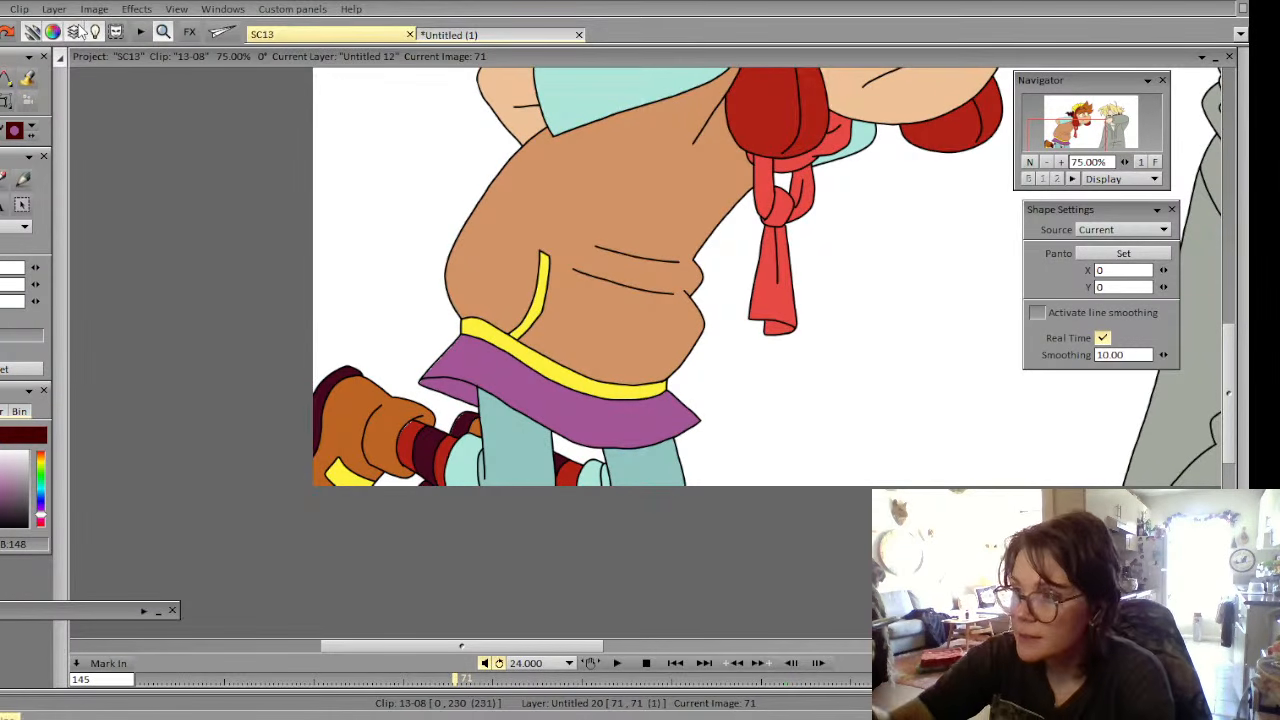
pyautogui.click(28, 80)
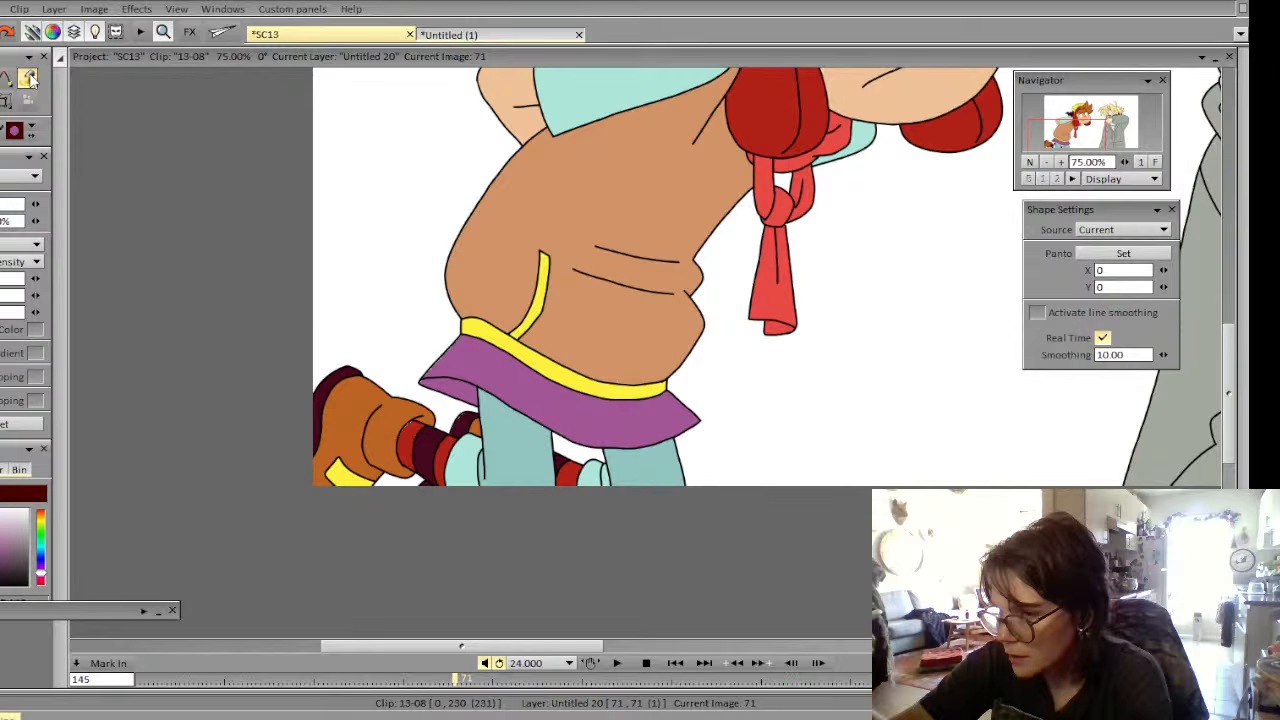
pyautogui.click(462, 363)
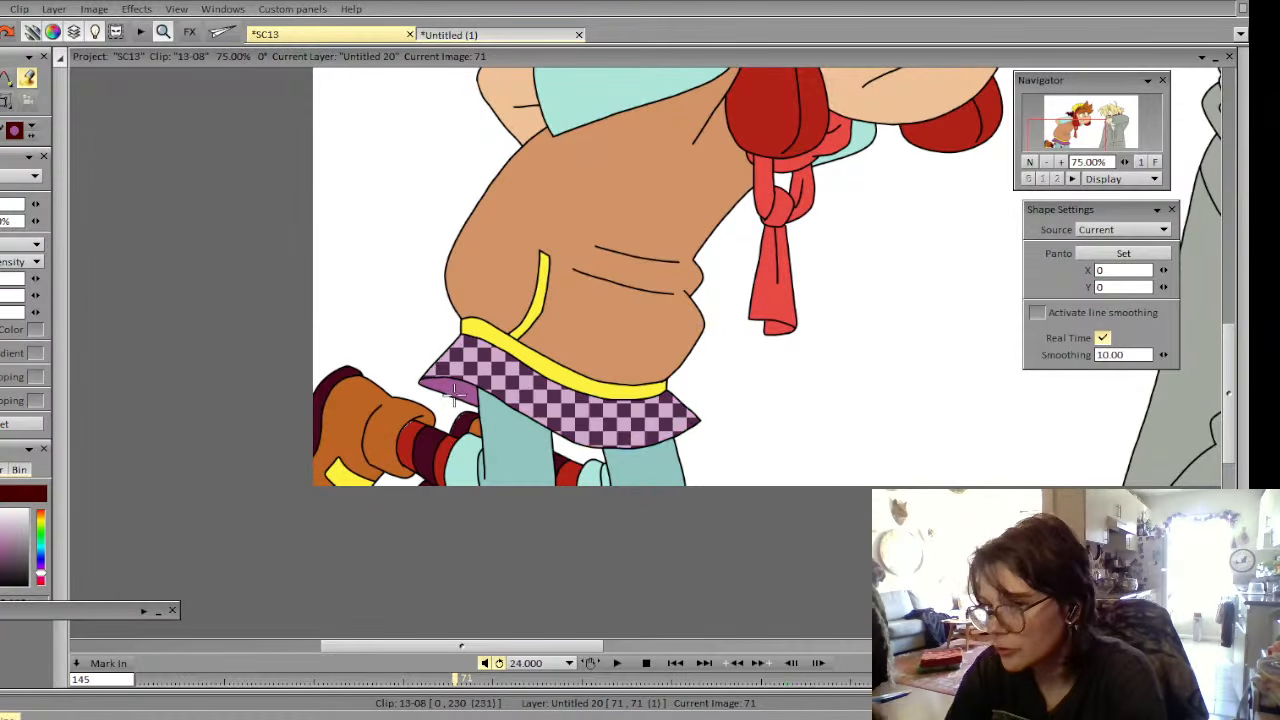
pyautogui.click(450, 390)
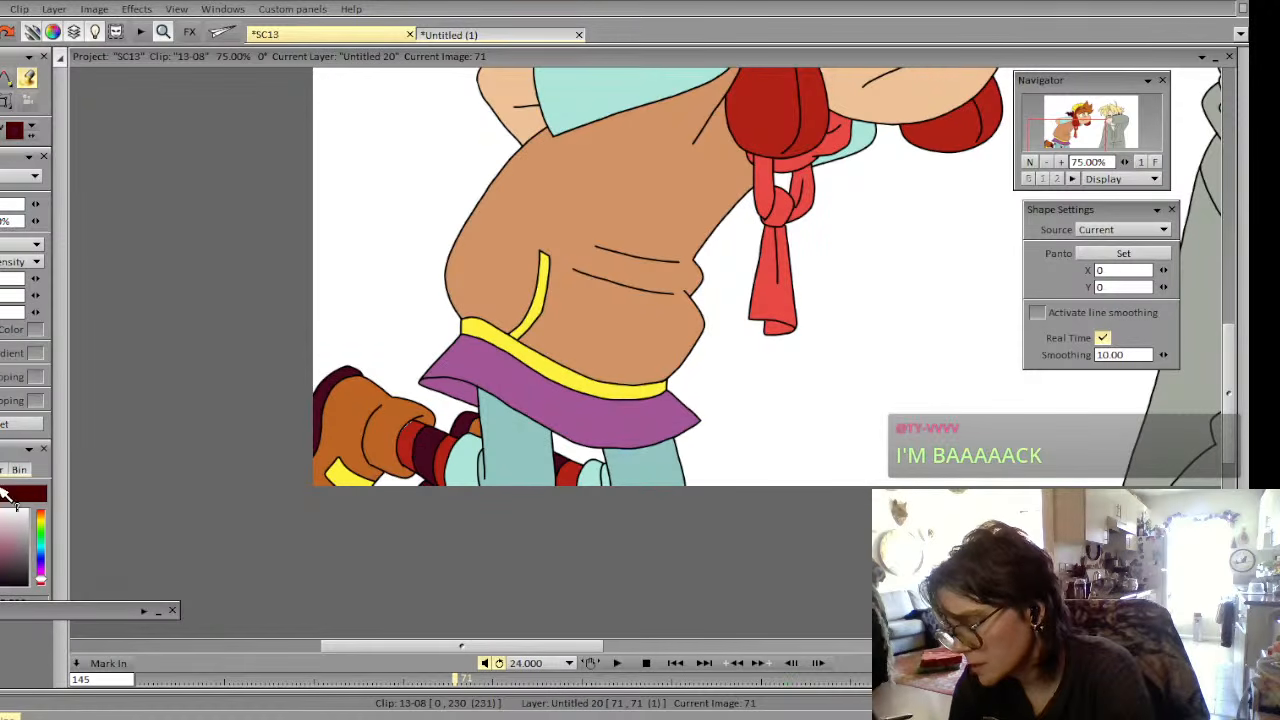
# Extend the new layer's exposure from frame 71 through frame 91
pyautogui.press('b')
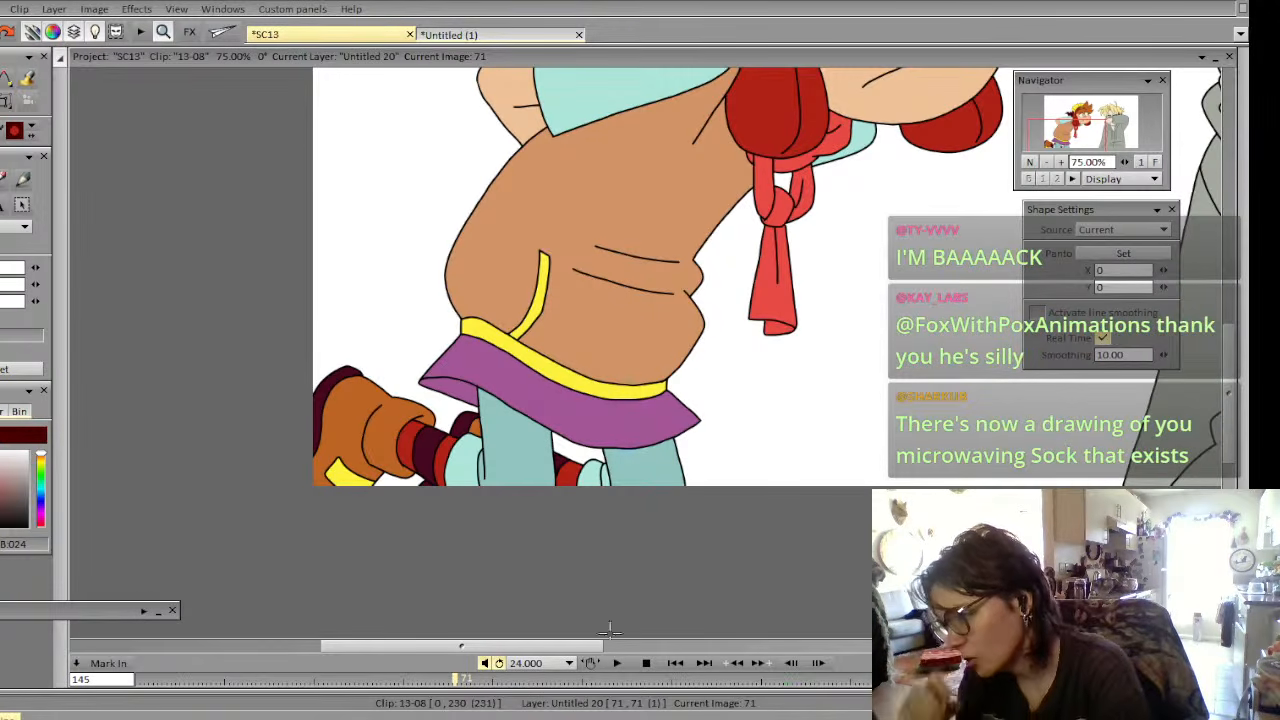
pyautogui.press('Right')
pyautogui.press('Right')
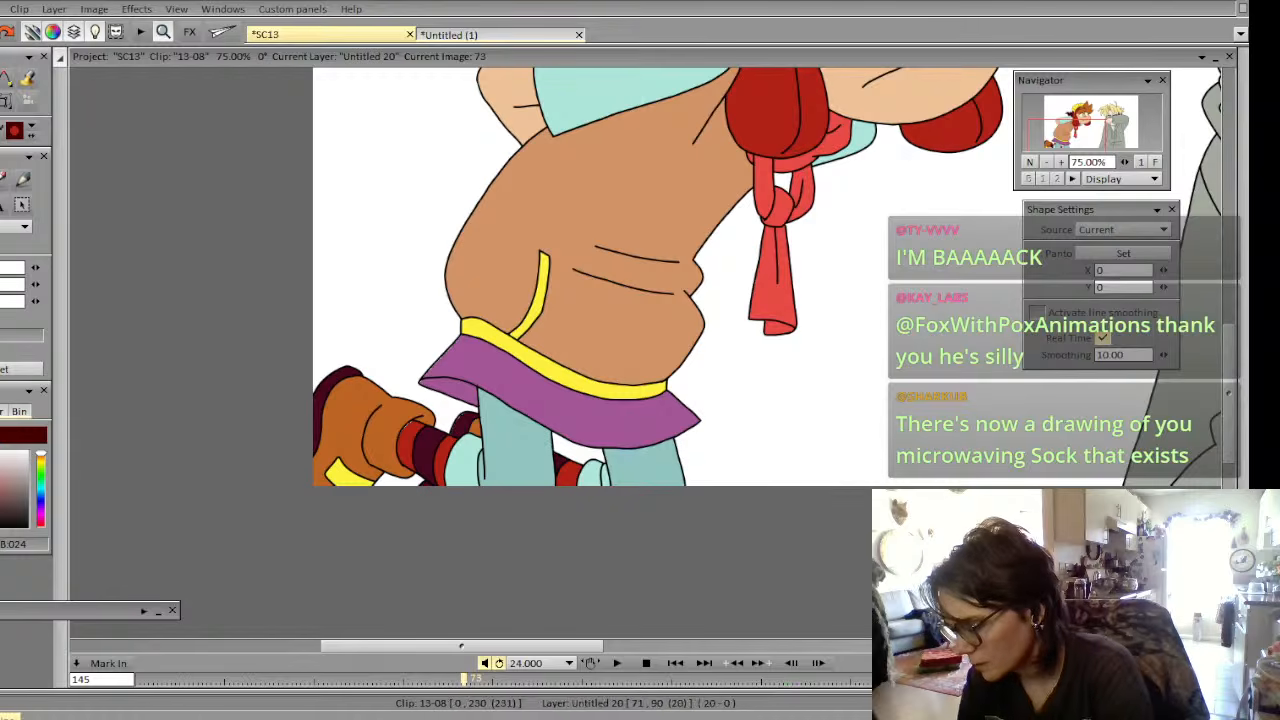
pyautogui.press('Right')
pyautogui.press('Right')
pyautogui.press('Right')
pyautogui.press('Right')
pyautogui.press('Right')
pyautogui.press('Right')
pyautogui.press('Right')
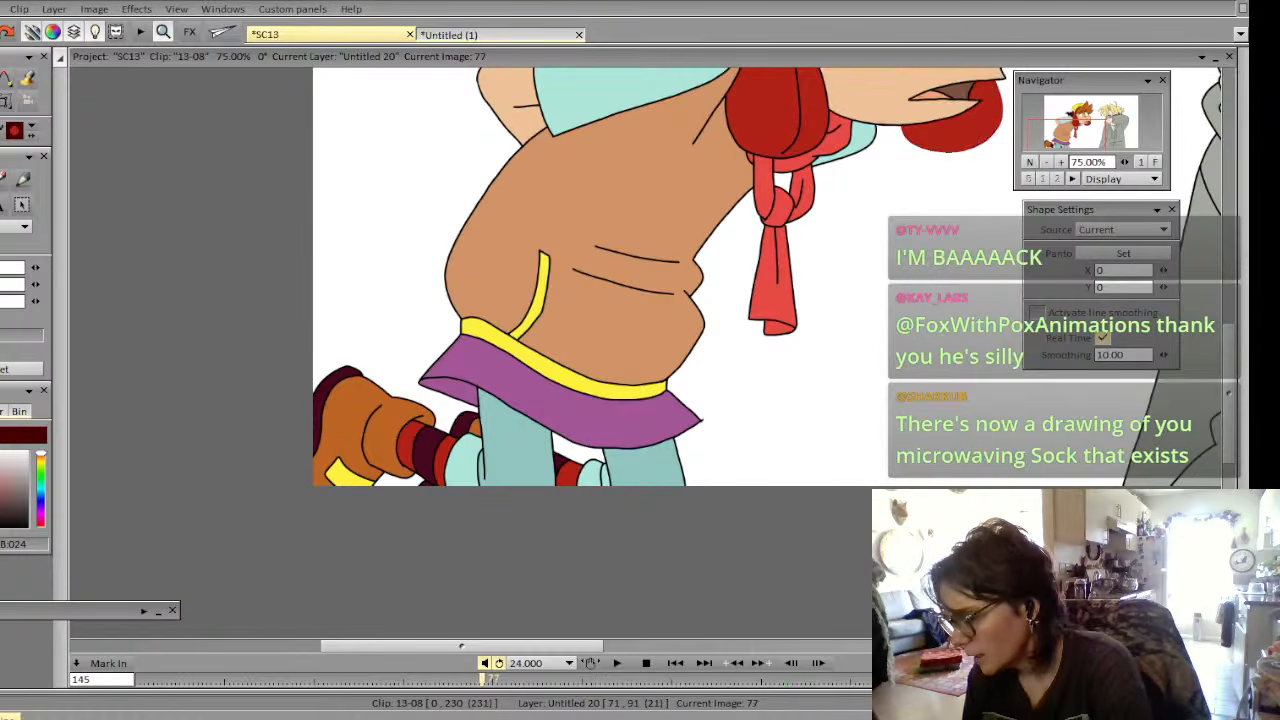
# Step through frames 77 to 92 to check the skirt colour on each drawing
pyautogui.press('Right')
pyautogui.press('Right')
pyautogui.press('Right')
pyautogui.press('Right')
pyautogui.press('Right')
pyautogui.press('Right')
pyautogui.press('Right')
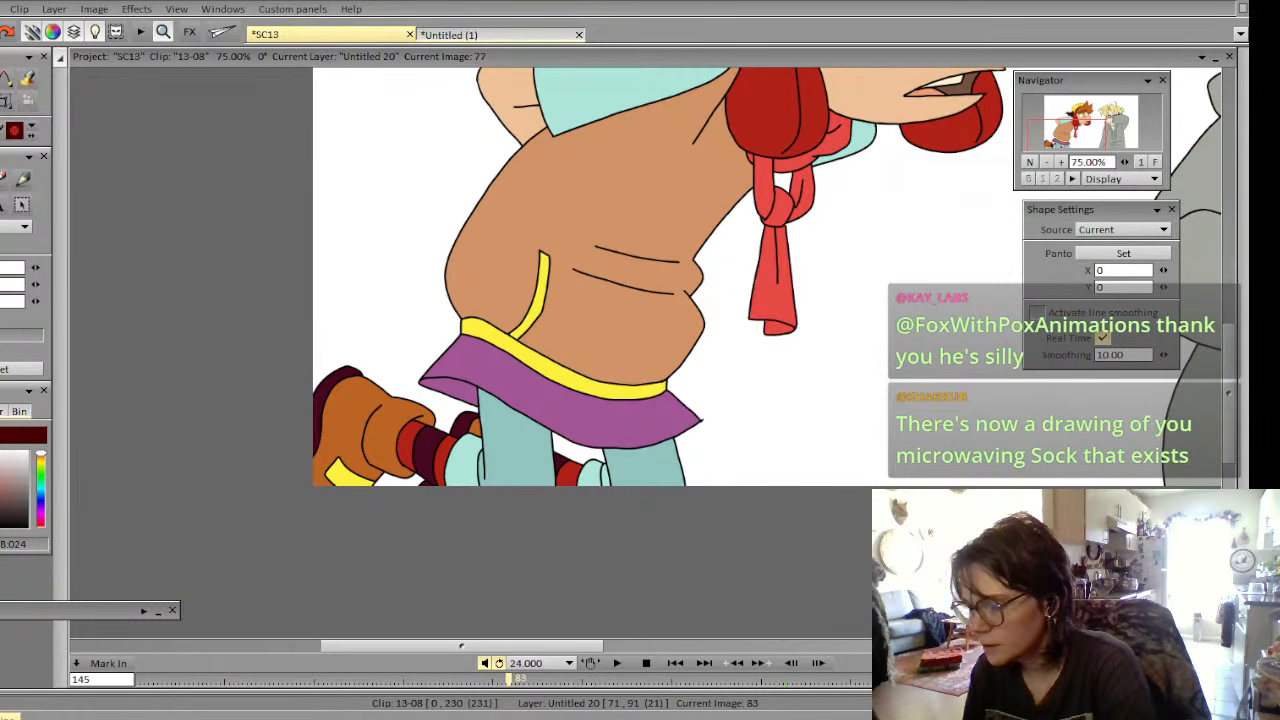
pyautogui.press('Right')
pyautogui.press('Right')
pyautogui.press('Right')
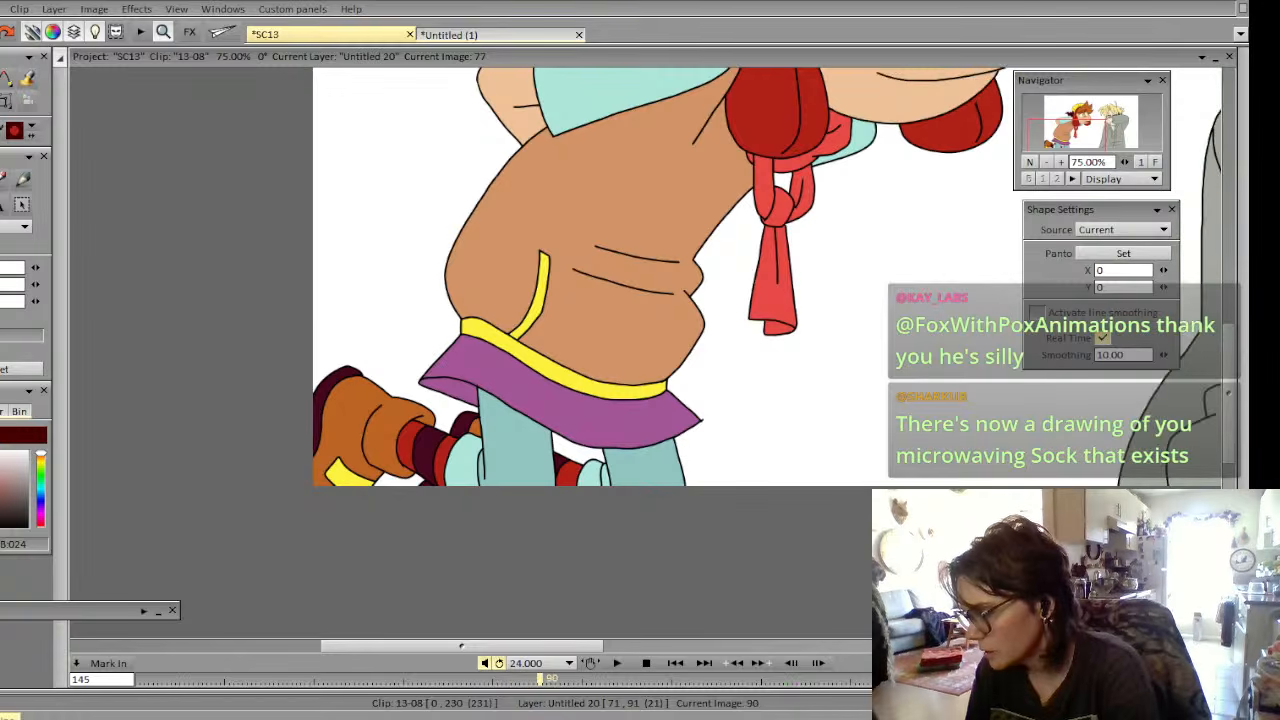
pyautogui.press('Right')
pyautogui.press('Right')
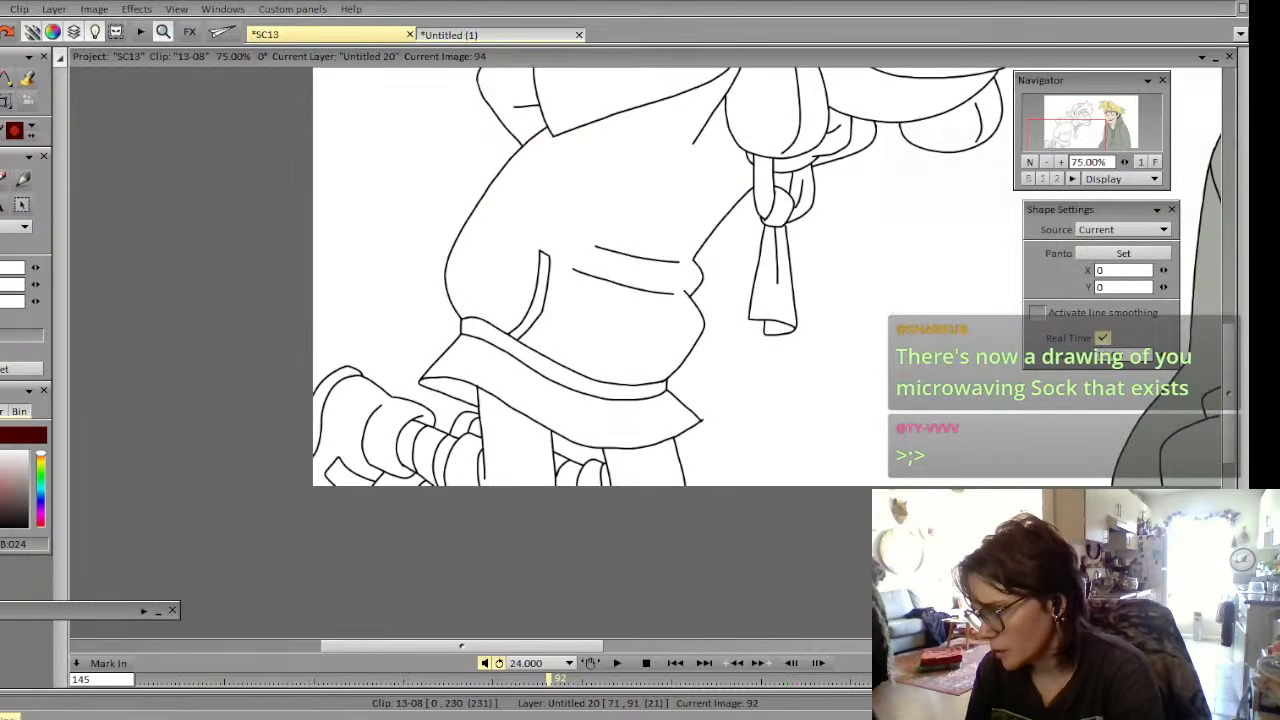
pyautogui.press('Left')
pyautogui.press('Left')
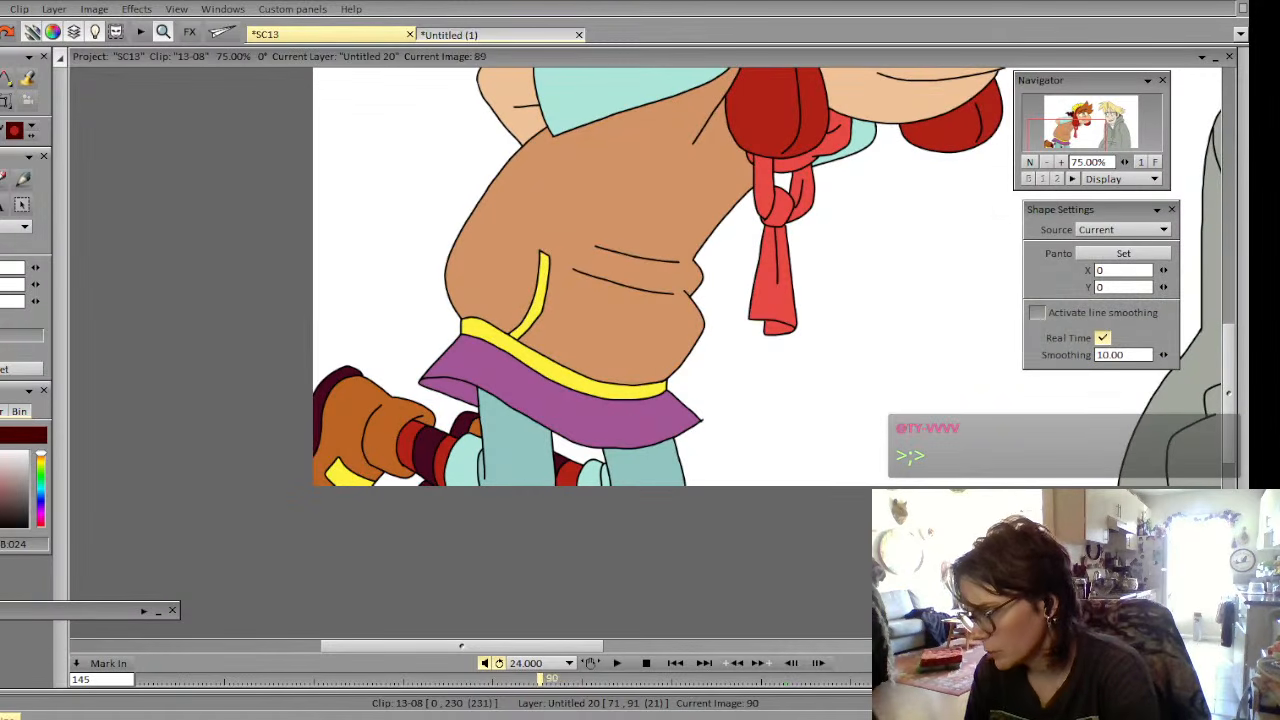
pyautogui.press('Right')
pyautogui.press('Right')
pyautogui.press('Left')
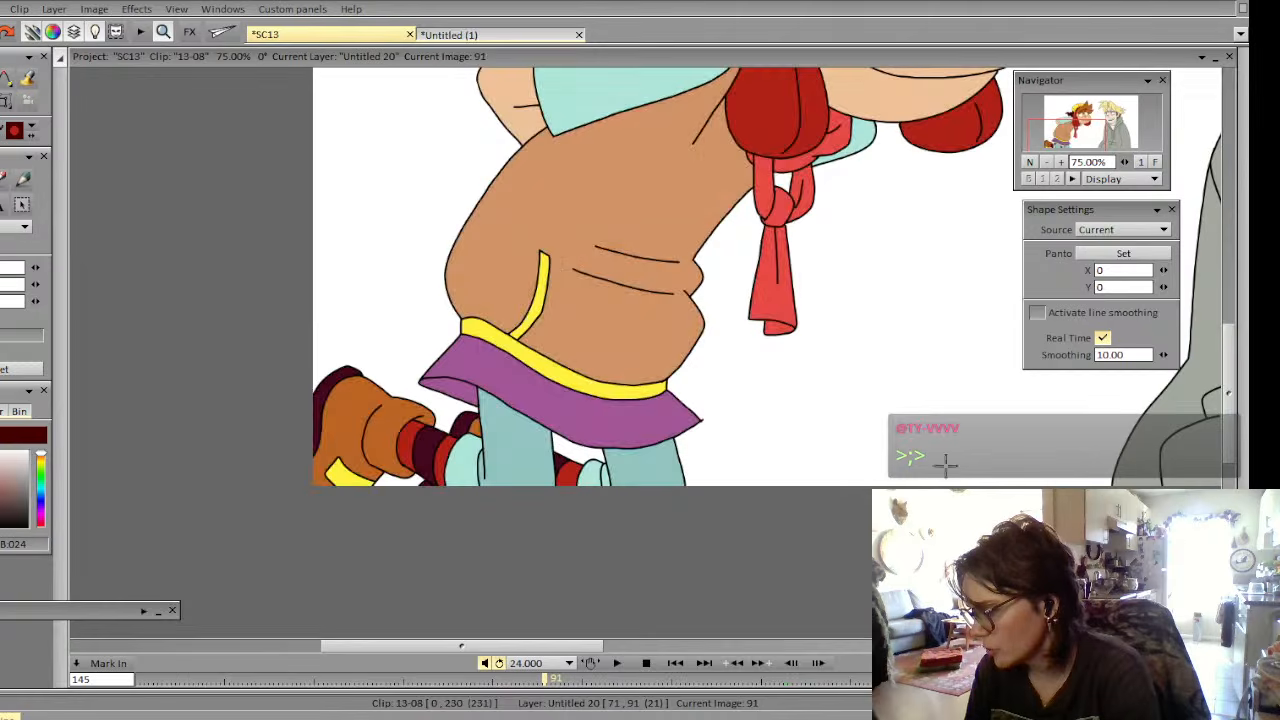
# View the whole scene at 33.33% and compare frames 89 to 91
pyautogui.click(1046, 161)
pyautogui.click(1046, 161)
pyautogui.moveTo(1068, 143); pyautogui.dragTo(1112, 125)
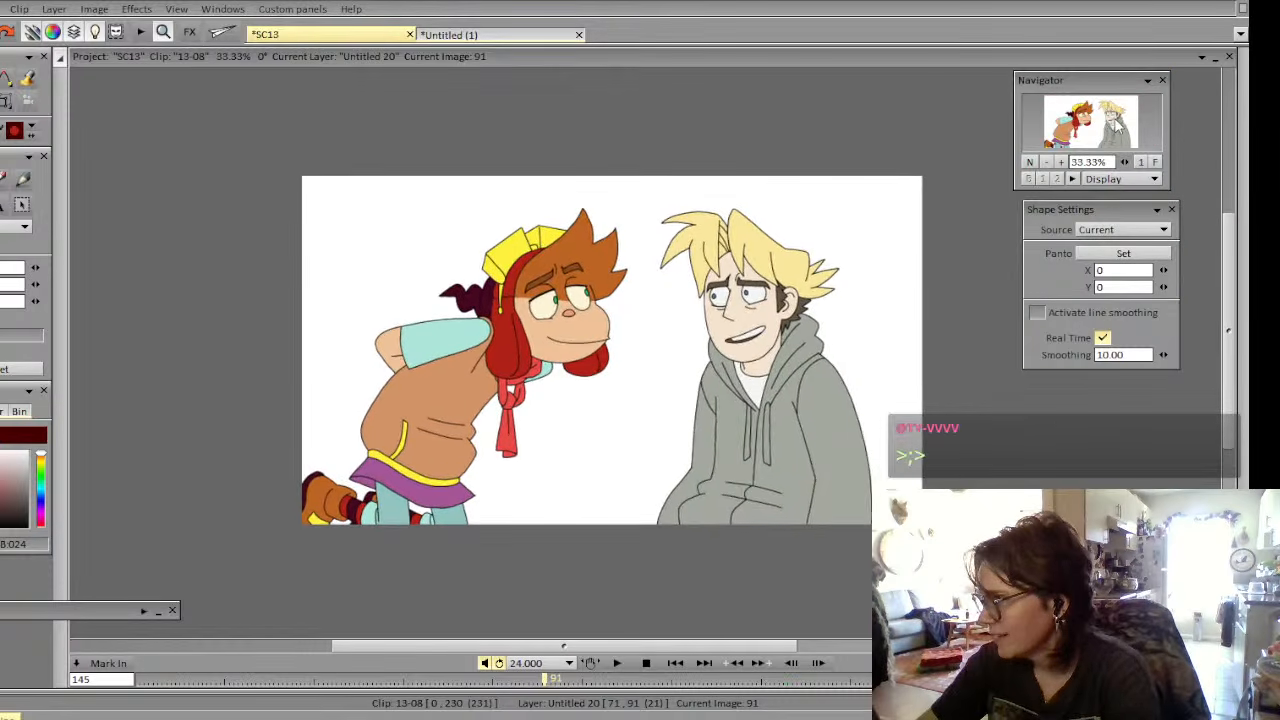
pyautogui.moveTo(82, 611); pyautogui.dragTo(110, 576)
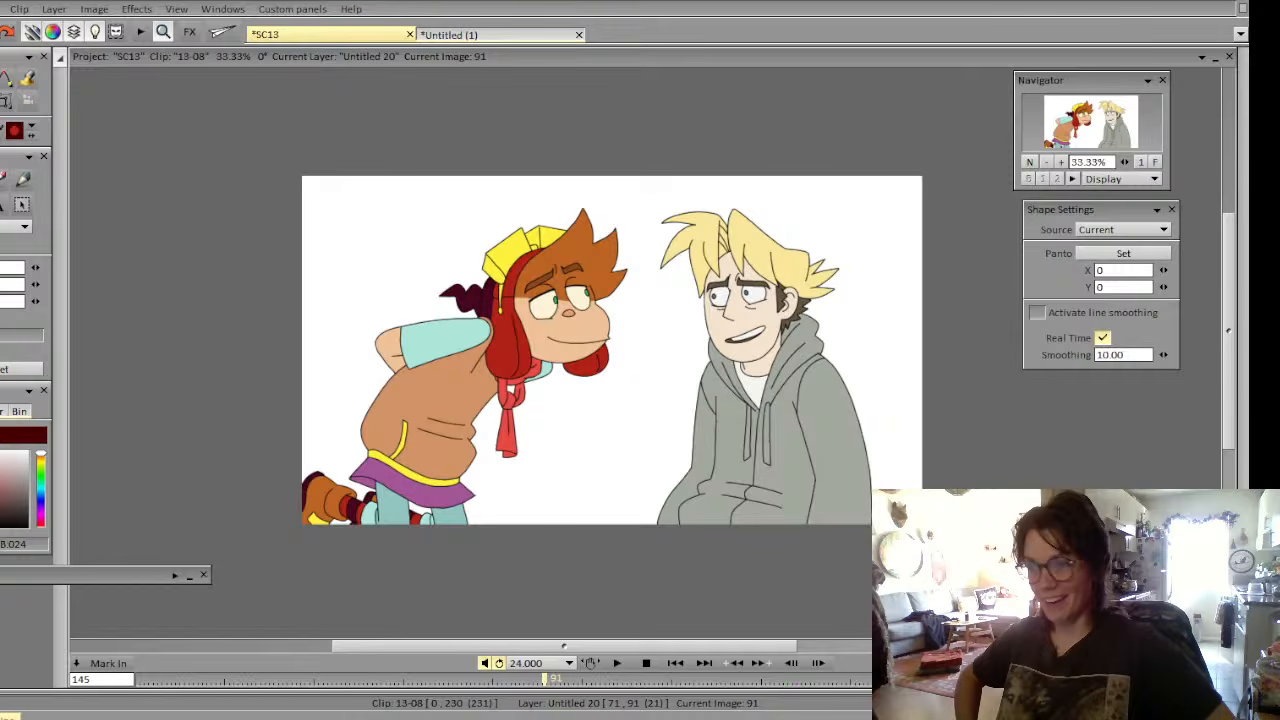
pyautogui.press('Left')
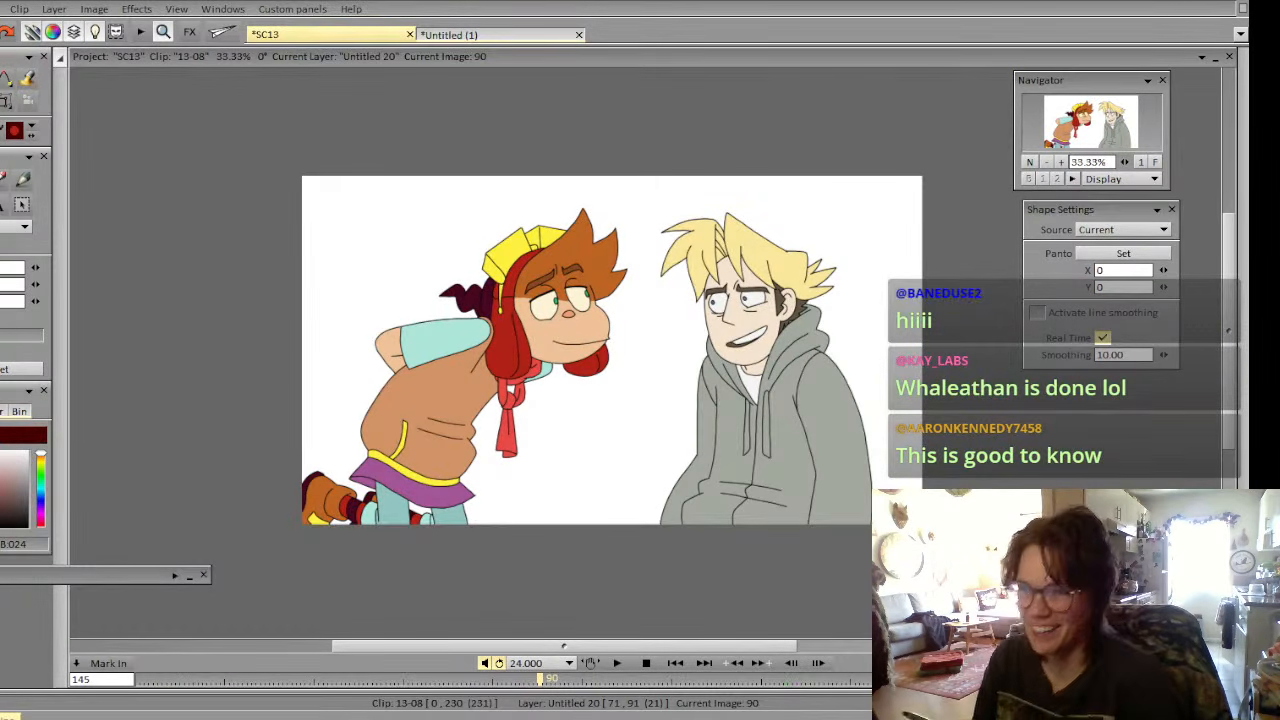
pyautogui.press('Left')
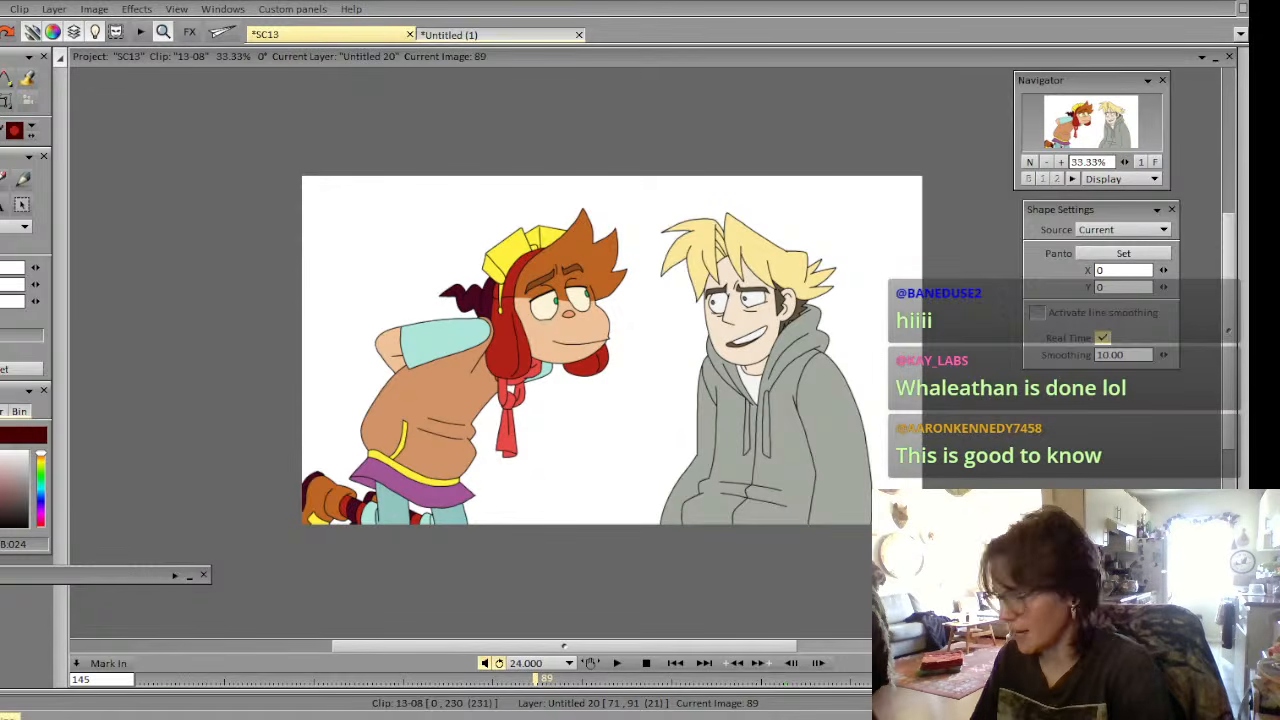
pyautogui.press('Right')
pyautogui.press('Right')
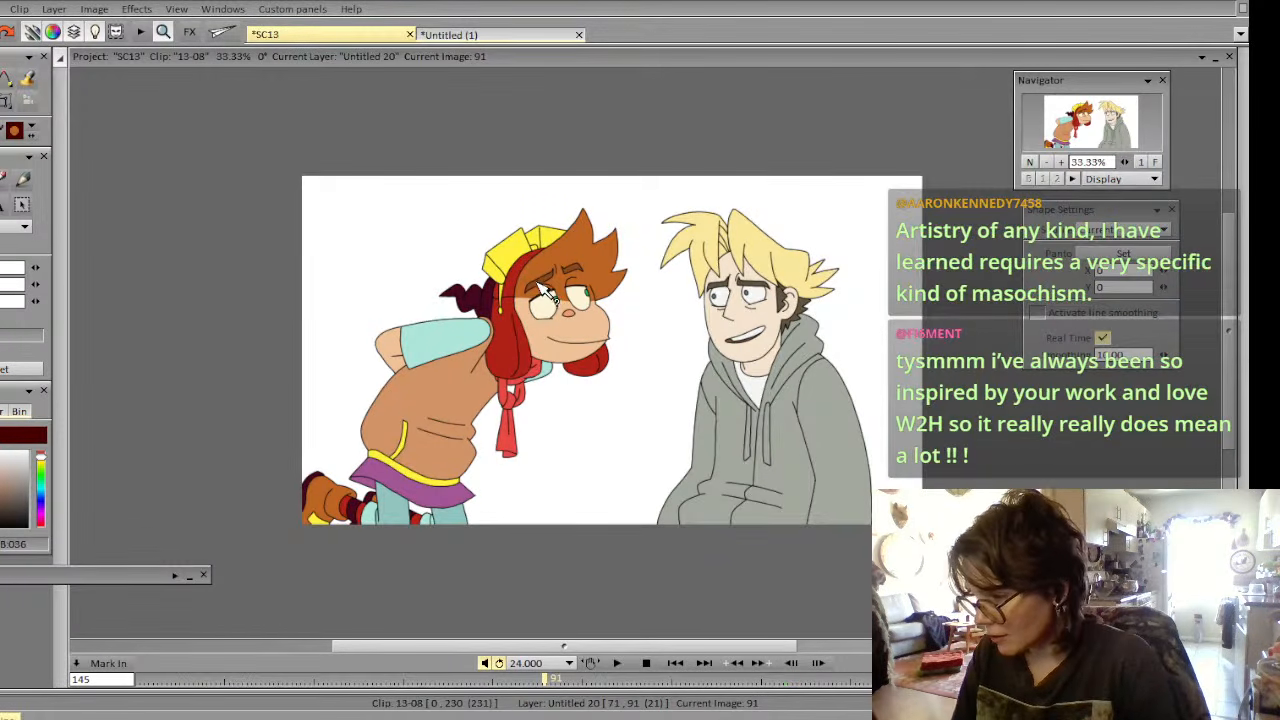
# Fill the crouching character's boot with dark brown on the new layer, then return to its first frame, 71
pyautogui.click(27, 80)
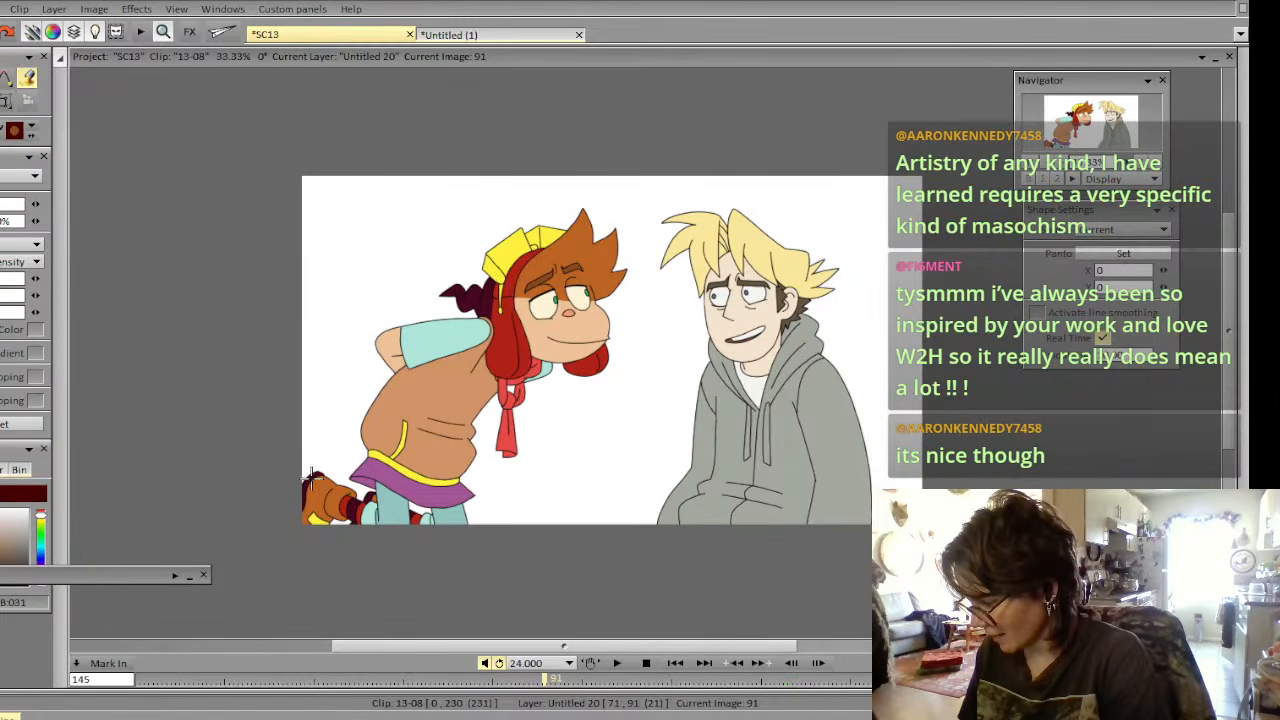
pyautogui.moveTo(322, 510); pyautogui.dragTo(335, 537)
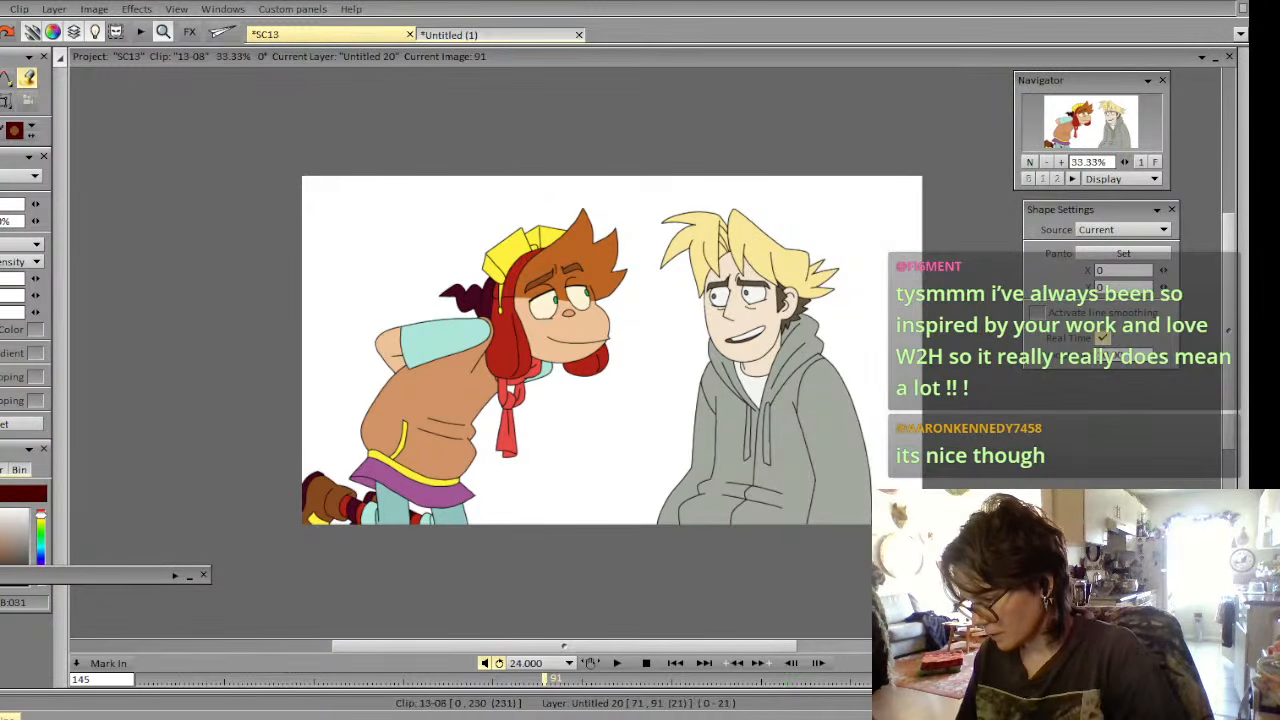
pyautogui.hotkey('shift', 'Left')
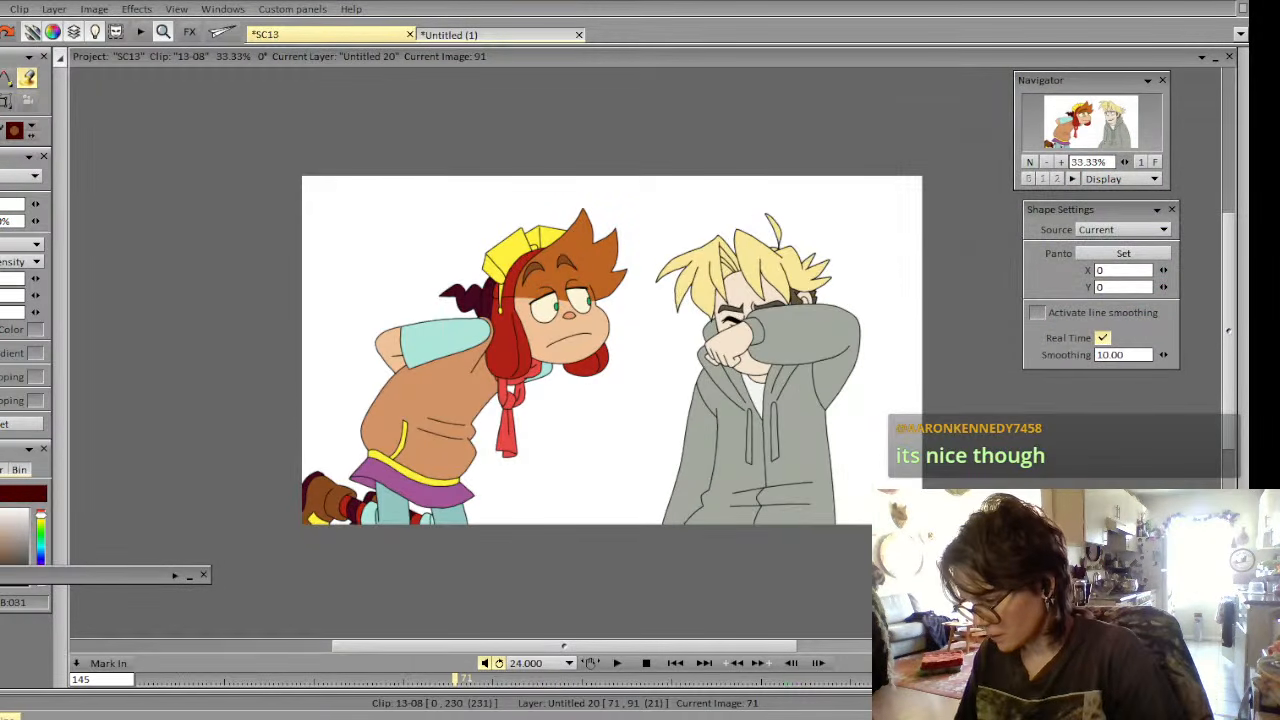
# Try to fill the boot with dark brown on the new layer at frame 69, then undo the fills
pyautogui.press('Left')
pyautogui.press('Left')
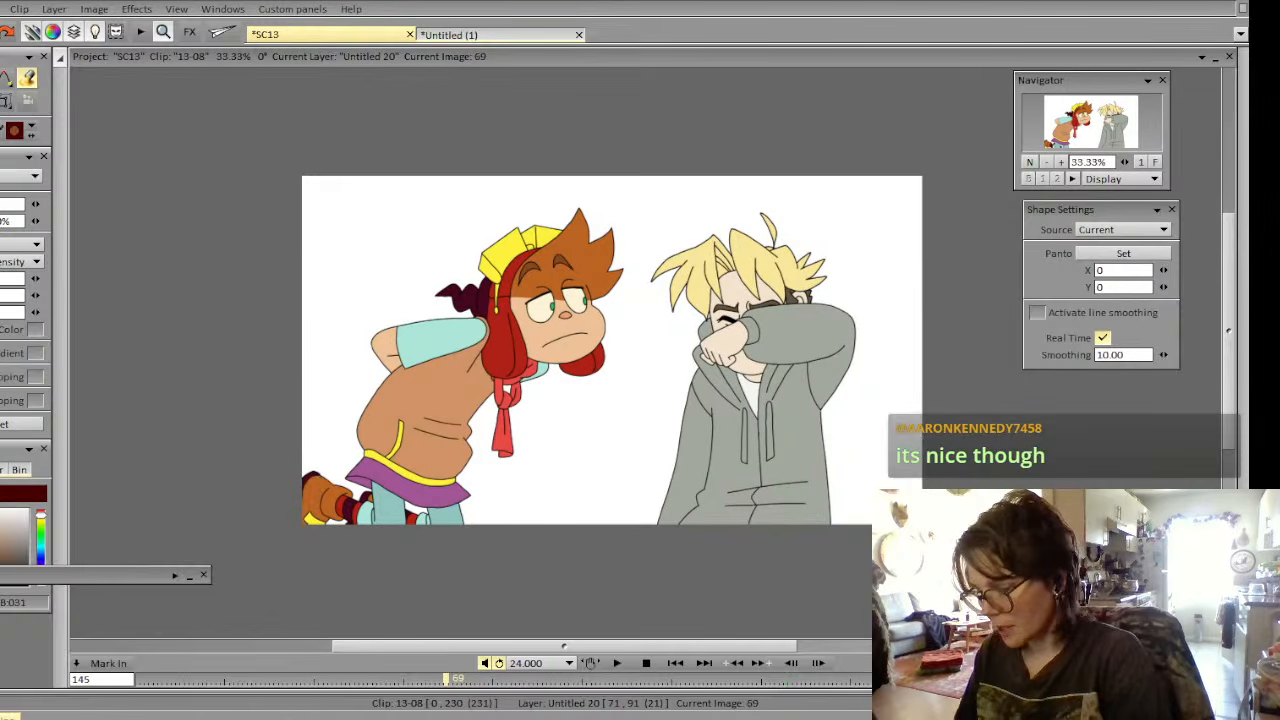
pyautogui.click(369, 507)
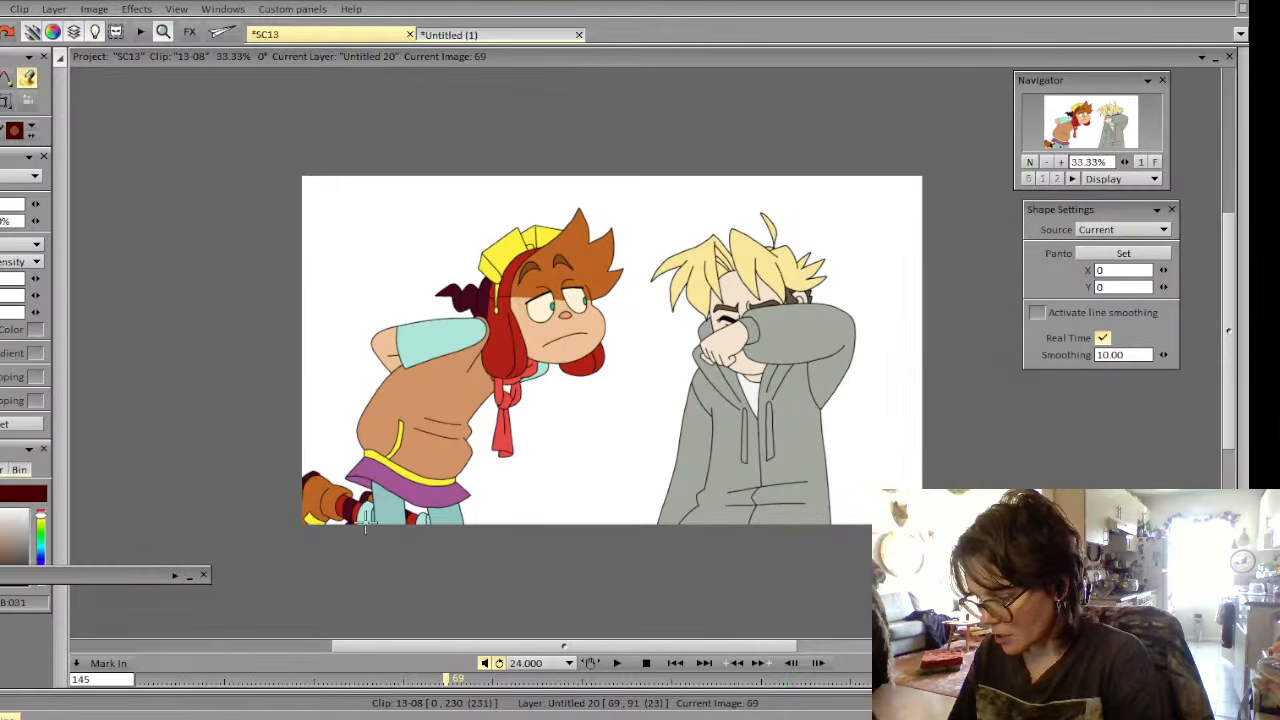
pyautogui.click(1063, 162)
pyautogui.moveTo(1078, 144); pyautogui.dragTo(1076, 142)
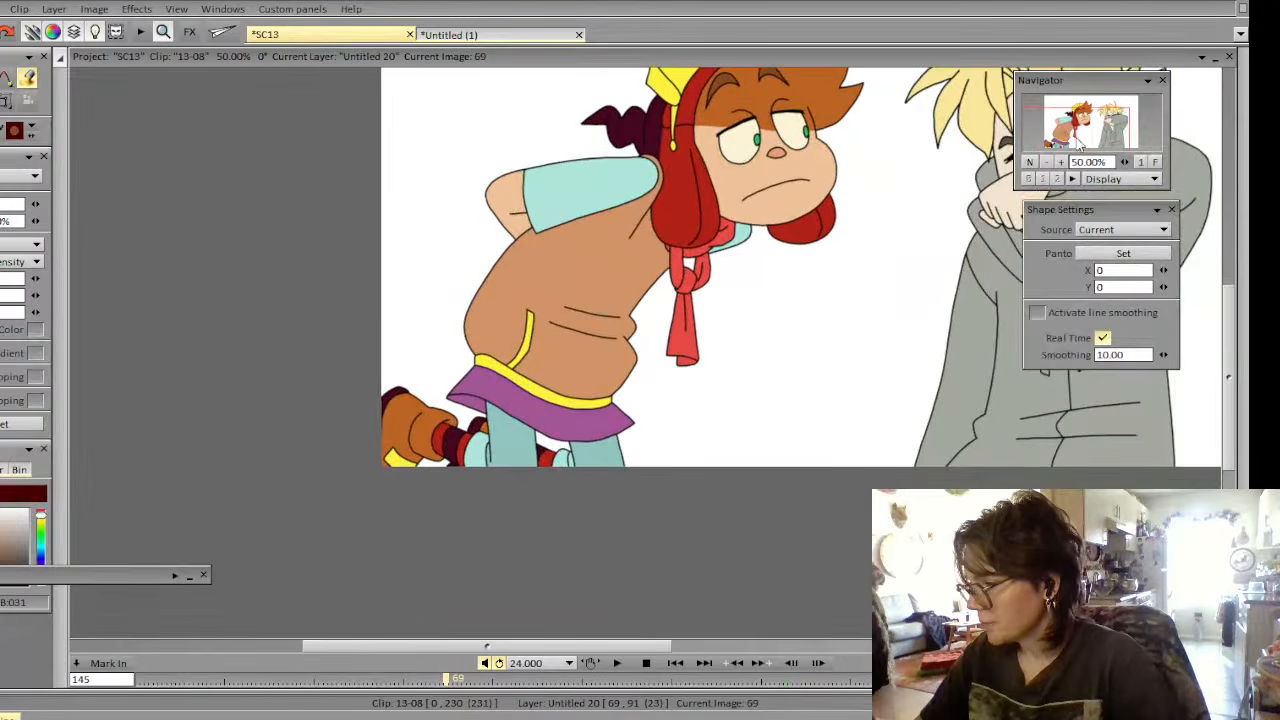
pyautogui.click(397, 430)
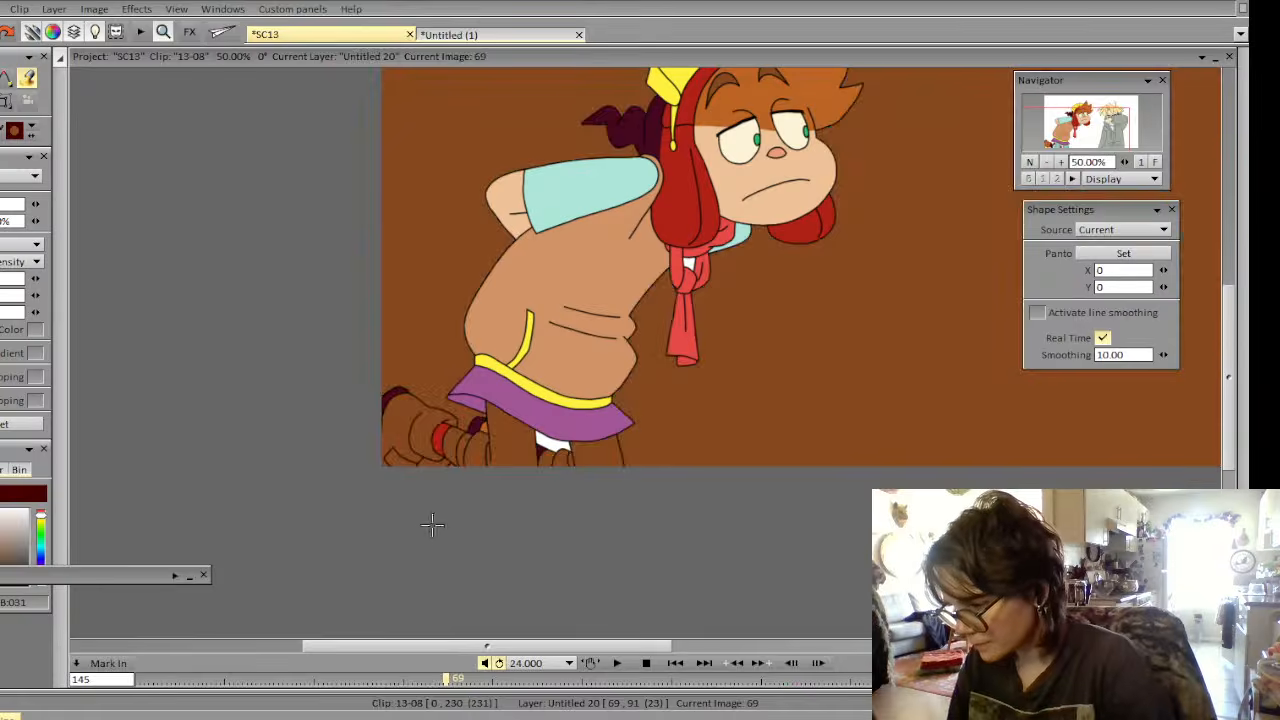
pyautogui.hotkey('ctrl', 'z')
pyautogui.hotkey('ctrl', 'z')
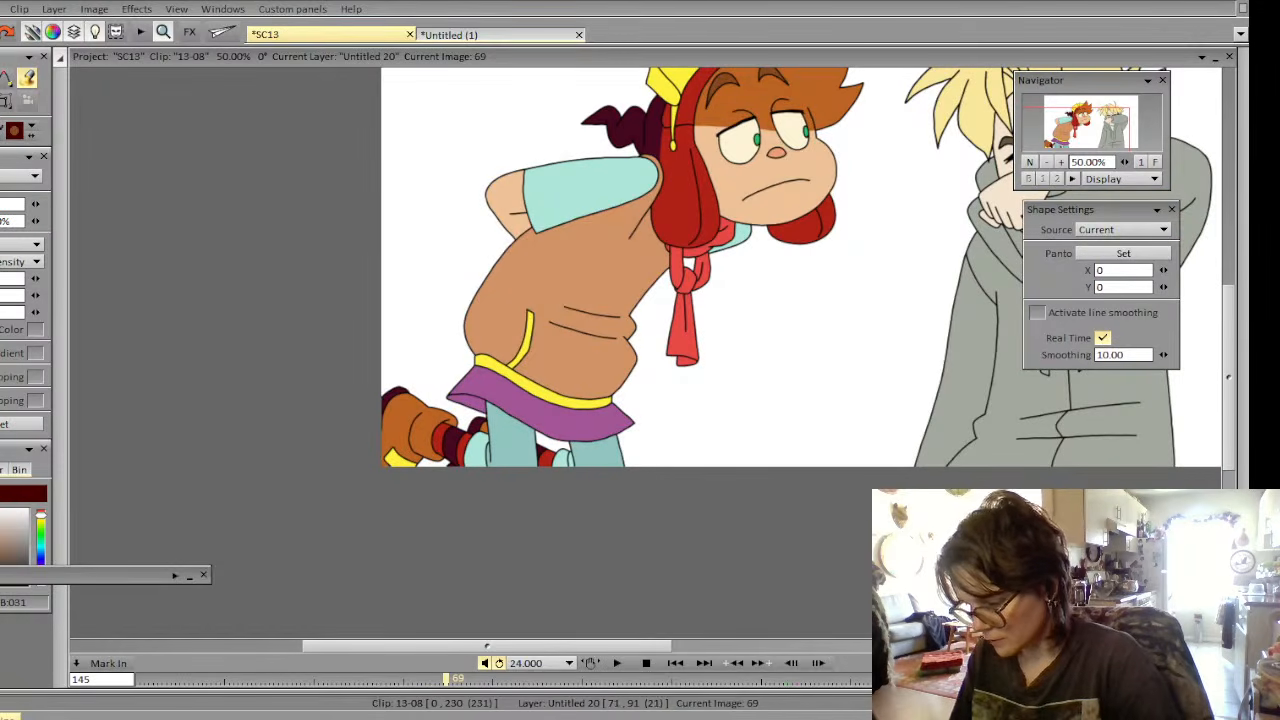
pyautogui.click(481, 443)
pyautogui.hotkey('ctrl', 'z')
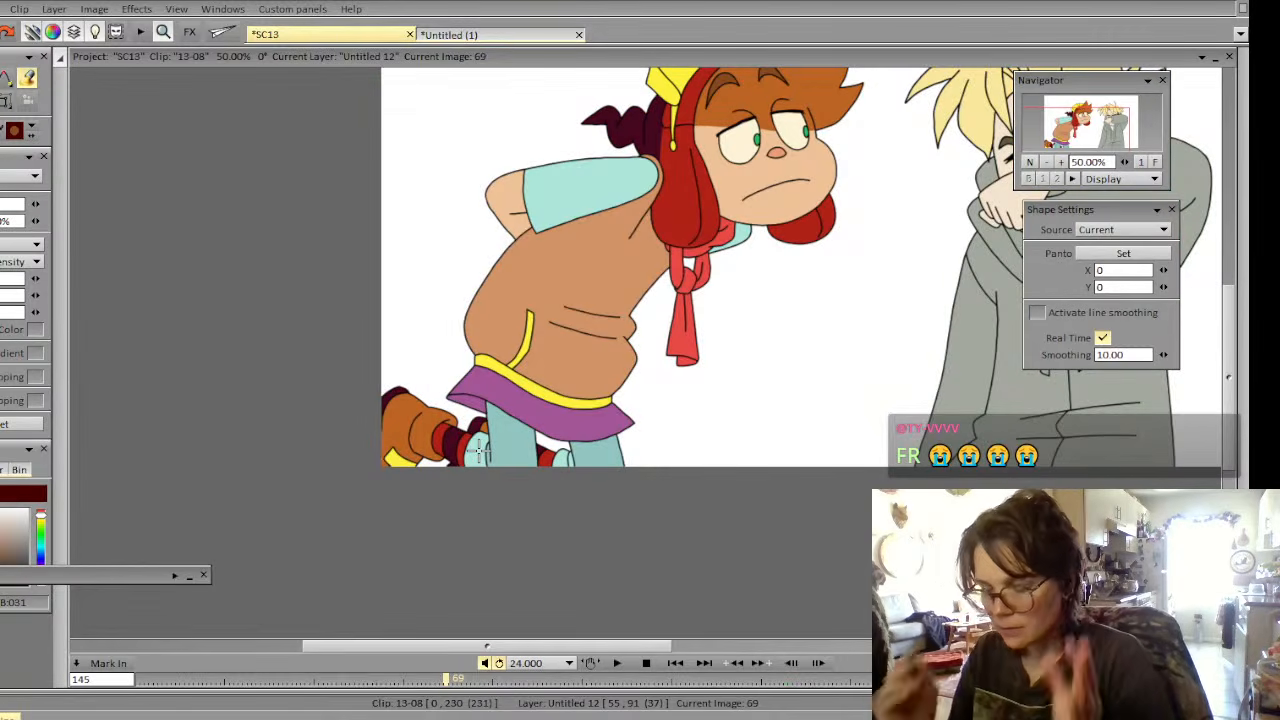
# Adjust the fill tool's settings and fill the boot with dark brown on layer Untitled 12 at frame 69
pyautogui.click(36, 244)
pyautogui.click(80, 244)
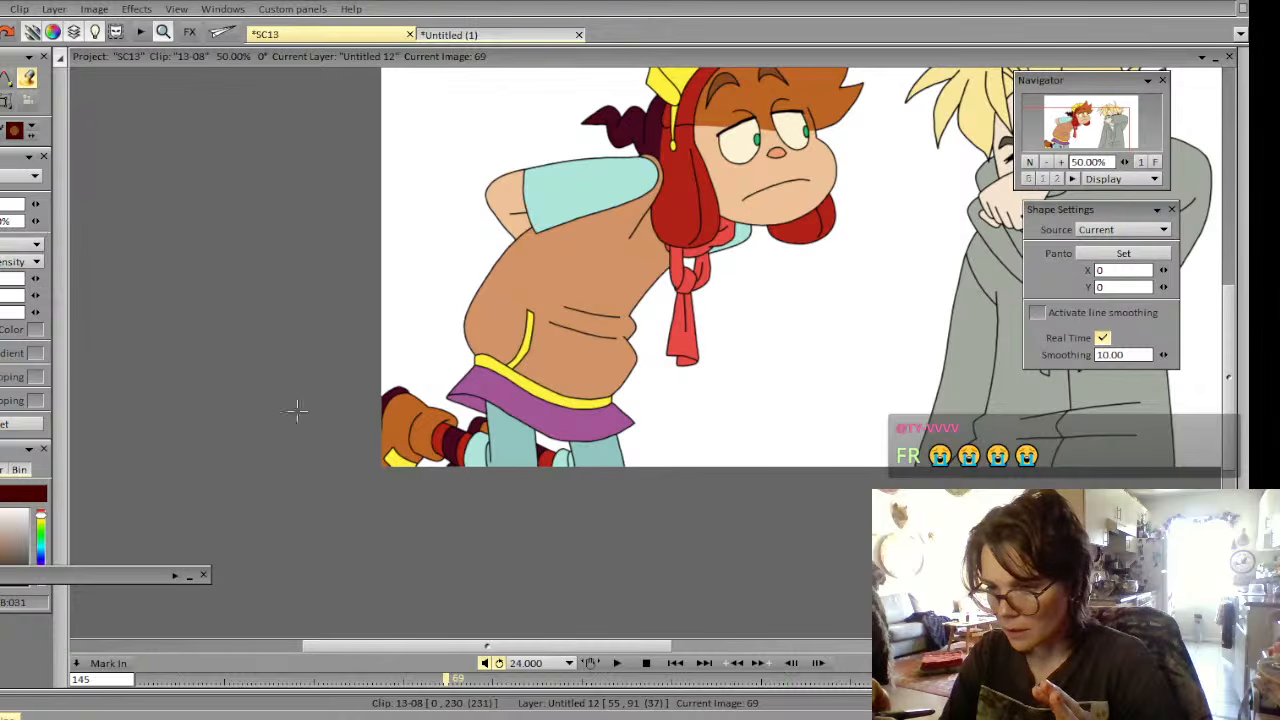
pyautogui.click(405, 415)
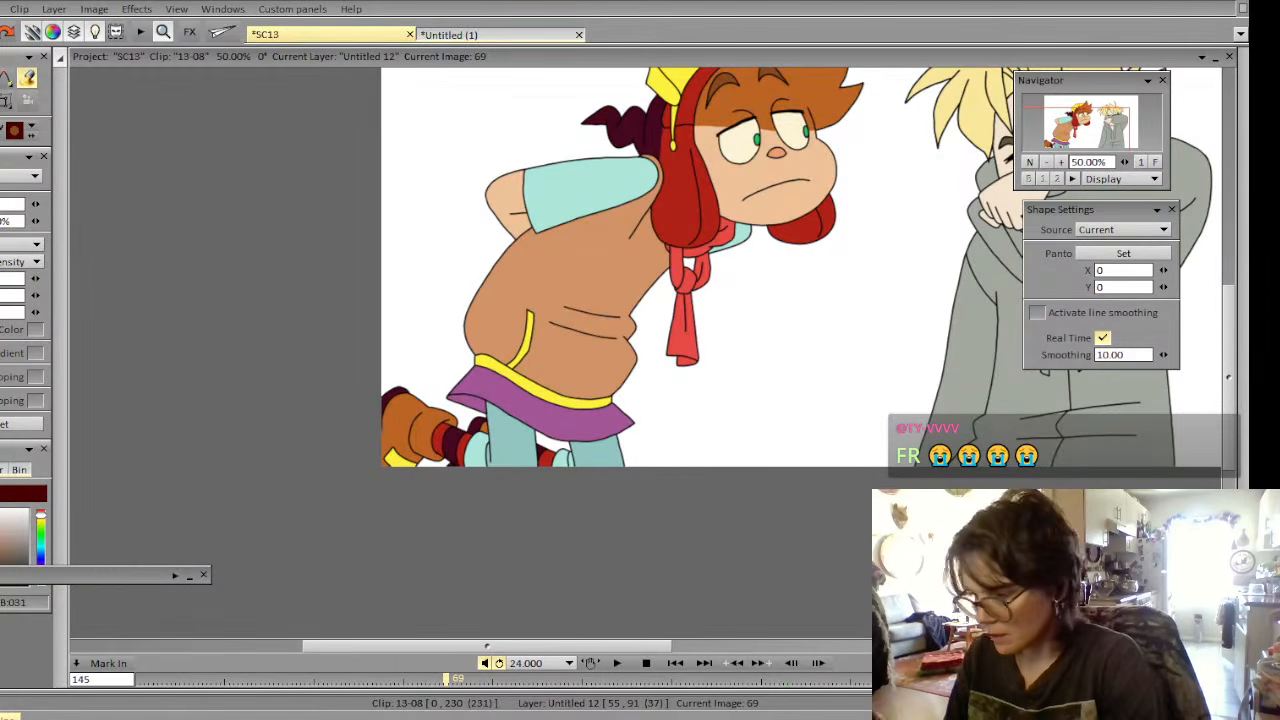
pyautogui.click(405, 425)
# View the crouching character's boots at 100%, compare frames 67 to 69, and sample the sock's dark maroon at frame 69
pyautogui.click(1063, 162)
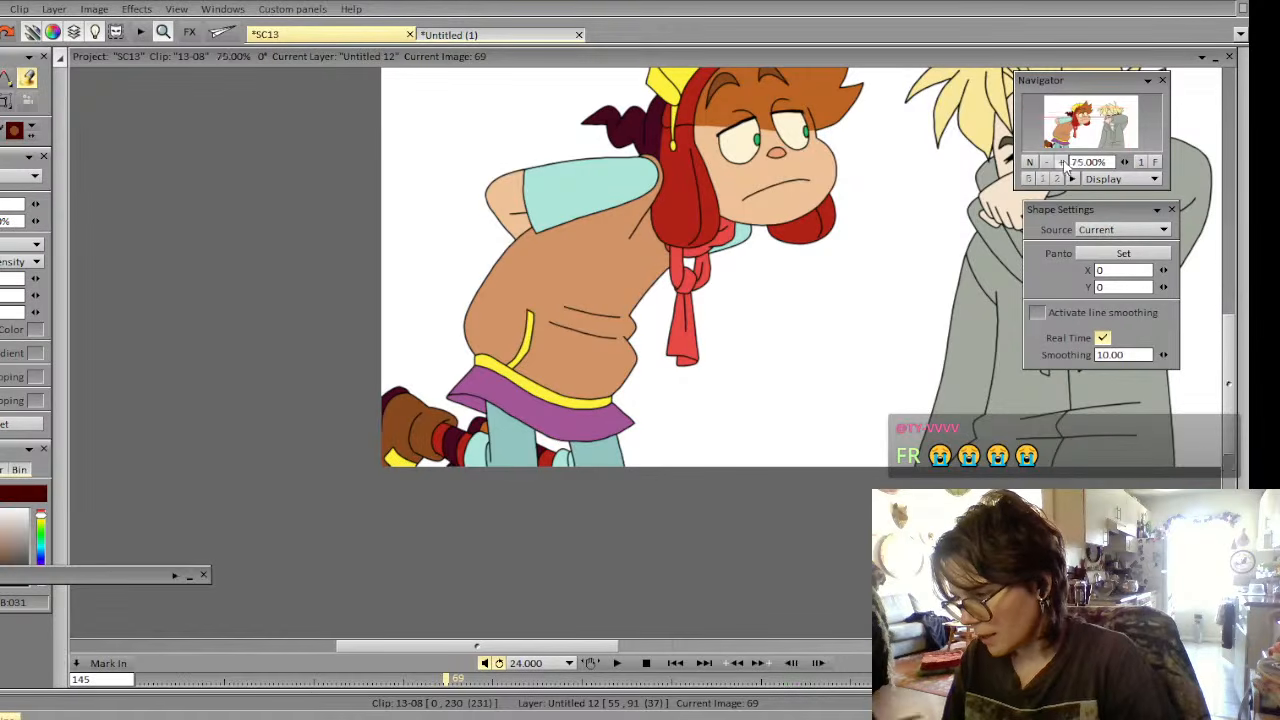
pyautogui.click(1063, 162)
pyautogui.moveTo(1085, 136); pyautogui.dragTo(1080, 148)
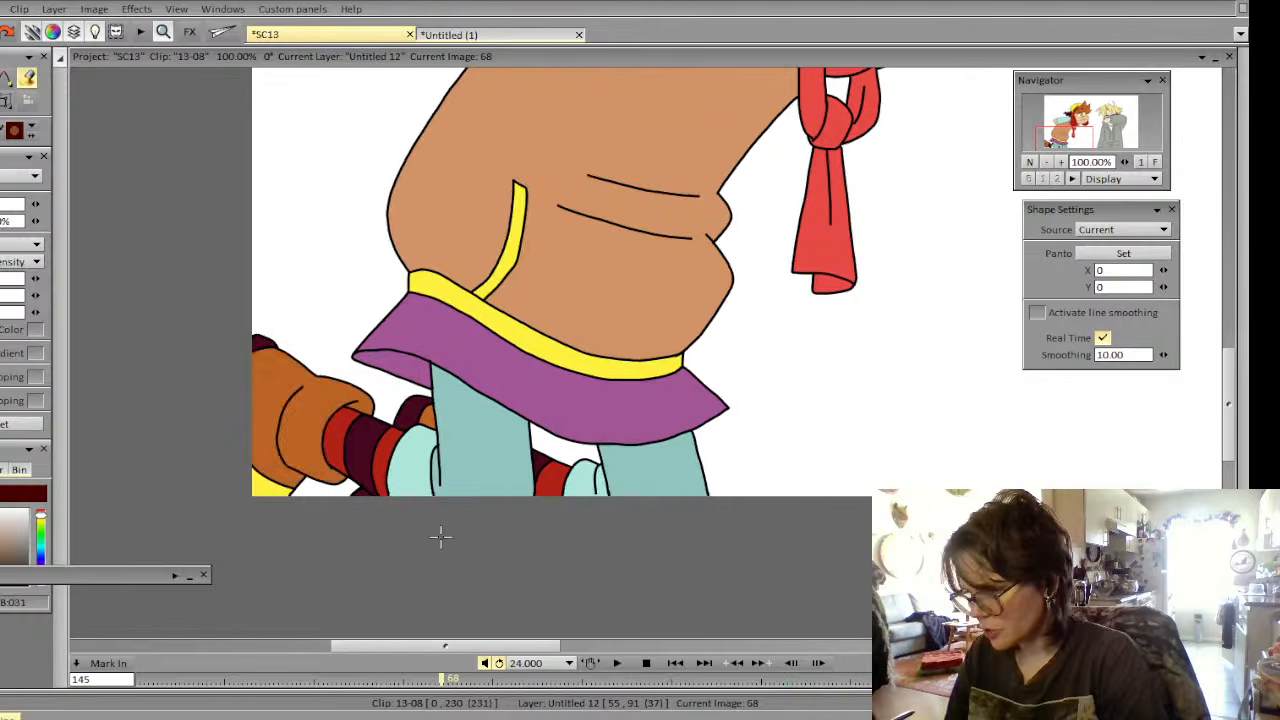
pyautogui.press('Right')
pyautogui.press('Right')
pyautogui.press('Left')
pyautogui.press('Left')
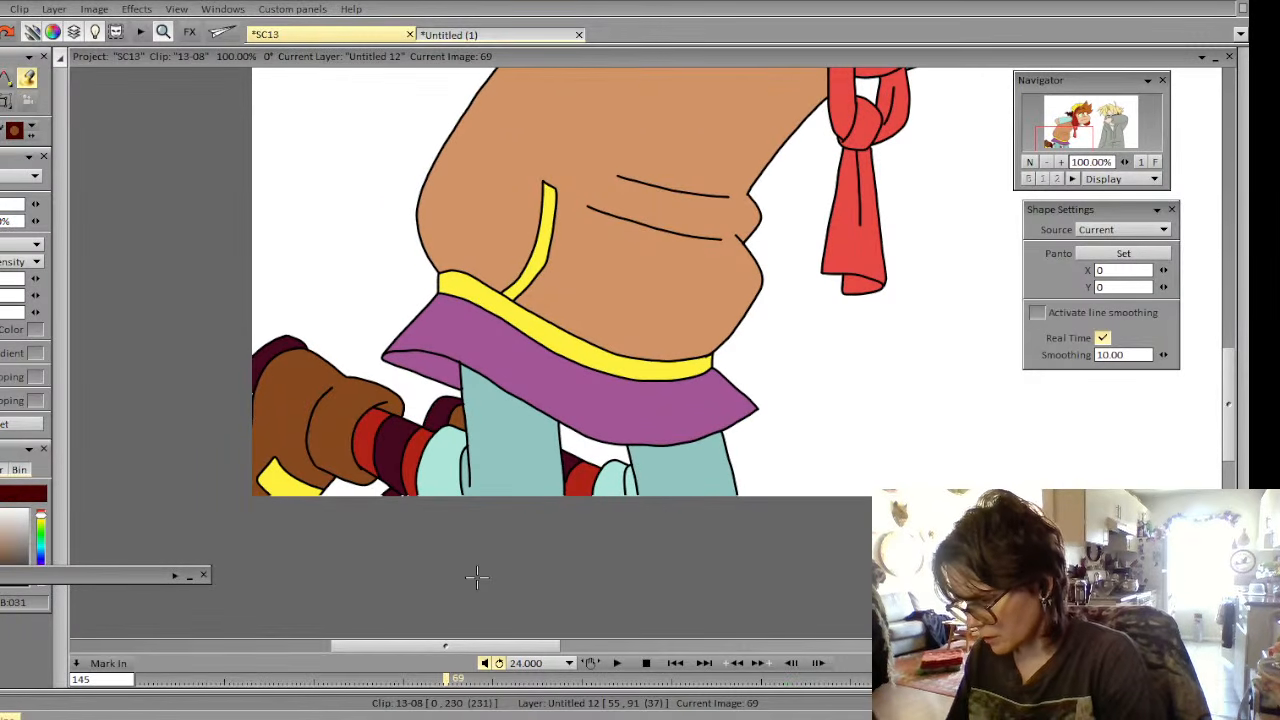
pyautogui.click(392, 448)
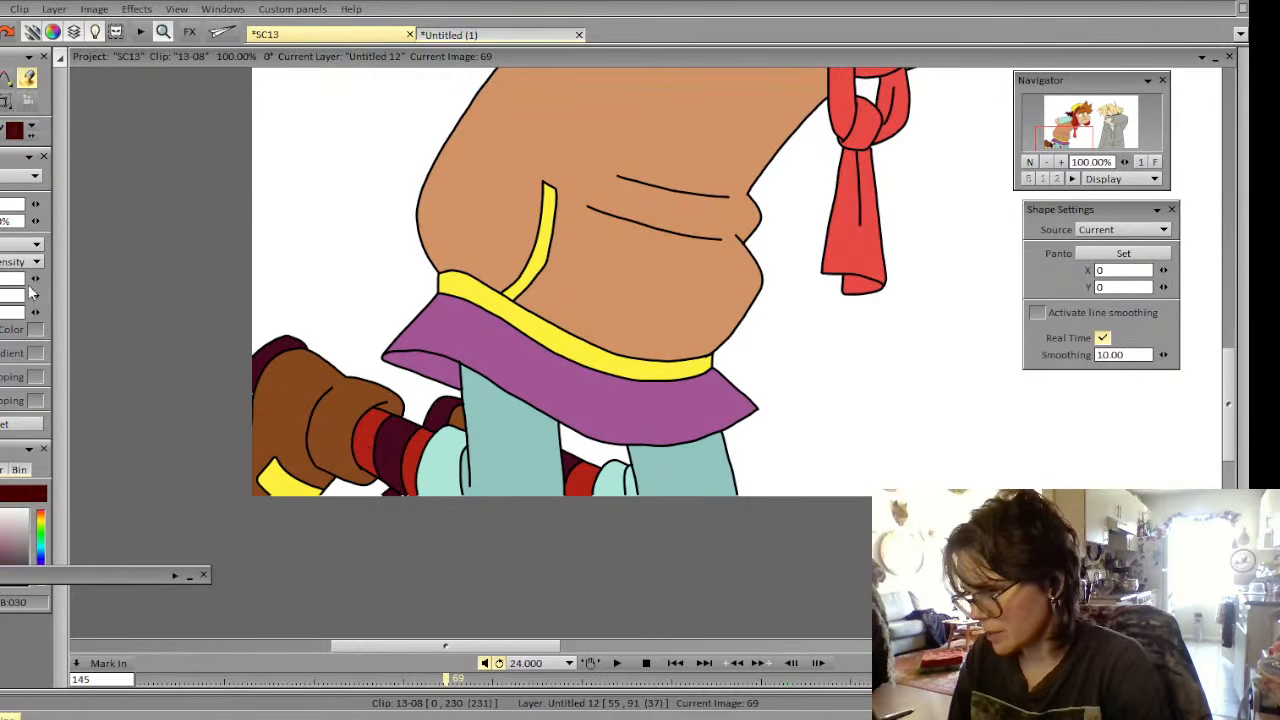
pyautogui.click(1, 78)
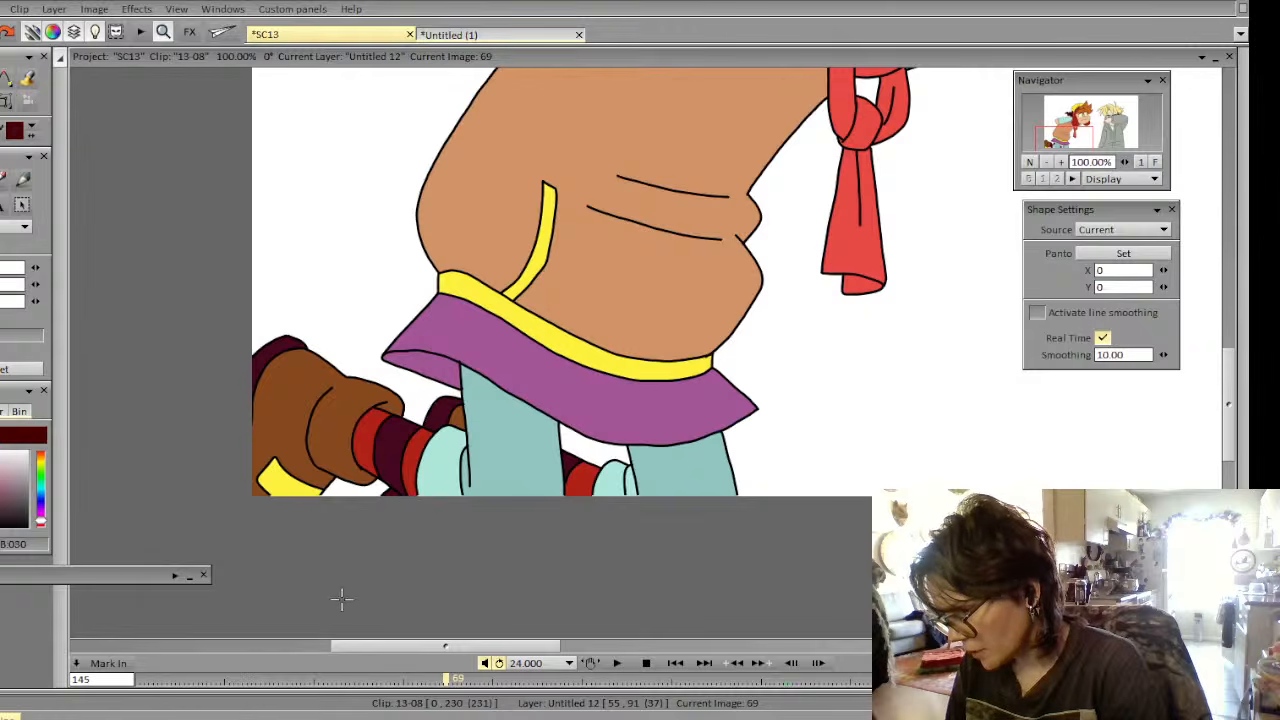
# Sample the boot's dark brown at frame 69, fill the boot with it at frame 68, and undo the last fill
pyautogui.press('Left')
pyautogui.press('Left')
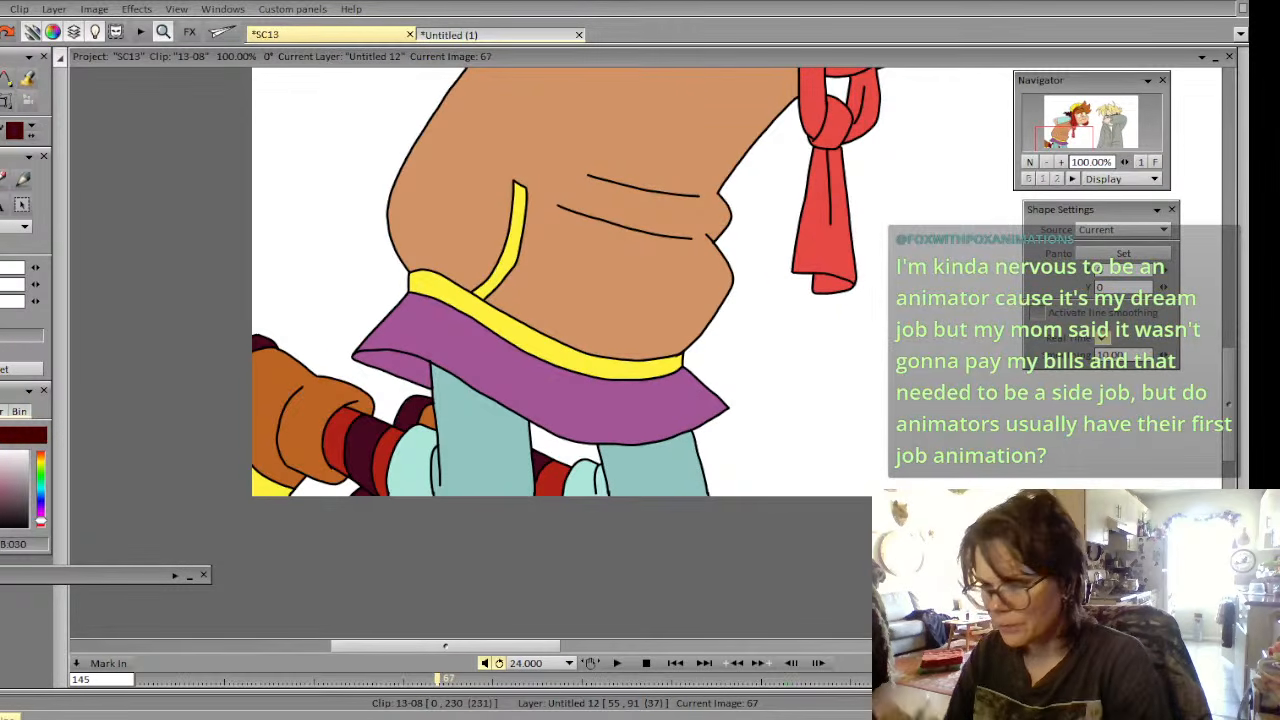
pyautogui.press('Right')
pyautogui.press('Right')
pyautogui.press('Right')
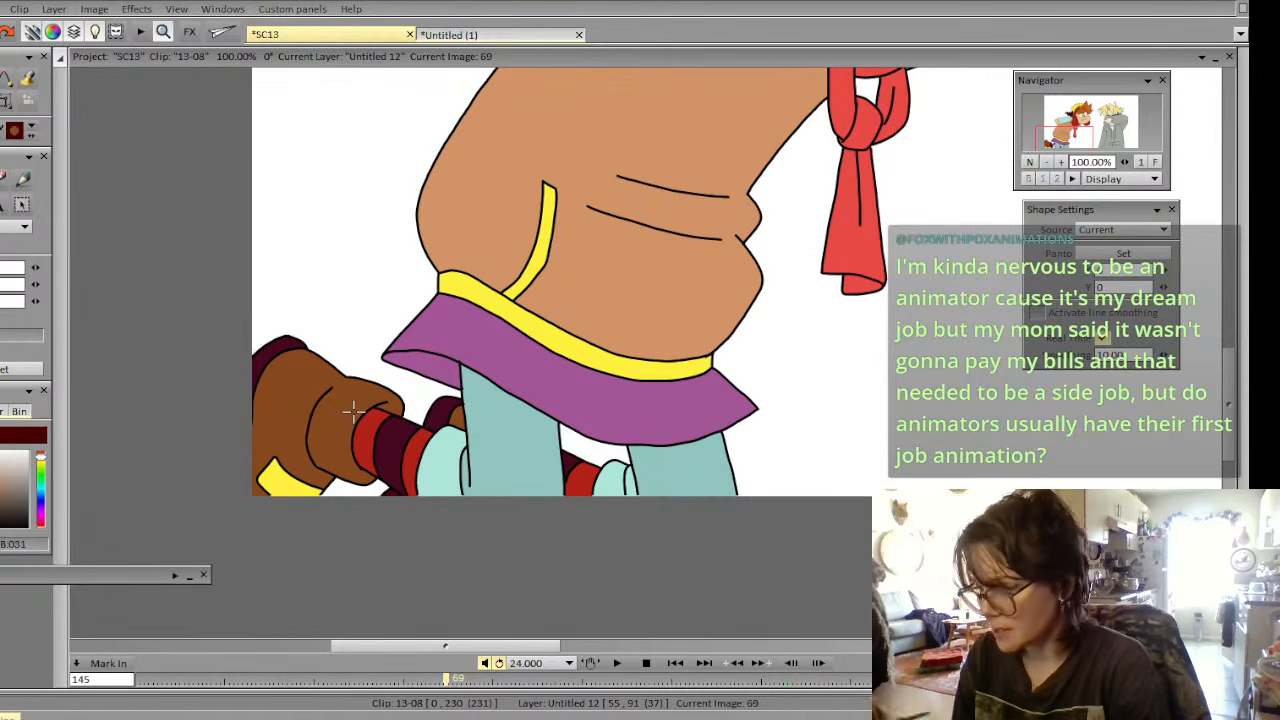
pyautogui.press('Left')
pyautogui.press('Left')
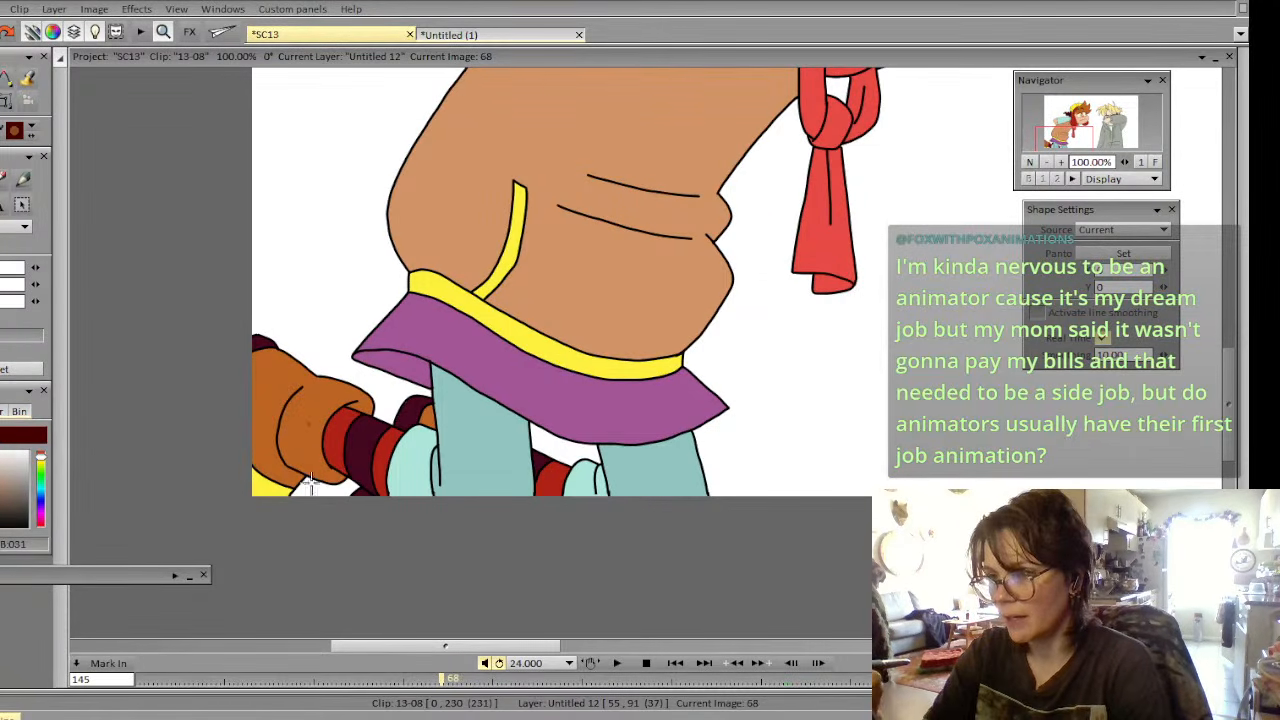
pyautogui.click(27, 78)
pyautogui.click(310, 415)
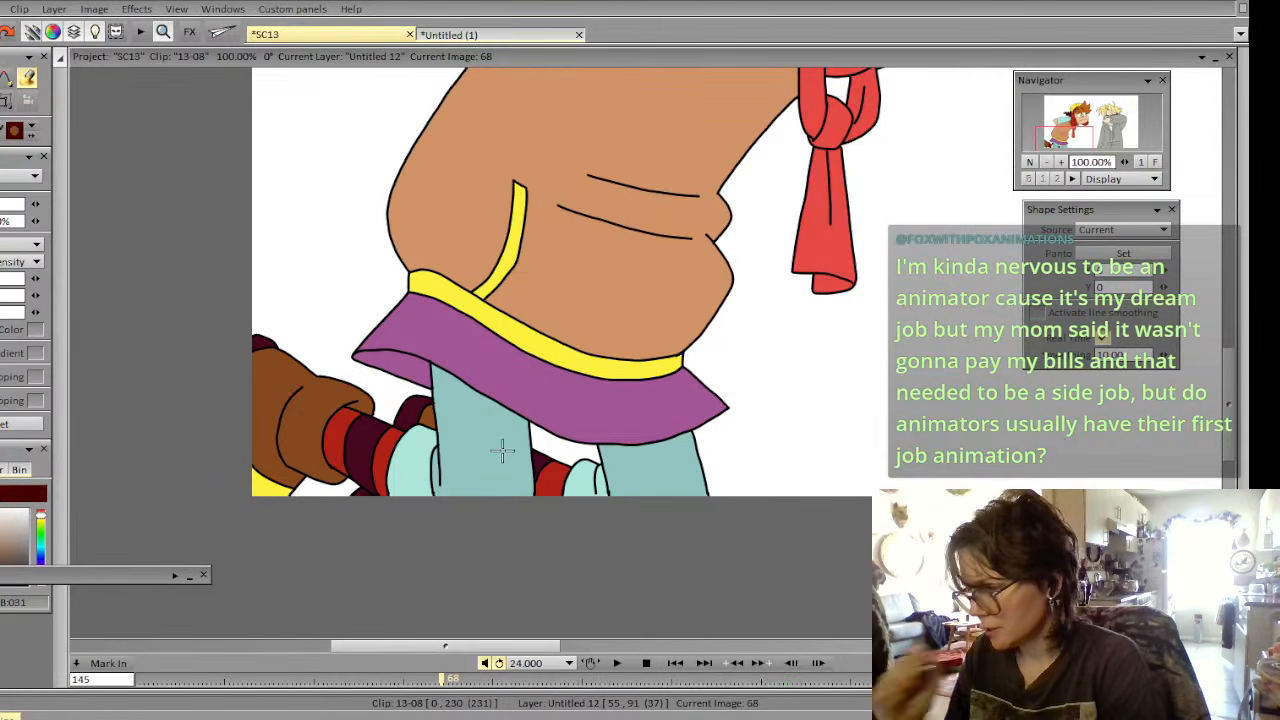
pyautogui.hotkey('ctrl', 'z')
# Fill the crouching character's boot with dark brown at frames 65 and 63
pyautogui.press('Left')
pyautogui.press('Left')
pyautogui.press('Left')
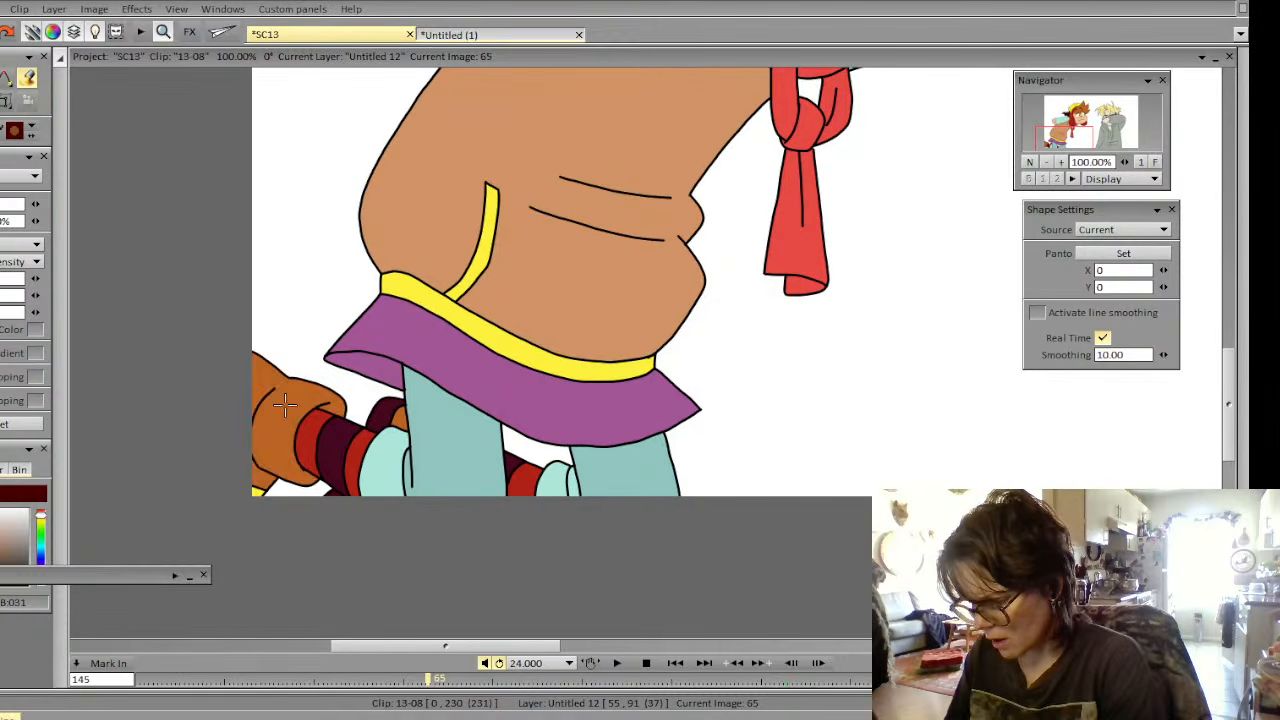
pyautogui.click(288, 440)
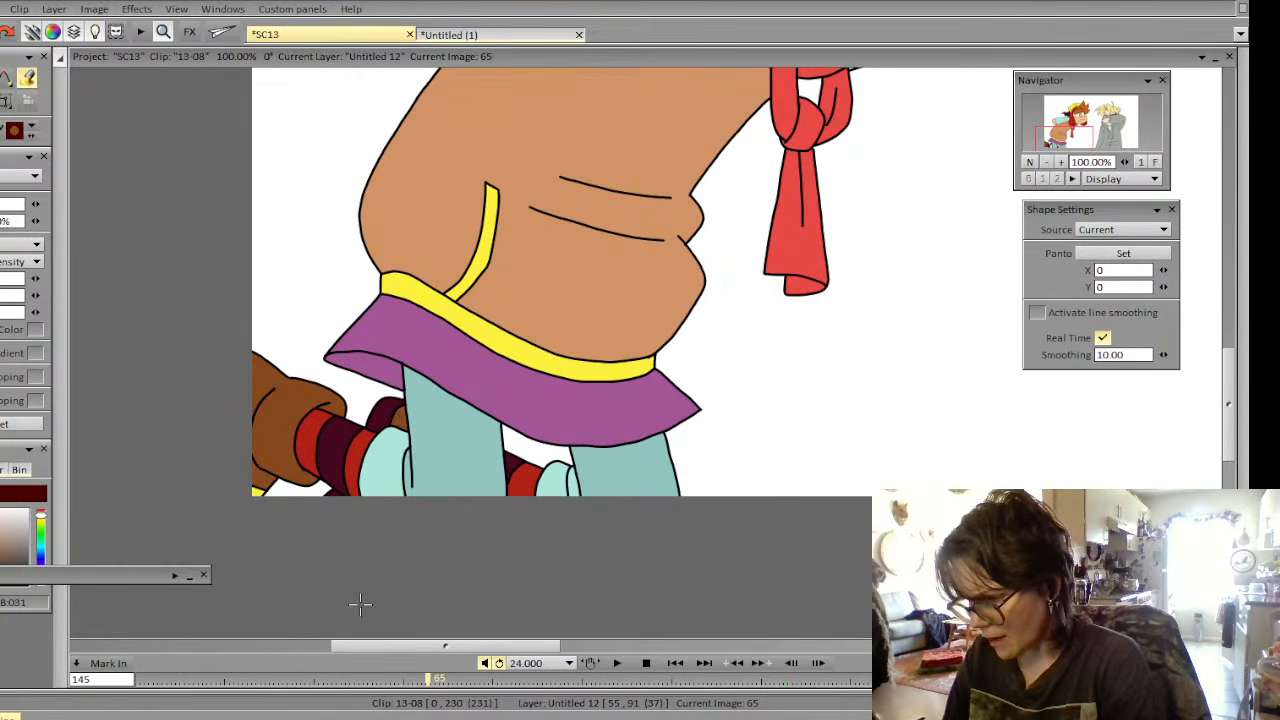
pyautogui.press('Left')
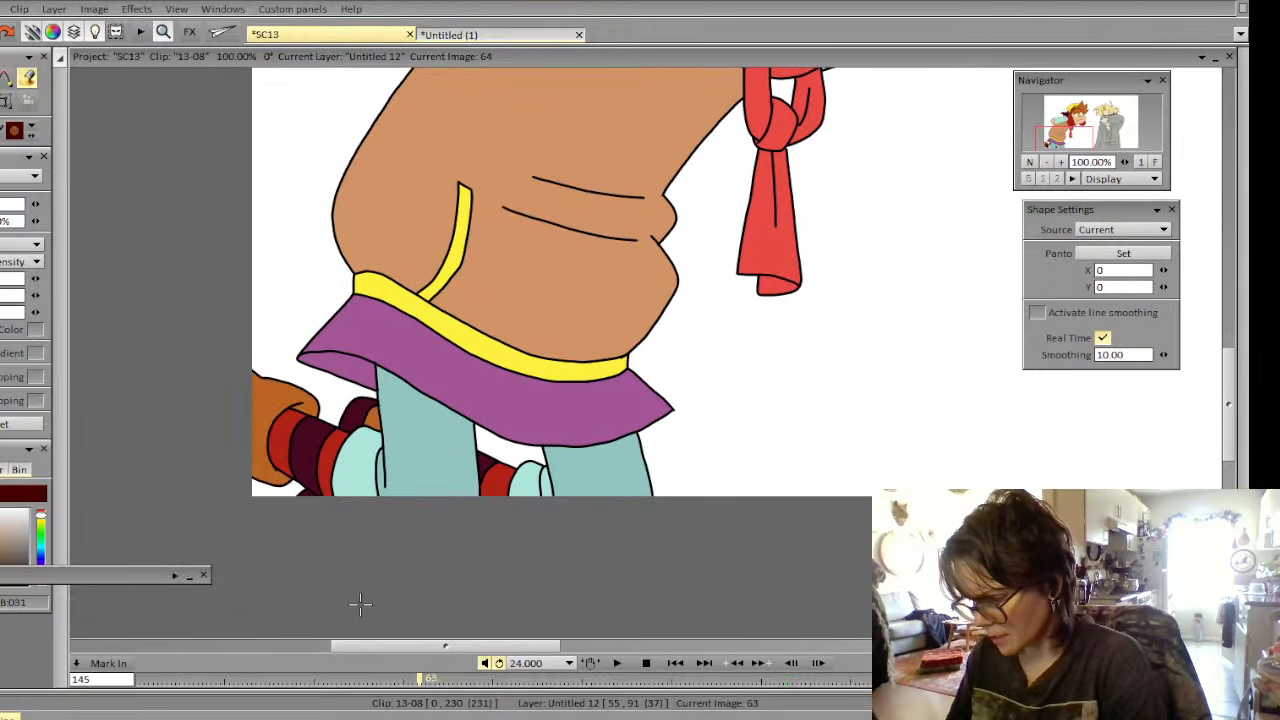
pyautogui.click(280, 400)
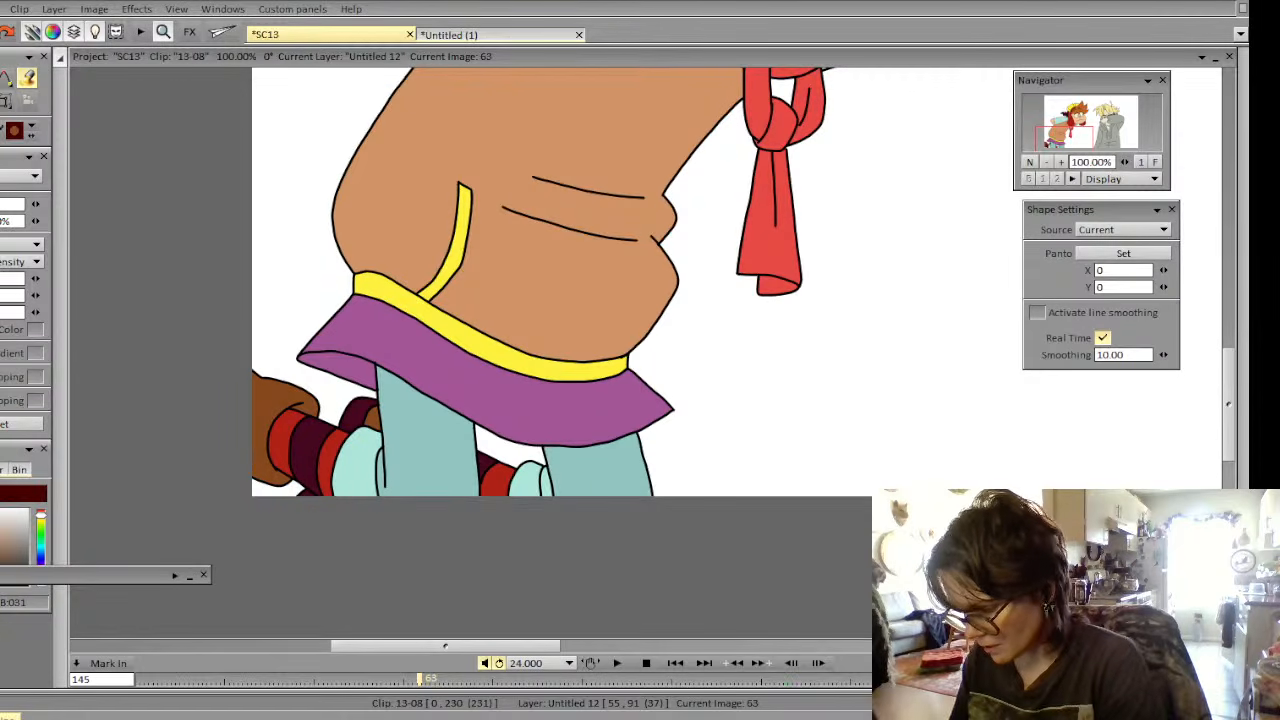
# Compare frames 60 to 63 and sample the sock's dark maroon for correcting frame 61
pyautogui.press('Left')
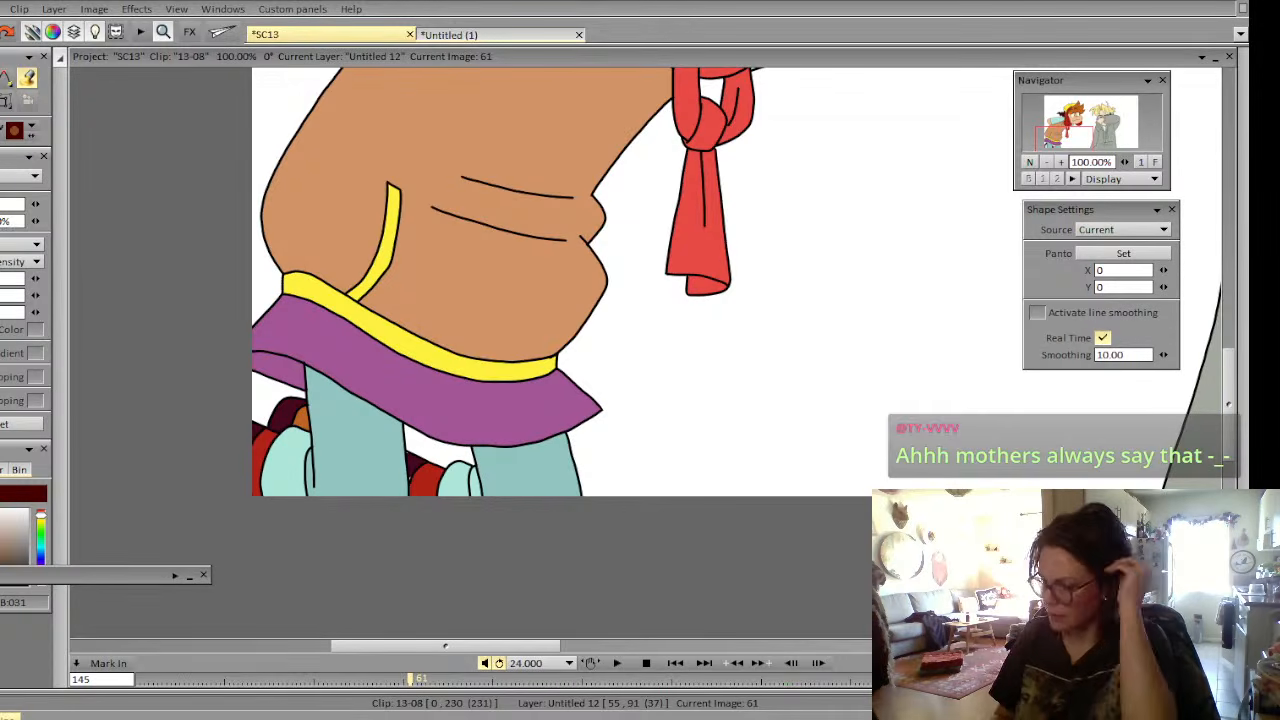
pyautogui.press('Left')
pyautogui.press('Right')
pyautogui.press('Right')
pyautogui.press('Right')
pyautogui.press('Left')
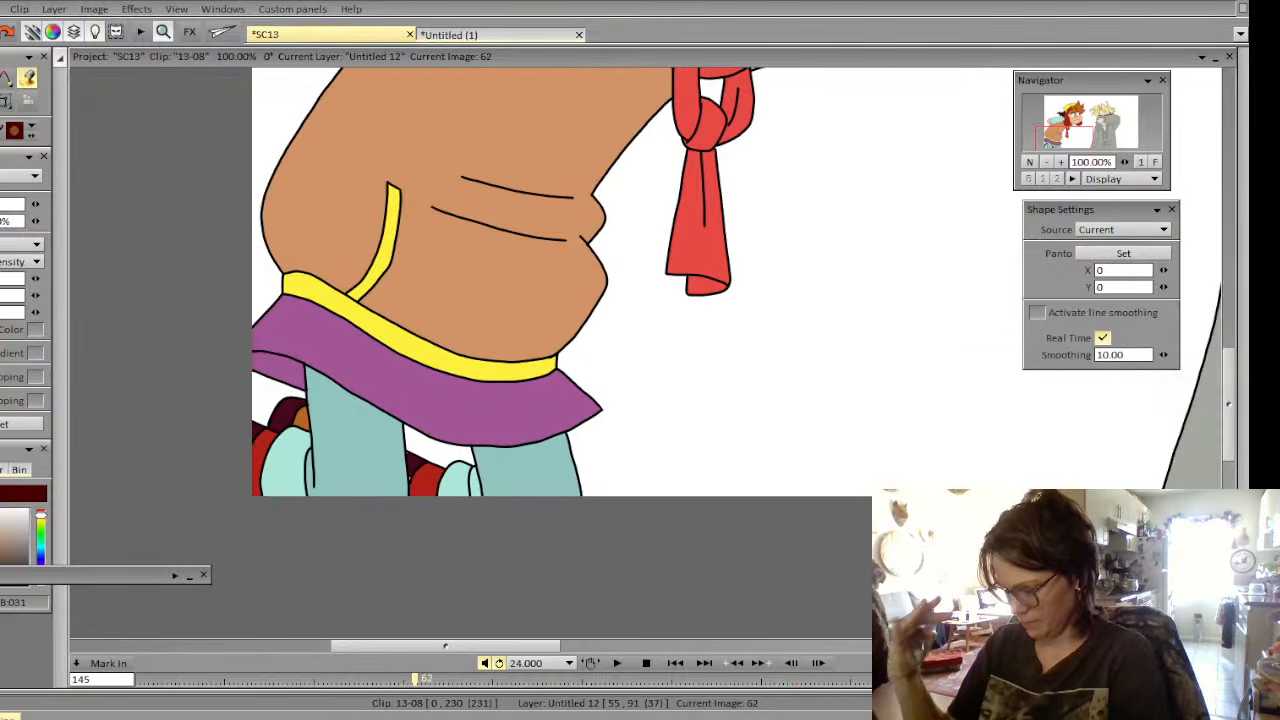
pyautogui.press('i')
pyautogui.press('Left')
pyautogui.press('Left')
pyautogui.press('Right')
pyautogui.press('Left')
# Try to fill the sock beside the leg with dark maroon at frames 61 and 59, undoing both fills
pyautogui.click(408, 470)
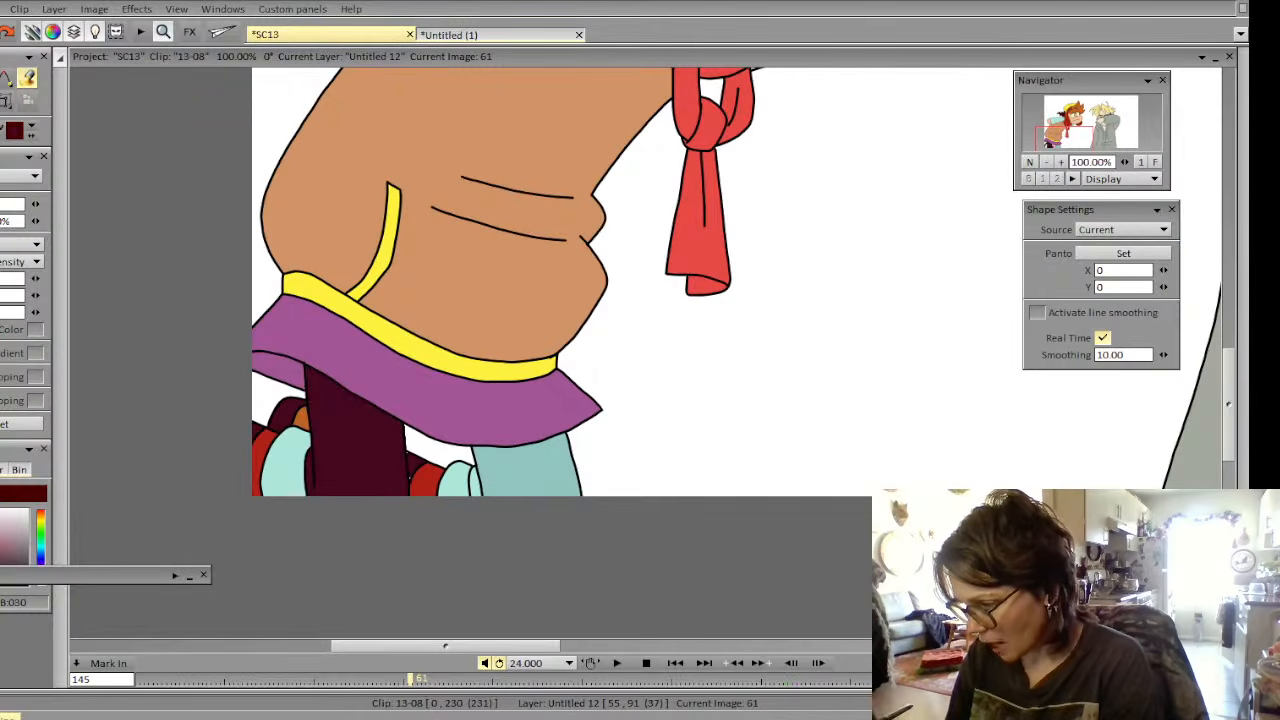
pyautogui.hotkey('ctrl', 'z')
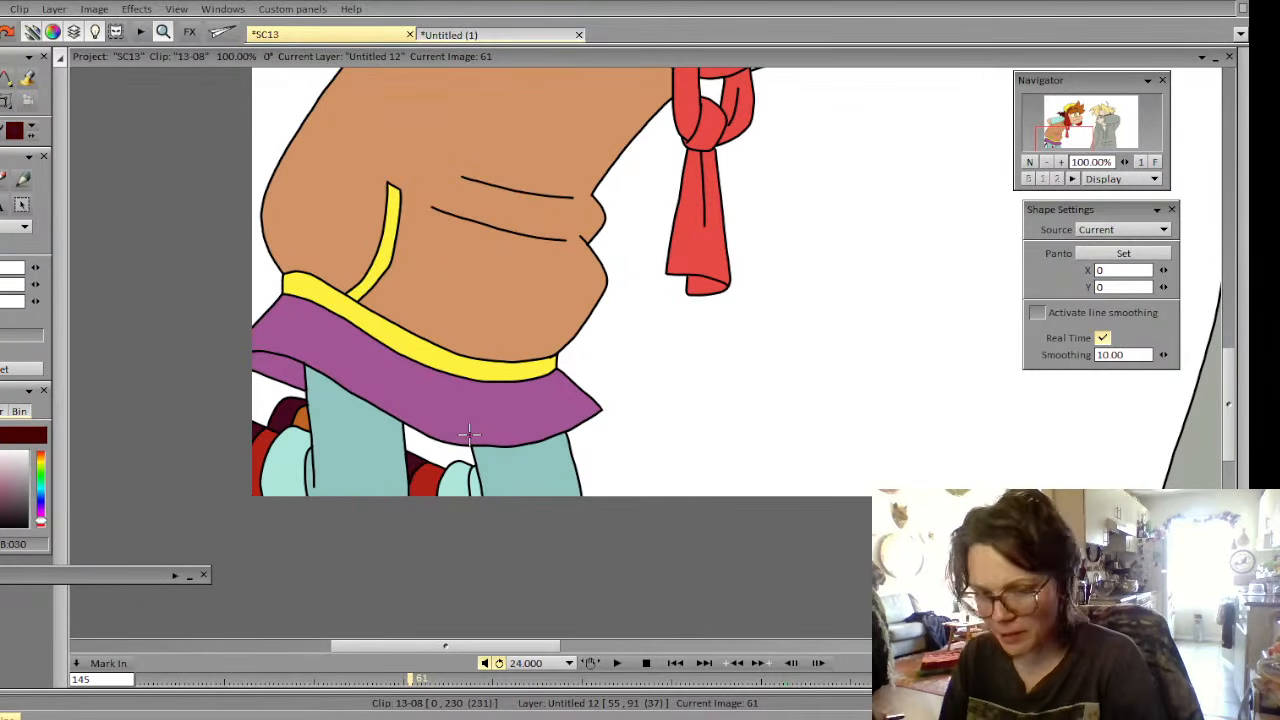
pyautogui.press('Right')
pyautogui.press('Left')
pyautogui.press('Left')
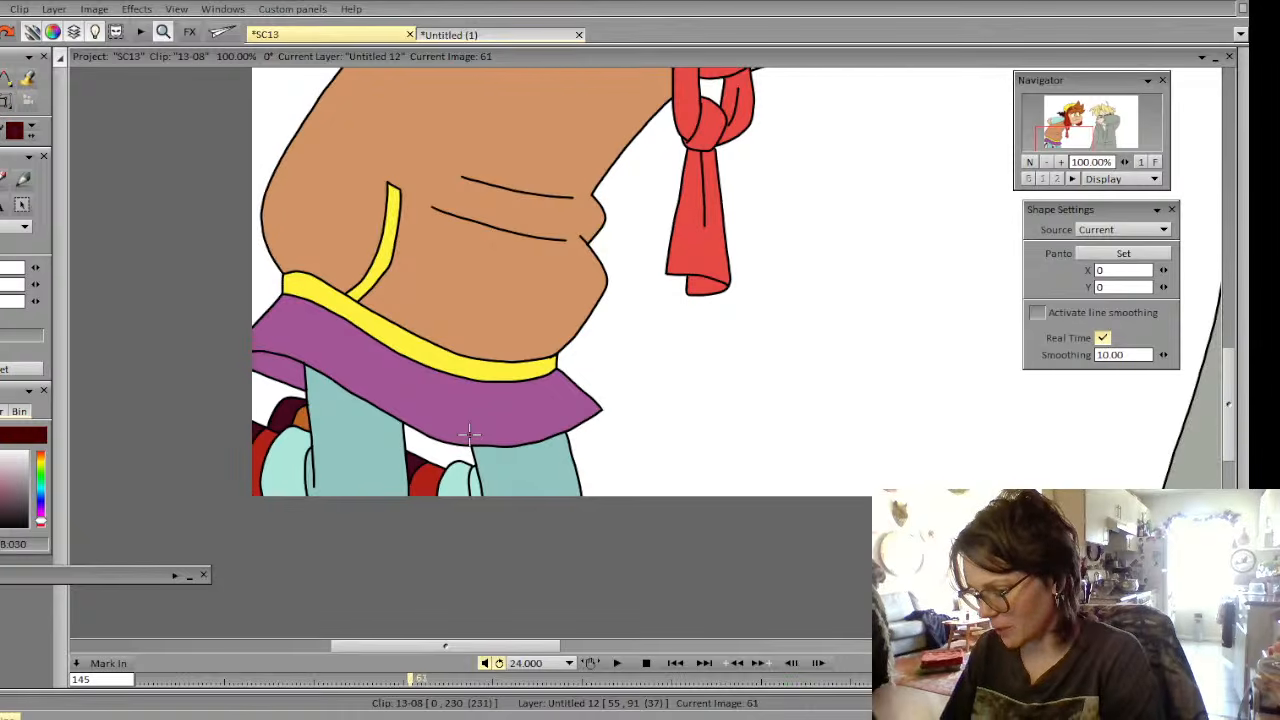
pyautogui.press('Left')
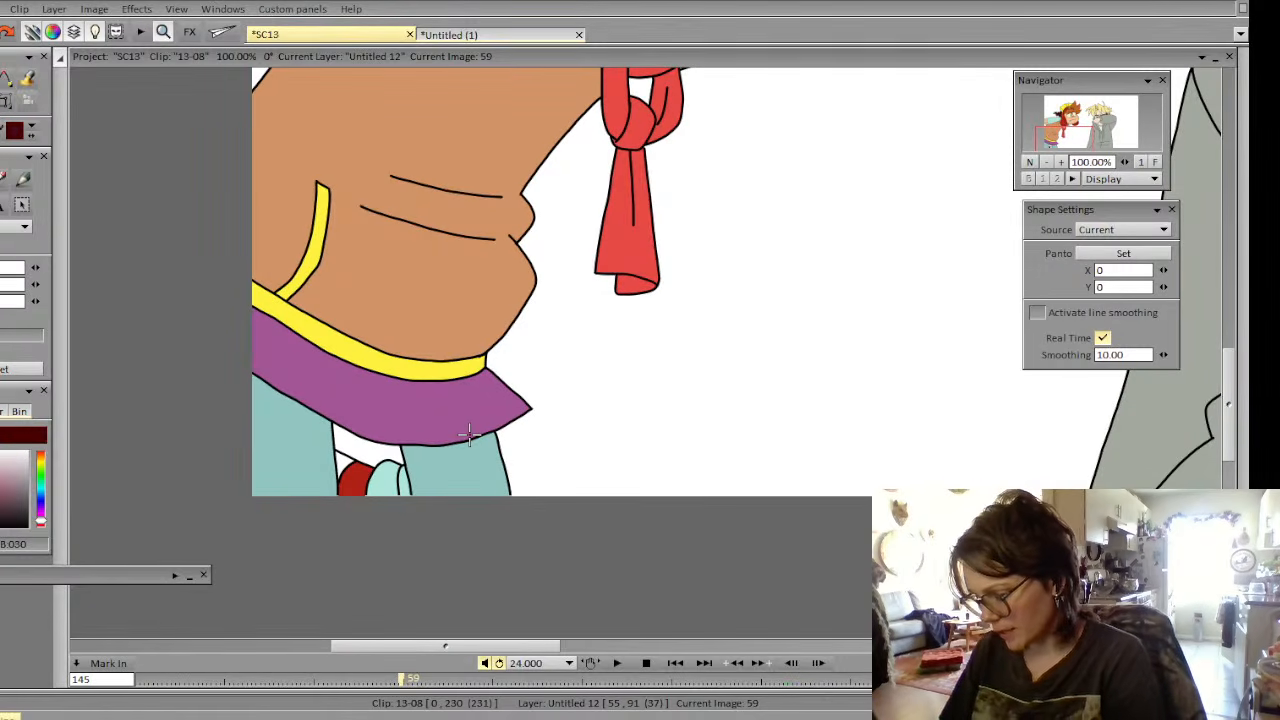
pyautogui.click(28, 79)
pyautogui.click(372, 447)
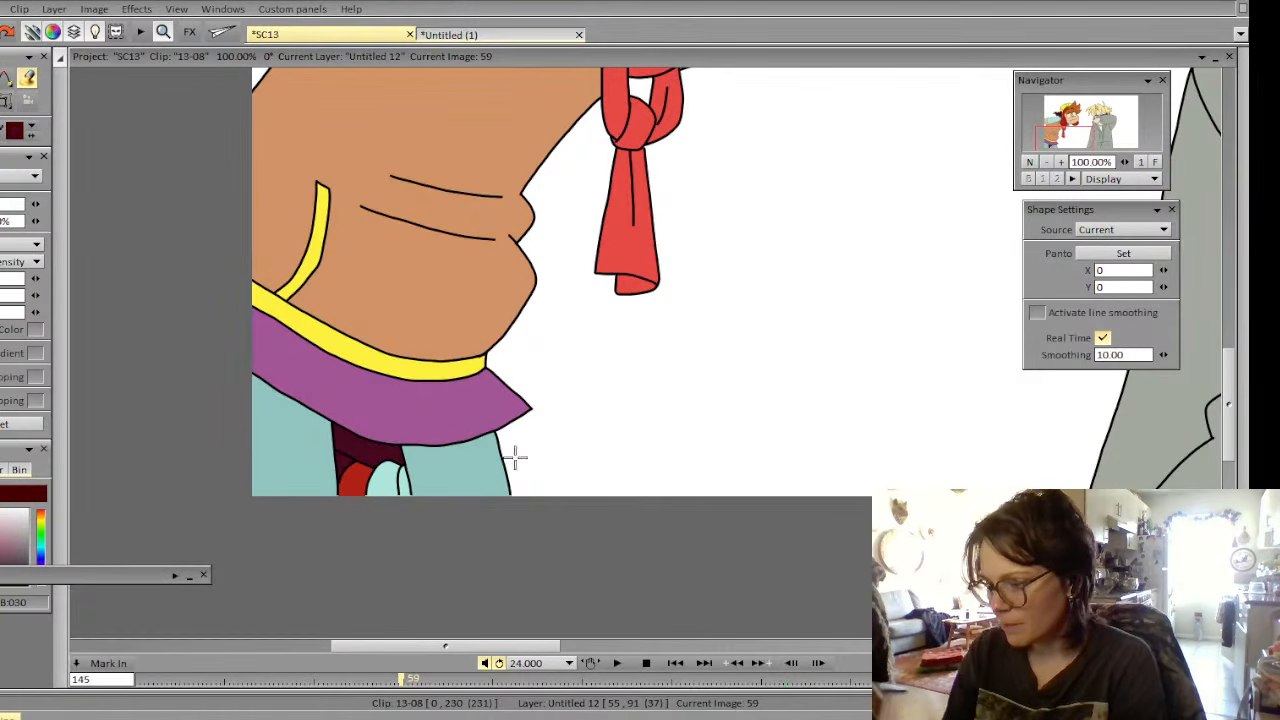
pyautogui.hotkey('ctrl', 'z')
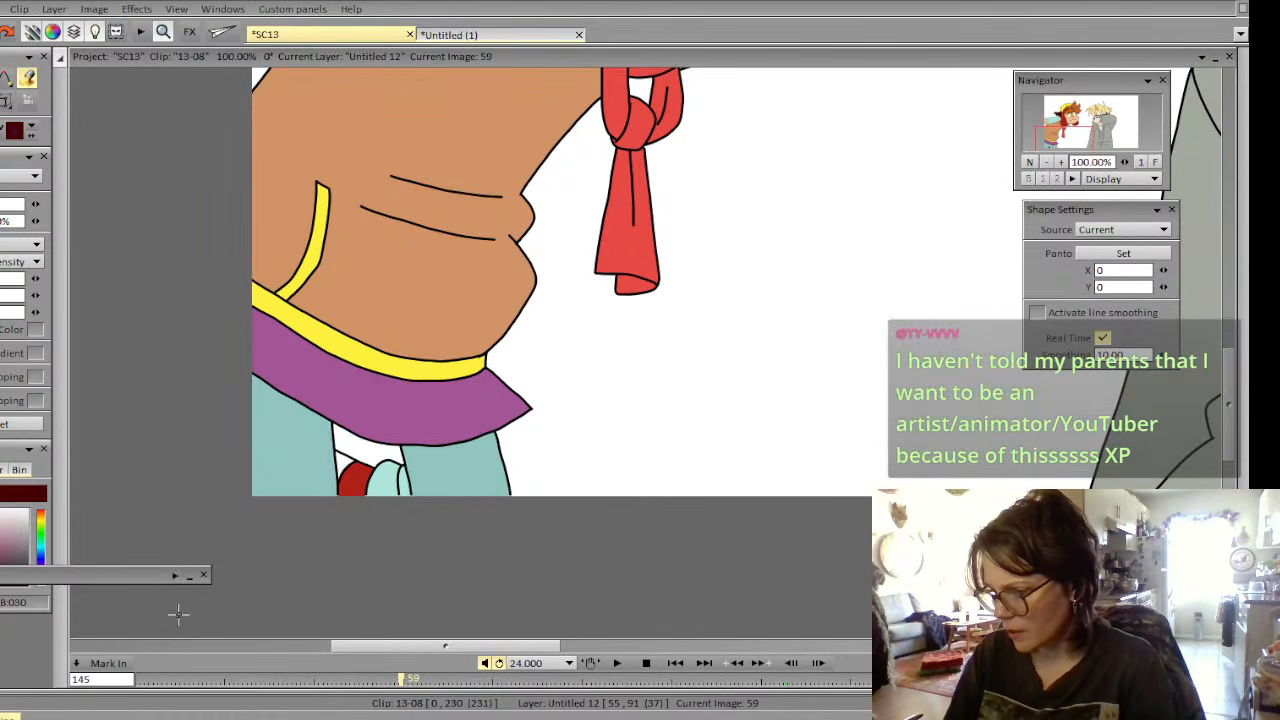
# Paint the small unfilled sock area between the legs dark maroon at frame 59
pyautogui.press('b')
pyautogui.moveTo(336, 452); pyautogui.dragTo(343, 459)
pyautogui.moveTo(350, 462)
pyautogui.mouseDown()
pyautogui.moveTo(338, 458)
pyautogui.moveTo(352, 464)
pyautogui.mouseUp()
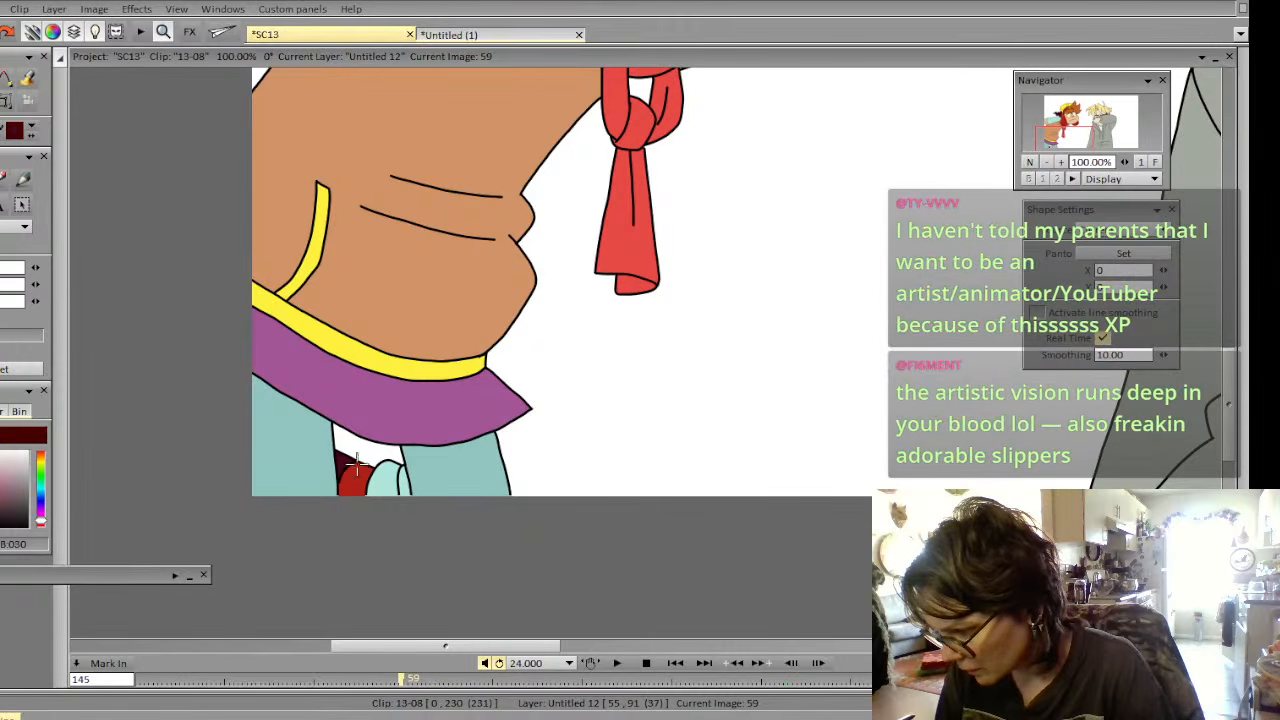
# Colour the small sock area between the legs dark maroon at frame 57 and compare it with frame 58
pyautogui.press('Left')
pyautogui.press('Right')
pyautogui.press('Left')
pyautogui.press('Left')
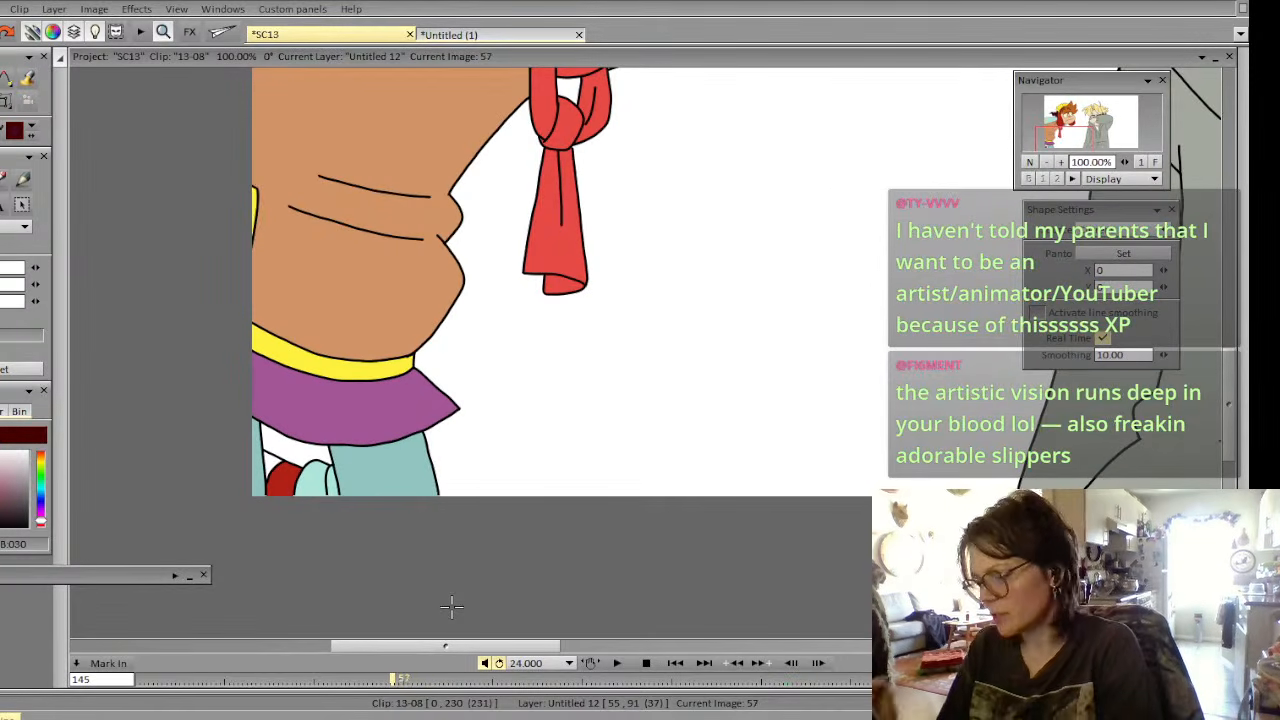
pyautogui.click(27, 77)
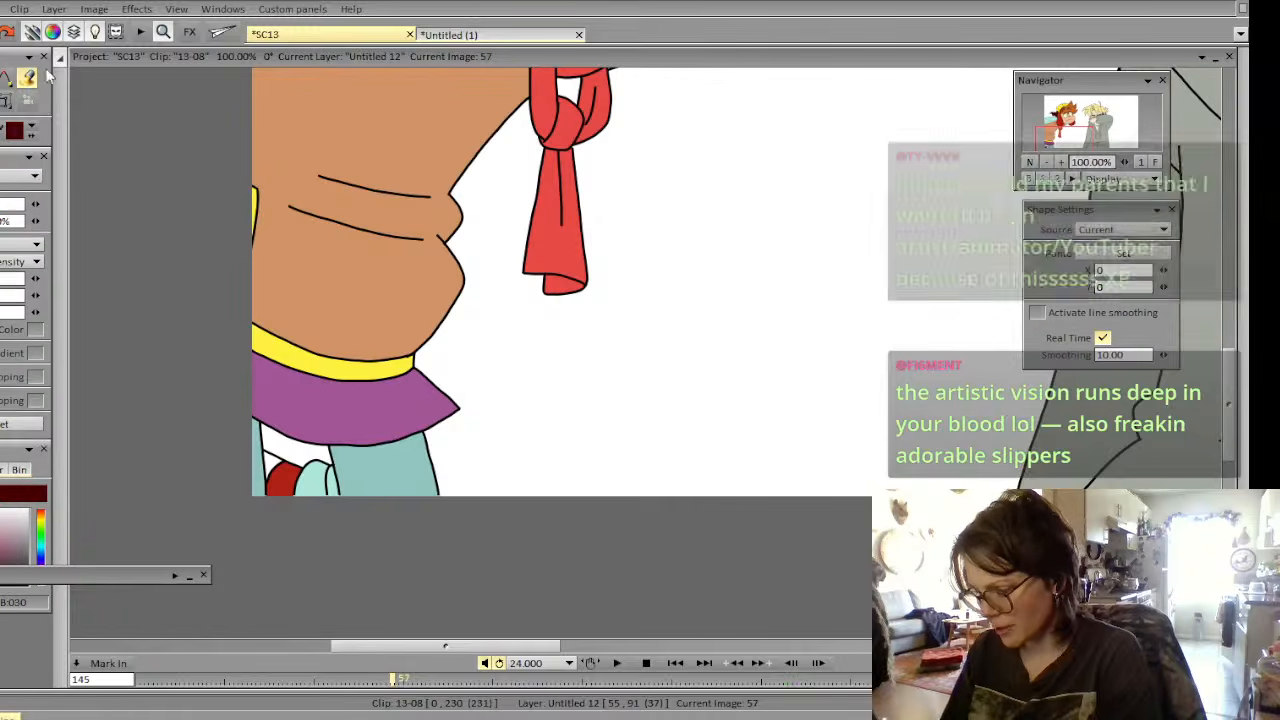
pyautogui.click(271, 463)
pyautogui.hotkey('ctrl', 'z')
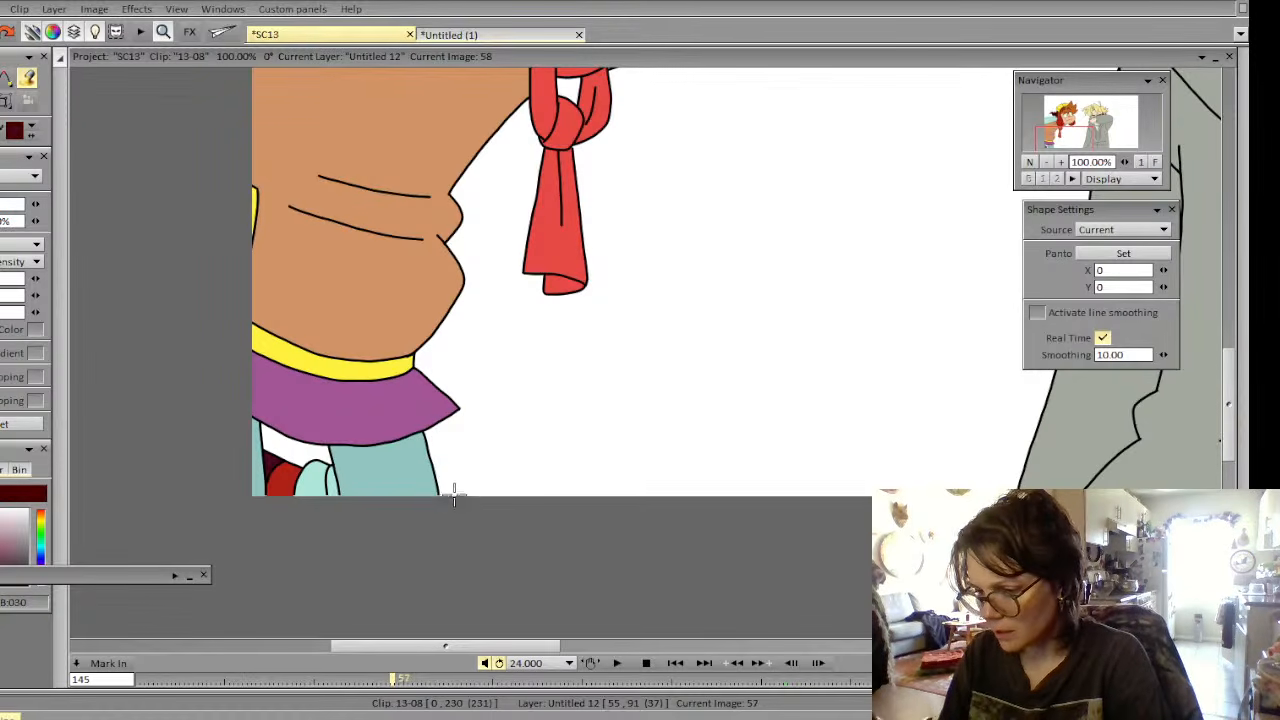
pyautogui.press('Right')
pyautogui.press('Left')
pyautogui.press('Right')
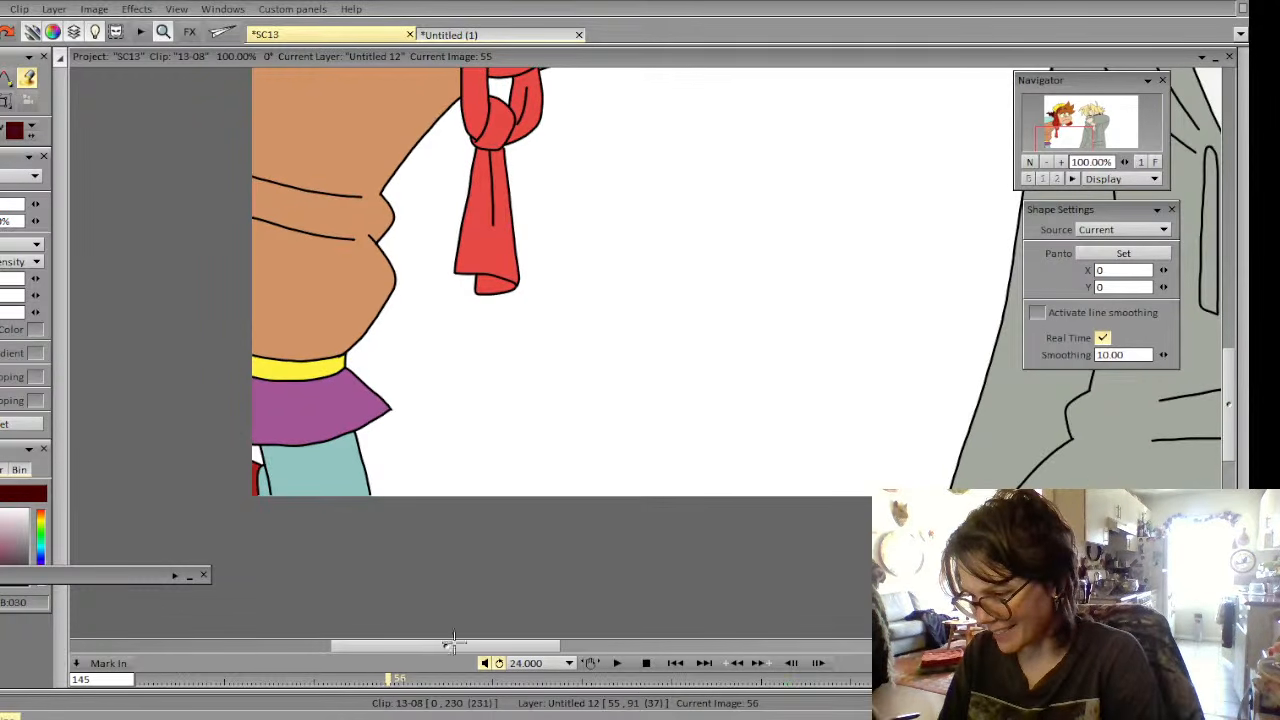
# View the whole scene at 33.33% and check the character's colours from frame 56 to frame 66
pyautogui.click(1045, 162)
pyautogui.click(1048, 163)
pyautogui.click(1048, 163)
pyautogui.moveTo(1061, 146); pyautogui.dragTo(1085, 126)
pyautogui.press('Right')
pyautogui.press('Right')
pyautogui.press('Right')
pyautogui.press('Right')
pyautogui.press('Right')
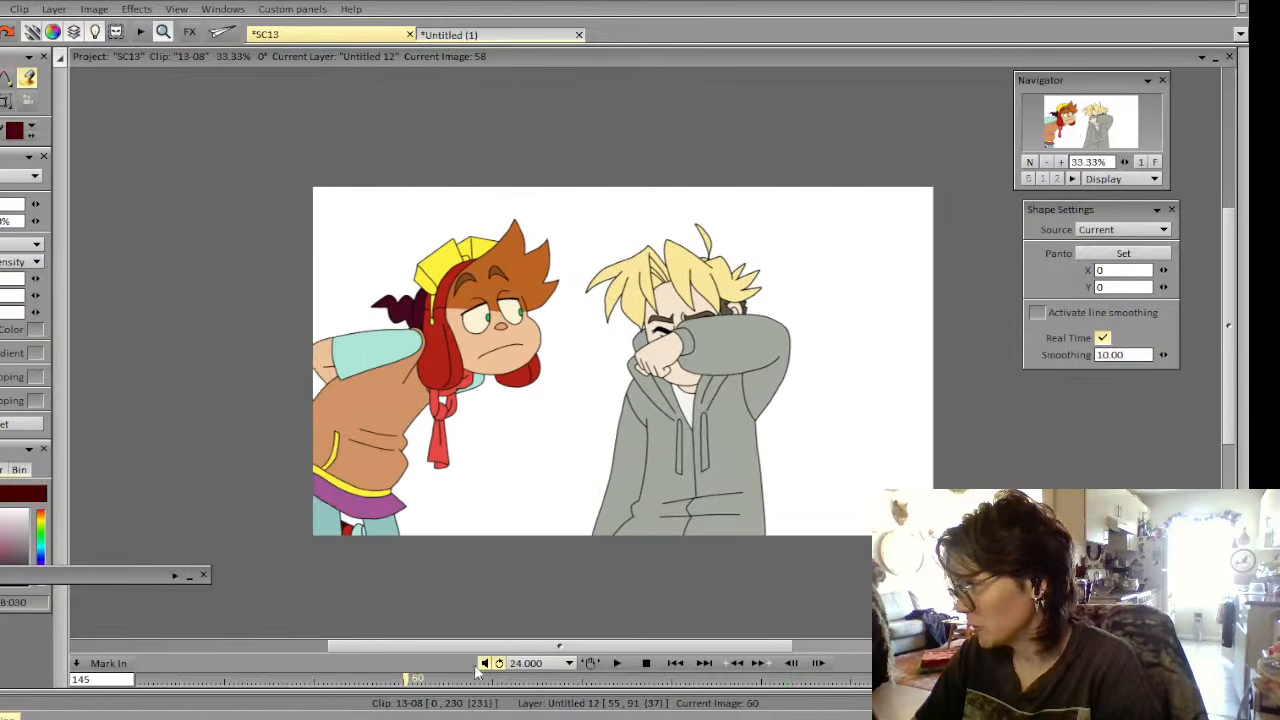
pyautogui.press('Right')
pyautogui.press('Right')
pyautogui.press('Right')
pyautogui.press('Right')
pyautogui.press('Right')
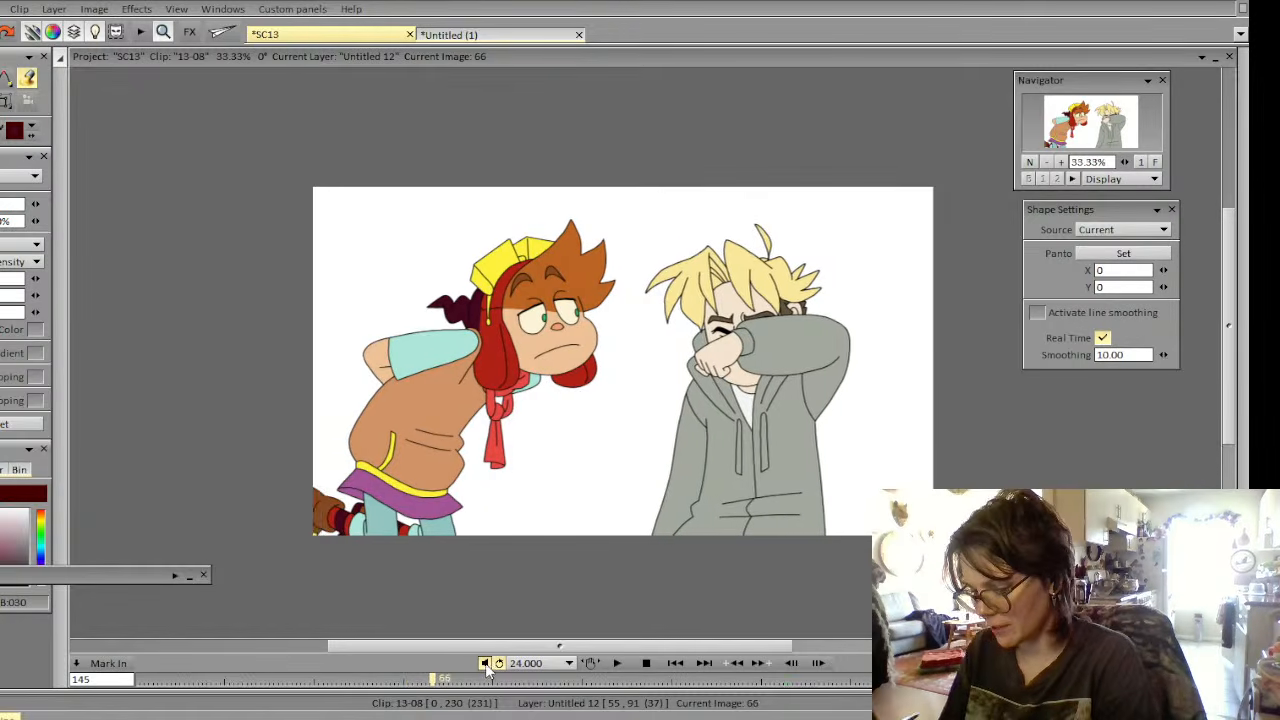
# Return to frame 61 and compare the boots and socks there with the neighbouring frames
pyautogui.press('Left')
pyautogui.press('Left')
pyautogui.press('Left')
pyautogui.press('Left')
pyautogui.press('Left')
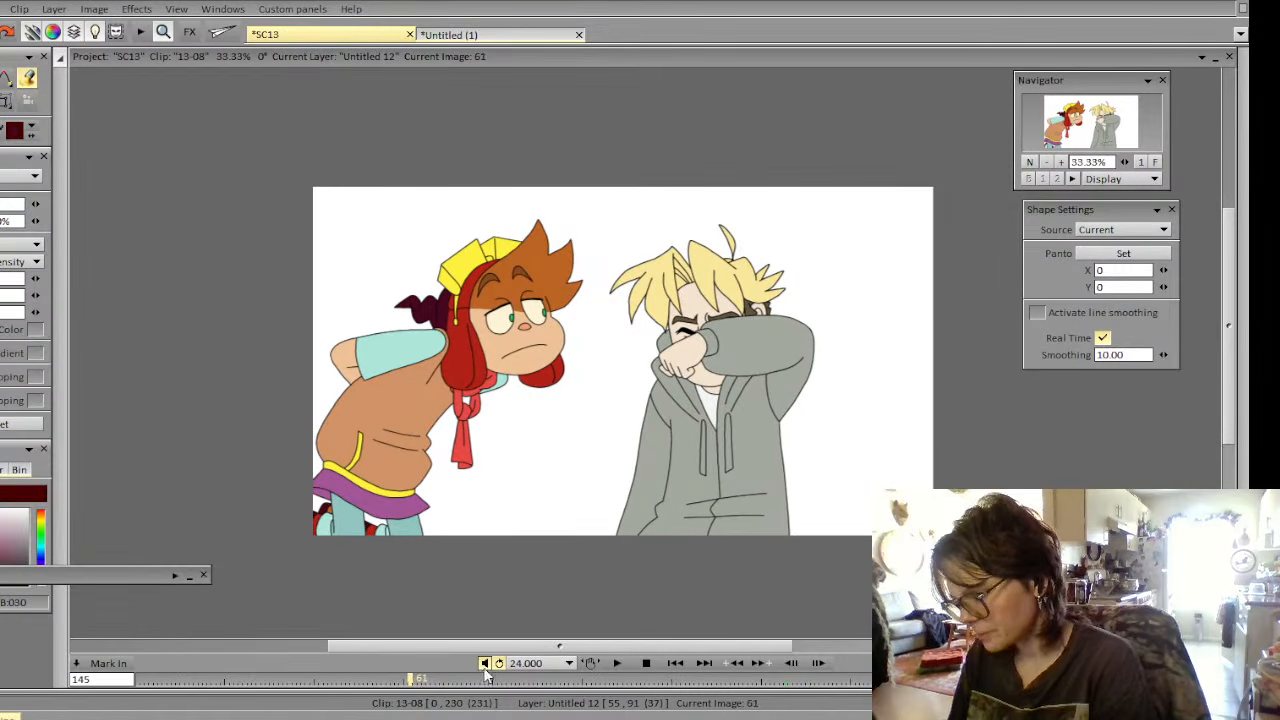
pyautogui.press('Right')
pyautogui.press('Right')
pyautogui.press('Left')
pyautogui.press('Left')
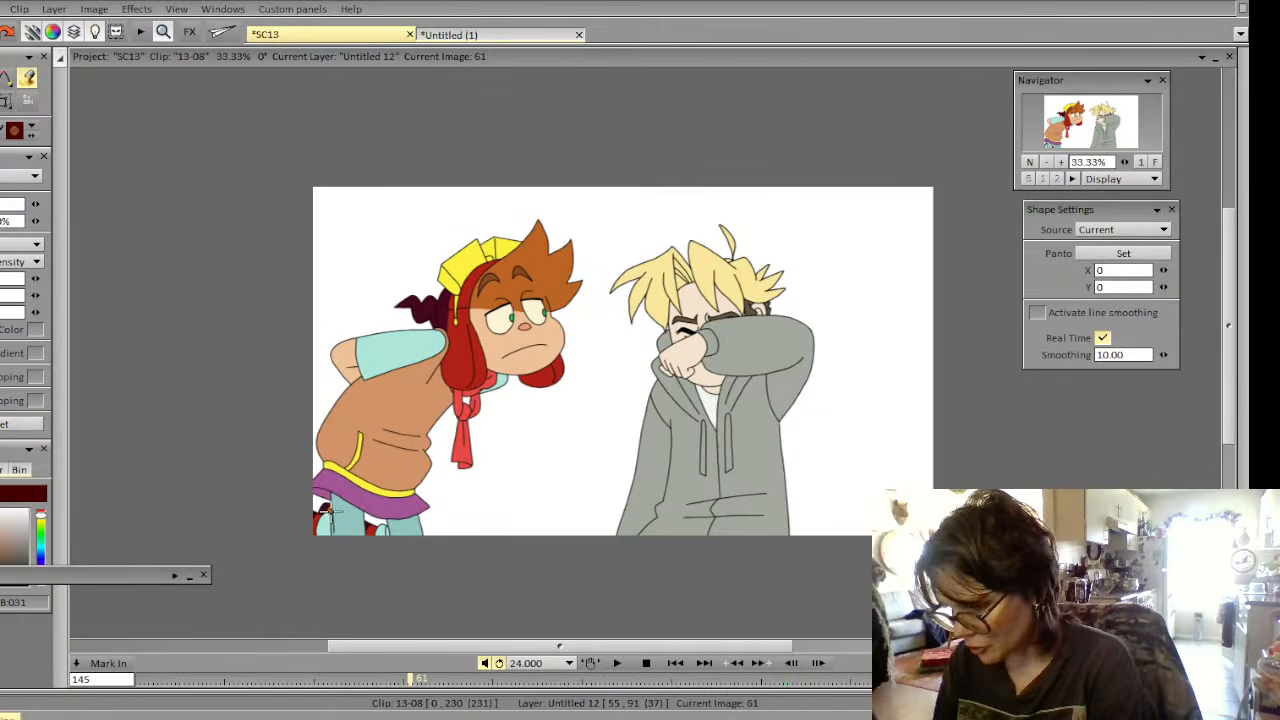
# Check the boot and sock colours across frames 60 to 71
pyautogui.press('Left')
pyautogui.press('Right')
pyautogui.press('Right')
pyautogui.press('Right')
pyautogui.press('Right')
pyautogui.press('Right')
pyautogui.press('Right')
pyautogui.press('Right')
pyautogui.press('Right')
pyautogui.press('Right')
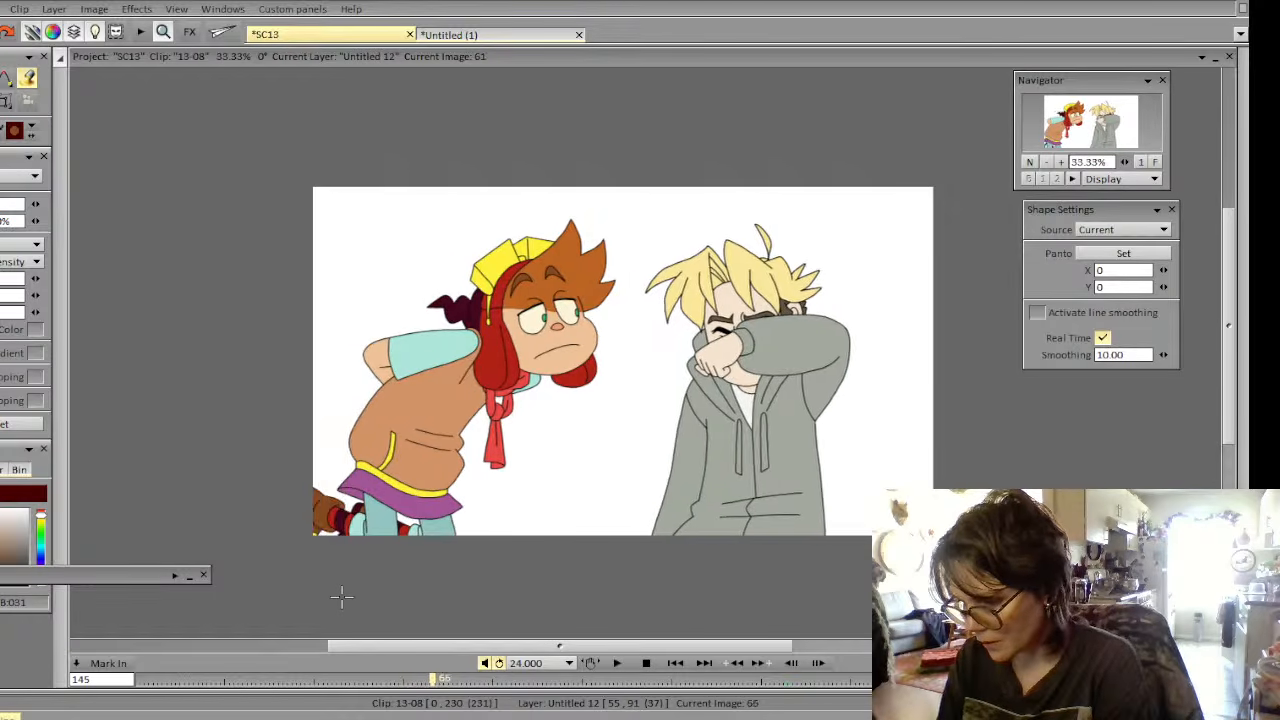
pyautogui.press('Right')
pyautogui.press('Right')
pyautogui.press('Right')
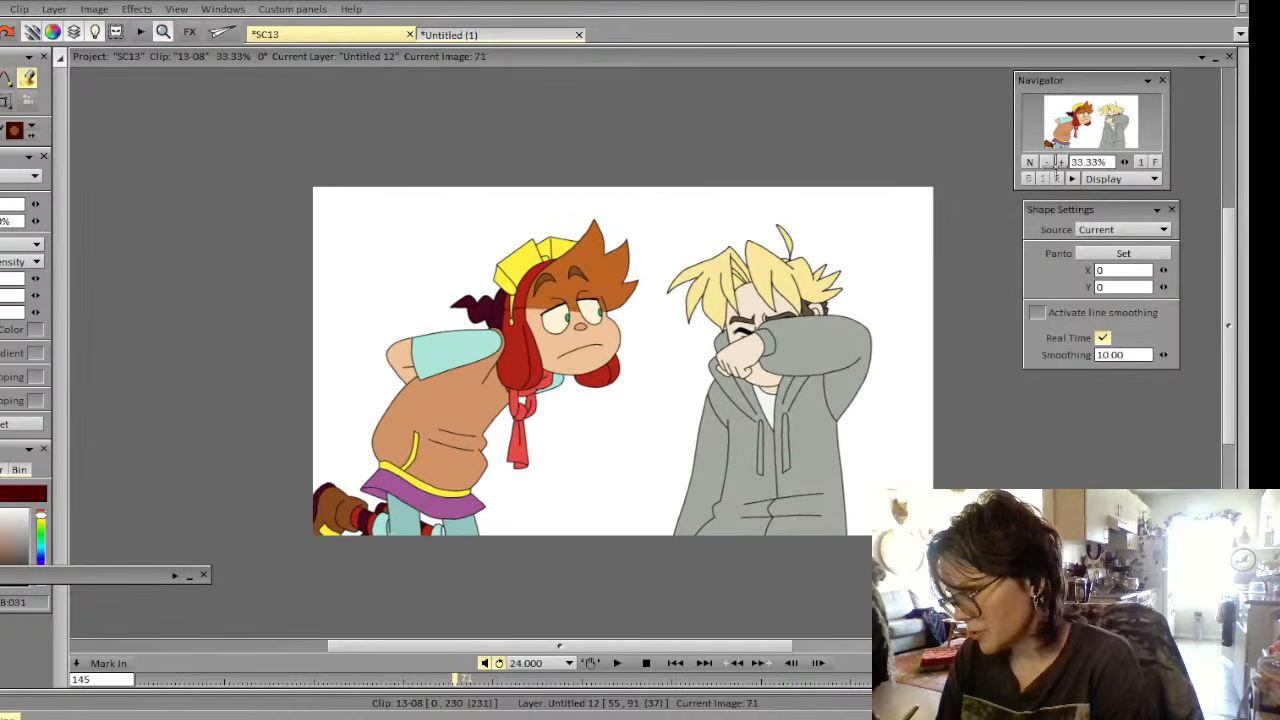
# View the scene at 50% and examine both characters from frame 72 to frame 83
pyautogui.click(1061, 162)
pyautogui.press('Right')
pyautogui.press('Right')
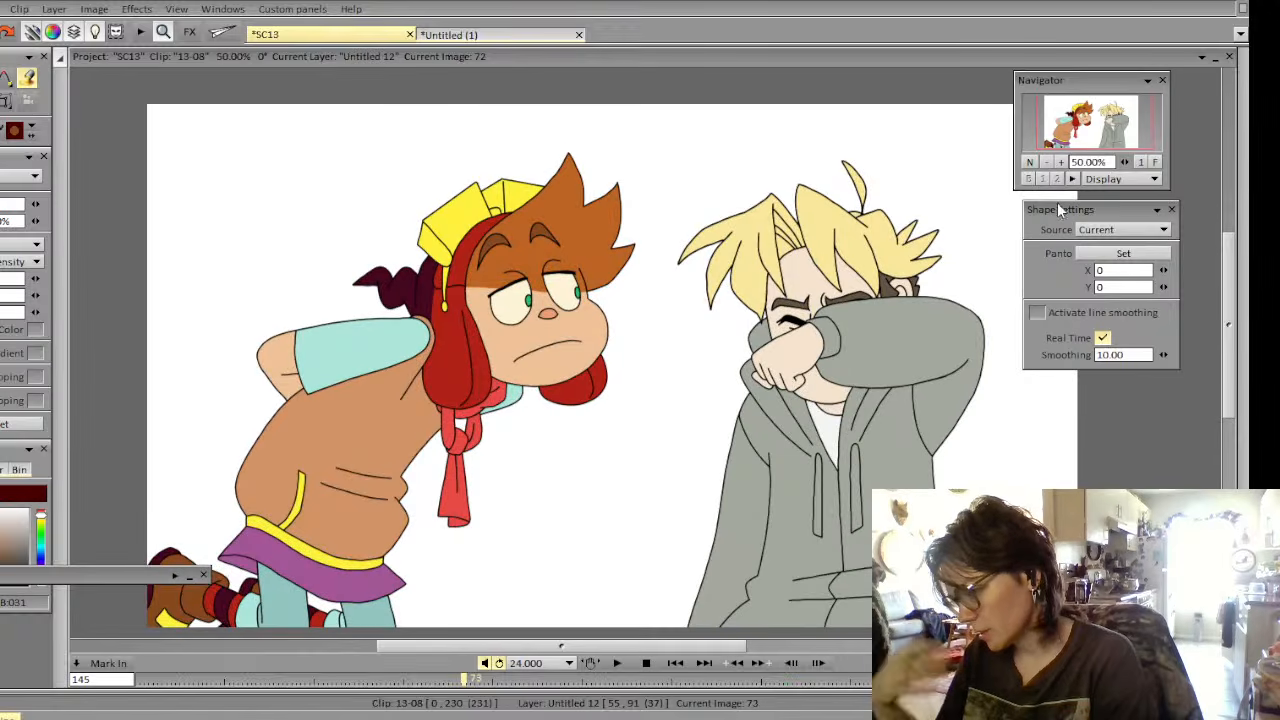
pyautogui.press('Right')
pyautogui.press('Right')
pyautogui.press('Right')
pyautogui.press('Right')
pyautogui.press('Right')
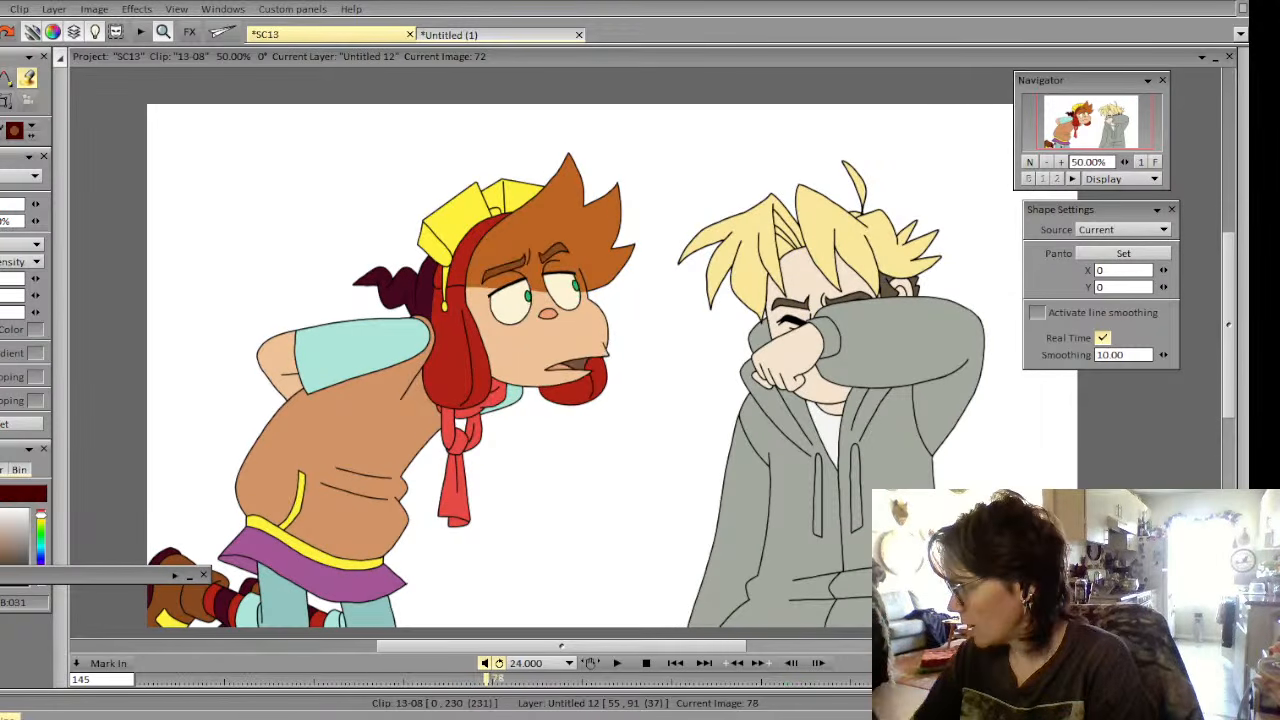
pyautogui.press('Right')
pyautogui.press('Right')
pyautogui.press('Right')
pyautogui.press('Right')
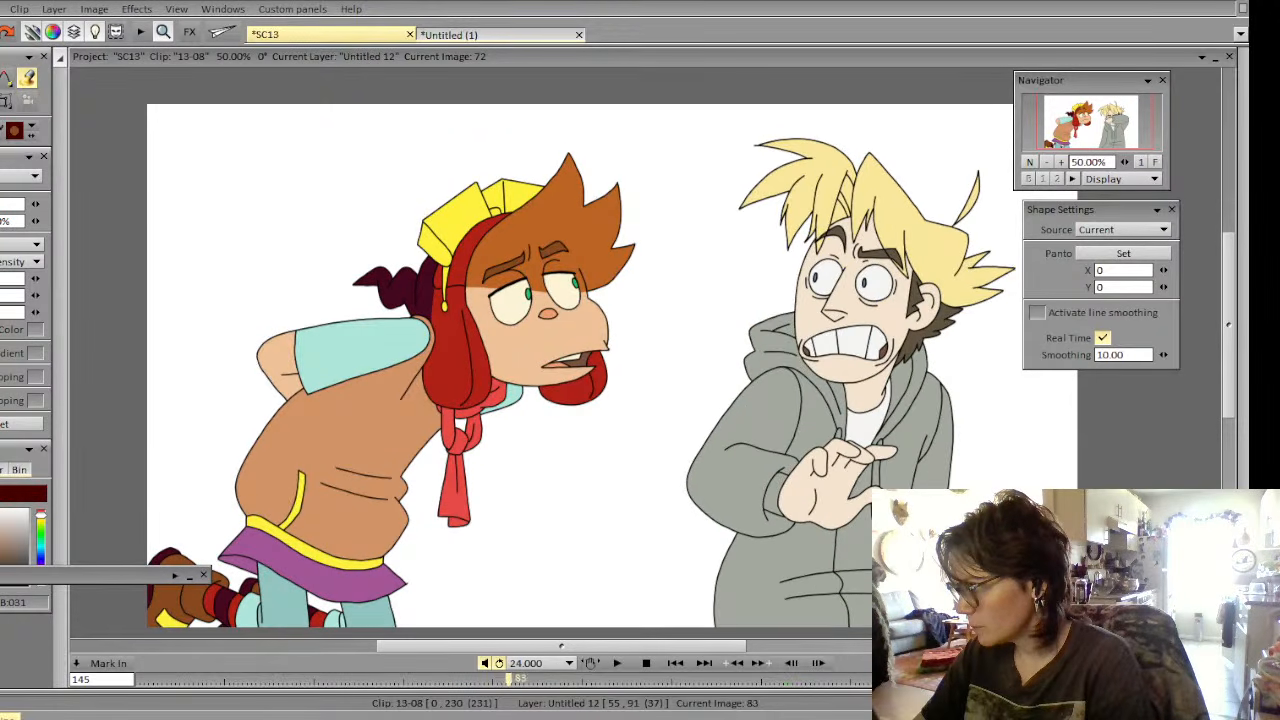
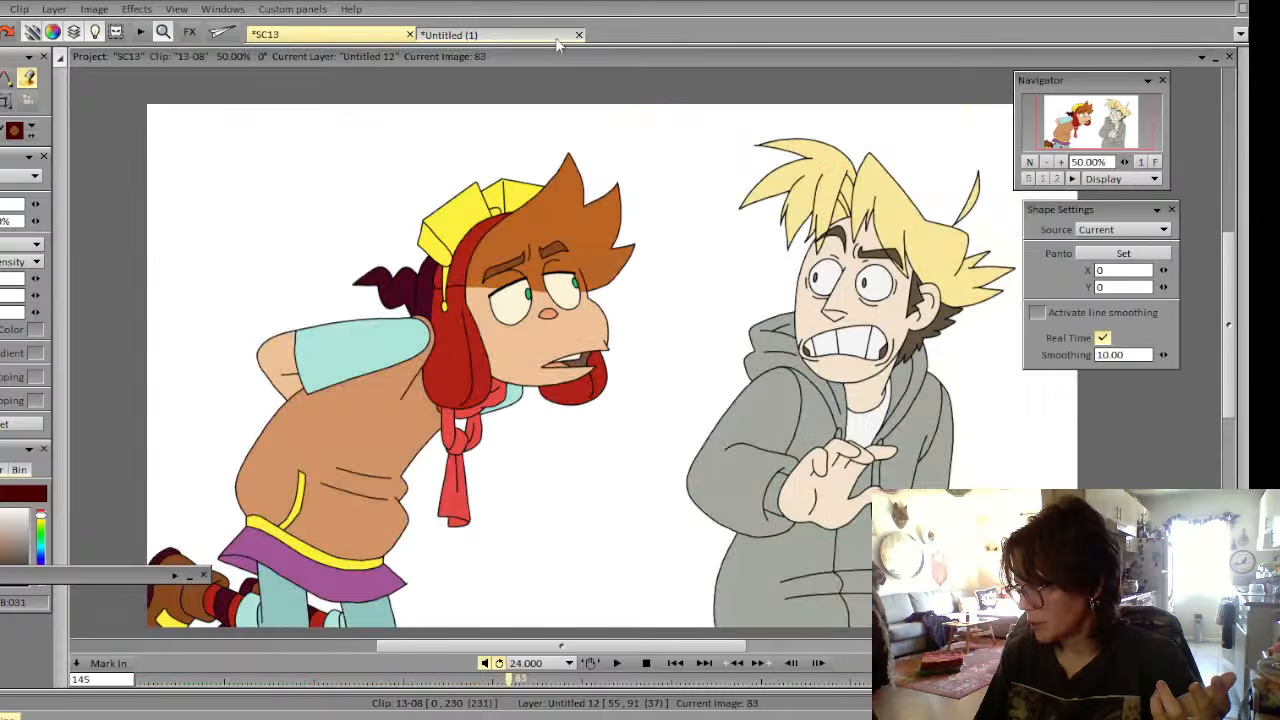
# Close the Untitled (1) project without saving it and save the SC13 project
pyautogui.click(564, 38)
pyautogui.click(578, 35)
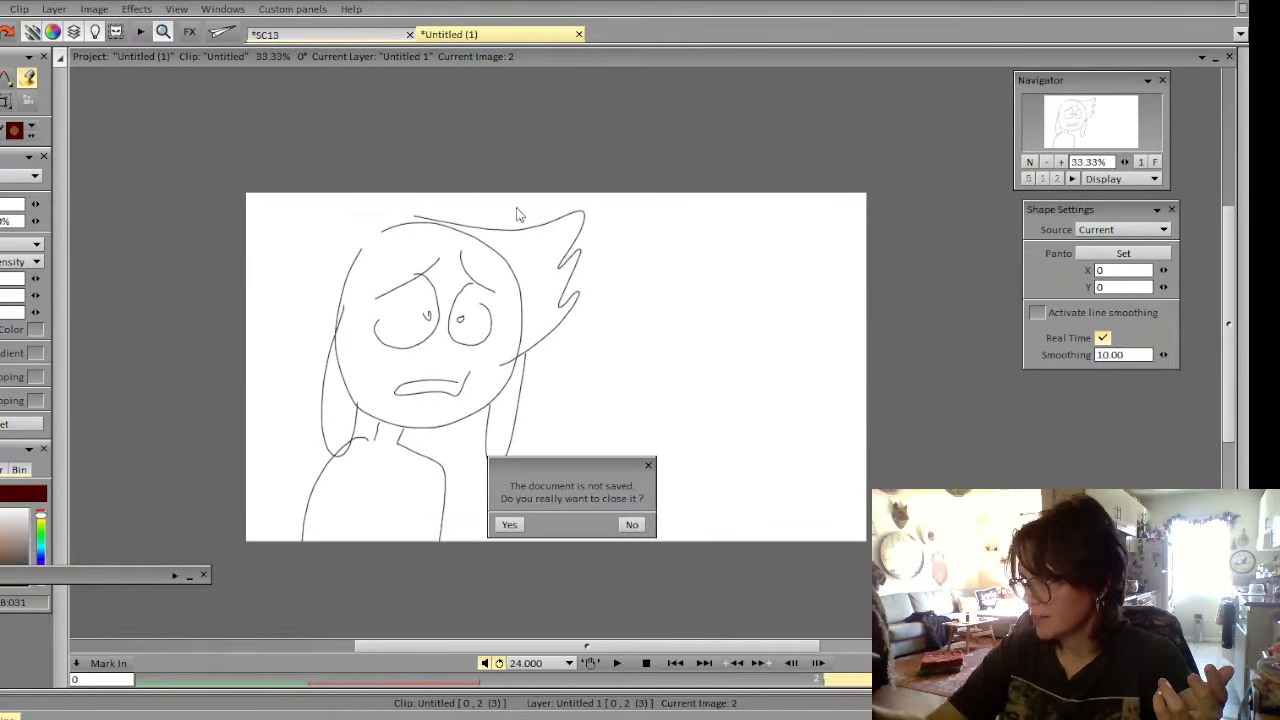
pyautogui.click(509, 524)
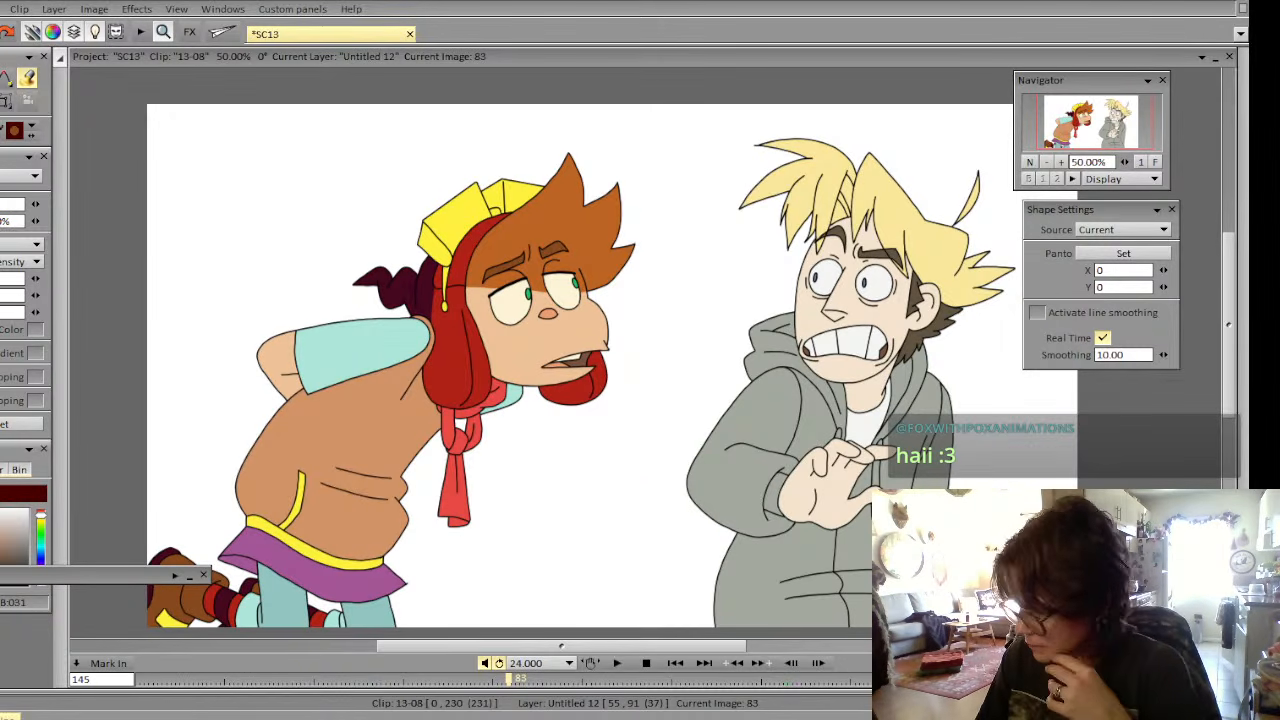
pyautogui.hotkey('ctrl', 's')
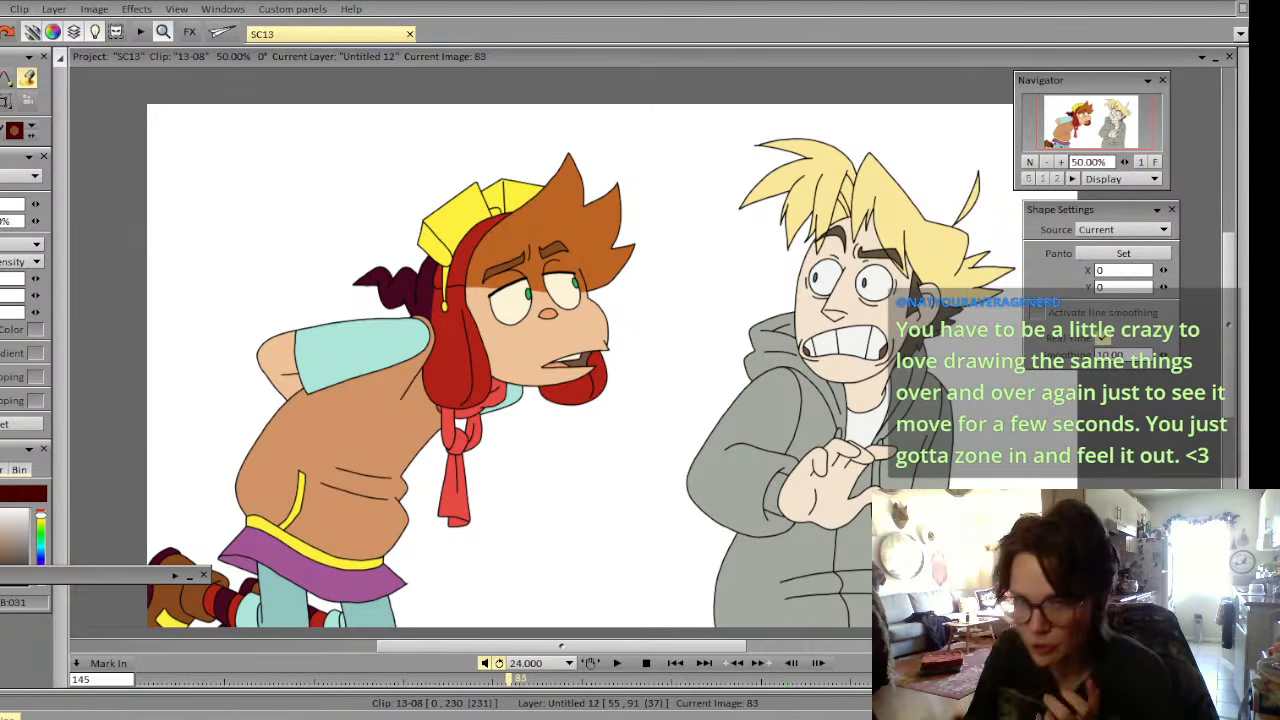
# Examine both characters' poses and colours from frame 83 to frame 91
pyautogui.press('Left')
pyautogui.press('Right')
pyautogui.press('Right')
pyautogui.press('Right')
pyautogui.press('Right')
pyautogui.press('Right')
pyautogui.press('Right')
pyautogui.press('Right')
pyautogui.press('Right')
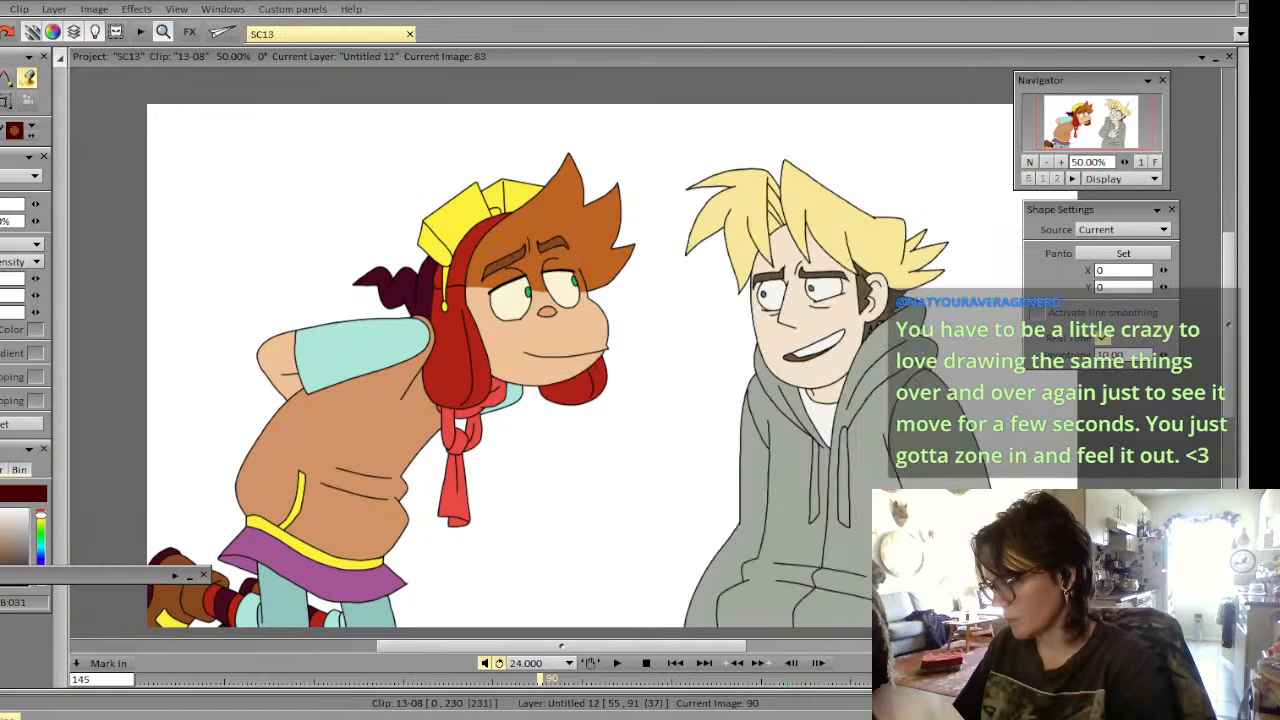
pyautogui.press('Right')
pyautogui.press('Right')
pyautogui.press('Left')
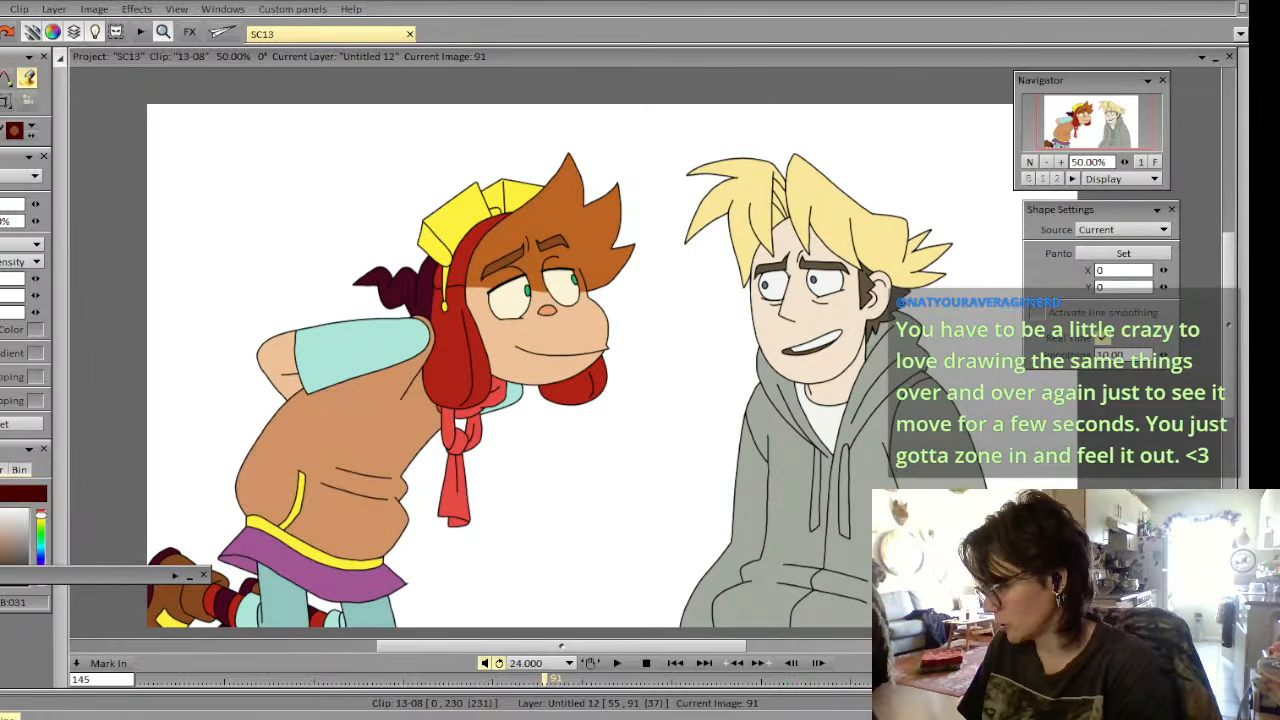
# Extend the crouching character's colour layer through frame 99 and make layer Untitled 22 current
pyautogui.press('Left')
pyautogui.press('Right')
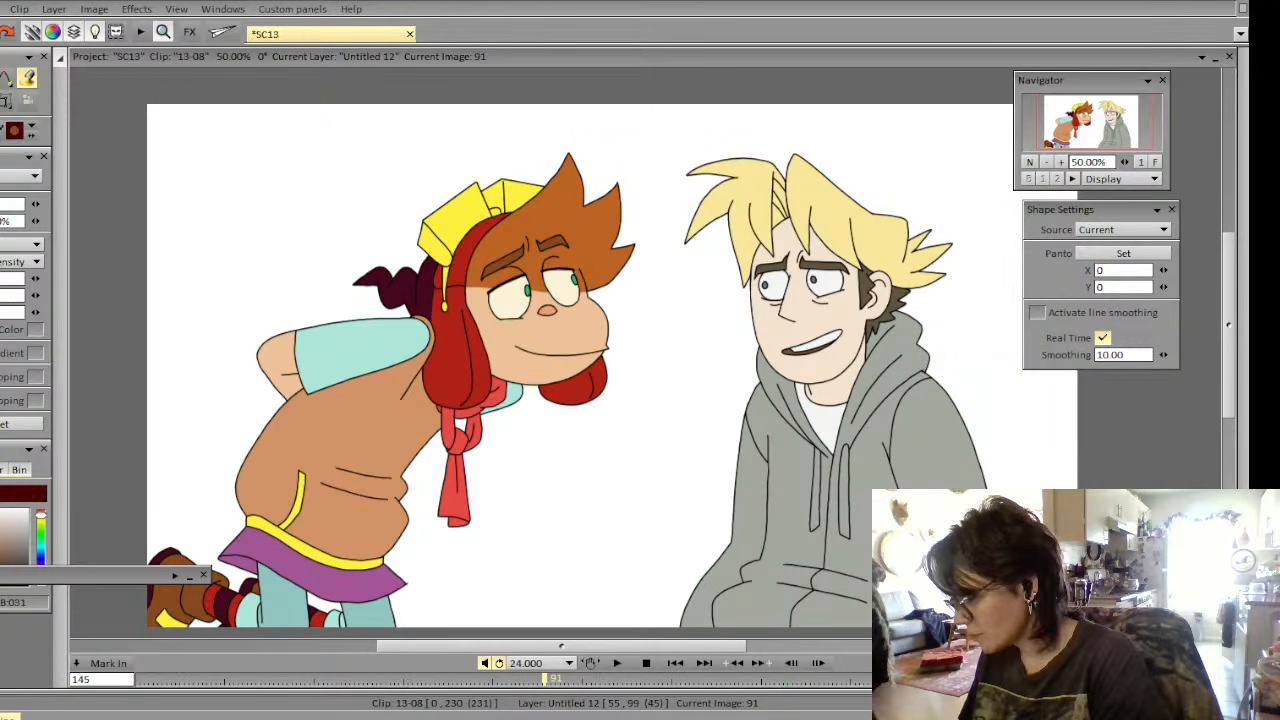
pyautogui.press('Right')
pyautogui.press('Left')
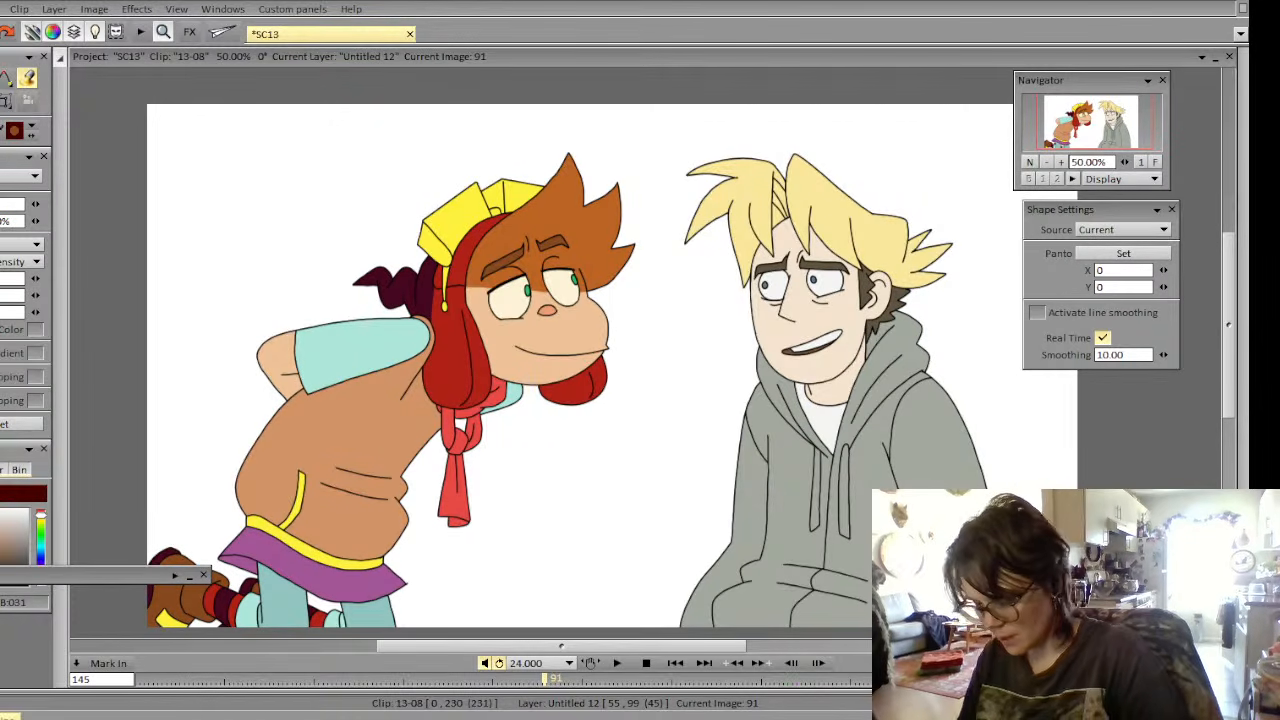
pyautogui.hotkey('ctrl', 'm')
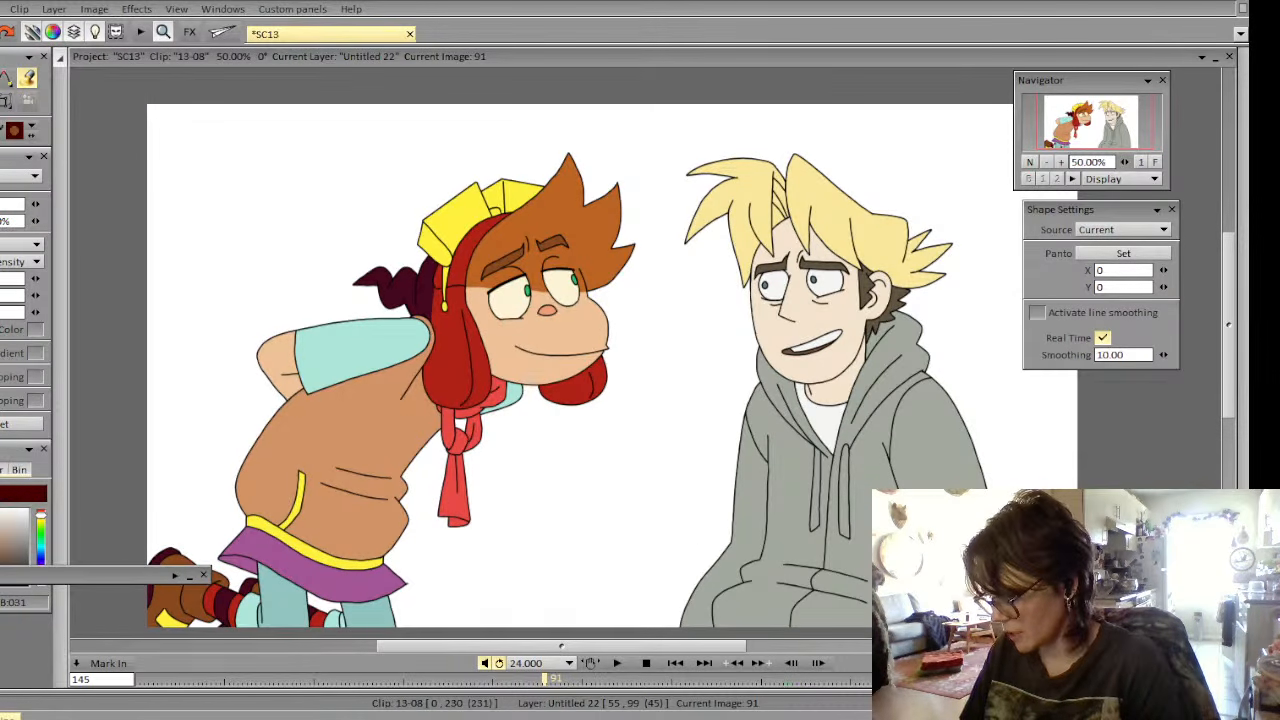
# Compare the coloured crouching character on frame 99 with the line art on frame 100
pyautogui.press('Right')
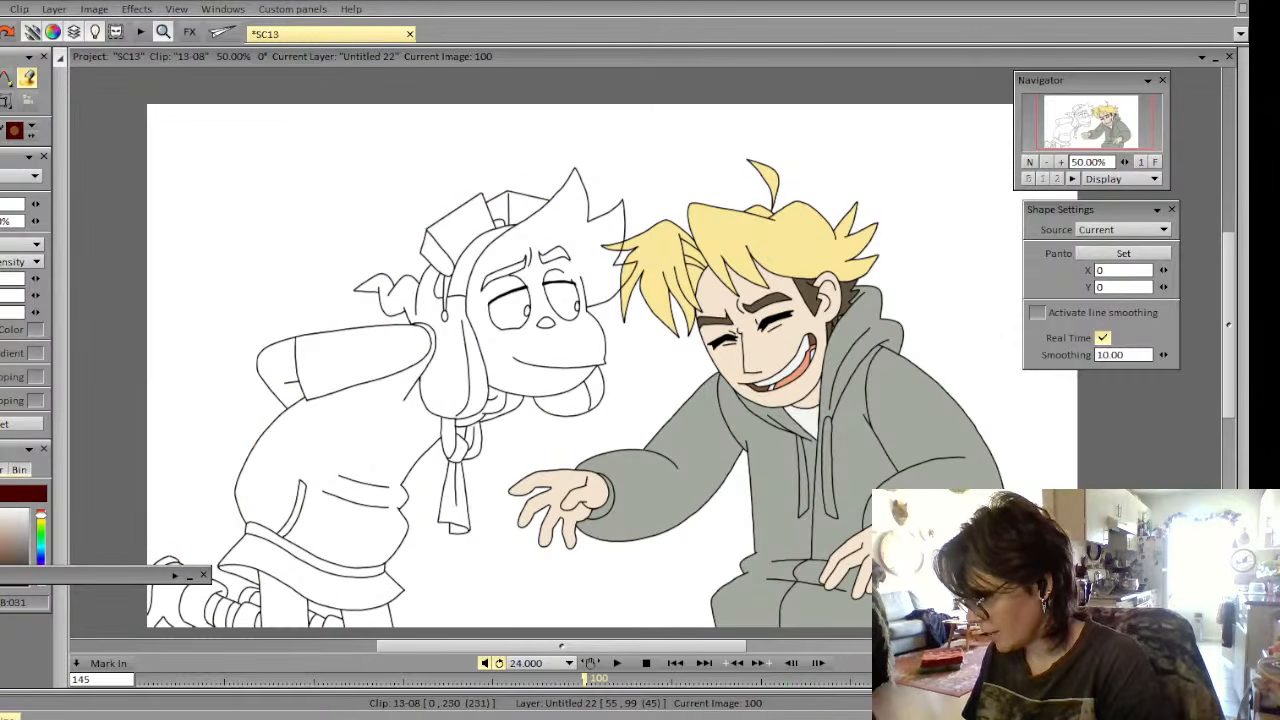
pyautogui.press('Left')
pyautogui.press('Right')
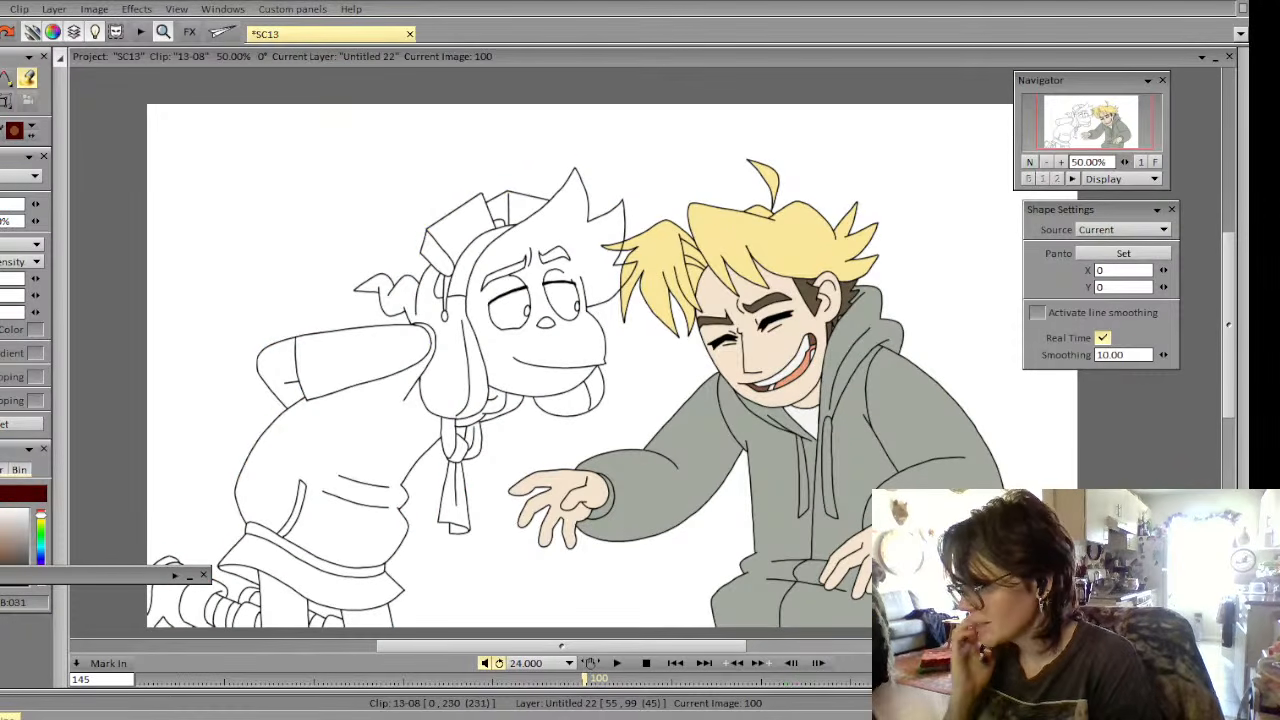
pyautogui.click(28, 80)
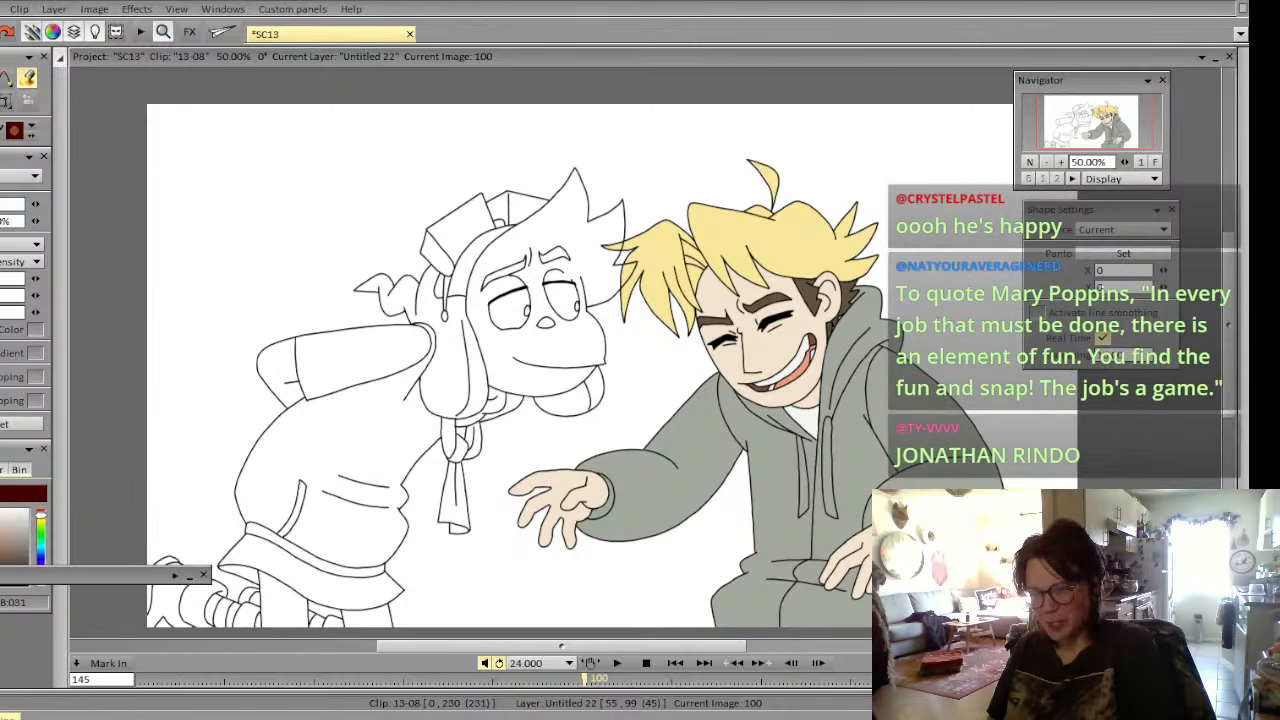
pyautogui.press('Left')
pyautogui.press('Right')
# View frame 100 at 100% and inspect the crouching character's line art on layer Untitled 17 by itself
pyautogui.press('Down')
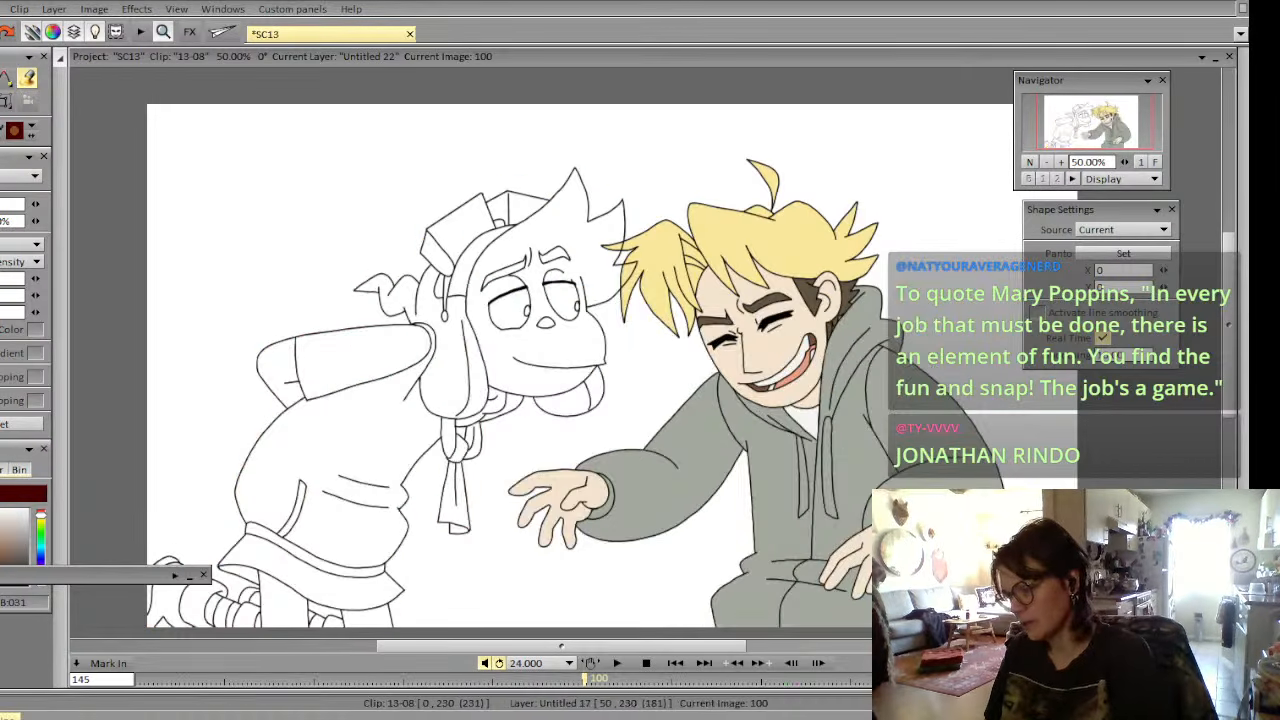
pyautogui.click(1062, 162)
pyautogui.click(1062, 162)
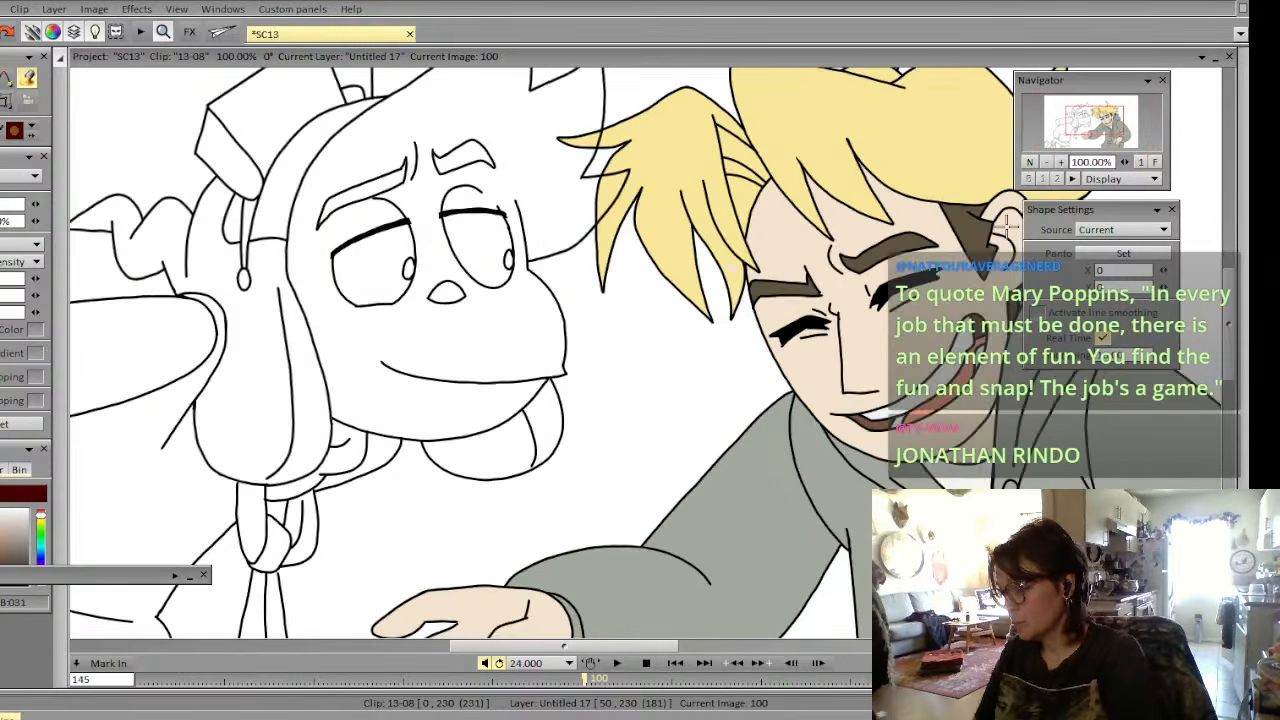
pyautogui.click(506, 201)
pyautogui.click(510, 201)
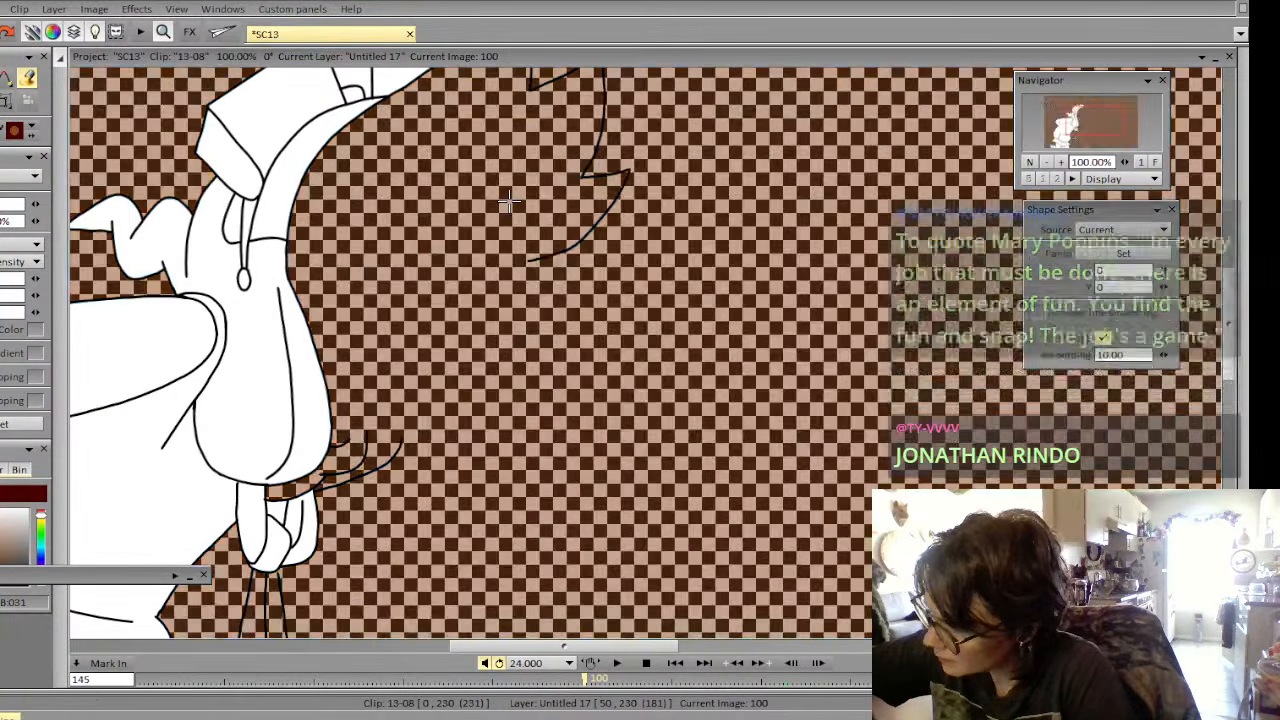
pyautogui.hotkey('ctrl', 'z')
pyautogui.press('b')
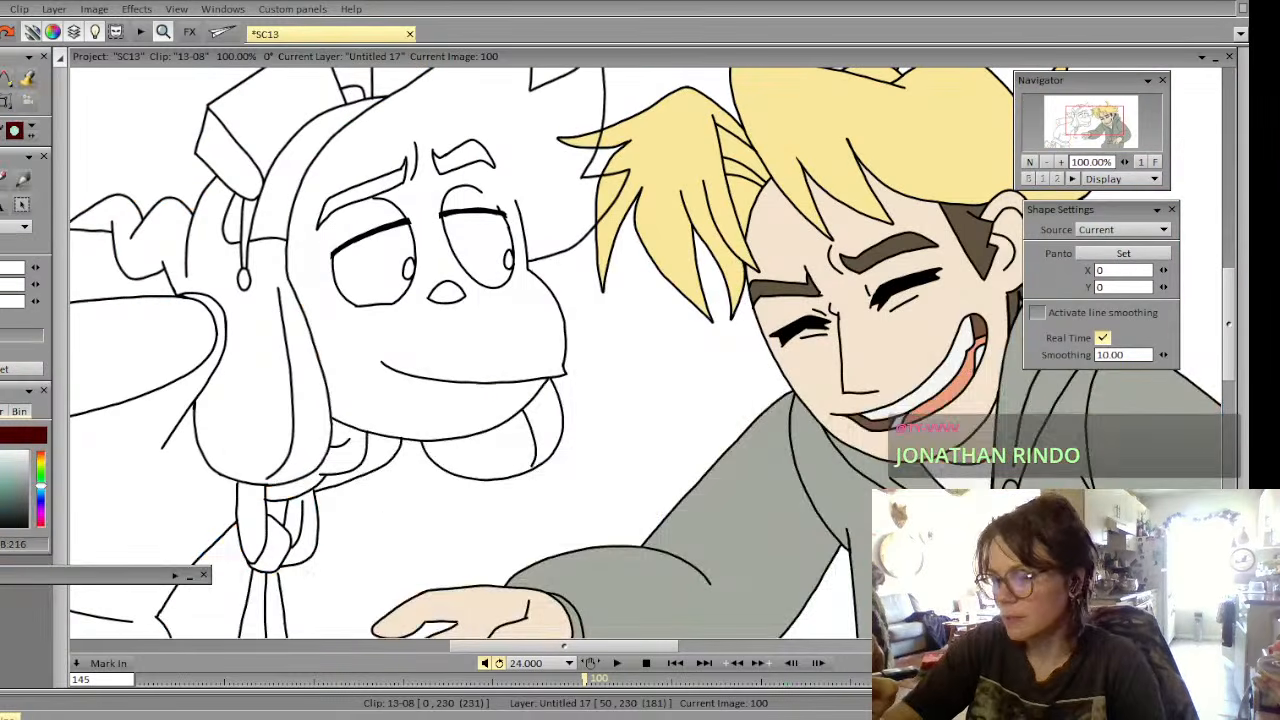
# Check layers Untitled 22 and Untitled 17 on frame 100 and examine the poses up to frame 103
pyautogui.press('Up')
pyautogui.press('Up')
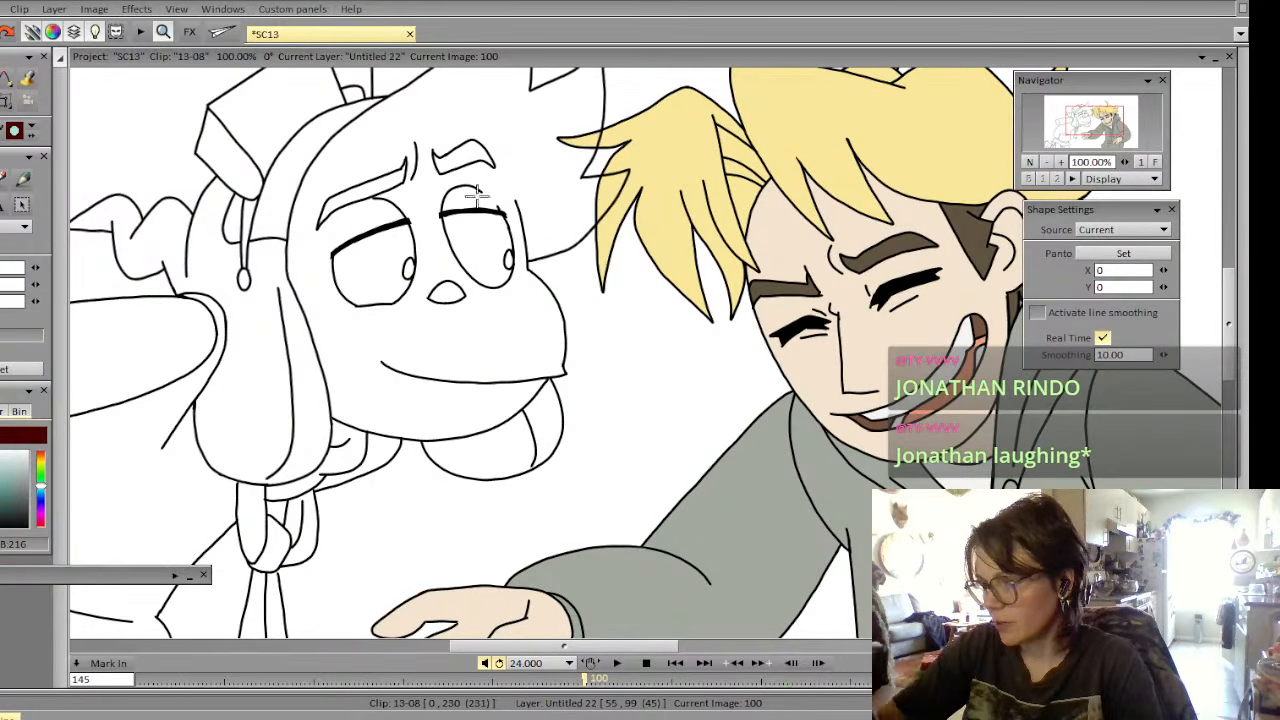
pyautogui.press('Down')
pyautogui.press('Down')
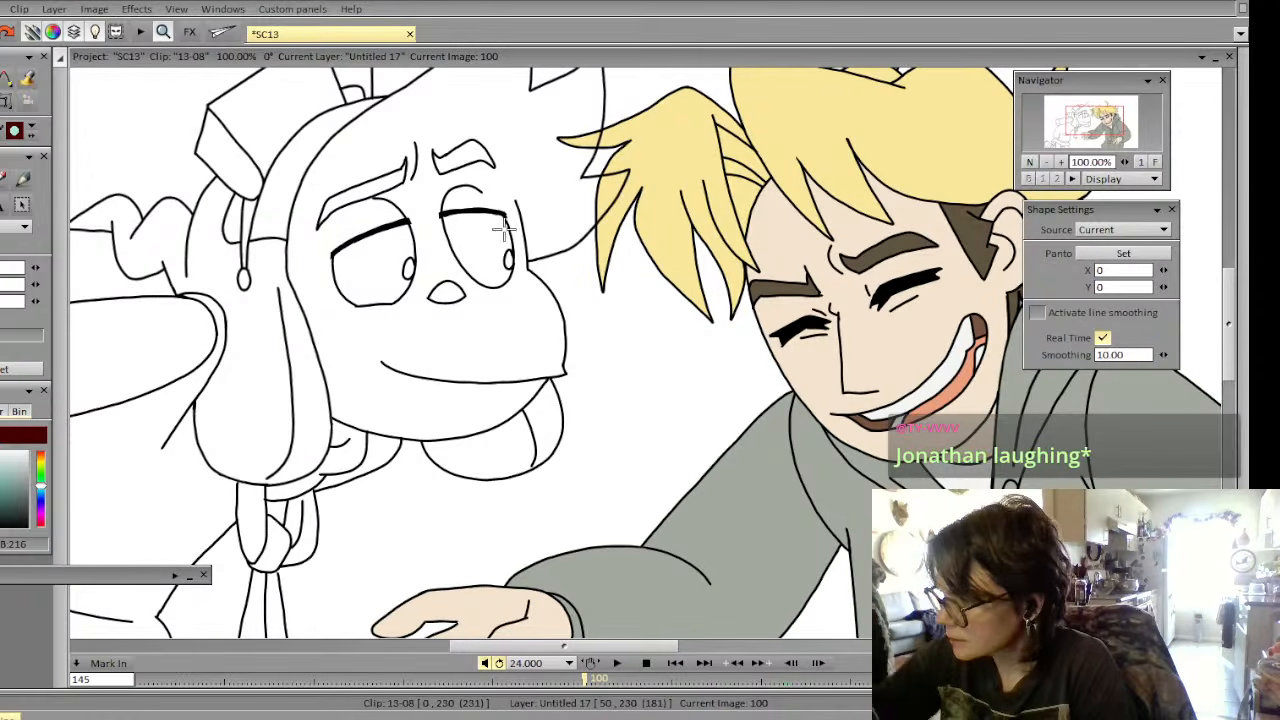
pyautogui.press('Left')
pyautogui.press('Right')
pyautogui.press('Right')
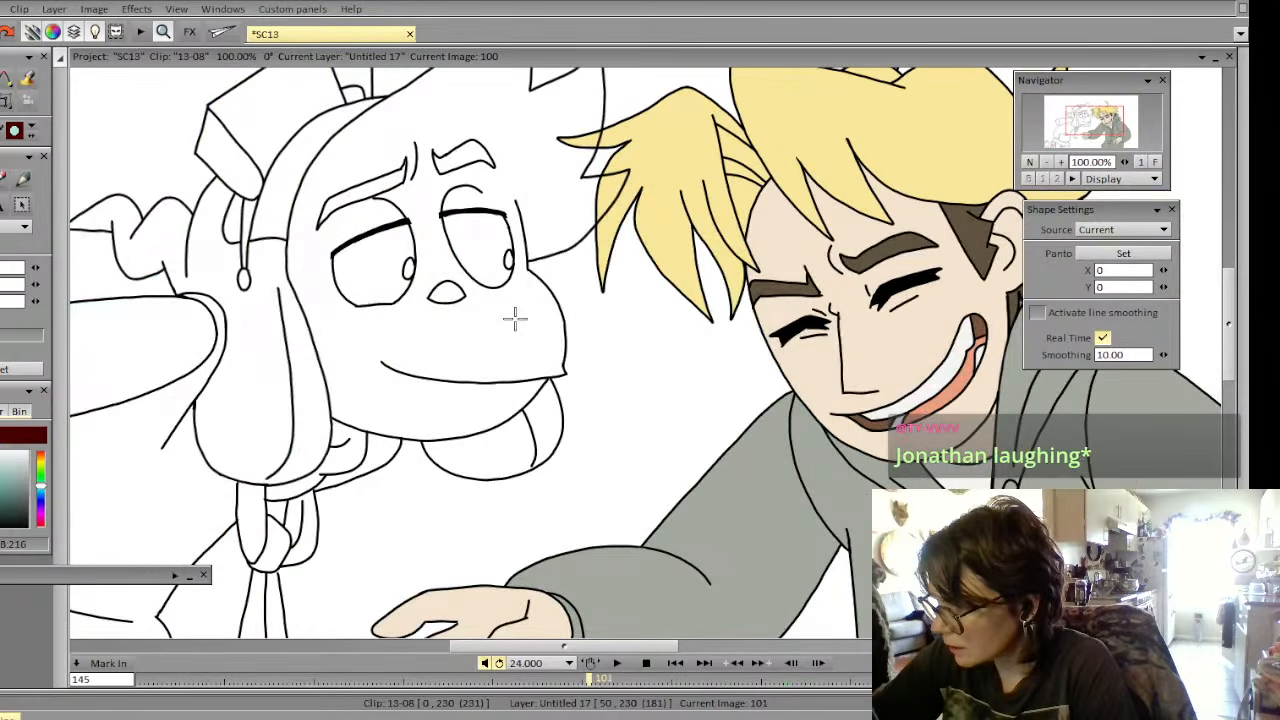
pyautogui.press('Right')
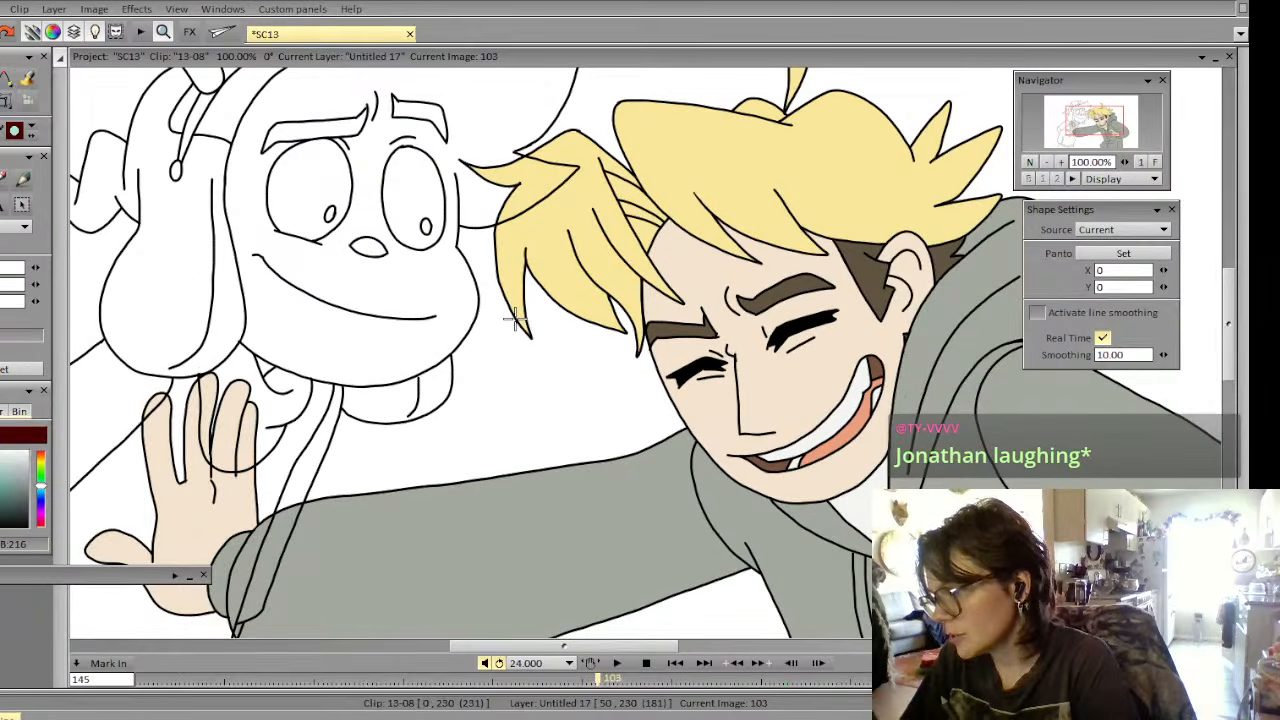
pyautogui.press('Left')
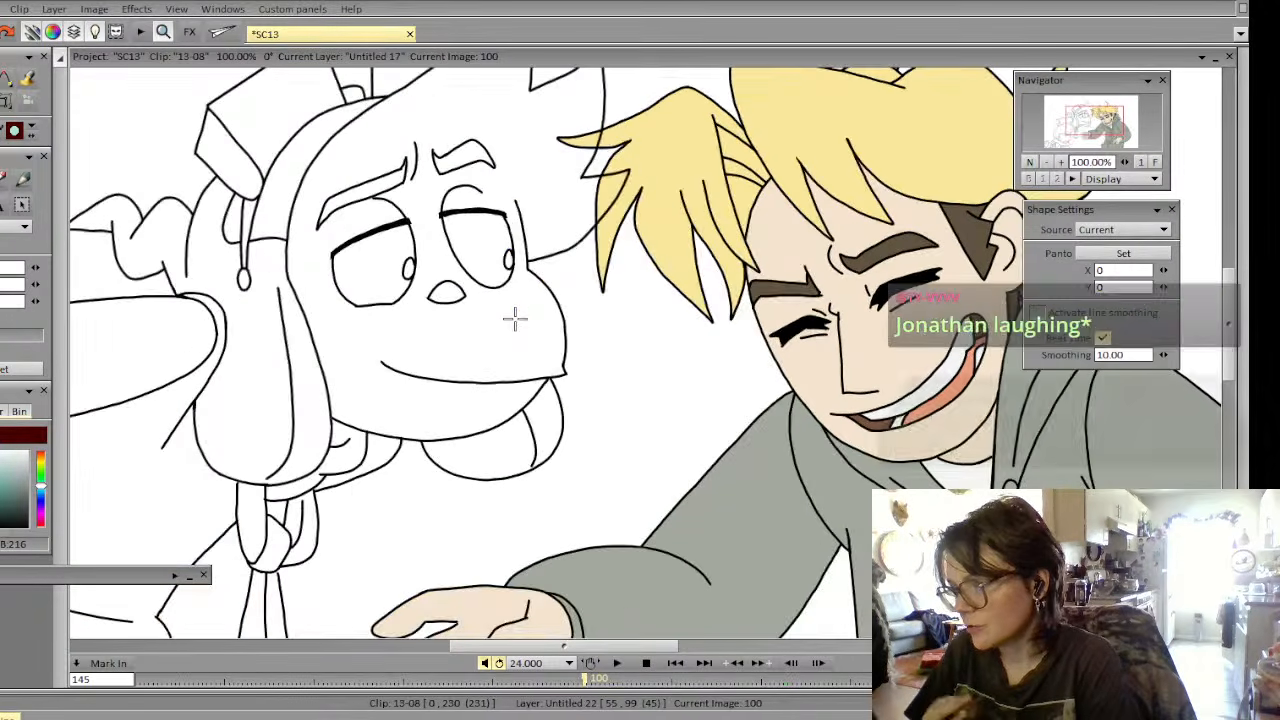
# Mark frames 55 to 99 as the clip's playback range and play that section at 33.33% zoom
pyautogui.click(1047, 163)
pyautogui.click(1047, 163)
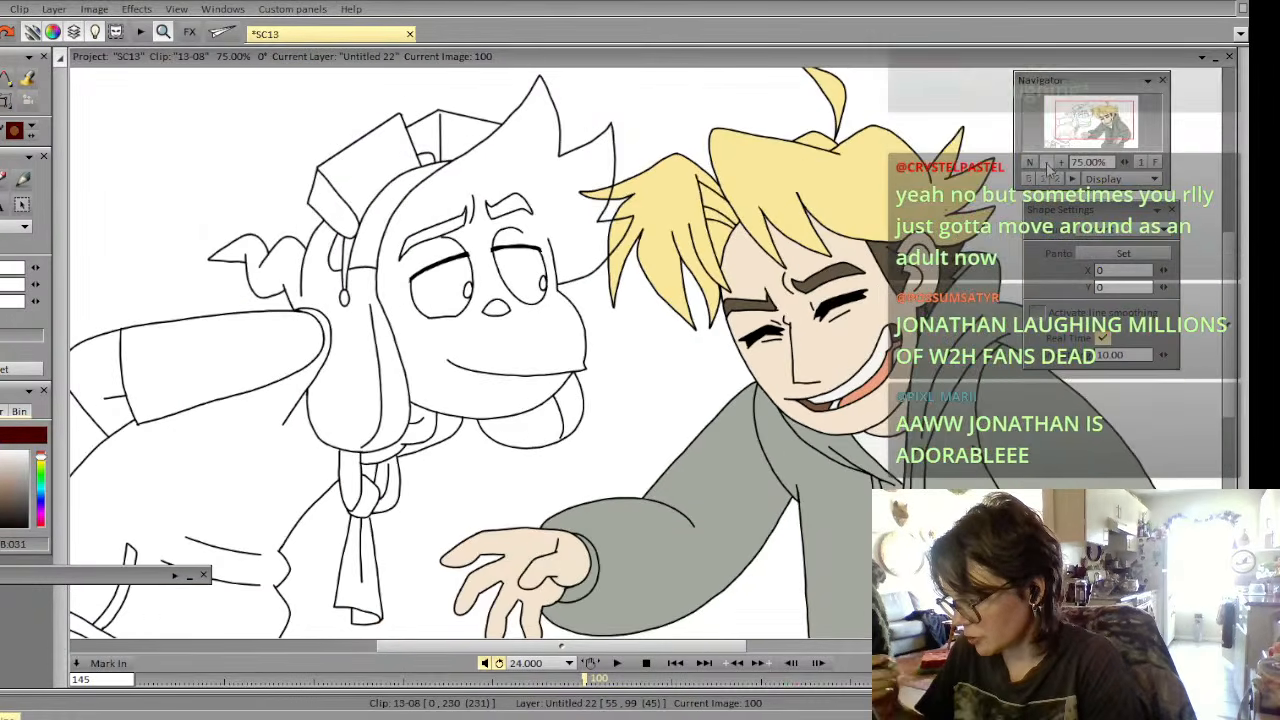
pyautogui.click(1048, 165)
pyautogui.click(1048, 164)
pyautogui.moveTo(1062, 145); pyautogui.dragTo(1097, 123)
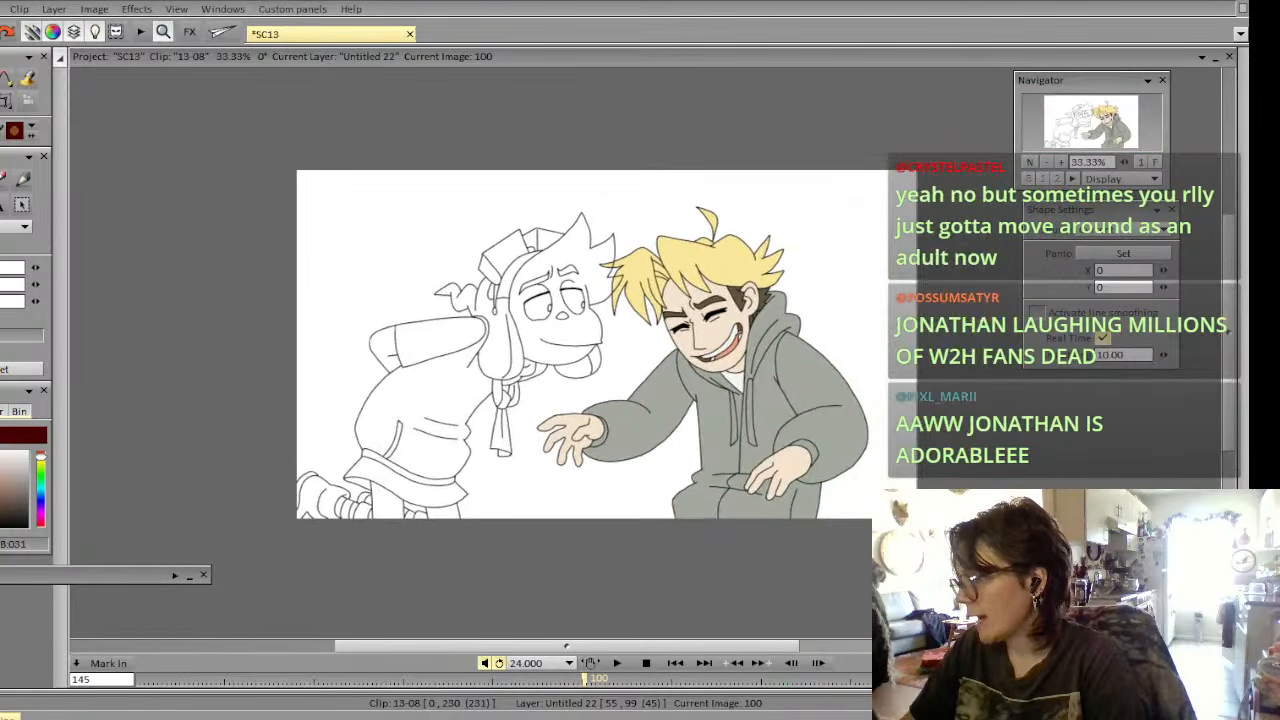
pyautogui.press('Left')
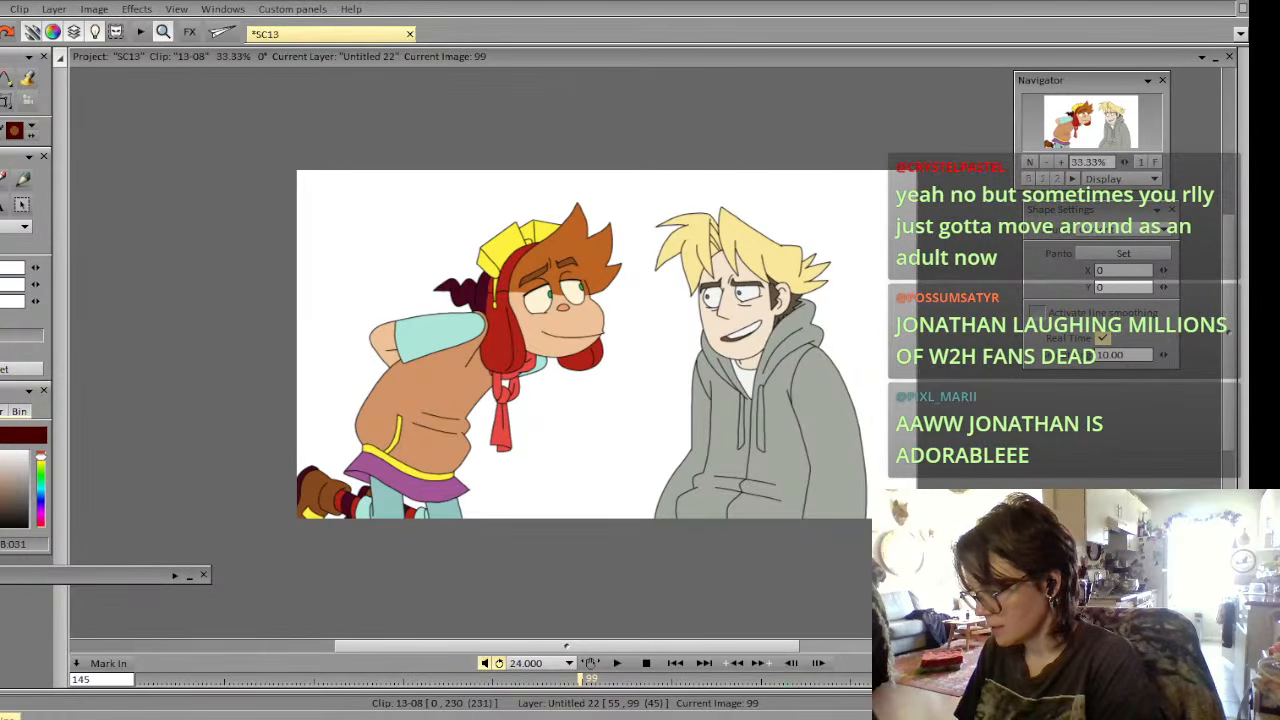
pyautogui.press('End')
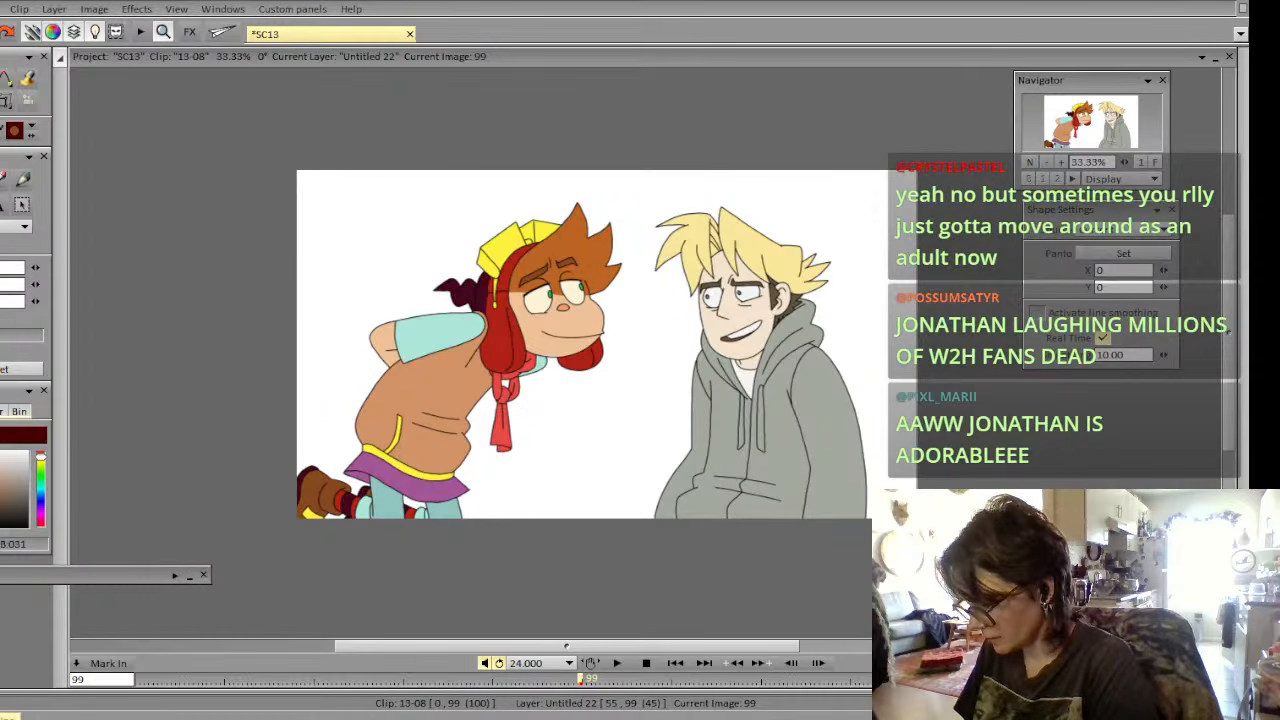
pyautogui.moveTo(581, 679)
pyautogui.mouseDown()
pyautogui.moveTo(362, 679)
pyautogui.moveTo(384, 679)
pyautogui.mouseUp()
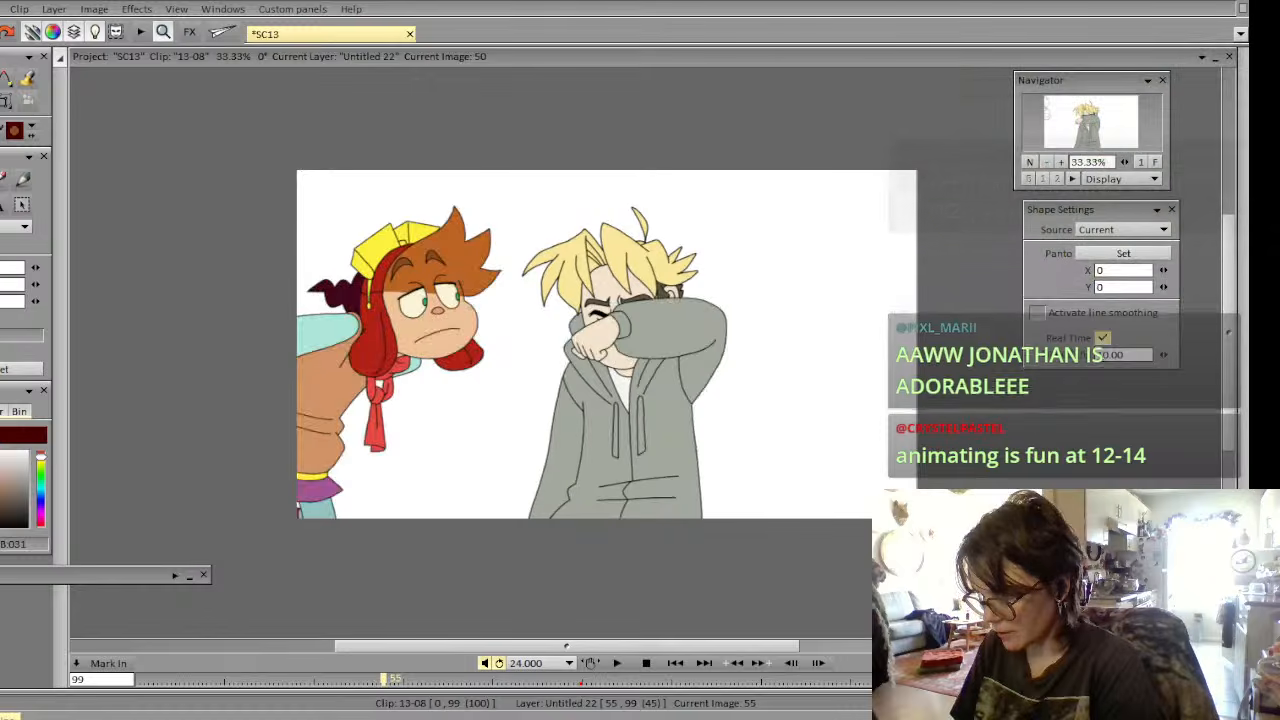
pyautogui.click(108, 663)
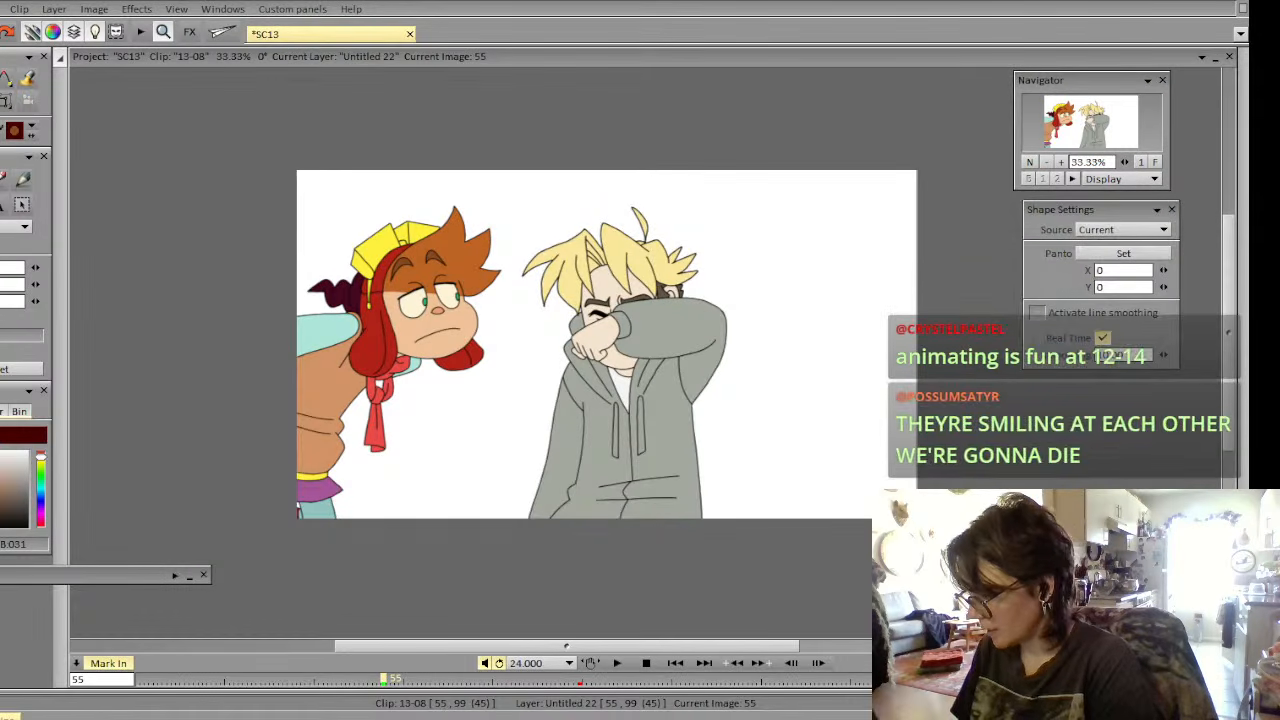
pyautogui.click(616, 663)
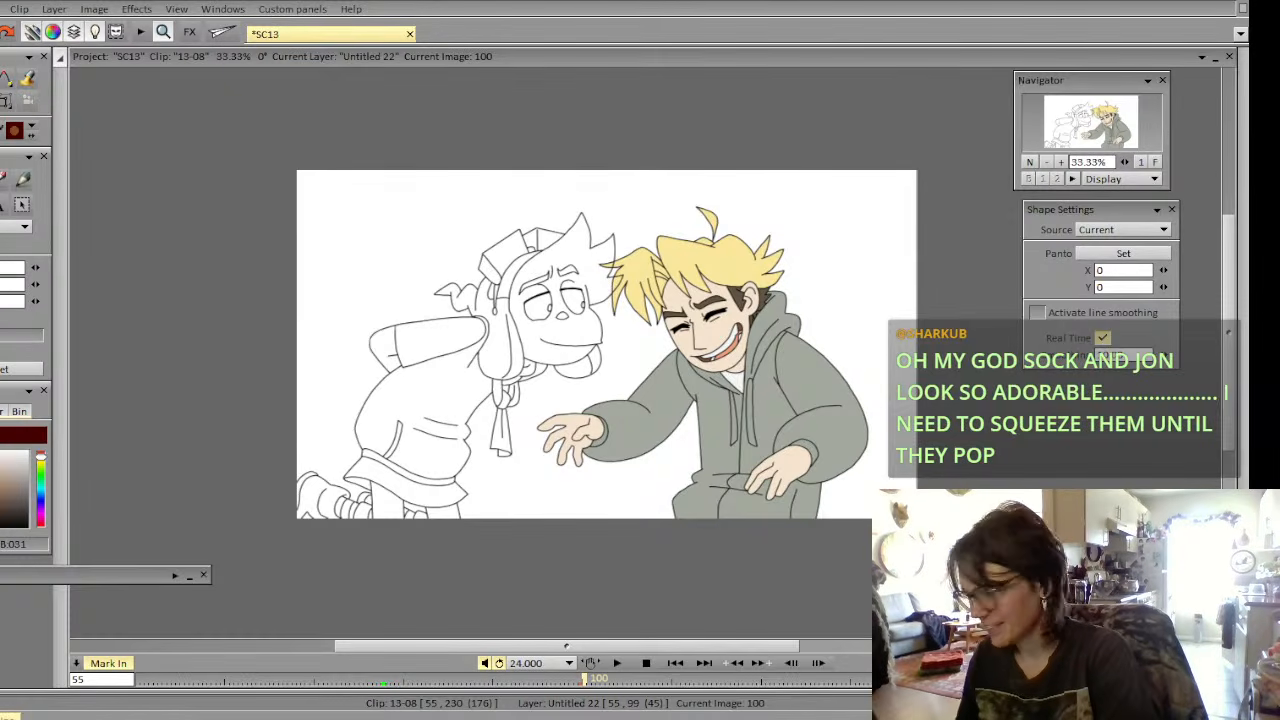
# Flip between frames 99 and 100 to compare the crouching character's pose at 33.33% zoom
pyautogui.press('Left')
pyautogui.press('Right')
pyautogui.press('Down')
pyautogui.press('Up')
pyautogui.press('Left')
pyautogui.press('Right')
pyautogui.press('Left')
pyautogui.press('Right')
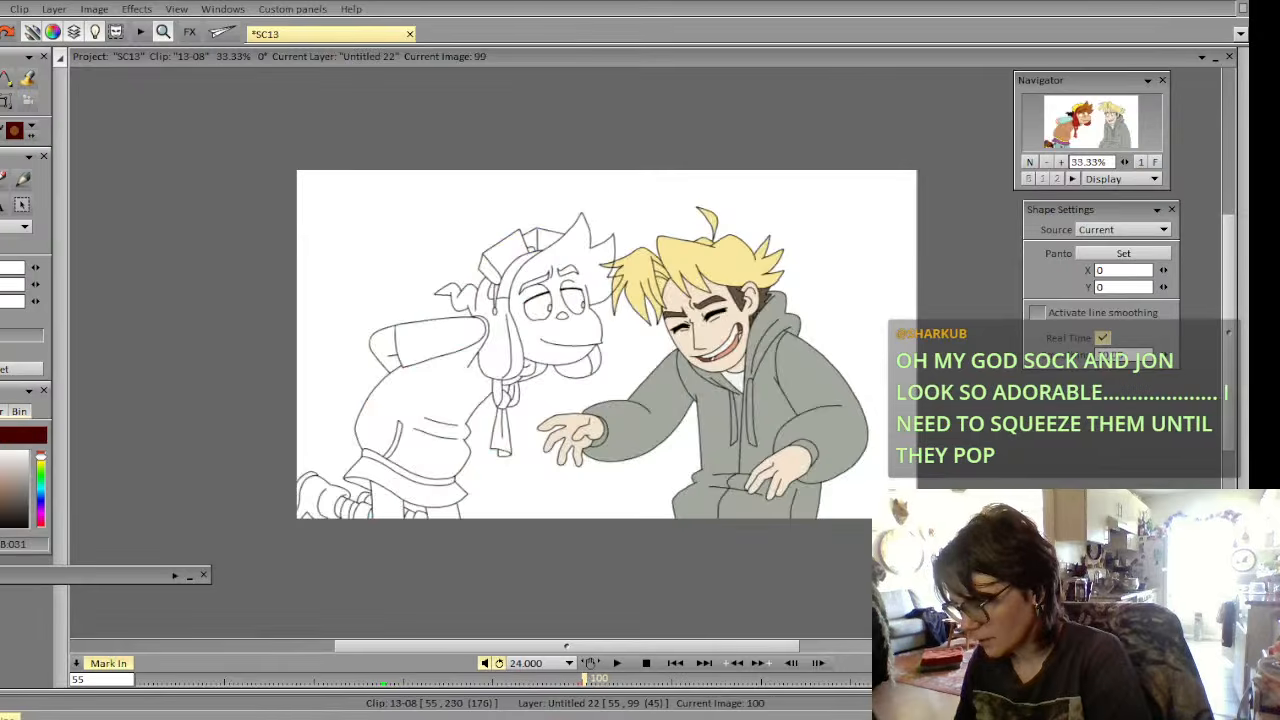
pyautogui.press('Left')
pyautogui.press('Right')
# Outline the coloured crouching character on frame 99, pick it up as a custom brush, and clear the selection on frame 100
pyautogui.press('Left')
pyautogui.moveTo(622, 178)
pyautogui.mouseDown()
pyautogui.moveTo(607, 382)
pyautogui.moveTo(381, 155)
pyautogui.moveTo(748, 91)
pyautogui.mouseUp()
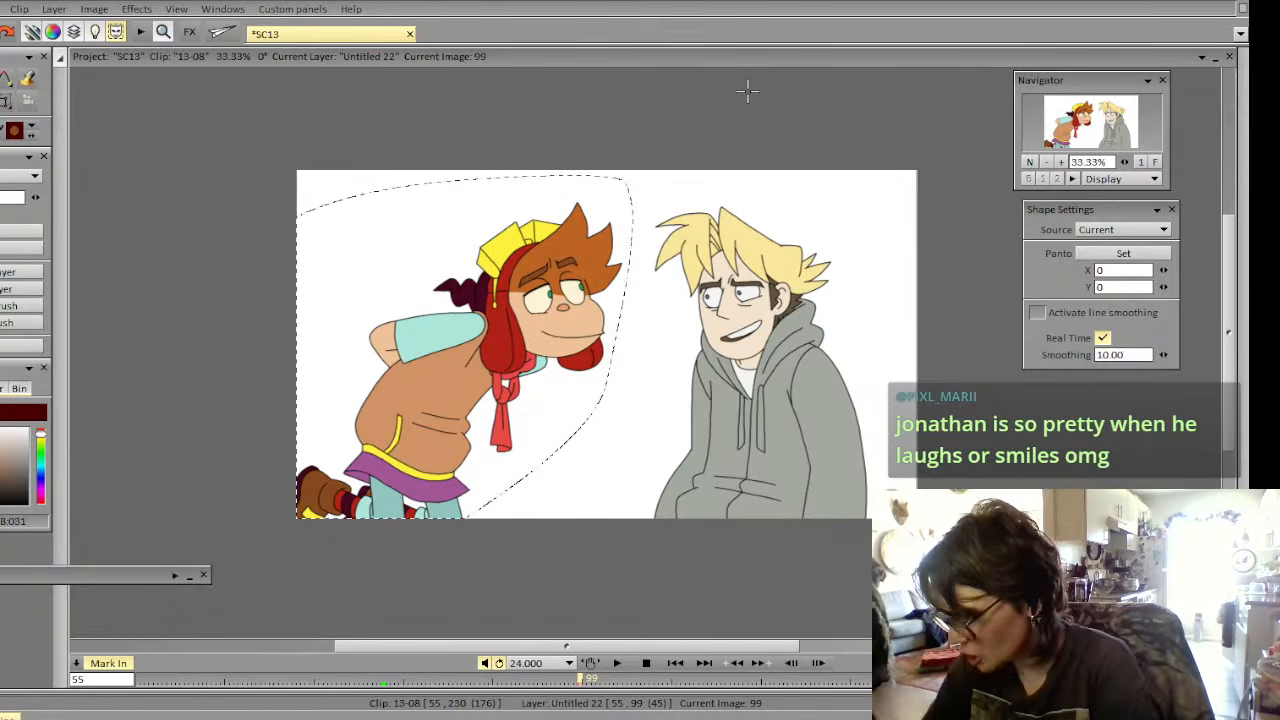
pyautogui.click(6, 307)
pyautogui.press('Right')
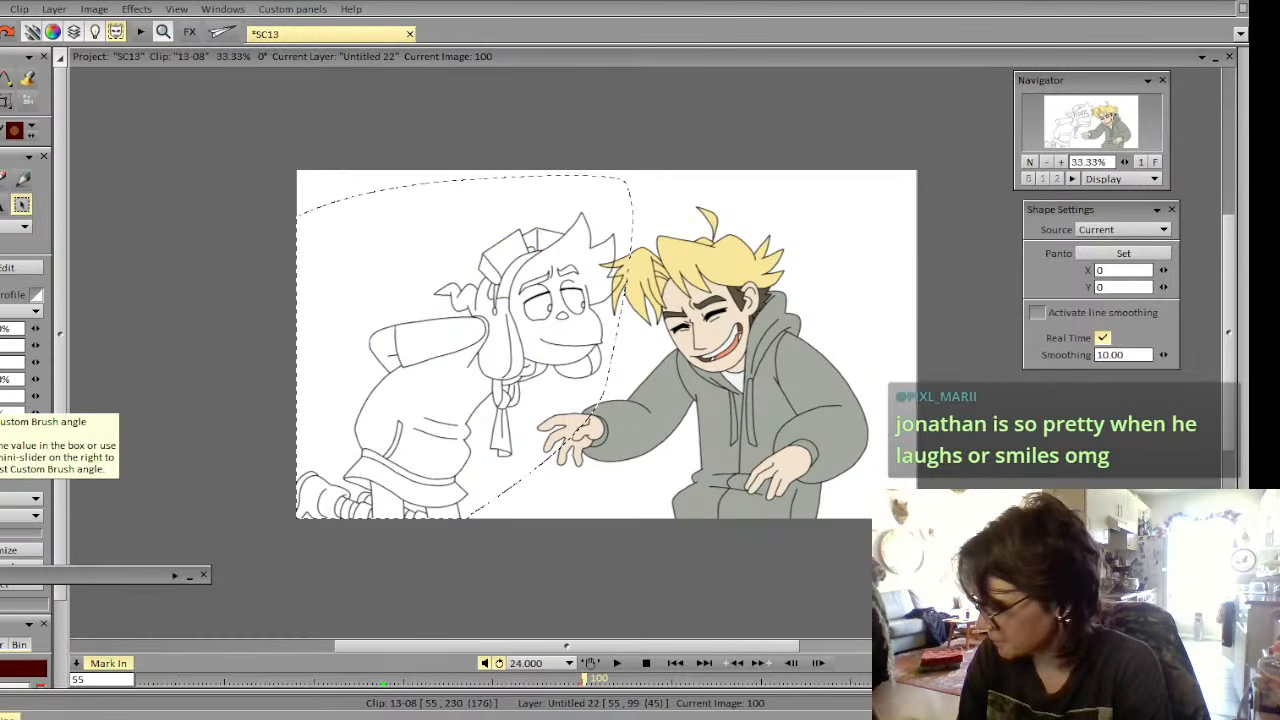
pyautogui.rightClick(3, 101)
pyautogui.click(5, 261)
pyautogui.hotkey('ctrl', 'd')
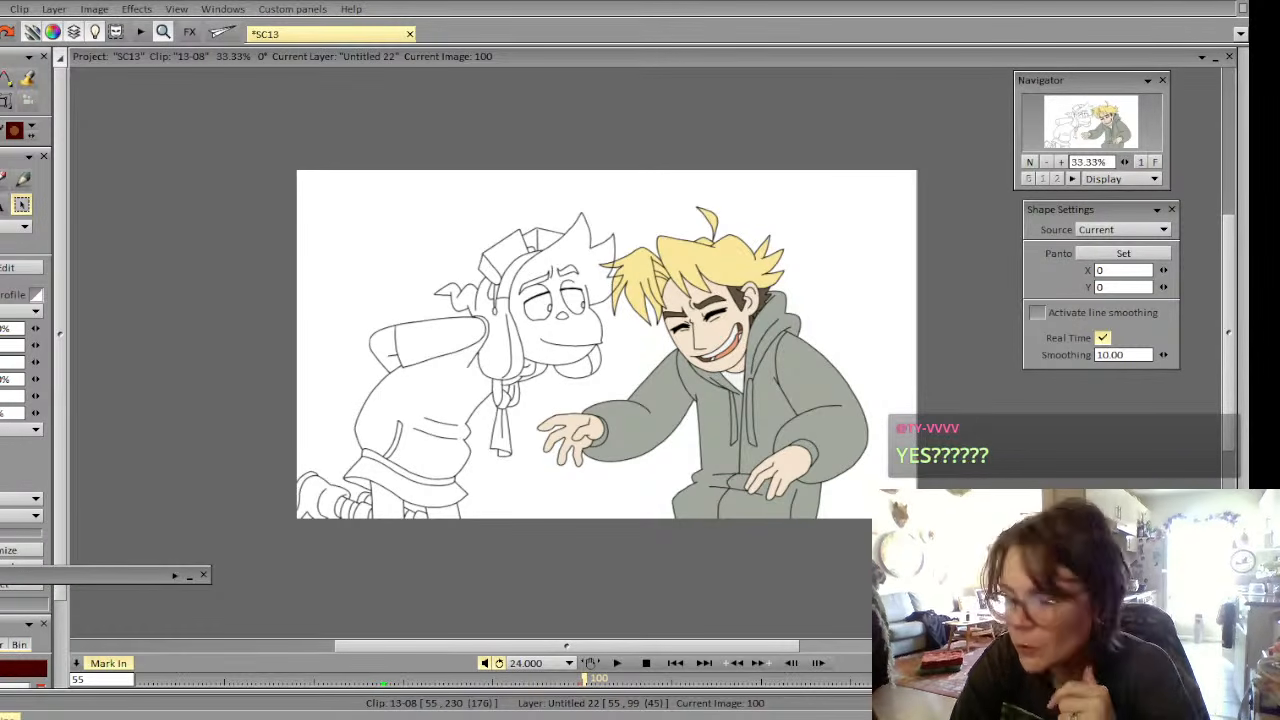
# View the scene at 50% and compare both characters between frames 99 and 100
pyautogui.press('z')
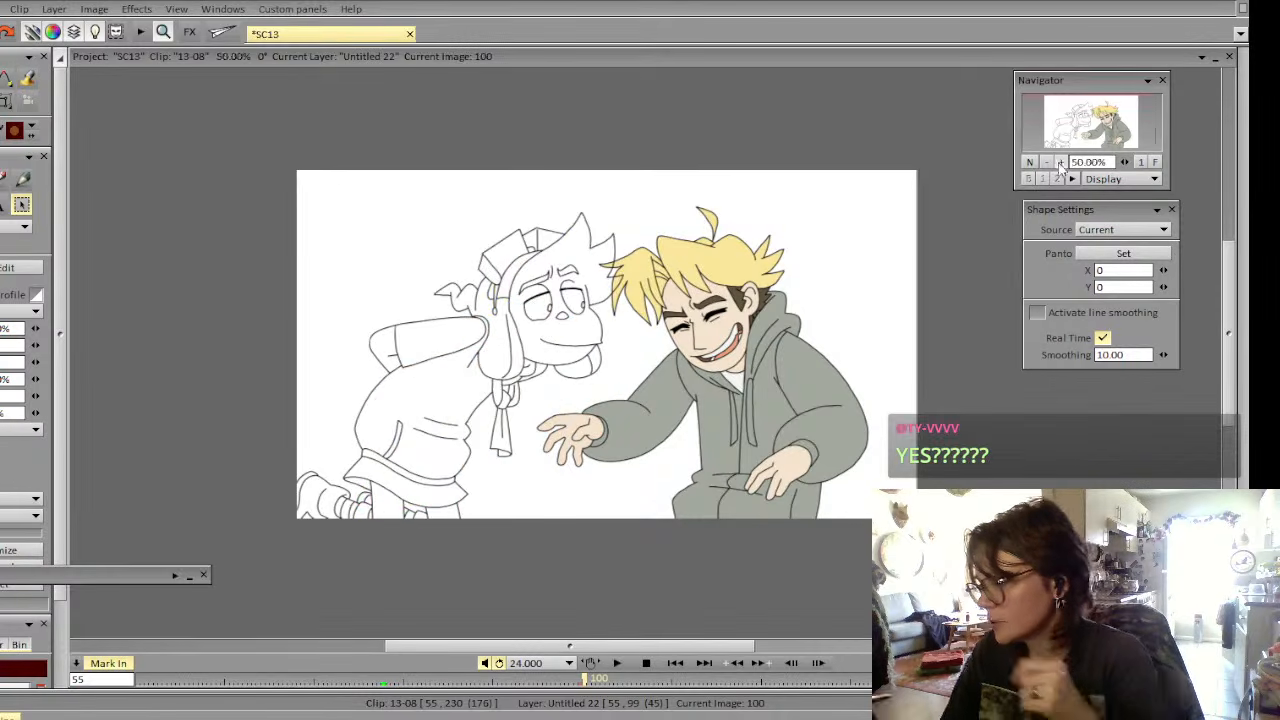
pyautogui.moveTo(1094, 131)
pyautogui.mouseDown()
pyautogui.moveTo(1090, 141)
pyautogui.moveTo(1090, 128)
pyautogui.mouseUp()
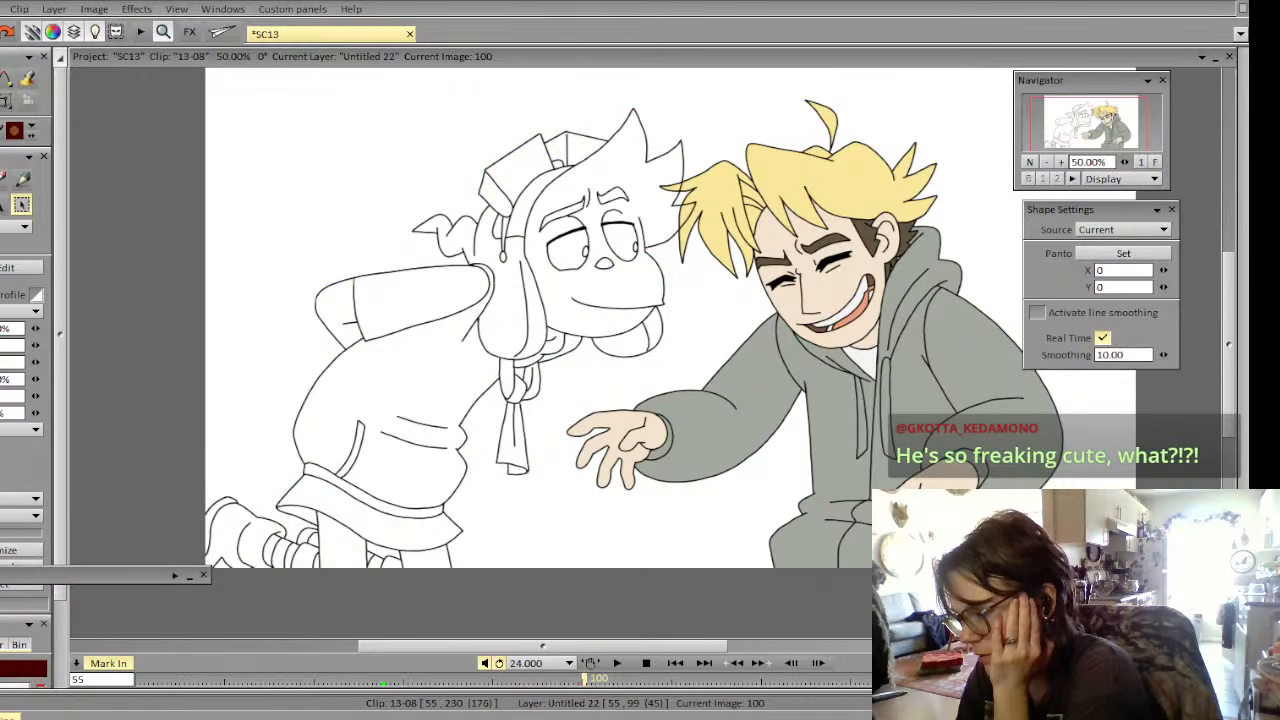
pyautogui.press('Left')
pyautogui.press('Right')
pyautogui.press('Left')
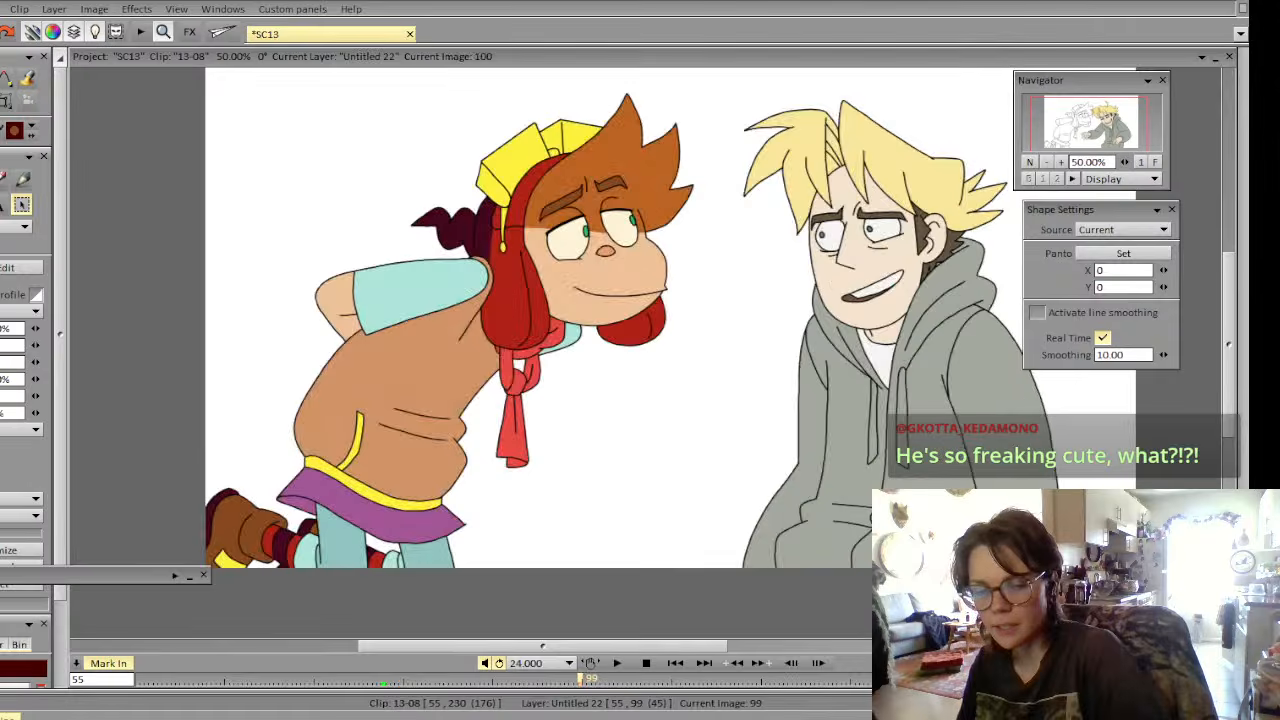
# Flip repeatedly between frames 99 and 100 to check how the crouching character's colours line up with the new line drawing
pyautogui.press('Right')
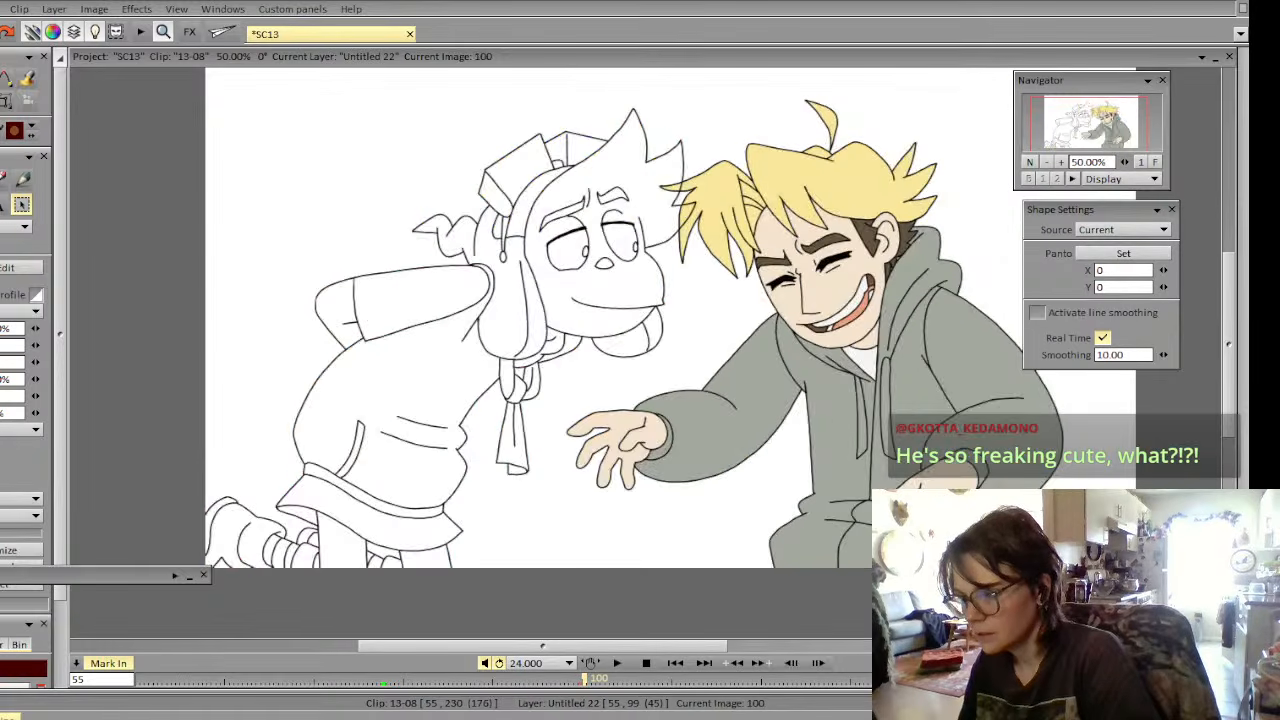
pyautogui.press('Left')
pyautogui.press('Right')
pyautogui.press('Left')
pyautogui.press('Right')
pyautogui.press('Left')
pyautogui.press('Right')
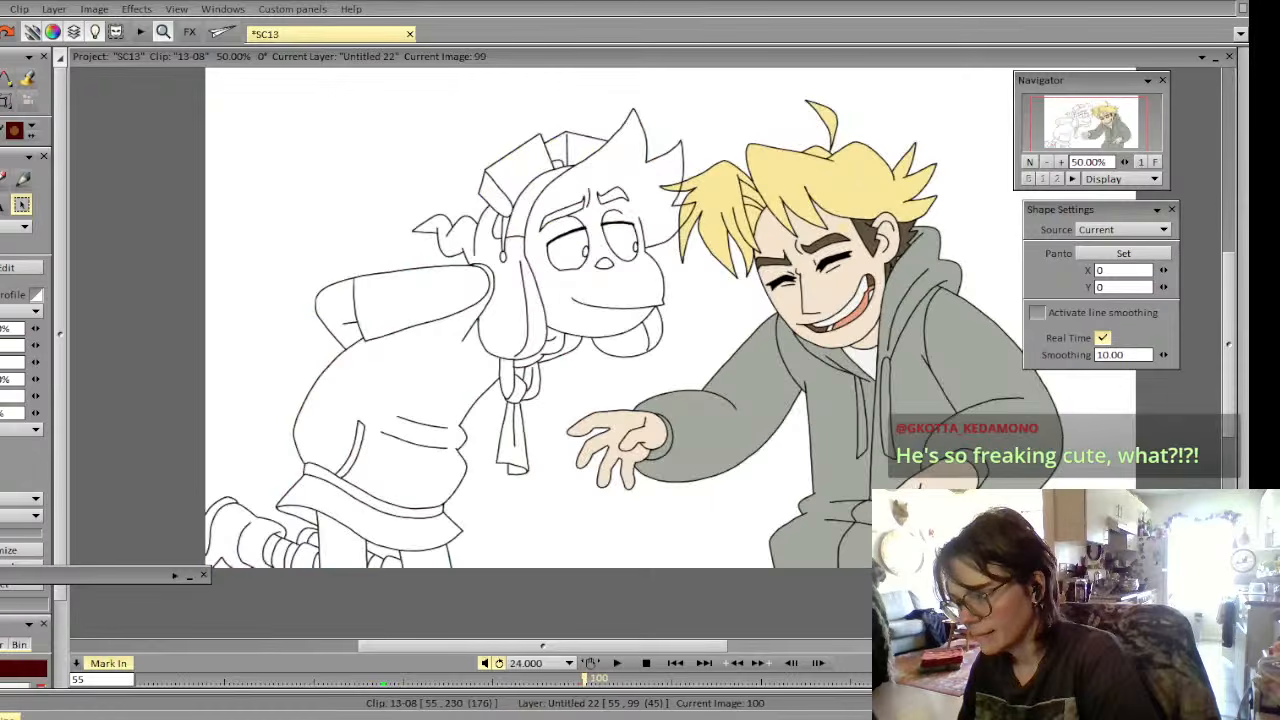
pyautogui.press('Right')
pyautogui.press('Left')
pyautogui.press('Left')
pyautogui.press('Right')
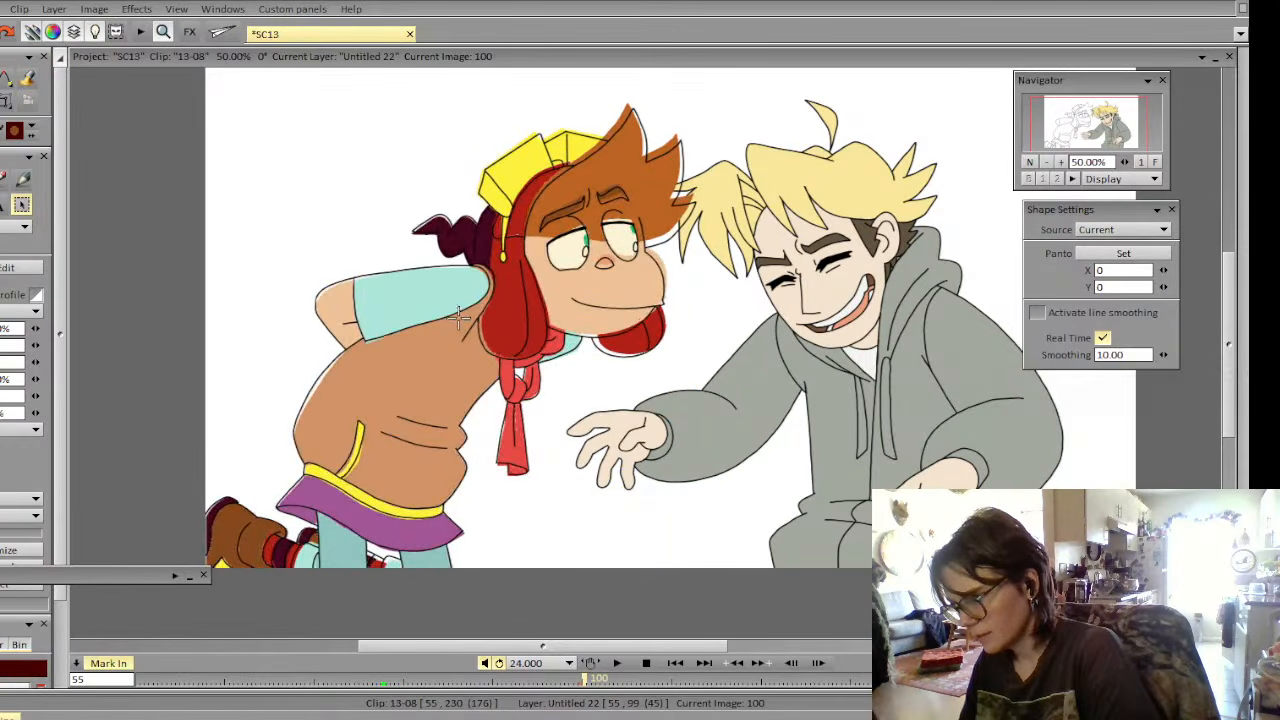
# Switch to the fill tool and turn on the light table so frame 99's character shows through in green on frame 100
pyautogui.click(28, 80)
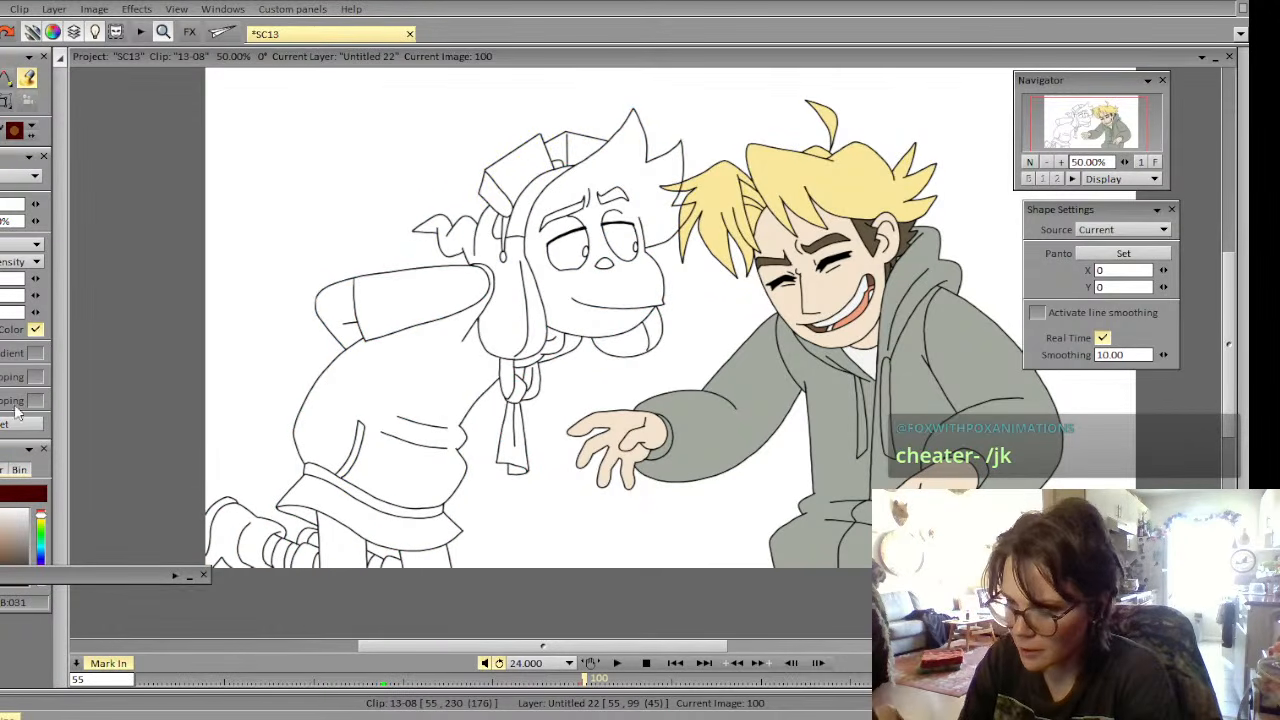
pyautogui.click(35, 329)
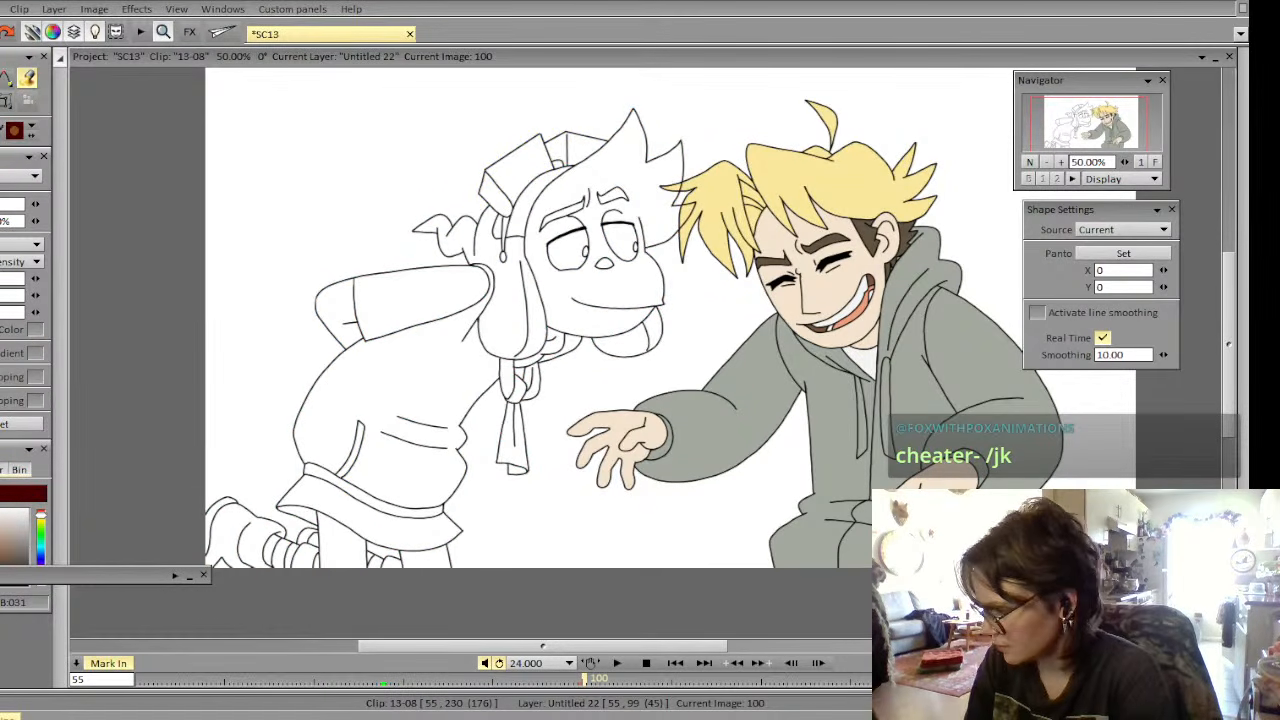
pyautogui.press('l')
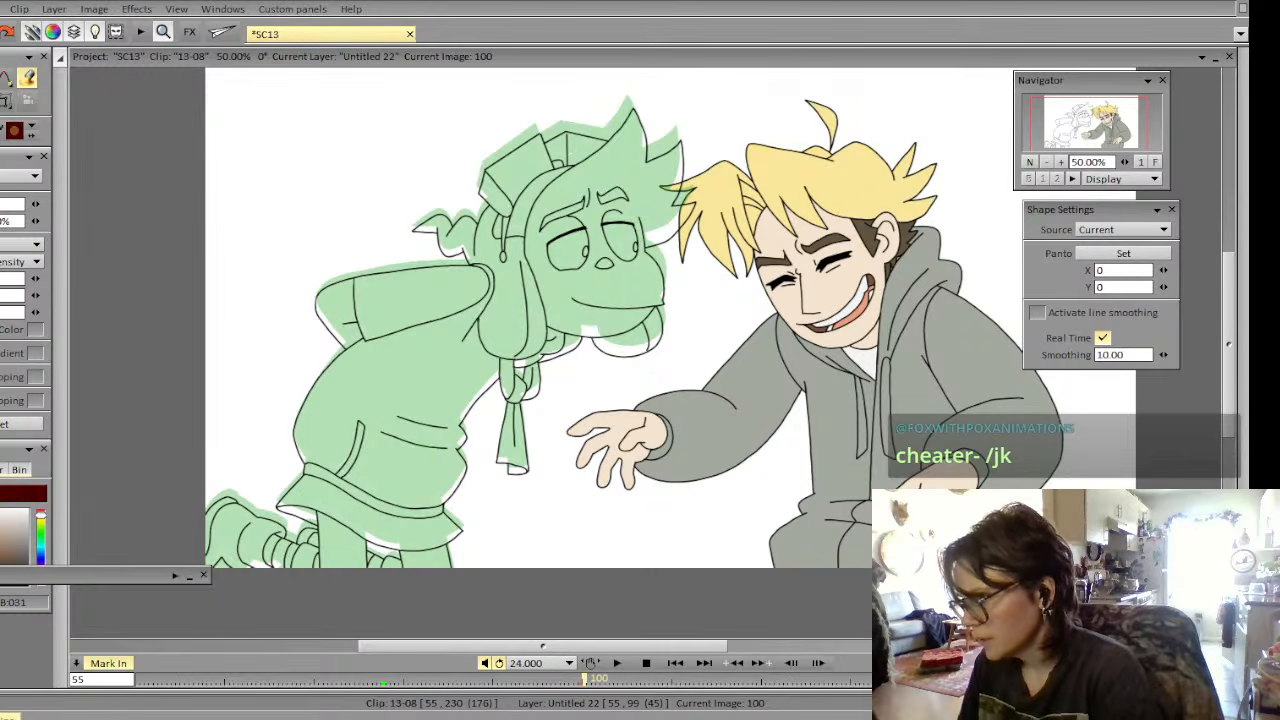
pyautogui.click(35, 329)
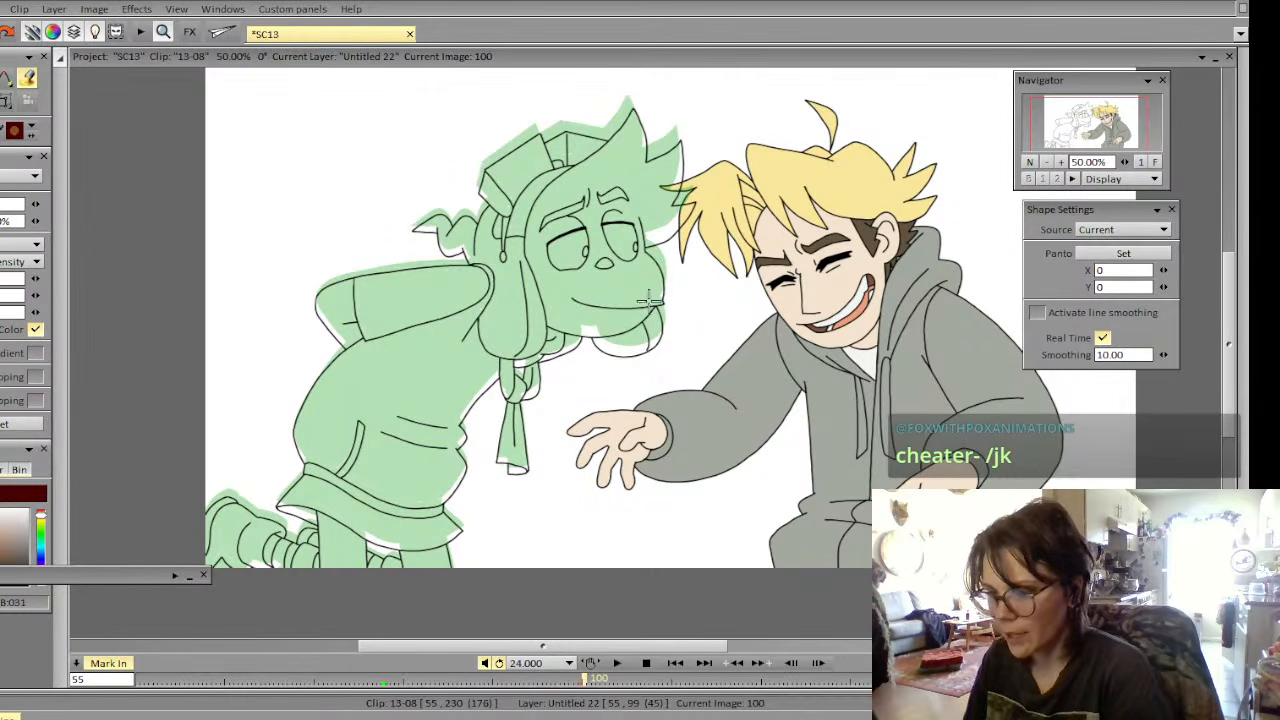
# Fill the crouching character's face and hair with the skin tone and the hat's ear flaps and trailing tail with red on frame 100
pyautogui.click(670, 185)
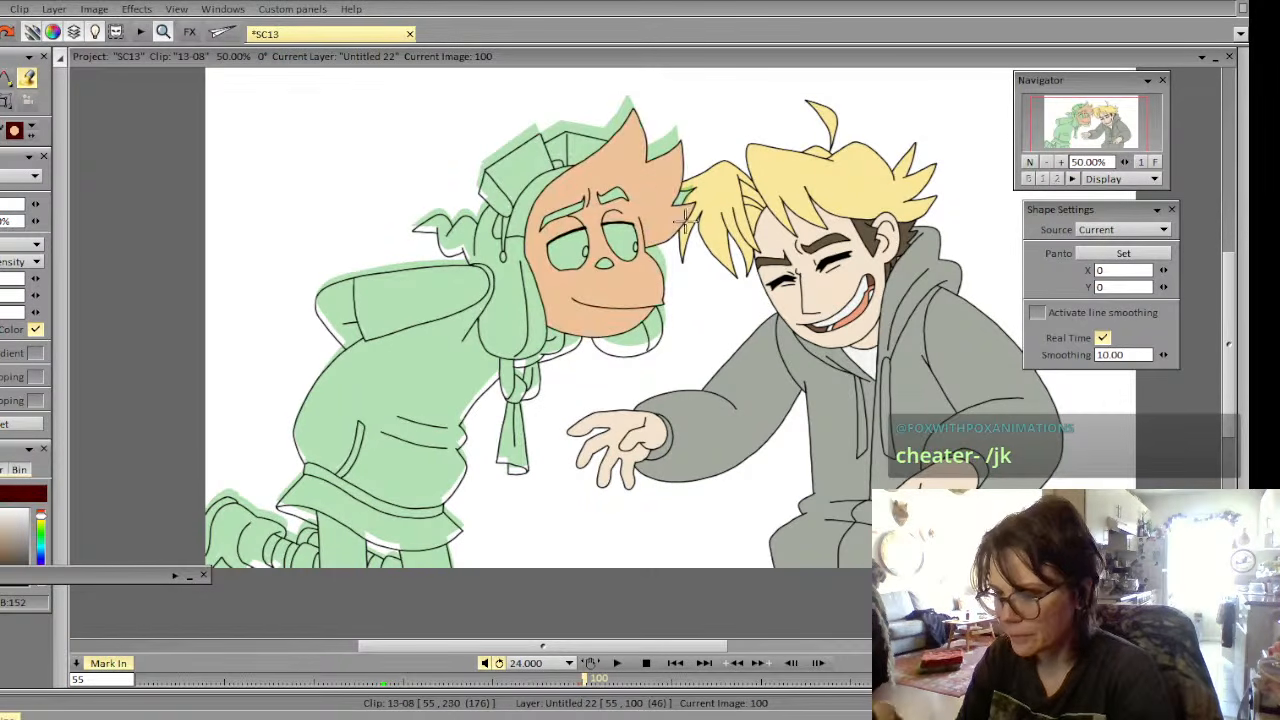
pyautogui.click(518, 318)
pyautogui.click(628, 335)
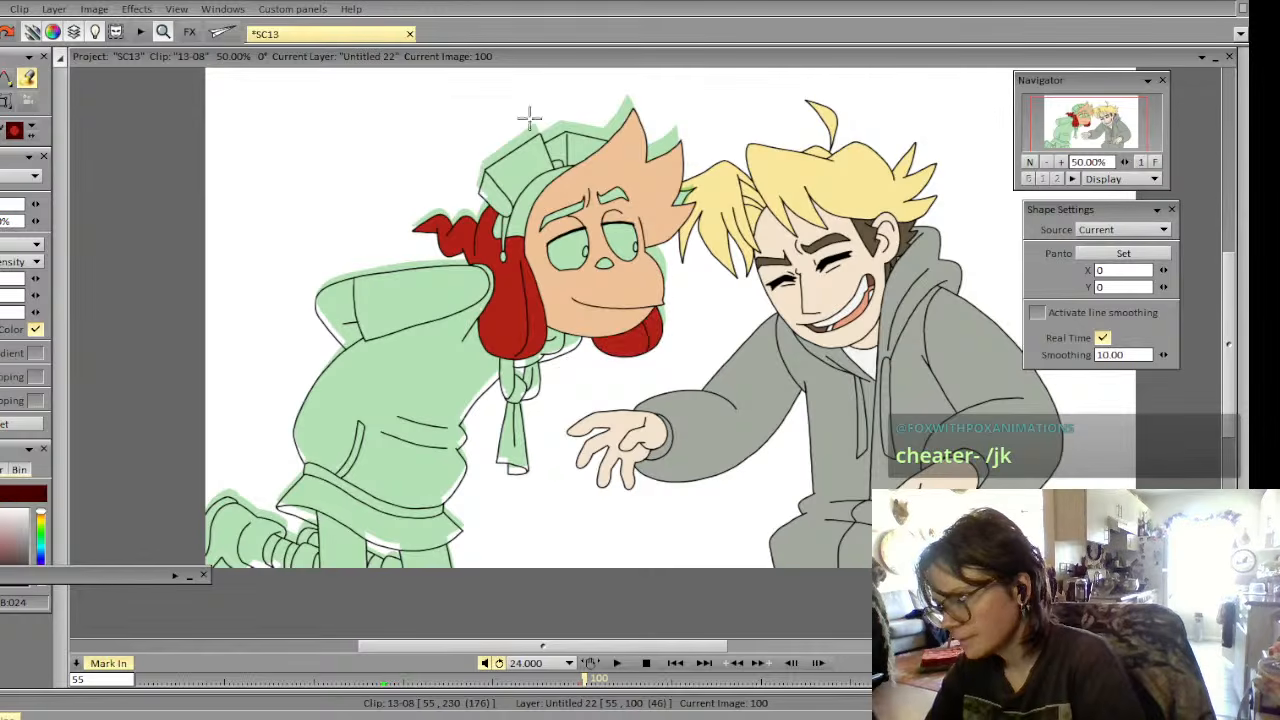
# Fill the hat's goggles yellow, the small button between them dark red, and the headband brown
pyautogui.press('3')
pyautogui.click(514, 162)
pyautogui.click(493, 193)
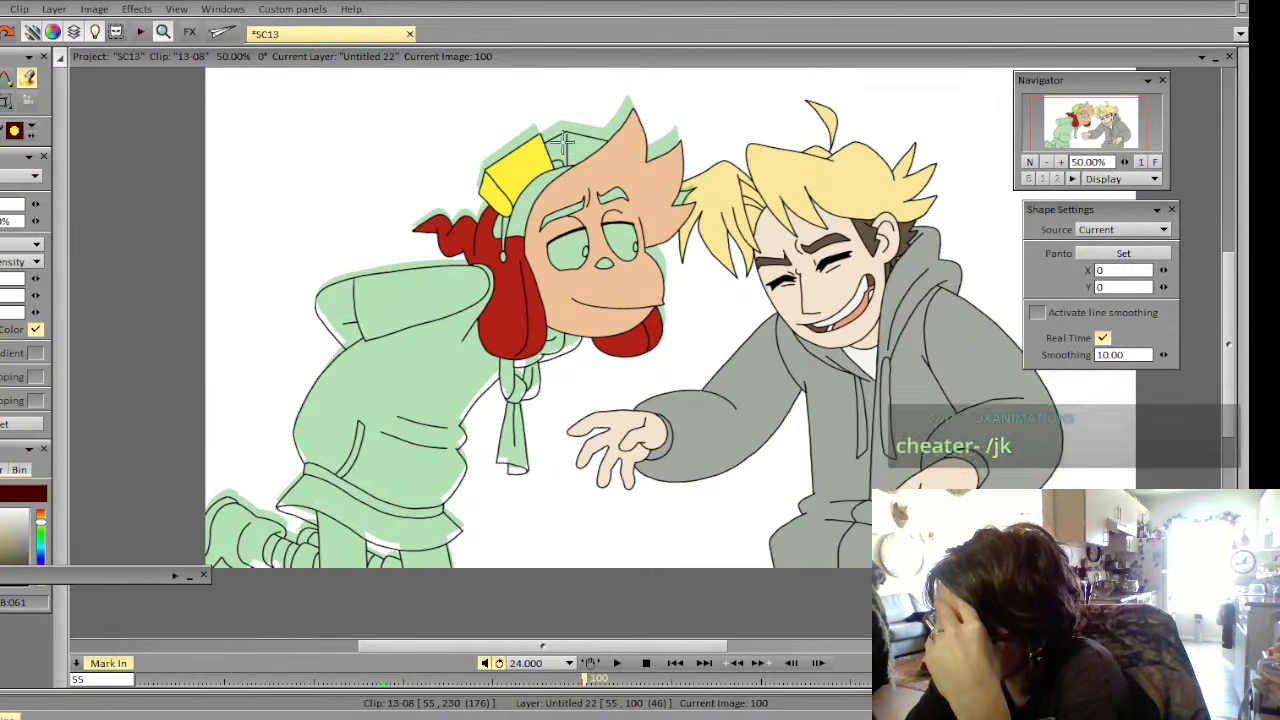
pyautogui.click(560, 156)
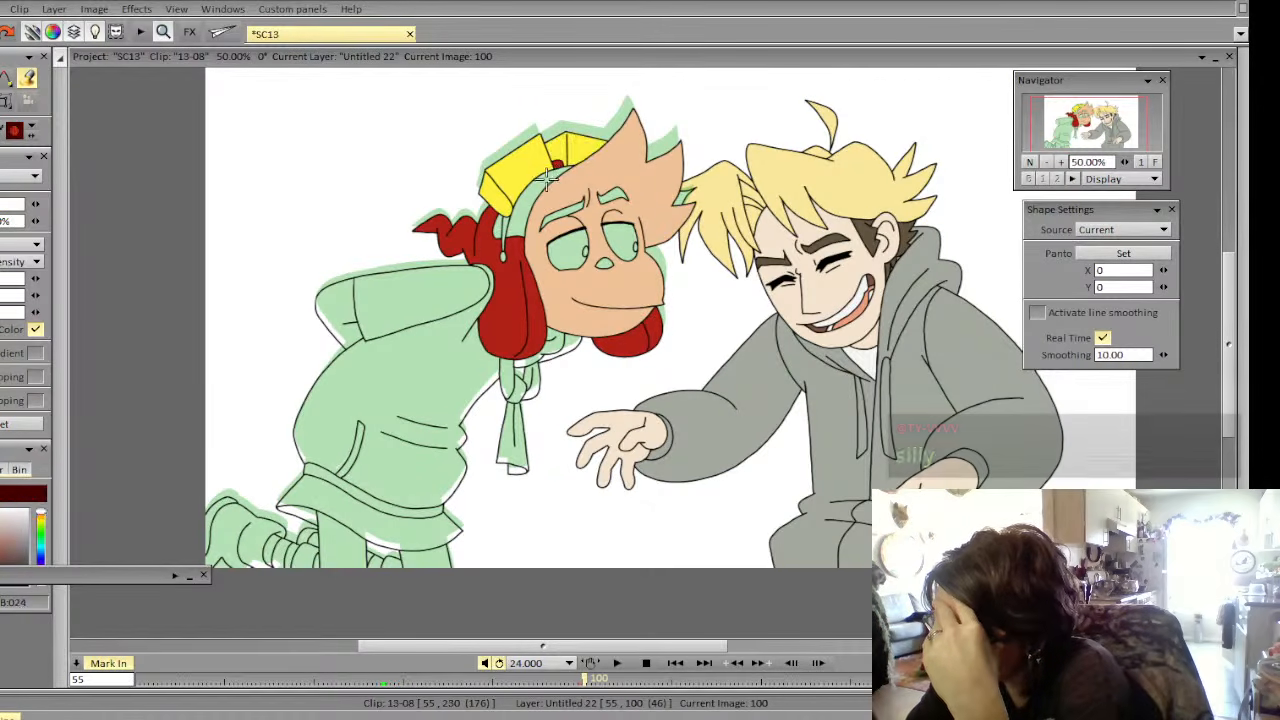
pyautogui.click(558, 178)
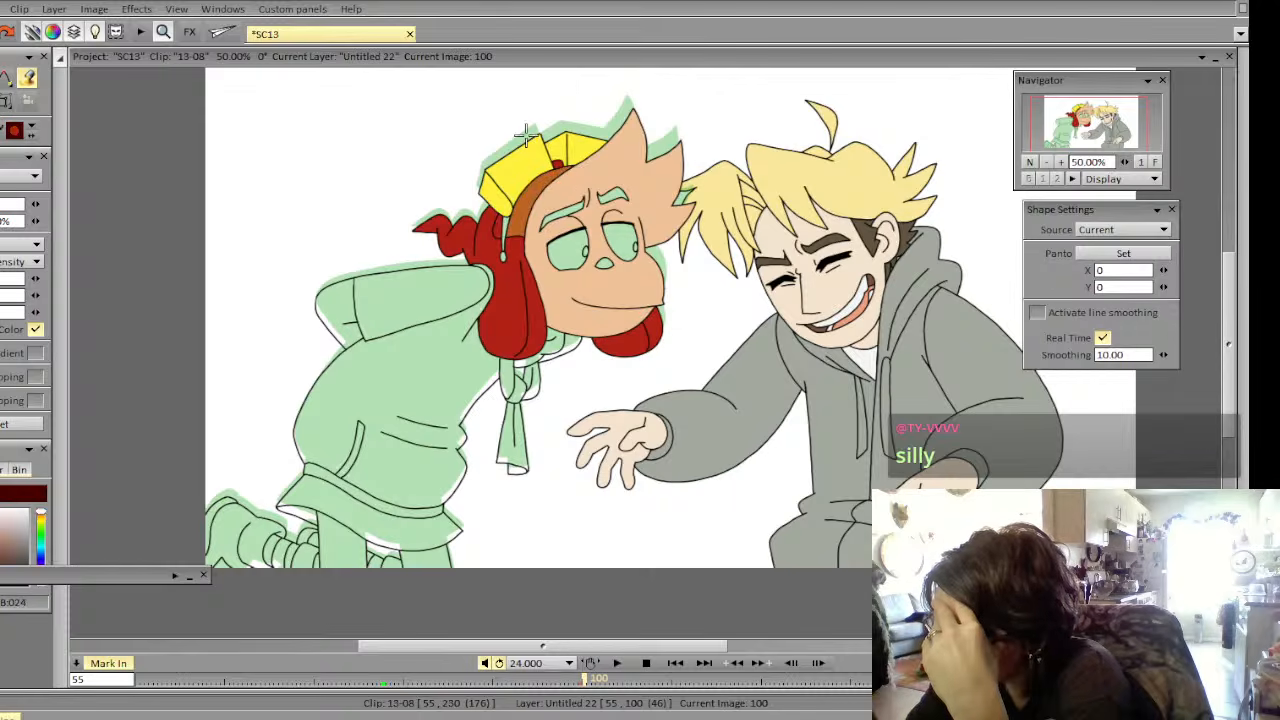
# Fill the torso brown, the sleeve and collar light blue, the arm in skin tone, and the scarf around the neck red
pyautogui.click(362, 312)
pyautogui.click(357, 455)
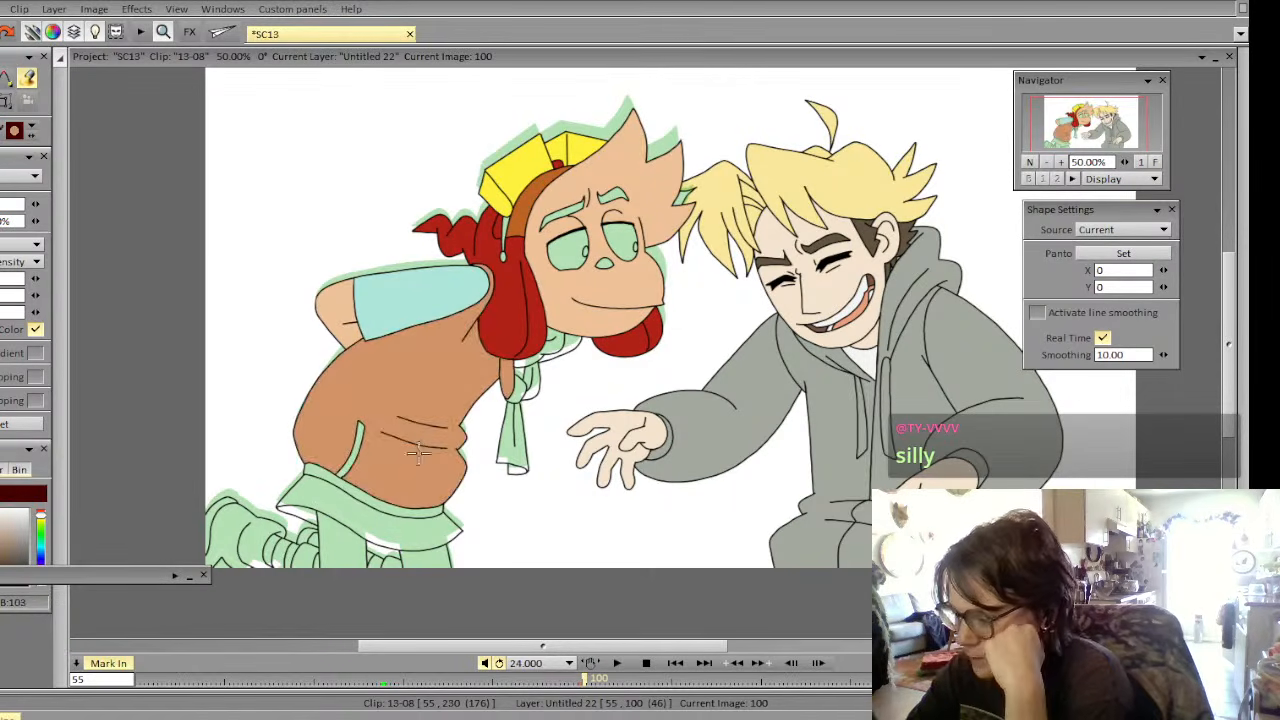
pyautogui.click(548, 344)
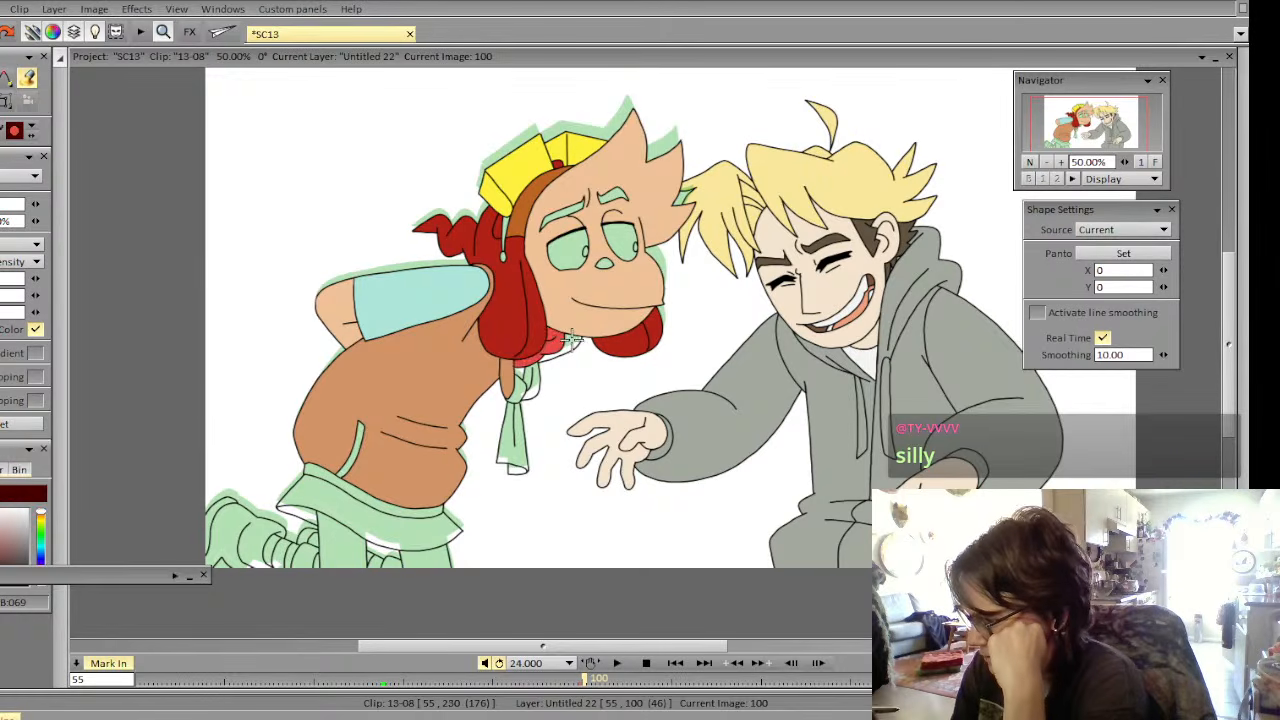
pyautogui.click(567, 347)
pyautogui.click(531, 380)
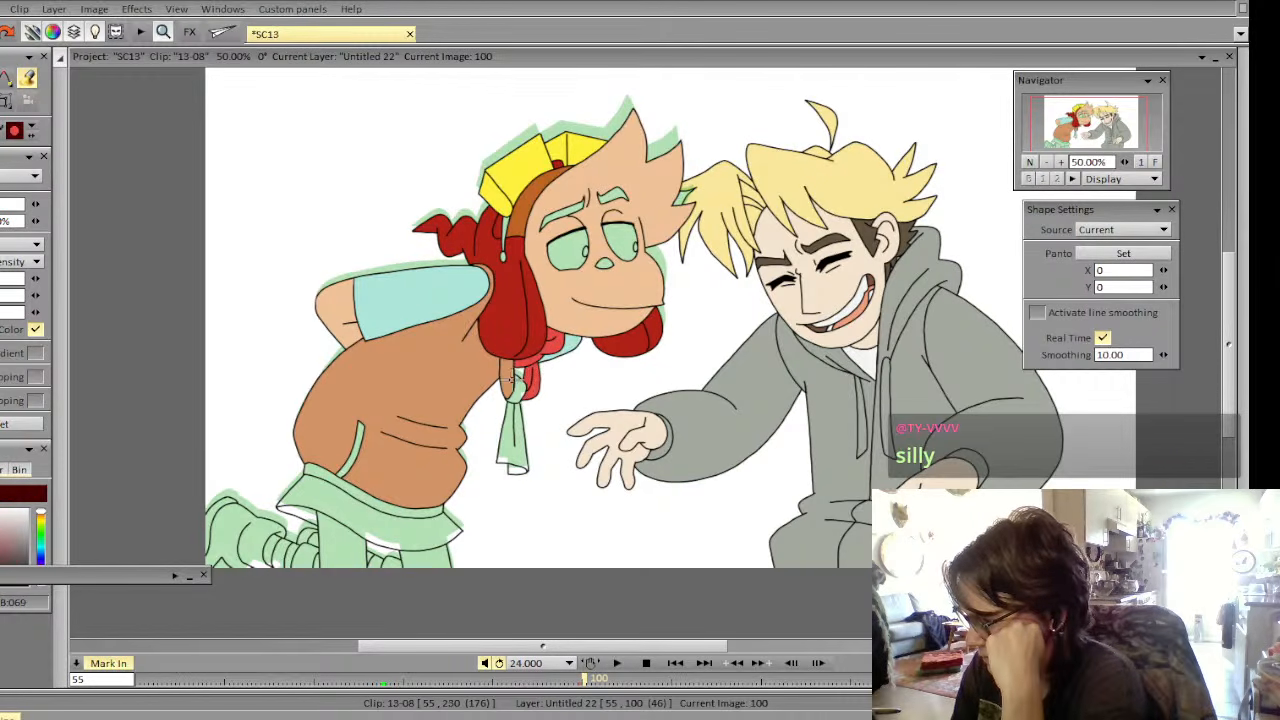
# Fill the scarf's knot, strap and hanging tail red at 75% zoom, undoing the fill that spills into the torso and background
pyautogui.click(513, 389)
pyautogui.click(517, 461)
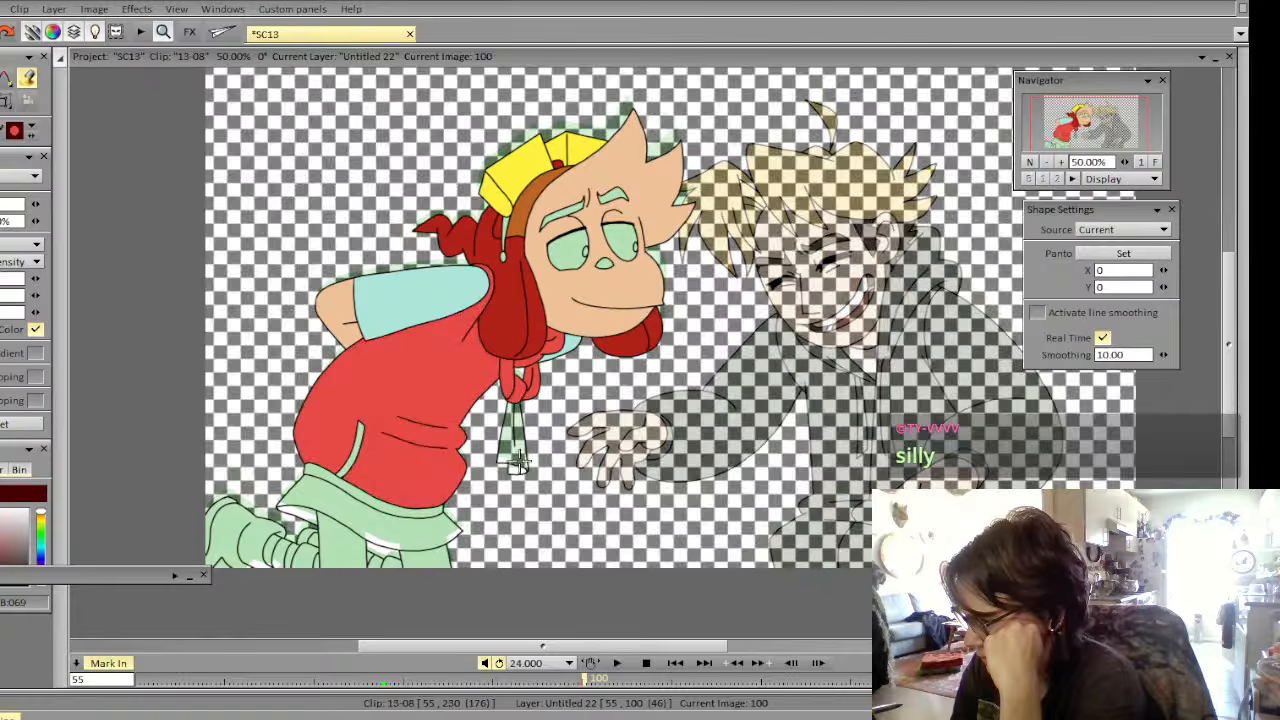
pyautogui.hotkey('ctrl', 'z')
pyautogui.hotkey('ctrl', 'z')
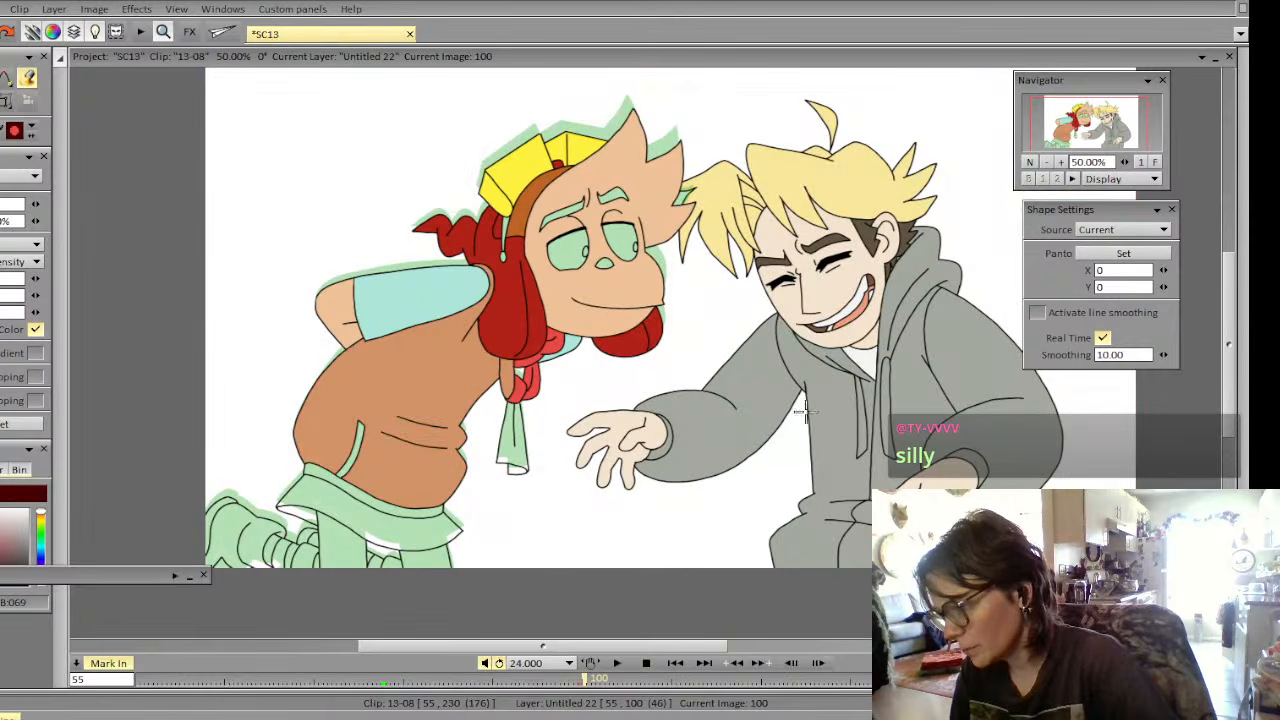
pyautogui.click(1061, 162)
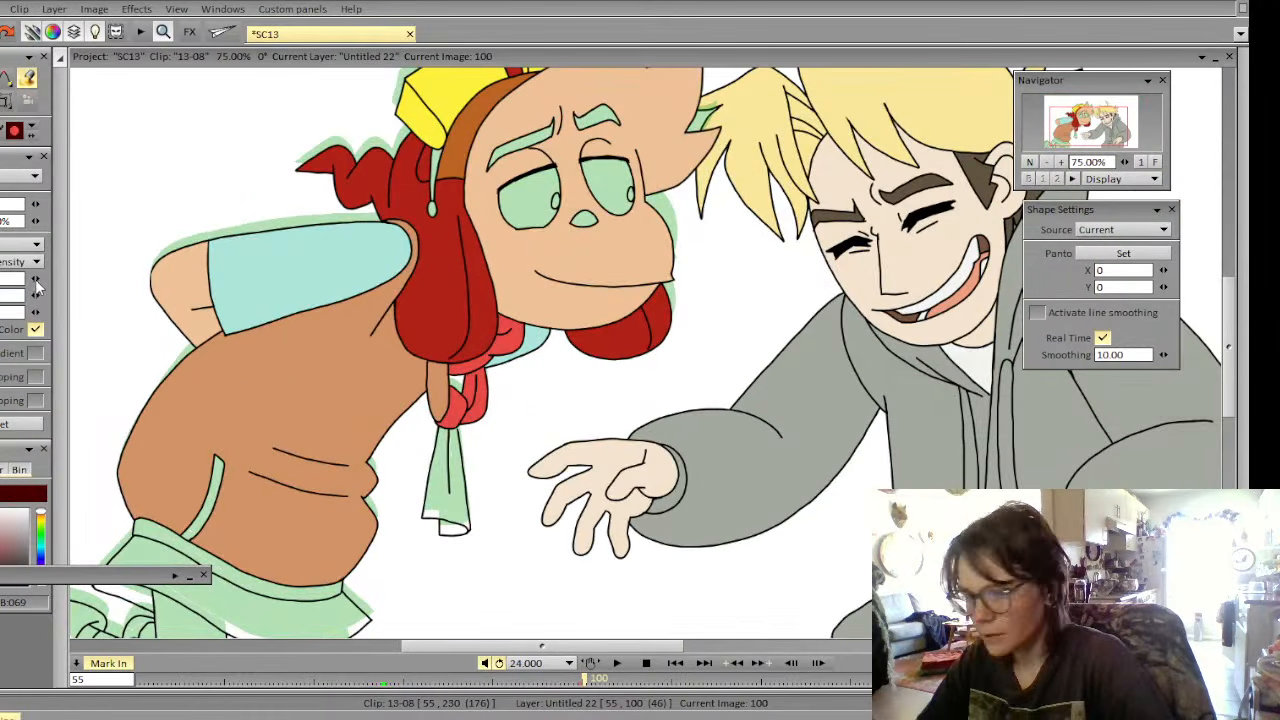
pyautogui.click(443, 487)
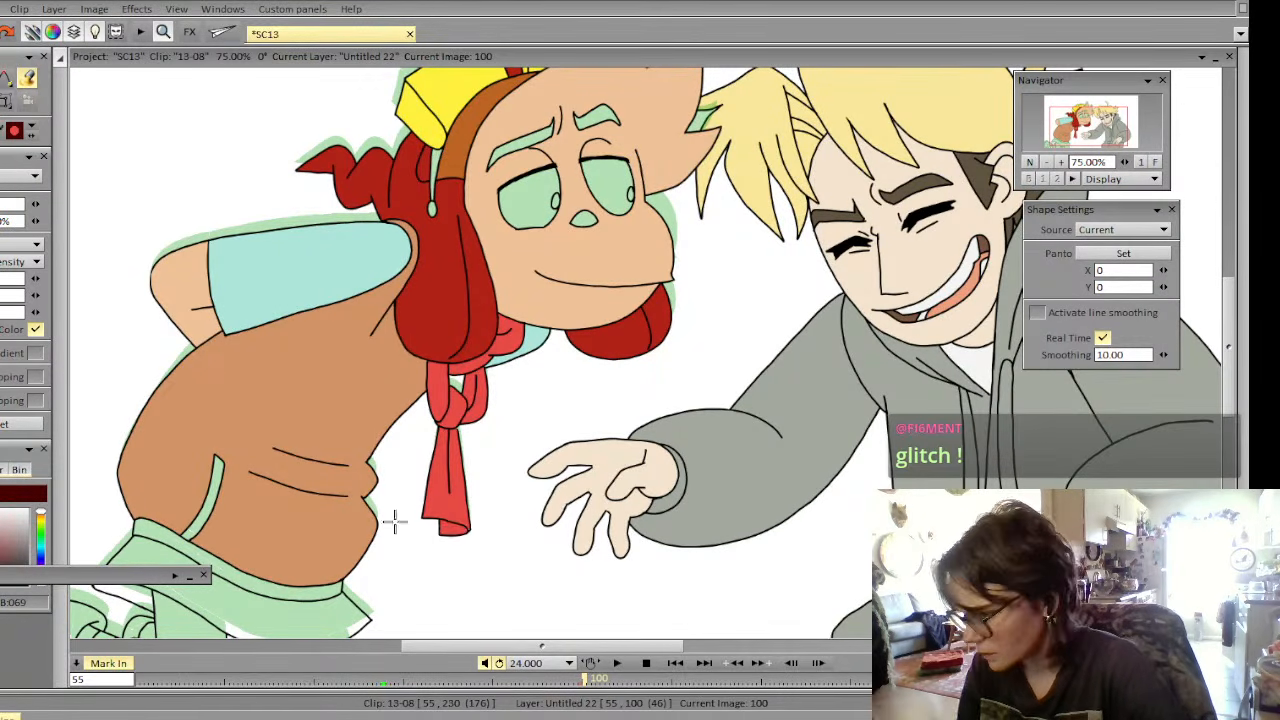
pyautogui.click(6, 101)
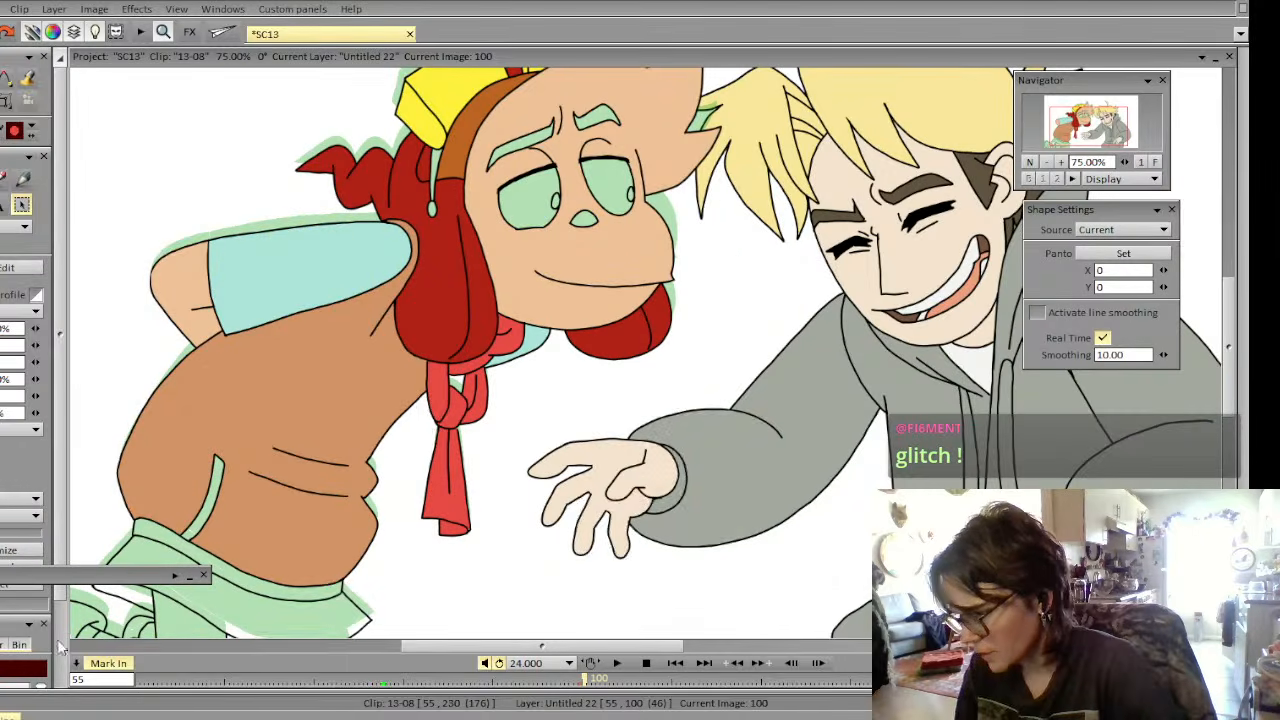
pyautogui.click(2, 180)
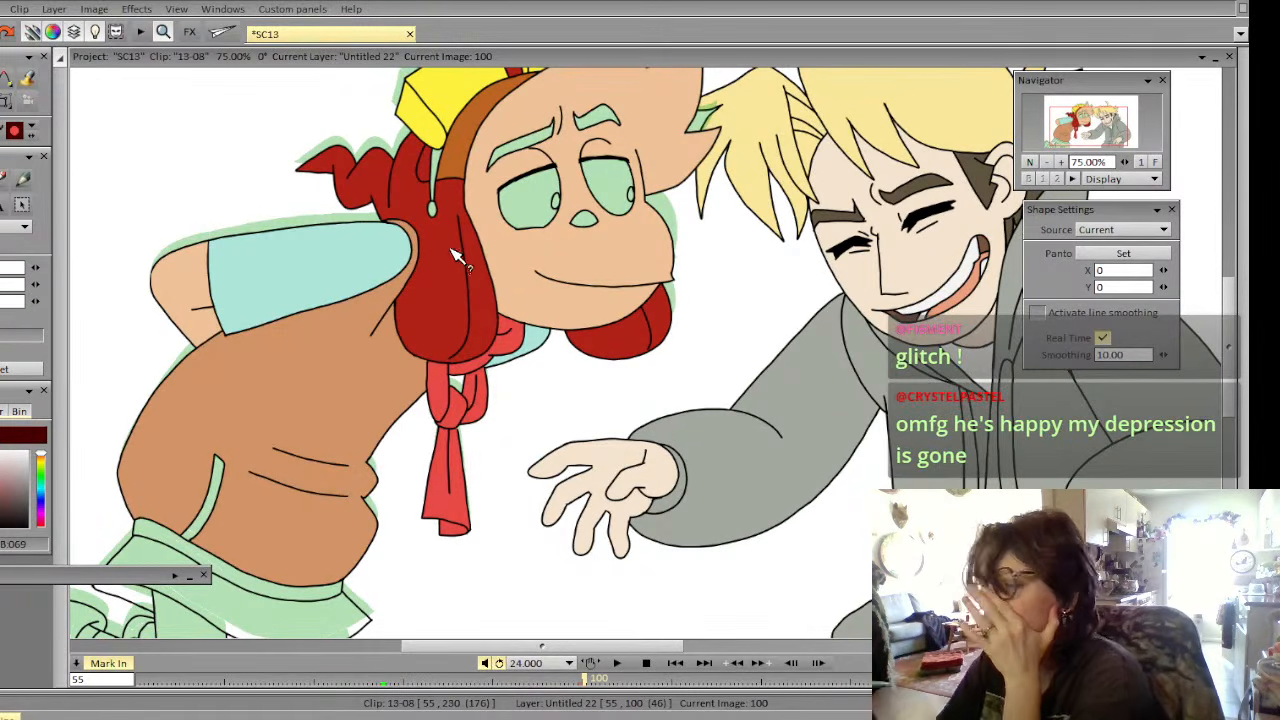
# Refill the headband red, and fill the button between the goggles and the hanging cord yellow
pyautogui.click(28, 79)
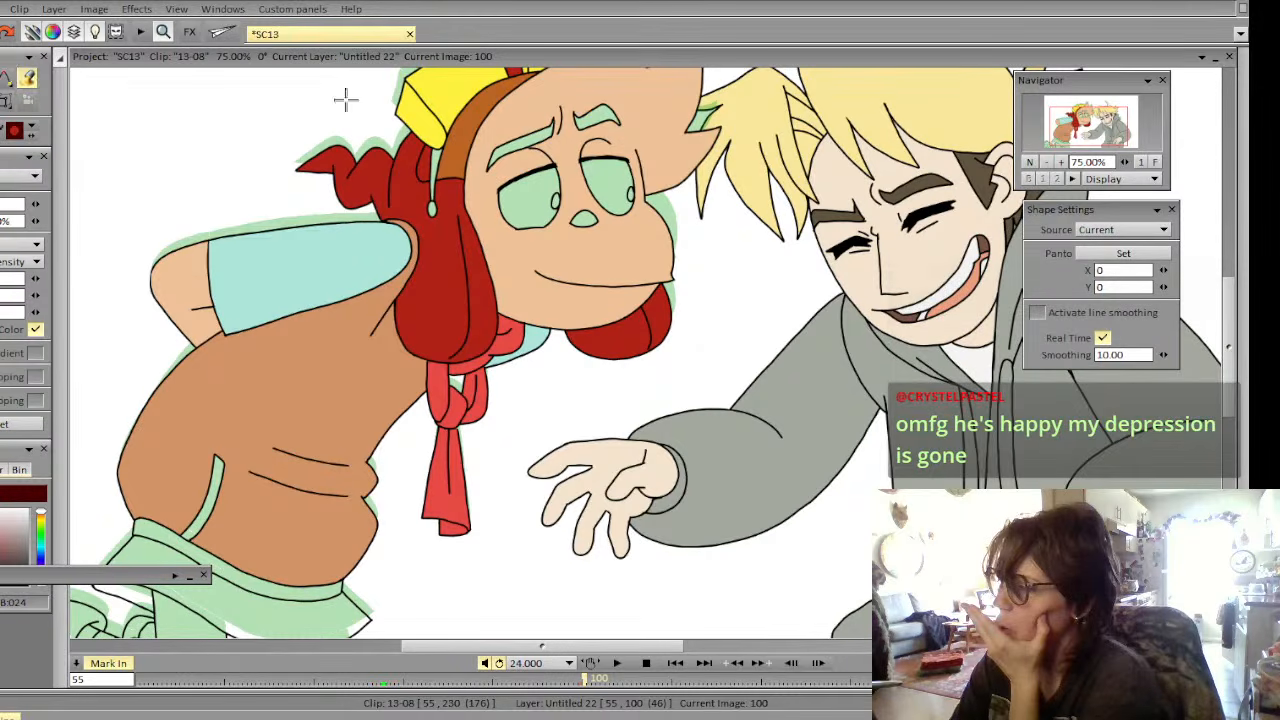
pyautogui.click(463, 148)
pyautogui.moveTo(1097, 135); pyautogui.dragTo(1099, 122)
pyautogui.press('i')
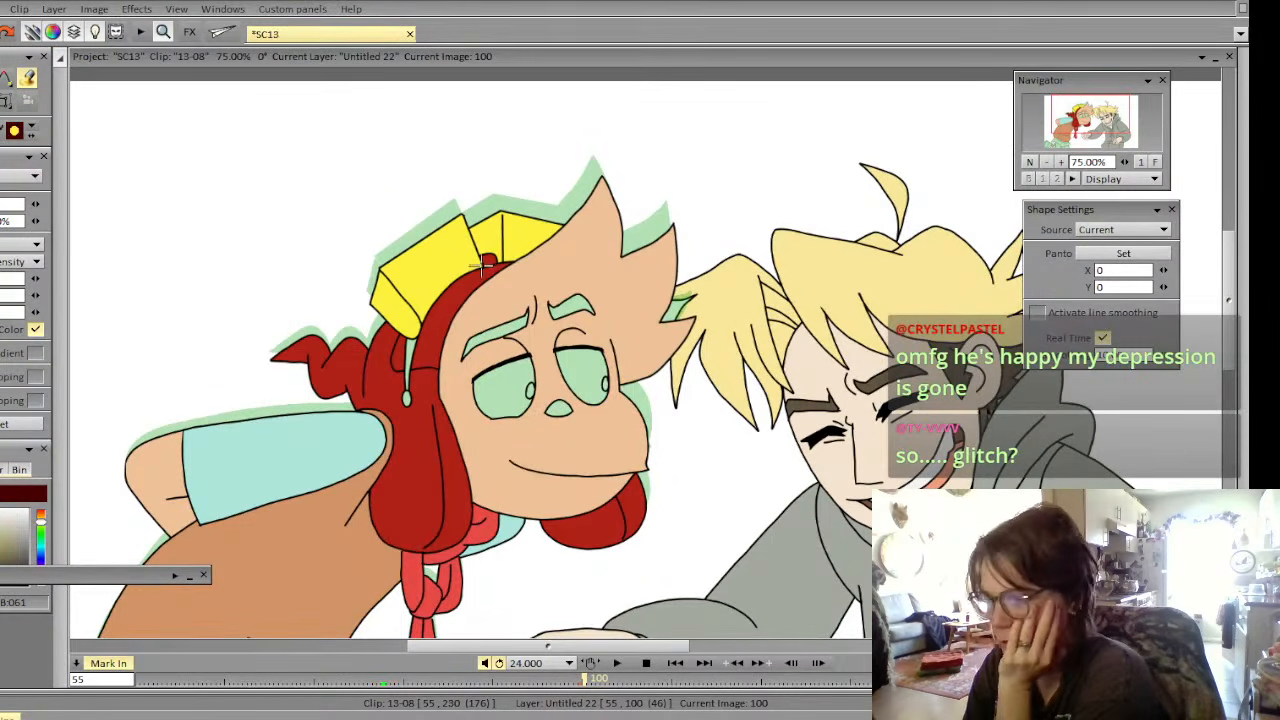
pyautogui.click(487, 270)
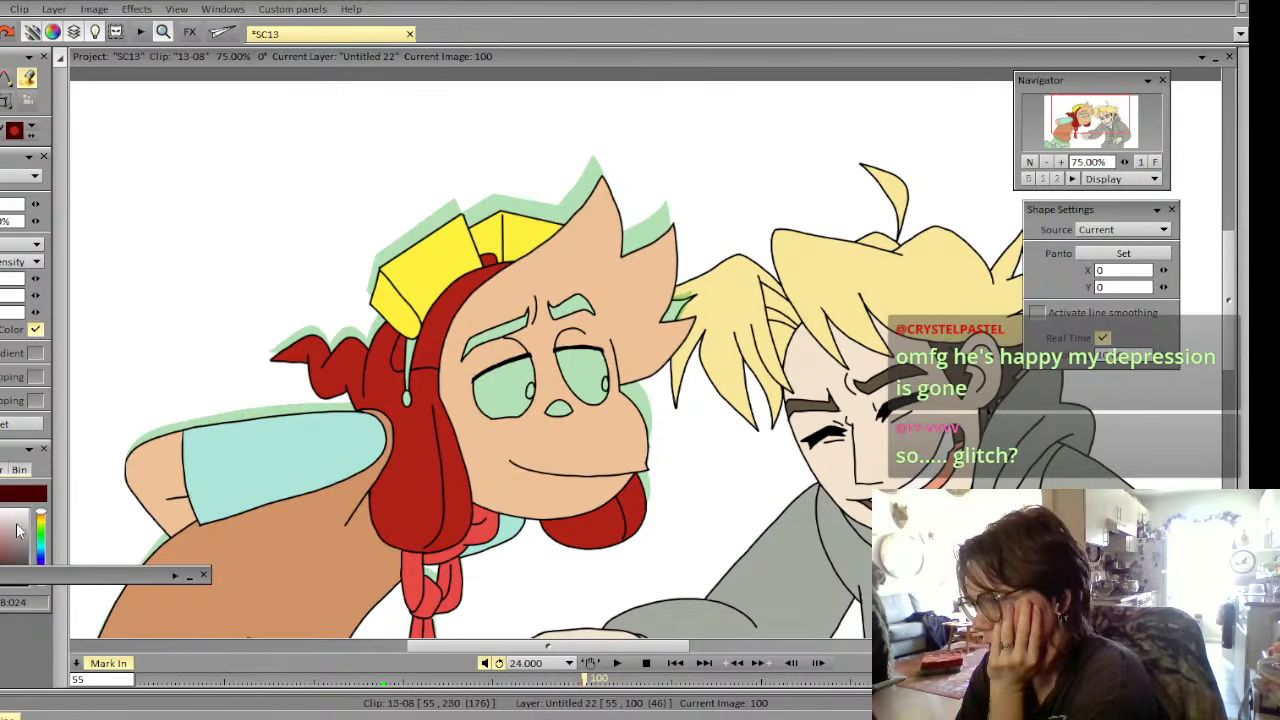
pyautogui.click(430, 272)
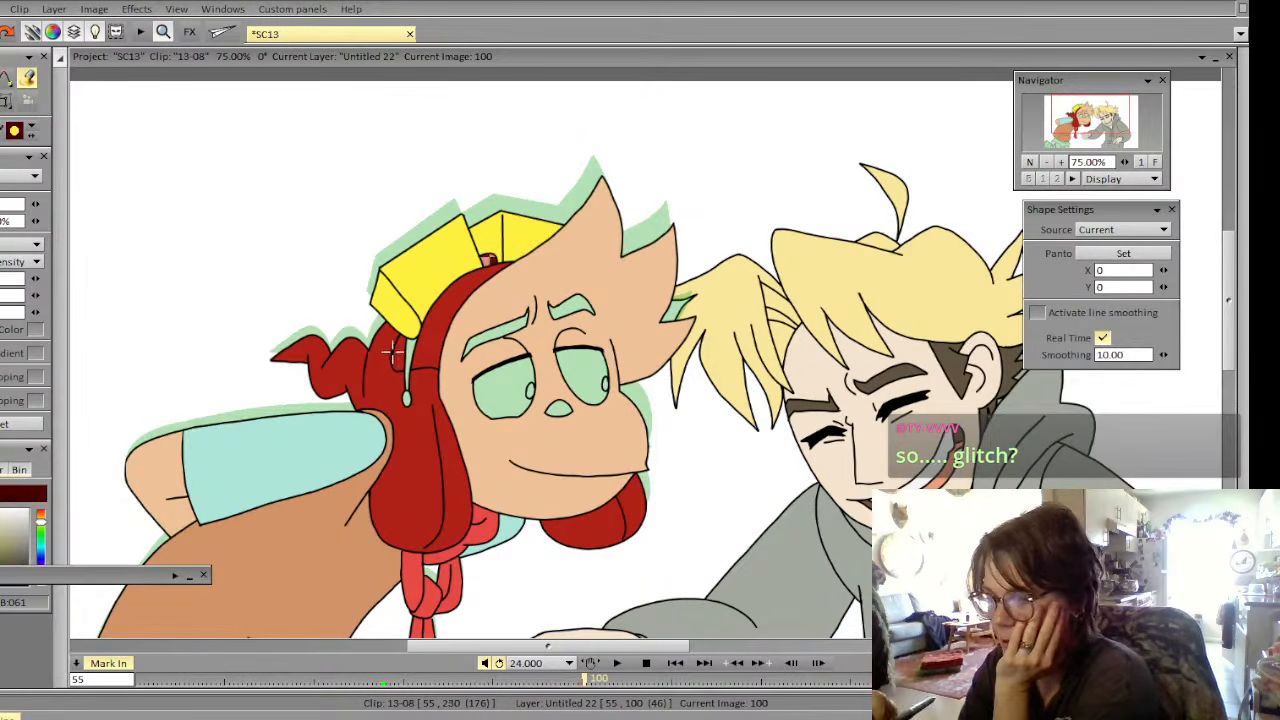
pyautogui.click(407, 399)
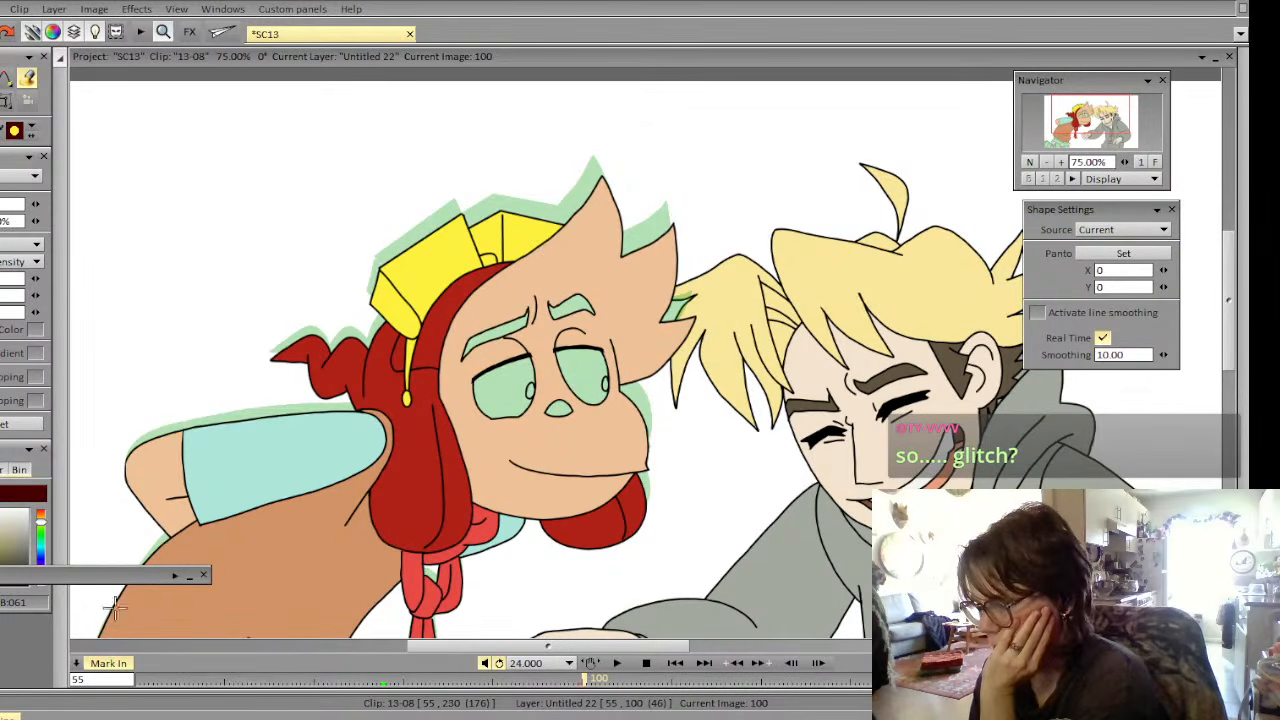
# Fill the pocket trim and waistband yellow, and fill the skirt with the purple sampled from frame 99
pyautogui.moveTo(751, 499); pyautogui.dragTo(914, 158)
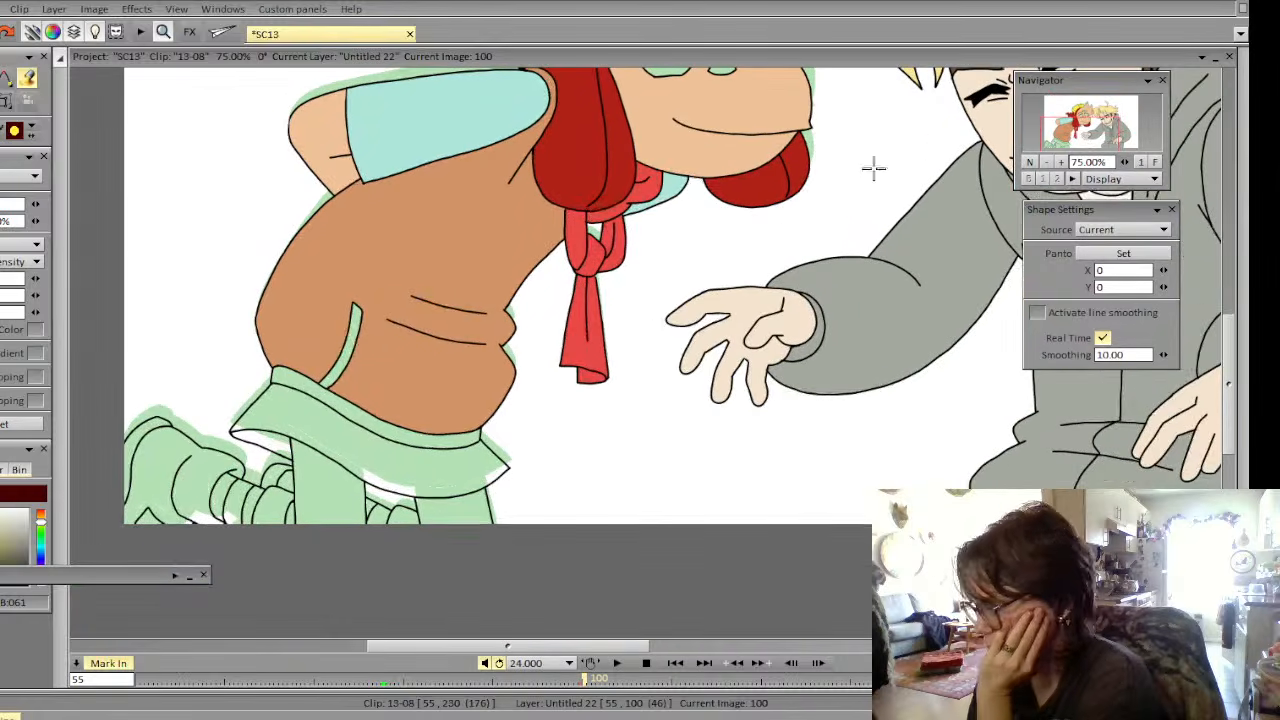
pyautogui.click(348, 342)
pyautogui.click(385, 435)
pyautogui.press('Left')
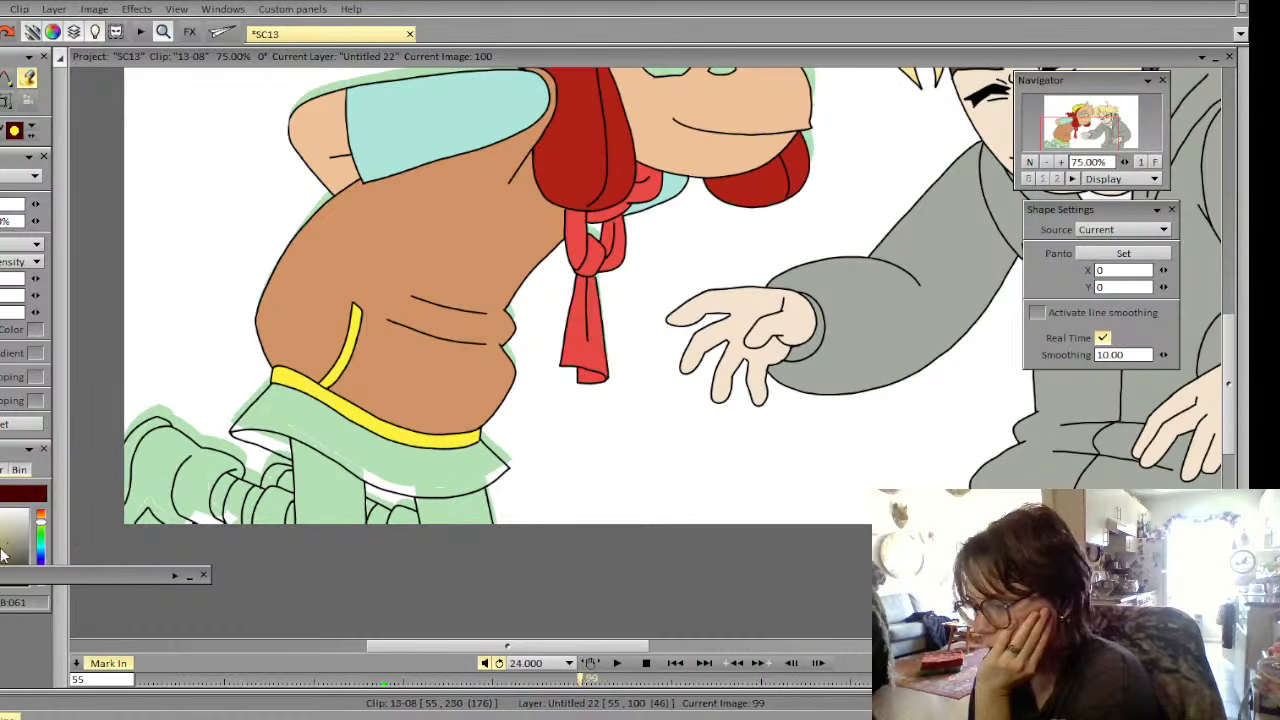
pyautogui.press('Right')
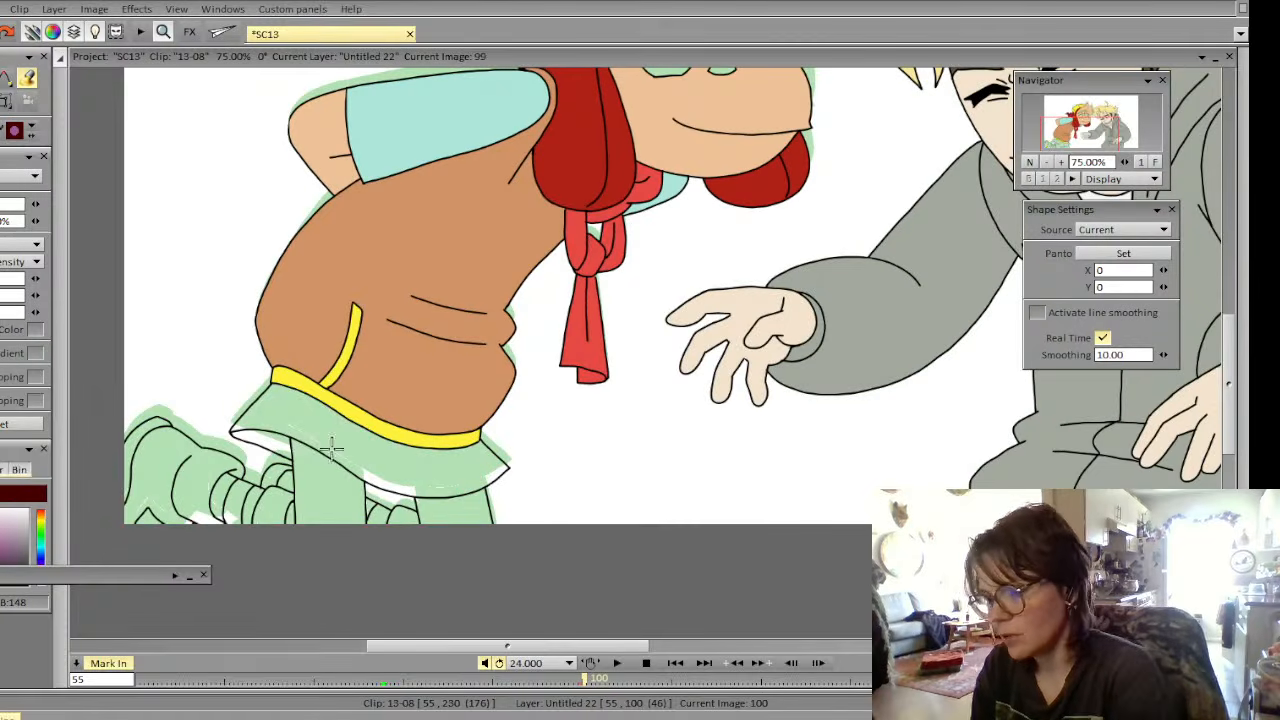
pyautogui.click(305, 450)
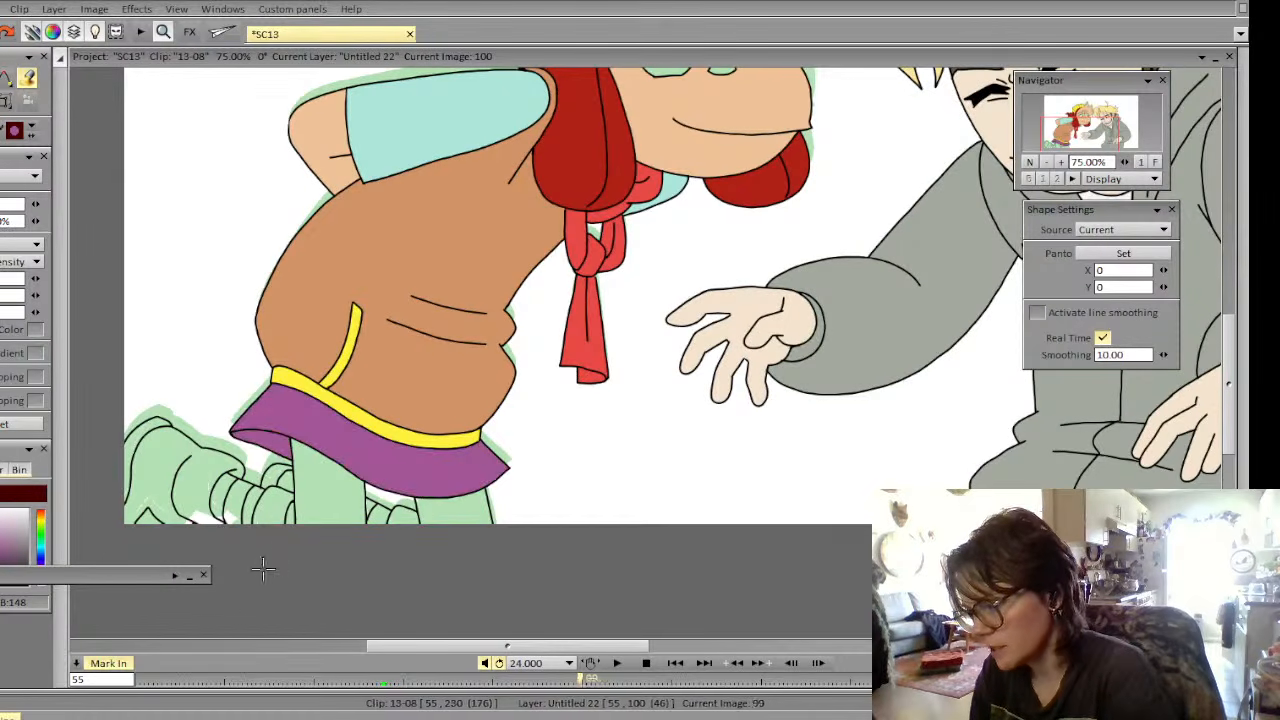
# Sample the teal of the legs on frame 99 and fill both legs with it on frame 100
pyautogui.press('Left')
pyautogui.press('Right')
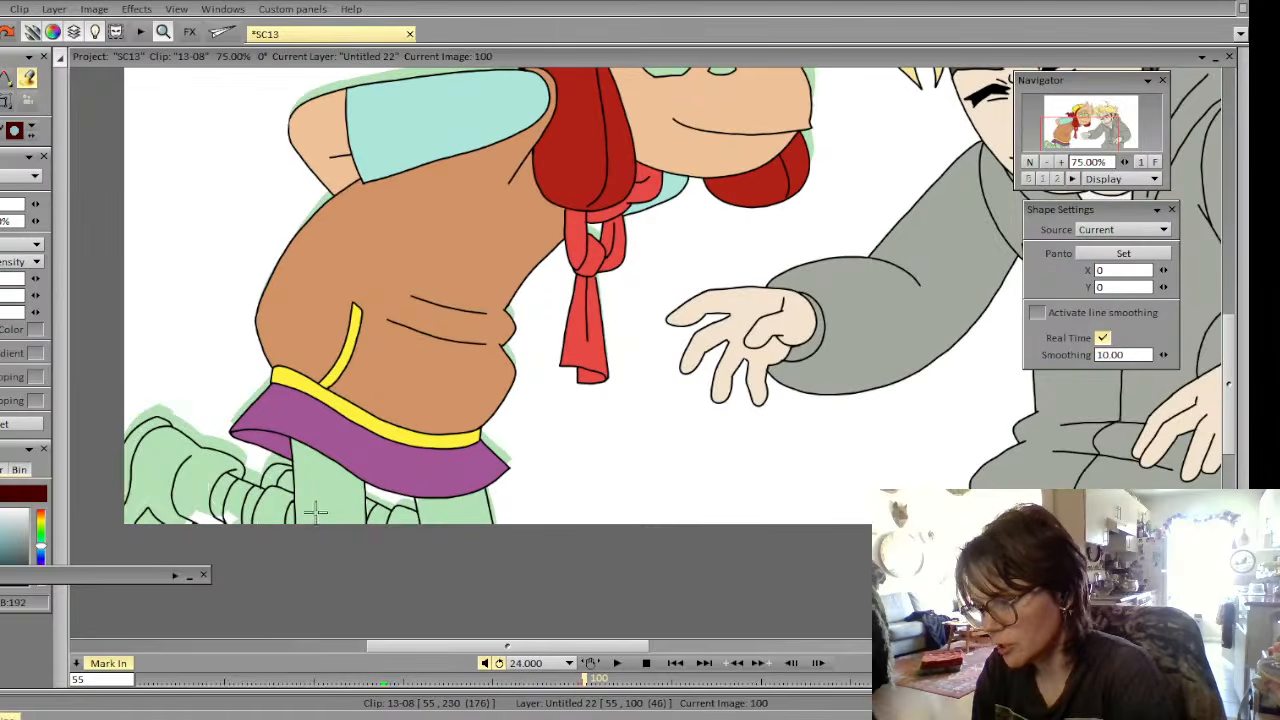
pyautogui.press('Left')
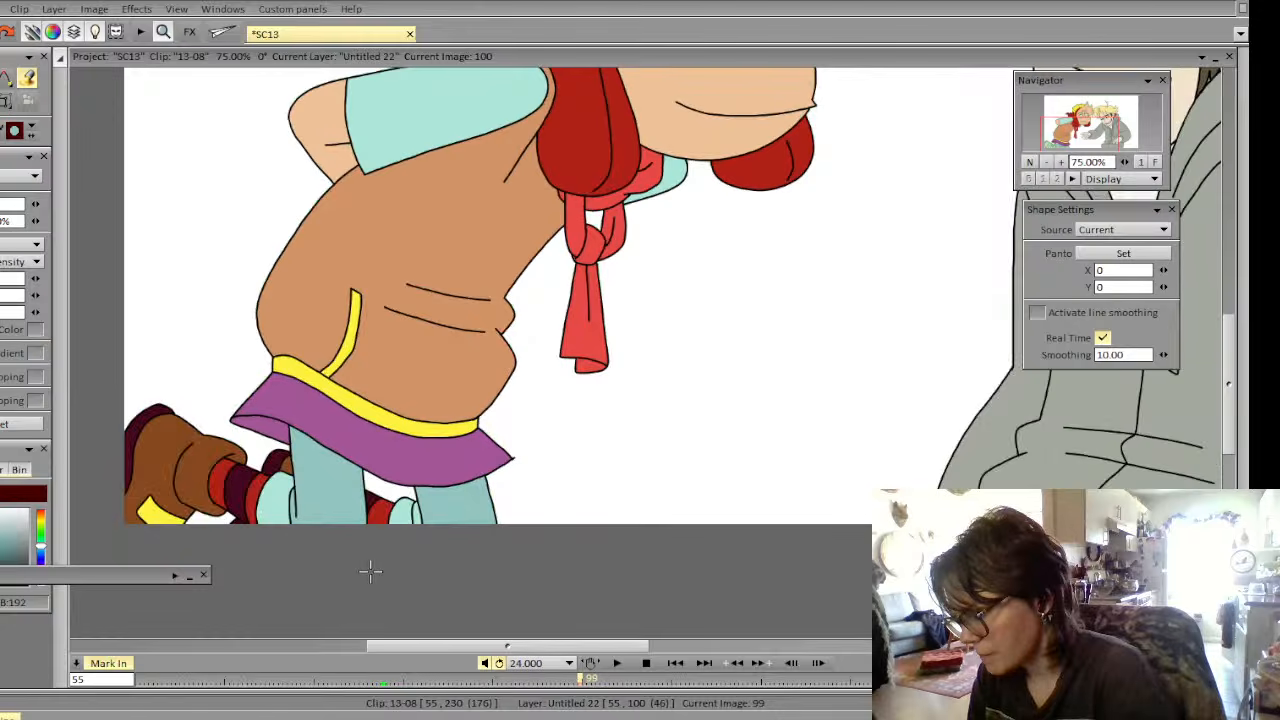
pyautogui.press('Right')
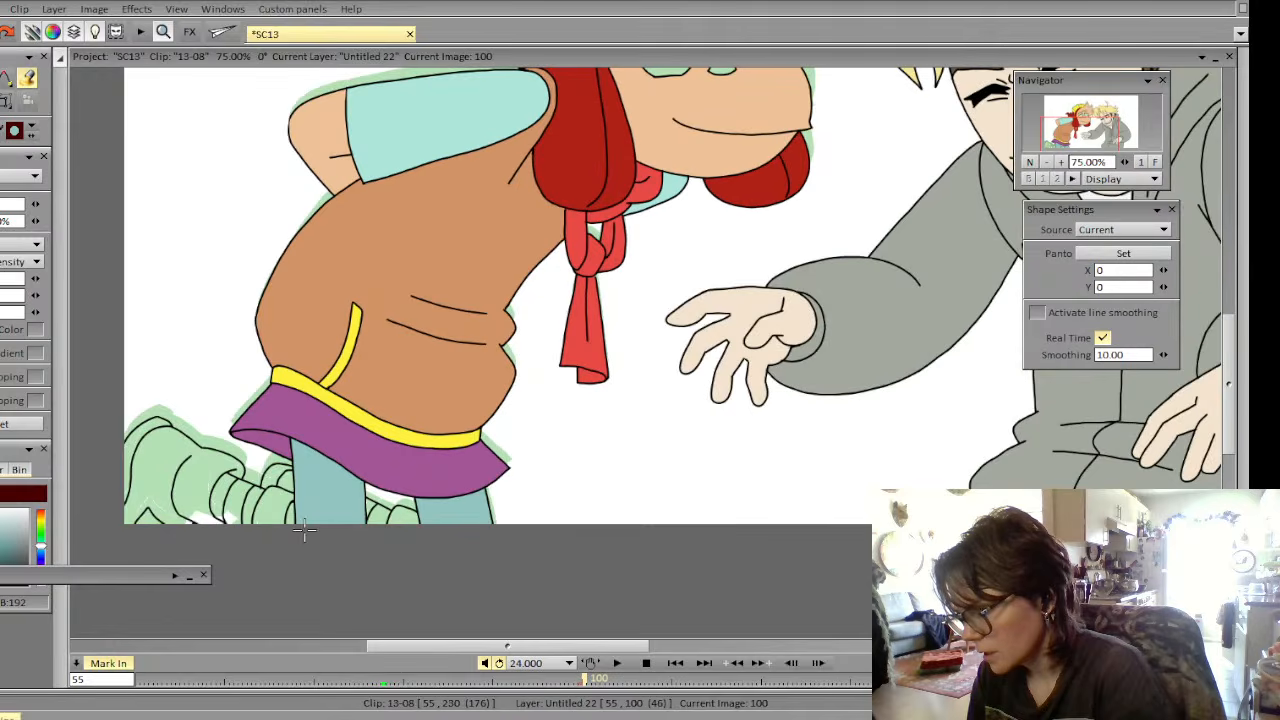
# Sample the pale aqua of the sock cuffs on frame 99 and fill both cuffs with it on frame 100
pyautogui.press('Left')
pyautogui.press('Right')
pyautogui.press('Left')
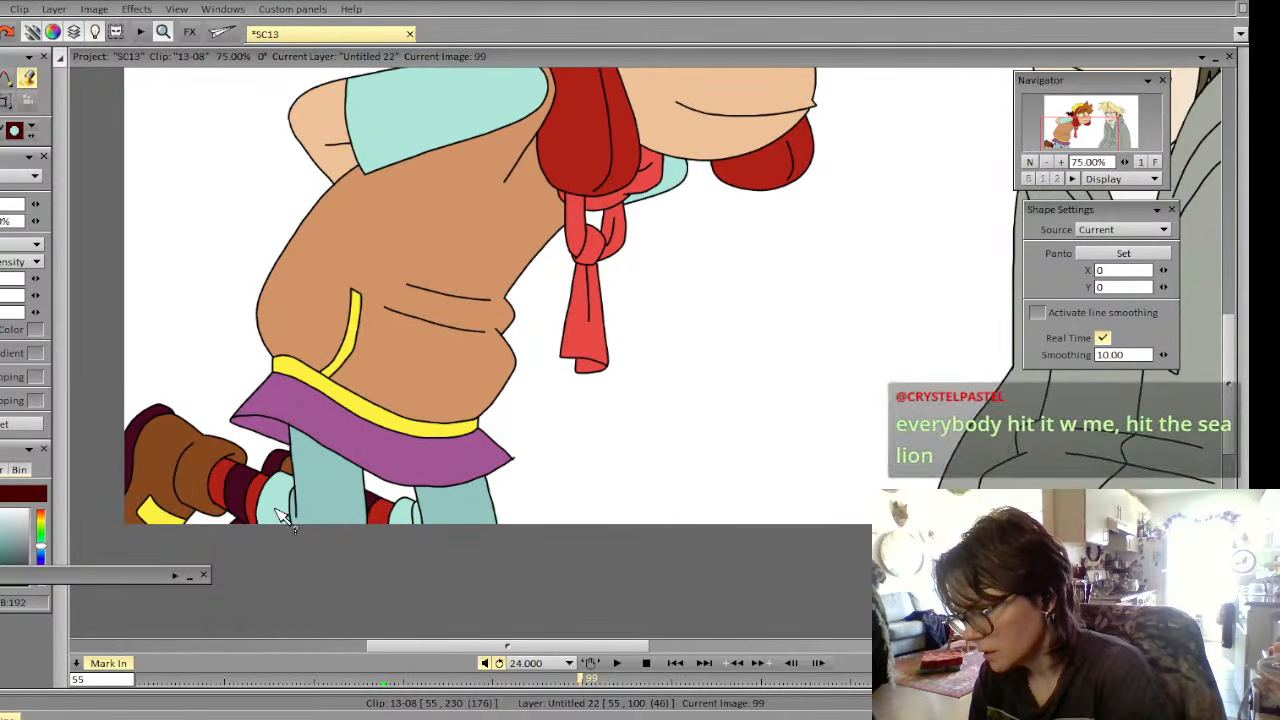
pyautogui.press('Right')
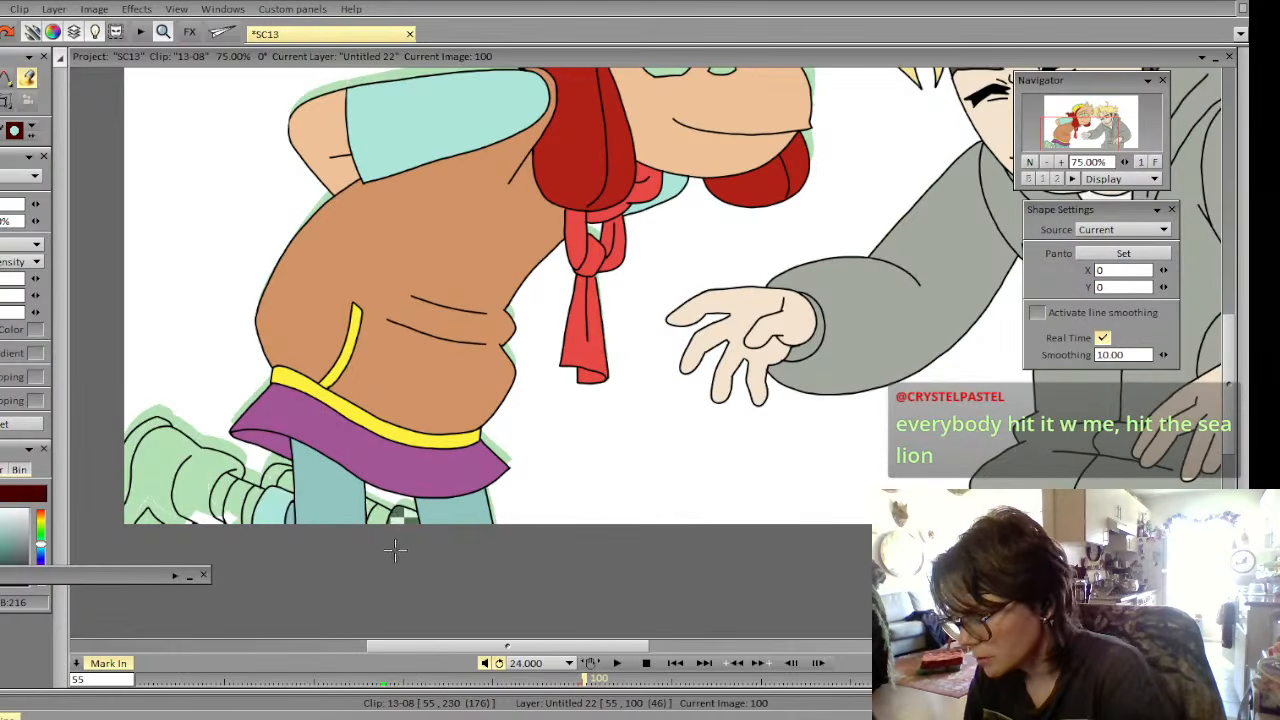
# Fill the sock stripes red and the boots brown on frame 100 with the colours sampled from frame 99
pyautogui.press('Left')
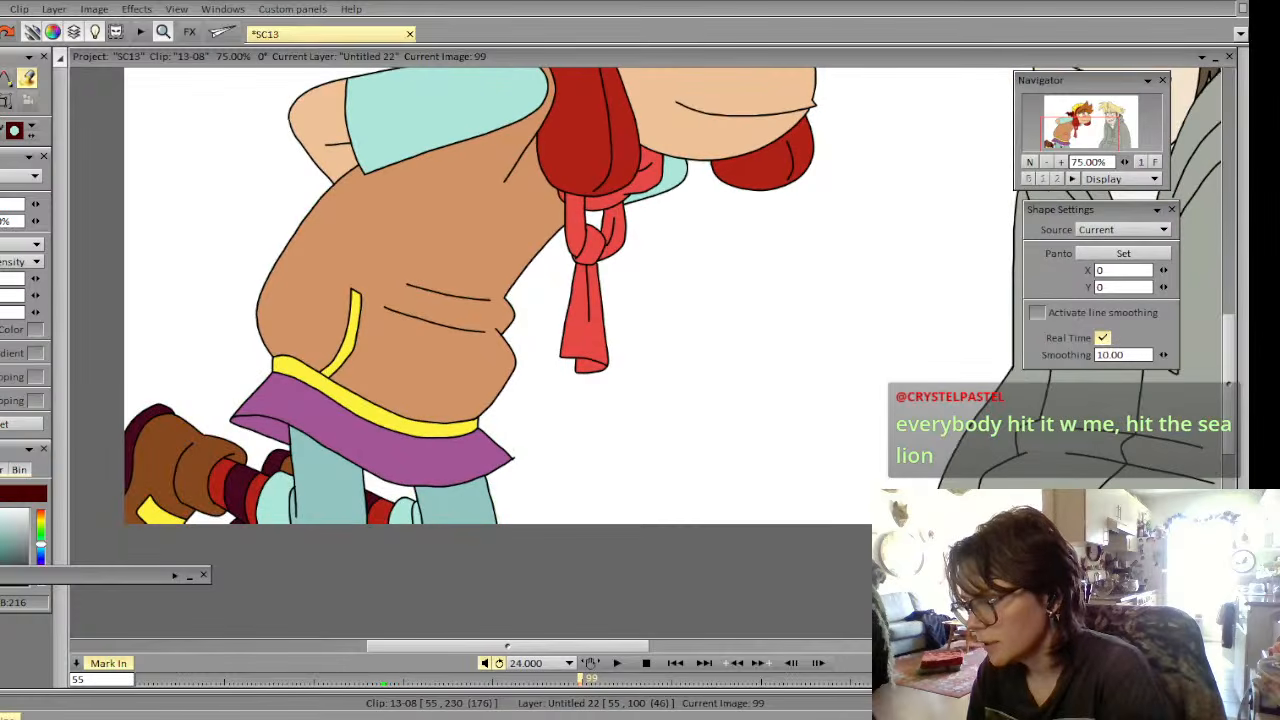
pyautogui.press('Right')
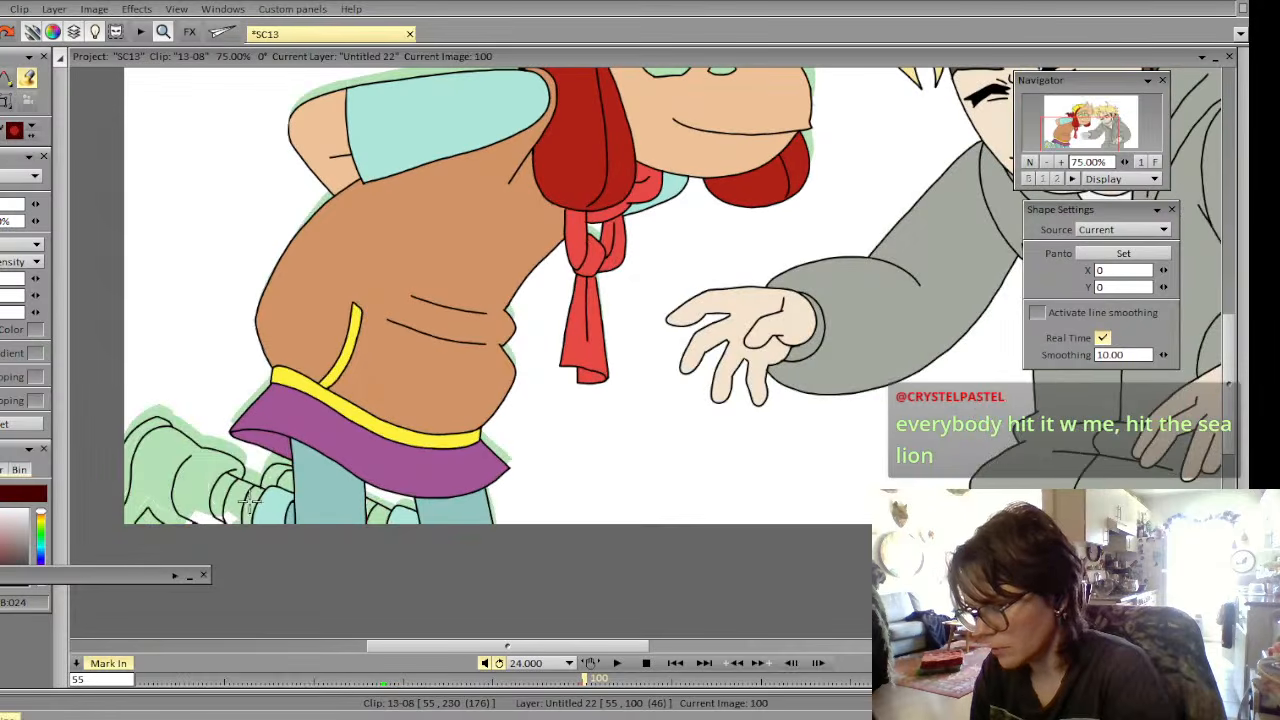
pyautogui.click(220, 493)
pyautogui.click(380, 515)
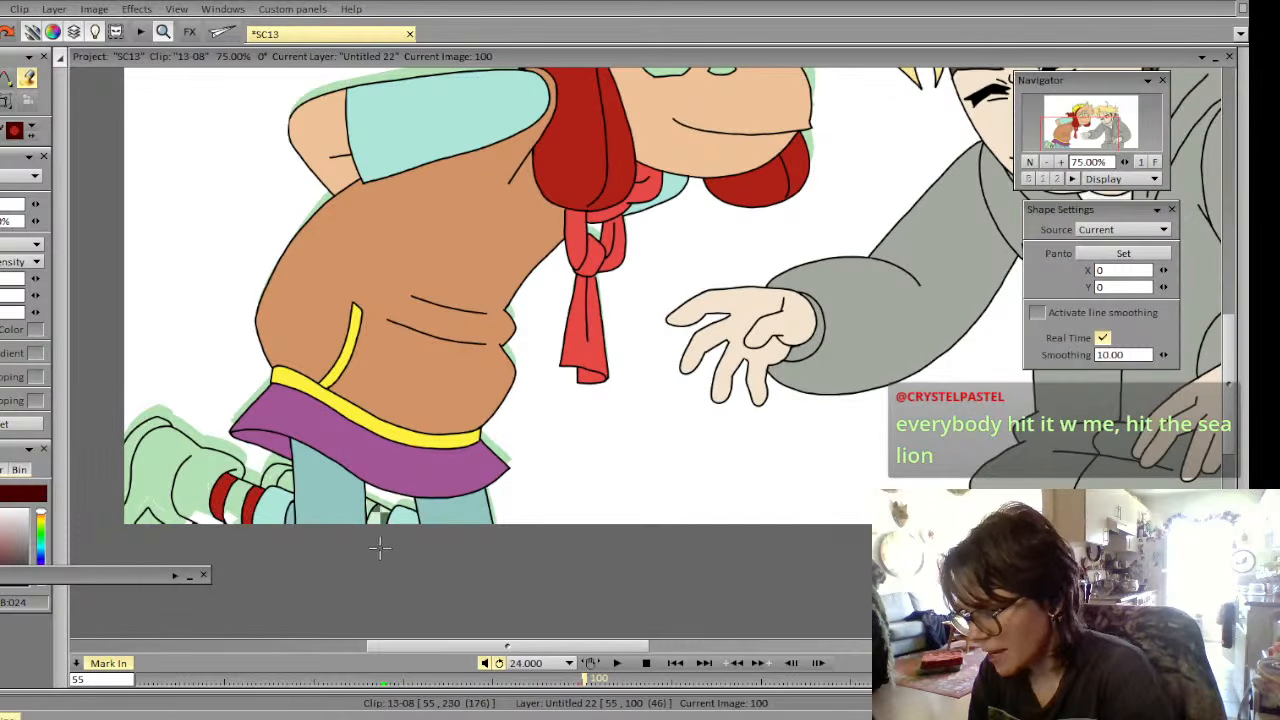
pyautogui.press('Left')
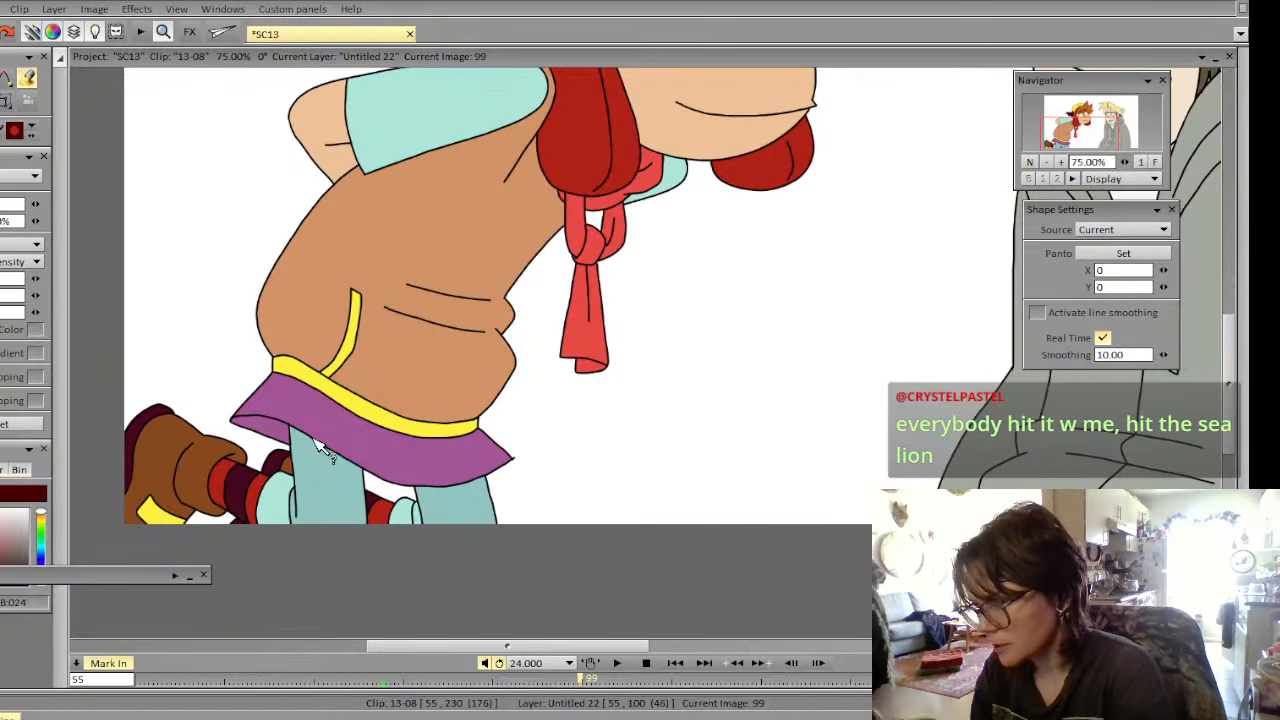
pyautogui.press('Right')
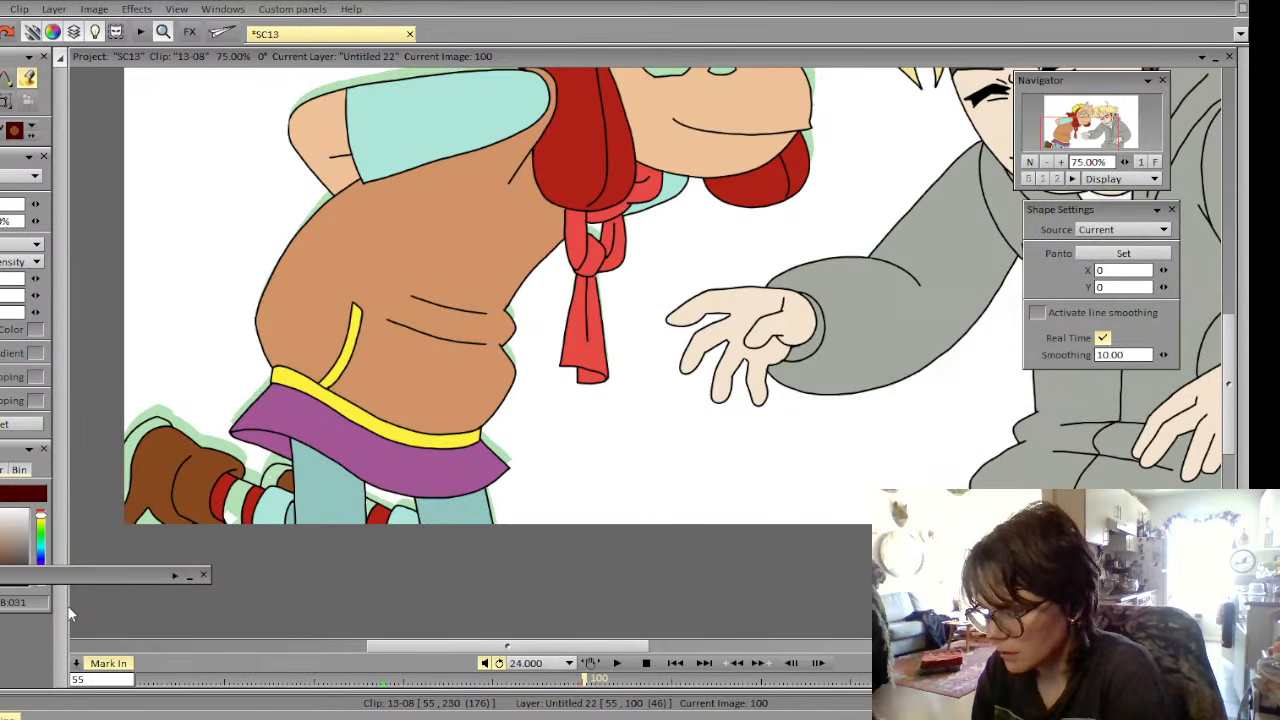
# Fill the boot soles and remaining sock stripes dark maroon from frame 99, and the boot patch with the waistband's yellow
pyautogui.press('Left')
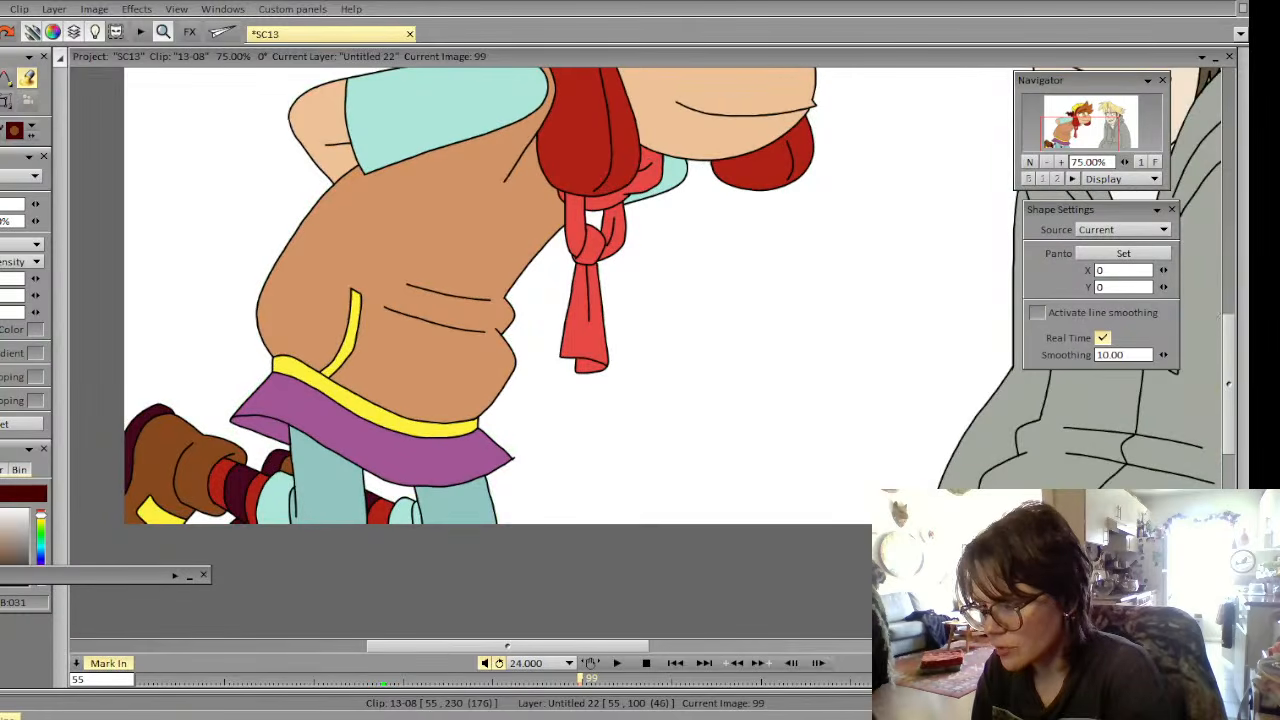
pyautogui.press('Right')
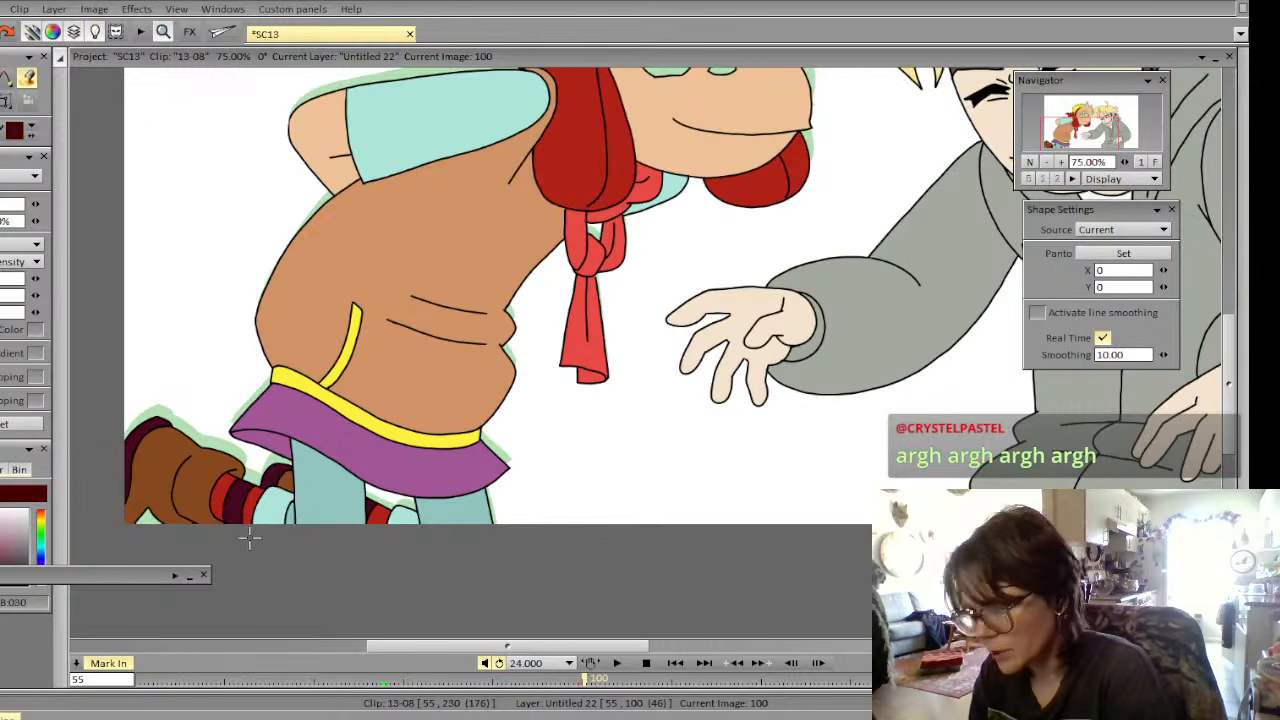
pyautogui.click(321, 391)
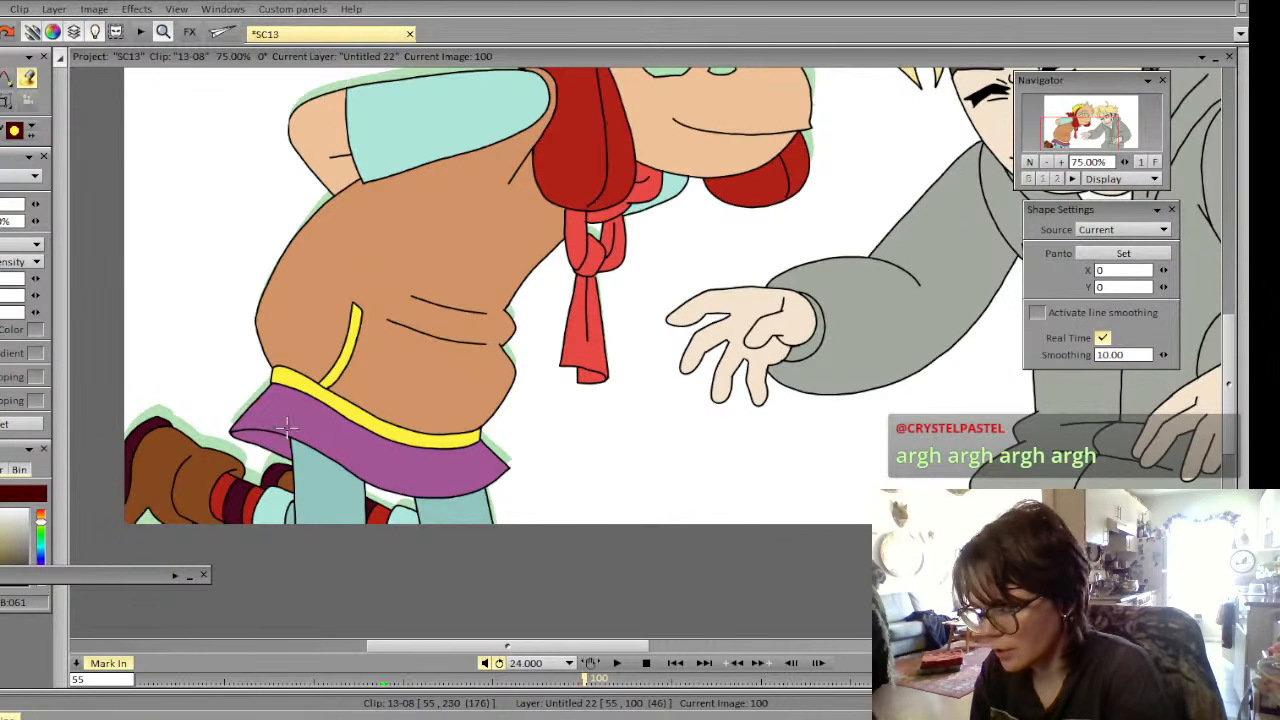
pyautogui.click(149, 516)
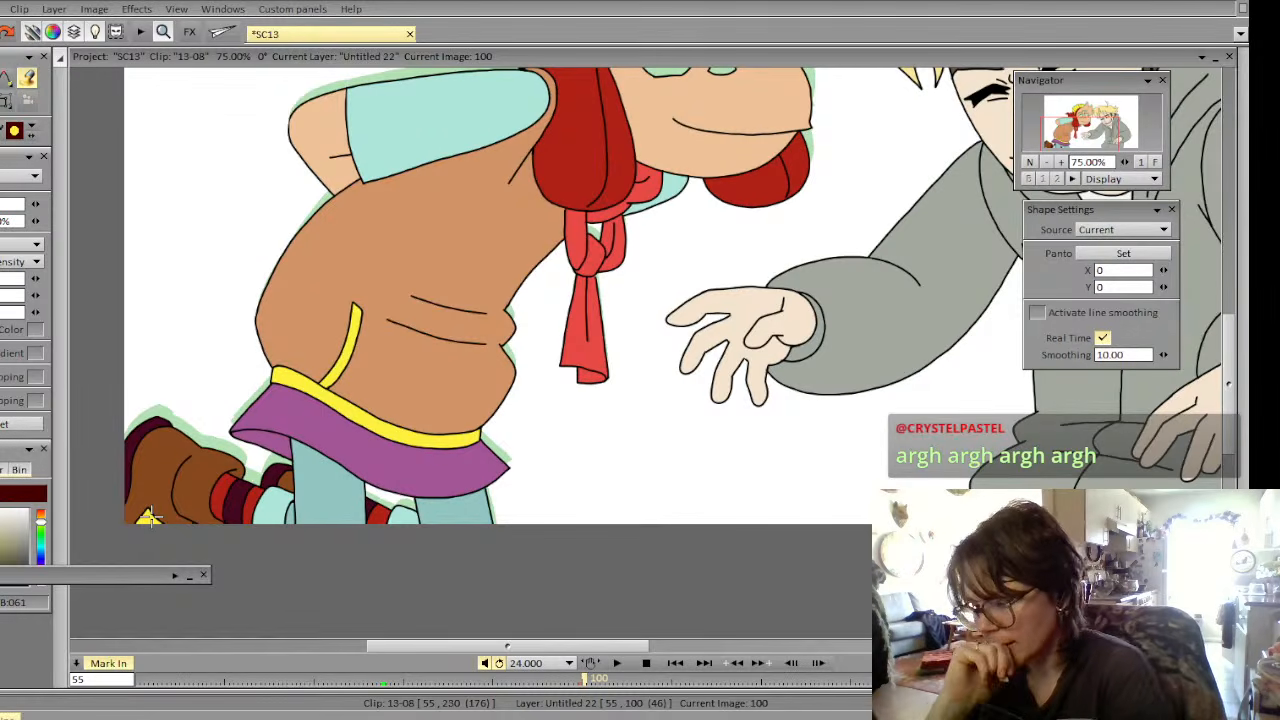
# Fill both eyes cream and the nose orange-pink on frame 100 with the colours sampled from frame 99
pyautogui.moveTo(480, 230); pyautogui.dragTo(290, 520)
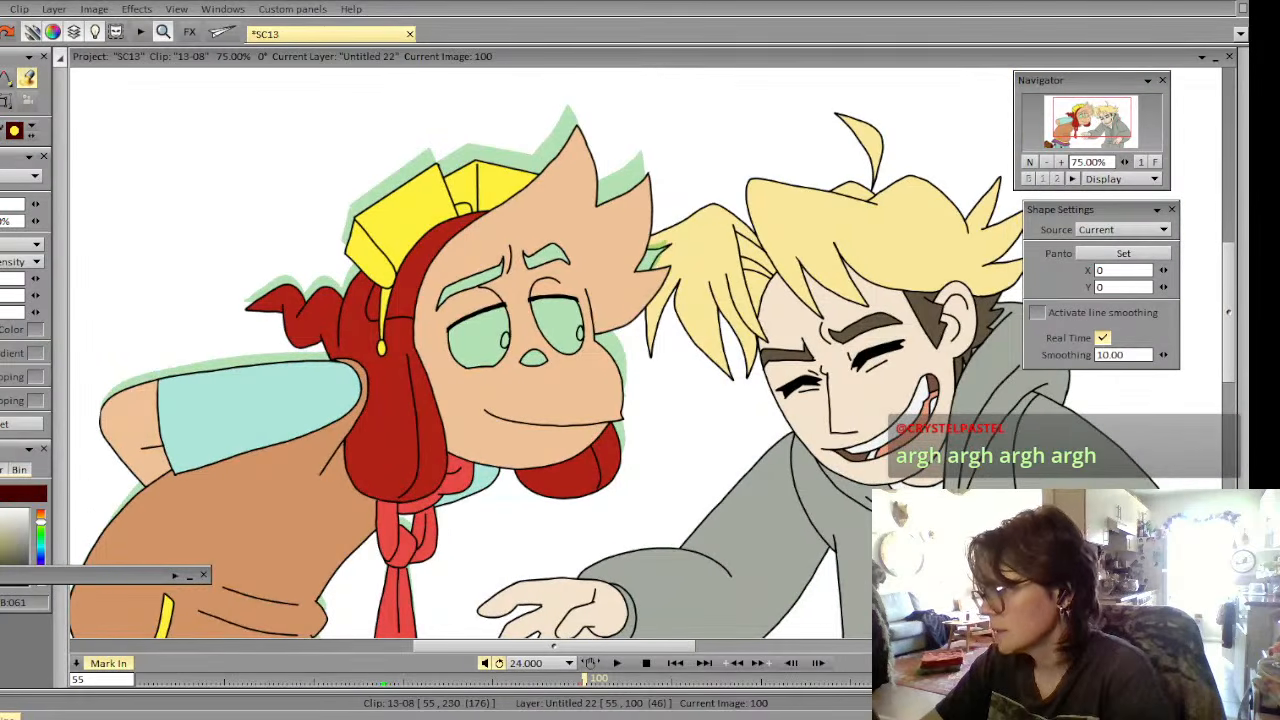
pyautogui.press('Left')
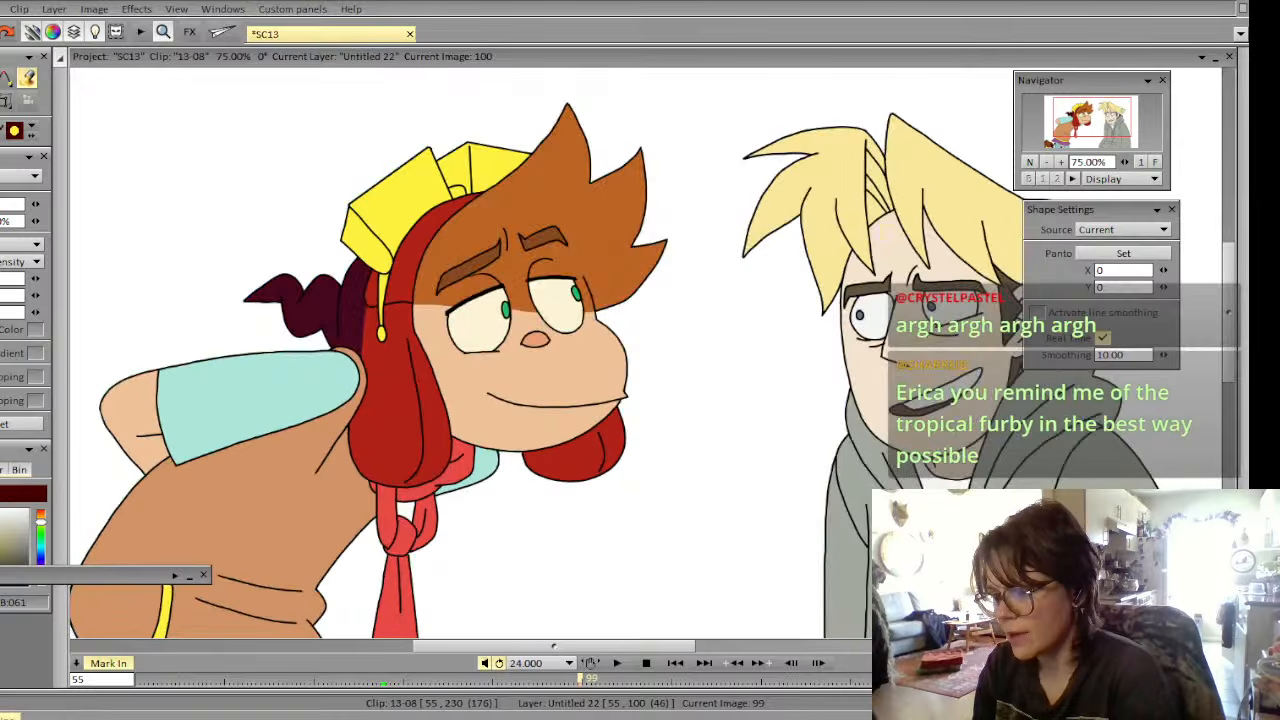
pyautogui.press('Right')
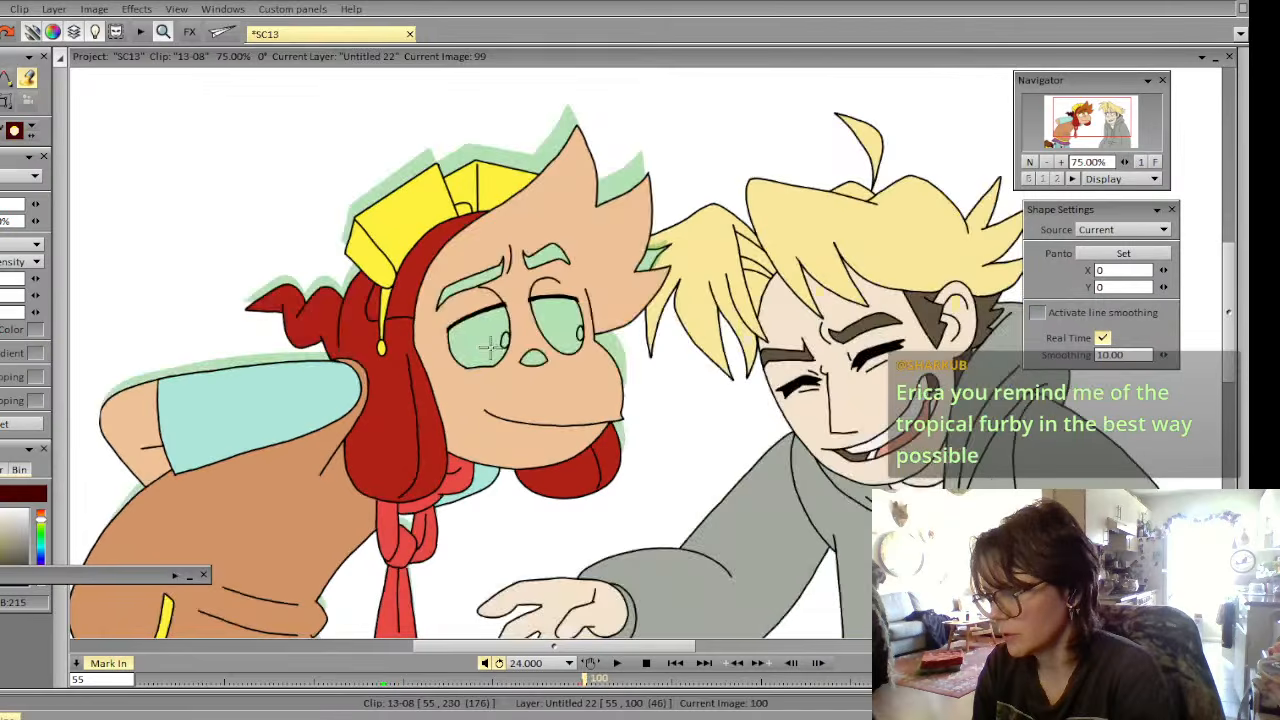
pyautogui.click(490, 346)
pyautogui.click(557, 328)
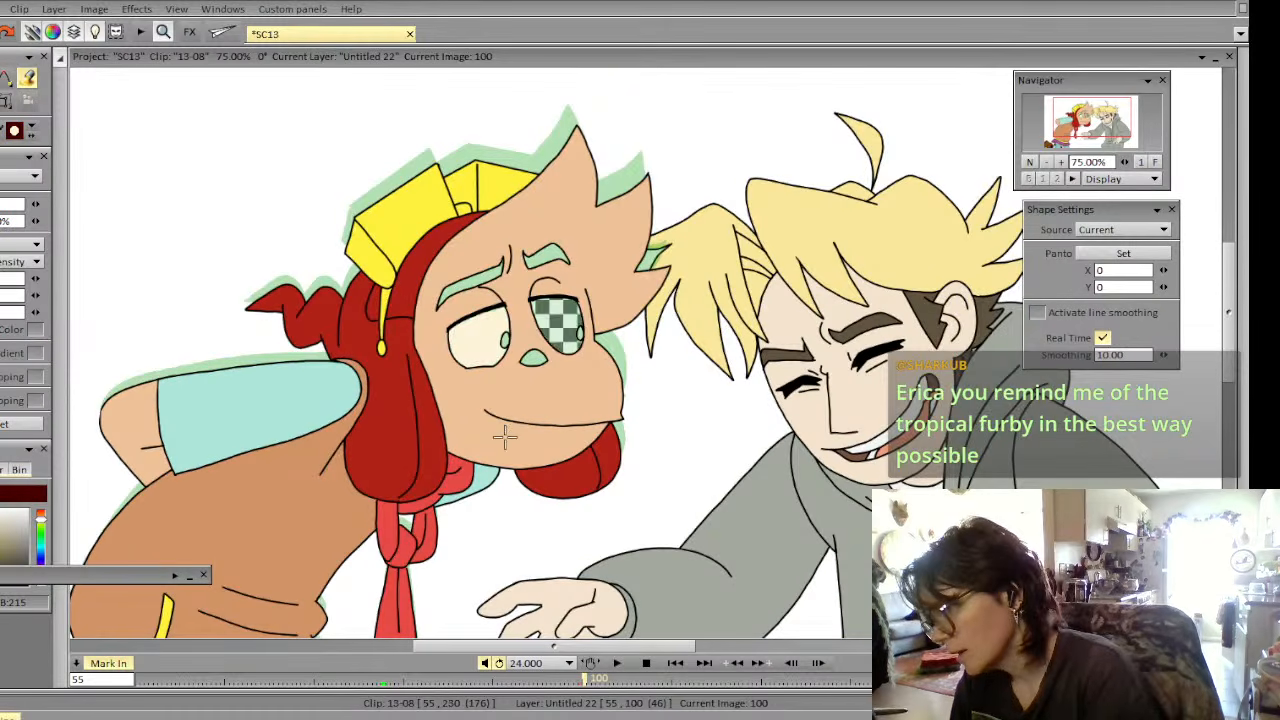
pyautogui.press('Left')
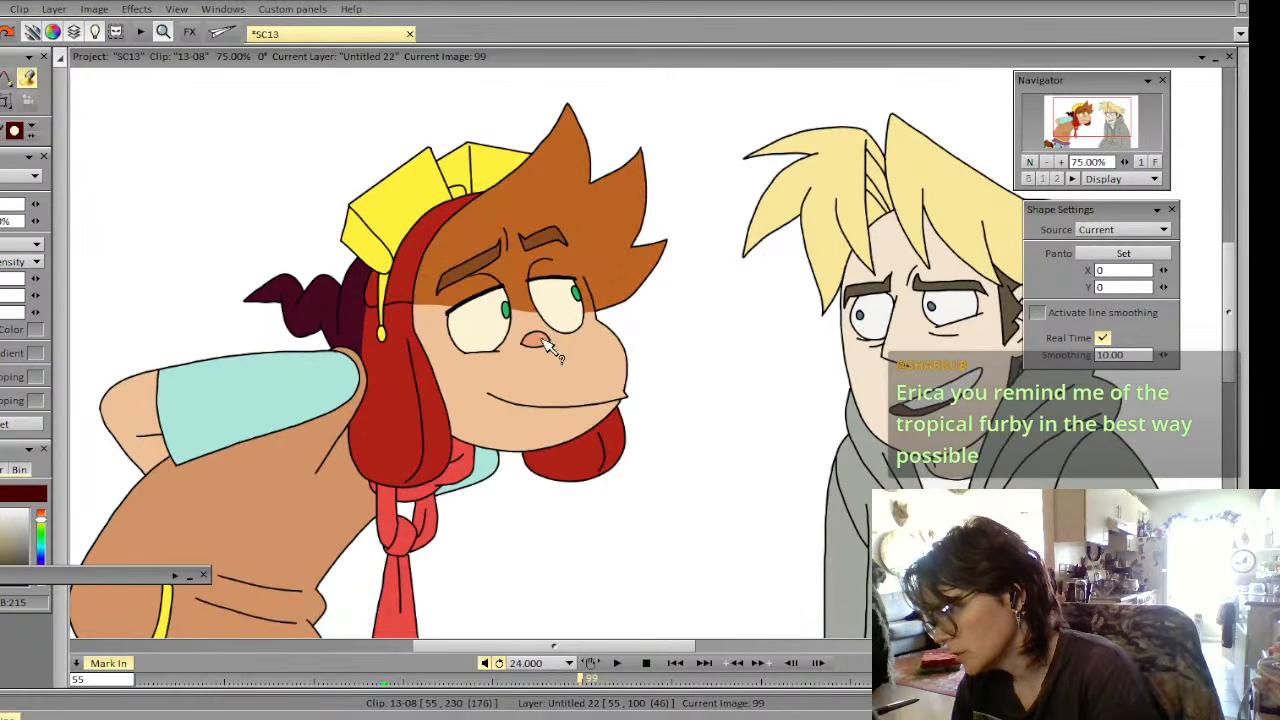
pyautogui.press('Right')
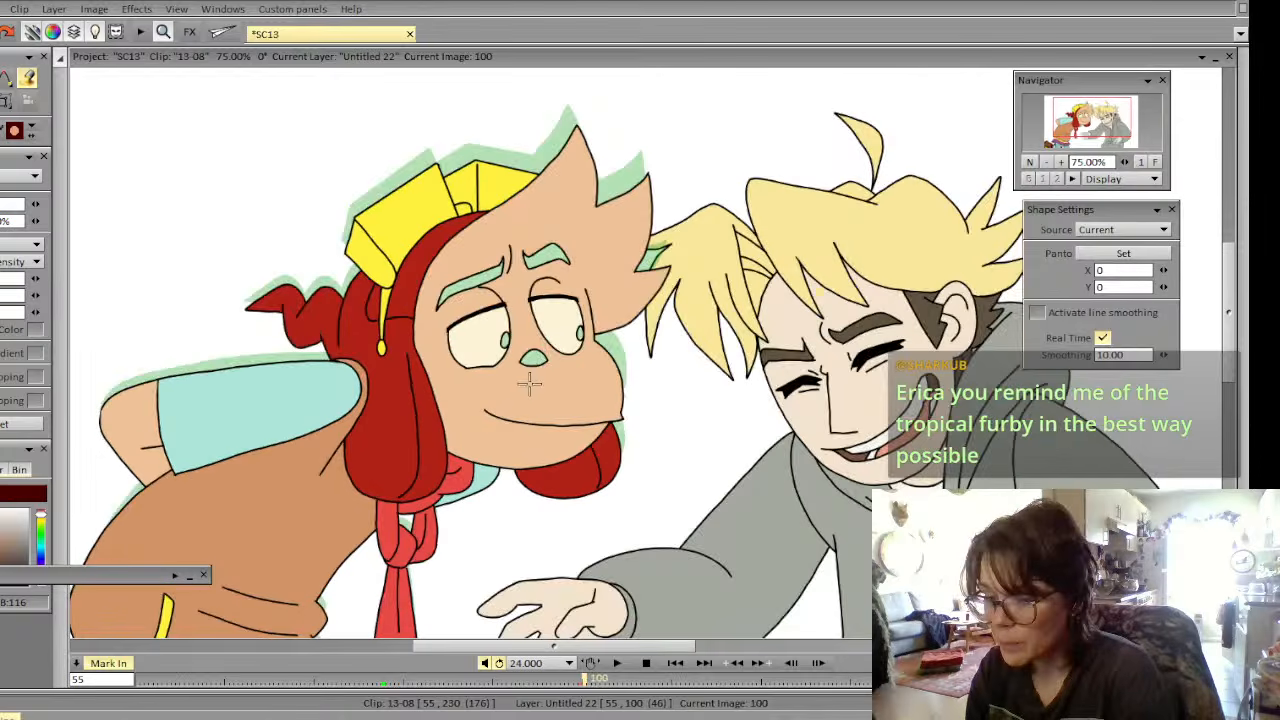
# Sample the hair brown on frame 99, select the face area on frame 100 and draw the hairline across it at eye level
pyautogui.press('Left')
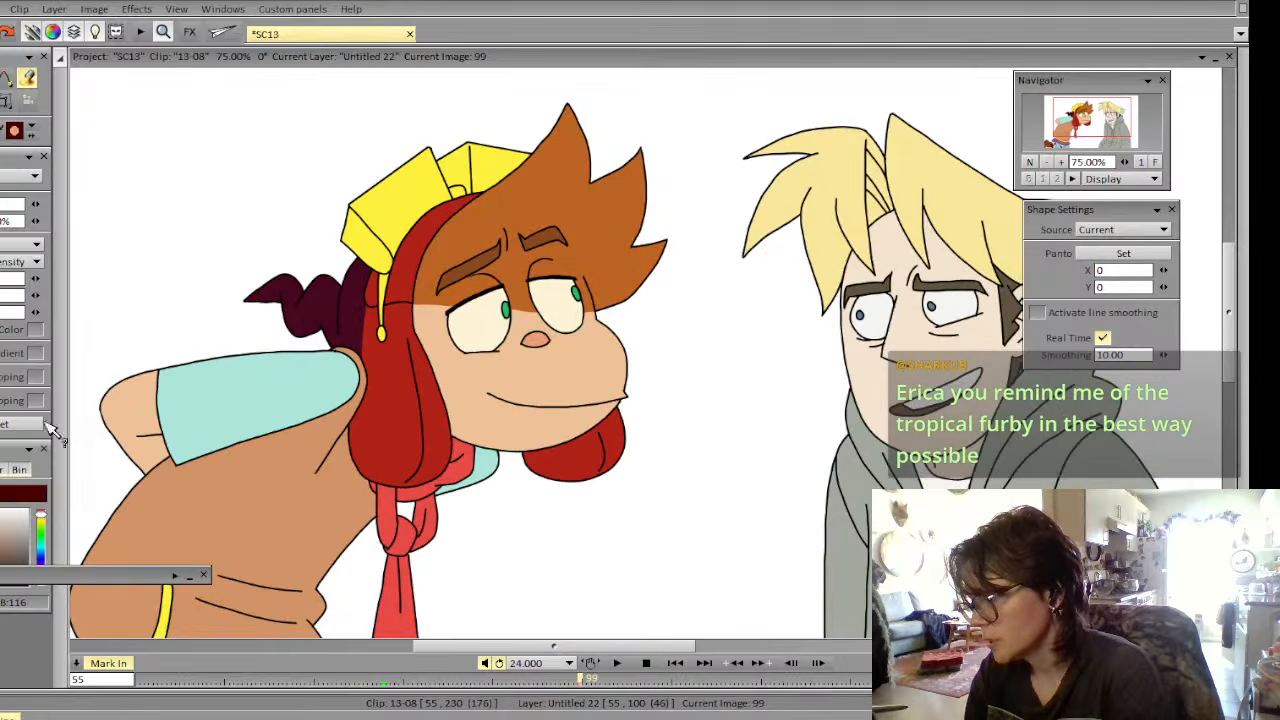
pyautogui.press('Right')
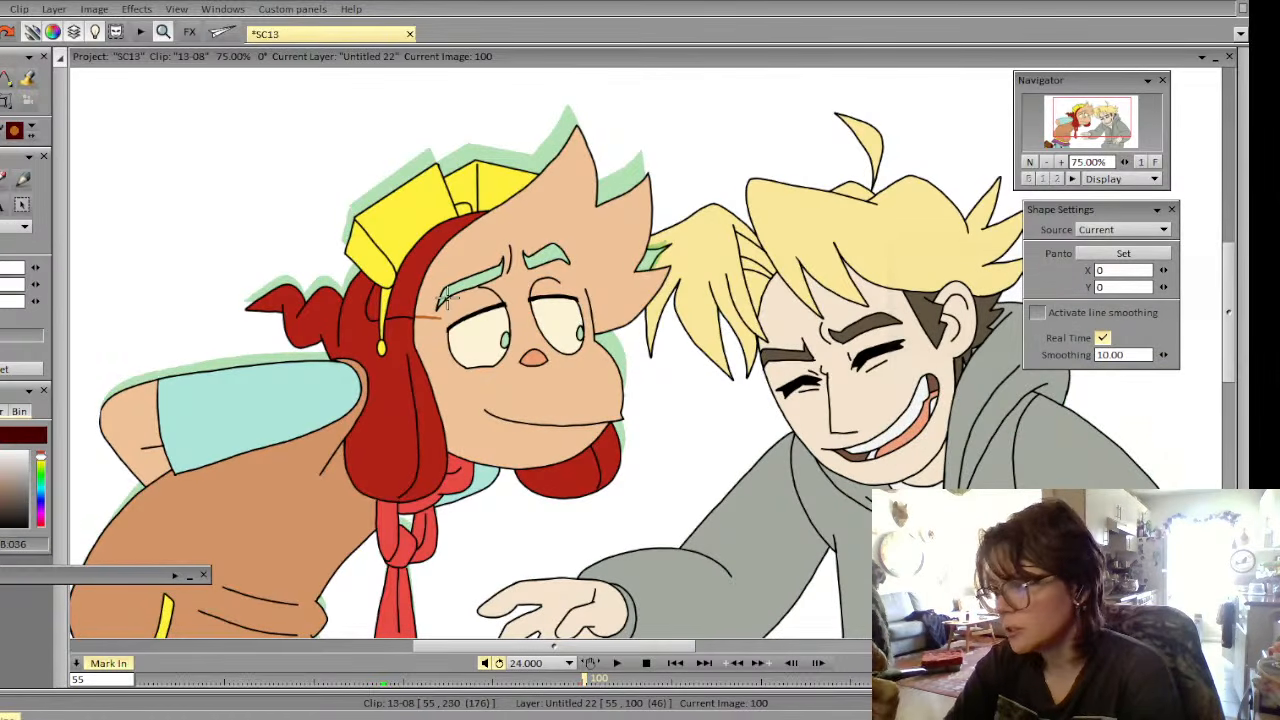
pyautogui.click(5, 101)
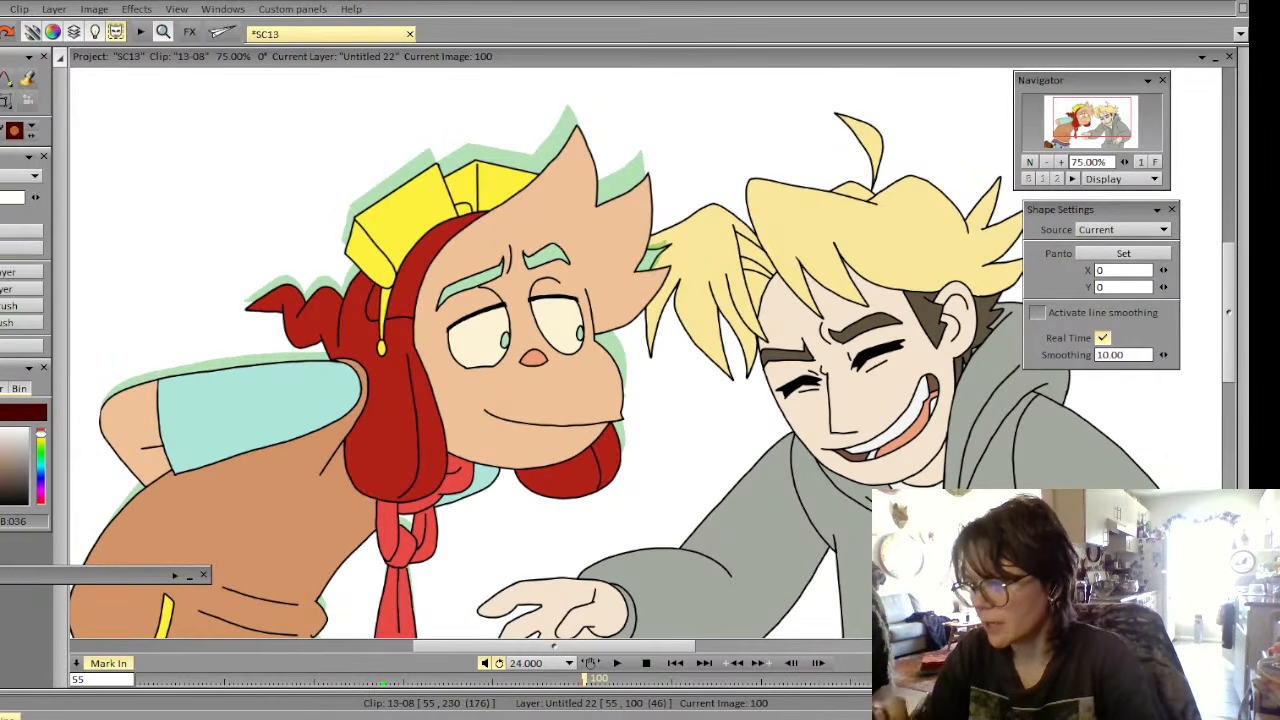
pyautogui.click(45, 180)
pyautogui.click(479, 292)
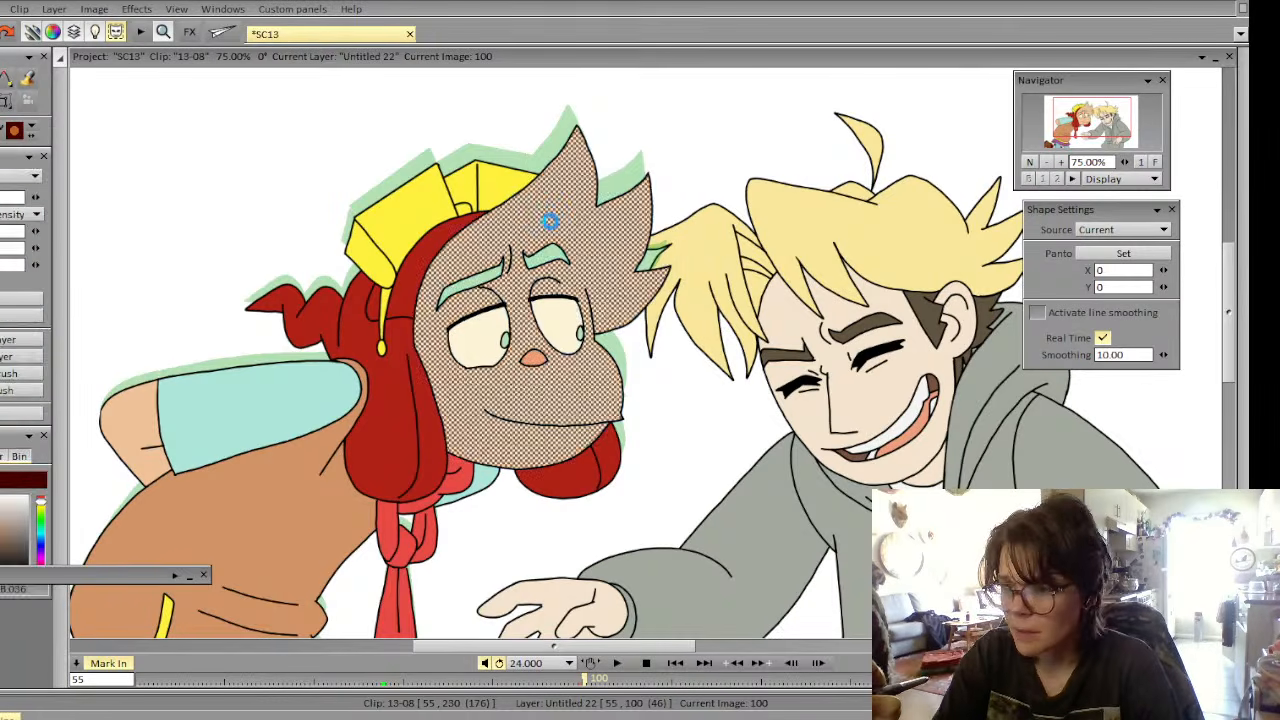
pyautogui.press('b')
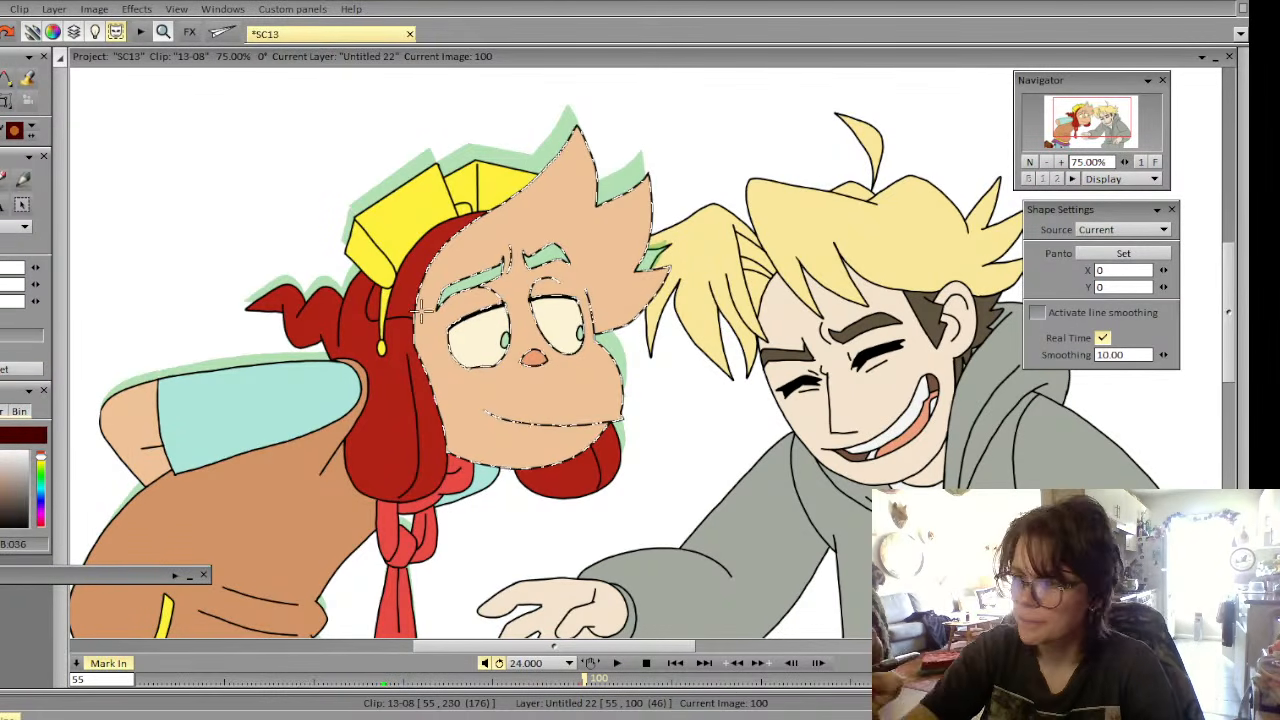
pyautogui.moveTo(411, 317); pyautogui.dragTo(528, 317)
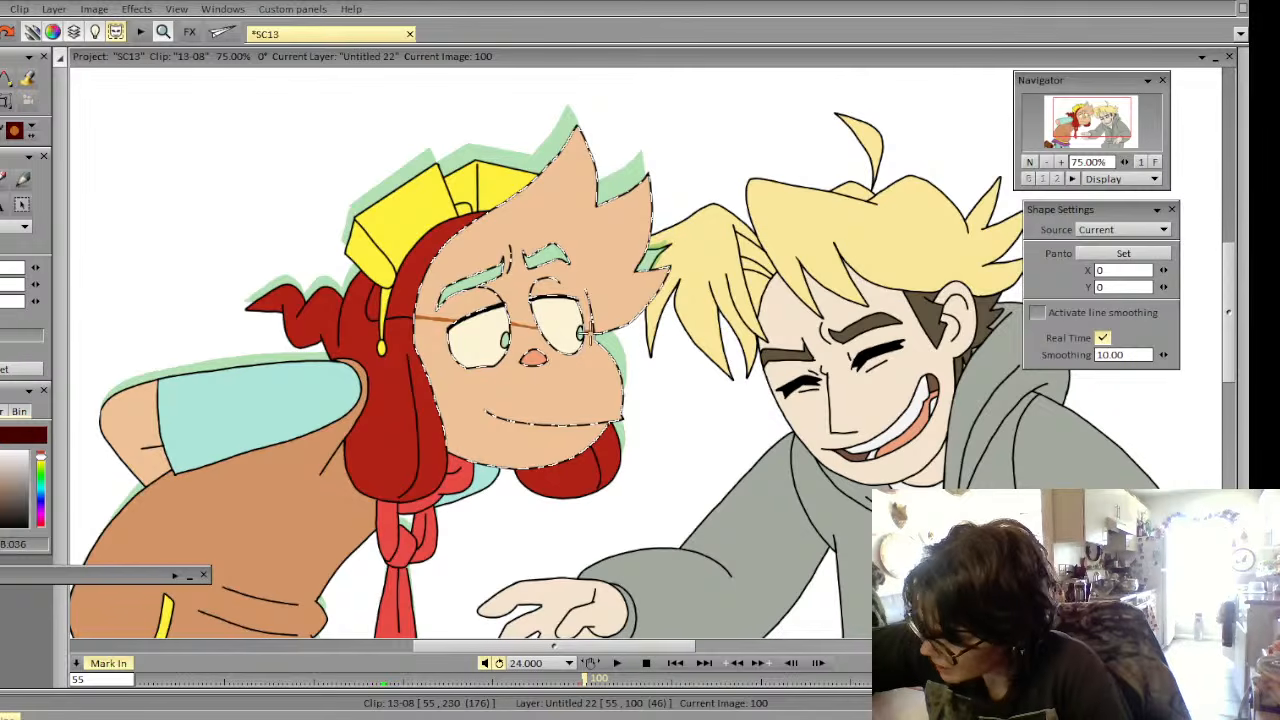
# Fill the hair above the hairline brown with the fill source set to Layer, and switch the source back from Layer
pyautogui.click(27, 79)
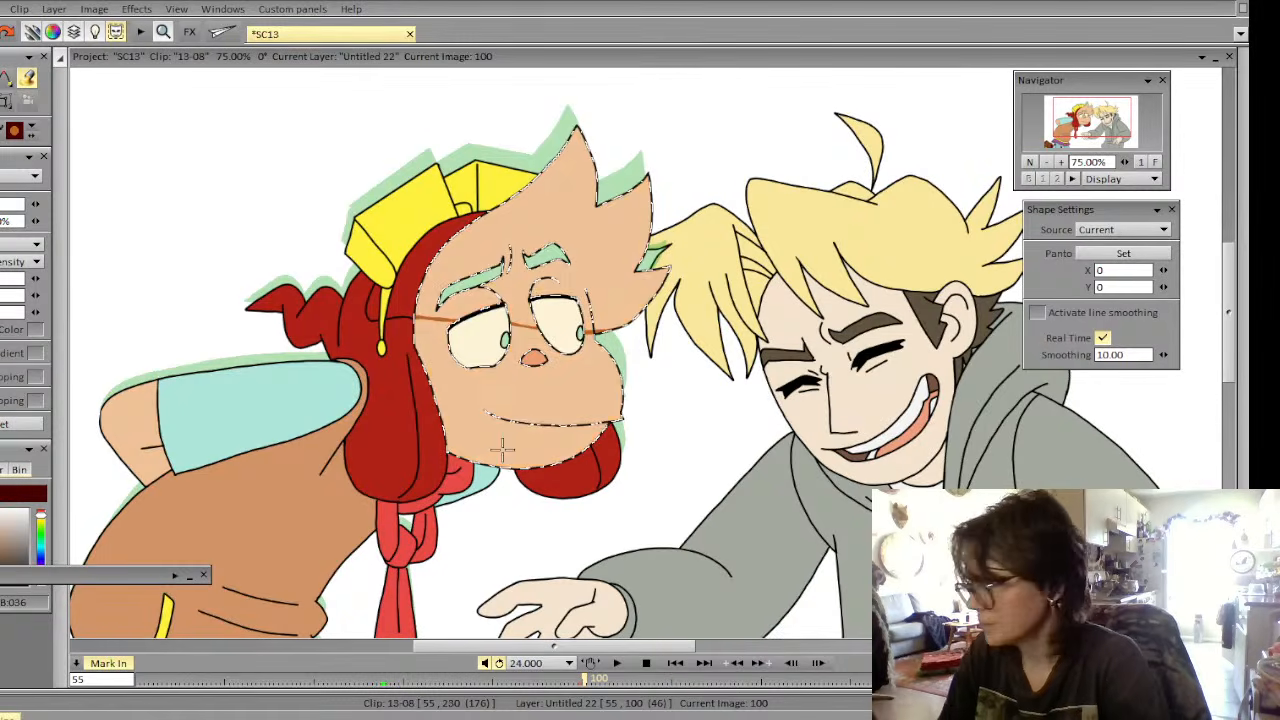
pyautogui.click(37, 246)
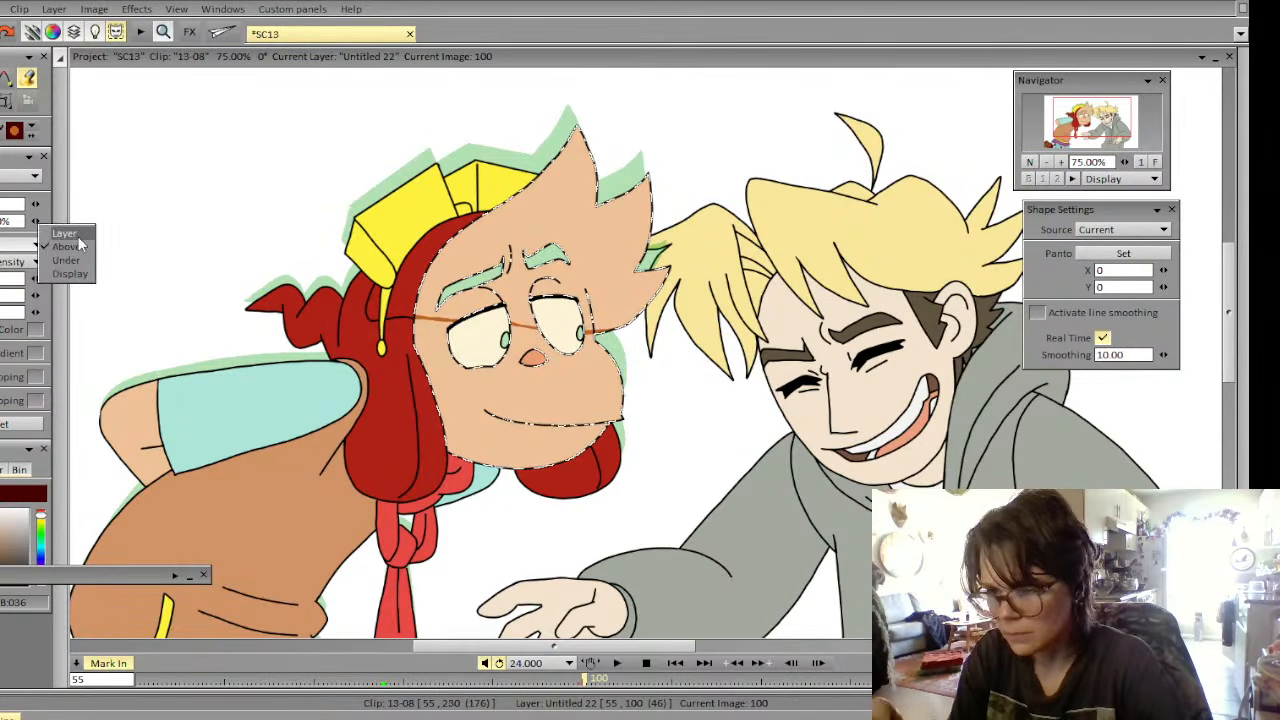
pyautogui.click(75, 235)
pyautogui.click(586, 257)
pyautogui.hotkey('ctrl', 'z')
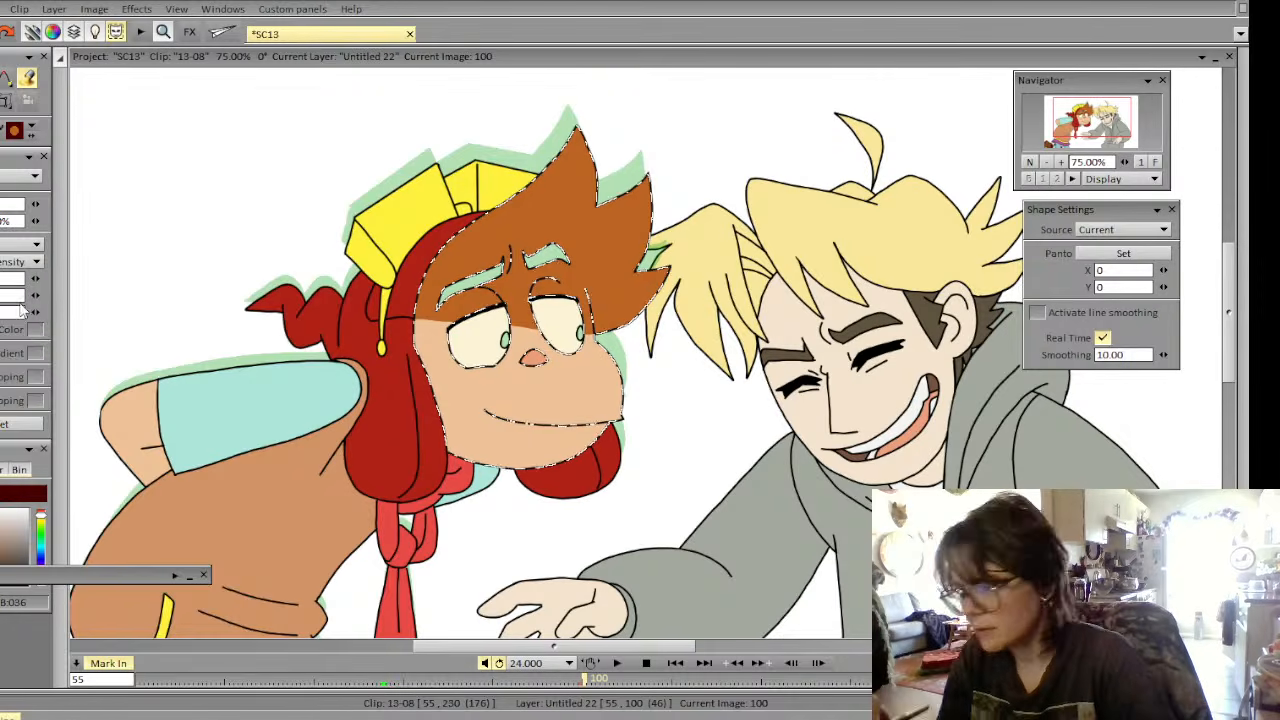
pyautogui.click(37, 246)
pyautogui.click(58, 280)
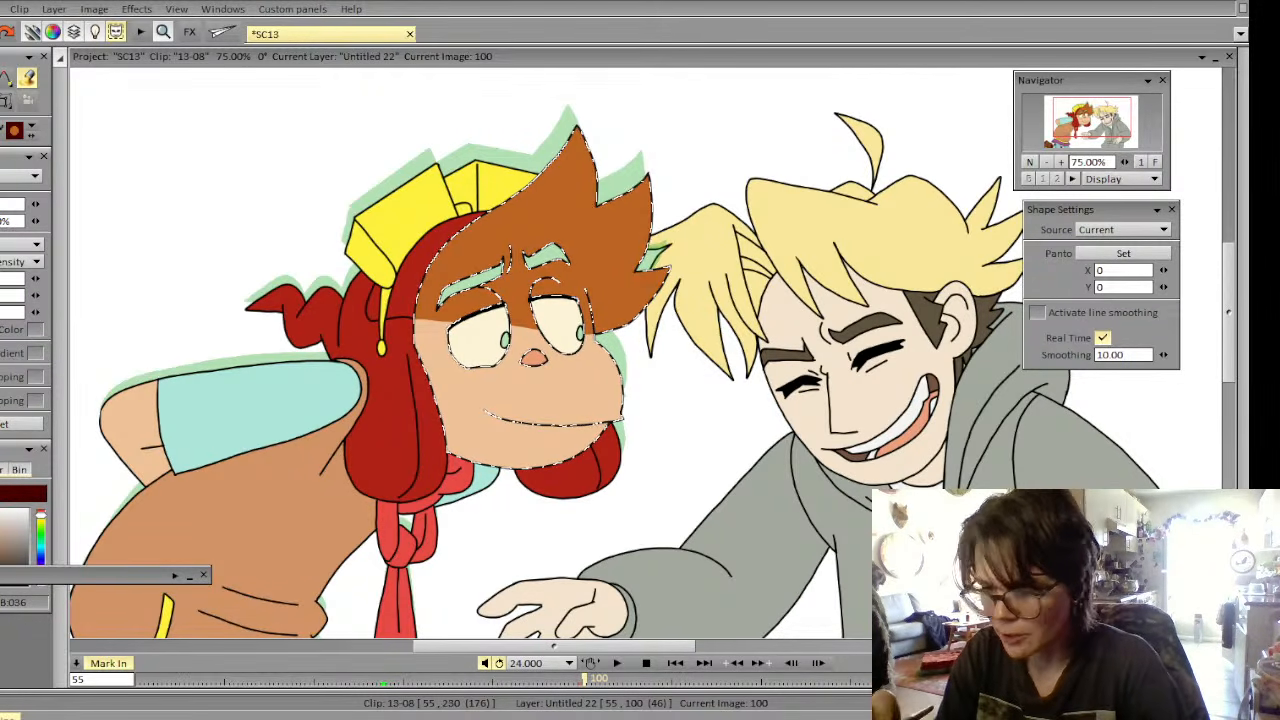
# Clear the face selection and touch up the hairline beside the eye with the skin tone sampled from frame 99
pyautogui.click(2, 99)
pyautogui.click(14, 258)
pyautogui.click(2, 78)
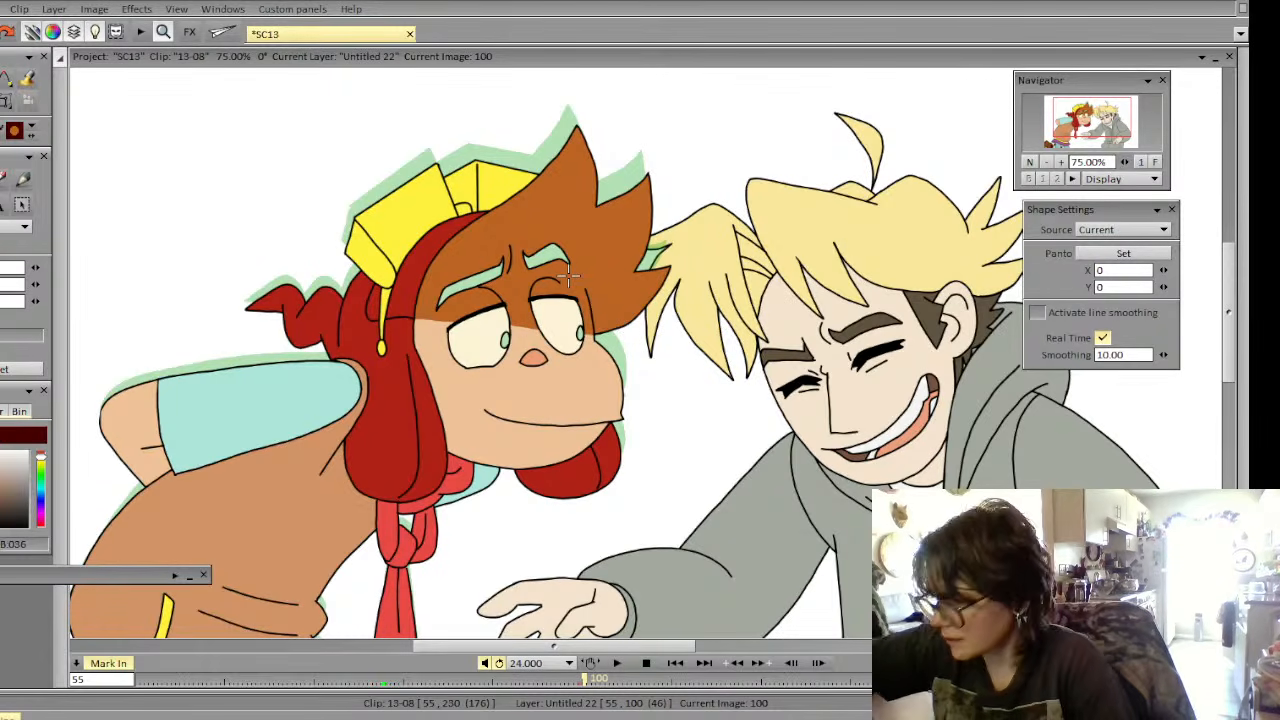
pyautogui.press('Left')
pyautogui.press('Right')
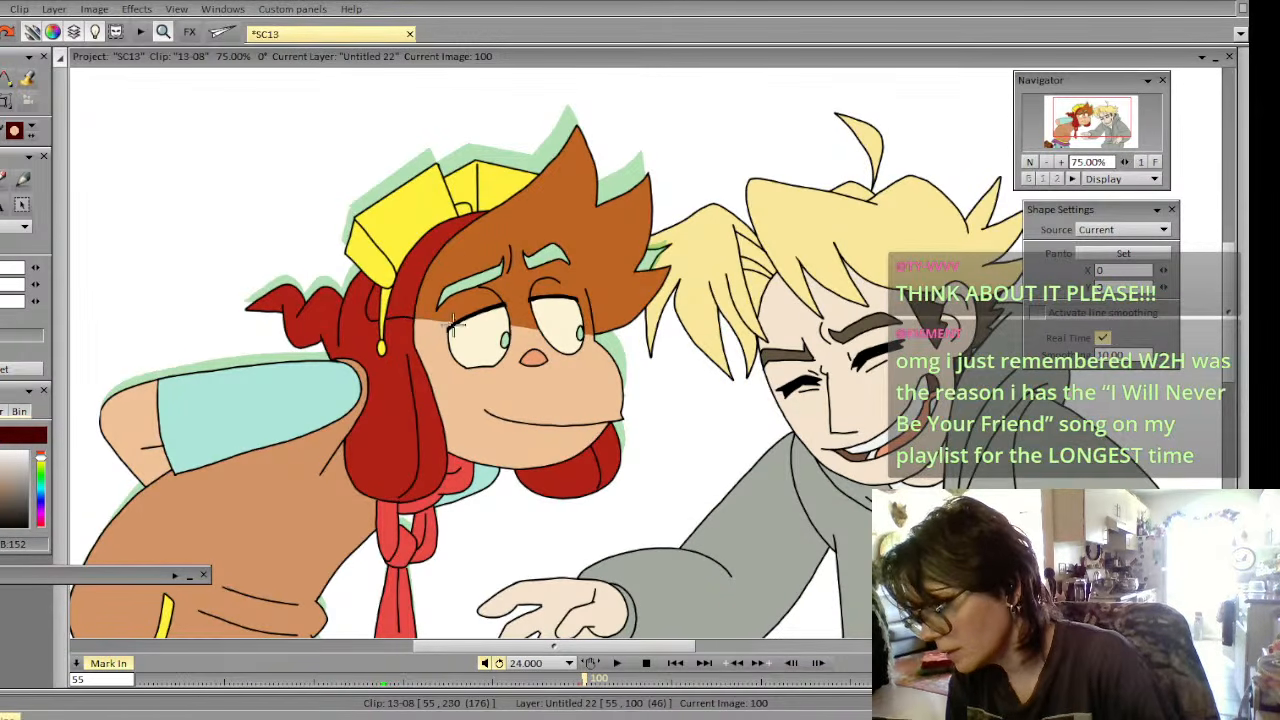
# Sample the green of the irises on frame 99 and fill both irises with it on frame 100
pyautogui.press('Left')
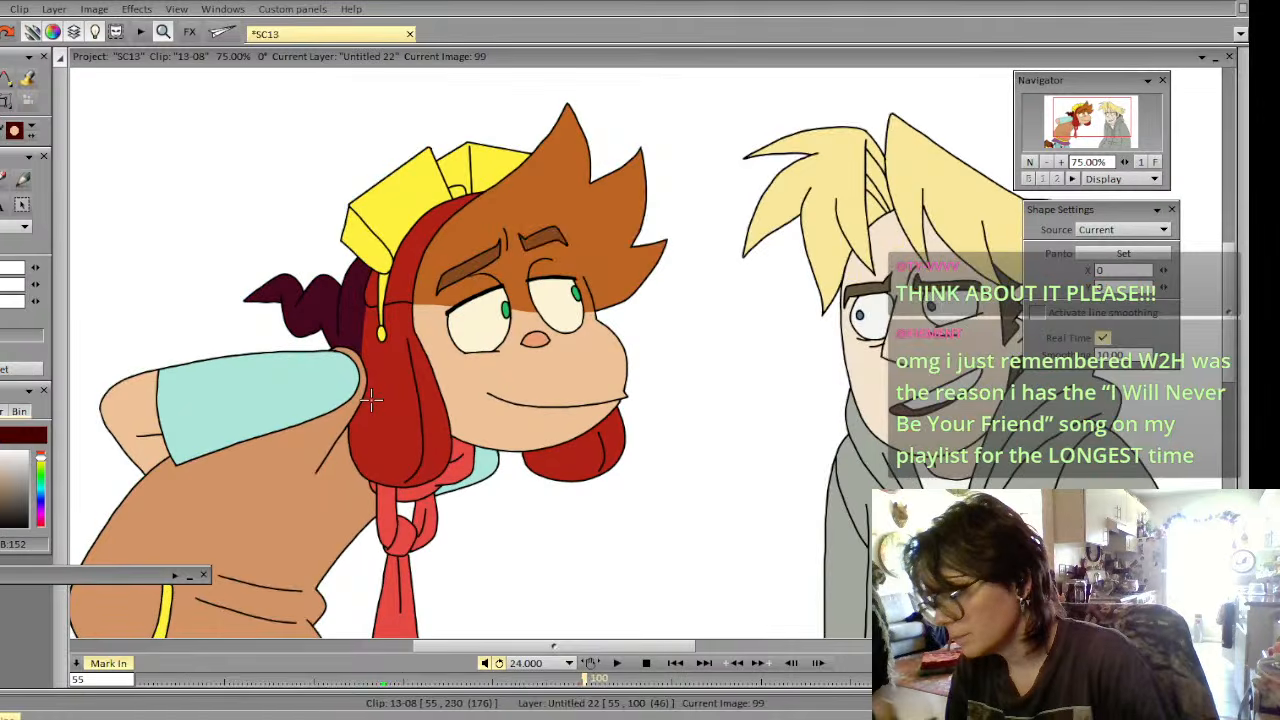
pyautogui.press('Right')
pyautogui.press('Left')
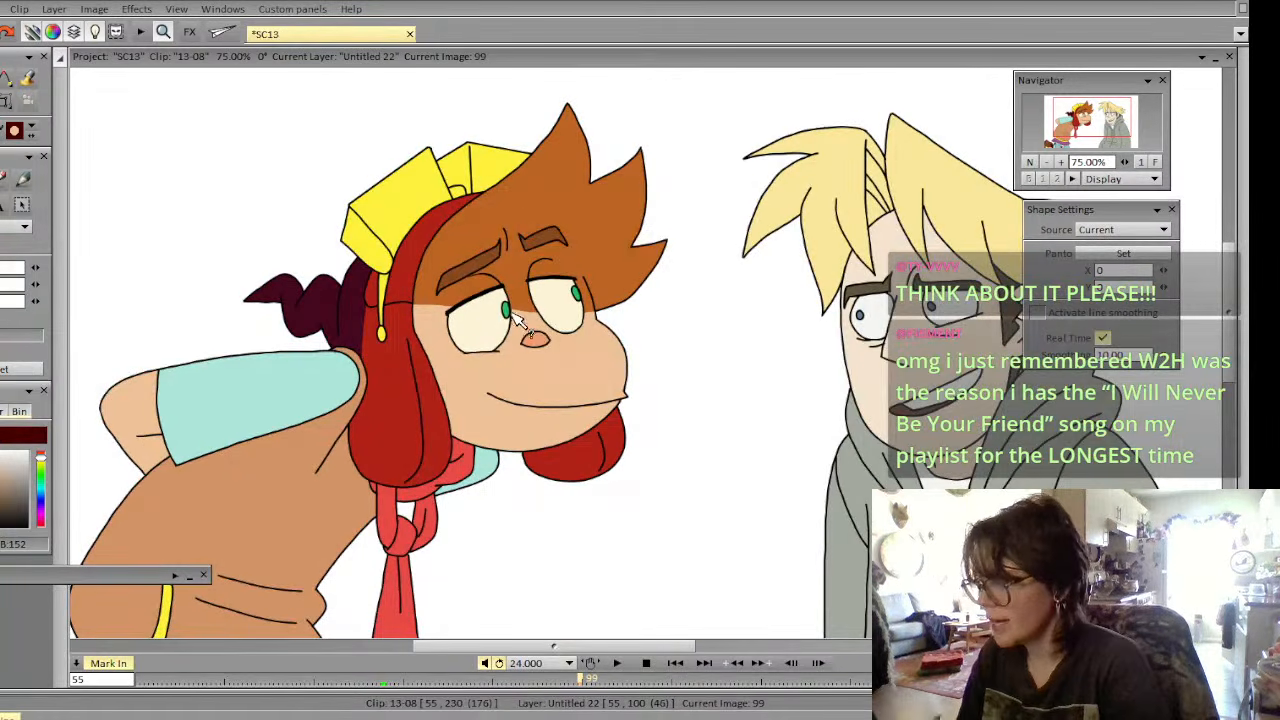
pyautogui.press('Right')
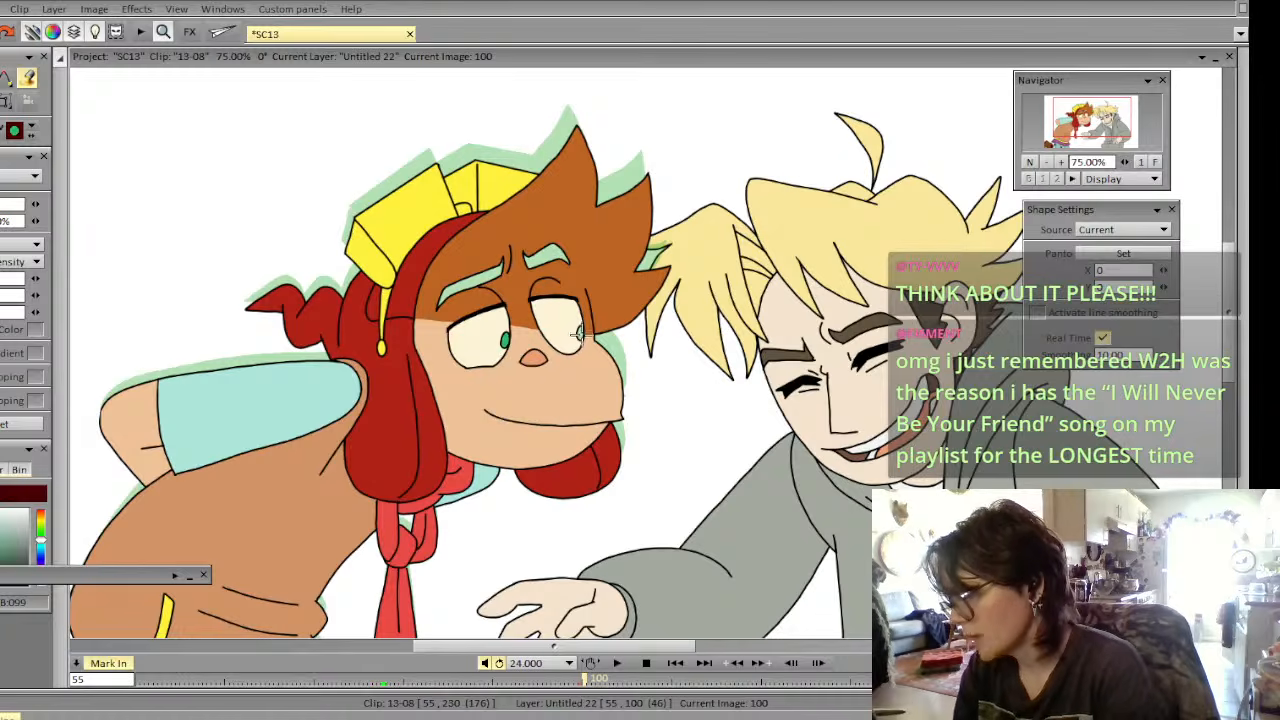
# Sample the dark brown of the eyebrows on frame 99 and fill both eyebrows with it on frame 100
pyautogui.press('Left')
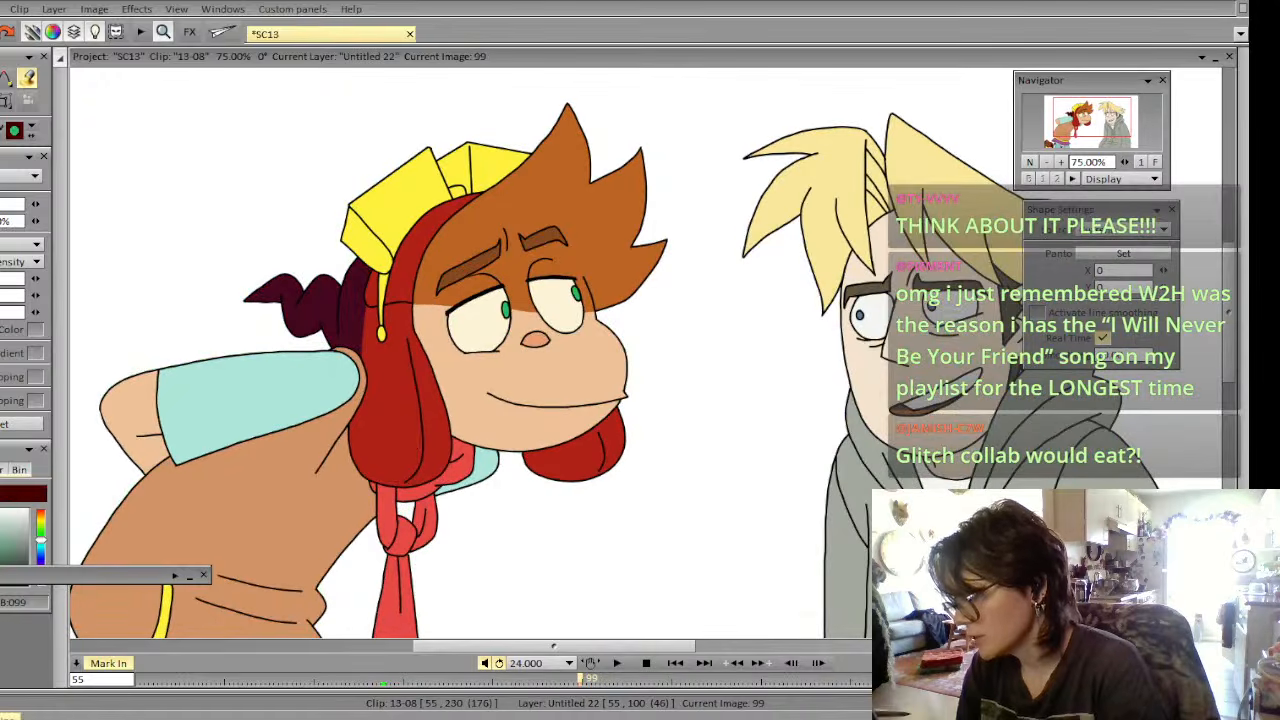
pyautogui.press('Right')
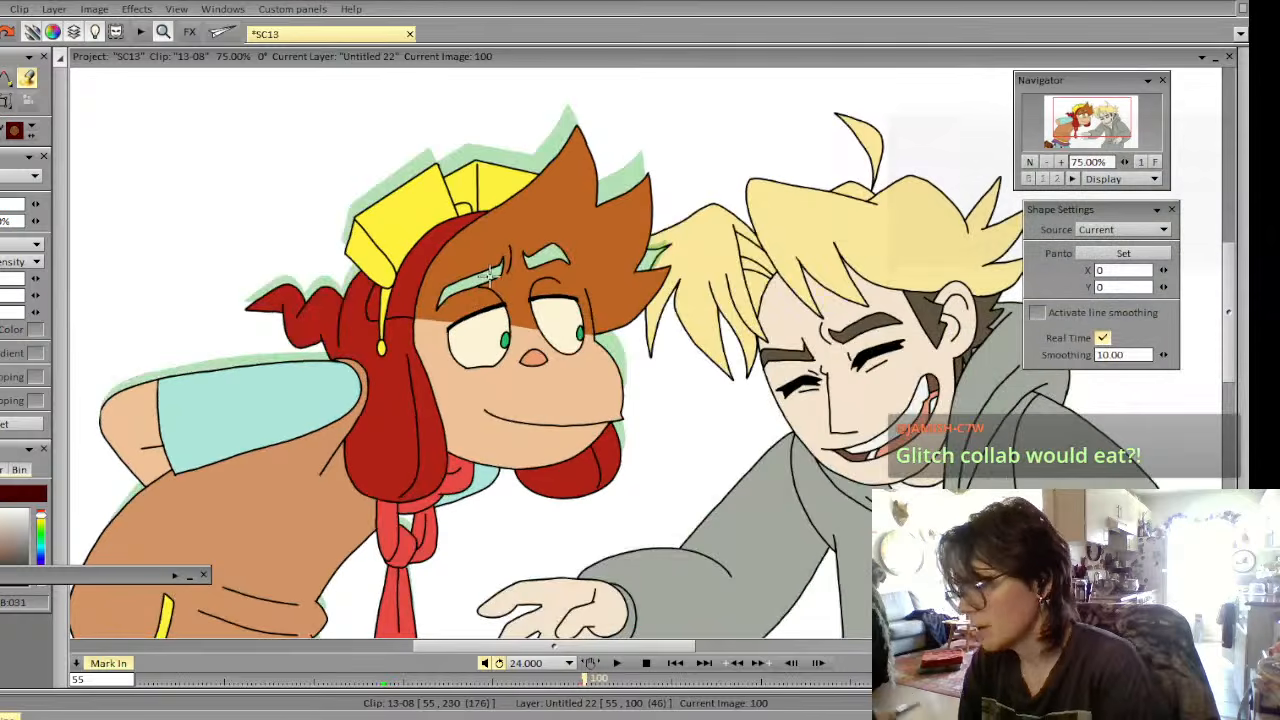
pyautogui.click(489, 274)
pyautogui.click(551, 248)
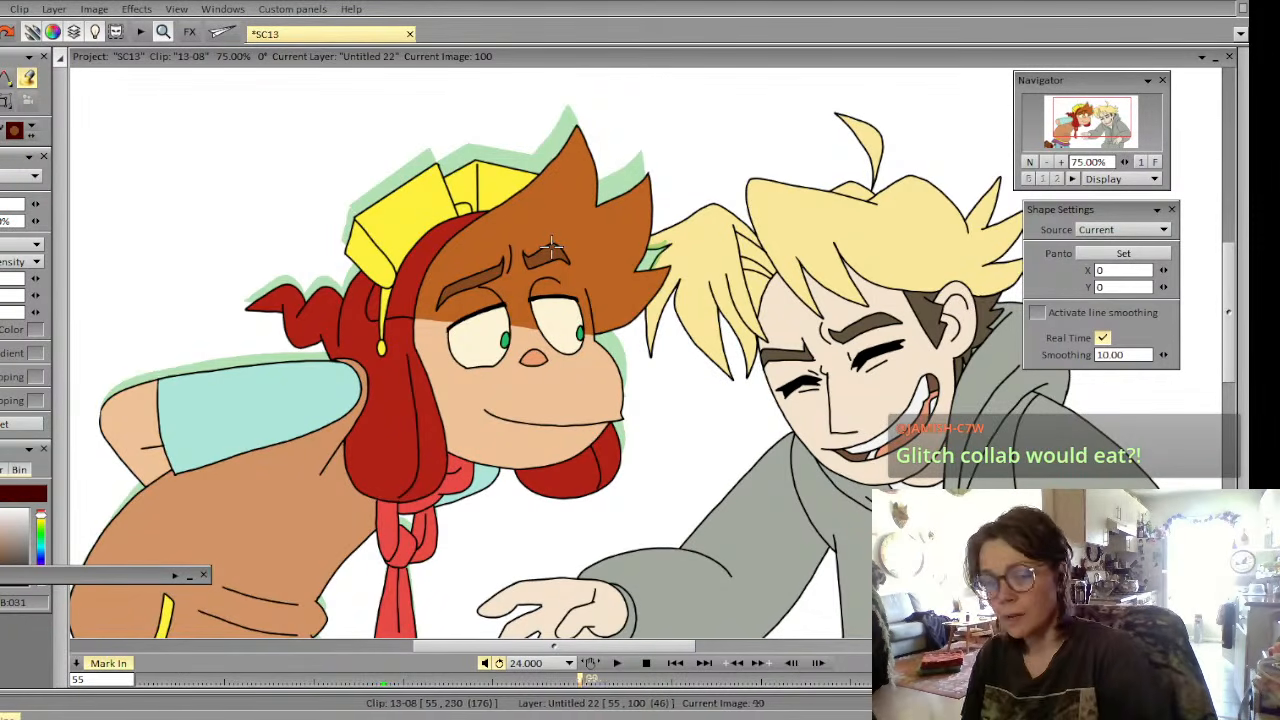
# Select the red hat on frame 100 with the Magic Wand and paint a dividing line beside it in the dark maroon sampled from frame 99
pyautogui.press('Left')
pyautogui.click(328, 311)
pyautogui.press('Right')
pyautogui.press('s')
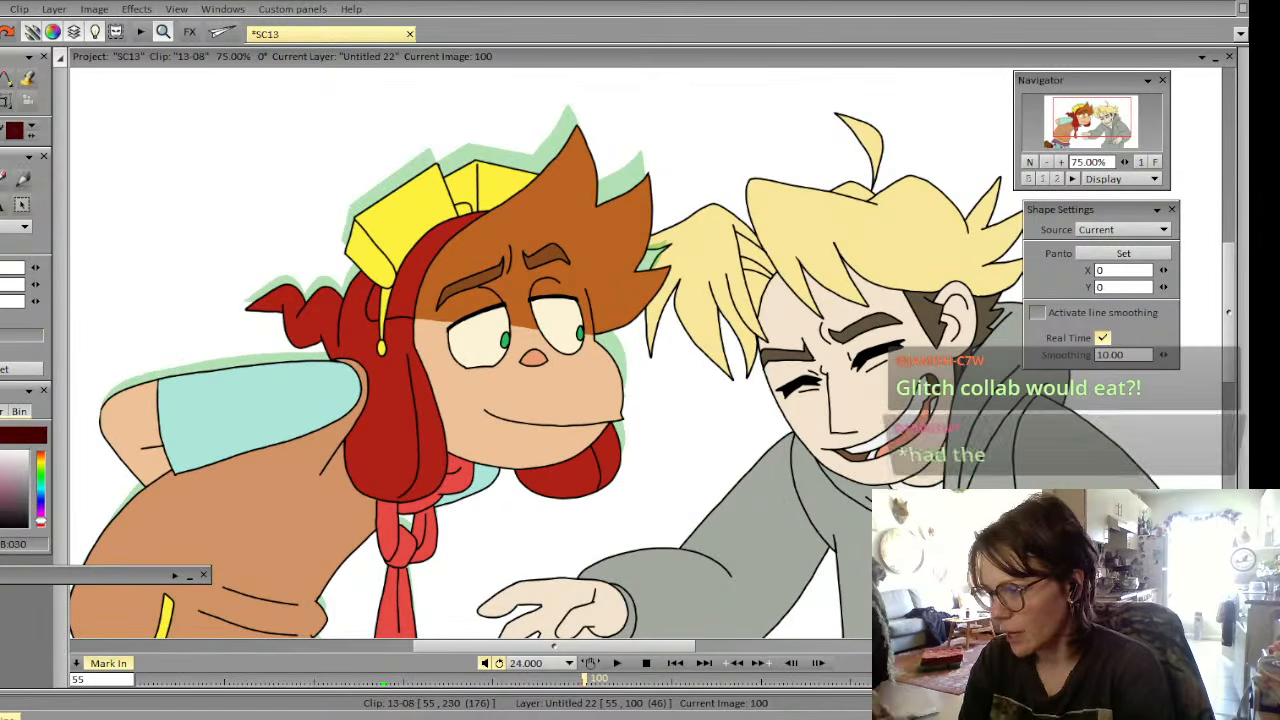
pyautogui.press('Left')
pyautogui.press('Right')
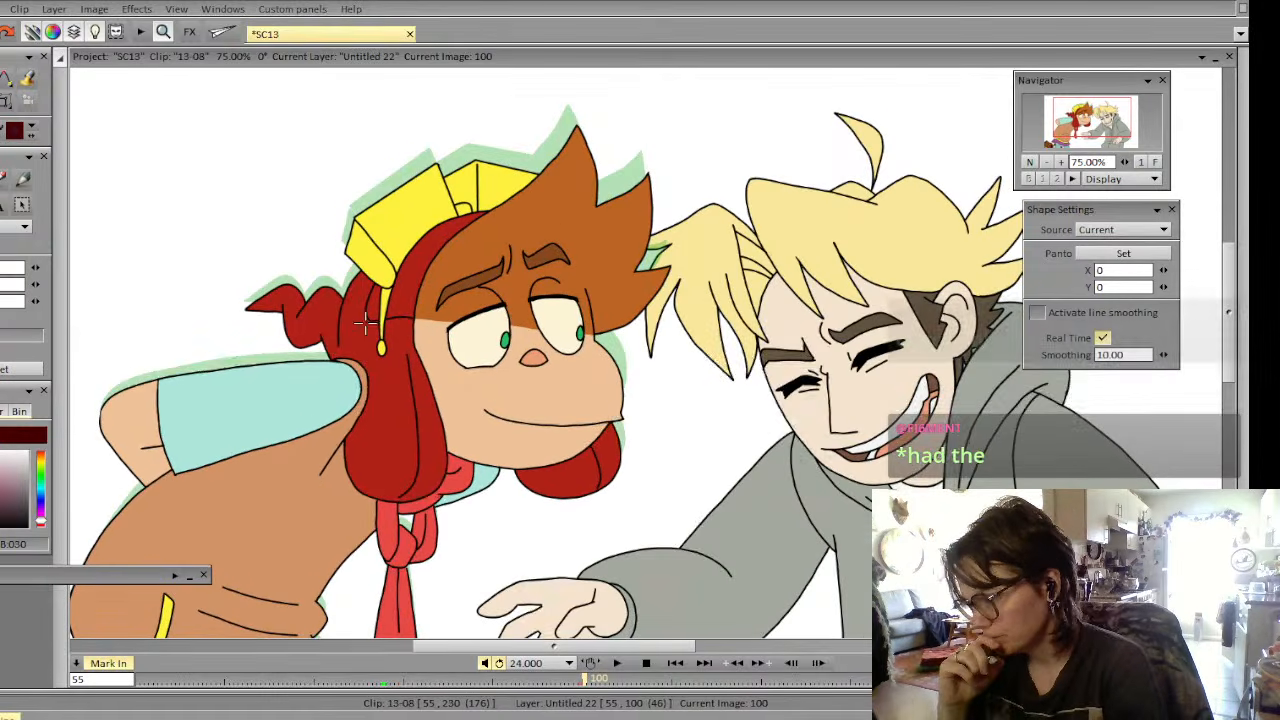
pyautogui.click(6, 101)
pyautogui.click(40, 180)
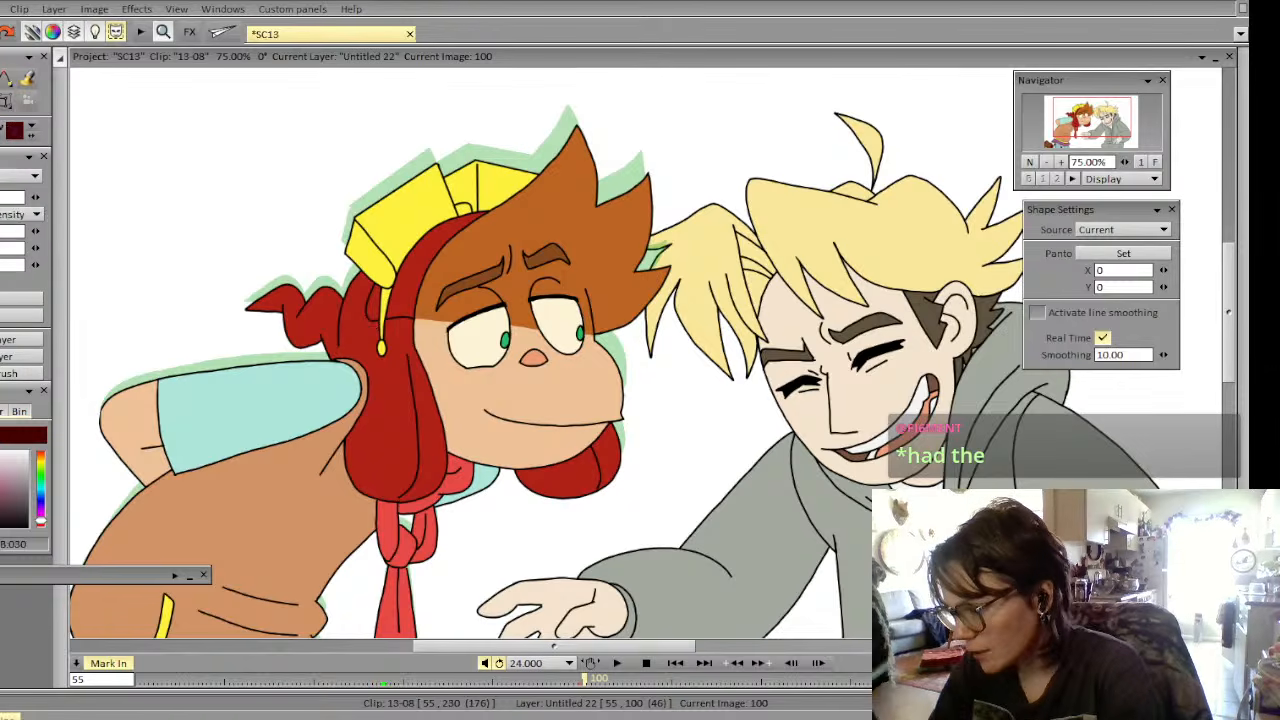
pyautogui.click(388, 375)
pyautogui.click(6, 78)
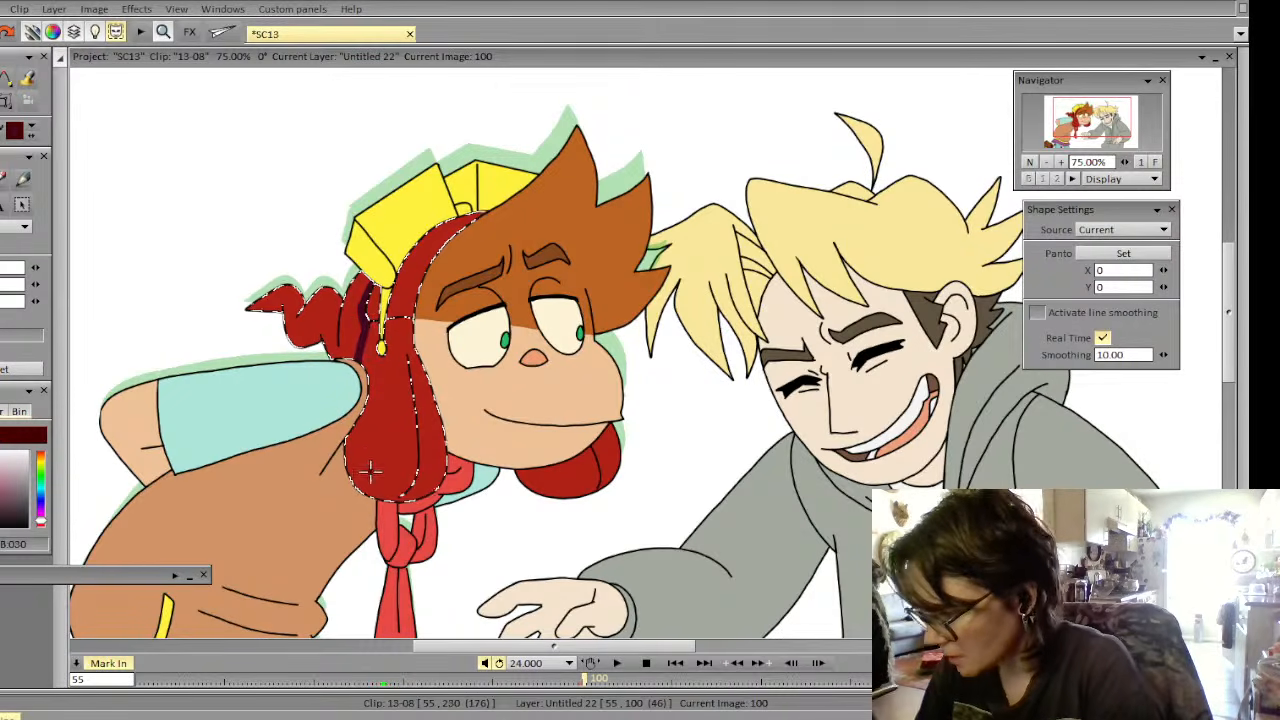
# Fill the curly tail behind the hat dark maroon with the fill source set to Layer
pyautogui.click(27, 78)
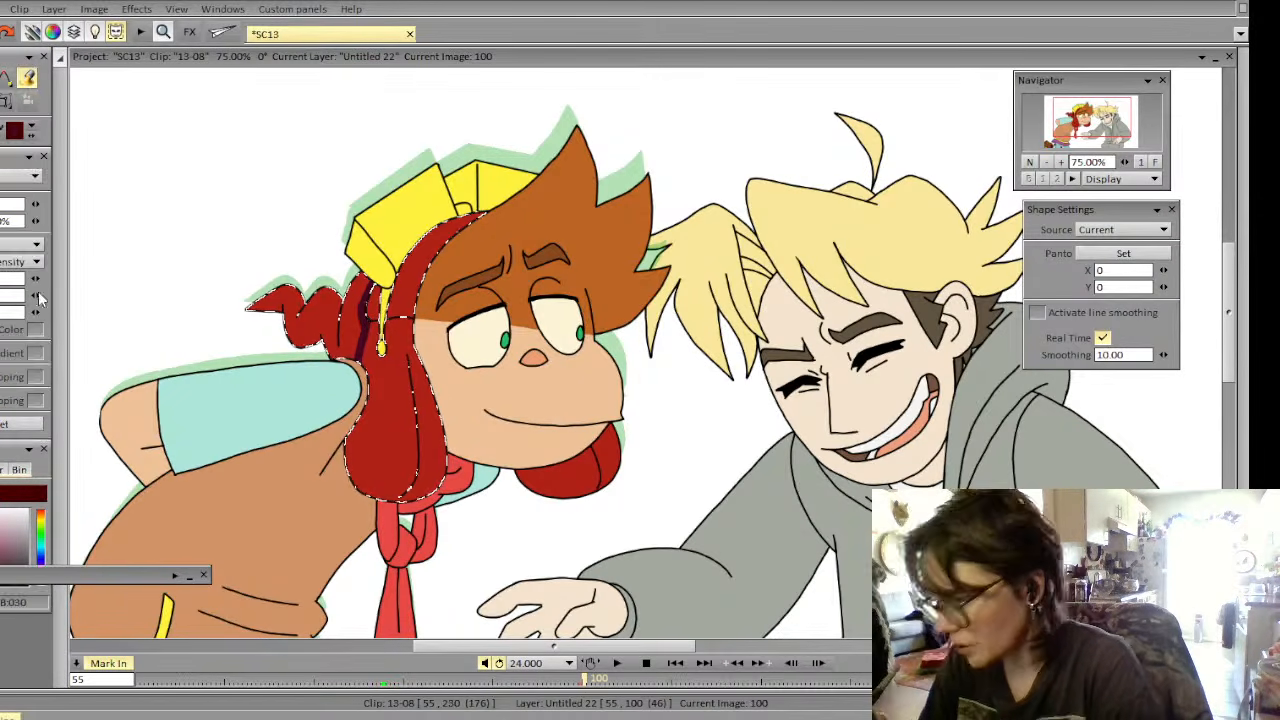
pyautogui.click(37, 247)
pyautogui.click(80, 250)
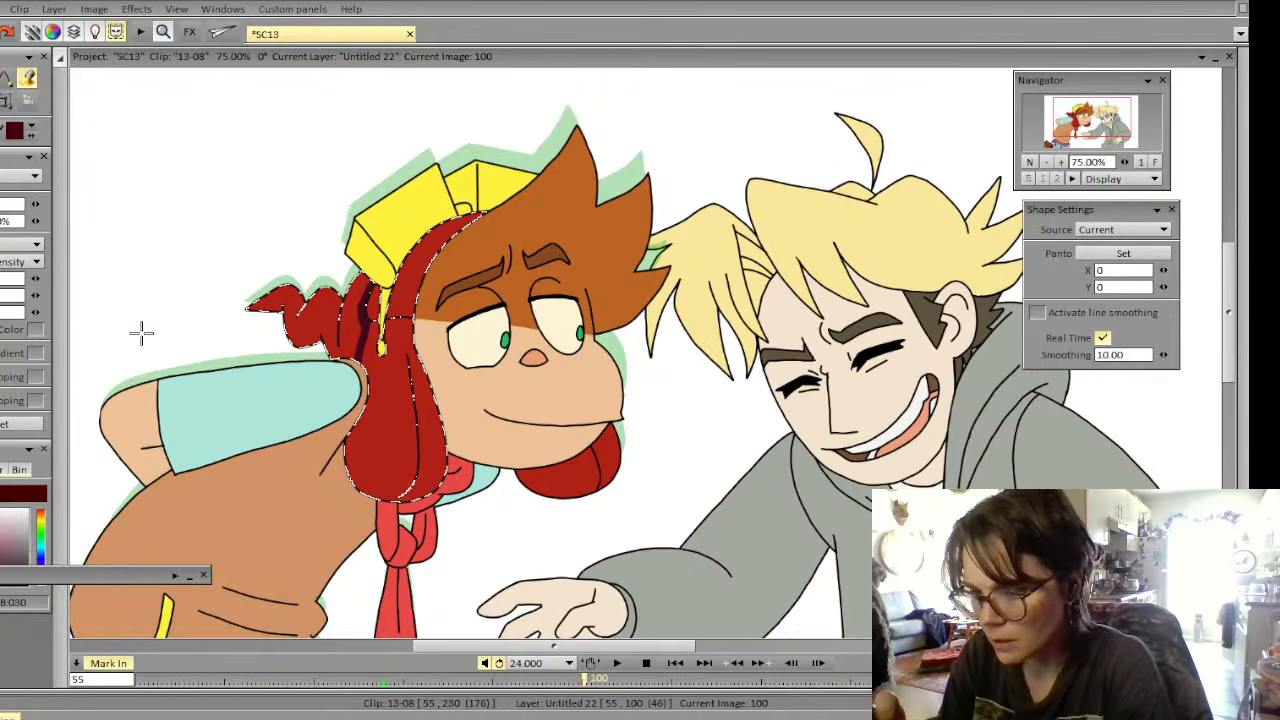
pyautogui.moveTo(345, 372); pyautogui.dragTo(337, 394)
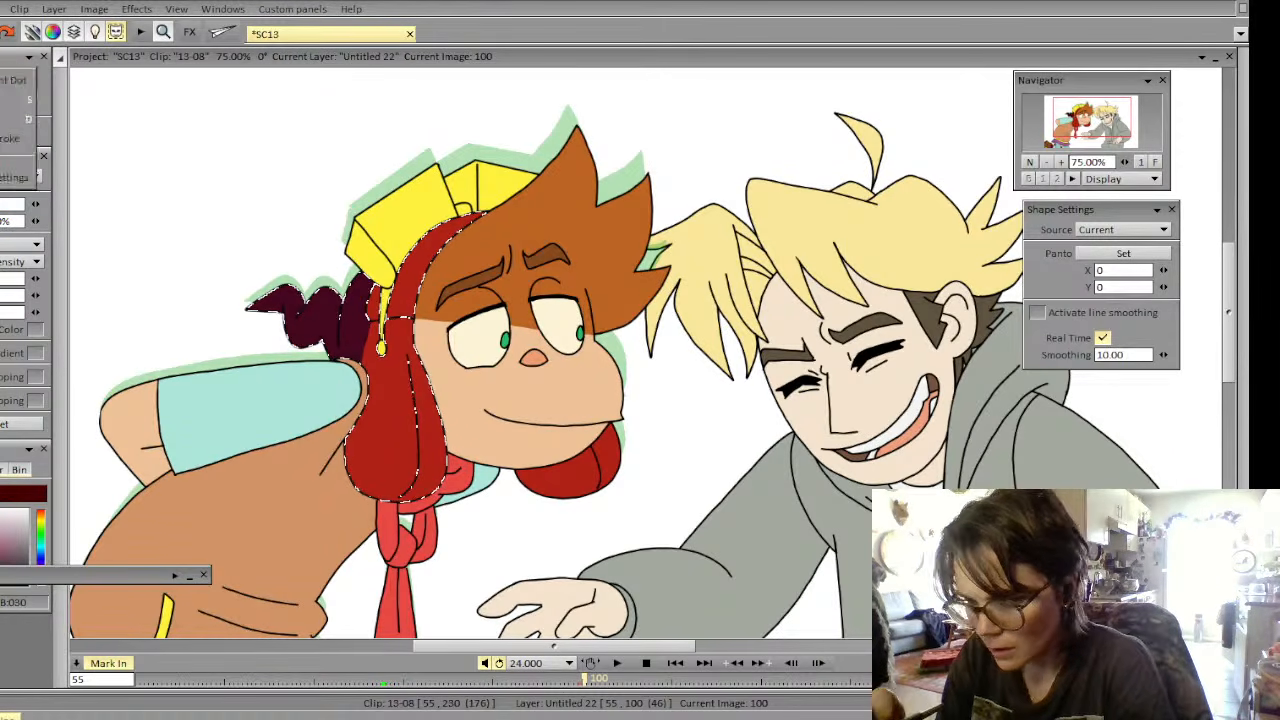
pyautogui.click(0, 78)
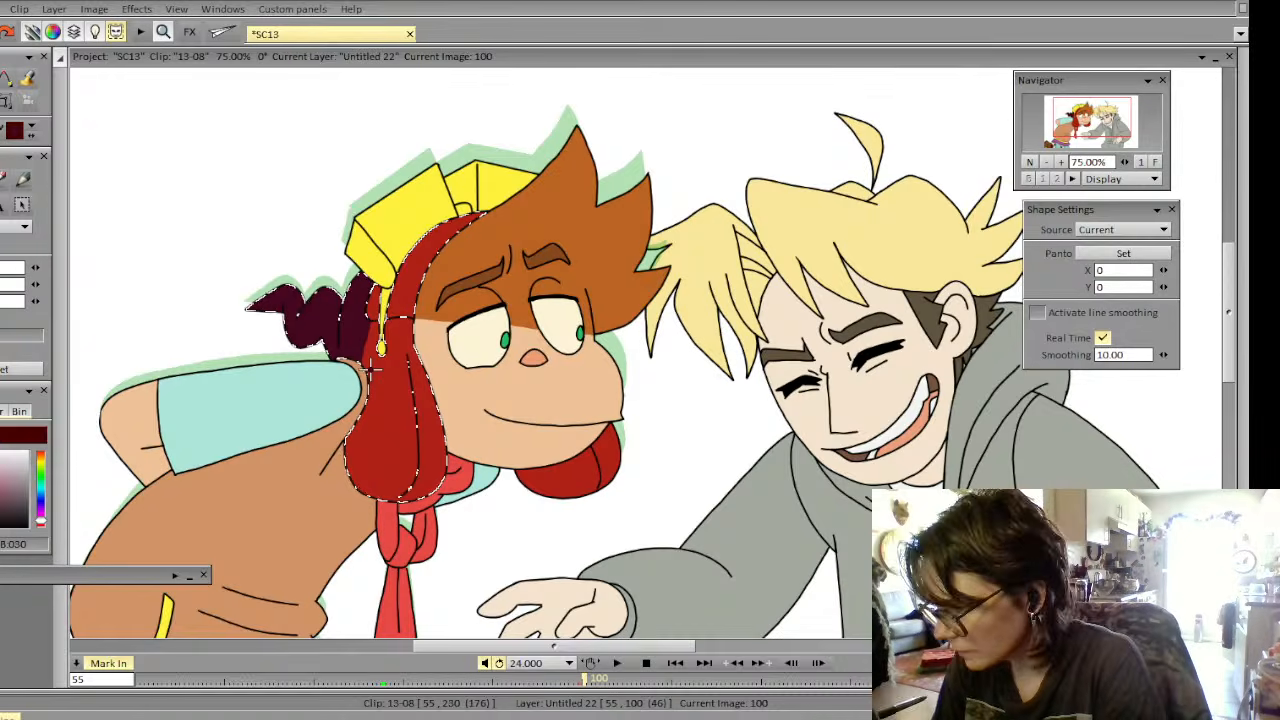
# Check the maroon tail on frame 100 against frame 99 and clear the hat selection
pyautogui.press('Left')
pyautogui.press('Right')
pyautogui.press('Left')
pyautogui.press('Right')
pyautogui.click(0, 100)
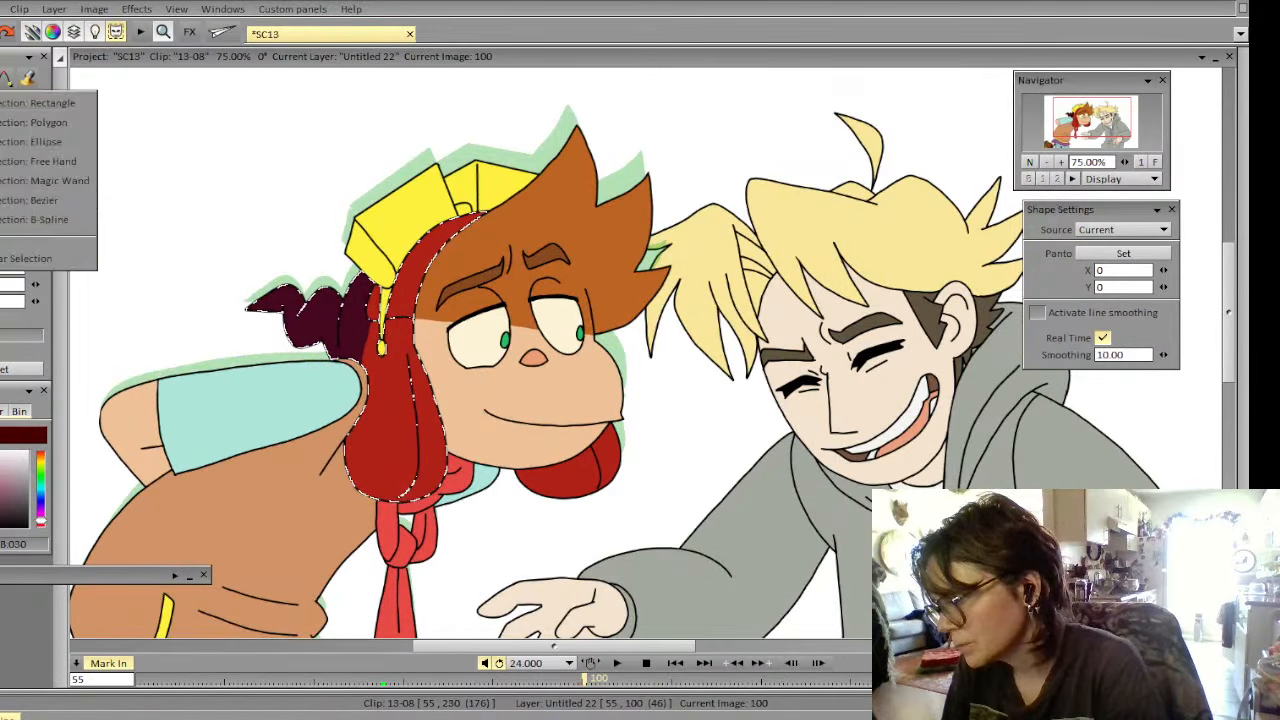
pyautogui.click(12, 258)
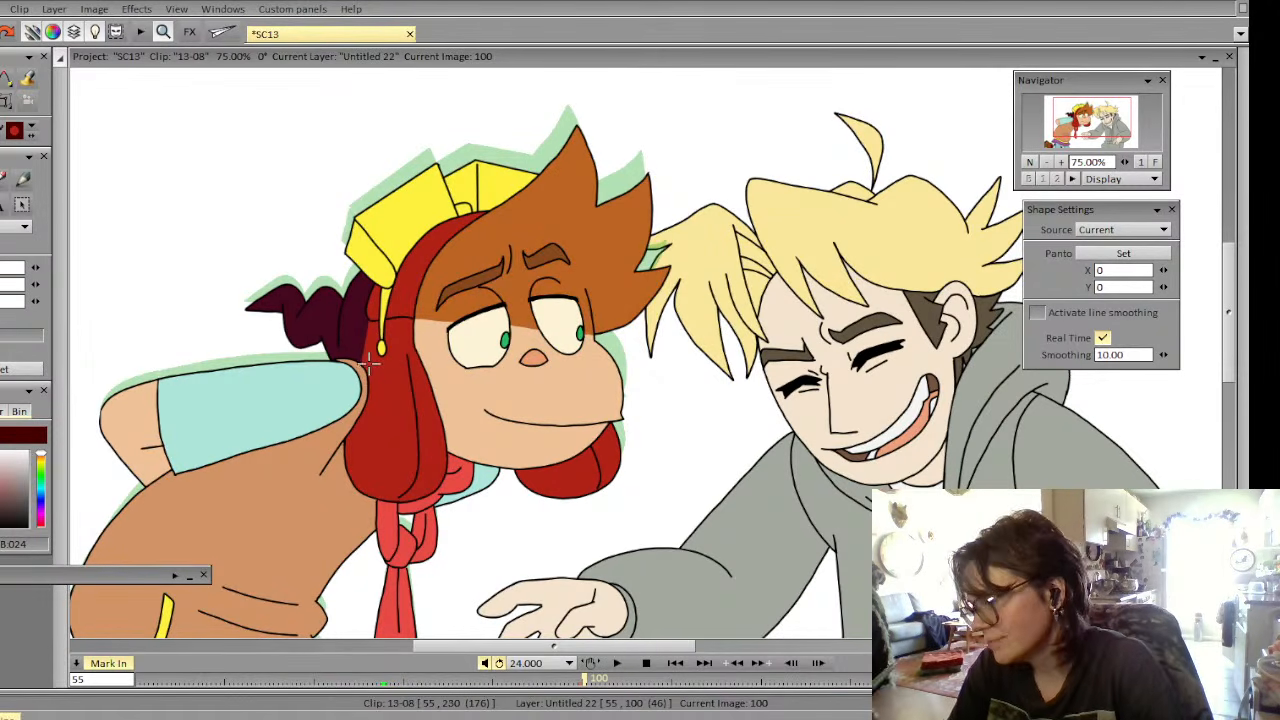
# Flip between frames 99 and 100 to compare the crouching character's colours
pyautogui.press('Left')
pyautogui.press('Right')
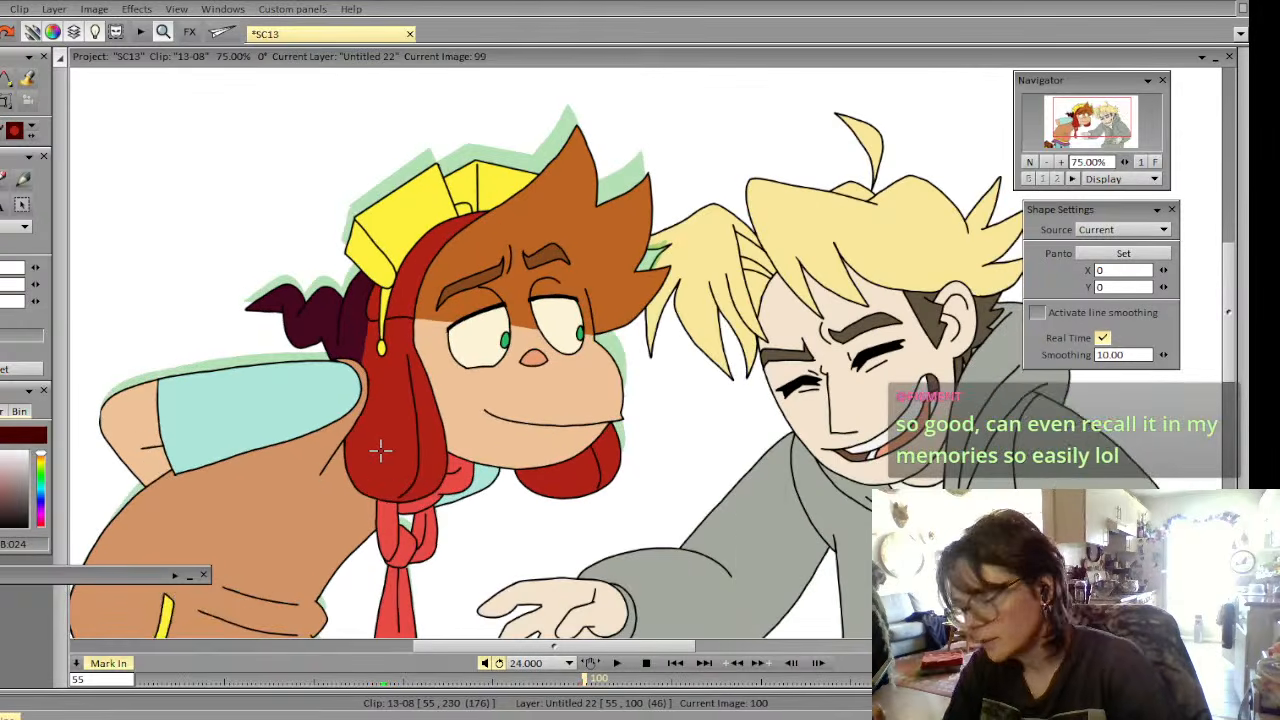
pyautogui.press('Left')
pyautogui.press('Right')
pyautogui.press('Left')
pyautogui.press('Right')
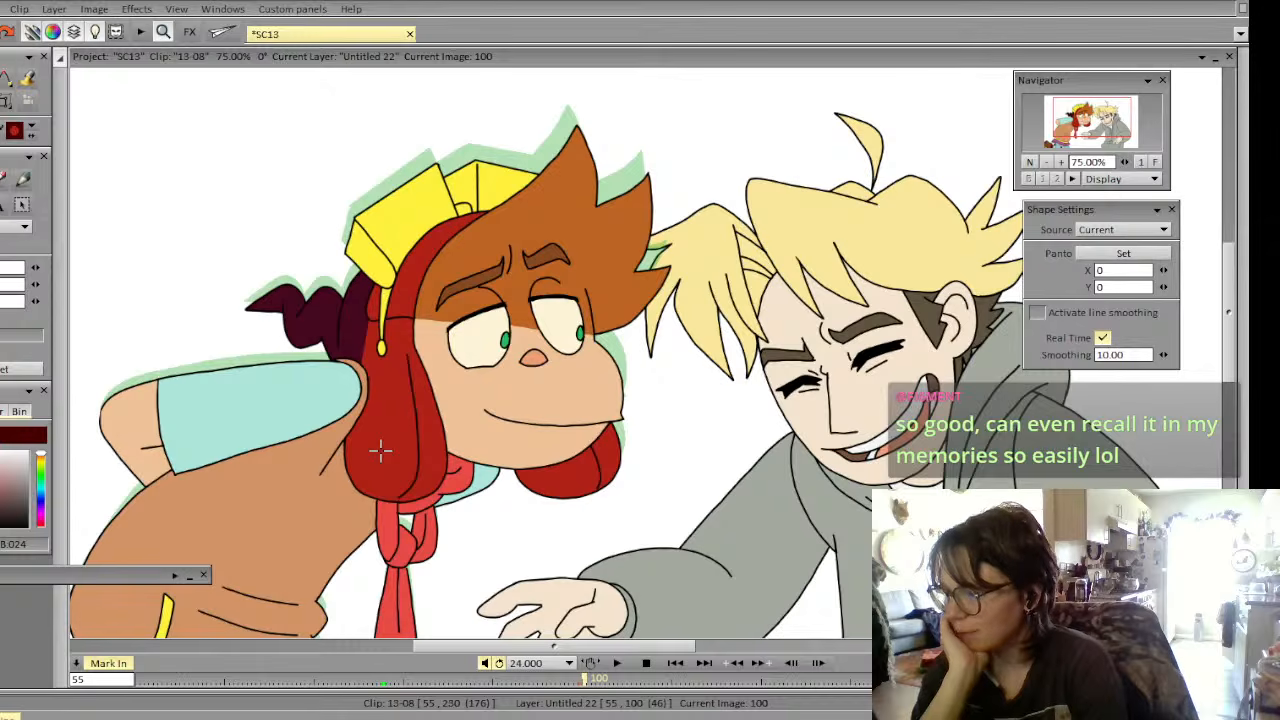
pyautogui.press('Left')
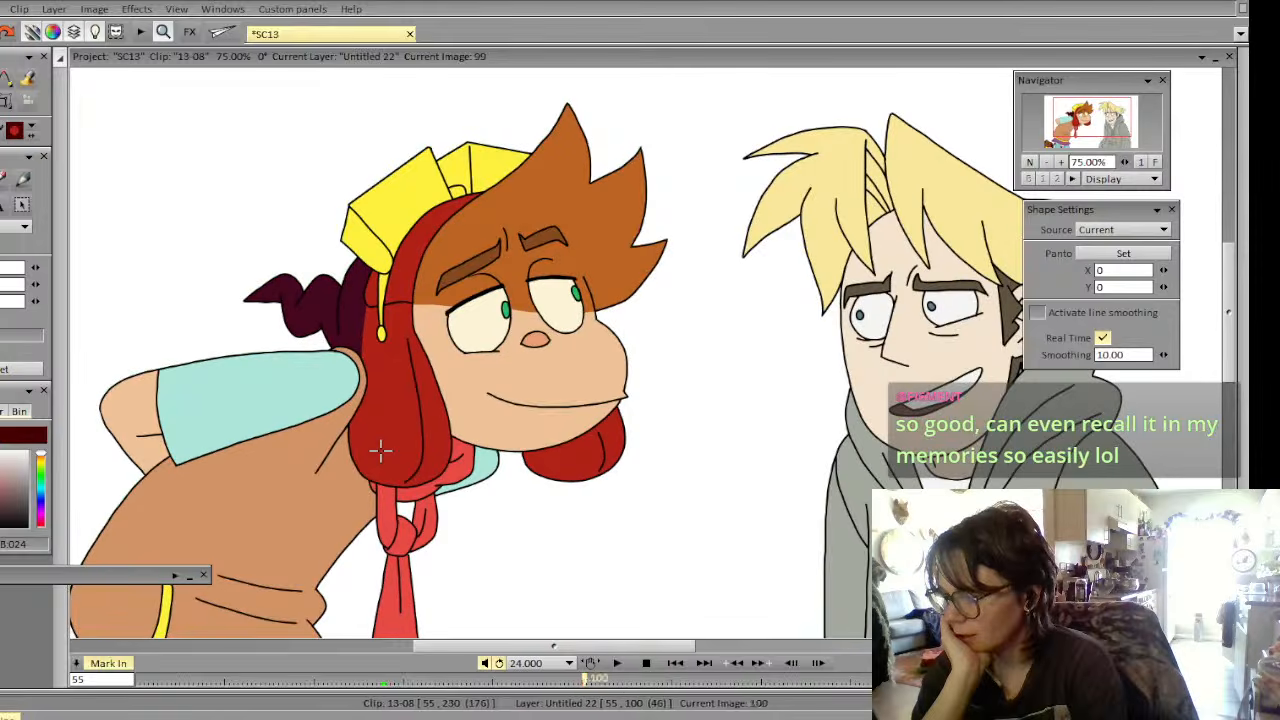
pyautogui.press('Right')
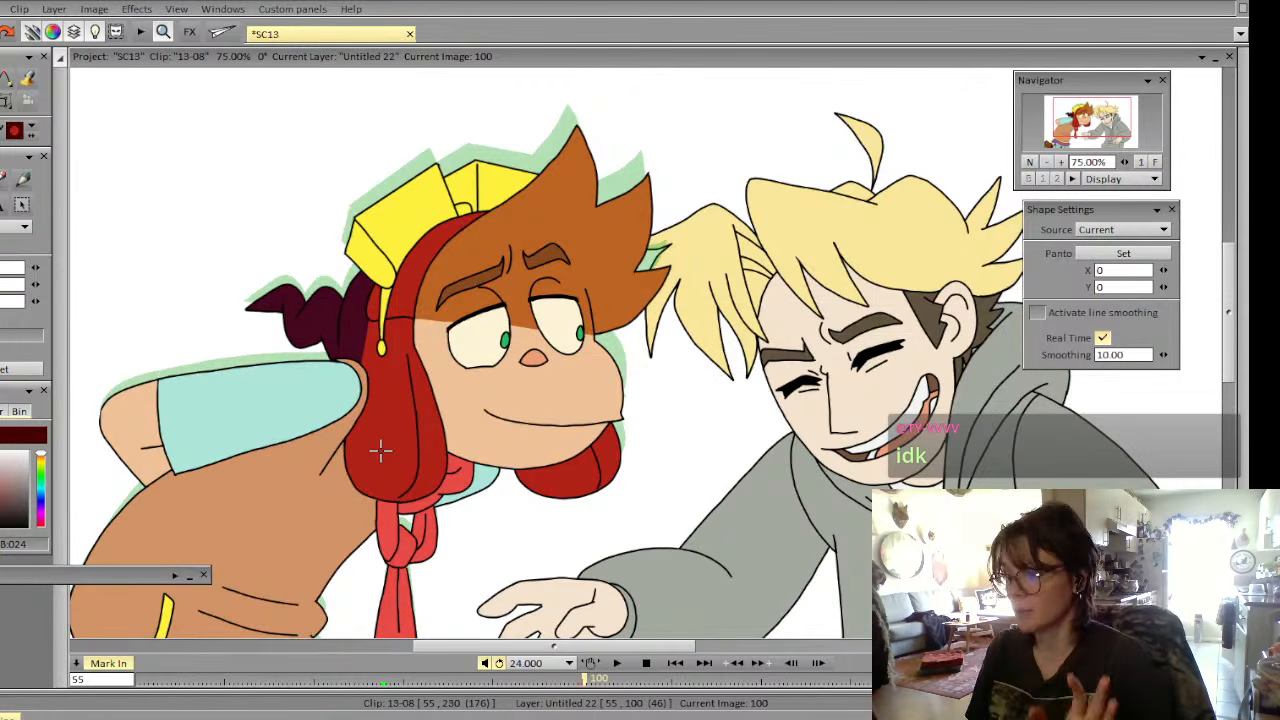
pyautogui.press('Left')
pyautogui.press('Right')
pyautogui.press('Left')
pyautogui.press('Right')
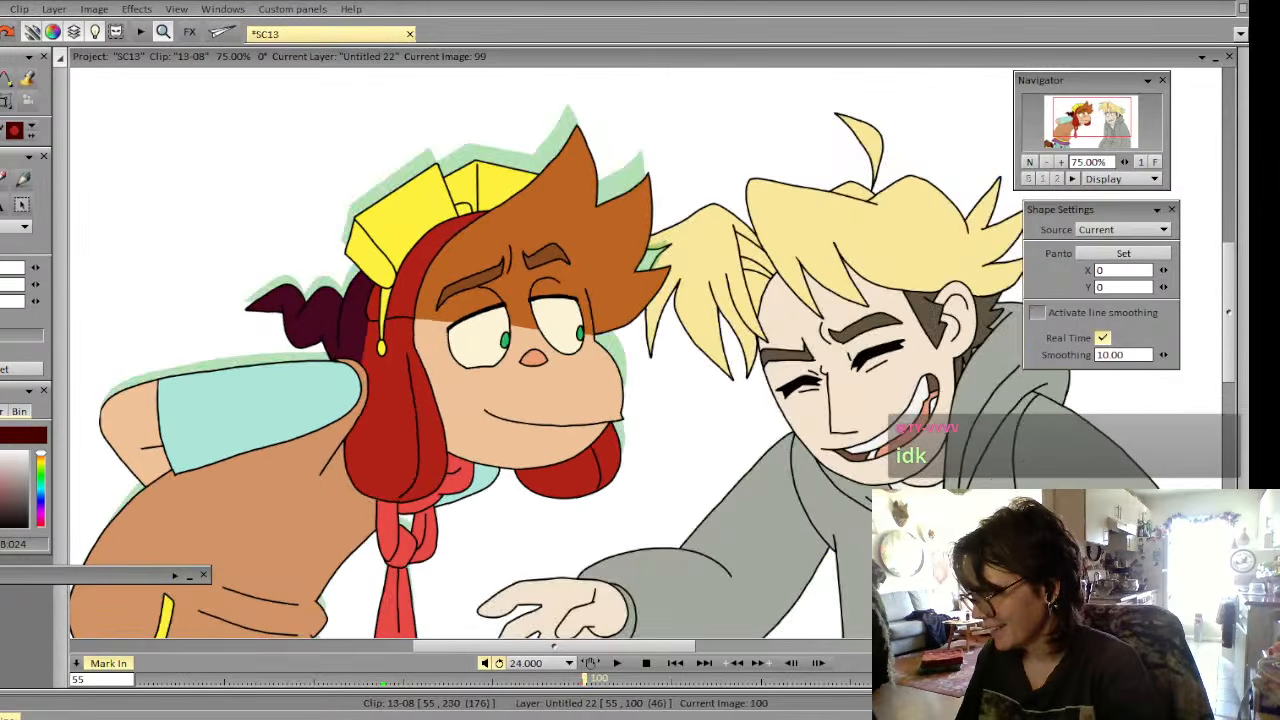
pyautogui.press('Right')
pyautogui.press('Left')
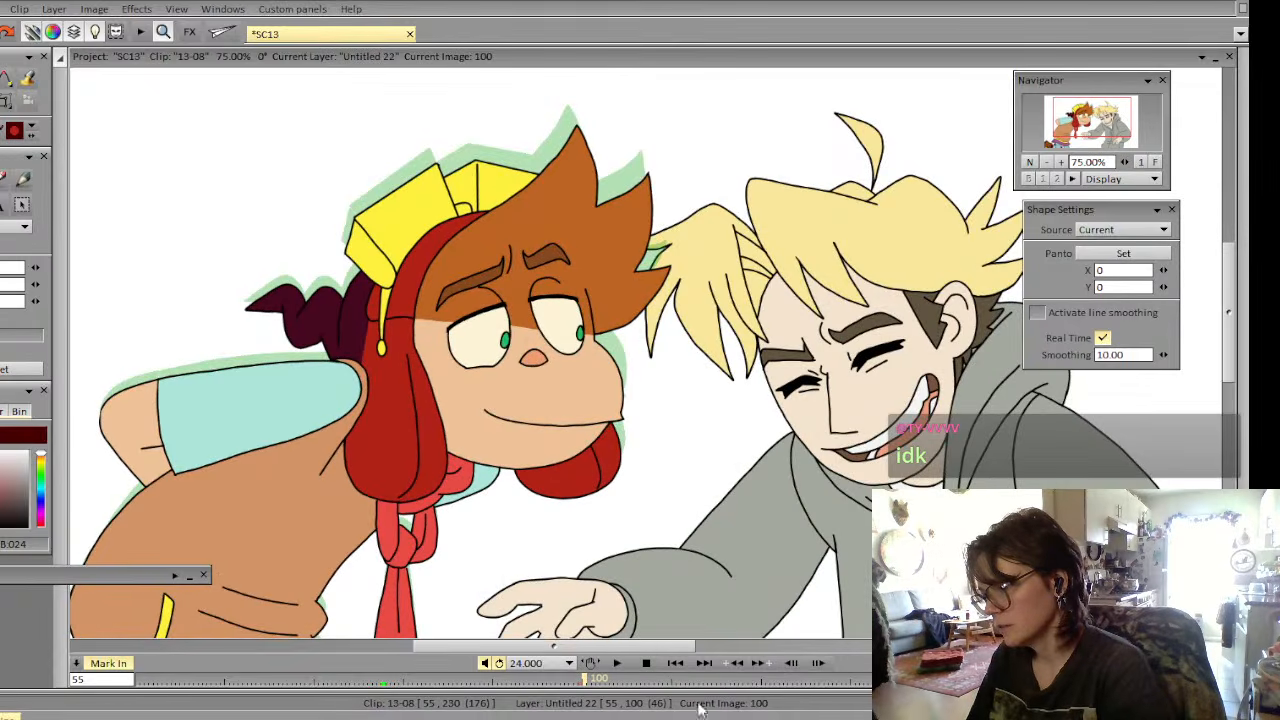
# View the whole picture at 33.33% and compare both characters on frames 99 and 100
pyautogui.click(1046, 161)
pyautogui.click(1046, 161)
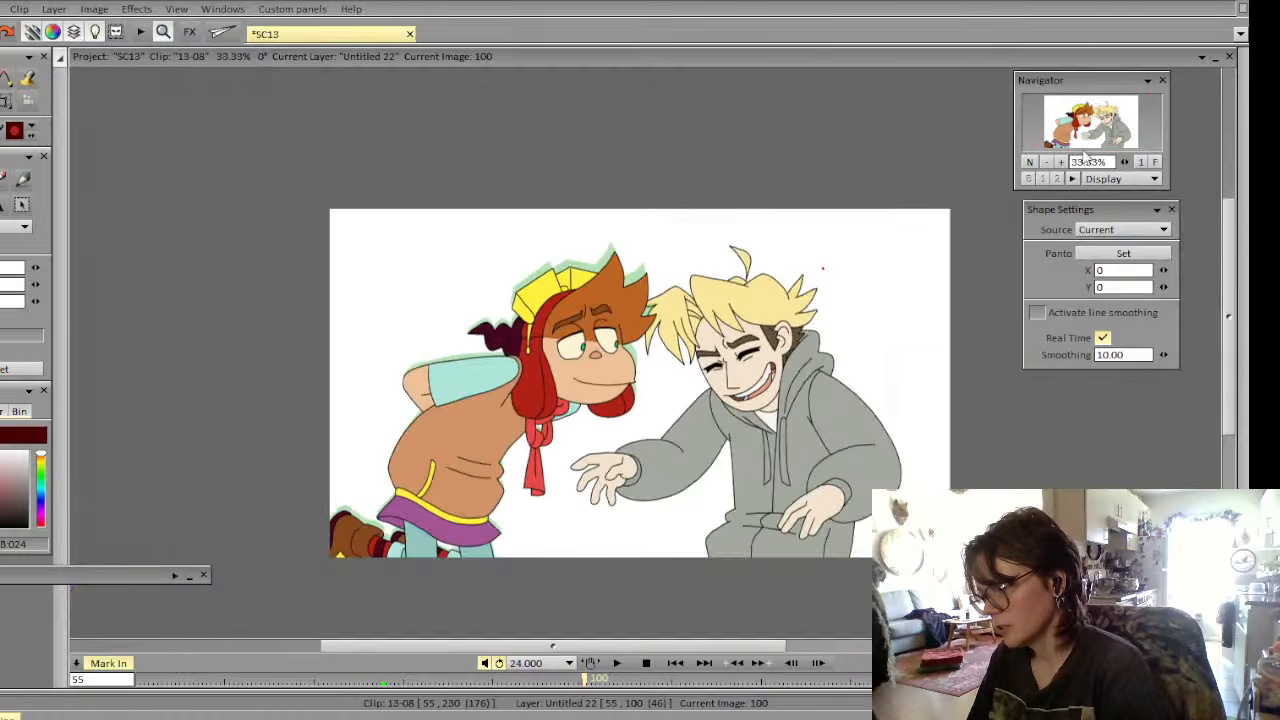
pyautogui.press('Left')
pyautogui.press('Right')
pyautogui.press('Left')
pyautogui.press('Right')
pyautogui.press('Left')
pyautogui.press('Right')
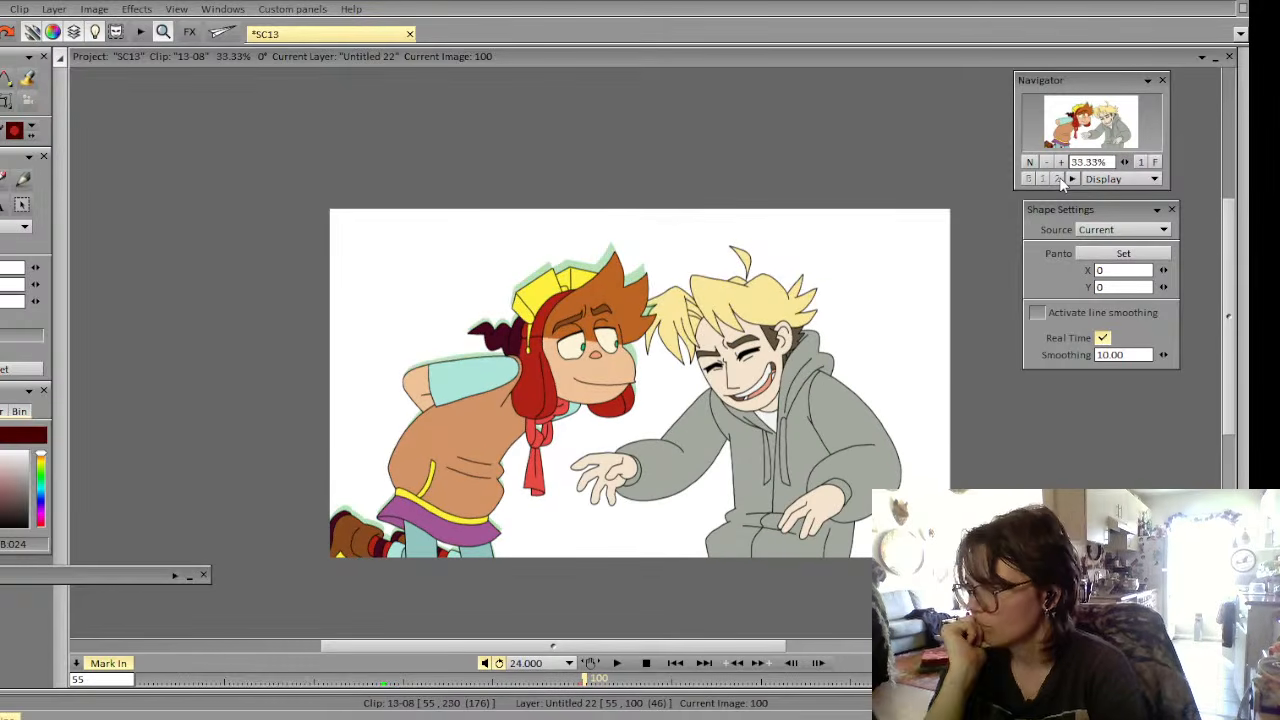
# Step back and forth between frames 100 and 102 to examine the pose change to the uncoloured drawing
pyautogui.press('Right')
pyautogui.press('Right')
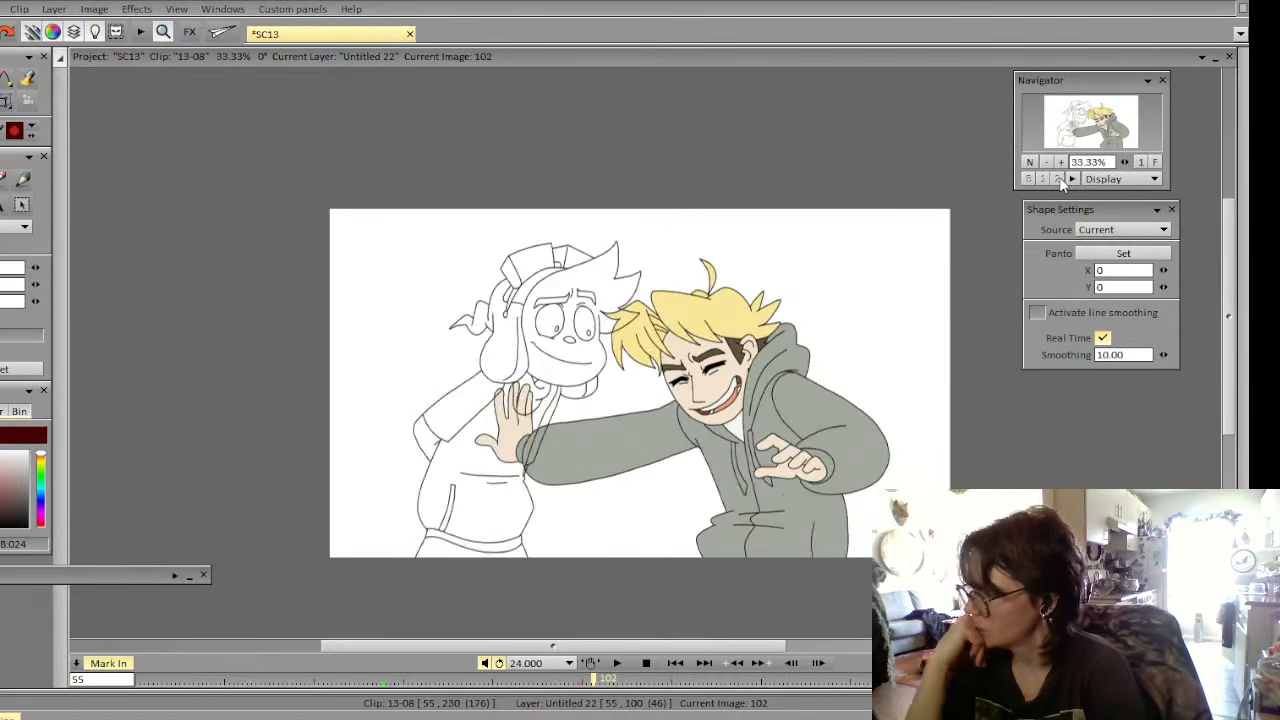
pyautogui.press('Left')
pyautogui.press('Left')
pyautogui.press('Right')
pyautogui.press('Right')
pyautogui.press('Left')
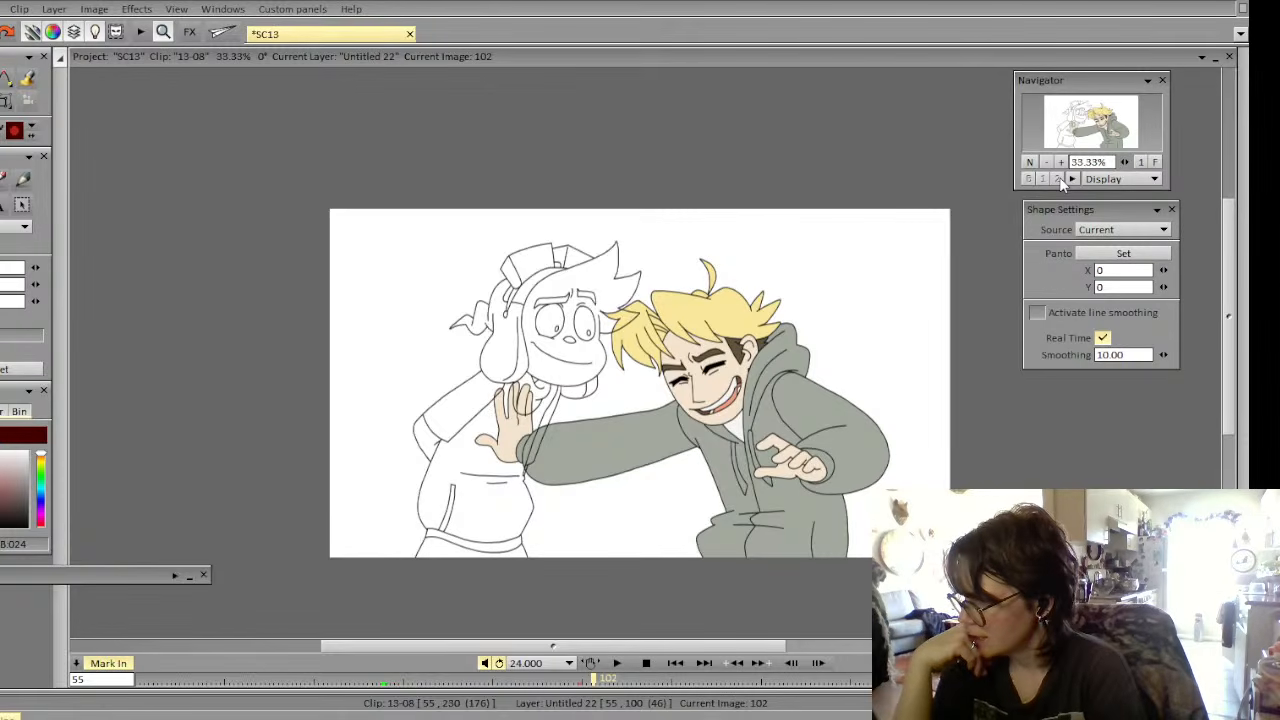
pyautogui.press('Left')
pyautogui.press('Right')
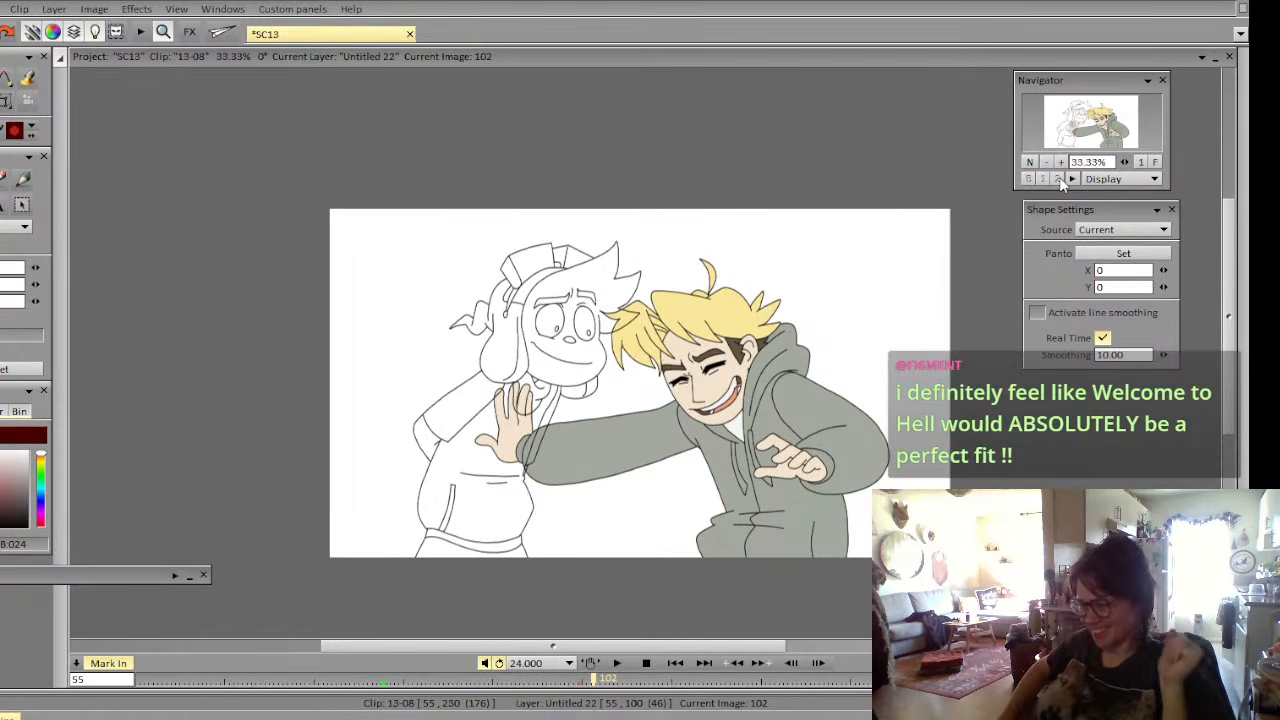
pyautogui.press('Left')
pyautogui.press('Left')
pyautogui.press('Right')
pyautogui.press('Left')
pyautogui.press('Right')
pyautogui.press('Right')
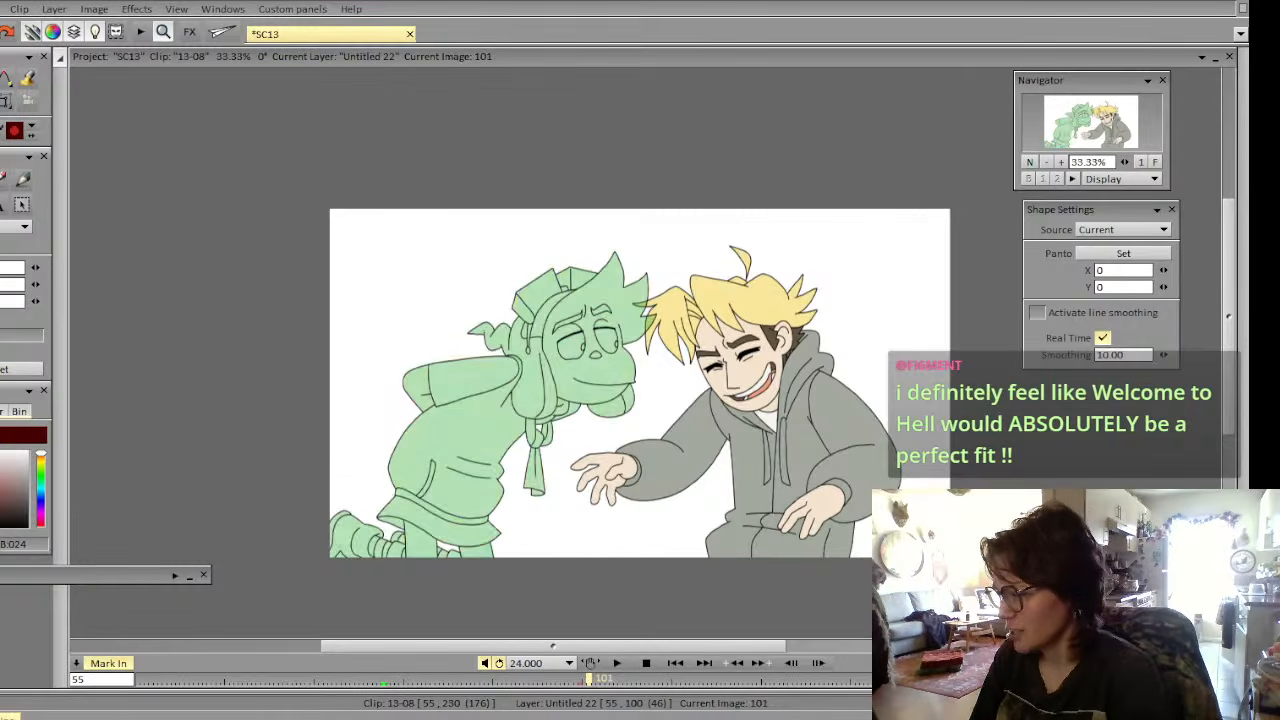
# Sample the skin tone on frame 100 and try filling the character's face on frame 102 with it
pyautogui.click(28, 80)
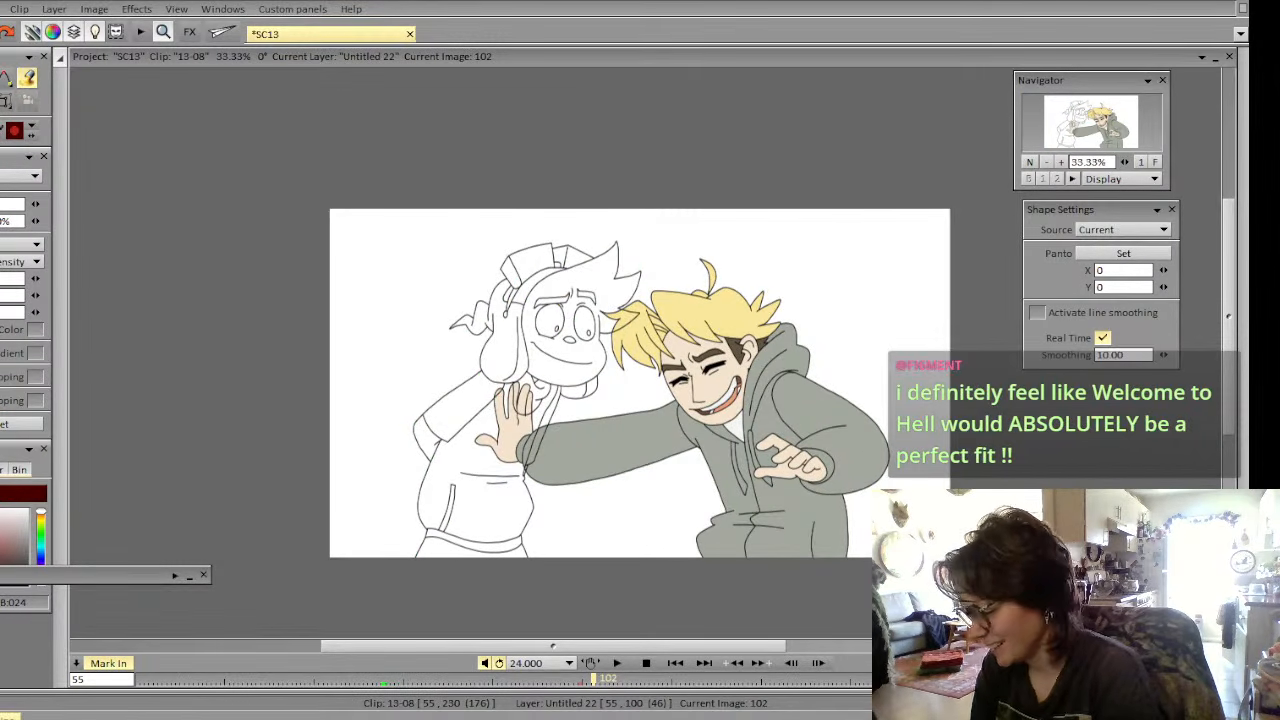
pyautogui.moveTo(78, 573); pyautogui.dragTo(69, 627)
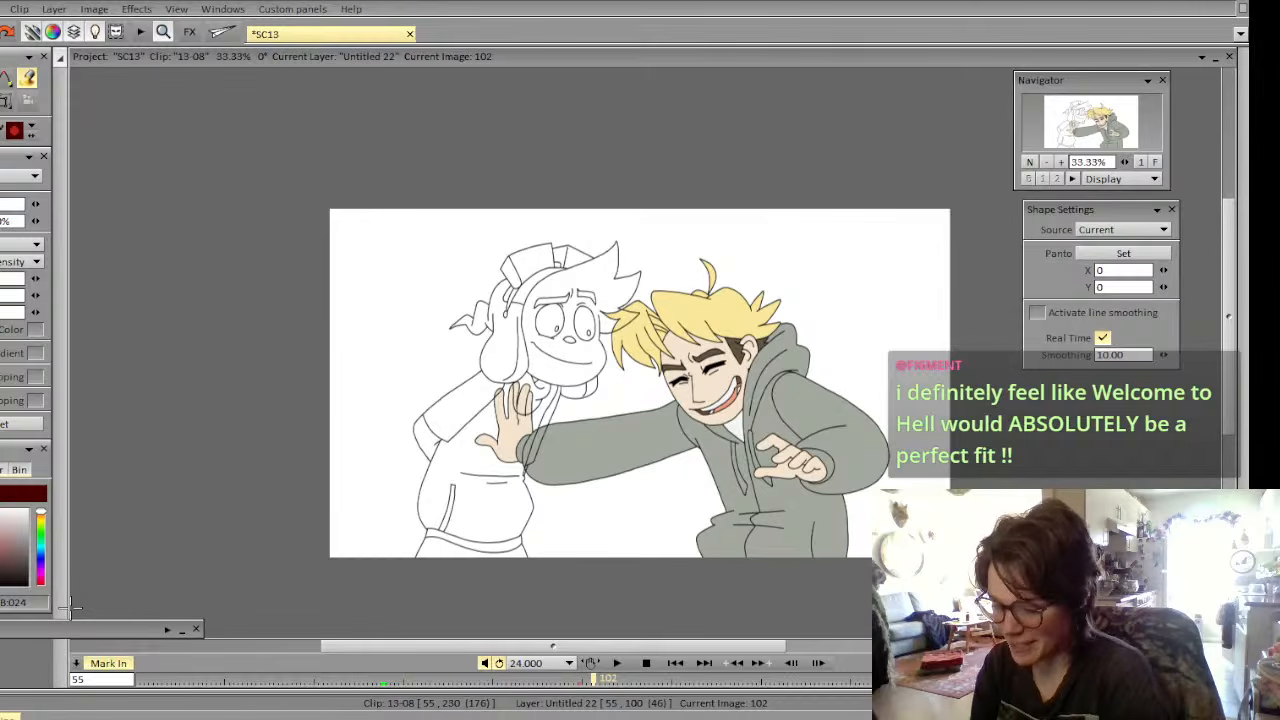
pyautogui.press('Left')
pyautogui.press('Left')
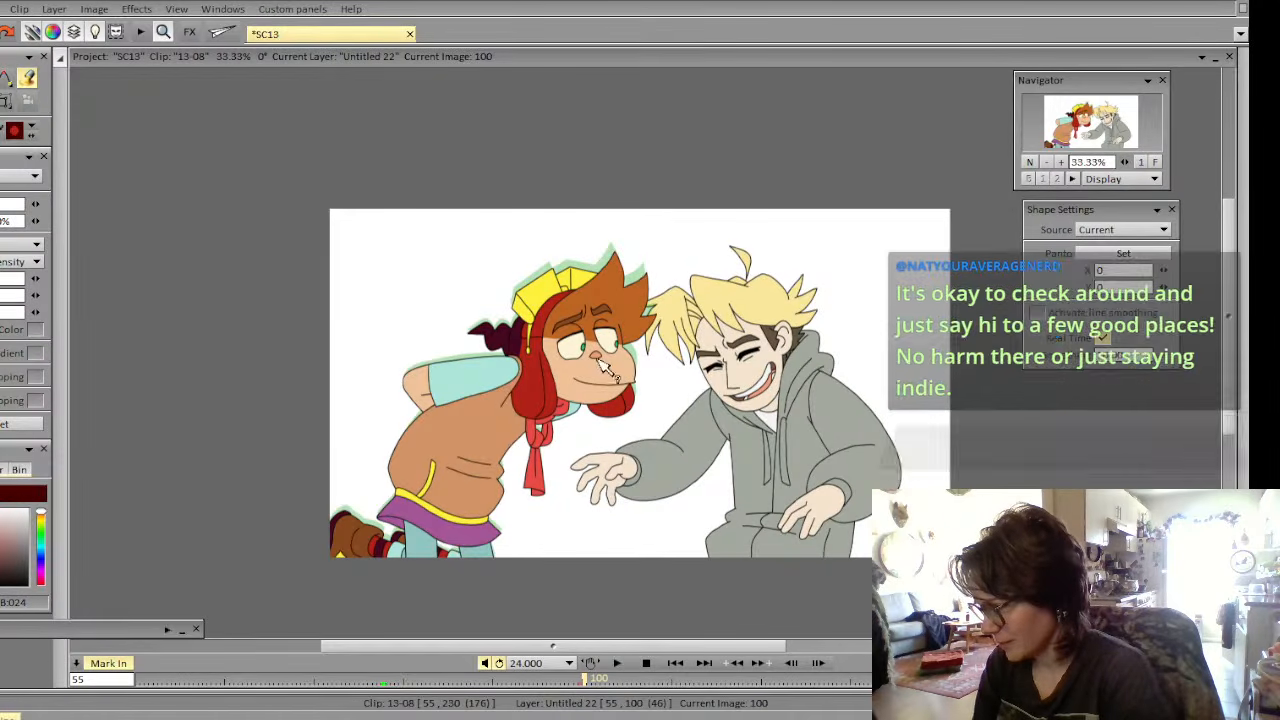
pyautogui.press('Right')
pyautogui.press('Right')
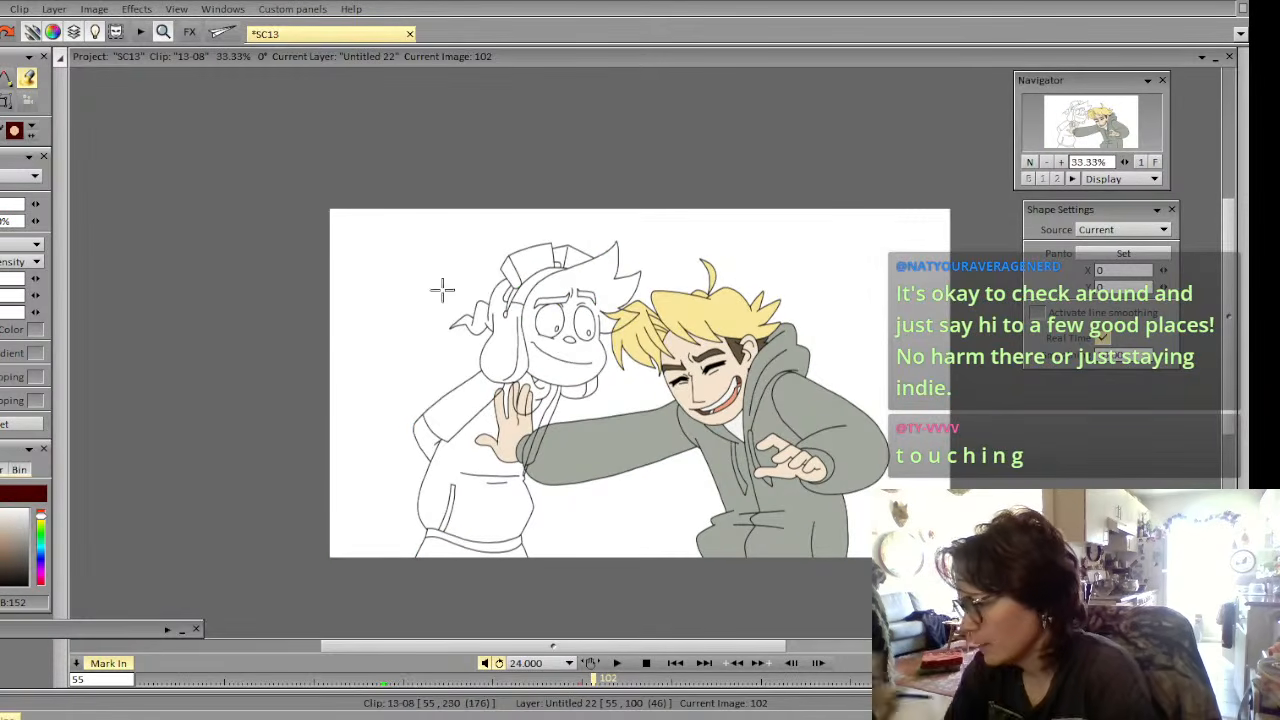
pyautogui.click(580, 335)
pyautogui.hotkey('ctrl', 'z')
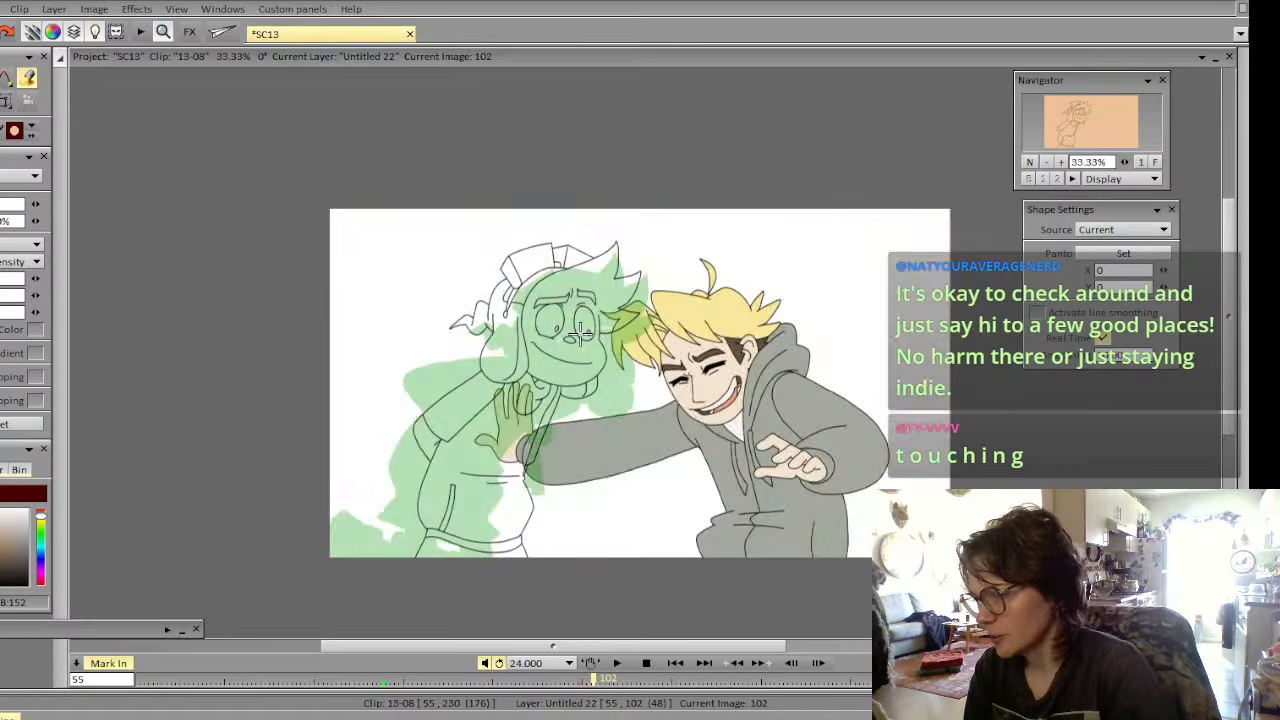
# Set the fill source to Above and fill the face, hair and bent forearm on frame 102 with the skin tone
pyautogui.click(38, 248)
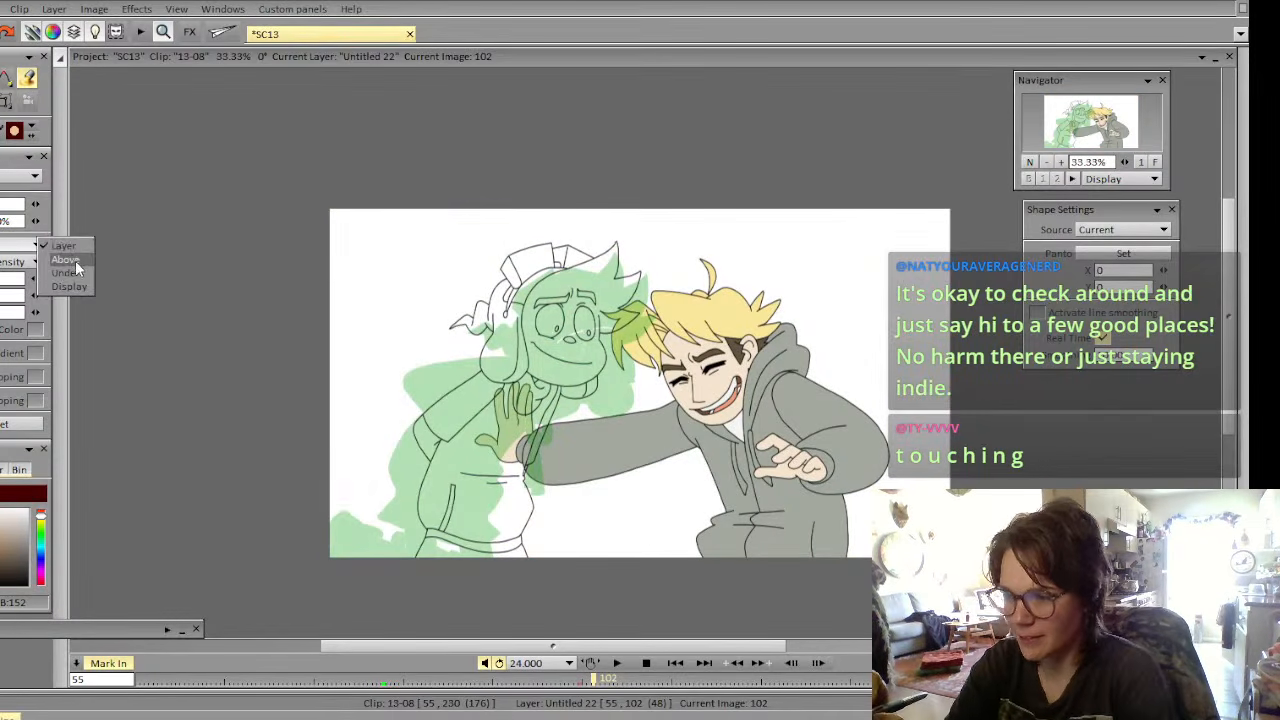
pyautogui.click(75, 260)
pyautogui.click(1061, 163)
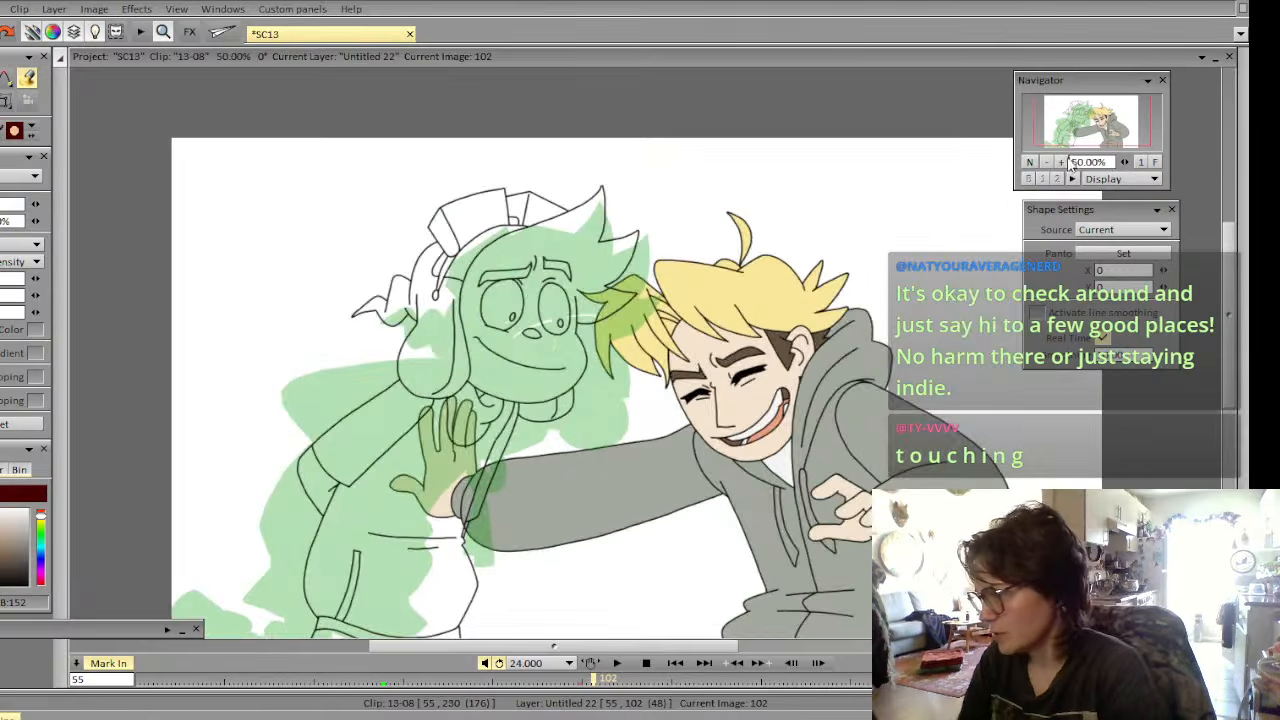
pyautogui.click(514, 376)
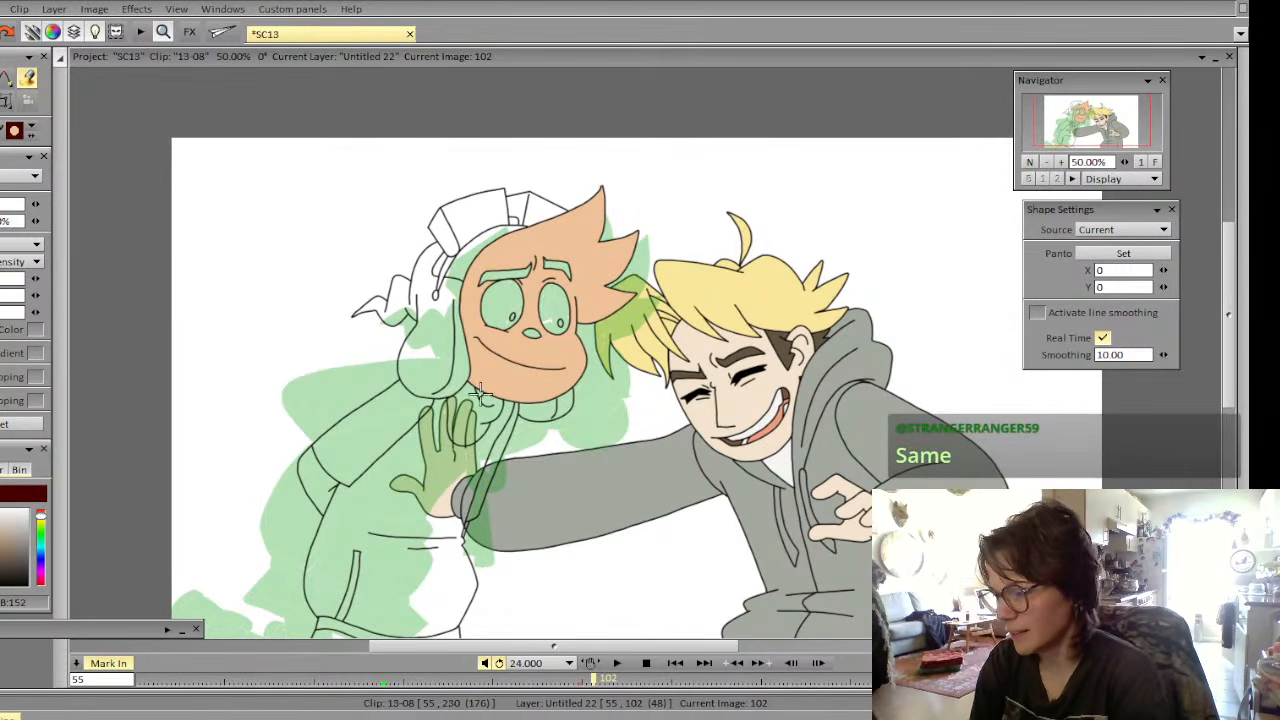
pyautogui.click(322, 475)
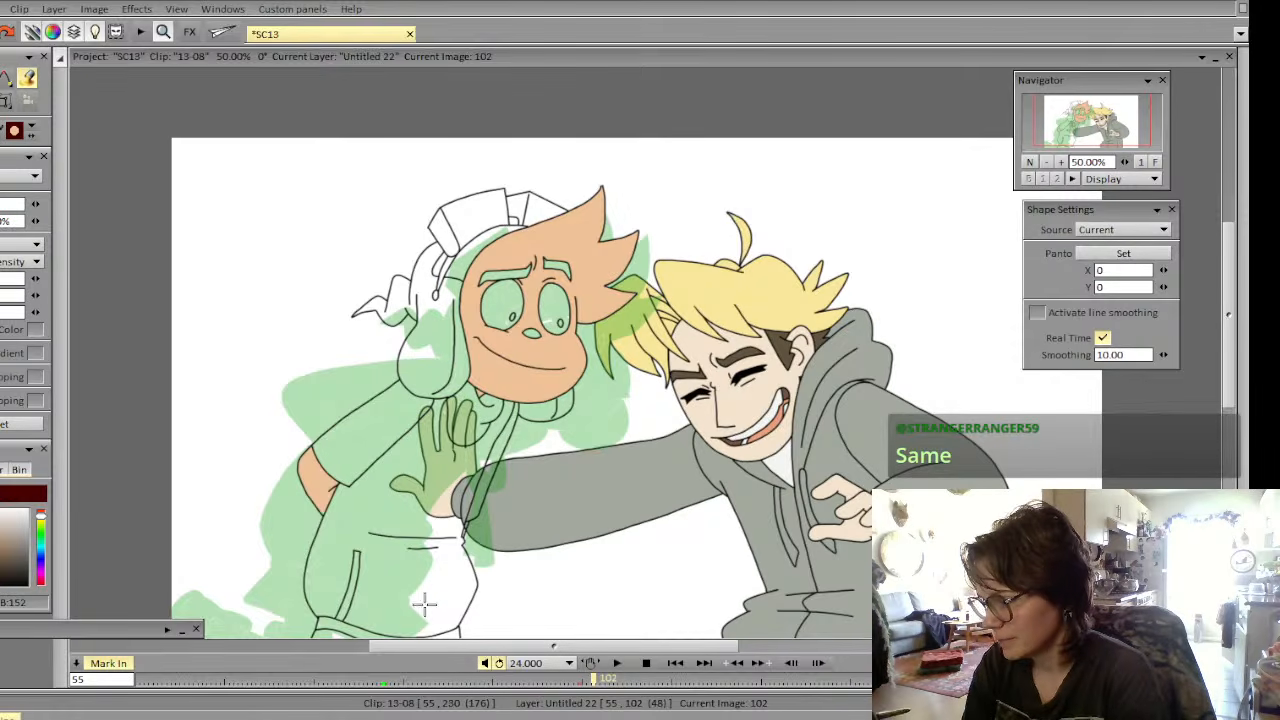
# Fill both eyes cream and the hat and its tail red on frame 102 with the colours sampled from frame 101
pyautogui.moveTo(1083, 133); pyautogui.dragTo(1091, 121)
pyautogui.press('Left')
pyautogui.press('Right')
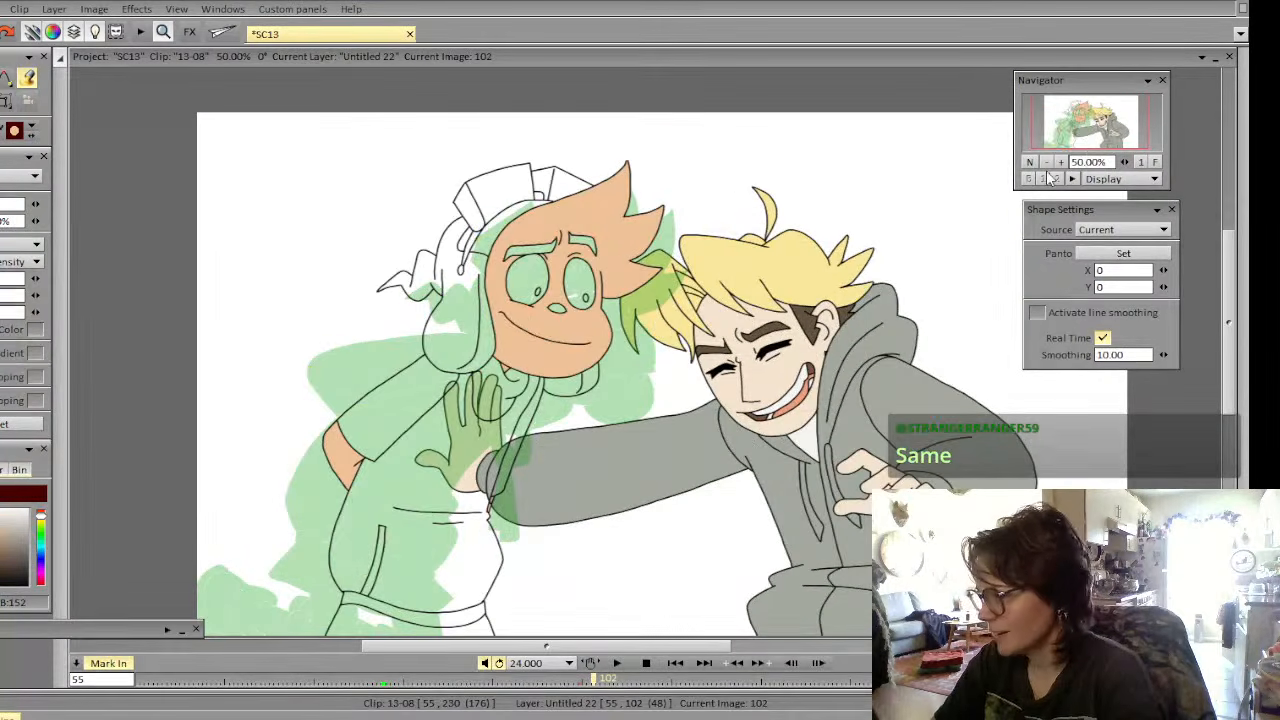
pyautogui.press('Left')
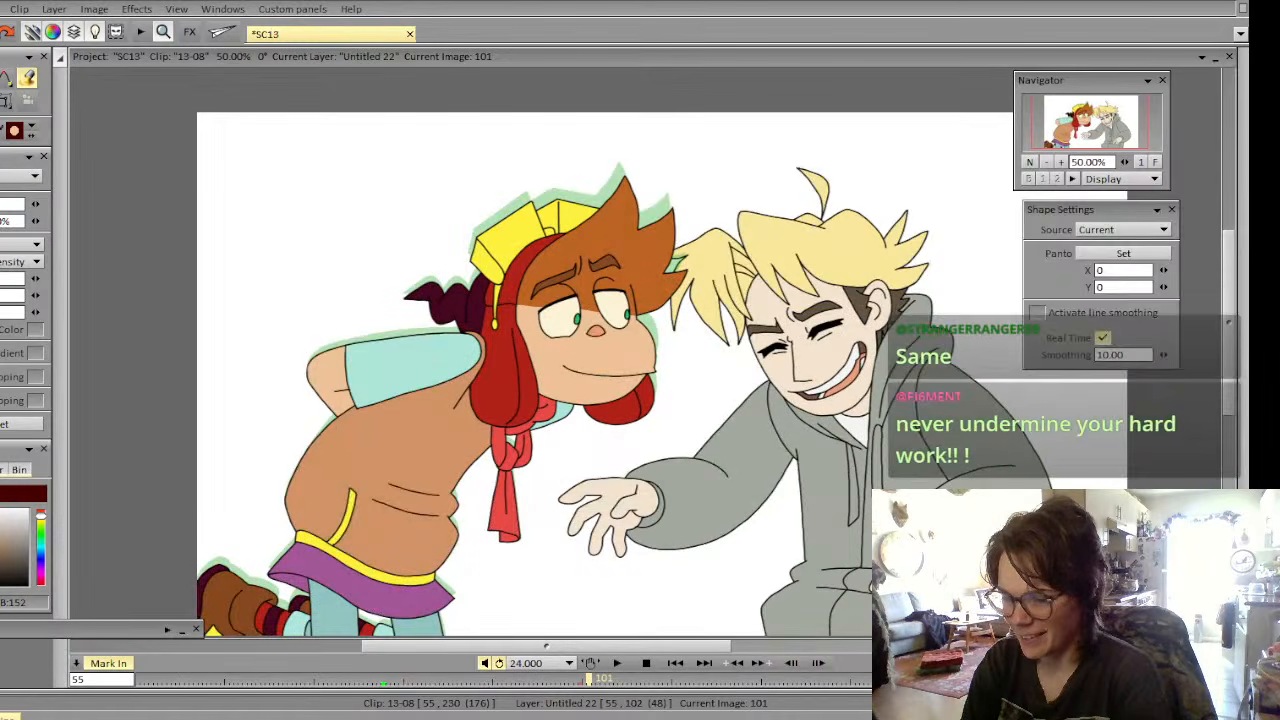
pyautogui.press('Right')
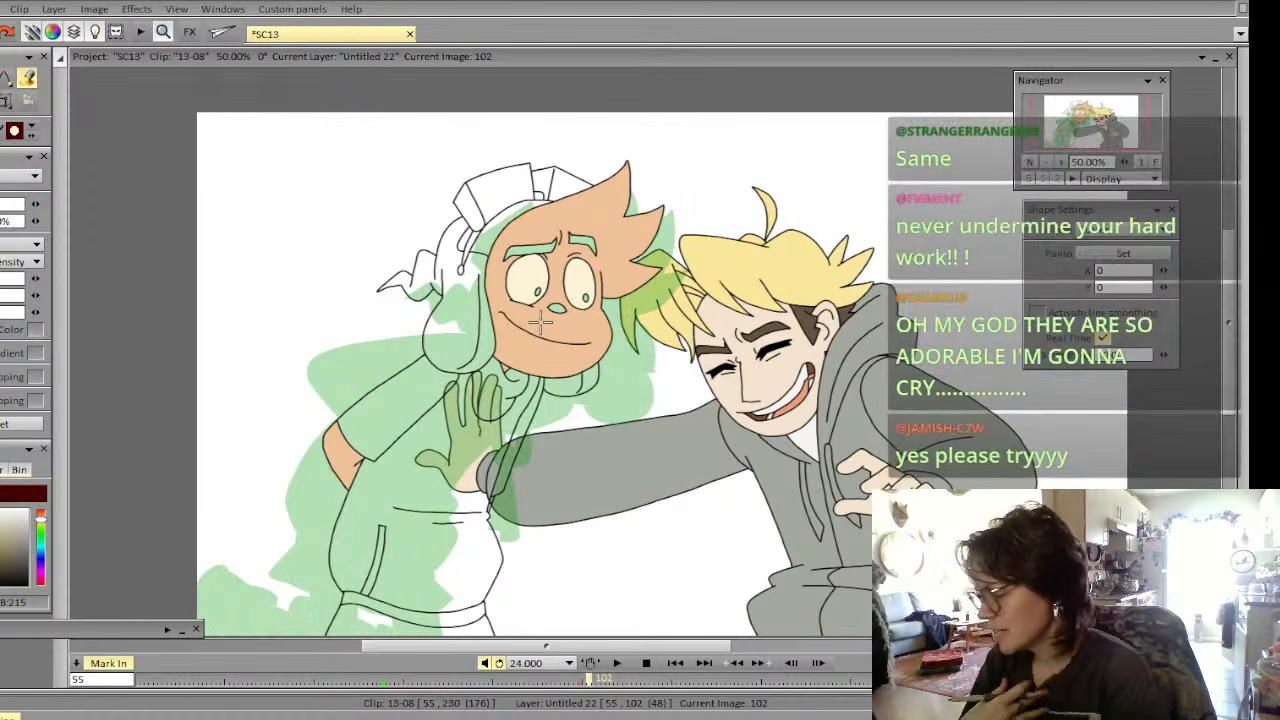
pyautogui.press('Left')
pyautogui.press('Right')
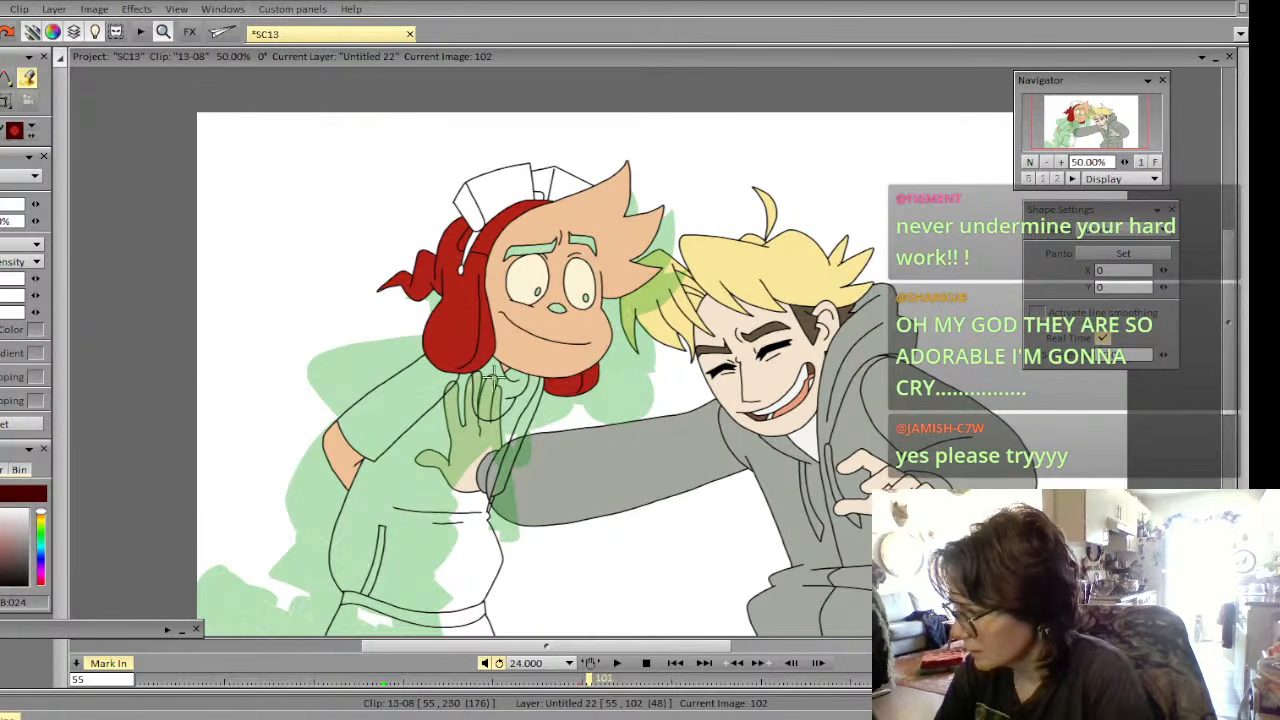
# Fill the goggles on the hat on frame 102 with the yellow sampled from frame 101
pyautogui.press('Left')
pyautogui.press('Right')
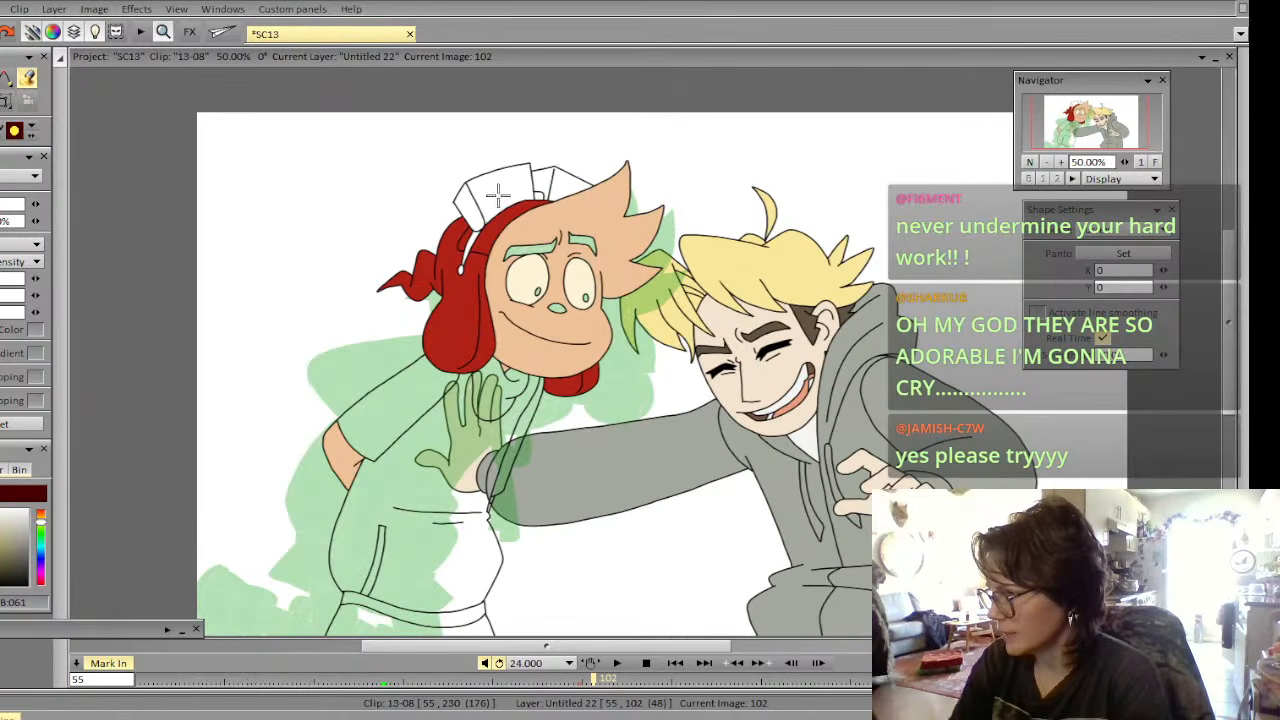
pyautogui.click(474, 217)
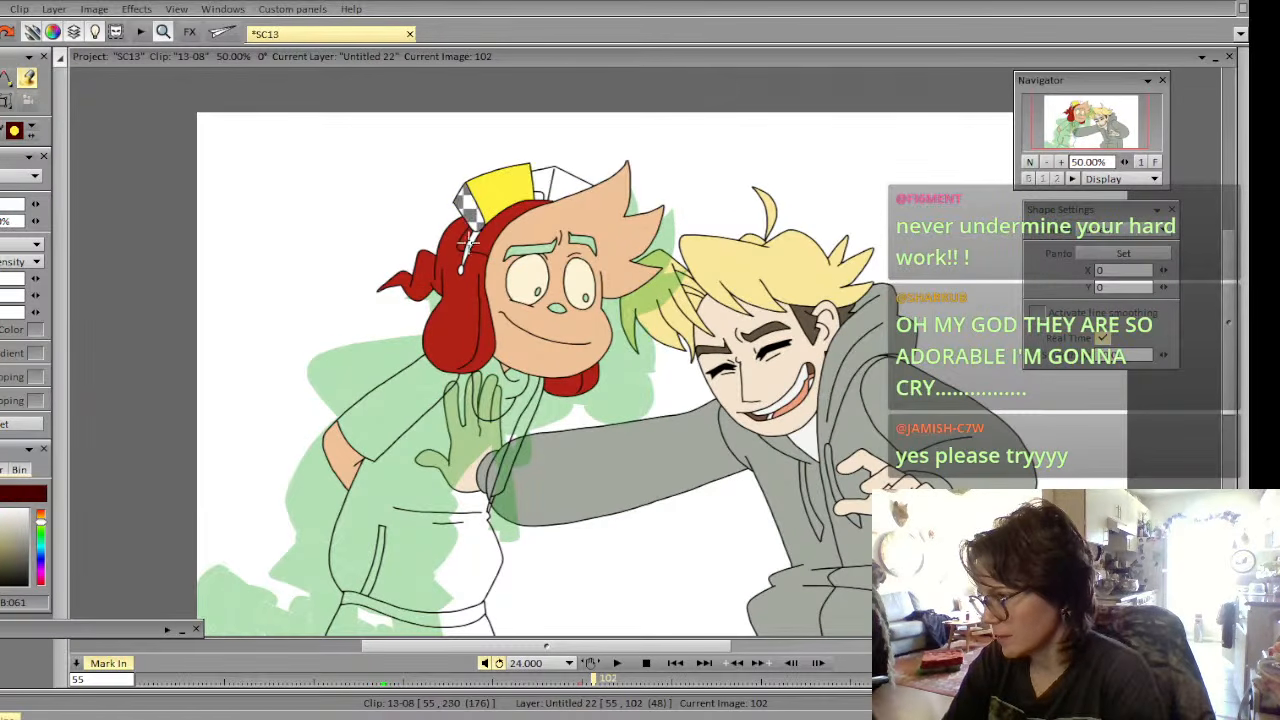
pyautogui.click(542, 188)
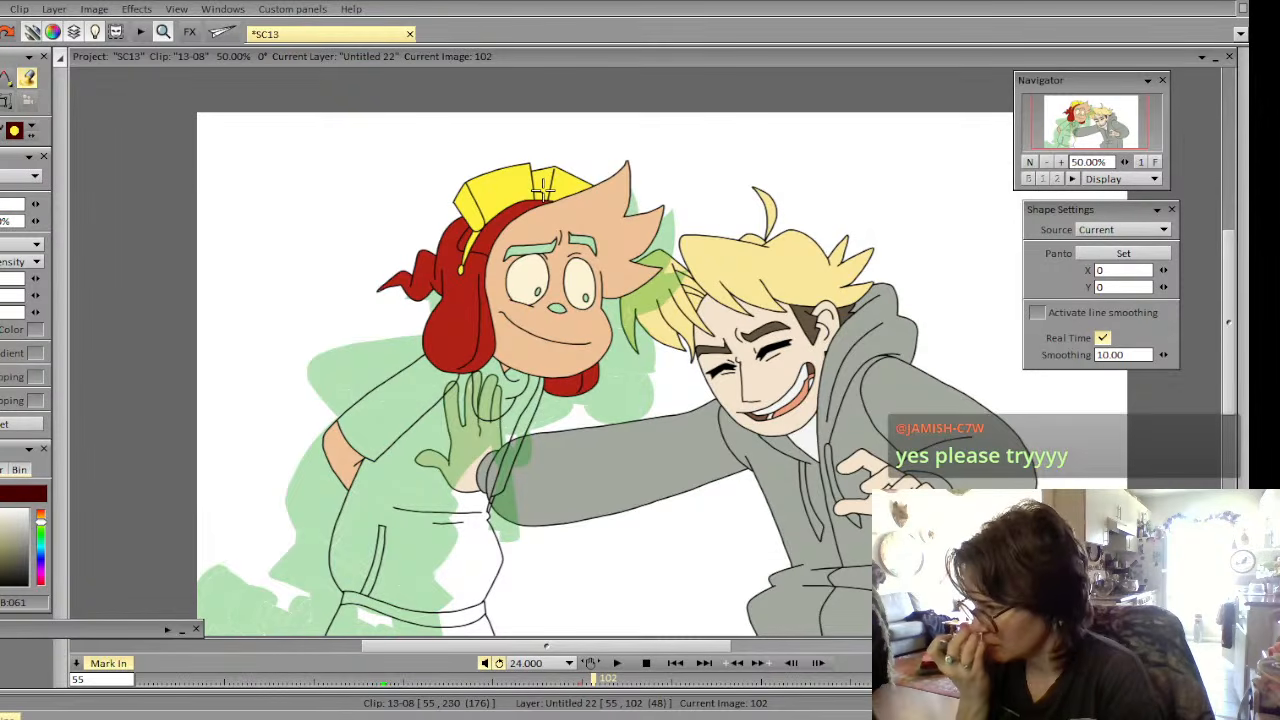
# Fill the eyebrows on frame 102 with the brown sampled from frame 101 and touch up the hat's red and the goggle strap's yellow
pyautogui.press('Left')
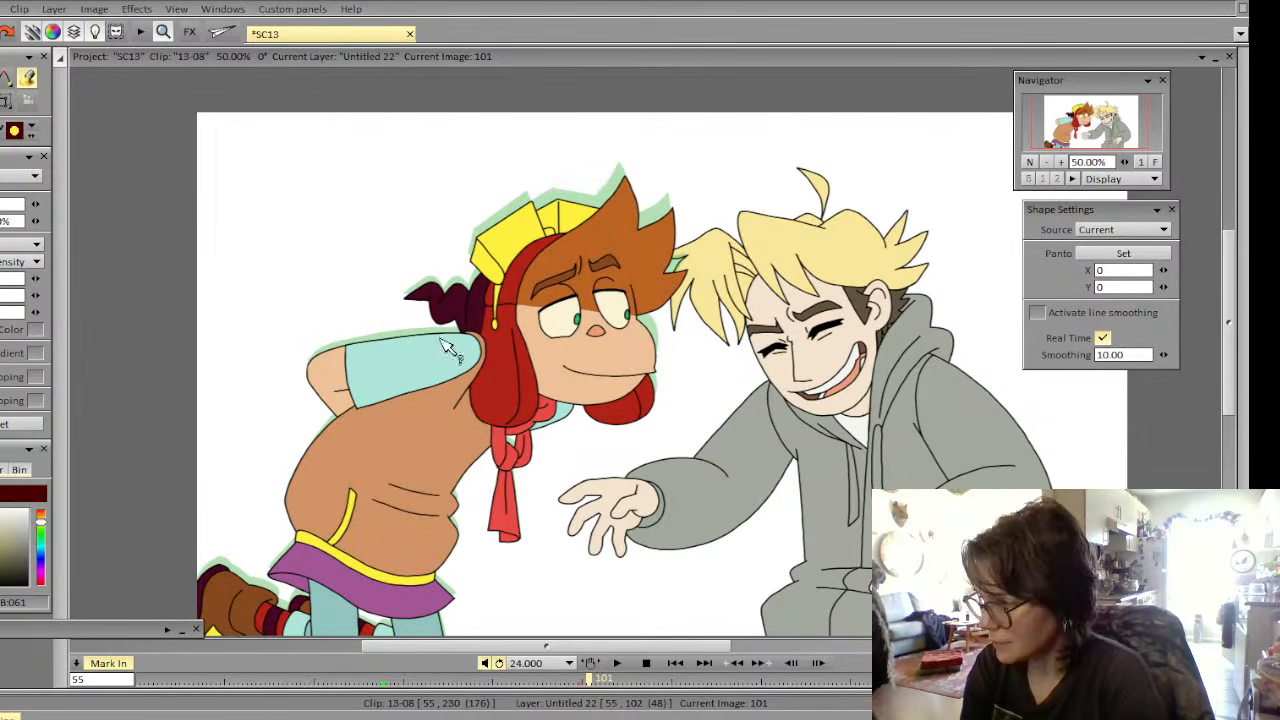
pyautogui.press('Right')
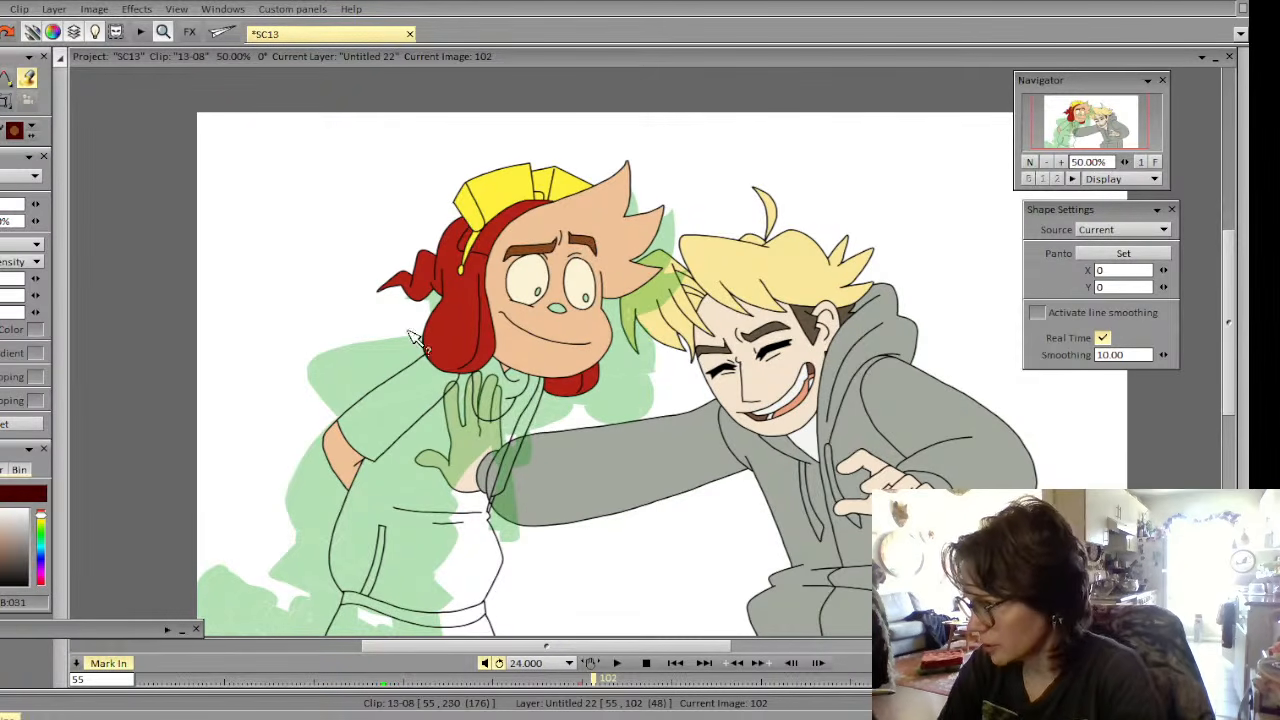
pyautogui.click(470, 280)
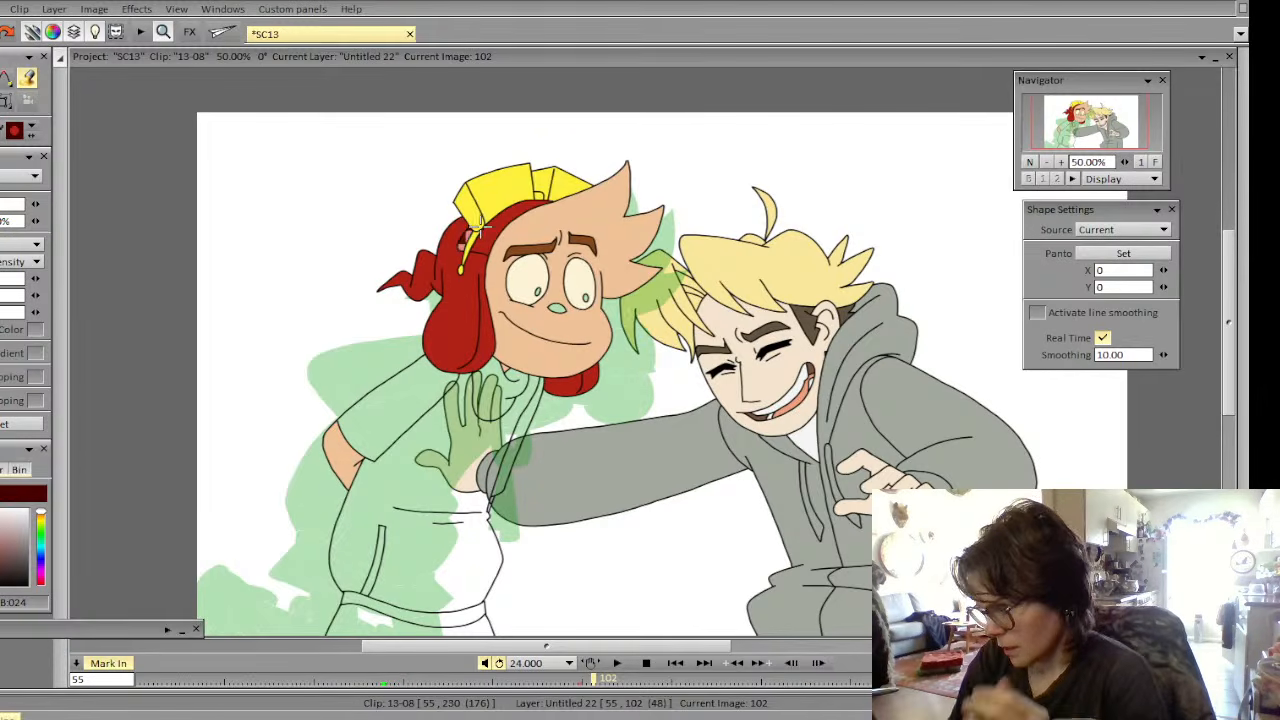
pyautogui.click(468, 239)
pyautogui.click(493, 188)
pyautogui.click(482, 200)
pyautogui.click(474, 238)
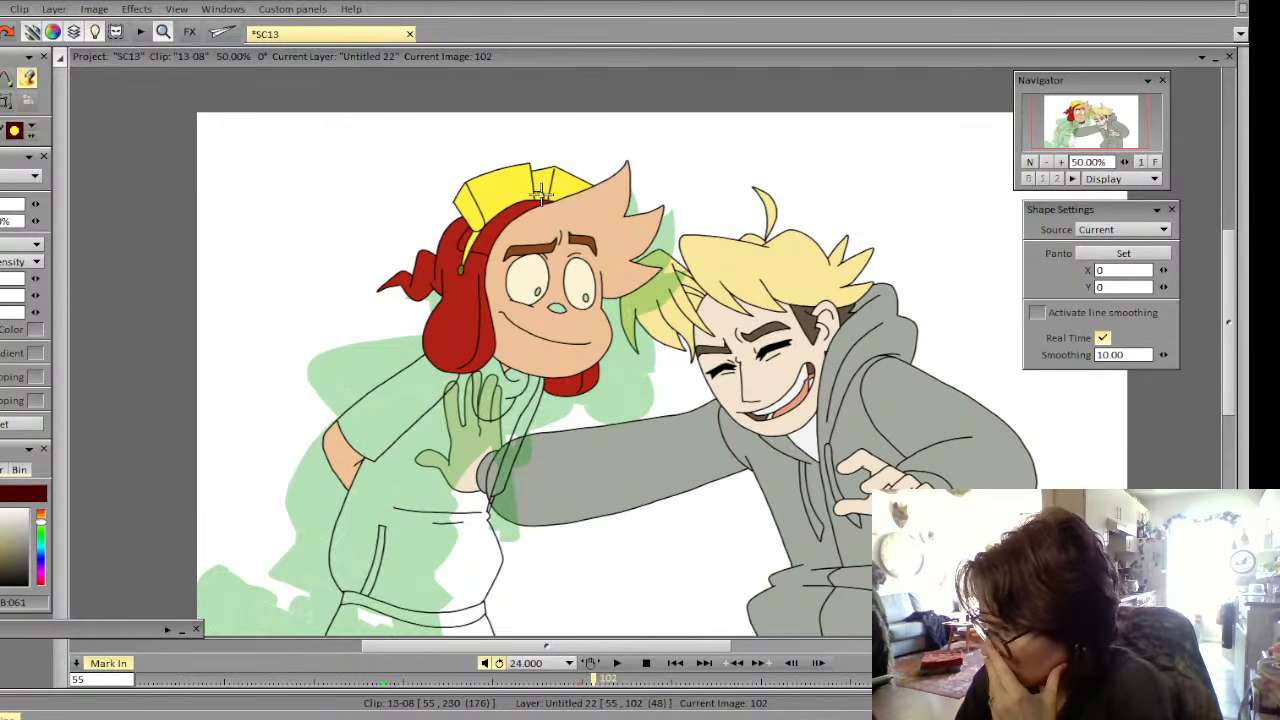
pyautogui.click(595, 190)
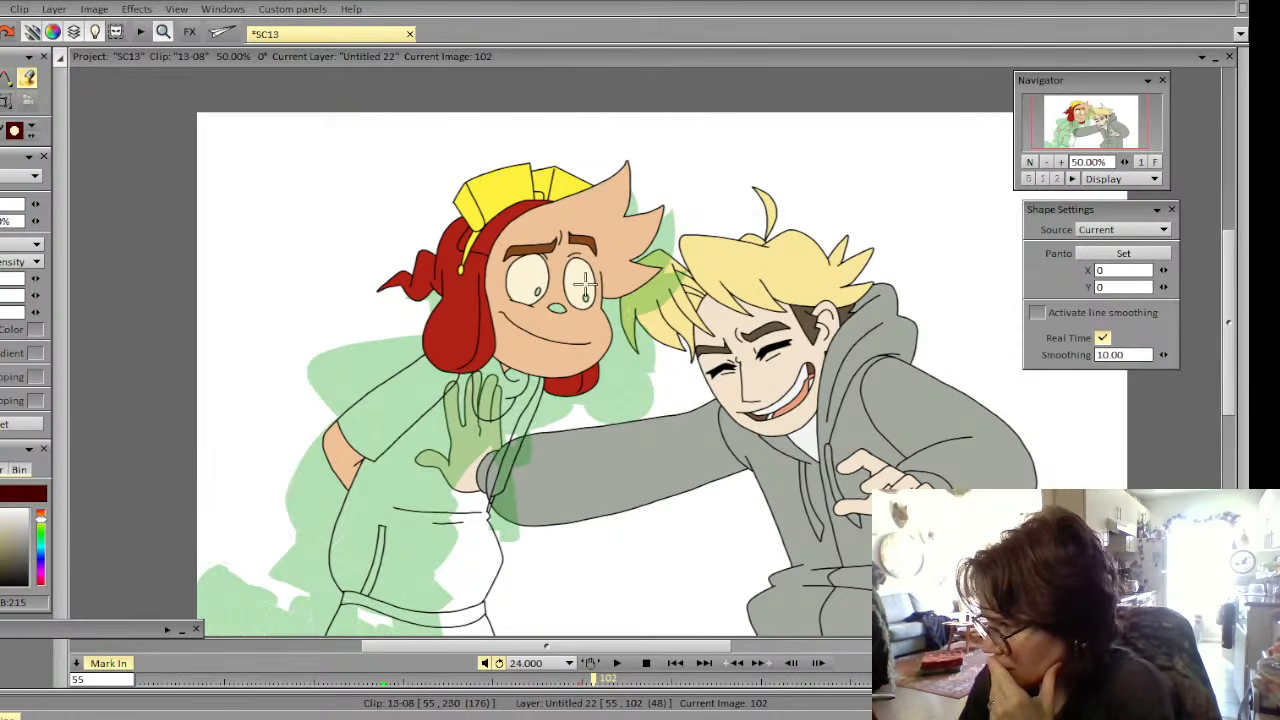
# Fill the nose coral and both pupils green on frame 102 with the colours sampled from frame 101
pyautogui.press('Left')
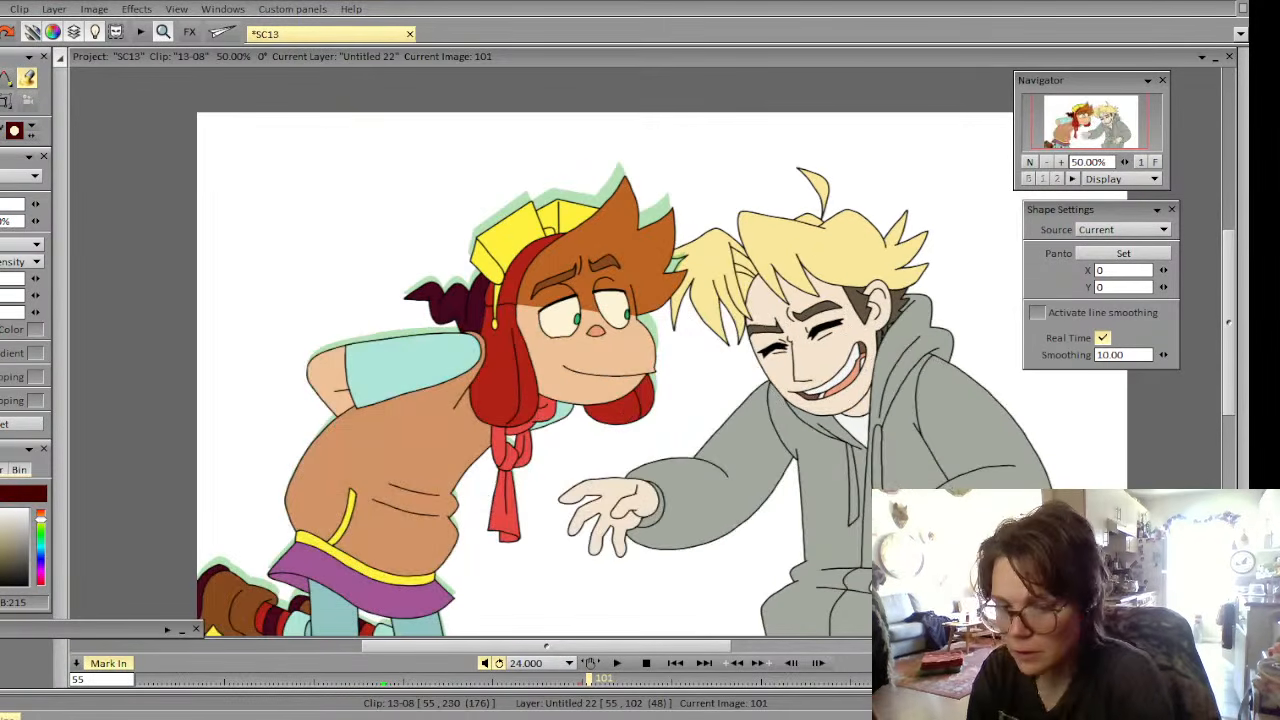
pyautogui.press('Right')
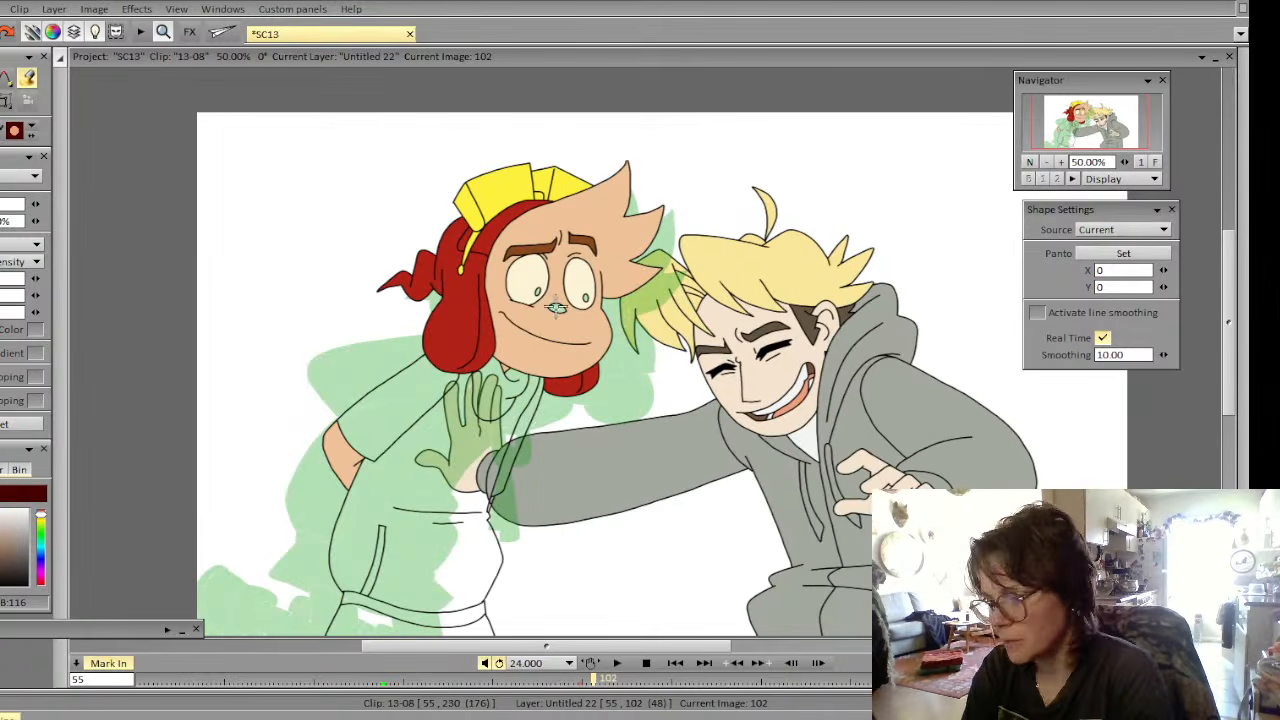
pyautogui.press('Left')
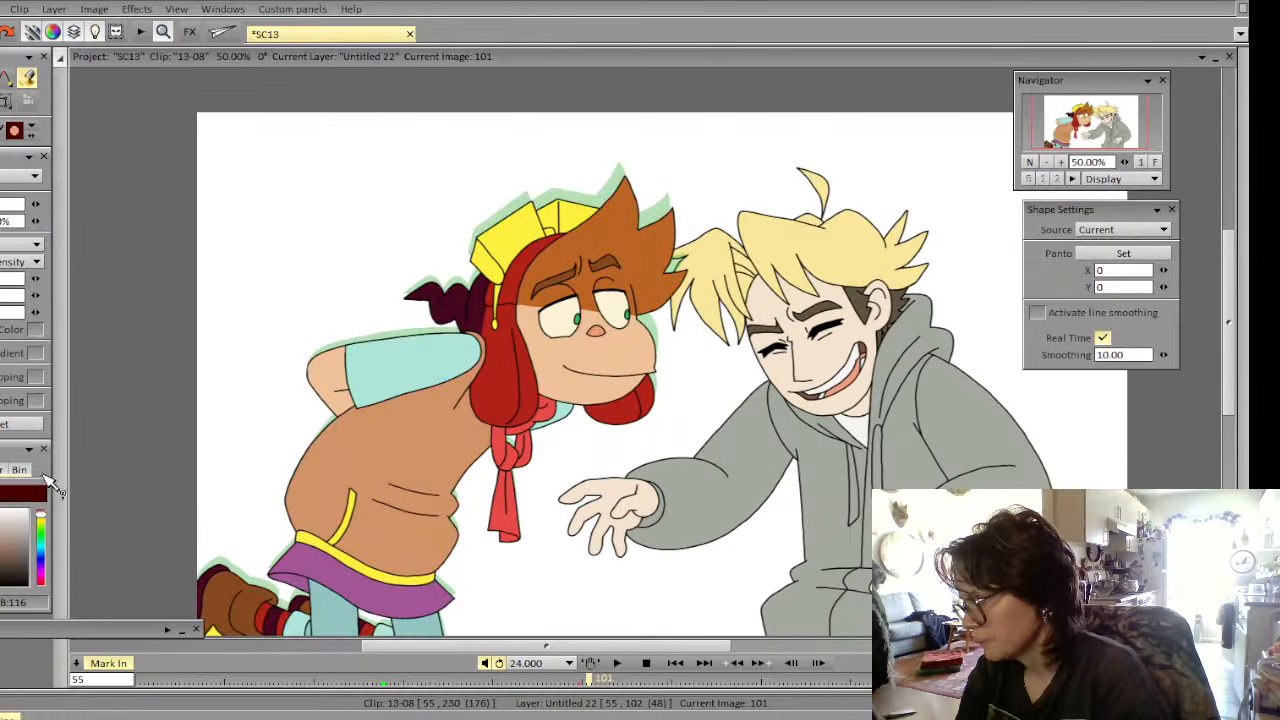
pyautogui.press('Right')
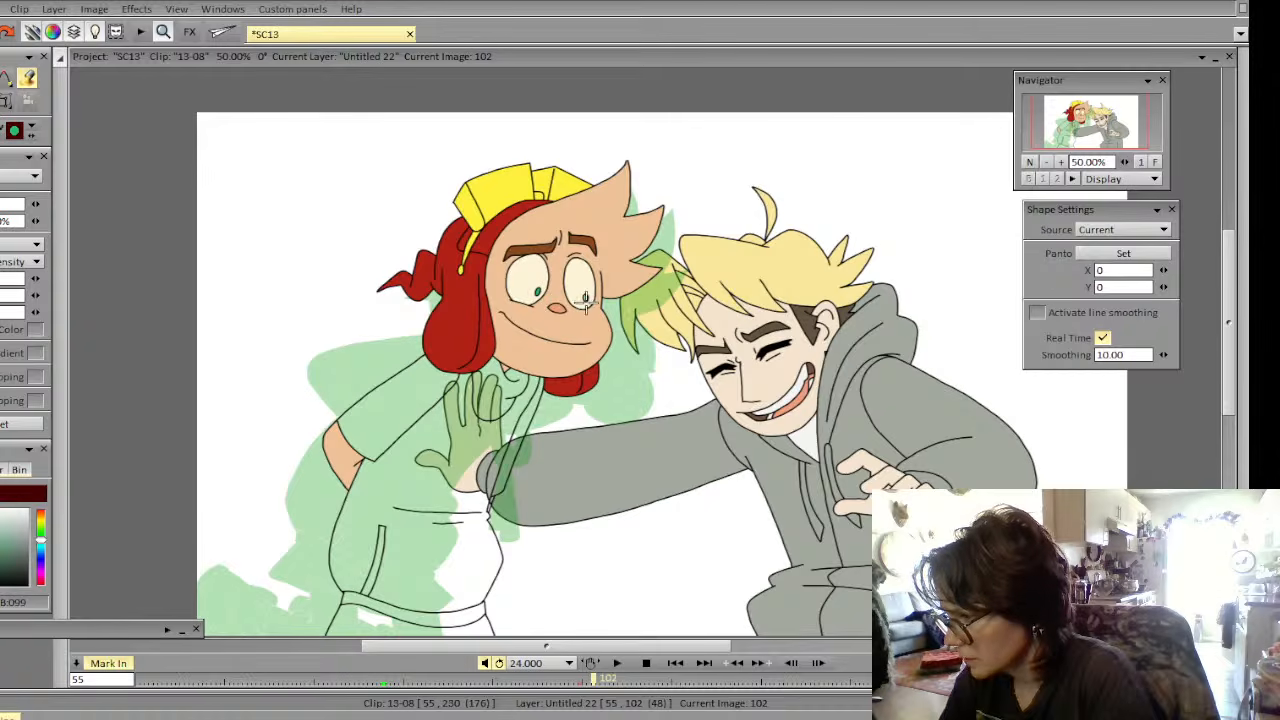
pyautogui.press('Left')
pyautogui.press('Right')
# Sample the orange-brown hair colour on frame 101, select frame 102's face and hair area with the Magic Wand, and draw the hairline across the forehead
pyautogui.press('Left')
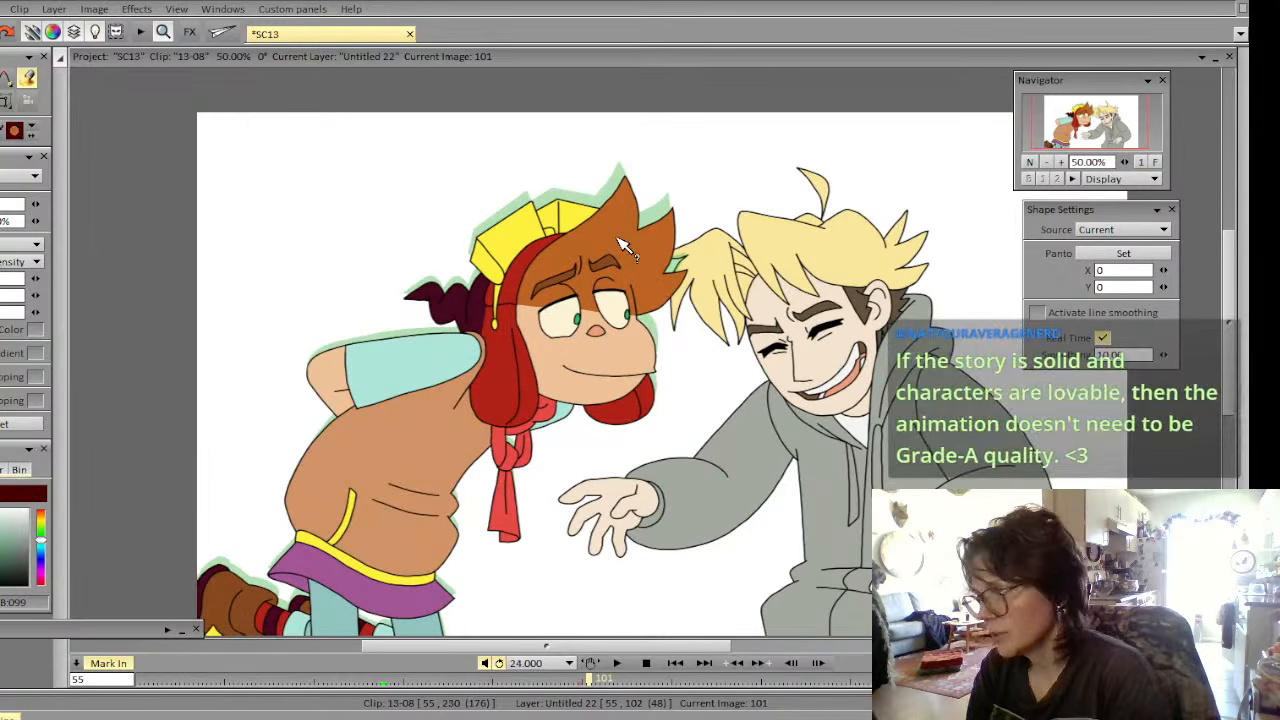
pyautogui.press('Right')
pyautogui.click(14, 119)
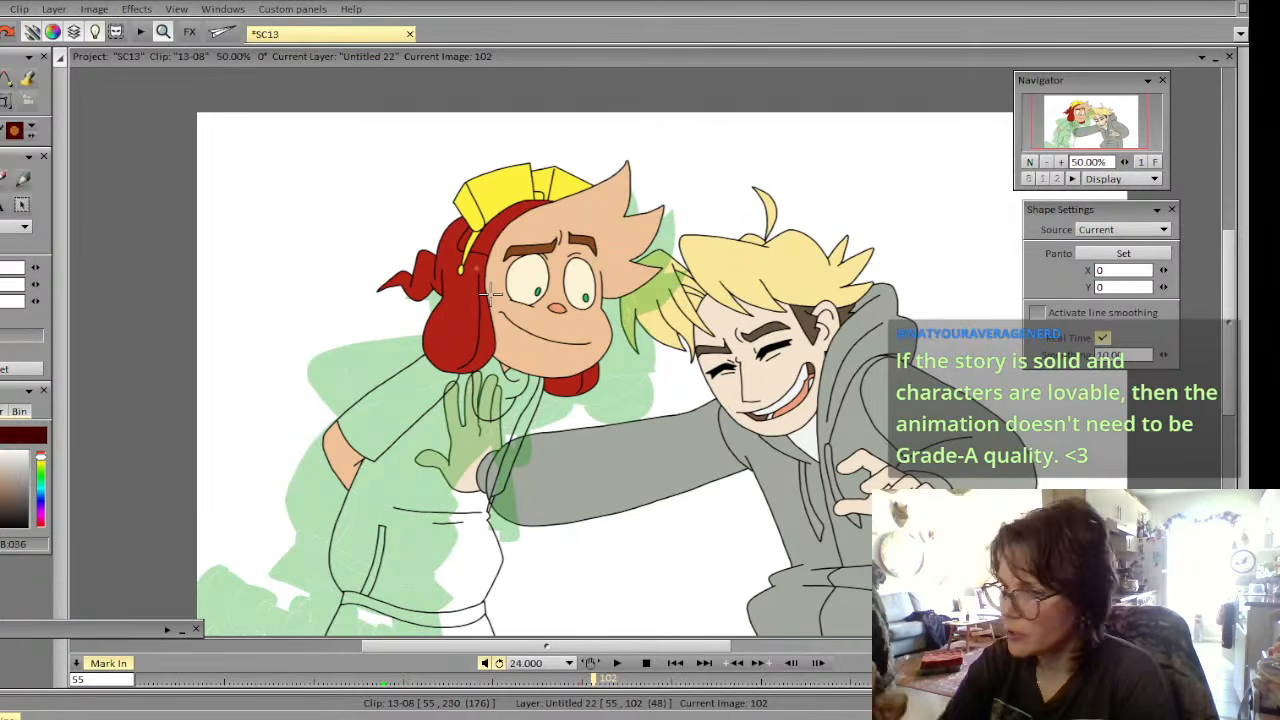
pyautogui.click(3, 101)
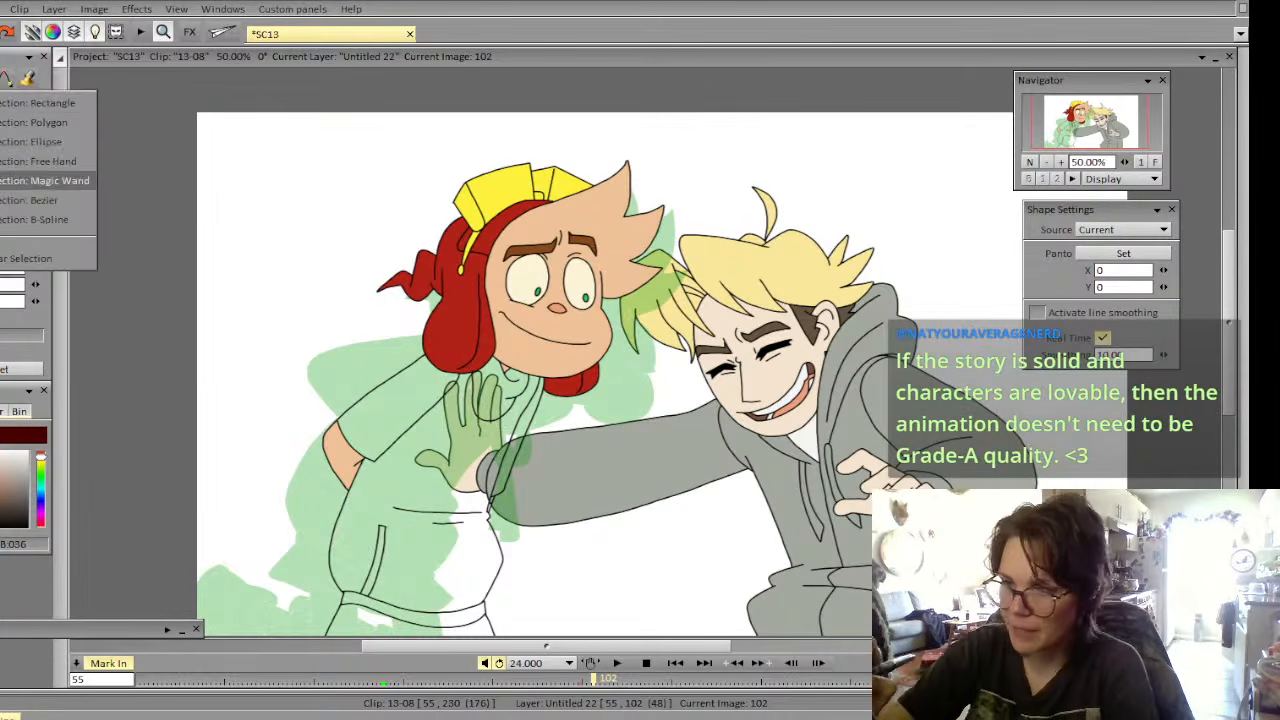
pyautogui.click(30, 180)
pyautogui.click(600, 222)
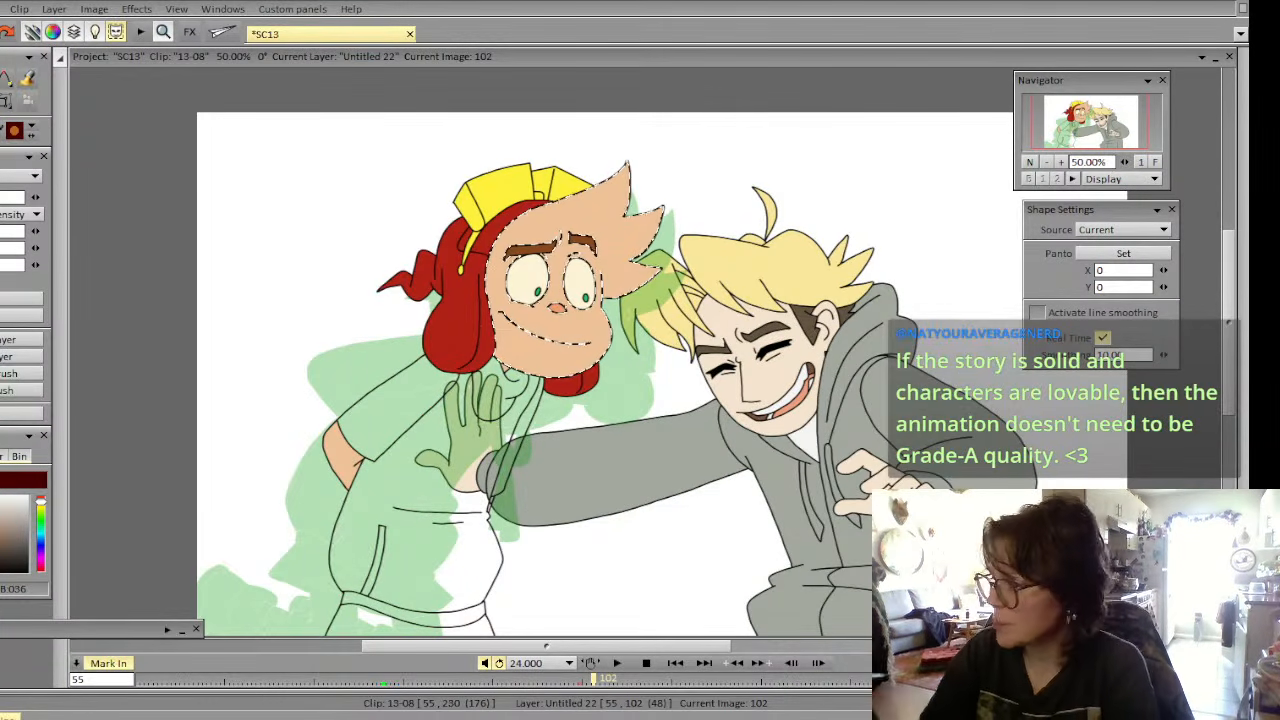
pyautogui.press('b')
pyautogui.moveTo(492, 256); pyautogui.dragTo(600, 293)
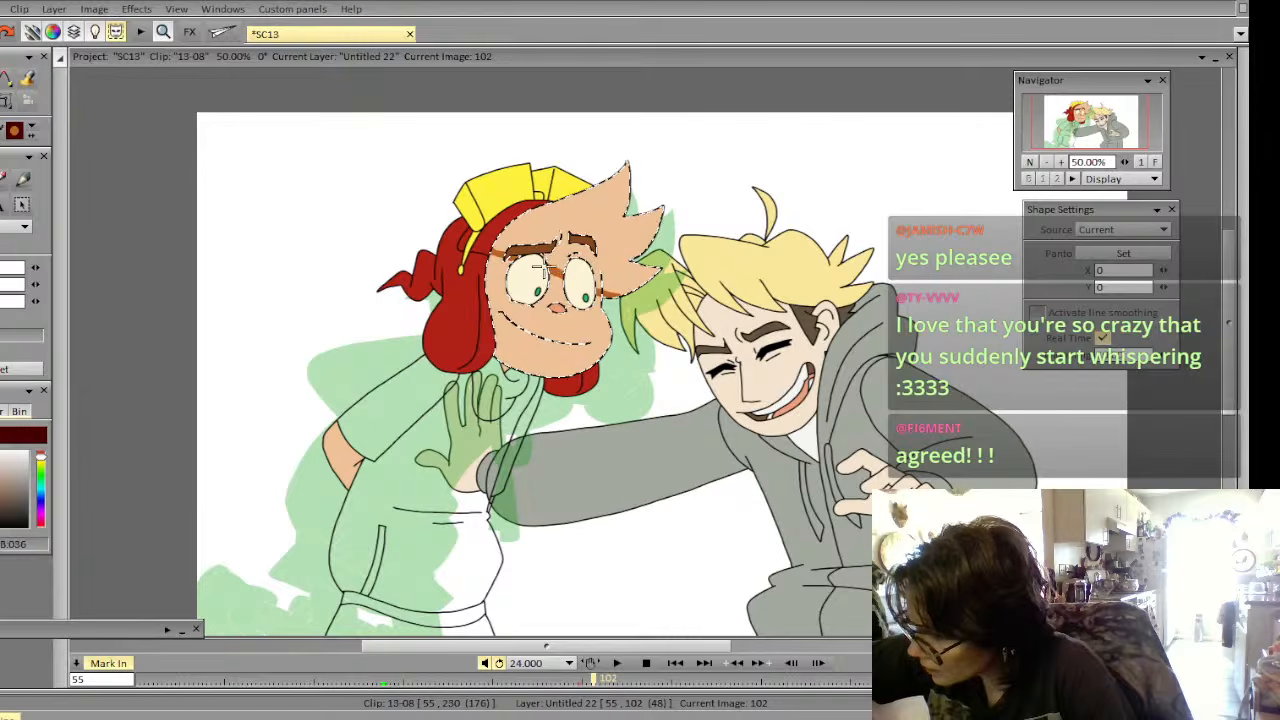
# Fill the hair above the hairline on frame 102 with the orange-brown and clear the selection
pyautogui.click(28, 79)
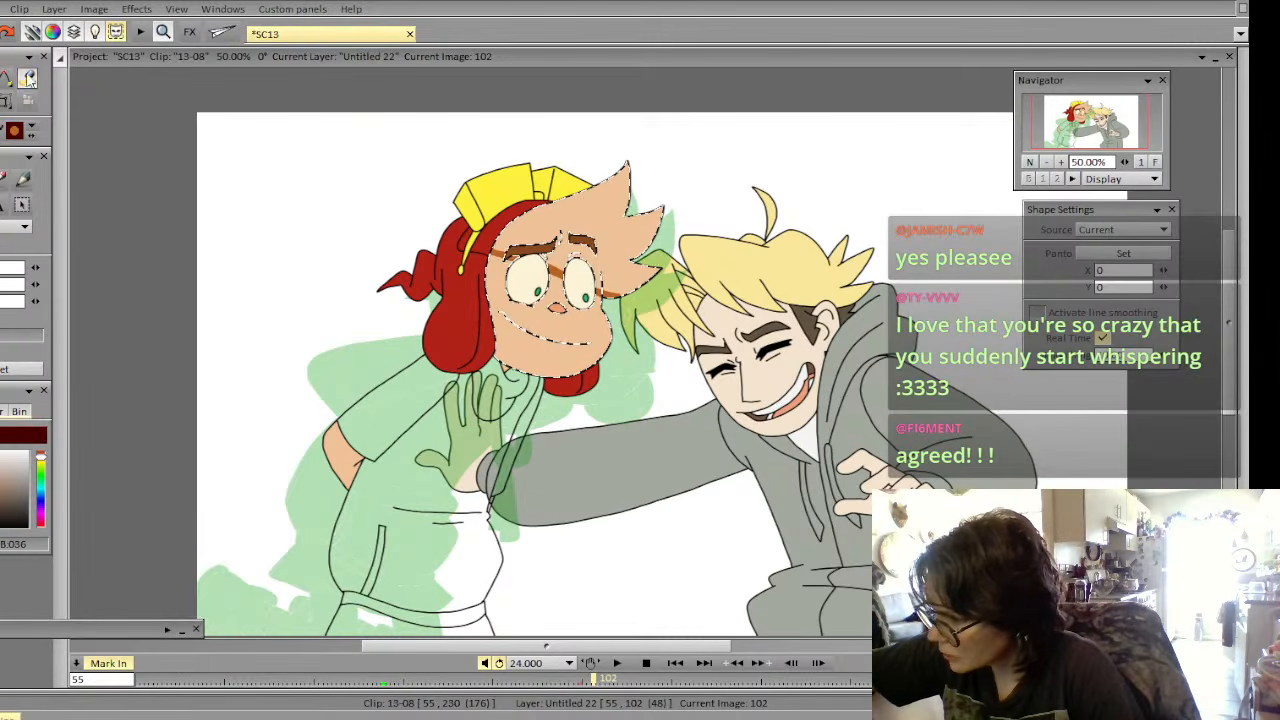
pyautogui.click(609, 273)
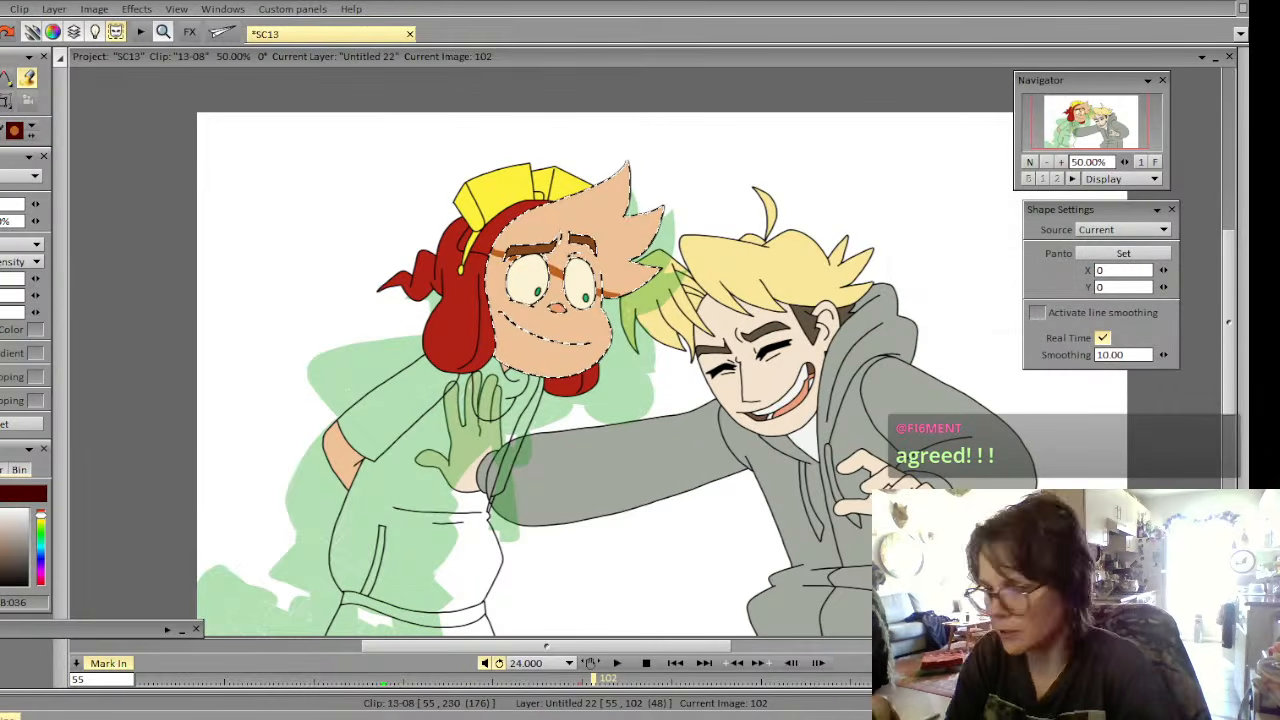
pyautogui.click(66, 242)
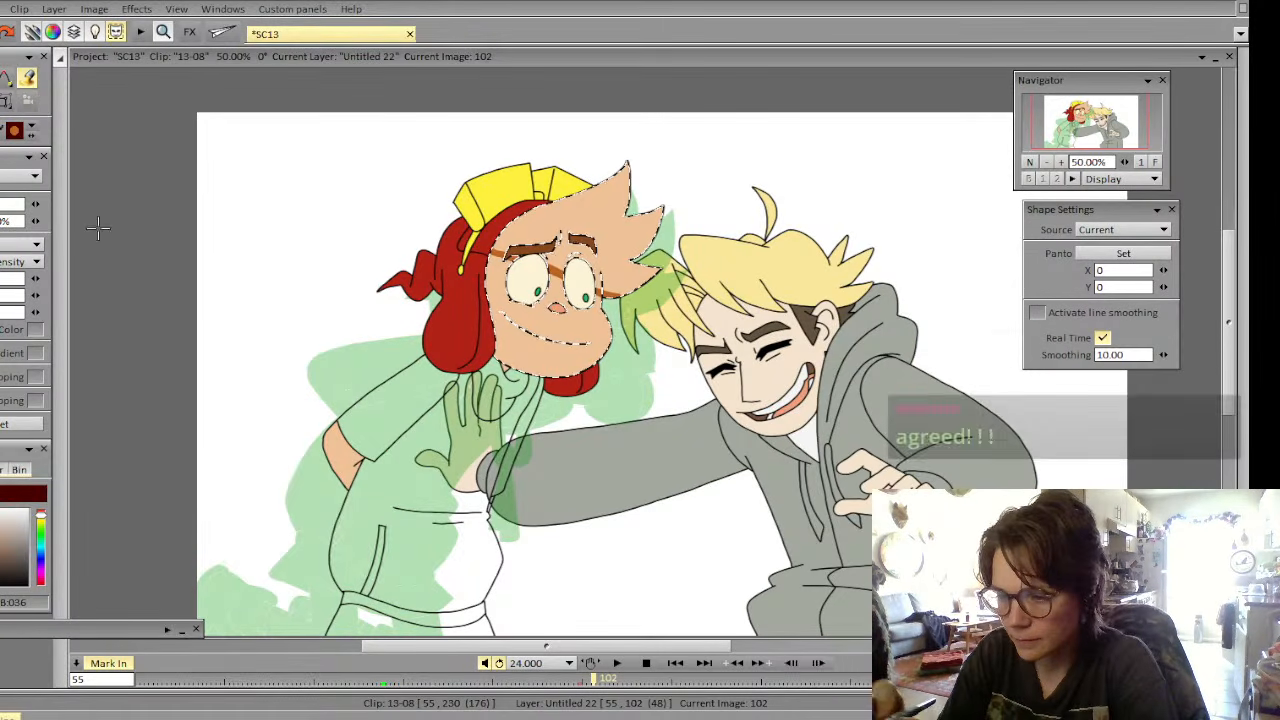
pyautogui.click(613, 235)
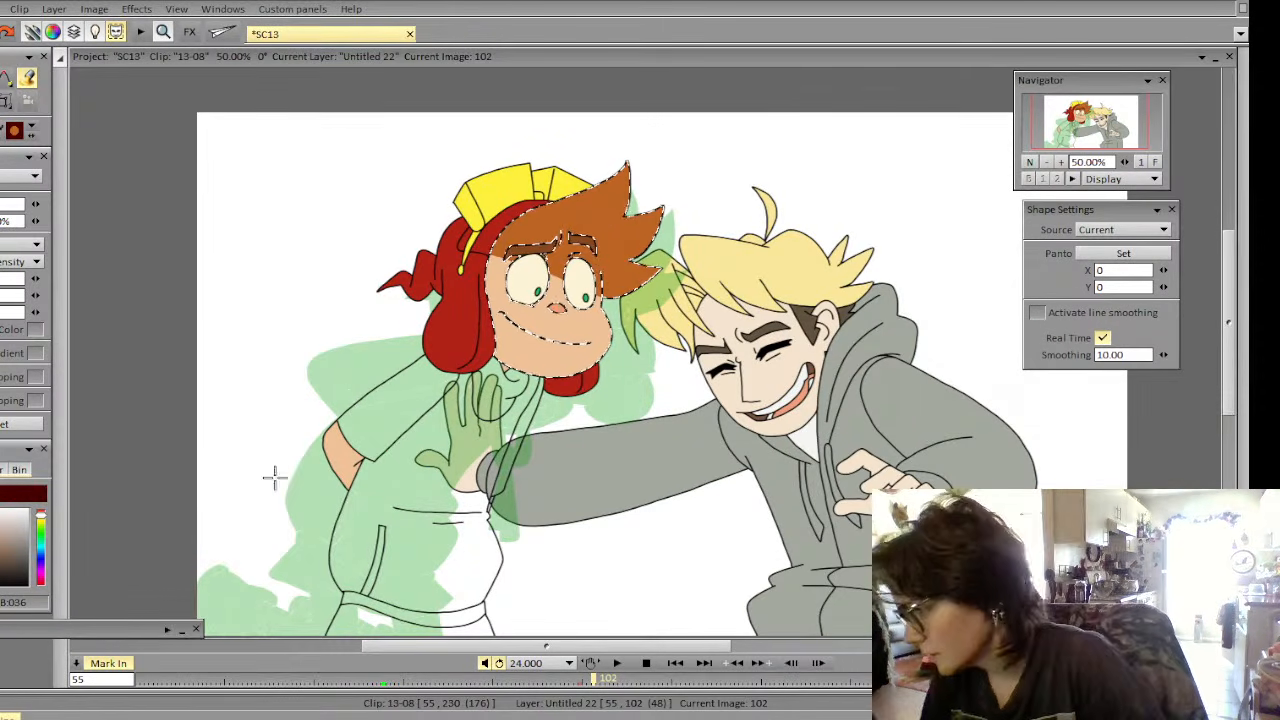
pyautogui.click(4, 101)
pyautogui.click(4, 261)
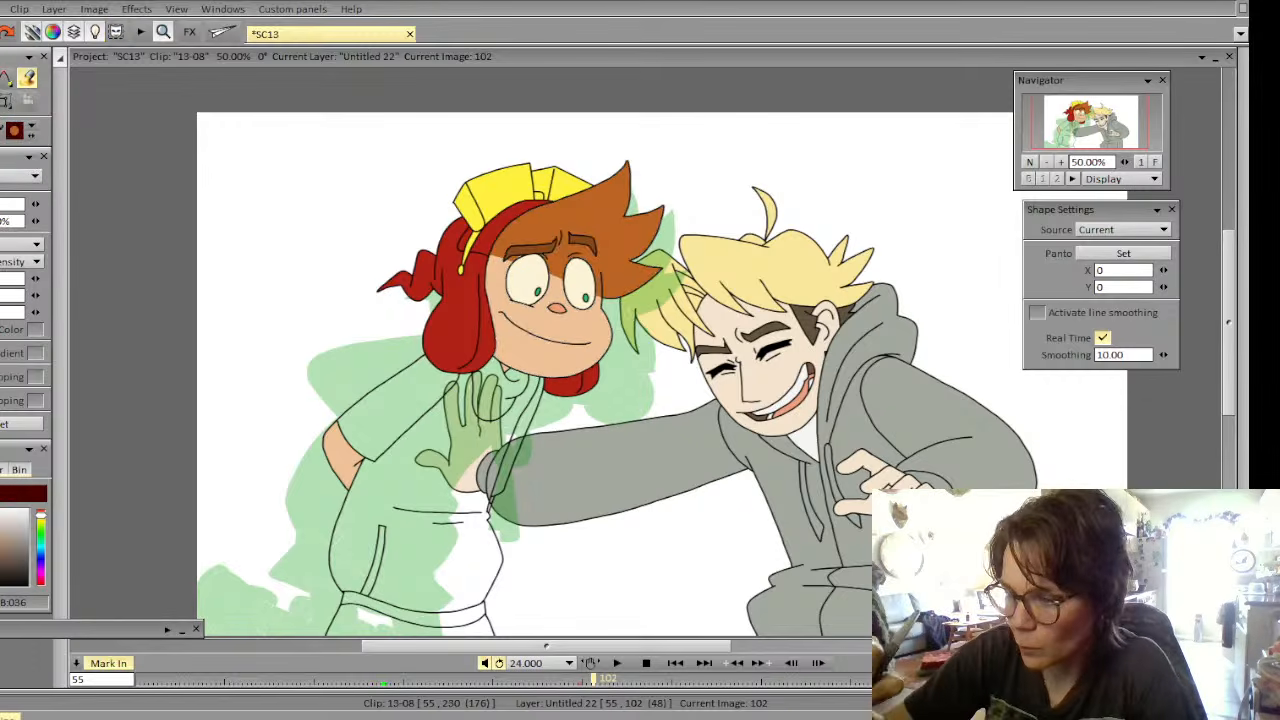
# Compare the face and hairline on frame 102 with those on frame 101 at 100% zoom
pyautogui.click(3, 80)
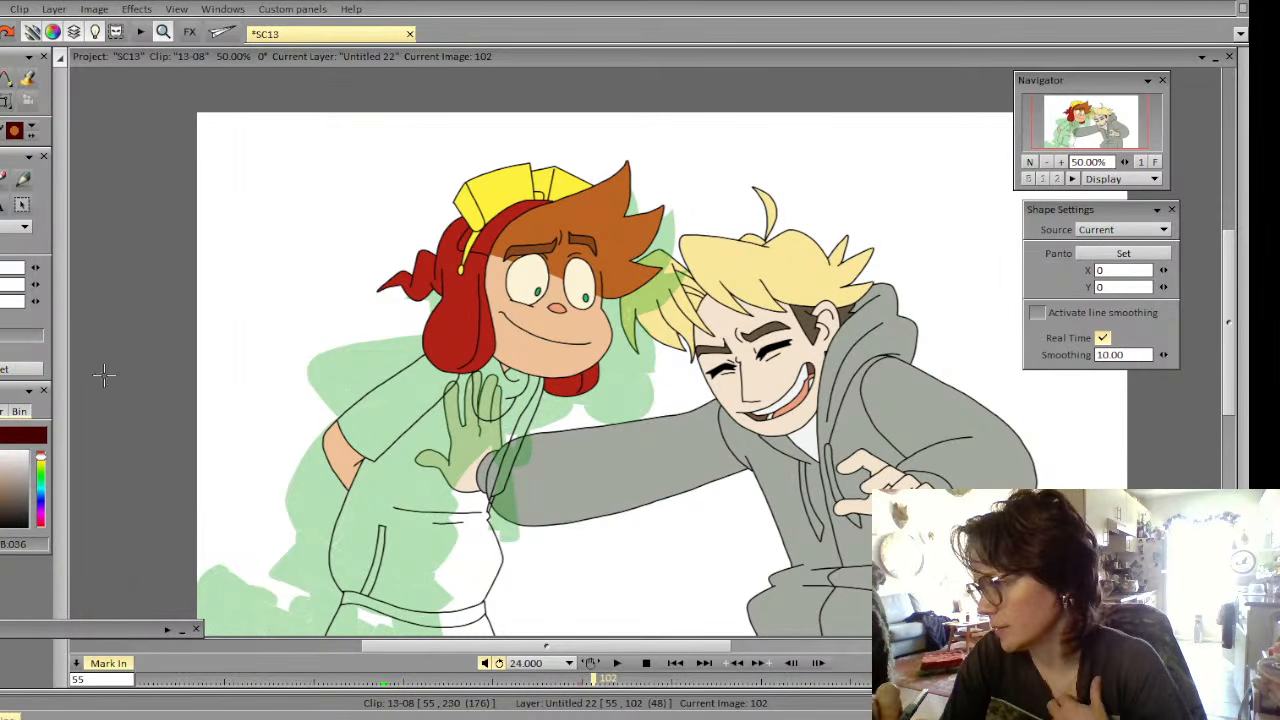
pyautogui.click(20, 227)
pyautogui.click(18, 425)
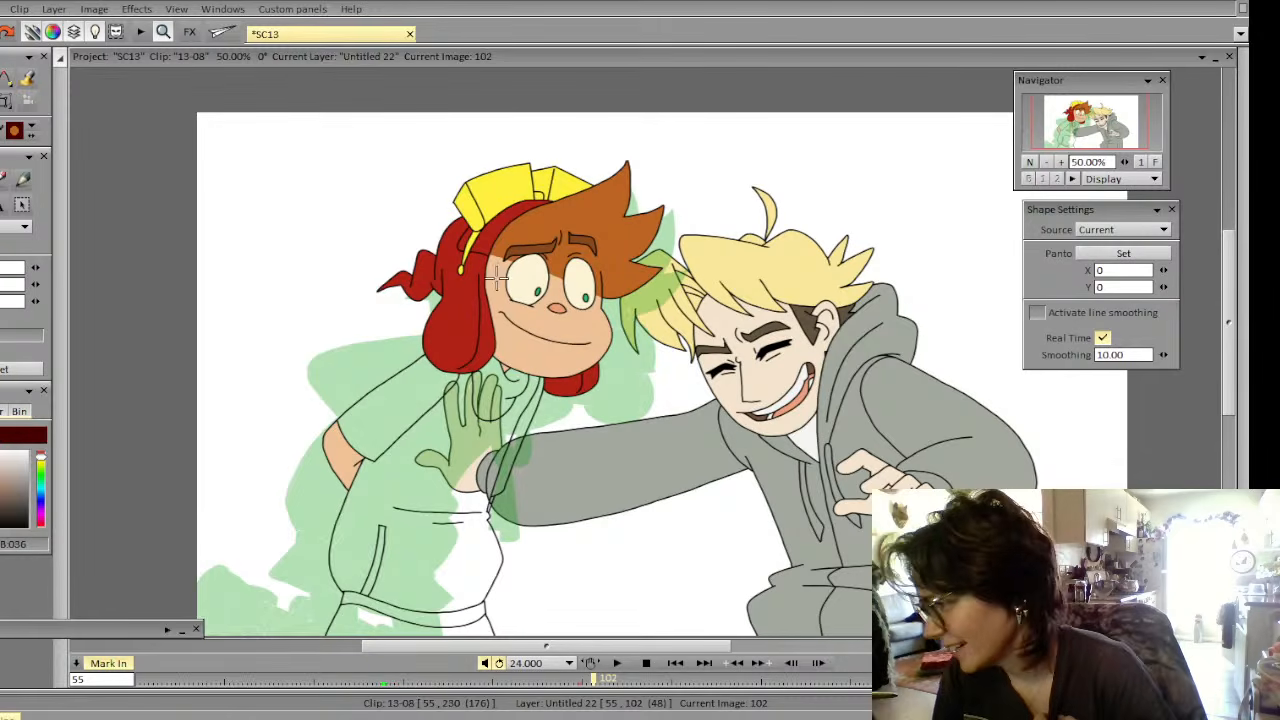
pyautogui.click(1062, 162)
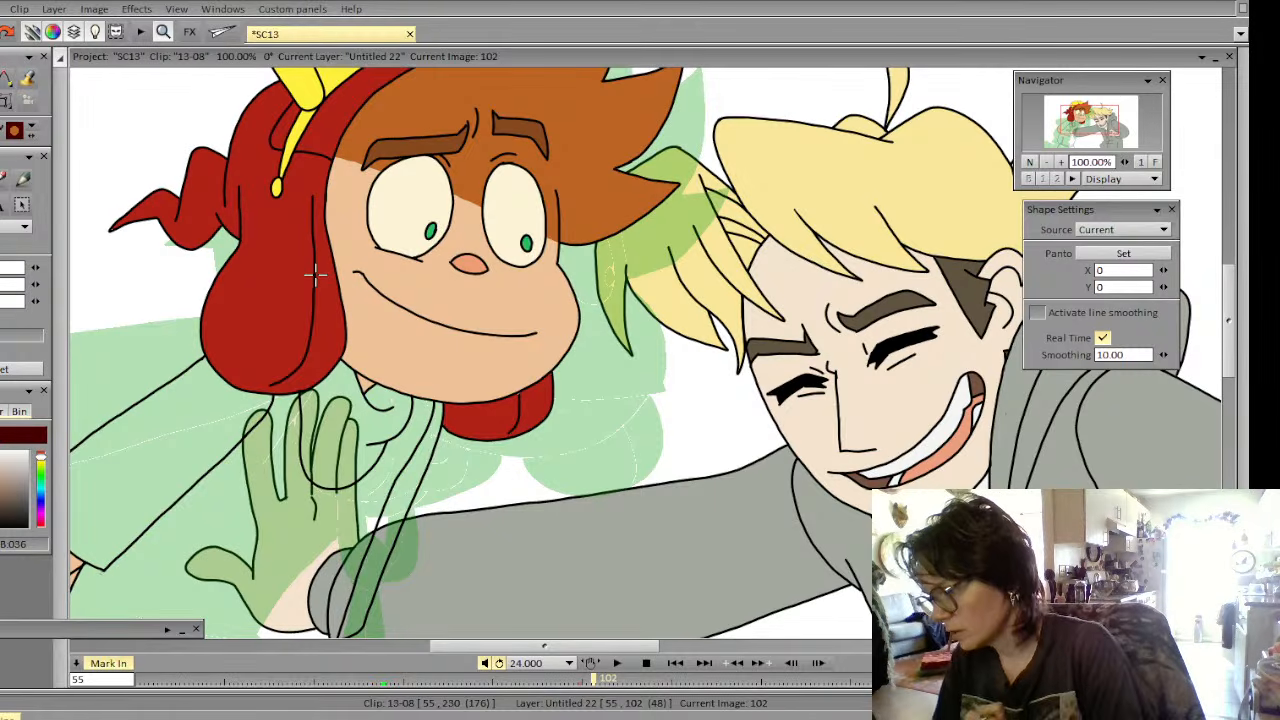
pyautogui.press('Left')
pyautogui.press('Right')
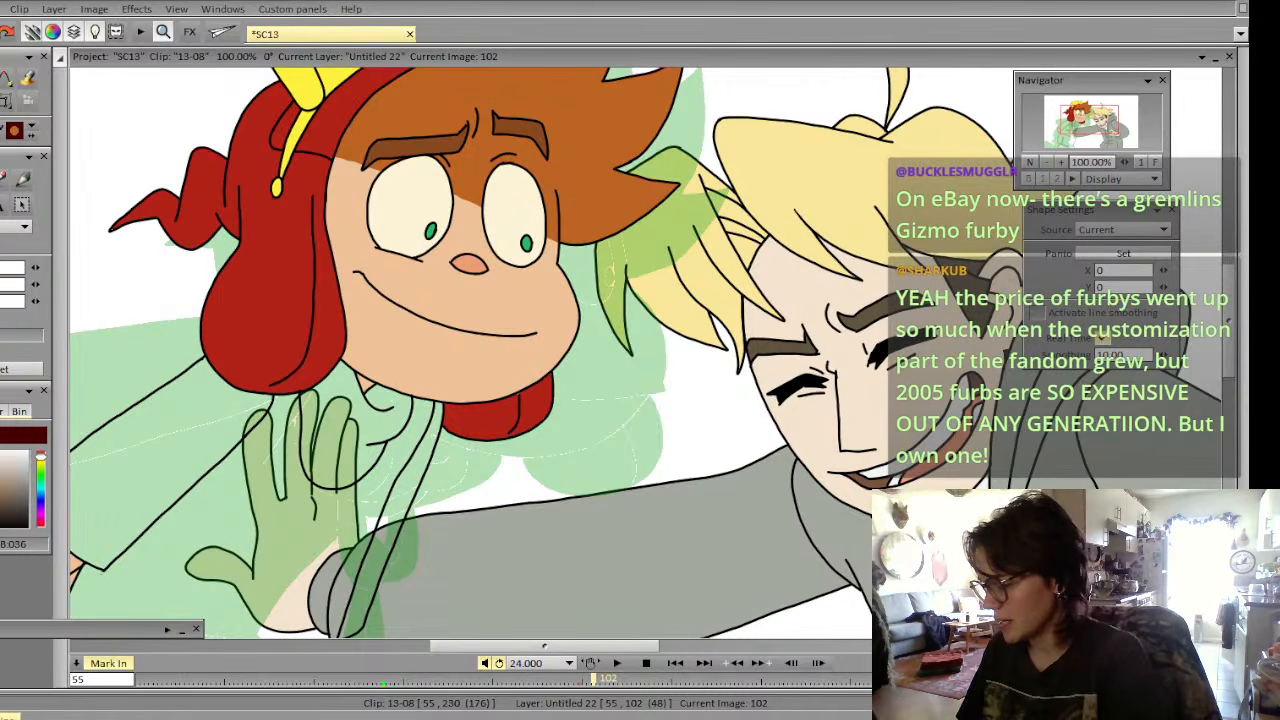
pyautogui.press('Left')
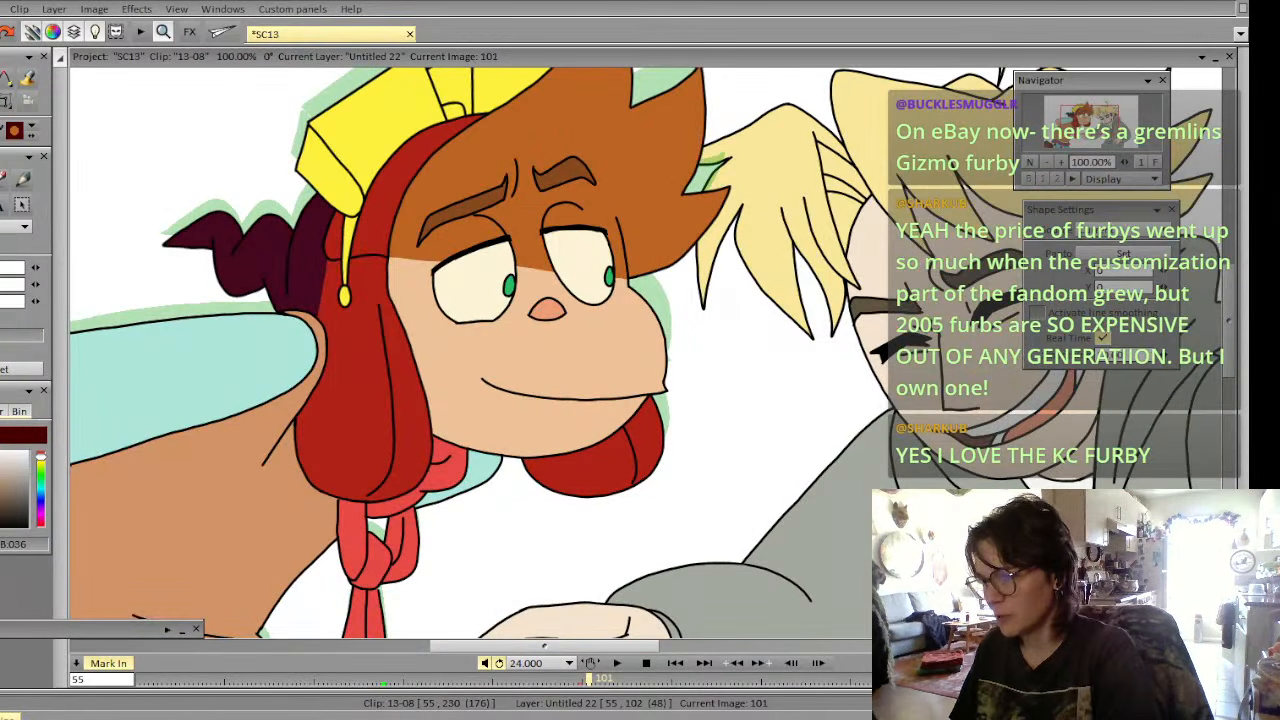
pyautogui.press('Right')
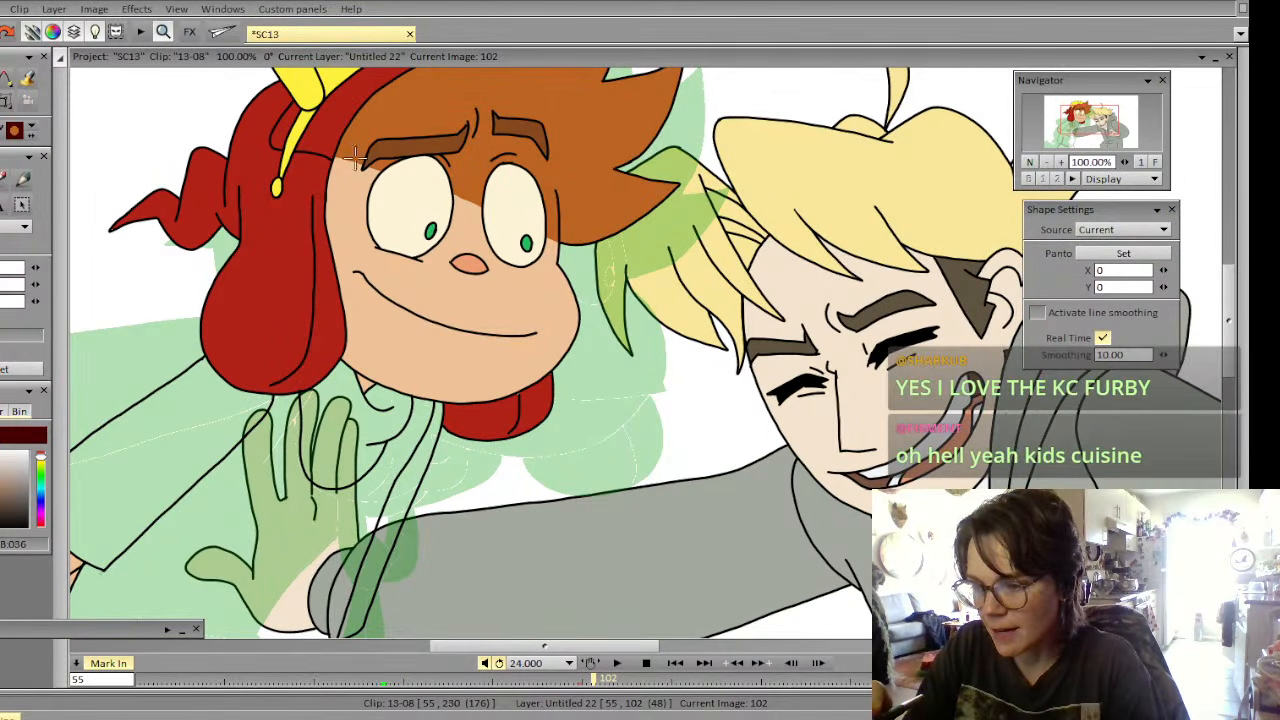
pyautogui.press('Left')
pyautogui.press('Right')
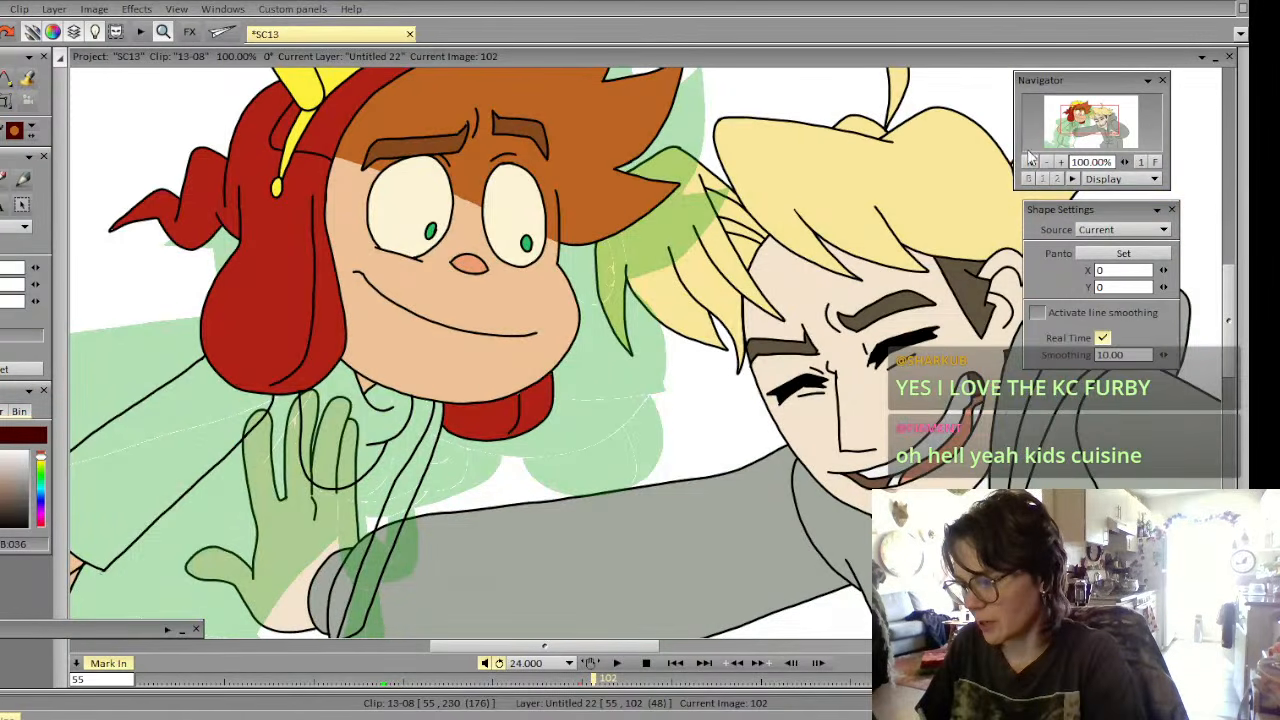
# Sample the scarf's light red on frame 101 for use on frame 102
pyautogui.click(1046, 162)
pyautogui.press('Left')
pyautogui.press('Right')
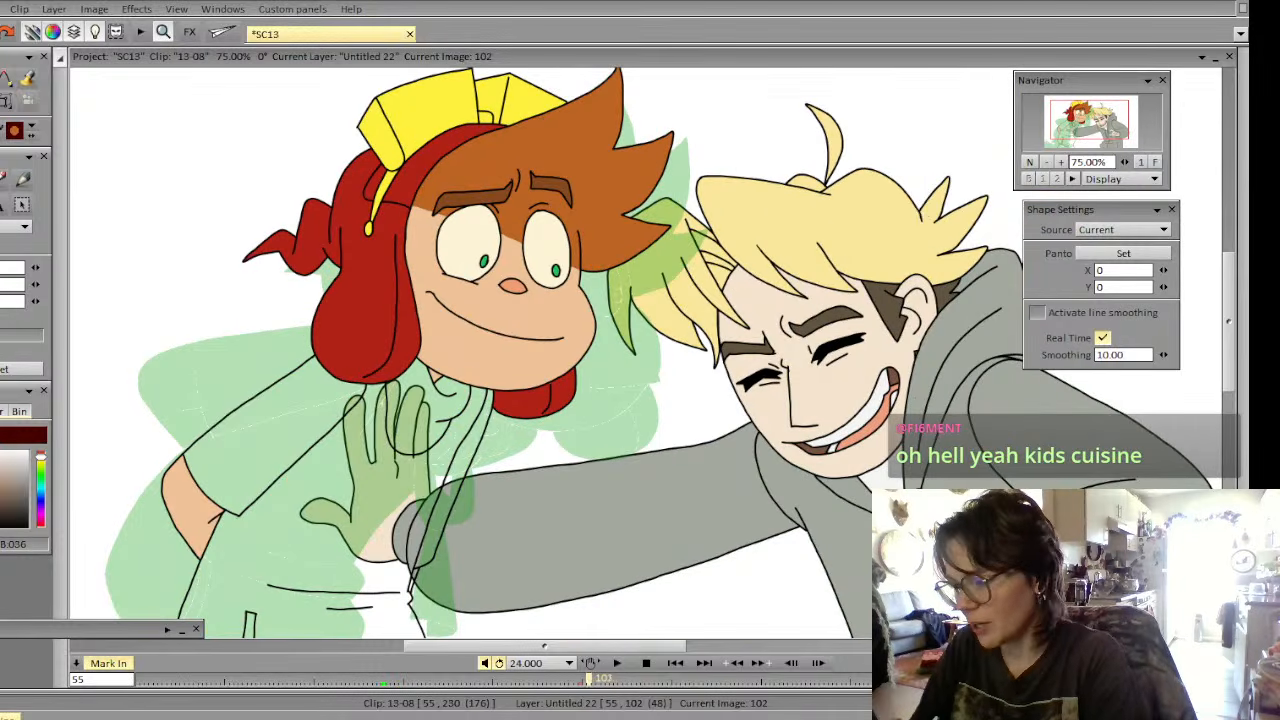
pyautogui.press('Left')
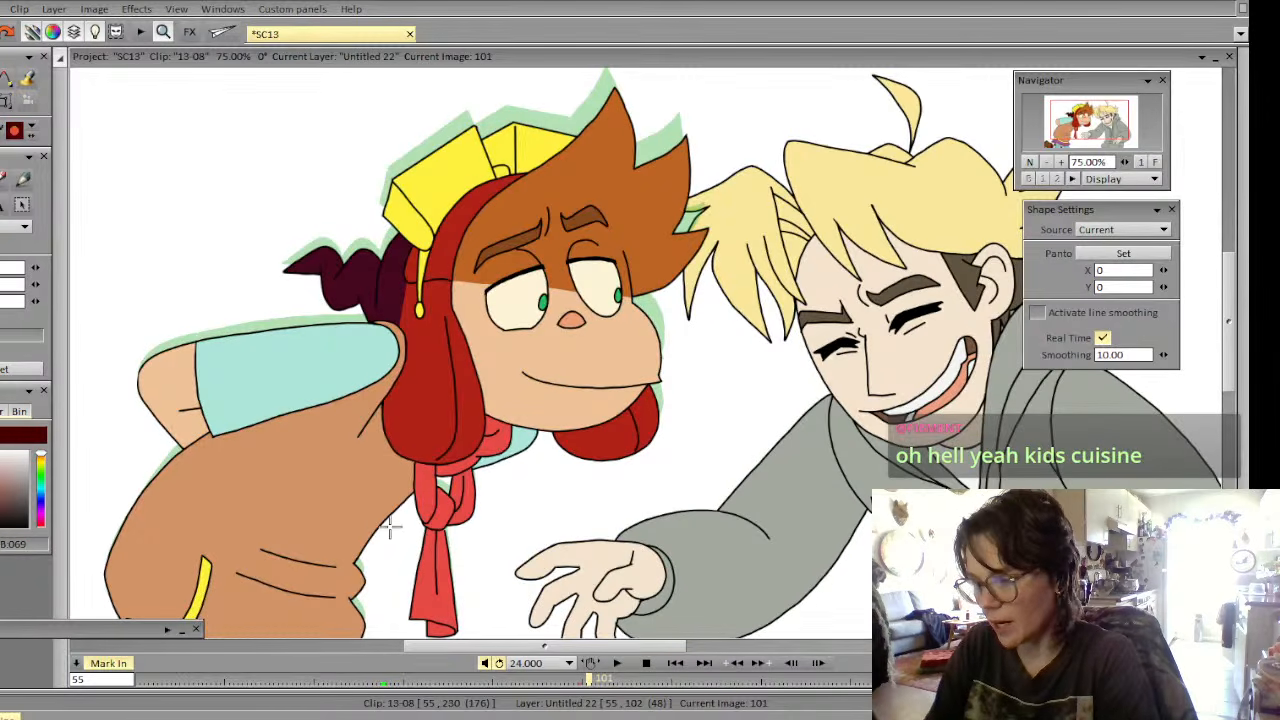
pyautogui.press('Right')
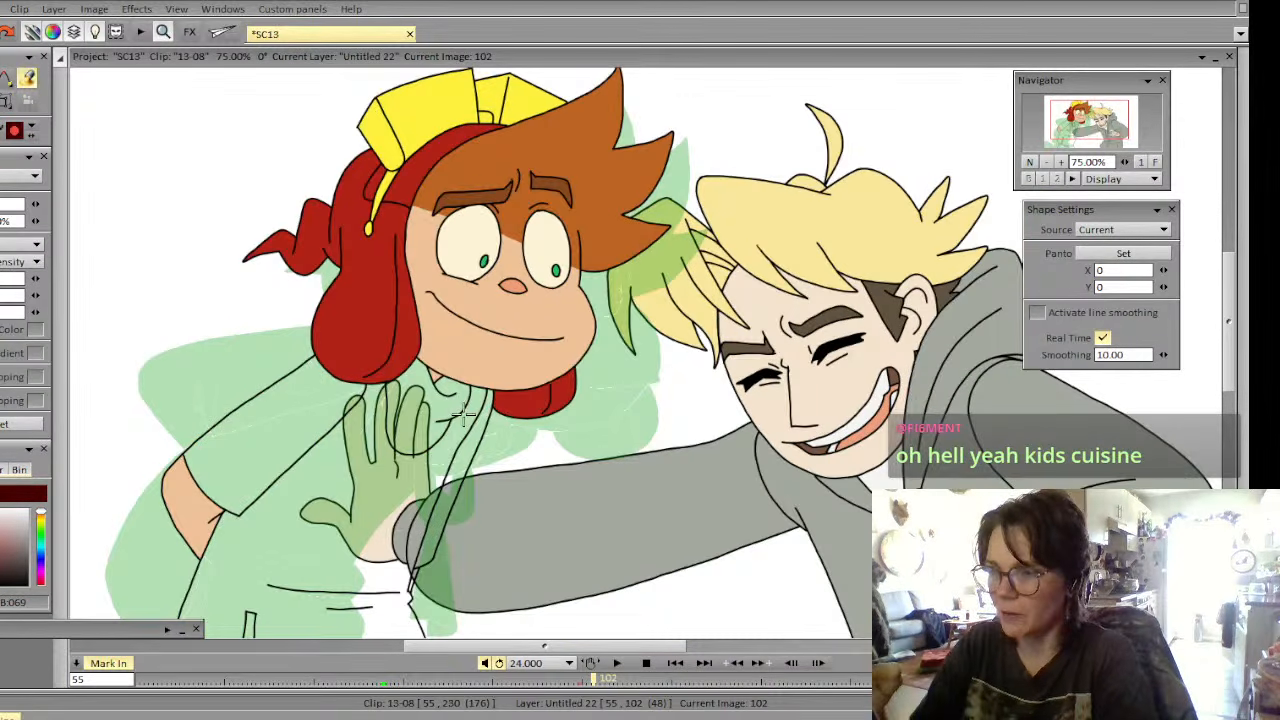
# Step ahead from frame 102 to frame 105 and back to examine the upcoming uncoloured drawings
pyautogui.press('Right')
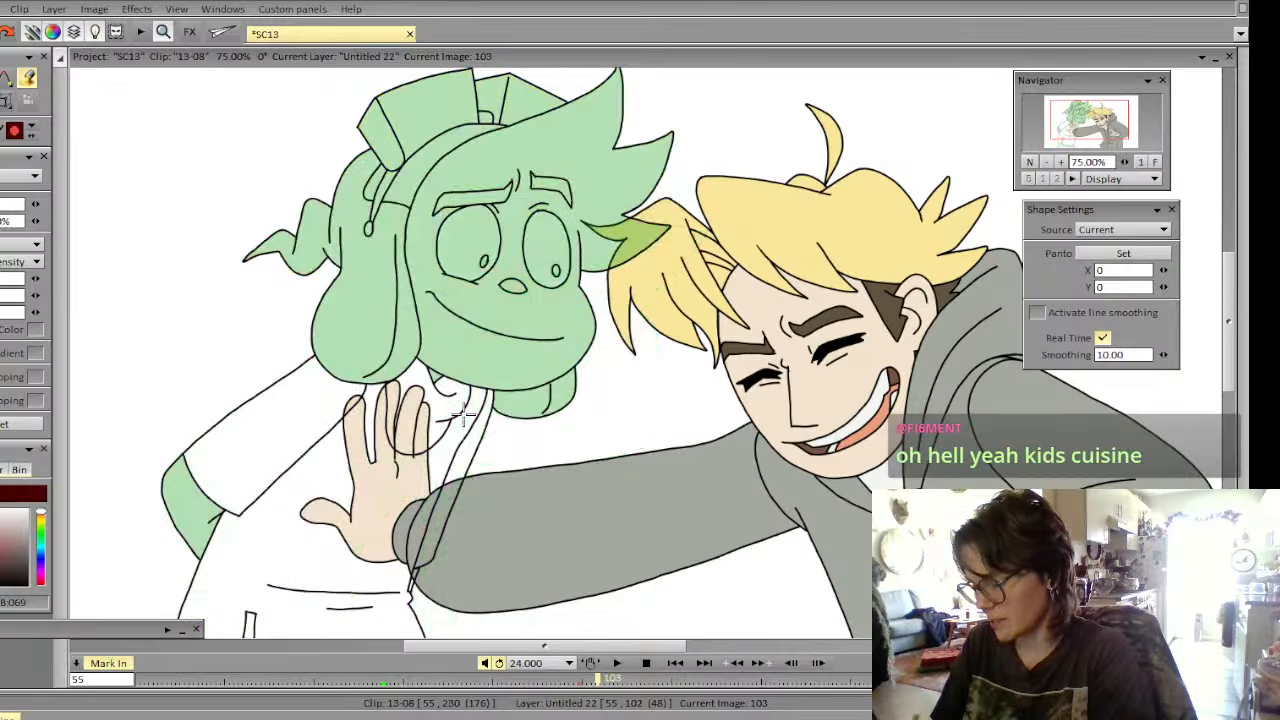
pyautogui.press('Right')
pyautogui.press('Right')
pyautogui.press('Left')
pyautogui.press('Left')
pyautogui.press('Left')
pyautogui.press('Left')
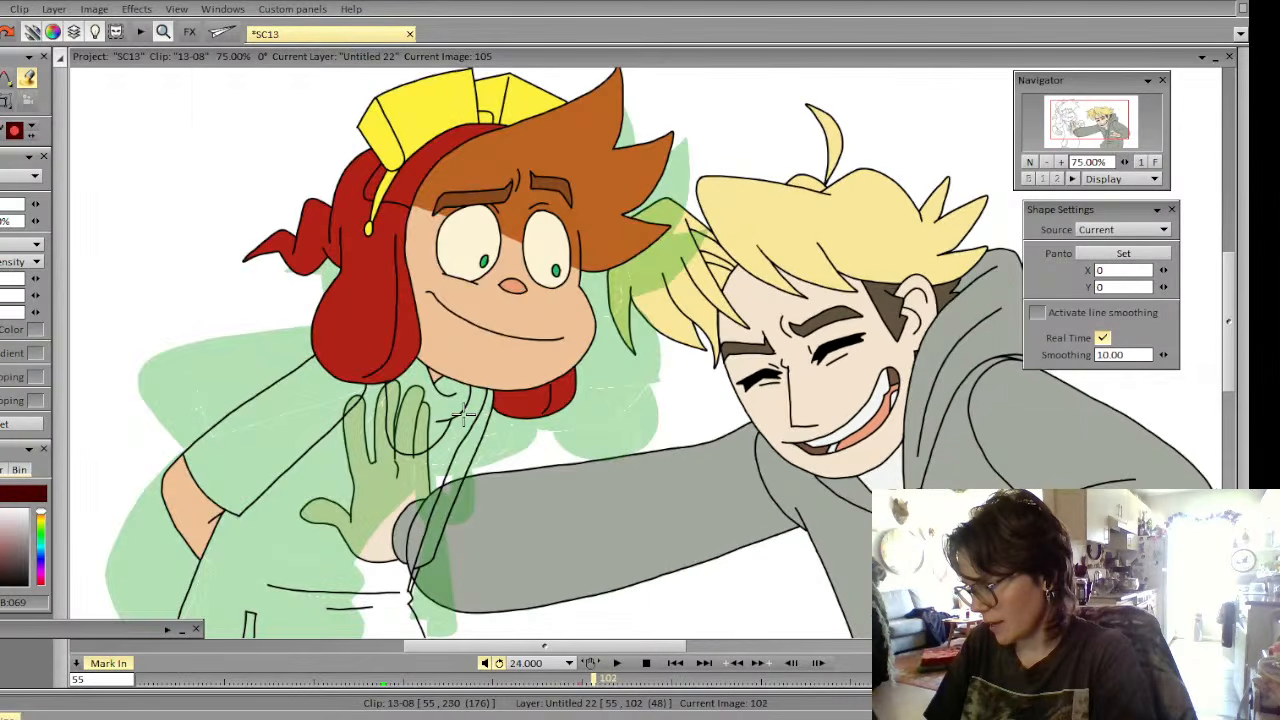
# Make Untitled 15 the current layer at frame 100, turn off the light table and ready the drawing tool with dark red
pyautogui.press('Left')
pyautogui.press('Up')
pyautogui.press('Up')
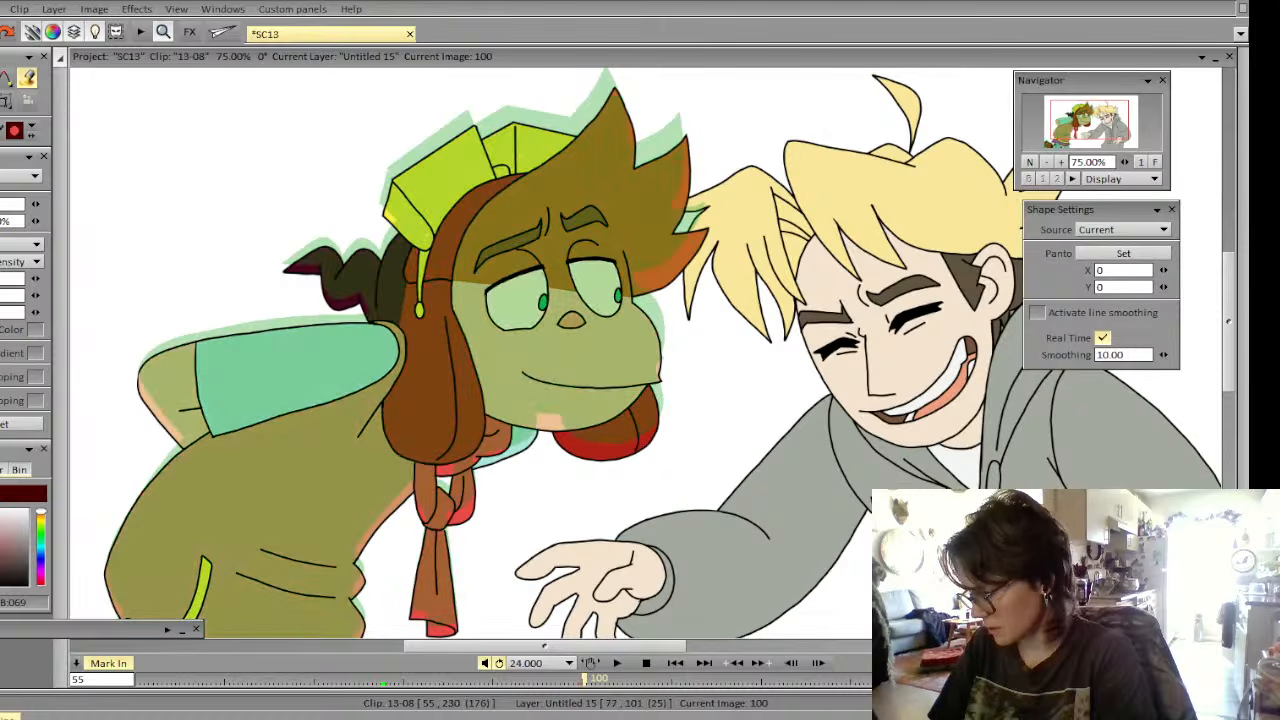
pyautogui.press('l')
pyautogui.press('d')
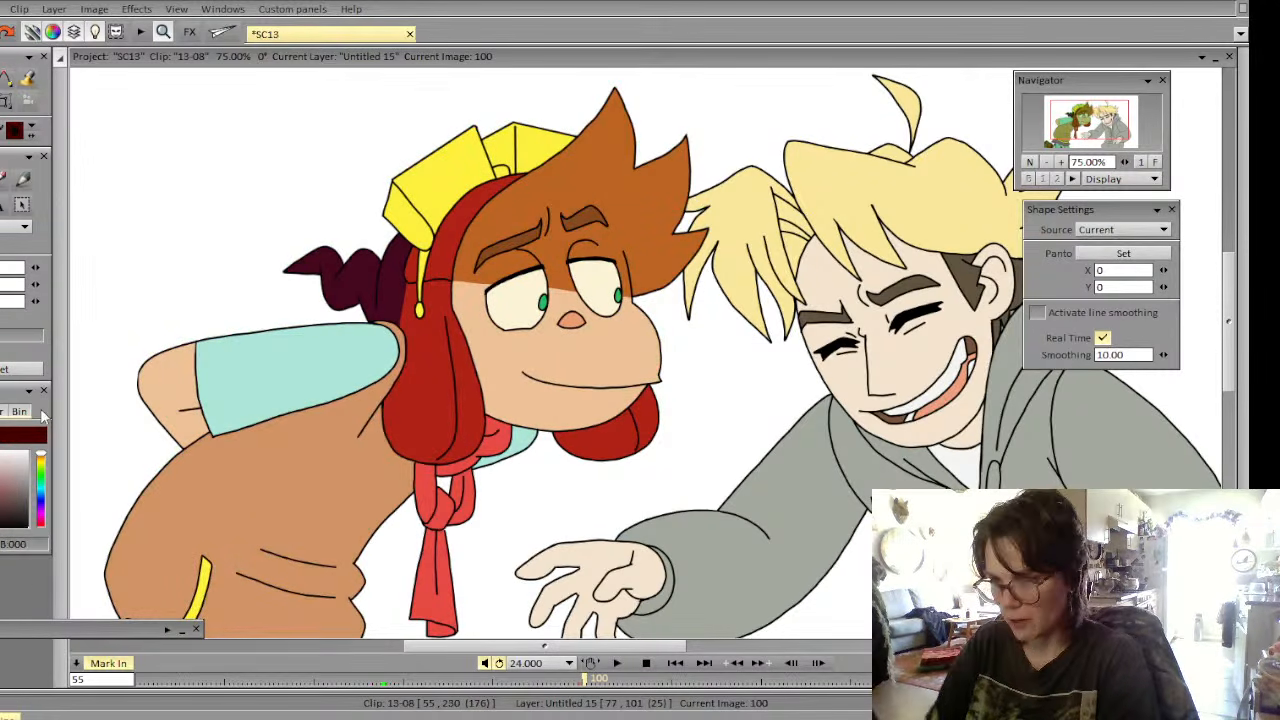
pyautogui.click(24, 435)
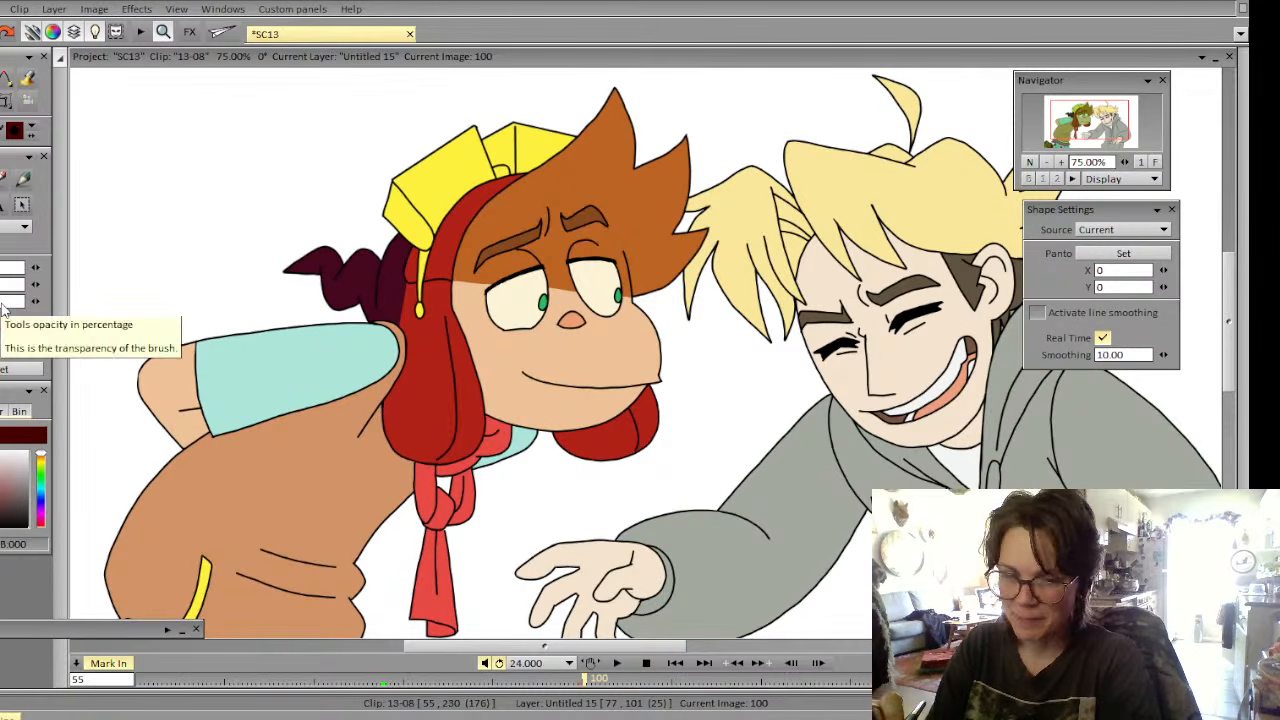
# Flip between frames 100 and 104 to compare the crouching character's scarf and pose across the drawings
pyautogui.press('Left')
pyautogui.press('Left')
pyautogui.press('Right')
pyautogui.press('Right')
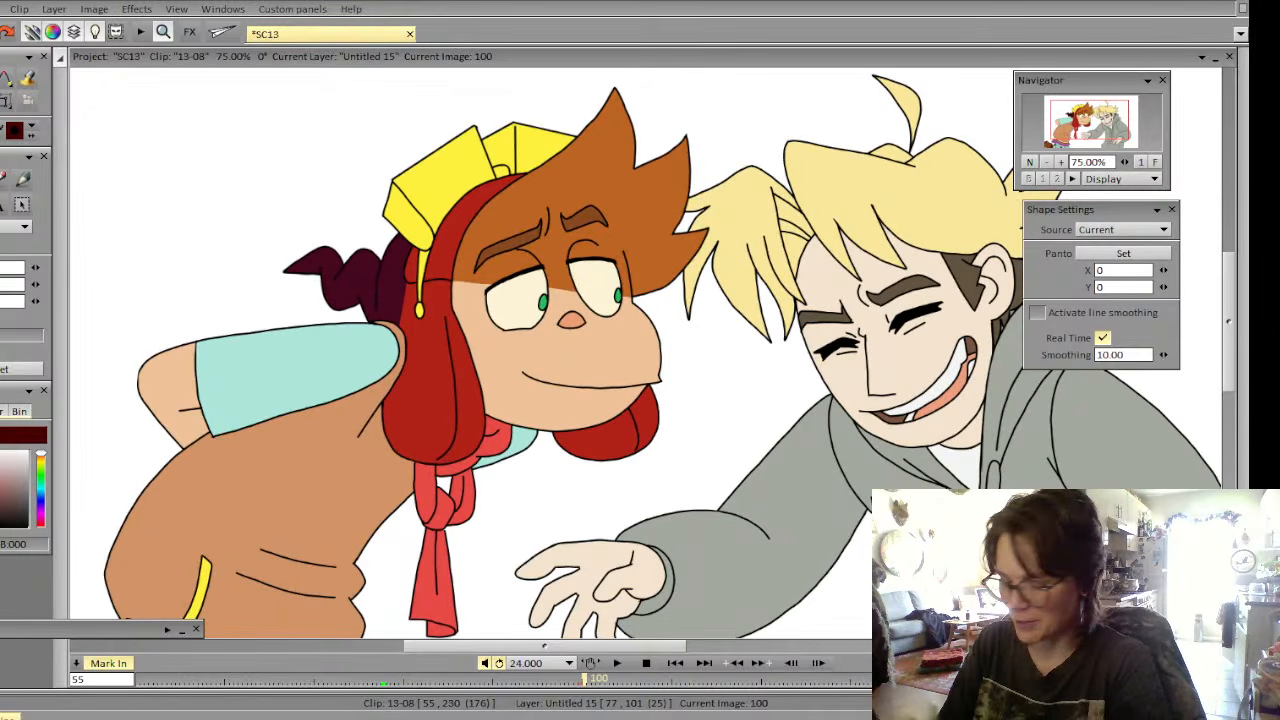
pyautogui.press('Right')
pyautogui.press('Left')
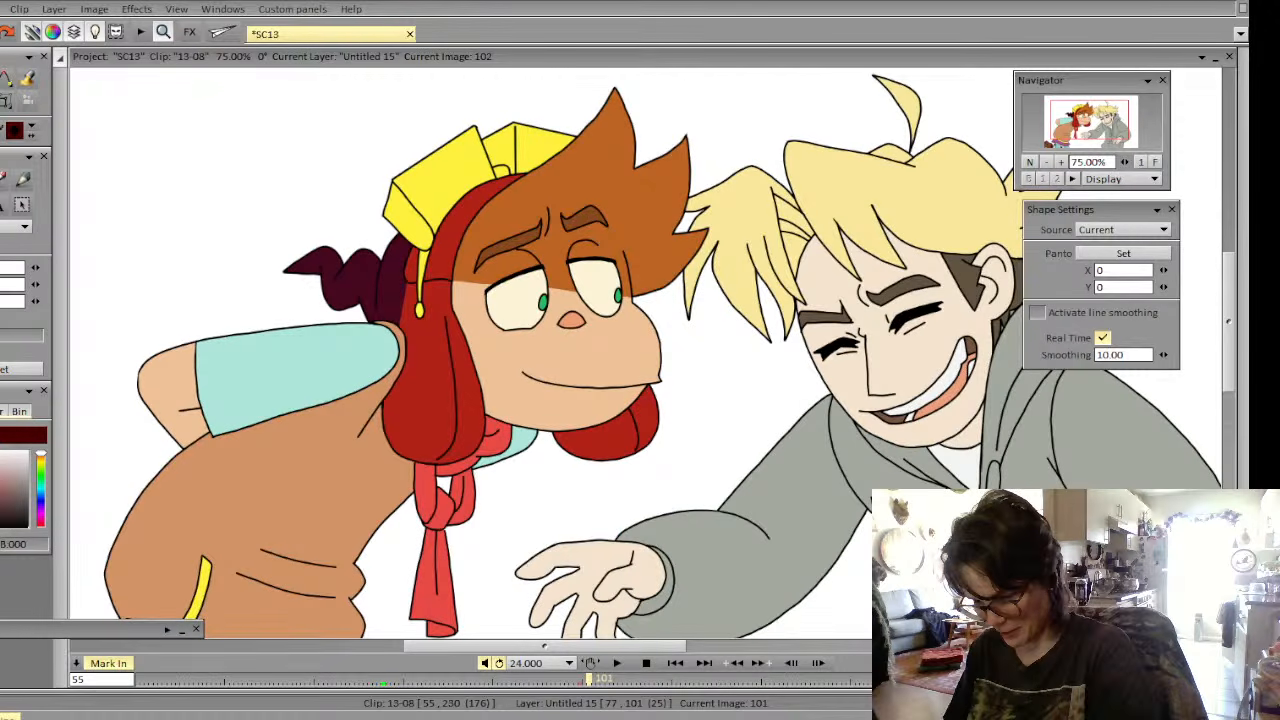
pyautogui.press('Right')
pyautogui.press('Right')
pyautogui.press('Right')
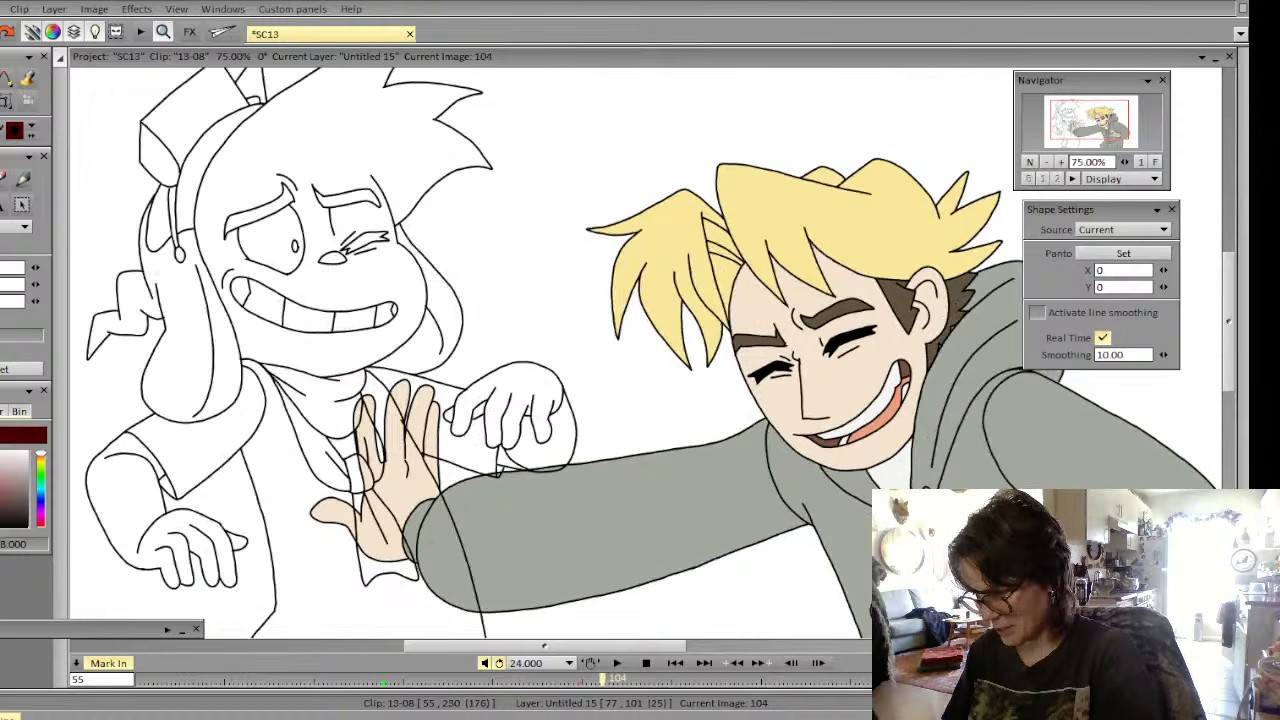
pyautogui.press('Left')
pyautogui.press('Left')
pyautogui.press('Left')
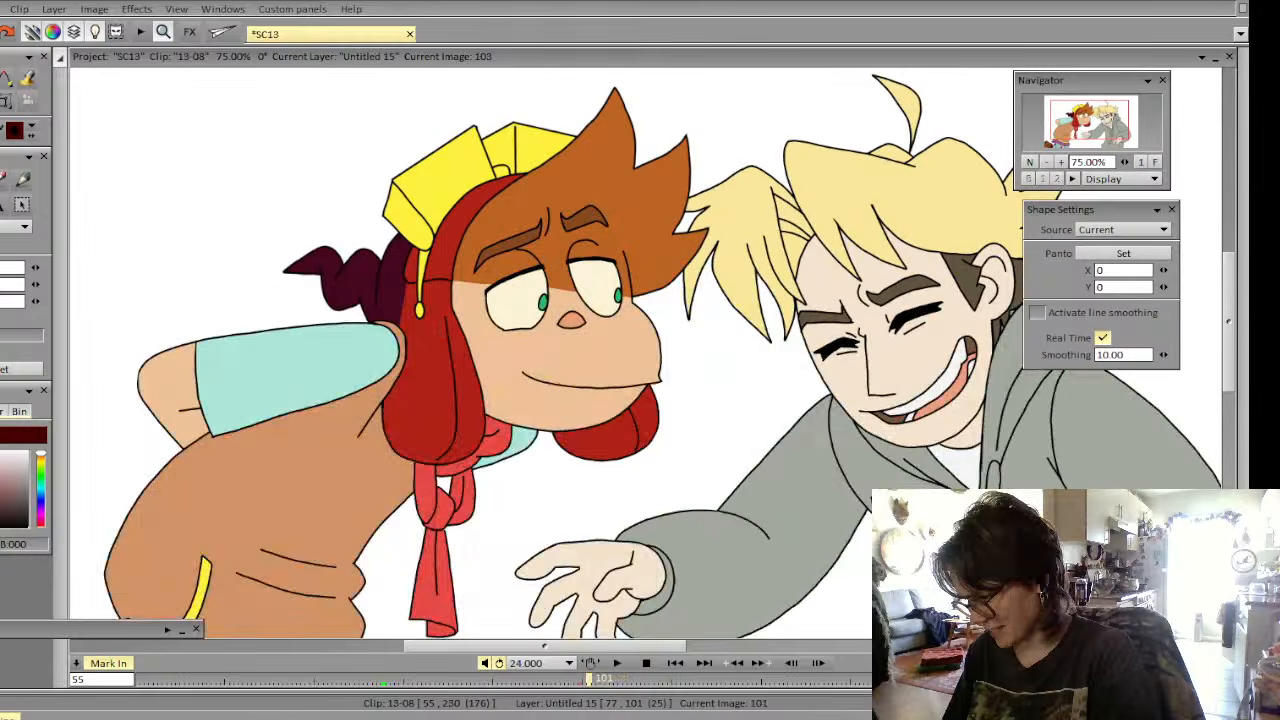
# Turn on the light table and compare the character's torso on frame 102 with the following drawings
pyautogui.press('Right')
pyautogui.moveTo(1091, 135)
pyautogui.mouseDown()
pyautogui.moveTo(1084, 145)
pyautogui.moveTo(1091, 121)
pyautogui.mouseUp()
pyautogui.press('l')
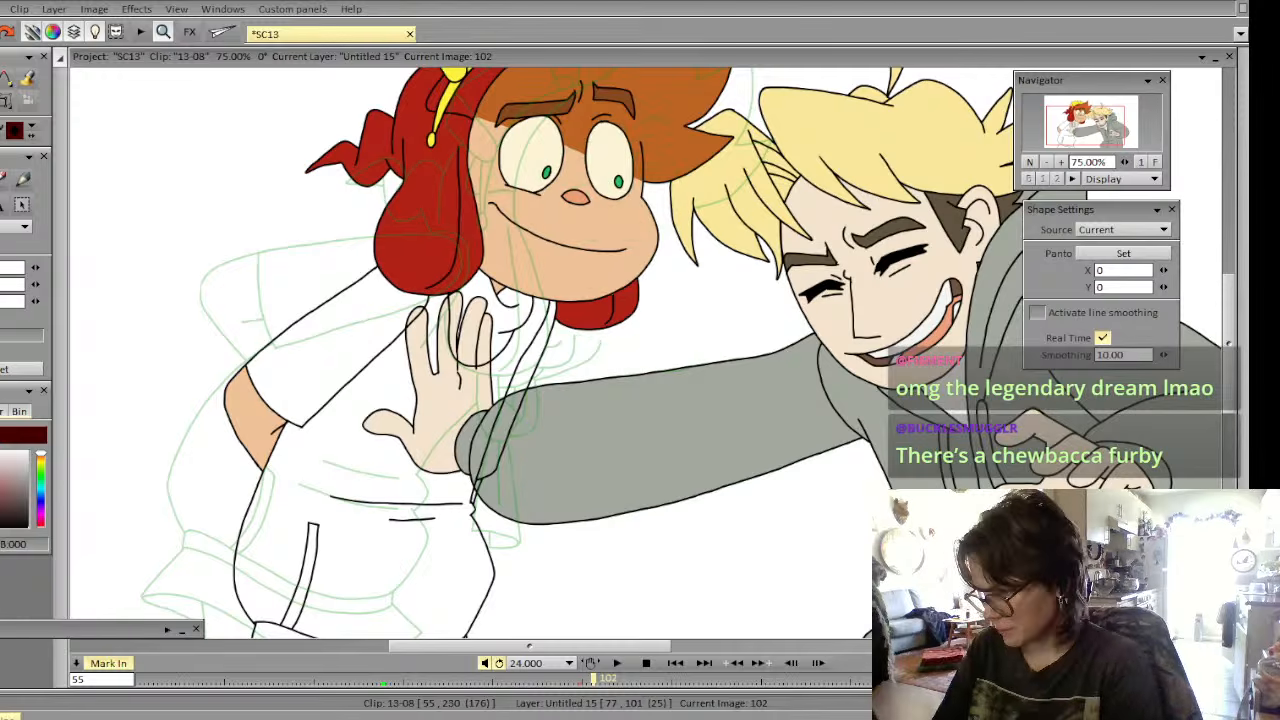
pyautogui.press('Right')
pyautogui.press('Right')
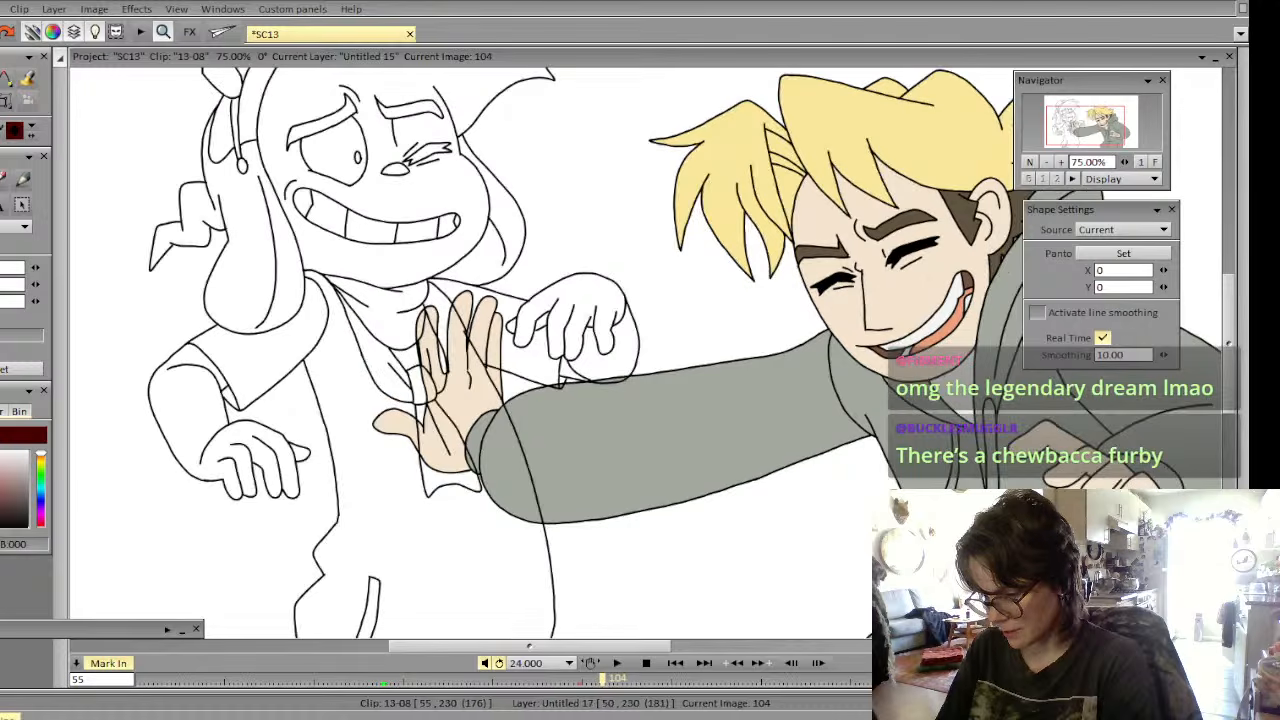
pyautogui.press('Right')
pyautogui.press('Right')
pyautogui.press('Left')
pyautogui.press('Left')
pyautogui.press('Left')
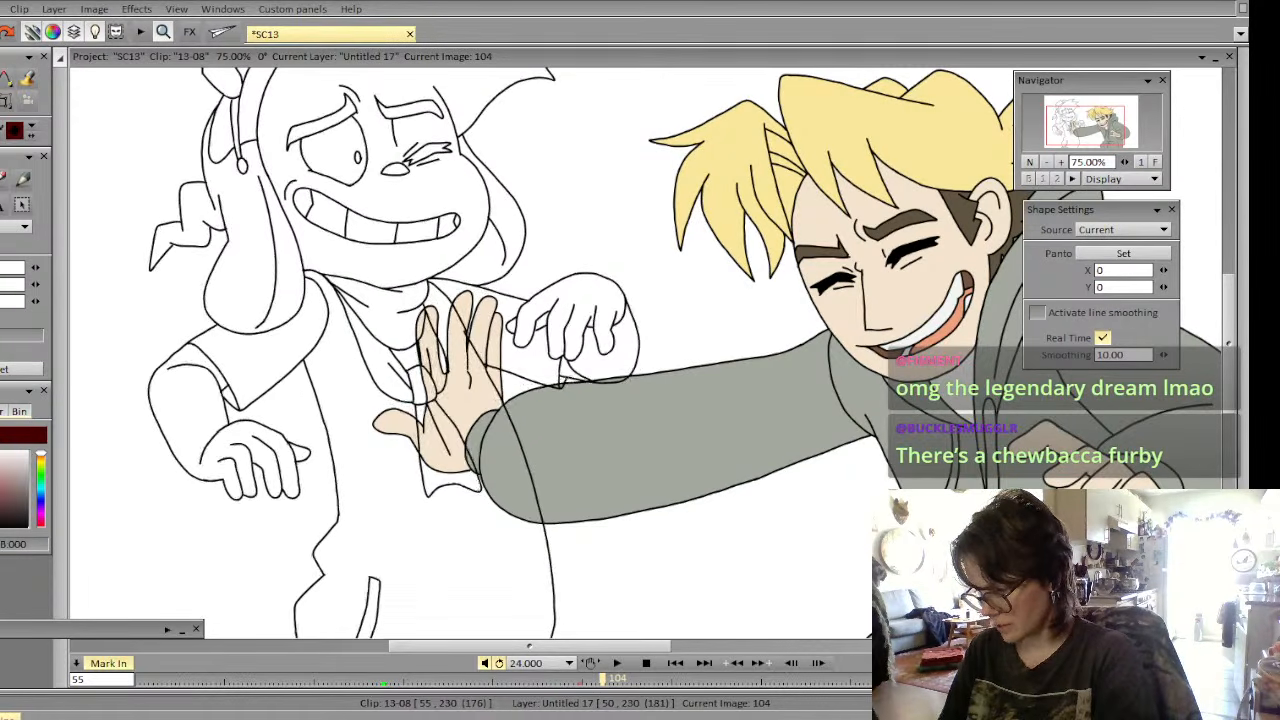
pyautogui.press('Left')
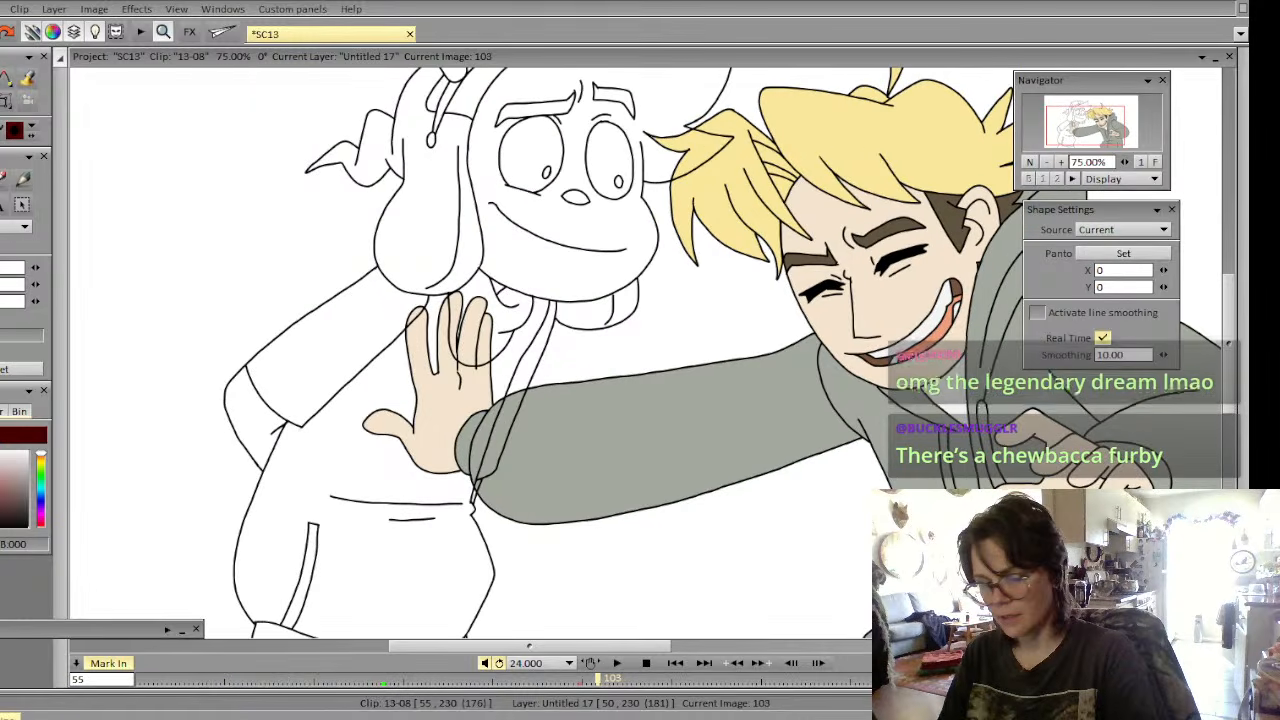
# Extend layer Untitled 15 to frame 102 with the light table settings open, and activate line smoothing
pyautogui.click(167, 629)
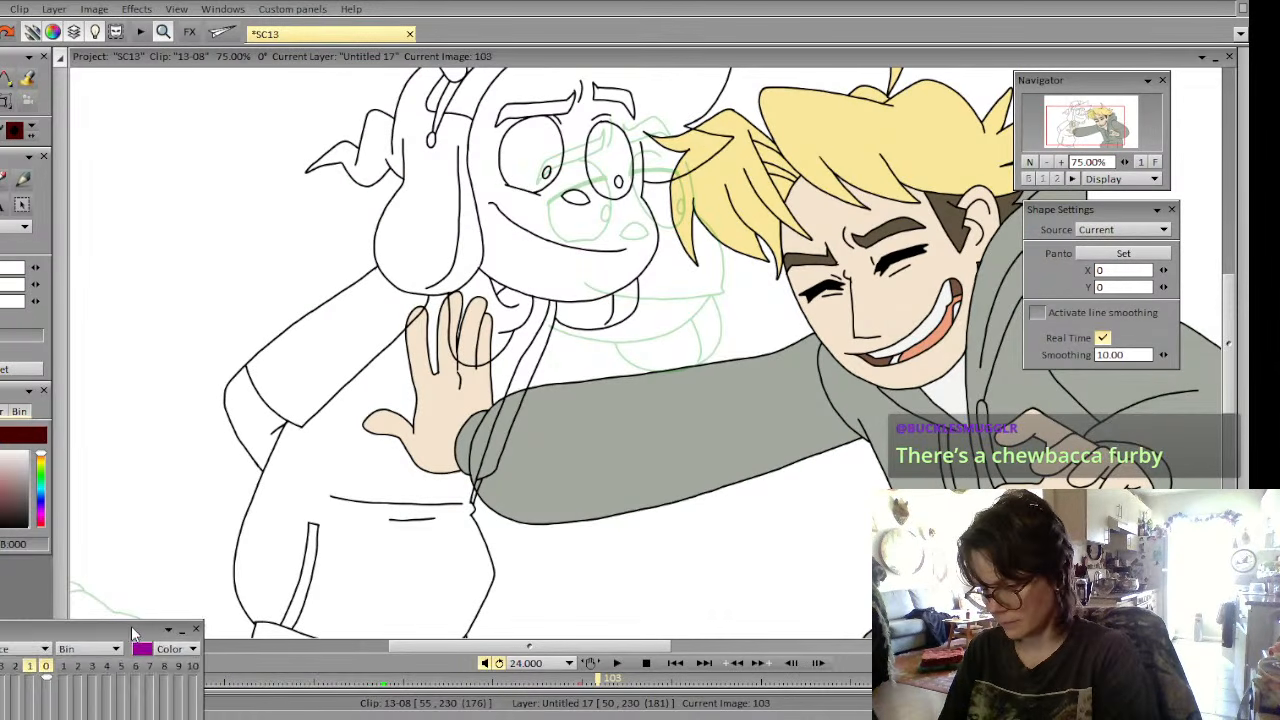
pyautogui.press('Left')
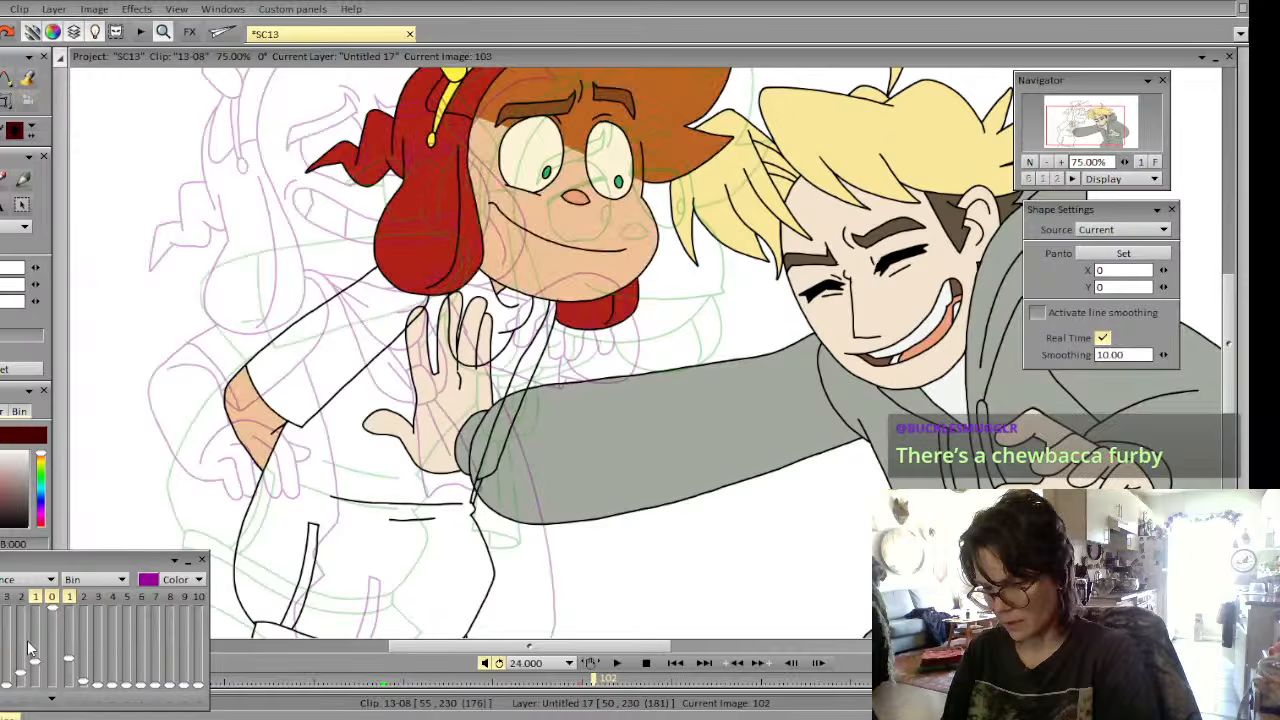
pyautogui.press('Down')
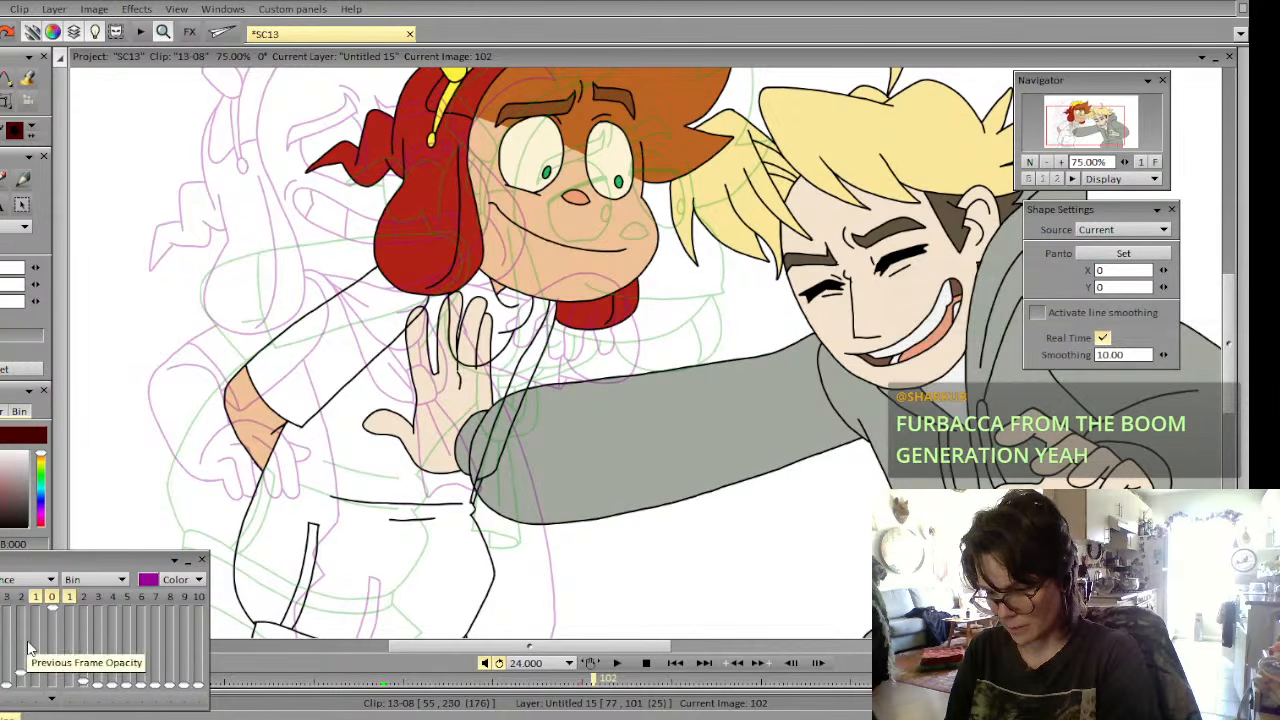
pyautogui.press('Delete')
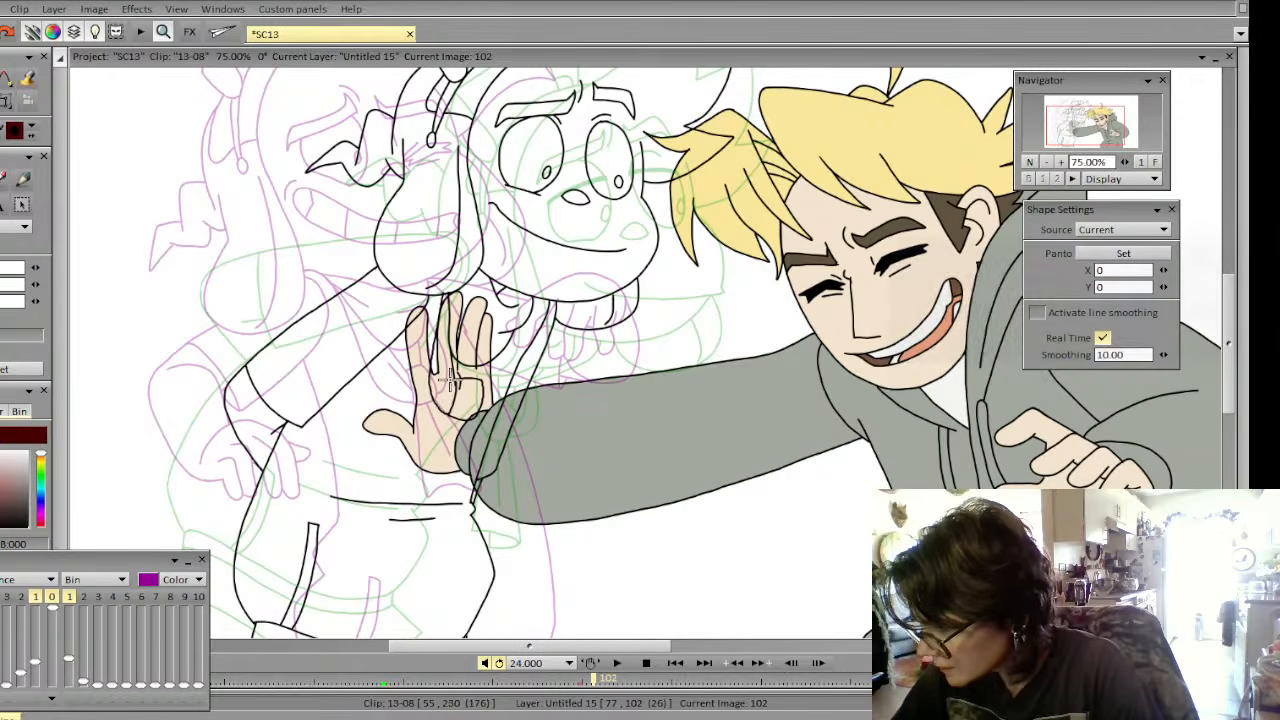
pyautogui.click(1040, 313)
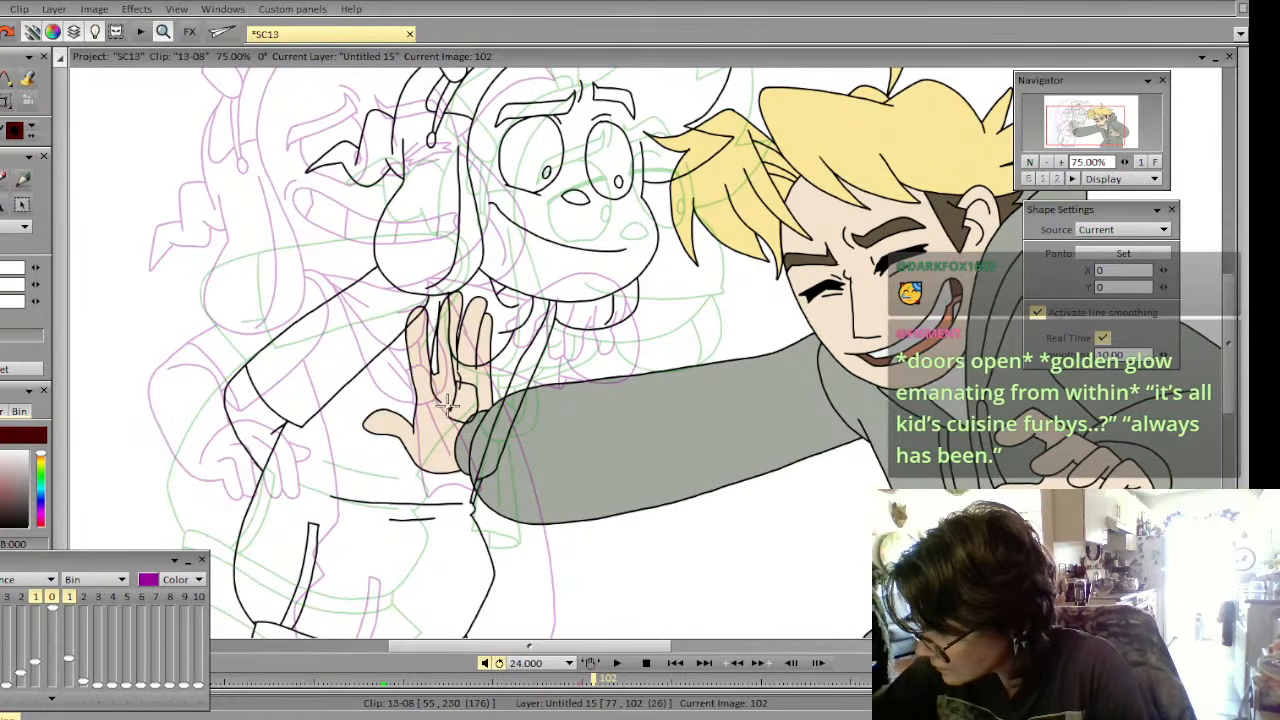
# Draw the scarf's narrow hanging folds and knot below the character's chin on frame 102
pyautogui.moveTo(436, 414); pyautogui.dragTo(437, 290)
pyautogui.moveTo(452, 402); pyautogui.dragTo(450, 286)
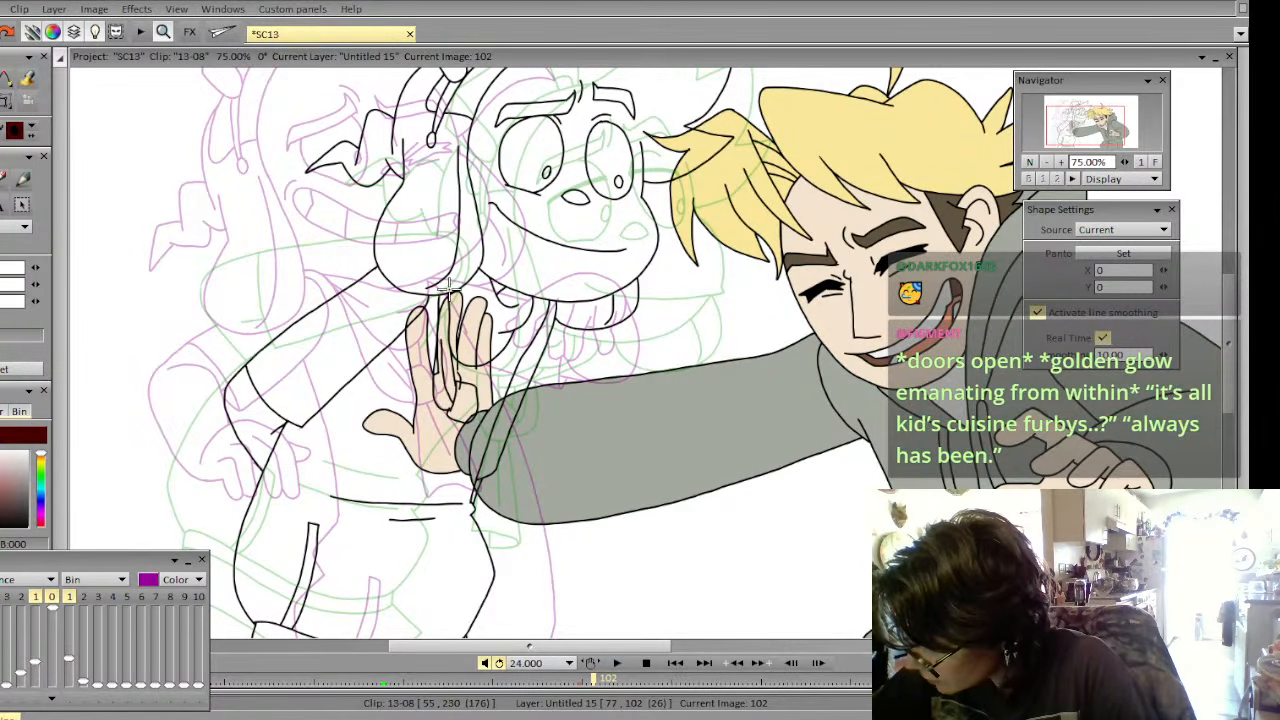
pyautogui.moveTo(444, 398); pyautogui.dragTo(434, 321)
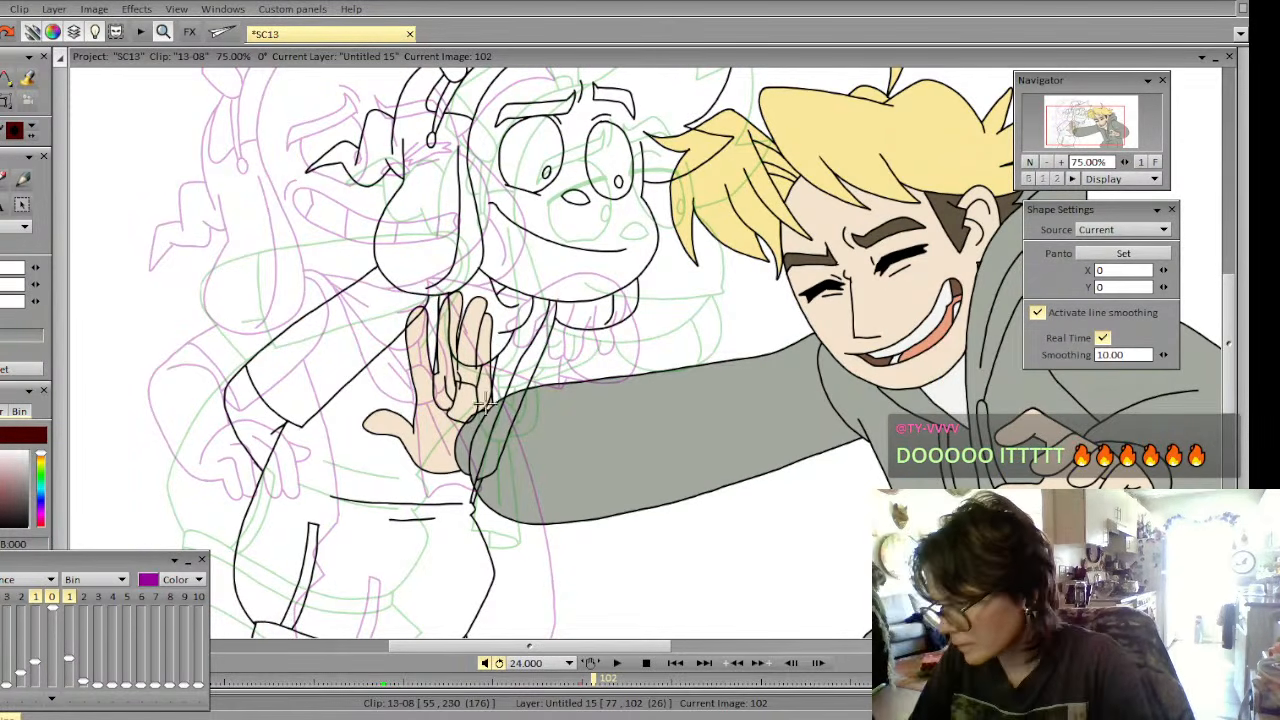
pyautogui.press('Left')
pyautogui.press('Right')
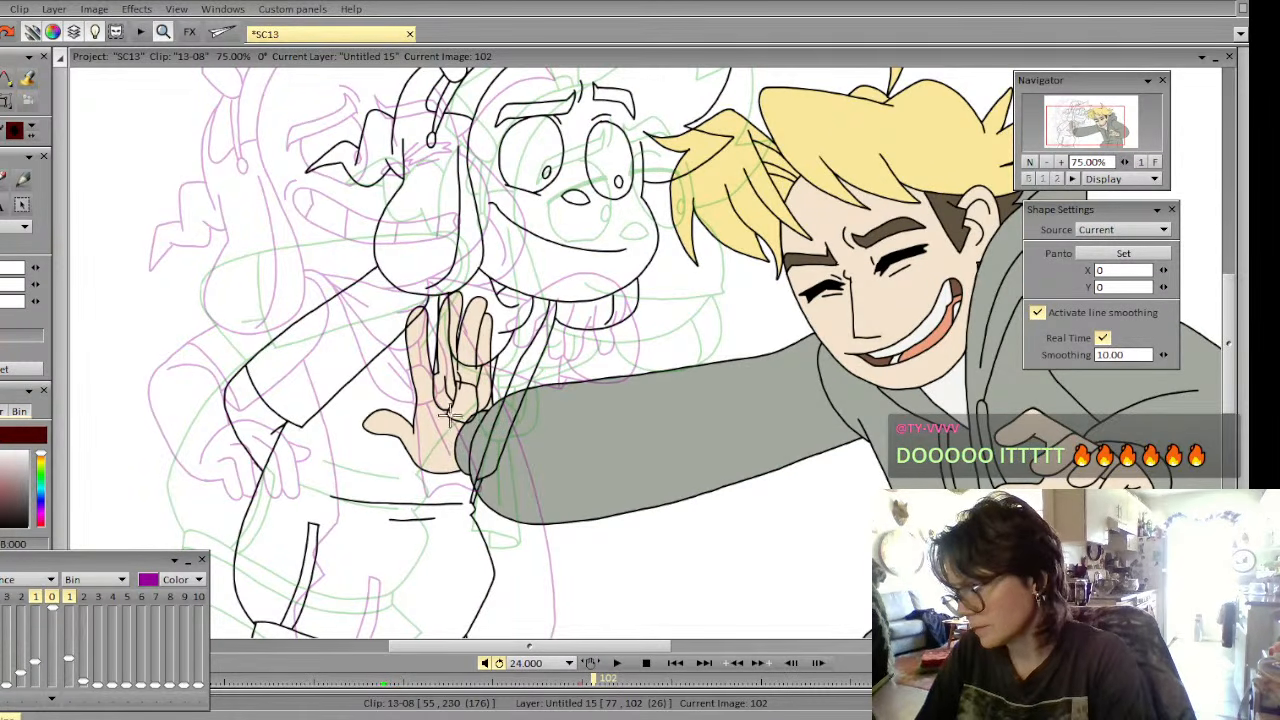
# Draw the scarf's tail from the knot down to the waist on frame 102 and check it against the neighbouring frames
pyautogui.moveTo(474, 502)
pyautogui.mouseDown()
pyautogui.moveTo(504, 498)
pyautogui.moveTo(470, 423)
pyautogui.mouseUp()
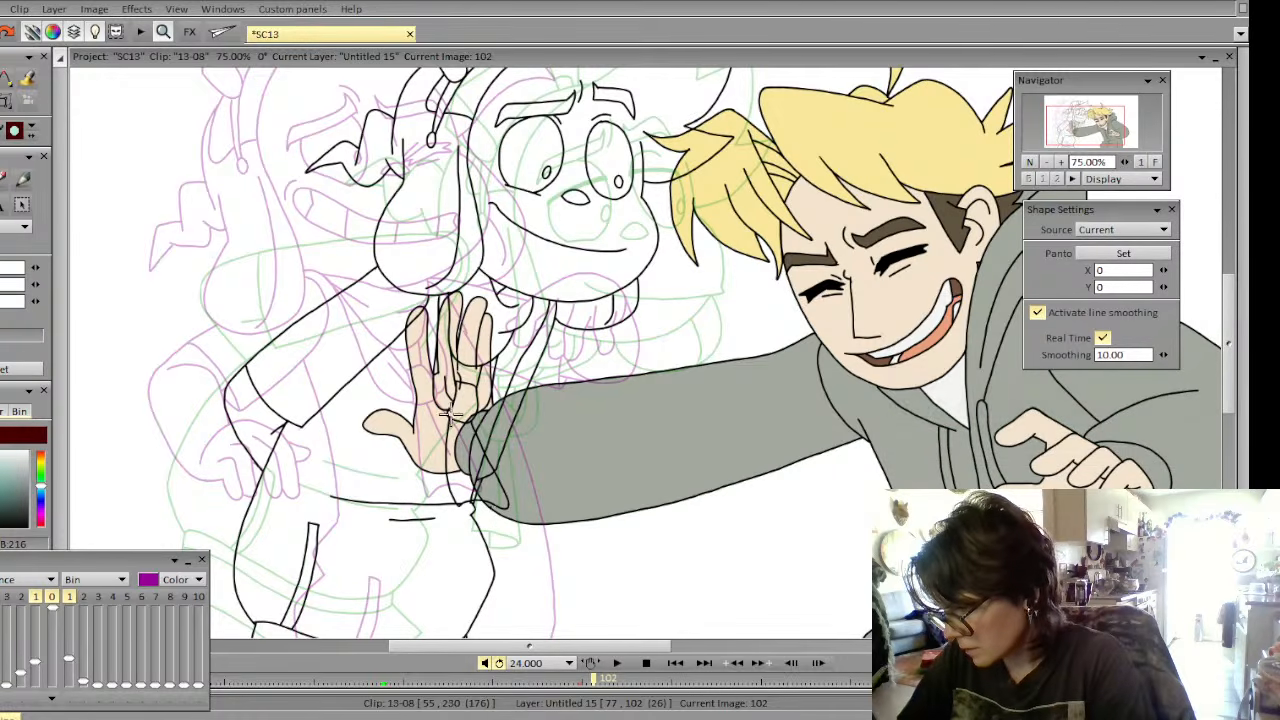
pyautogui.press('Left')
pyautogui.press('Right')
pyautogui.press('Right')
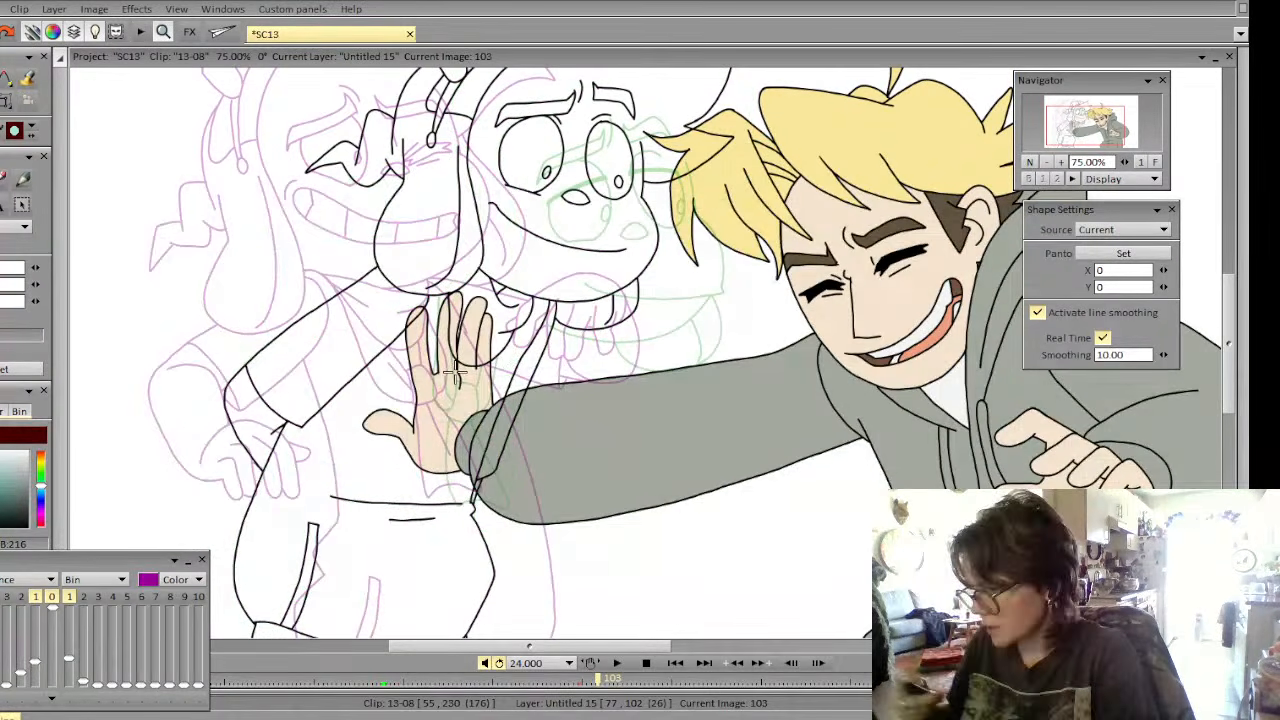
pyautogui.press('Left')
pyautogui.press('Right')
pyautogui.press('Left')
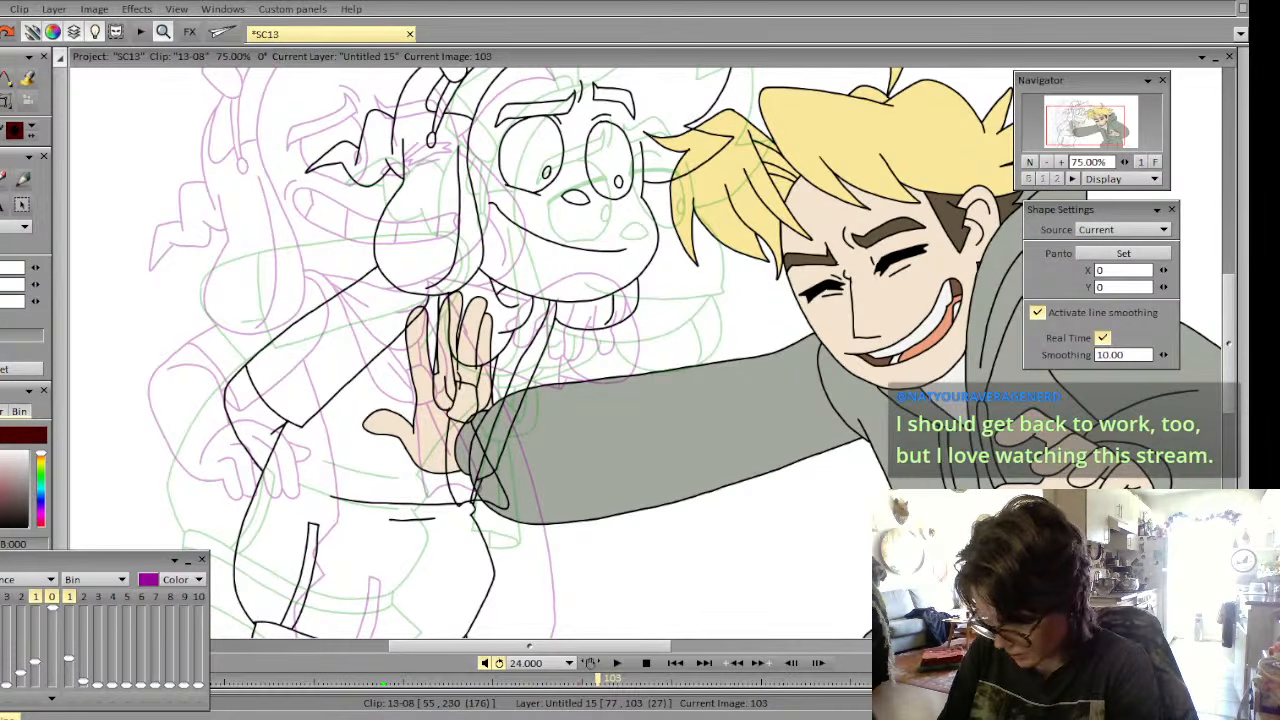
# Hide the blond character's face, arm and colour fills, and turn off the light table
pyautogui.press('Delete')
pyautogui.press('Delete')
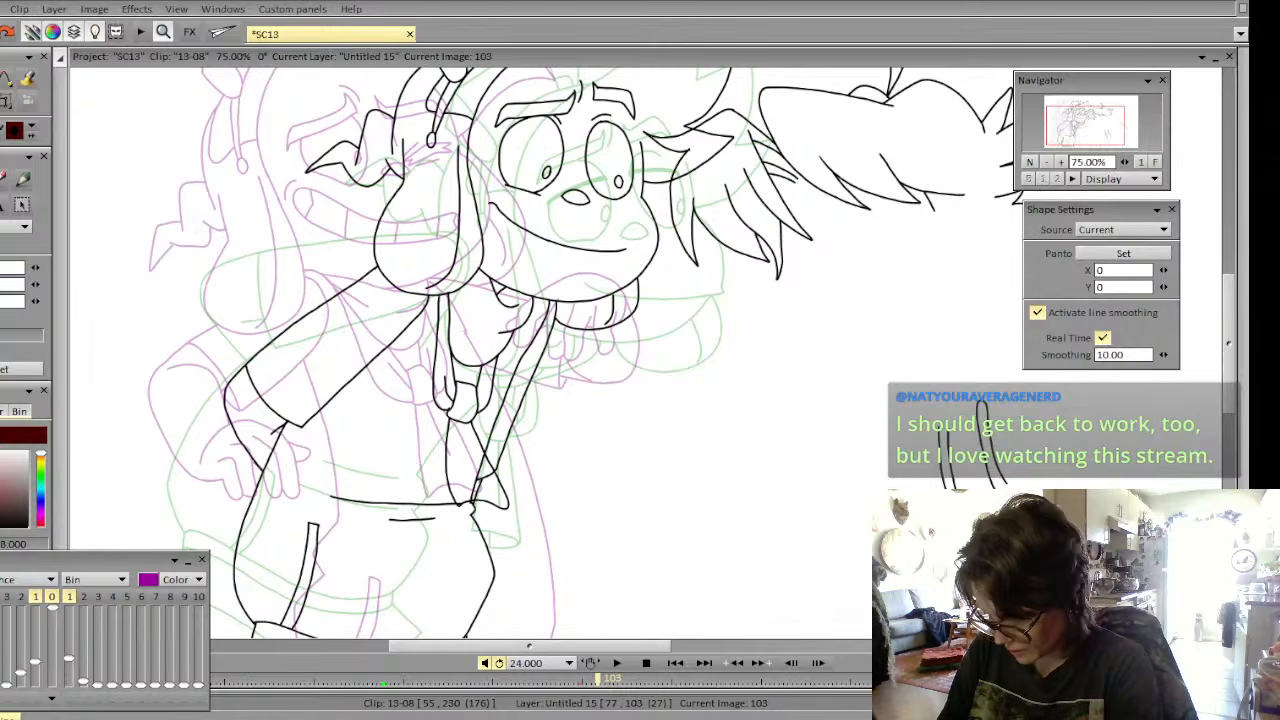
pyautogui.press('l')
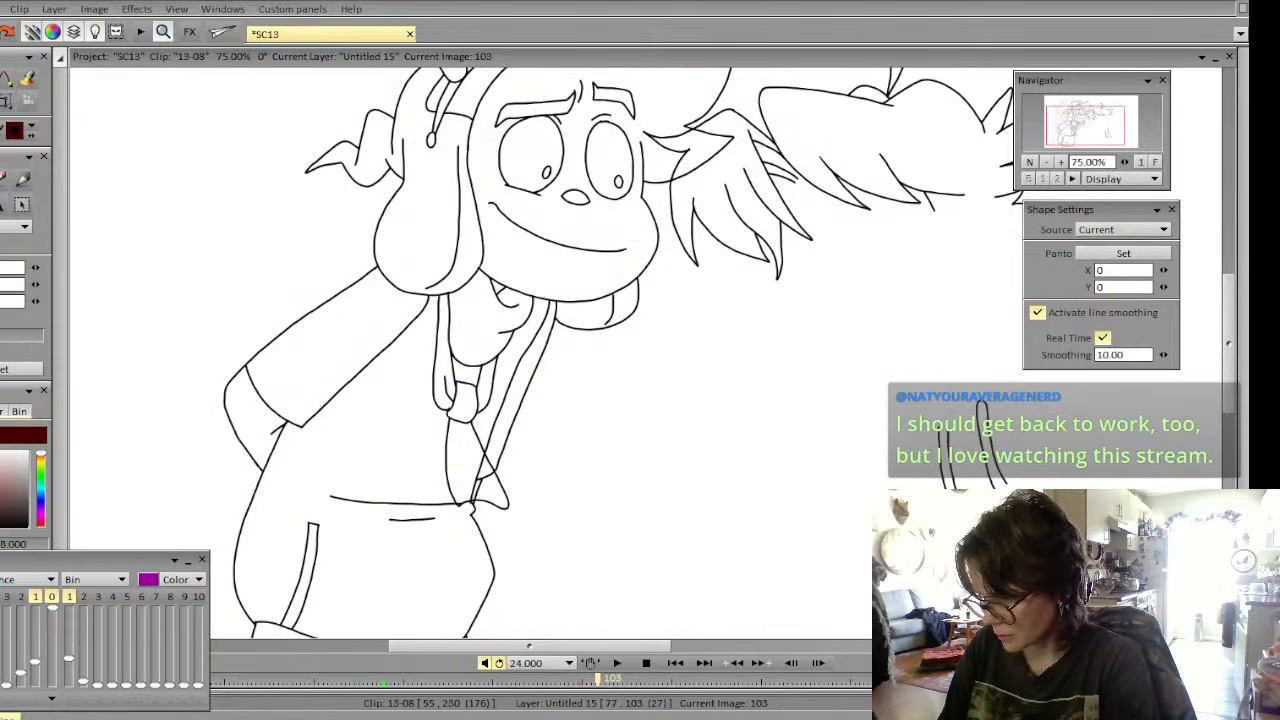
# Flip between frames 101 and 103 to check how the new scarf lines follow the previous drawing
pyautogui.press('Right')
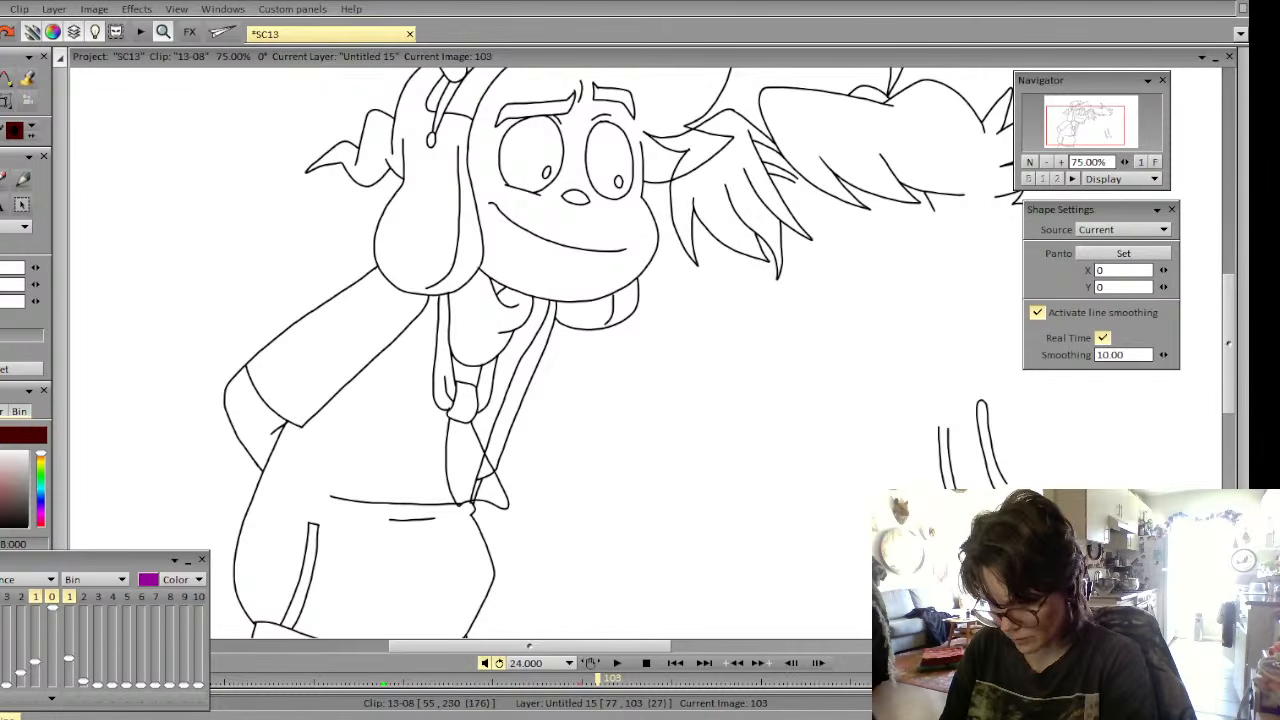
pyautogui.hotkey('ctrl', 'z')
pyautogui.press('Left')
pyautogui.press('Right')
pyautogui.press('Left')
pyautogui.press('Left')
pyautogui.press('Right')
pyautogui.press('Left')
pyautogui.press('Right')
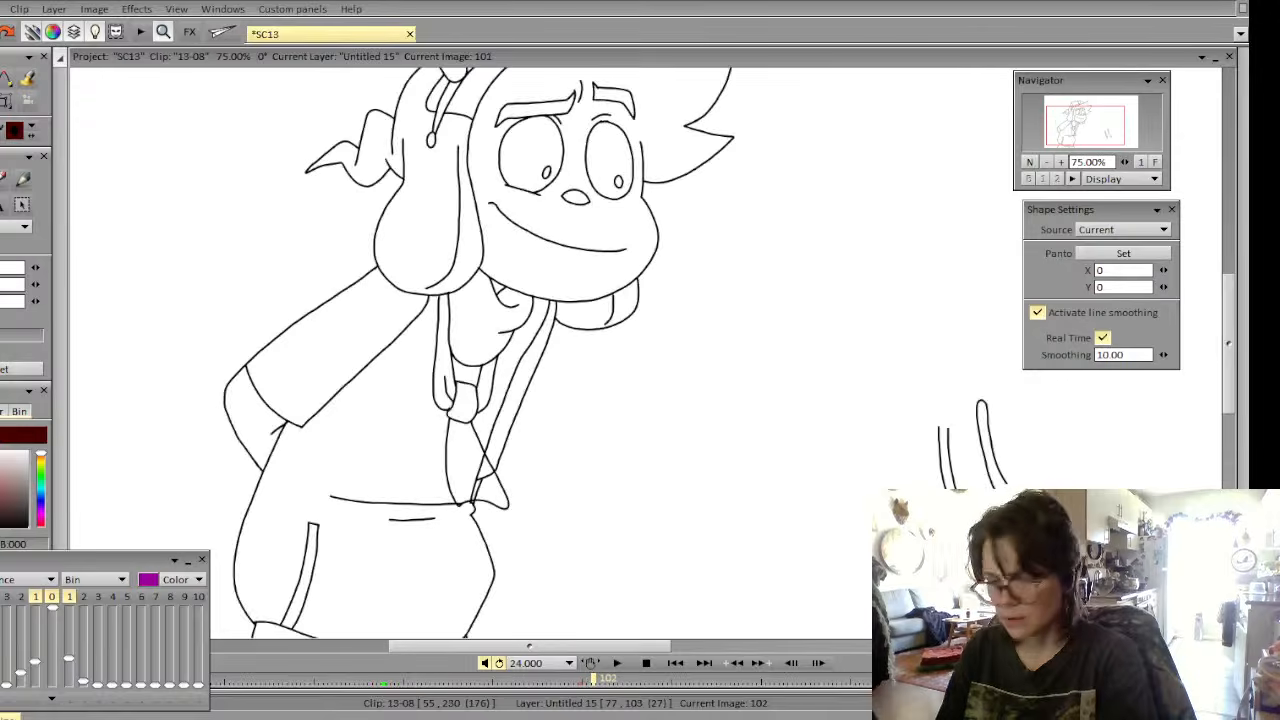
pyautogui.press('Left')
pyautogui.press('Right')
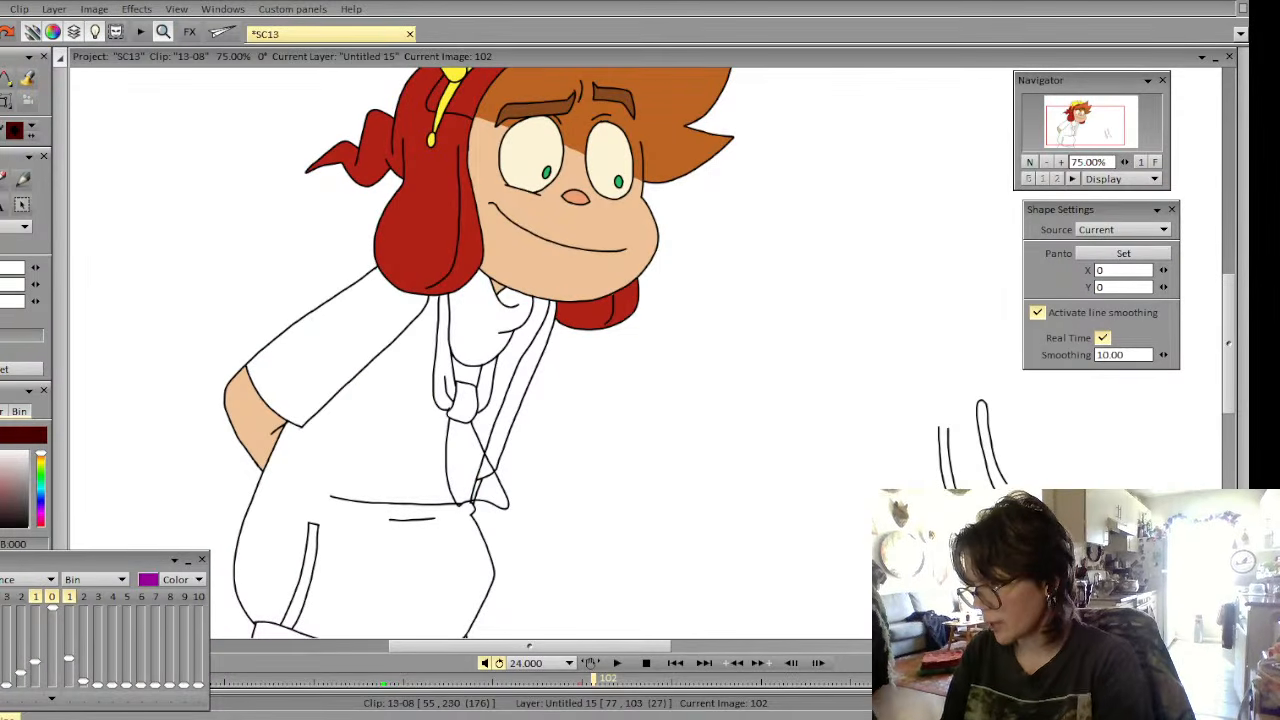
# Erase the body lines that cross the scarf's tail on frame 102 of layer Untitled 17
pyautogui.press('Up')
pyautogui.press('Up')
pyautogui.press('Up')
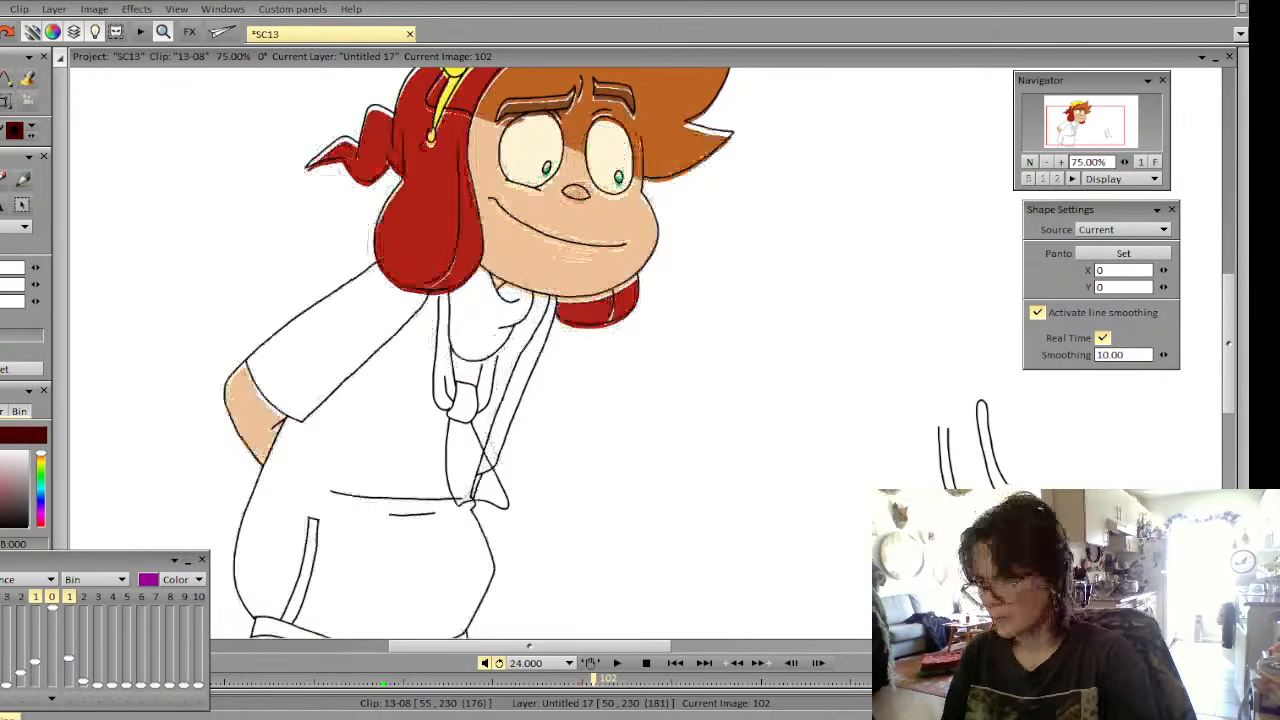
pyautogui.hotkey('ctrl', 'z')
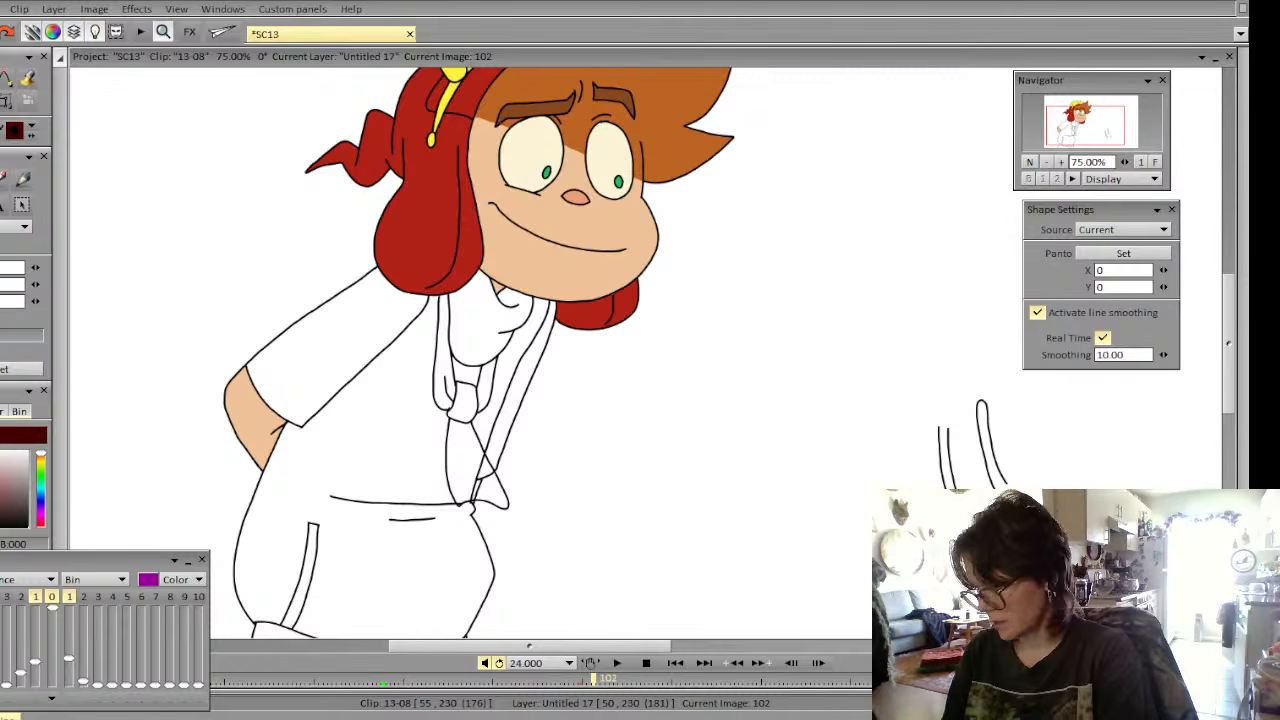
pyautogui.press('Up')
pyautogui.press('Down')
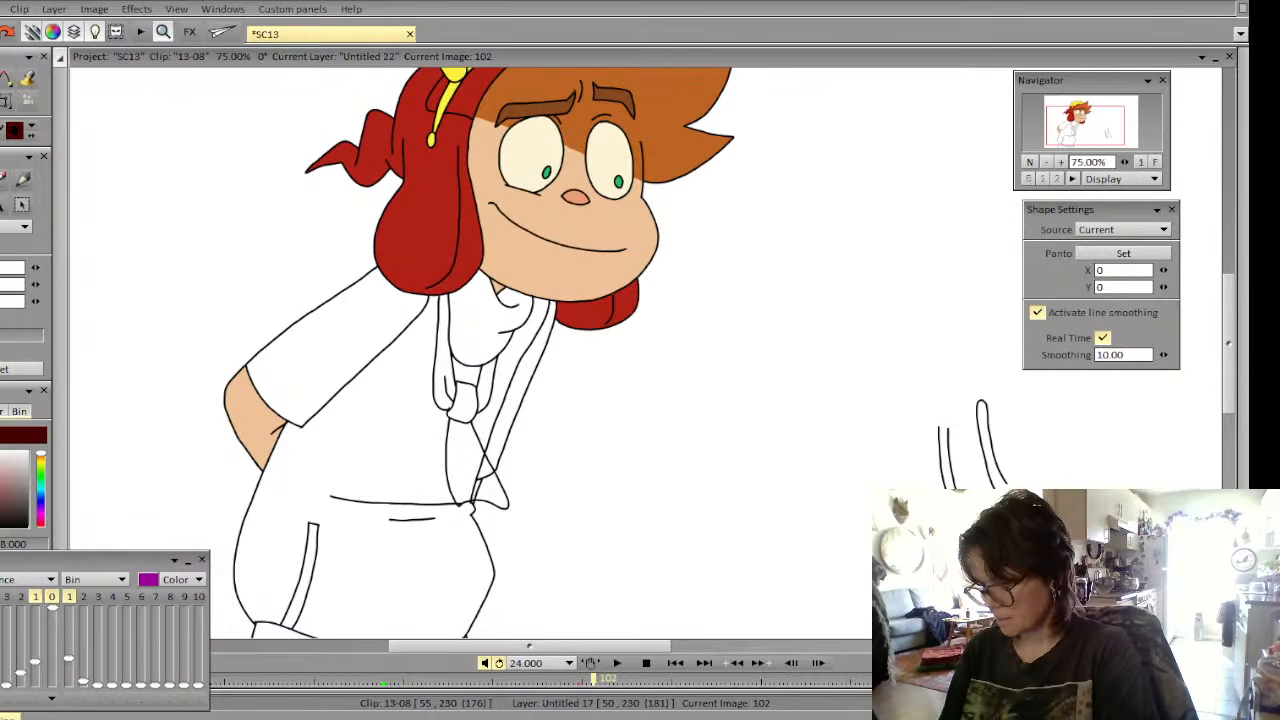
pyautogui.click(476, 497)
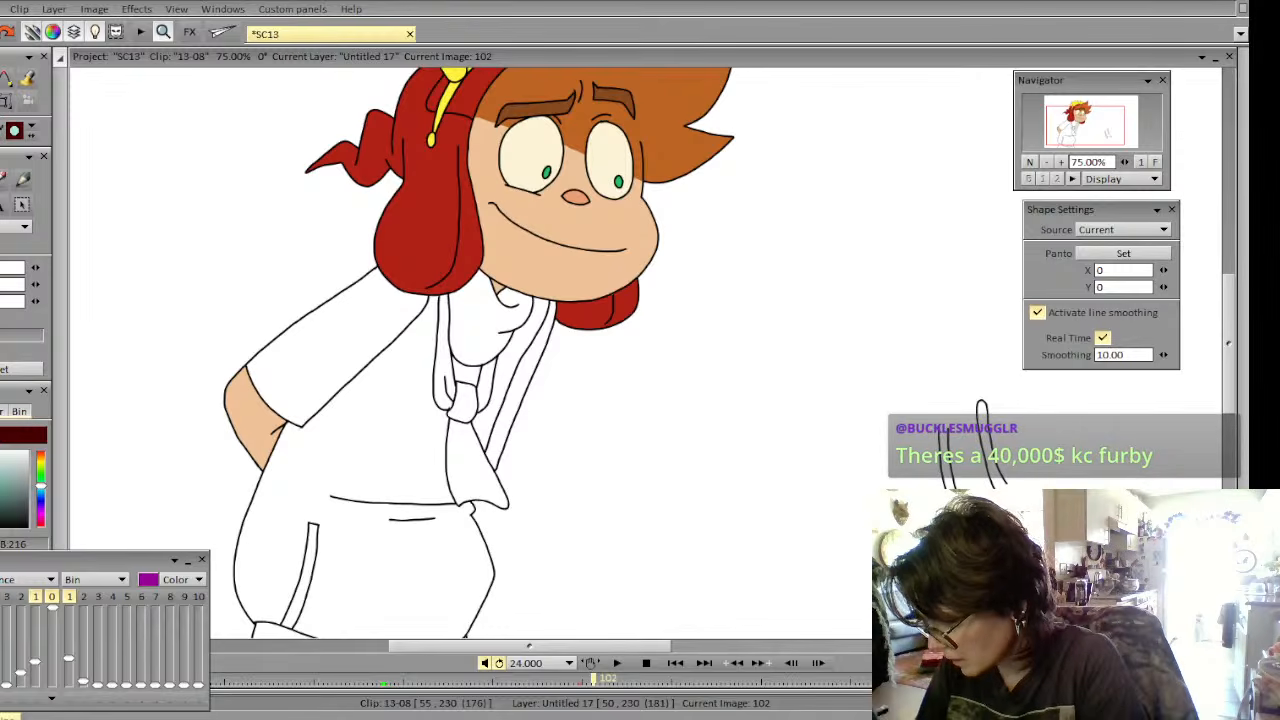
# Ready the fill tool on layer Untitled 22 and check the scarf and clothing colours on frame 101
pyautogui.press('Left')
pyautogui.press('Right')
pyautogui.click(29, 79)
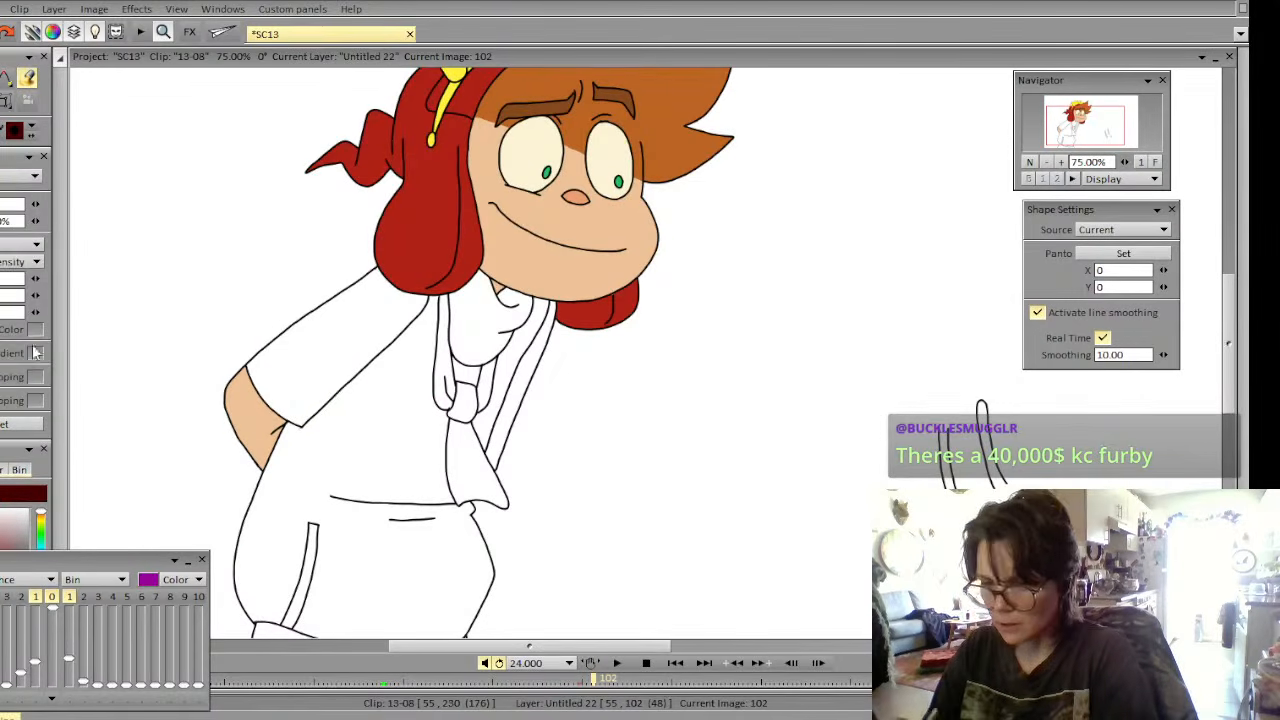
pyautogui.press('Left')
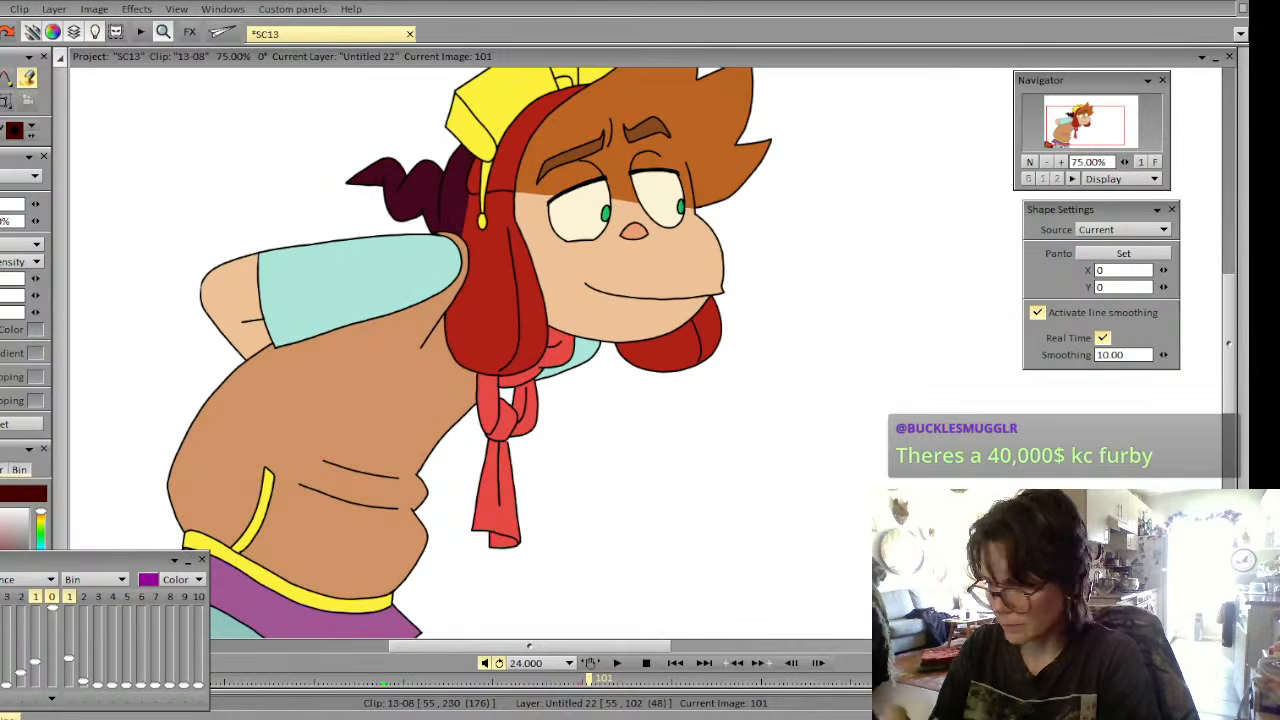
pyautogui.press('Right')
# Examine the uncoloured scarf and body outlines on frame 102 against different backgrounds and on the neighbouring layers
pyautogui.hotkey('shift', 'b')
pyautogui.hotkey('shift', 'b')
pyautogui.hotkey('shift', 'b')
pyautogui.hotkey('shift', 'b')
pyautogui.hotkey('shift', 'b')
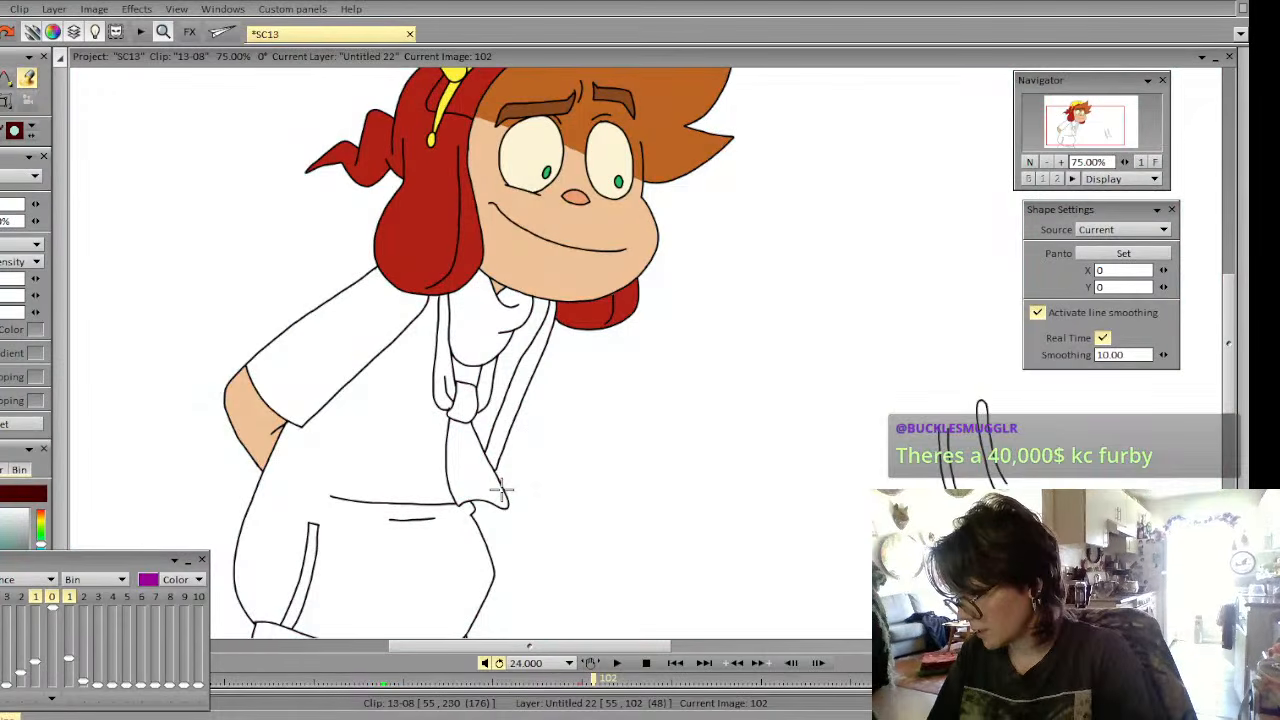
pyautogui.press('Down')
pyautogui.press('Down')
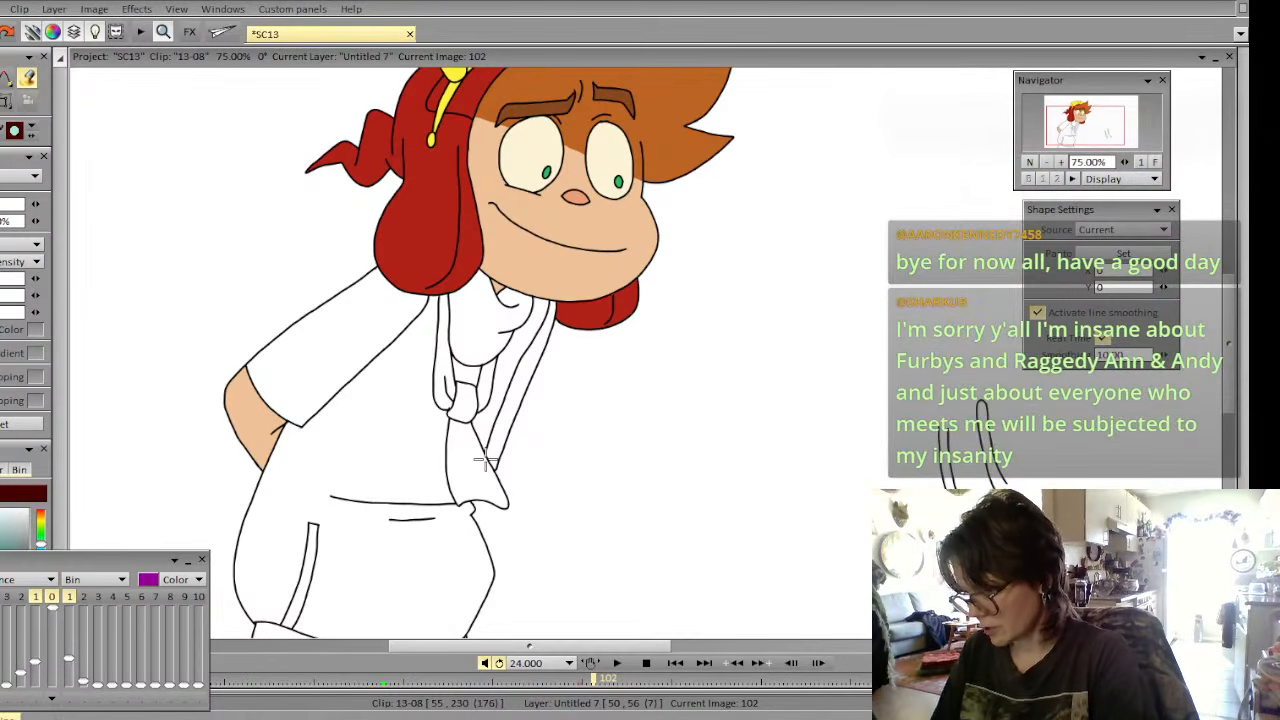
pyautogui.press('Up')
pyautogui.press('Up')
pyautogui.hotkey('shift', 'b')
pyautogui.hotkey('shift', 'b')
pyautogui.hotkey('shift', 'b')
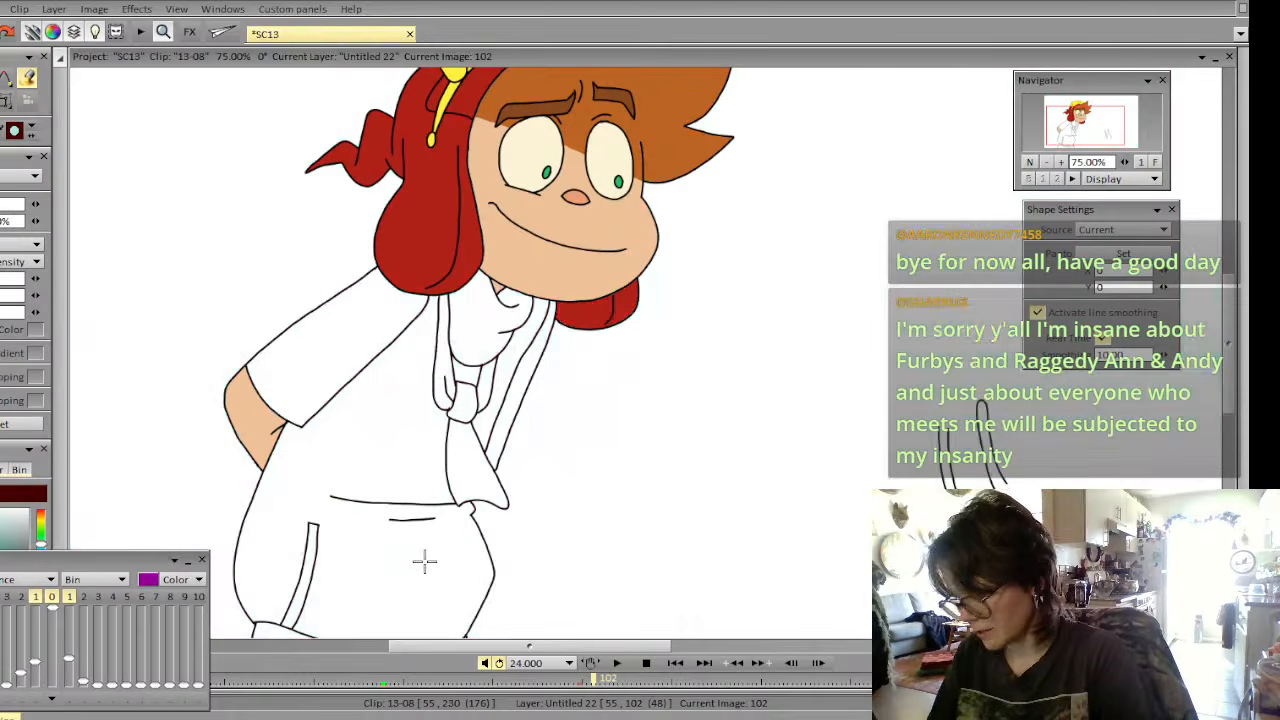
pyautogui.press('Down')
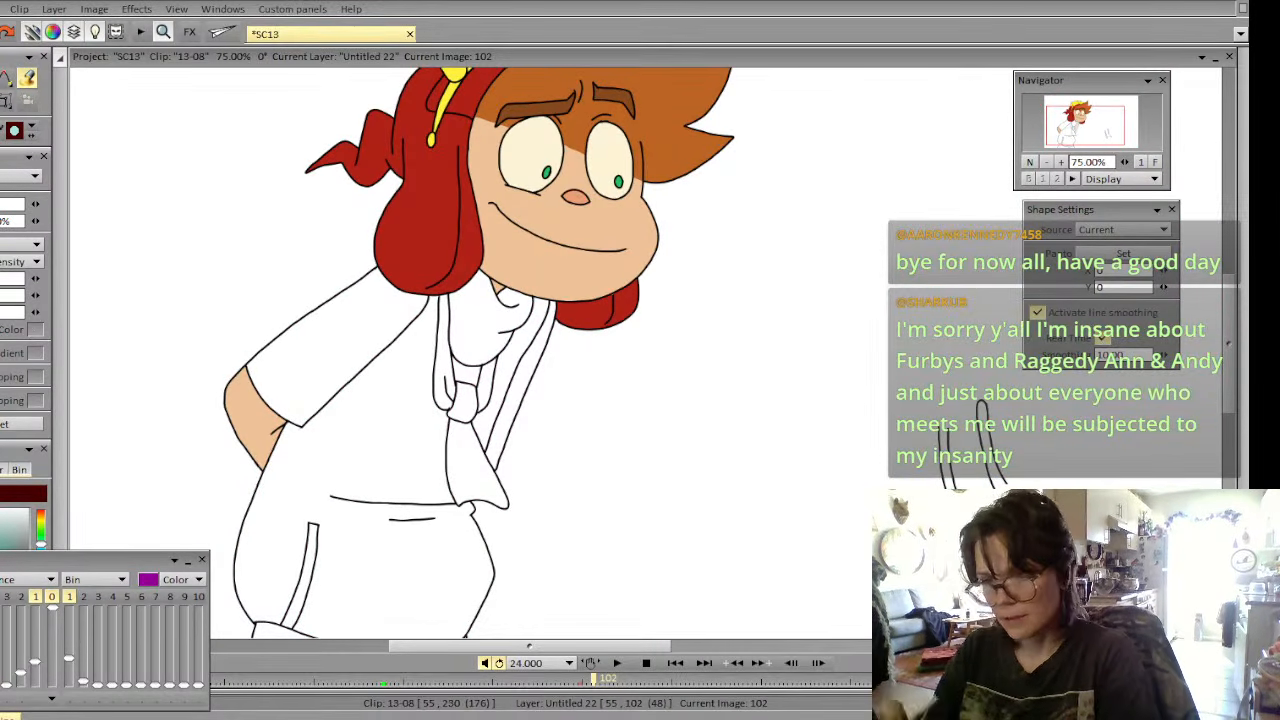
pyautogui.hotkey('shift', 'b')
pyautogui.hotkey('shift', 'b')
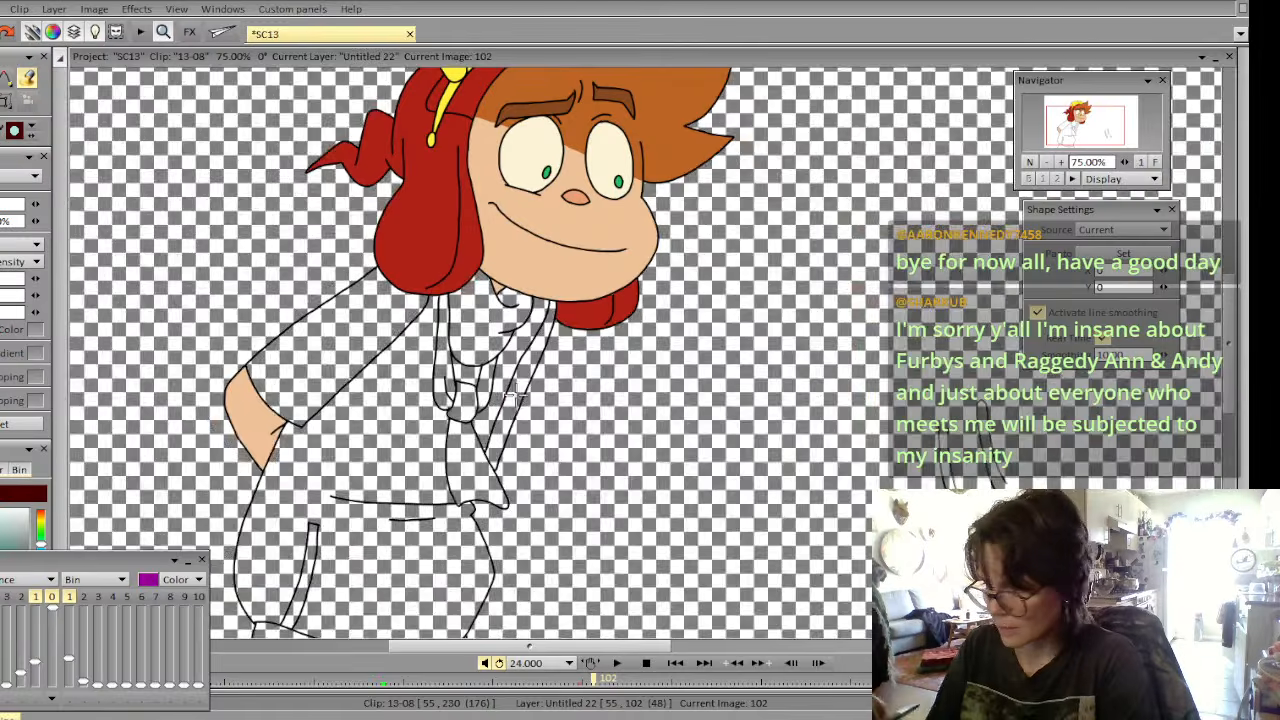
pyautogui.hotkey('shift', 'b')
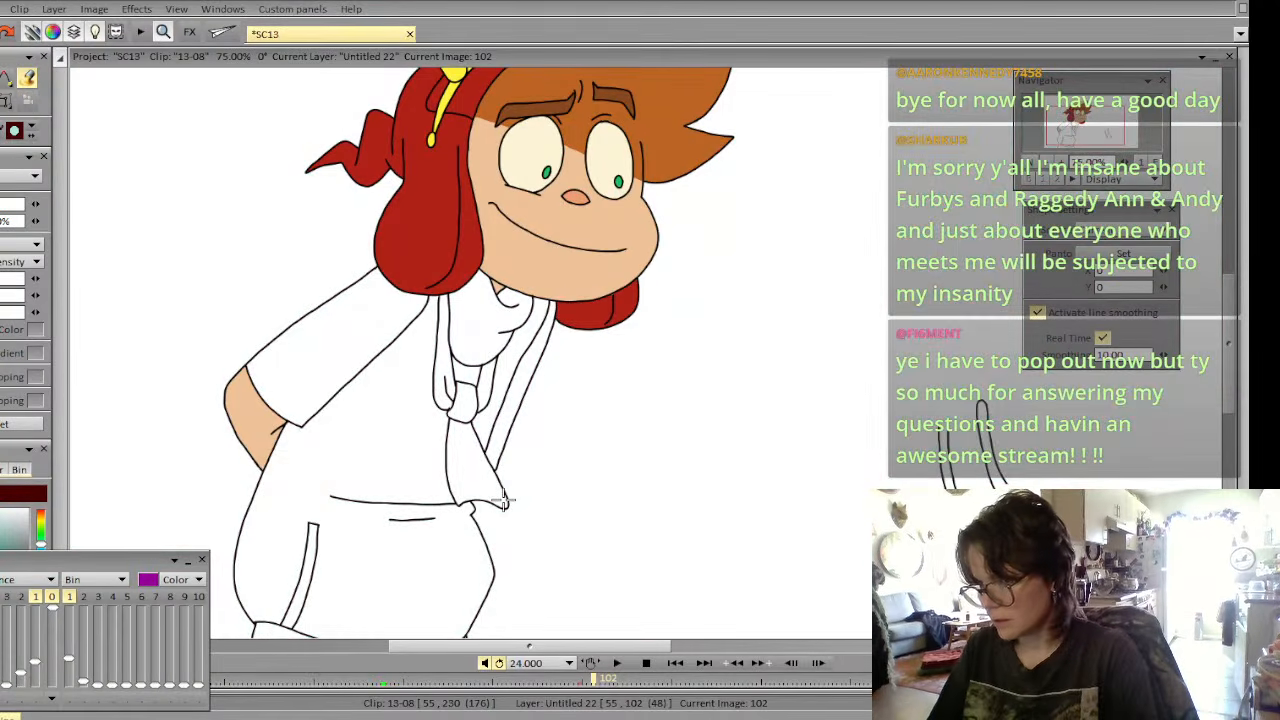
# Fill both shirt sleeves on frame 102 of layer Untitled 22 with light teal and save the project
pyautogui.click(36, 244)
pyautogui.click(79, 259)
pyautogui.click(335, 350)
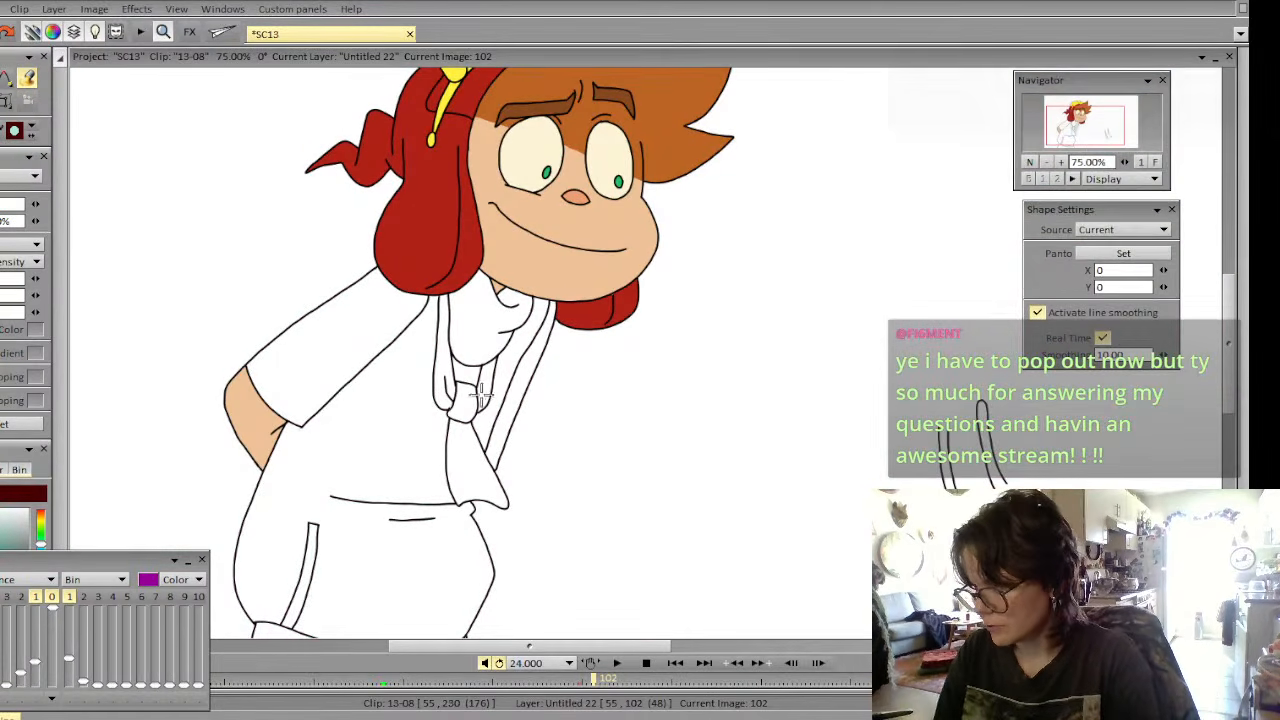
pyautogui.click(515, 396)
pyautogui.hotkey('ctrl', 's')
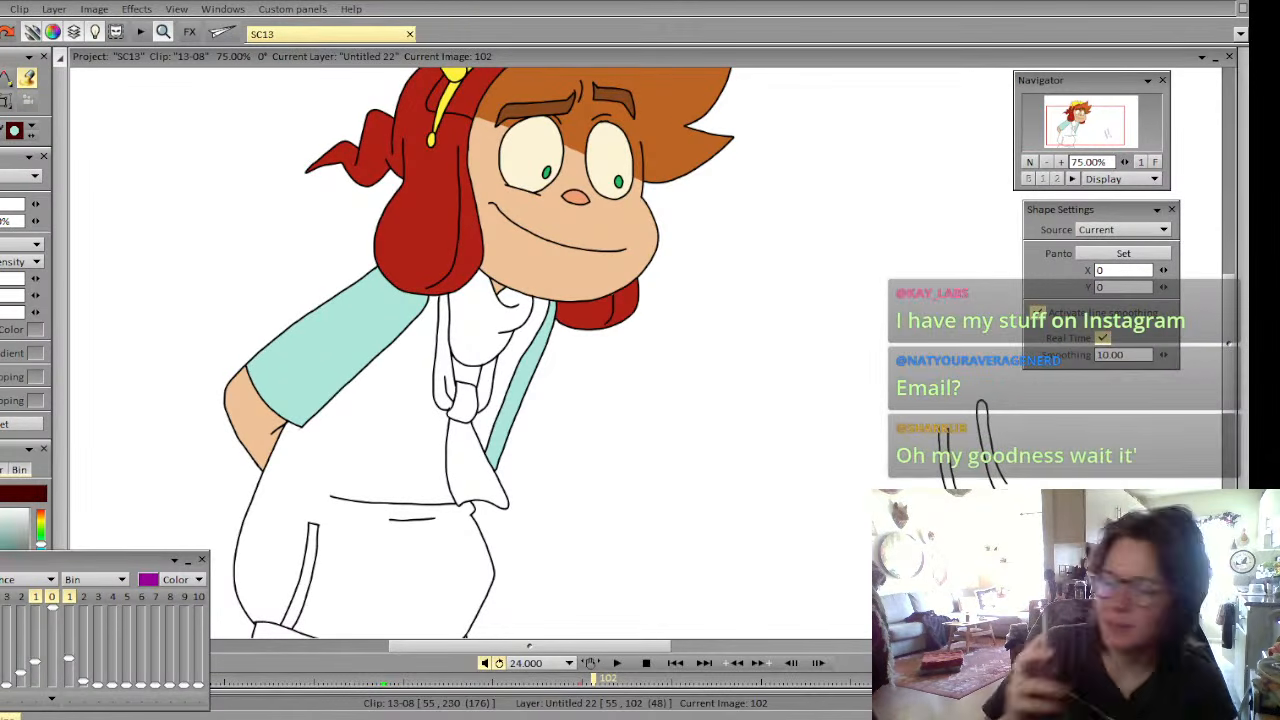
# Sample the tan body colour from frame 101 and fill the torso and the gaps beside the scarf on frame 102
pyautogui.press('Left')
pyautogui.press('Right')
pyautogui.press('Left')
pyautogui.press('Right')
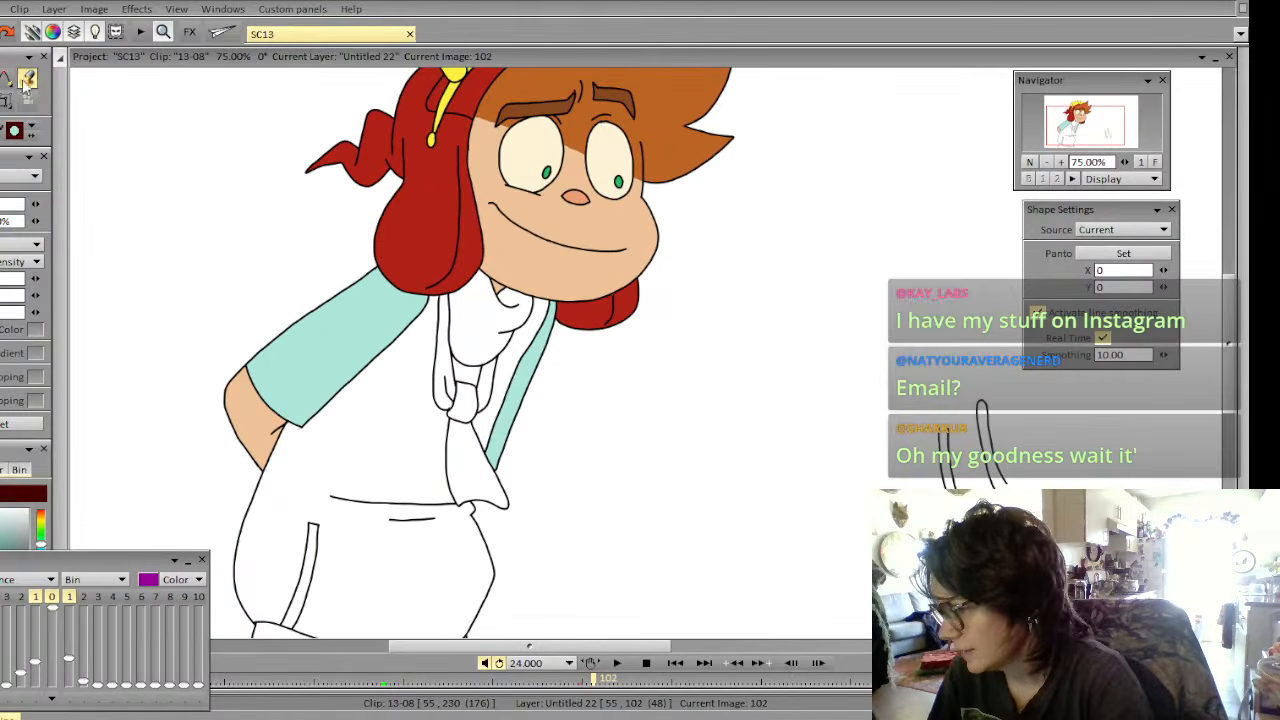
pyautogui.moveTo(50, 565); pyautogui.dragTo(48, 627)
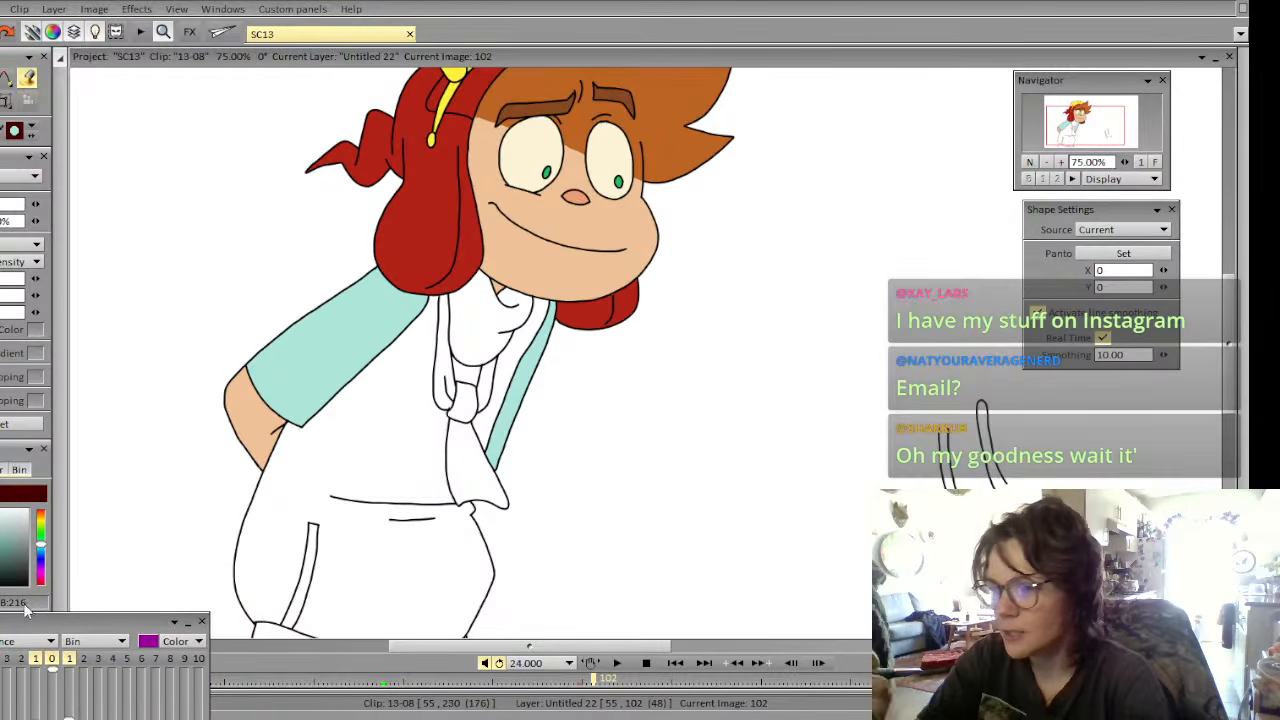
pyautogui.press('Left')
pyautogui.press('Right')
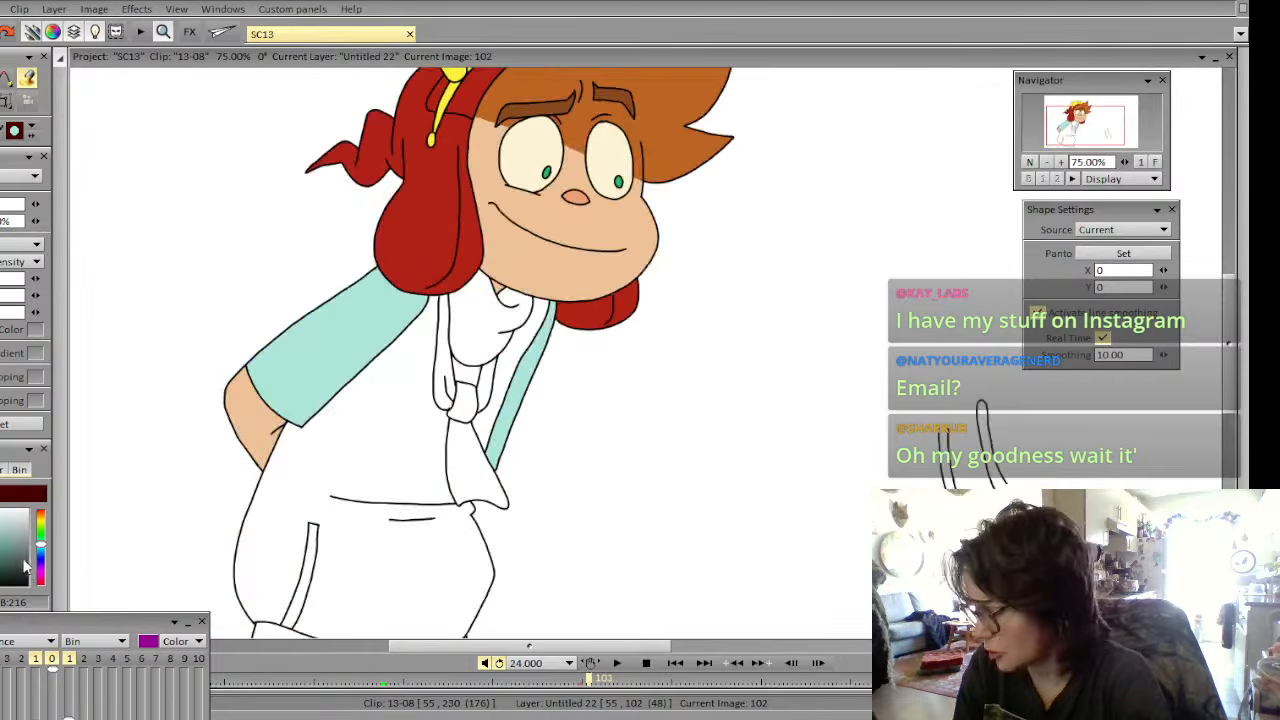
pyautogui.press('Left')
pyautogui.press('Right')
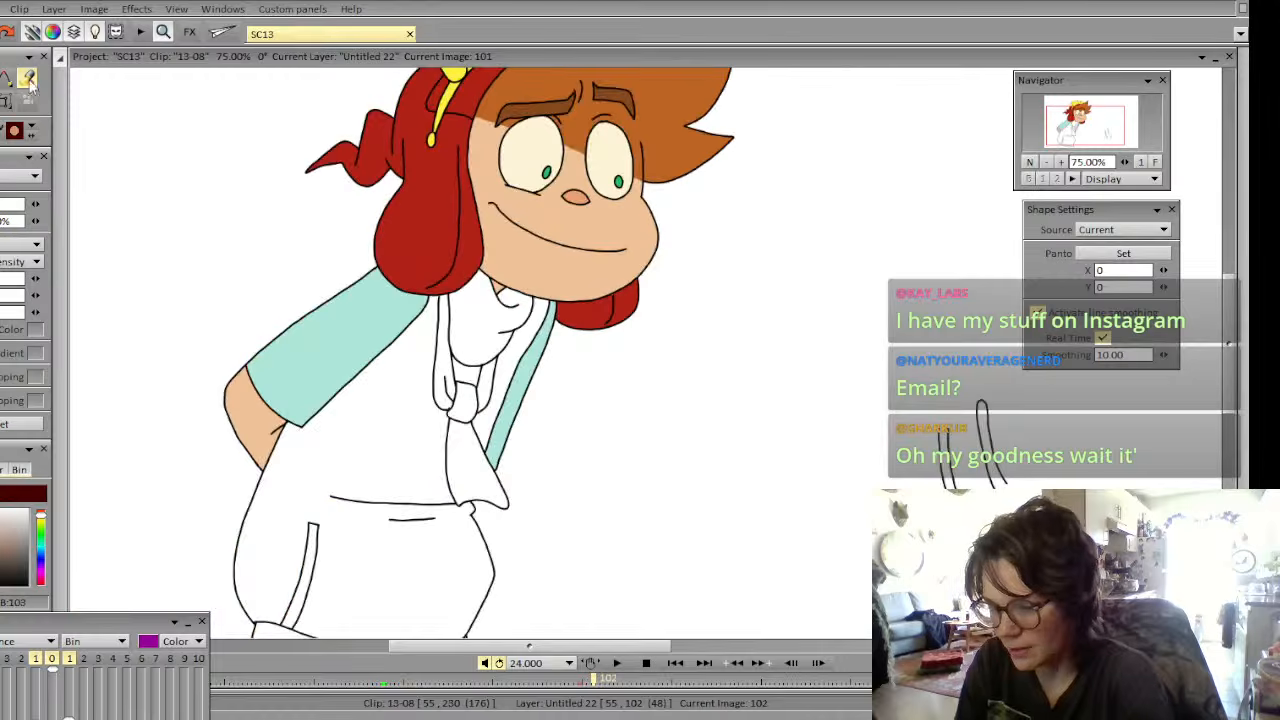
pyautogui.click(379, 542)
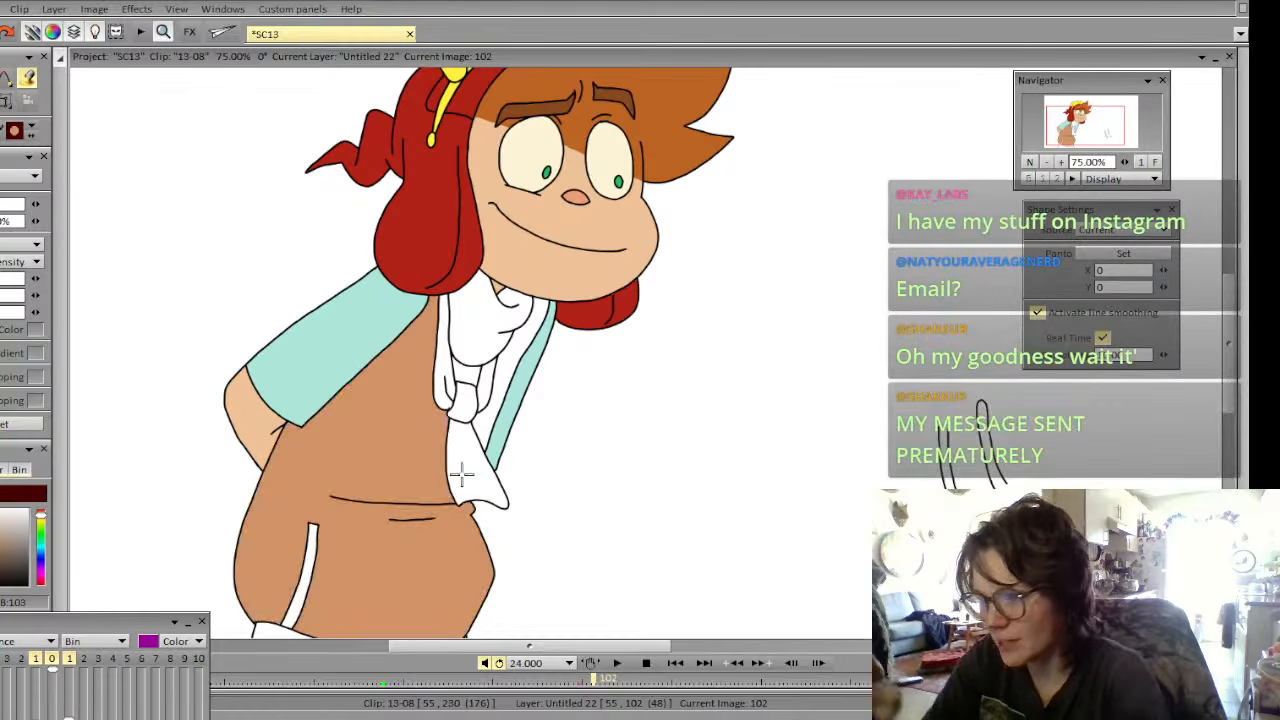
pyautogui.click(487, 425)
pyautogui.click(473, 378)
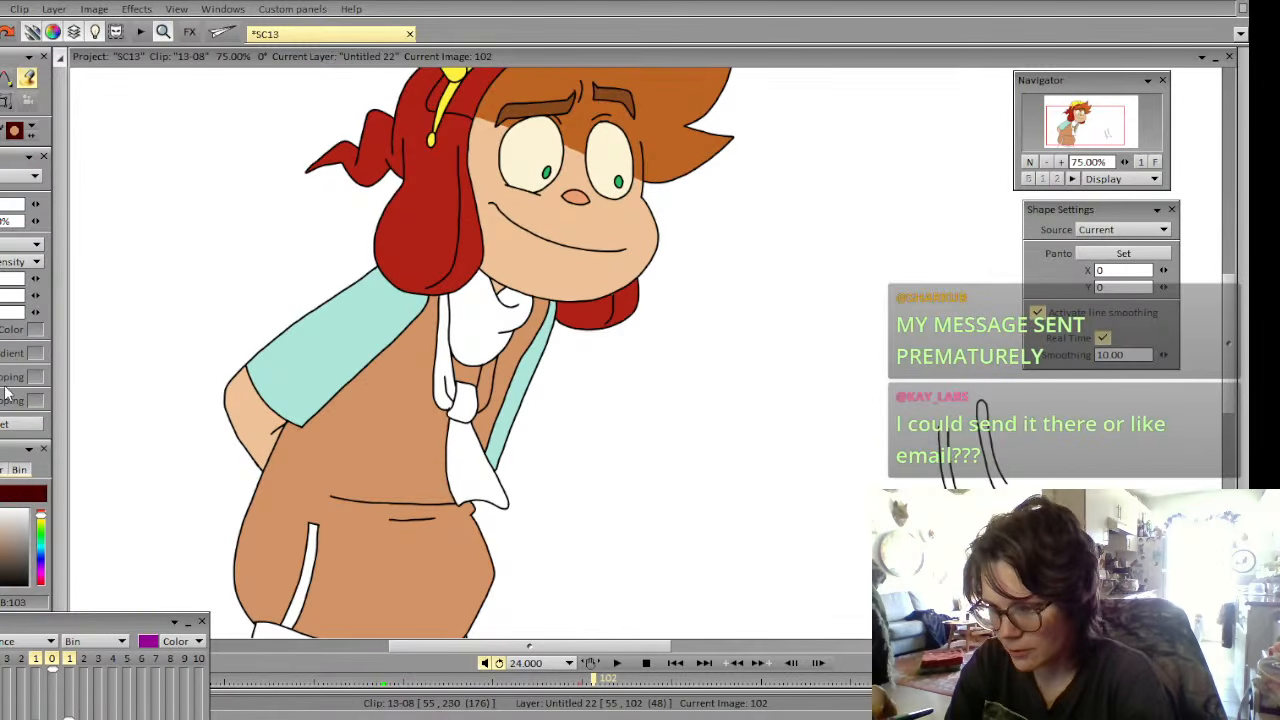
# Sample the scarf's light red from frame 101 and fill its wrap, loops, knot and tail on frame 102
pyautogui.press('Left')
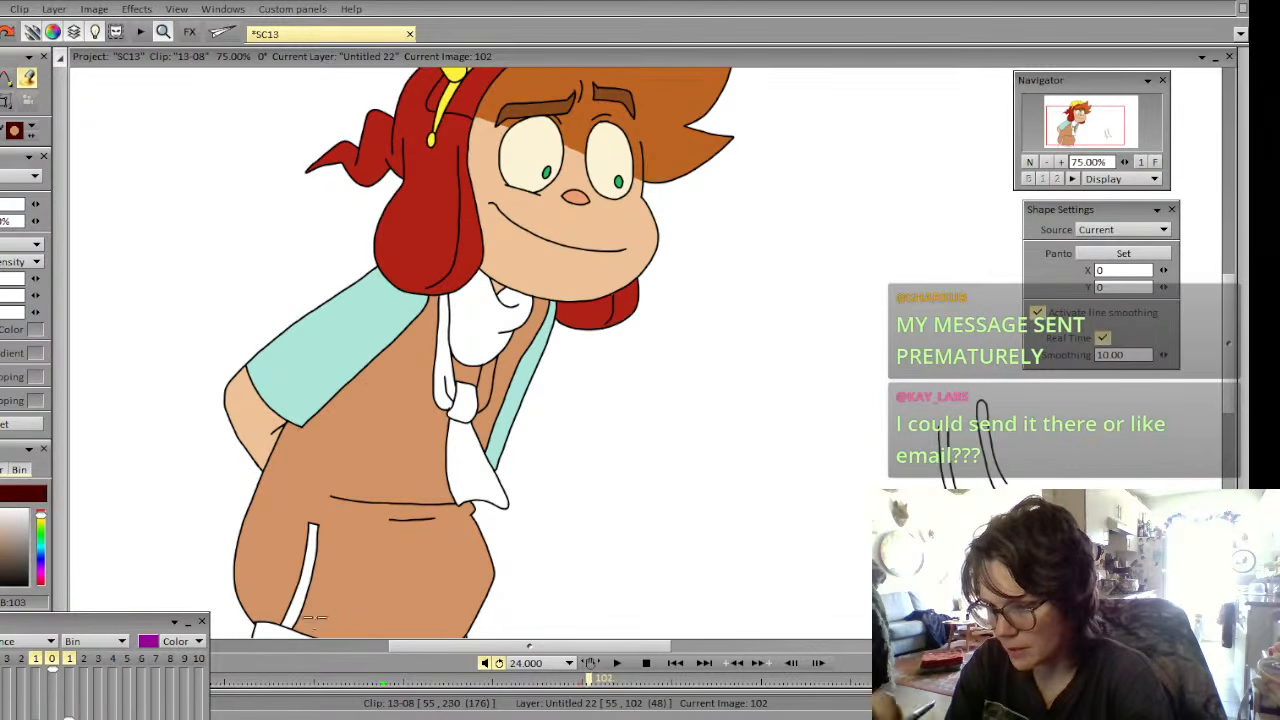
pyautogui.click(486, 399)
pyautogui.press('Right')
pyautogui.click(487, 339)
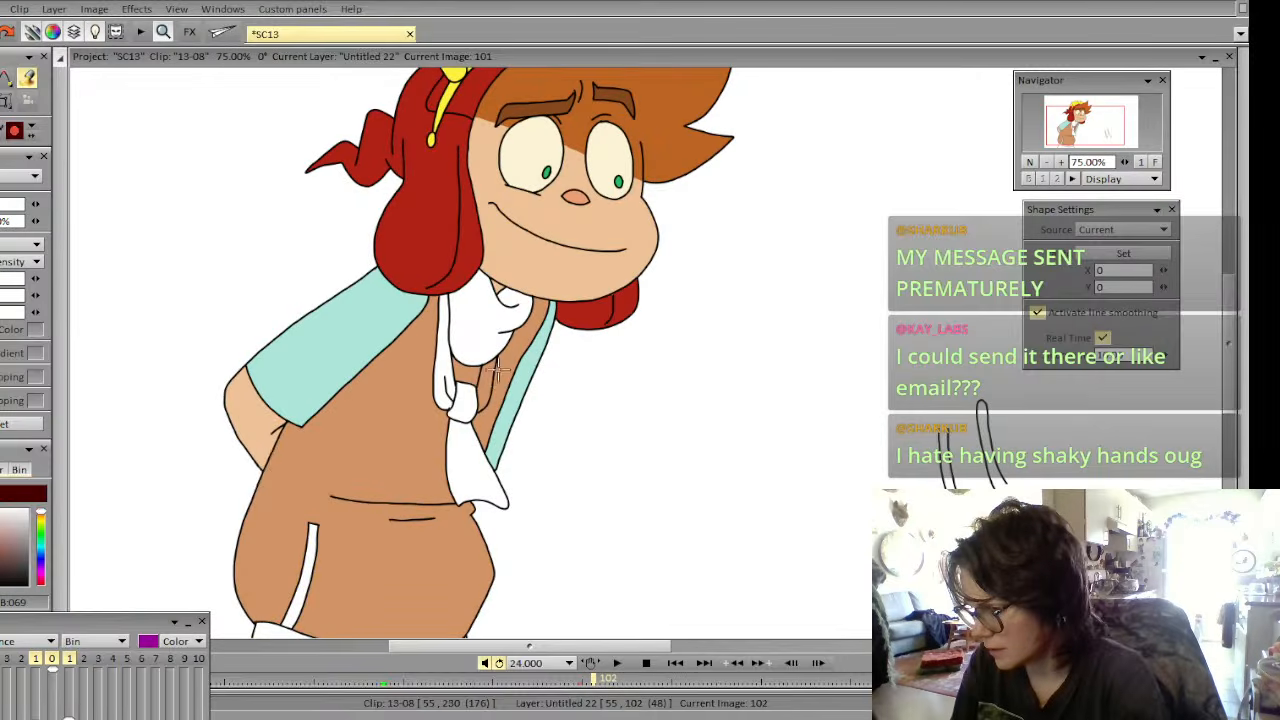
pyautogui.click(486, 385)
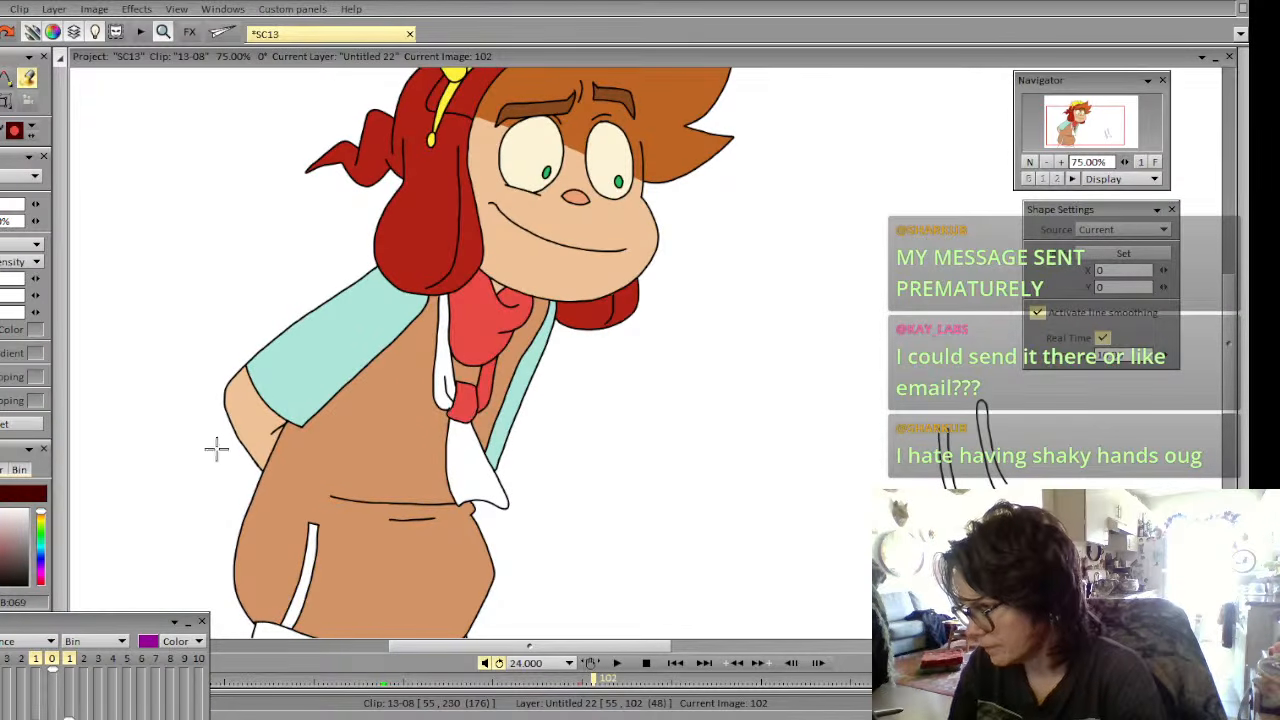
pyautogui.click(472, 462)
pyautogui.click(474, 346)
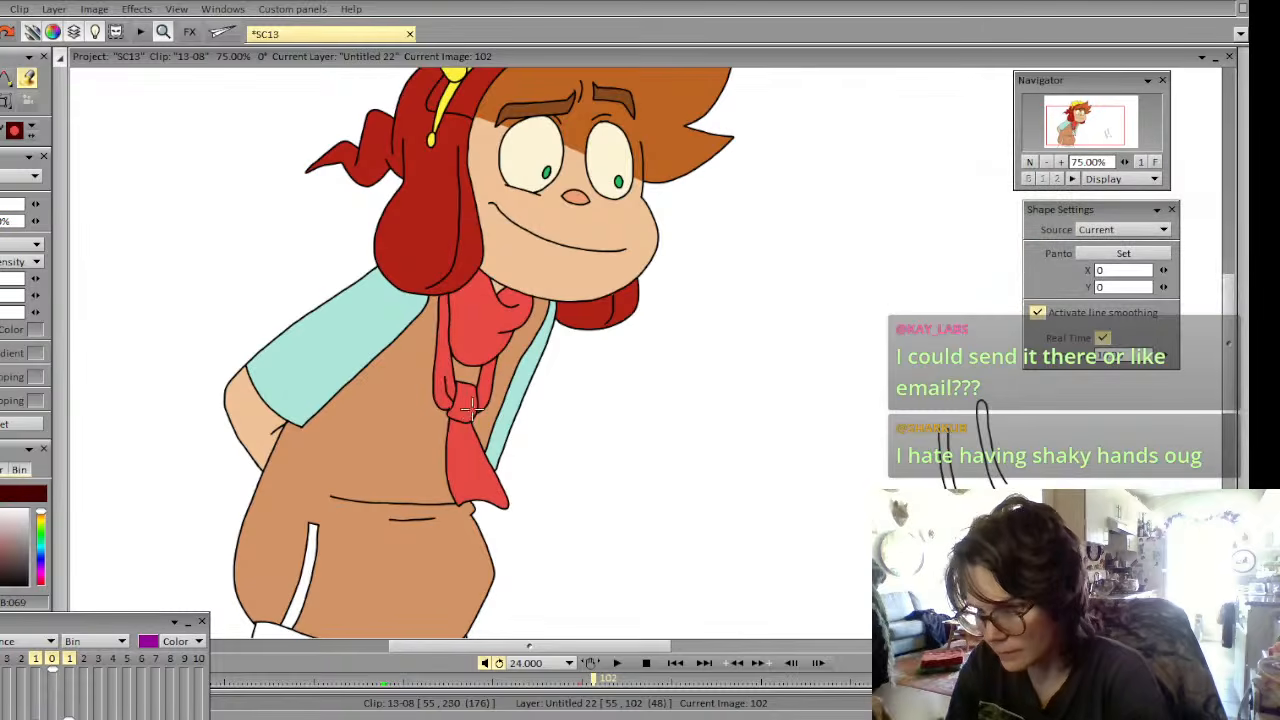
pyautogui.click(462, 402)
pyautogui.click(445, 371)
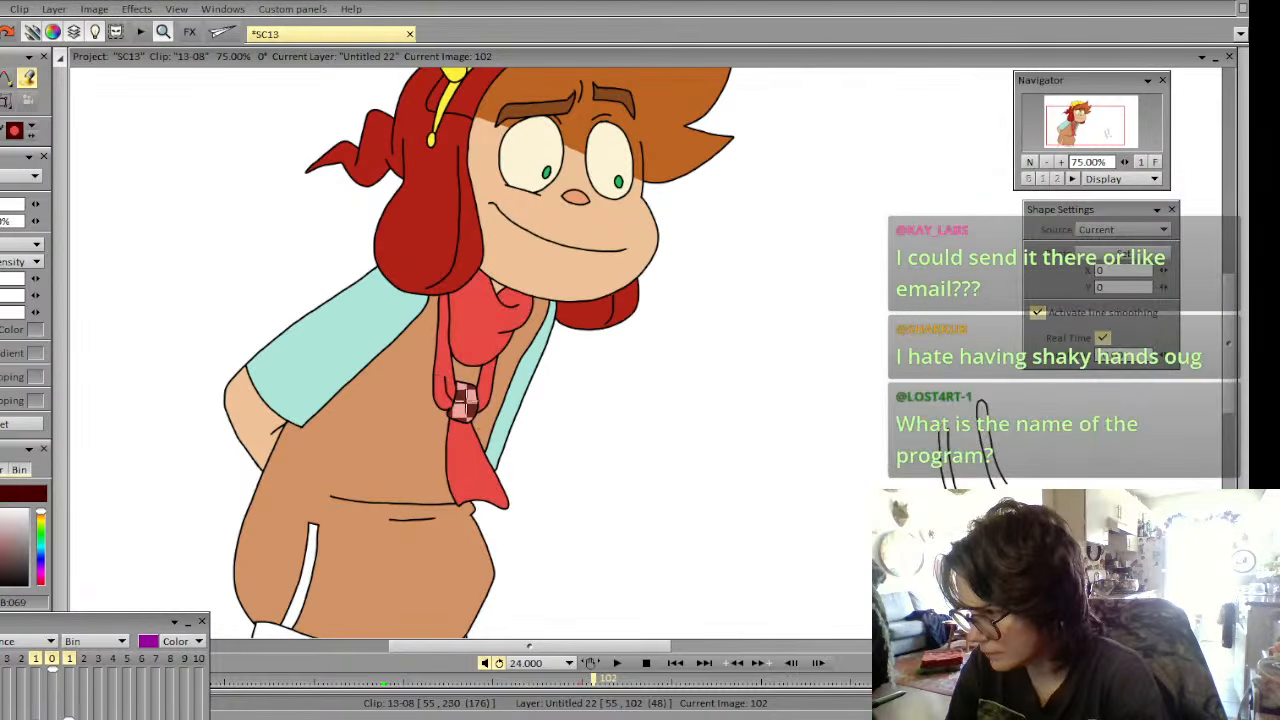
pyautogui.click(473, 464)
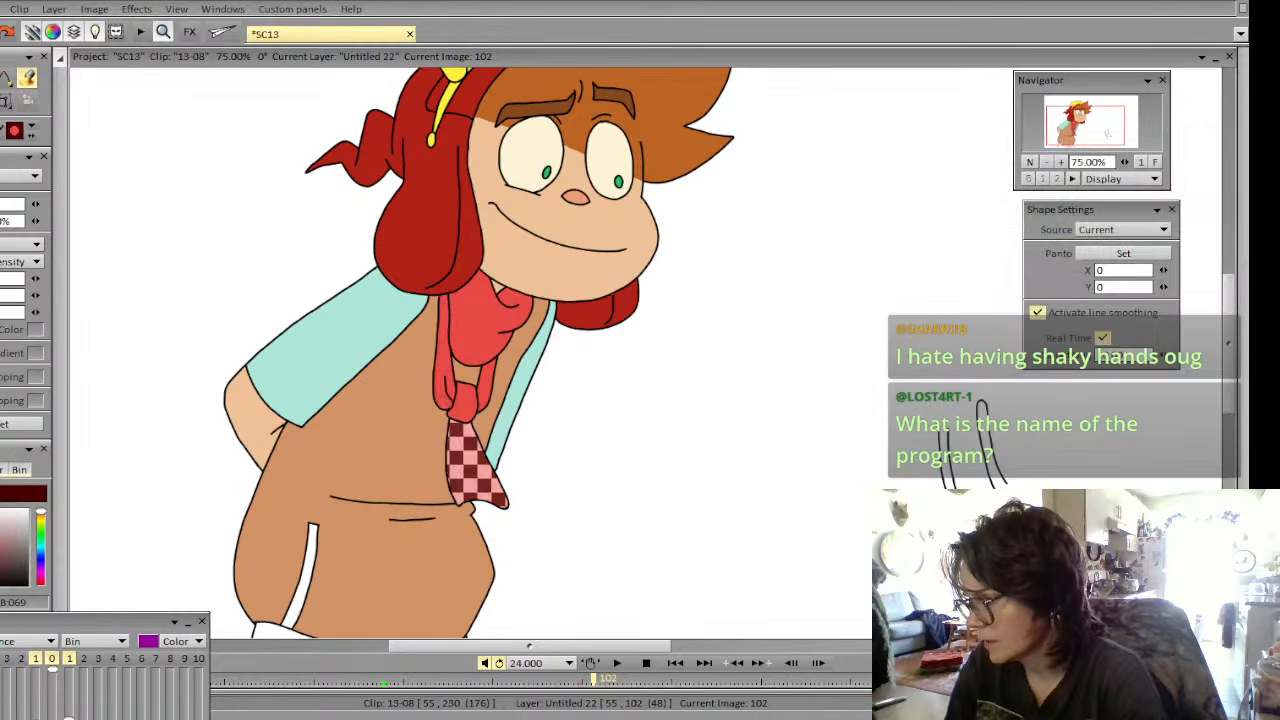
# Sample the yellow trim colour from frame 101 and fill the pocket stripe and waistband on frame 102
pyautogui.press('Left')
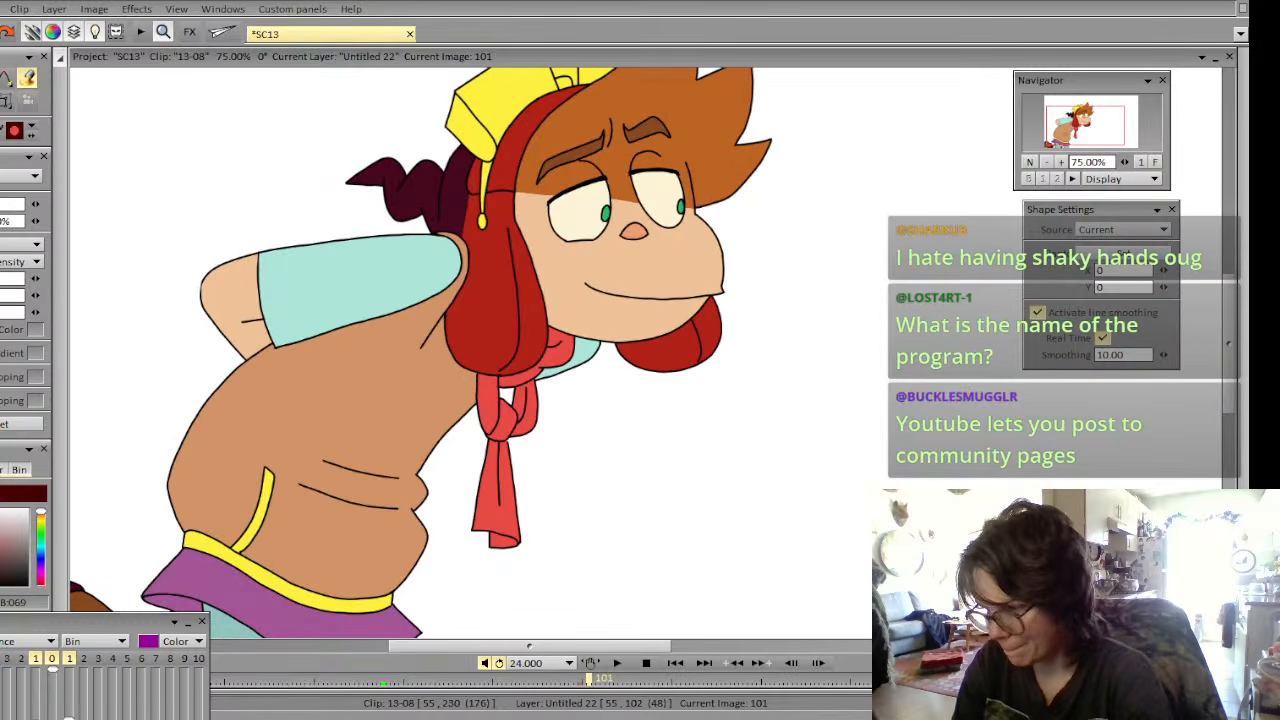
pyautogui.click(240, 559)
pyautogui.press('Right')
pyautogui.click(305, 585)
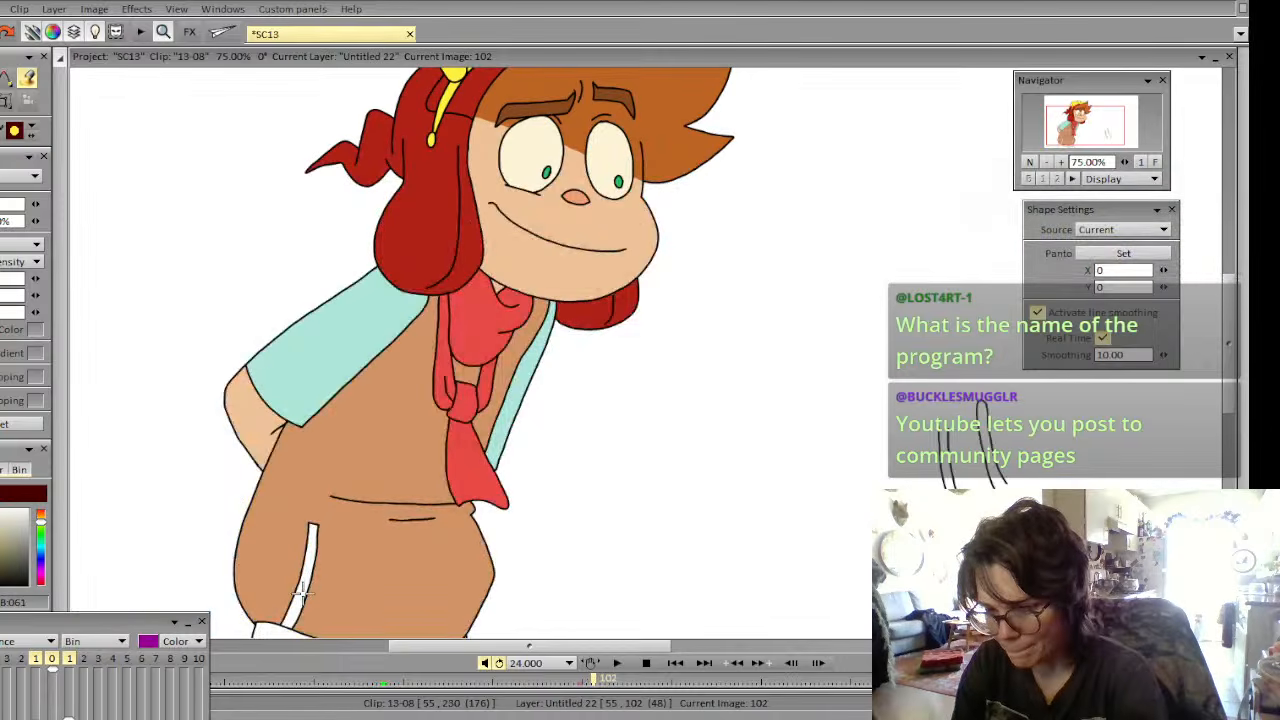
pyautogui.moveTo(1081, 131); pyautogui.dragTo(1095, 143)
pyautogui.click(388, 625)
# Sample the purple hem colour from frame 101, fill the area below the waistband on frame 102, and view the whole character at 50%
pyautogui.press('Left')
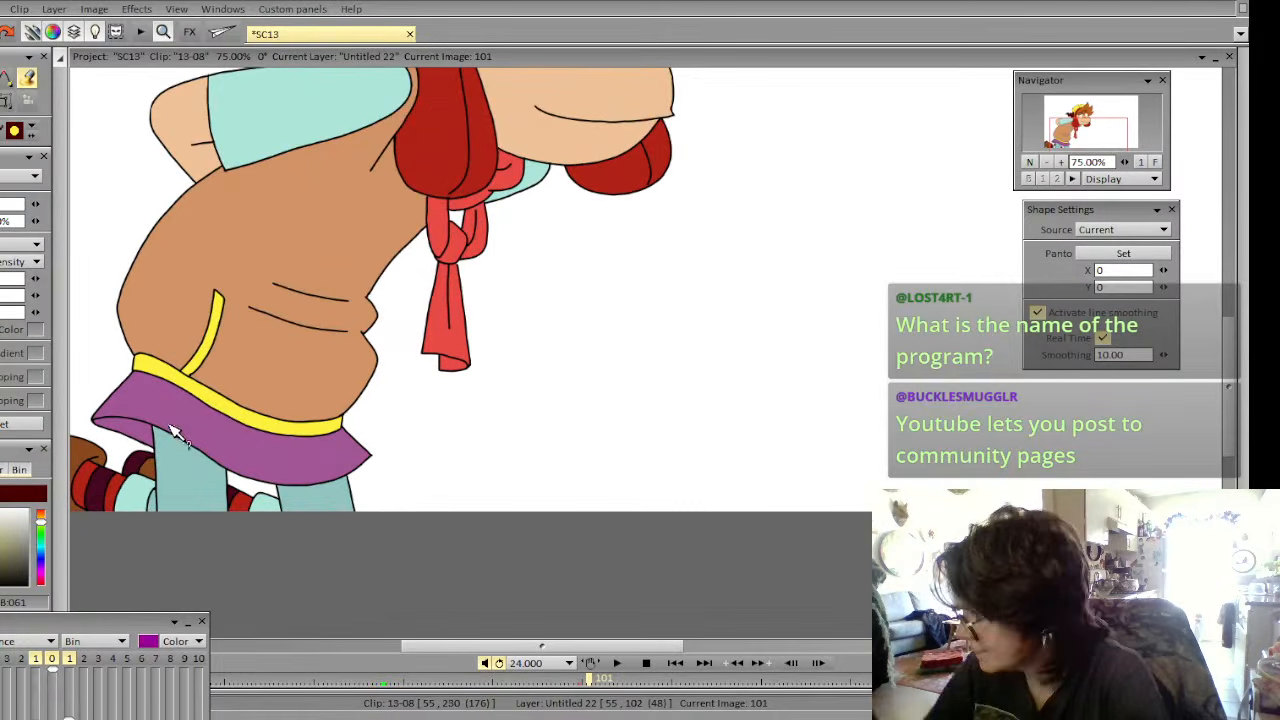
pyautogui.press('Right')
pyautogui.click(232, 505)
pyautogui.click(1048, 162)
pyautogui.click(1080, 136)
pyautogui.moveTo(1080, 136); pyautogui.dragTo(1092, 120)
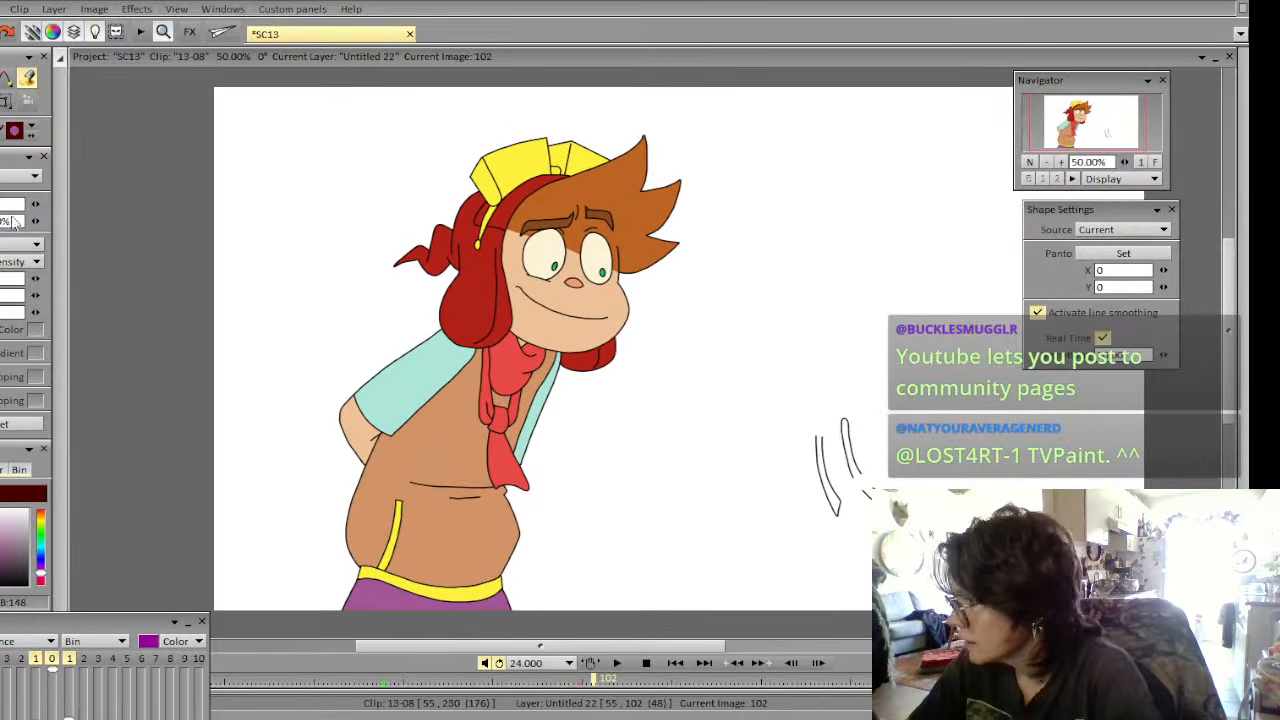
# Select the connected red area of the hood and its back tail on frame 102 and return to frame 101
pyautogui.click(1, 101)
pyautogui.click(479, 319)
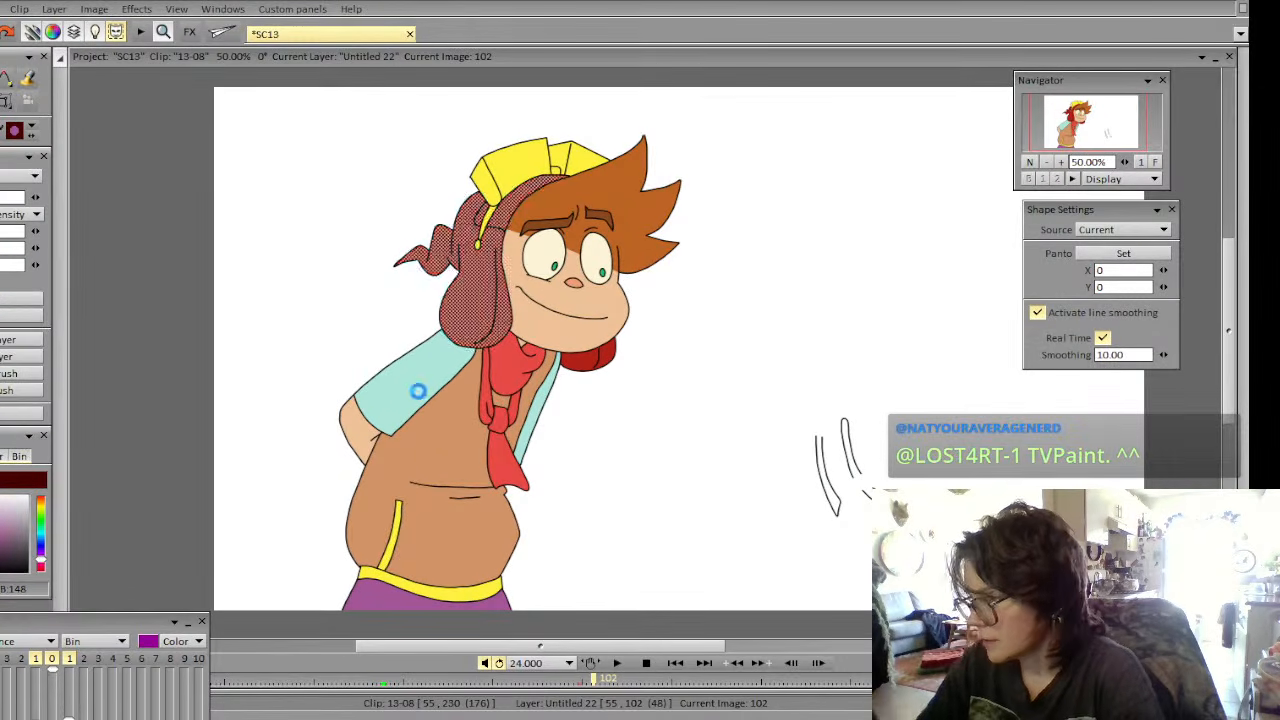
pyautogui.press('Left')
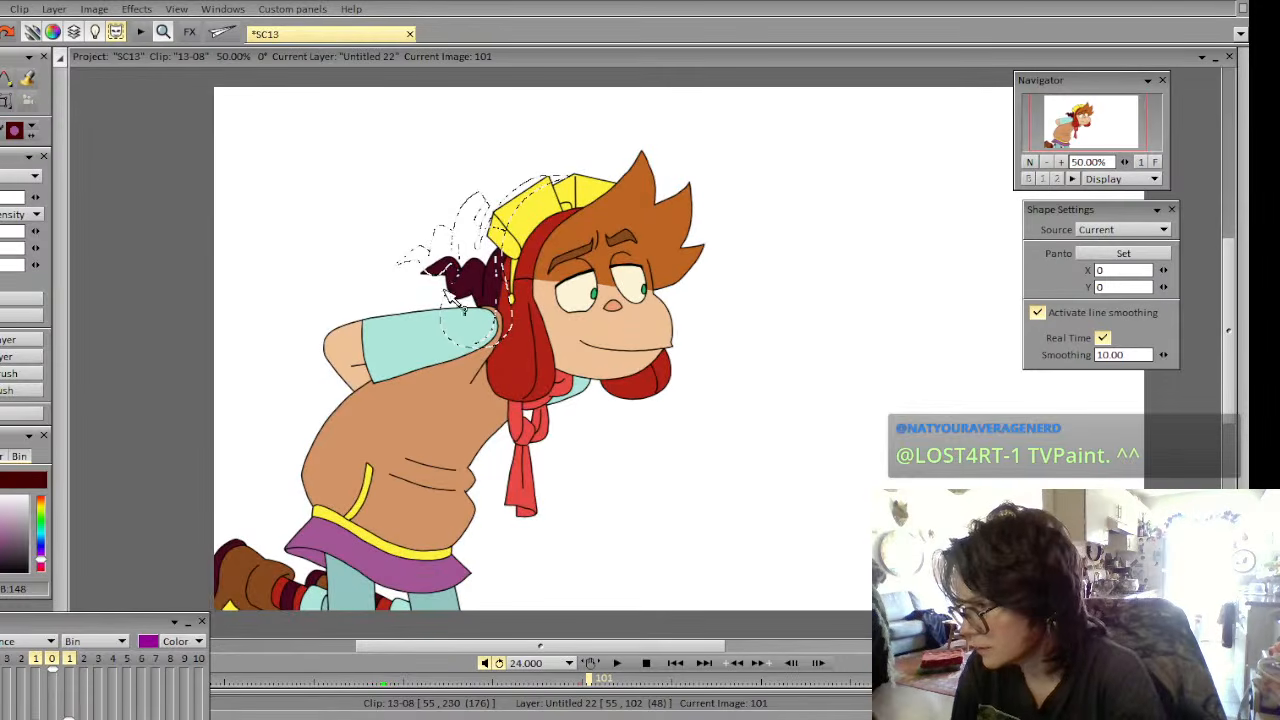
# On frame 102, paint a dark maroon dividing stroke between the ponytail and the red hat flap, inside the selection
pyautogui.click(1061, 162)
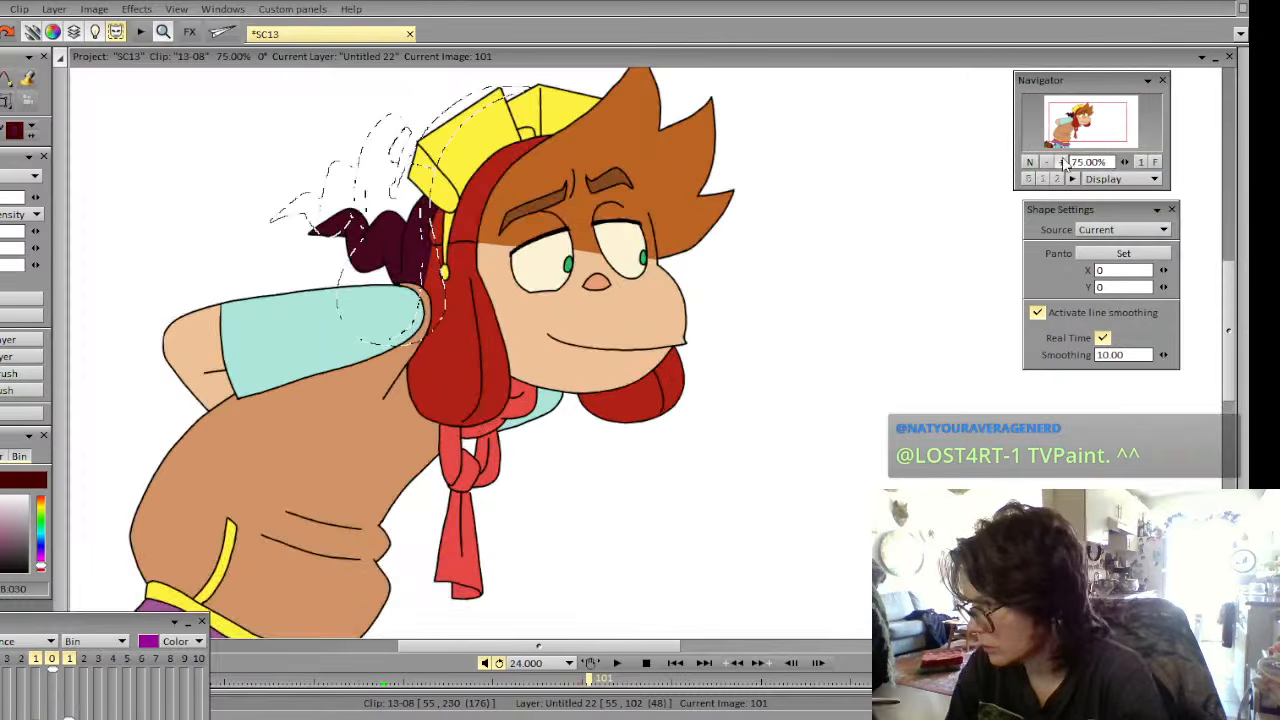
pyautogui.click(1062, 161)
pyautogui.moveTo(1087, 126)
pyautogui.mouseDown()
pyautogui.moveTo(1064, 116)
pyautogui.moveTo(1088, 122)
pyautogui.mouseUp()
pyautogui.press('Right')
pyautogui.press('b')
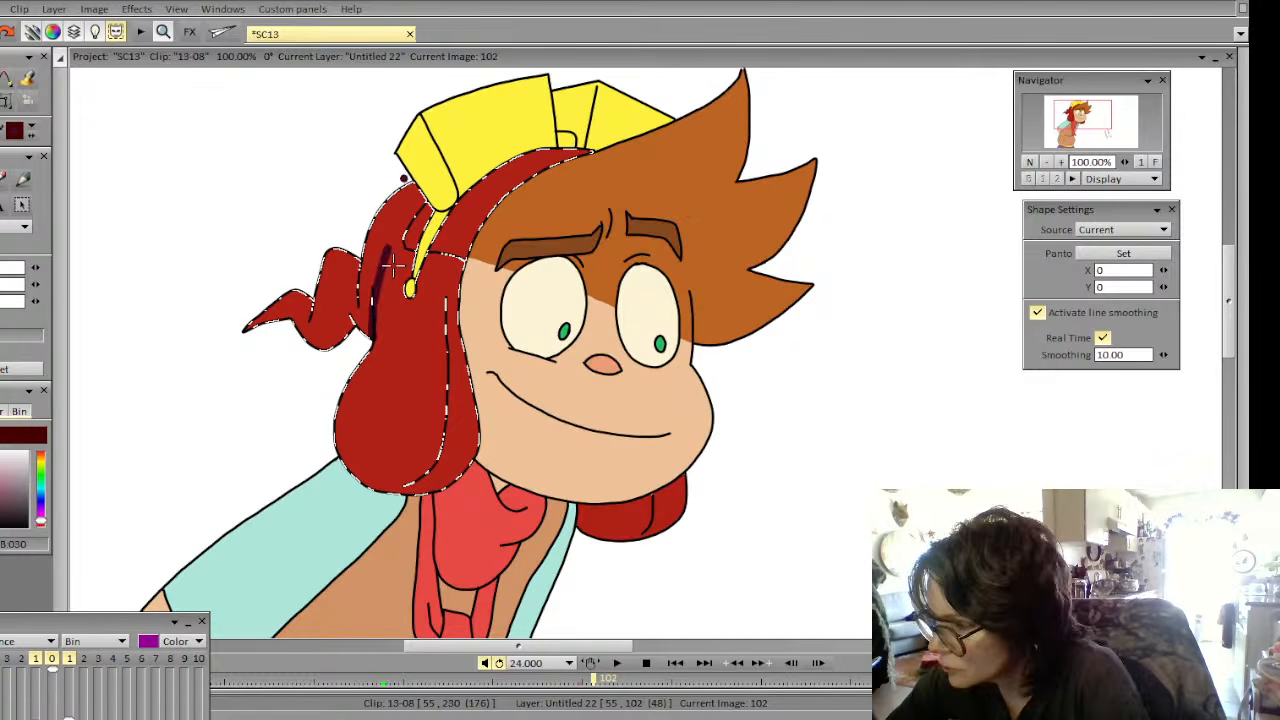
pyautogui.moveTo(401, 234); pyautogui.dragTo(413, 209)
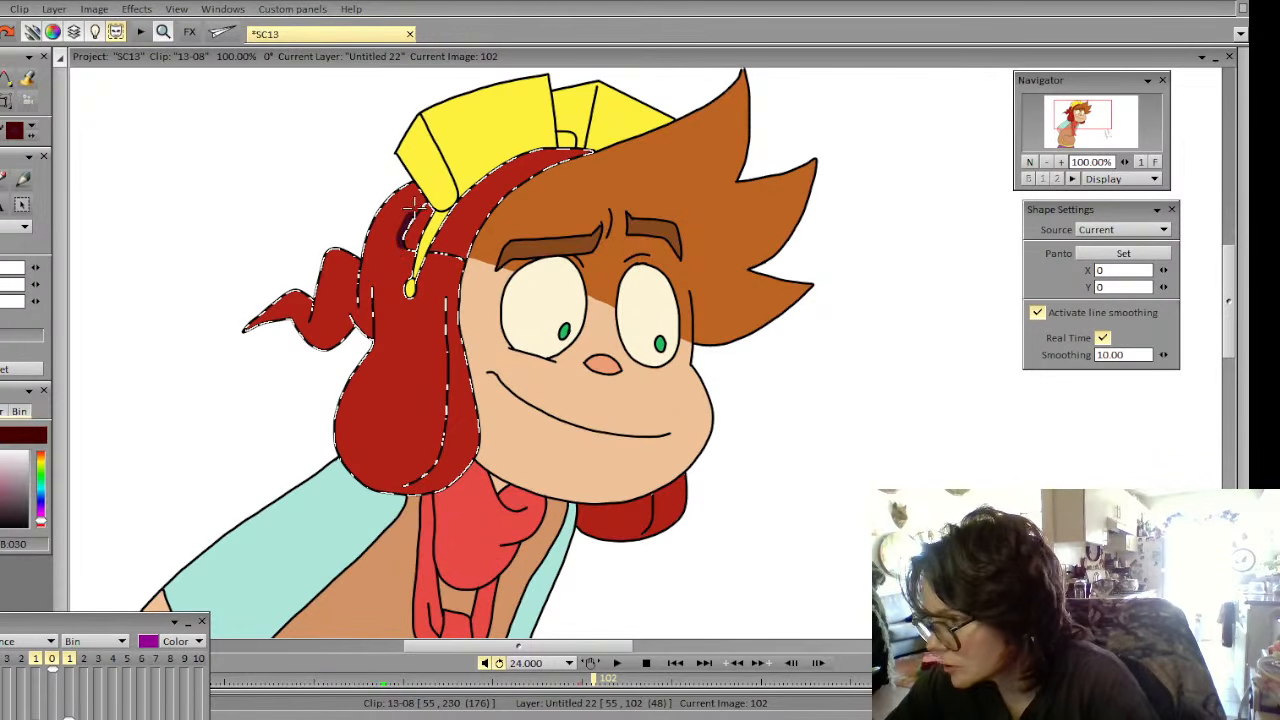
pyautogui.moveTo(388, 273); pyautogui.dragTo(372, 327)
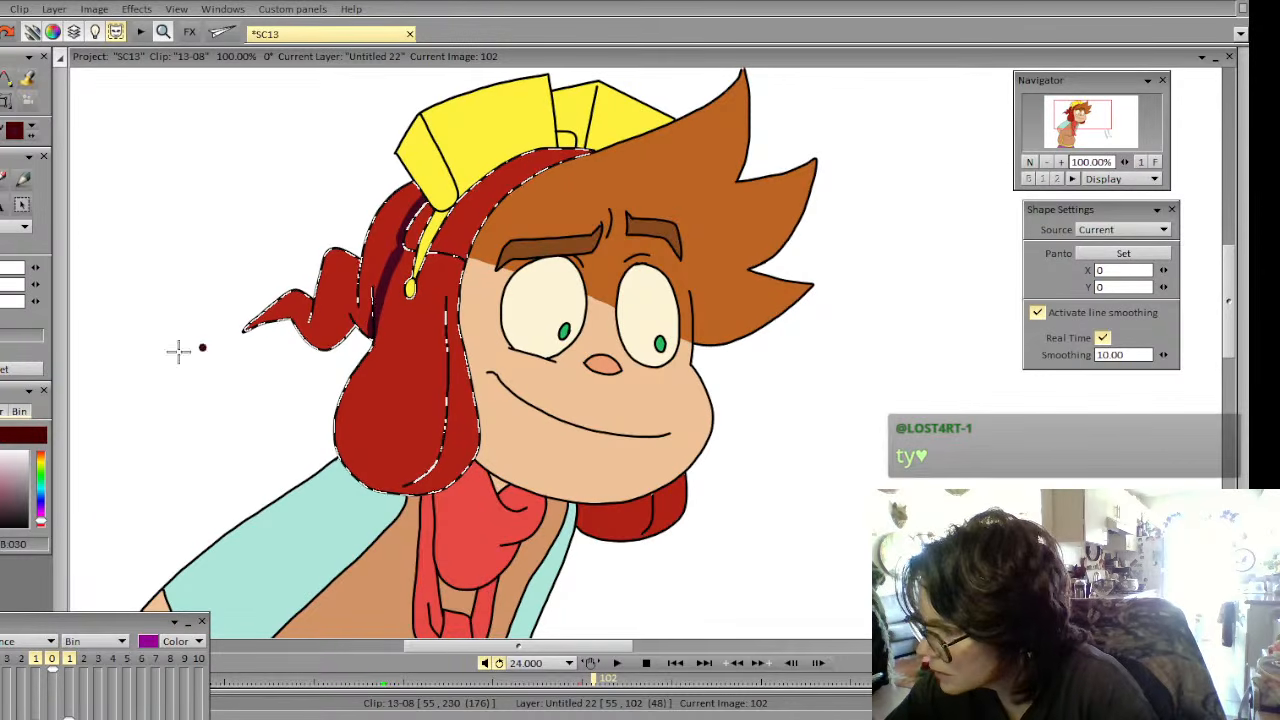
# Paint the rest of the ponytail behind the hat dark maroon on frame 102, comparing it with frame 101
pyautogui.click(2, 268)
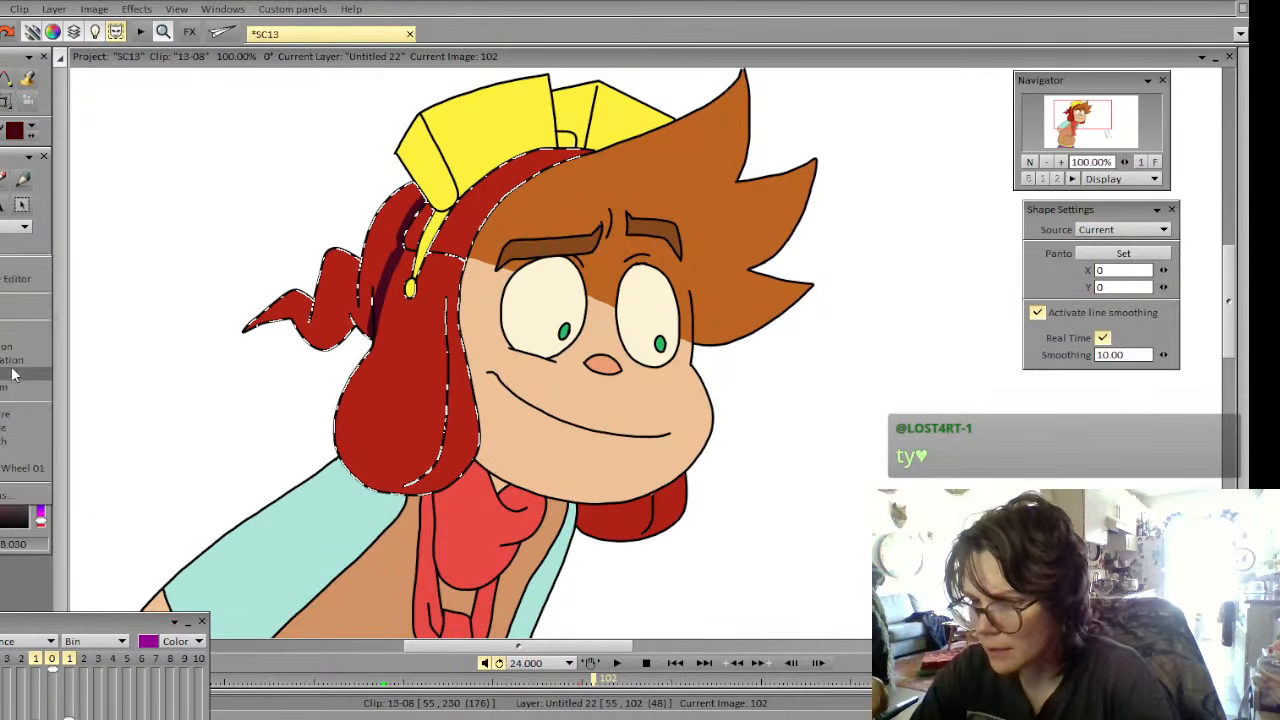
pyautogui.click(16, 415)
pyautogui.moveTo(298, 294)
pyautogui.mouseDown()
pyautogui.moveTo(250, 332)
pyautogui.moveTo(301, 314)
pyautogui.moveTo(327, 362)
pyautogui.moveTo(308, 292)
pyautogui.moveTo(334, 347)
pyautogui.moveTo(312, 288)
pyautogui.moveTo(337, 230)
pyautogui.moveTo(345, 340)
pyautogui.moveTo(325, 272)
pyautogui.moveTo(400, 204)
pyautogui.moveTo(352, 275)
pyautogui.moveTo(348, 338)
pyautogui.moveTo(364, 290)
pyautogui.moveTo(362, 342)
pyautogui.moveTo(370, 278)
pyautogui.moveTo(420, 186)
pyautogui.moveTo(365, 254)
pyautogui.moveTo(380, 213)
pyautogui.moveTo(362, 290)
pyautogui.moveTo(400, 205)
pyautogui.mouseUp()
pyautogui.press('Left')
pyautogui.press('Right')
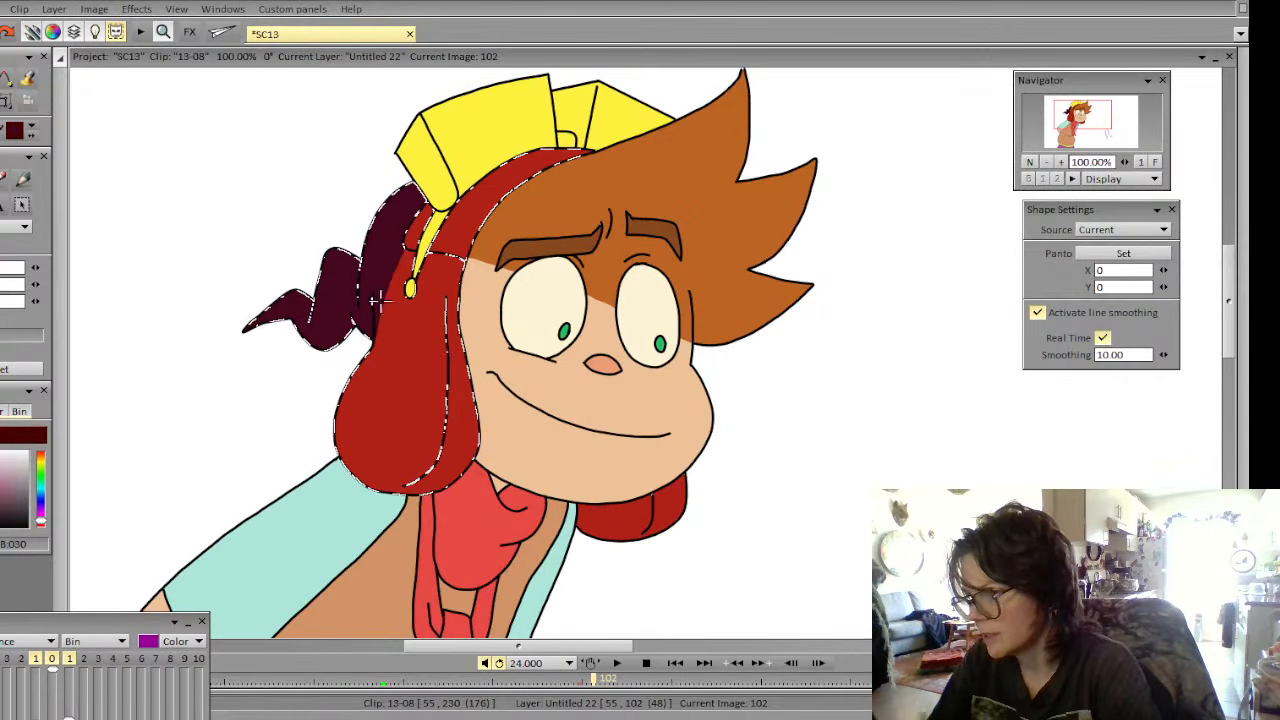
pyautogui.press('Left')
pyautogui.press('Right')
# Go to frame 104, clear the leftover selection and activate the fill tool
pyautogui.click(1046, 162)
pyautogui.click(1046, 162)
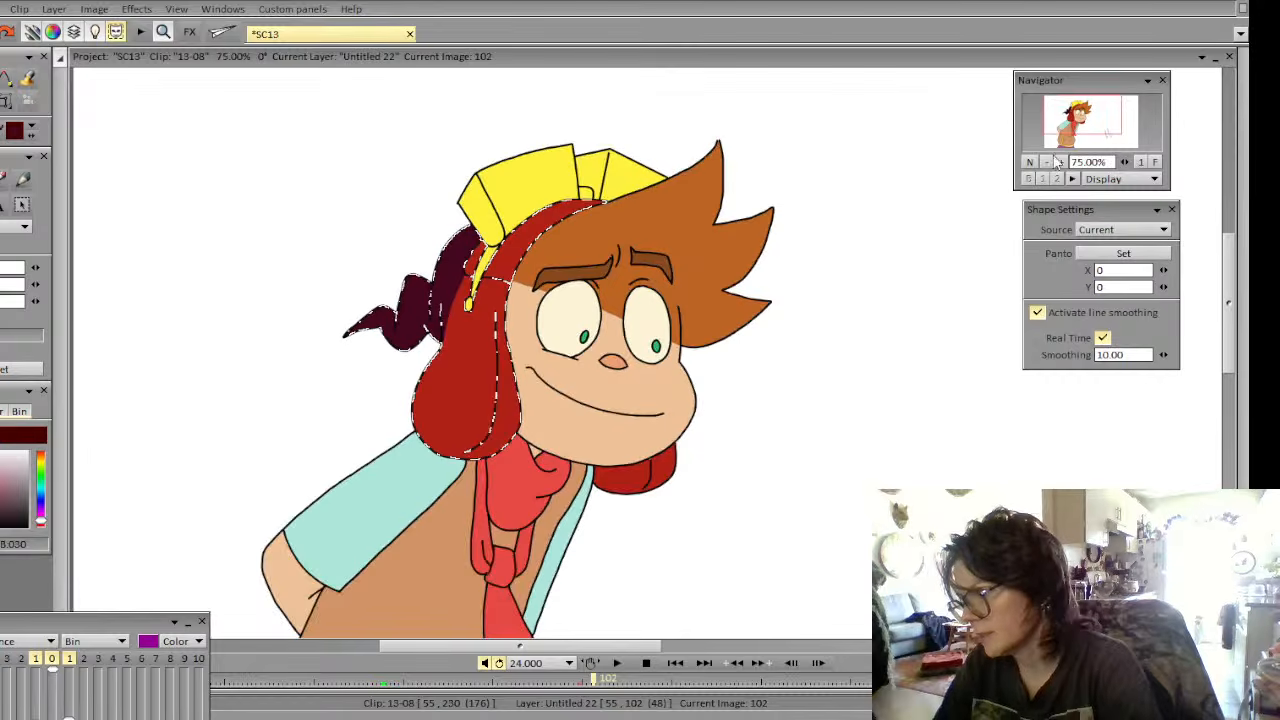
pyautogui.click(1046, 162)
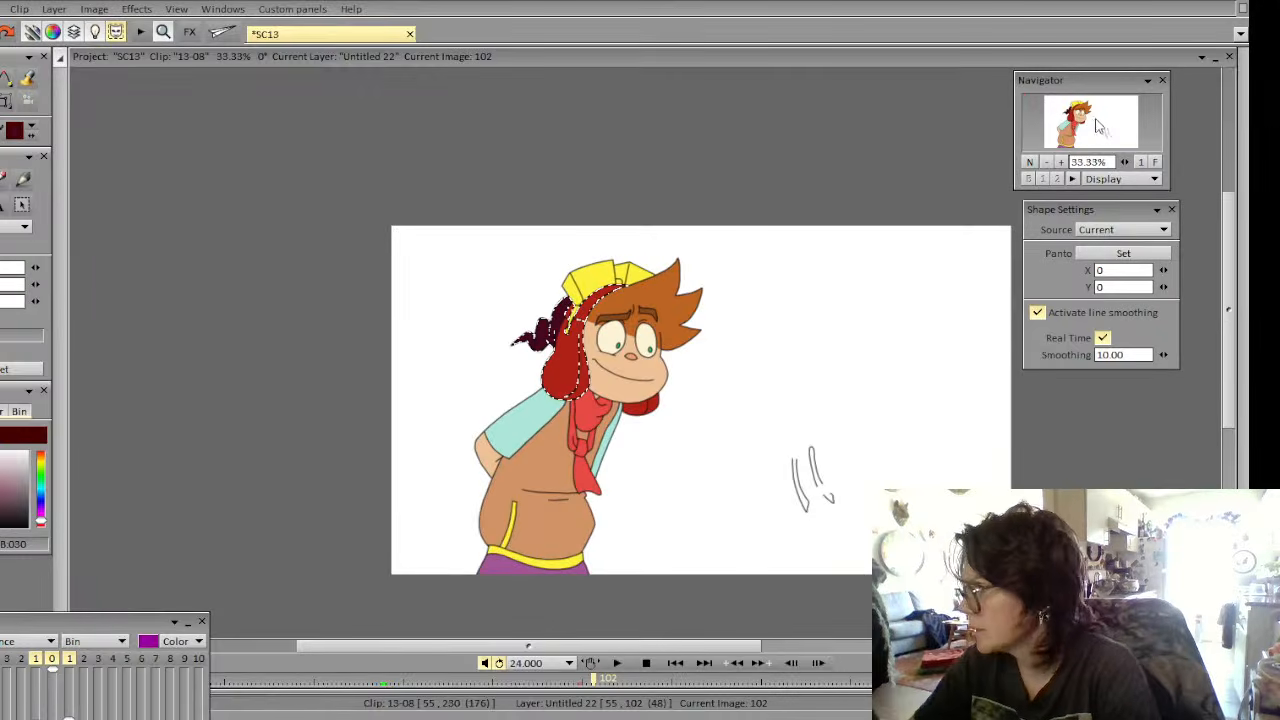
pyautogui.press('Right')
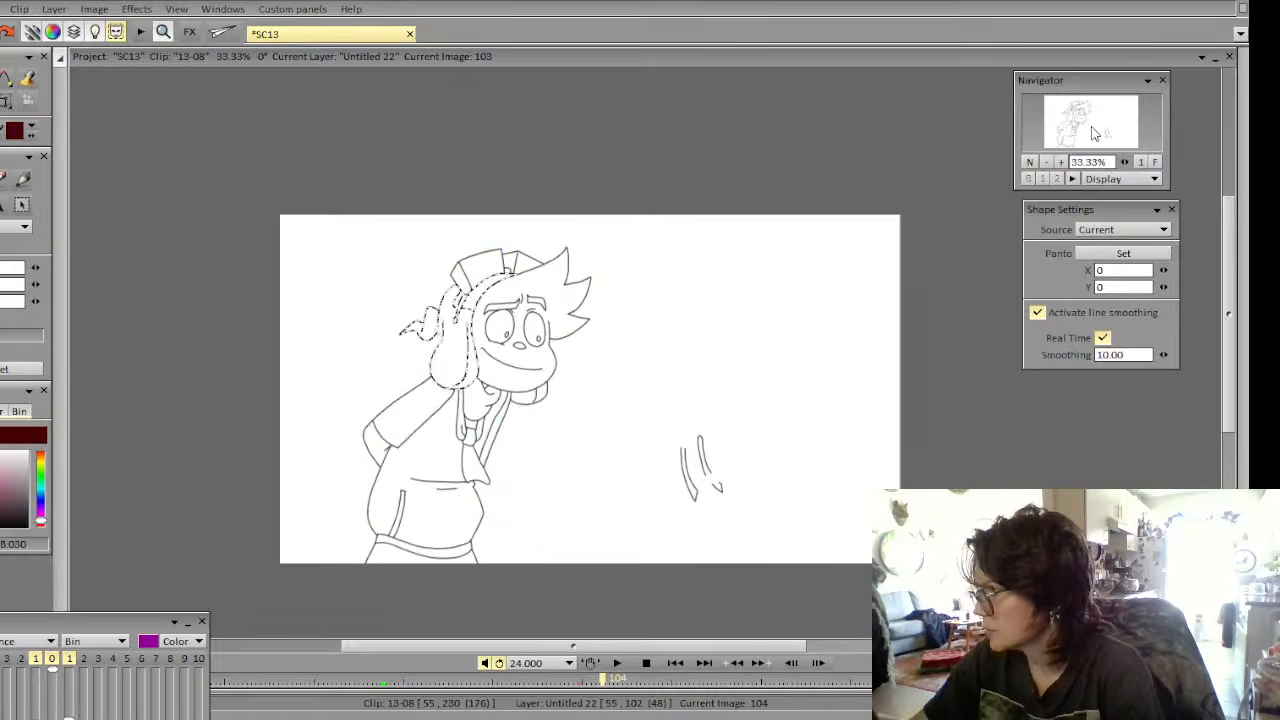
pyautogui.press('Right')
pyautogui.click(4, 101)
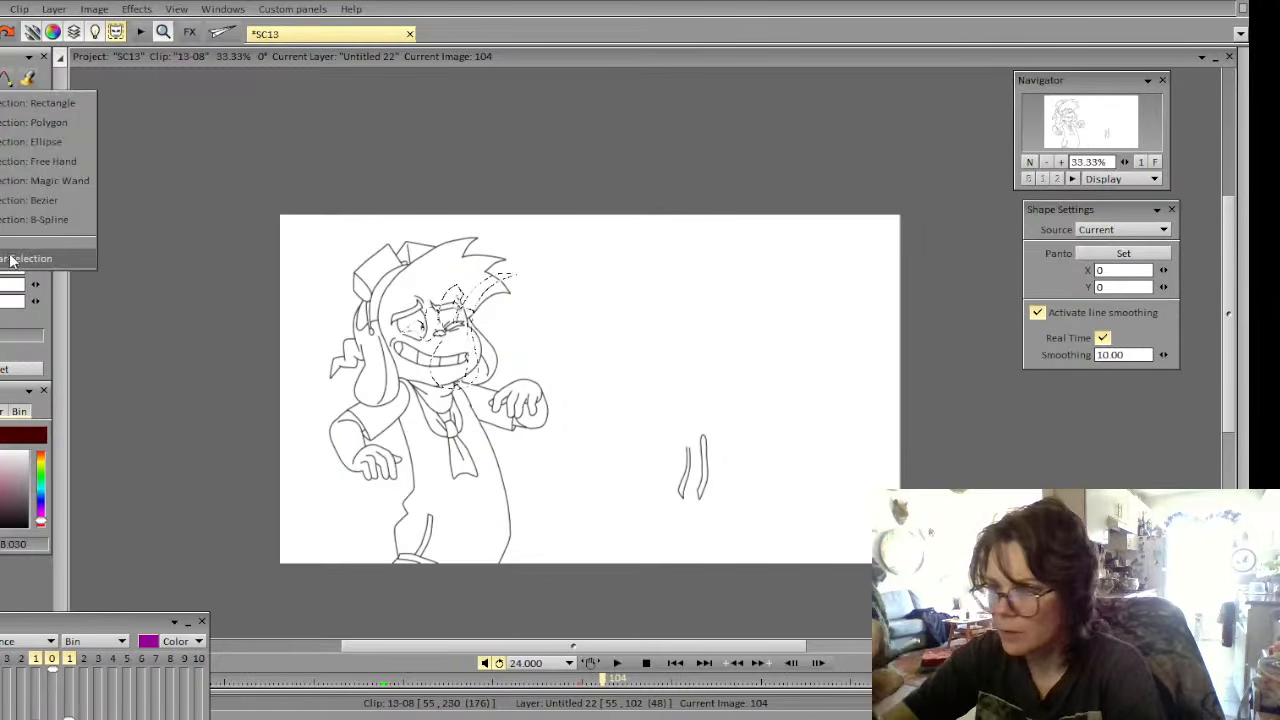
pyautogui.click(14, 260)
pyautogui.press('Right')
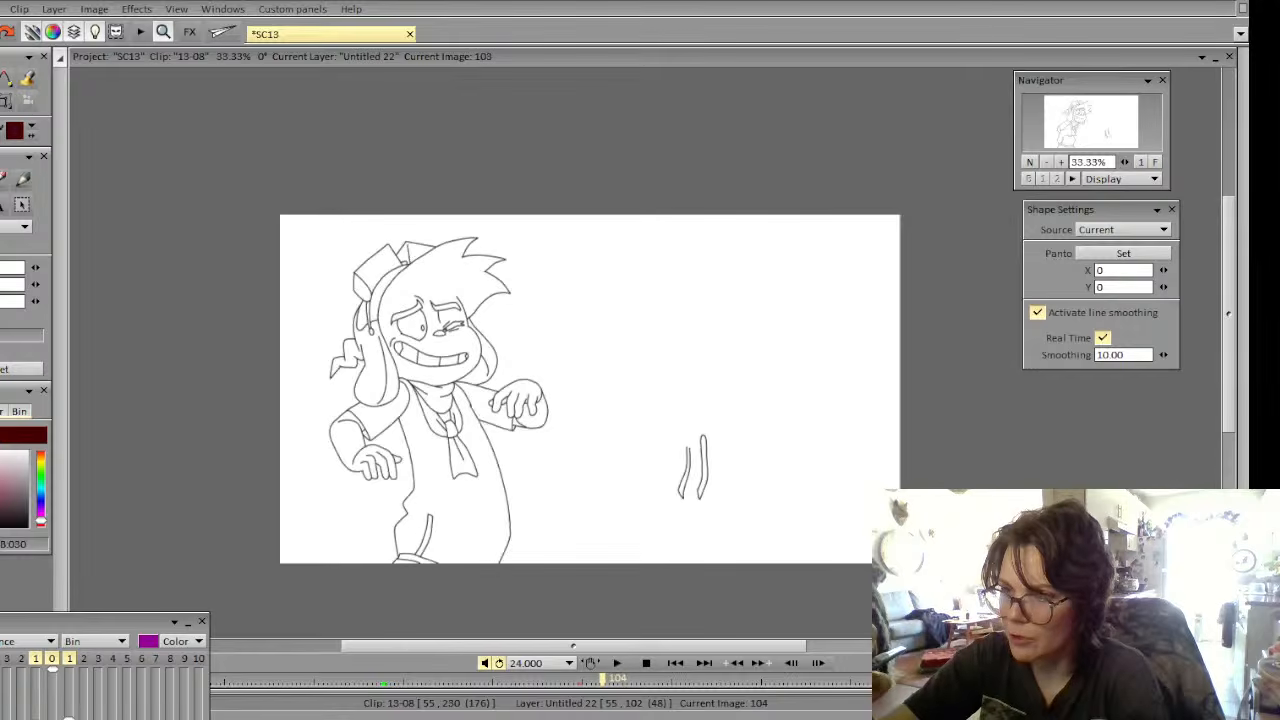
pyautogui.press('Left')
pyautogui.press('Right')
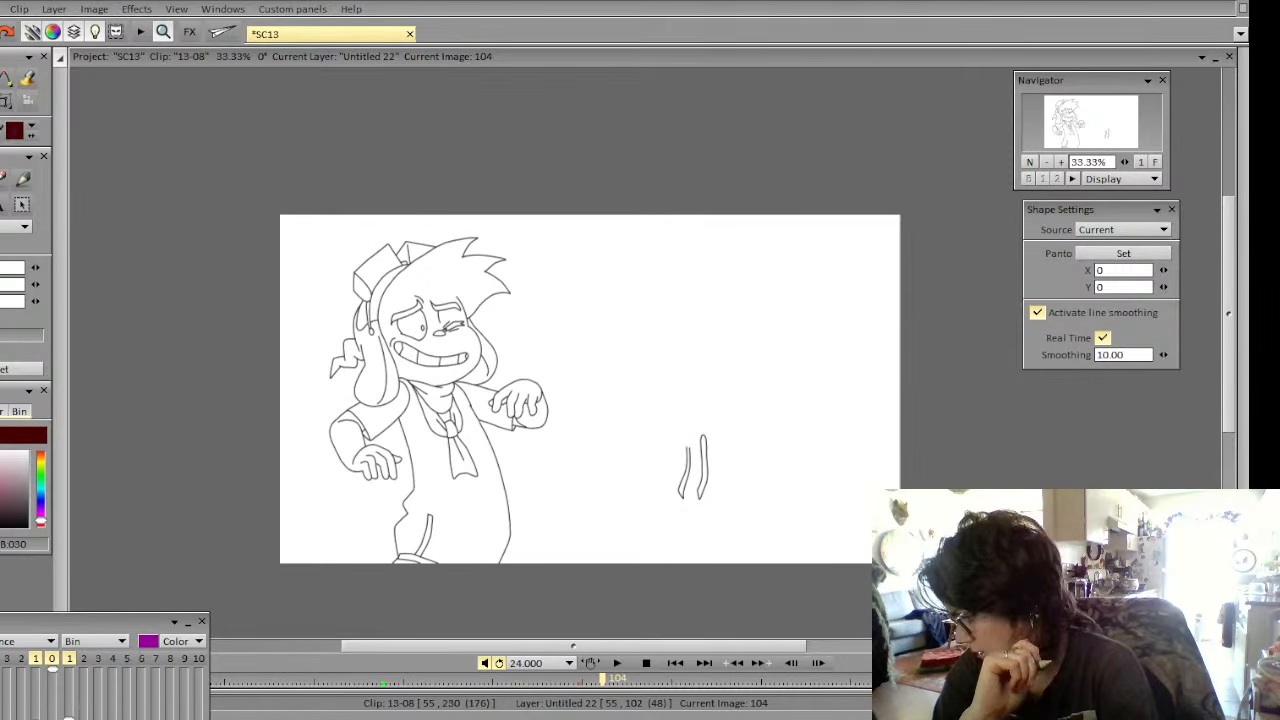
pyautogui.click(28, 78)
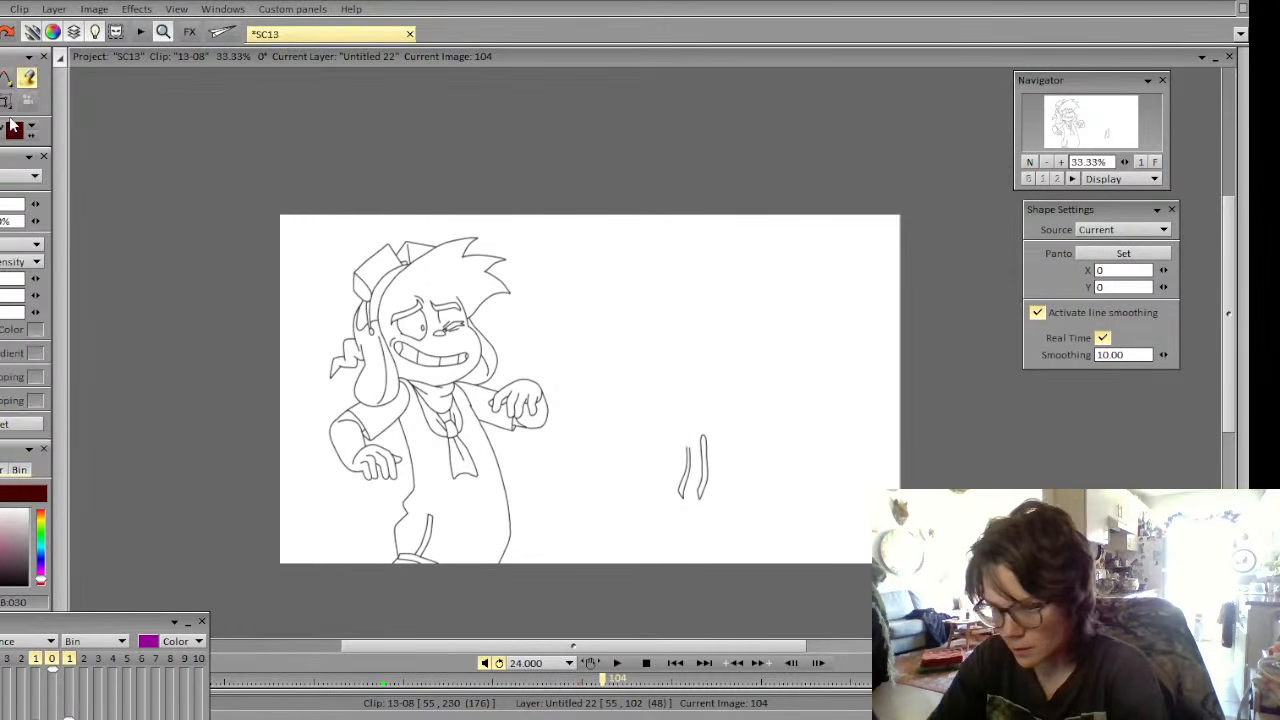
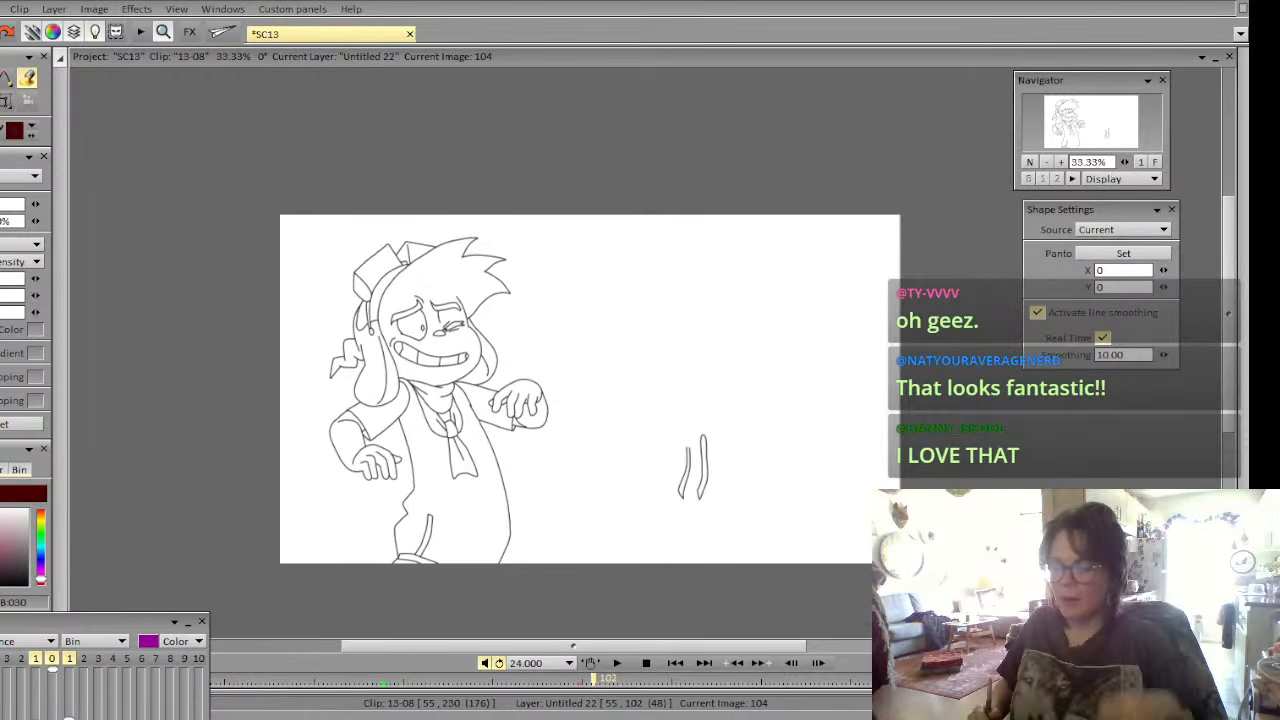
# Flip back and forth through frames 102 to 104 to compare the character's poses
pyautogui.press('Left')
pyautogui.press('Left')
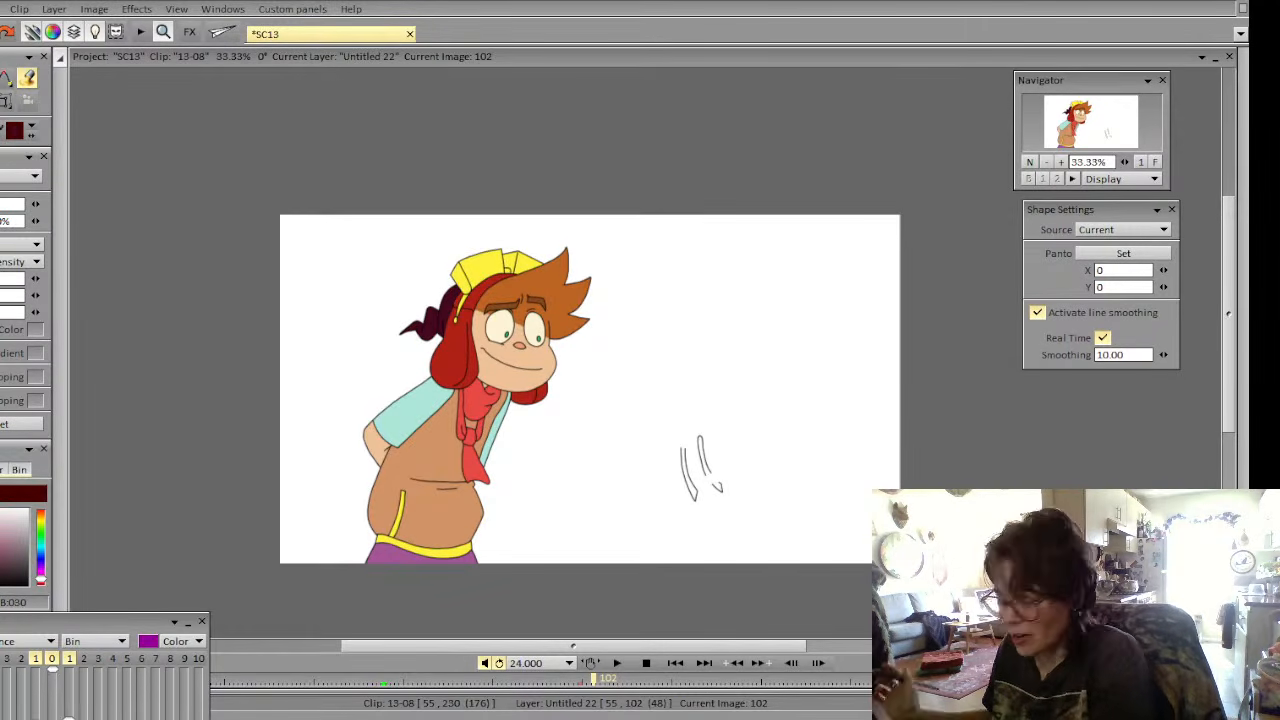
pyautogui.press('Left')
pyautogui.press('Right')
pyautogui.press('Right')
pyautogui.press('Left')
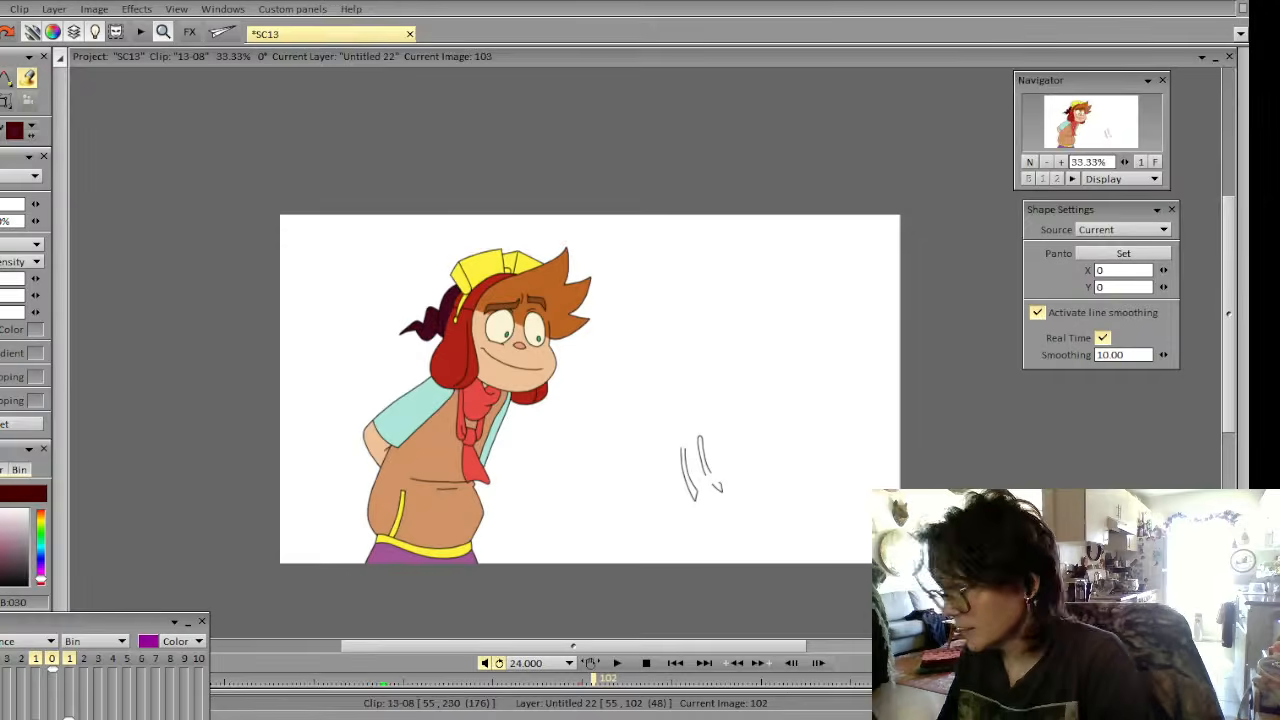
pyautogui.press('Right')
pyautogui.press('Right')
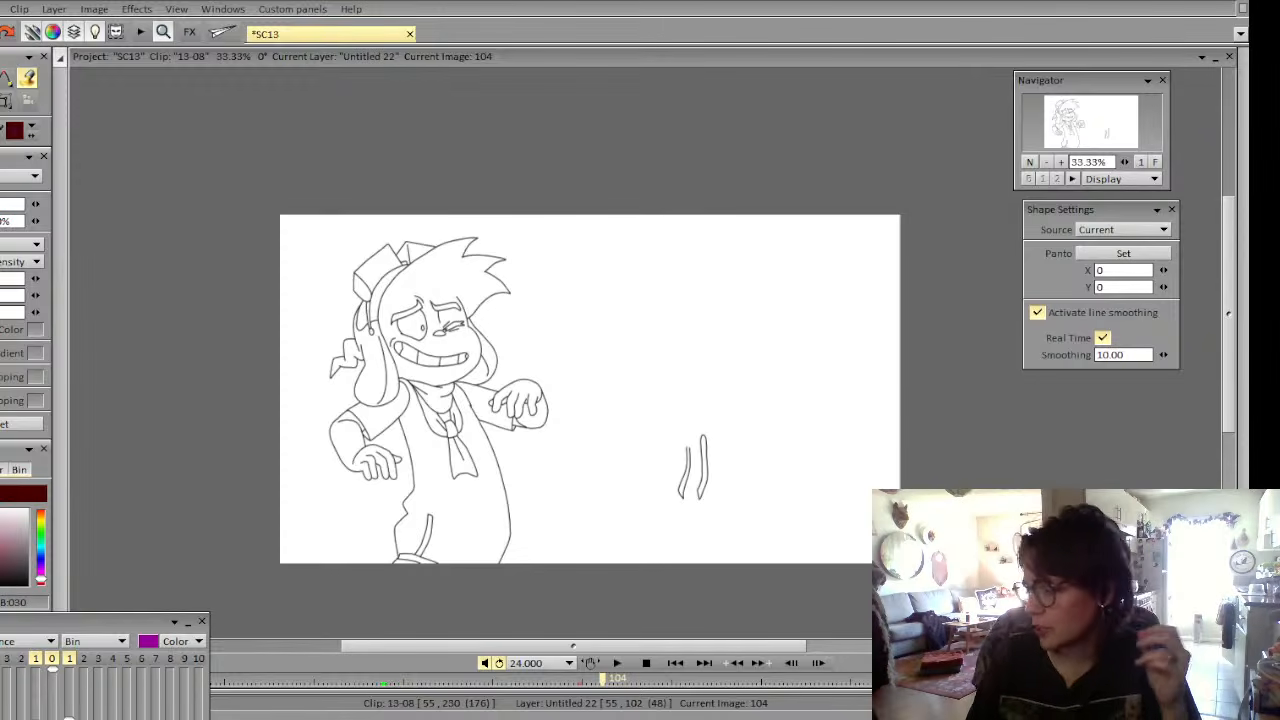
pyautogui.press('Left')
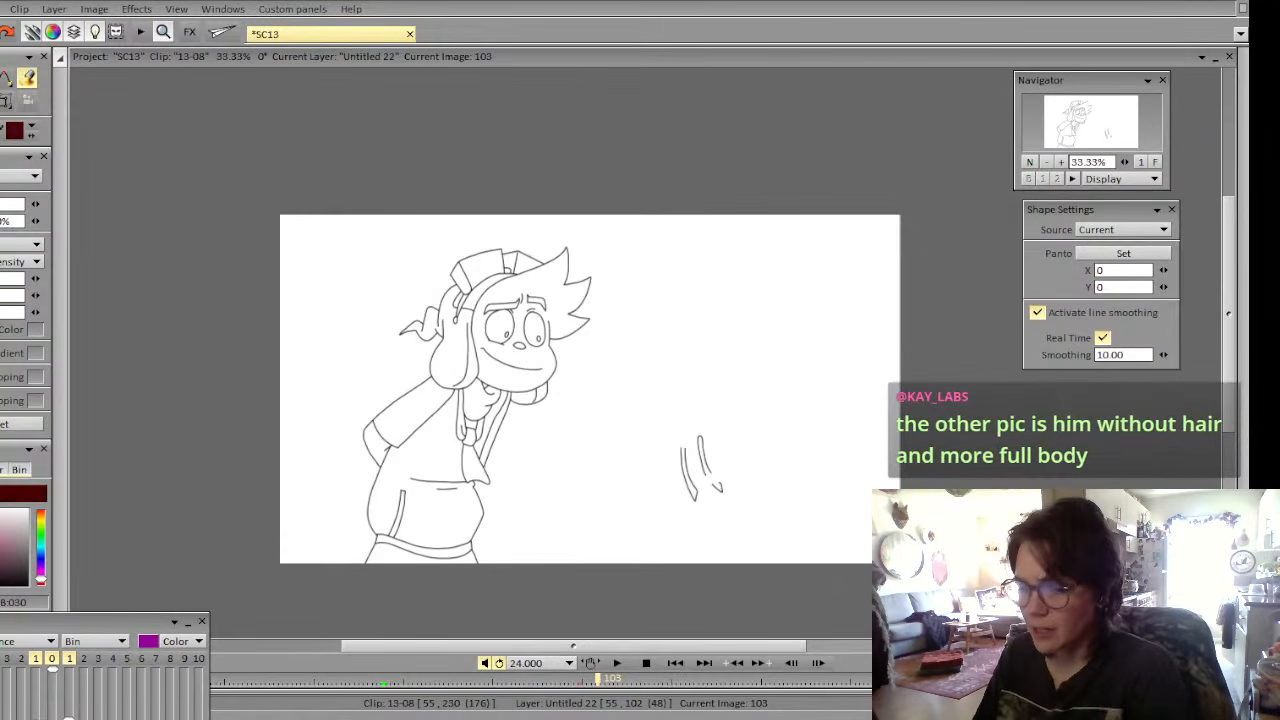
pyautogui.press('Right')
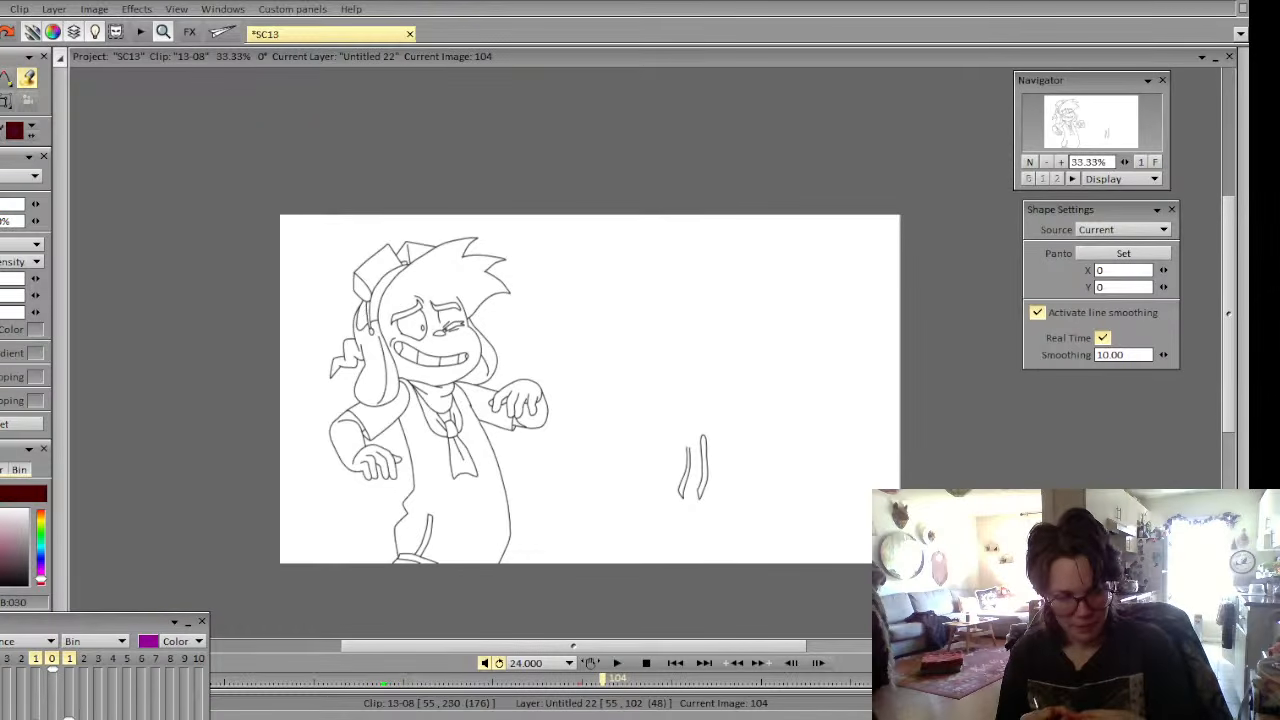
pyautogui.press('Left')
pyautogui.press('Left')
pyautogui.press('Right')
pyautogui.press('Left')
pyautogui.press('Right')
pyautogui.press('Right')
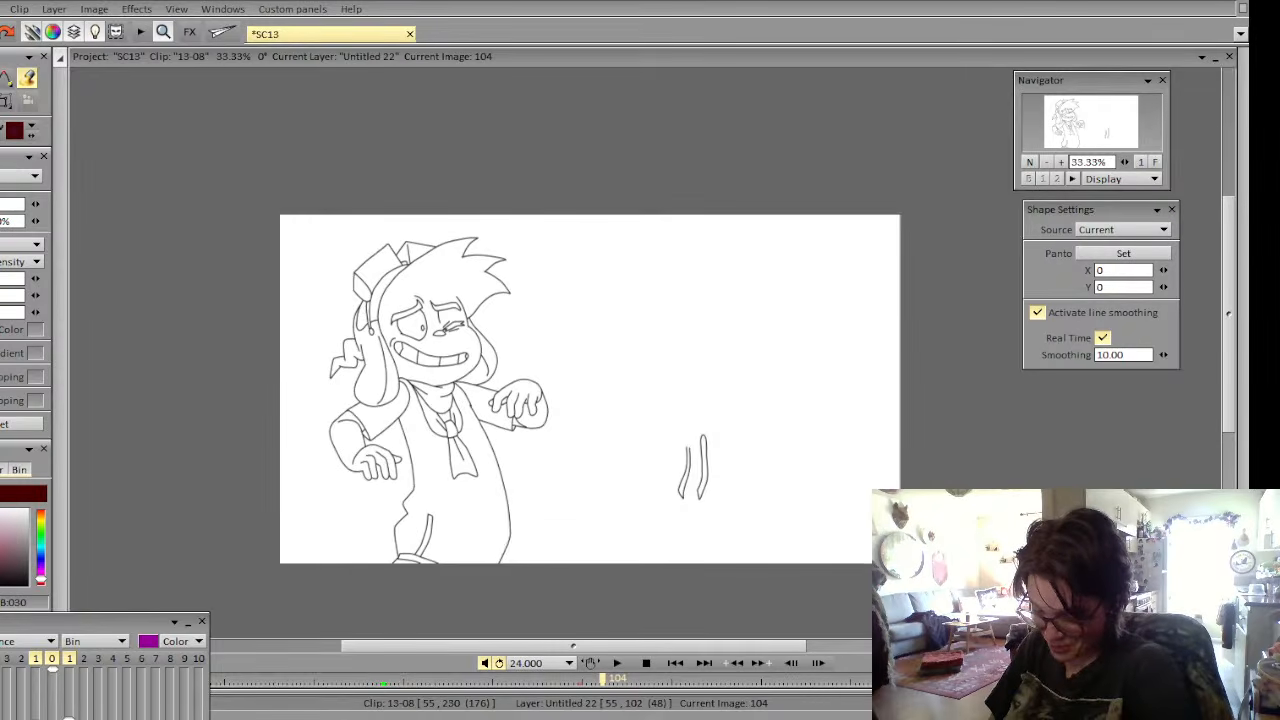
pyautogui.press('Left')
pyautogui.press('Right')
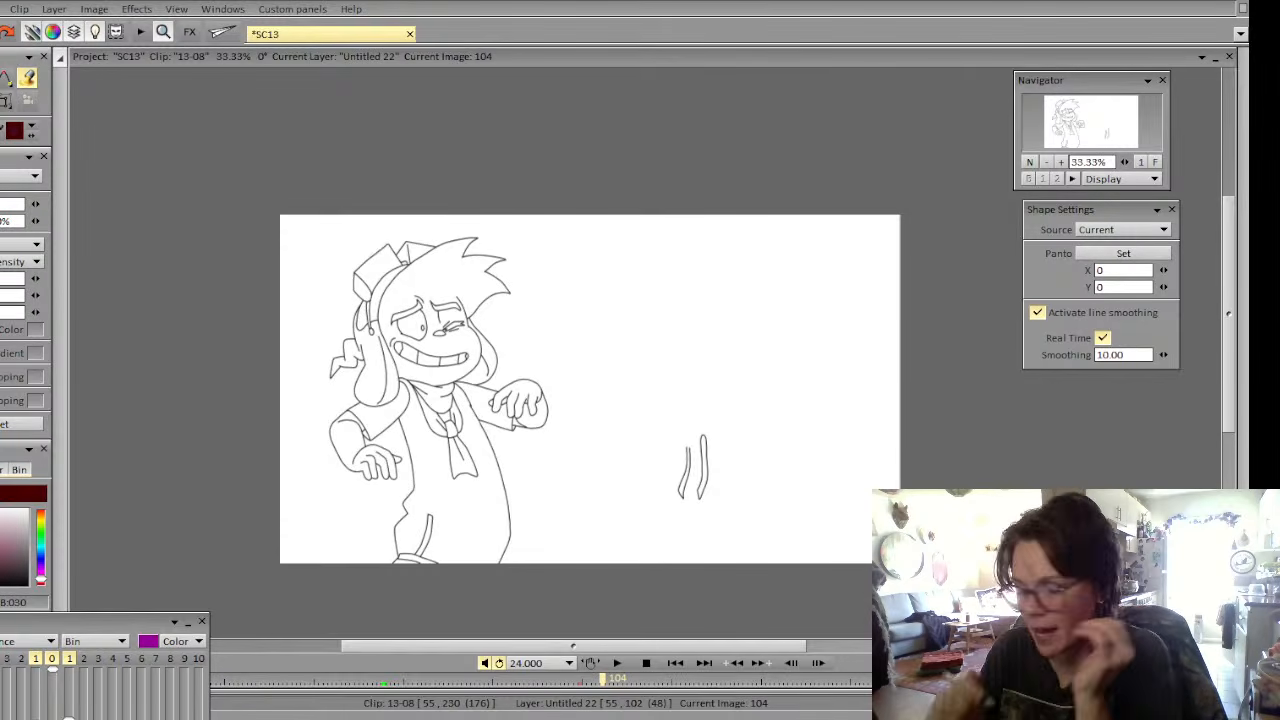
pyautogui.press('Left')
pyautogui.press('Right')
pyautogui.press('Left')
pyautogui.press('Right')
pyautogui.press('Right')
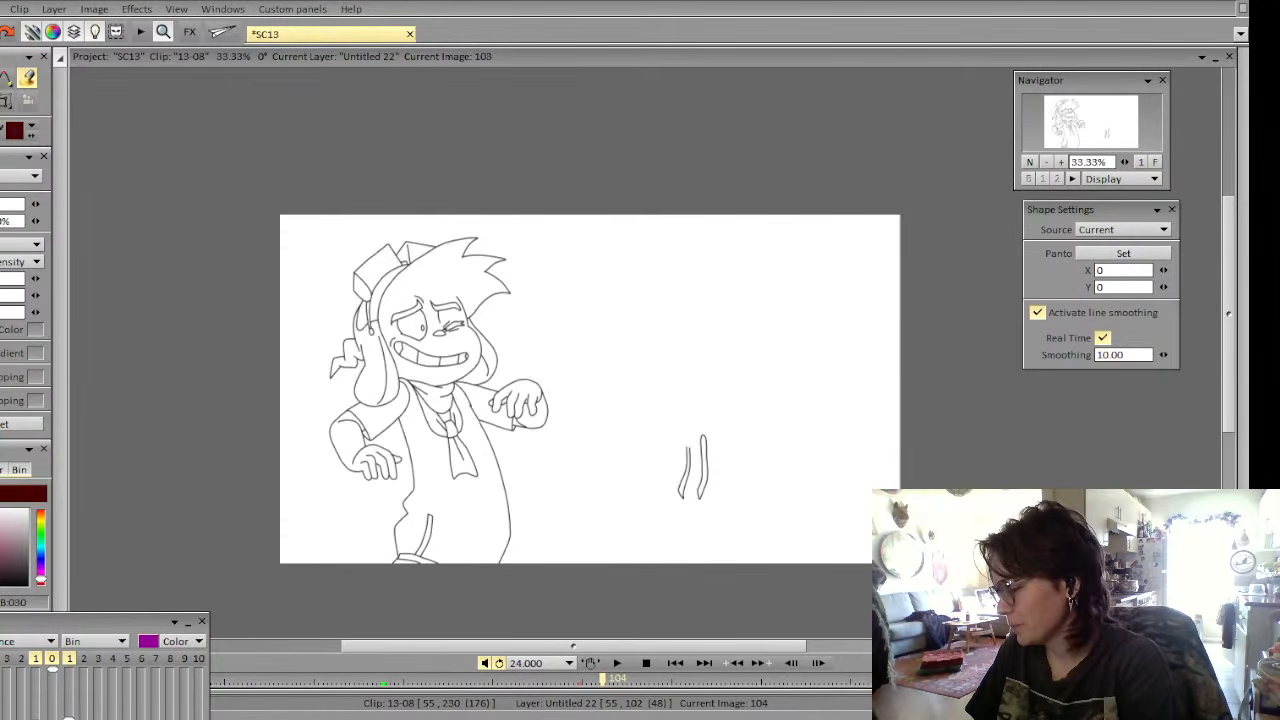
pyautogui.press('Left')
pyautogui.press('Left')
pyautogui.press('Right')
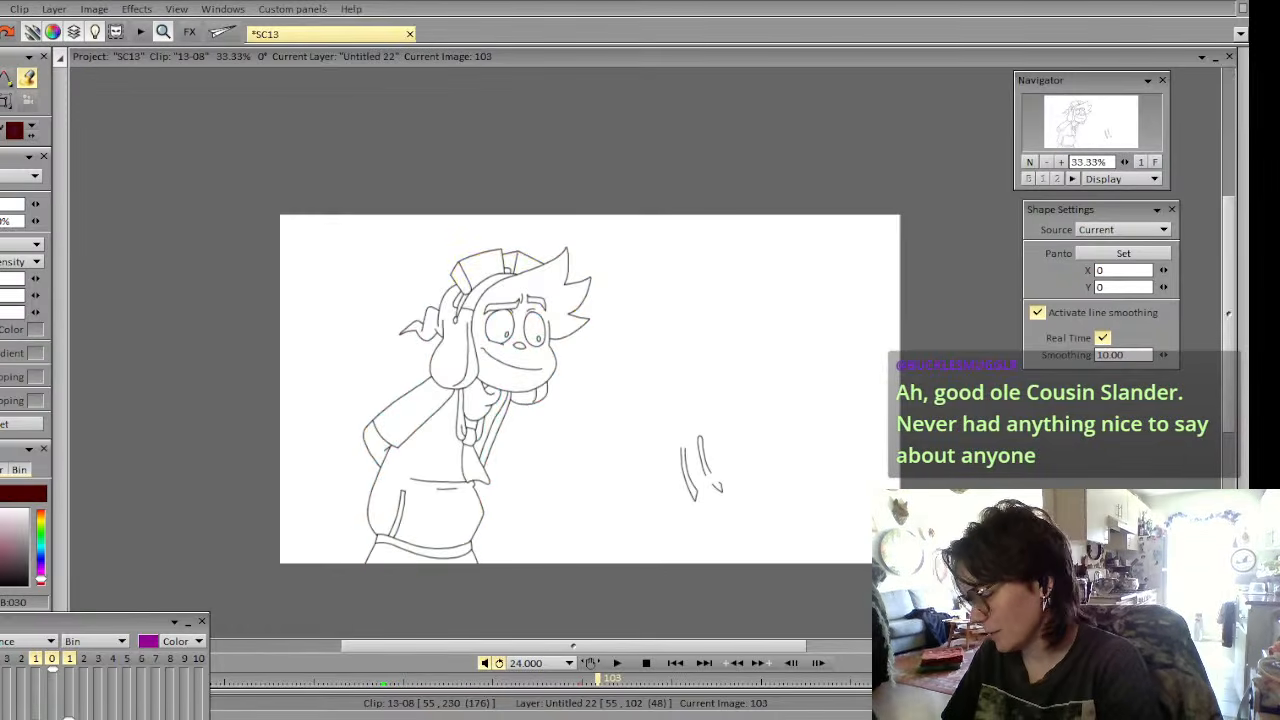
pyautogui.press('Right')
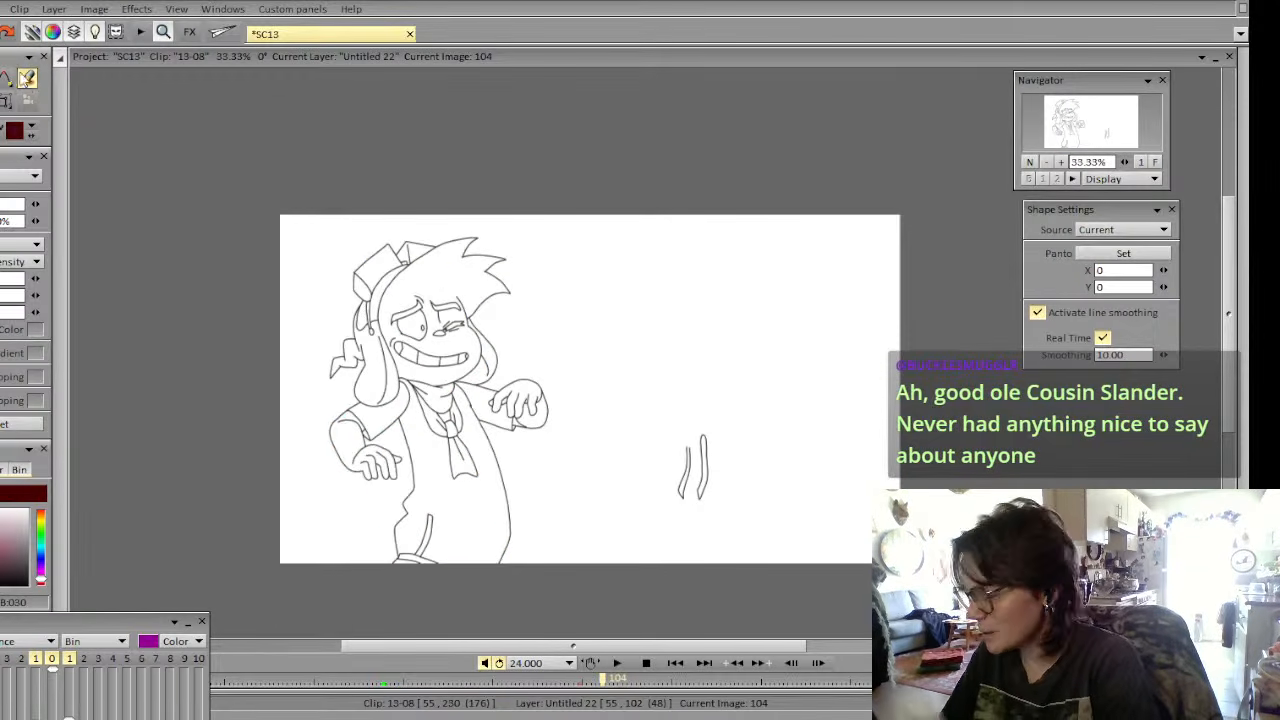
# Extend the coloured drawing of frame 102 so it also covers frame 103
pyautogui.press('Left')
pyautogui.press('Right')
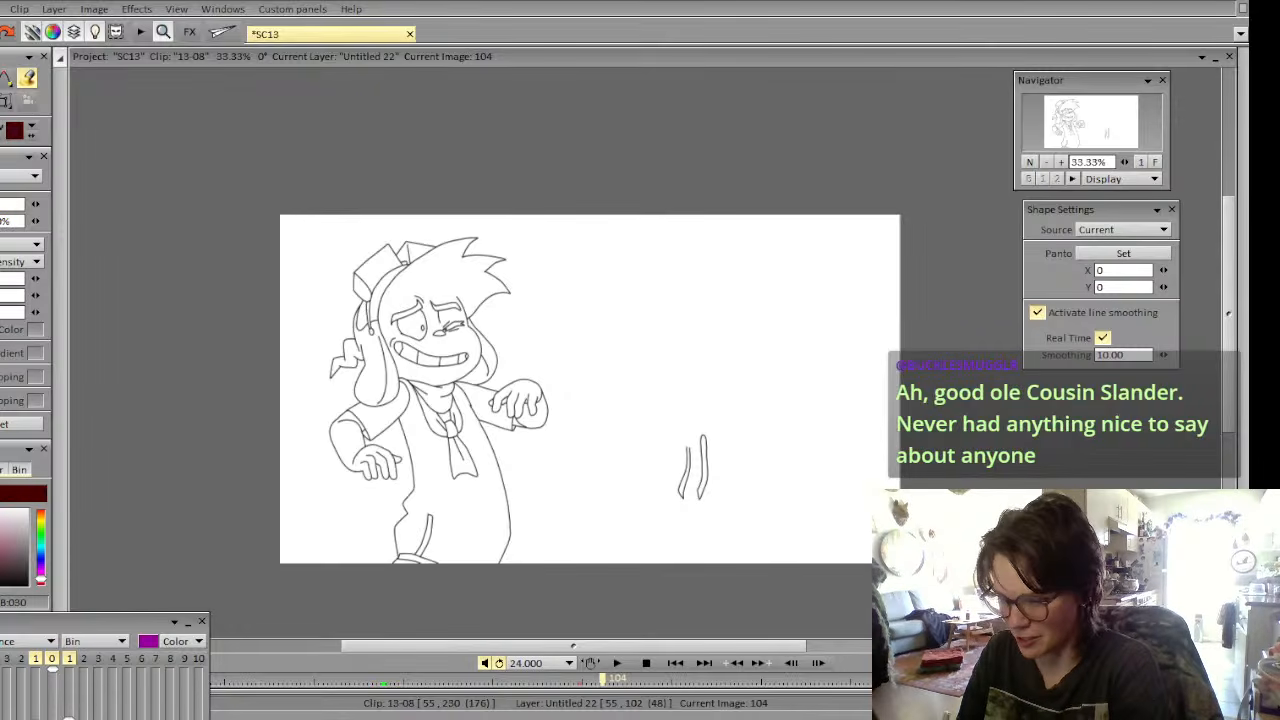
pyautogui.press('Left')
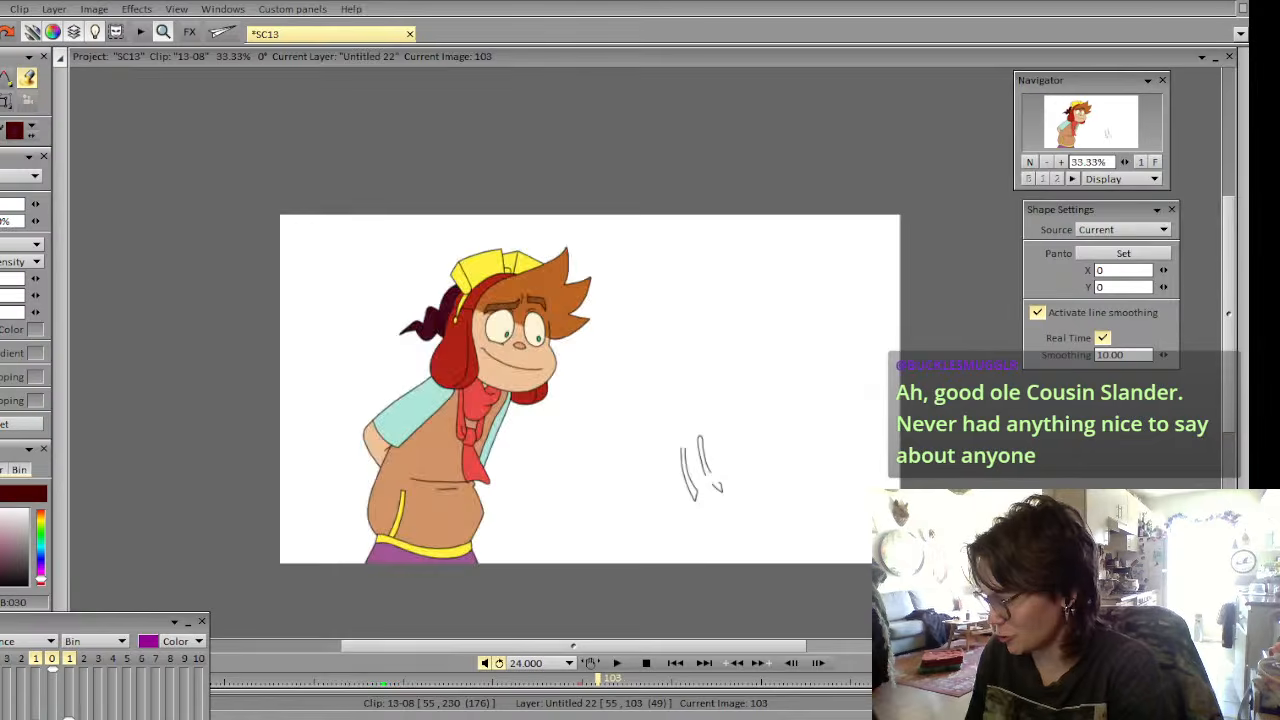
# Fill the face and hair area on frame 104 with the light skin tone sampled from frame 103
pyautogui.press('Right')
pyautogui.press('Left')
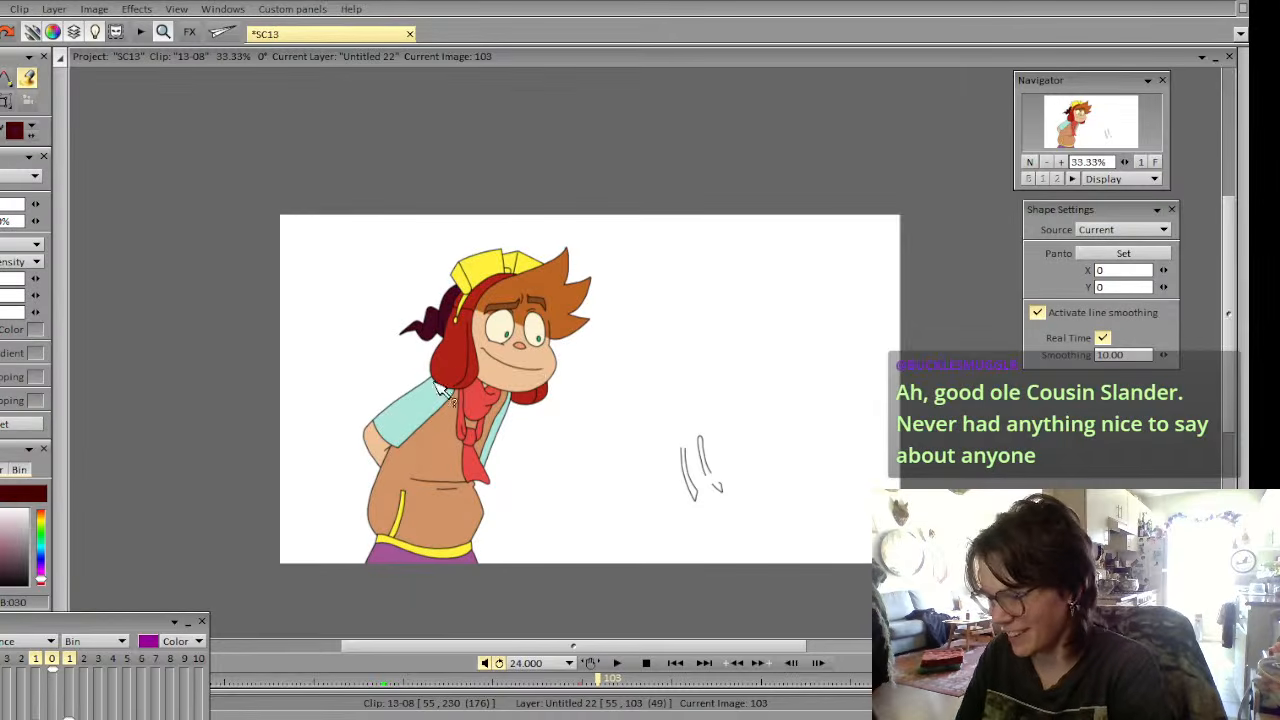
pyautogui.press('Right')
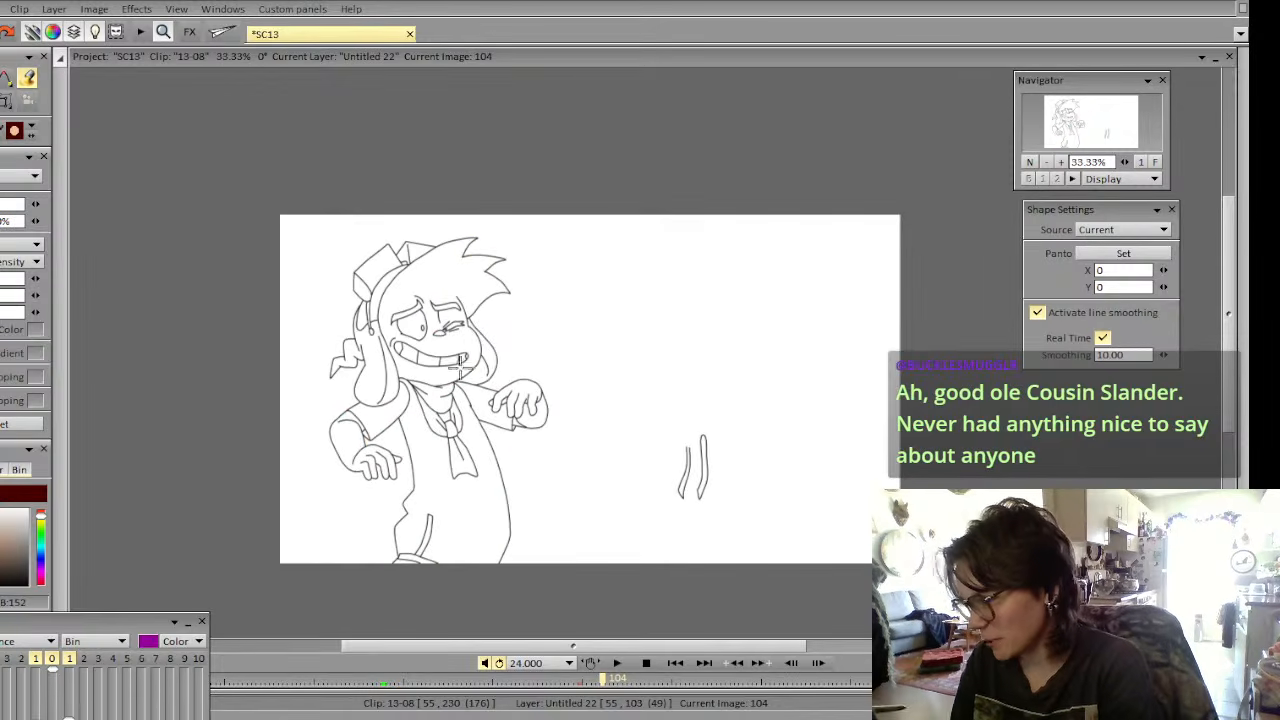
pyautogui.click(428, 285)
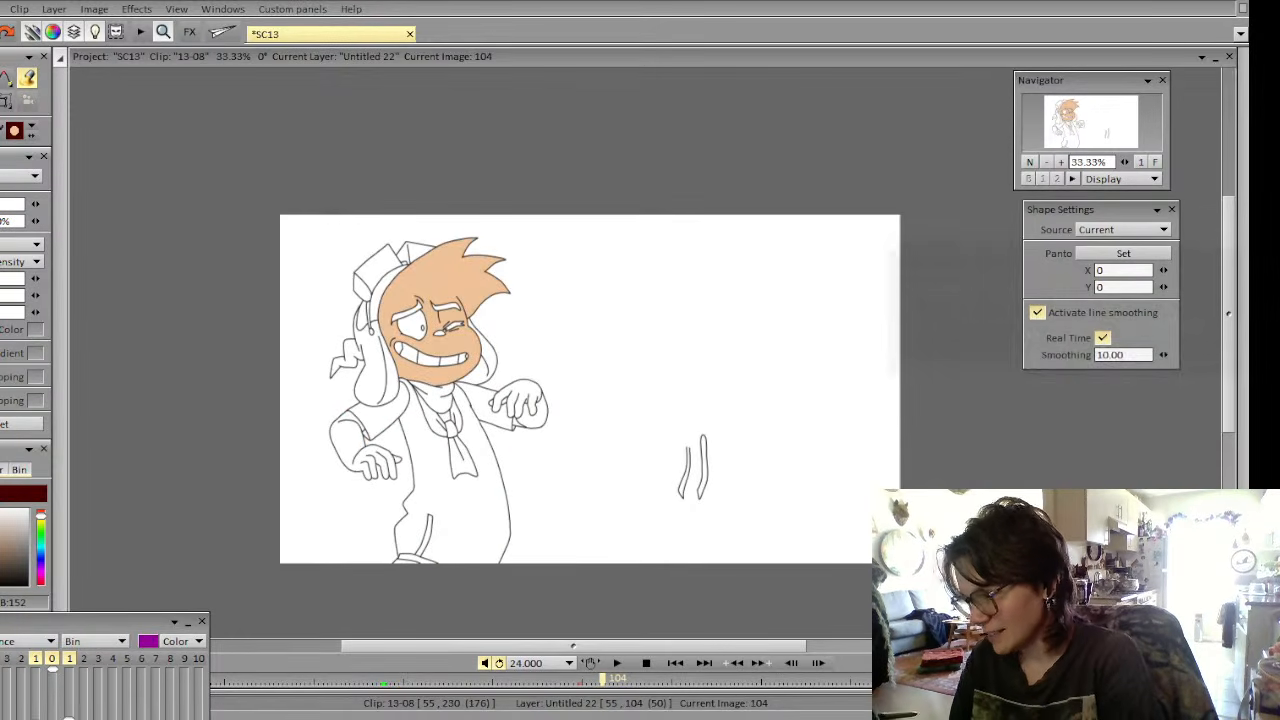
# Fill the character's outfit body on frame 104 with the darker tan sampled from frame 103
pyautogui.click(1061, 163)
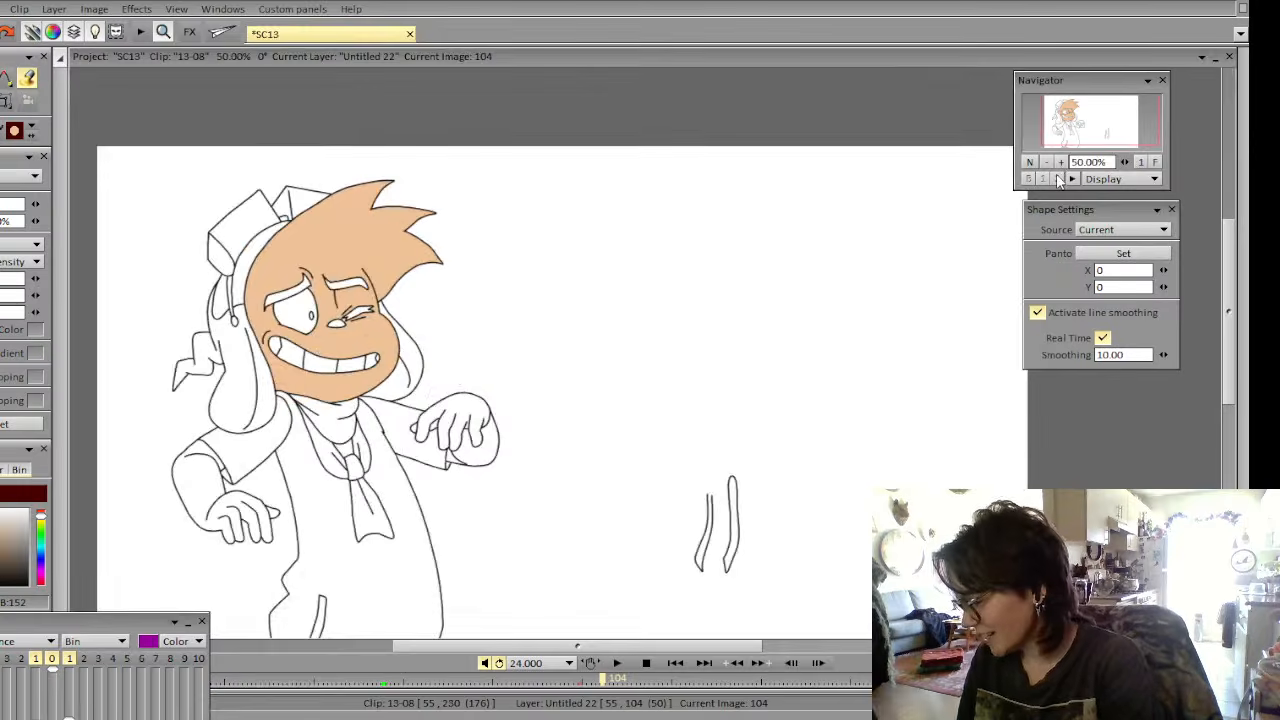
pyautogui.press('Left')
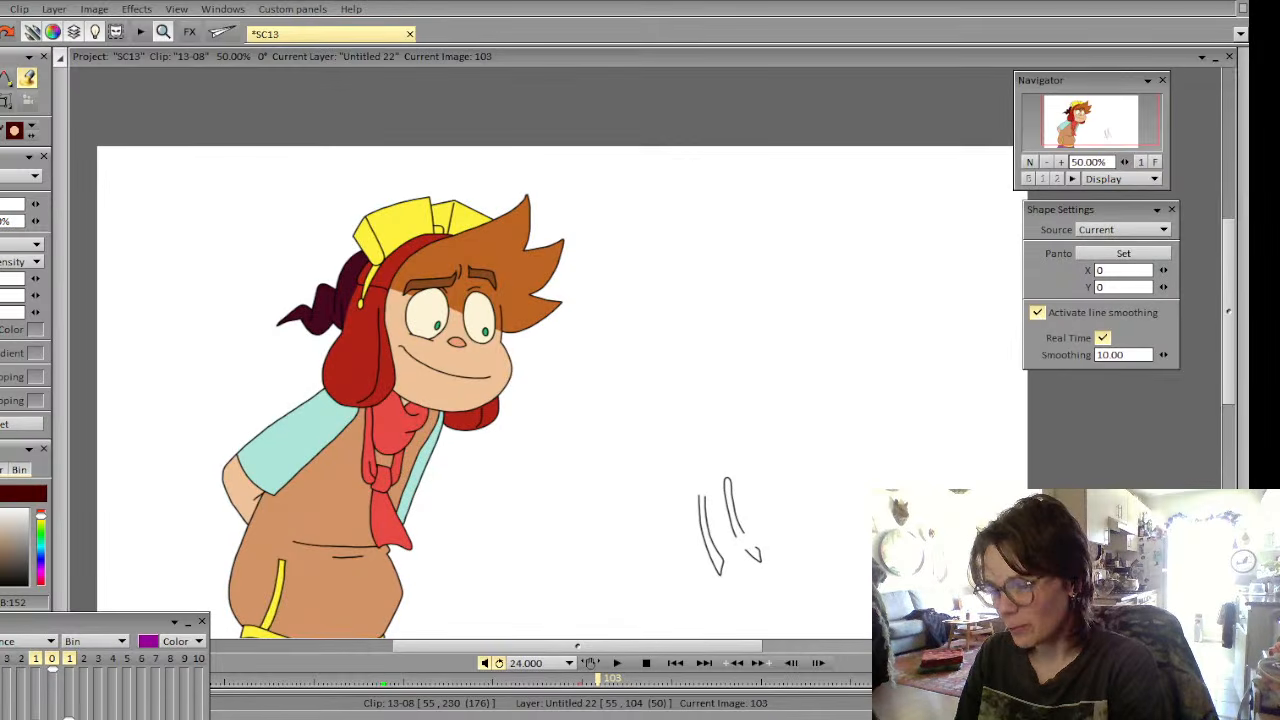
pyautogui.press('Right')
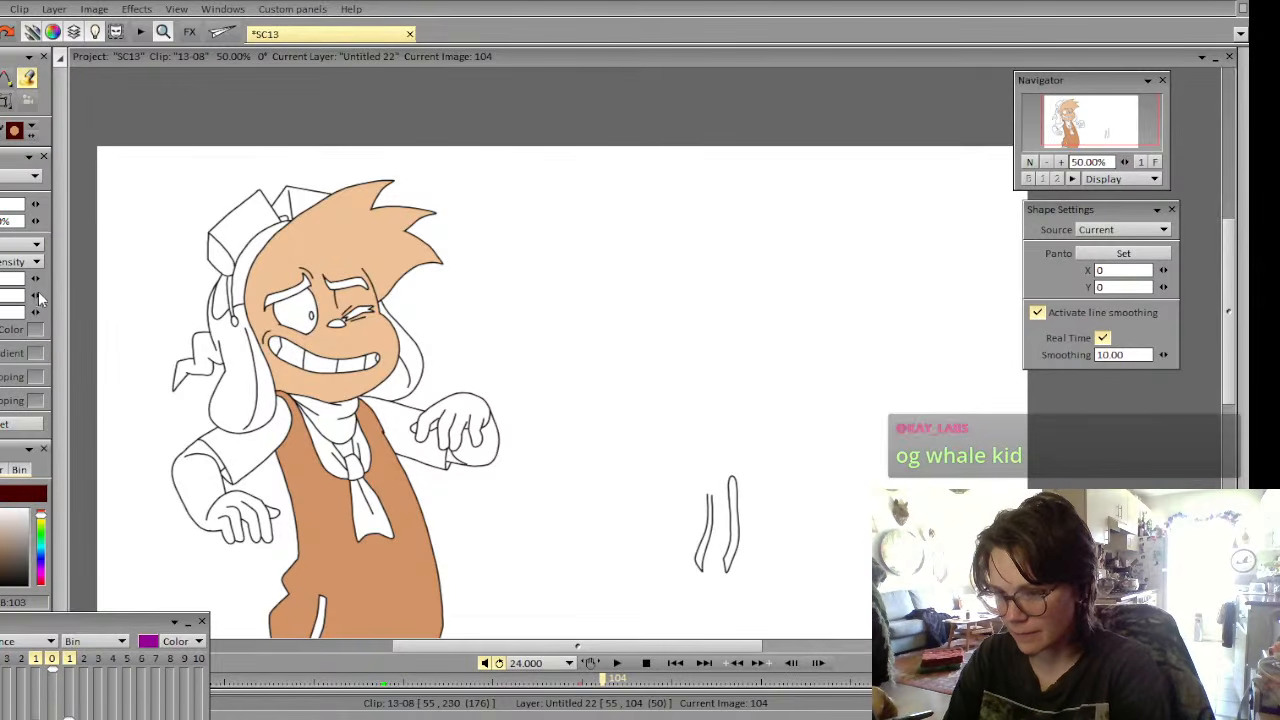
pyautogui.click(378, 584)
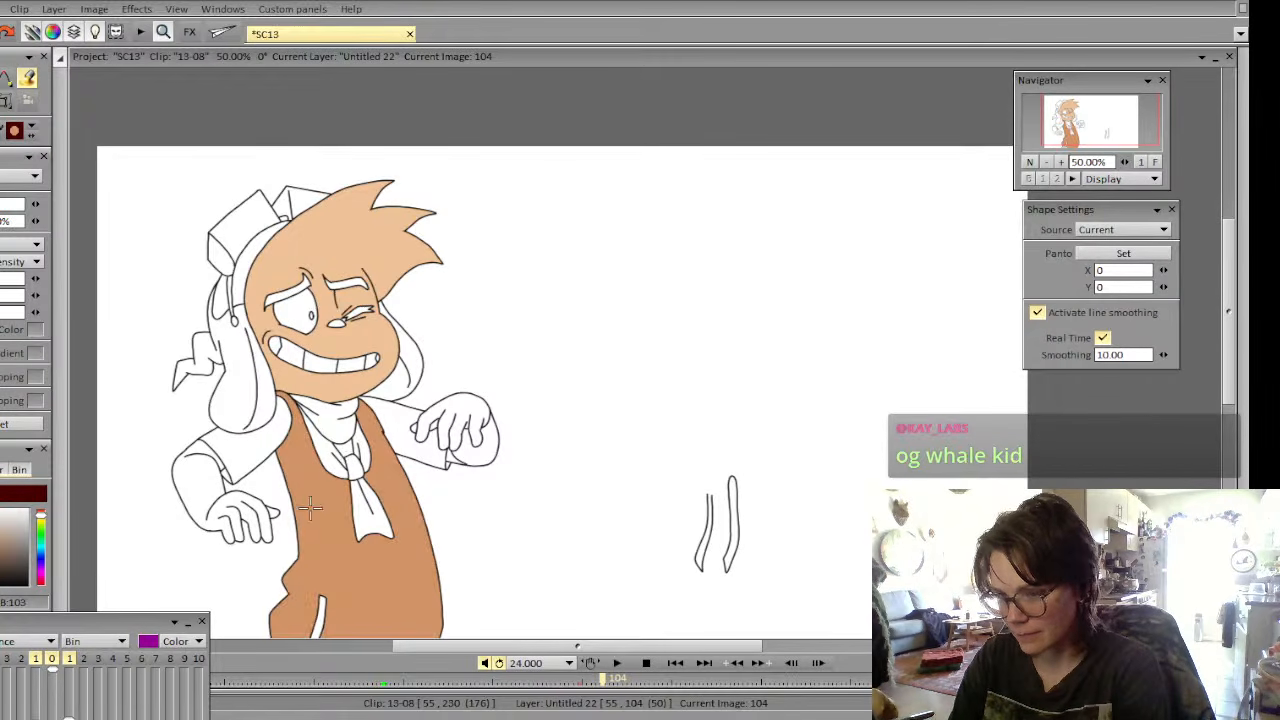
# Sample the light skin tone from frame 103 and undo the last change on frame 104
pyautogui.press('Left')
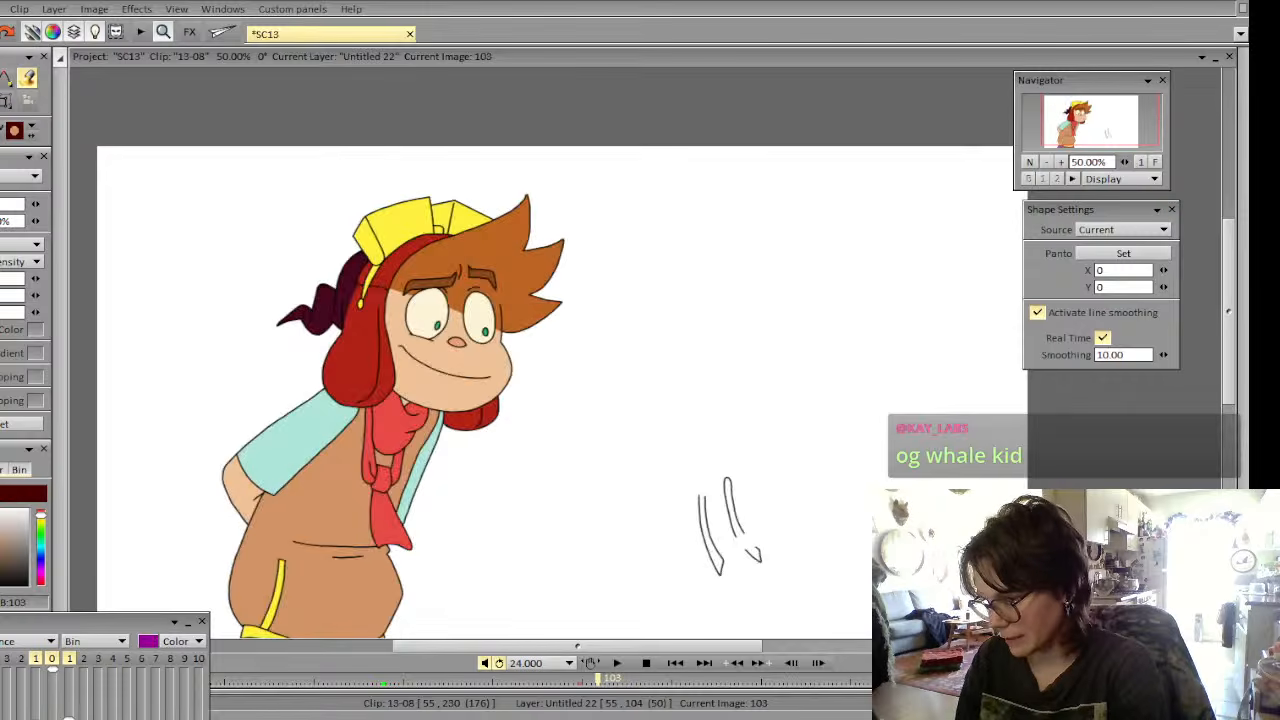
pyautogui.press('Right')
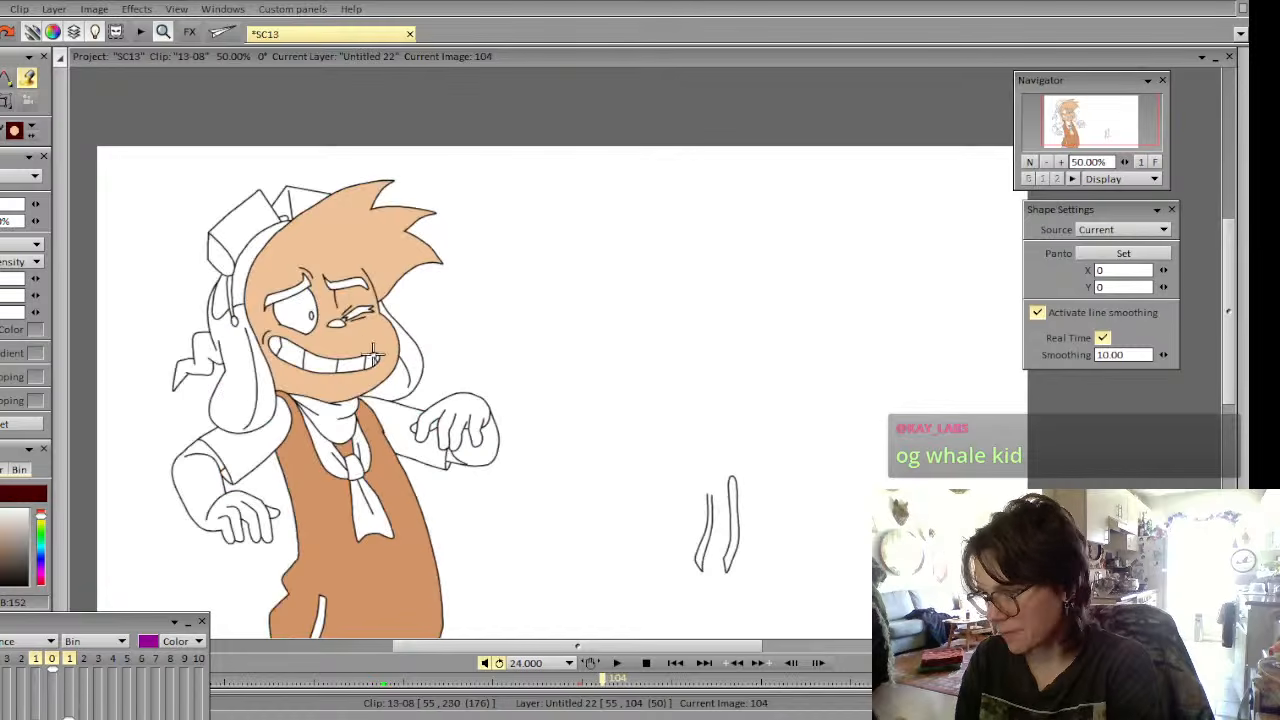
pyautogui.hotkey('ctrl', 'z')
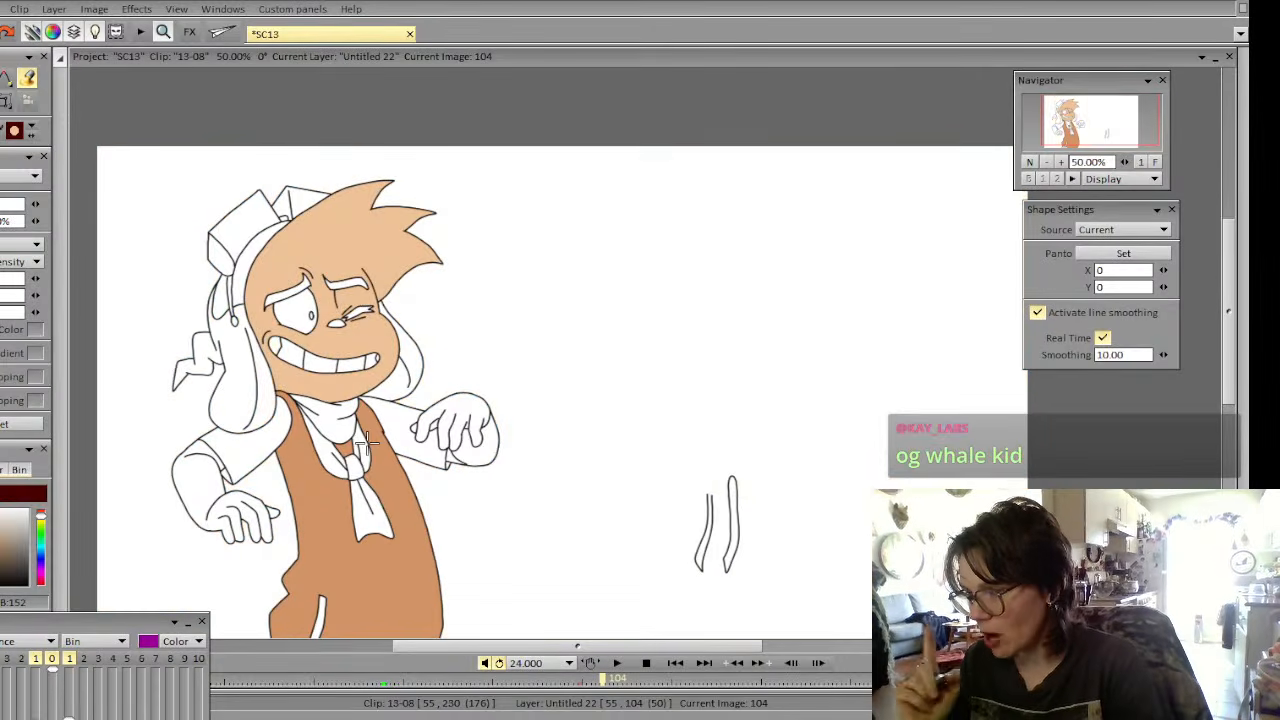
pyautogui.press('Left')
pyautogui.press('Right')
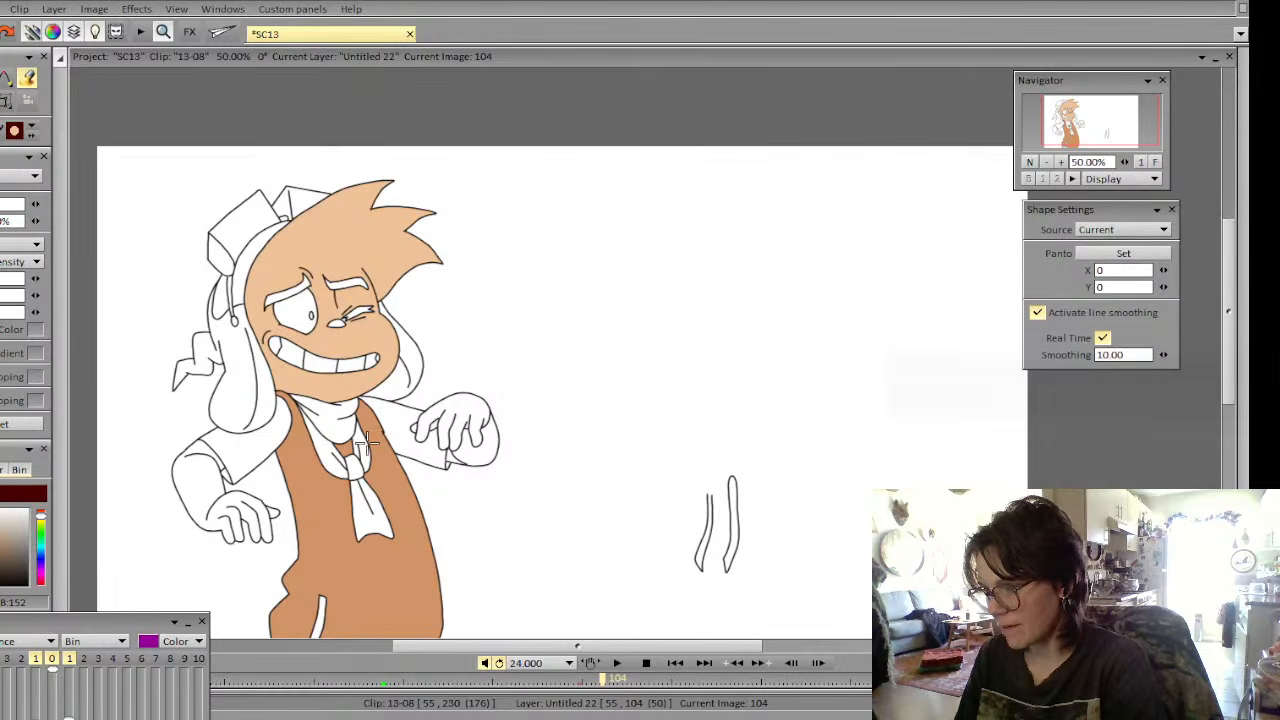
# Examine the face on frame 104 up close and compare it with frame 103
pyautogui.press('b')
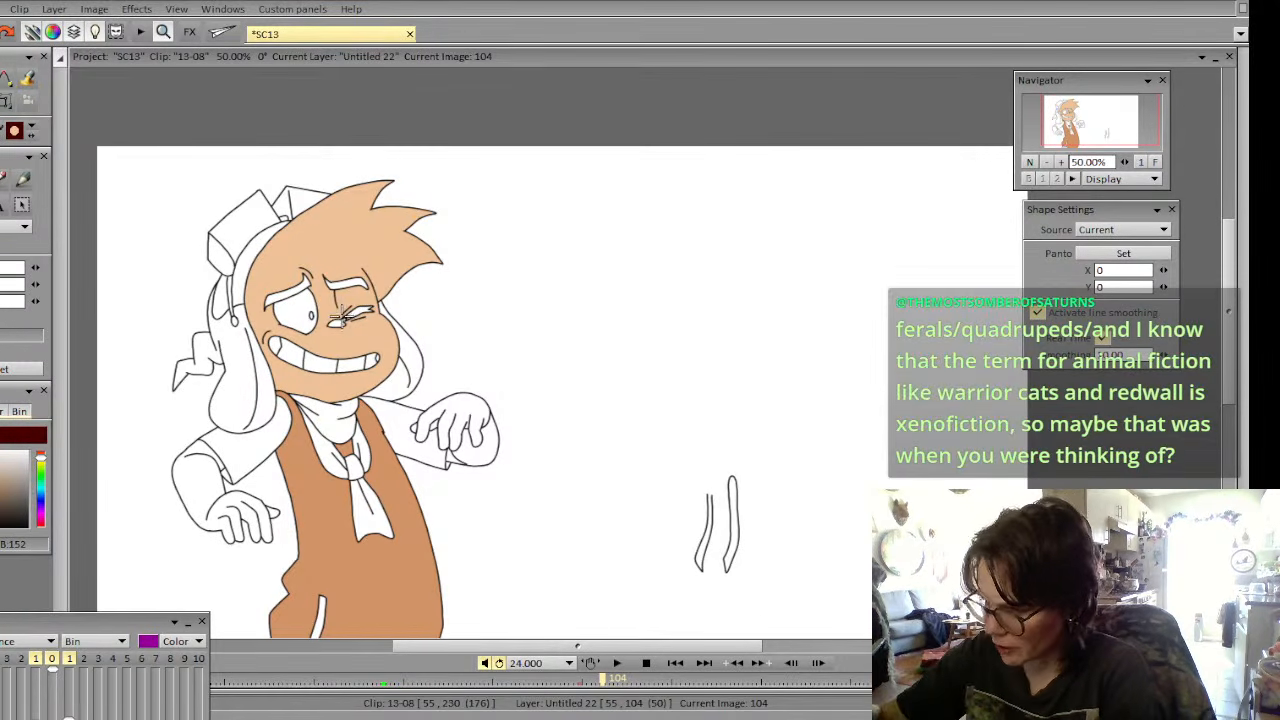
pyautogui.click(1062, 162)
pyautogui.moveTo(1082, 122)
pyautogui.mouseDown()
pyautogui.moveTo(1088, 110)
pyautogui.moveTo(1086, 121)
pyautogui.mouseUp()
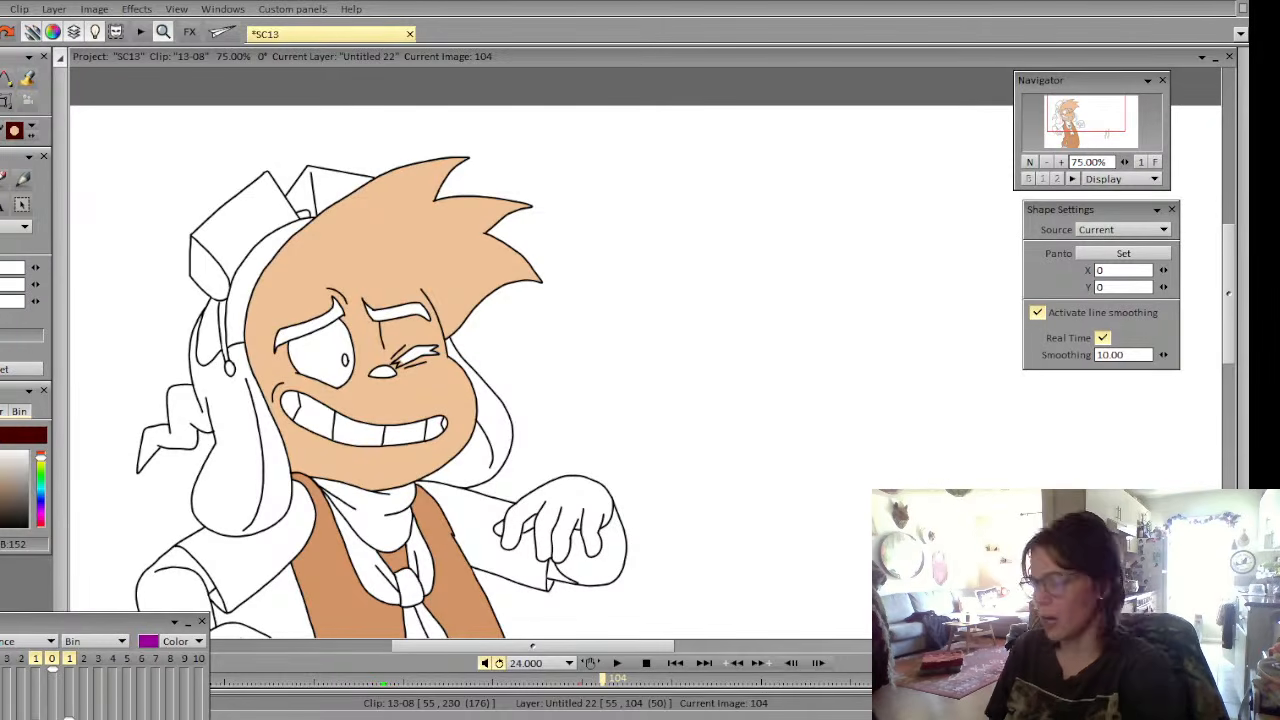
pyautogui.press('Left')
pyautogui.press('Right')
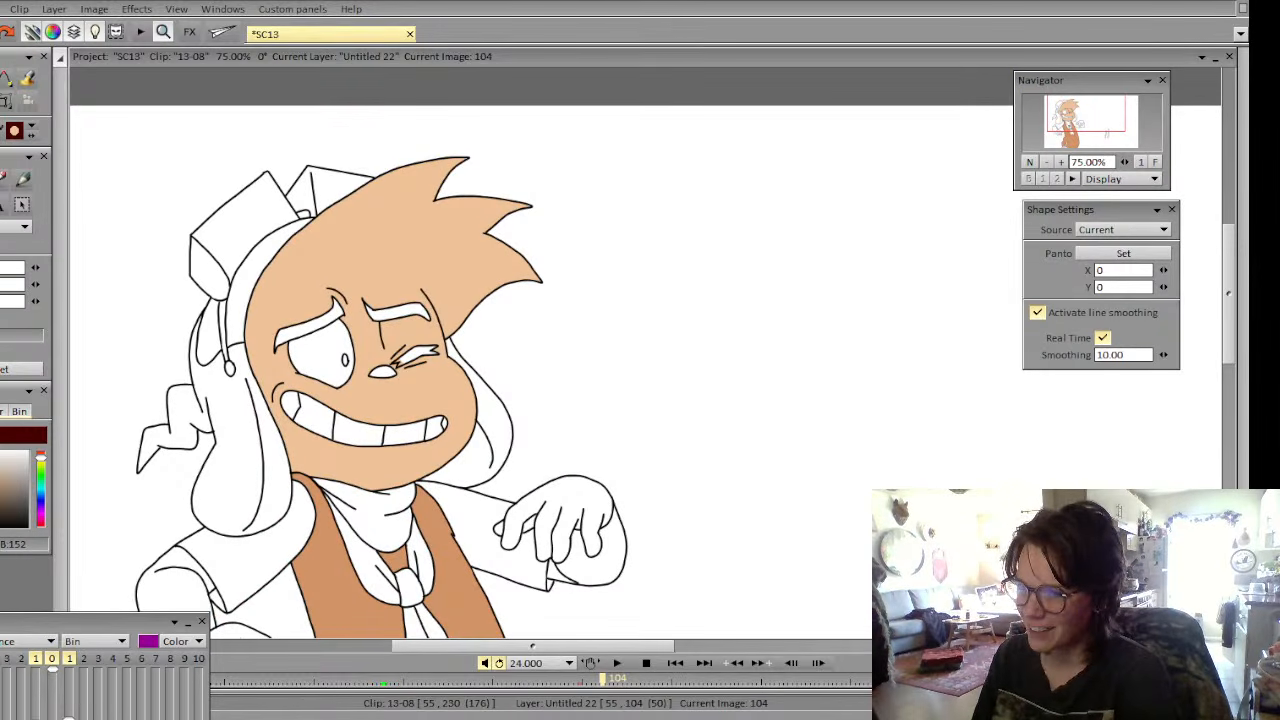
pyautogui.press('Left')
pyautogui.press('Right')
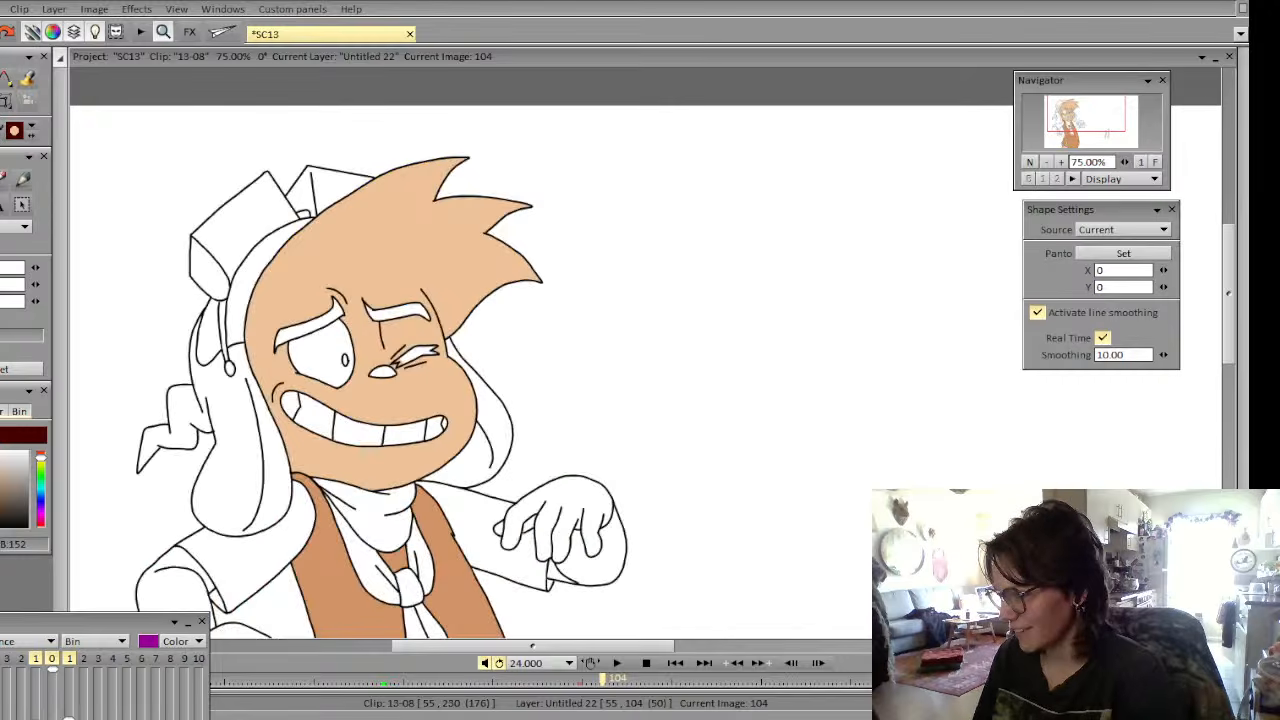
pyautogui.click(1047, 163)
pyautogui.moveTo(1073, 142); pyautogui.dragTo(1094, 120)
# Sample the cap's red from frame 103 and try to fill the cap on frame 104 with it
pyautogui.press('Left')
pyautogui.press('Right')
pyautogui.press('Left')
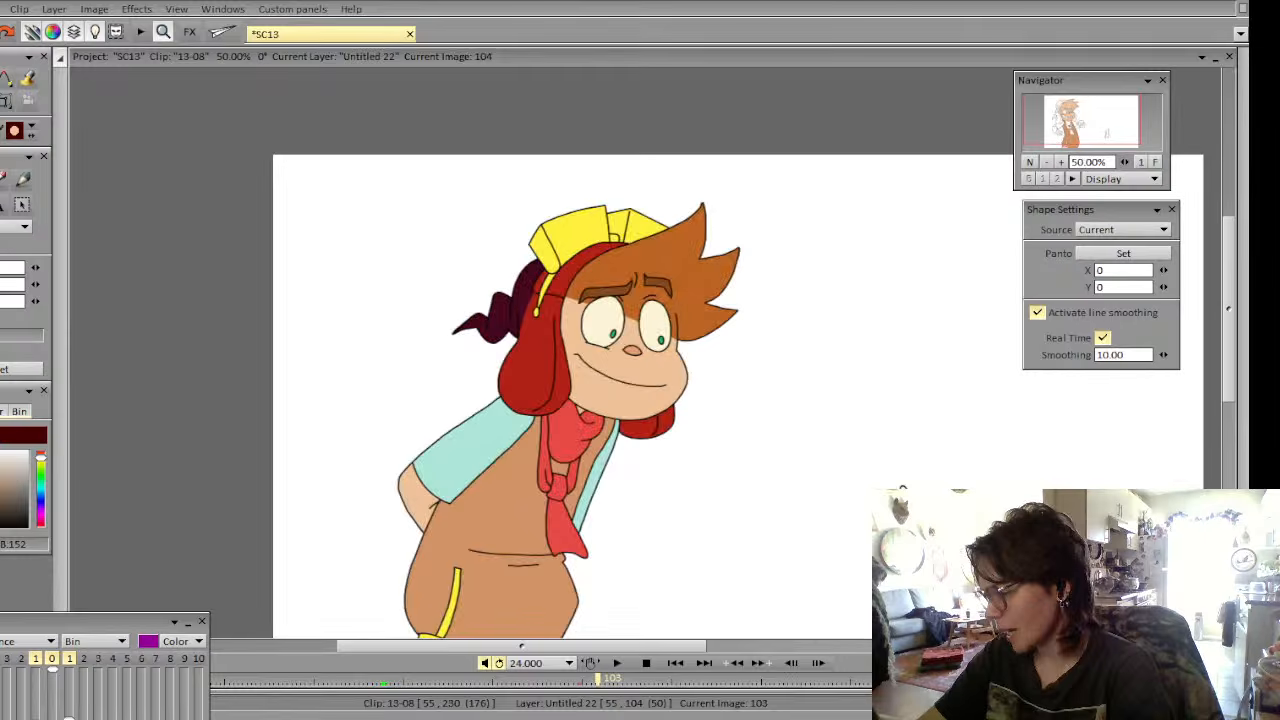
pyautogui.press('Right')
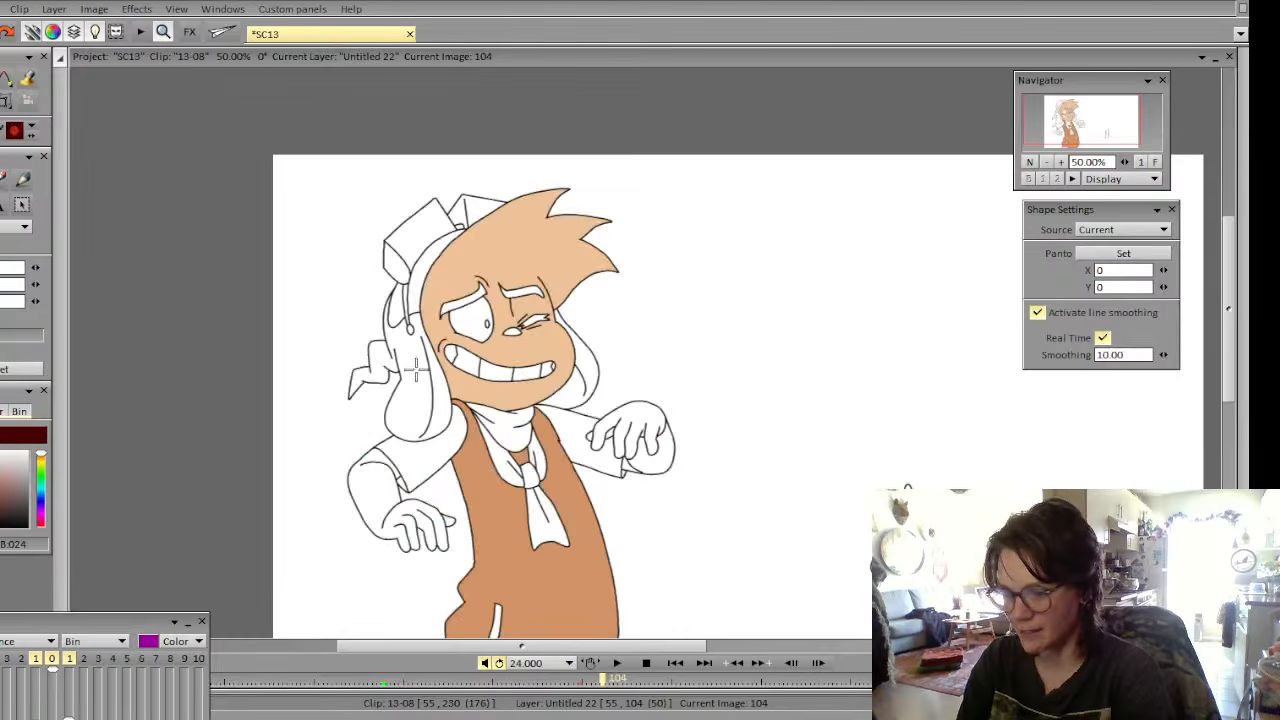
pyautogui.click(28, 78)
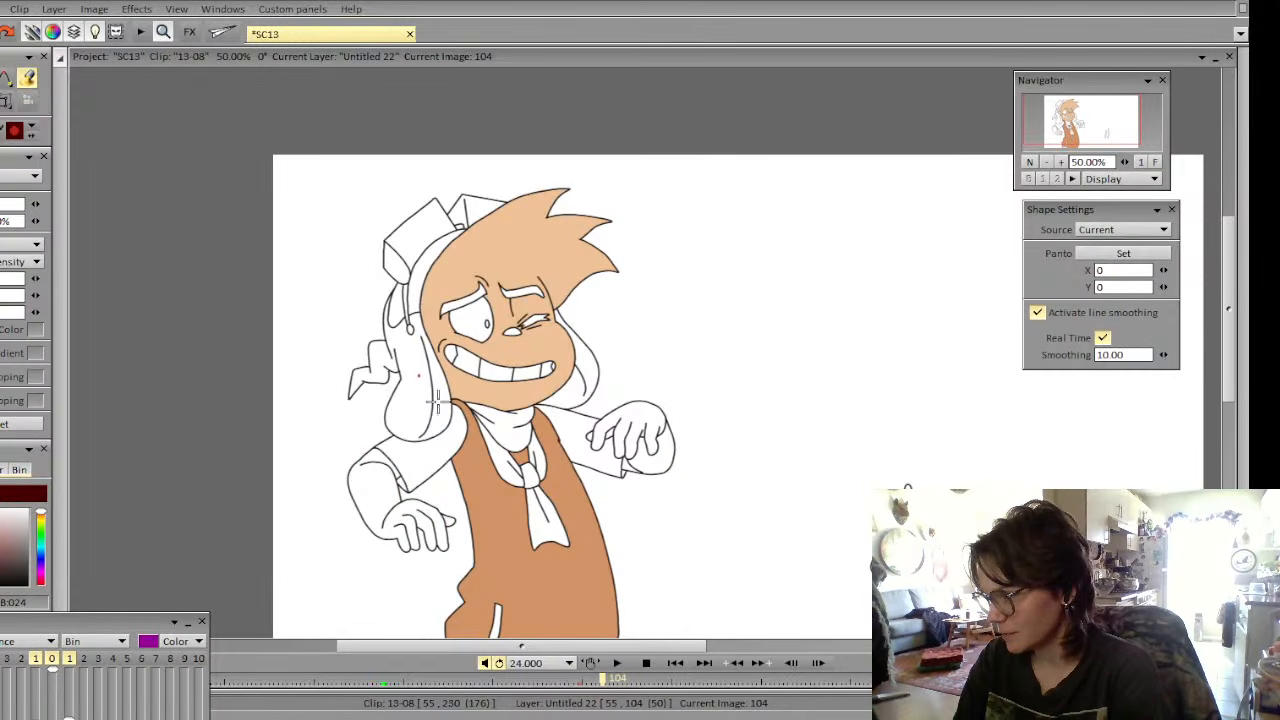
pyautogui.click(416, 283)
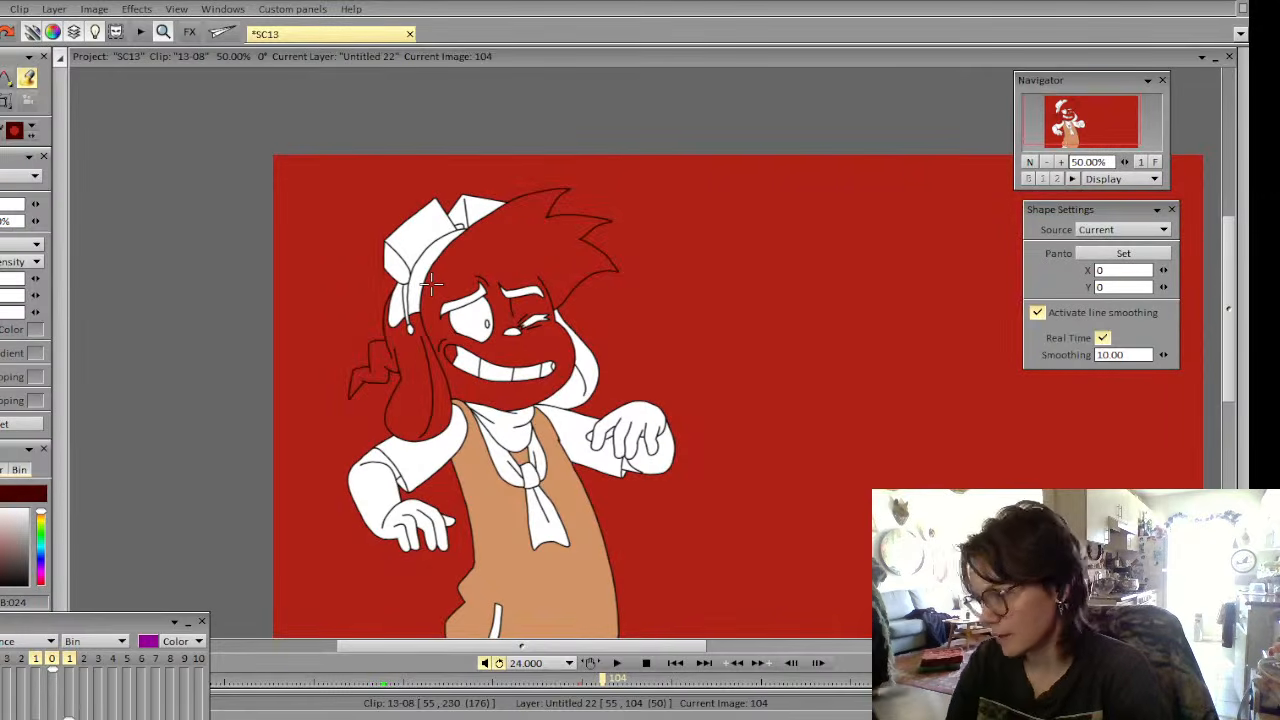
pyautogui.hotkey('ctrl', 'z')
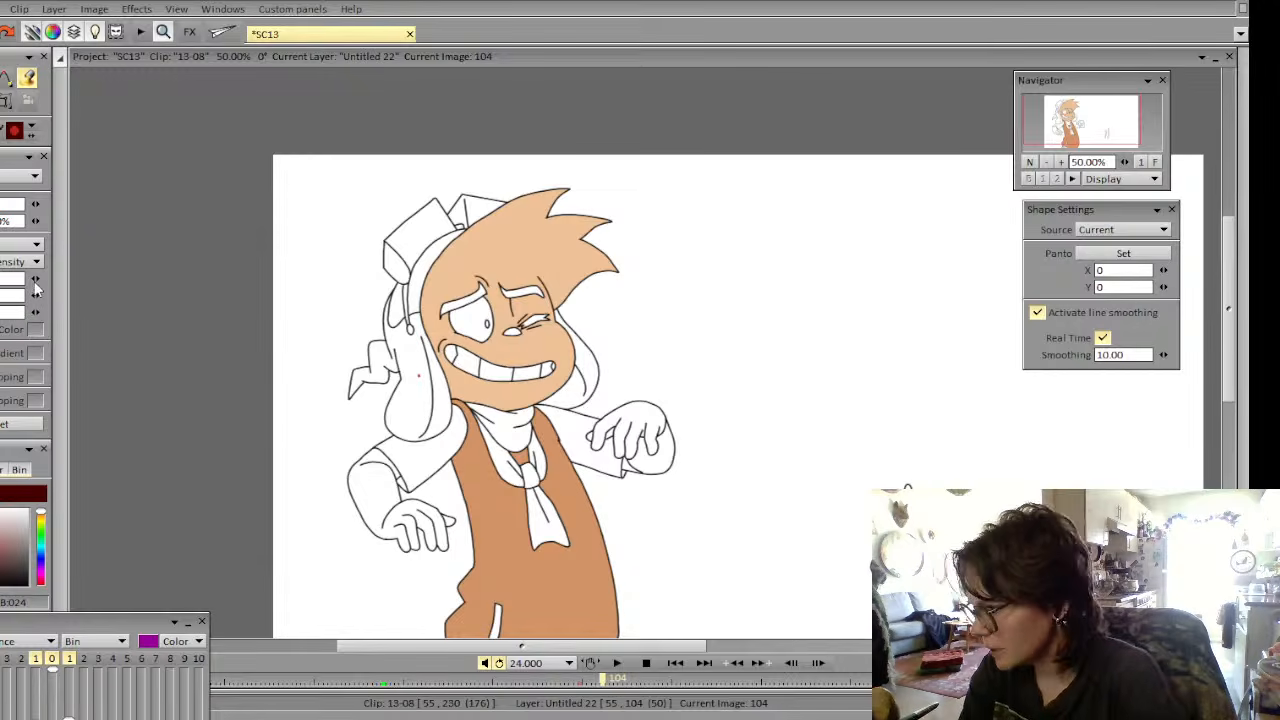
# Fill the cap's ear flaps and headband and the trailing tail on frame 104 with the sampled red
pyautogui.click(421, 418)
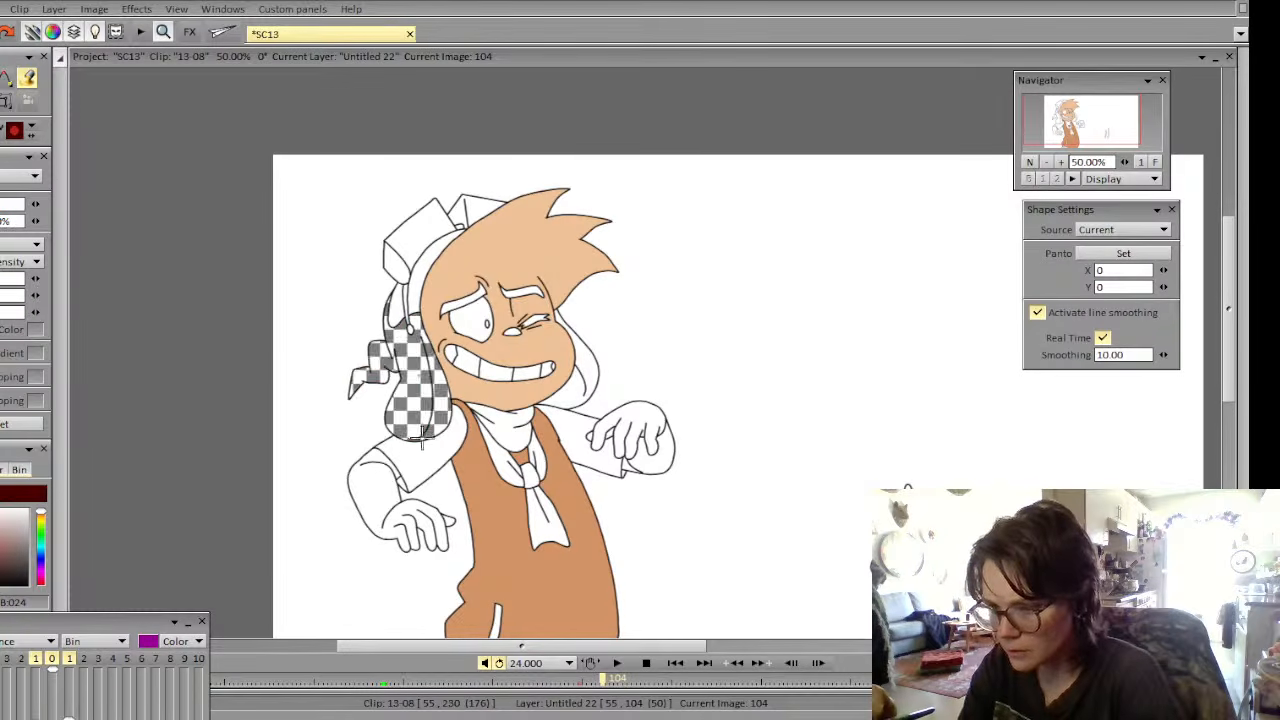
pyautogui.click(585, 373)
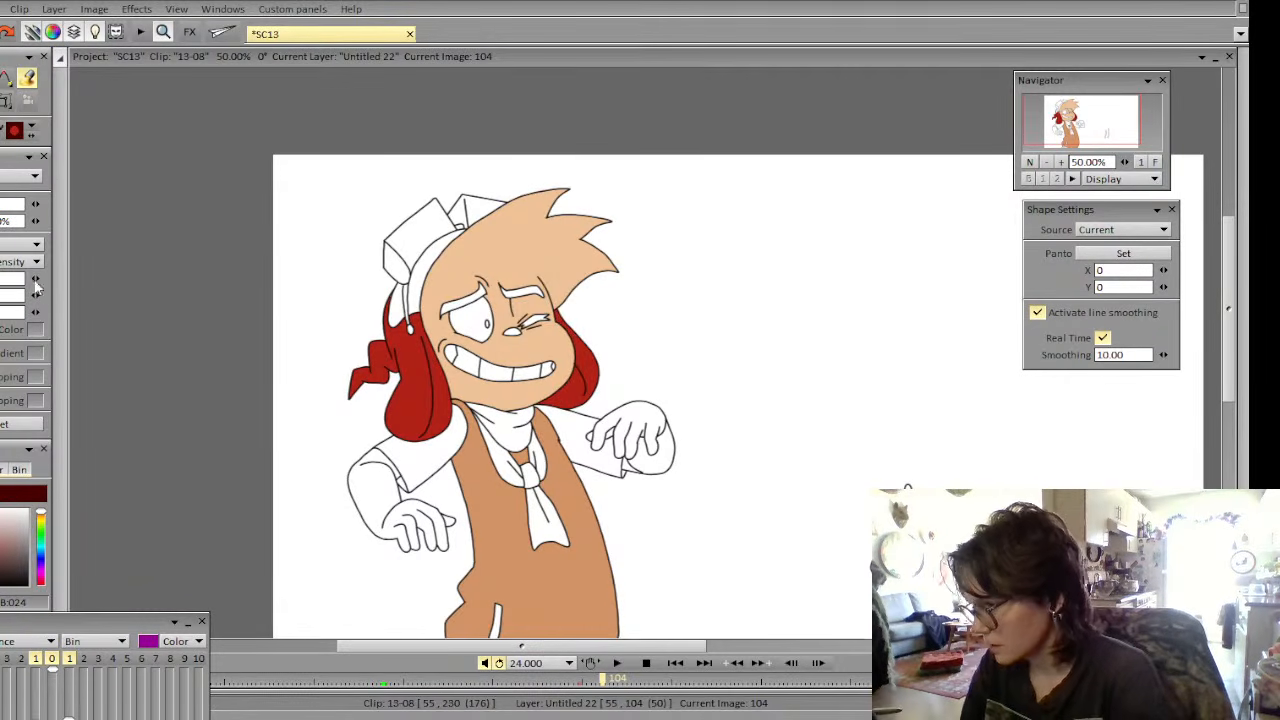
pyautogui.click(587, 382)
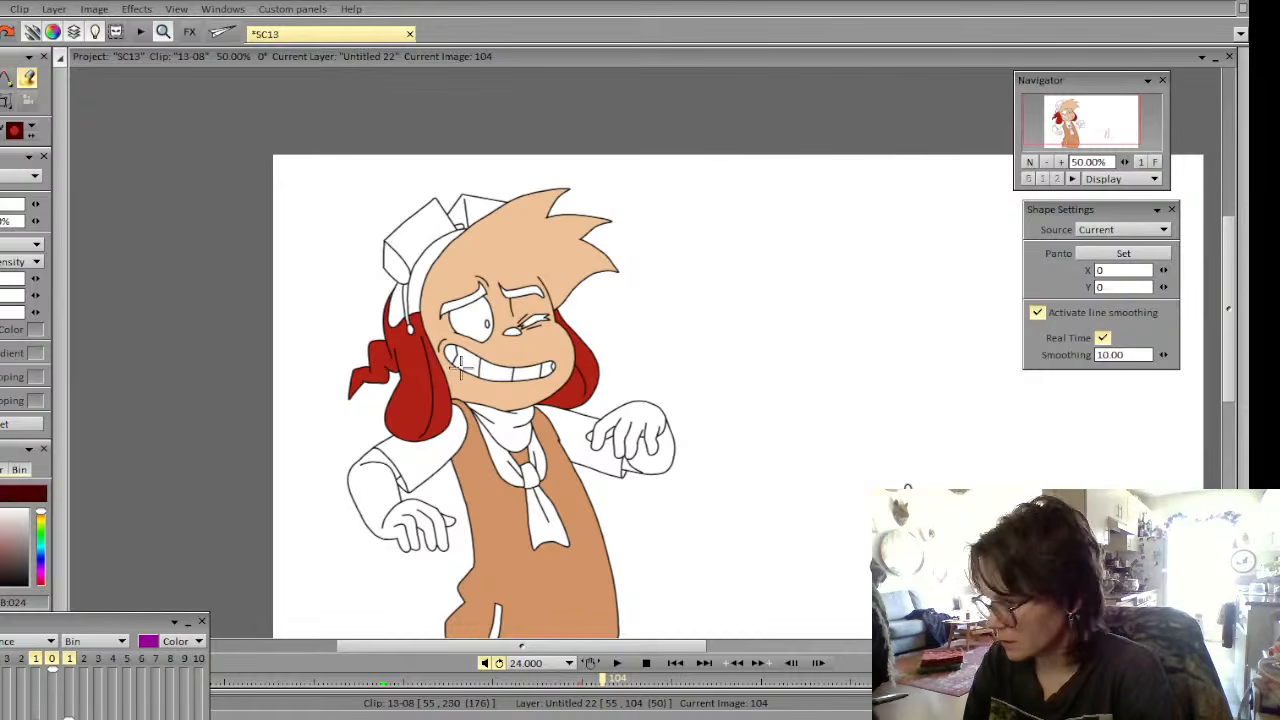
pyautogui.click(420, 305)
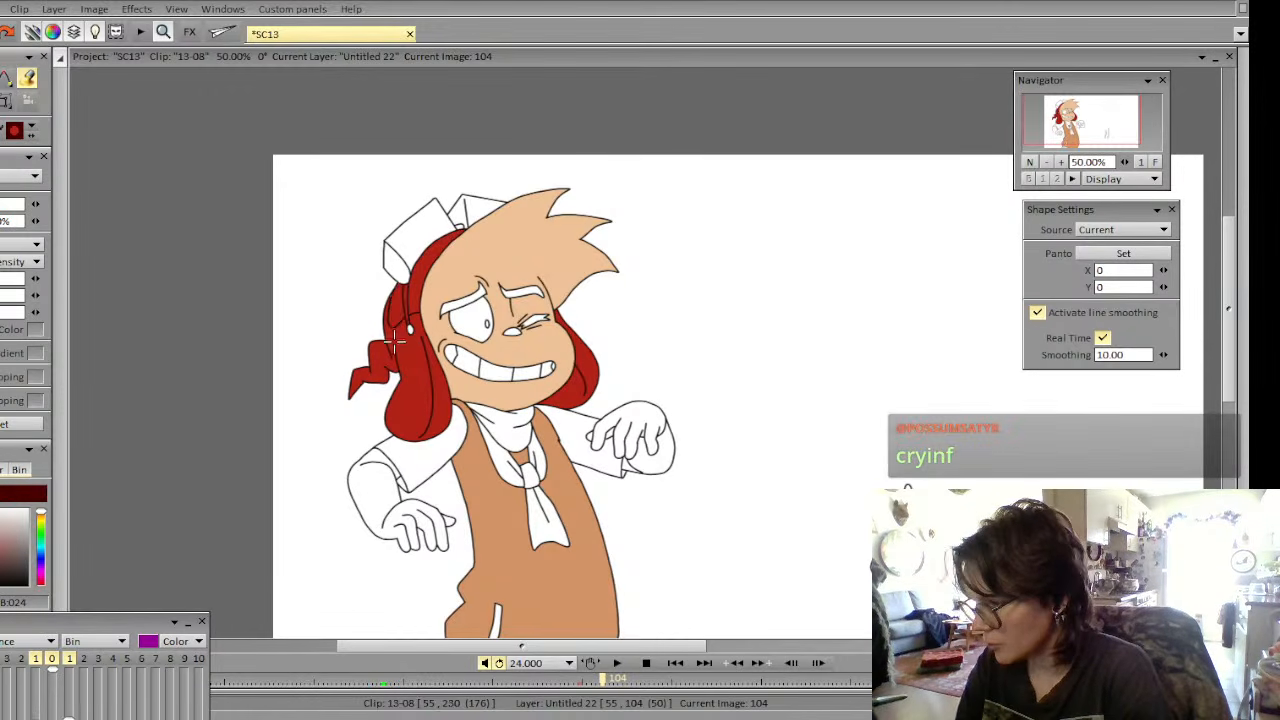
# Examine the headgear up close on frame 104 and compare its coloured parts with frame 103
pyautogui.click(1060, 163)
pyautogui.click(1060, 163)
pyautogui.moveTo(1075, 122); pyautogui.dragTo(1075, 114)
pyautogui.click(2, 78)
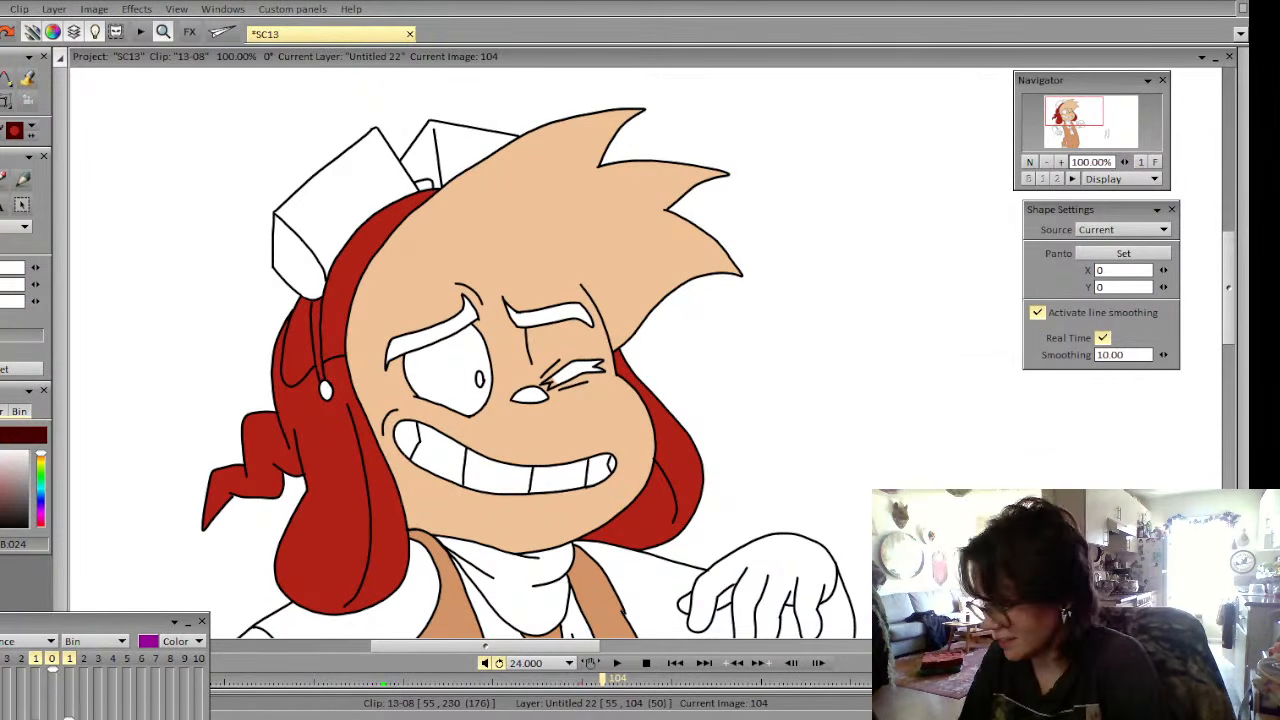
pyautogui.press('Left')
pyautogui.press('Right')
pyautogui.press('Left')
pyautogui.press('Right')
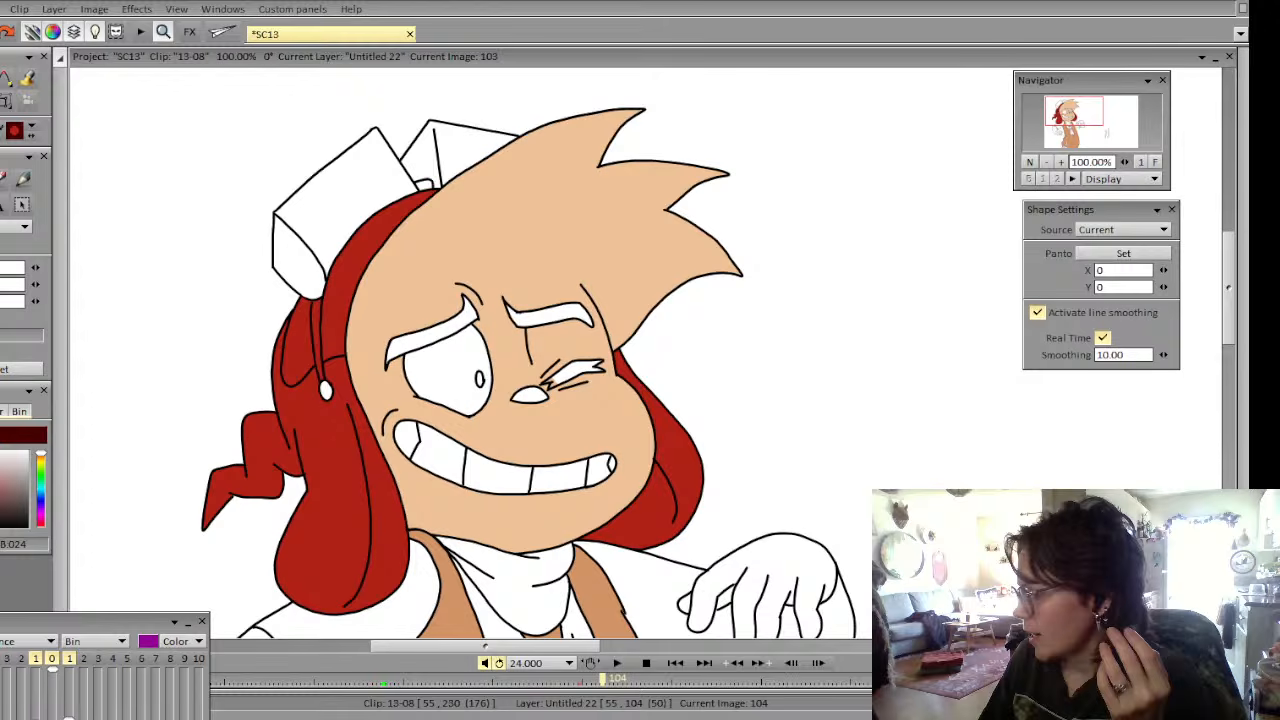
pyautogui.press('Left')
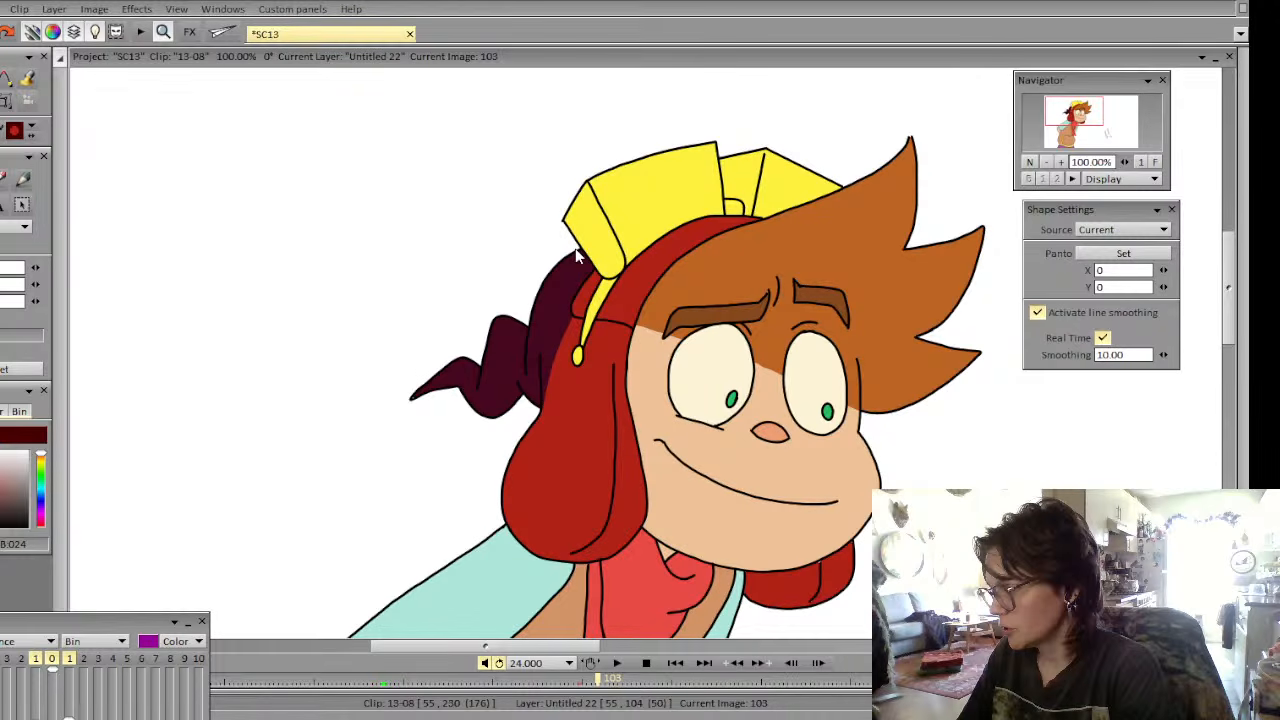
pyautogui.press('Right')
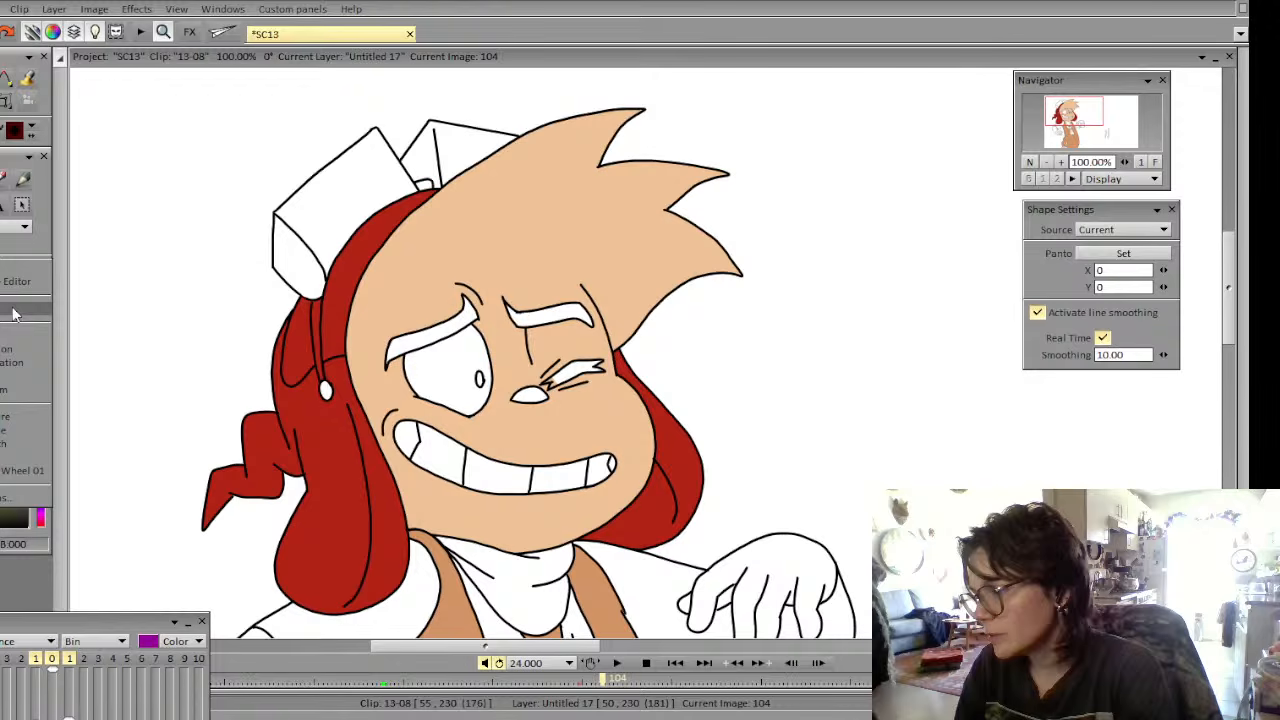
# Sample the yellow of the cap's top from frame 103 and return to frame 104
pyautogui.click(14, 314)
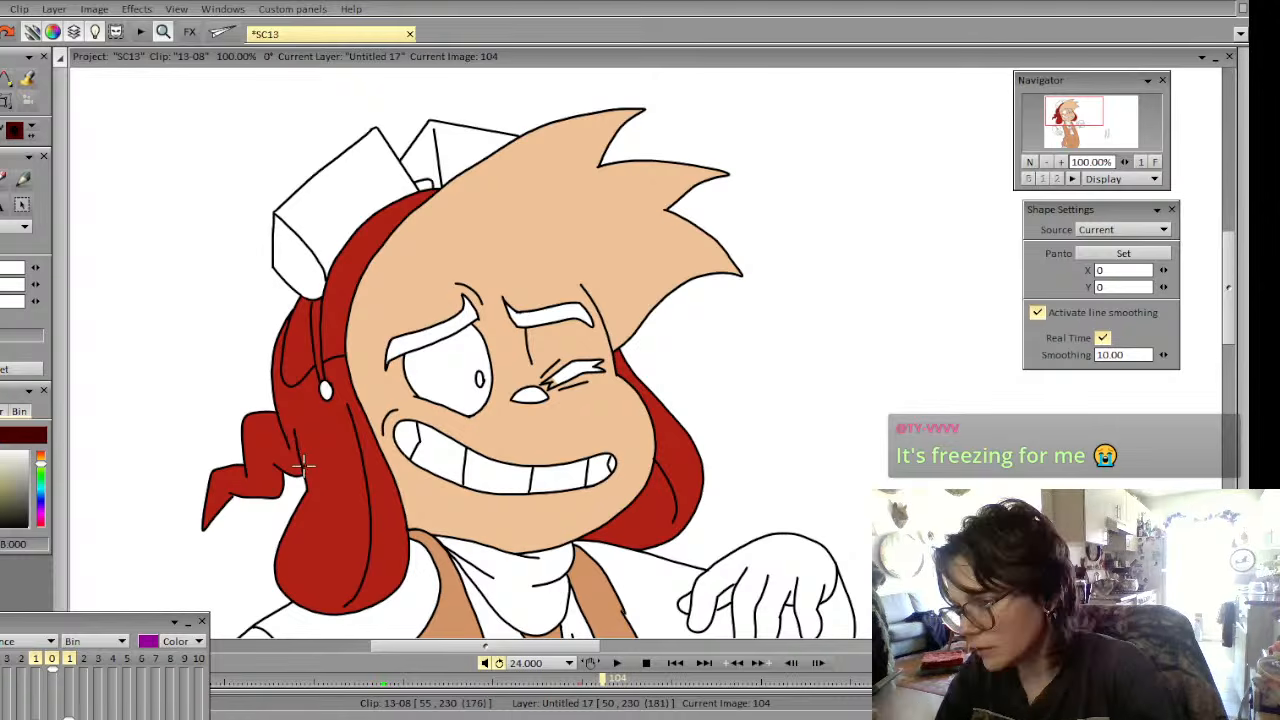
pyautogui.press('Left')
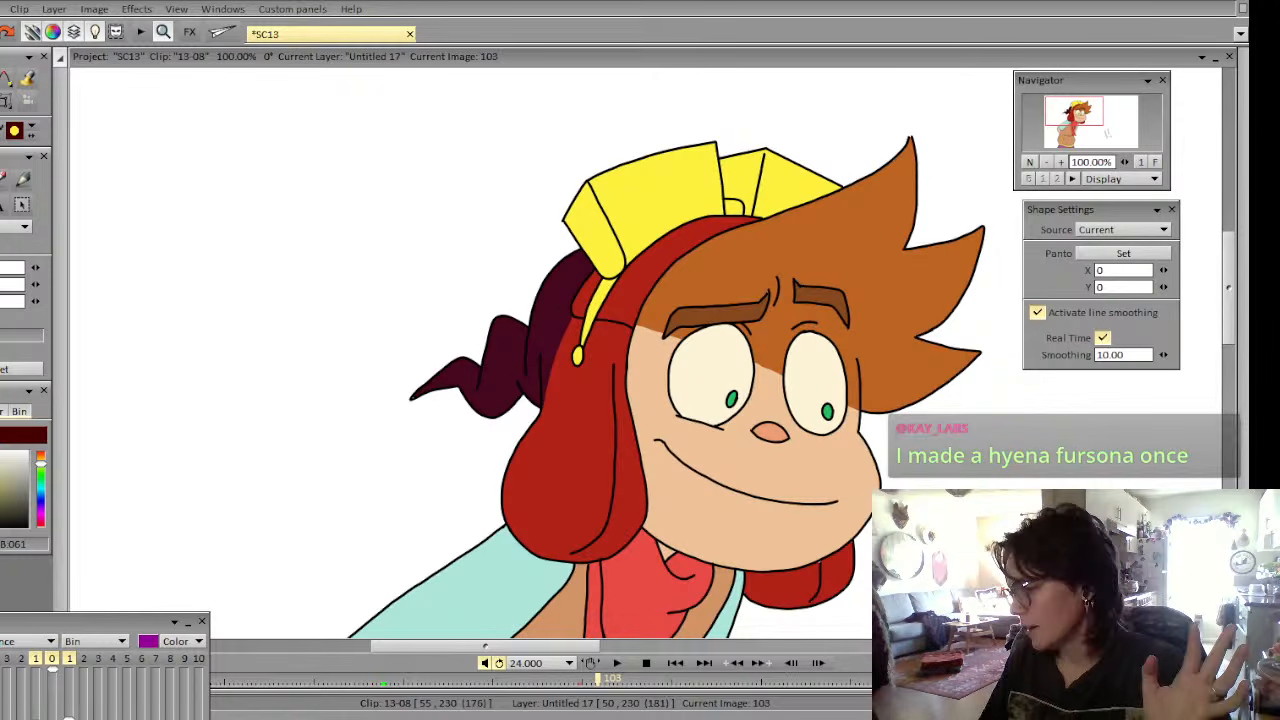
pyautogui.press('Right')
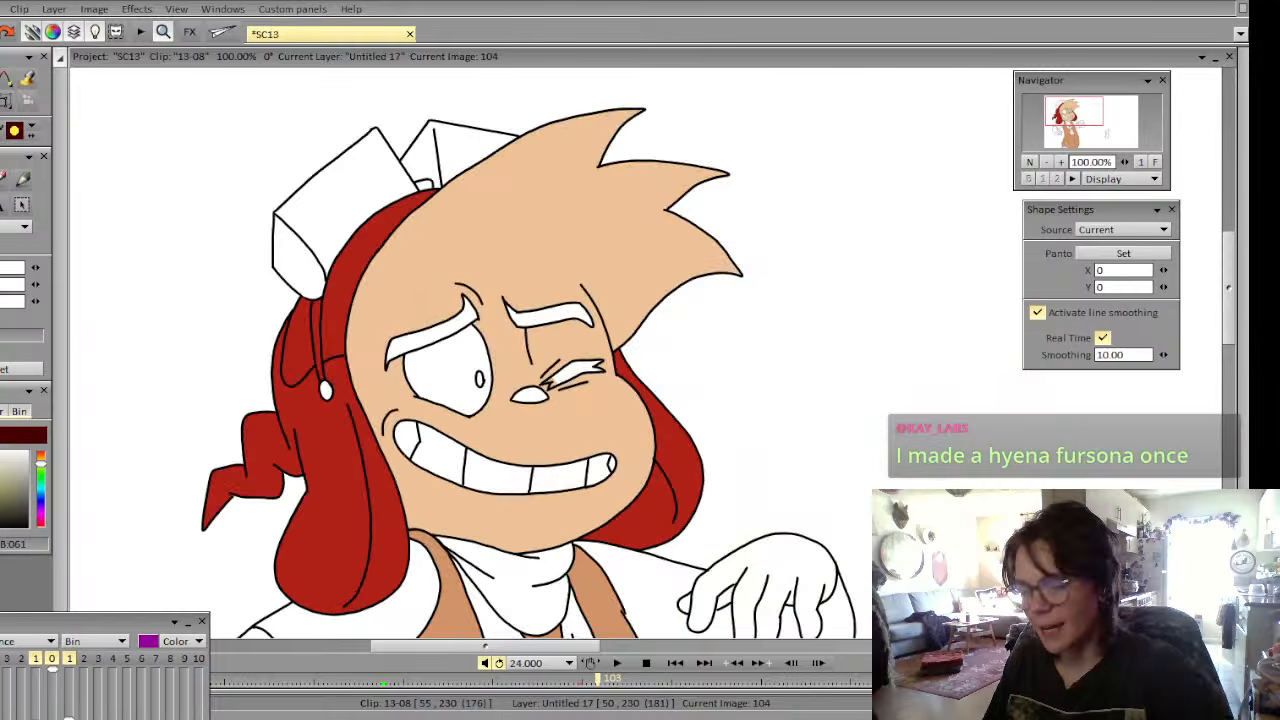
pyautogui.press('Left')
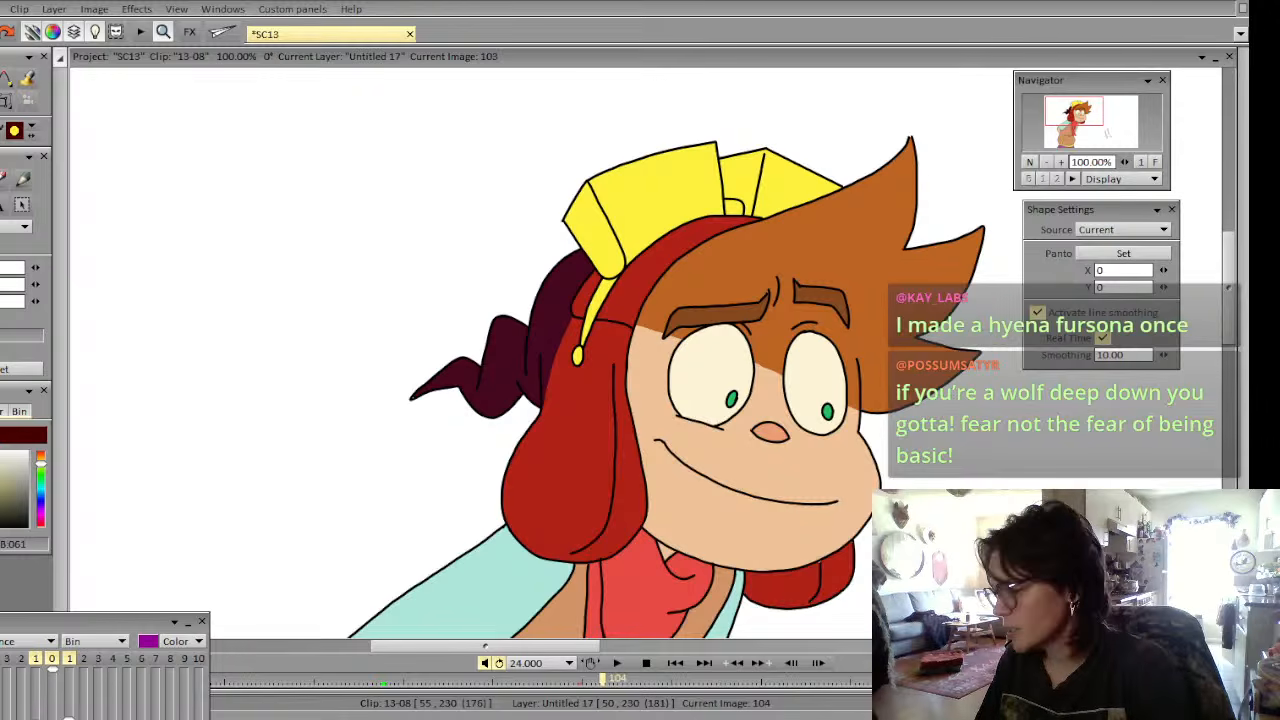
pyautogui.press('Right')
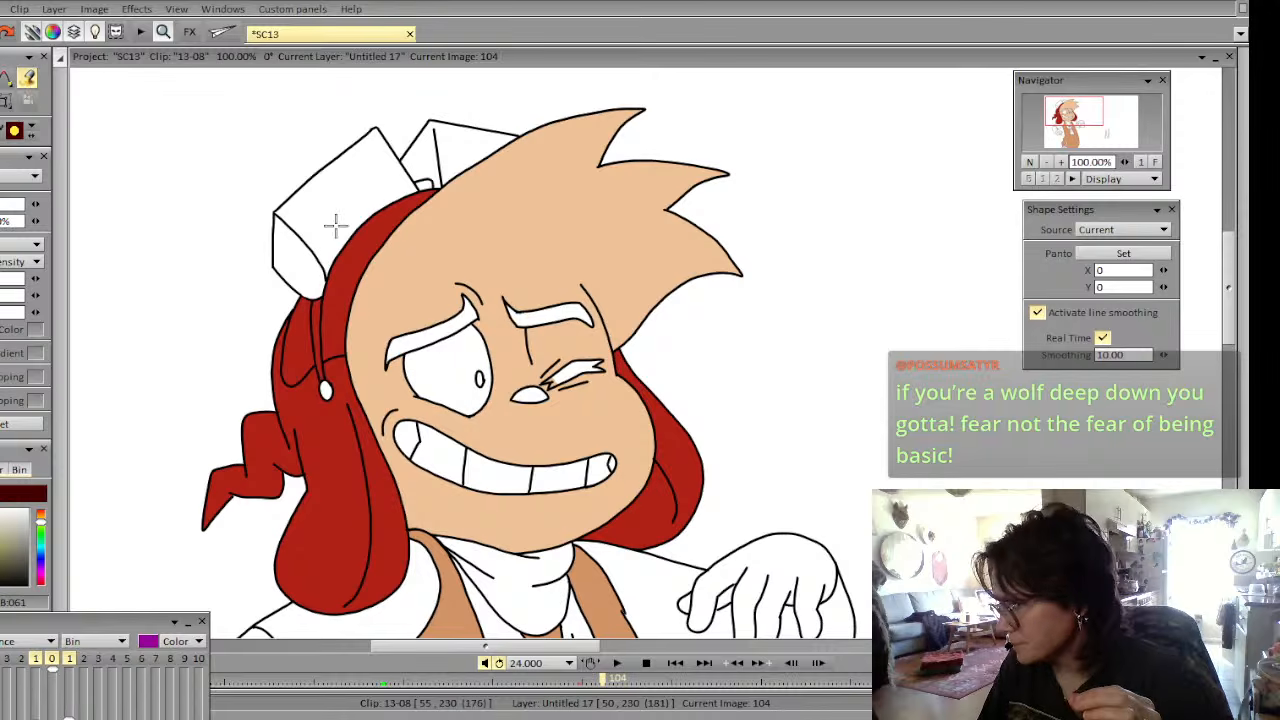
# Undo the yellow fill made on layer Untitled 17 and switch to layer Untitled 22
pyautogui.click(318, 278)
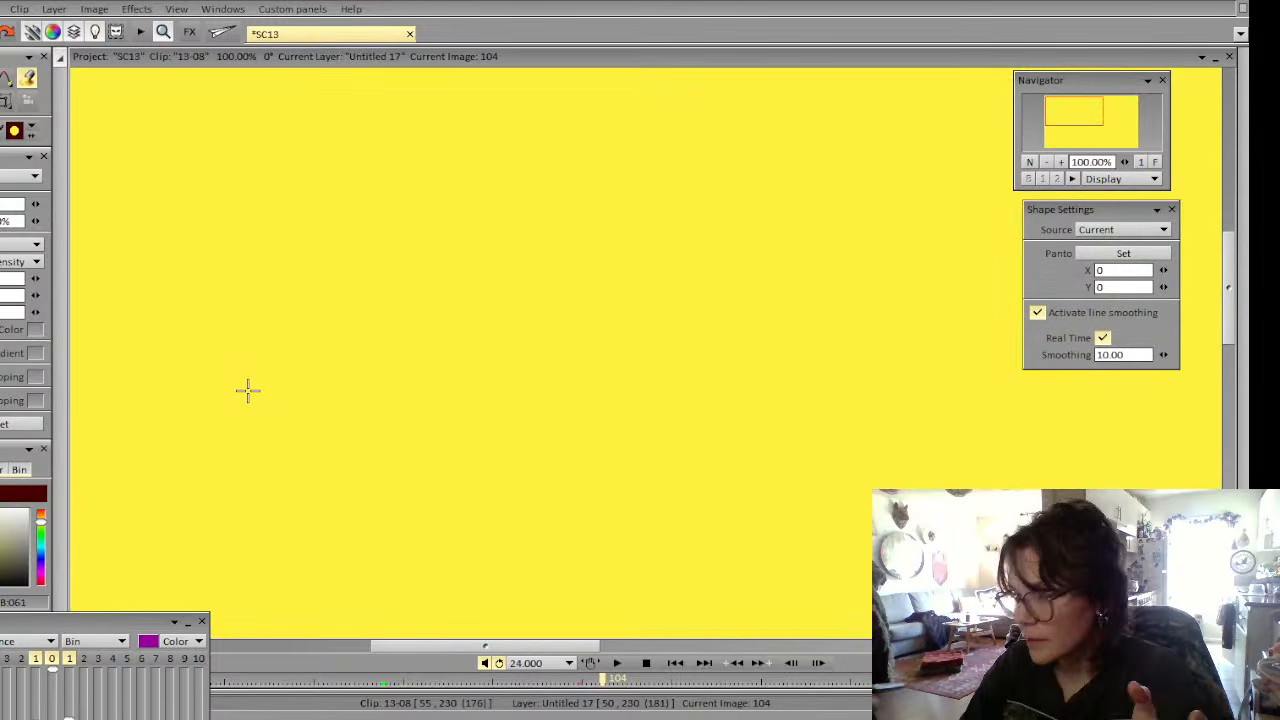
pyautogui.hotkey('ctrl', 'z')
pyautogui.press('Down')
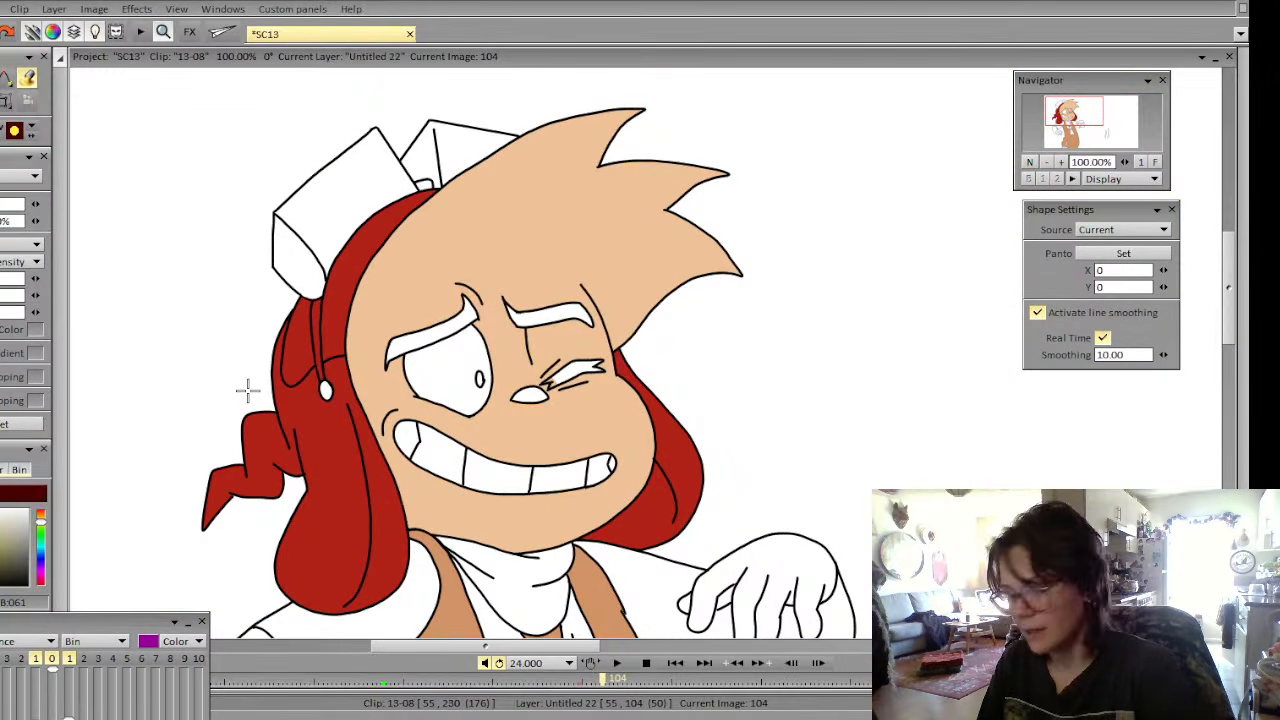
# Fill the folded pieces on top of the cap, the hanging cord and its bead on frame 104 with yellow
pyautogui.click(328, 253)
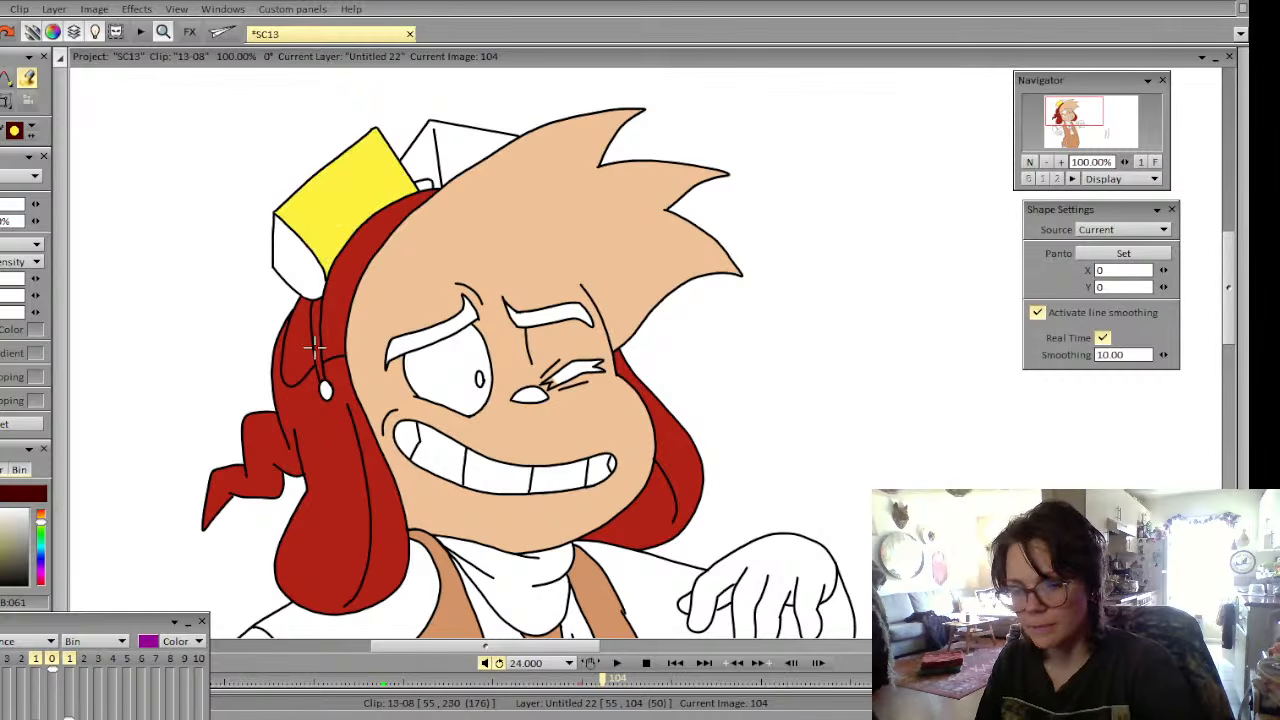
pyautogui.click(425, 183)
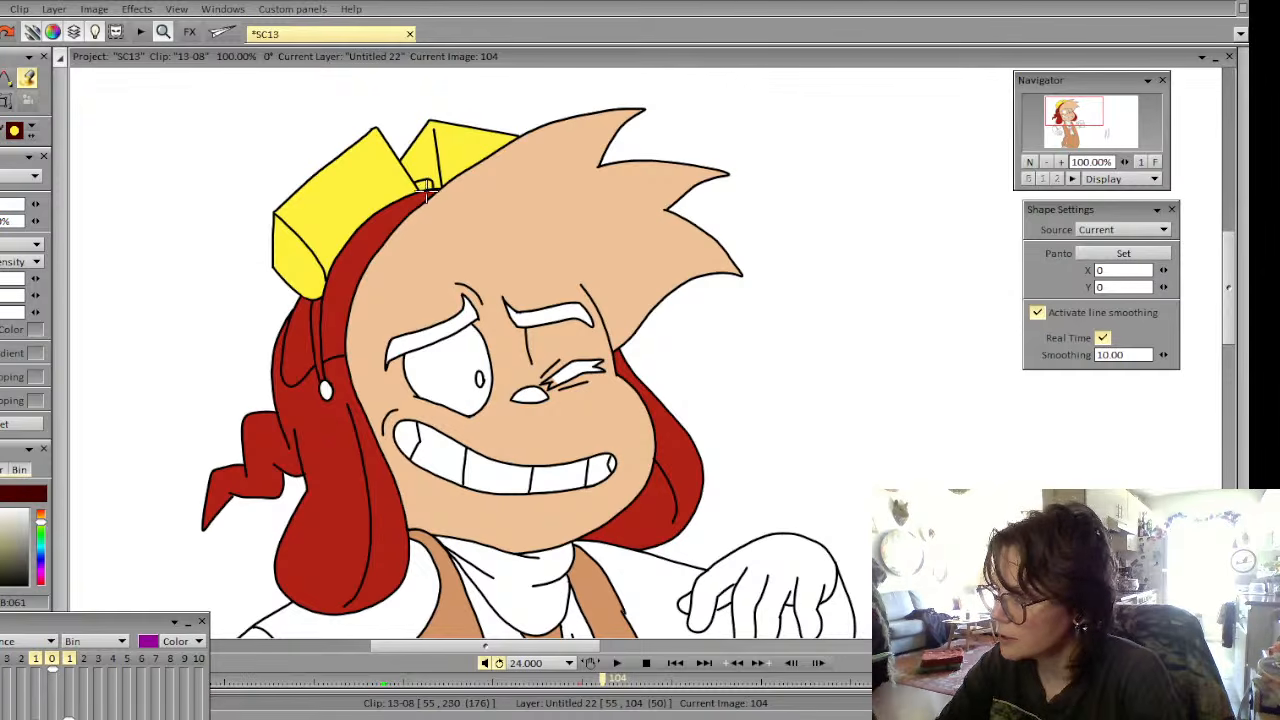
pyautogui.click(322, 365)
pyautogui.click(326, 391)
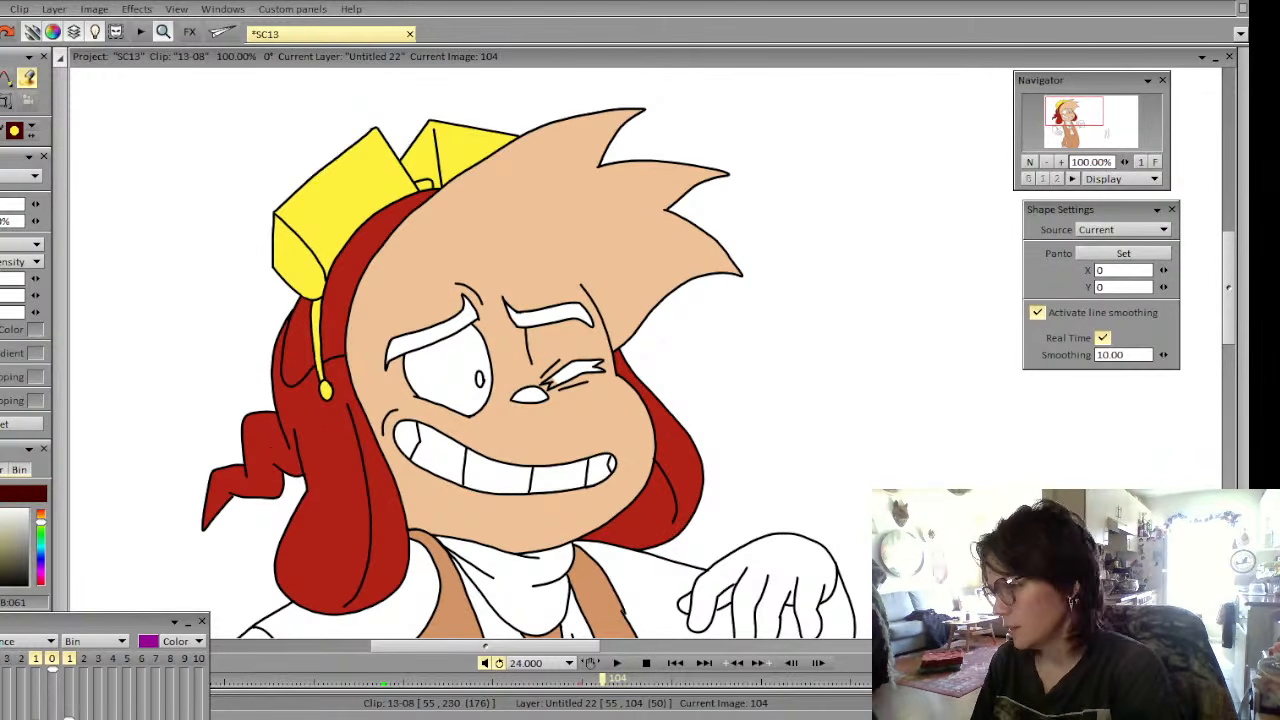
# Fill the character's bare arms and hands on frame 104 with the light skin tone sampled from frame 103
pyautogui.click(1048, 162)
pyautogui.moveTo(1074, 124); pyautogui.dragTo(1081, 131)
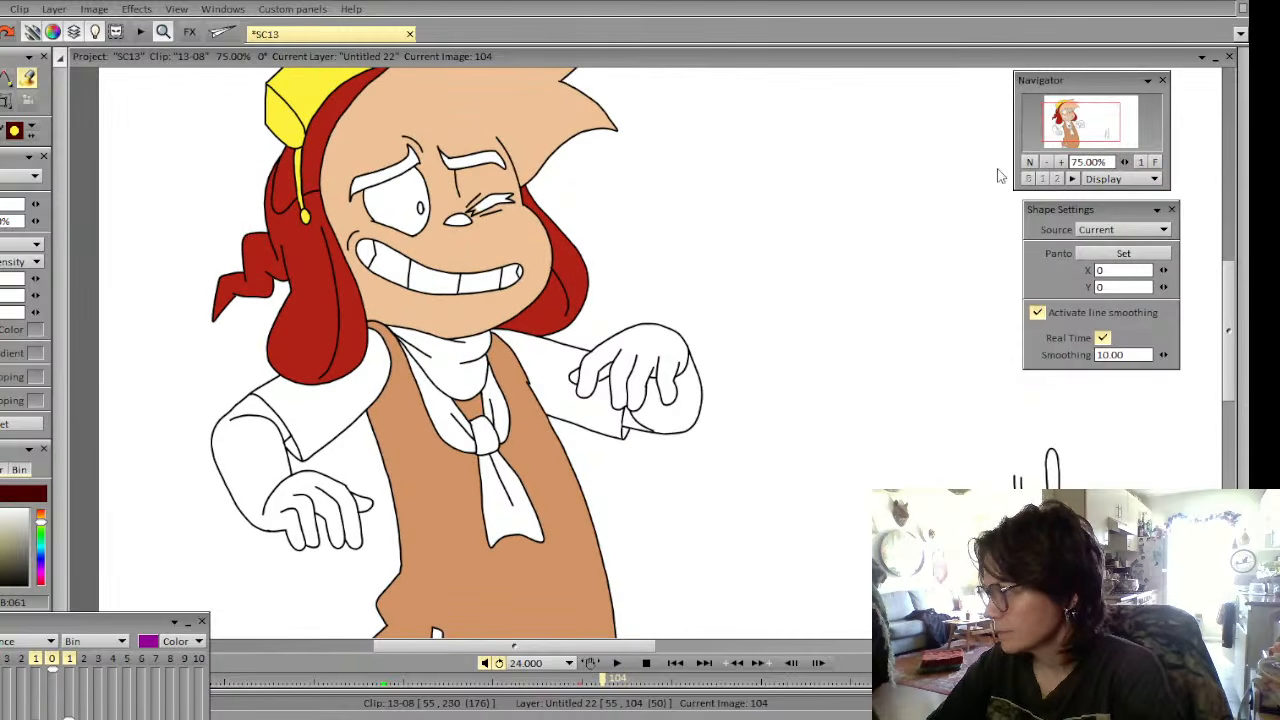
pyautogui.press('Left')
pyautogui.press('Right')
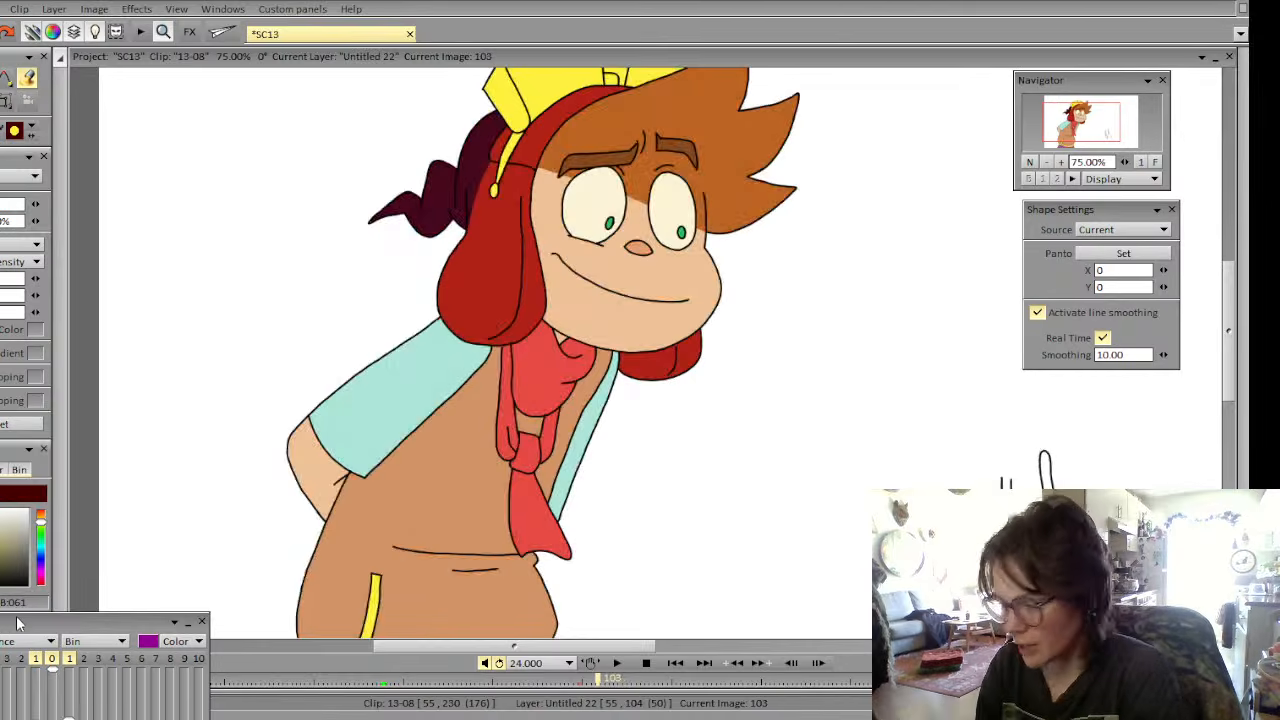
pyautogui.press('Left')
pyautogui.press('Right')
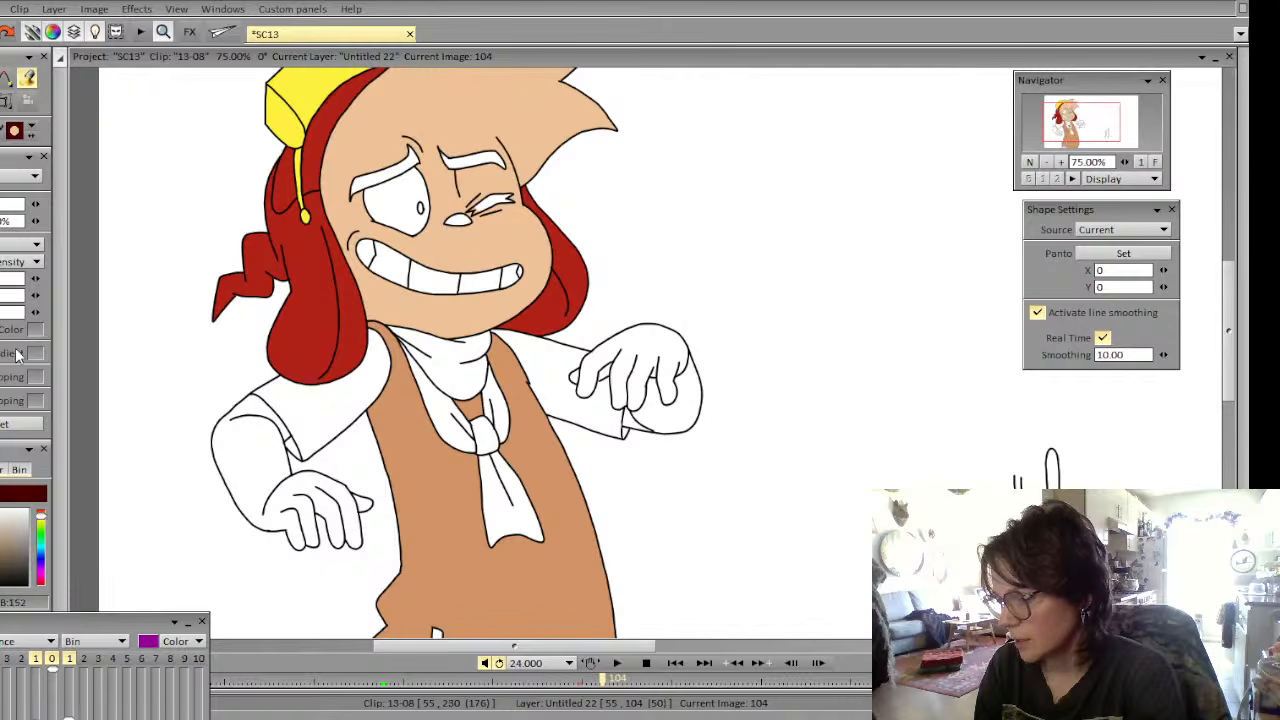
pyautogui.press('Left')
pyautogui.press('Right')
pyautogui.moveTo(285, 500); pyautogui.dragTo(298, 583)
pyautogui.moveTo(366, 504); pyautogui.dragTo(358, 524)
pyautogui.moveTo(630, 442)
pyautogui.mouseDown()
pyautogui.moveTo(625, 460)
pyautogui.moveTo(628, 440)
pyautogui.mouseUp()
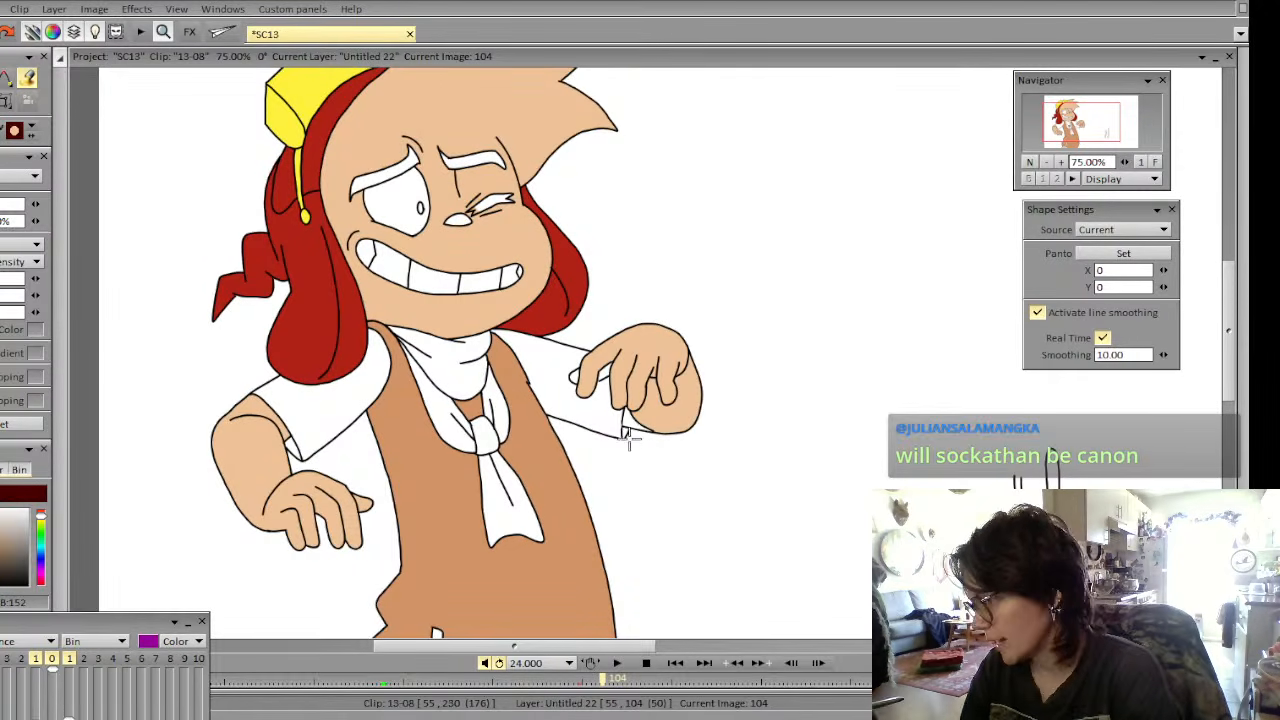
pyautogui.press('b')
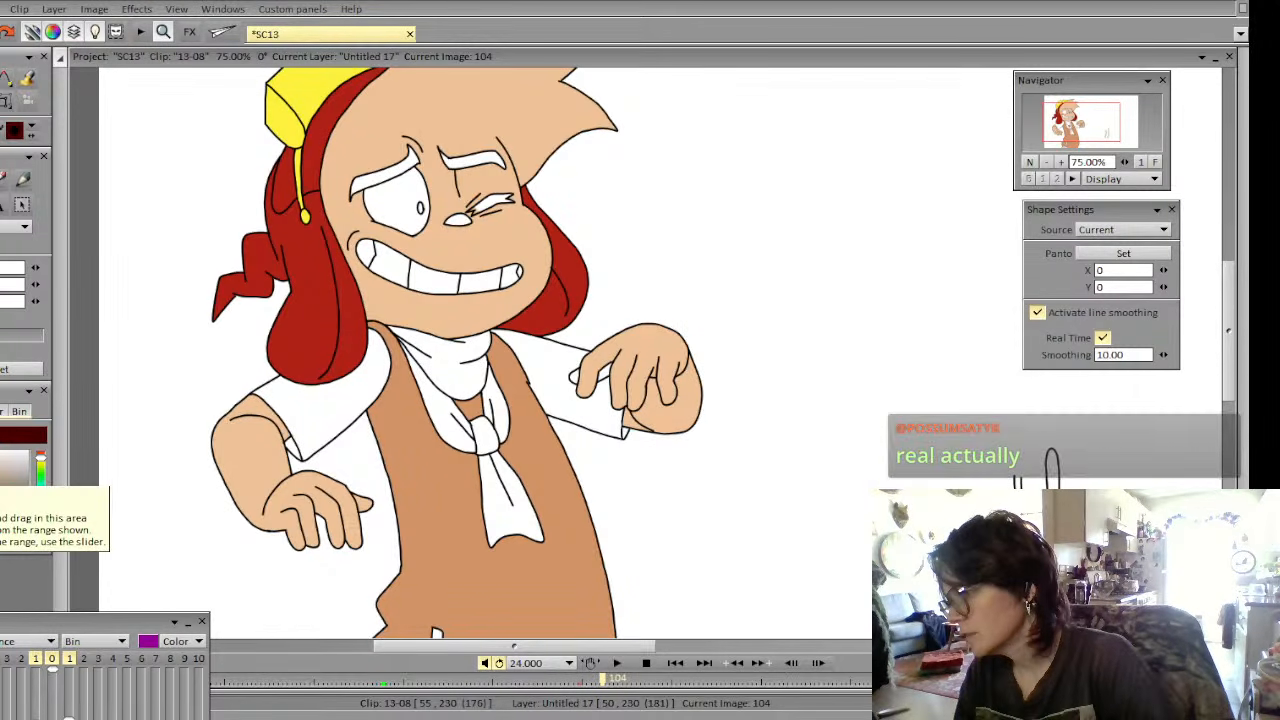
pyautogui.press('Left')
pyautogui.press('Right')
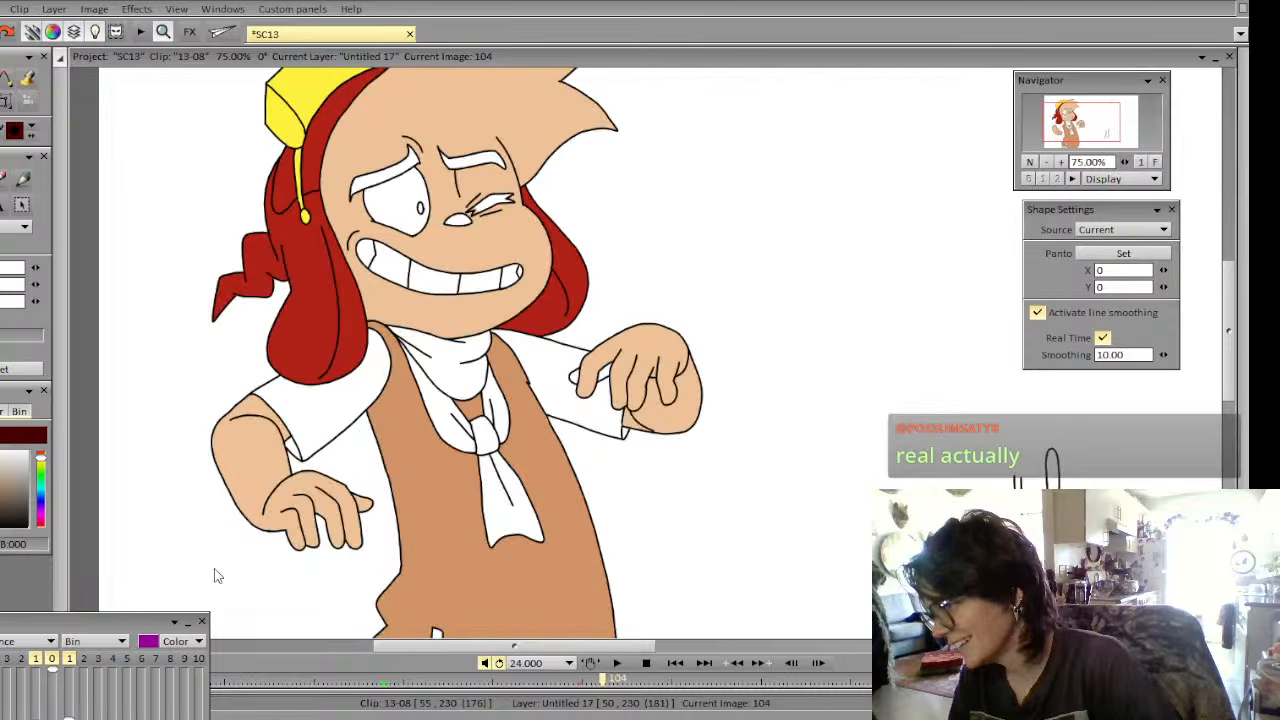
# Fill both shirt sleeves on frame 104, layer Untitled 22, with the light teal sampled from frame 103
pyautogui.press('f')
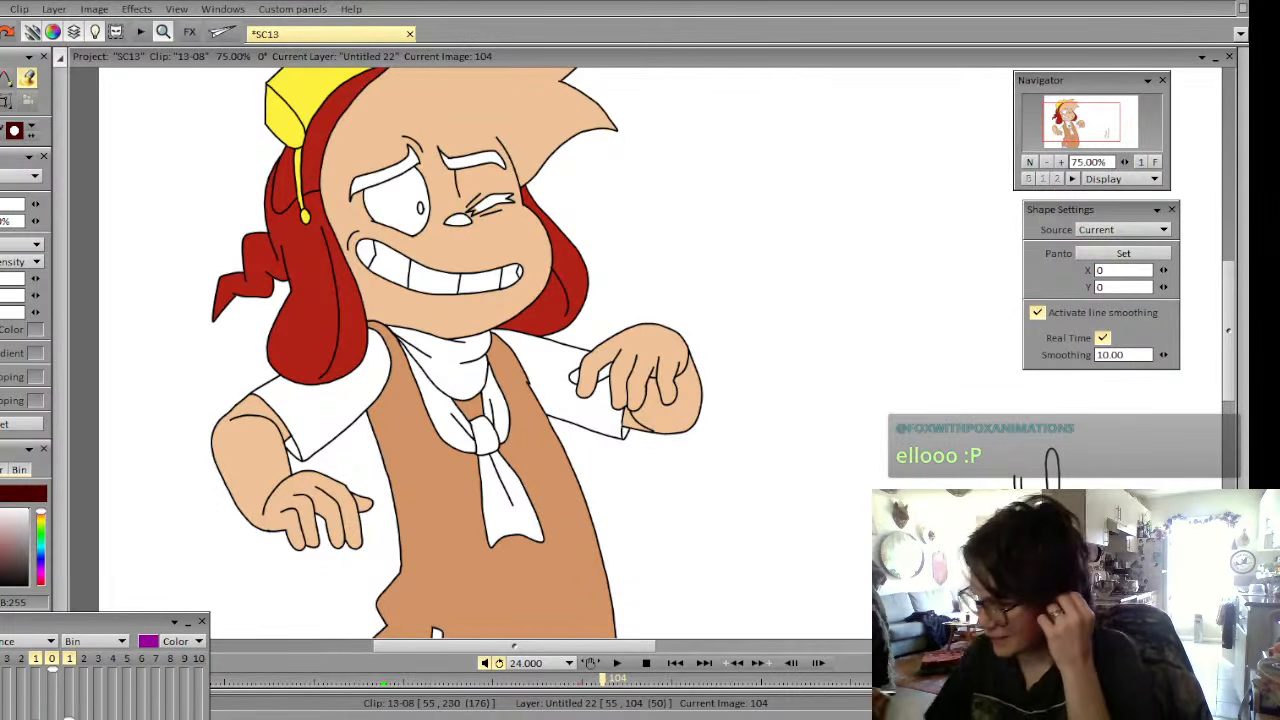
pyautogui.press('Left')
pyautogui.press('Right')
pyautogui.press('Left')
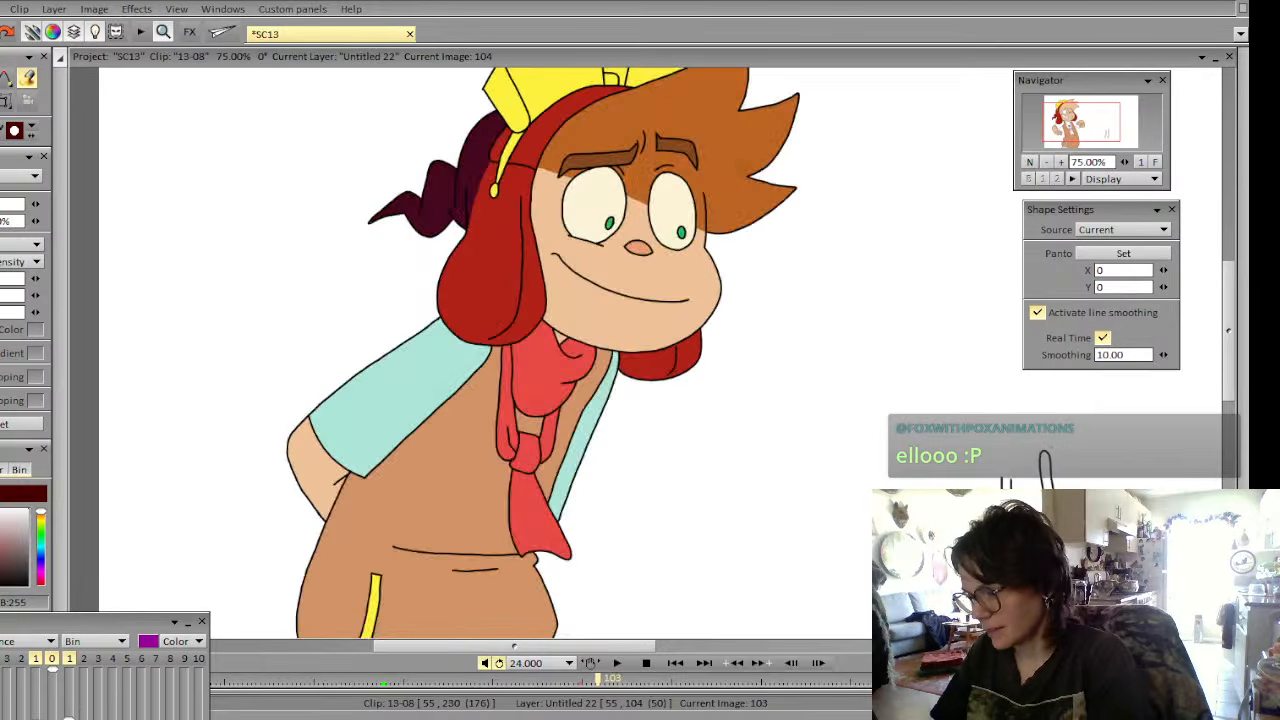
pyautogui.press('Right')
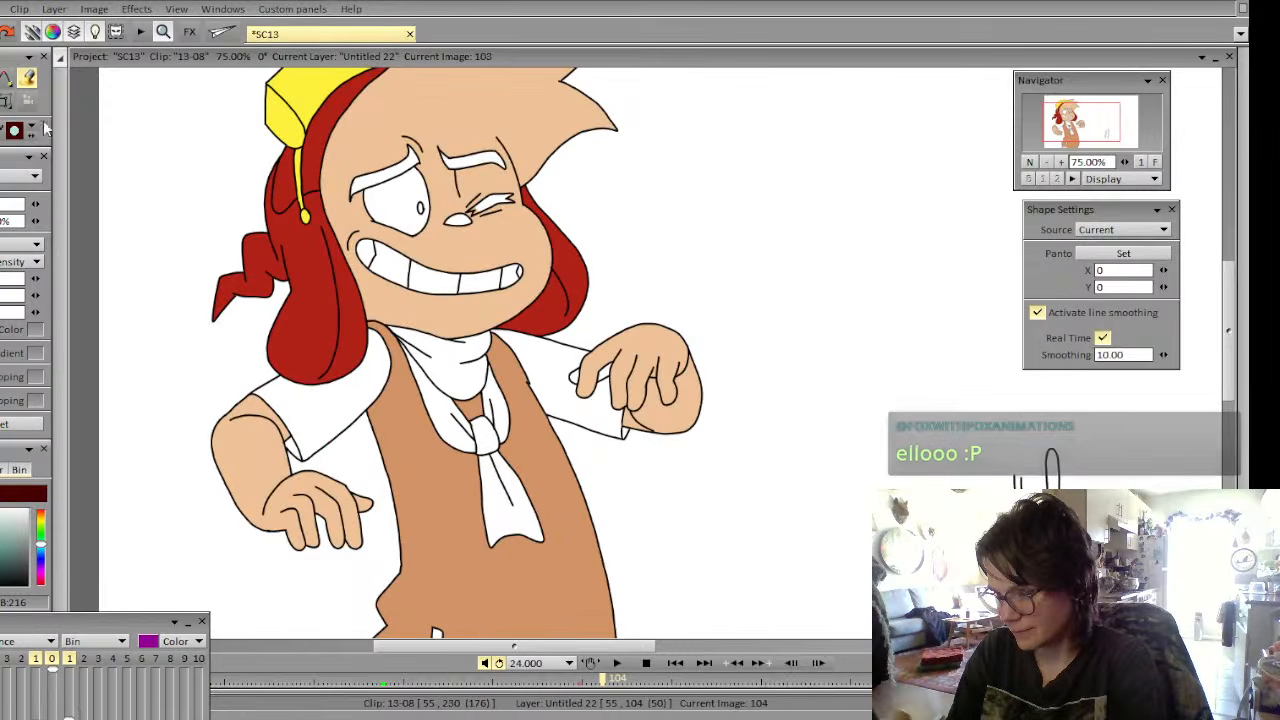
pyautogui.click(325, 425)
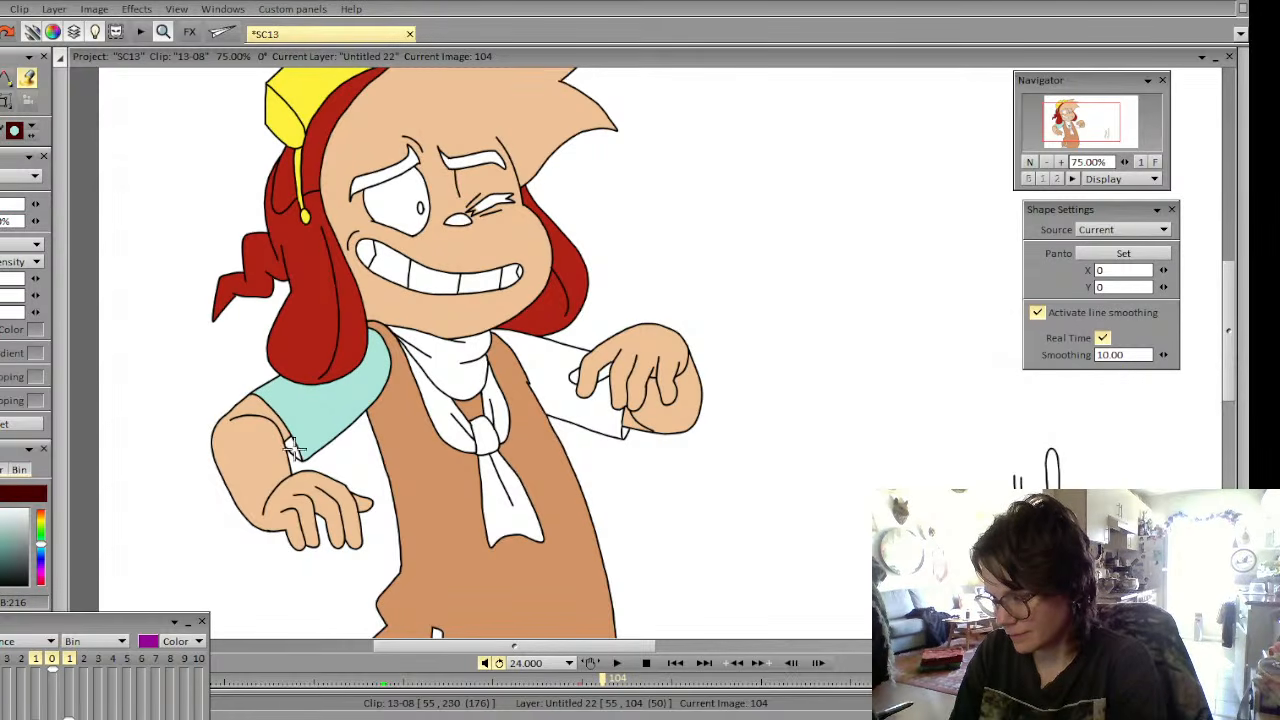
pyautogui.click(555, 425)
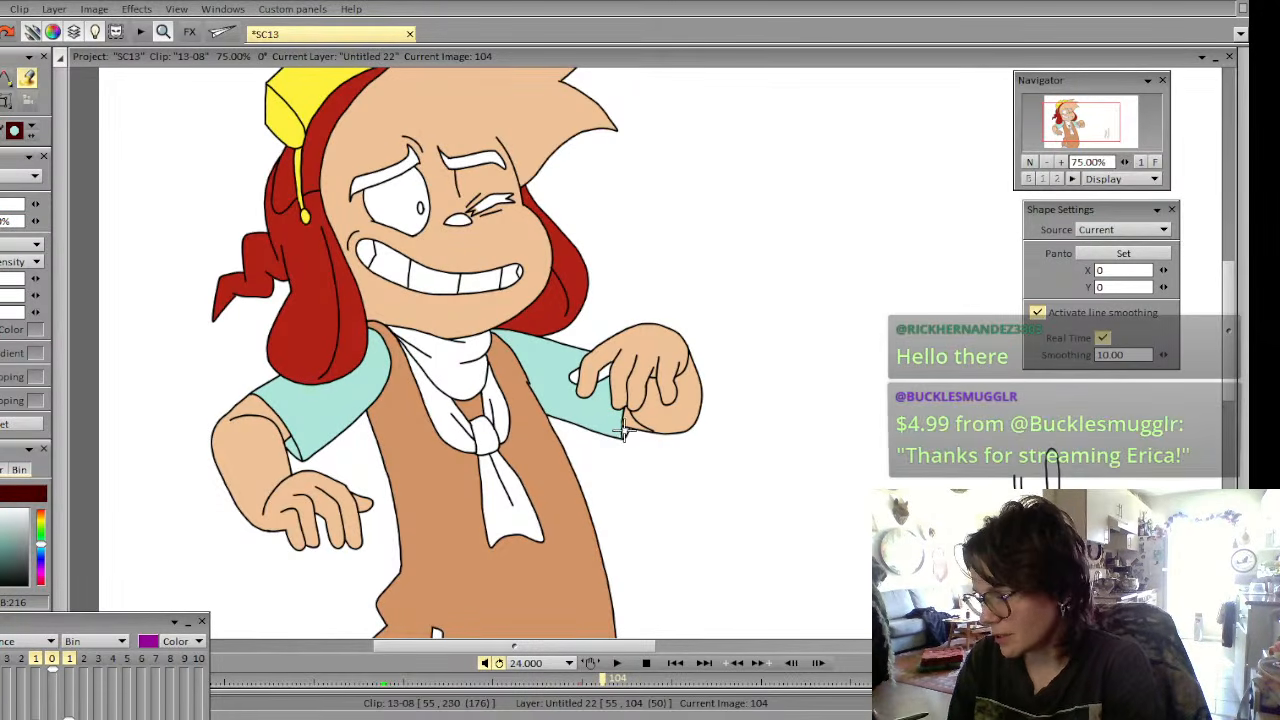
# Fill the remaining white fingertip over the sleeve on frame 104 with the skin tone from frame 103 and compare both frames
pyautogui.press('Left')
pyautogui.press('Right')
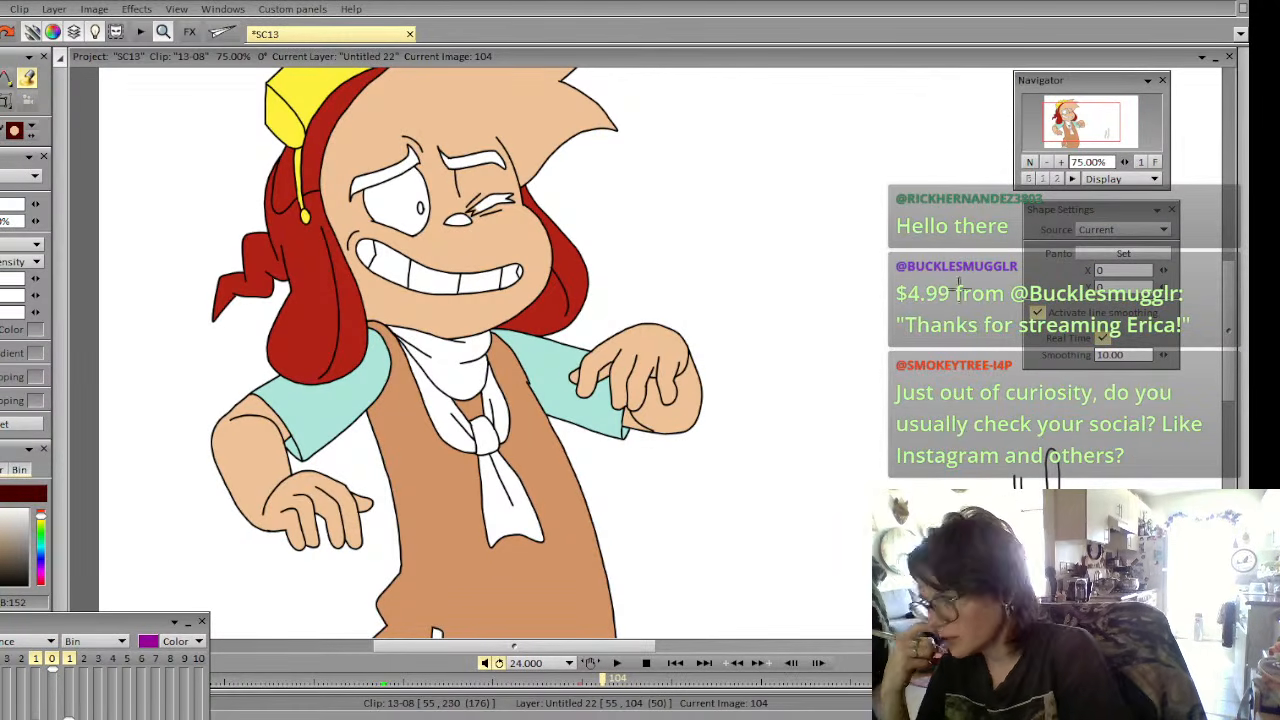
pyautogui.press('Left')
pyautogui.press('Right')
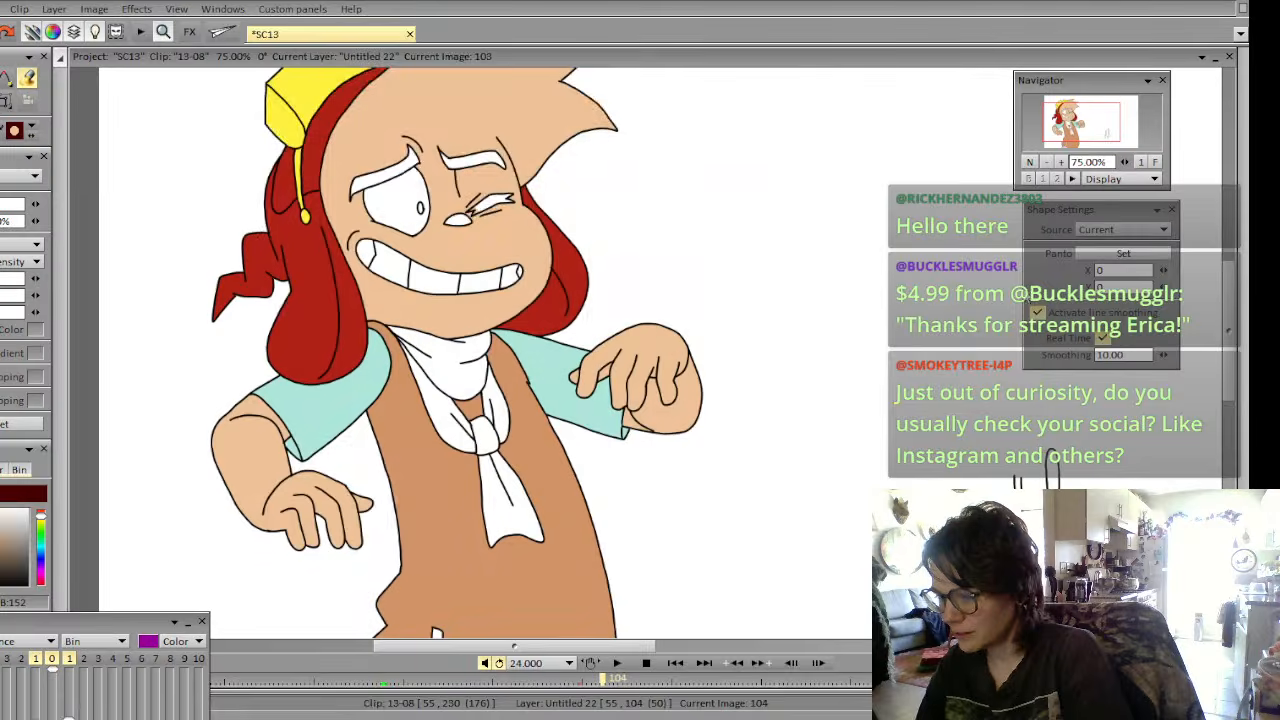
pyautogui.press('Left')
pyautogui.press('Right')
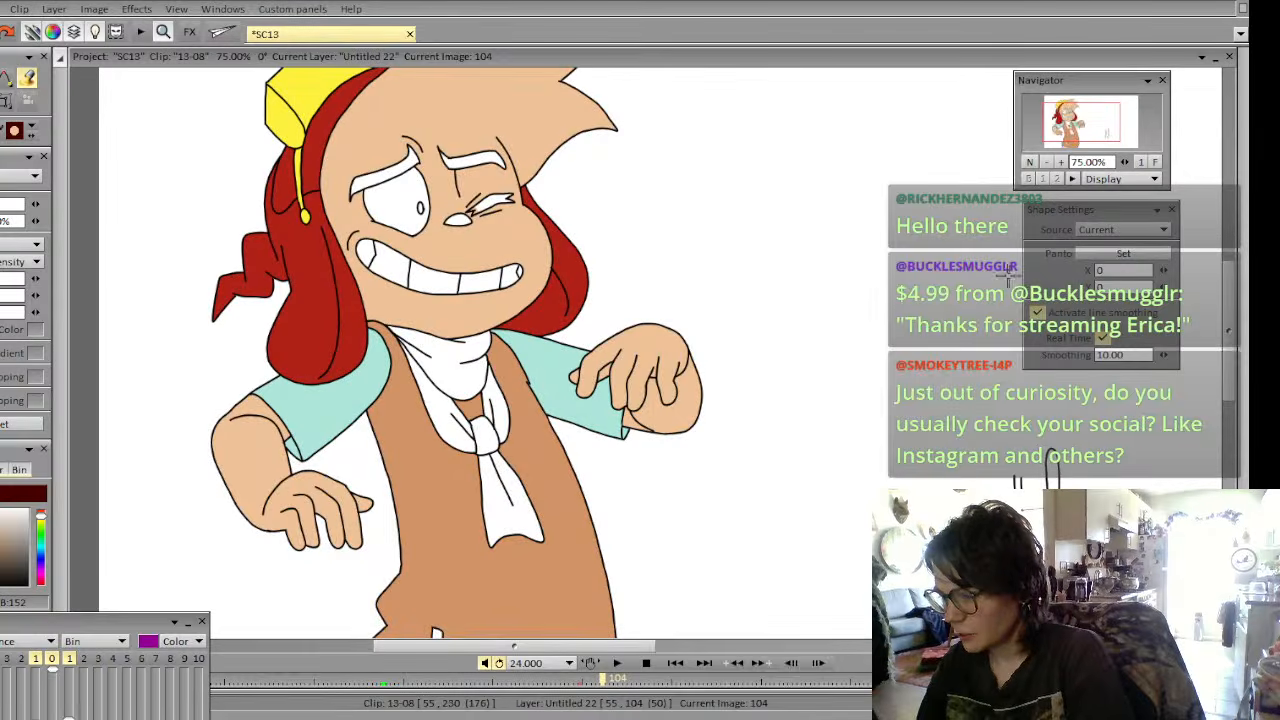
# Fill the neckerchief's collar, loops, knot and hanging tail on frame 104 with the light red sampled from frame 103
pyautogui.press('Left')
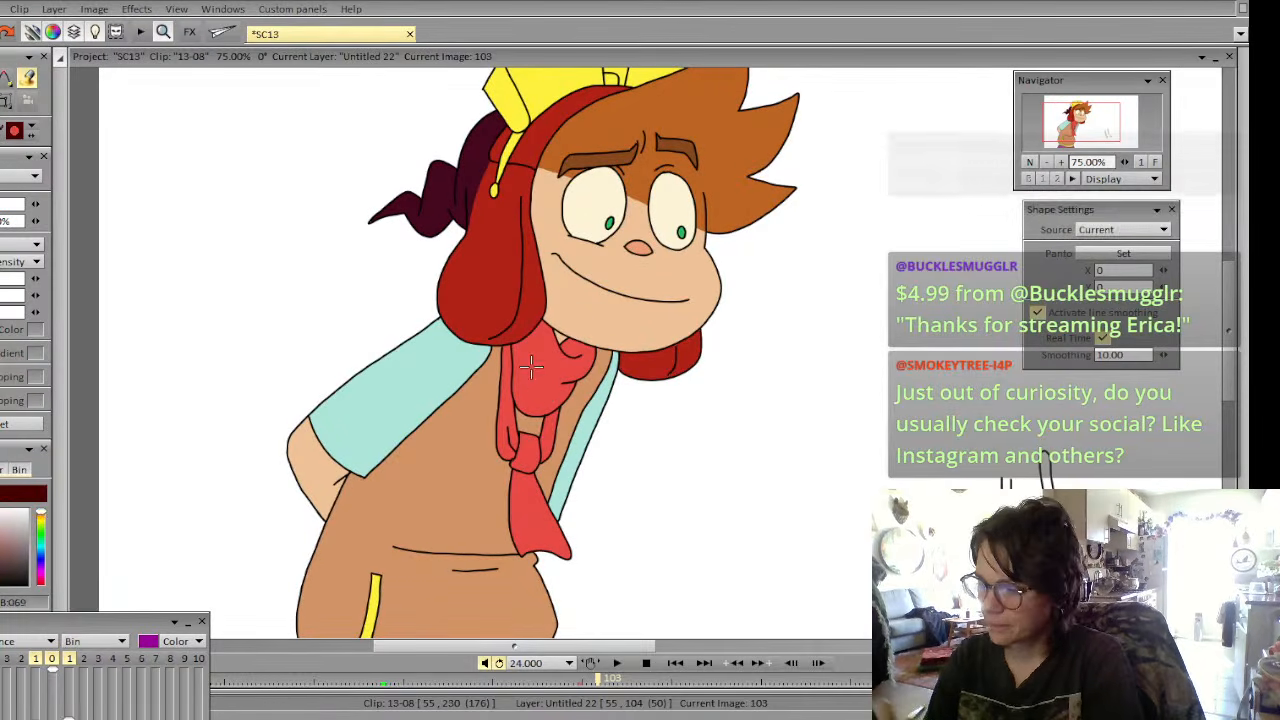
pyautogui.press('Right')
pyautogui.click(460, 394)
pyautogui.click(458, 434)
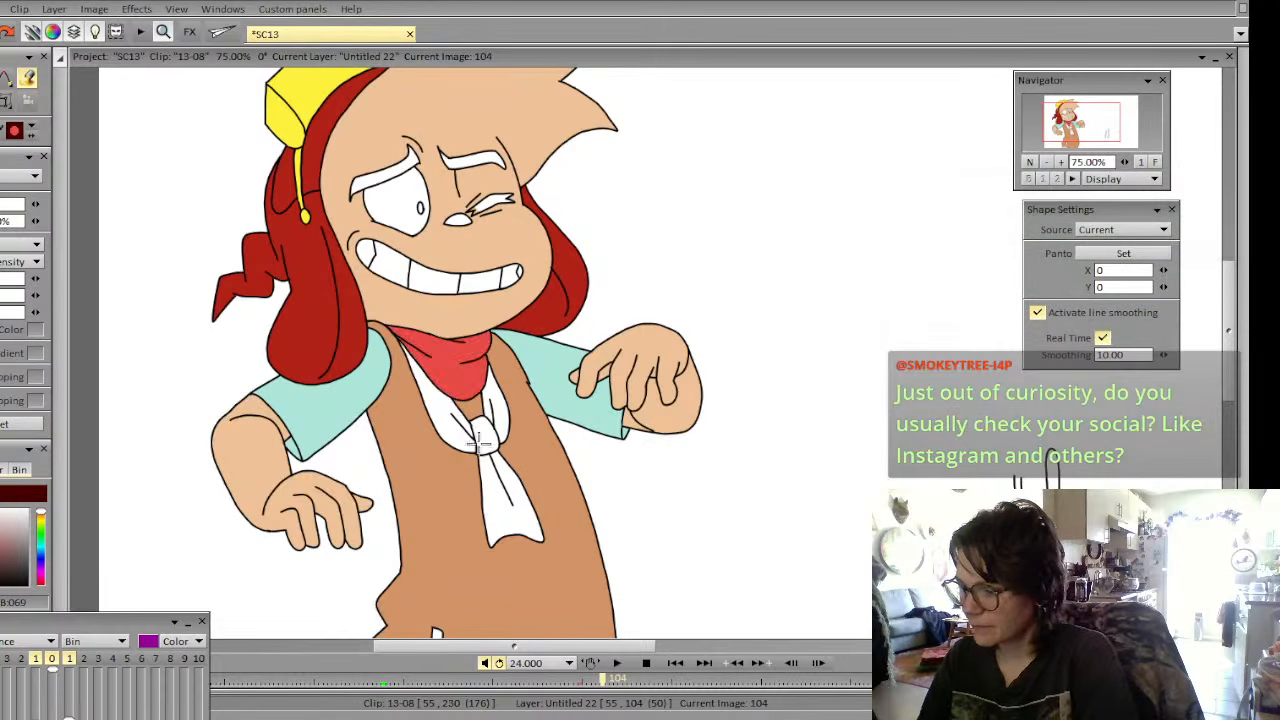
pyautogui.click(486, 436)
pyautogui.click(499, 412)
pyautogui.click(503, 470)
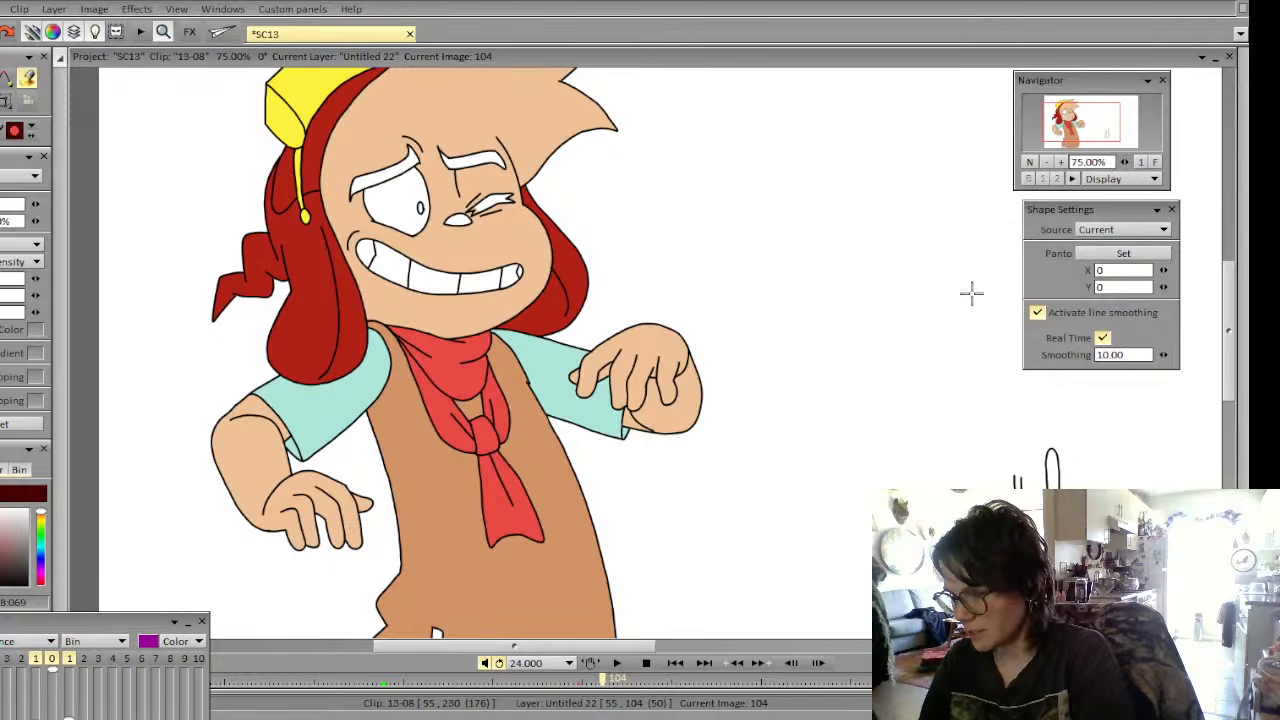
# Fill the side stripe and the hem band at the character's waist on frame 104 with the yellow sampled from frame 103
pyautogui.click(1047, 162)
pyautogui.moveTo(1062, 139); pyautogui.dragTo(1082, 130)
pyautogui.press('Left')
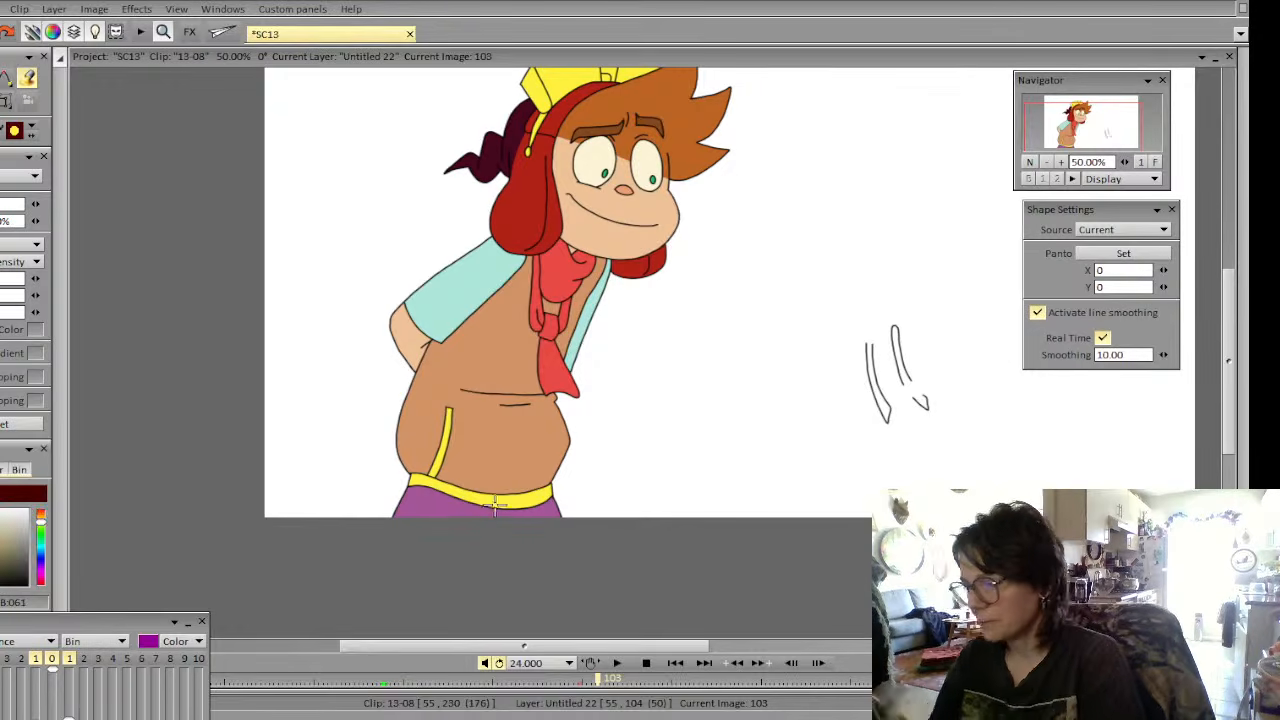
pyautogui.press('Right')
pyautogui.click(484, 475)
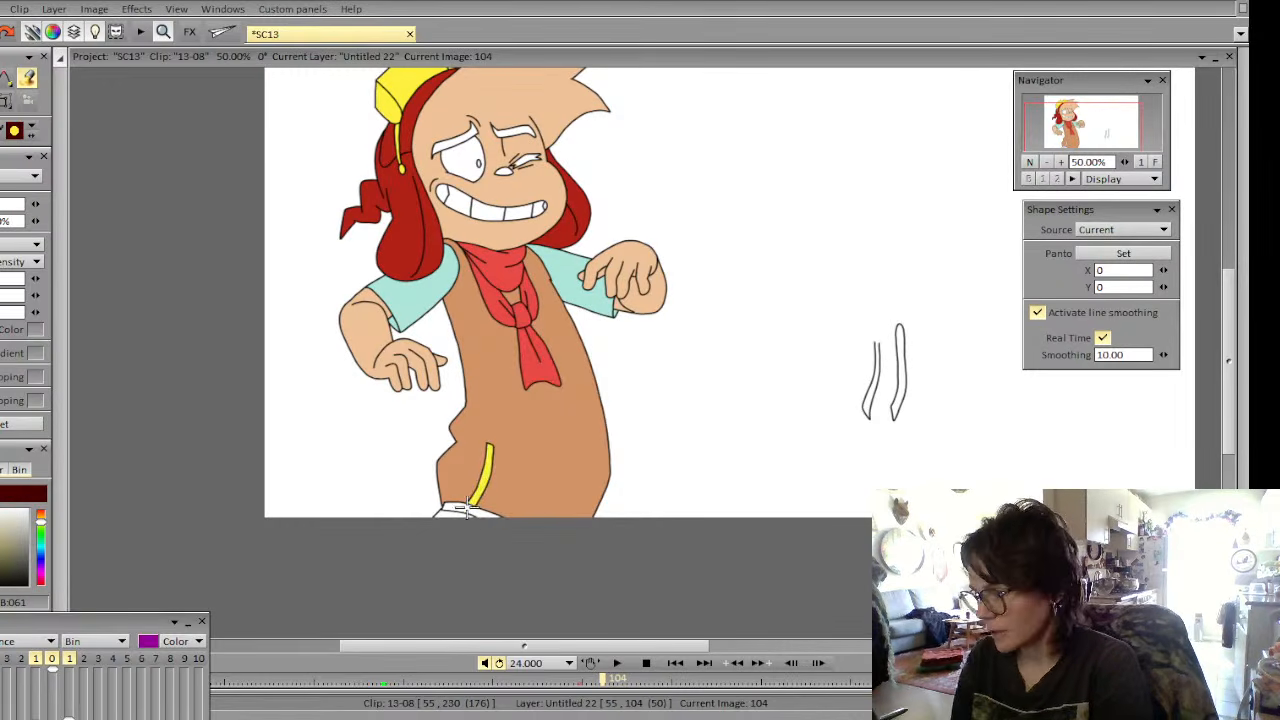
pyautogui.click(466, 511)
# Fill the visible part of the trousers on frame 104 with the purple sampled from frame 103
pyautogui.press('Left')
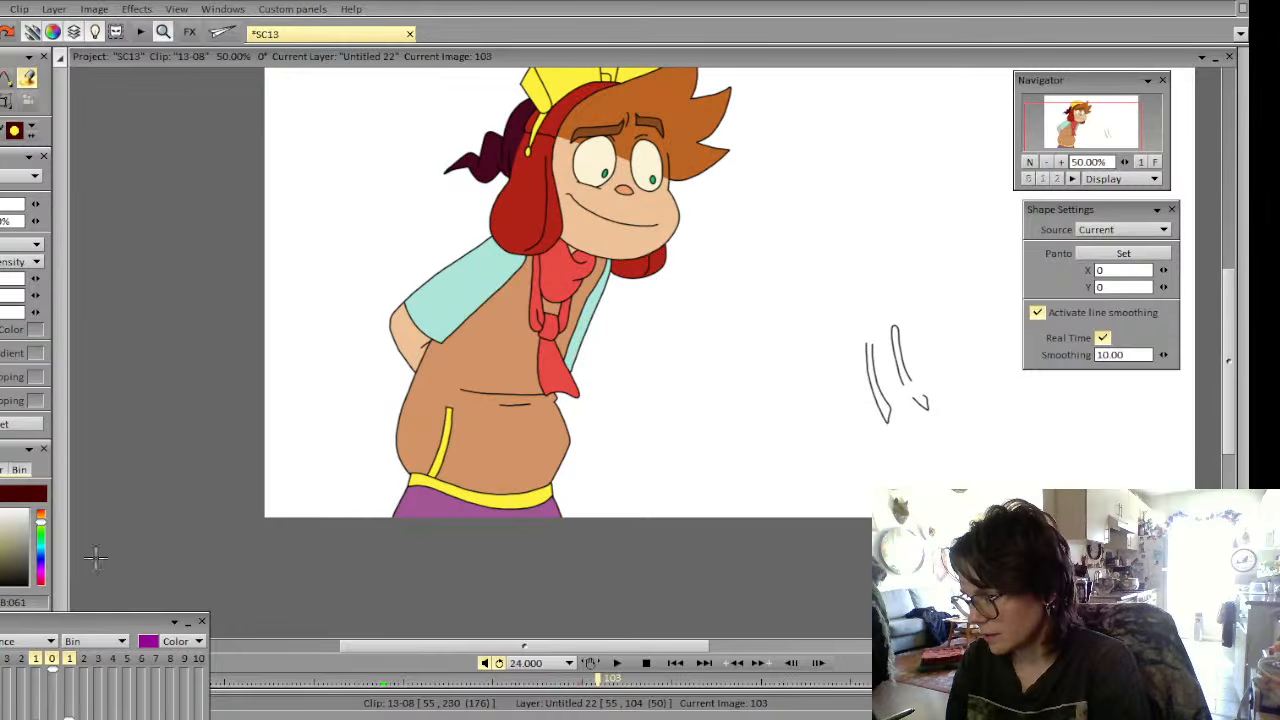
pyautogui.press('Right')
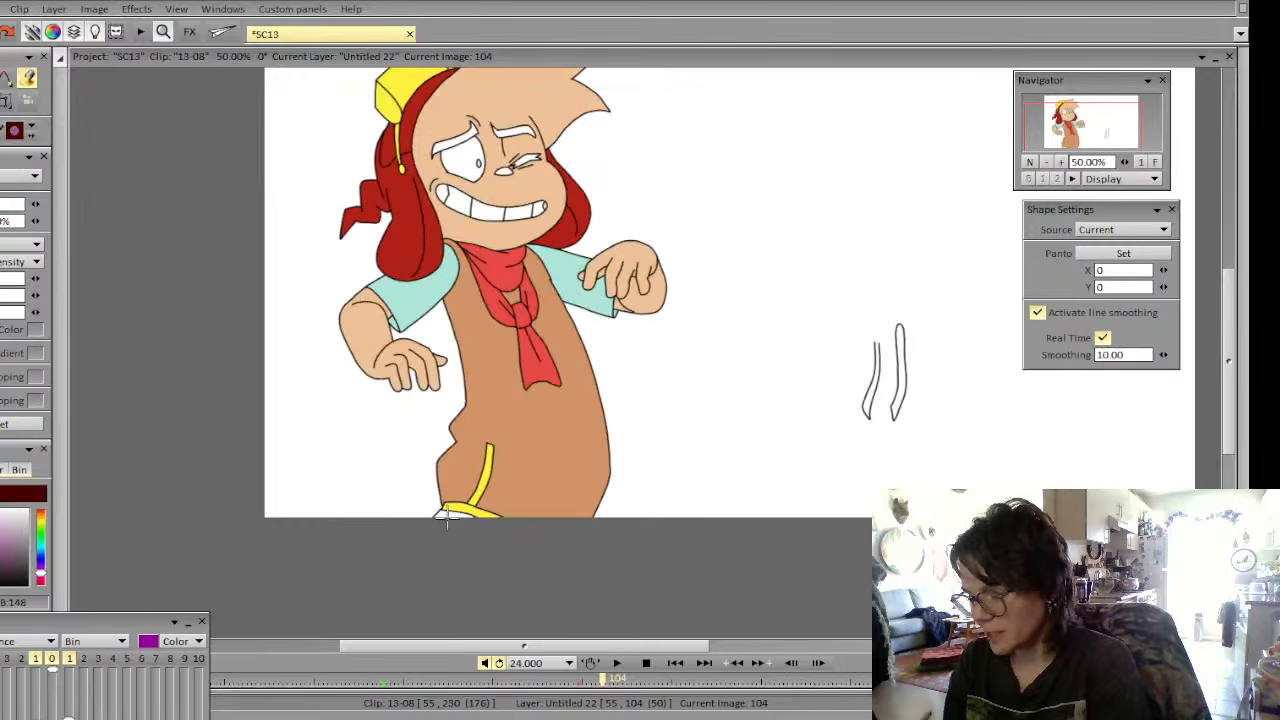
pyautogui.click(446, 517)
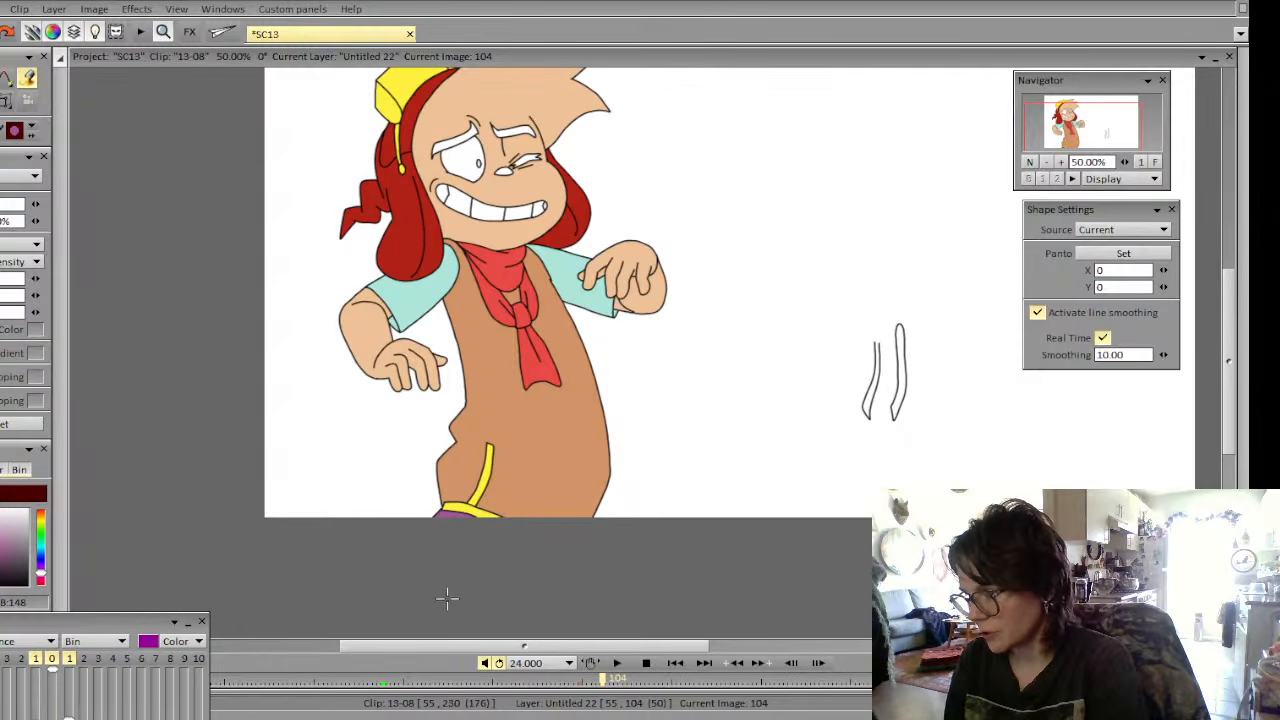
pyautogui.press('Left')
pyautogui.press('Right')
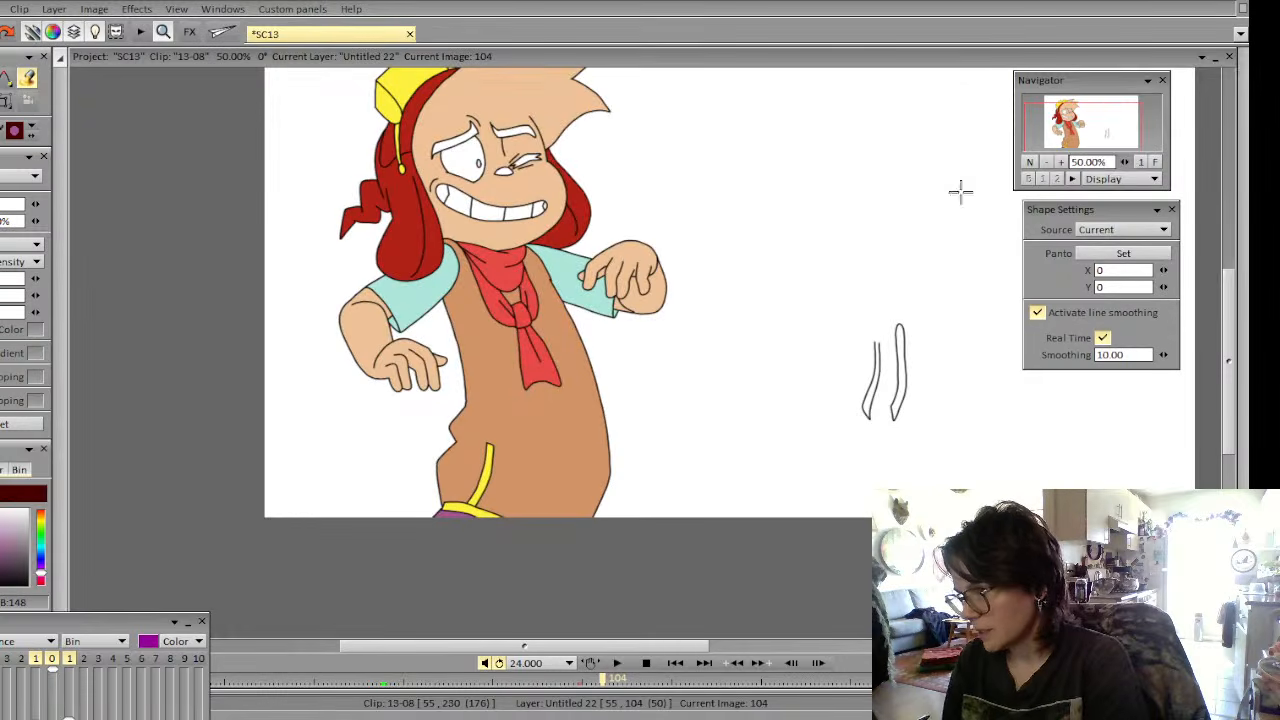
# Sample the dark maroon of the cap's trailing back piece from the previous frames and switch to the drawing brush
pyautogui.click(1058, 162)
pyautogui.moveTo(1080, 137); pyautogui.dragTo(1081, 119)
pyautogui.press('Left')
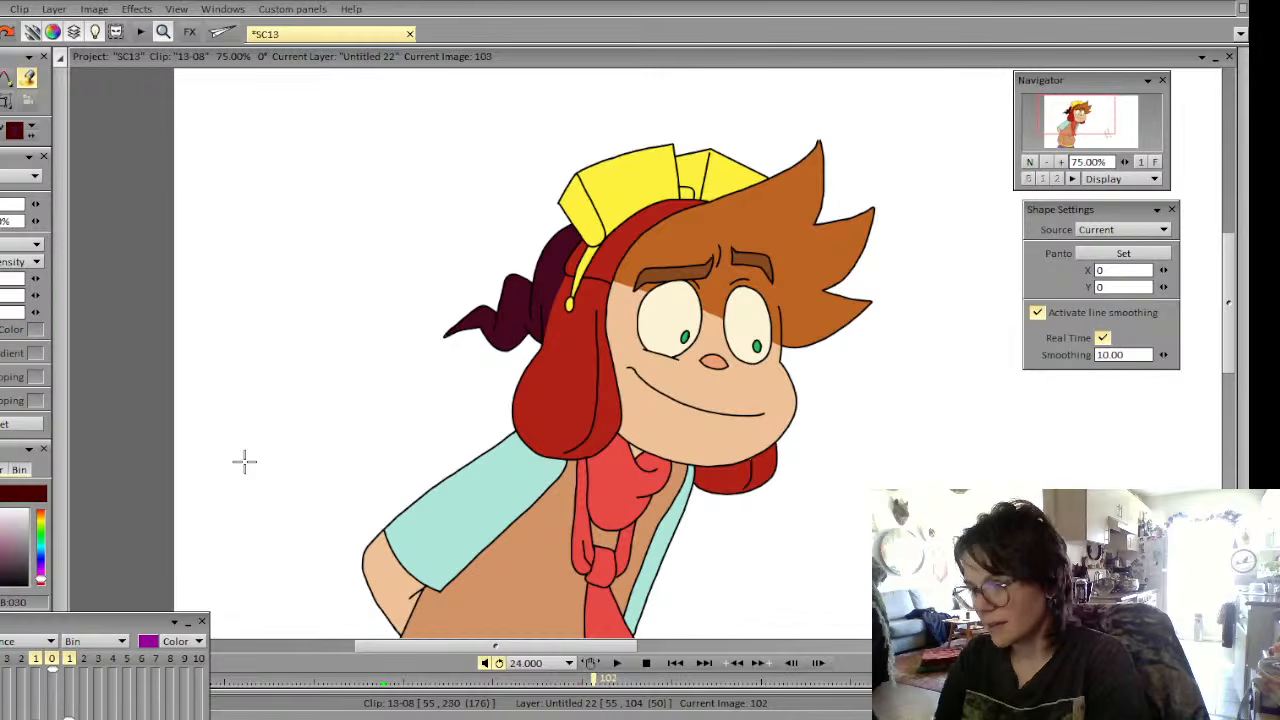
pyautogui.press('Left')
pyautogui.press('Left')
pyautogui.press('Right')
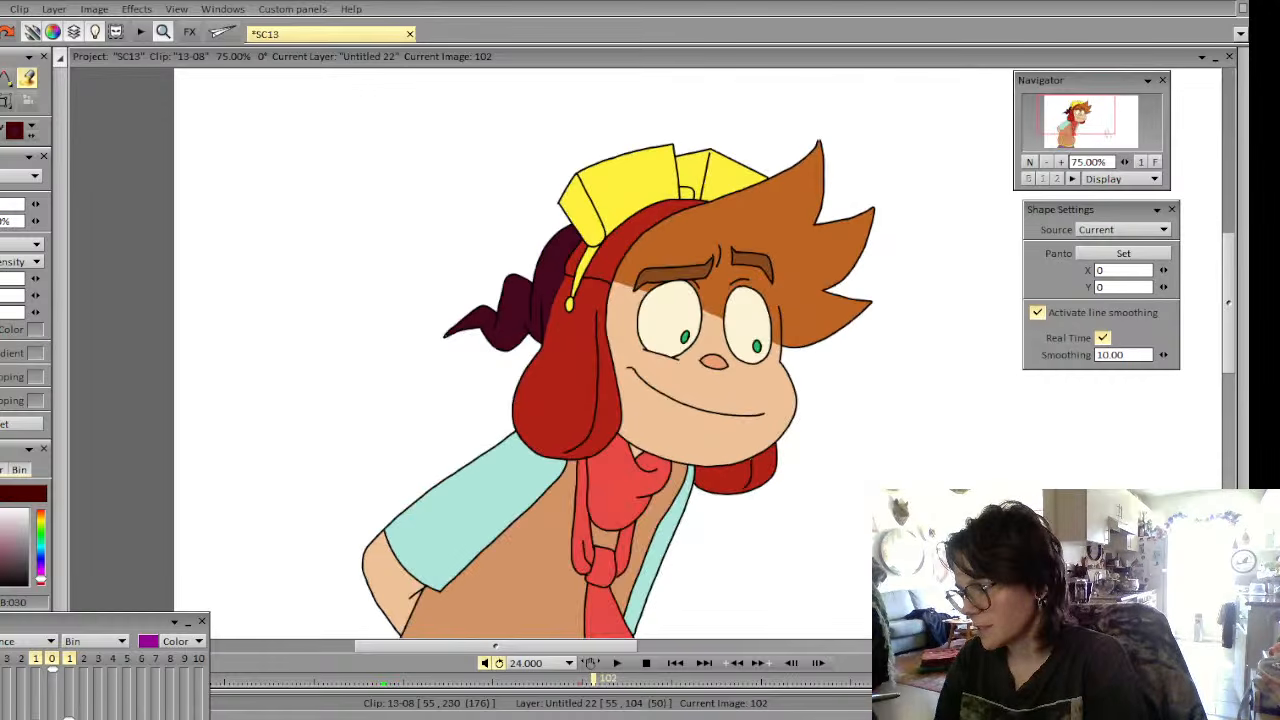
pyautogui.press('b')
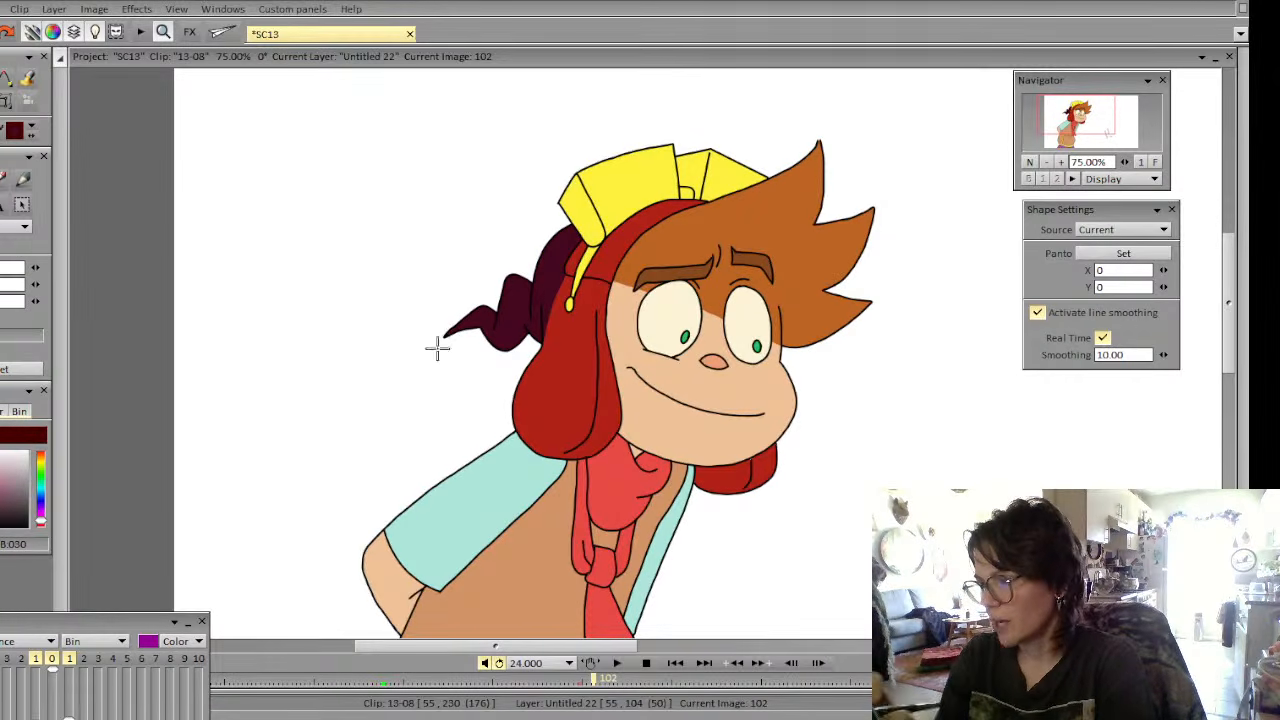
# Compare the character's head on frame 104 with frame 103
pyautogui.press('Right')
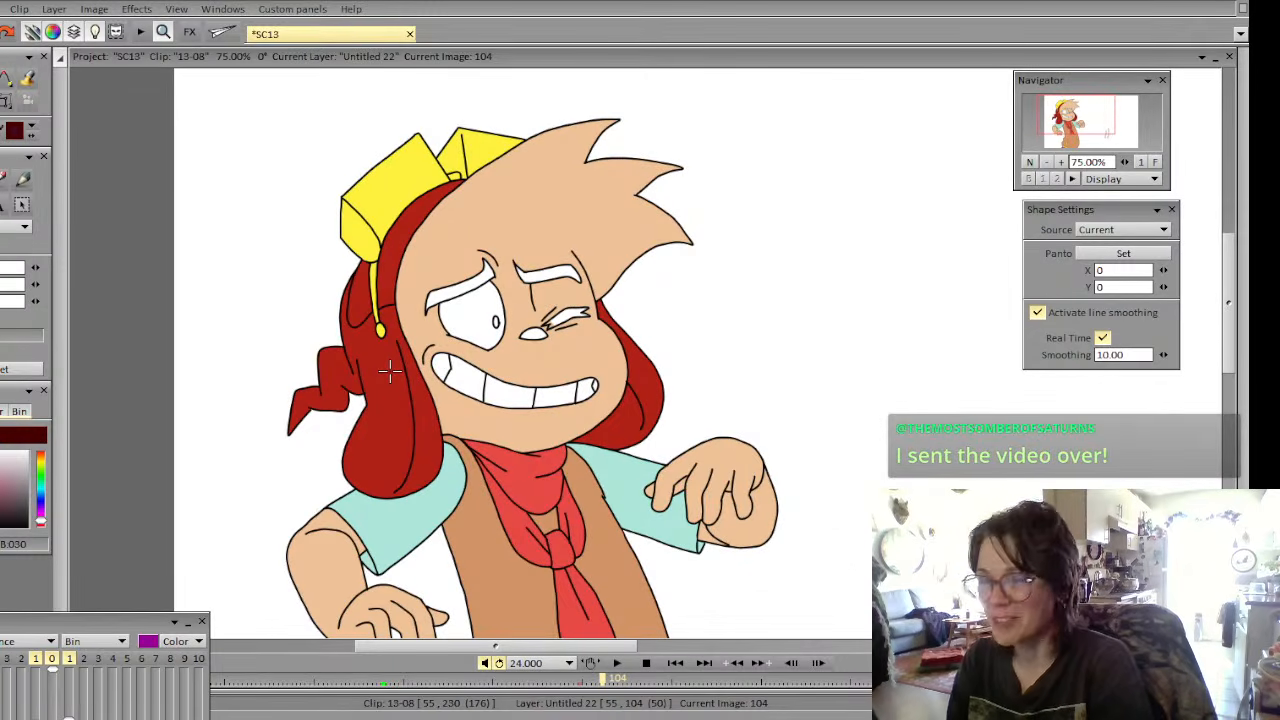
pyautogui.press('Left')
pyautogui.press('Right')
pyautogui.press('Left')
pyautogui.press('Right')
pyautogui.press('Left')
pyautogui.press('Right')
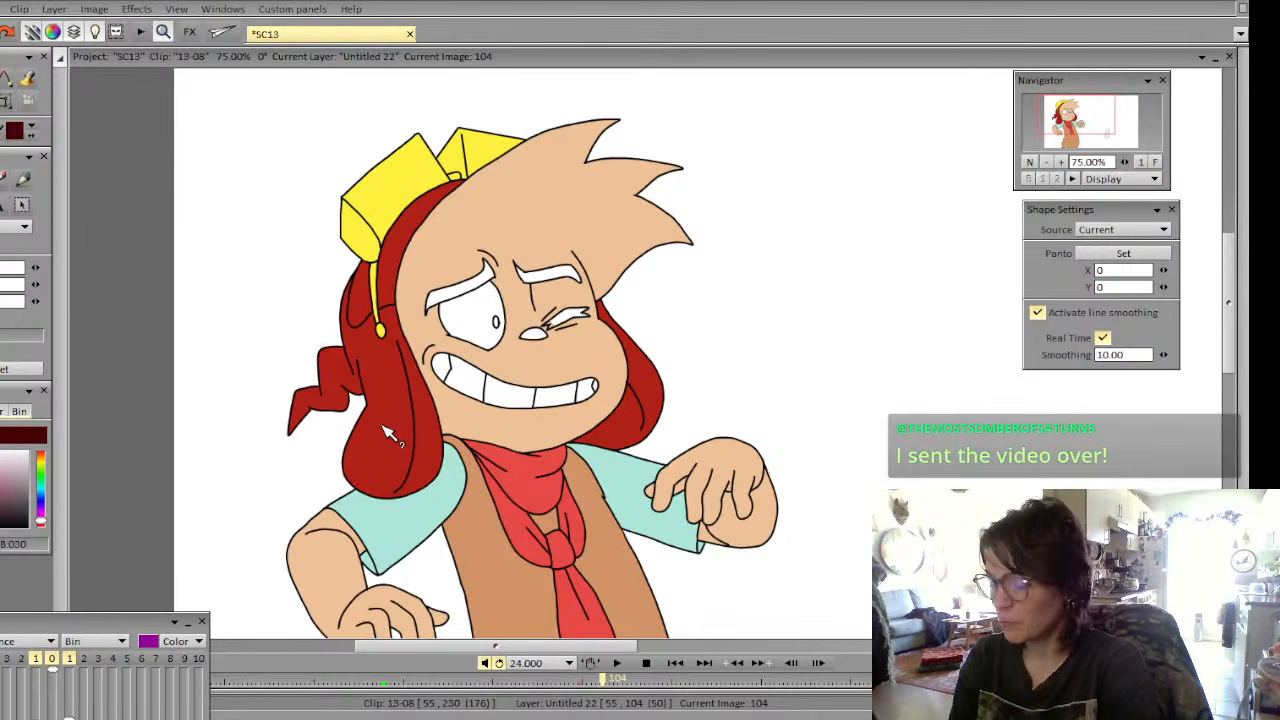
# Fill the white of the open eye on frame 104 with the cream sampled from frame 103
pyautogui.press('Left')
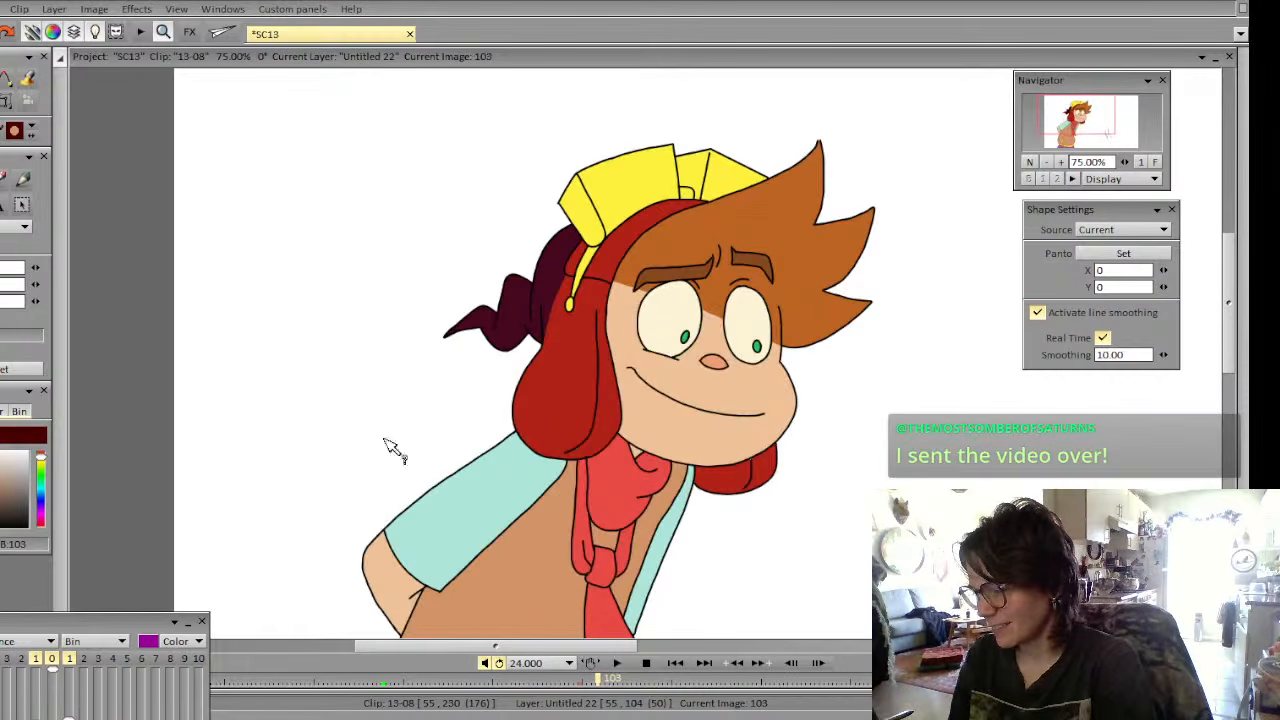
pyautogui.press('Right')
pyautogui.click(28, 78)
pyautogui.click(485, 320)
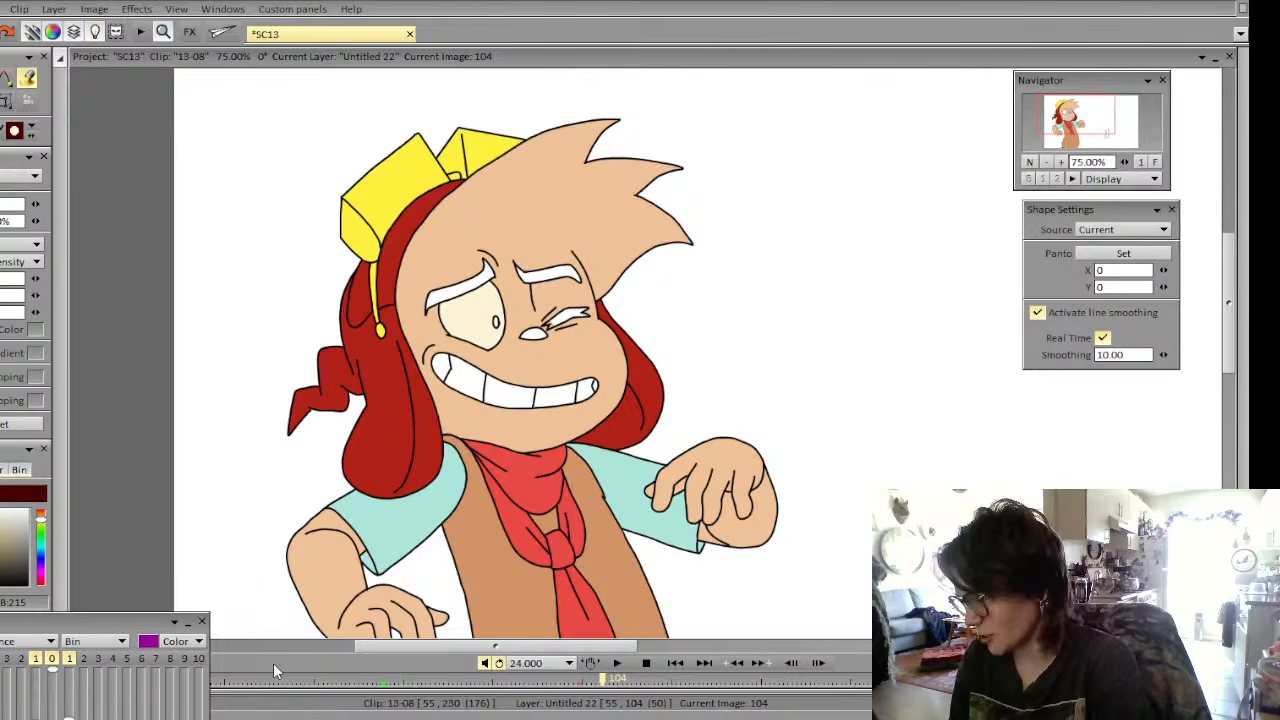
# Fill the open eye's pupil on frame 104 with the green sampled from frame 103
pyautogui.press('Left')
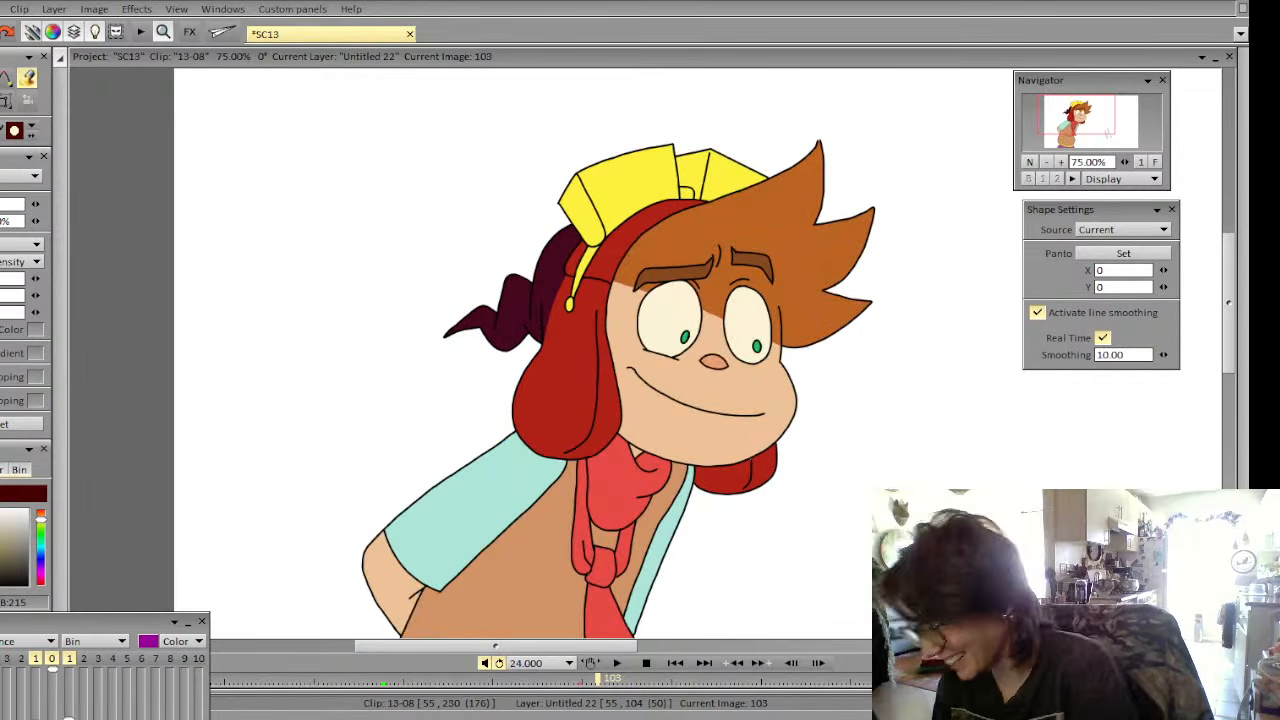
pyautogui.click(758, 347)
pyautogui.press('Right')
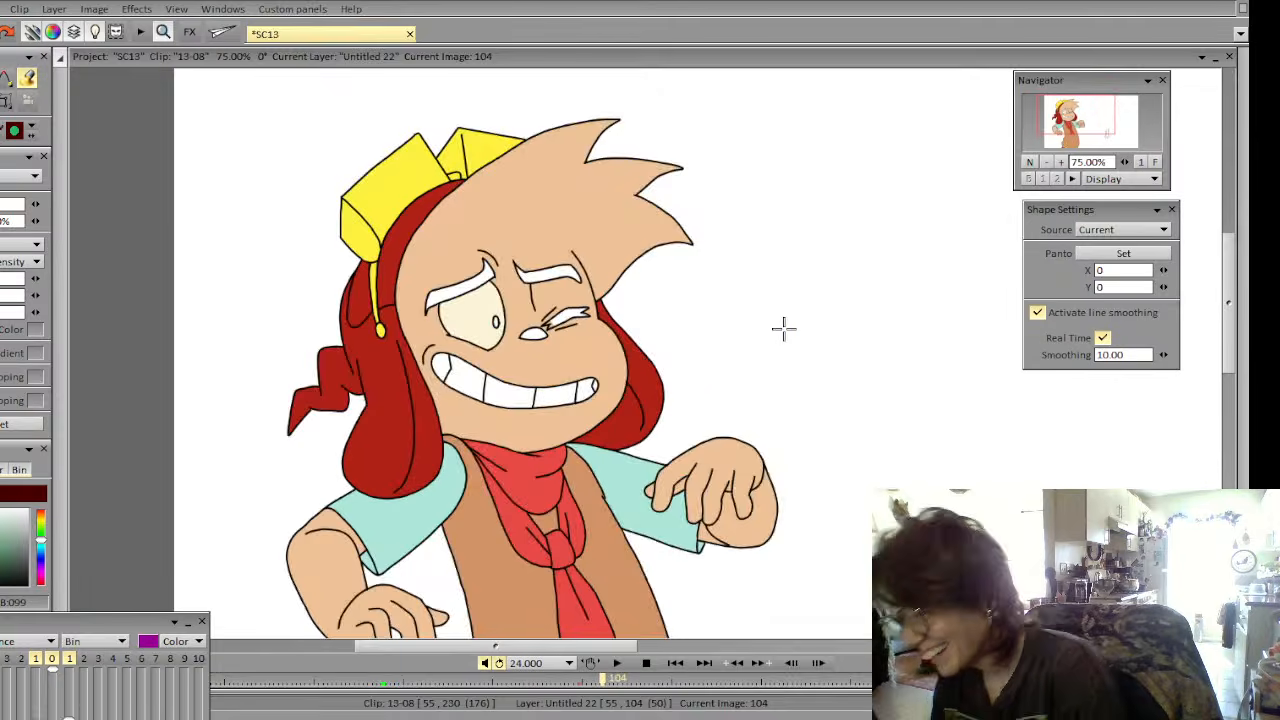
pyautogui.click(495, 321)
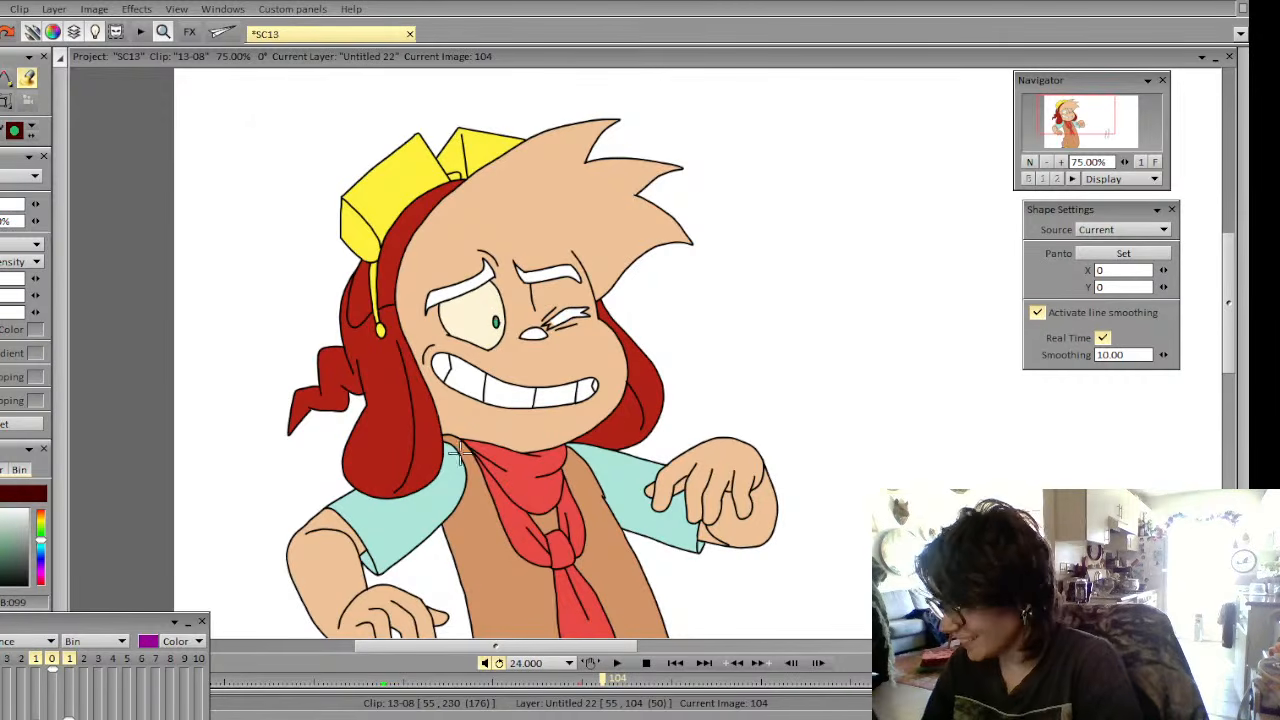
pyautogui.click(412, 458)
# Fill the nose on frame 104 with the pinkish orange sampled from the nose on frame 103
pyautogui.press('Left')
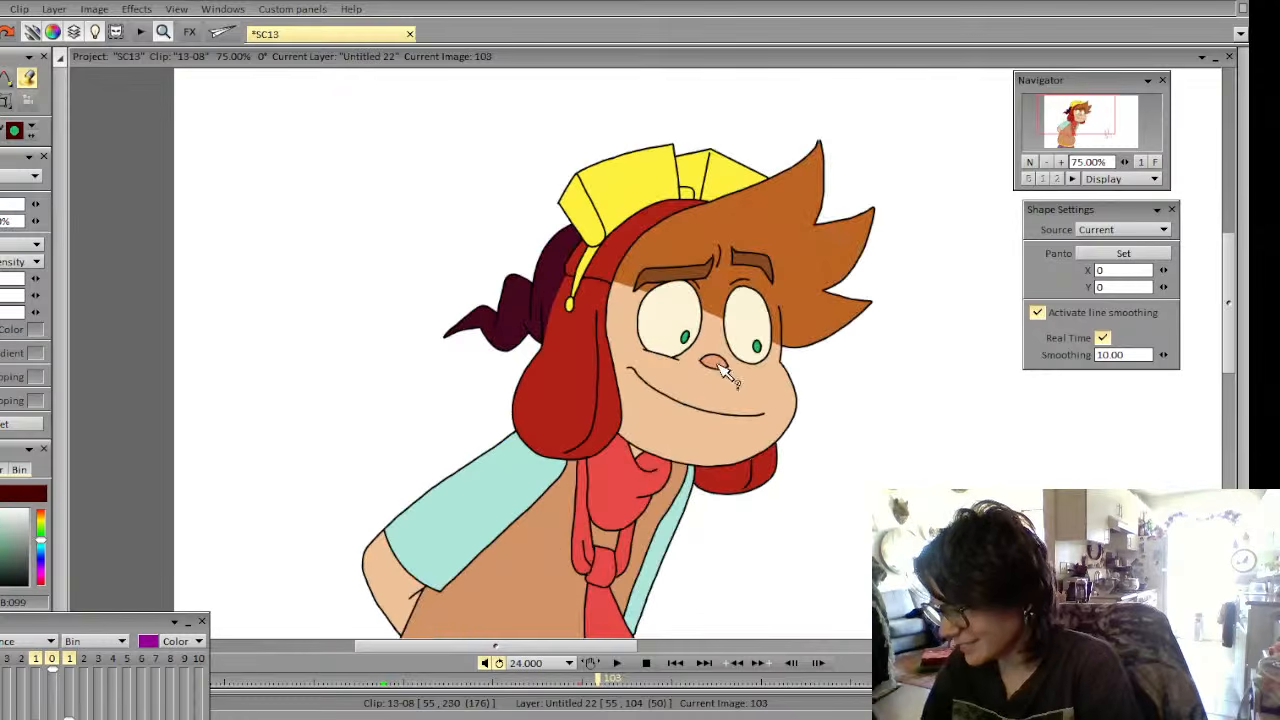
pyautogui.press('Right')
pyautogui.click(537, 335)
pyautogui.press('Left')
pyautogui.press('Right')
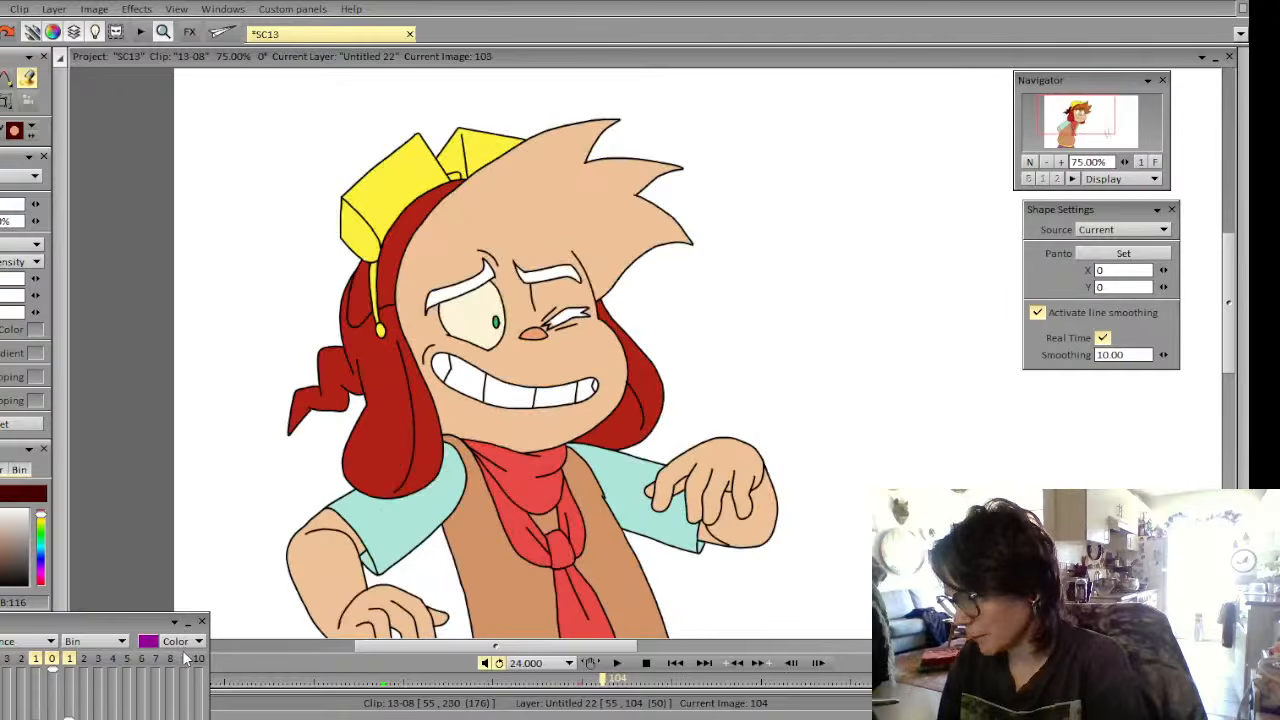
# Fill both eyebrows on frame 104 with the dark brown sampled from the eyebrows on frame 103
pyautogui.press('Left')
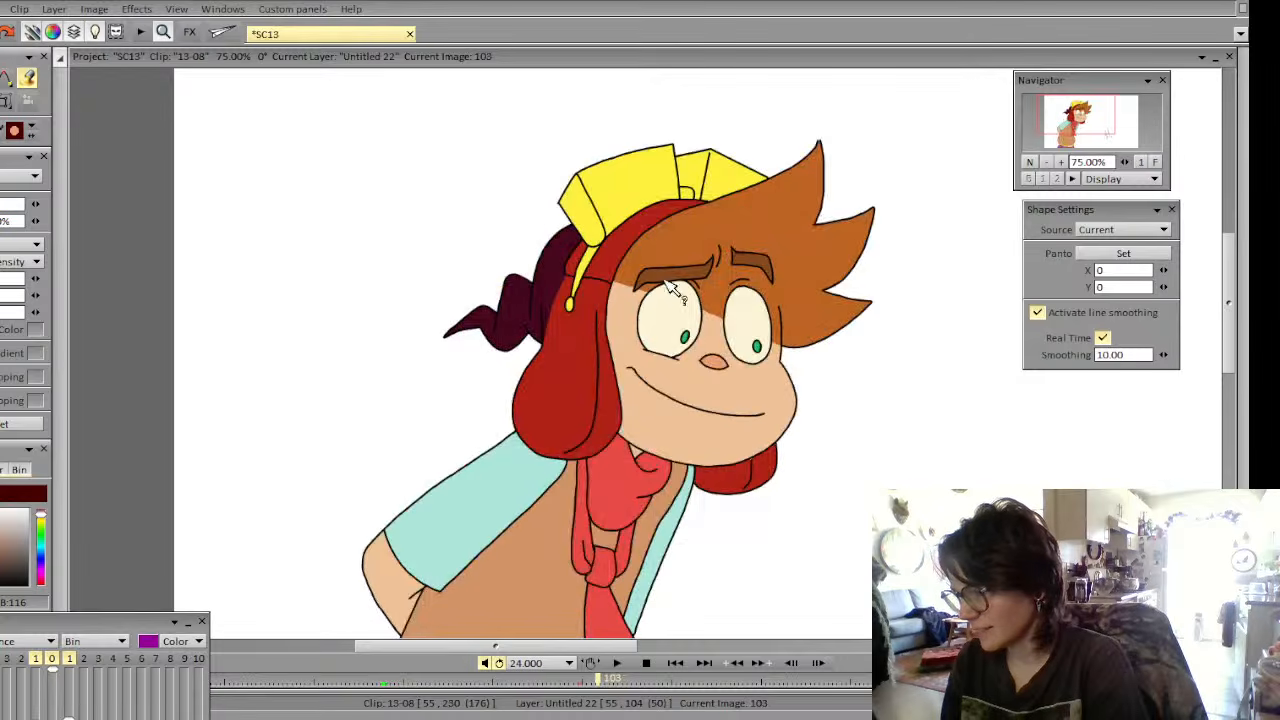
pyautogui.press('Right')
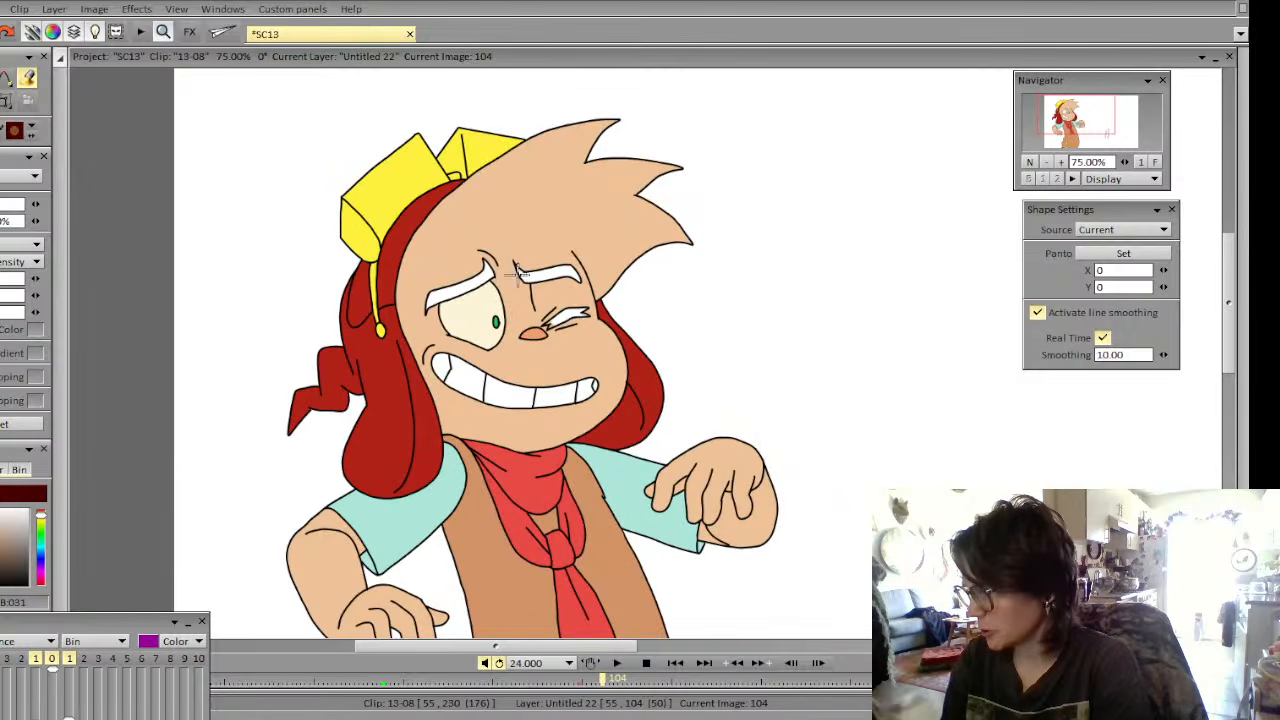
pyautogui.click(478, 280)
pyautogui.click(538, 277)
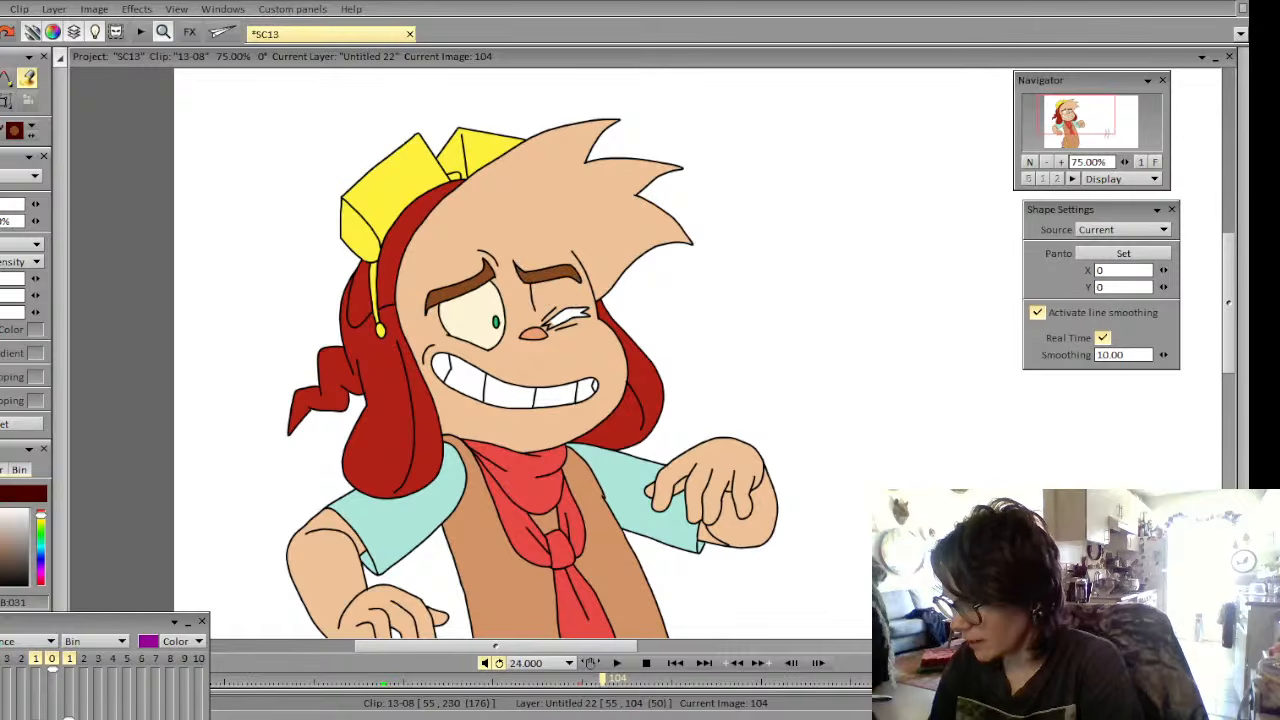
pyautogui.press('Left')
pyautogui.press('Right')
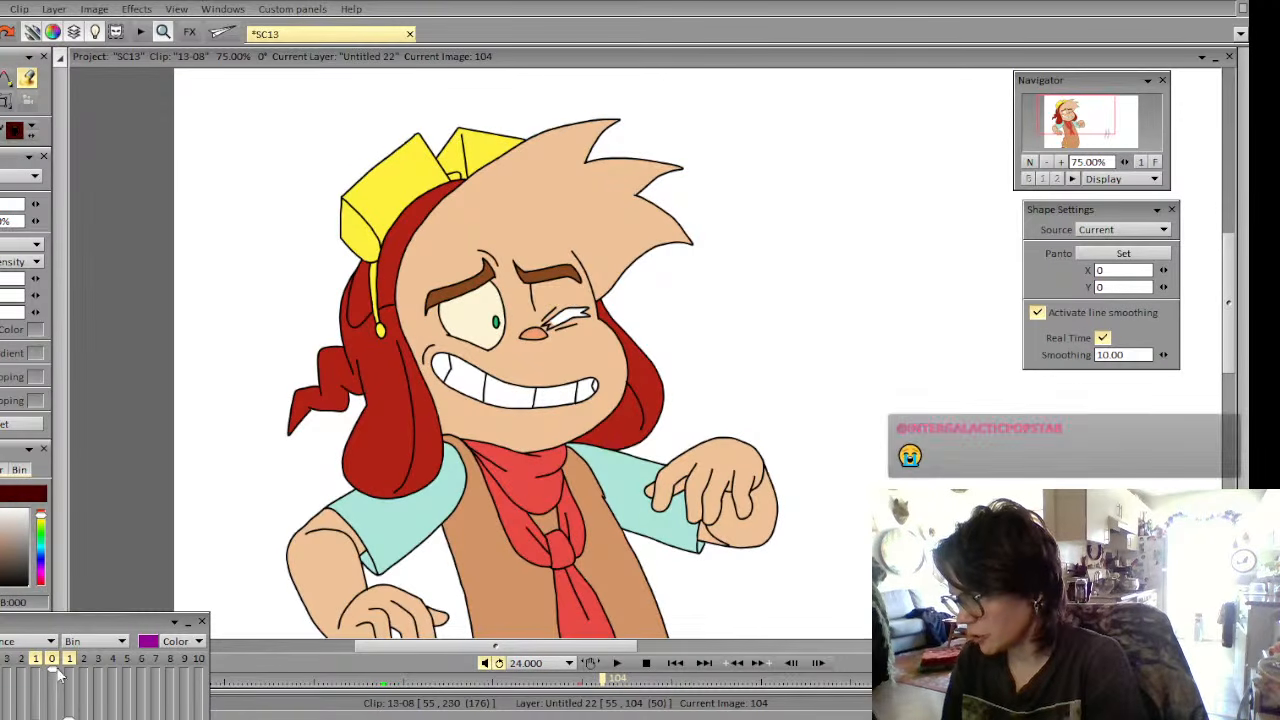
# Fill the closed eye on frame 104 with black and the teeth with the cream sampled from frame 103's eyes
pyautogui.moveTo(562, 318); pyautogui.dragTo(578, 314)
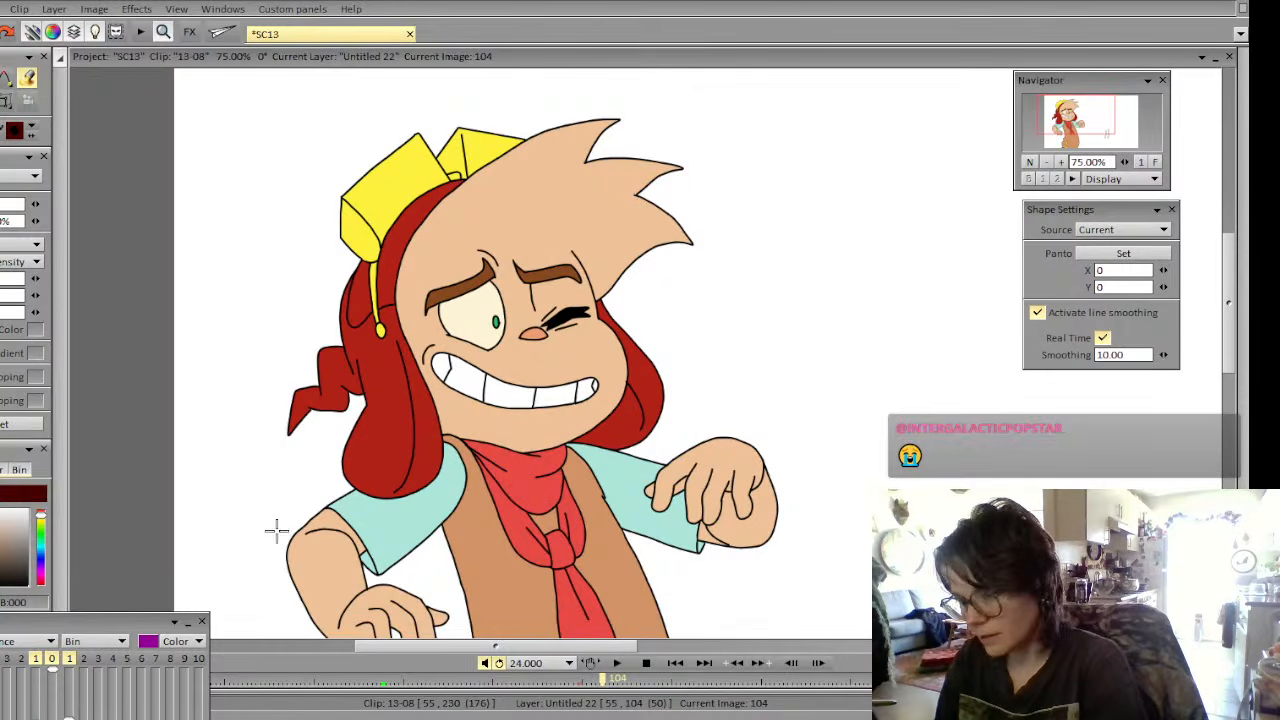
pyautogui.press('Left')
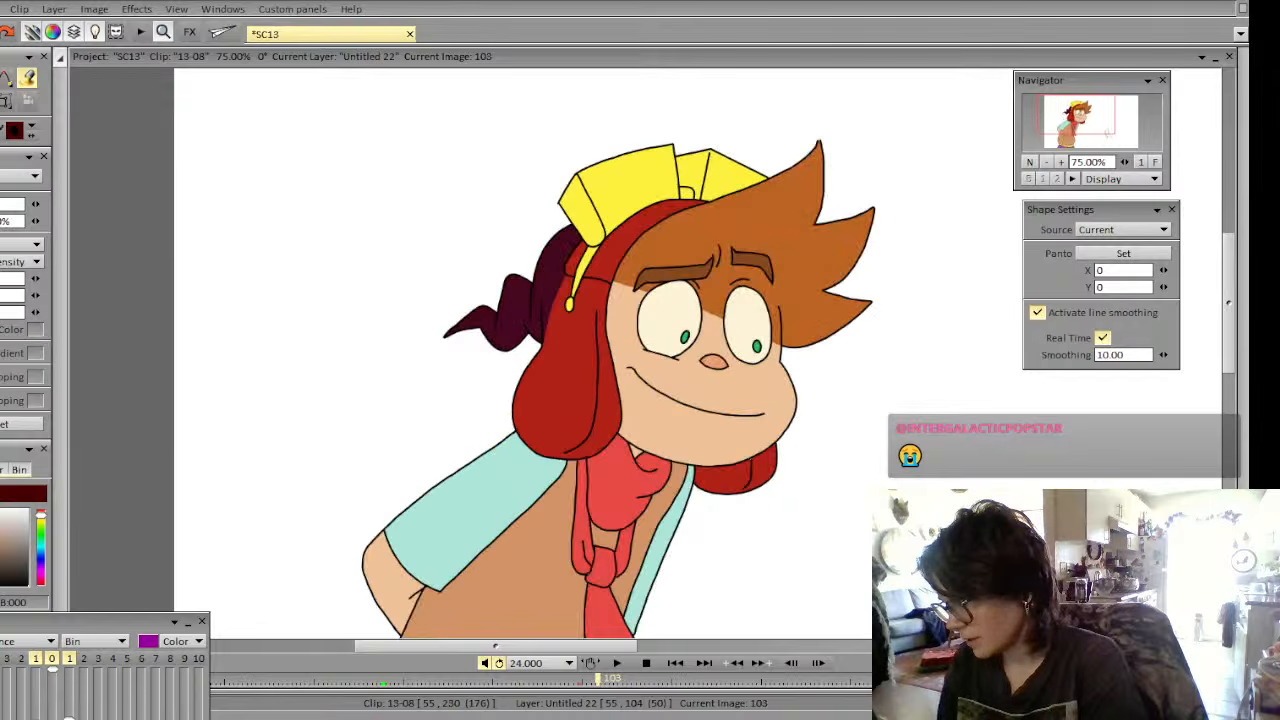
pyautogui.press('Right')
pyautogui.click(473, 382)
pyautogui.click(505, 391)
pyautogui.click(558, 395)
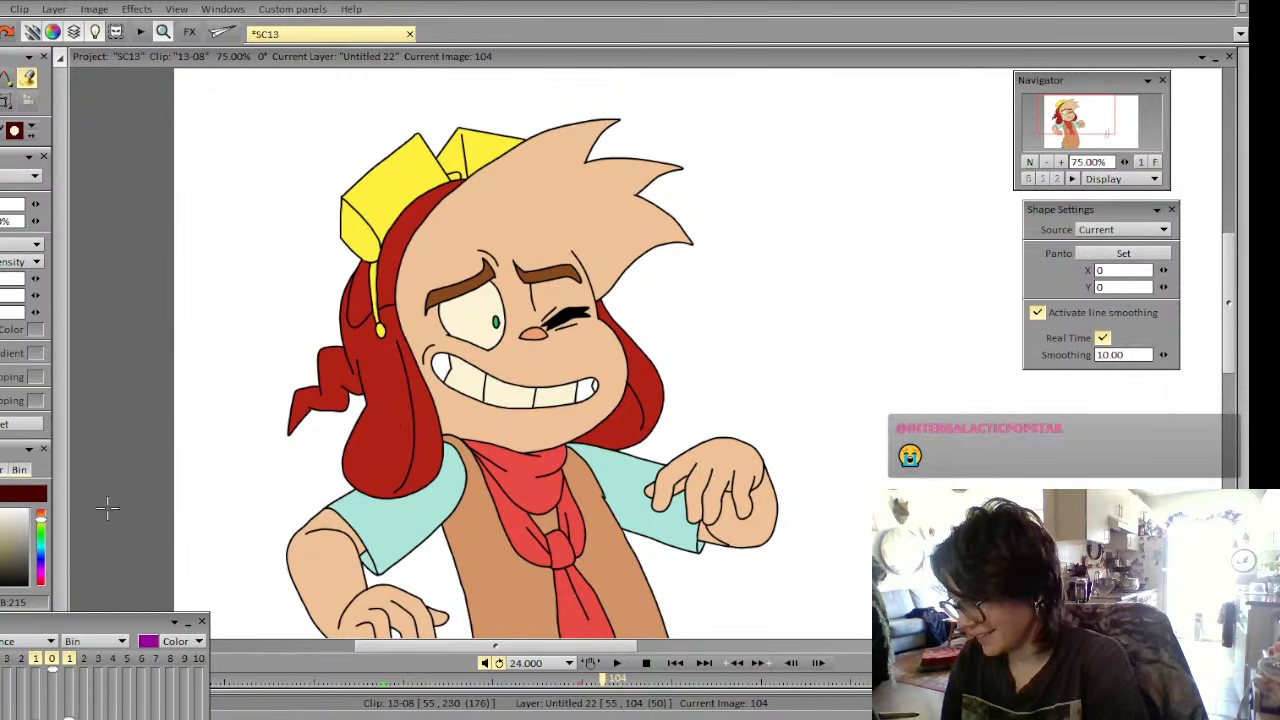
# Sample the inside-of-mouth brown from the Jonathan turnaround_v3 palette, then return to frame 104 of clip 13-08
pyautogui.press('Left')
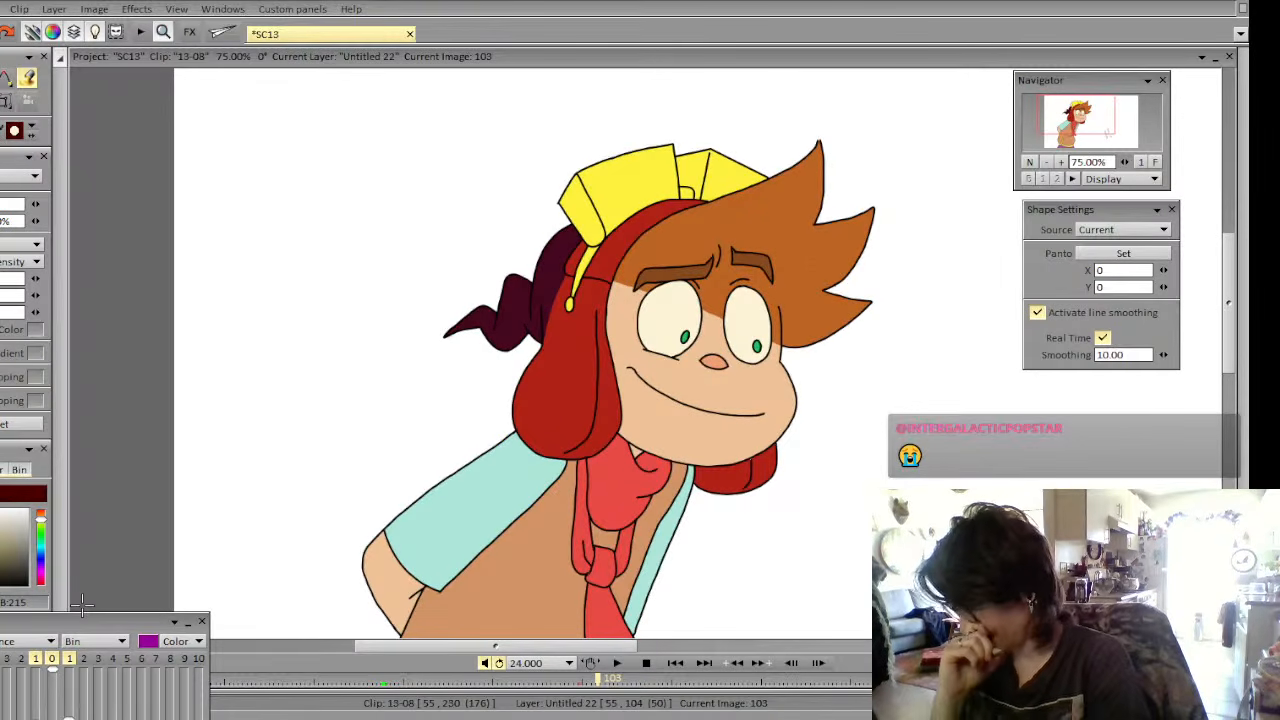
pyautogui.moveTo(82, 617); pyautogui.dragTo(90, 511)
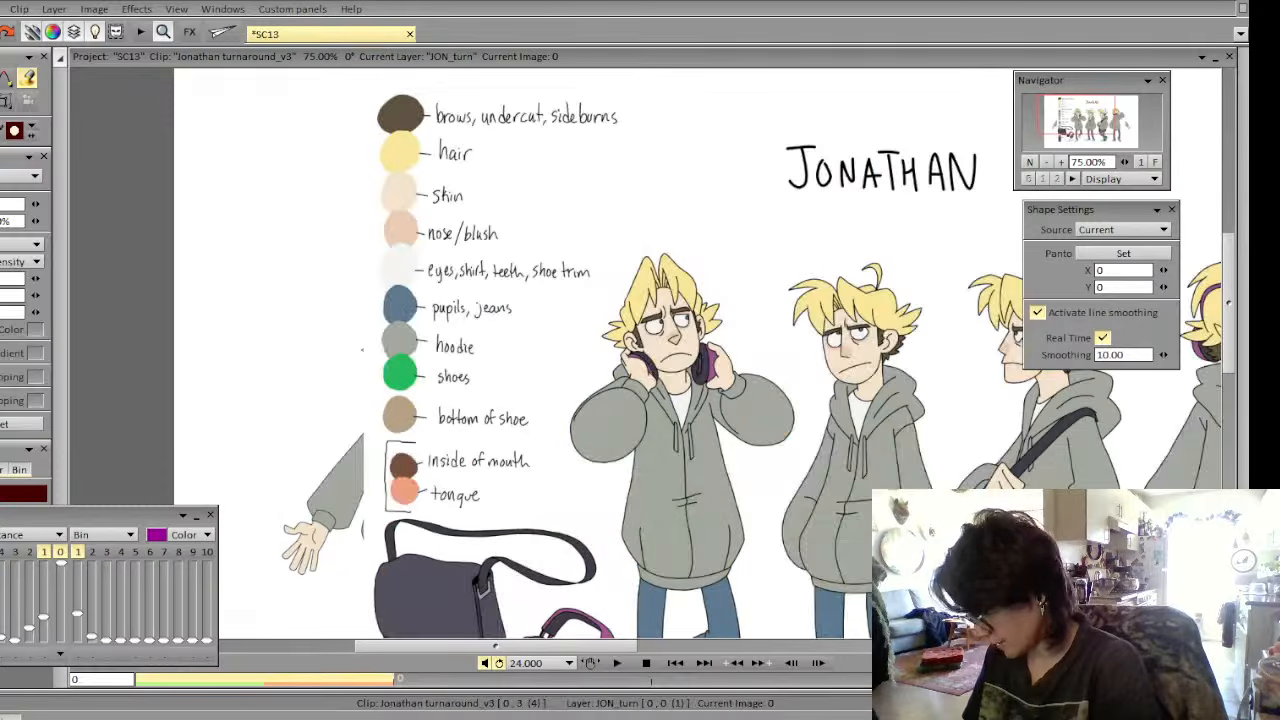
pyautogui.moveTo(5, 516); pyautogui.dragTo(1, 598)
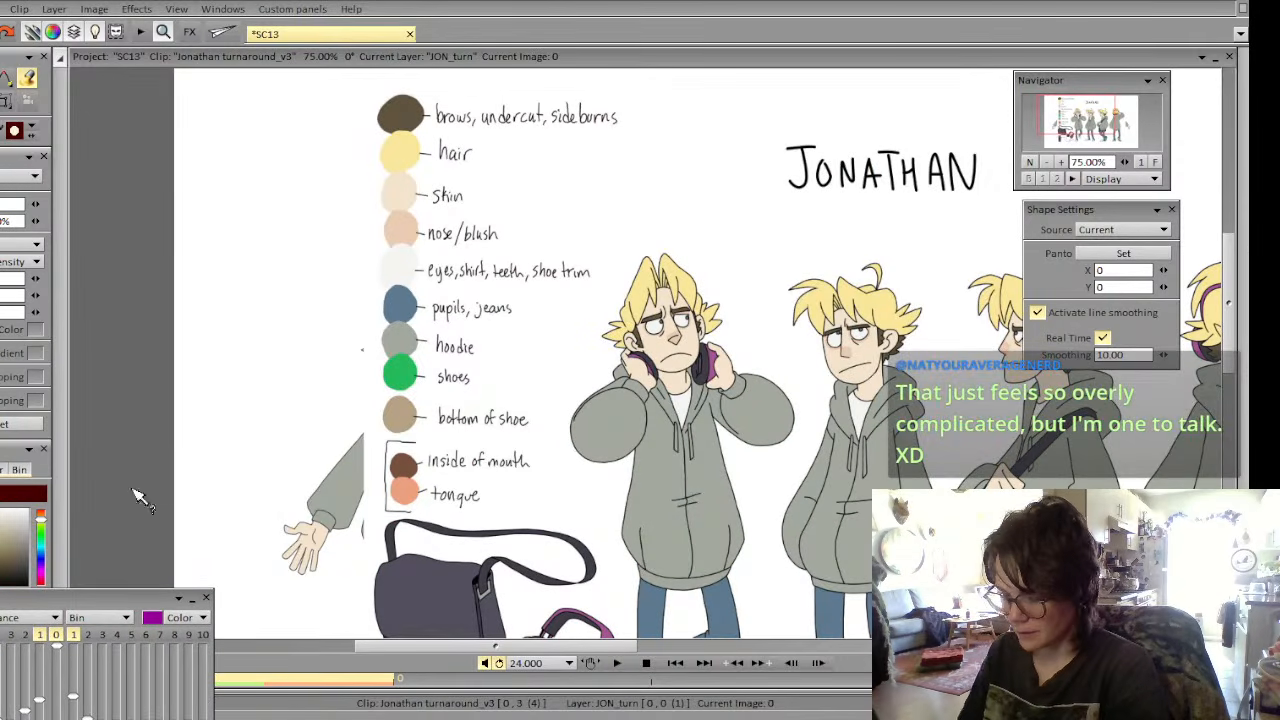
pyautogui.moveTo(138, 600); pyautogui.dragTo(148, 514)
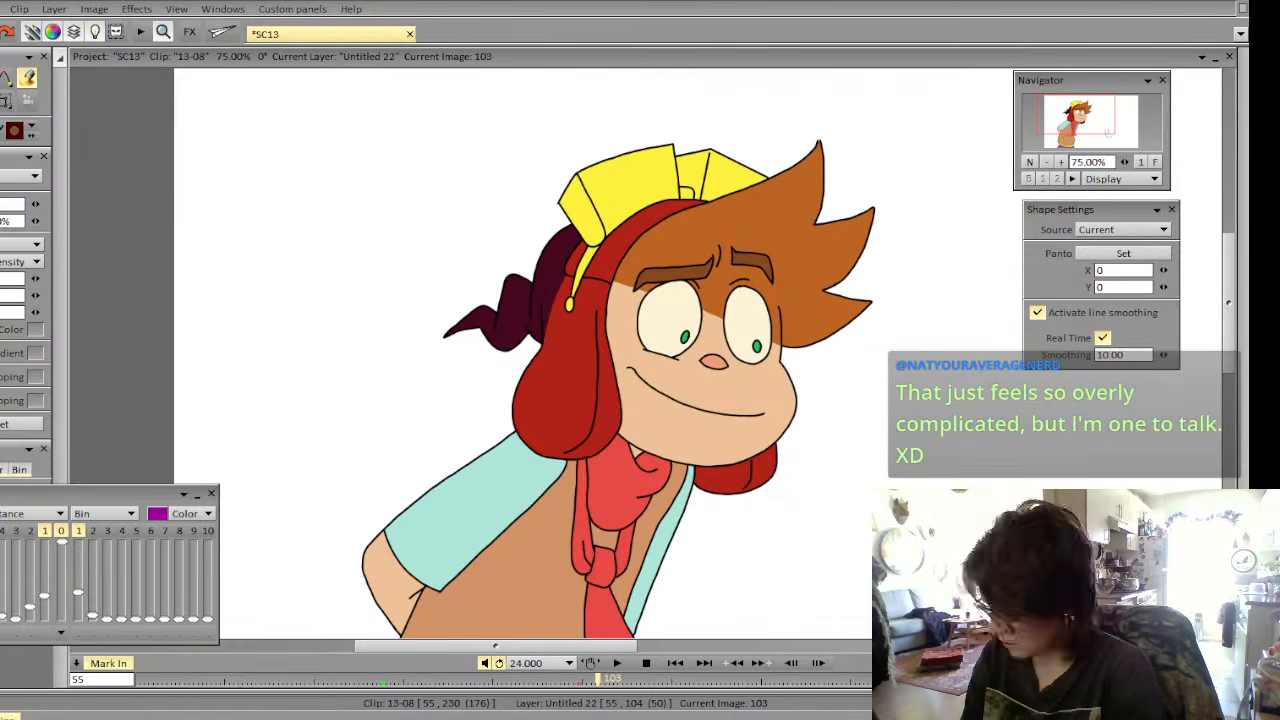
pyautogui.press('Right')
# Check frame 104's fills against the checkered and white backgrounds and compare its layer with layer Untitled 17
pyautogui.hotkey('alt', 'b')
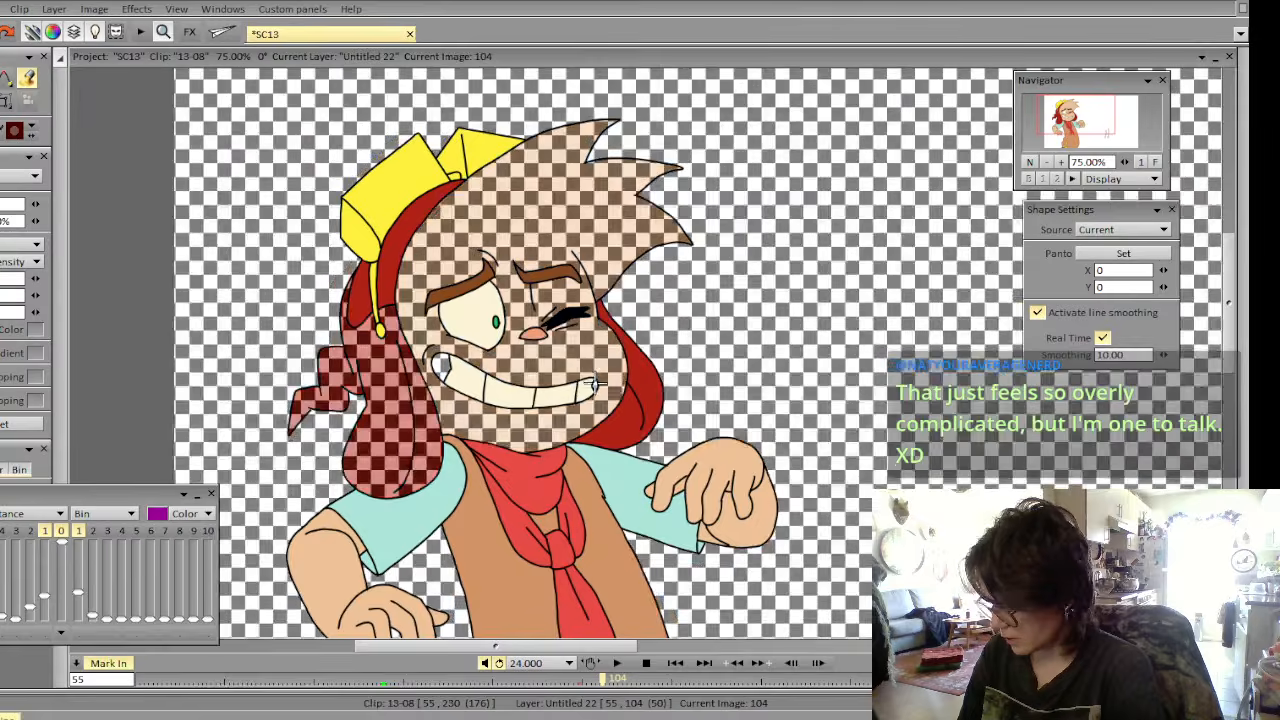
pyautogui.hotkey('alt', 'b')
pyautogui.hotkey('alt', 'b')
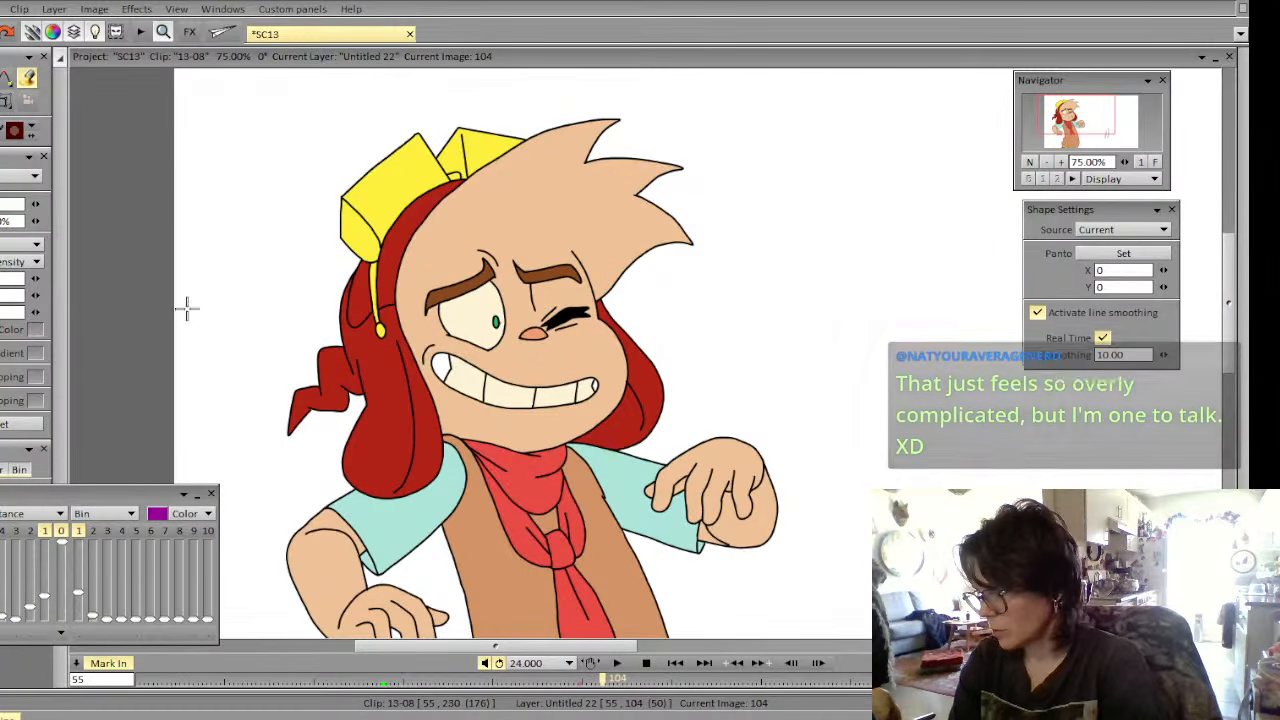
pyautogui.hotkey('alt', 'b')
pyautogui.hotkey('alt', 'b')
pyautogui.hotkey('alt', 'b')
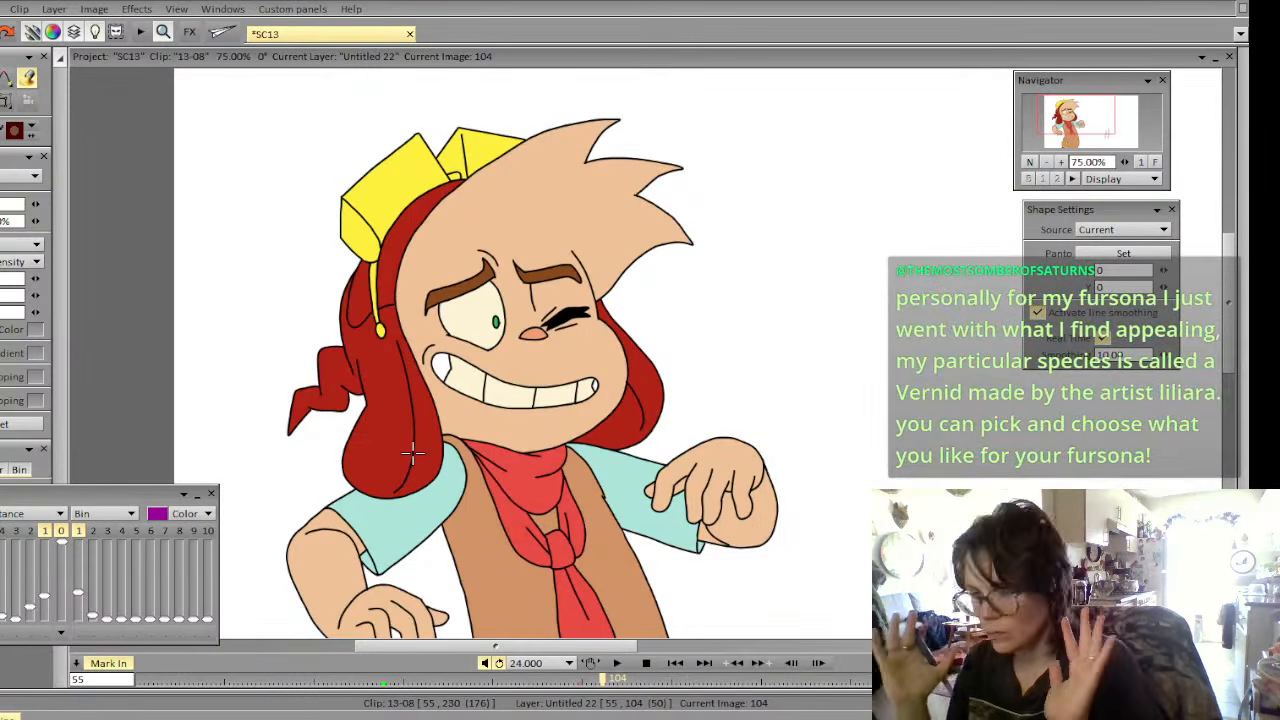
pyautogui.hotkey('ctrl', 'z')
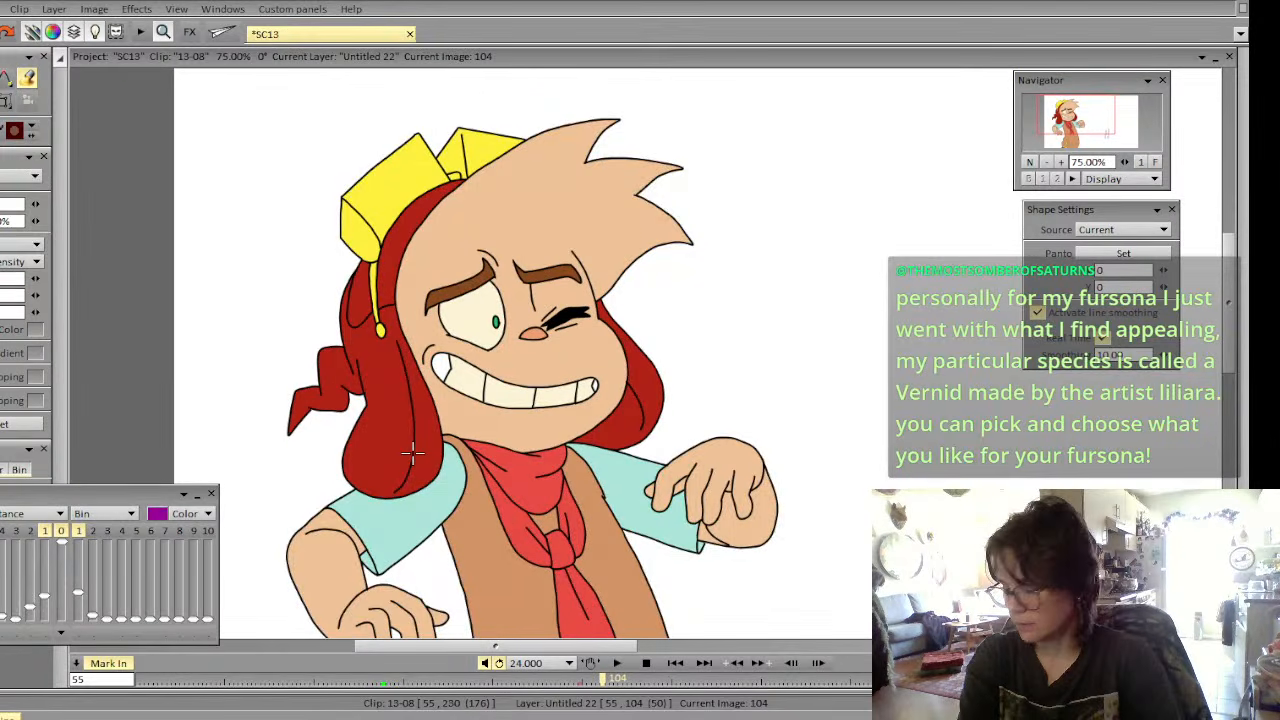
pyautogui.press('Up')
pyautogui.press('Left')
pyautogui.press('Left')
pyautogui.press('Right')
pyautogui.press('Right')
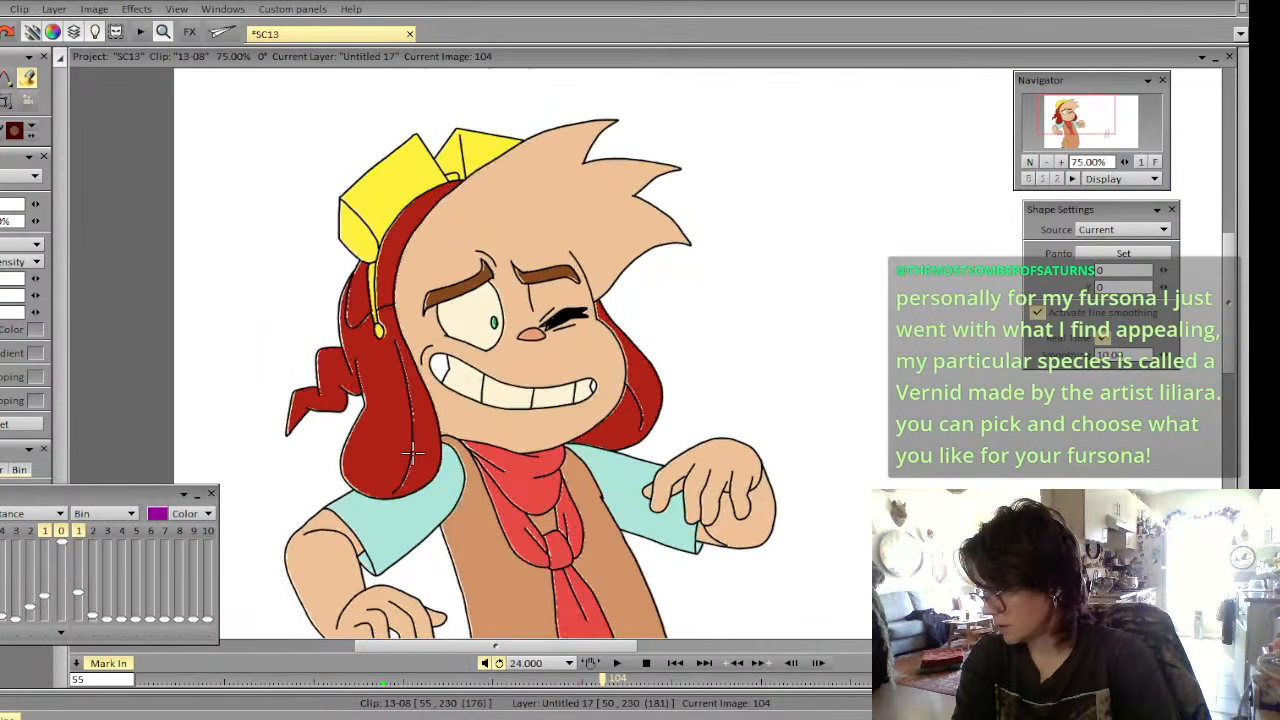
pyautogui.press('Down')
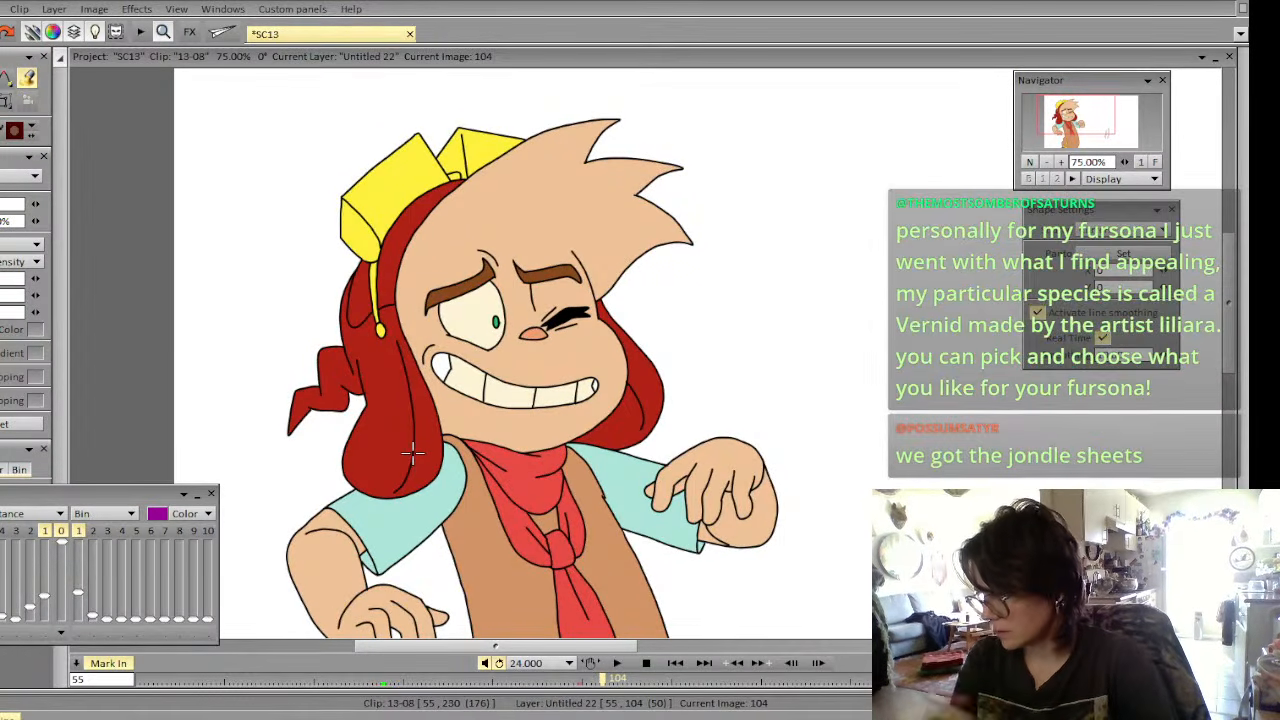
# Fill the gaps at both corners of the mouth on frame 104 with the sampled mouth brown
pyautogui.click(1063, 166)
pyautogui.click(1063, 166)
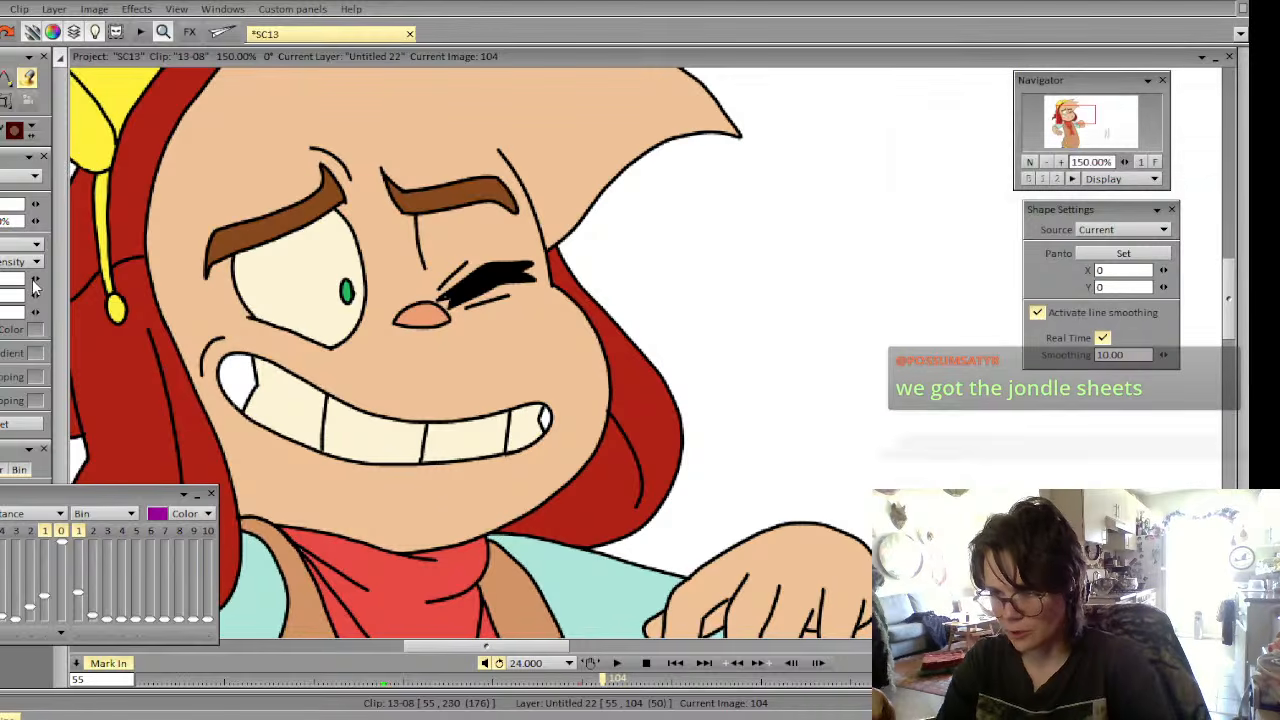
pyautogui.click(237, 385)
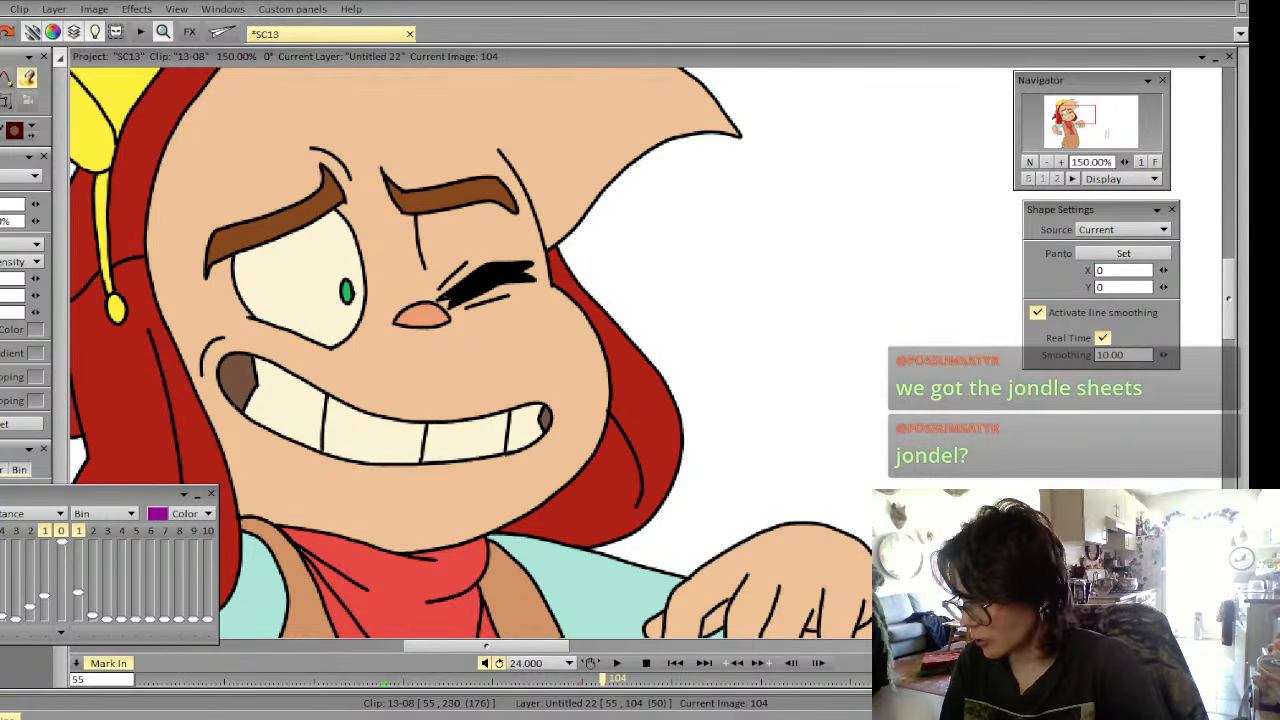
# Sample the orange-brown of the hair from frame 103 and return to frame 104
pyautogui.moveTo(43, 498); pyautogui.dragTo(43, 622)
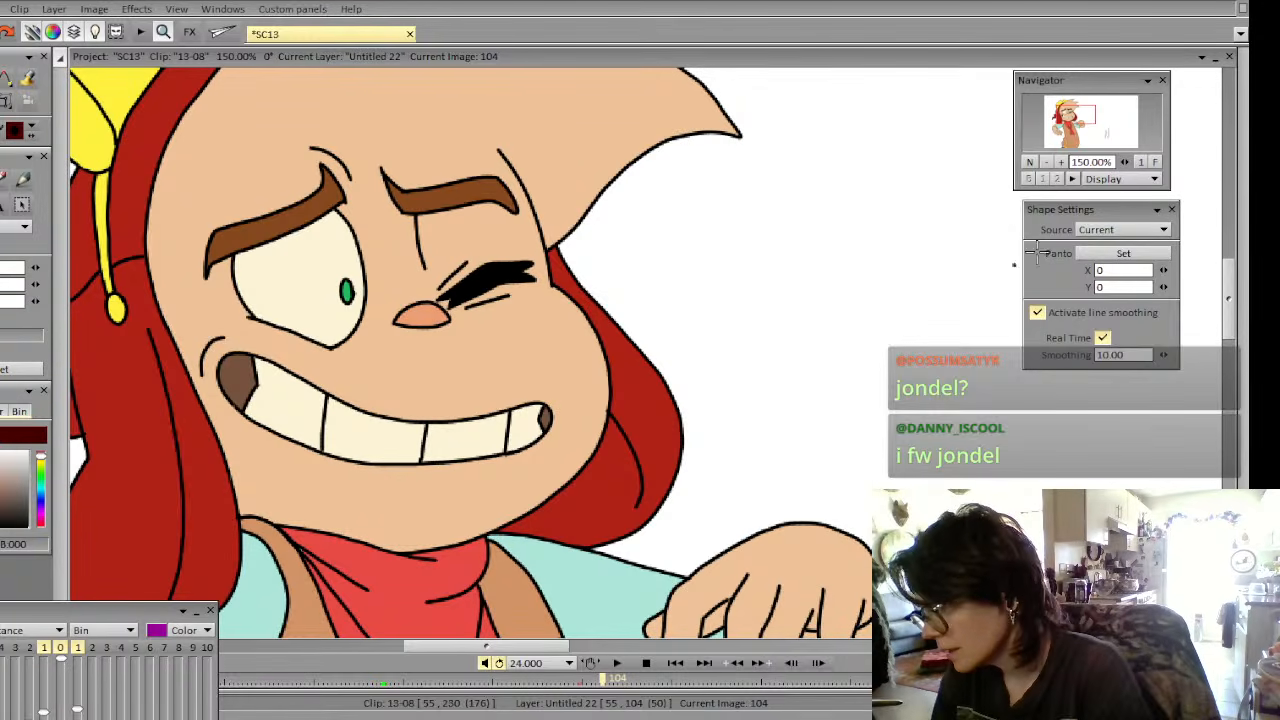
pyautogui.click(1047, 162)
pyautogui.click(1047, 162)
pyautogui.moveTo(1080, 134); pyautogui.dragTo(1075, 118)
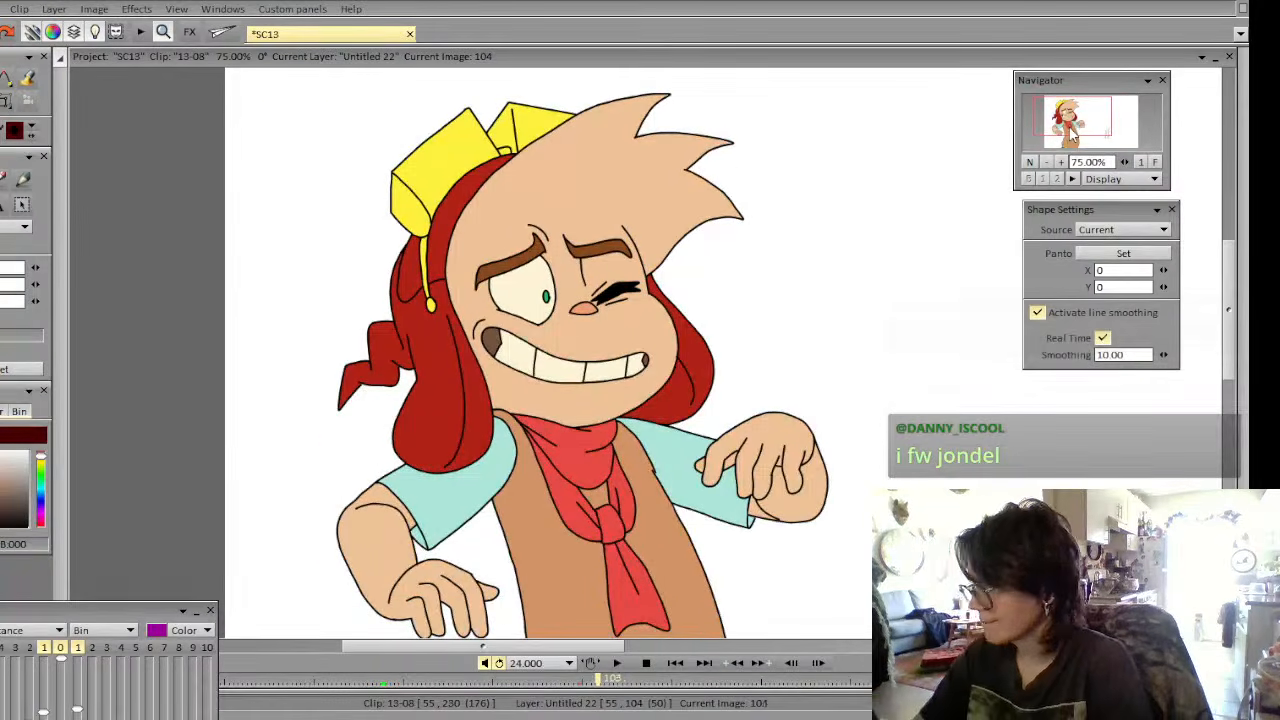
pyautogui.press('Left')
pyautogui.press('Right')
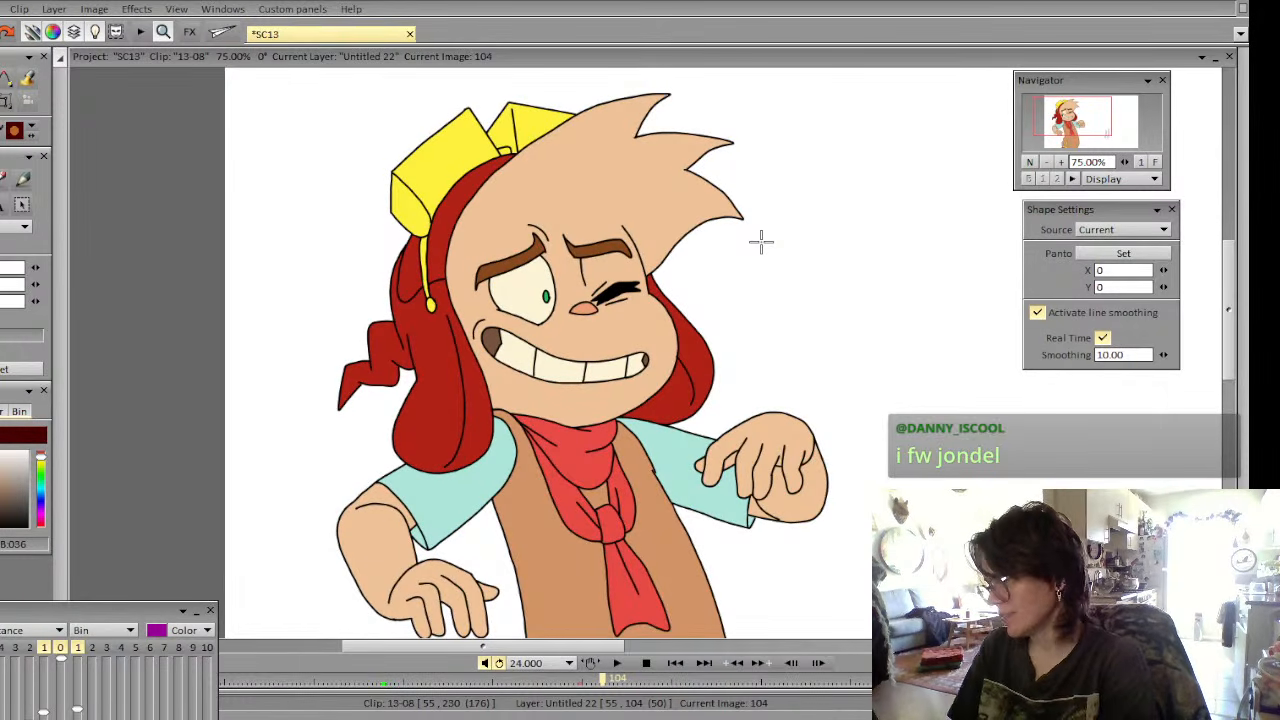
# Select the connected skin-coloured head and hair area on frame 104 with the Magic Wand selection
pyautogui.click(5, 101)
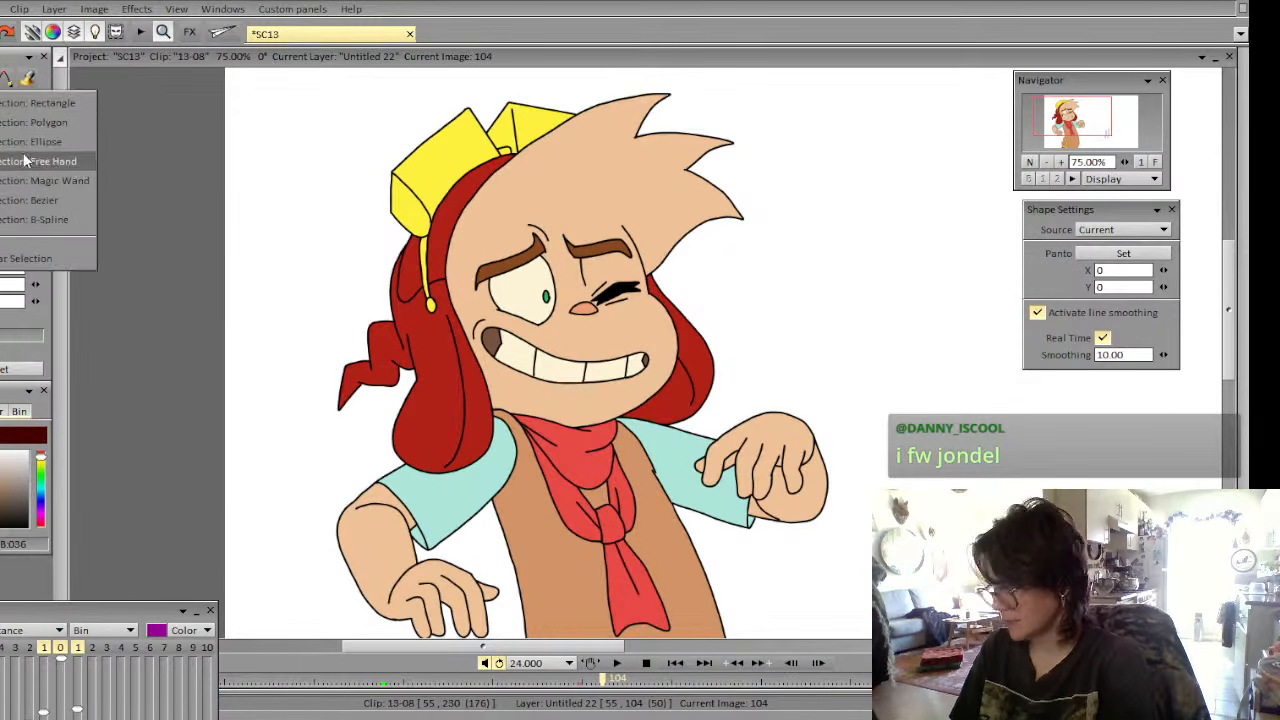
pyautogui.click(22, 183)
pyautogui.click(571, 206)
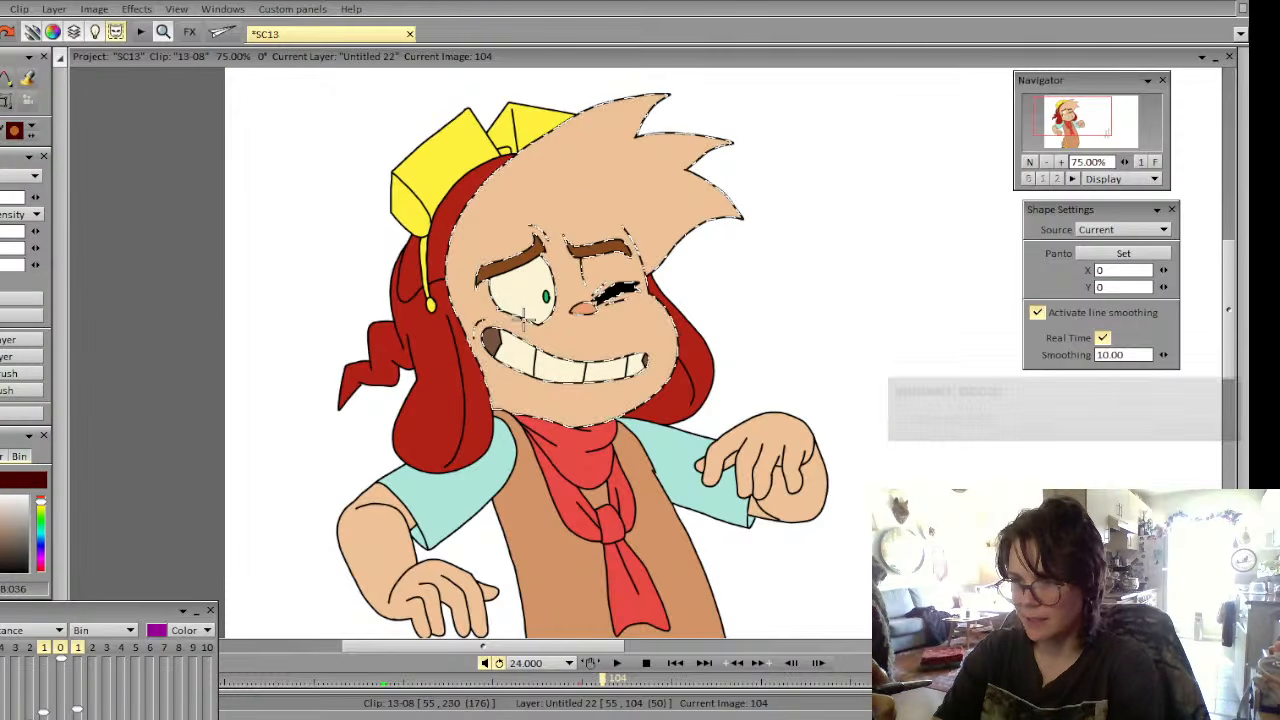
# Draw an orange-brown hairline across the face at brow level and a stroke along the hat's edge, within the selection
pyautogui.click(10, 139)
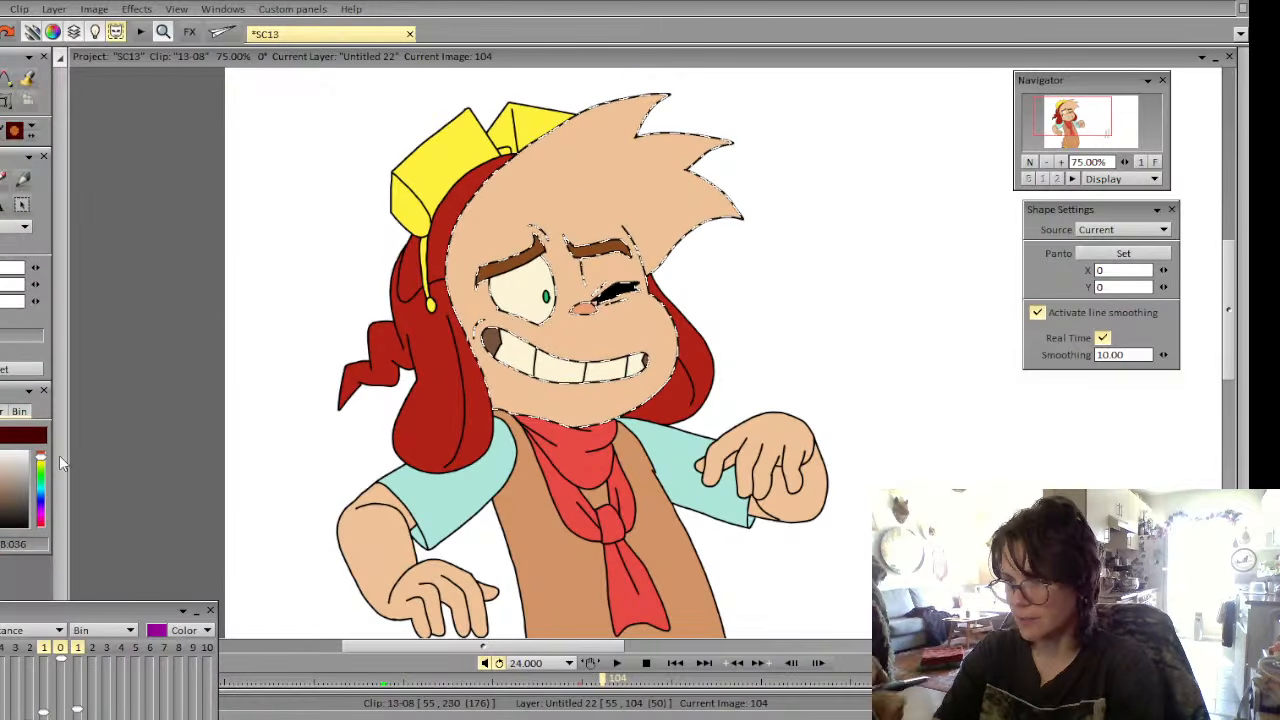
pyautogui.click(3, 268)
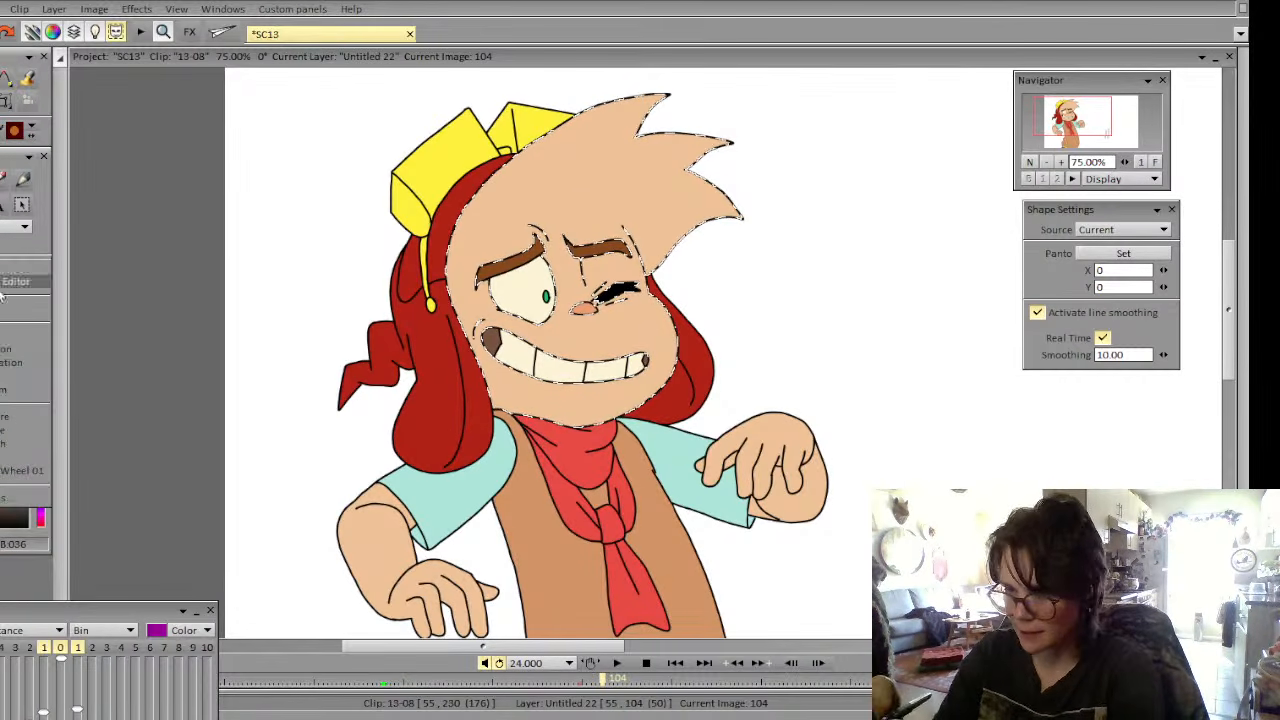
pyautogui.click(18, 425)
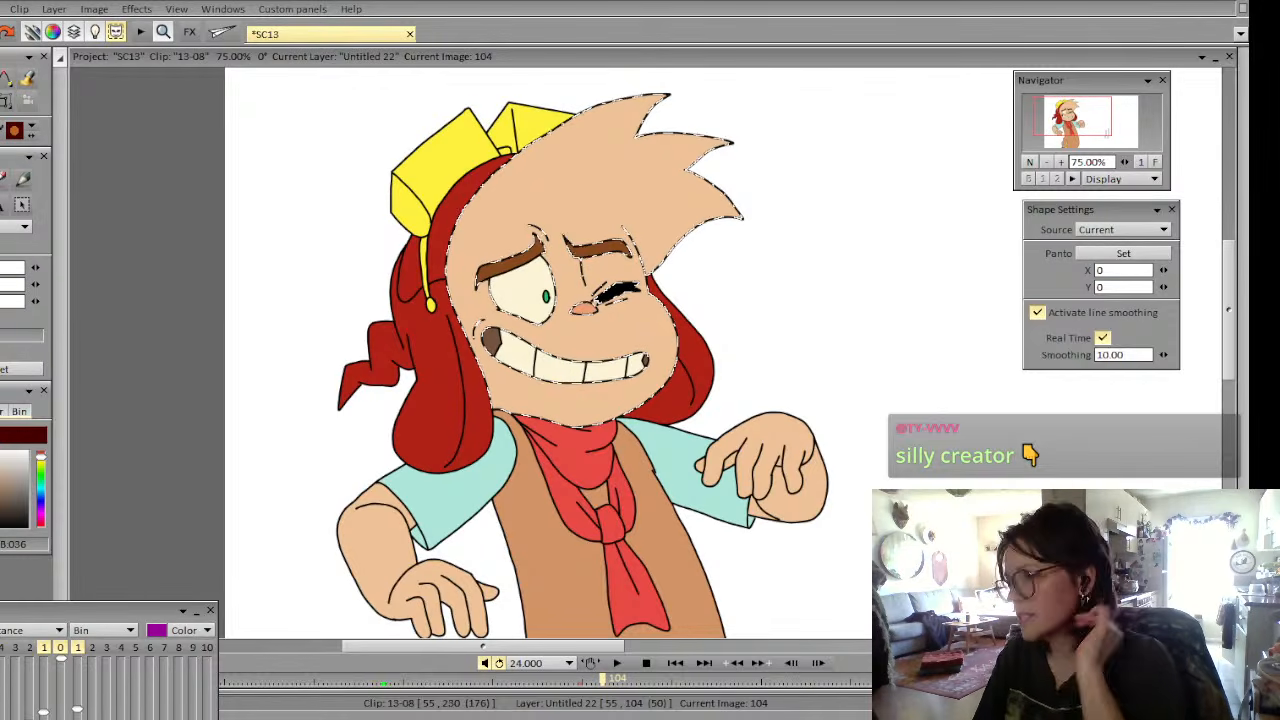
pyautogui.moveTo(443, 276); pyautogui.dragTo(655, 272)
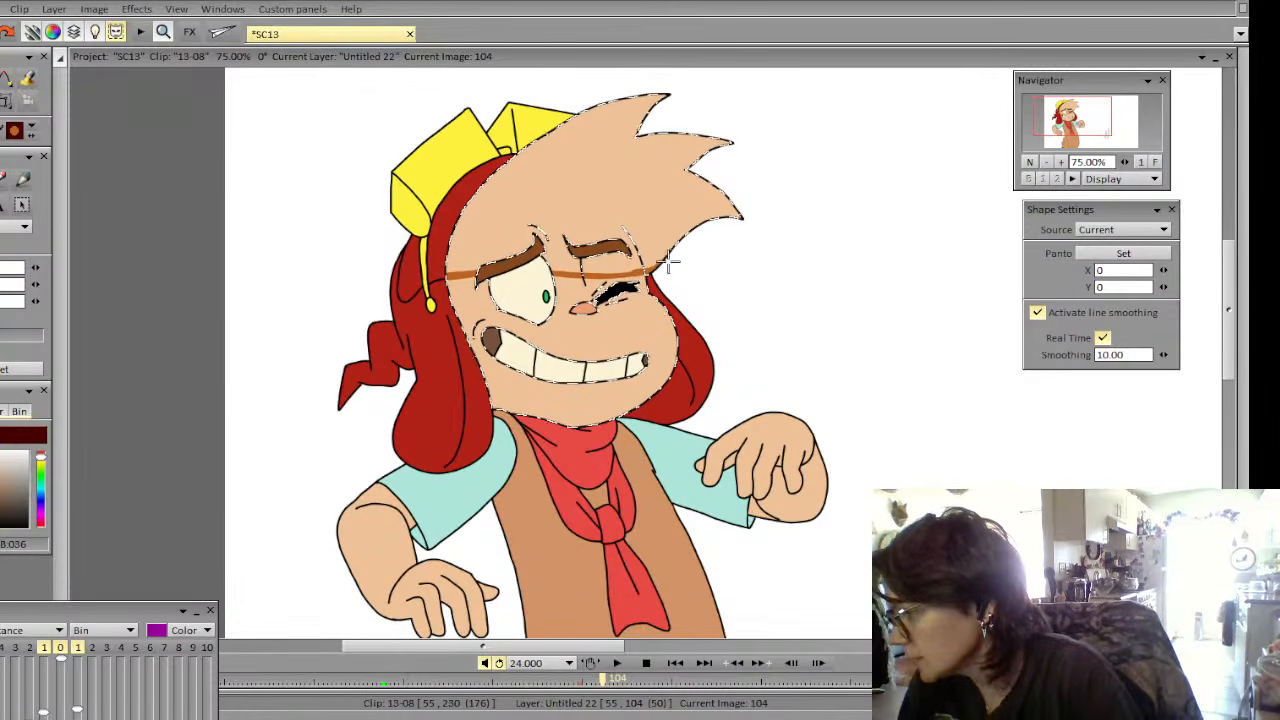
pyautogui.moveTo(440, 258)
pyautogui.mouseDown()
pyautogui.moveTo(473, 200)
pyautogui.moveTo(580, 100)
pyautogui.mouseUp()
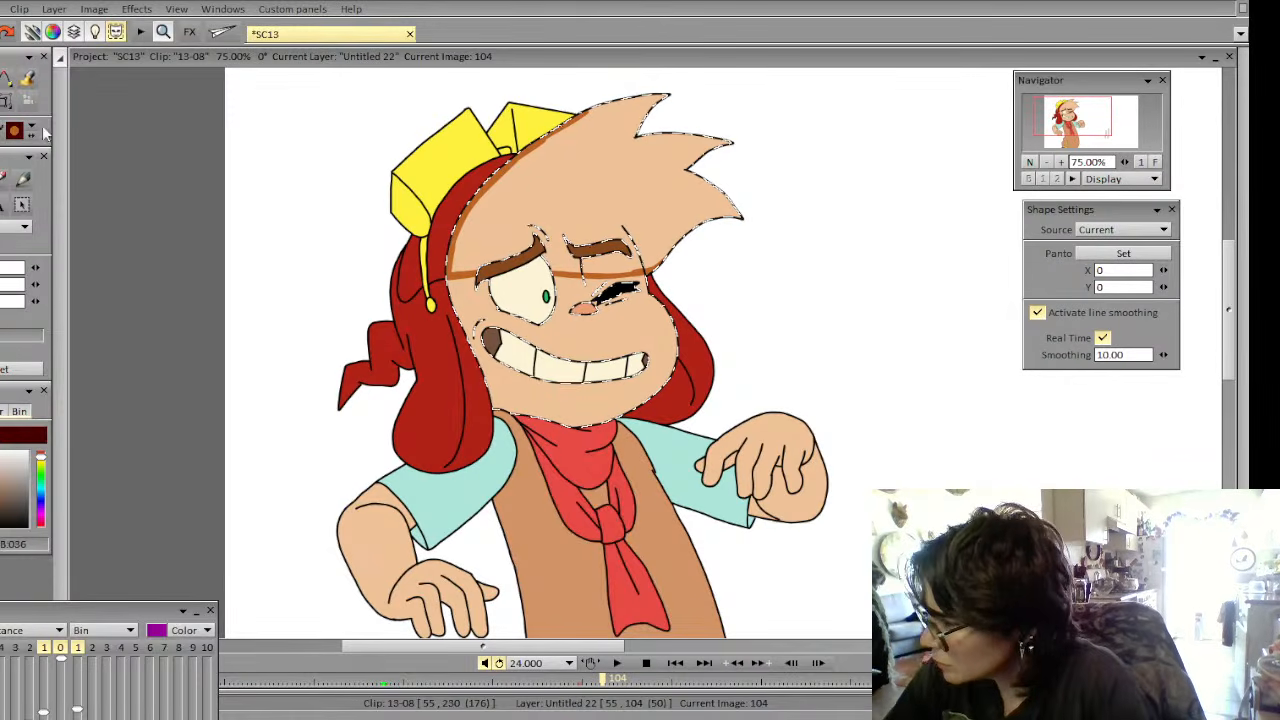
# Fill the hair above the hairline on frame 104 with orange-brown, using Layer as the fill source
pyautogui.click(28, 78)
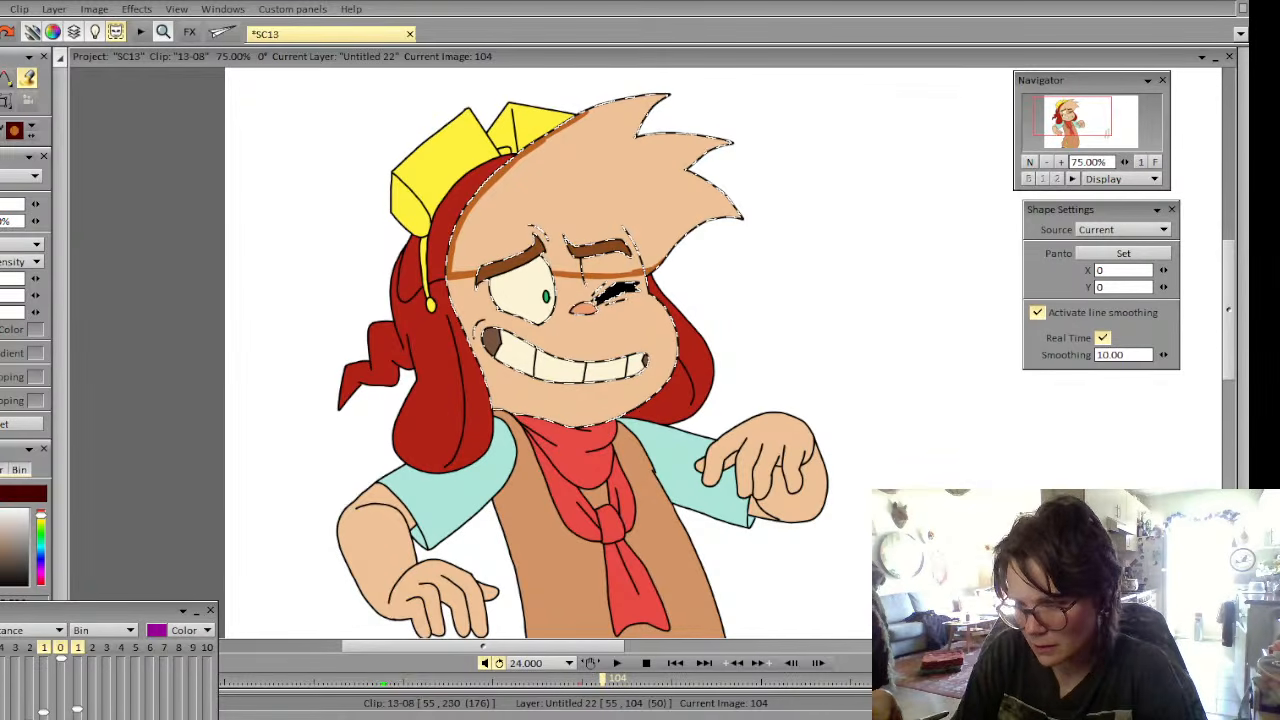
pyautogui.click(37, 245)
pyautogui.click(77, 230)
pyautogui.click(570, 213)
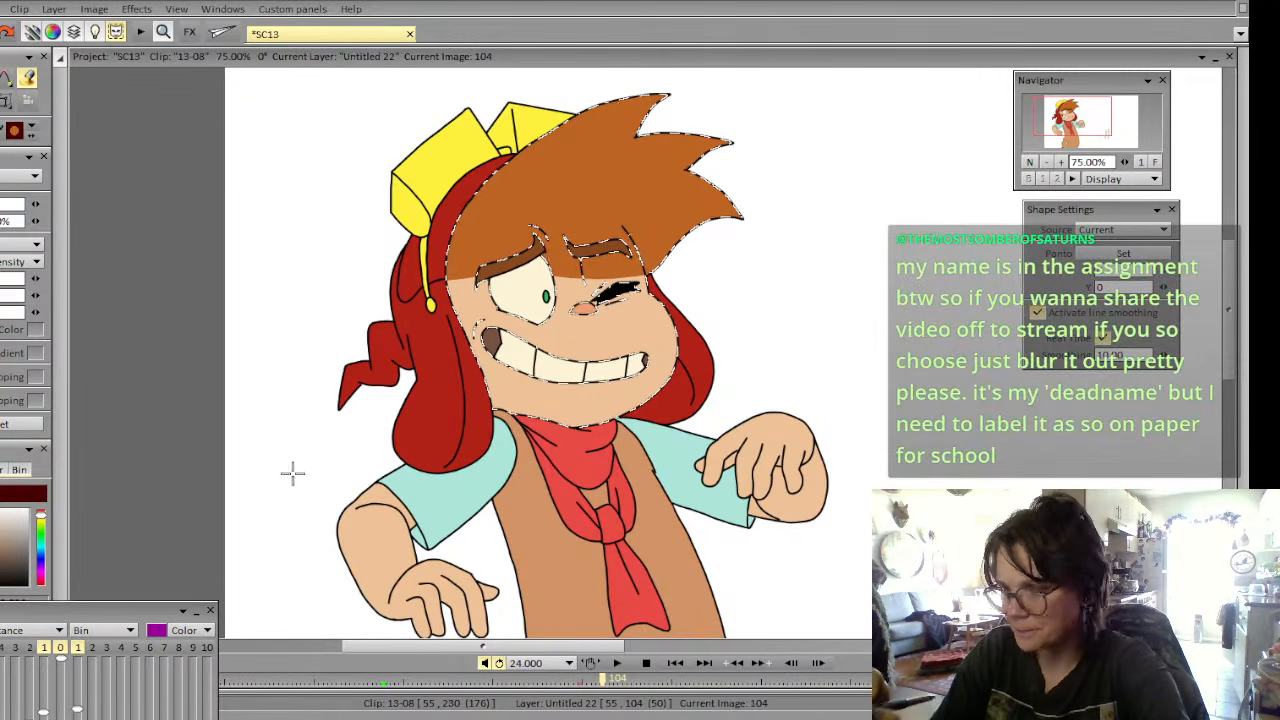
# Set the fill source to Above, clear the head selection and return to the brush
pyautogui.click(37, 245)
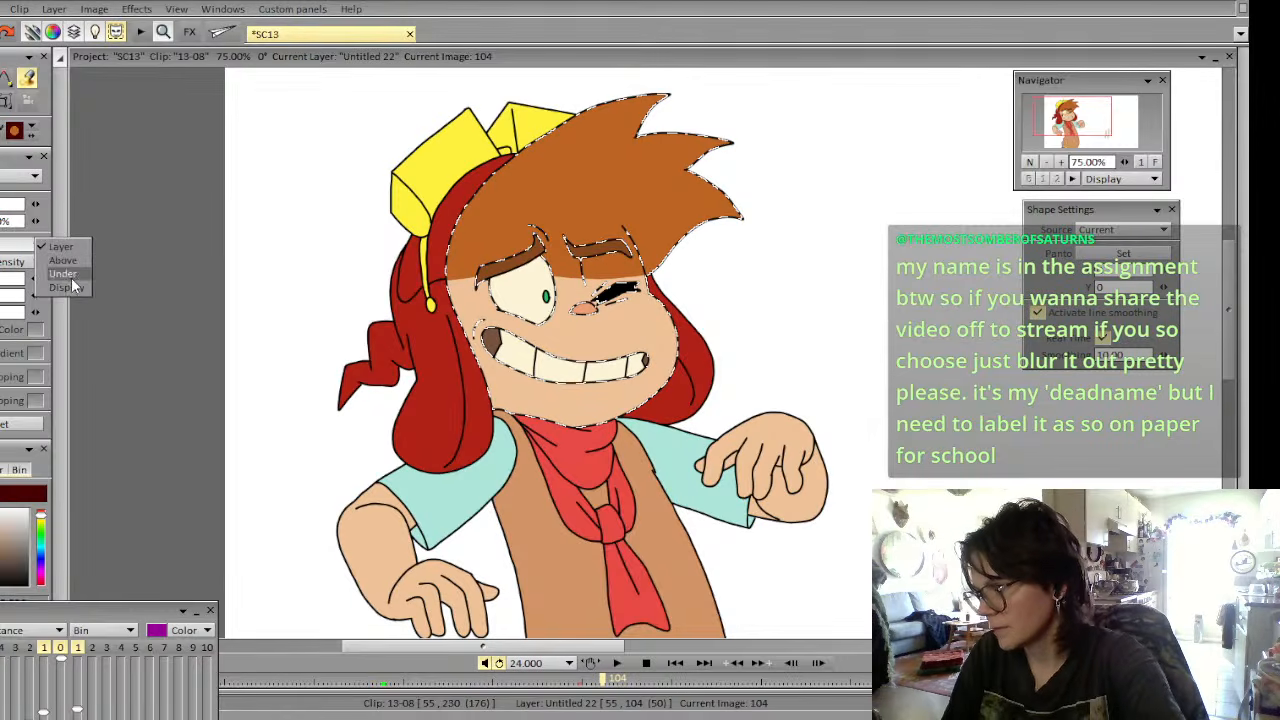
pyautogui.click(75, 262)
pyautogui.click(5, 101)
pyautogui.click(8, 260)
pyautogui.press('b')
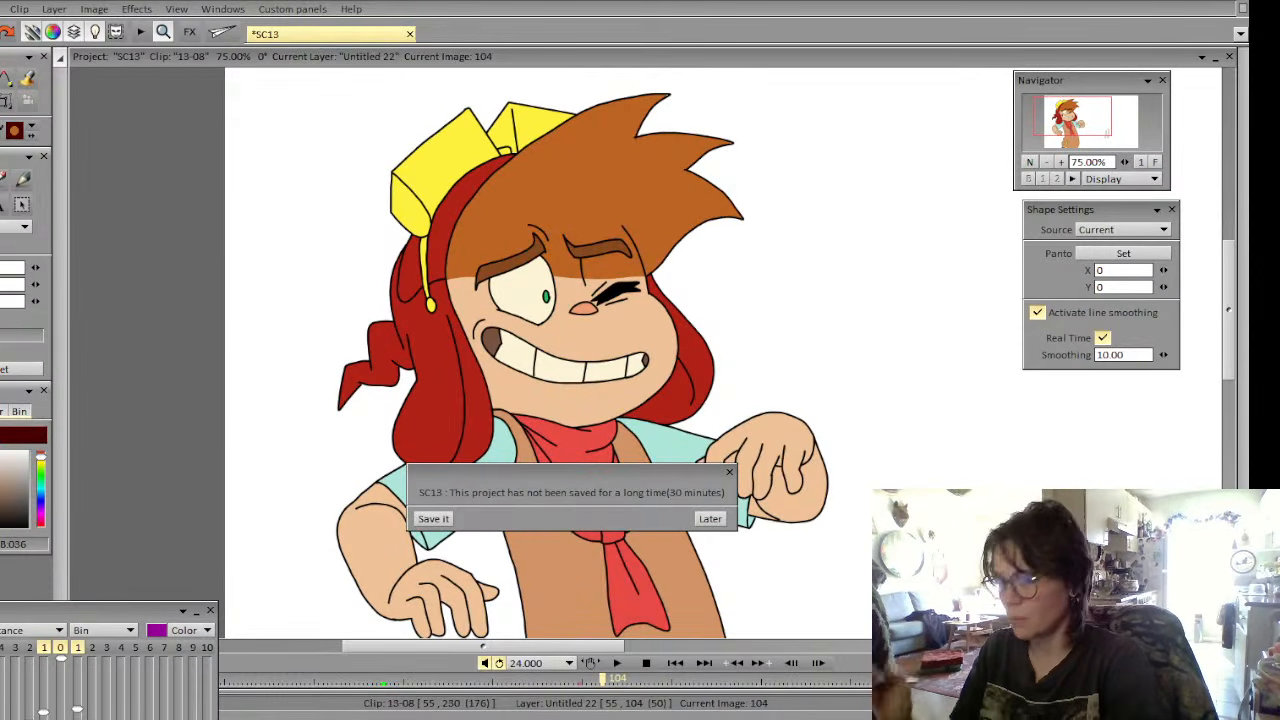
# Save the SC13 project and duplicate the coloured drawing of frame 104 onto frame 105
pyautogui.click(434, 518)
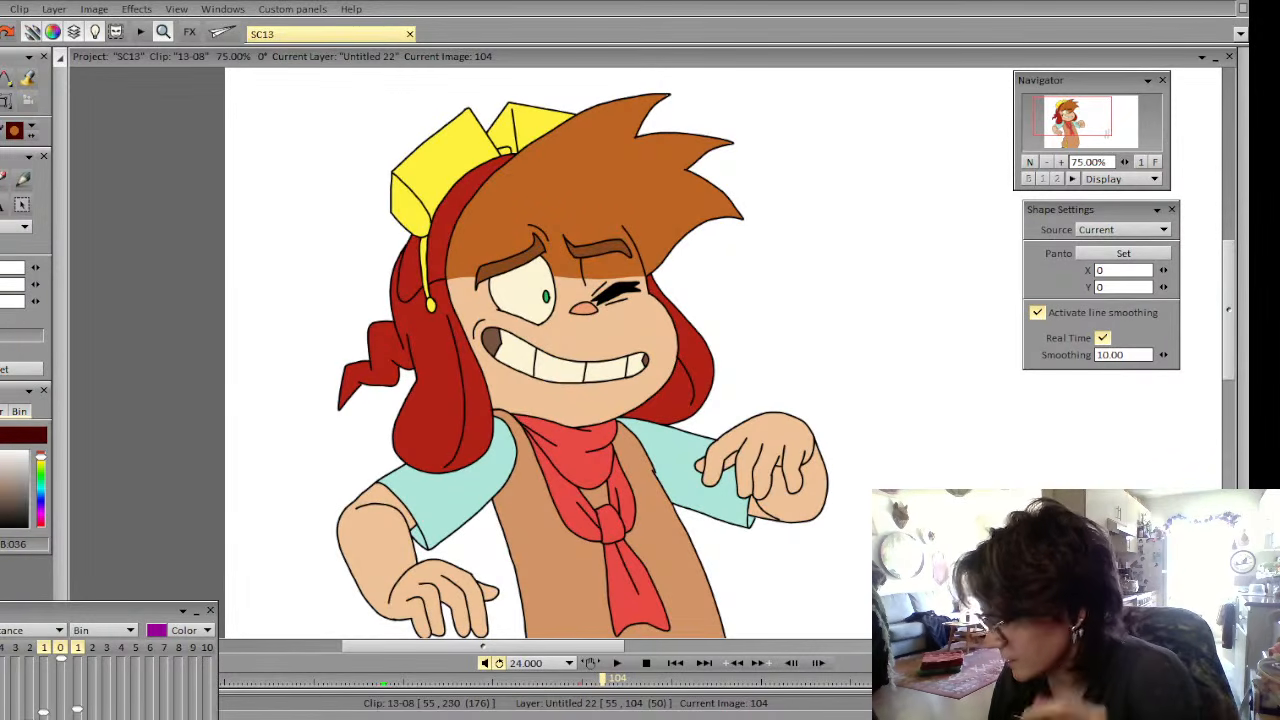
pyautogui.press('Left')
pyautogui.press('Right')
pyautogui.press('Right')
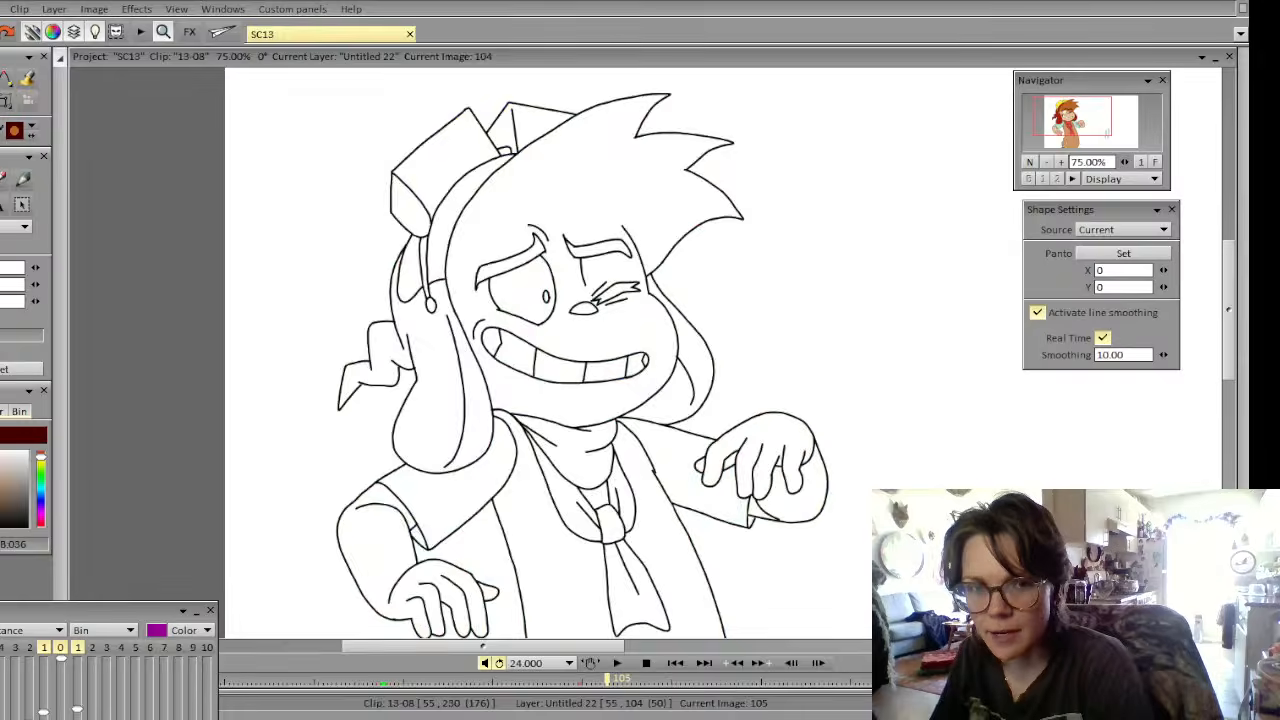
pyautogui.press('Left')
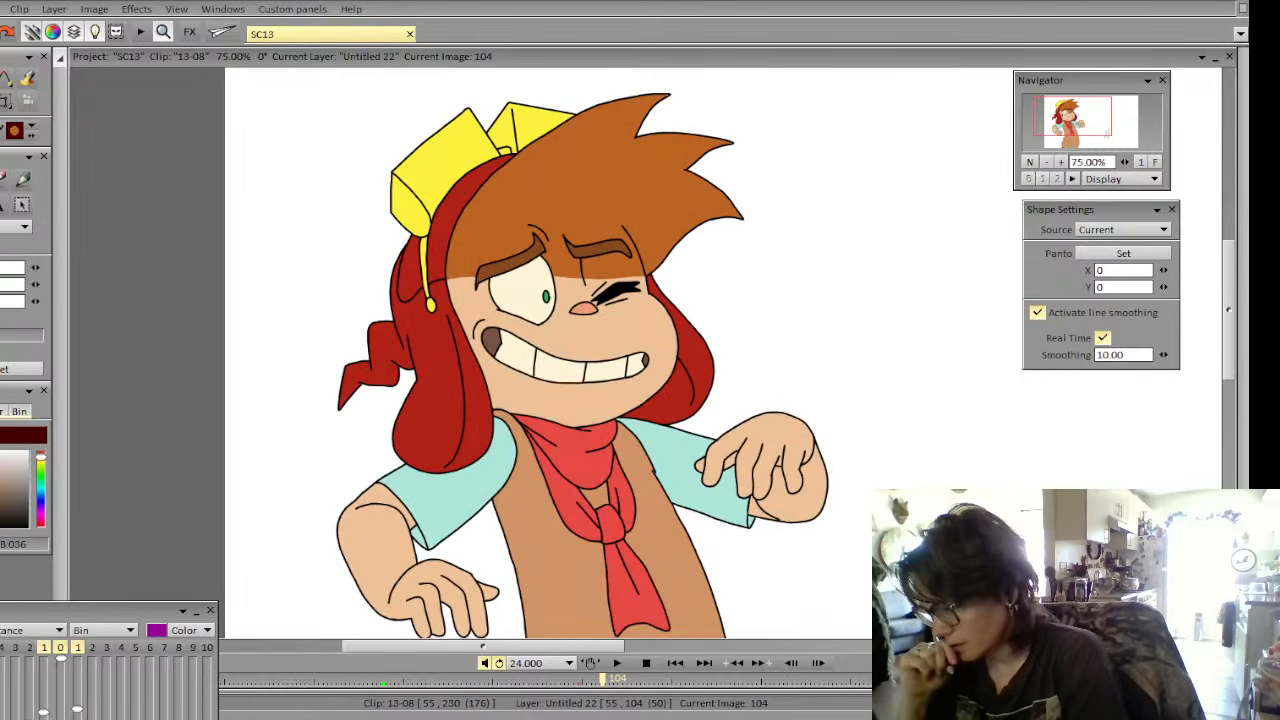
pyautogui.hotkey('shift', 'd')
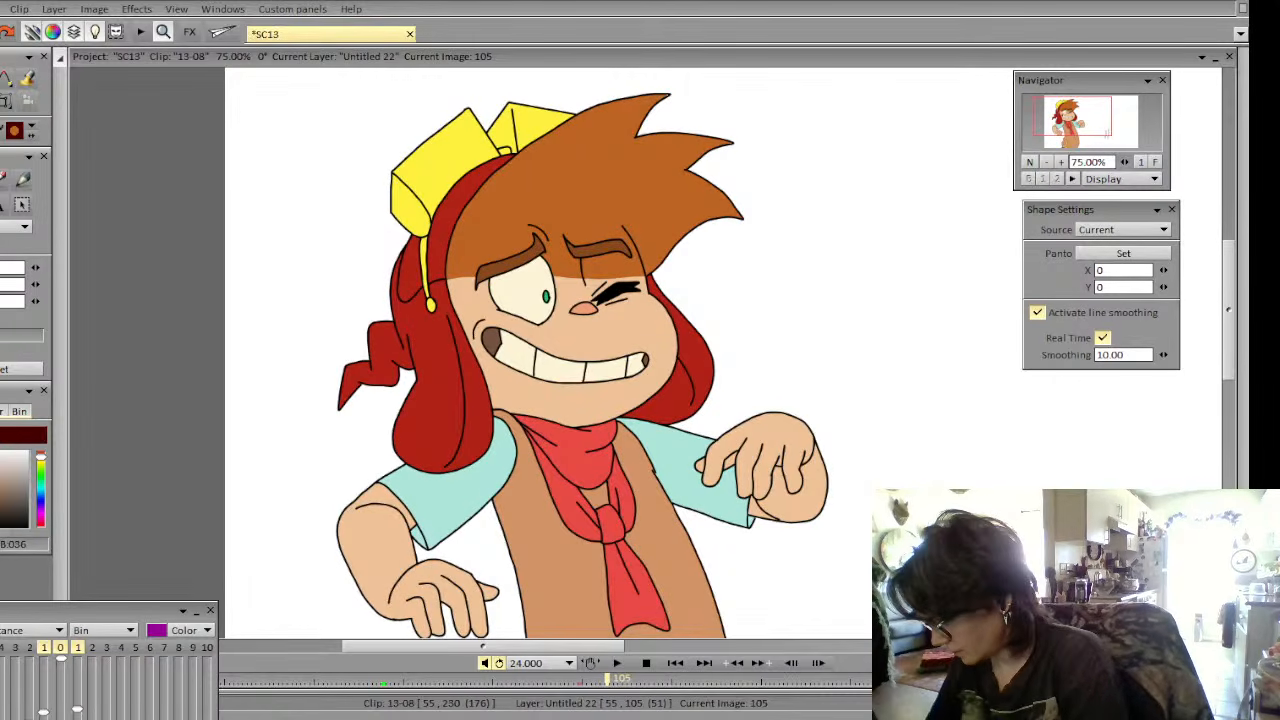
# Fill the face and hair shape on frame 106 with the light skin colour used on frame 105
pyautogui.press('Right')
pyautogui.press('Left')
pyautogui.press('Right')
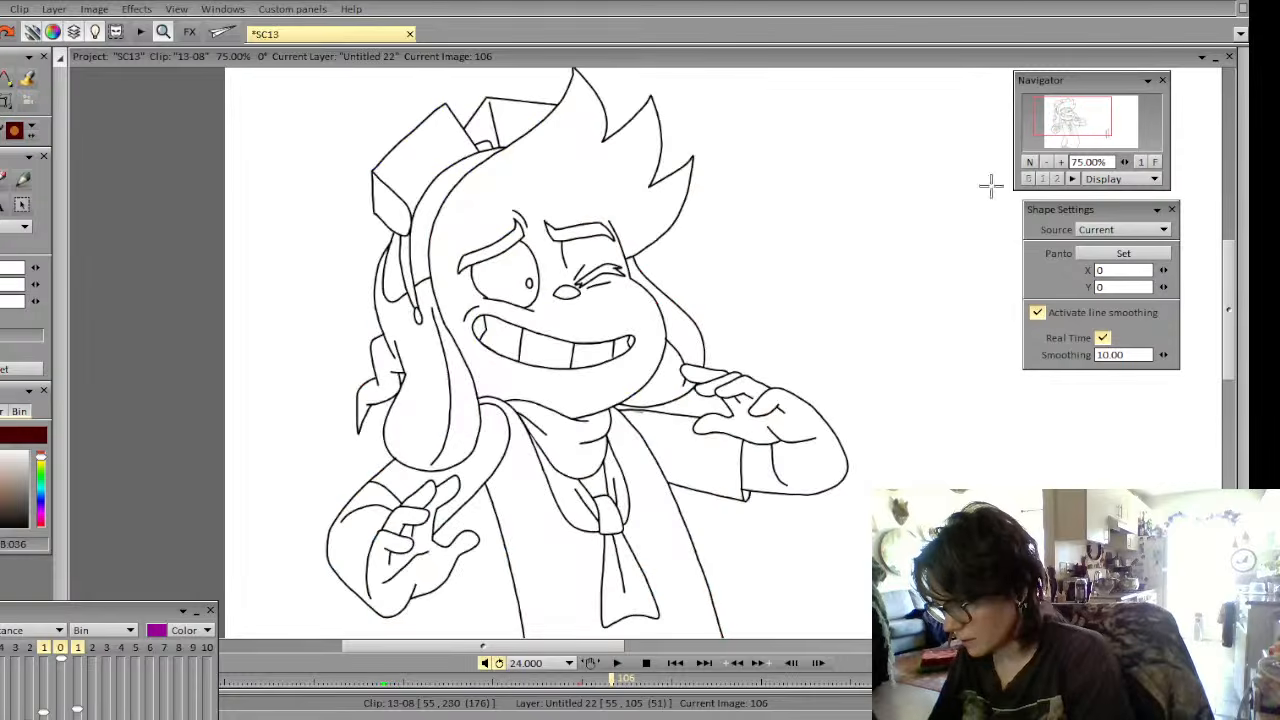
pyautogui.moveTo(1067, 122); pyautogui.dragTo(1074, 118)
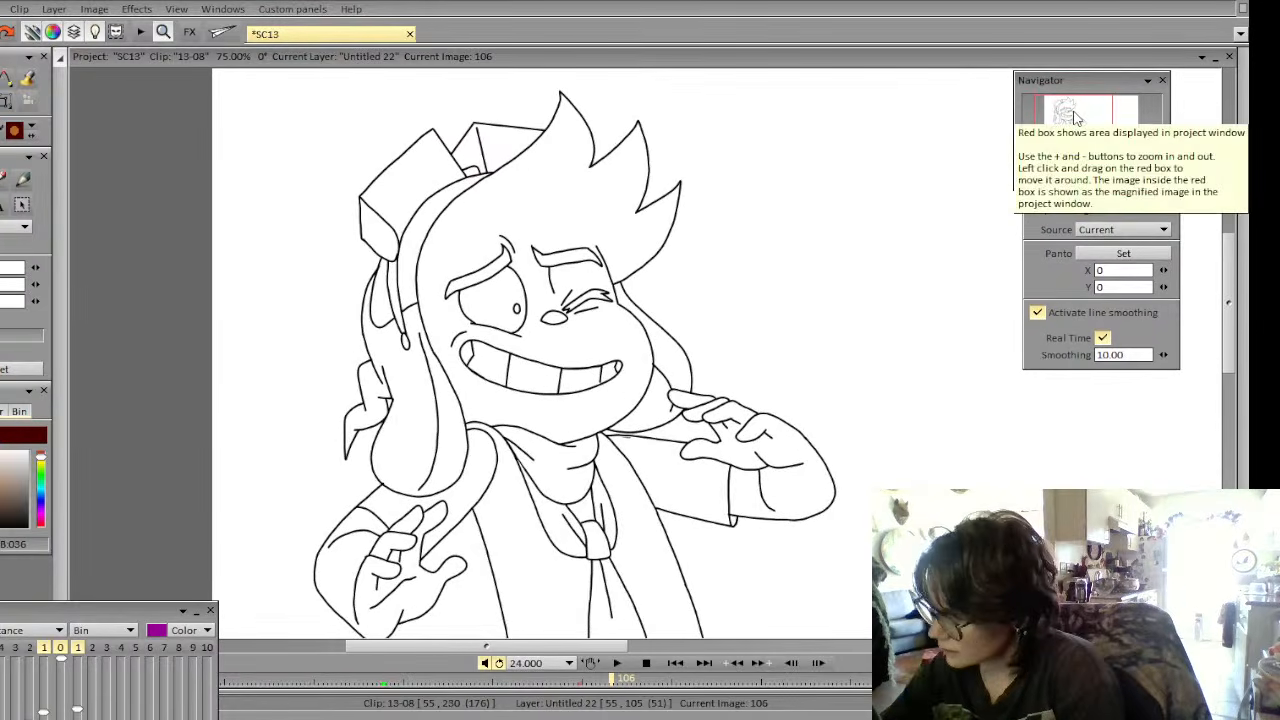
pyautogui.press('Left')
pyautogui.press('Right')
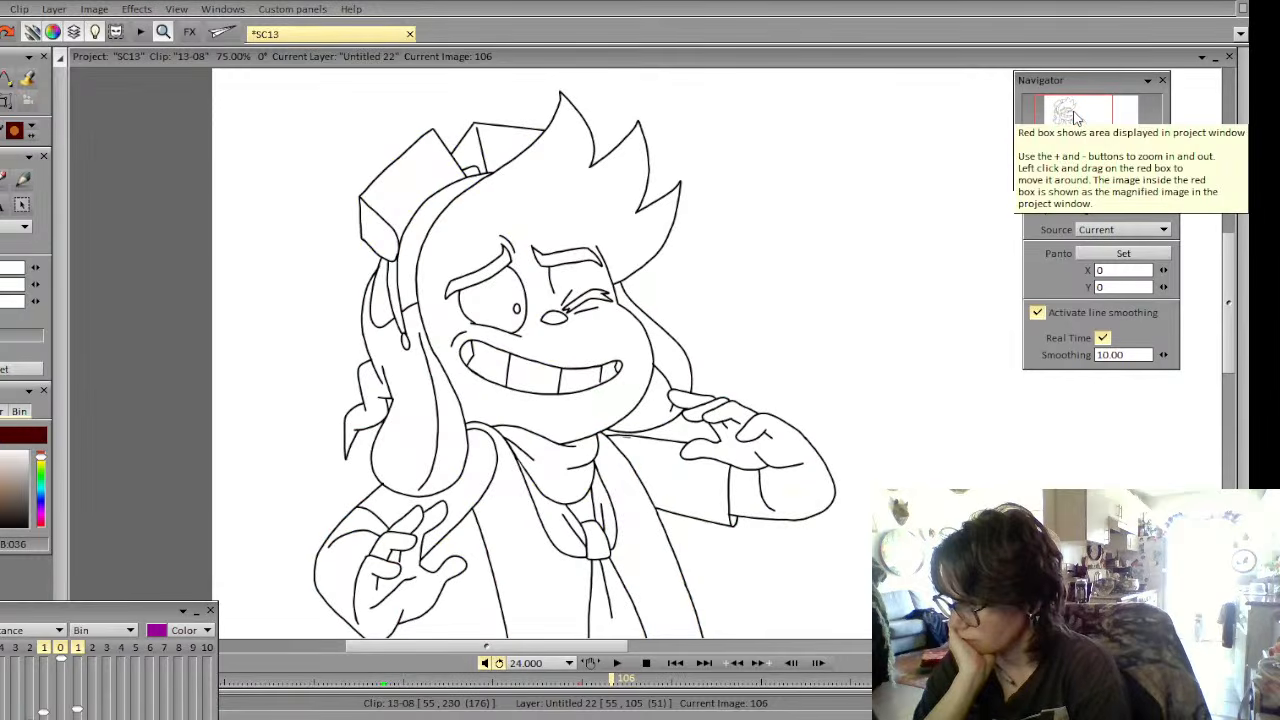
pyautogui.press('Left')
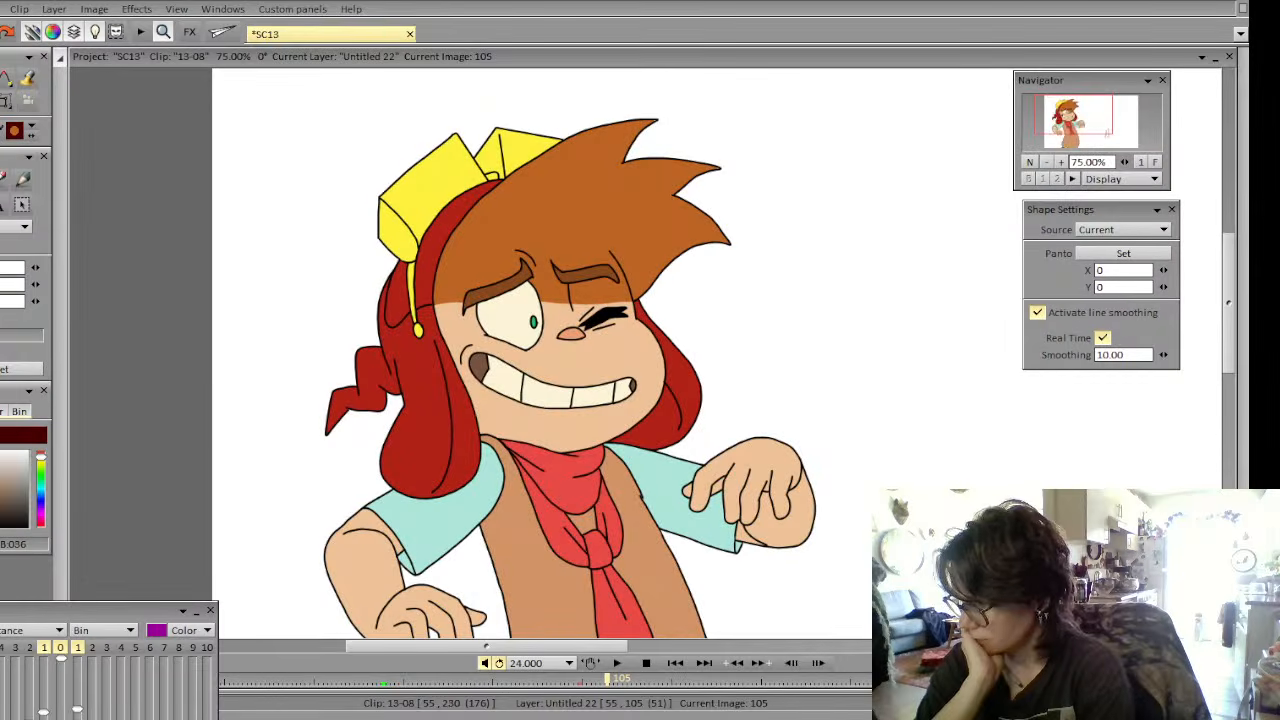
pyautogui.press('b')
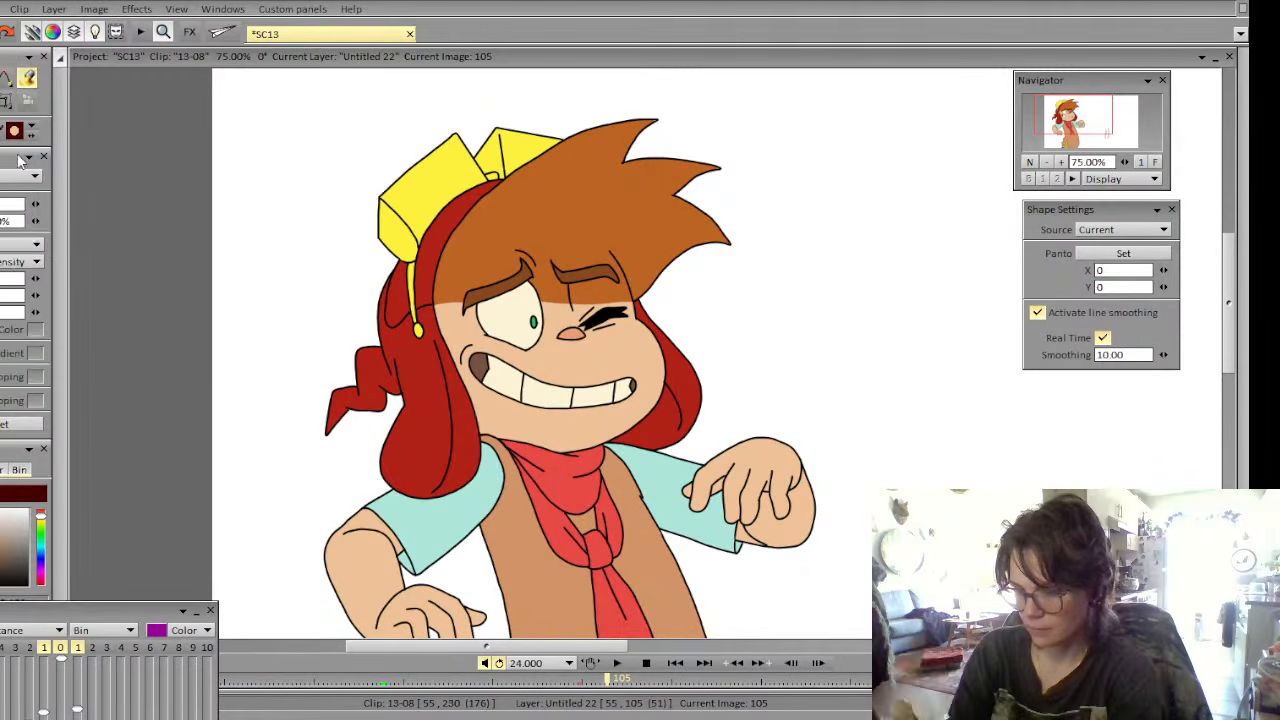
pyautogui.press('Right')
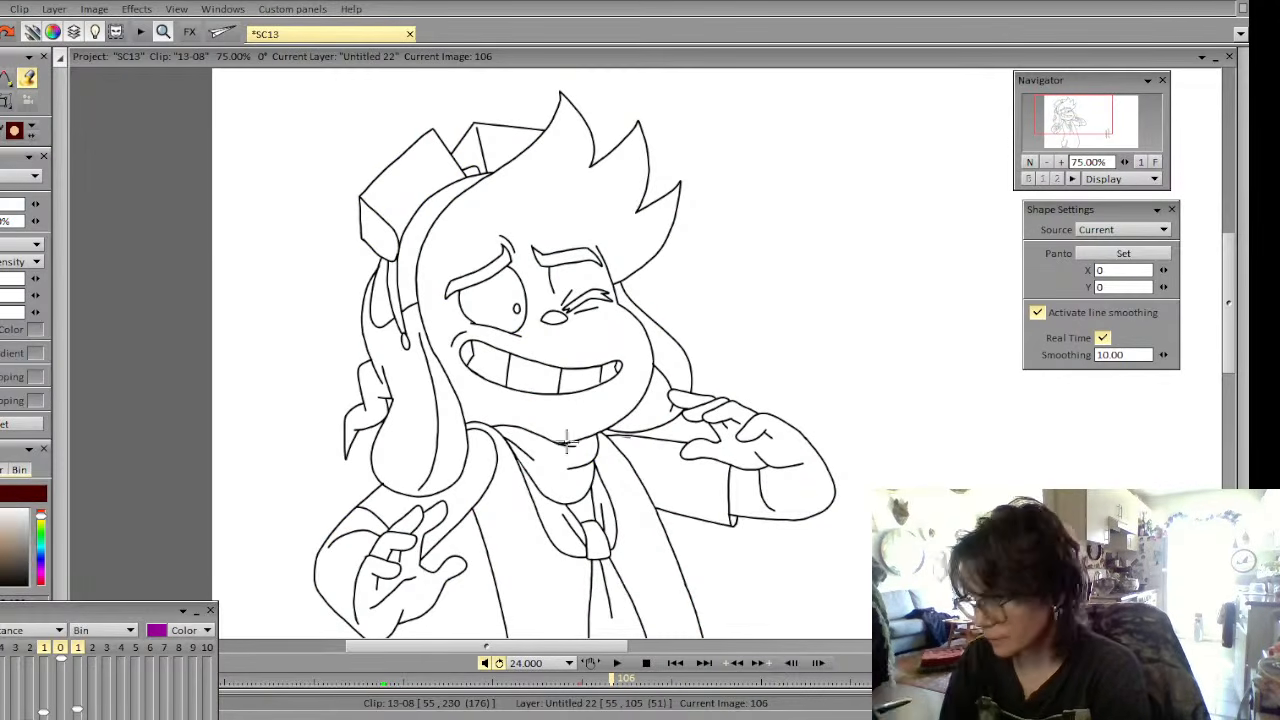
pyautogui.click(404, 565)
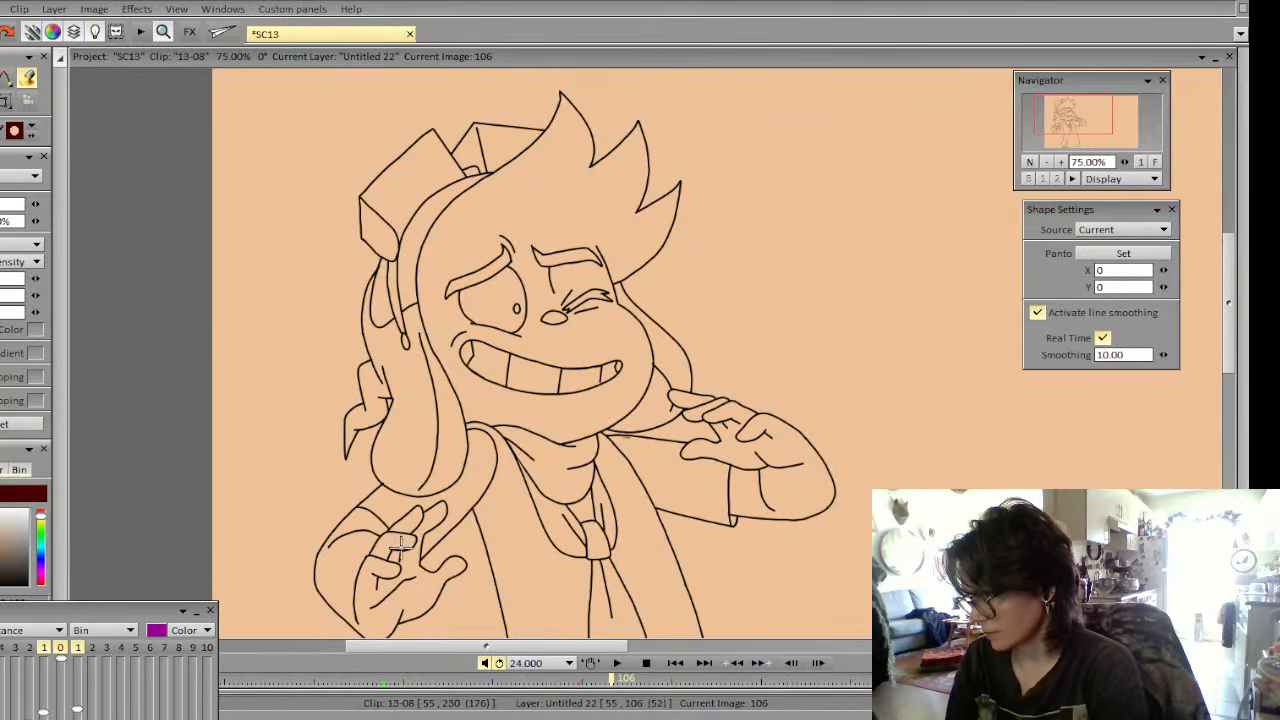
pyautogui.hotkey('ctrl', 'z')
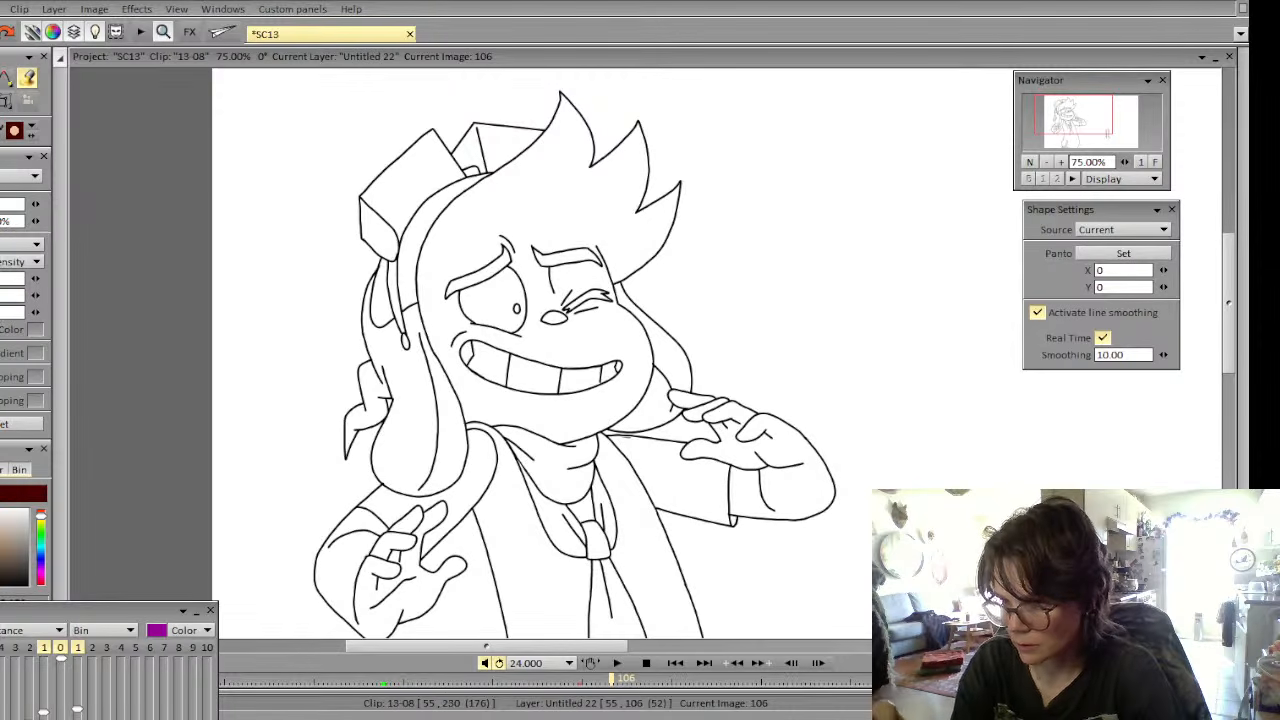
pyautogui.click(489, 432)
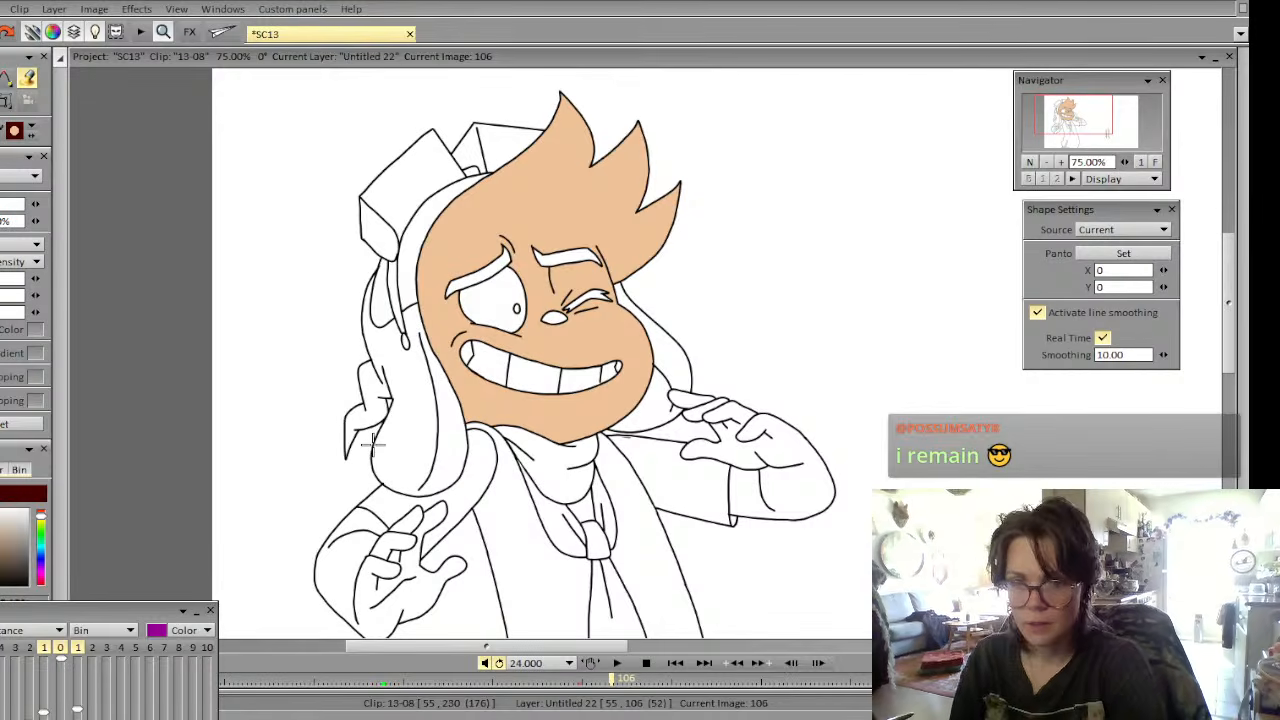
# Compare the partly coloured drawing on frame 106 with the finished colouring on frame 105
pyautogui.press('Left')
pyautogui.press('Left')
pyautogui.press('Right')
pyautogui.press('Right')
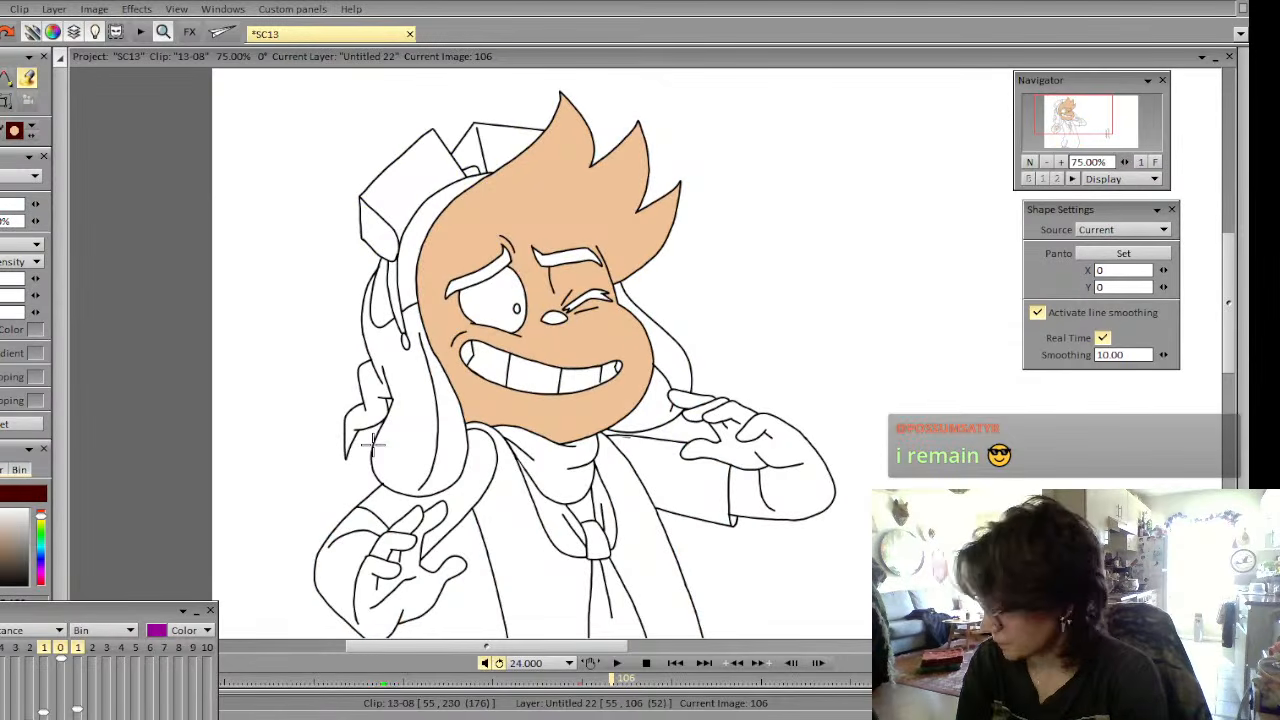
pyautogui.press('Left')
pyautogui.press('Right')
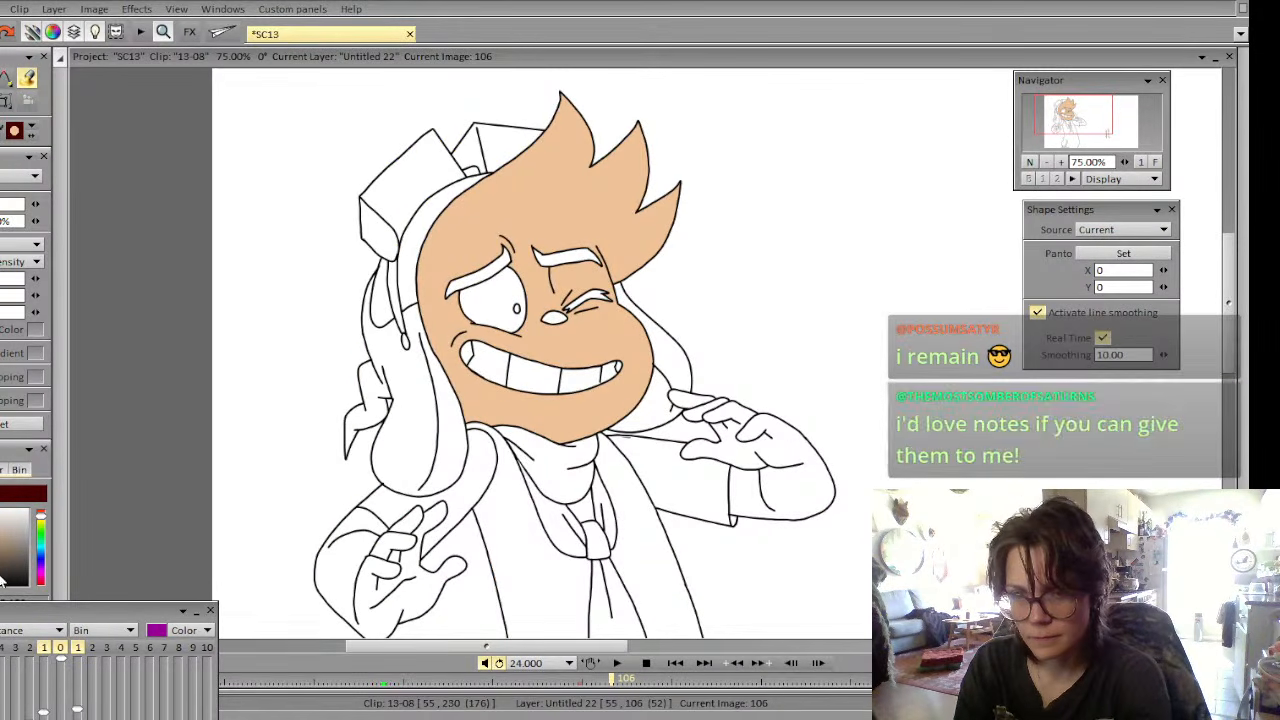
pyautogui.press('Left')
pyautogui.press('Right')
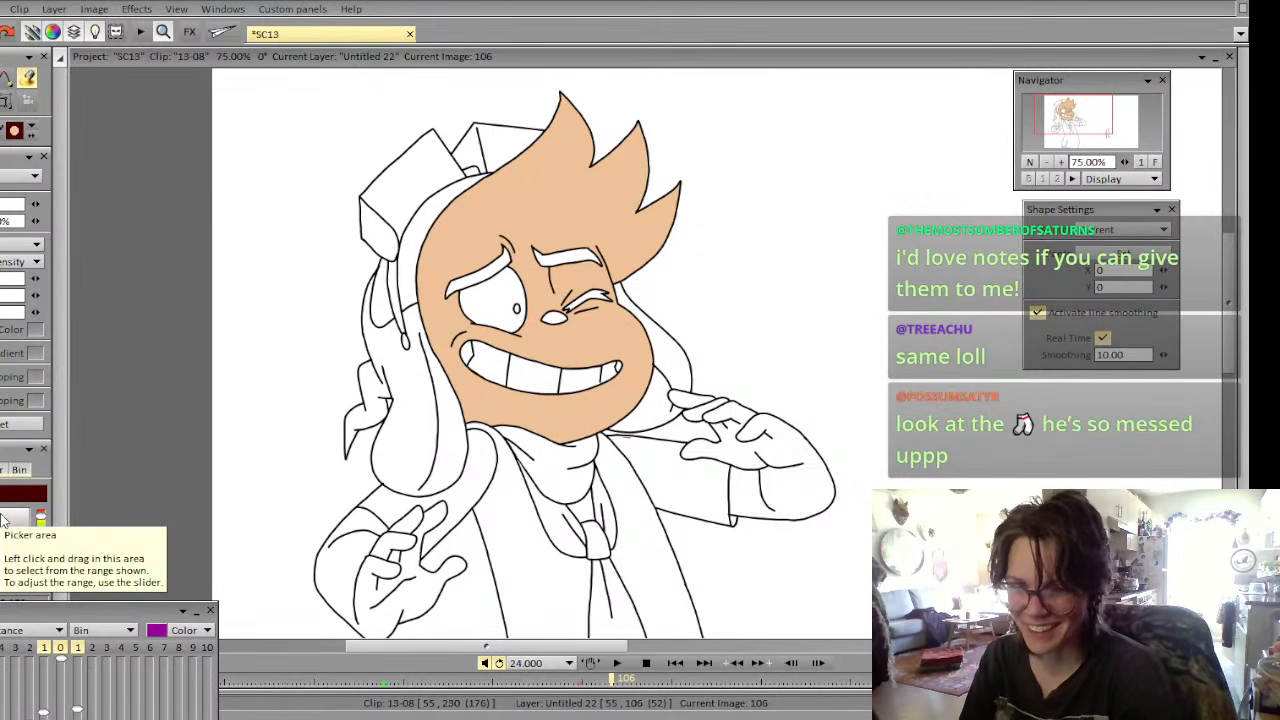
pyautogui.press('Left')
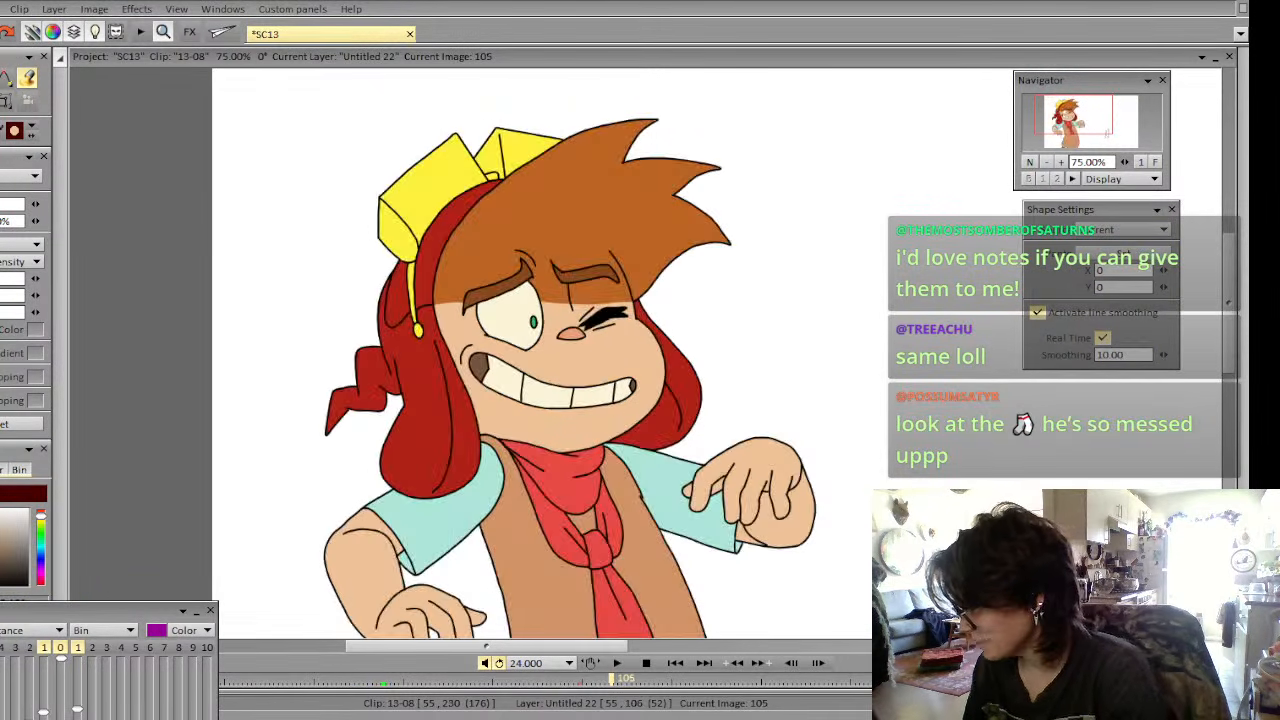
pyautogui.press('Right')
pyautogui.press('Left')
pyautogui.press('Right')
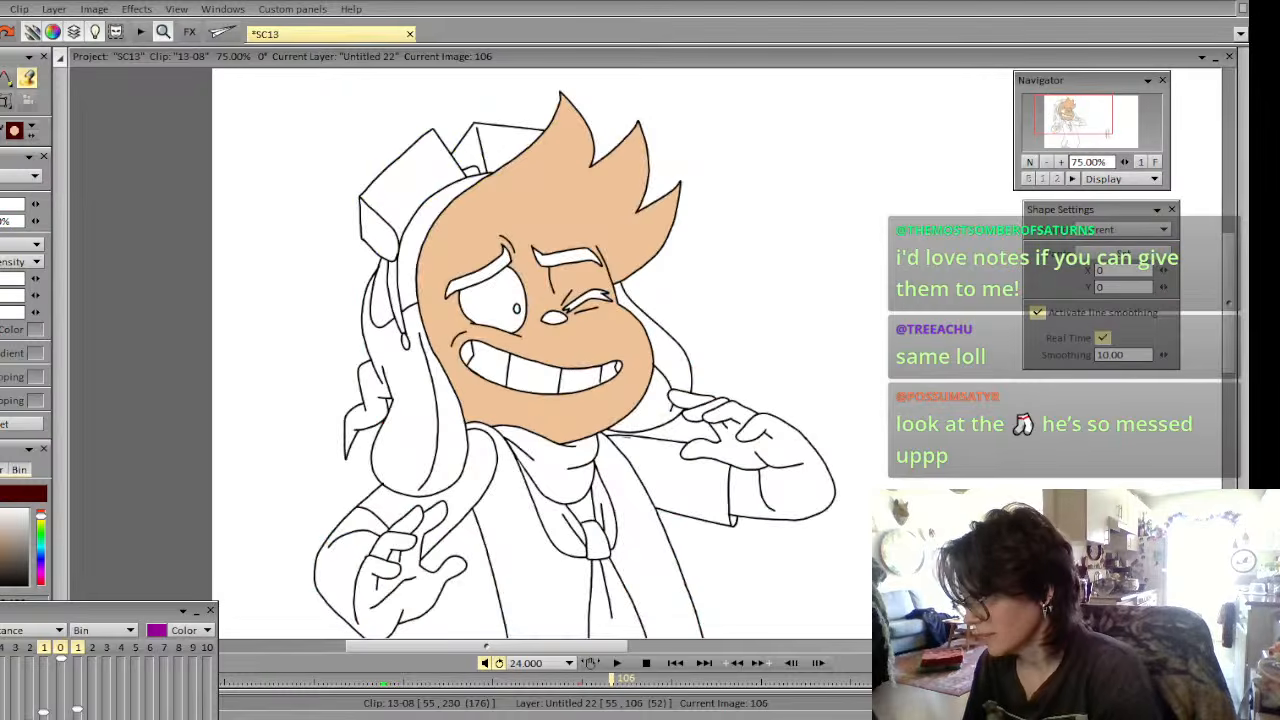
# Fill both eyebrows on frame 106 with the dark brown used for them on frame 105
pyautogui.press('Left')
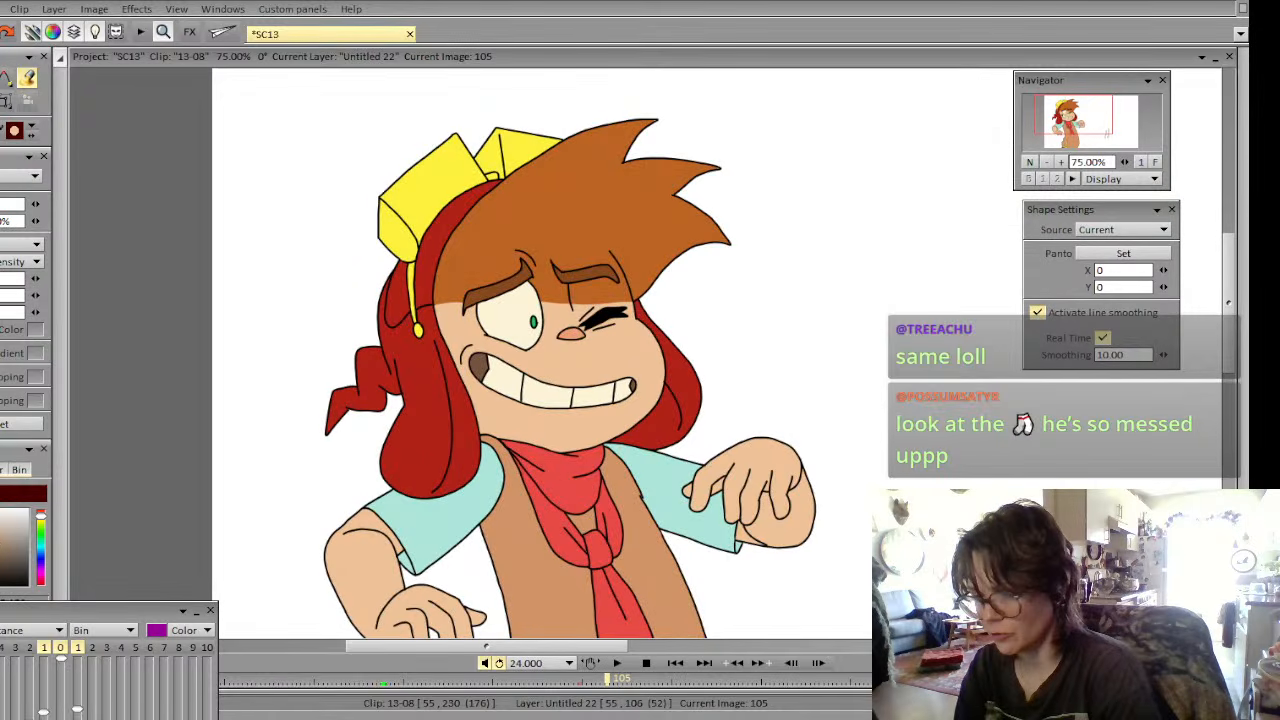
pyautogui.press('Right')
pyautogui.press('Left')
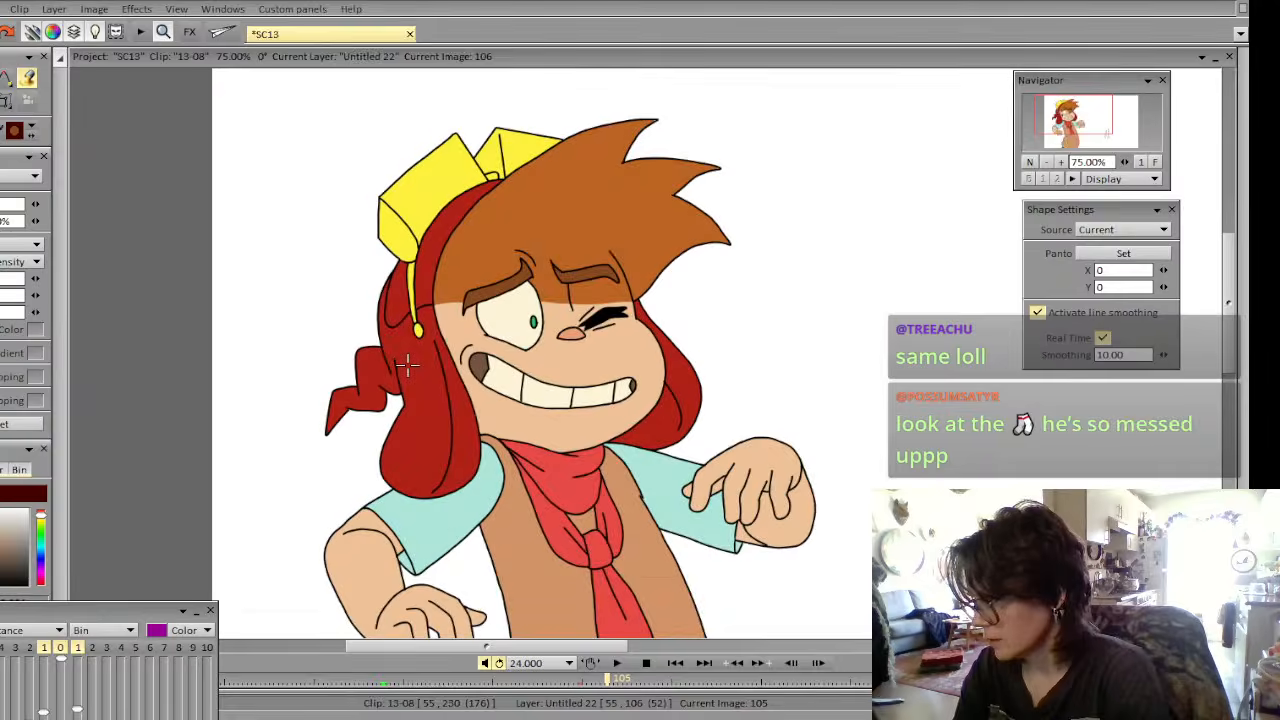
pyautogui.press('Right')
pyautogui.click(493, 271)
pyautogui.click(566, 261)
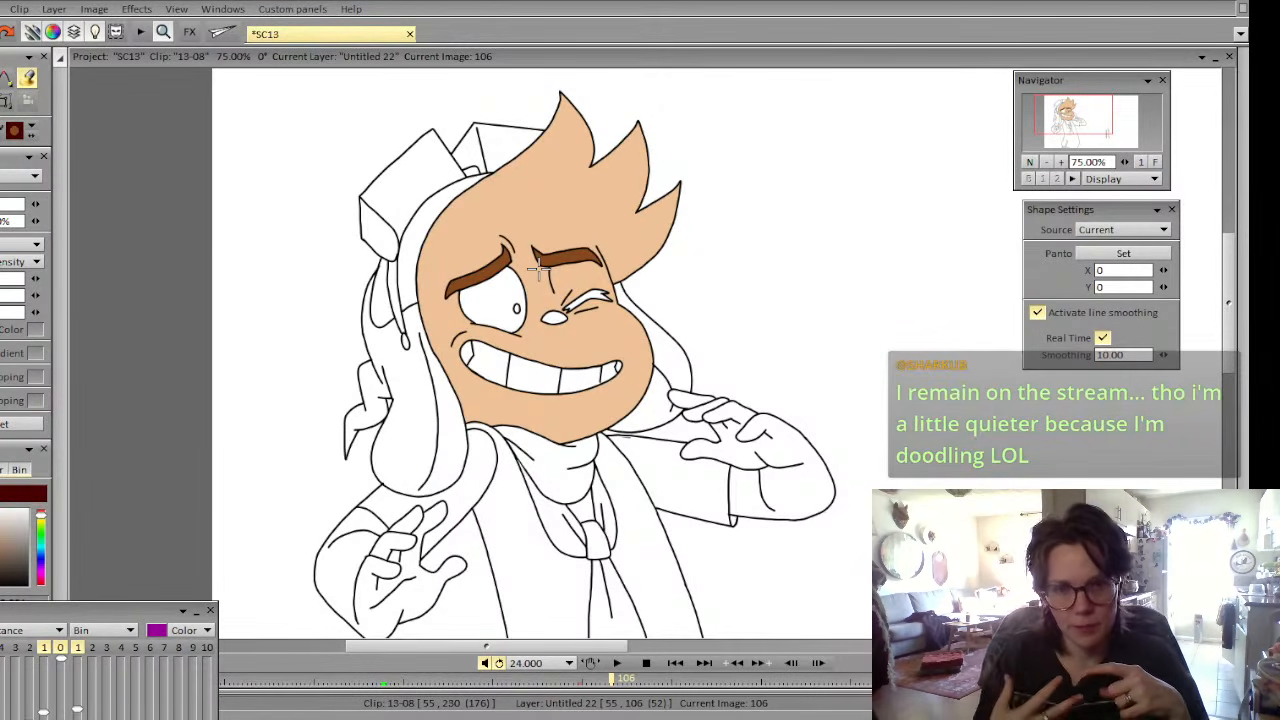
# Fill the white of the open eye on frame 106 with the cream colour from frame 105
pyautogui.press('Left')
pyautogui.press('Right')
pyautogui.press('Left')
pyautogui.press('Right')
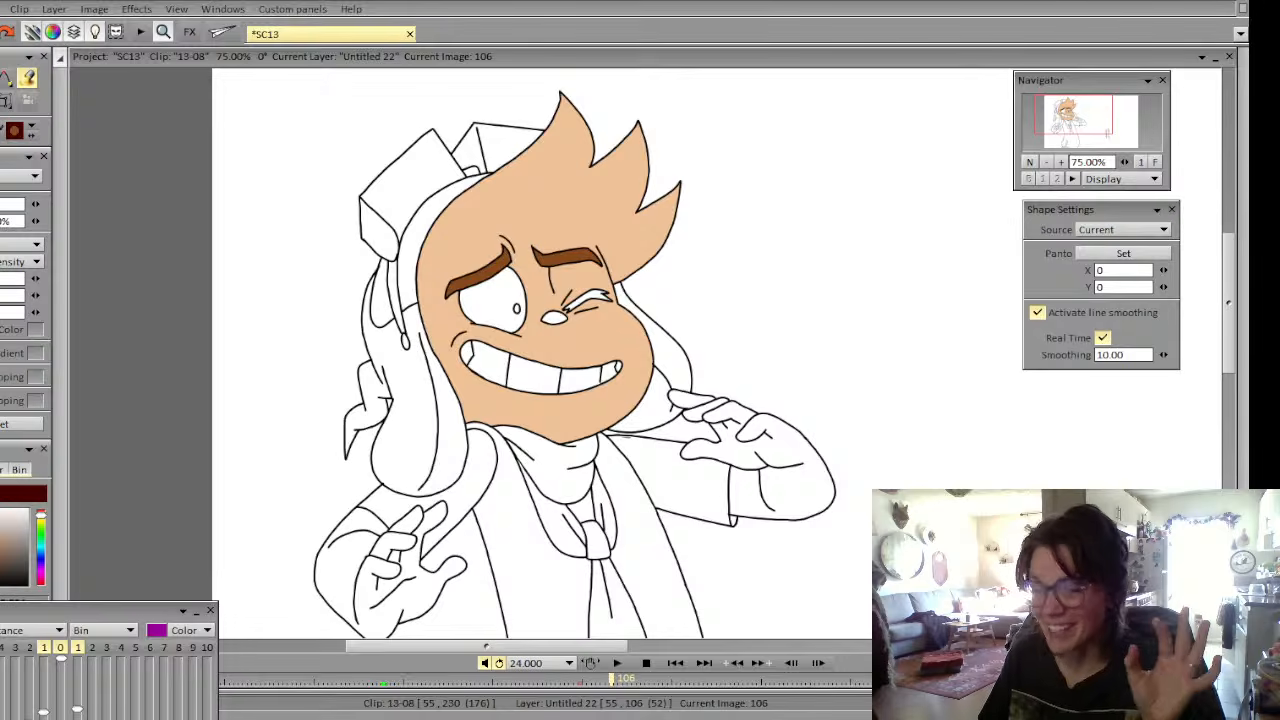
pyautogui.press('Left')
pyautogui.press('Right')
pyautogui.press('Left')
pyautogui.press('Right')
pyautogui.press('Left')
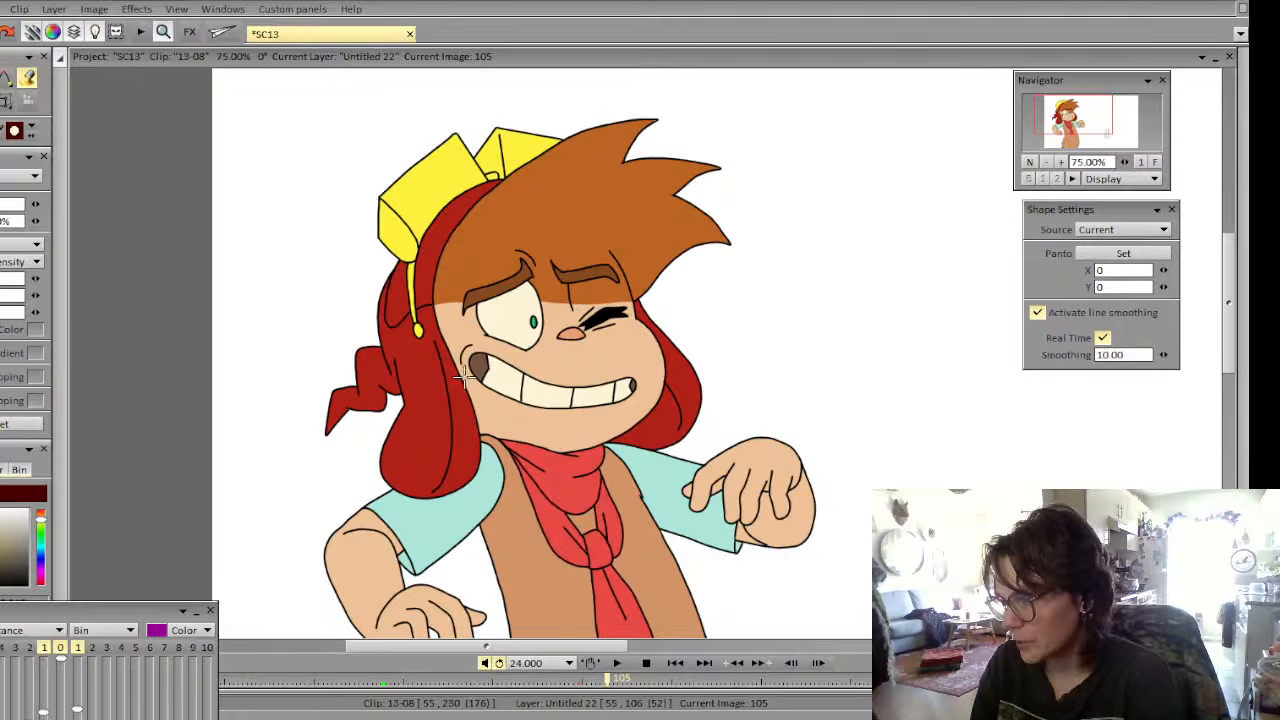
pyautogui.press('Right')
pyautogui.click(493, 312)
pyautogui.hotkey('ctrl', 'z')
pyautogui.press('Left')
pyautogui.press('Right')
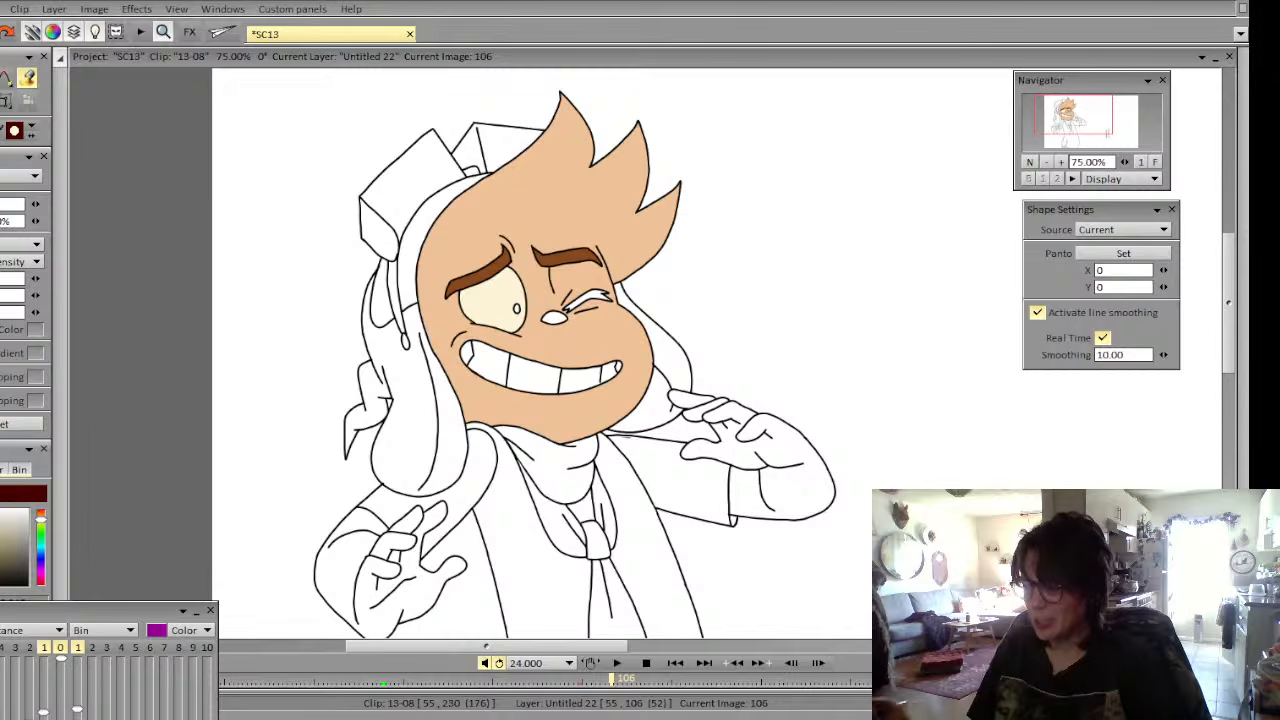
# Fill the pupil of the open eye on frame 106 with the green from frame 105
pyautogui.press('Left')
pyautogui.press('Right')
pyautogui.press('Left')
pyautogui.press('Right')
pyautogui.press('Left')
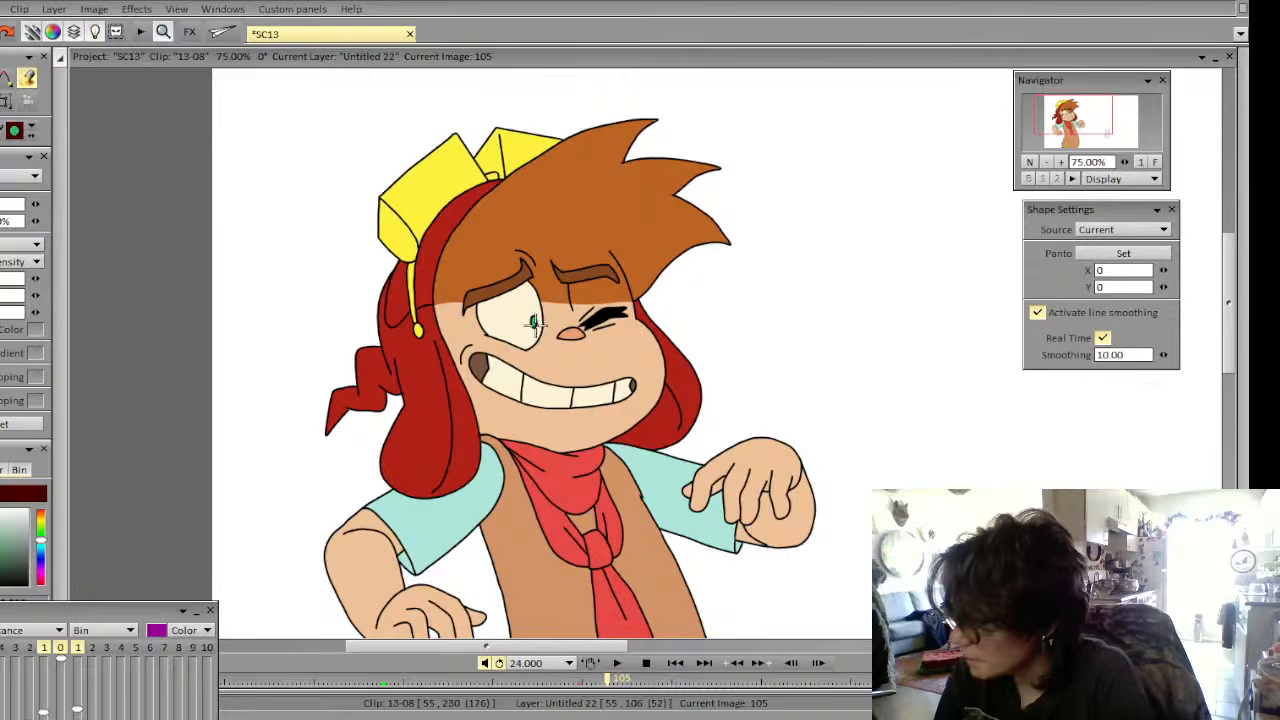
pyautogui.press('Right')
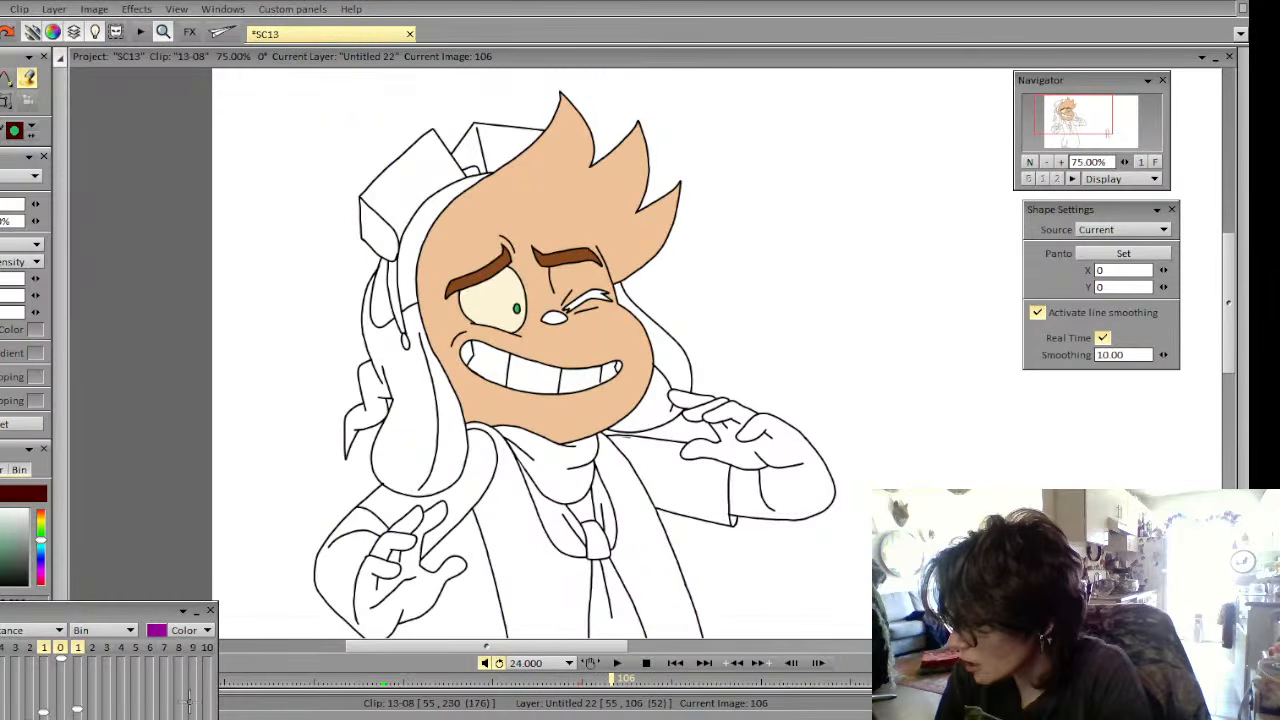
# Fill the nose on frame 106 with its orange-pink from frame 105 and the closed eye with black
pyautogui.press('Left')
pyautogui.press('Right')
pyautogui.press('Left')
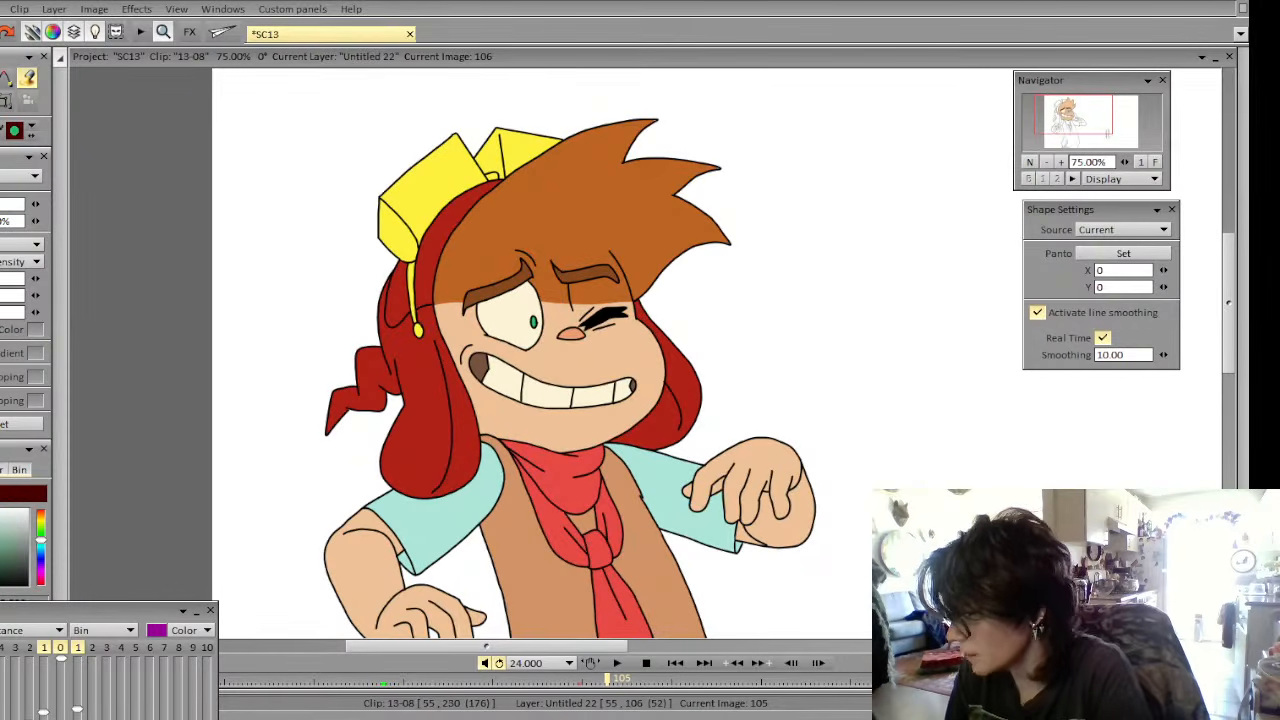
pyautogui.press('Right')
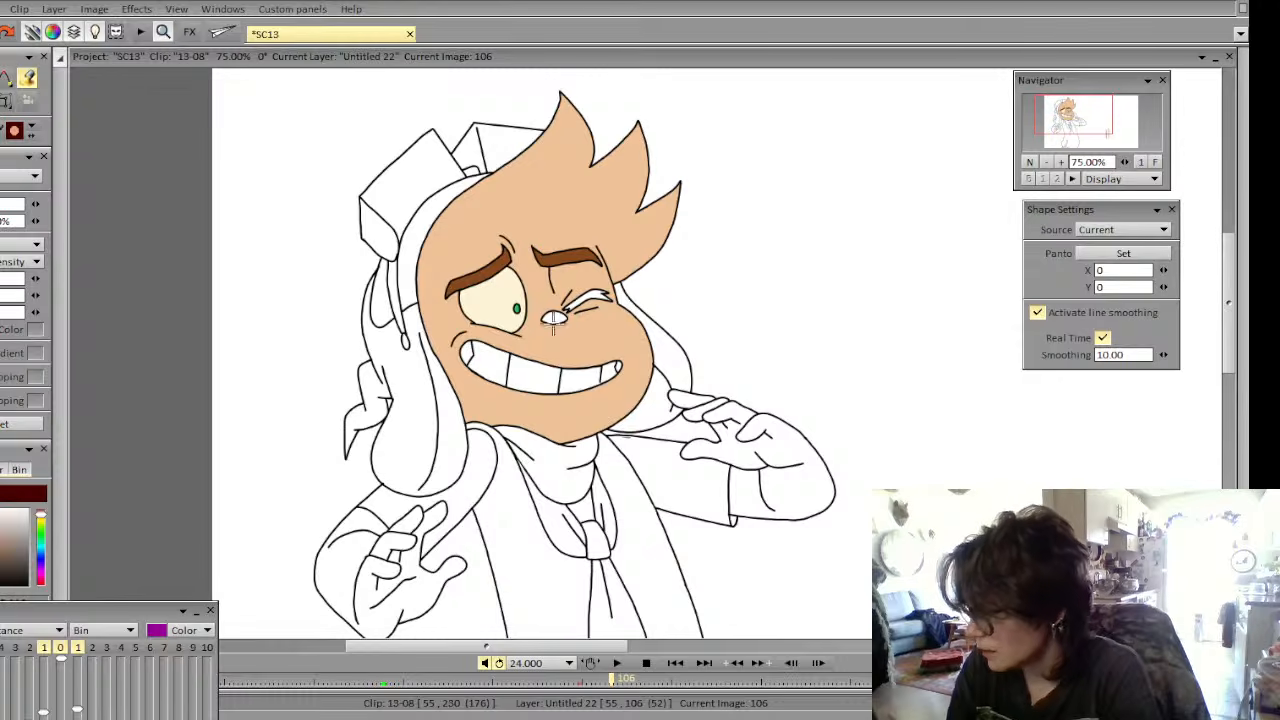
pyautogui.press('Left')
pyautogui.press('Right')
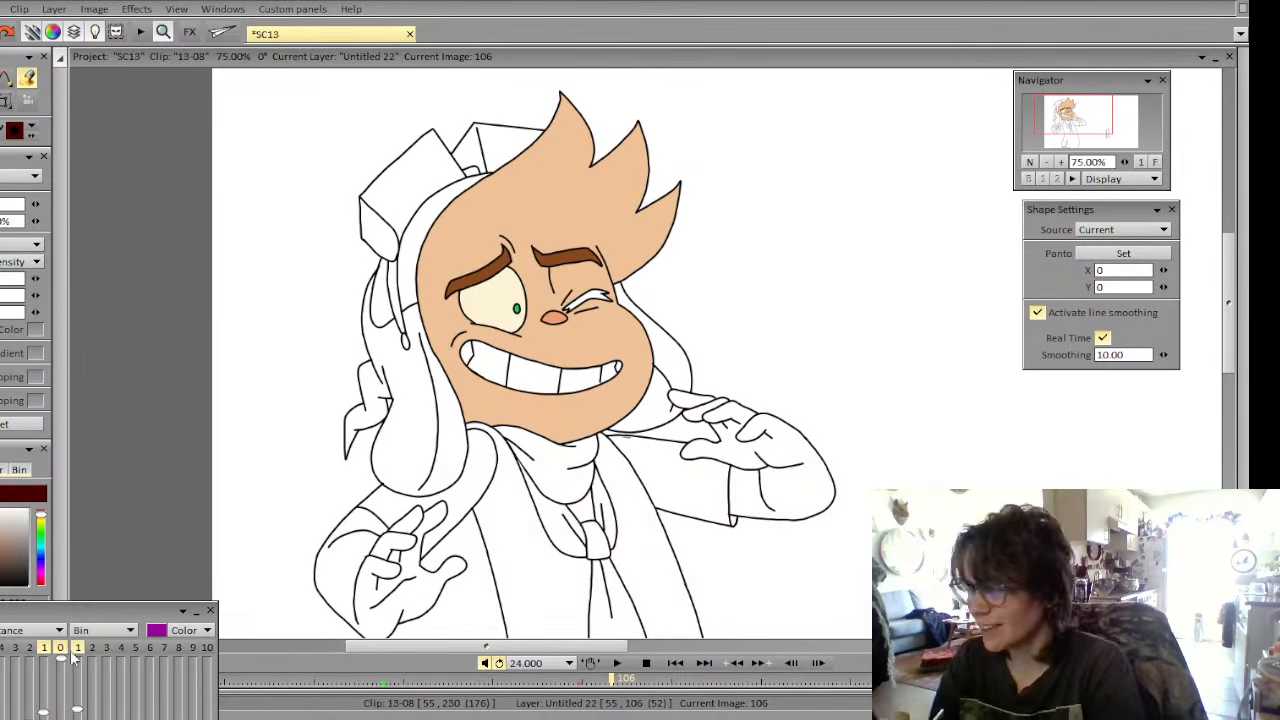
pyautogui.click(594, 297)
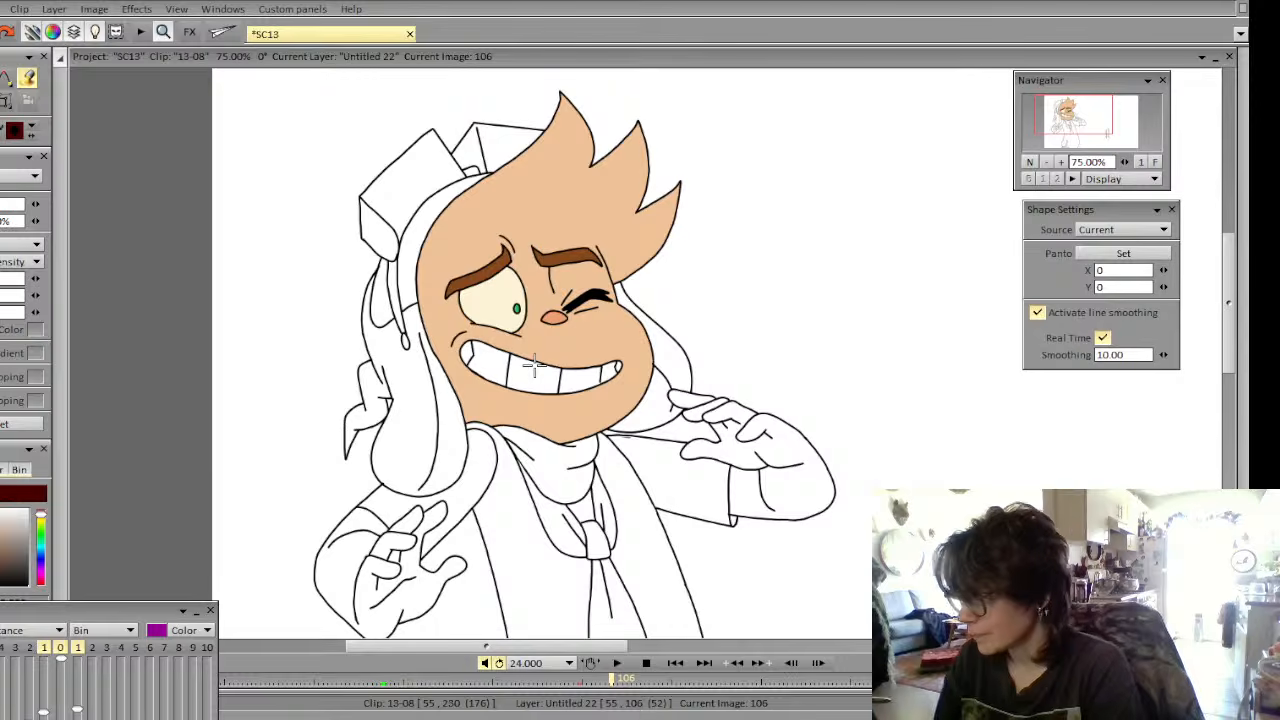
# Fill the teeth on frame 106 with cream and the corners of the mouth with dark brown, matching frame 105
pyautogui.press('Left')
pyautogui.press('Right')
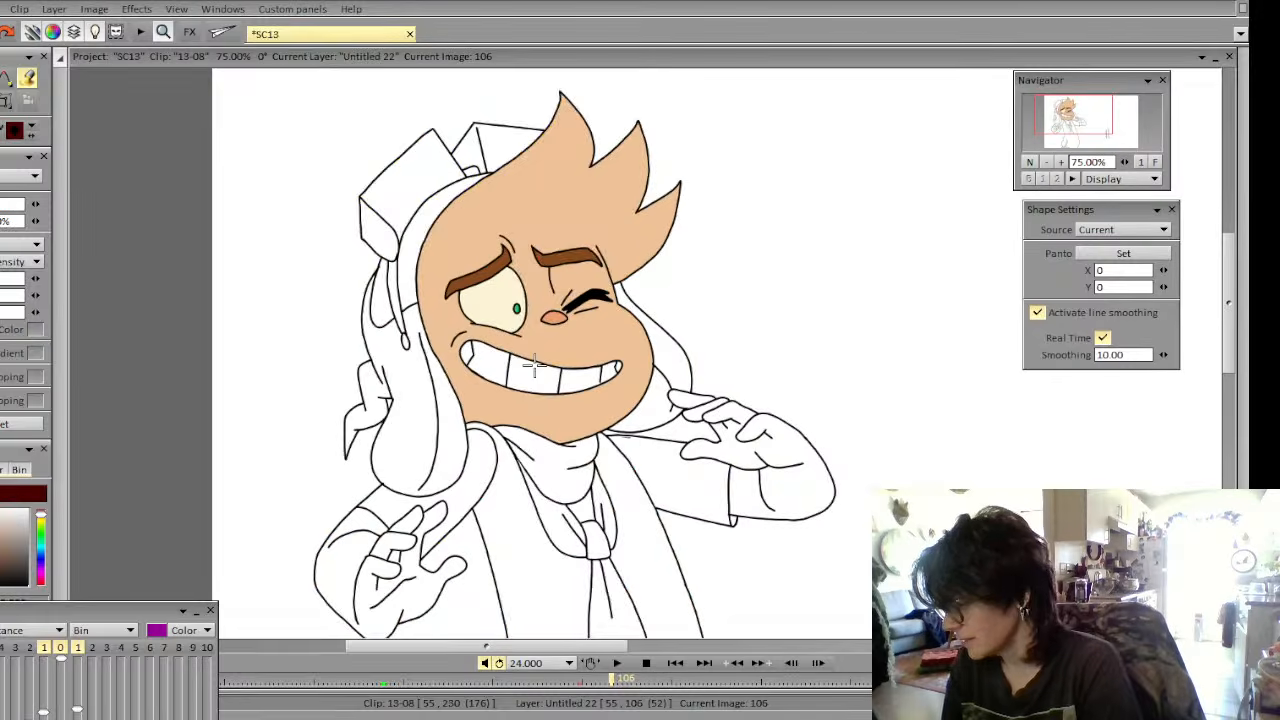
pyautogui.press('Left')
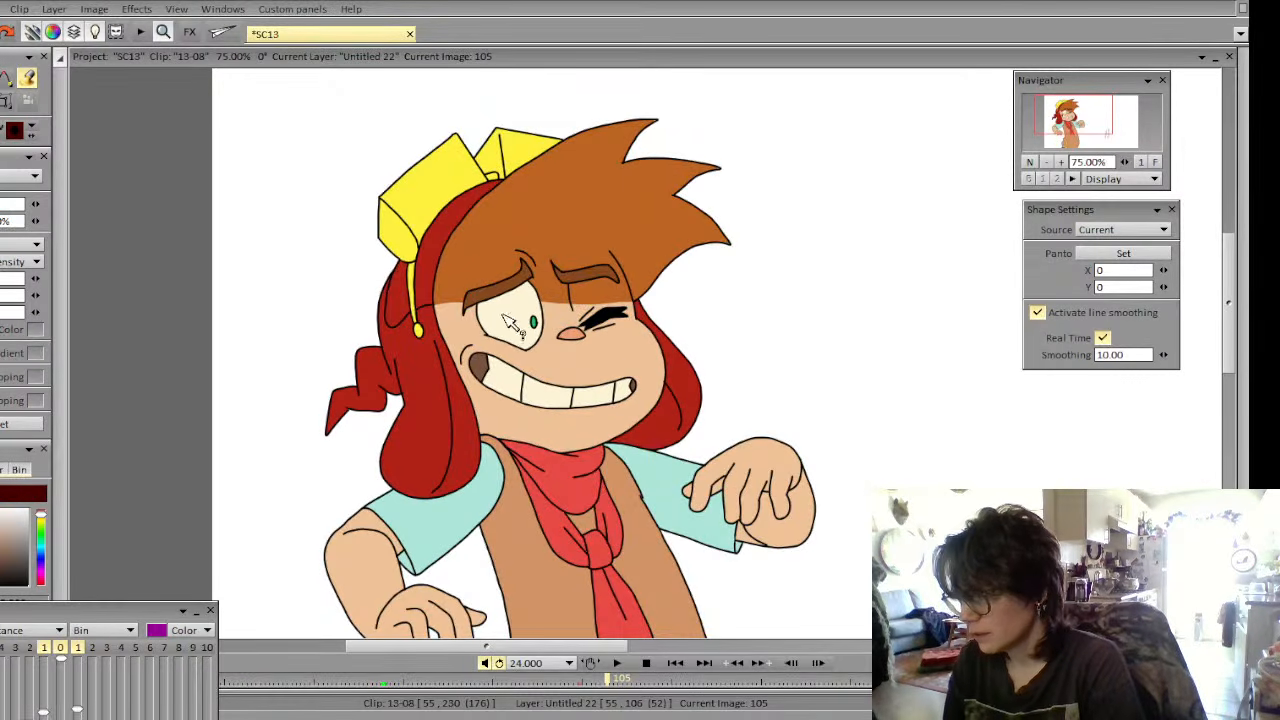
pyautogui.press('Right')
pyautogui.click(556, 380)
pyautogui.click(600, 375)
pyautogui.press('Left')
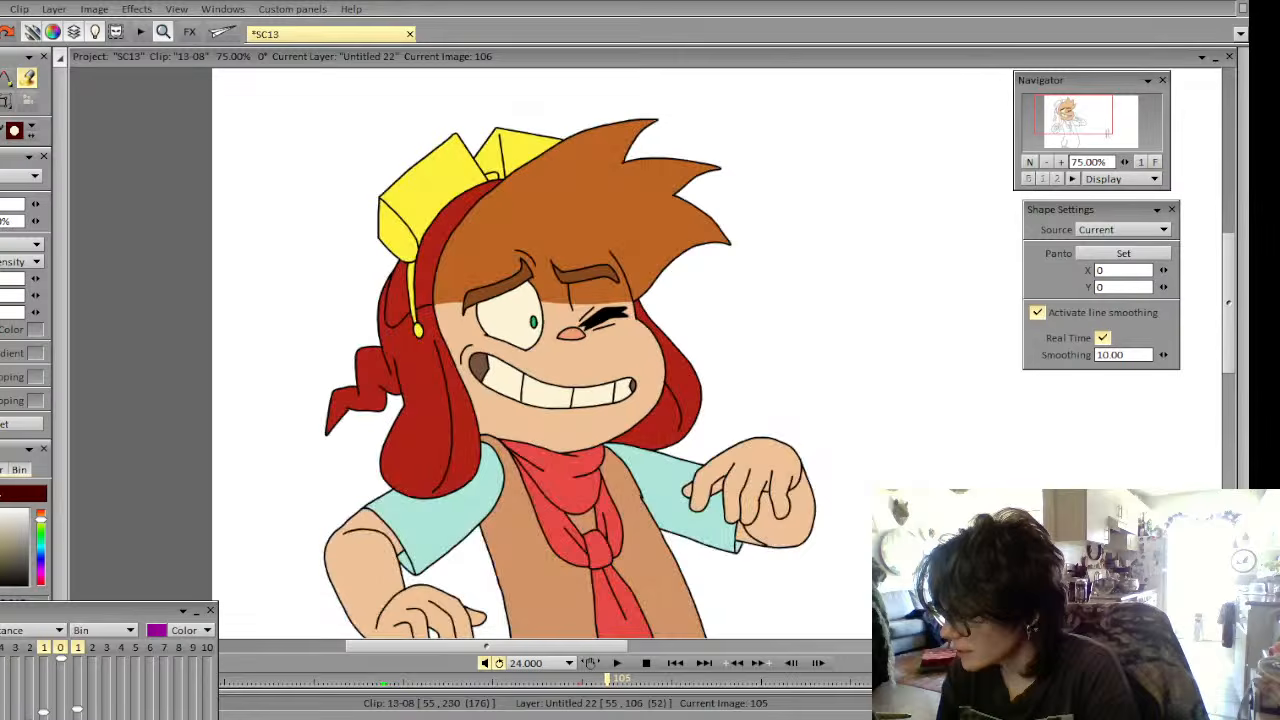
pyautogui.press('Right')
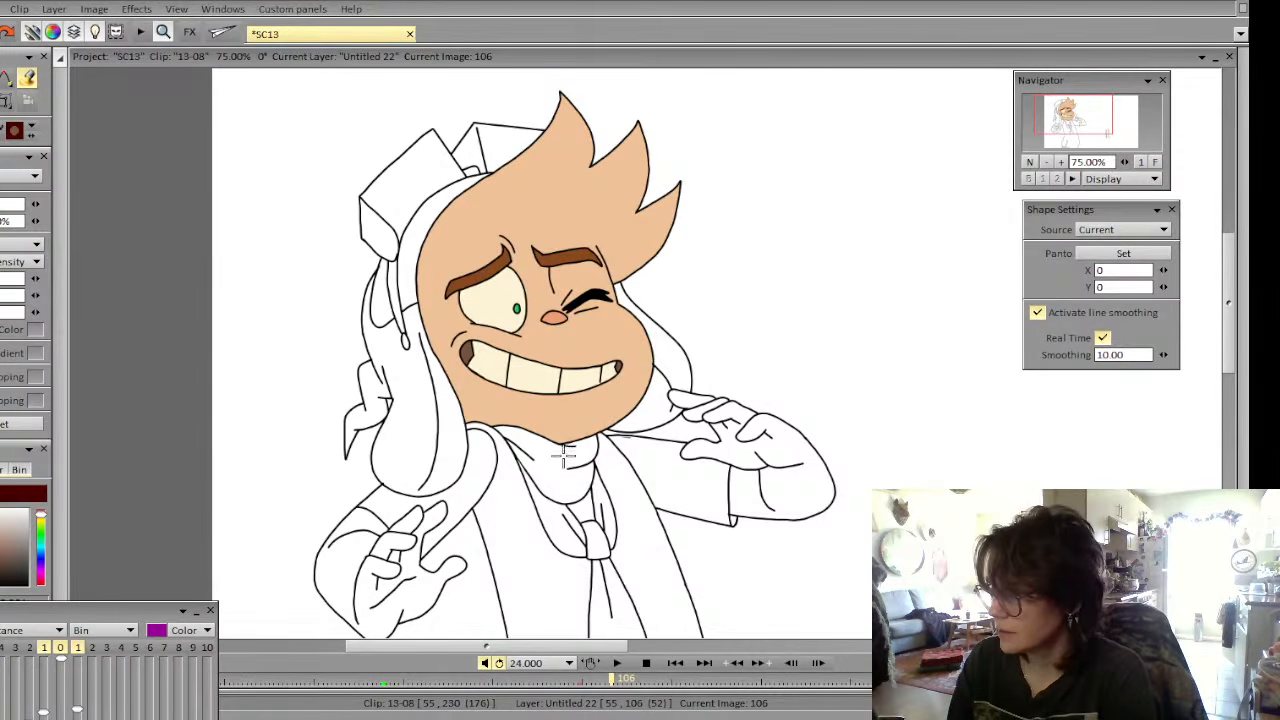
# Compare the partly coloured frame 106 with the finished colouring of frames 105 and 104
pyautogui.press('Left')
pyautogui.press('Right')
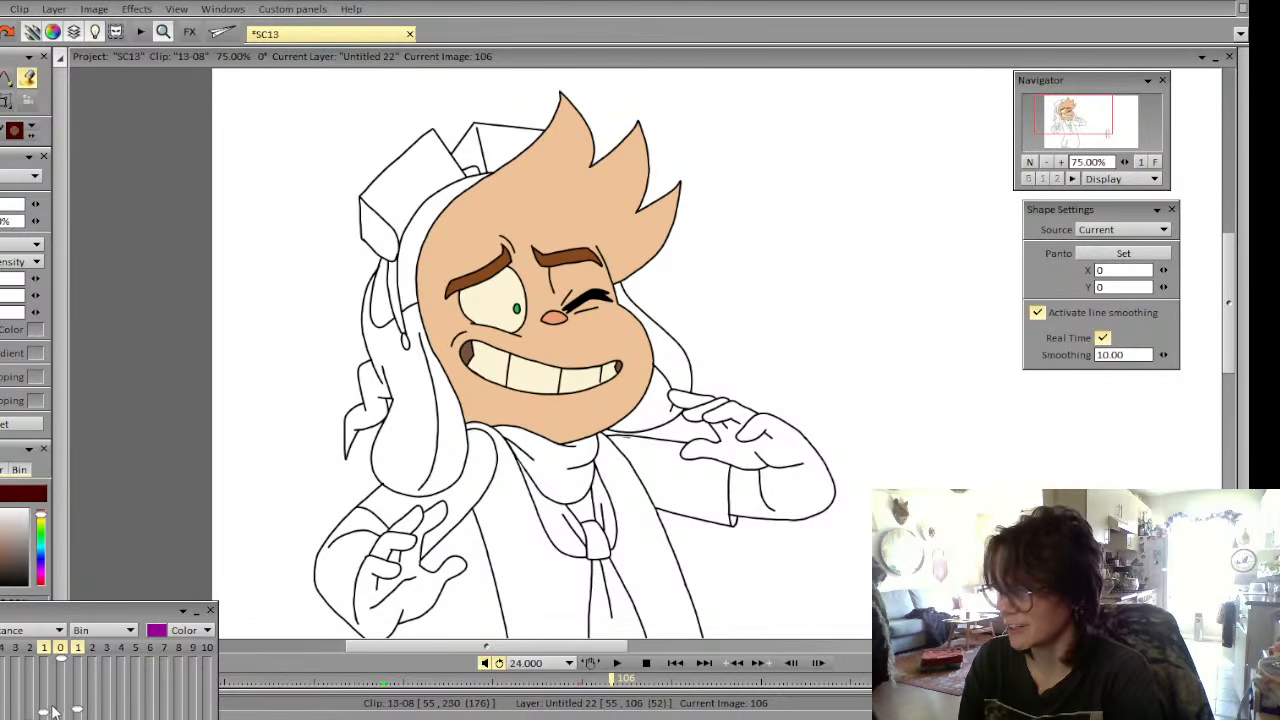
pyautogui.press('Left')
pyautogui.press('Right')
pyautogui.press('Left')
pyautogui.press('Right')
pyautogui.press('Left')
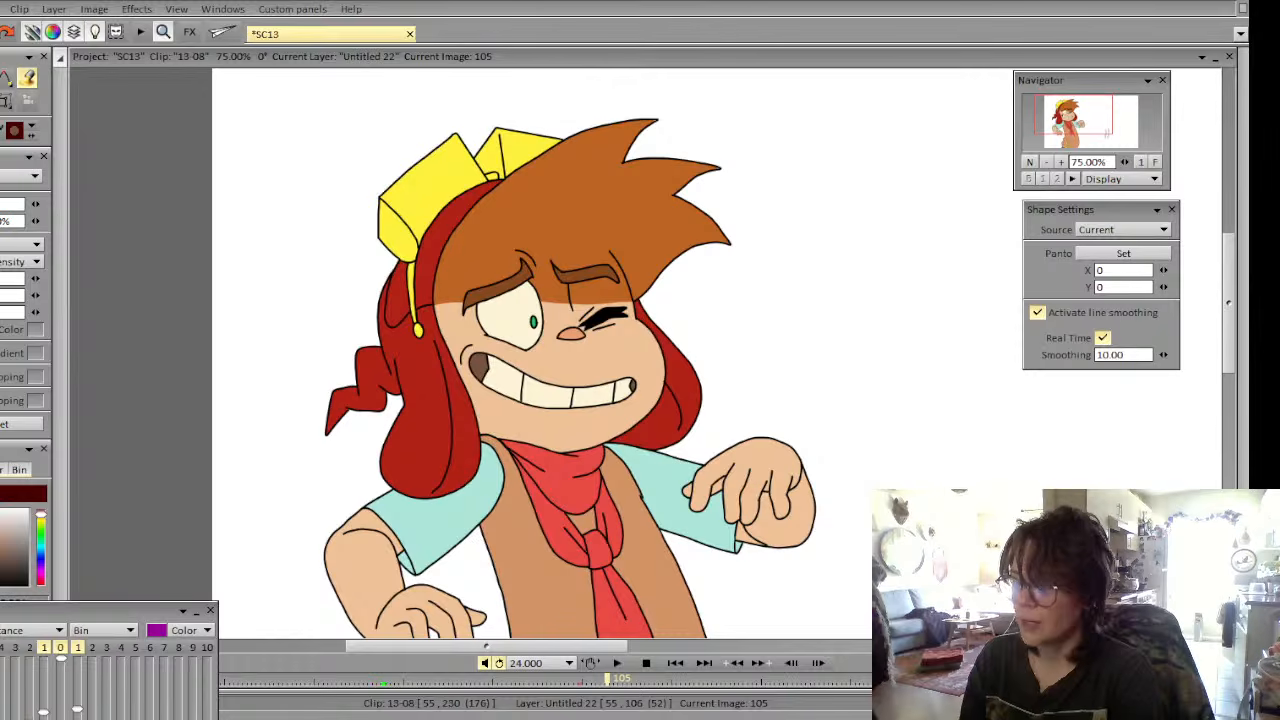
pyautogui.press('Left')
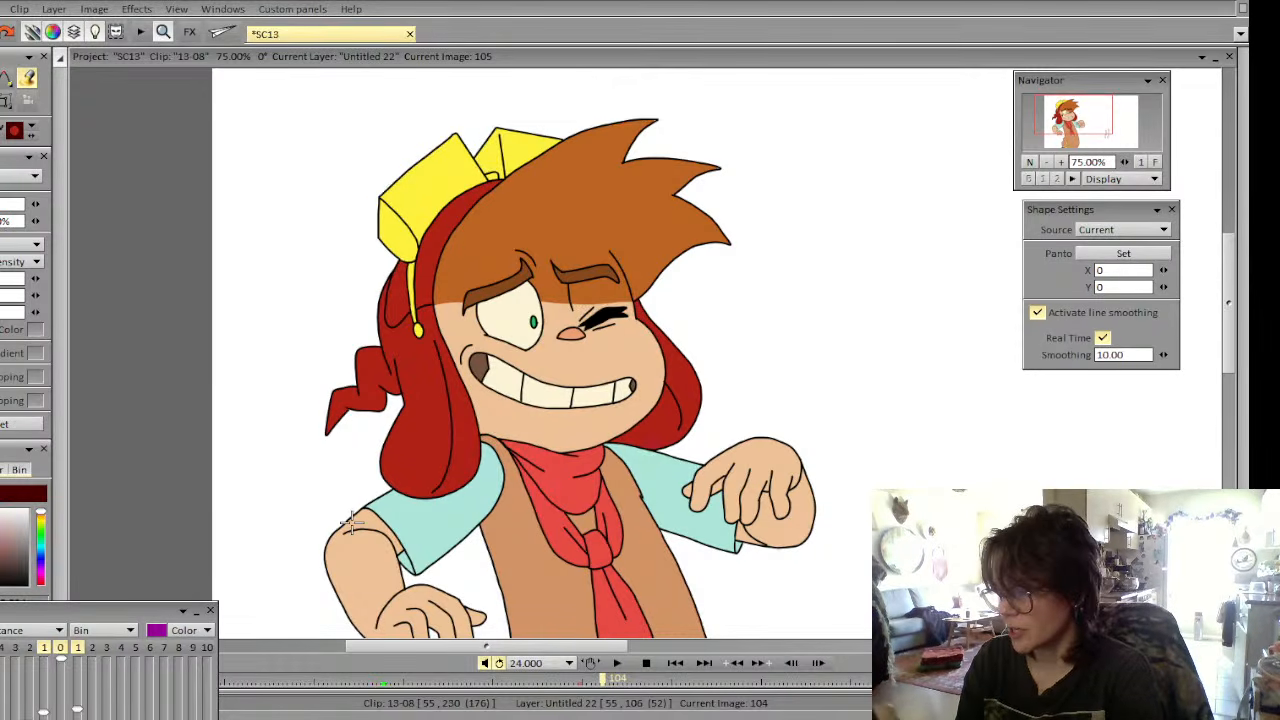
pyautogui.press('Right')
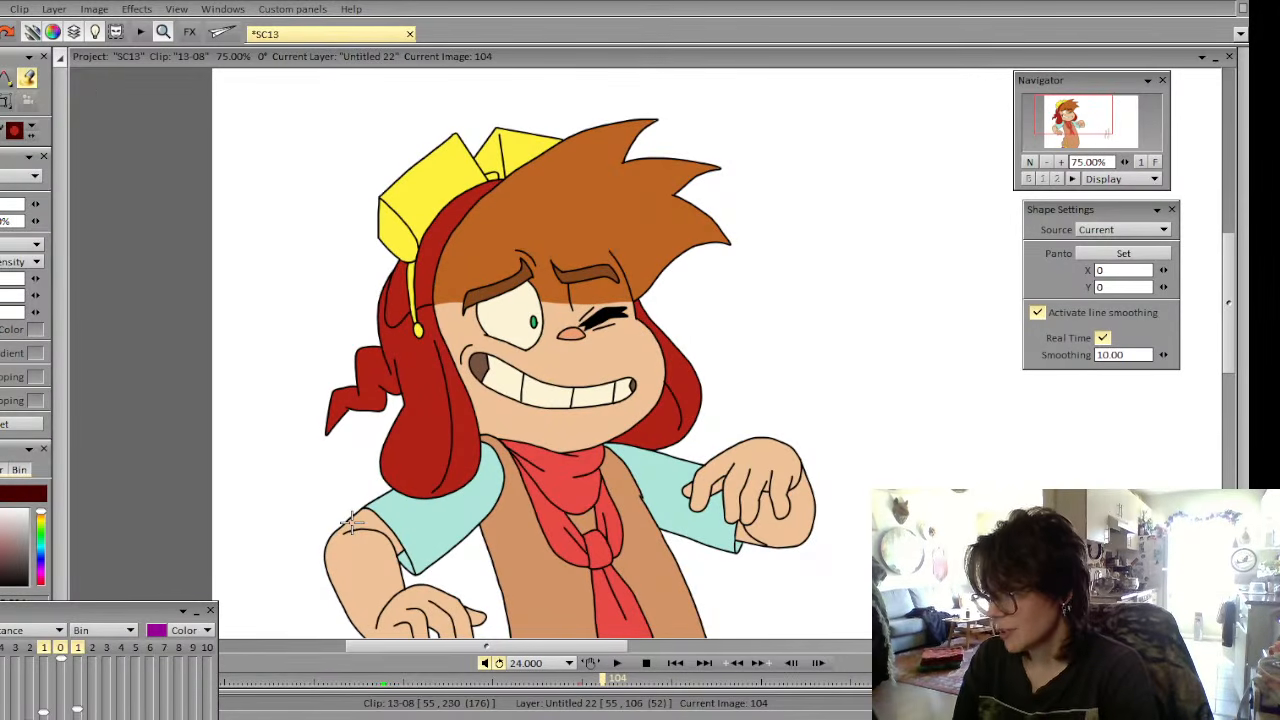
# Select the red ear flap and trailing cloth on frame 104 and take the dark maroon of the cloth from frame 103
pyautogui.click(2, 101)
pyautogui.click(27, 188)
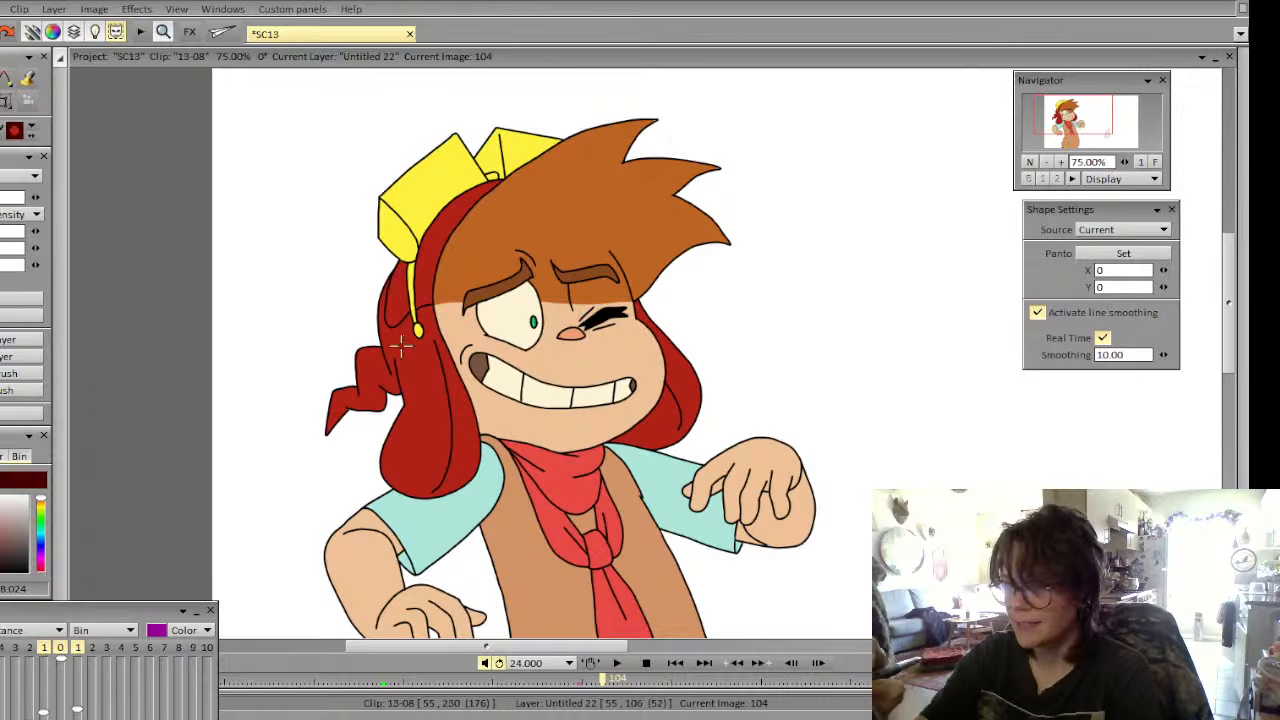
pyautogui.click(427, 377)
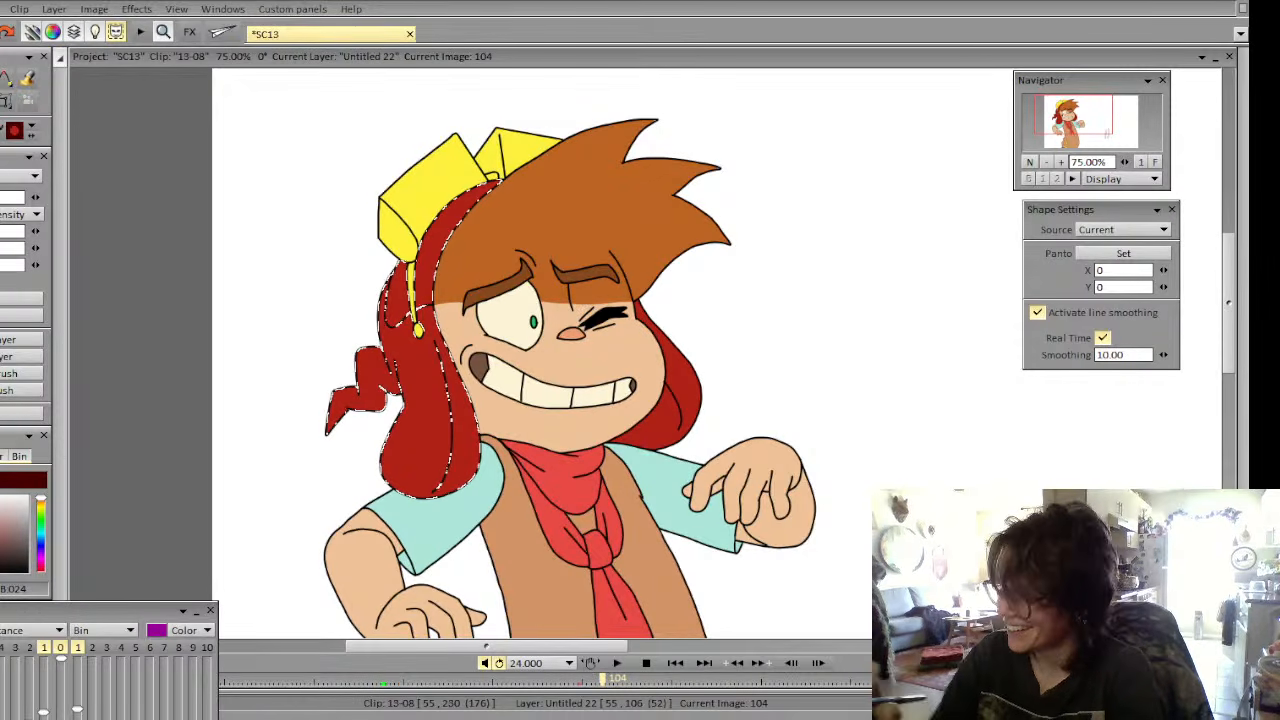
pyautogui.press('Left')
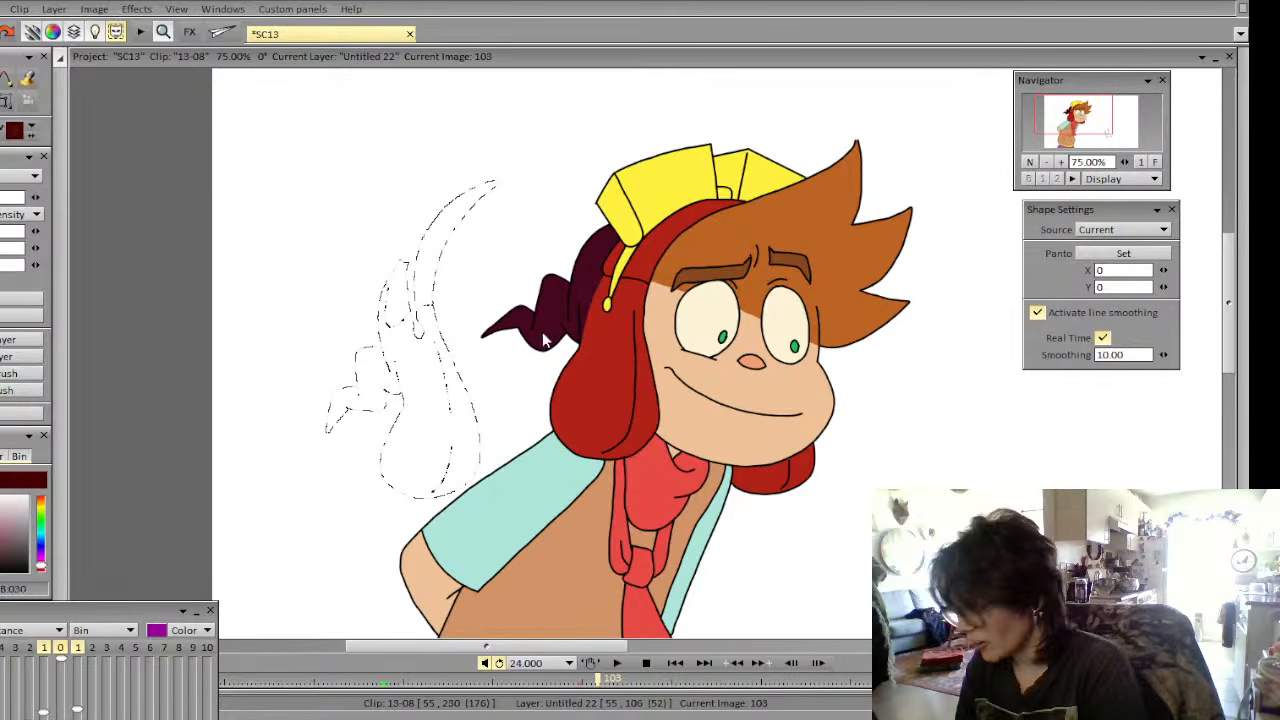
pyautogui.press('Right')
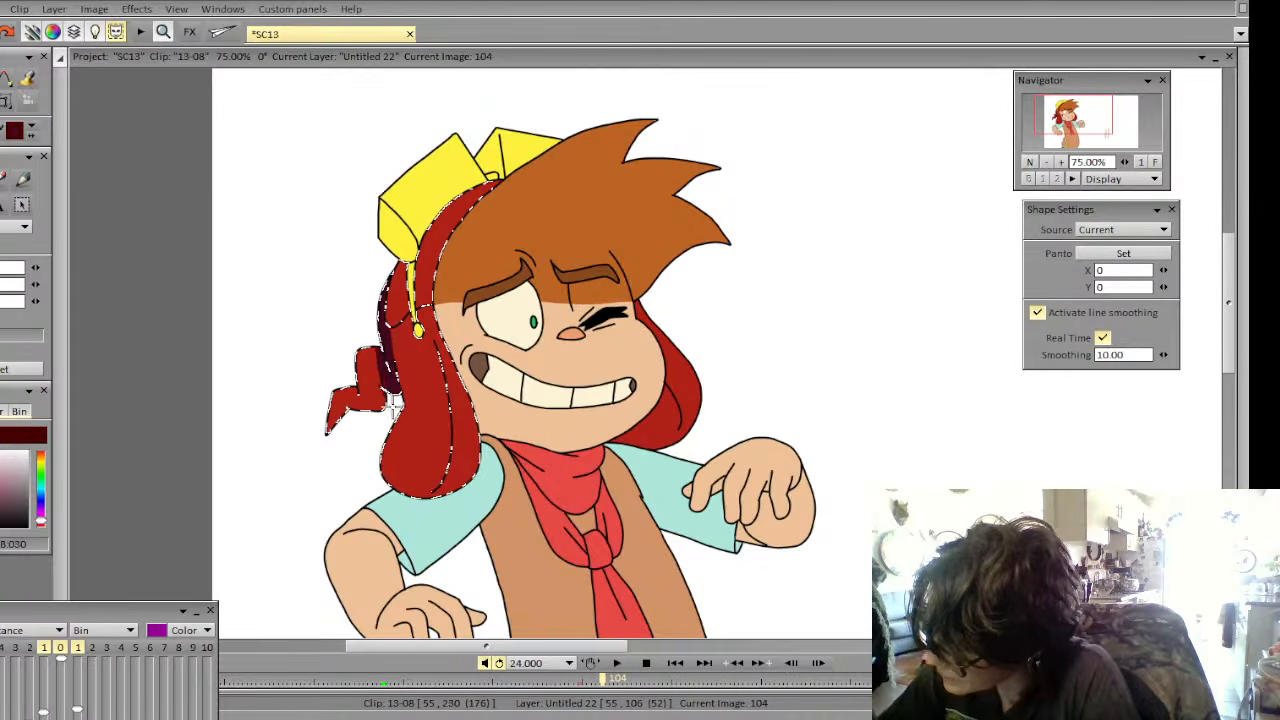
# Fill the cloth tail behind the cap on frame 104 with the dark maroon and clear the selection
pyautogui.click(27, 82)
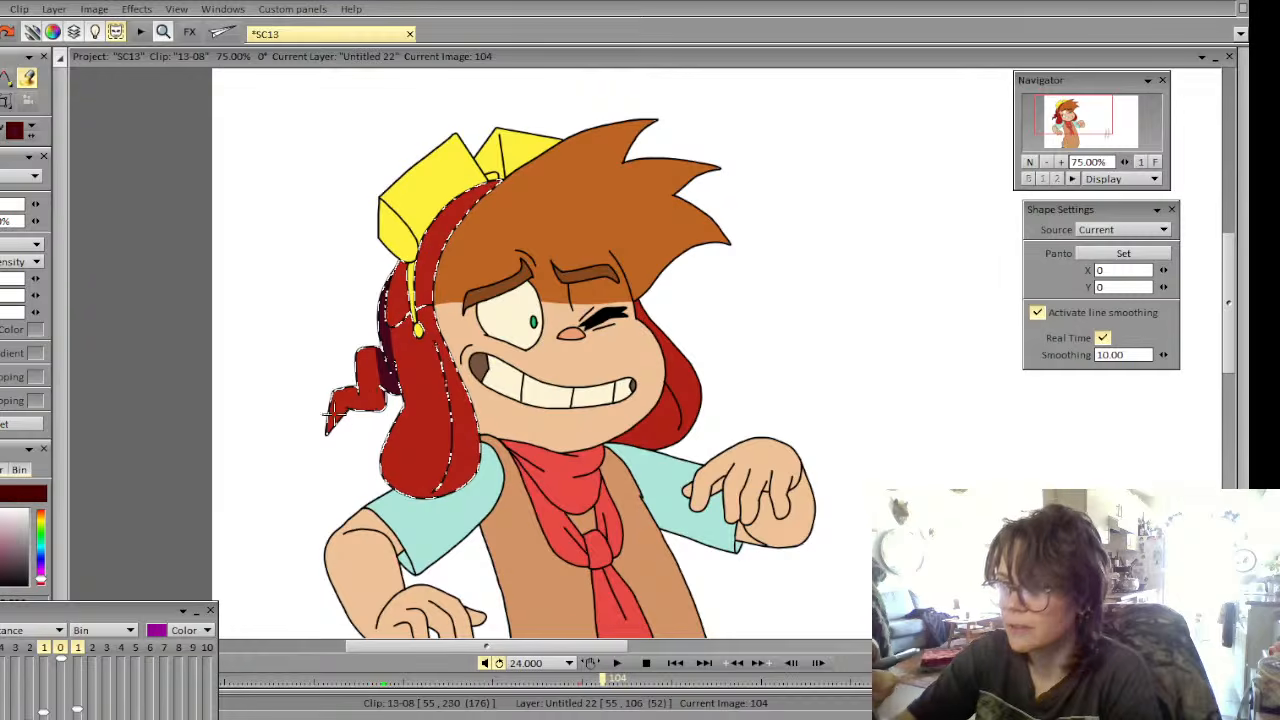
pyautogui.click(38, 245)
pyautogui.click(65, 231)
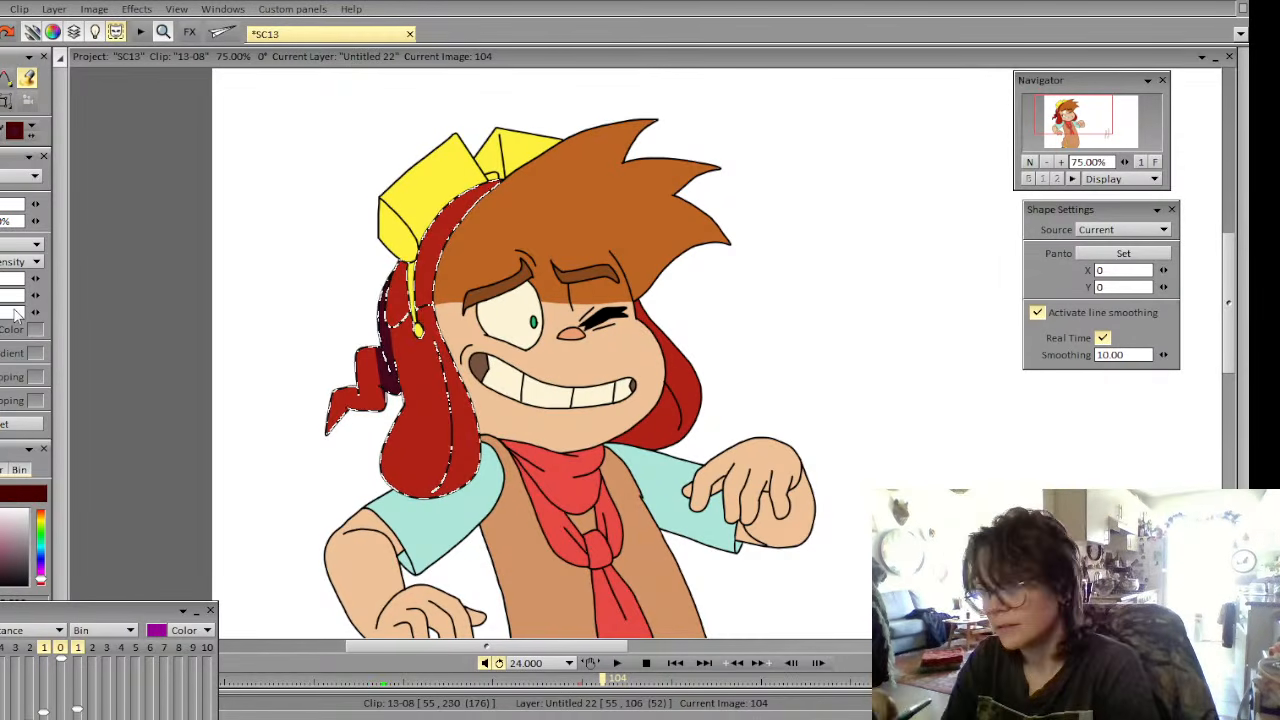
pyautogui.click(366, 396)
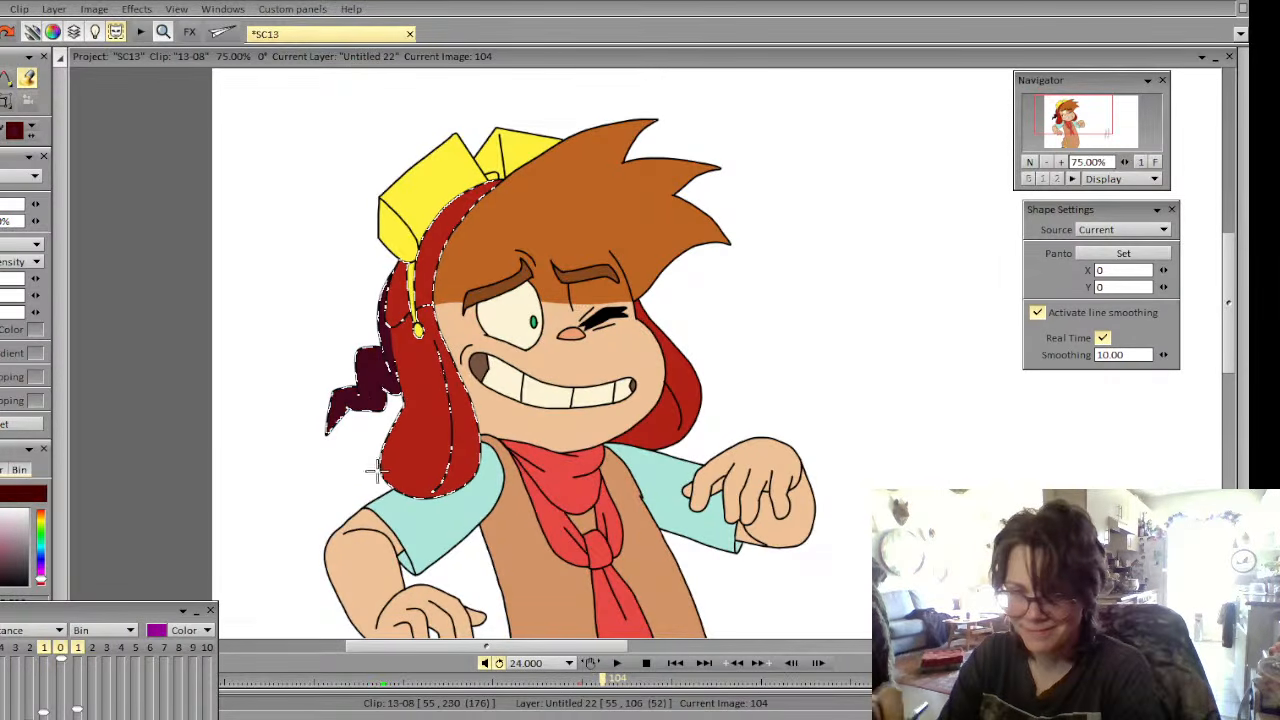
pyautogui.click(2, 78)
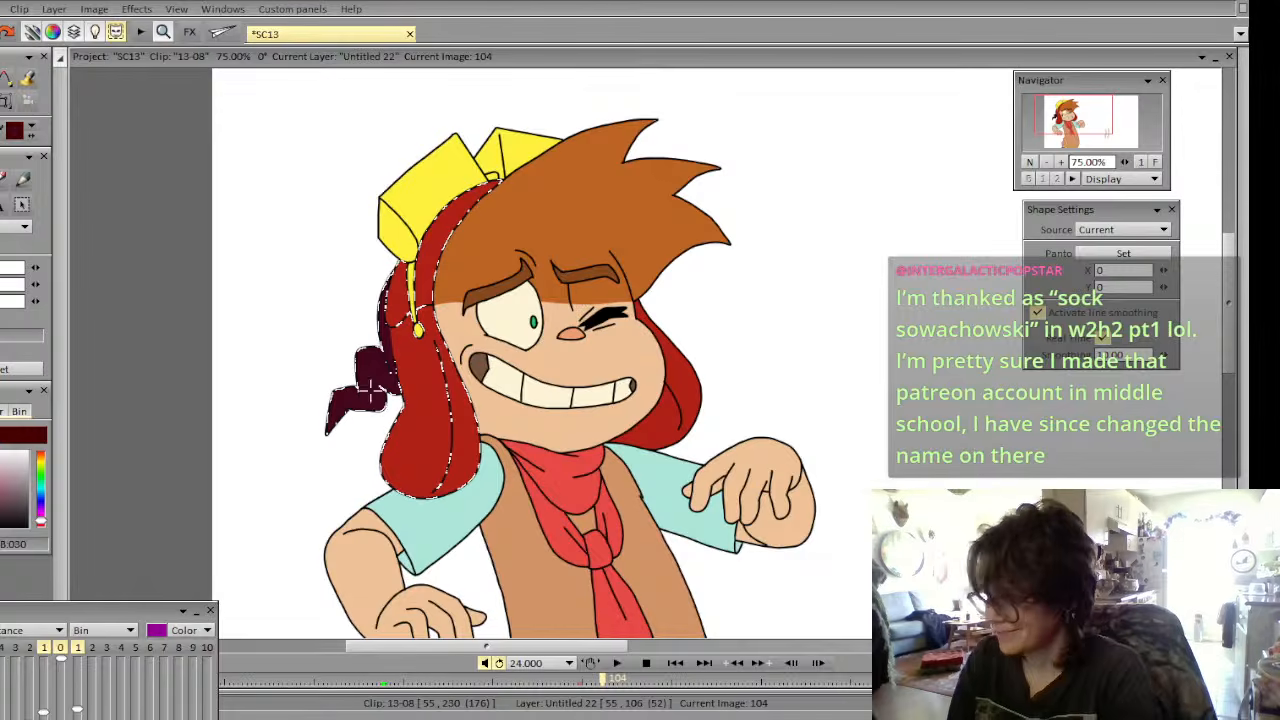
pyautogui.press('Left')
pyautogui.press('Right')
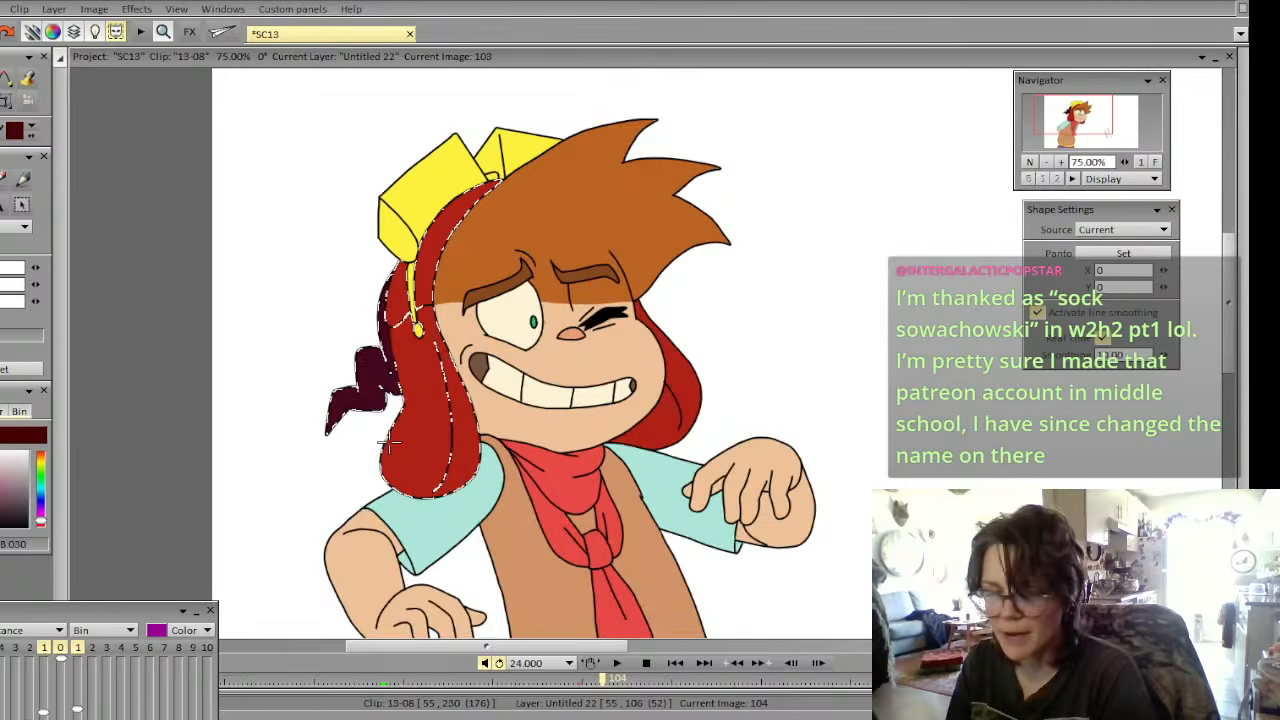
pyautogui.click(6, 101)
pyautogui.click(36, 259)
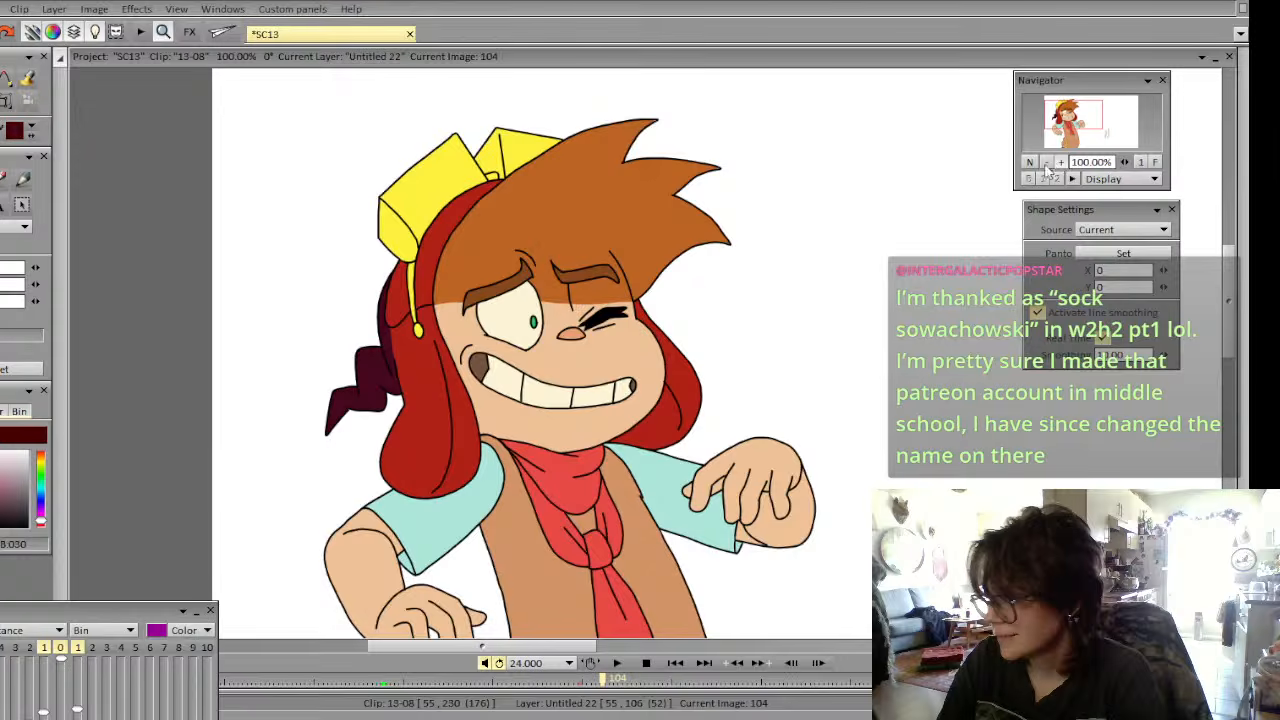
# Touch up the edge between the dark maroon cloth and the red ear flap on frame 104 at 100% zoom
pyautogui.press('+')
pyautogui.press('Left')
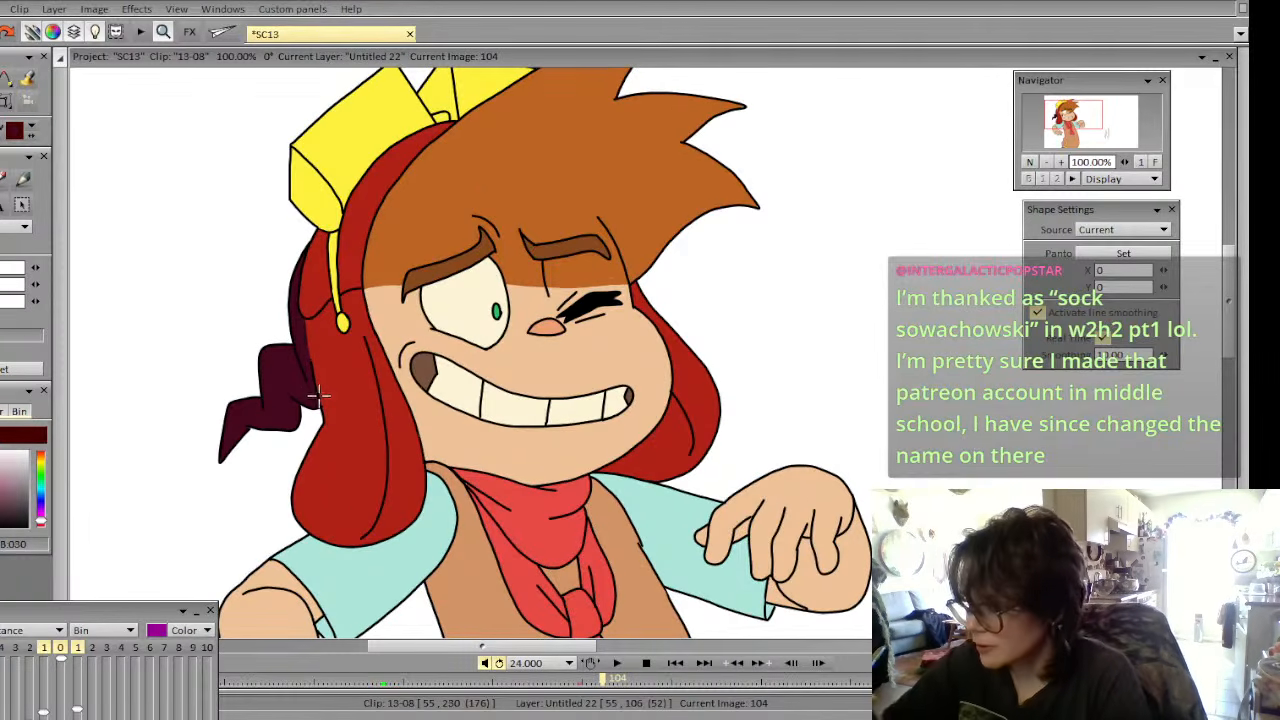
pyautogui.press('Right')
pyautogui.press('Left')
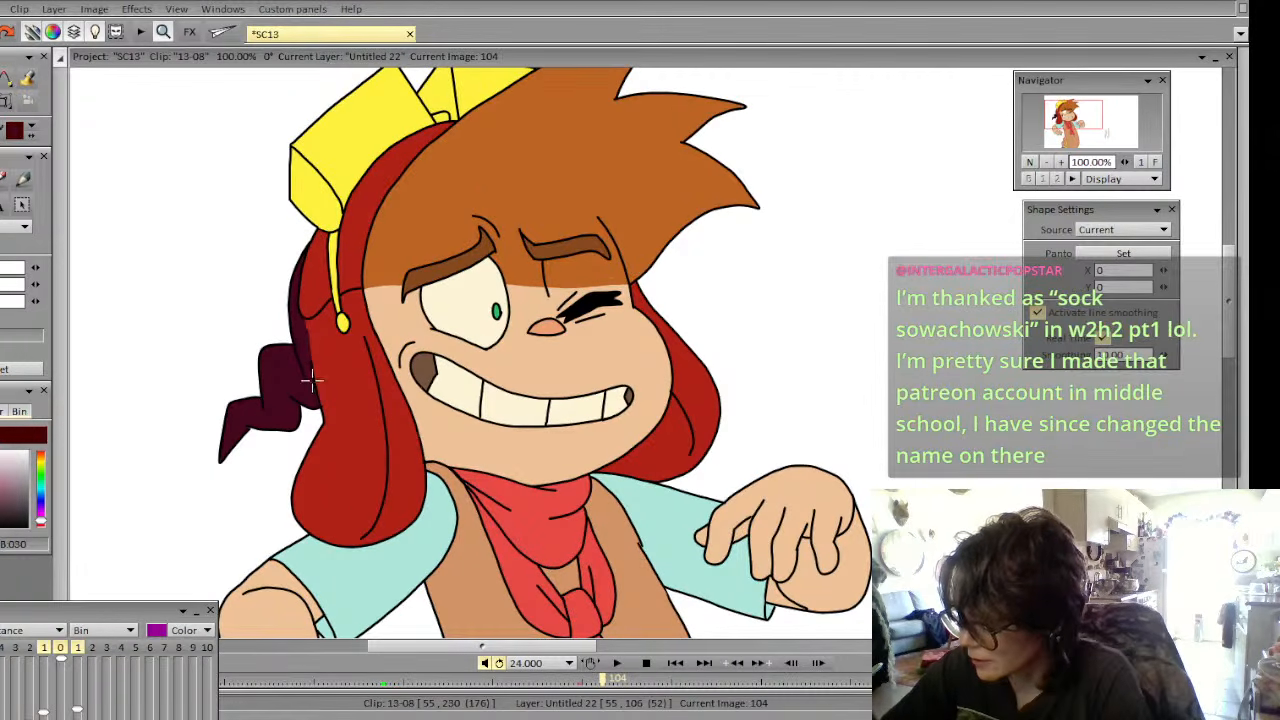
pyautogui.press('Right')
pyautogui.press('Left')
pyautogui.press('Right')
pyautogui.press('Left')
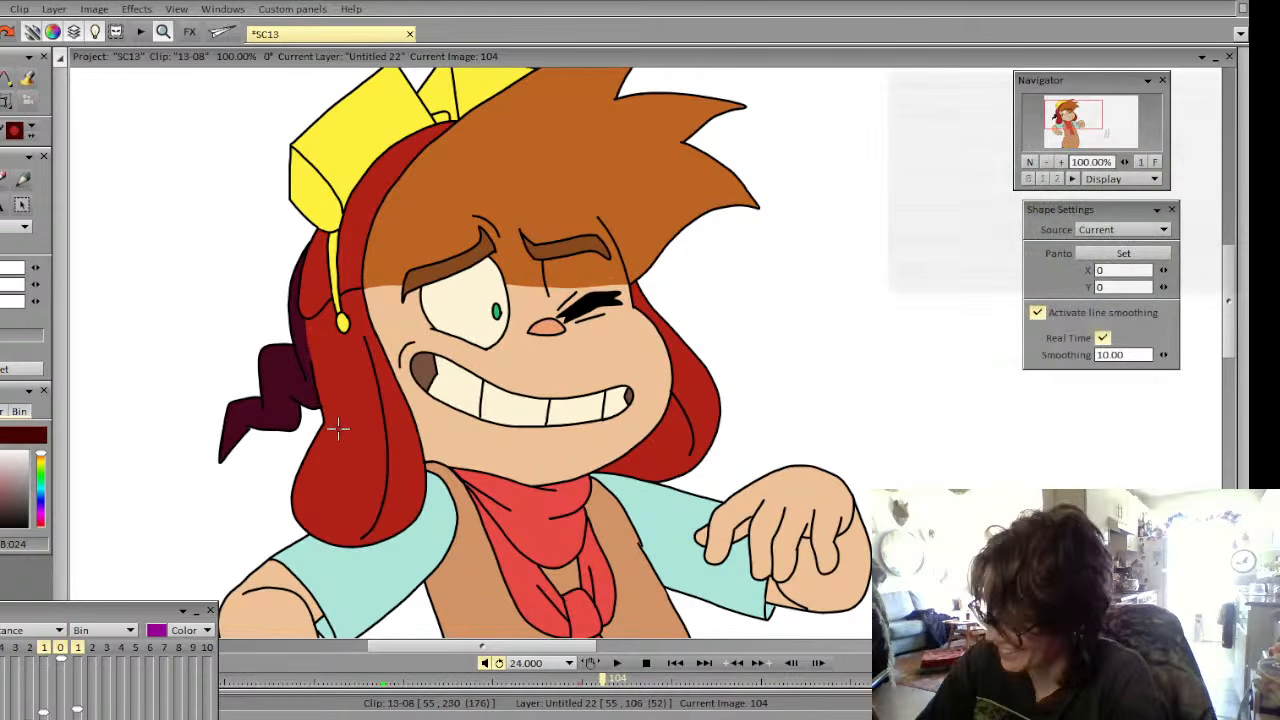
# Check the recoloured cloth on frame 104 against its neighbouring frames and inspect the layers Untitled 22 and Untitled 17
pyautogui.press('Right')
pyautogui.press('Left')
pyautogui.press('Right')
pyautogui.press('Left')
pyautogui.press('Right')
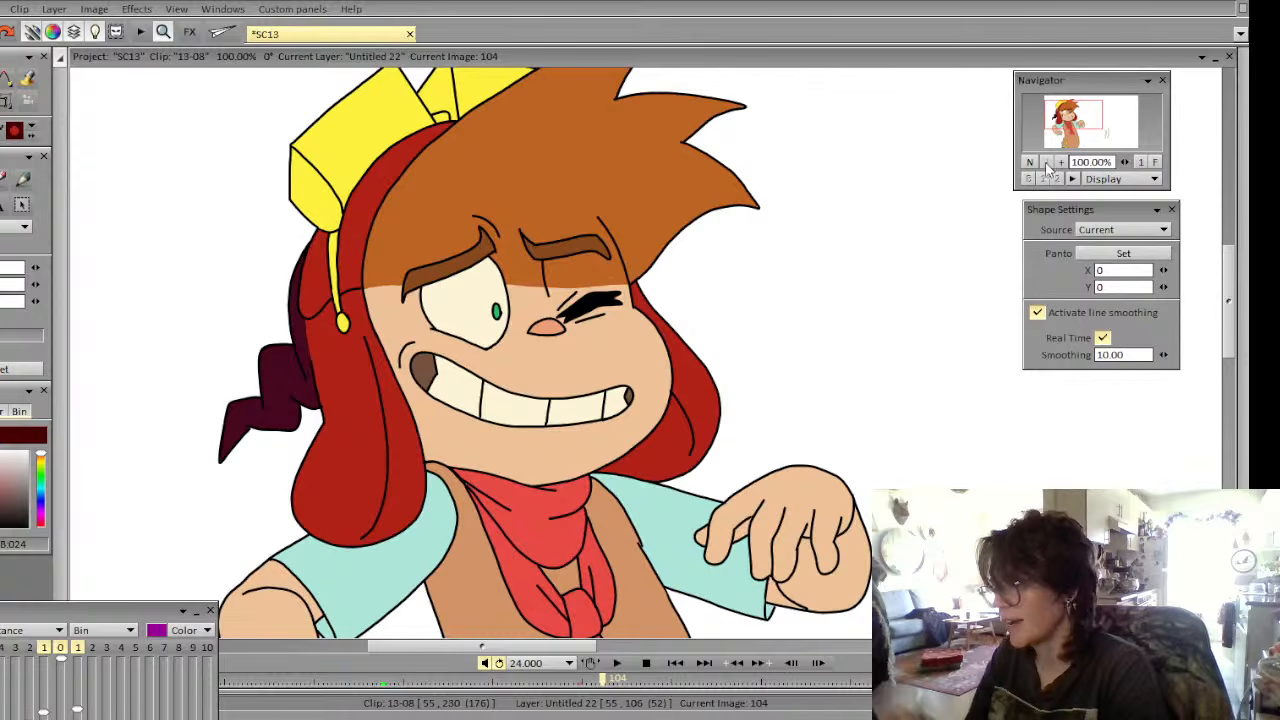
pyautogui.press('Left')
pyautogui.press('Right')
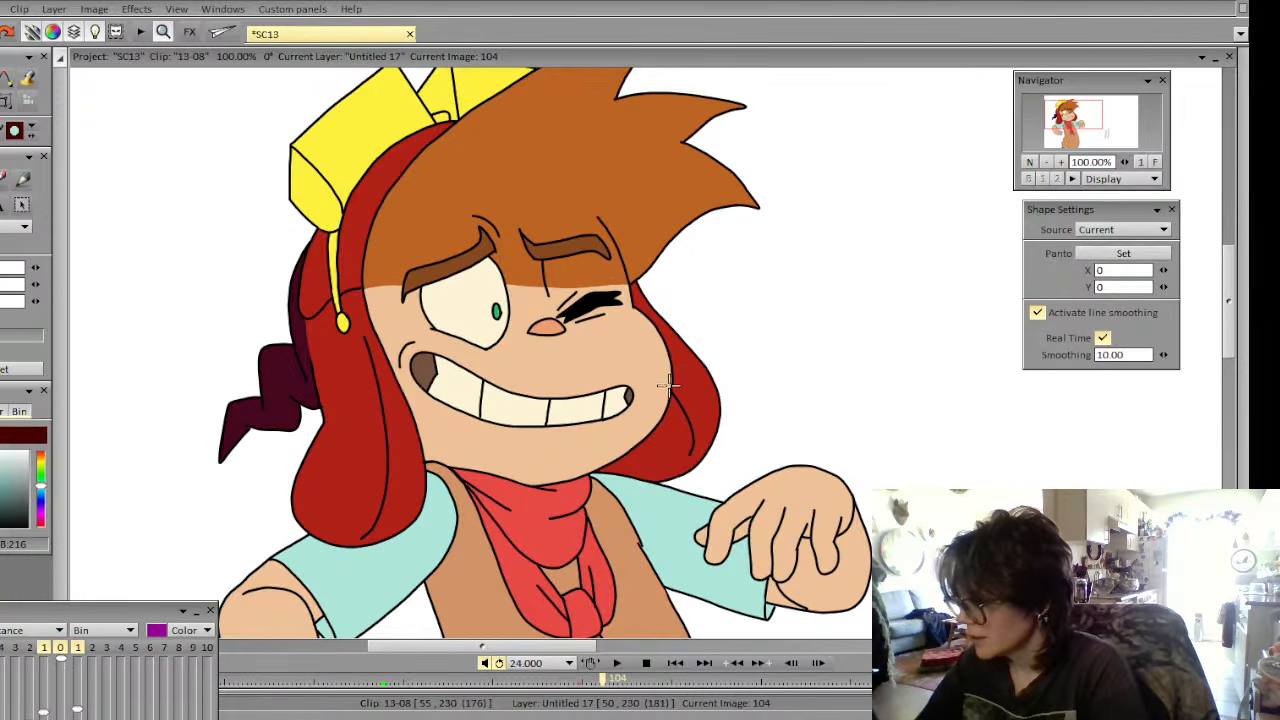
pyautogui.press('Down')
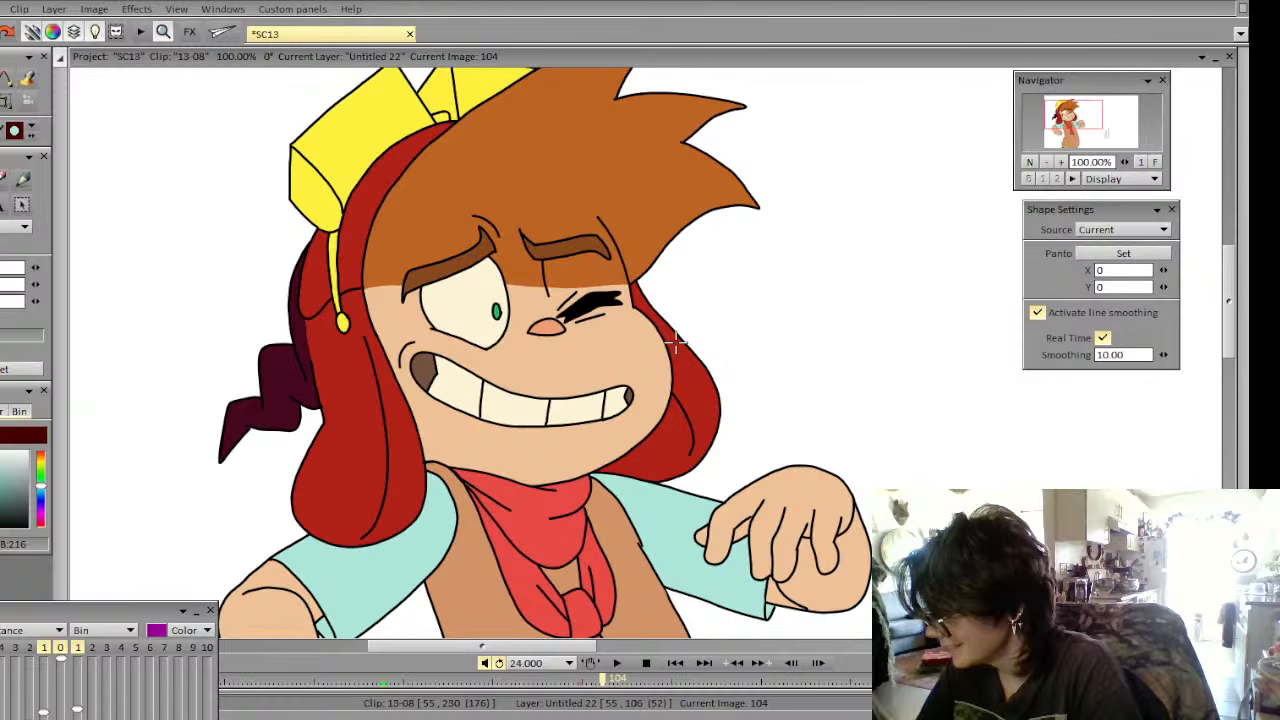
pyautogui.click(538, 464)
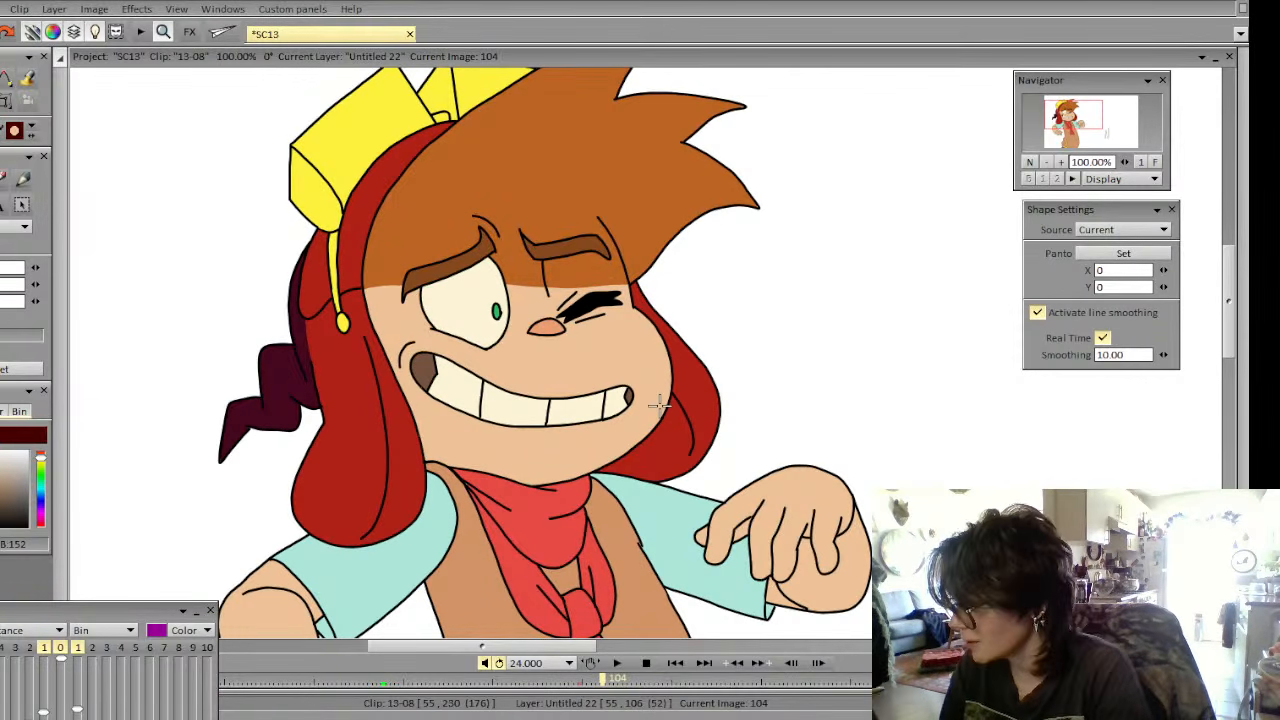
pyautogui.press('Up')
pyautogui.press('Left')
pyautogui.press('Right')
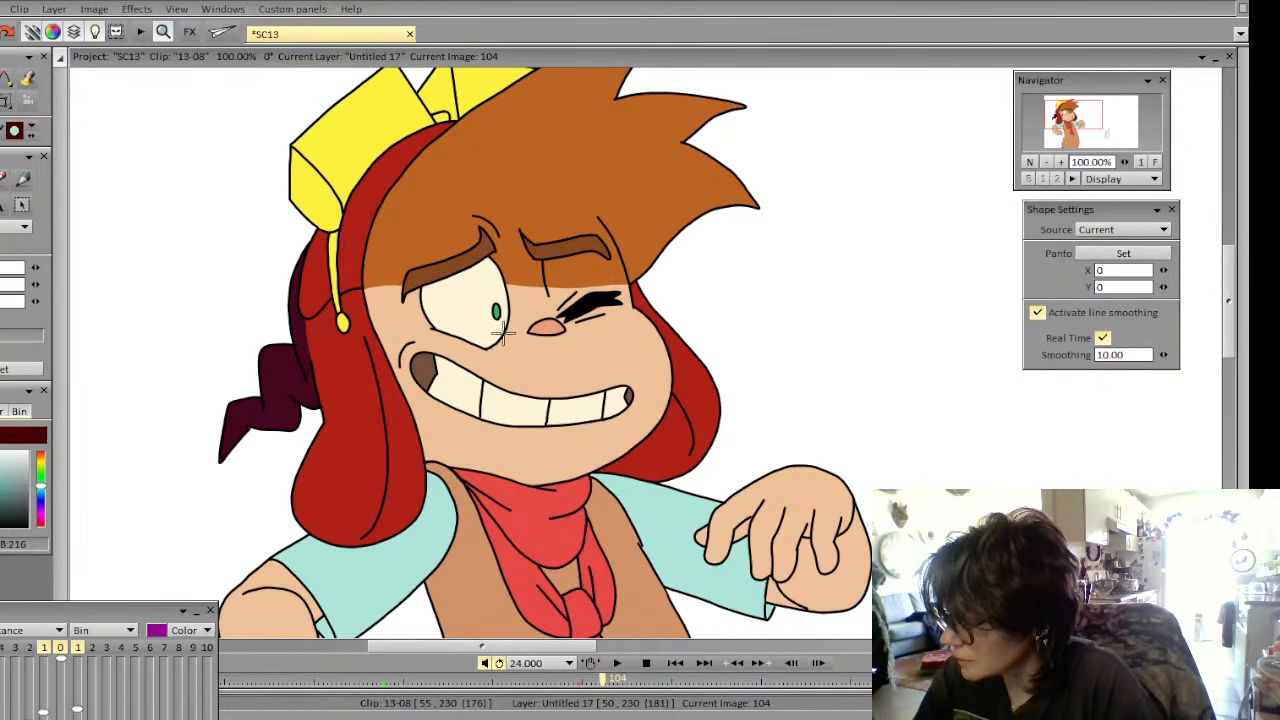
# Step through frames 102 to 106 to examine how the character's colours carry over from frame to frame
pyautogui.press('Left')
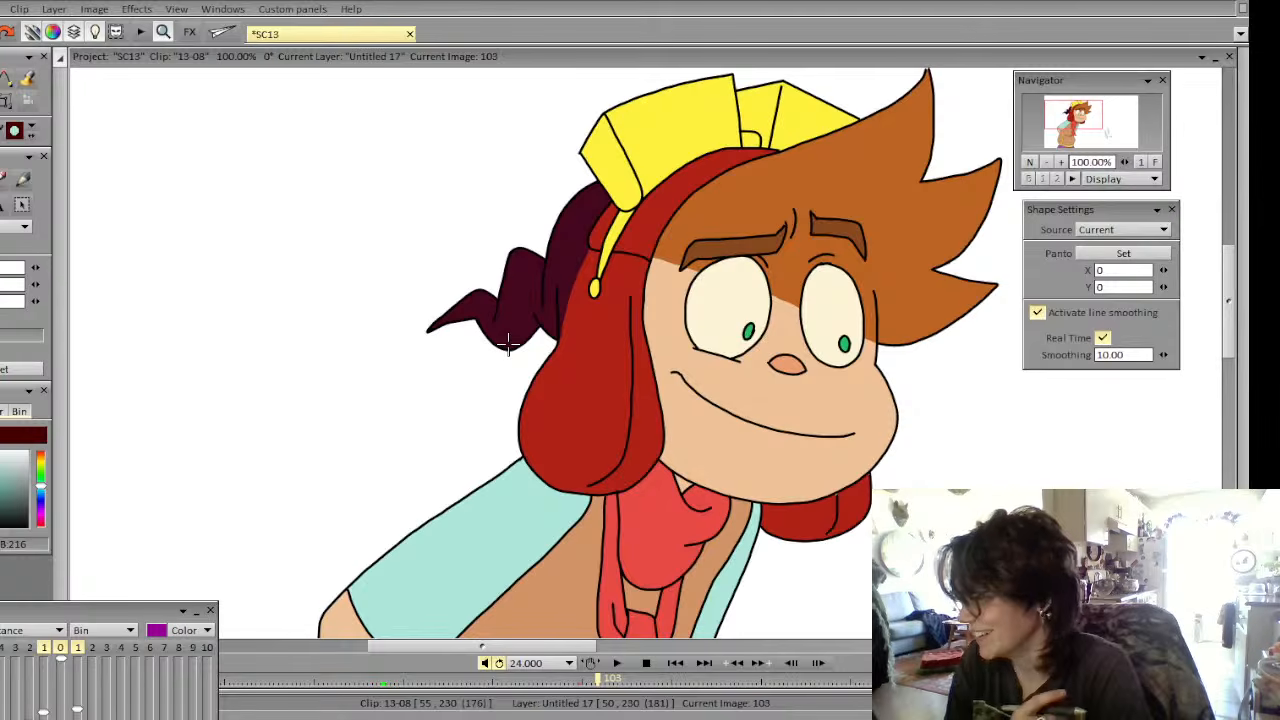
pyautogui.press('Left')
pyautogui.press('Left')
pyautogui.press('Right')
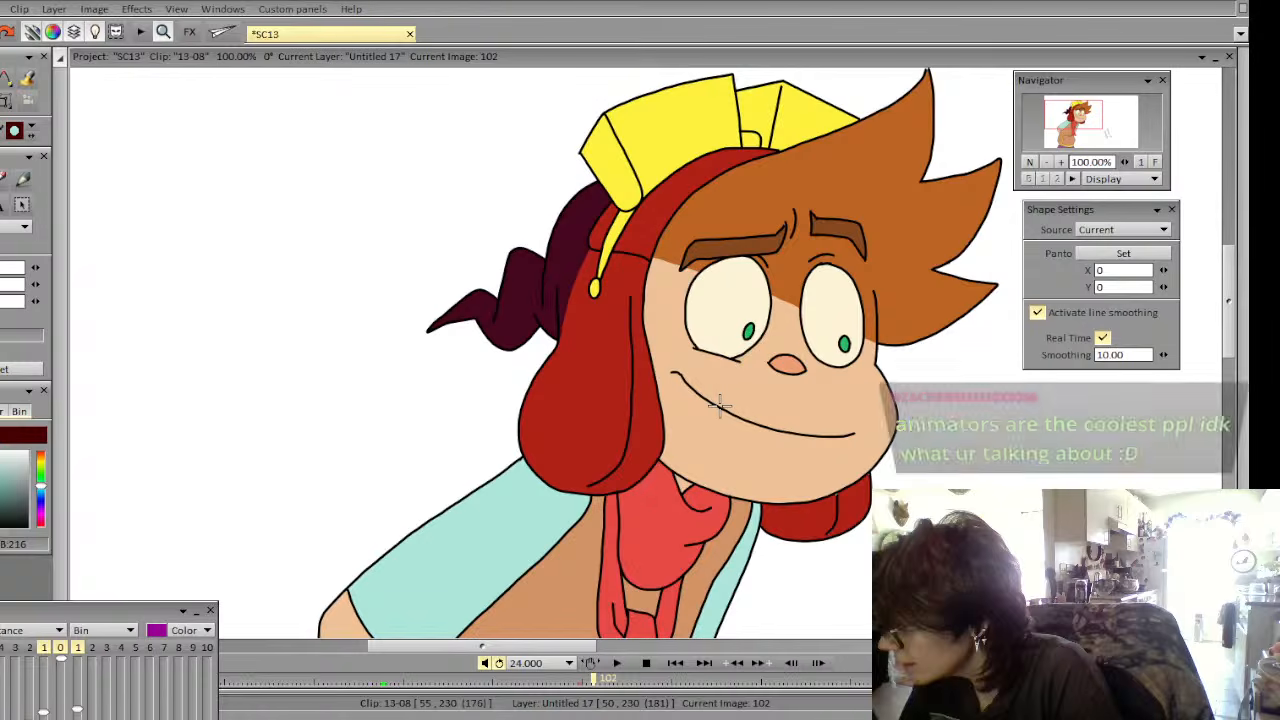
pyautogui.press('Right')
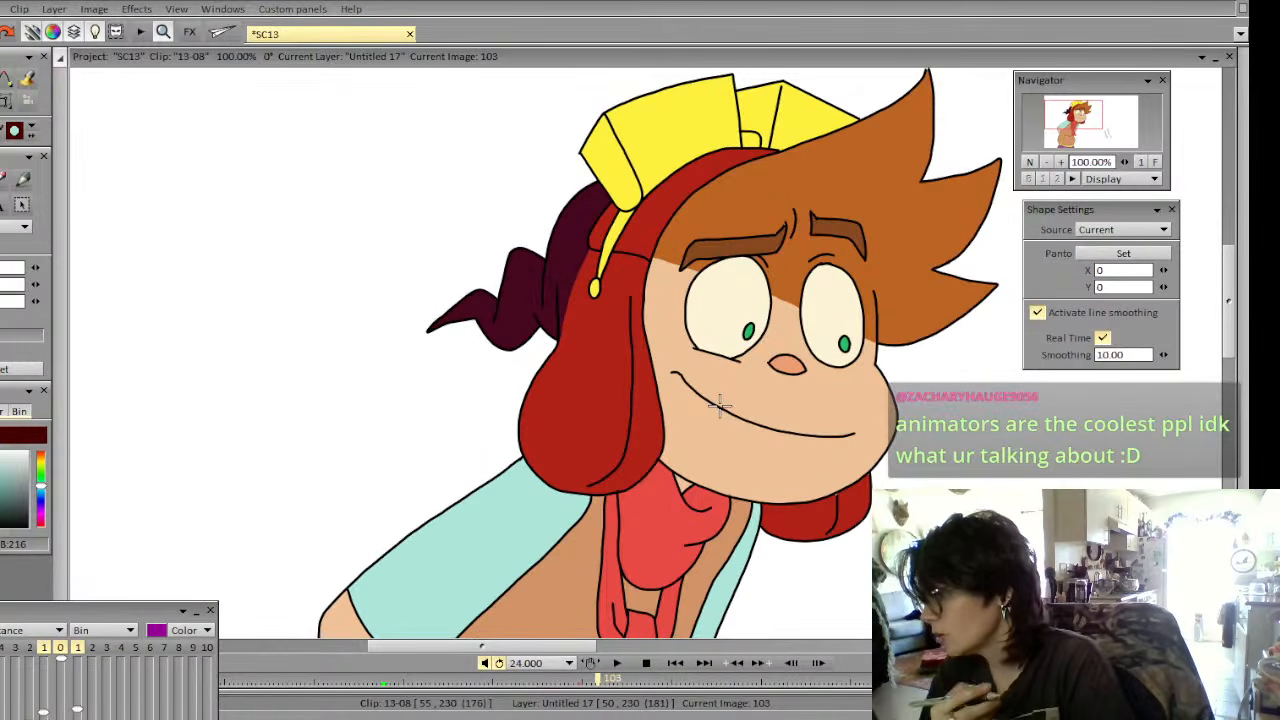
pyautogui.press('Right')
pyautogui.press('Right')
pyautogui.press('Right')
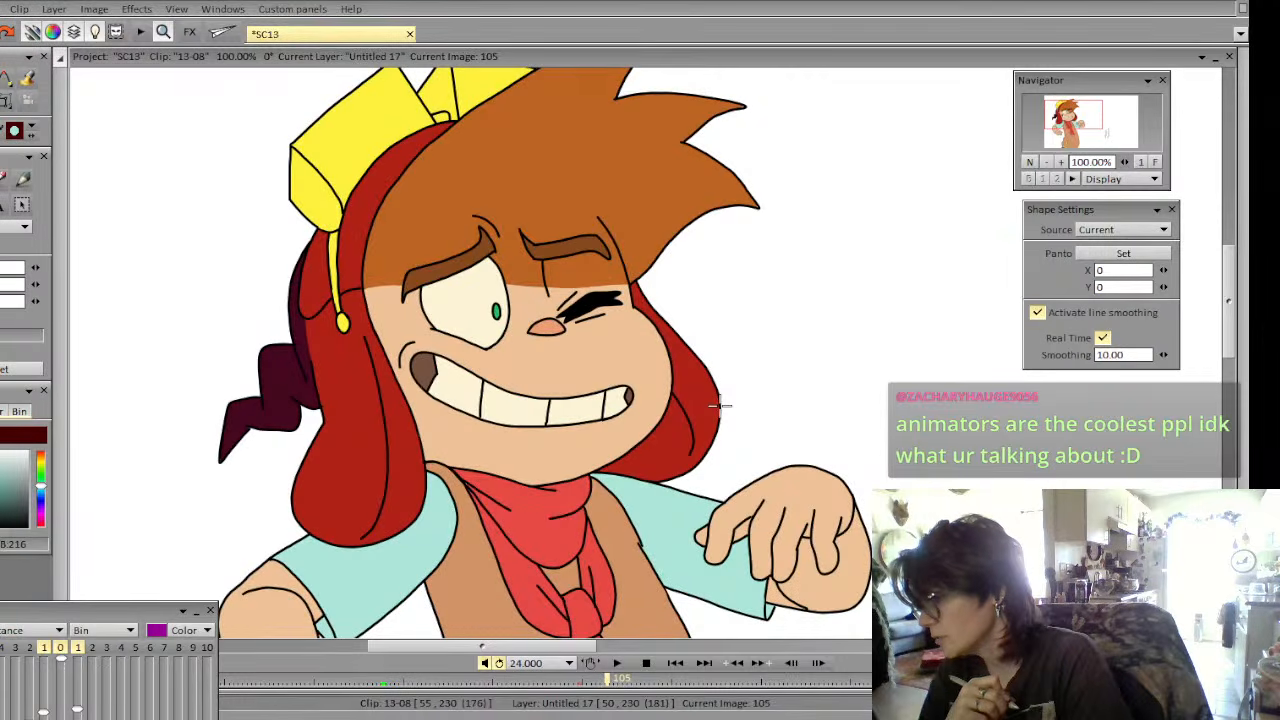
pyautogui.press('Left')
pyautogui.press('Right')
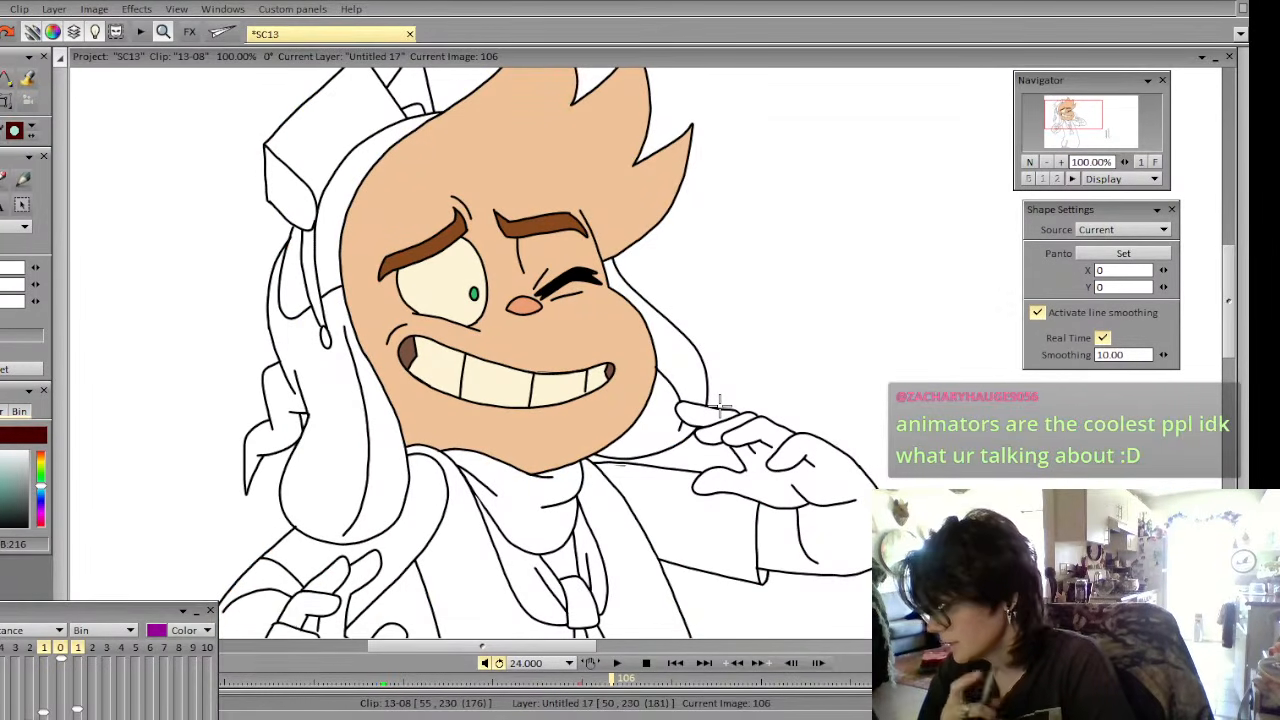
pyautogui.press('Down')
pyautogui.press('Up')
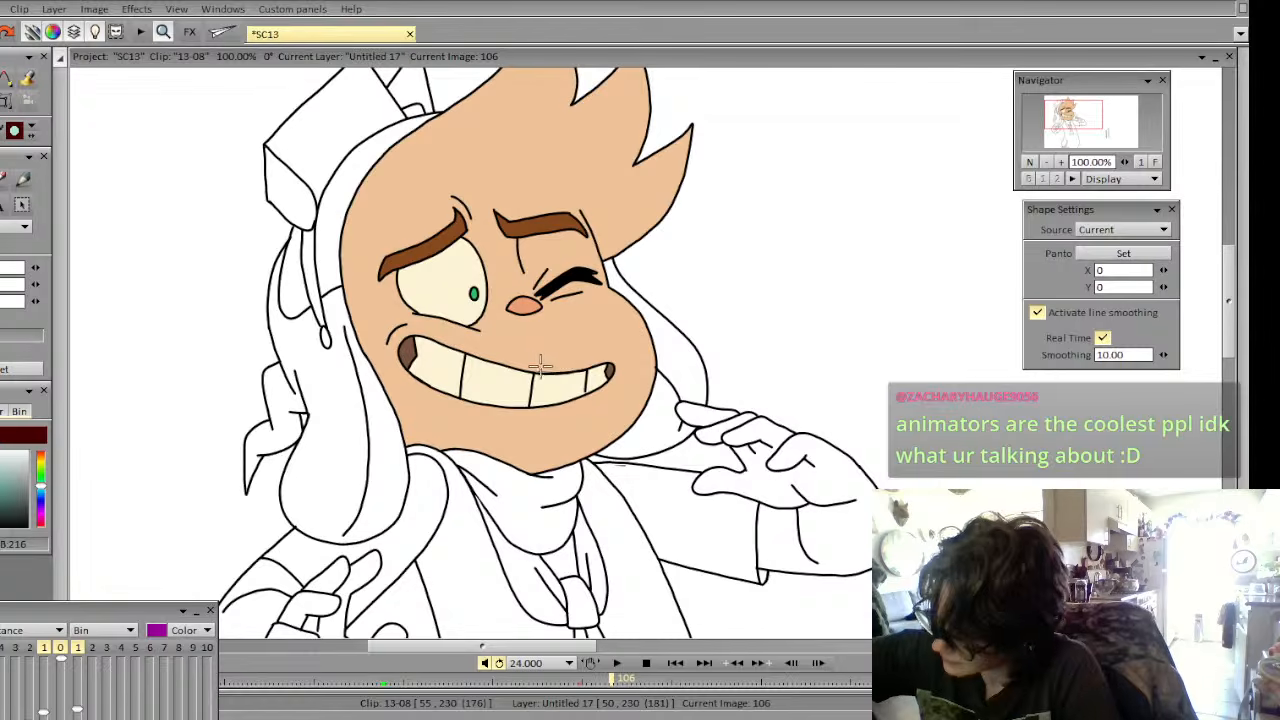
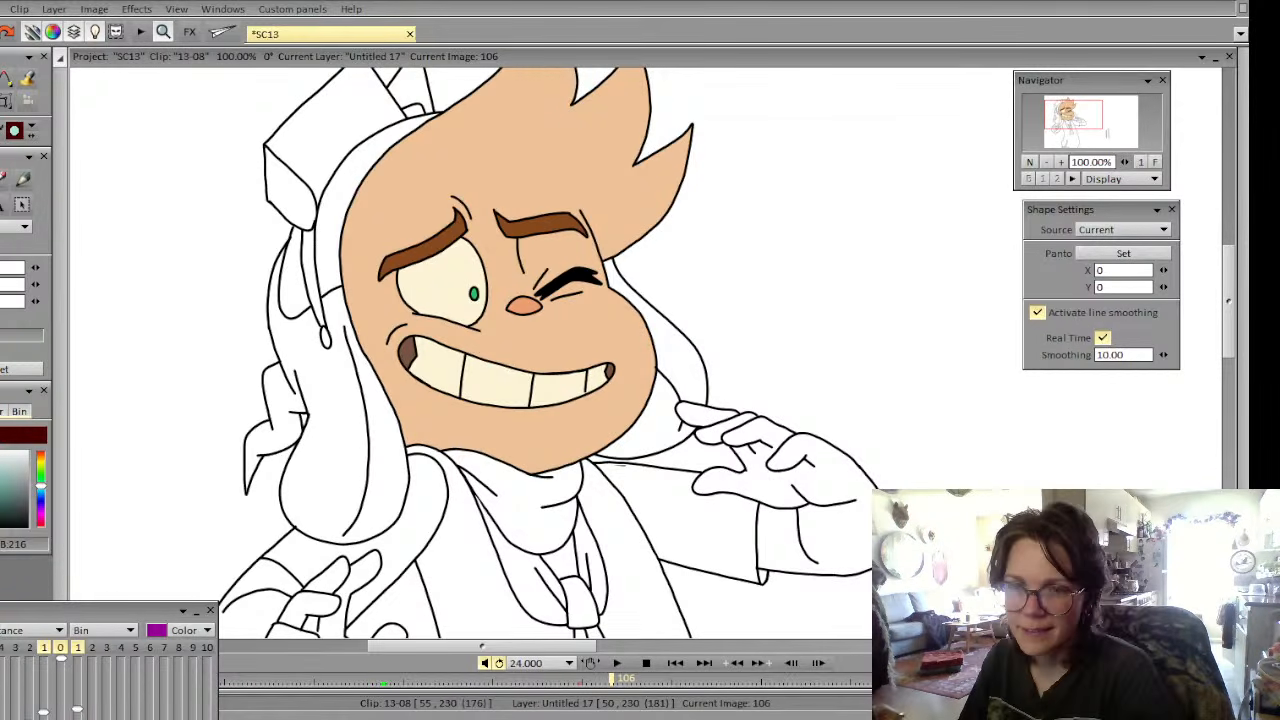
# Fill the large ear flap and the cloth connected to it on frame 106 with the cap's red from frame 105
pyautogui.press('Left')
pyautogui.press(',')
pyautogui.press('Right')
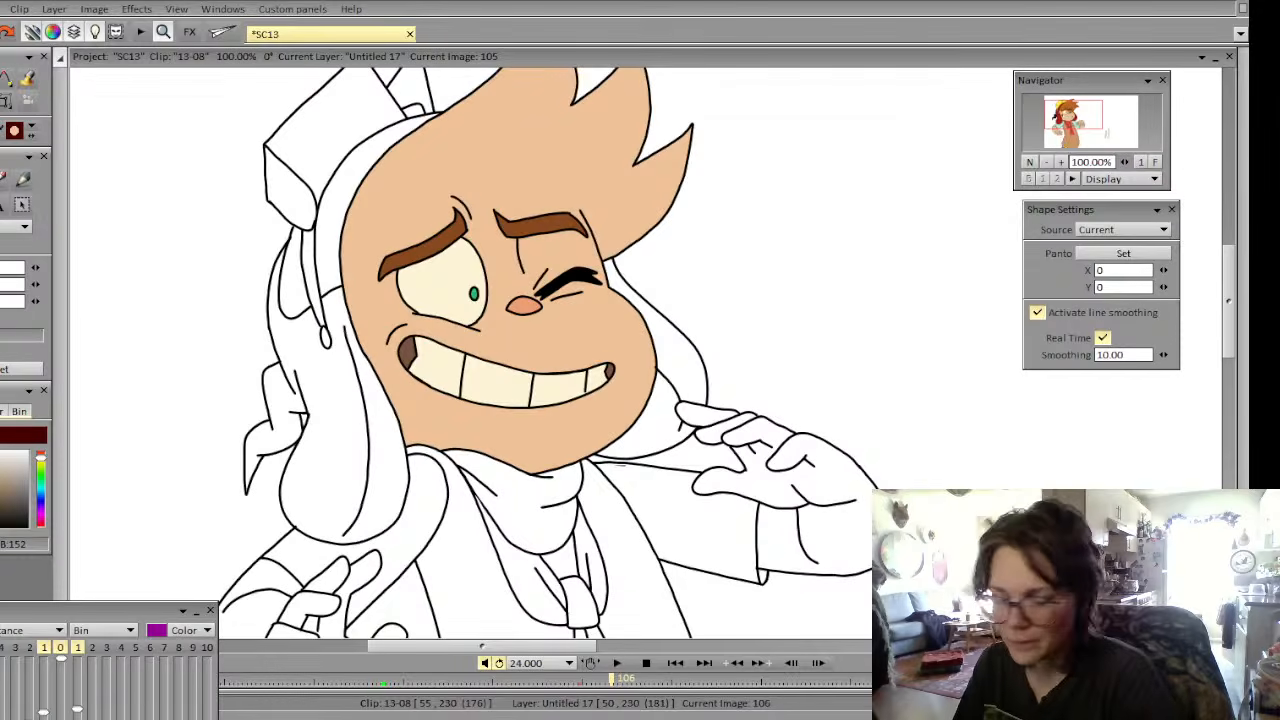
pyautogui.press('Left')
pyautogui.press('Right')
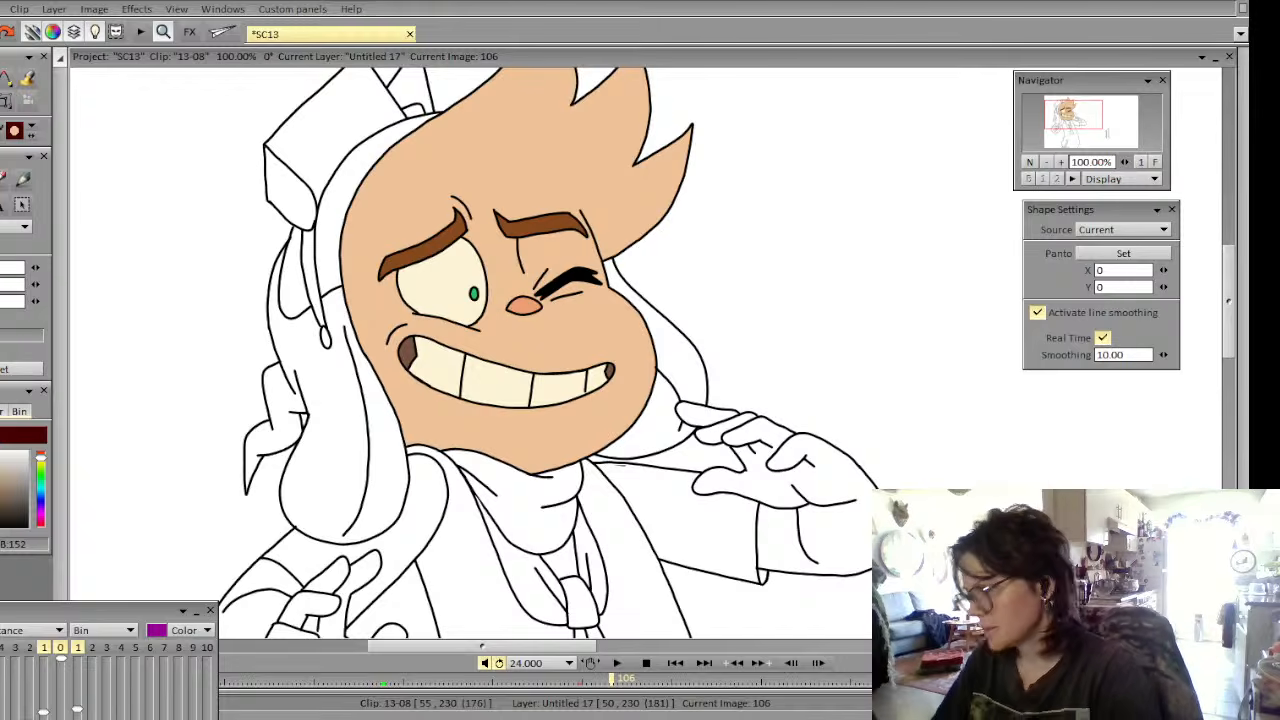
pyautogui.press('Left')
pyautogui.press('Right')
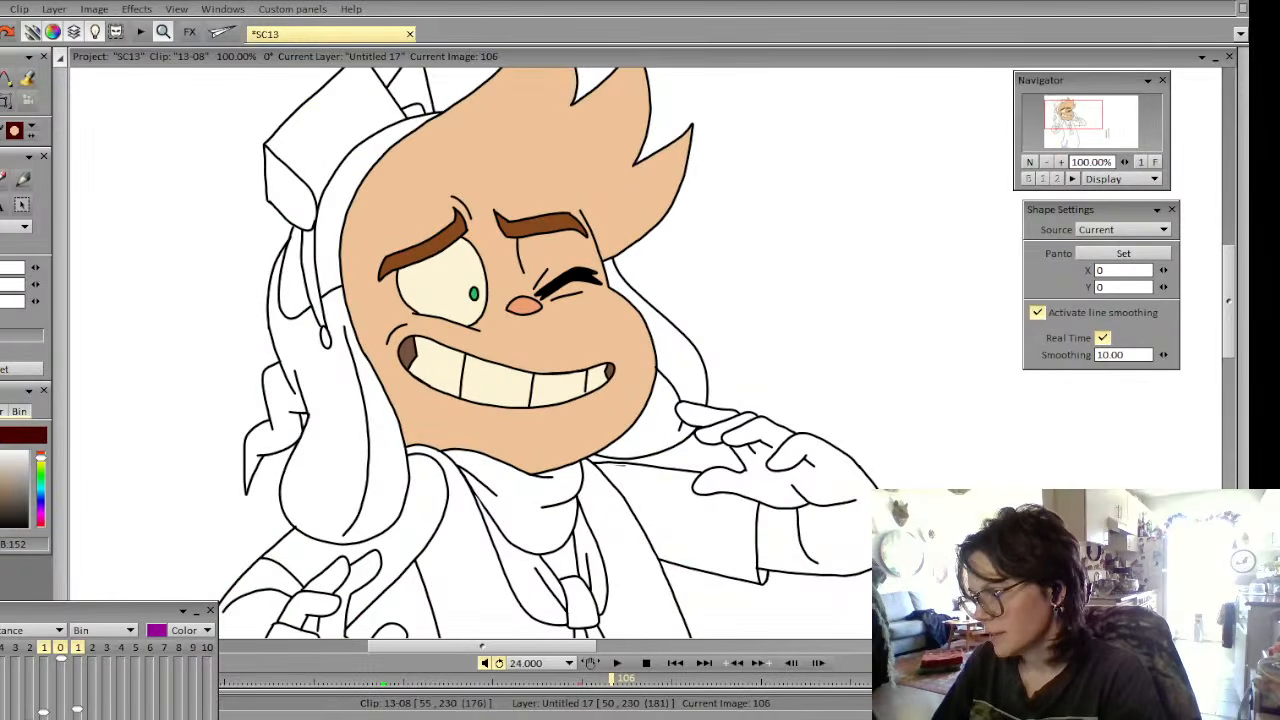
pyautogui.press('Left')
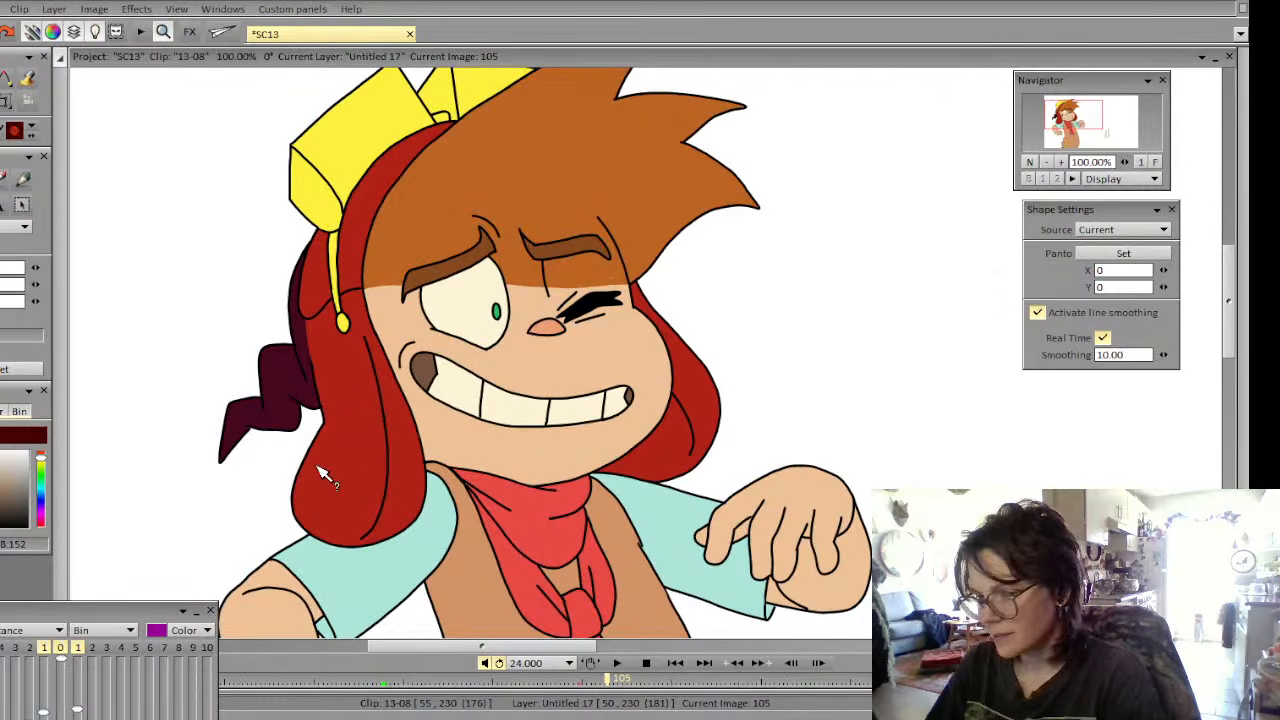
pyautogui.press('Right')
pyautogui.click(28, 80)
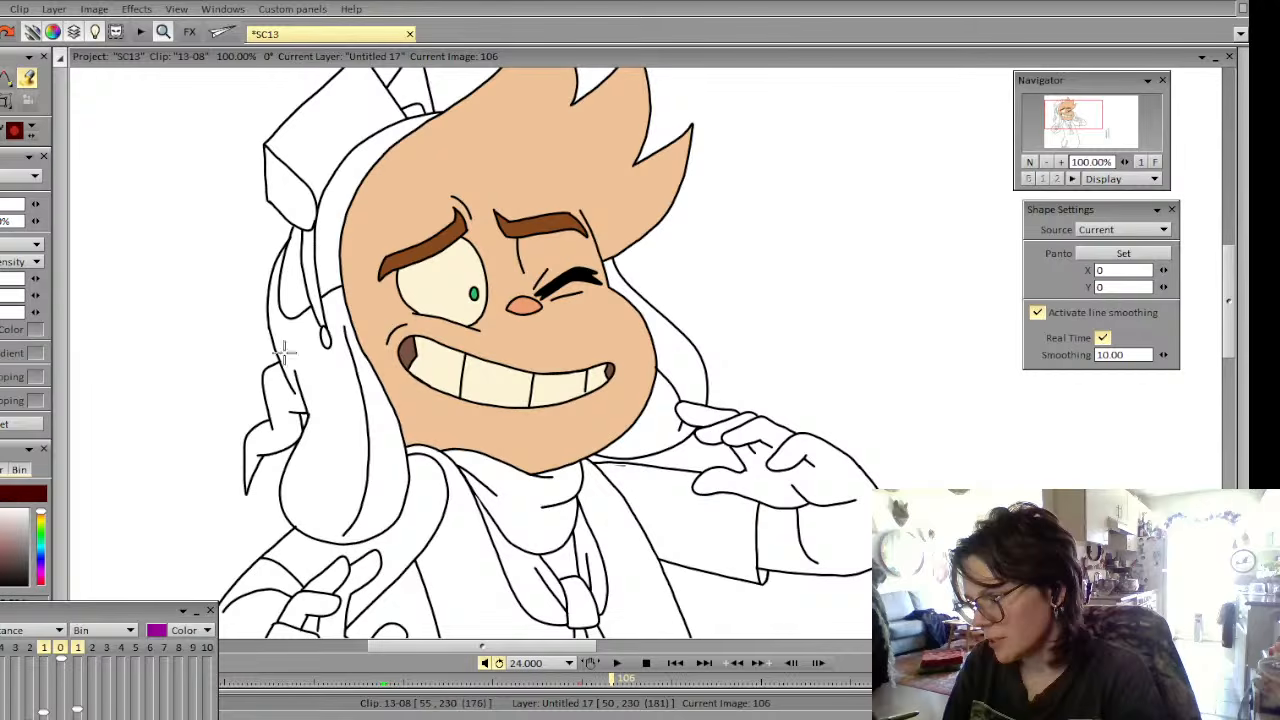
pyautogui.click(337, 414)
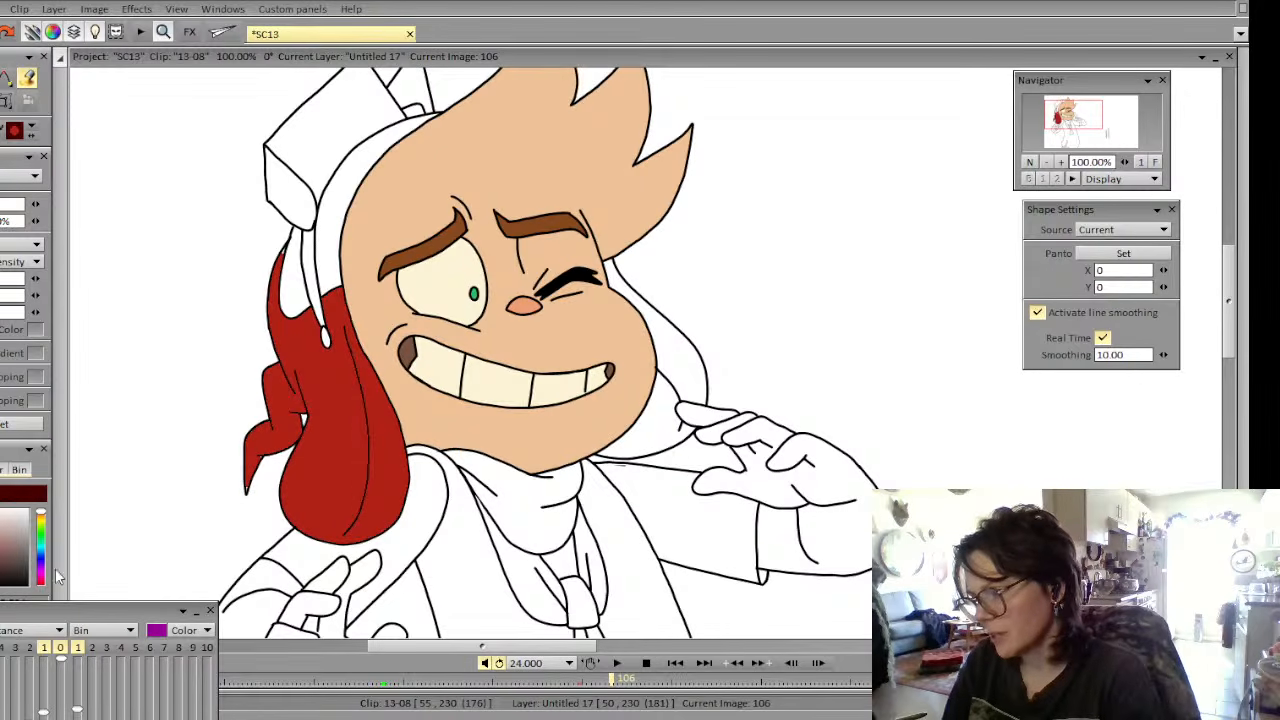
# Undo the red fill on layer Untitled 17 and refill the large ear flap and its connected cloth on layer Untitled 22
pyautogui.hotkey('ctrl', 'z')
pyautogui.click(12, 718)
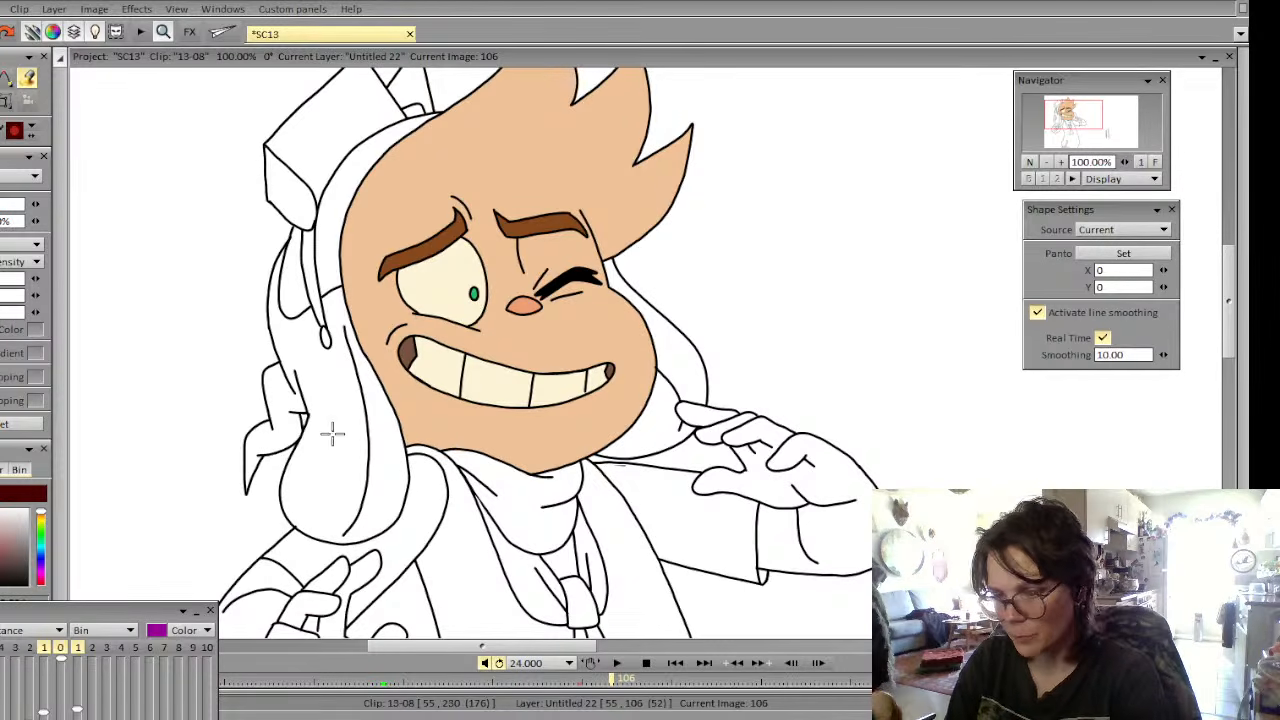
pyautogui.click(307, 517)
pyautogui.hotkey('ctrl', 'z')
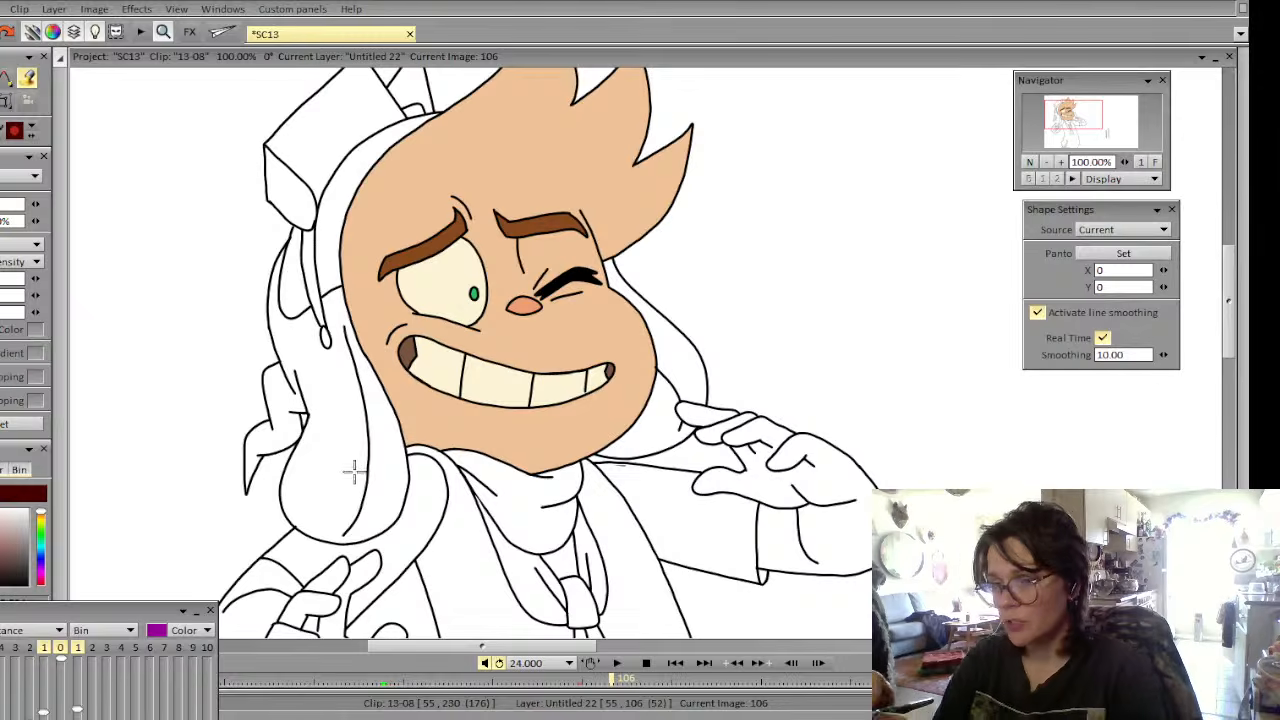
pyautogui.click(347, 522)
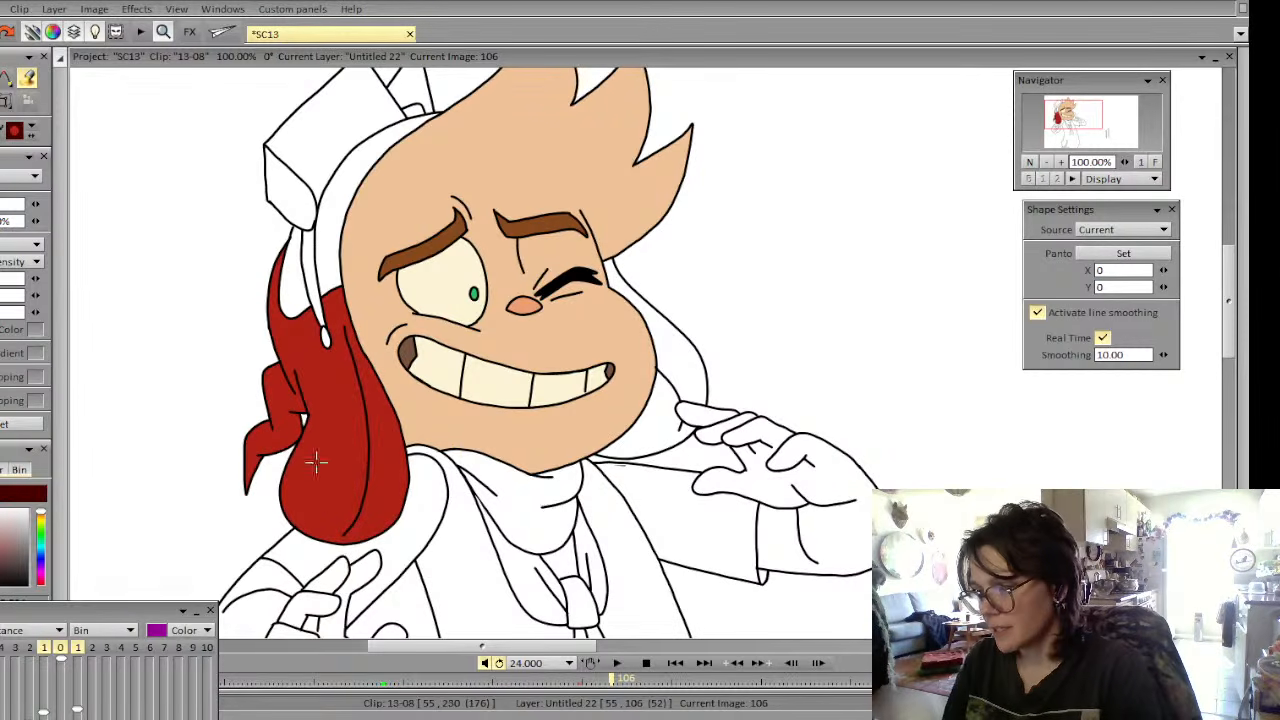
# Fill the cap's band, the gap beside the hanging cord and the far ear flap on frame 106 with red
pyautogui.click(318, 280)
pyautogui.click(299, 300)
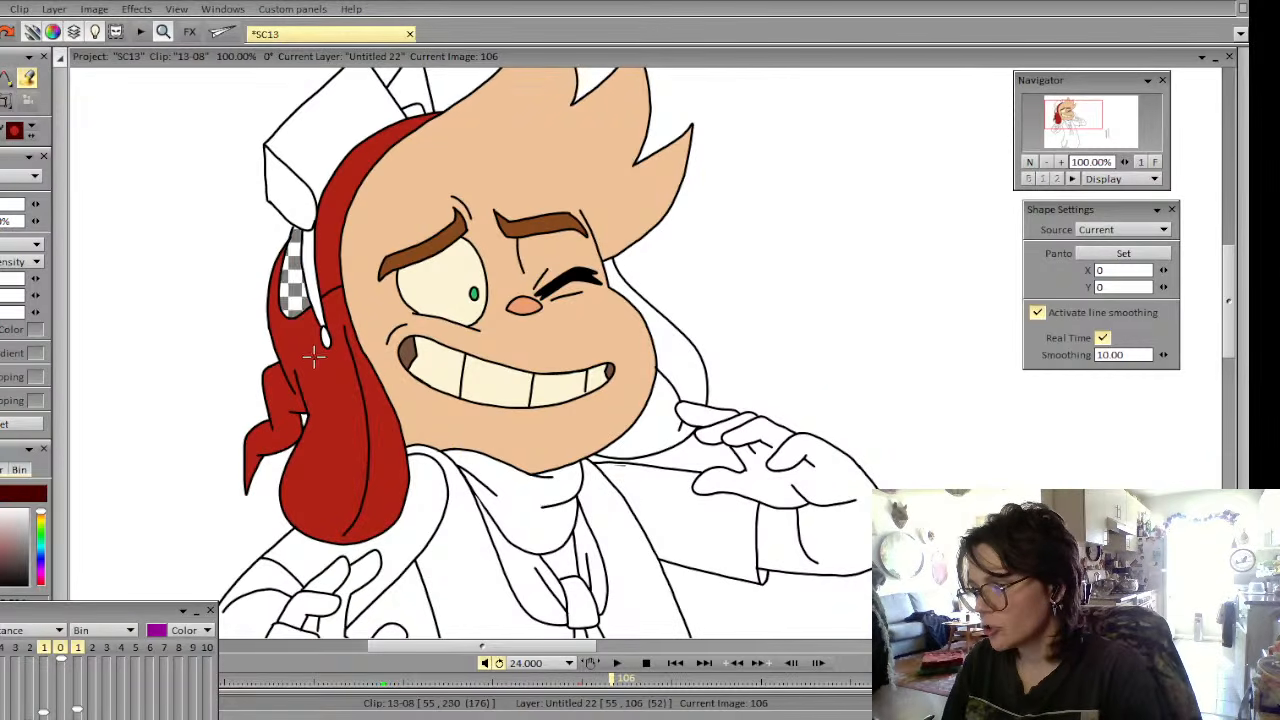
pyautogui.click(295, 285)
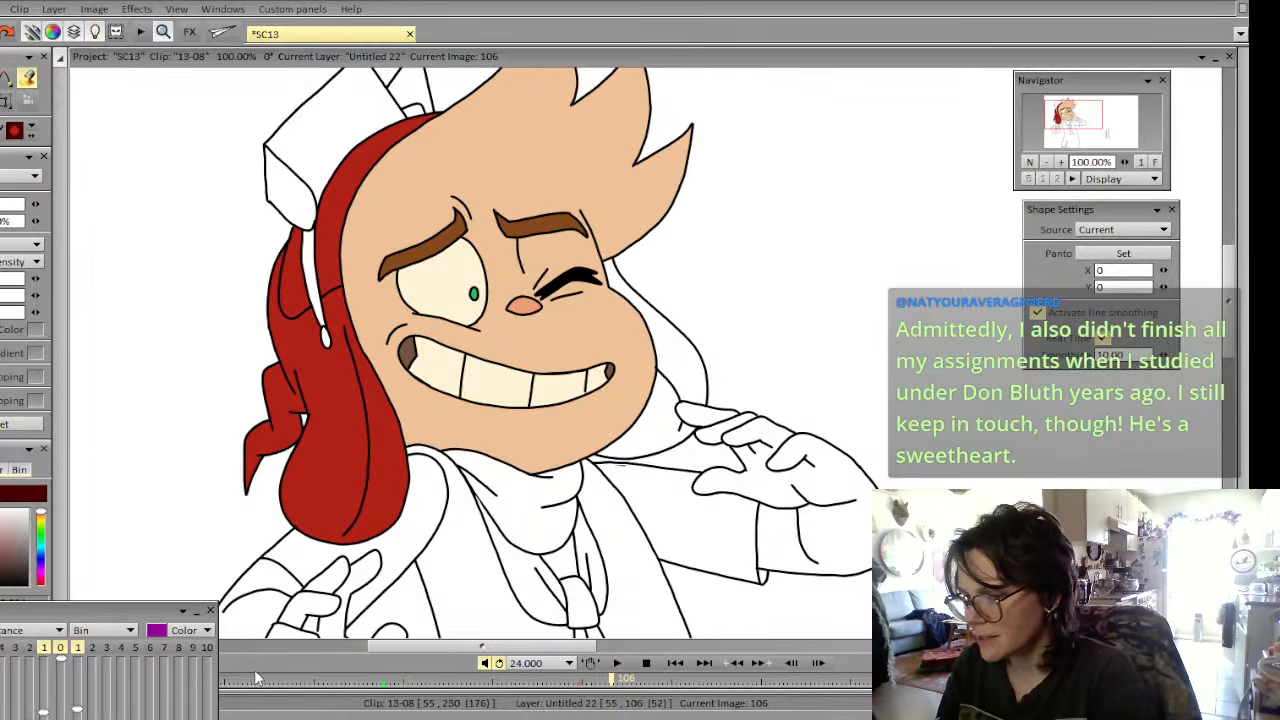
pyautogui.click(662, 424)
pyautogui.click(682, 391)
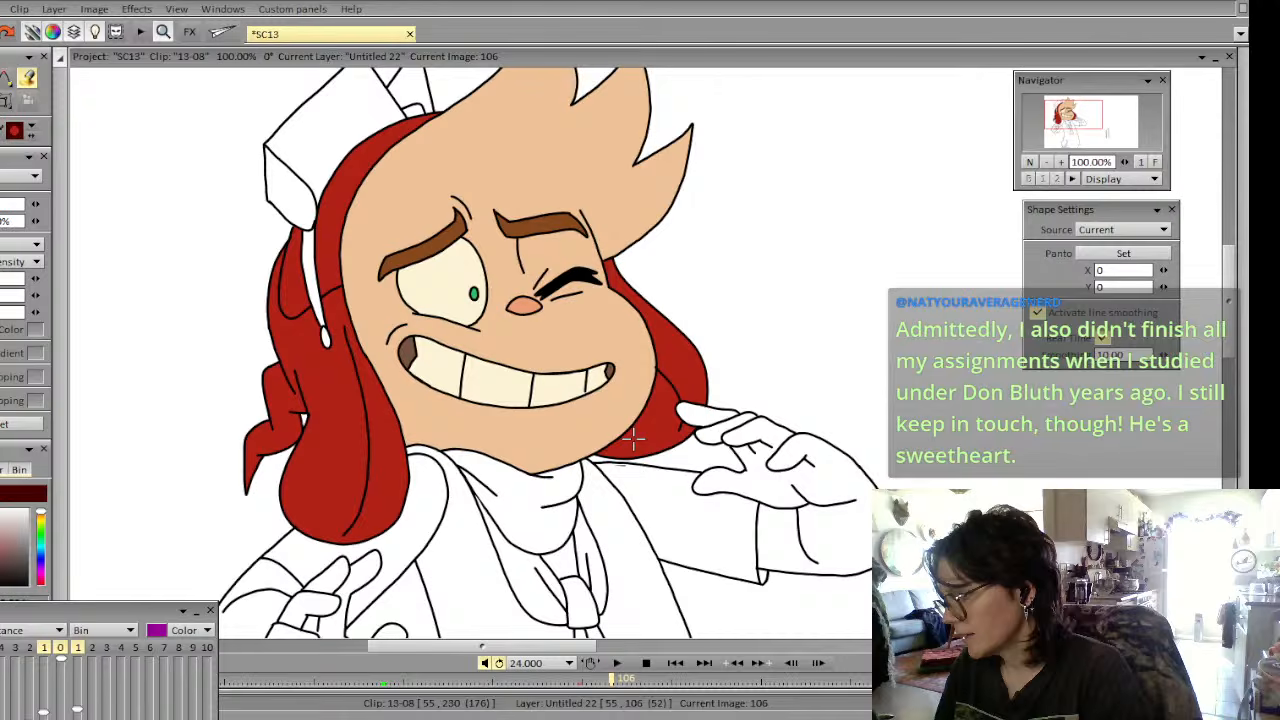
# Compare the red cap and uncoloured parts of frame 106 with the finished colouring on frames 102 to 105
pyautogui.press('Left')
pyautogui.press('Right')
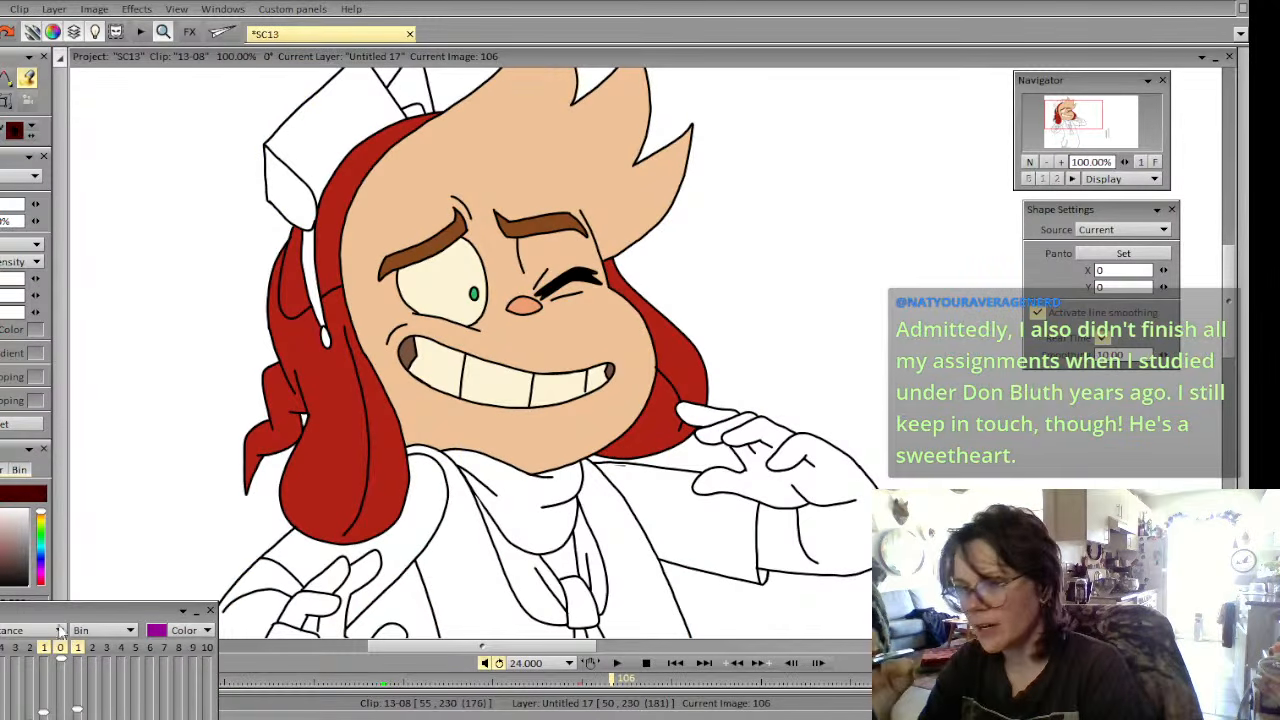
pyautogui.click(3, 122)
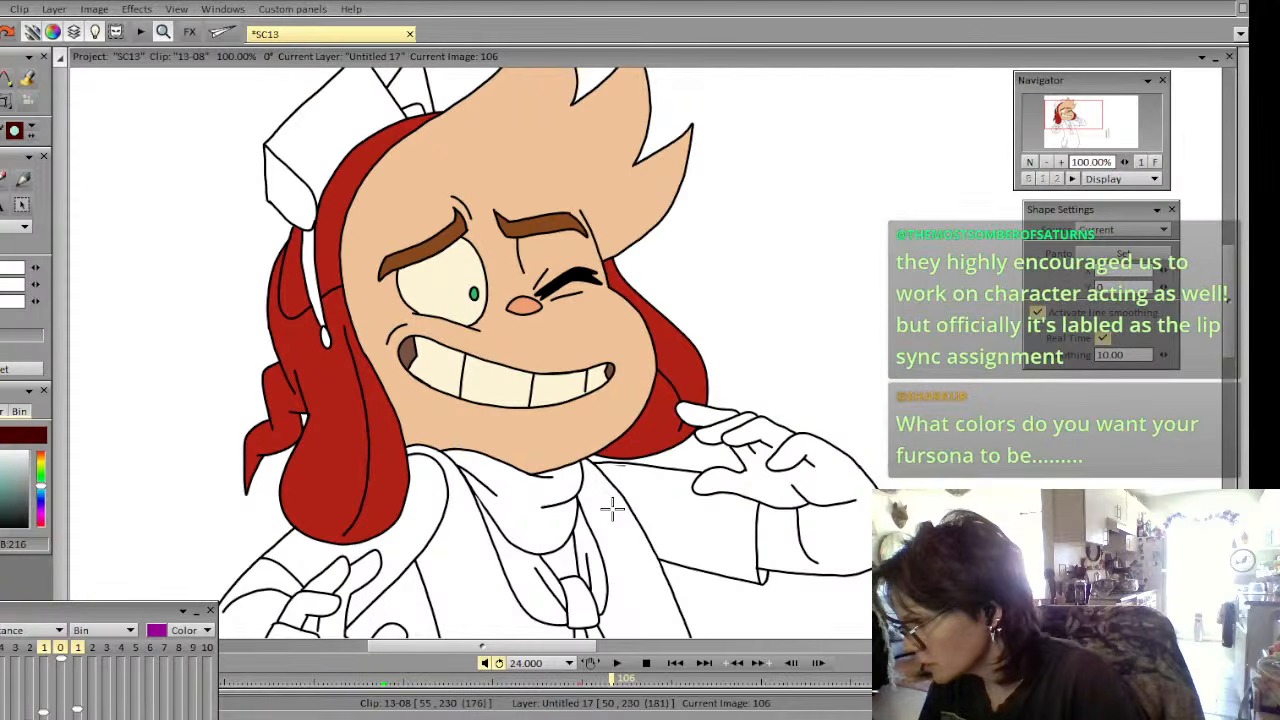
pyautogui.press('Left')
pyautogui.press('Right')
pyautogui.press('Left')
pyautogui.press('Left')
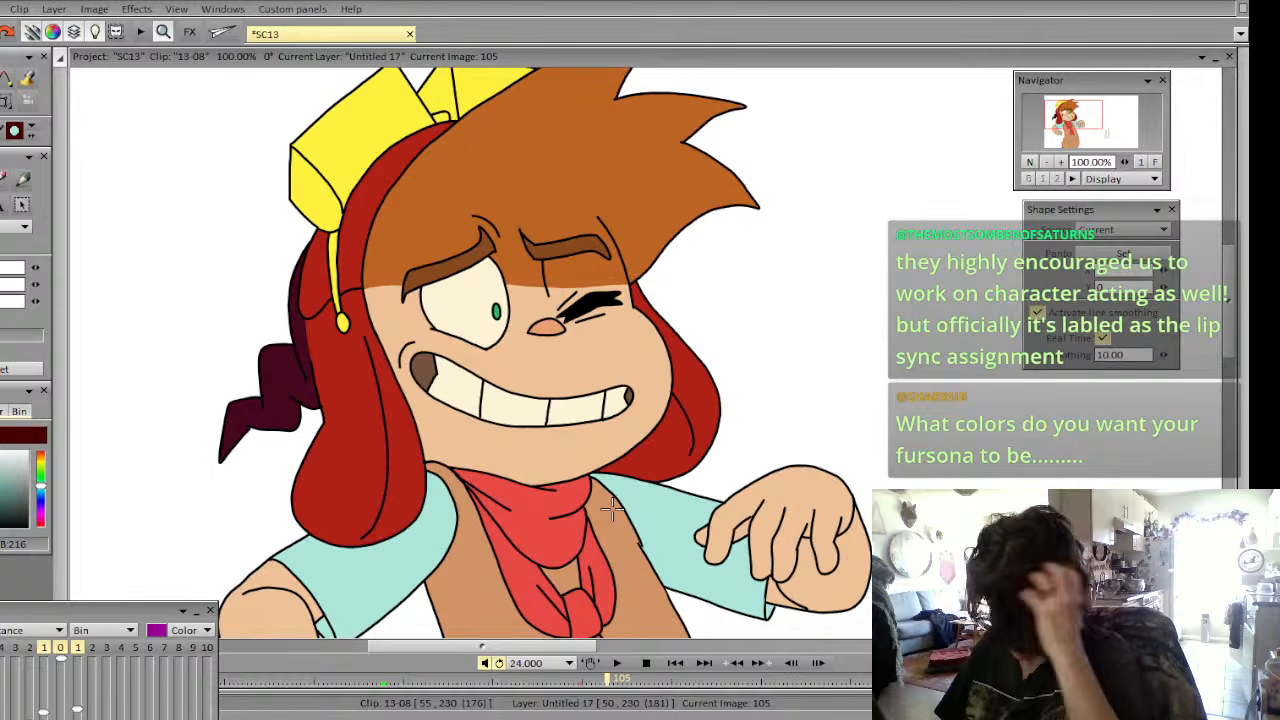
pyautogui.press('Left')
pyautogui.press('Right')
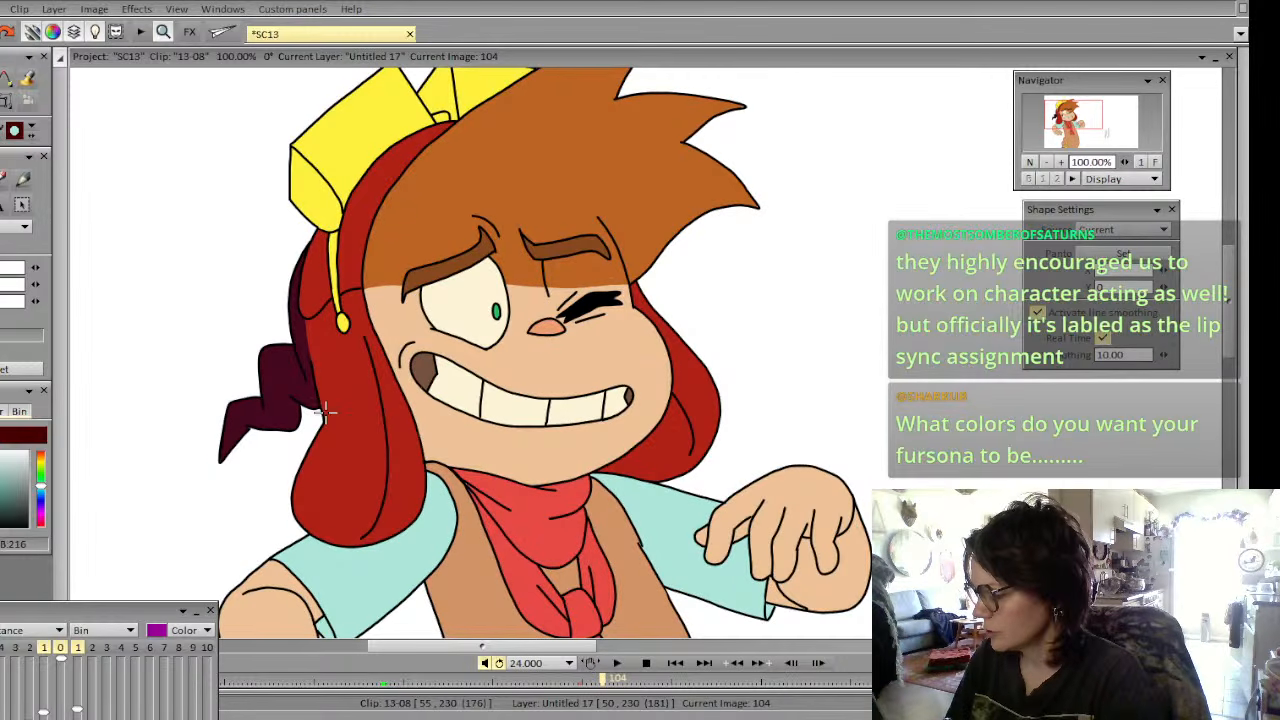
pyautogui.press('Right')
pyautogui.press('Right')
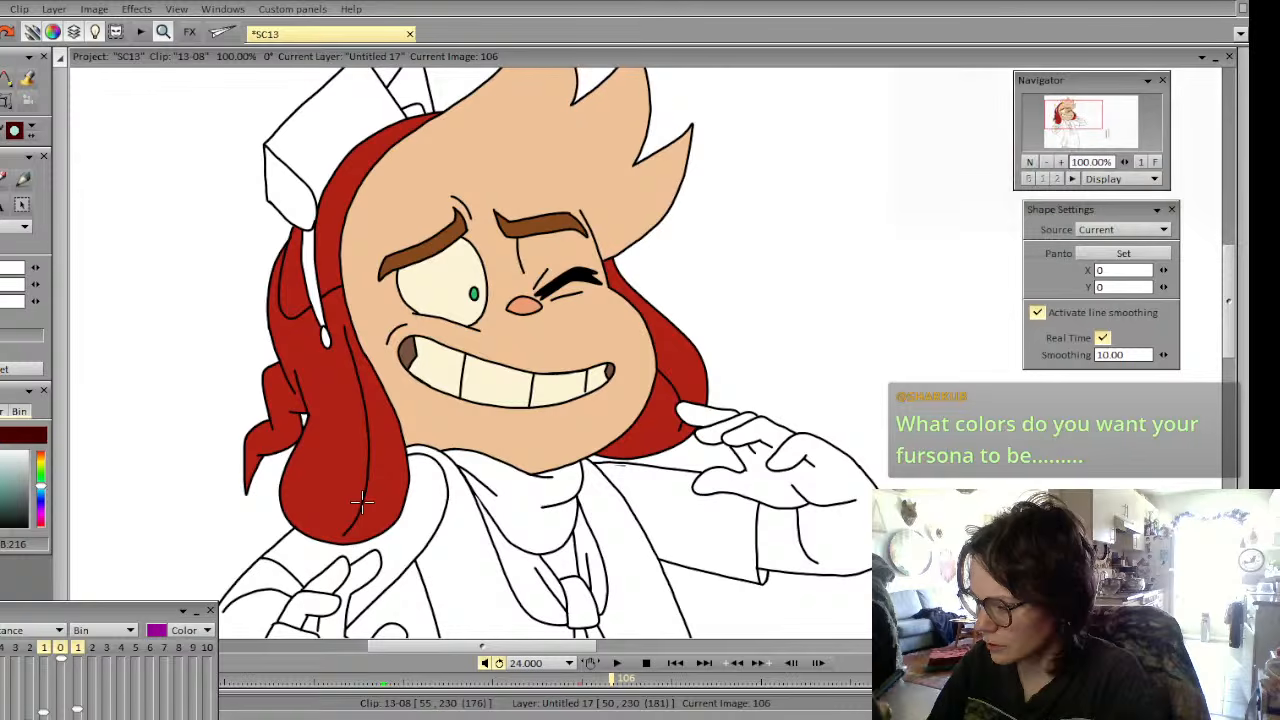
pyautogui.press('Left')
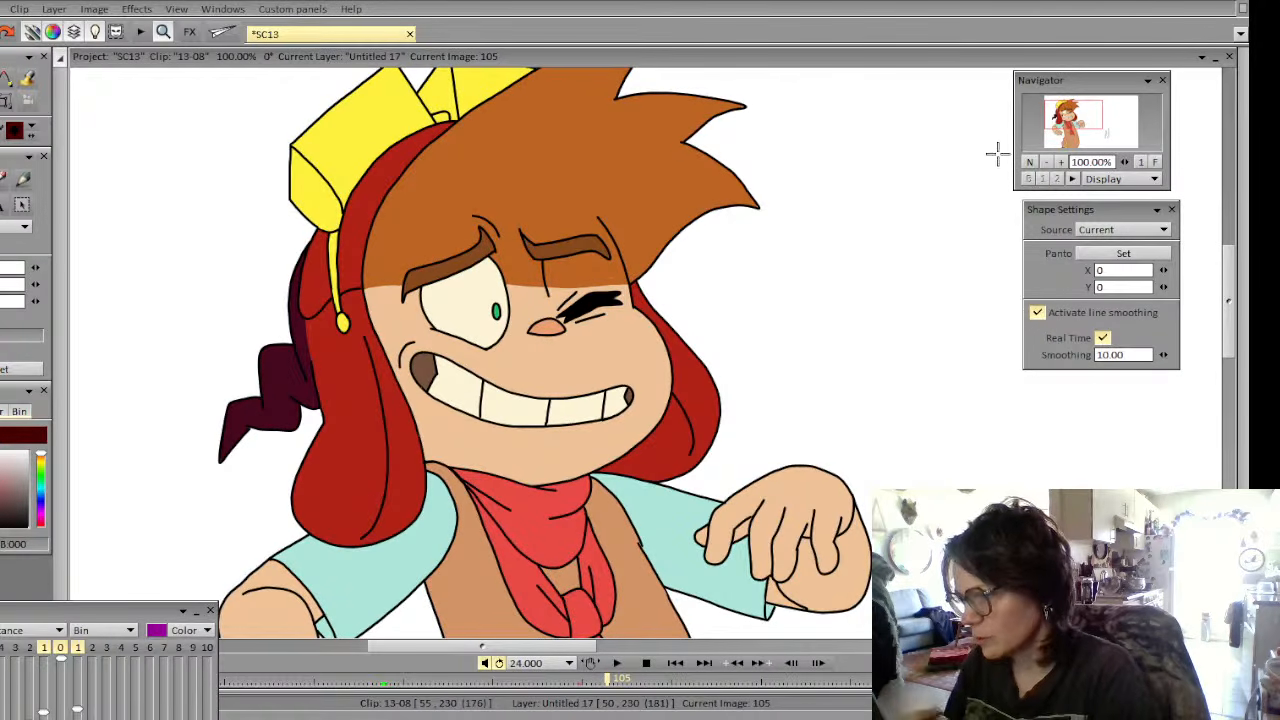
pyautogui.press('Left')
pyautogui.press('Left')
pyautogui.press('Left')
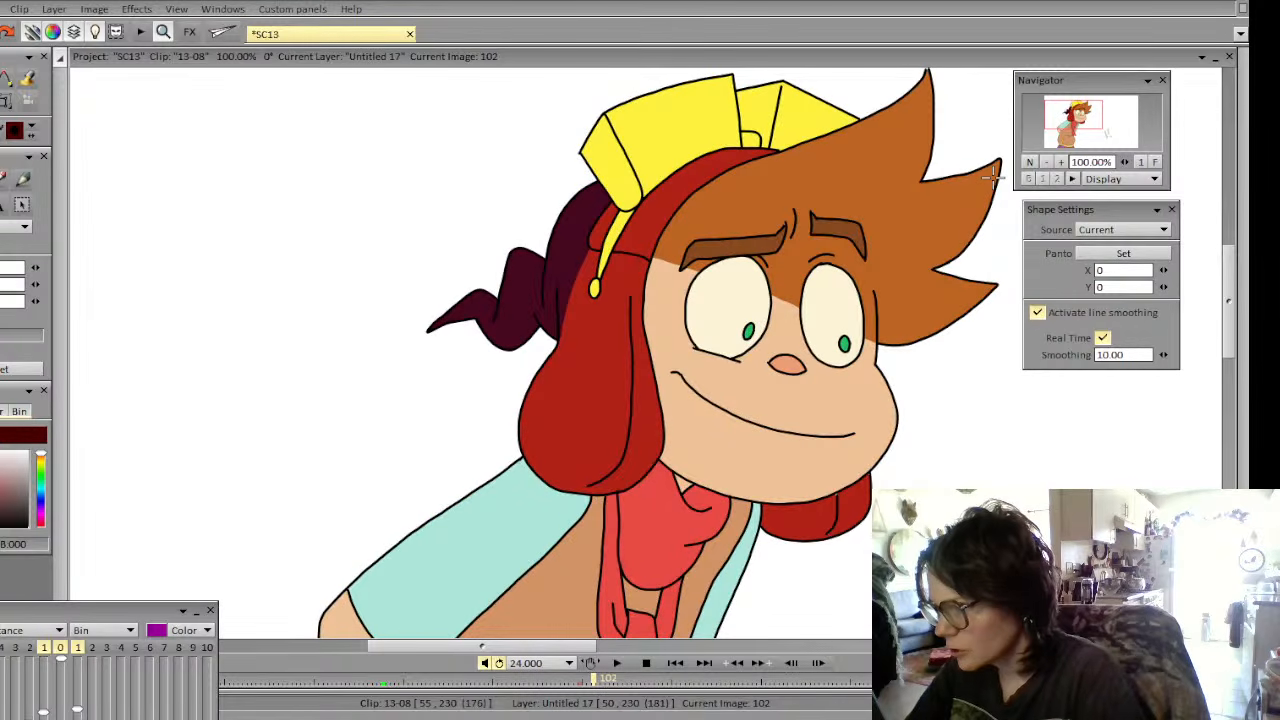
pyautogui.press('Right')
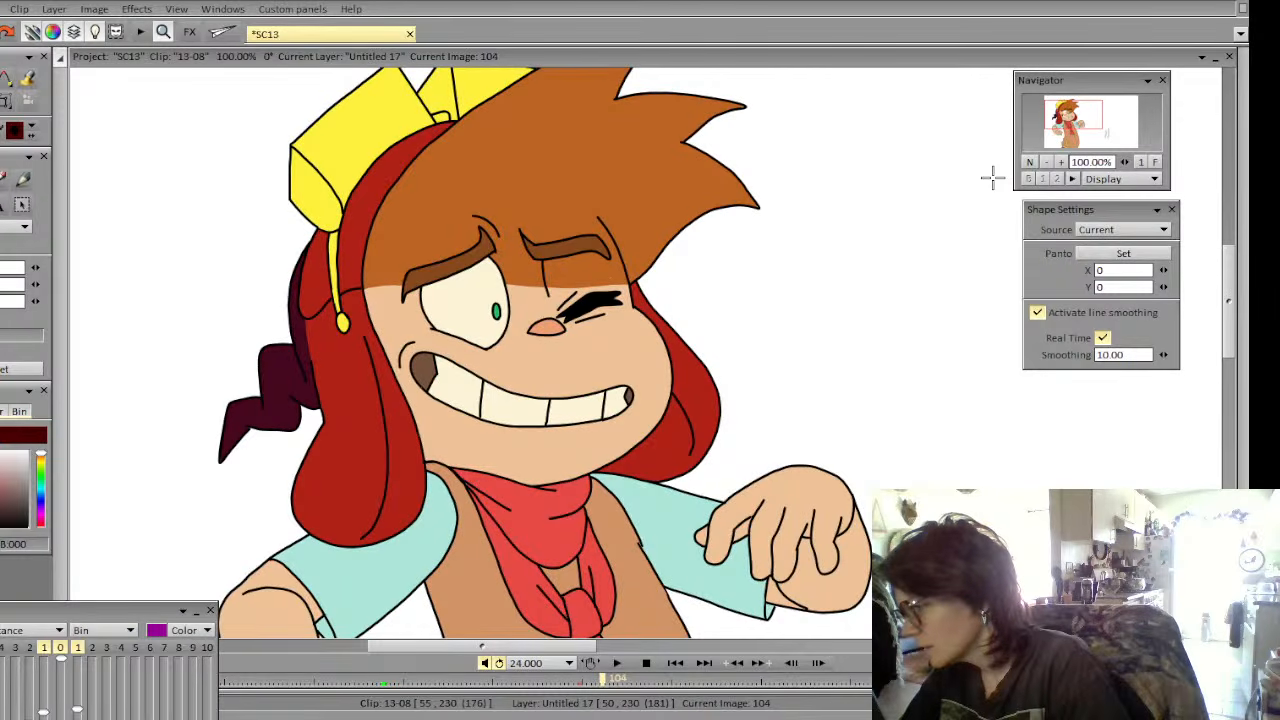
pyautogui.press('Left')
pyautogui.press('Right')
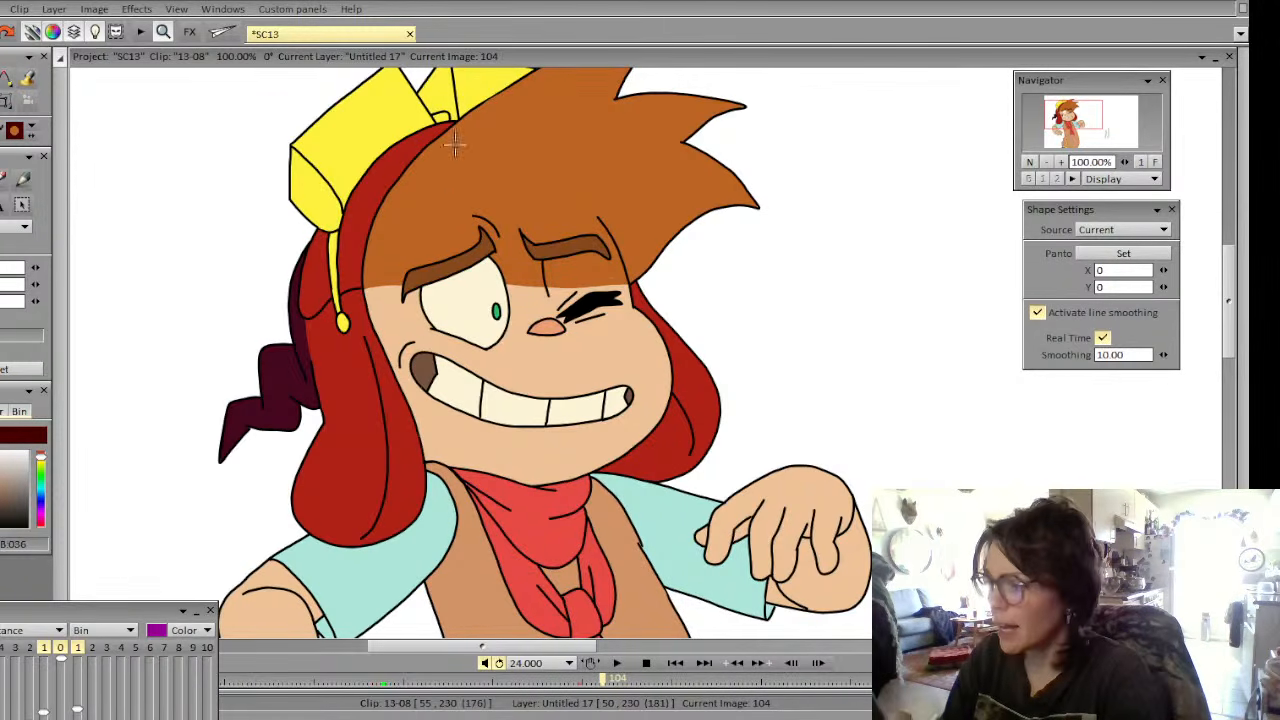
# Select the skin-coloured face and hair area on frame 106 of layer Untitled 22 with the Magic Wand
pyautogui.moveTo(1067, 114); pyautogui.dragTo(1068, 109)
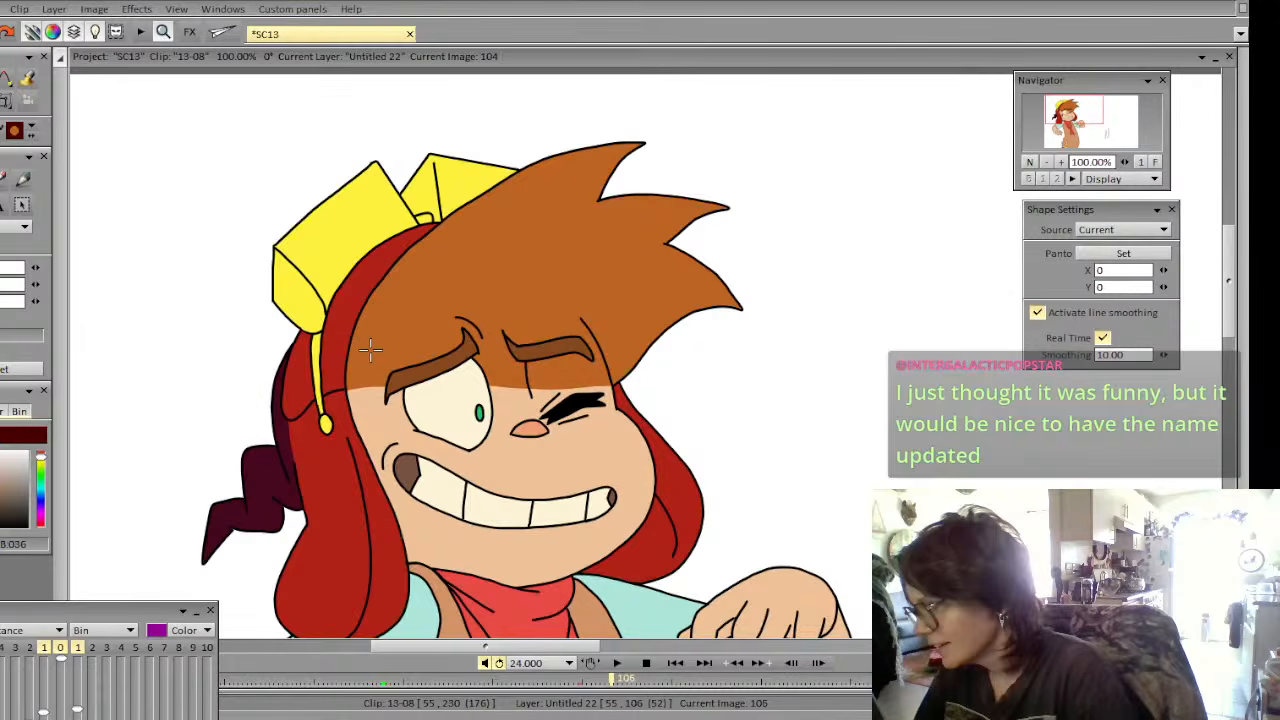
pyautogui.press('Right')
pyautogui.press('Right')
pyautogui.press('Right')
pyautogui.press('Left')
pyautogui.press('Left')
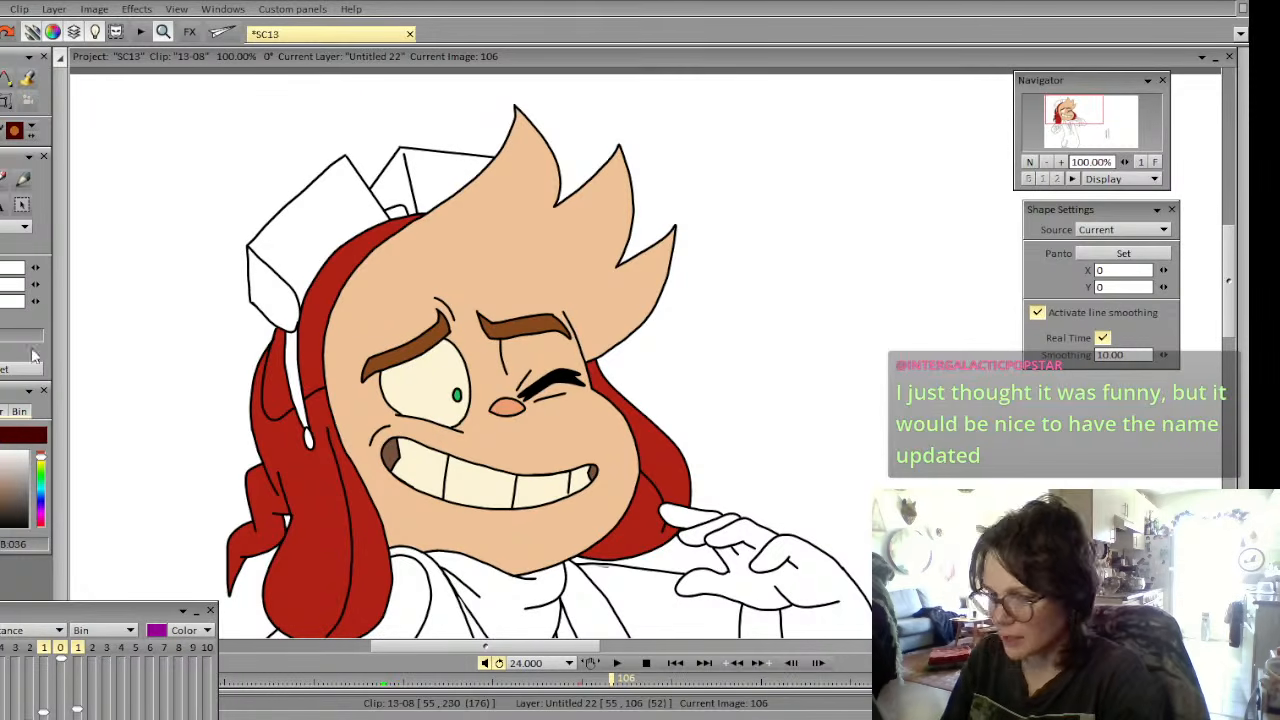
pyautogui.click(6, 101)
pyautogui.click(40, 240)
pyautogui.click(445, 273)
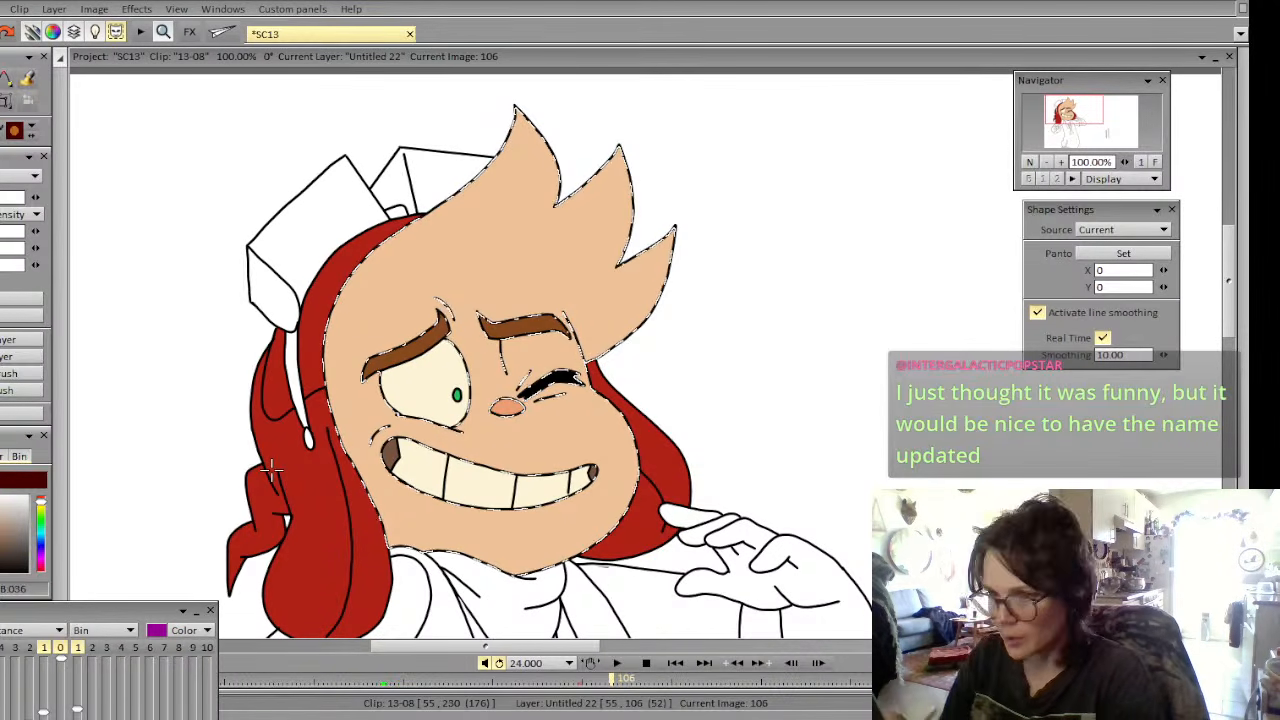
# Paint a thin dividing line in the hair's brown across the forehead at brow level inside the selection, and choose the fill tool
pyautogui.press('b')
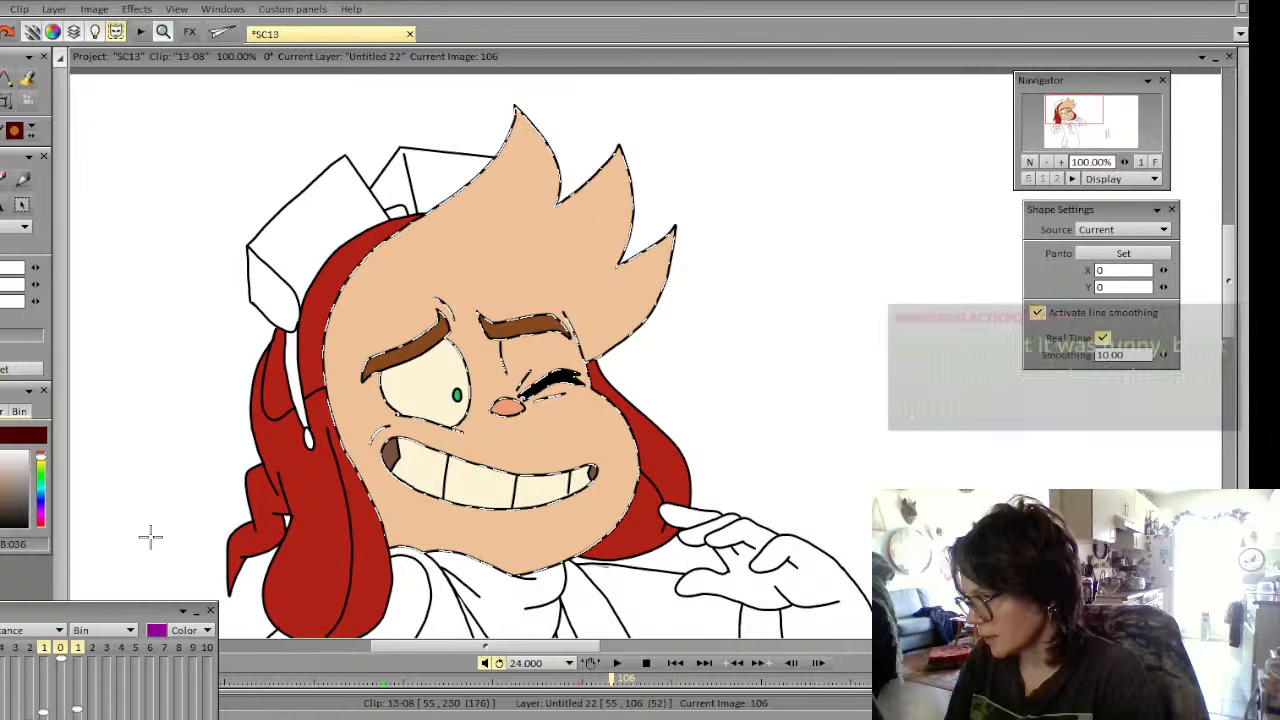
pyautogui.moveTo(328, 385); pyautogui.dragTo(606, 350)
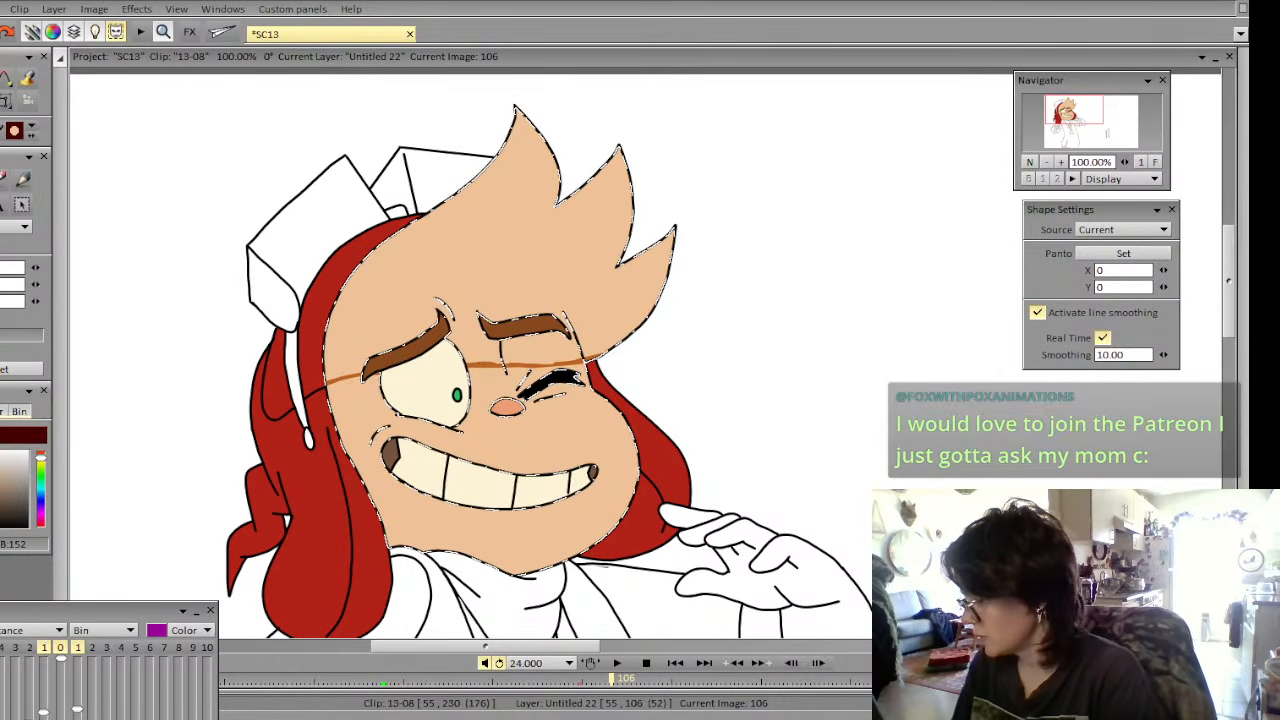
pyautogui.click(29, 77)
pyautogui.click(594, 315)
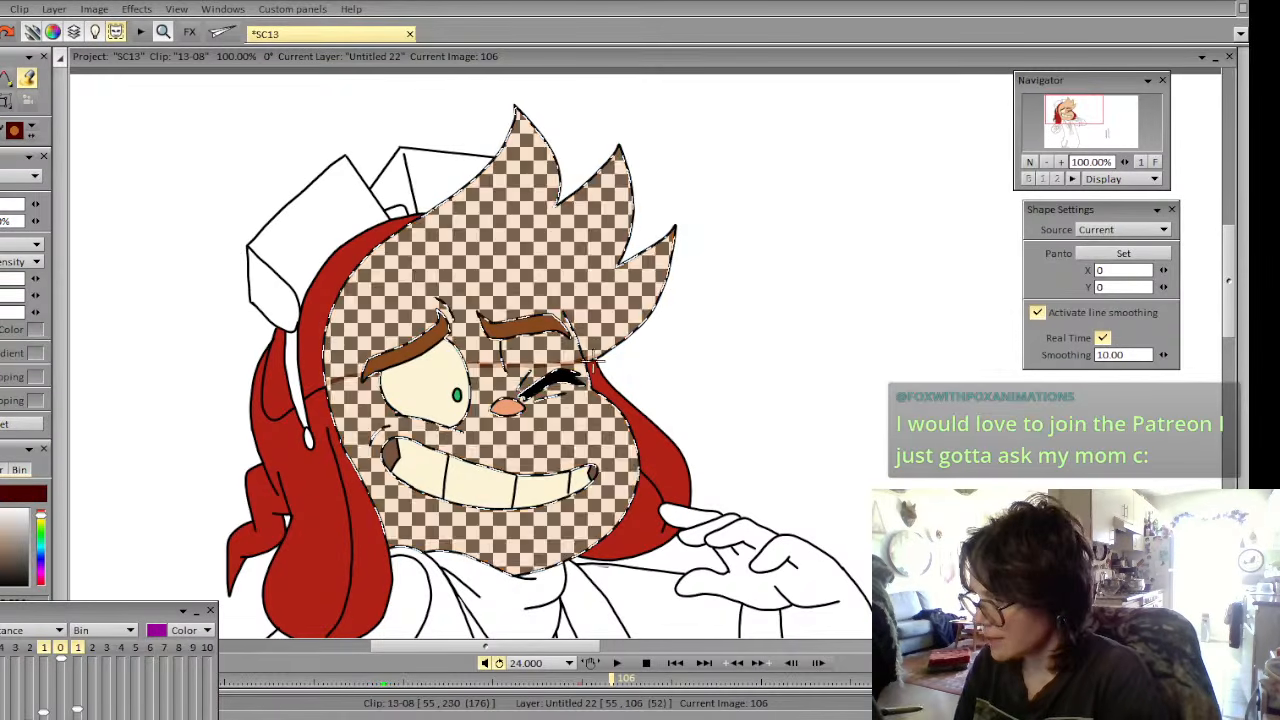
pyautogui.hotkey('ctrl', 'z')
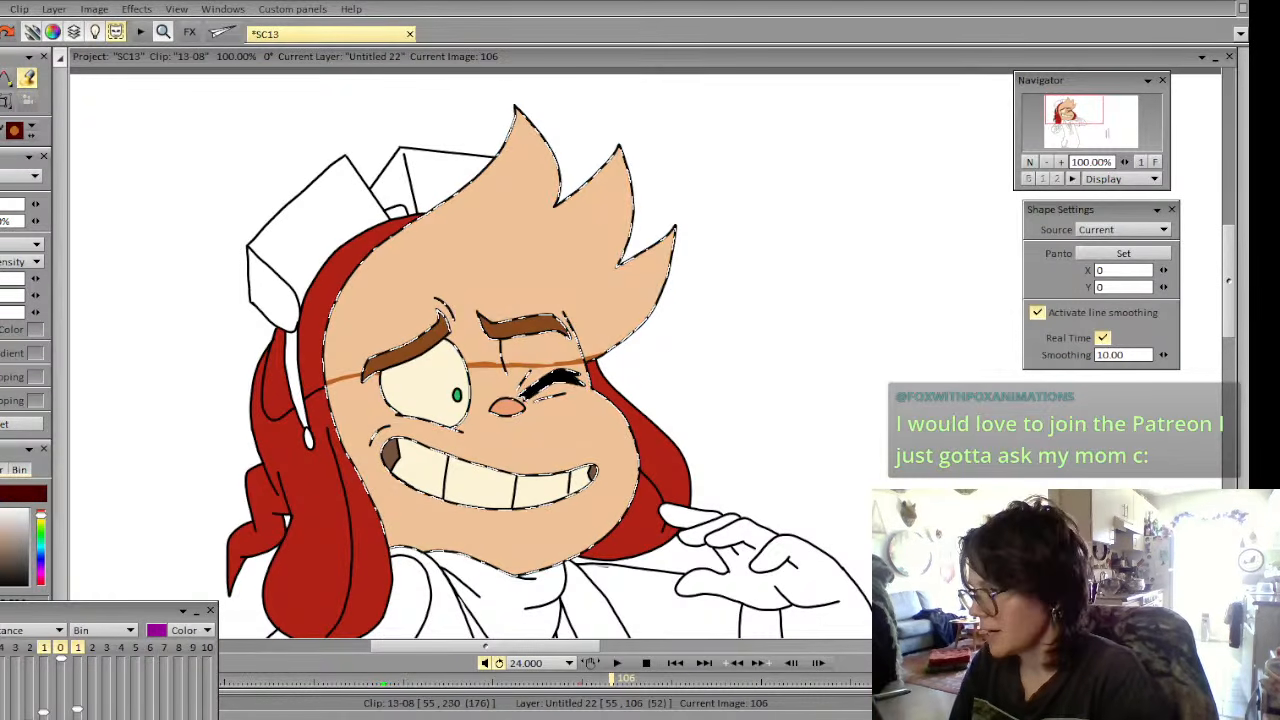
pyautogui.click(568, 443)
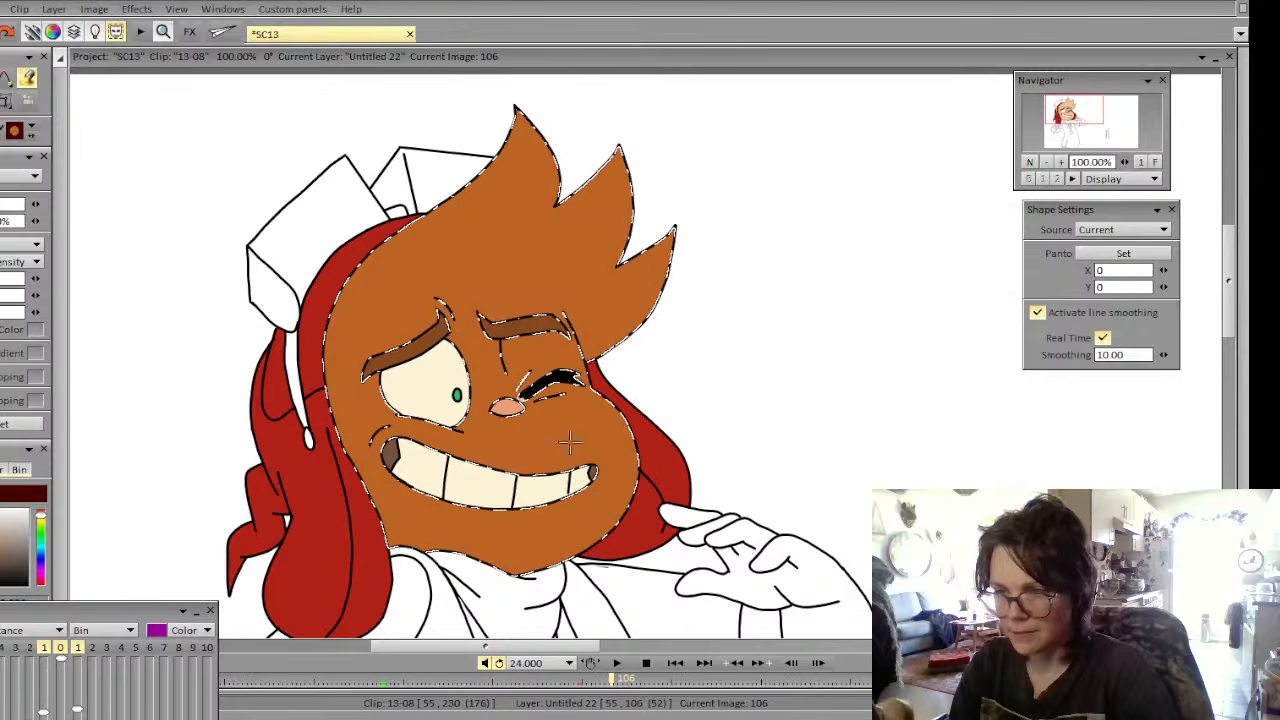
pyautogui.hotkey('ctrl', 'z')
# Set the fill source to Layer and fill the hair above the forehead line with brown
pyautogui.click(36, 244)
pyautogui.click(64, 245)
pyautogui.click(585, 315)
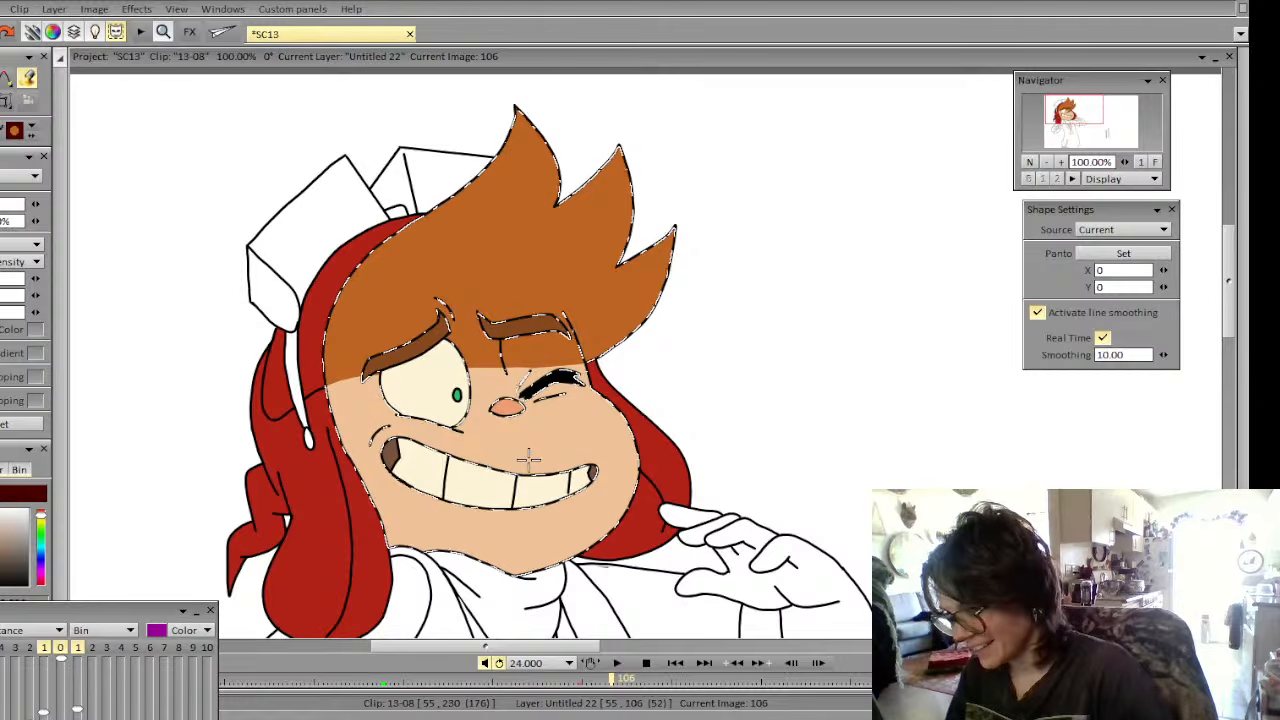
# Clear the selection around the character's face and hair on frame 106
pyautogui.press('b')
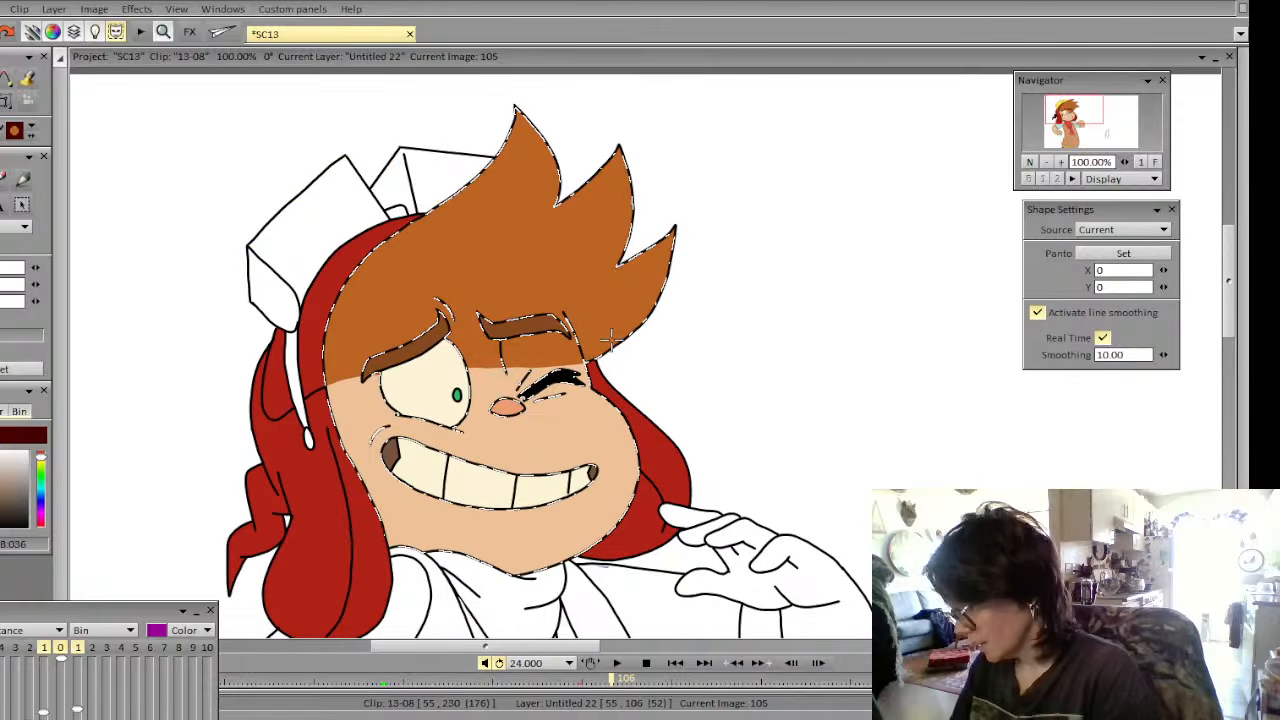
pyautogui.click(1047, 162)
pyautogui.click(1048, 163)
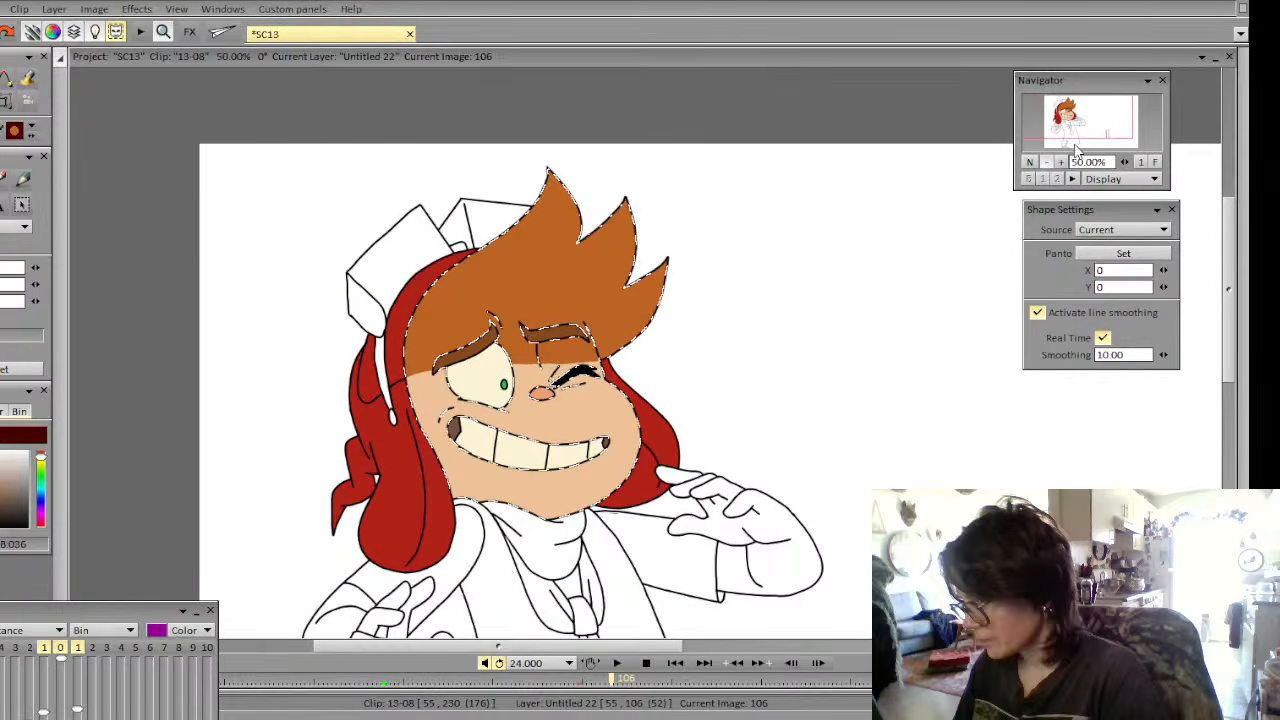
pyautogui.moveTo(1075, 130)
pyautogui.mouseDown()
pyautogui.moveTo(1078, 145)
pyautogui.moveTo(1088, 124)
pyautogui.mouseUp()
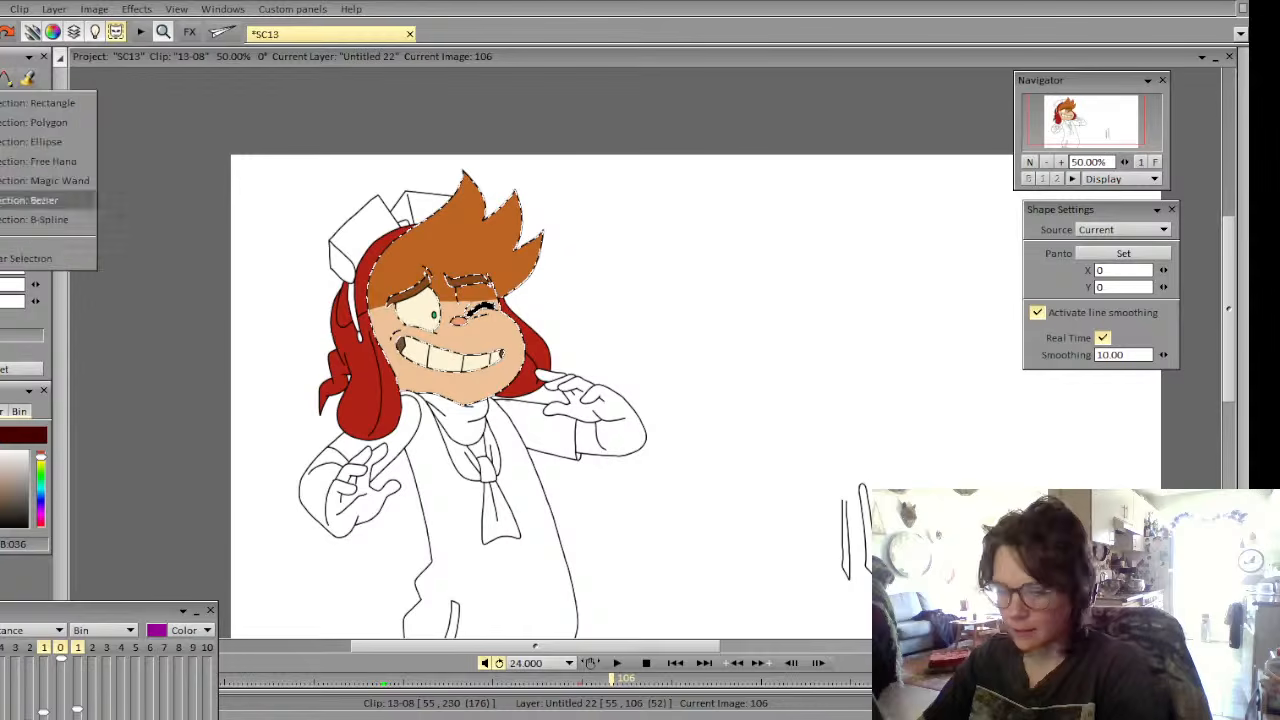
pyautogui.click(6, 102)
pyautogui.click(14, 261)
# Flip between frames 105 and 106 to compare the new hair colouring with the finished frame
pyautogui.press('Left')
pyautogui.press('Right')
pyautogui.press('Left')
pyautogui.press('Right')
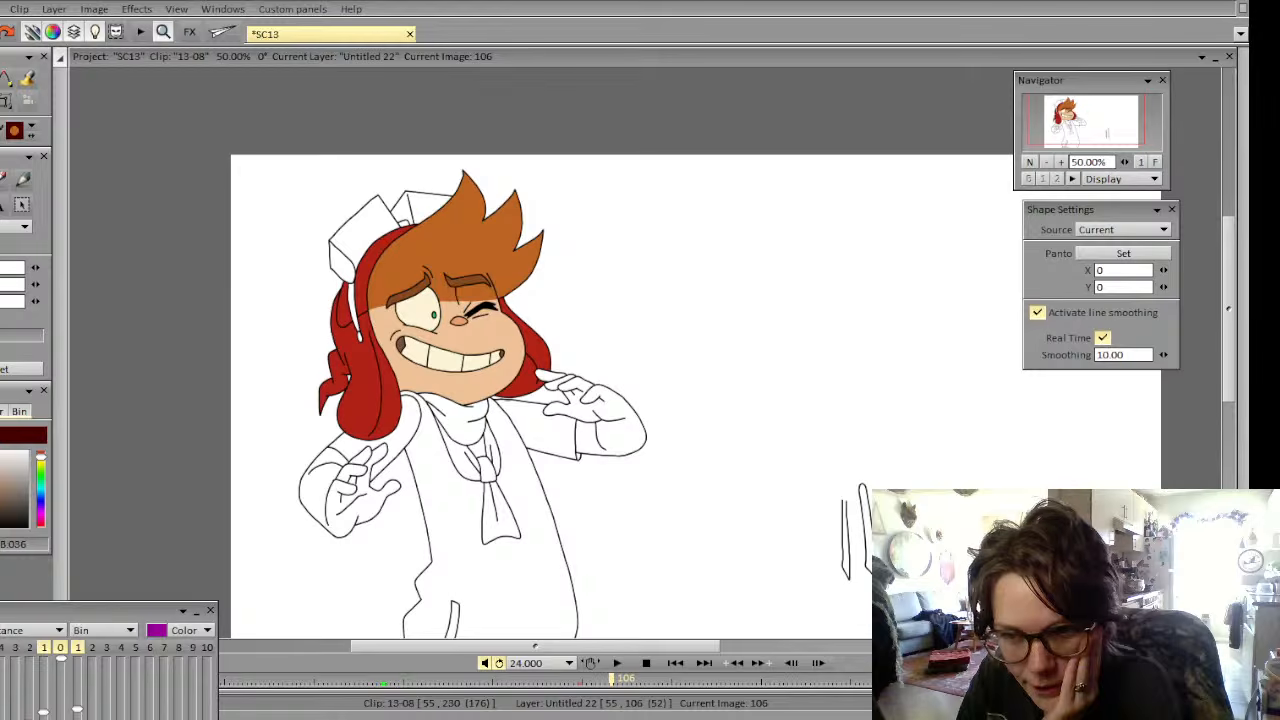
pyautogui.press('Left')
pyautogui.press('Right')
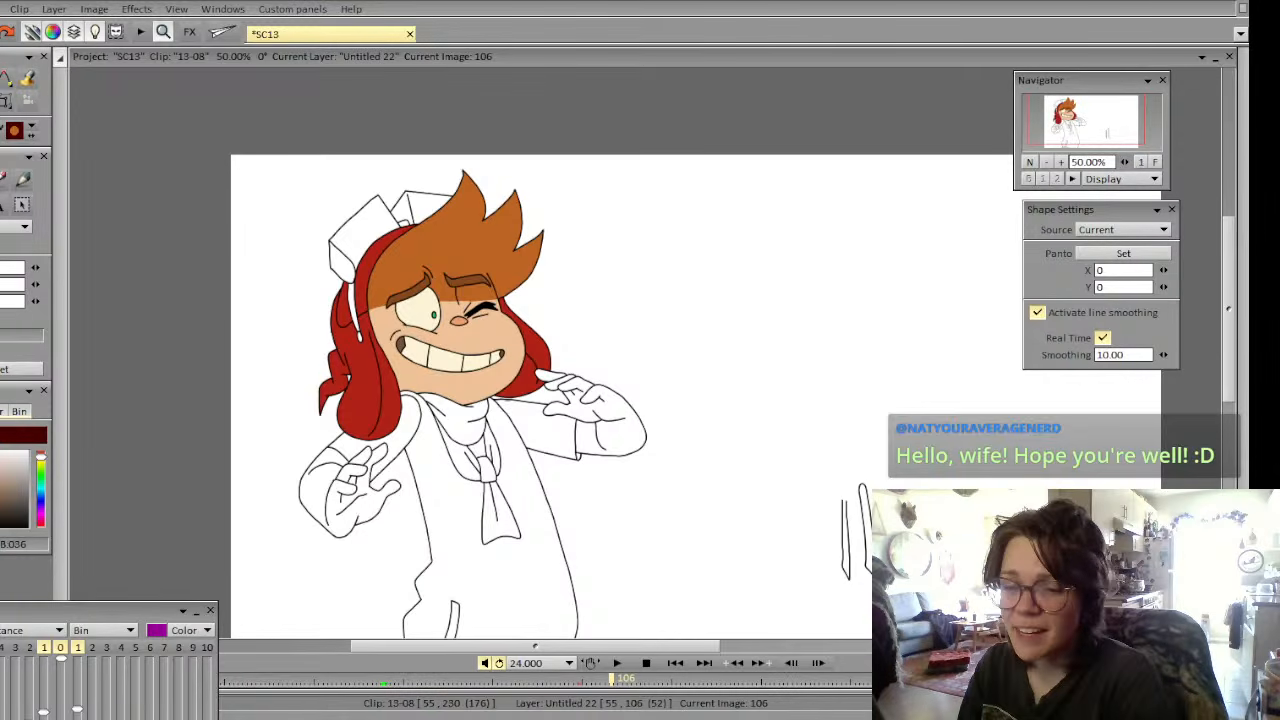
pyautogui.press('Left')
pyautogui.press('Right')
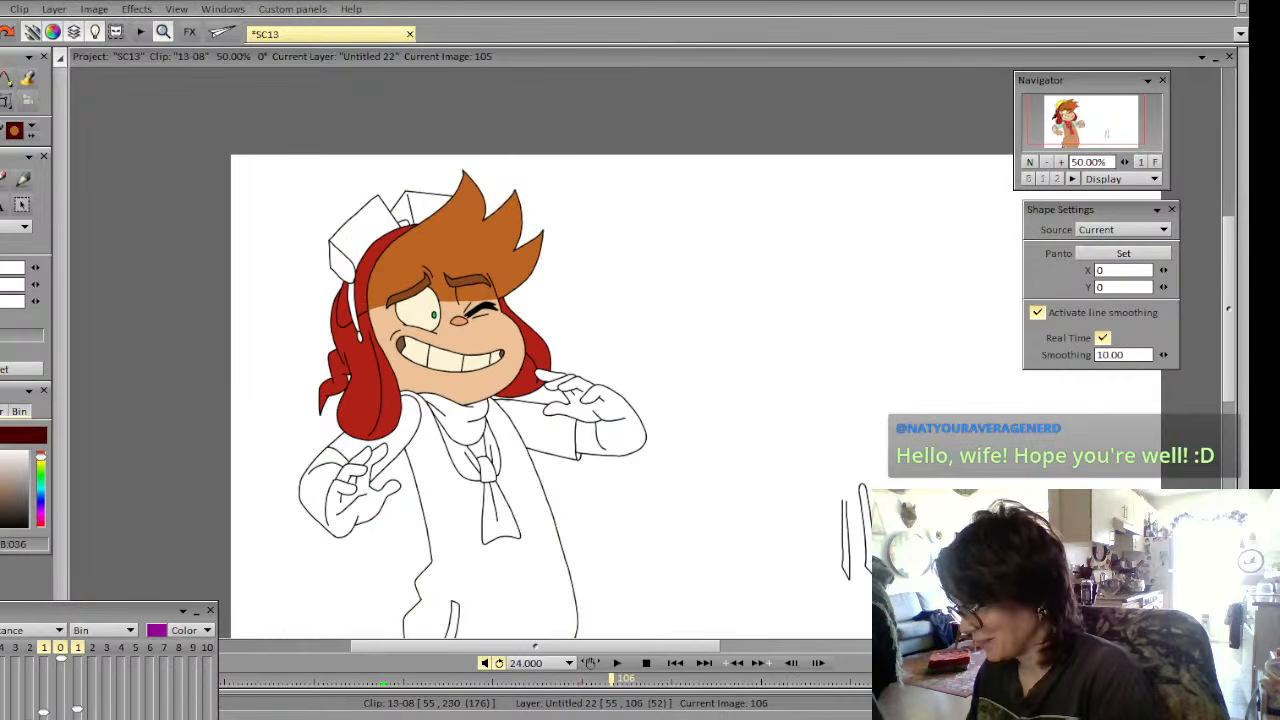
# Pick the cap ornament's yellow from frame 105 as the fill colour for frame 106
pyautogui.press('Left')
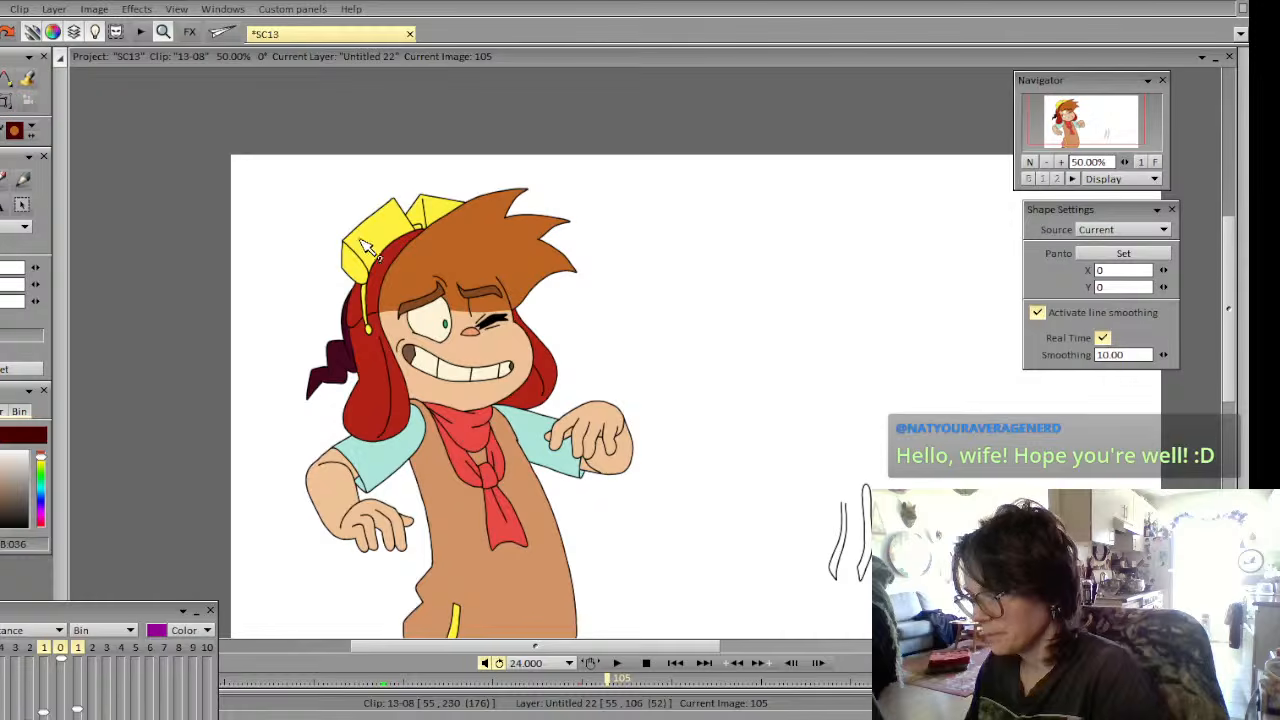
pyautogui.press('Right')
pyautogui.click(27, 79)
pyautogui.press('Left')
pyautogui.press('Right')
pyautogui.hotkey('shift', 'b')
pyautogui.hotkey('shift', 'b')
pyautogui.hotkey('shift', 'b')
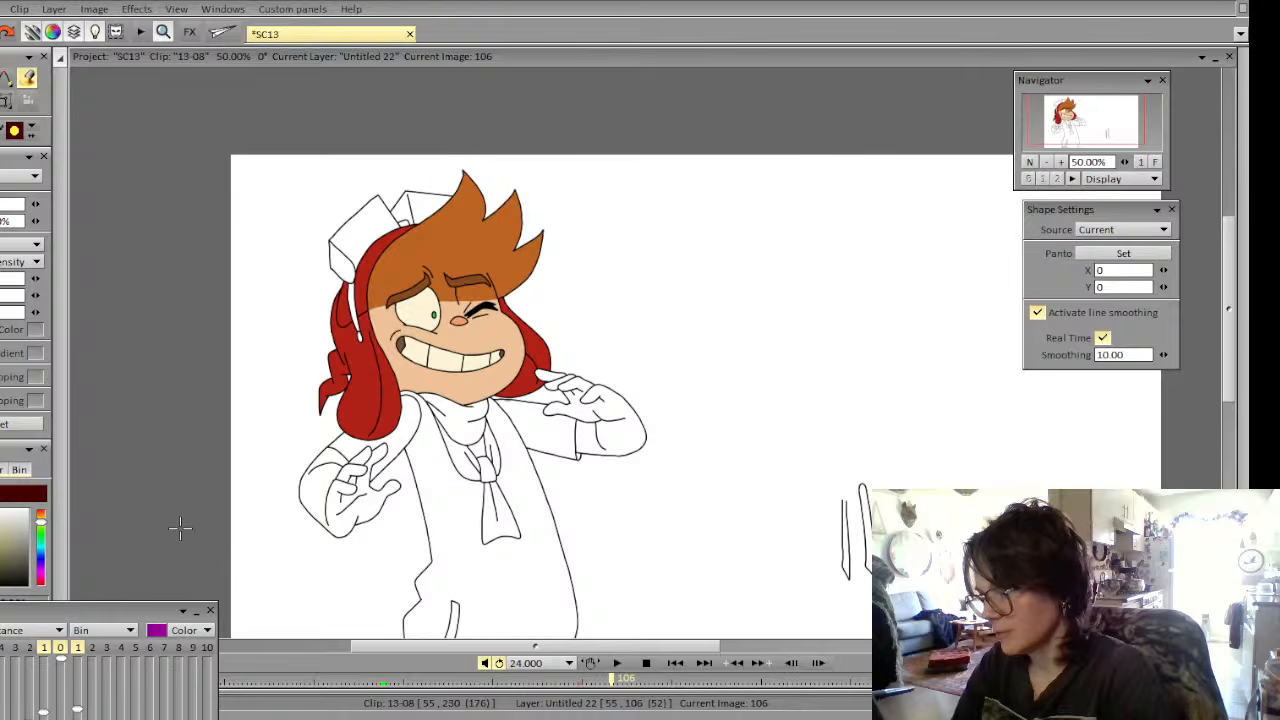
# Set the fill source to Above and fill the cap's ornament, its side faces and hanging strap with yellow on frame 106
pyautogui.click(36, 245)
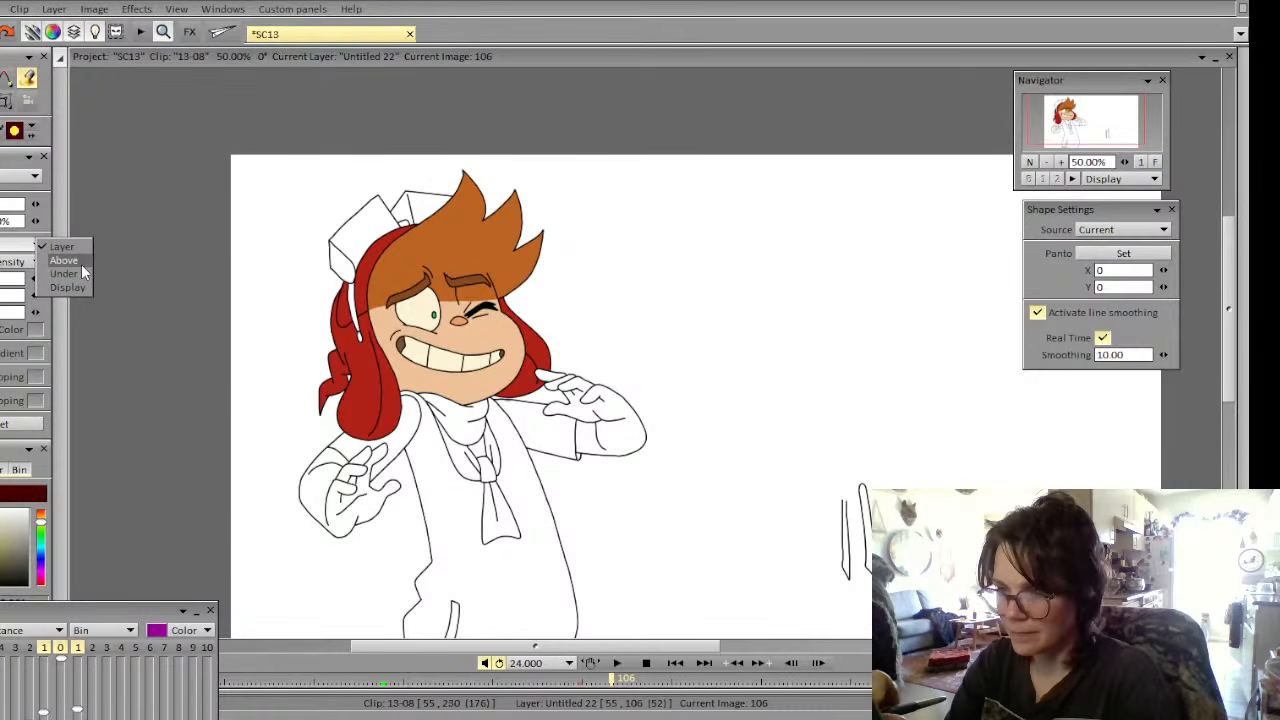
pyautogui.click(81, 264)
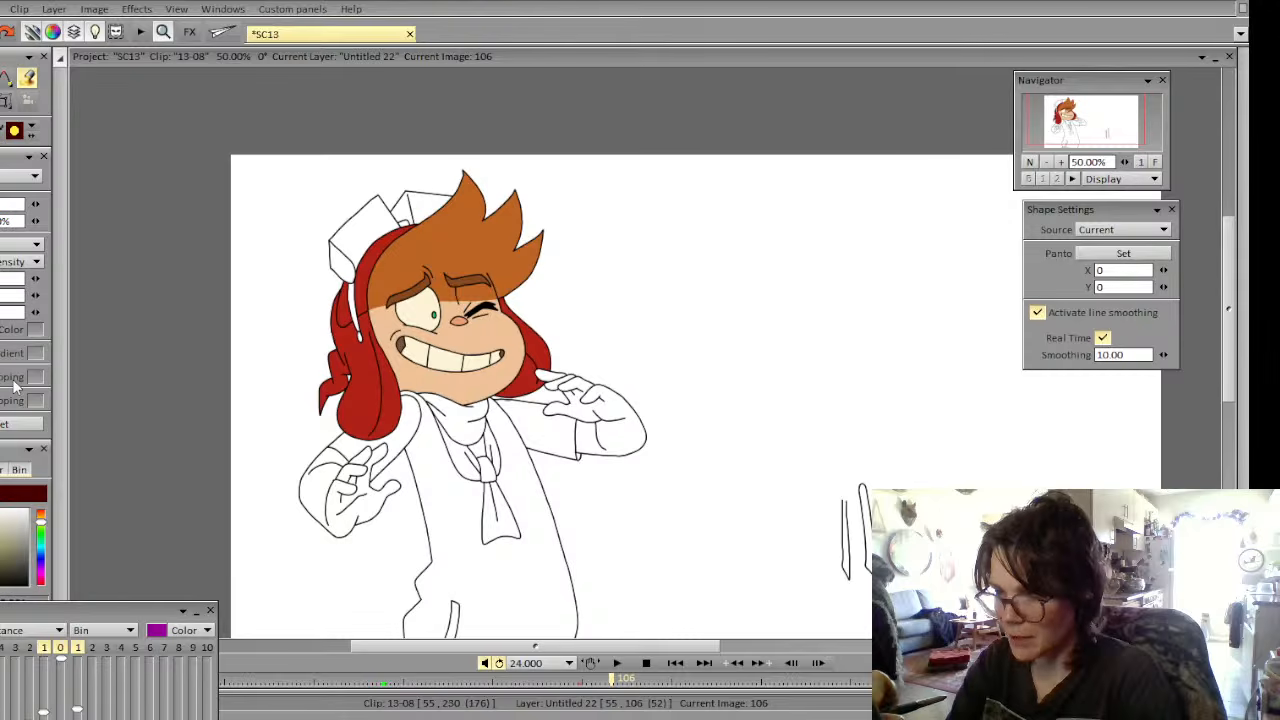
pyautogui.click(362, 231)
pyautogui.click(345, 266)
pyautogui.click(405, 225)
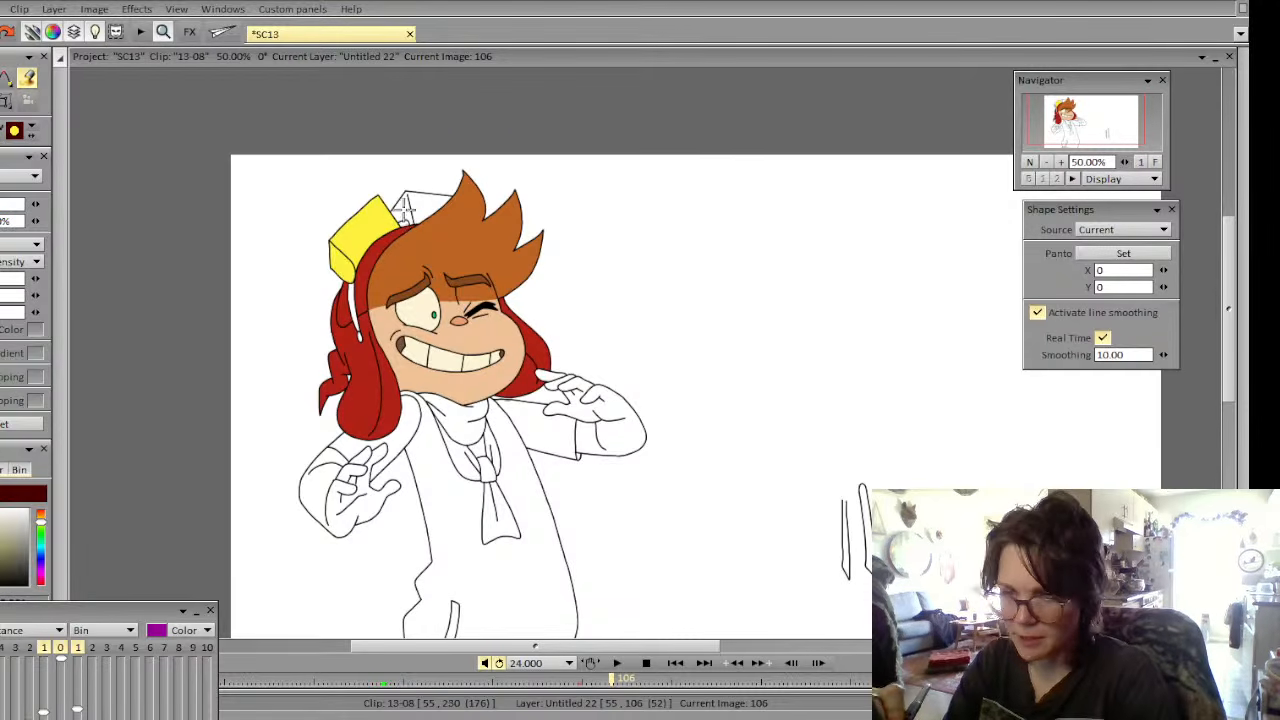
pyautogui.click(351, 300)
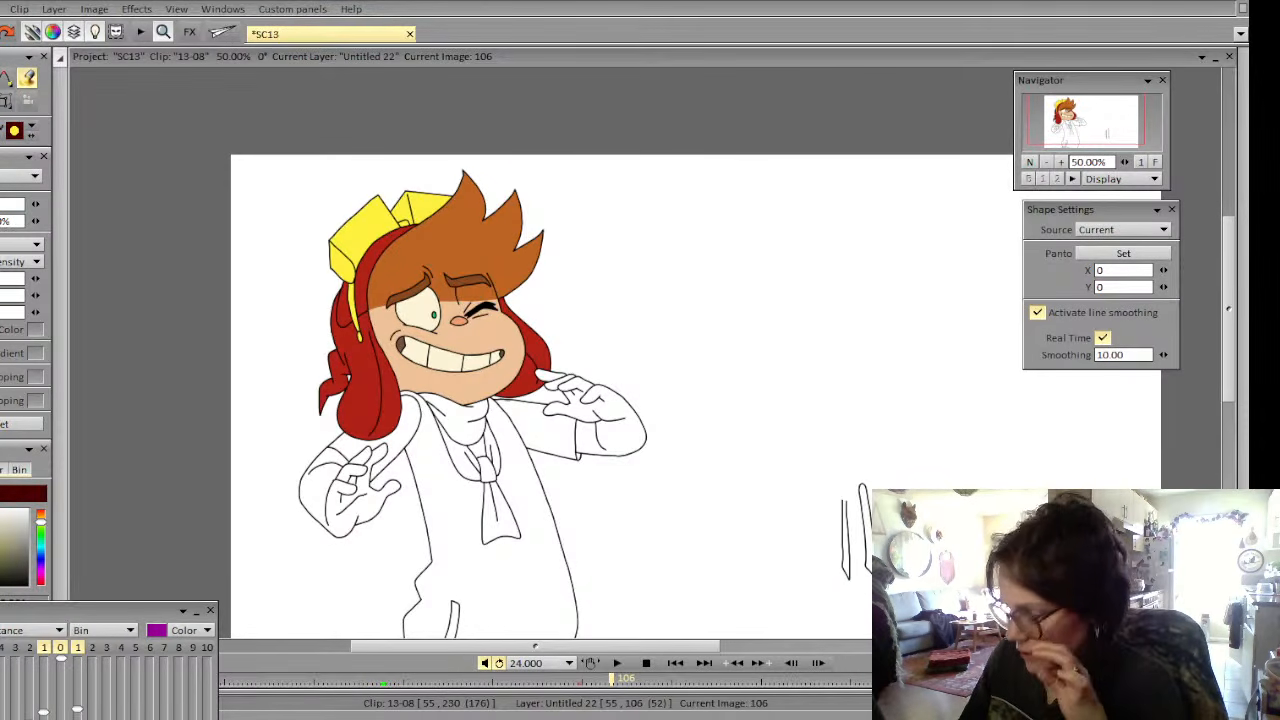
# Flip between frames 105 and 106 to compare the yellow cap ornament colouring
pyautogui.press('Left')
pyautogui.press('Right')
pyautogui.press('Left')
pyautogui.press('Right')
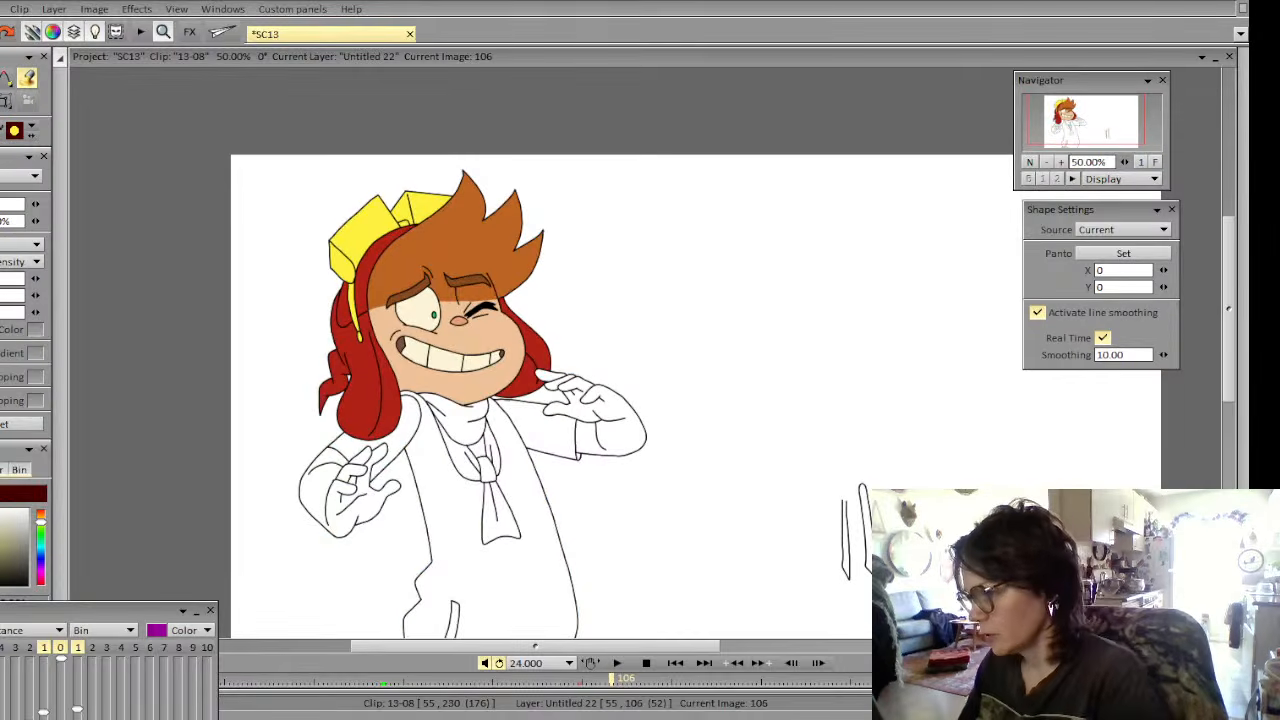
pyautogui.press('Left')
pyautogui.press('Right')
pyautogui.press('Right')
# Select the red cap region on frame 106 and pick the dark maroon of the tail from frame 105
pyautogui.press('s')
pyautogui.click(367, 390)
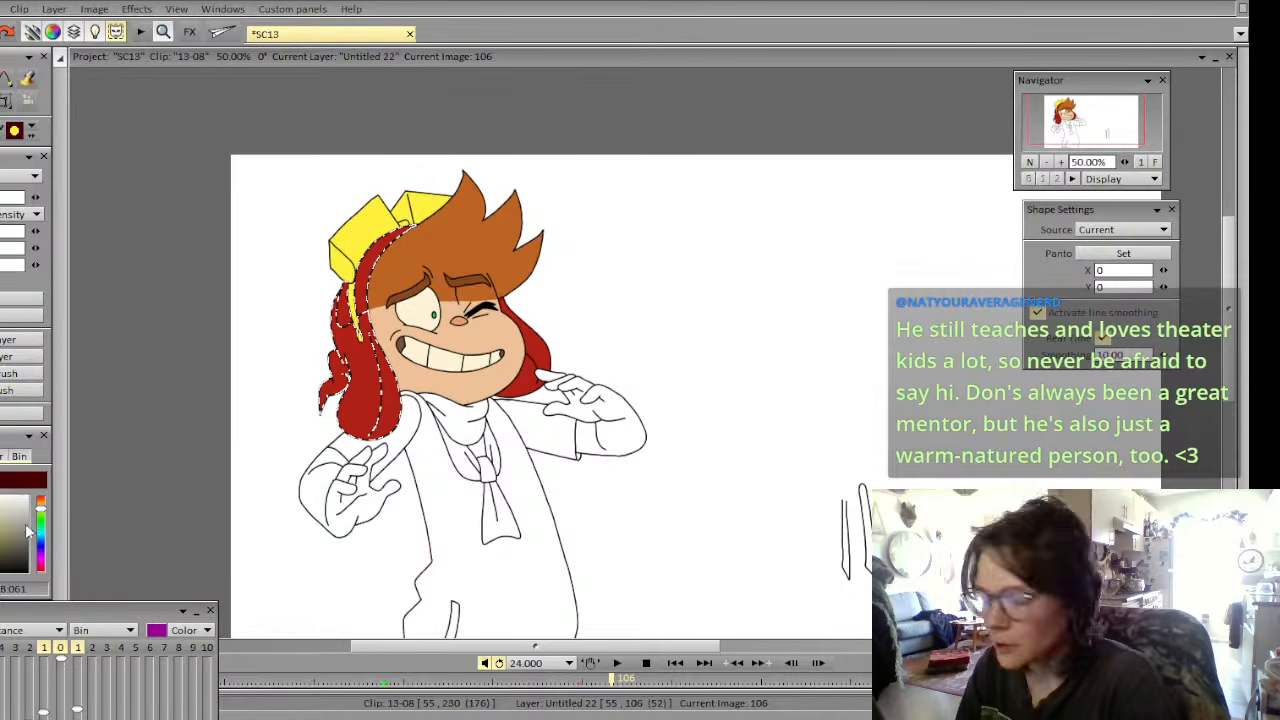
pyautogui.press('Left')
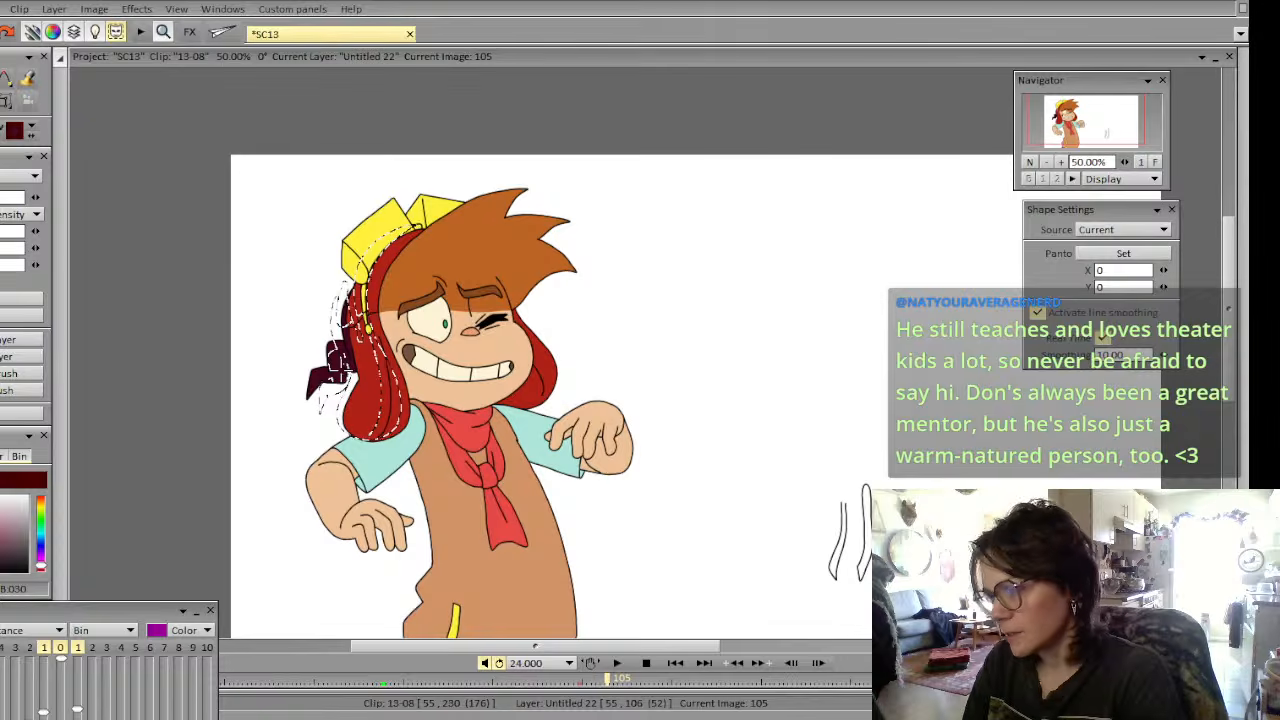
# Examine the dark maroon tail behind the cap at 100% zoom on frames 103 to 106
pyautogui.click(1061, 161)
pyautogui.click(1061, 161)
pyautogui.moveTo(1071, 138)
pyautogui.mouseDown()
pyautogui.moveTo(1047, 126)
pyautogui.moveTo(1073, 115)
pyautogui.mouseUp()
pyautogui.press('Left')
pyautogui.press('Left')
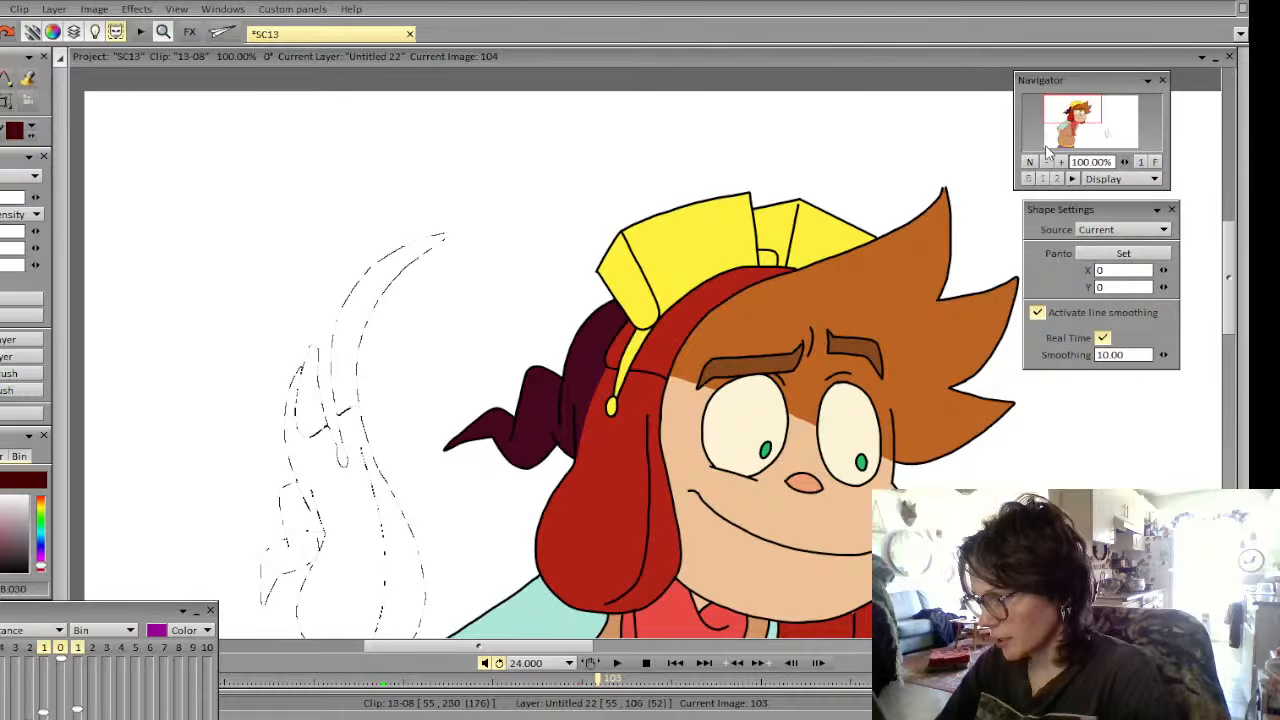
pyautogui.press('Right')
pyautogui.press('Right')
pyautogui.press('Right')
pyautogui.press('Left')
pyautogui.press('Left')
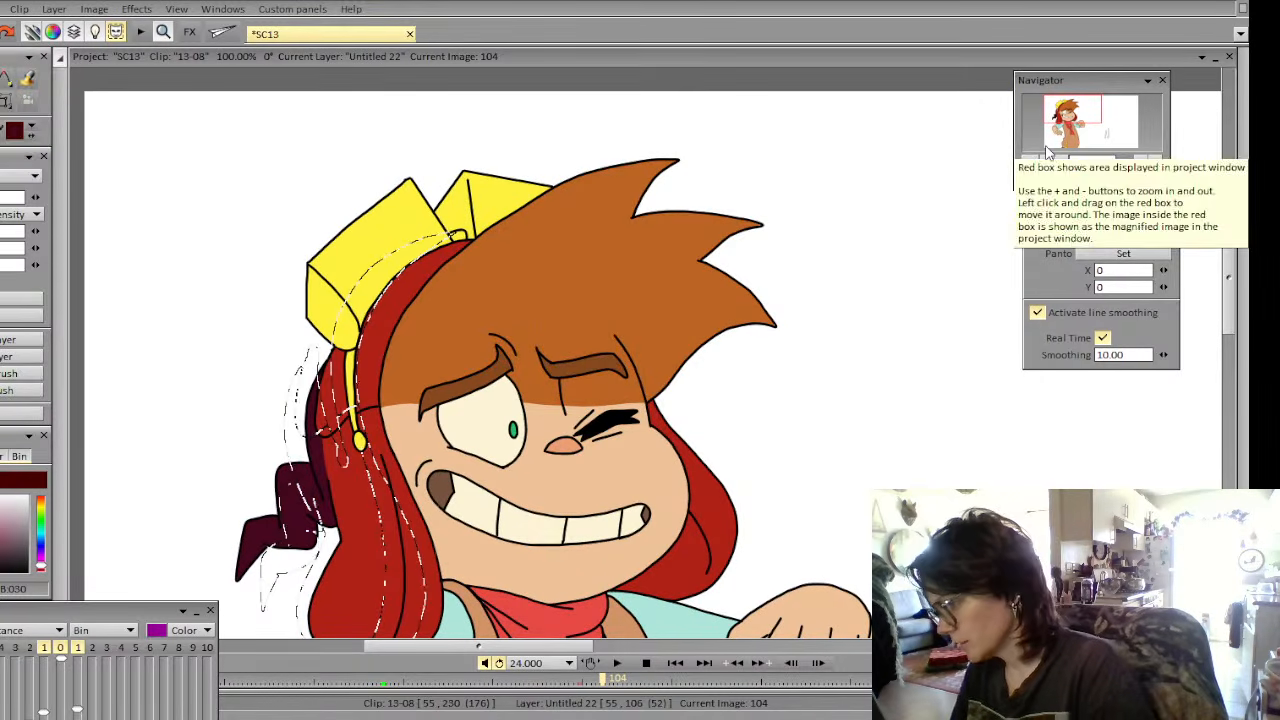
# Clear the selection around the cap region
pyautogui.click(2, 99)
pyautogui.click(15, 260)
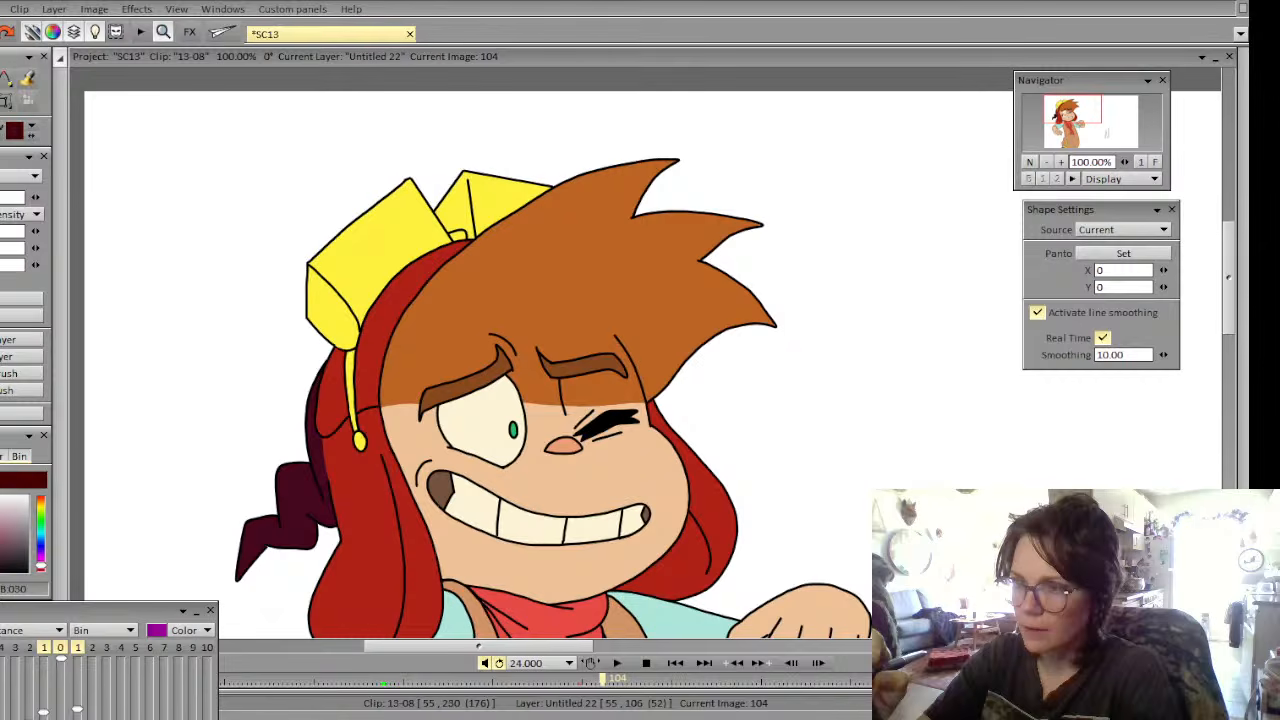
pyautogui.click(3, 99)
pyautogui.click(15, 260)
pyautogui.press('Right')
pyautogui.press('Left')
# Sample the hair's brown on frame 104 and compare the head's colours across frames 104 to 106
pyautogui.keyDown('alt'); pyautogui.click(668, 367); pyautogui.keyUp('alt')
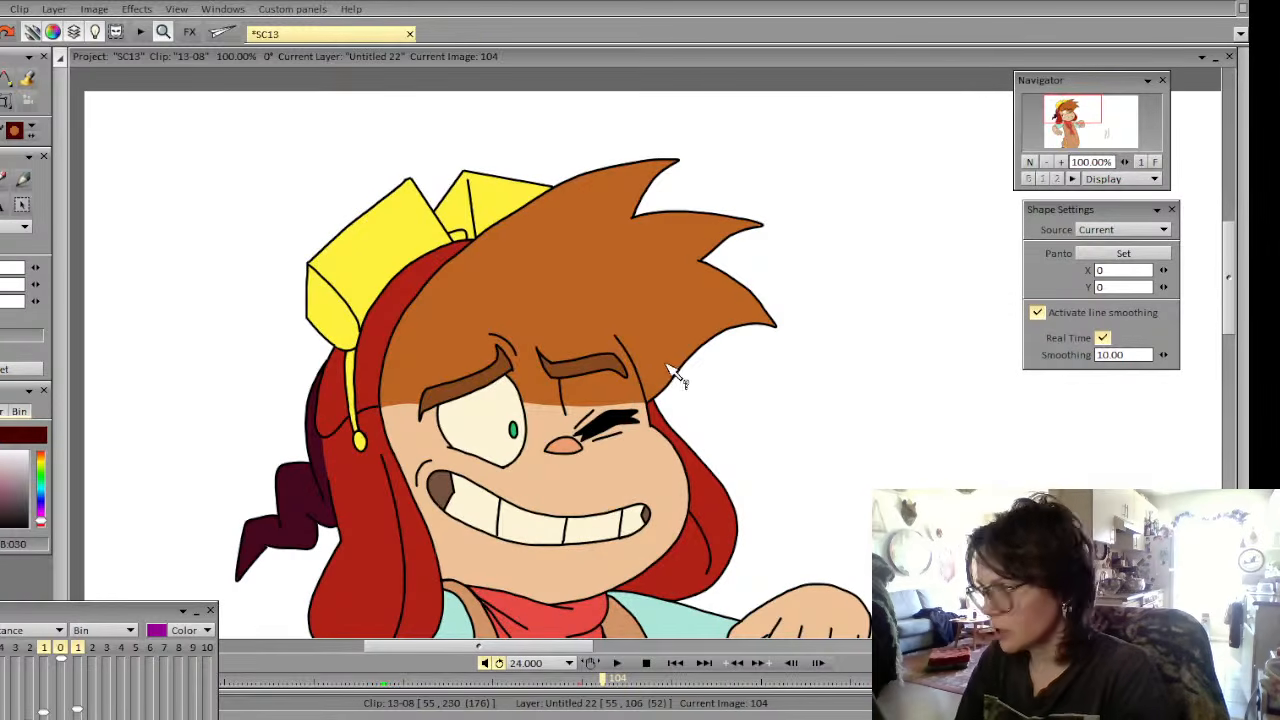
pyautogui.press('Right')
pyautogui.press('Right')
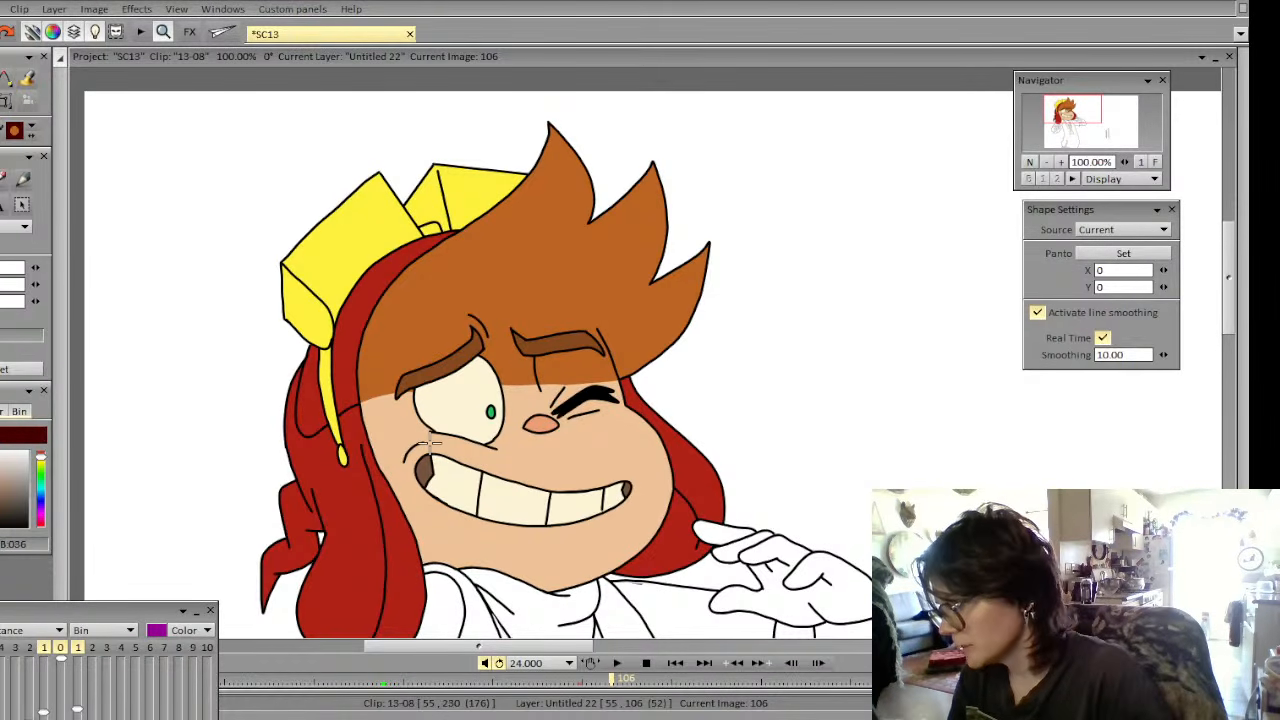
pyautogui.press('Left')
pyautogui.press('Left')
pyautogui.press('Right')
pyautogui.press('Left')
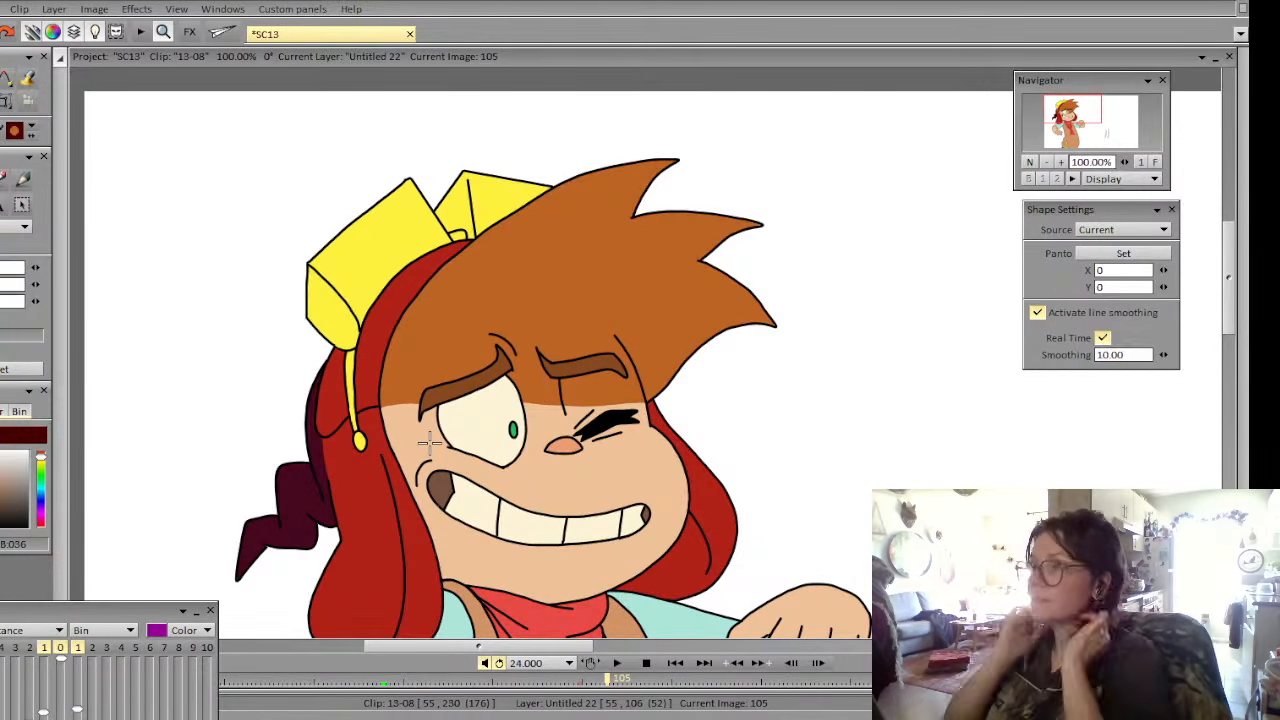
pyautogui.press('Left')
pyautogui.press('Right')
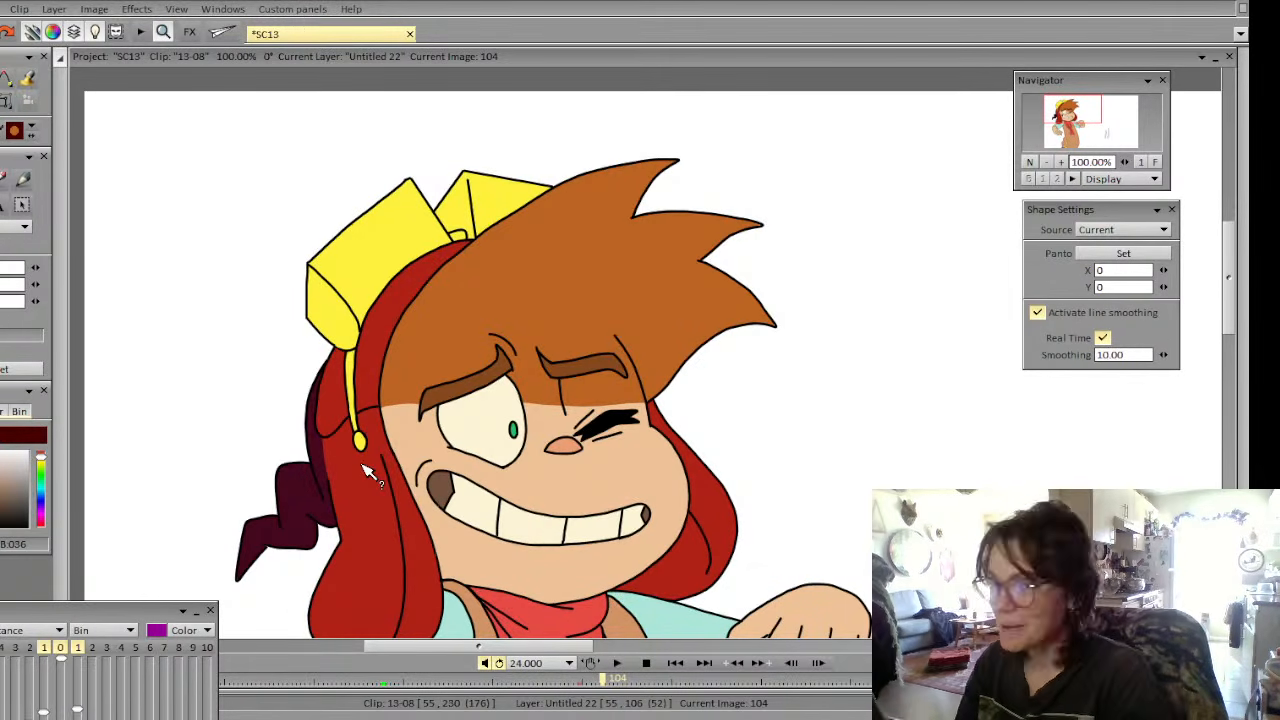
# Pick the tail's dark maroon from frame 105 as the drawing colour and select the red cap region on frame 106
pyautogui.click(373, 517)
pyautogui.press('Left')
pyautogui.press('Right')
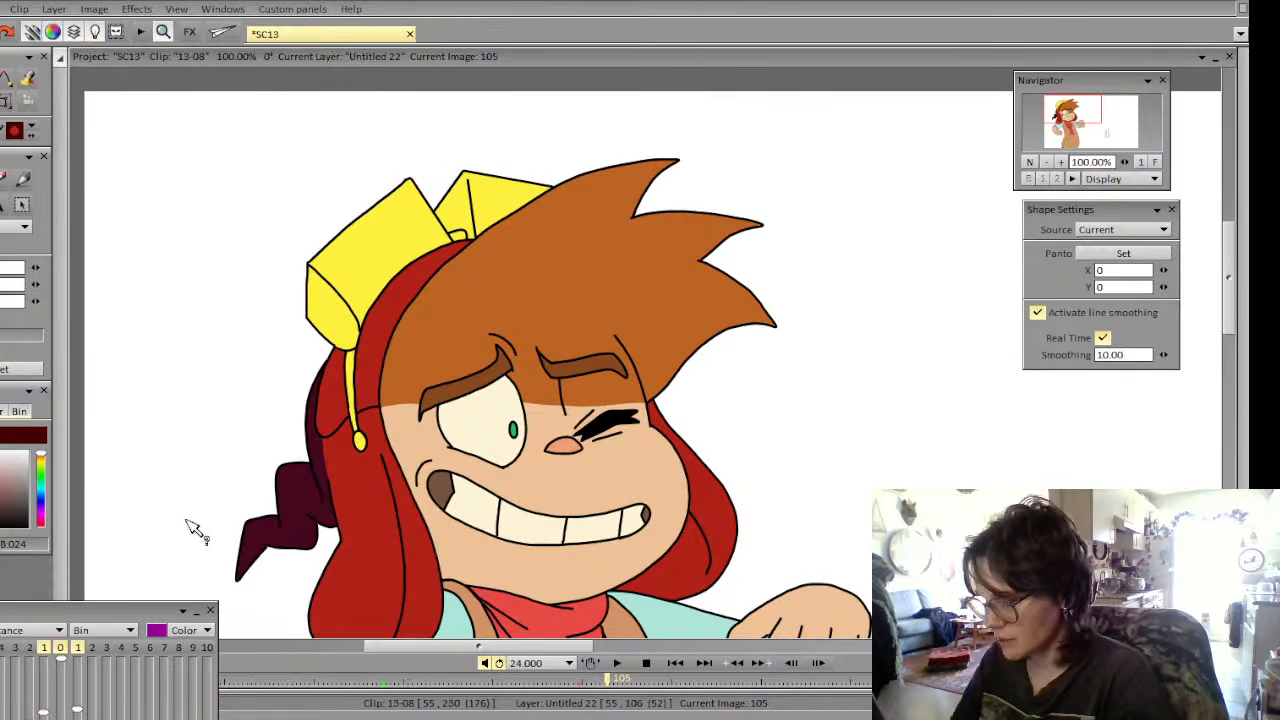
pyautogui.press('Right')
pyautogui.press('Right')
pyautogui.press('Left')
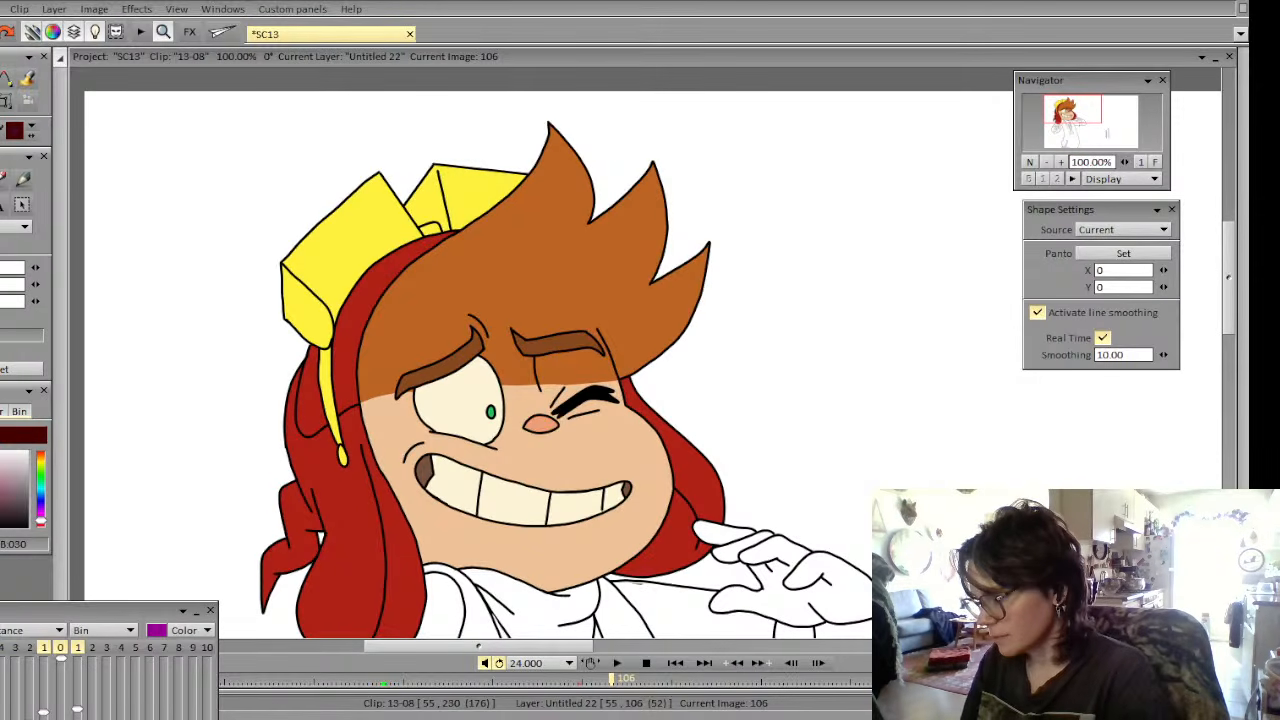
pyautogui.click(345, 541)
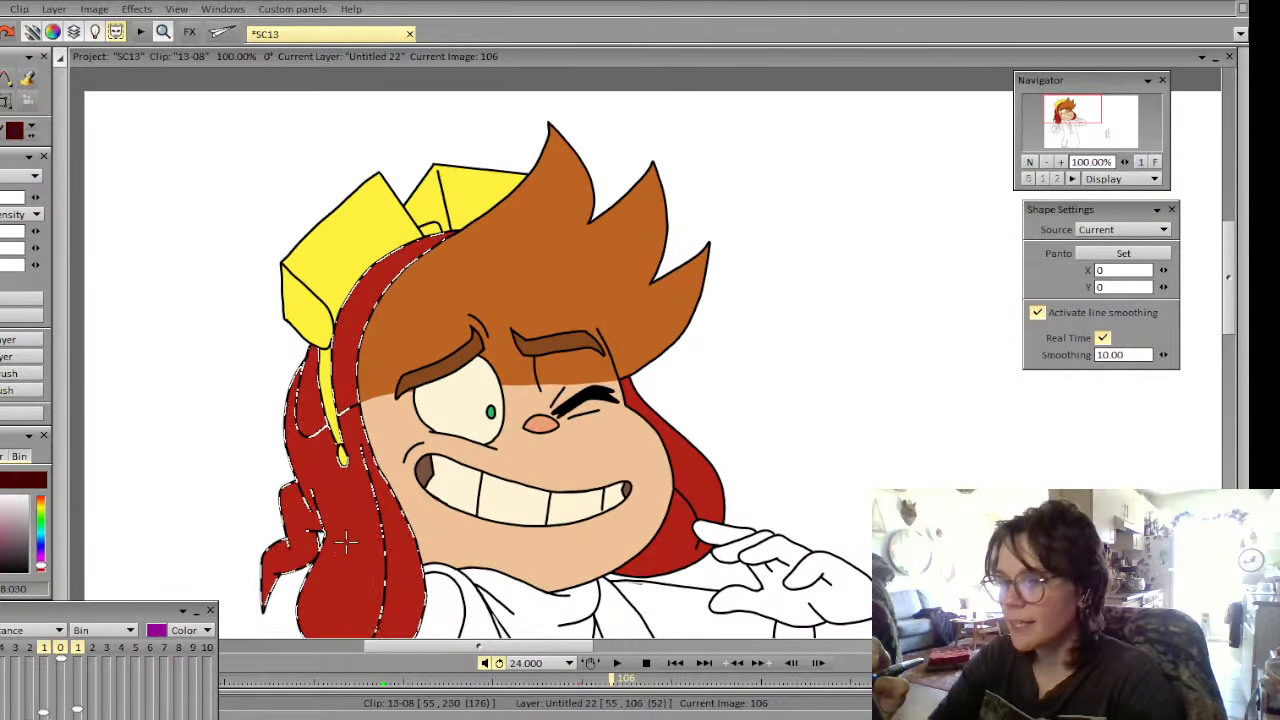
# Paint the tail and the cap's back edge dark maroon inside the selection on frame 106 with freehand strokes
pyautogui.click(0, 78)
pyautogui.moveTo(1067, 117); pyautogui.dragTo(1072, 117)
pyautogui.moveTo(350, 370); pyautogui.dragTo(339, 412)
pyautogui.moveTo(349, 364)
pyautogui.mouseDown()
pyautogui.moveTo(336, 431)
pyautogui.moveTo(359, 494)
pyautogui.moveTo(351, 441)
pyautogui.moveTo(366, 515)
pyautogui.mouseUp()
pyautogui.moveTo(354, 438); pyautogui.dragTo(360, 490)
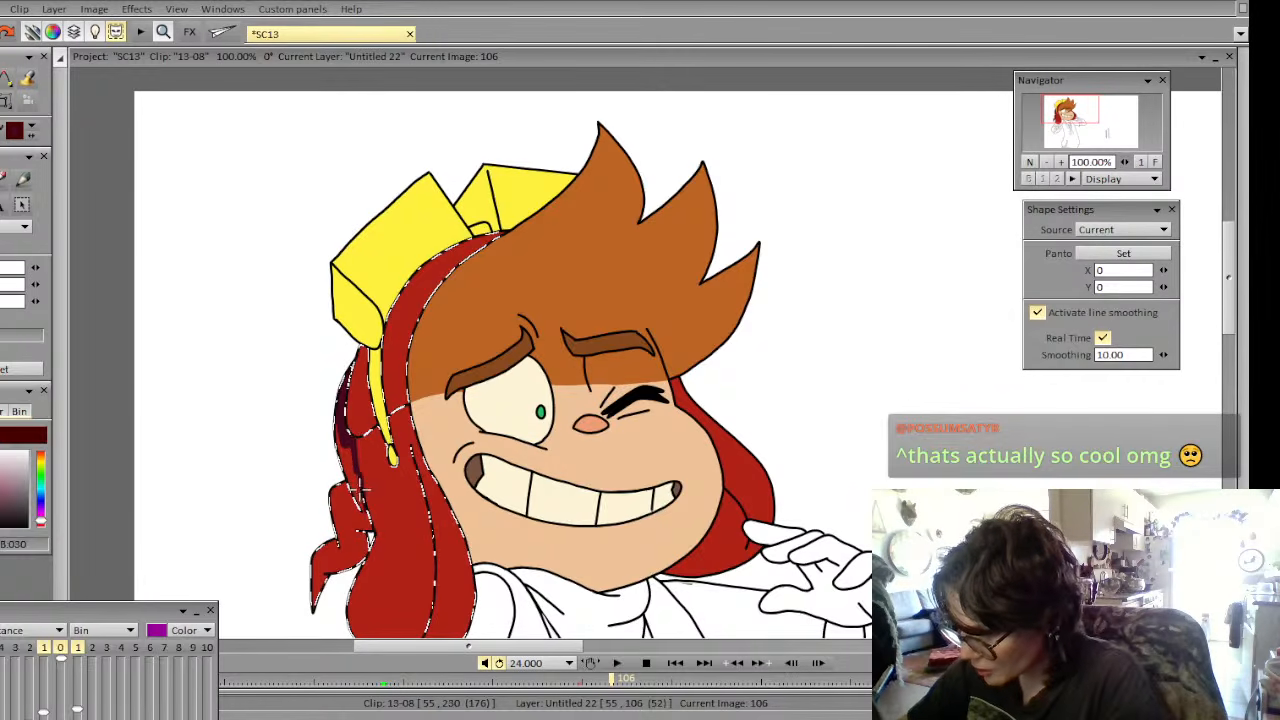
pyautogui.moveTo(355, 437)
pyautogui.mouseDown()
pyautogui.moveTo(373, 533)
pyautogui.moveTo(347, 504)
pyautogui.moveTo(360, 529)
pyautogui.moveTo(340, 455)
pyautogui.mouseUp()
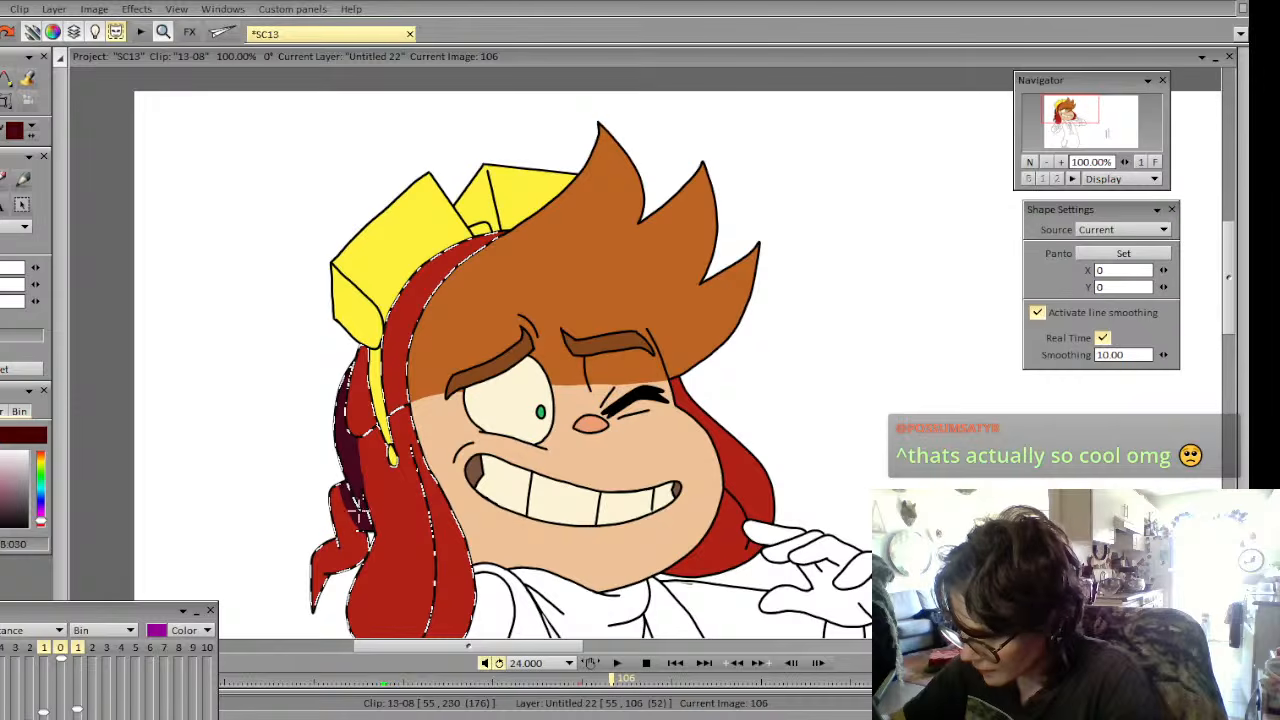
pyautogui.moveTo(355, 520)
pyautogui.mouseDown()
pyautogui.moveTo(331, 479)
pyautogui.moveTo(343, 545)
pyautogui.moveTo(360, 531)
pyautogui.moveTo(369, 540)
pyautogui.moveTo(316, 606)
pyautogui.mouseUp()
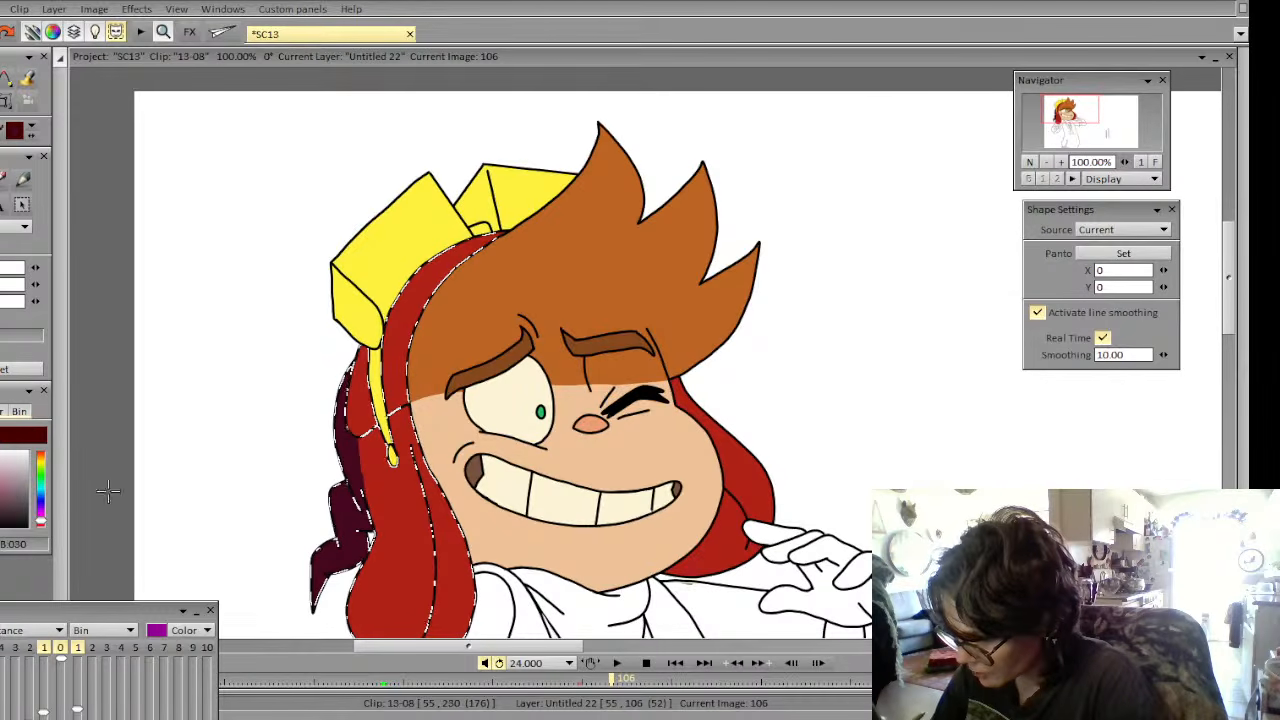
# Touch up the edge between the cap's red flap and the dark maroon tail on frame 106, using frame 105 as reference
pyautogui.press('i')
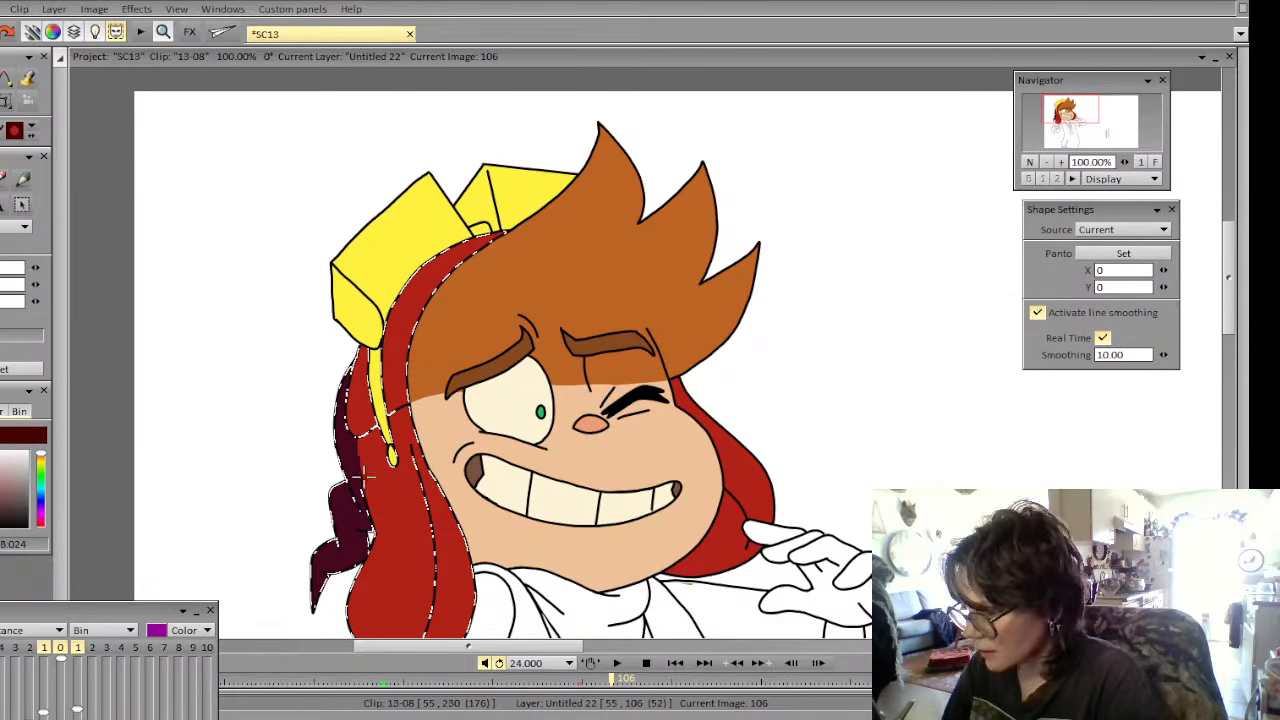
pyautogui.press('Left')
pyautogui.press('Right')
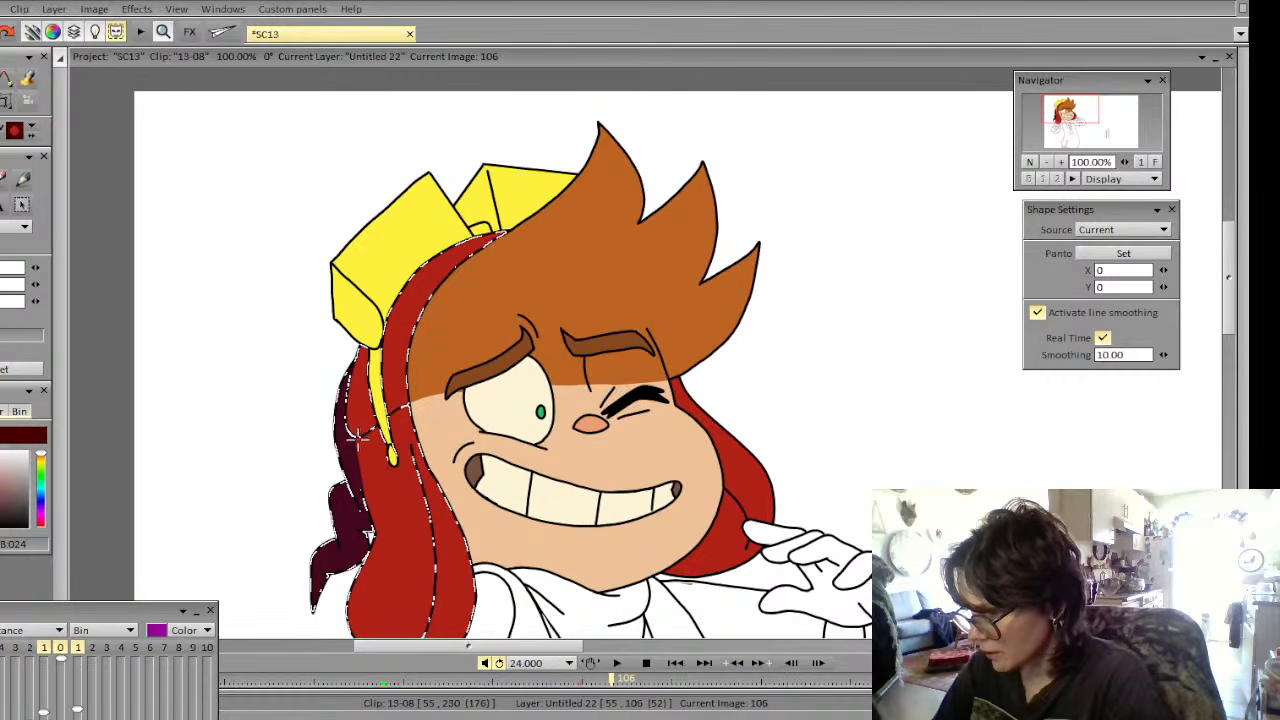
pyautogui.press('Left')
pyautogui.press('Right')
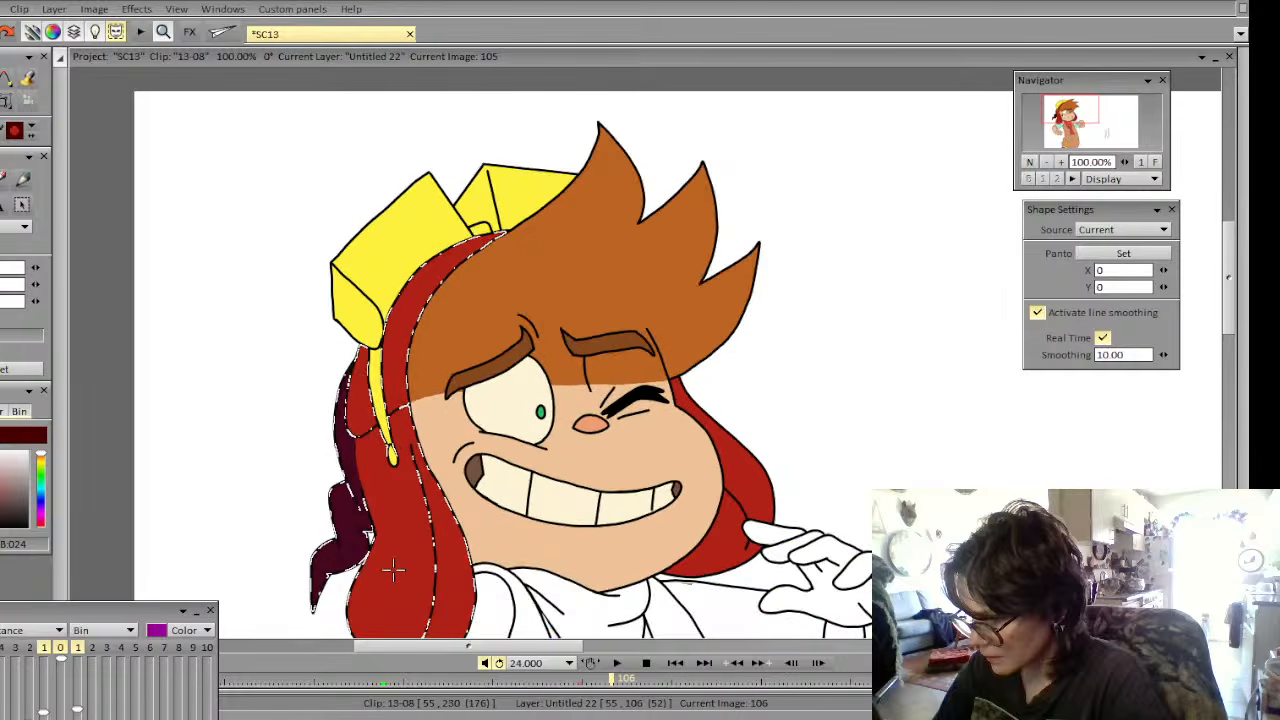
pyautogui.click(357, 488)
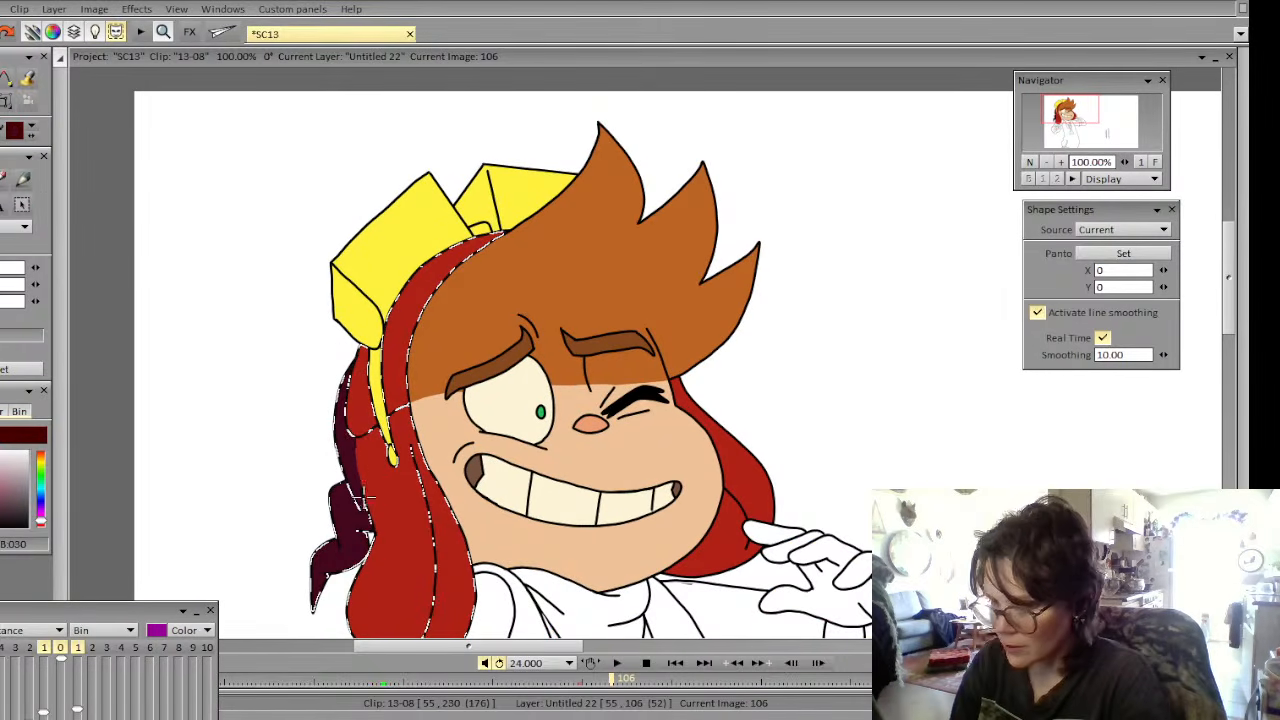
pyautogui.press('Left')
pyautogui.press('Right')
pyautogui.press('Left')
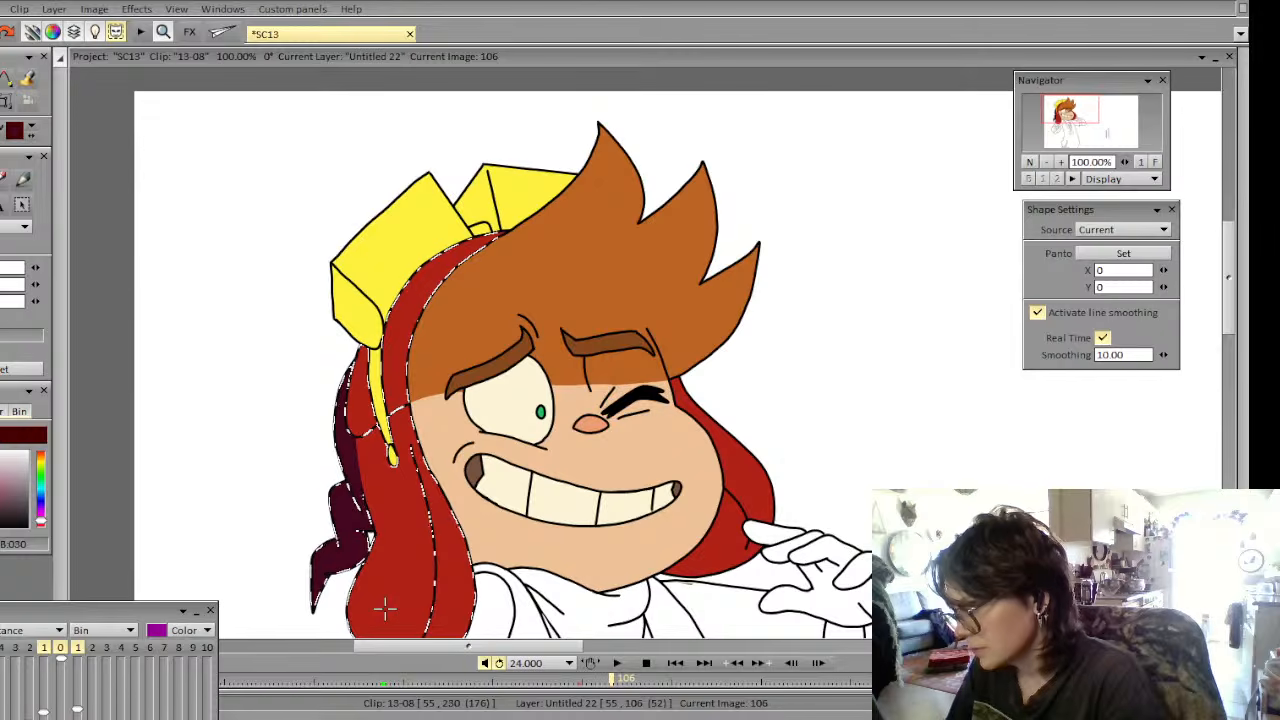
# Clear the selection around the cap and its tail on frame 106
pyautogui.click(1046, 161)
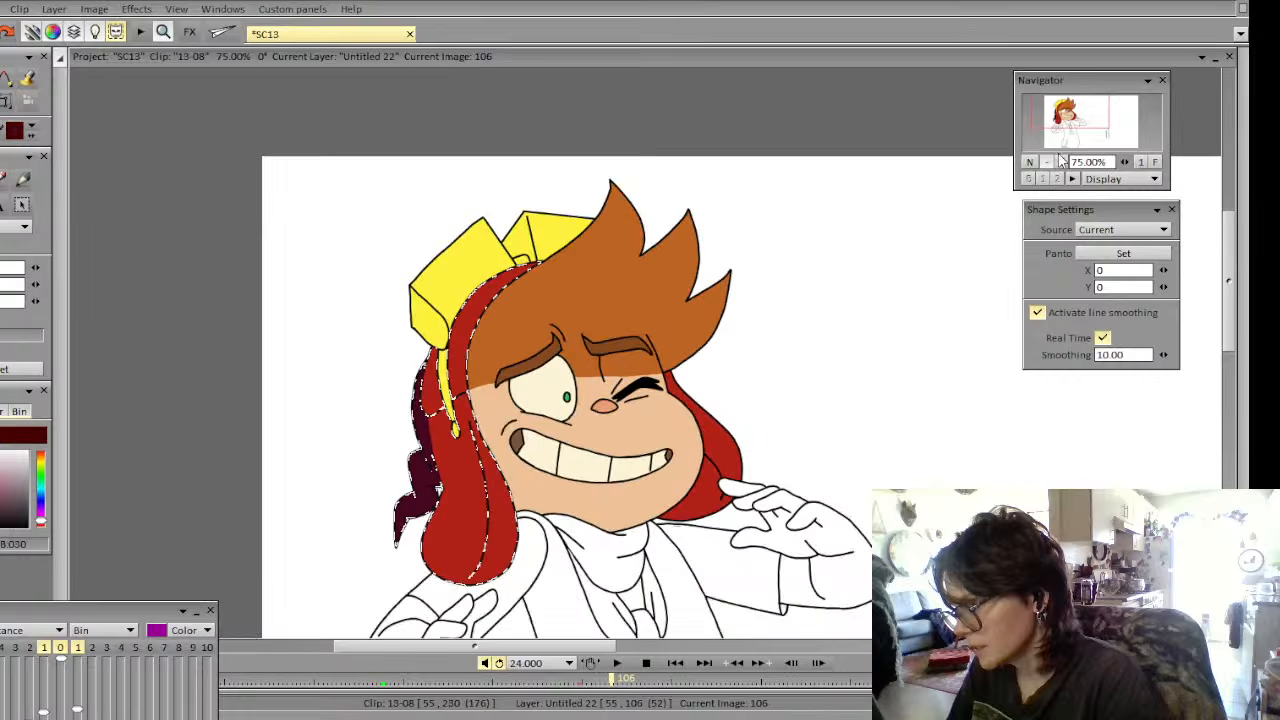
pyautogui.moveTo(1074, 125); pyautogui.dragTo(1058, 122)
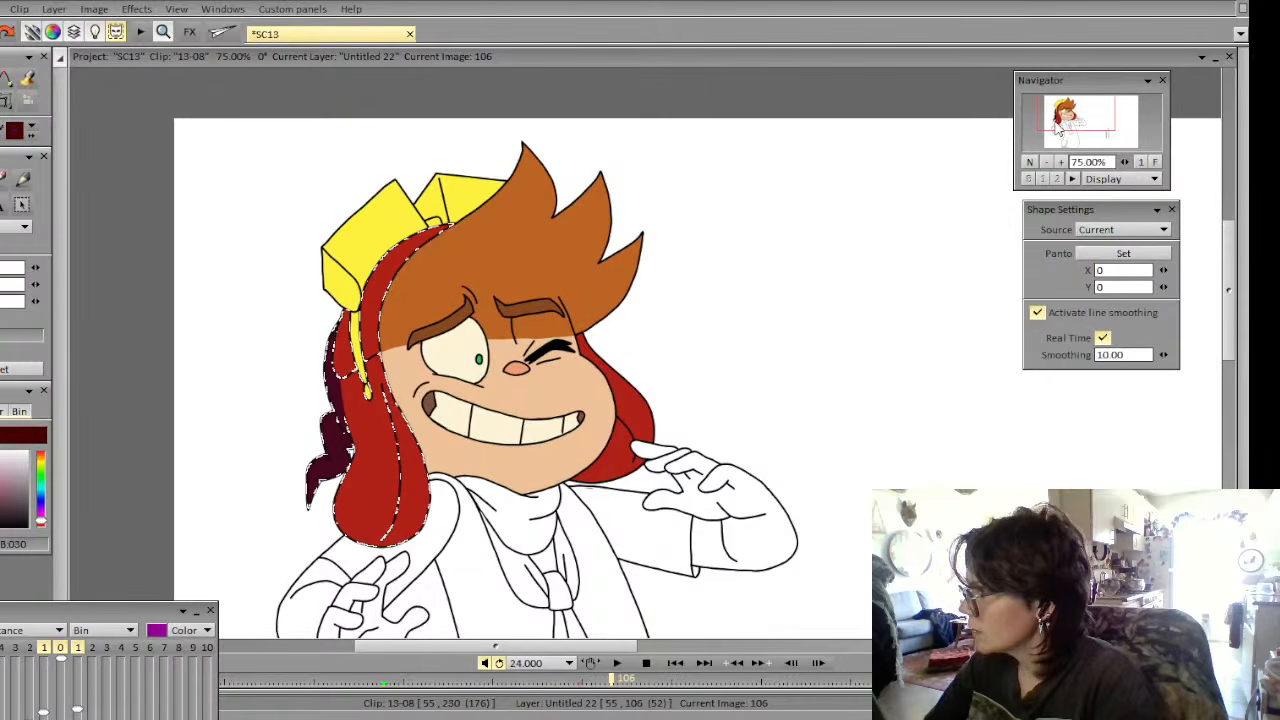
pyautogui.click(5, 101)
pyautogui.click(30, 261)
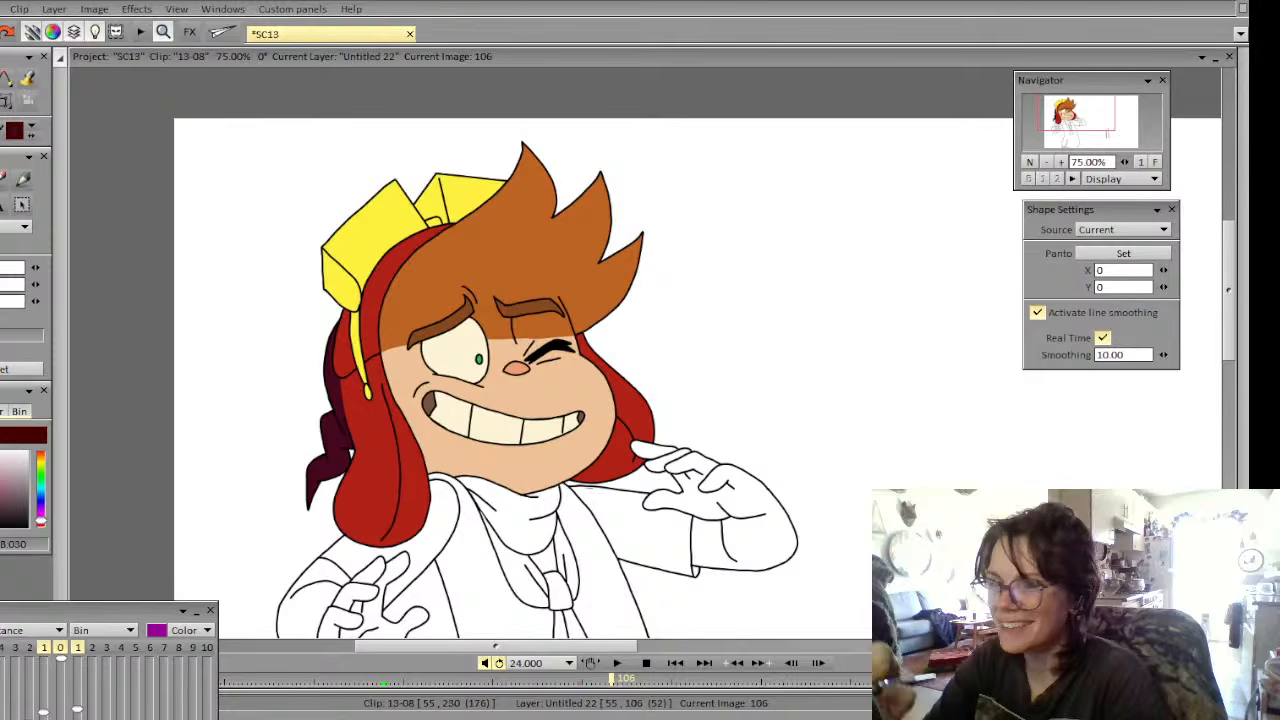
# Flip between frame 106 and the preceding frames to compare the finished head and cap colouring
pyautogui.press('Left')
pyautogui.press('Left')
pyautogui.press('Right')
pyautogui.press('Left')
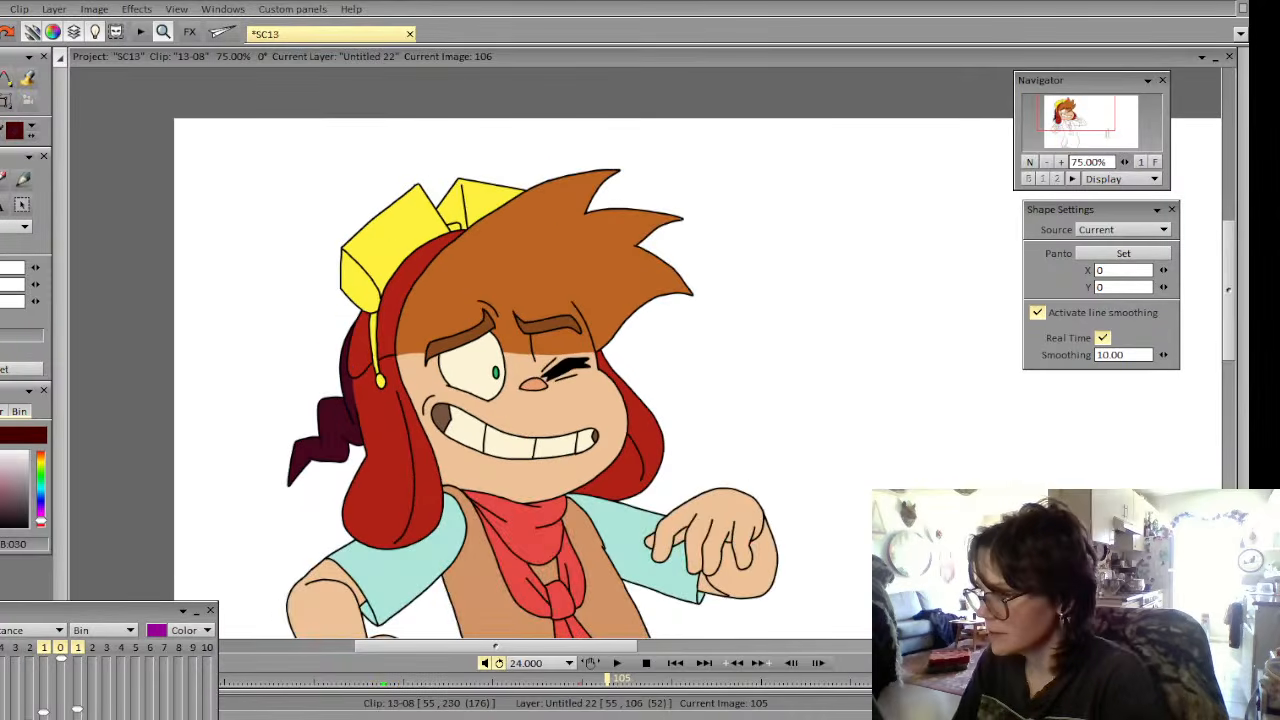
pyautogui.press('Right')
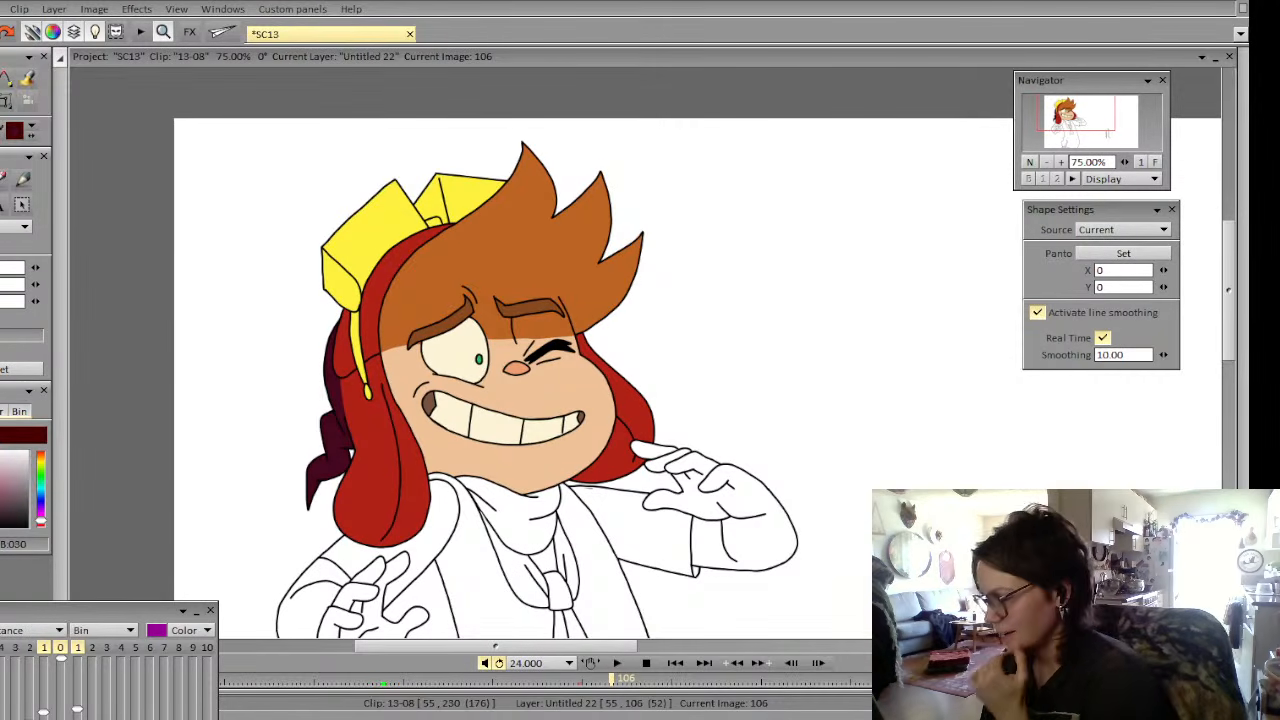
pyautogui.press('Left')
pyautogui.press('Right')
pyautogui.press('Left')
pyautogui.press('Right')
# Step through frames 105 to 108 to compare the coloured frames with the uncoloured line art that follows
pyautogui.press('Right')
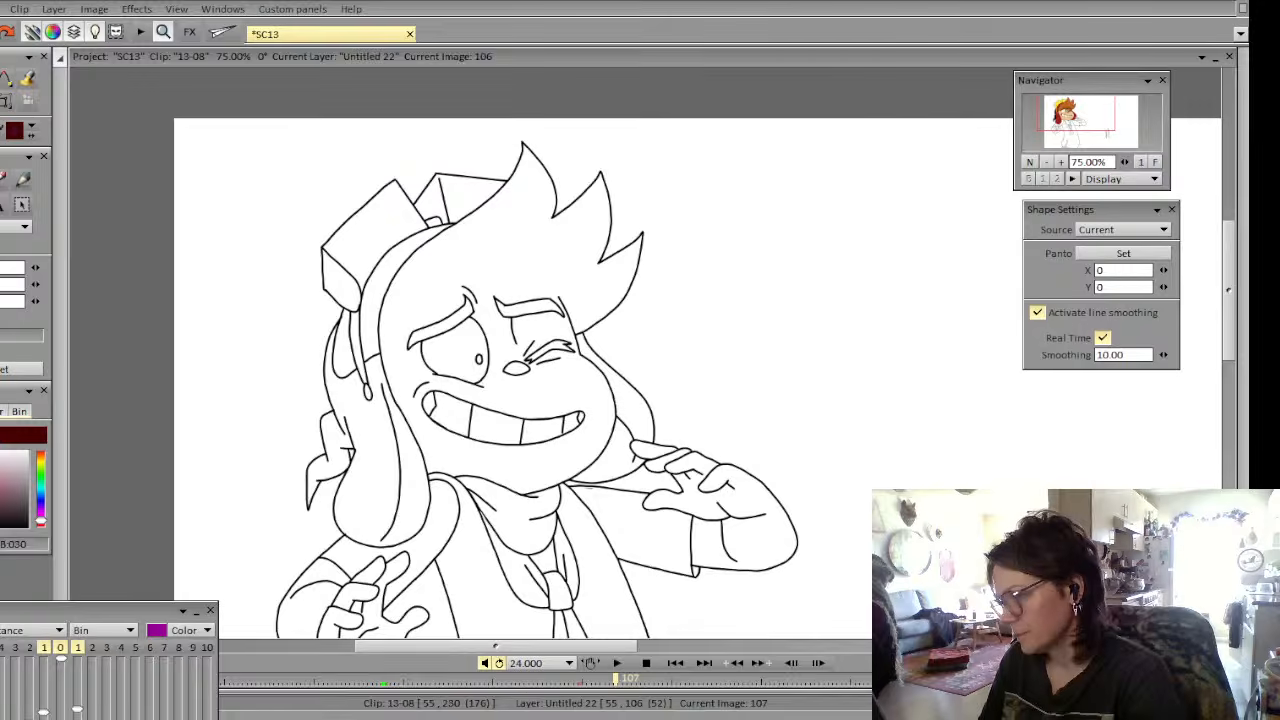
pyautogui.press('Left')
pyautogui.press('Left')
pyautogui.press('Right')
pyautogui.press('Right')
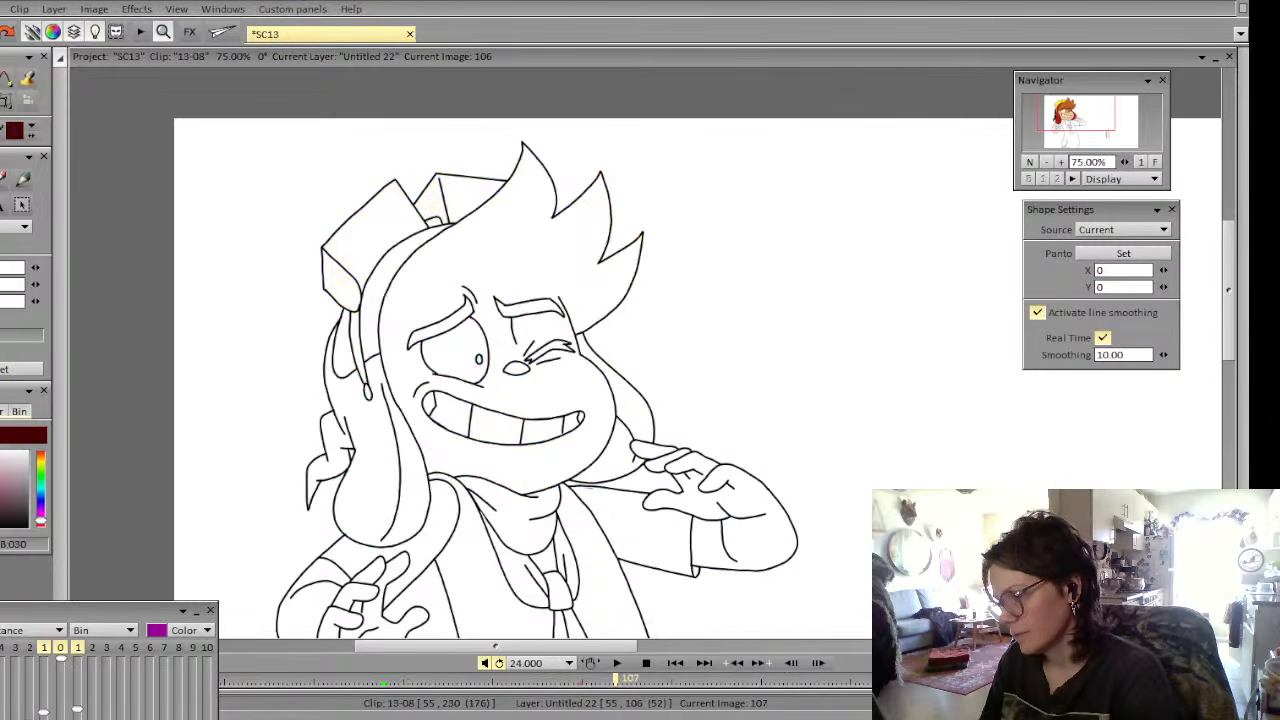
pyautogui.click(1048, 164)
pyautogui.moveTo(1077, 132); pyautogui.dragTo(1088, 135)
pyautogui.press('Left')
pyautogui.press('Left')
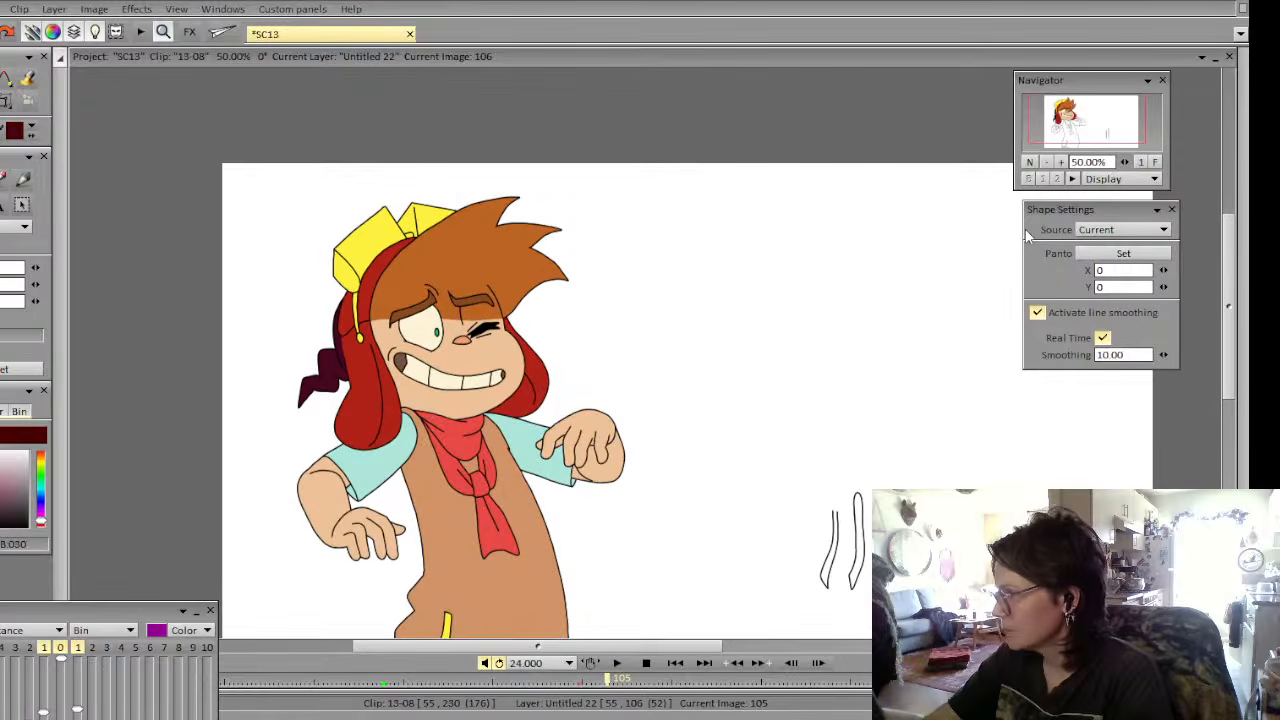
pyautogui.press('Right')
pyautogui.press('Right')
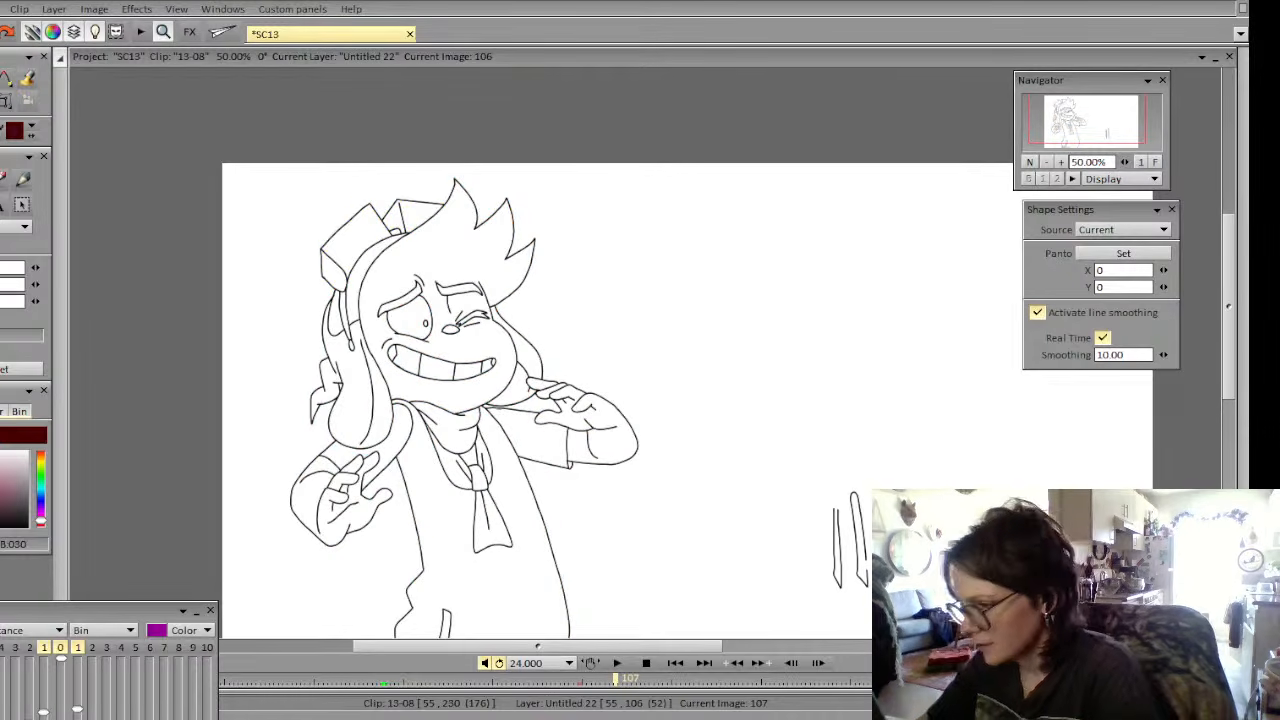
pyautogui.press('Right')
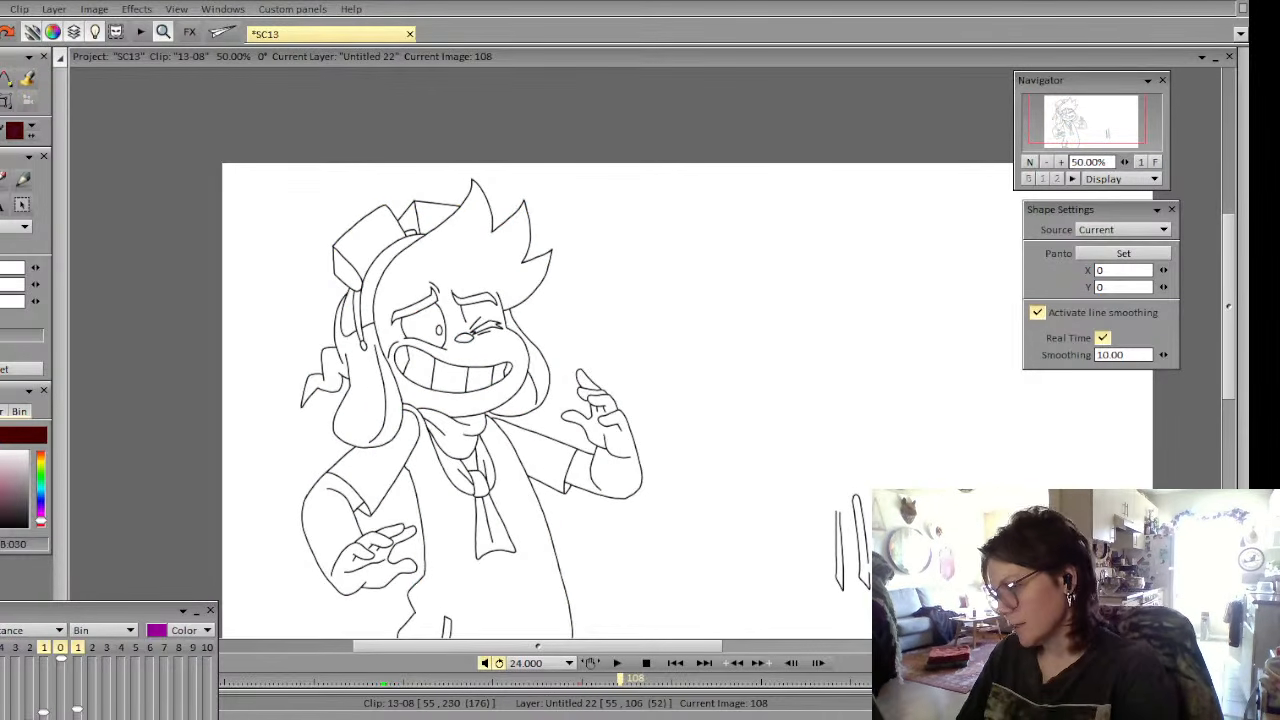
# Flip back through frames 108 to 103 to compare the partly coloured frame 106 with the fully coloured frames
pyautogui.press('Left')
pyautogui.press('Left')
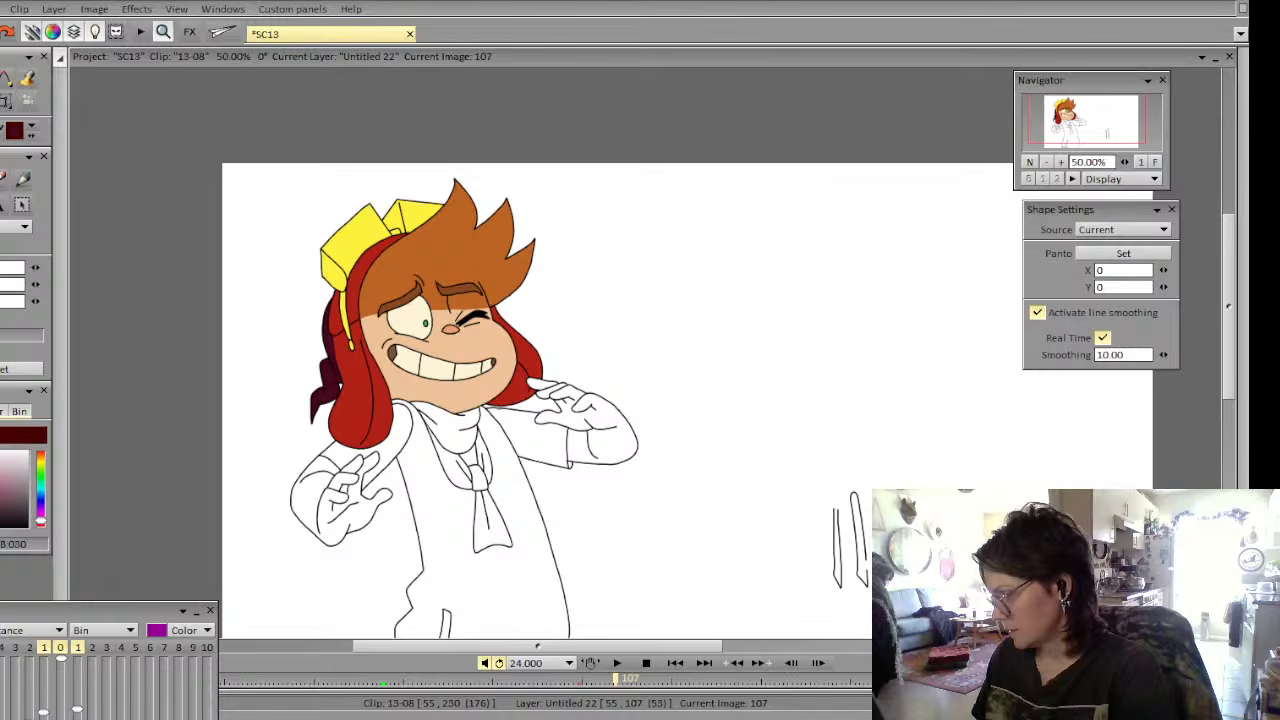
pyautogui.press('Left')
pyautogui.press('Right')
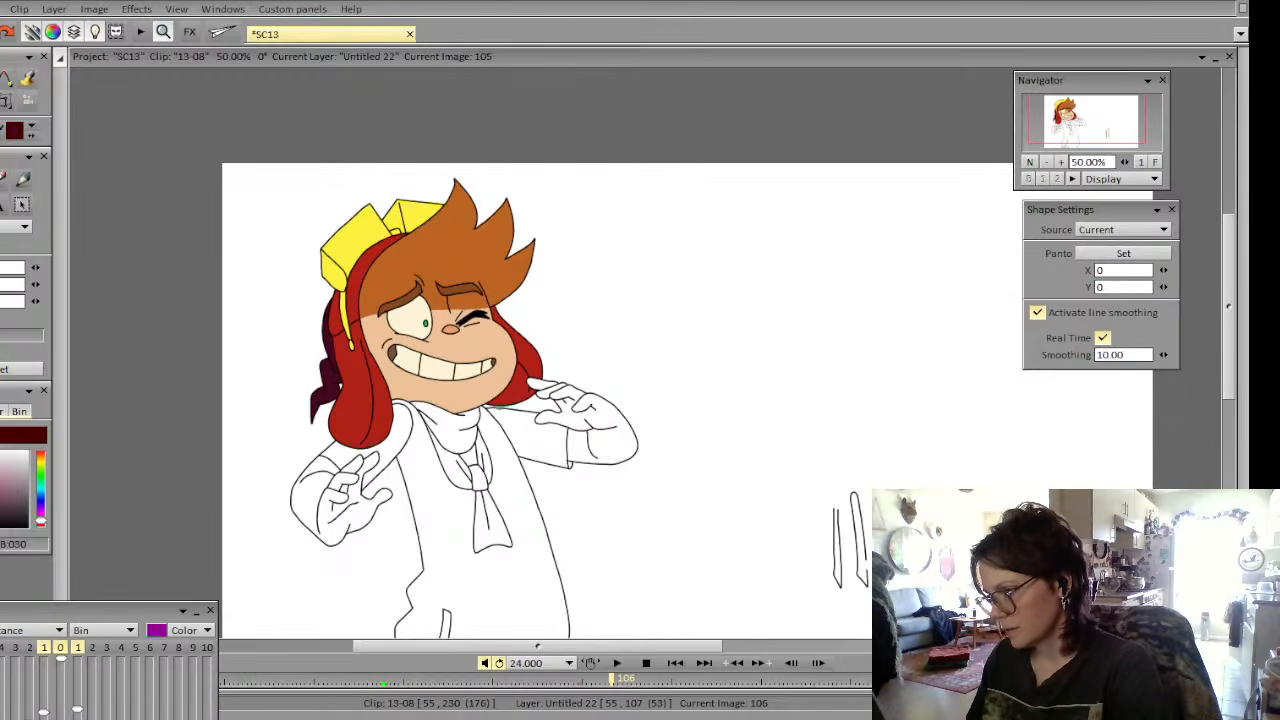
pyautogui.press('Left')
pyautogui.press('Left')
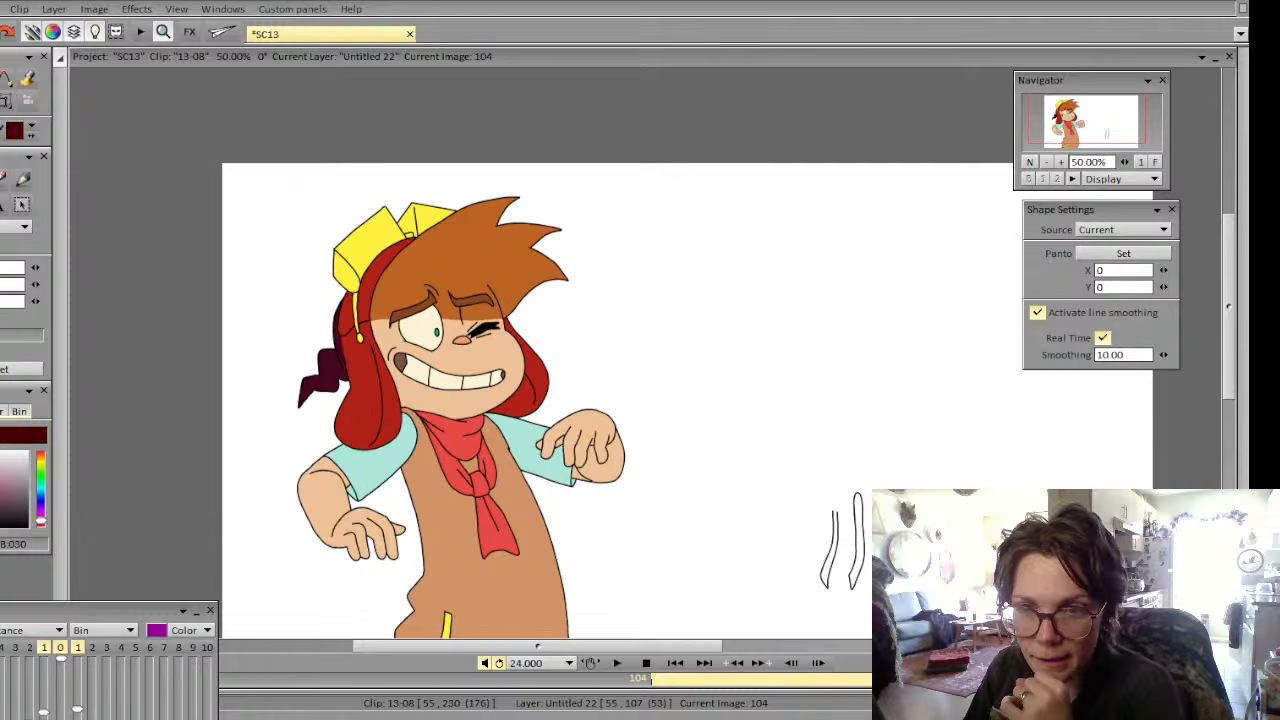
pyautogui.press('Left')
pyautogui.press('Right')
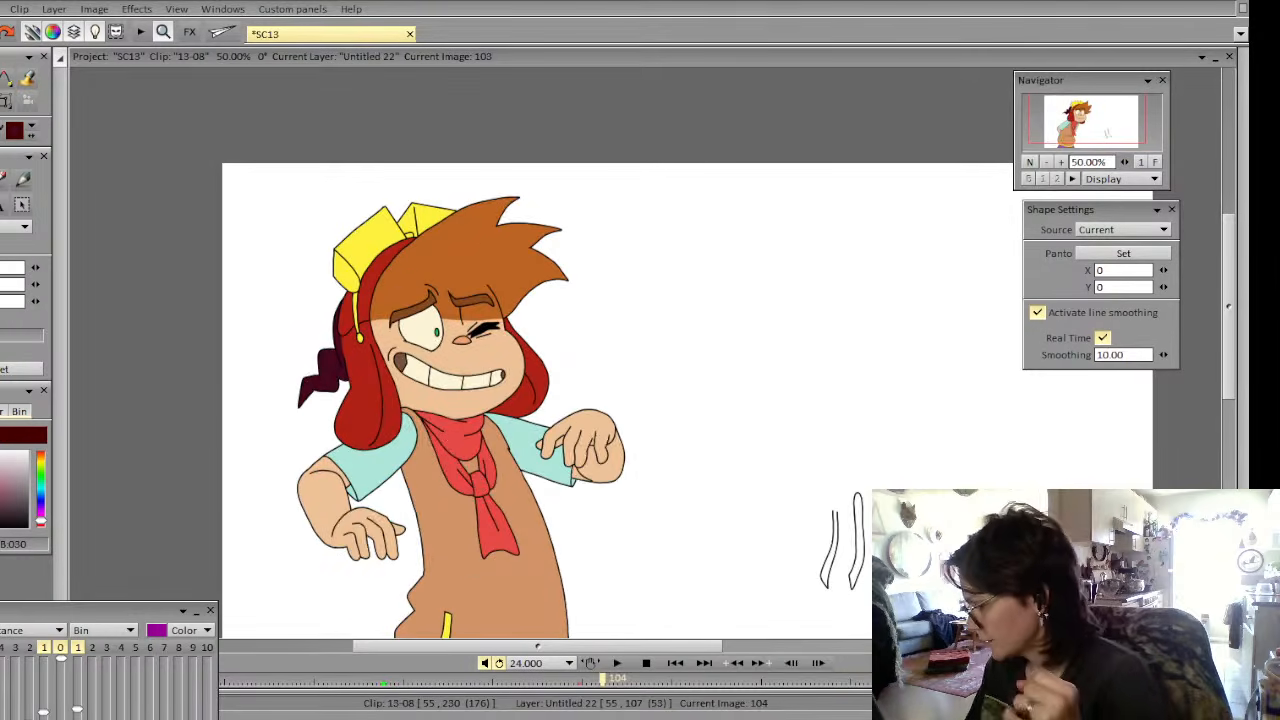
# Fill both arms and hands, including all fingers, on frame 106 with the skin colour from frame 105
pyautogui.press('Right')
pyautogui.press('Right')
pyautogui.press('Left')
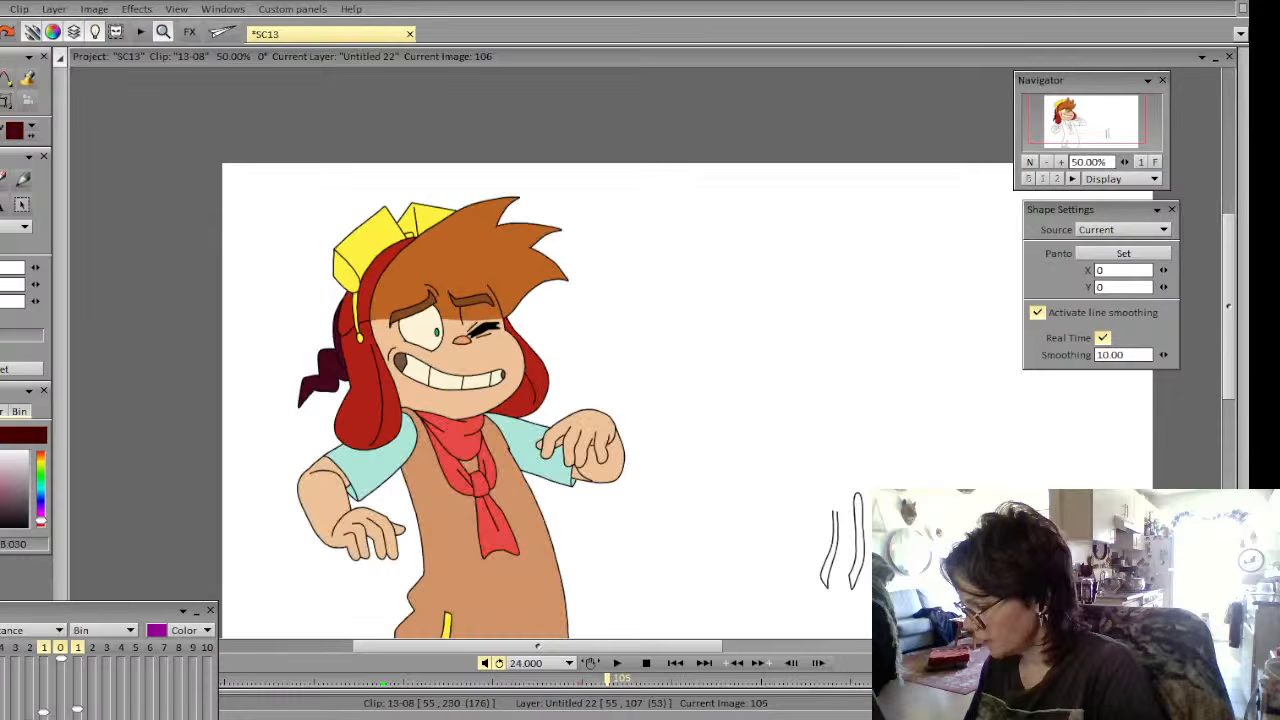
pyautogui.press('Right')
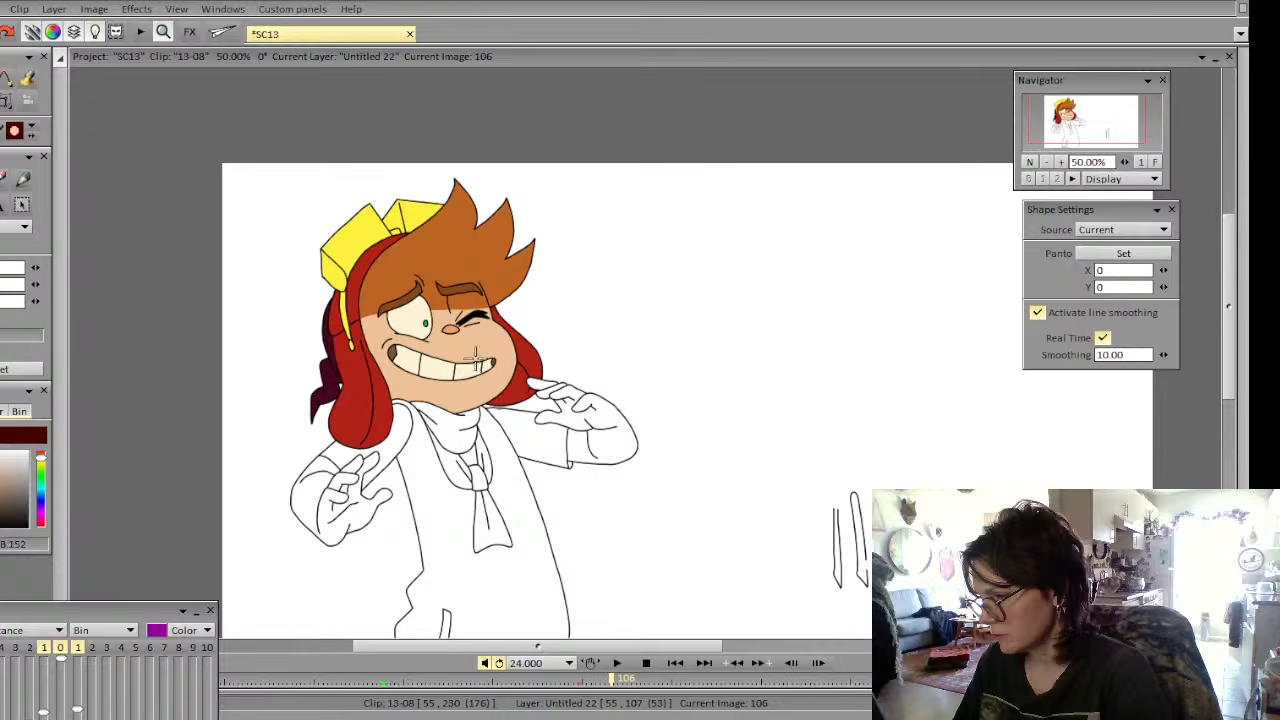
pyautogui.click(28, 78)
pyautogui.click(1062, 162)
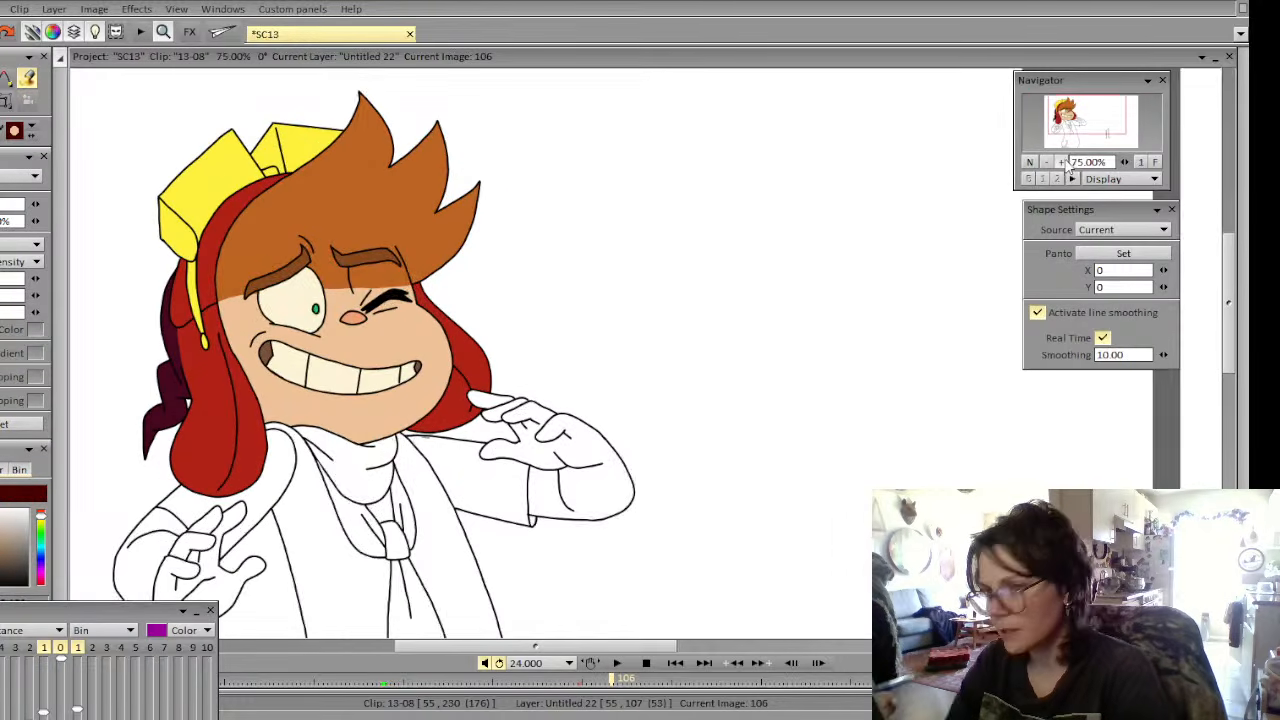
pyautogui.moveTo(1074, 124); pyautogui.dragTo(1062, 131)
pyautogui.click(400, 402)
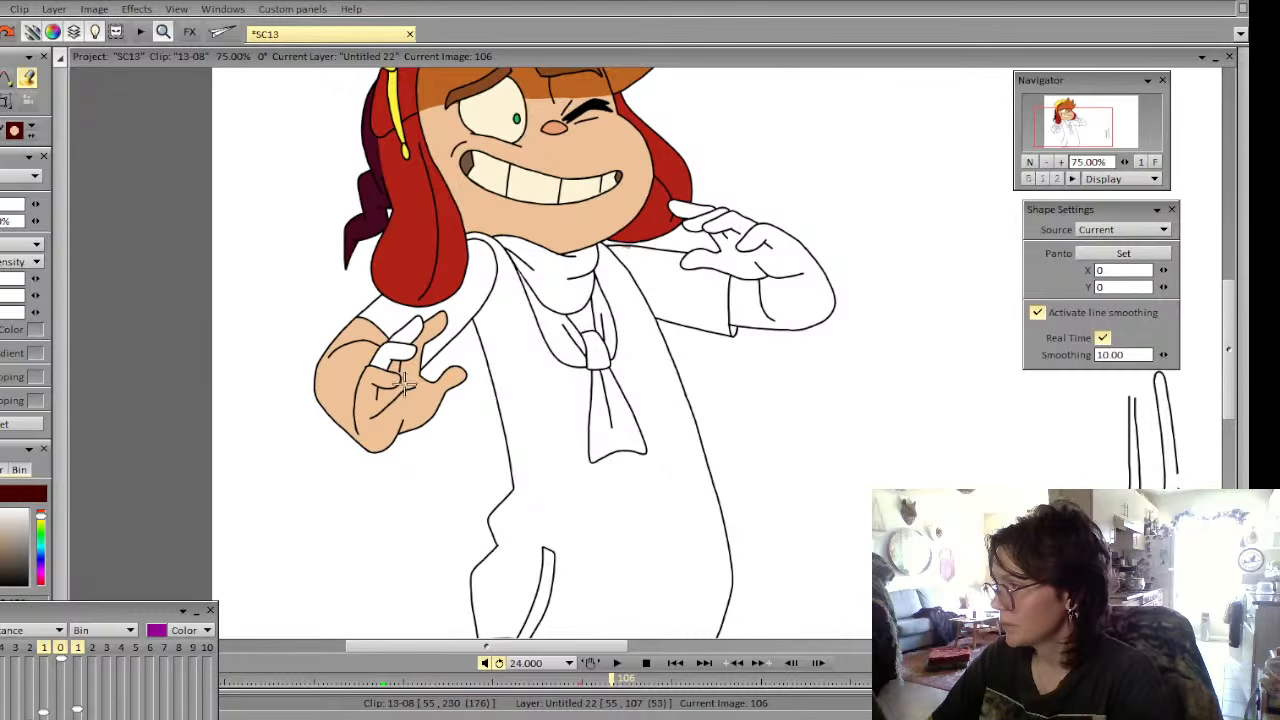
pyautogui.click(758, 304)
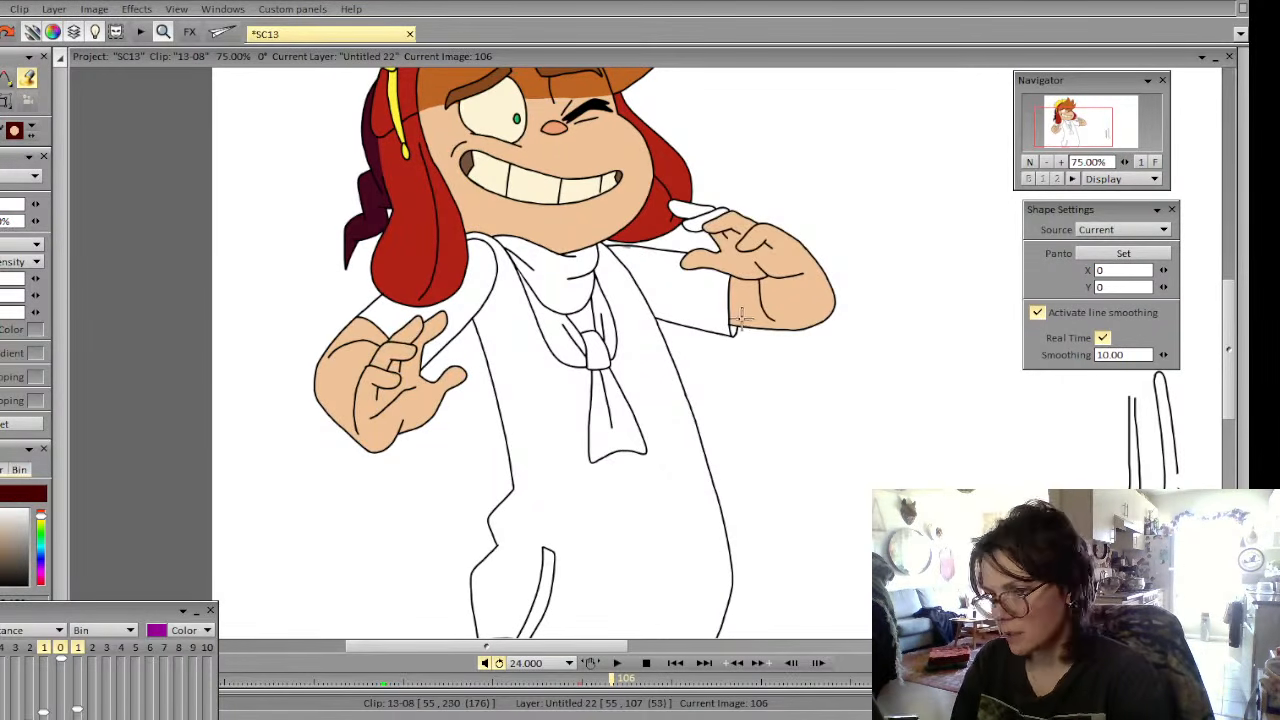
pyautogui.click(692, 211)
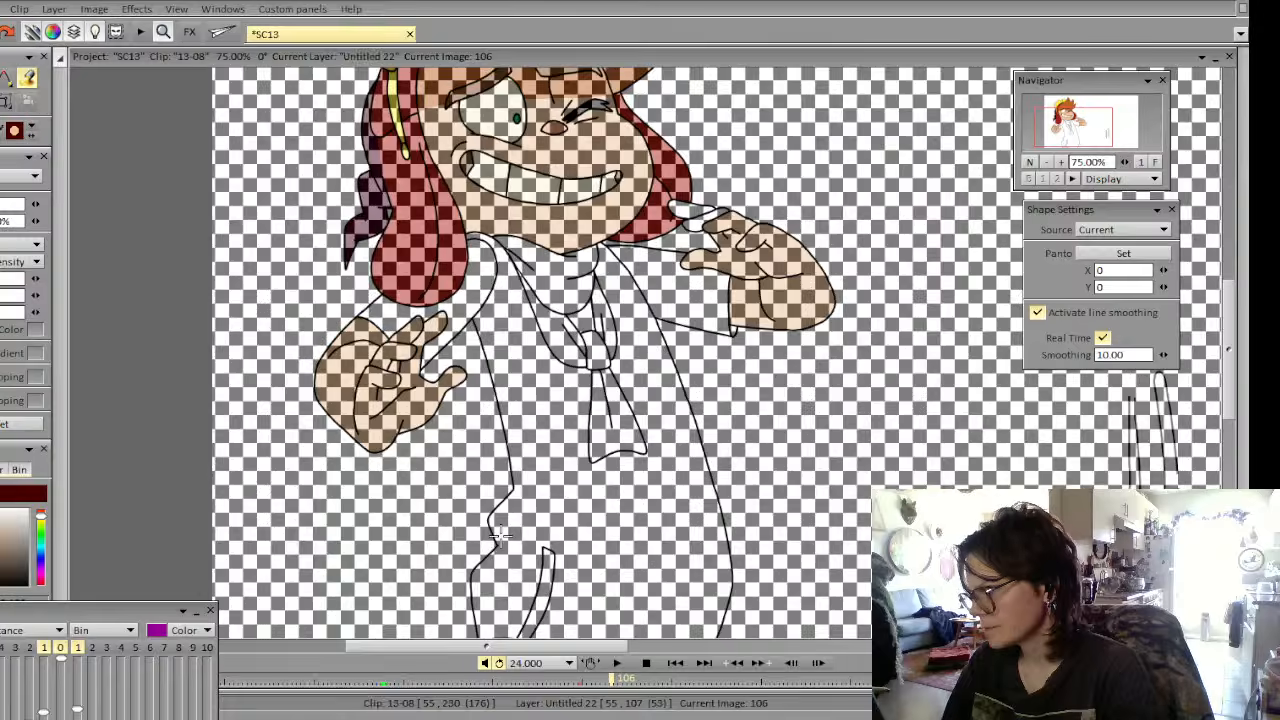
pyautogui.hotkey('ctrl', 'z')
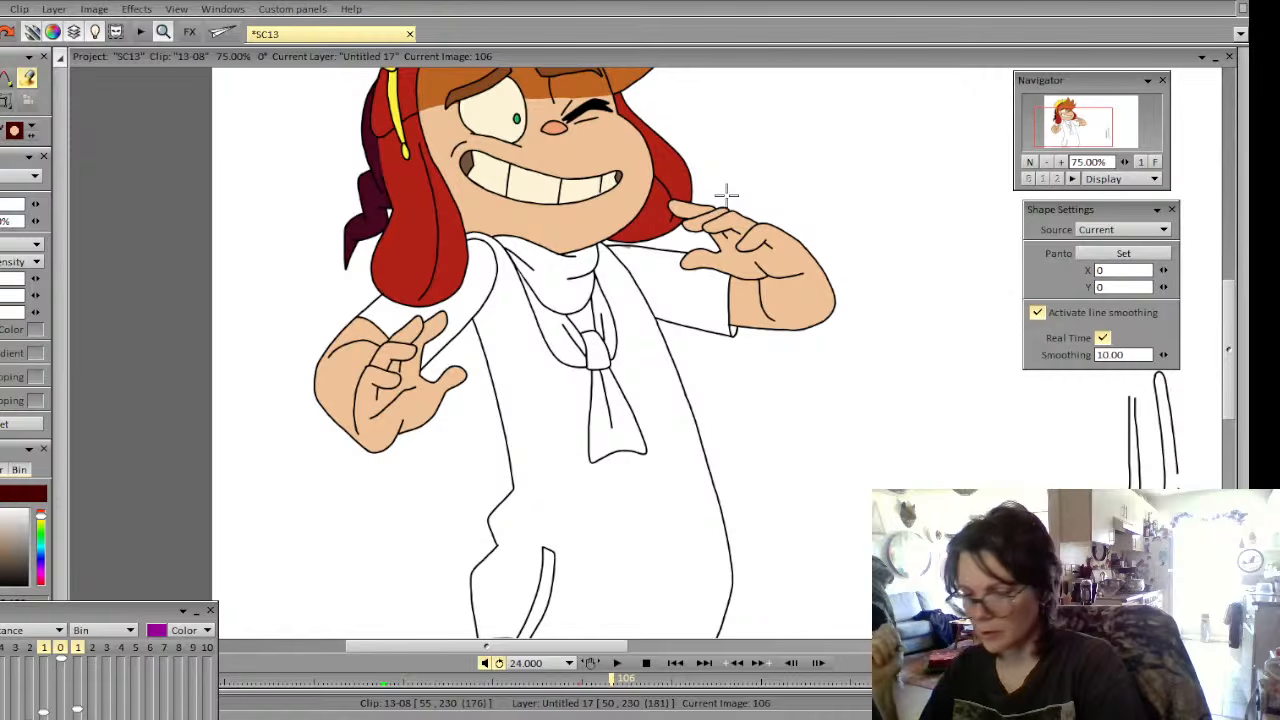
# Pick the sleeves' pale teal from frame 105 as the fill colour and return to frame 106
pyautogui.press('b')
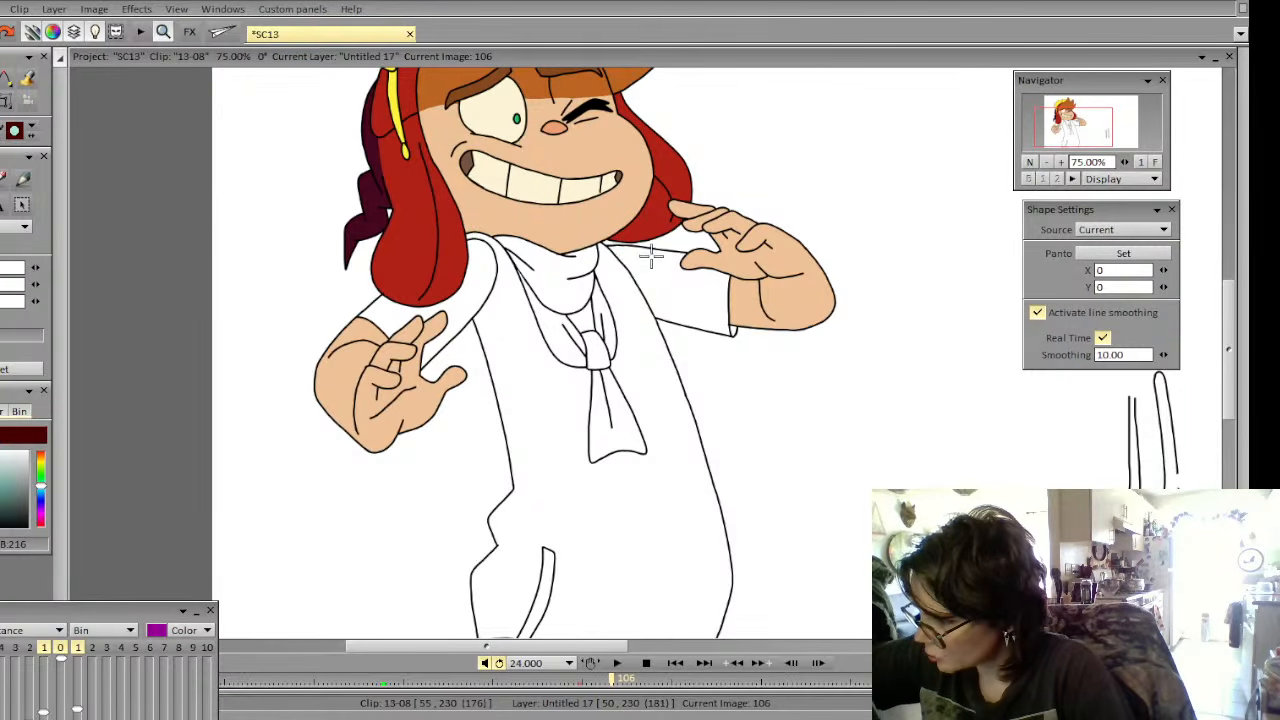
pyautogui.press('Left')
pyautogui.press('Right')
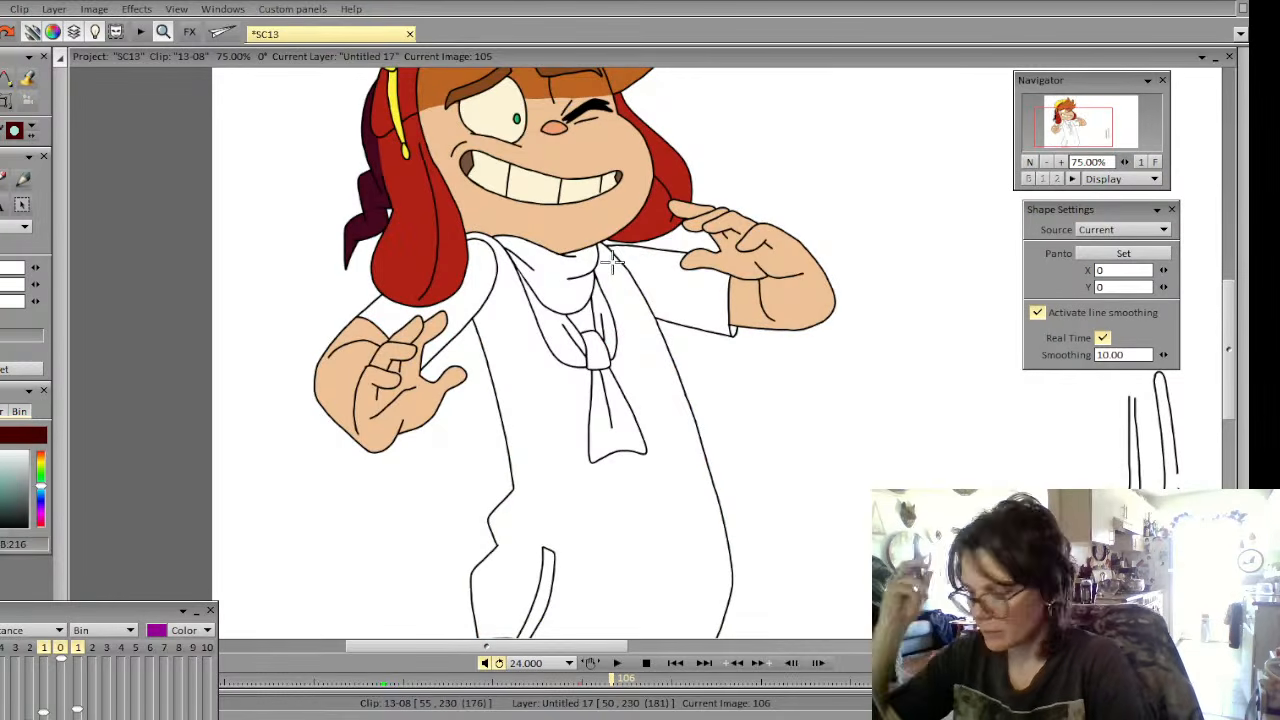
pyautogui.press('Left')
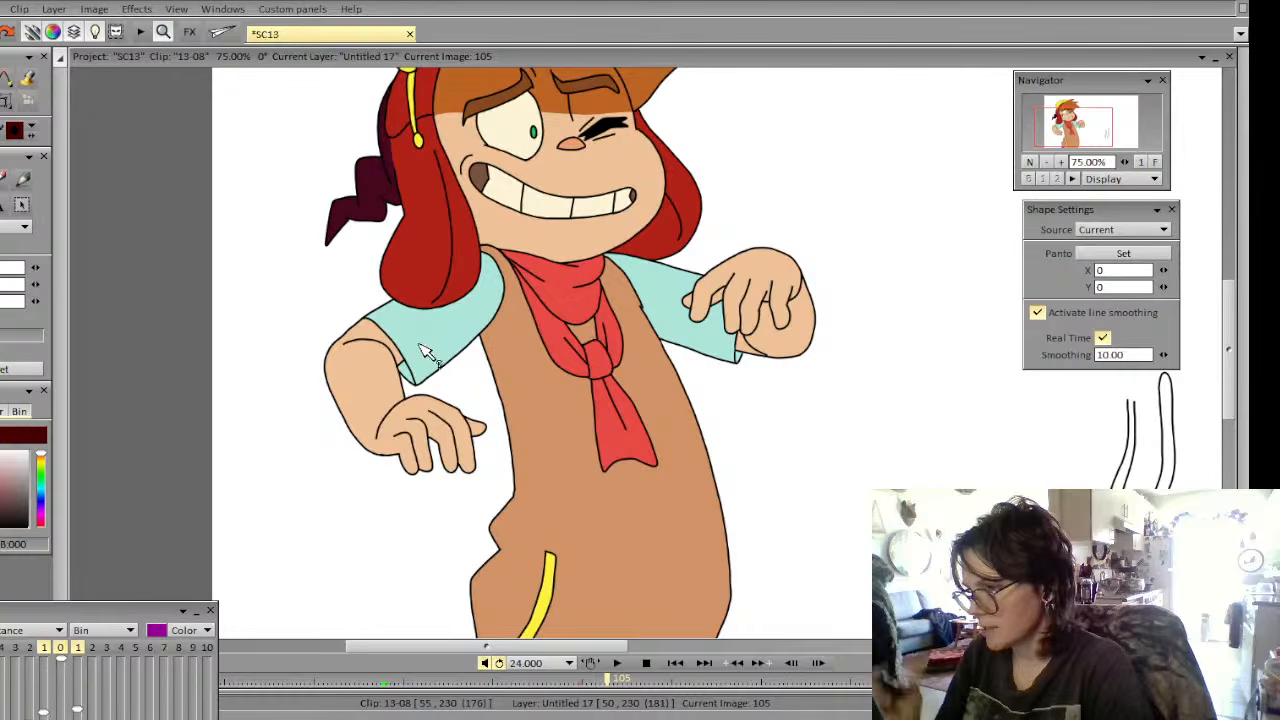
pyautogui.press('Right')
pyautogui.click(28, 78)
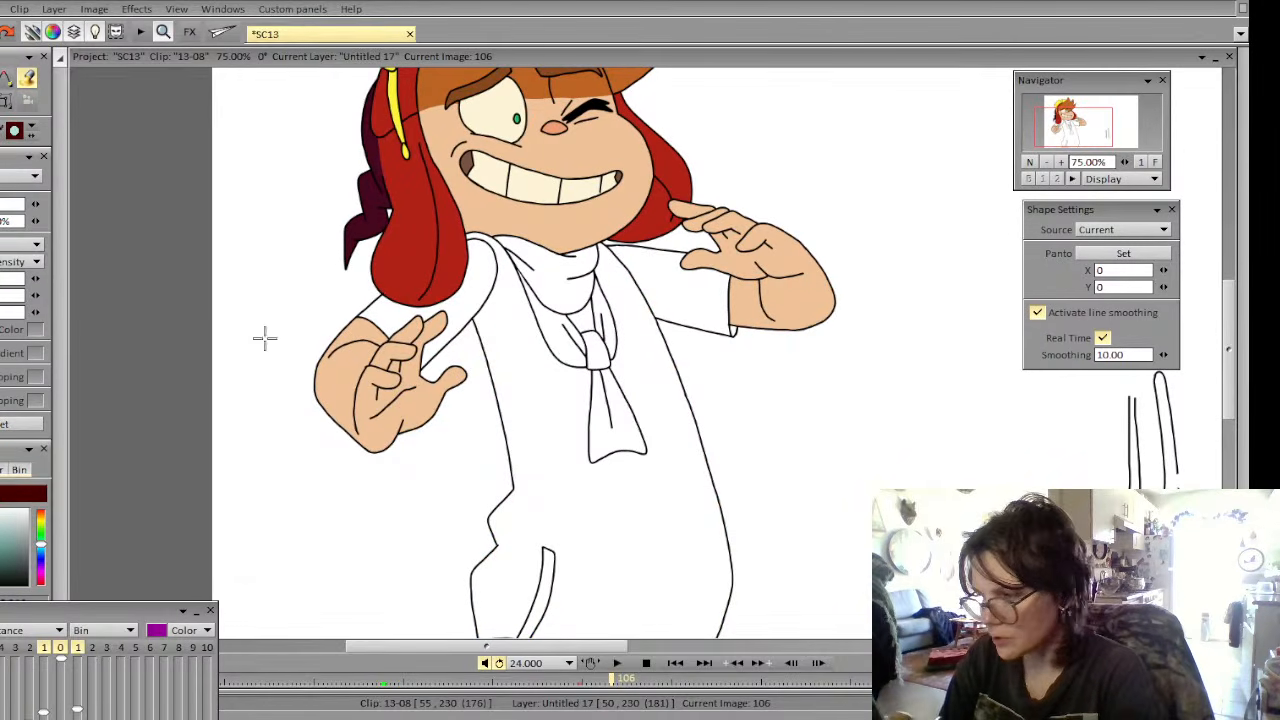
pyautogui.press('k')
pyautogui.press('k')
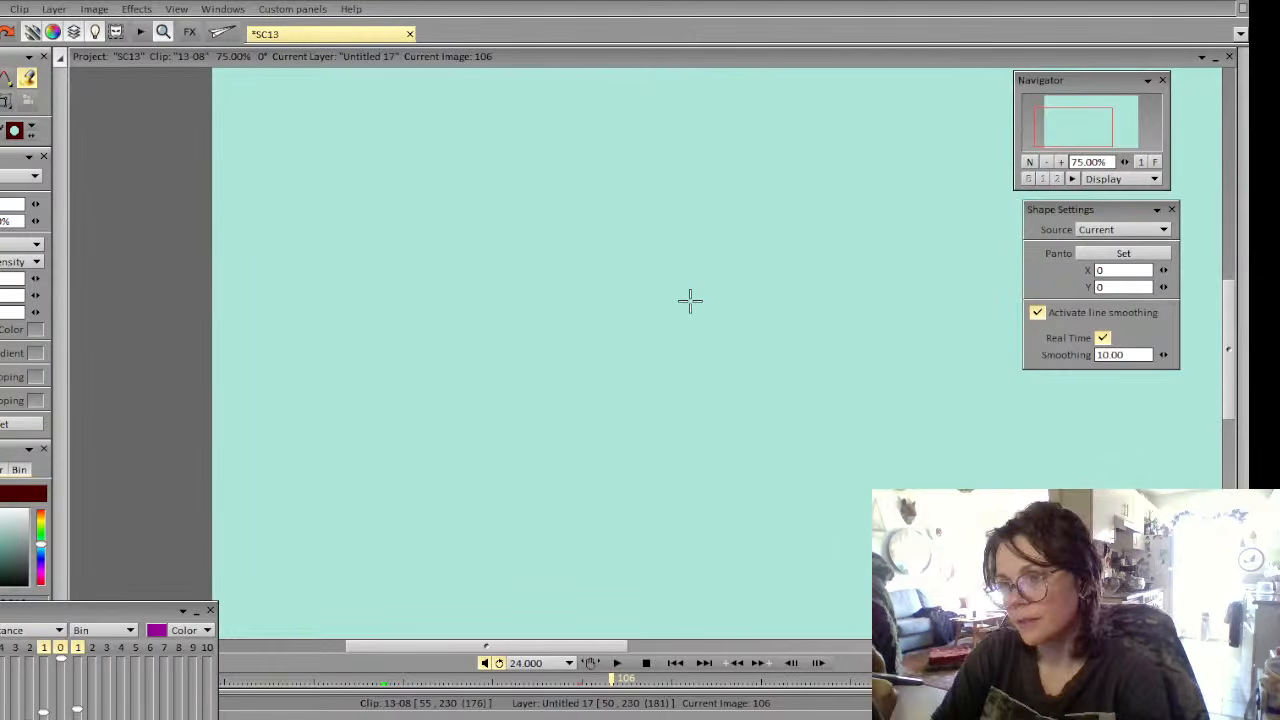
pyautogui.hotkey('ctrl', 'z')
# Fill both shirt sleeves on layer Untitled 22 at frame 106 with the pale teal
pyautogui.press('Down')
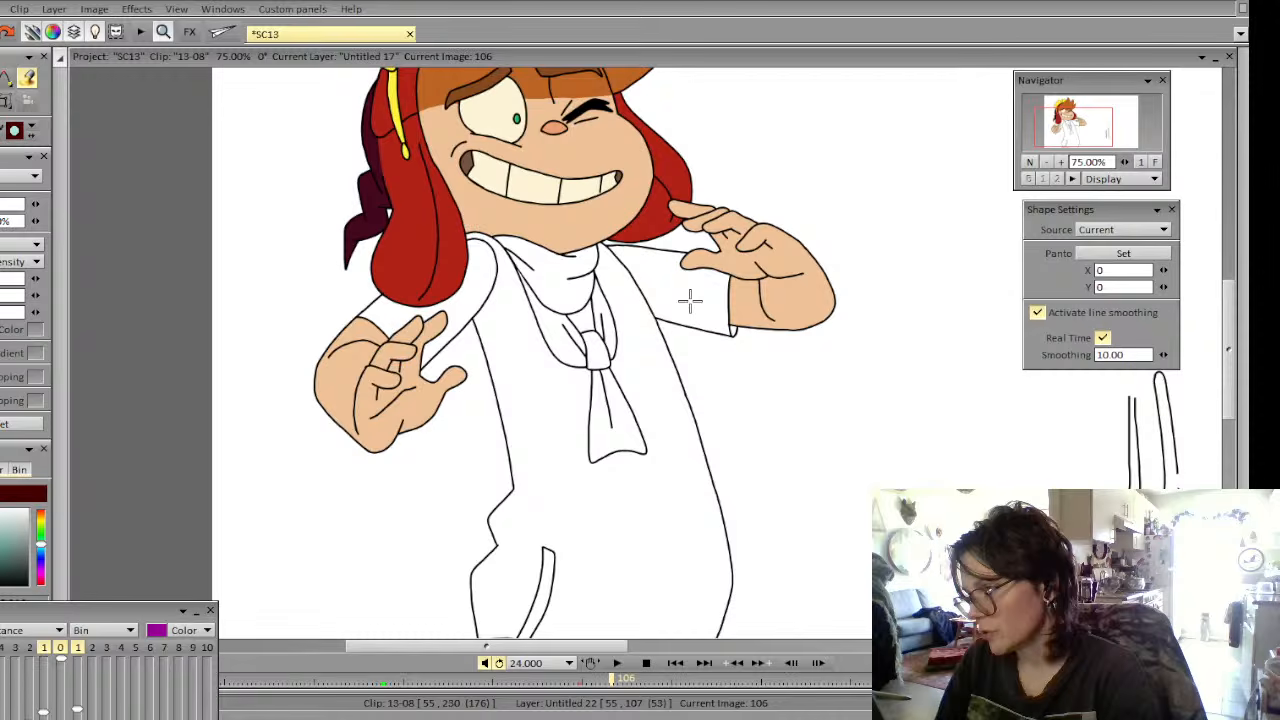
pyautogui.click(471, 287)
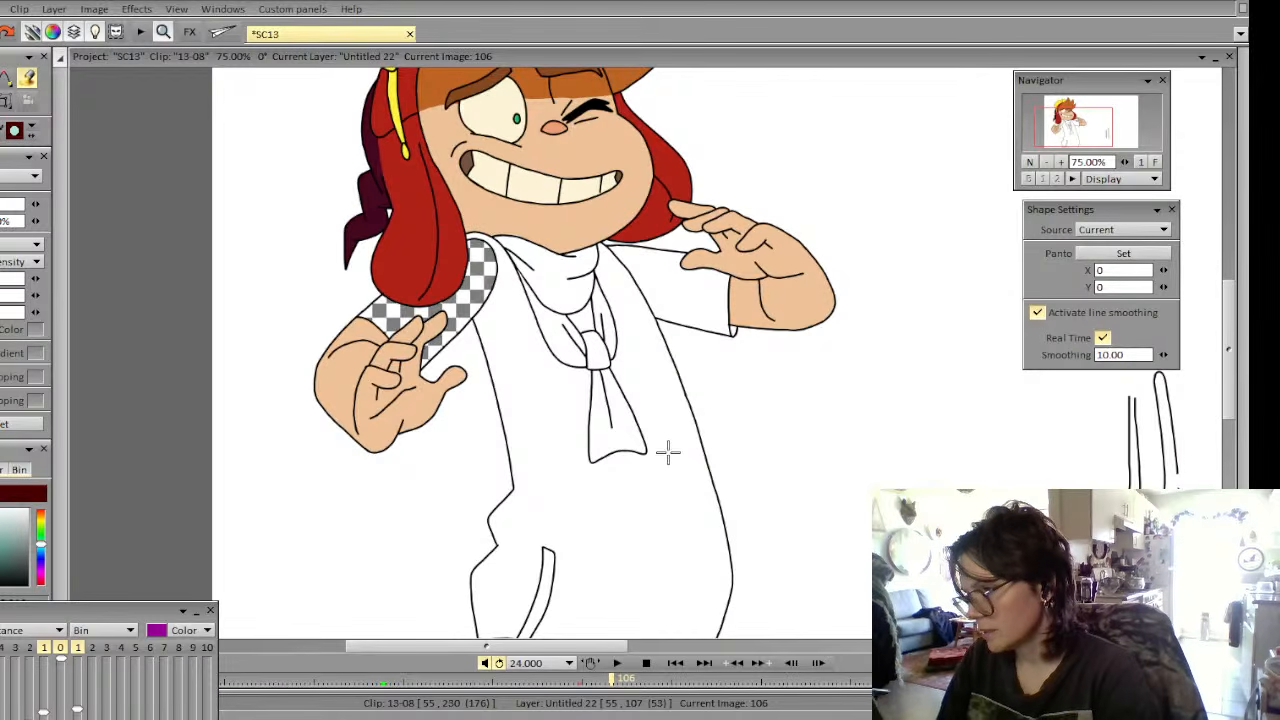
pyautogui.click(680, 295)
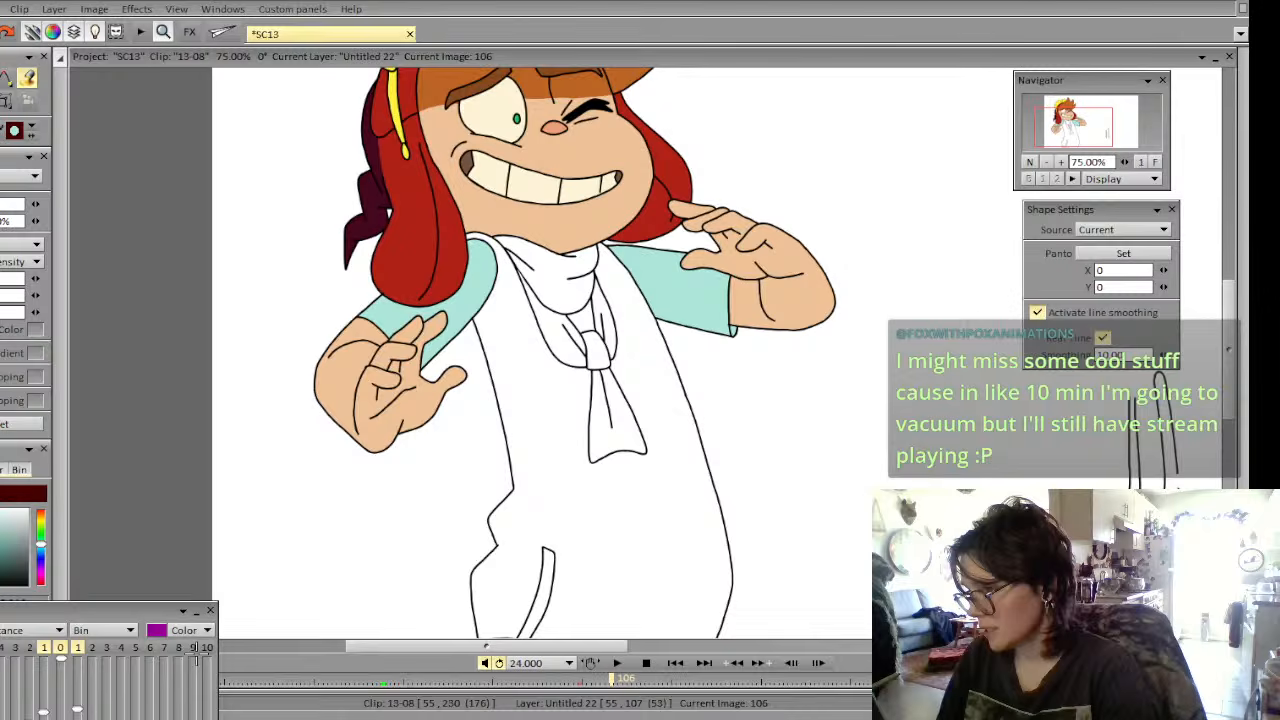
# Fill the tunic on frame 106, including the gap inside the scarf, with the brown from frame 105
pyautogui.press('Left')
pyautogui.press('Right')
pyautogui.press('Left')
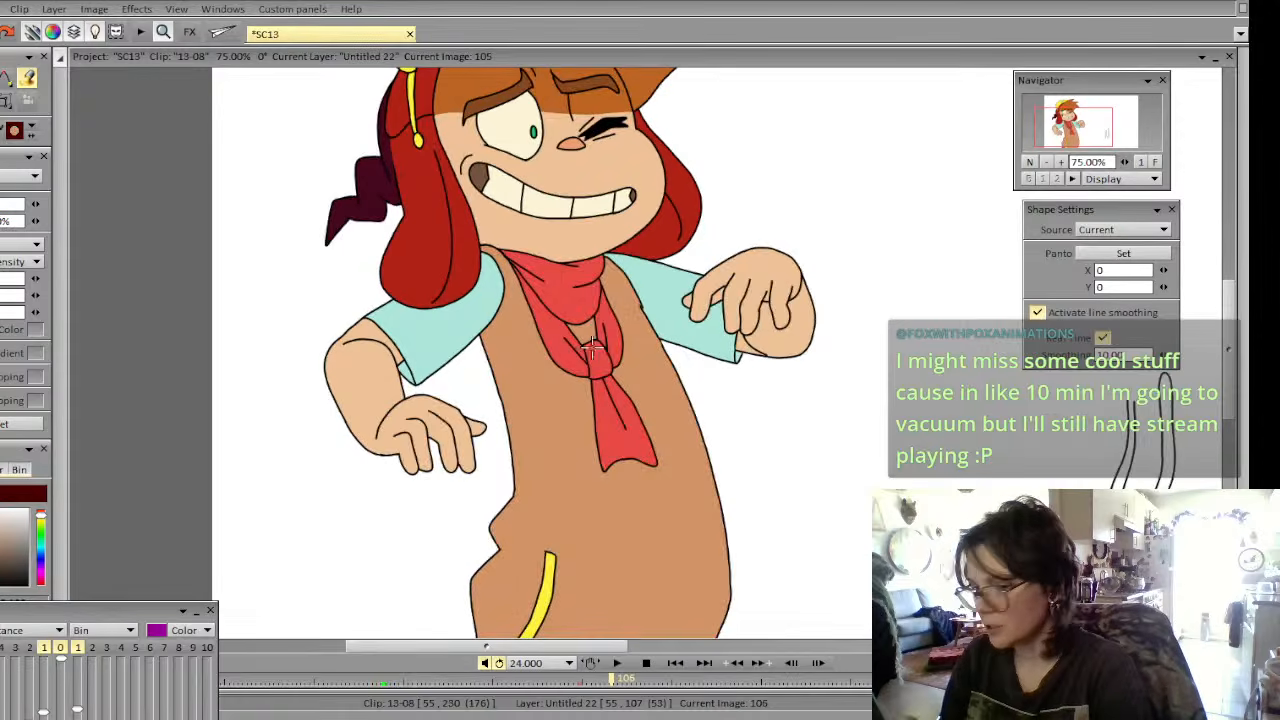
pyautogui.press('Right')
pyautogui.click(590, 319)
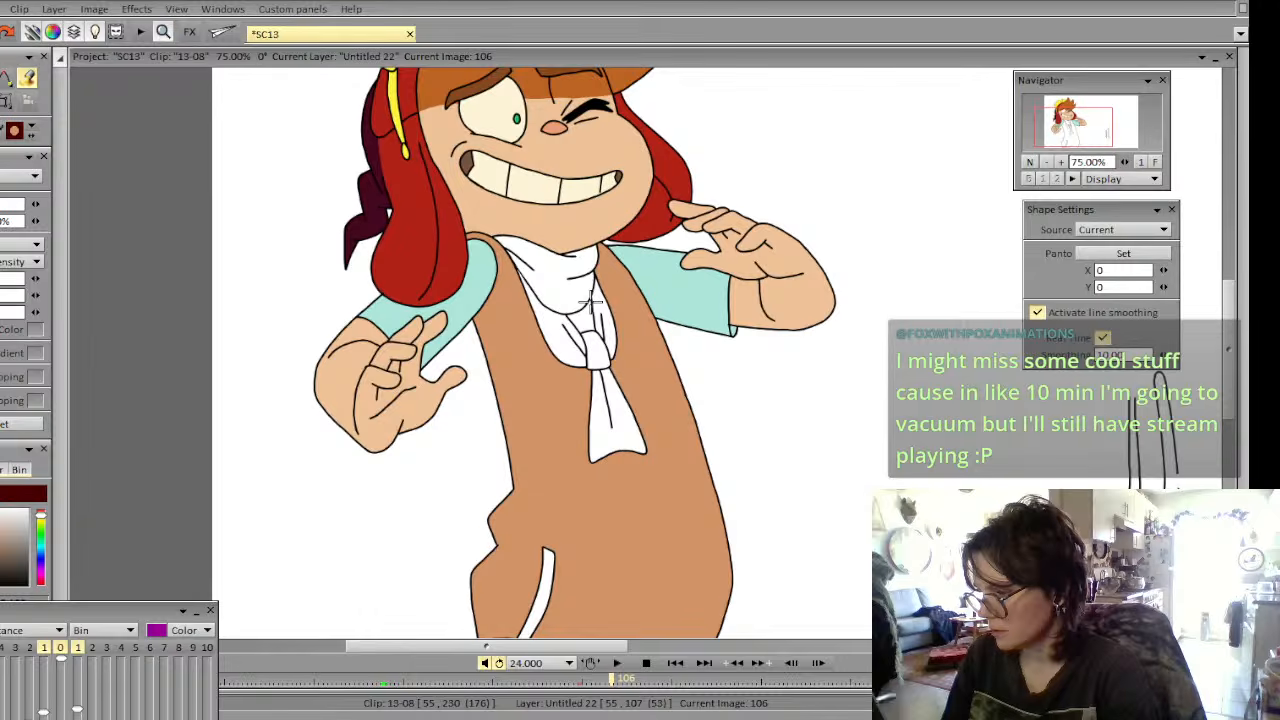
# Fill the trousers purple and the tunic's stripe and lower trim yellow on frame 106, matching frame 105
pyautogui.moveTo(1073, 130); pyautogui.dragTo(1078, 145)
pyautogui.press('Left')
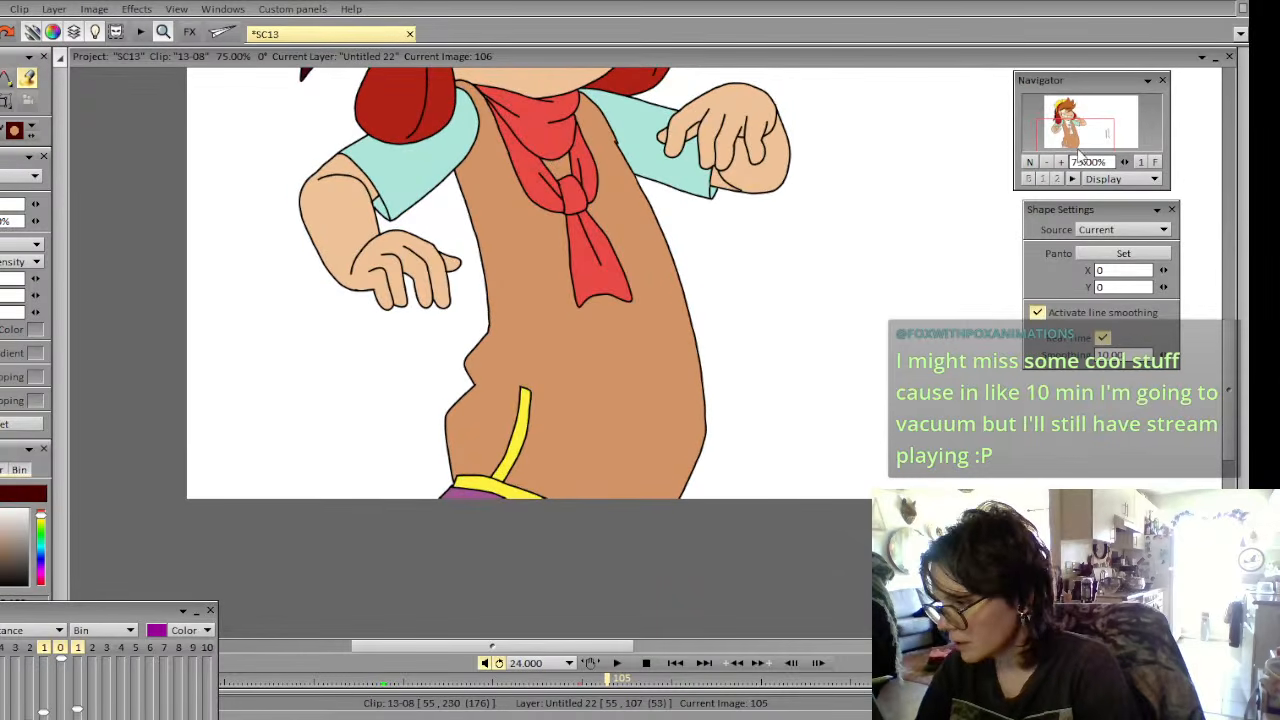
pyautogui.press('Right')
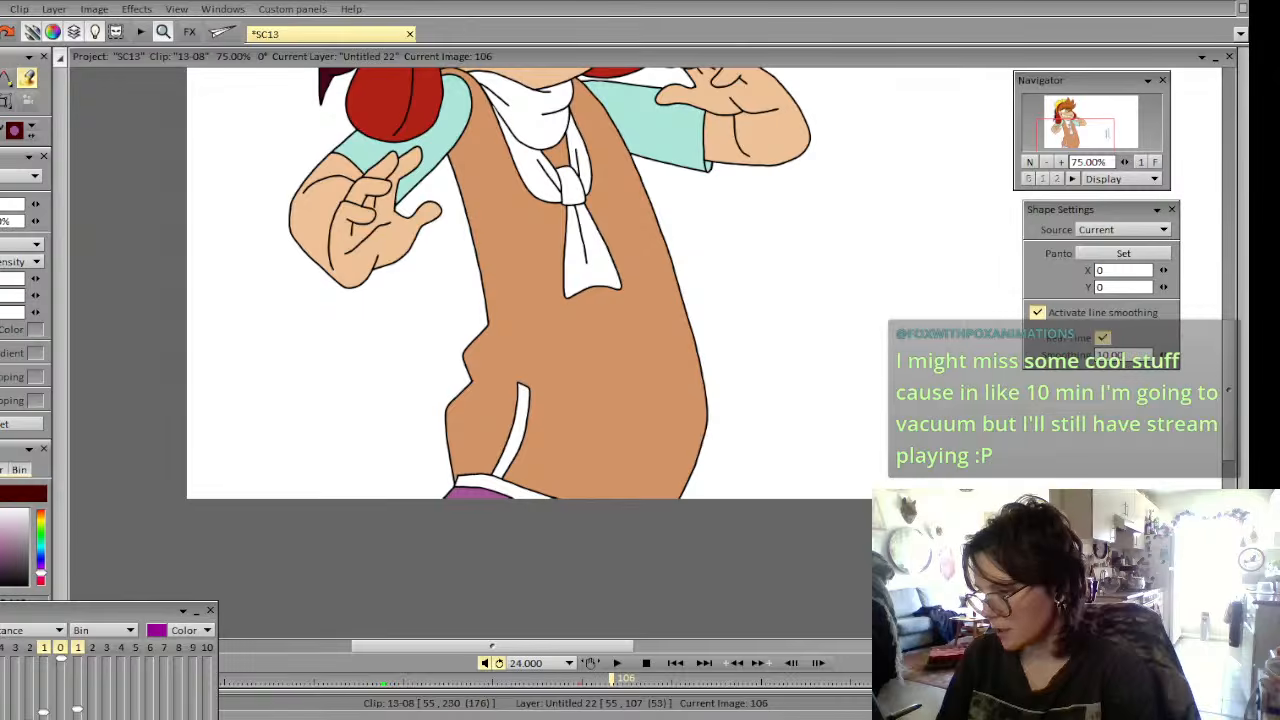
pyautogui.press('Left')
pyautogui.press('Right')
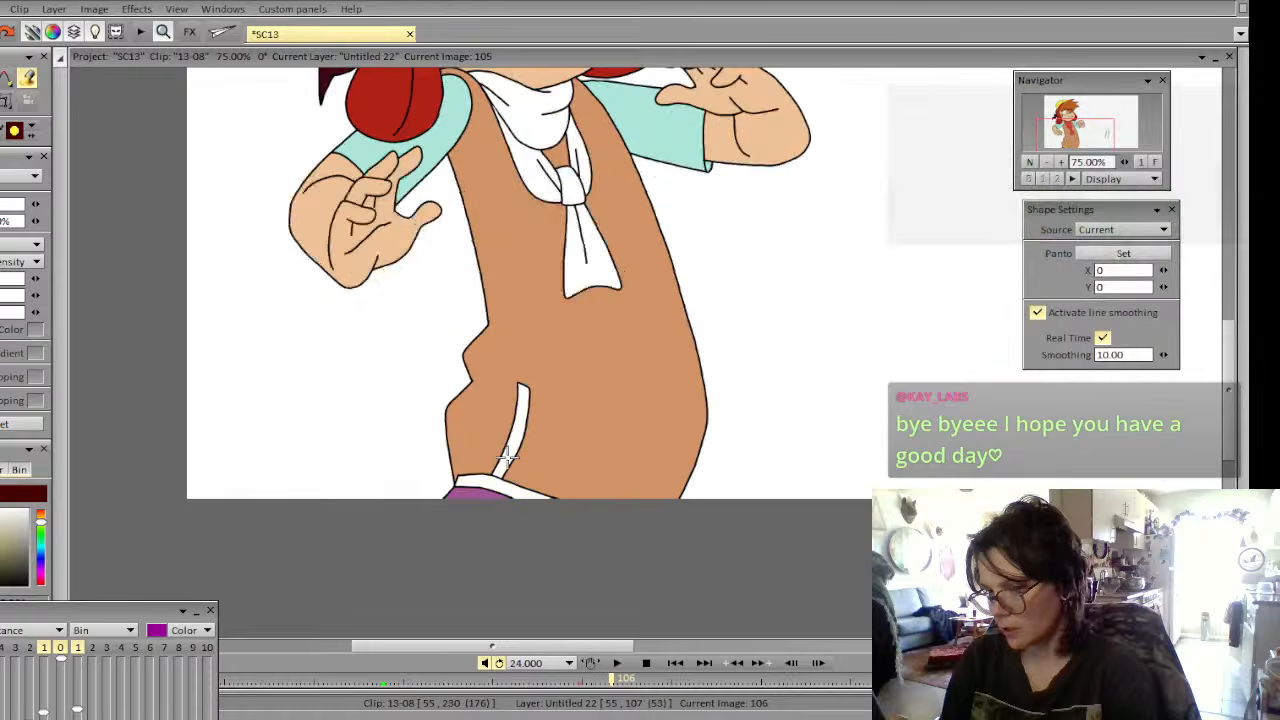
pyautogui.click(484, 494)
# Fill the scarf's neck folds, knot and hanging tail on frame 106 with the red from frame 105
pyautogui.press('Left')
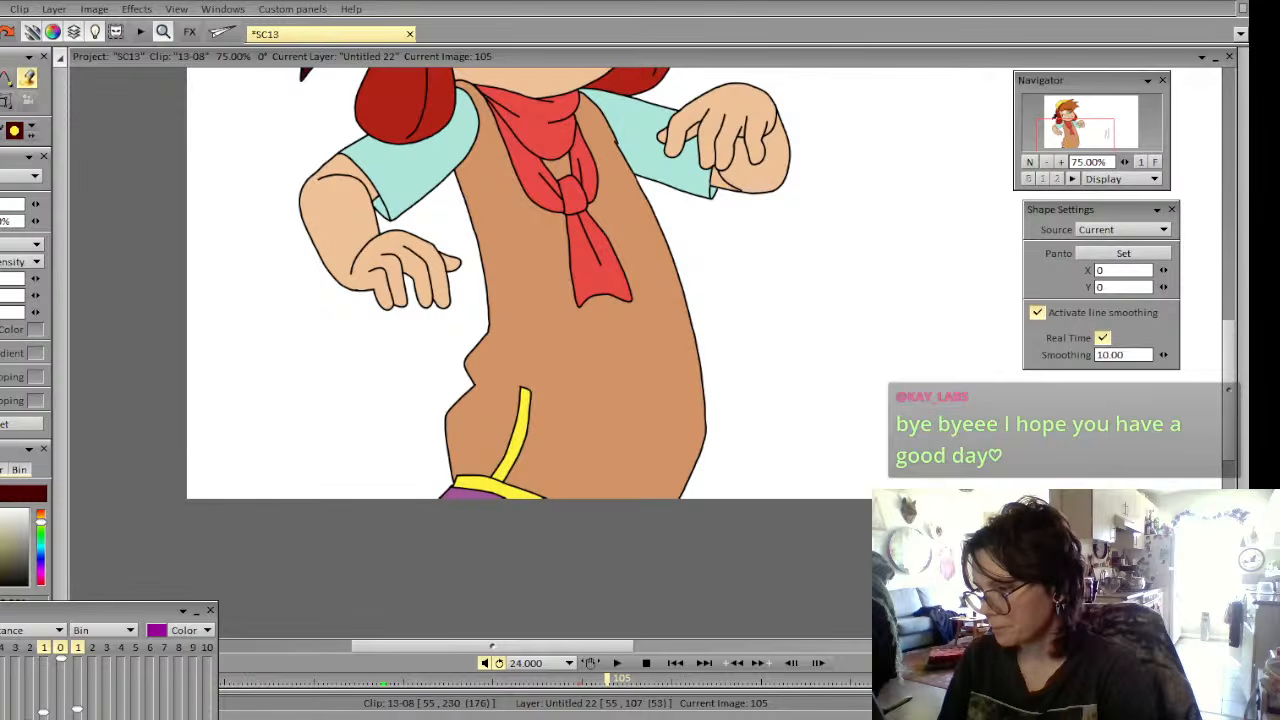
pyautogui.press('Right')
pyautogui.click(533, 110)
pyautogui.click(534, 173)
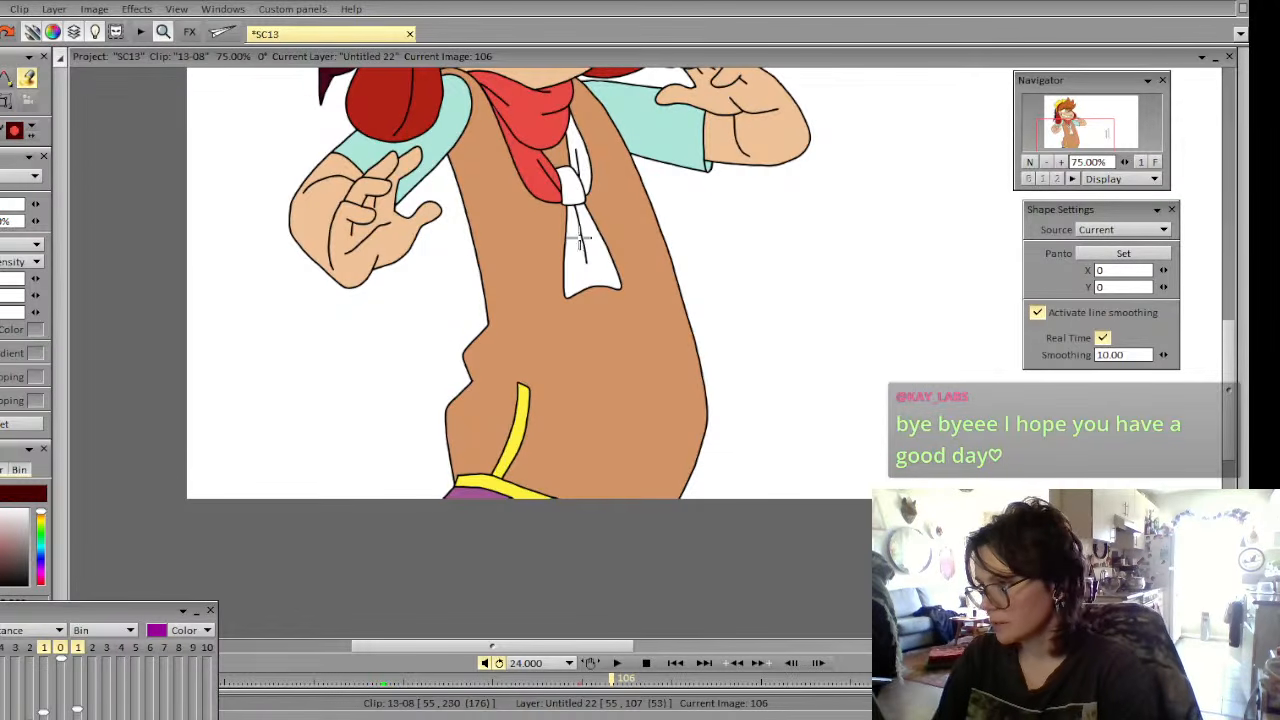
pyautogui.click(583, 165)
pyautogui.click(571, 187)
pyautogui.click(591, 253)
# Flip between frame 106 and the preceding coloured frames, and check the whole finished character
pyautogui.moveTo(1075, 137); pyautogui.dragTo(1079, 110)
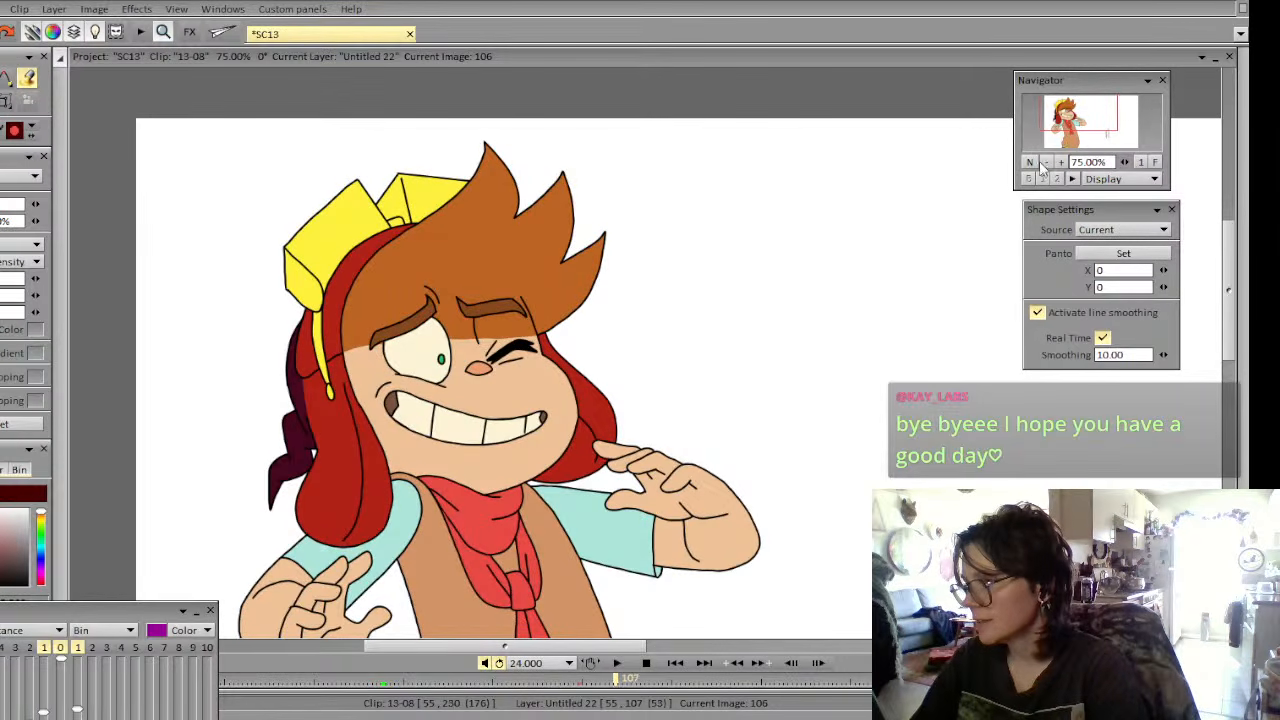
pyautogui.press('Left')
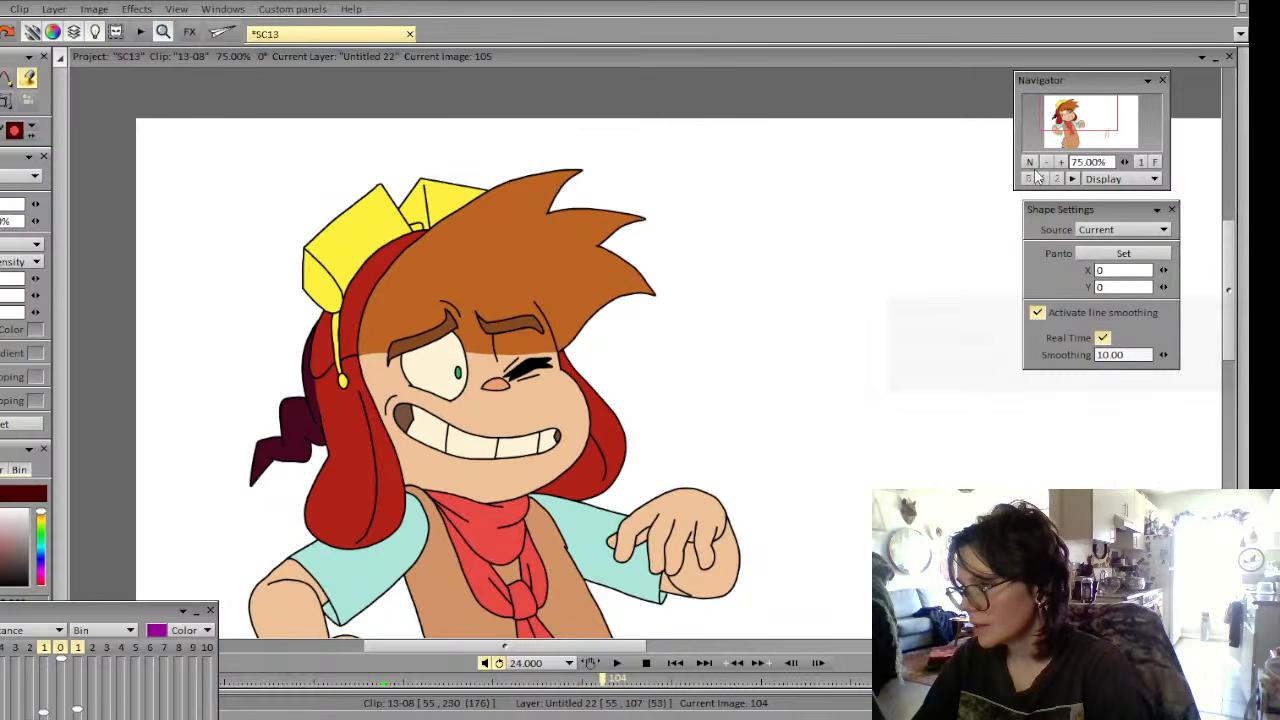
pyautogui.press('Left')
pyautogui.press('Left')
pyautogui.press('Right')
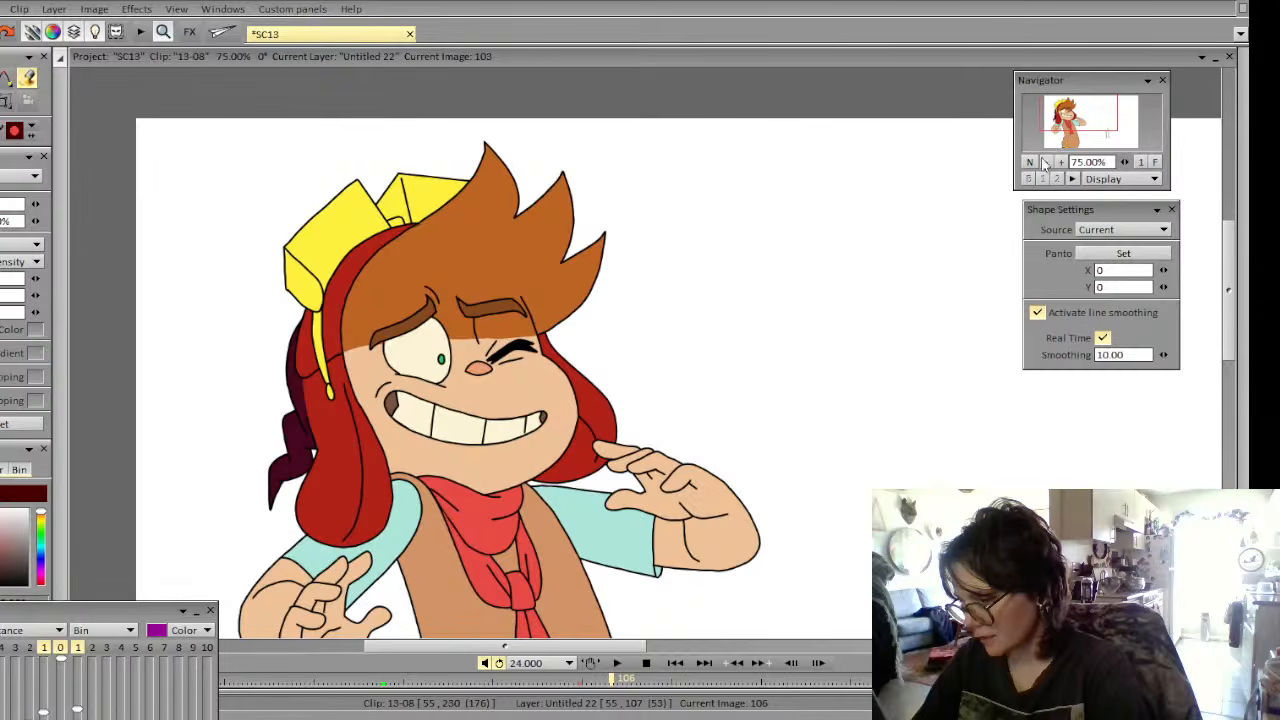
pyautogui.click(1046, 162)
pyautogui.click(1047, 163)
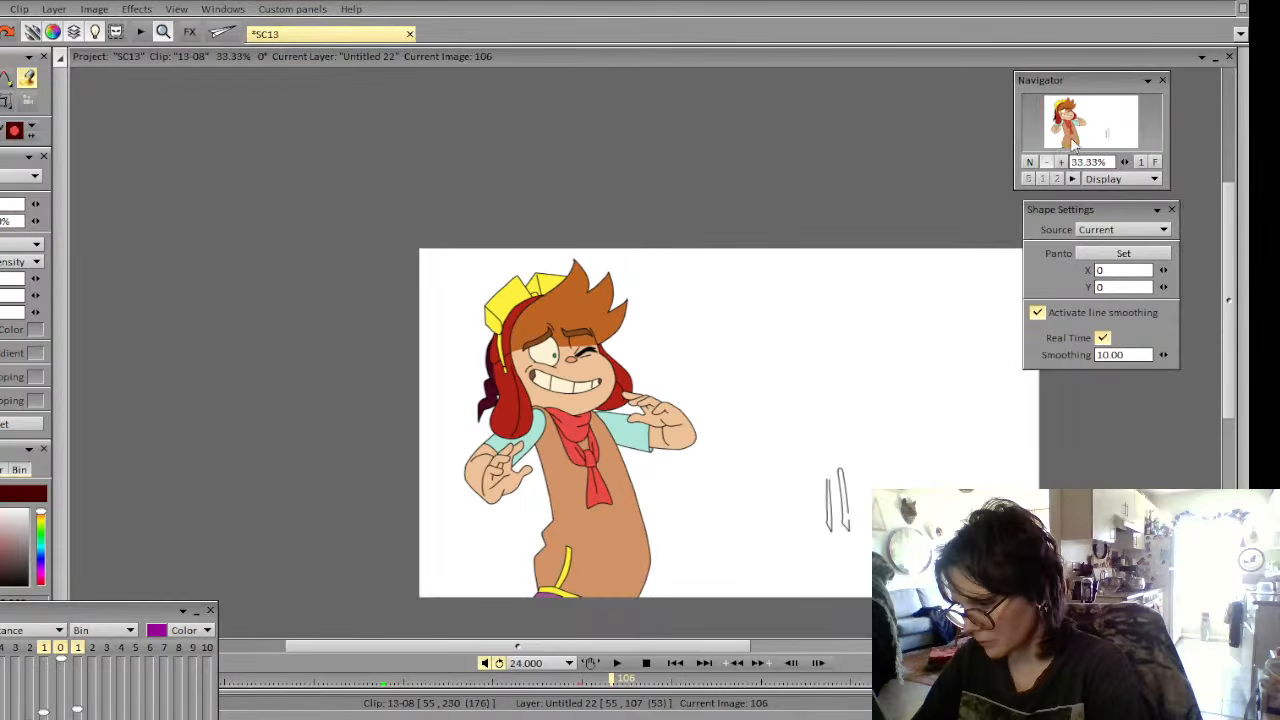
pyautogui.moveTo(1076, 146)
pyautogui.mouseDown()
pyautogui.moveTo(1089, 134)
pyautogui.moveTo(1078, 148)
pyautogui.mouseUp()
# Advance to frame 107 and save the SC13 project
pyautogui.press('Right')
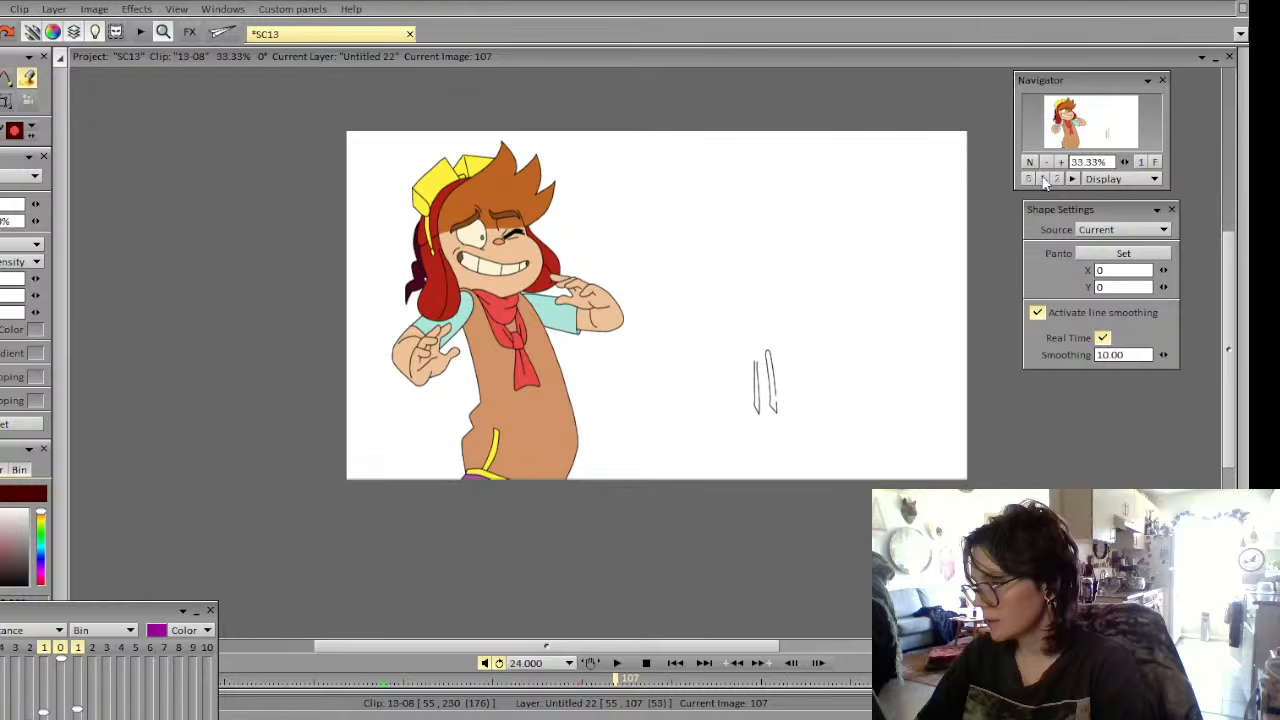
pyautogui.hotkey('ctrl', 's')
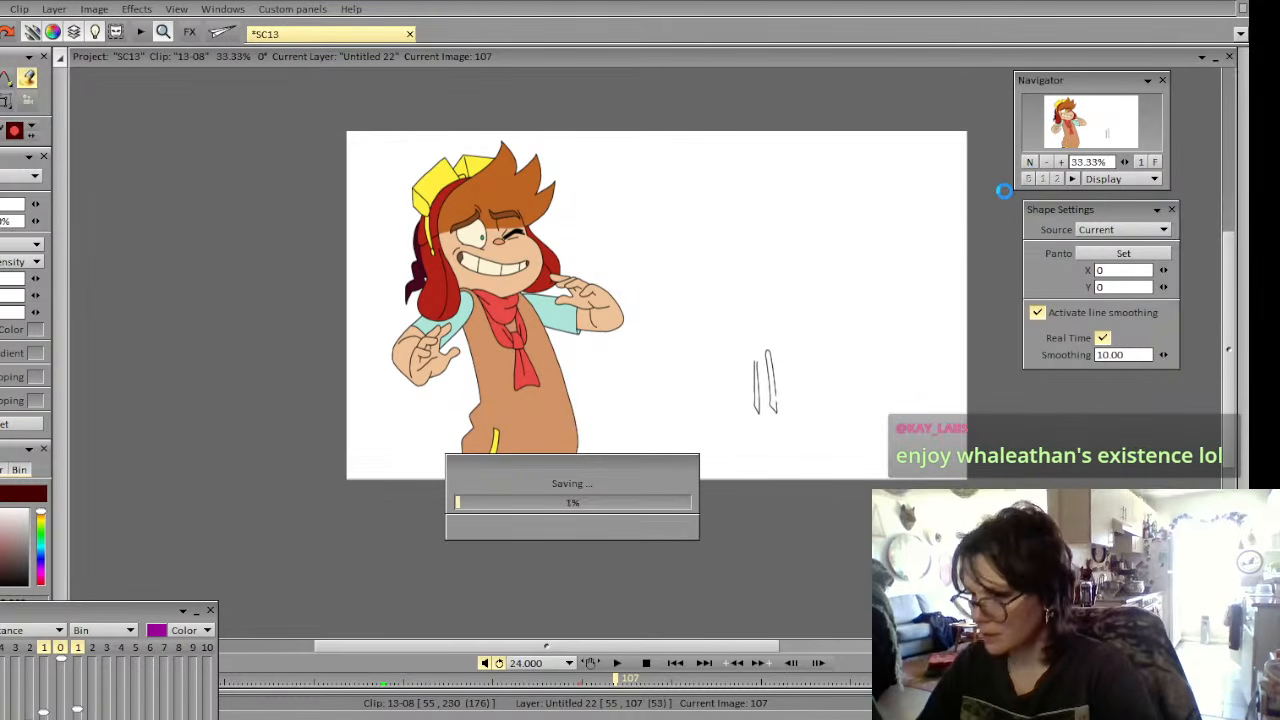